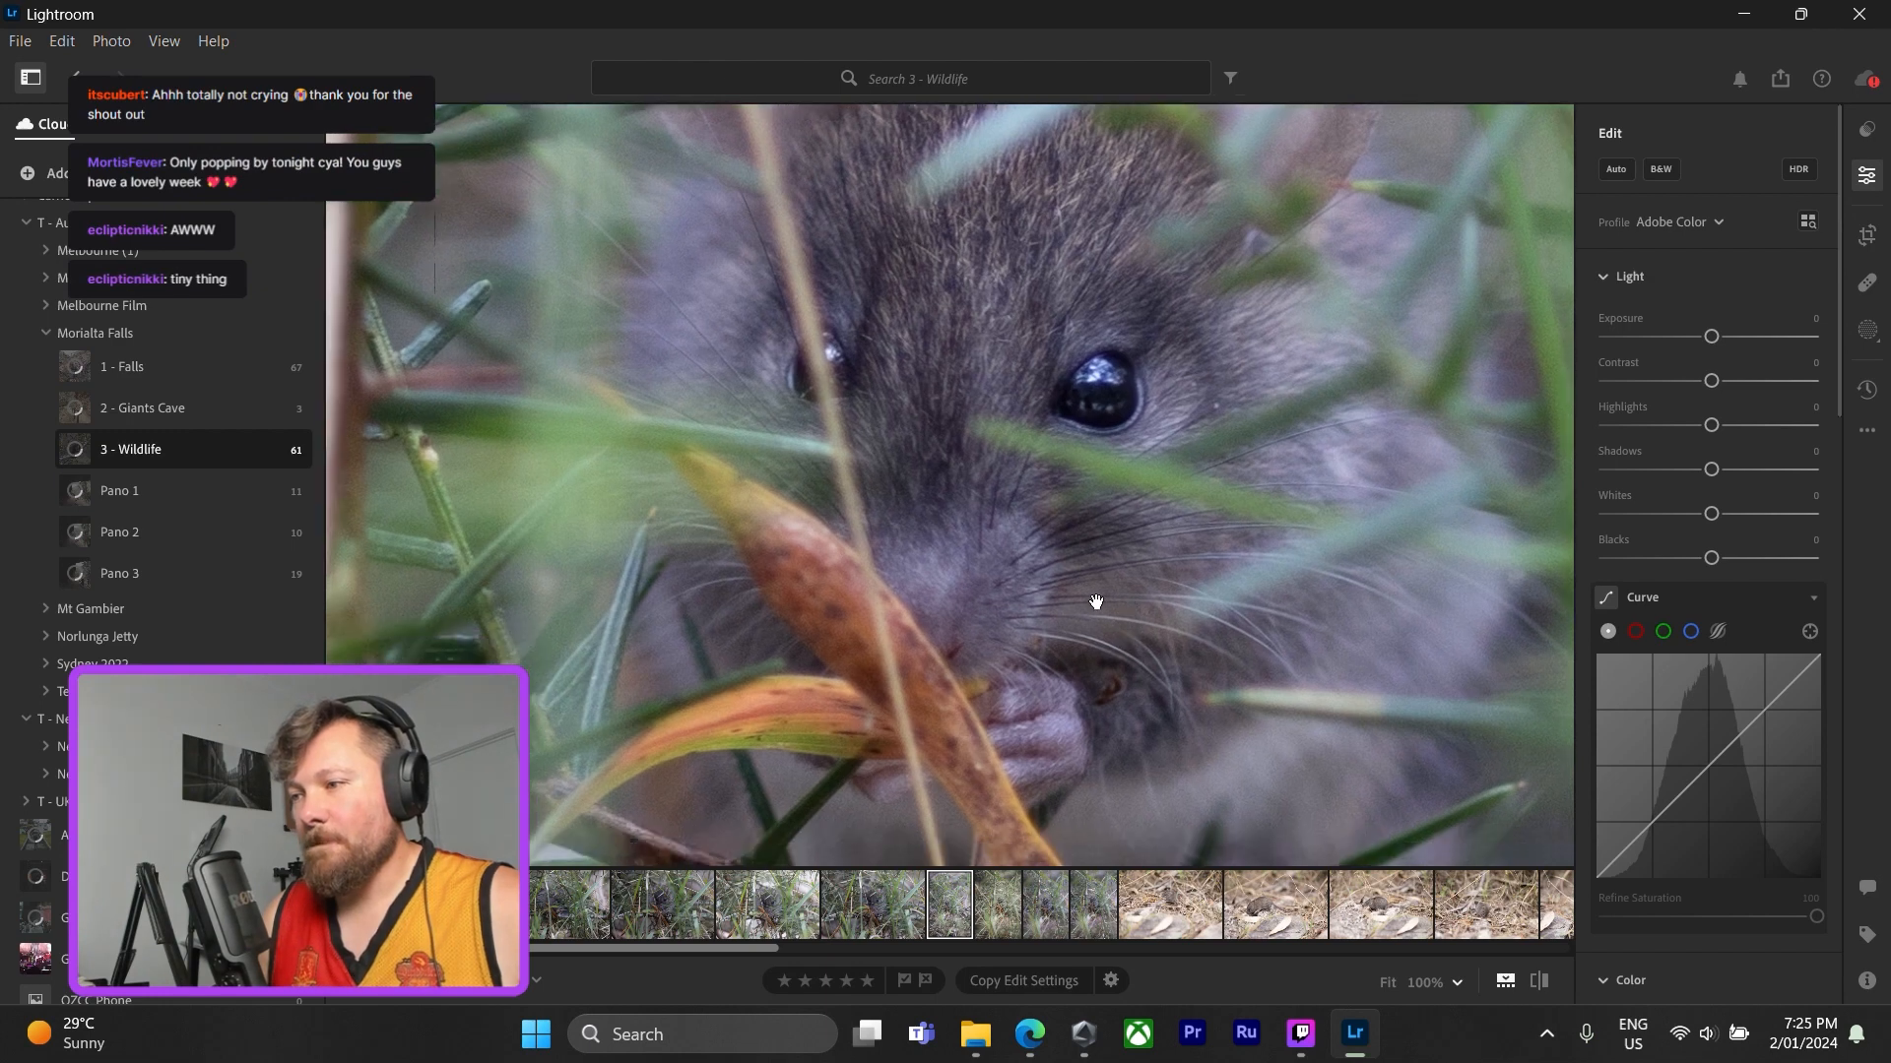
- Inspect the mouse's face up close in the current portrait photo and in the landscape shot just before it
left_click_drag(1103, 680, 1089, 646)
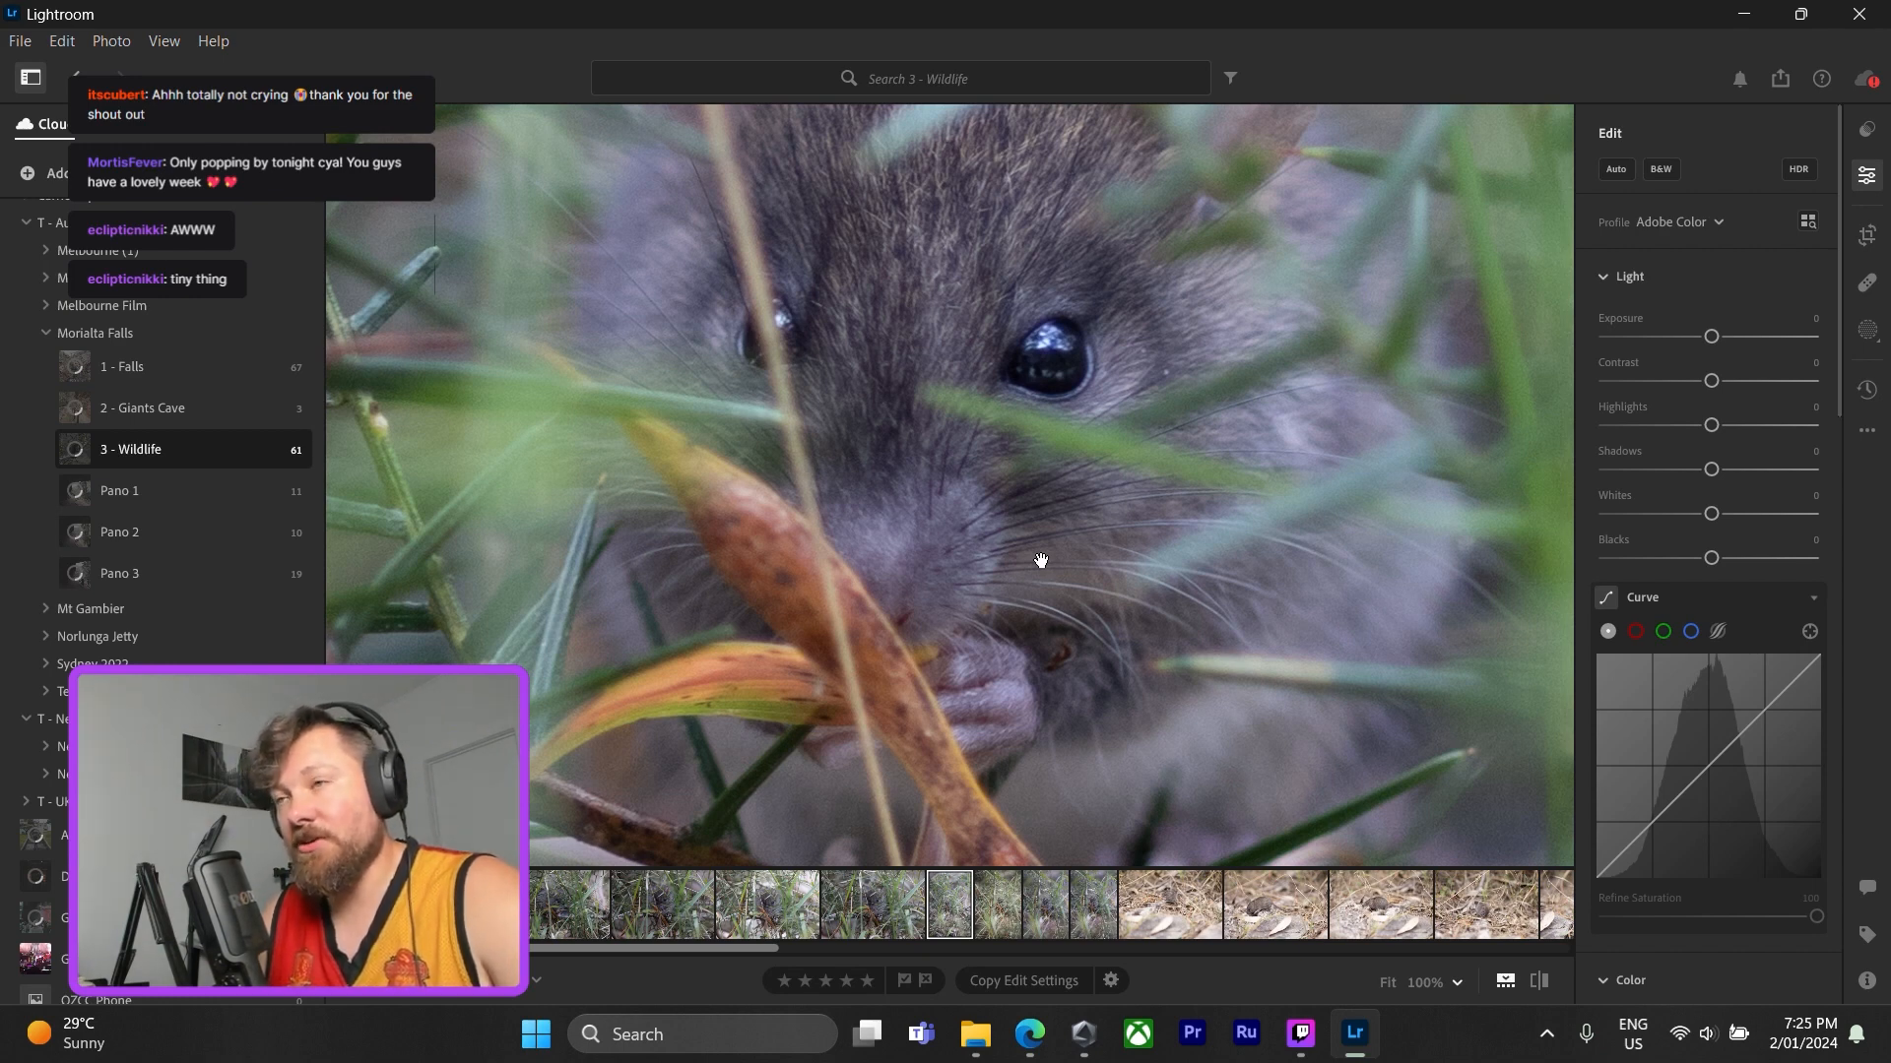
left_click(990, 598)
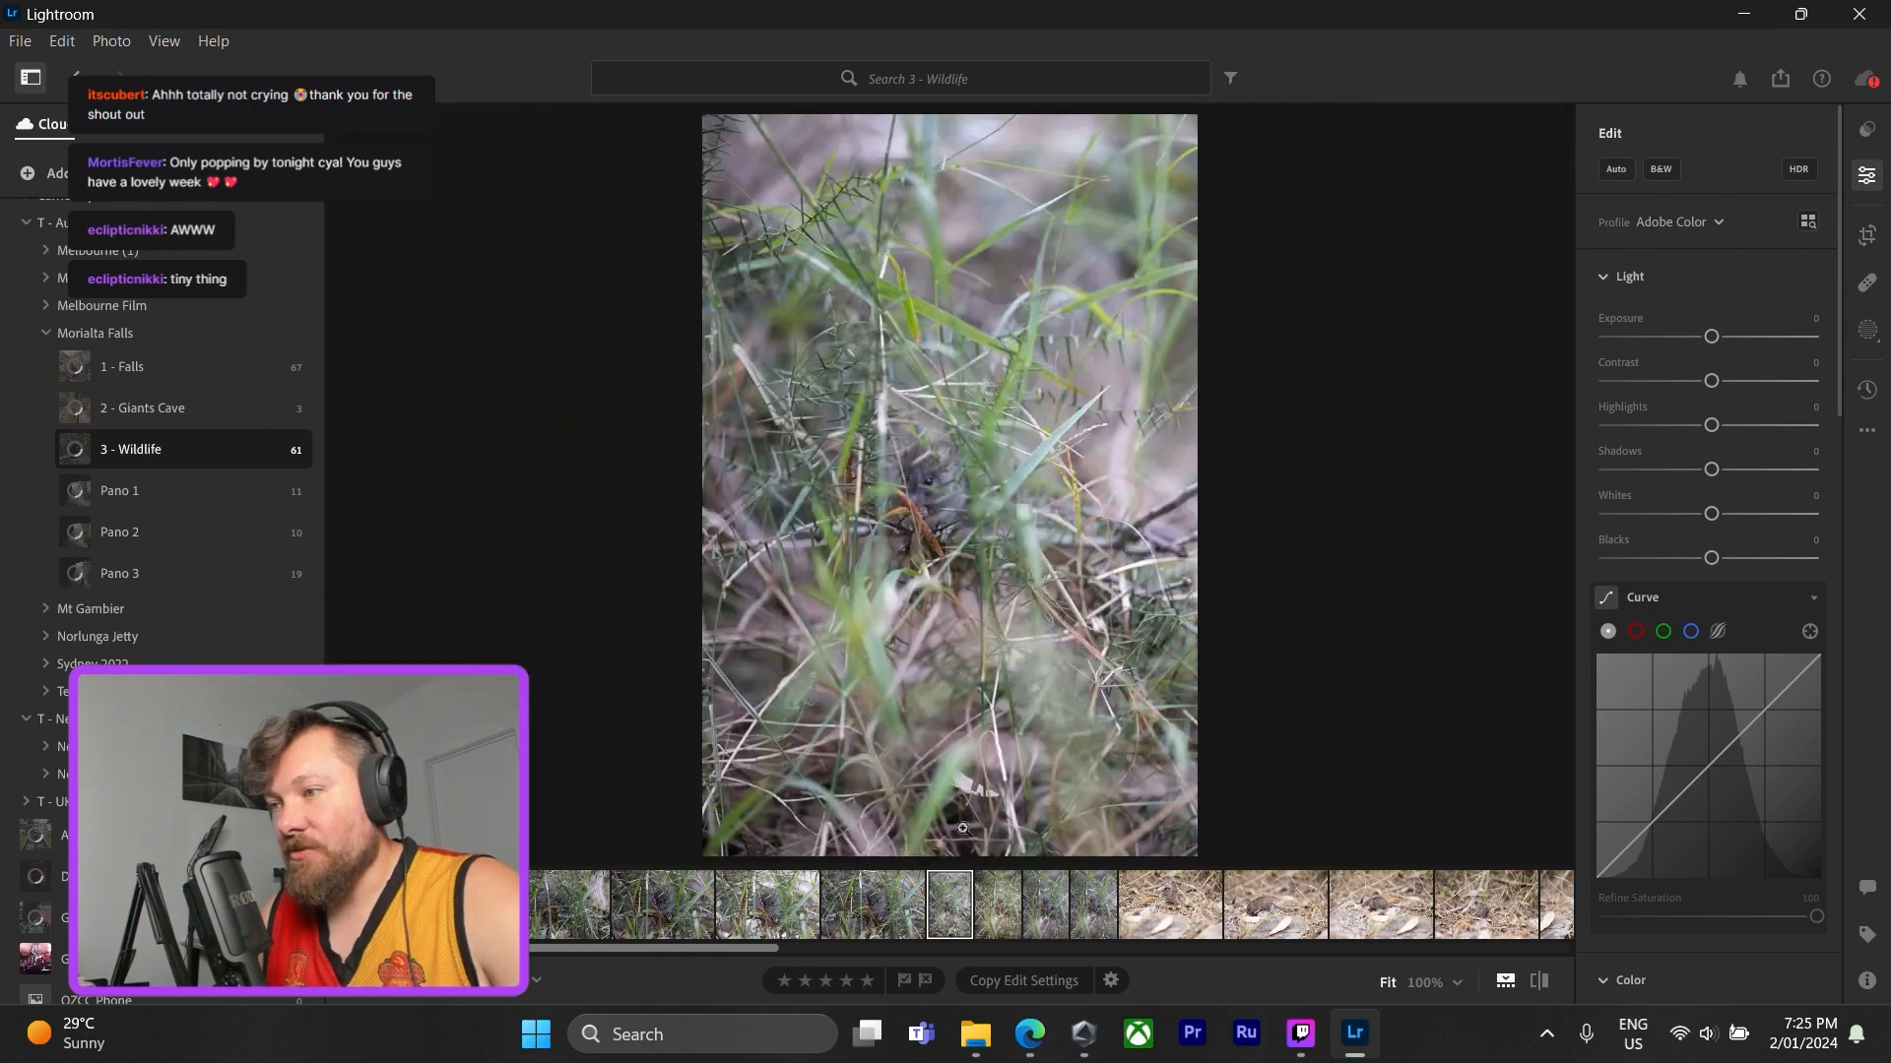
key("Left")
left_click(947, 754)
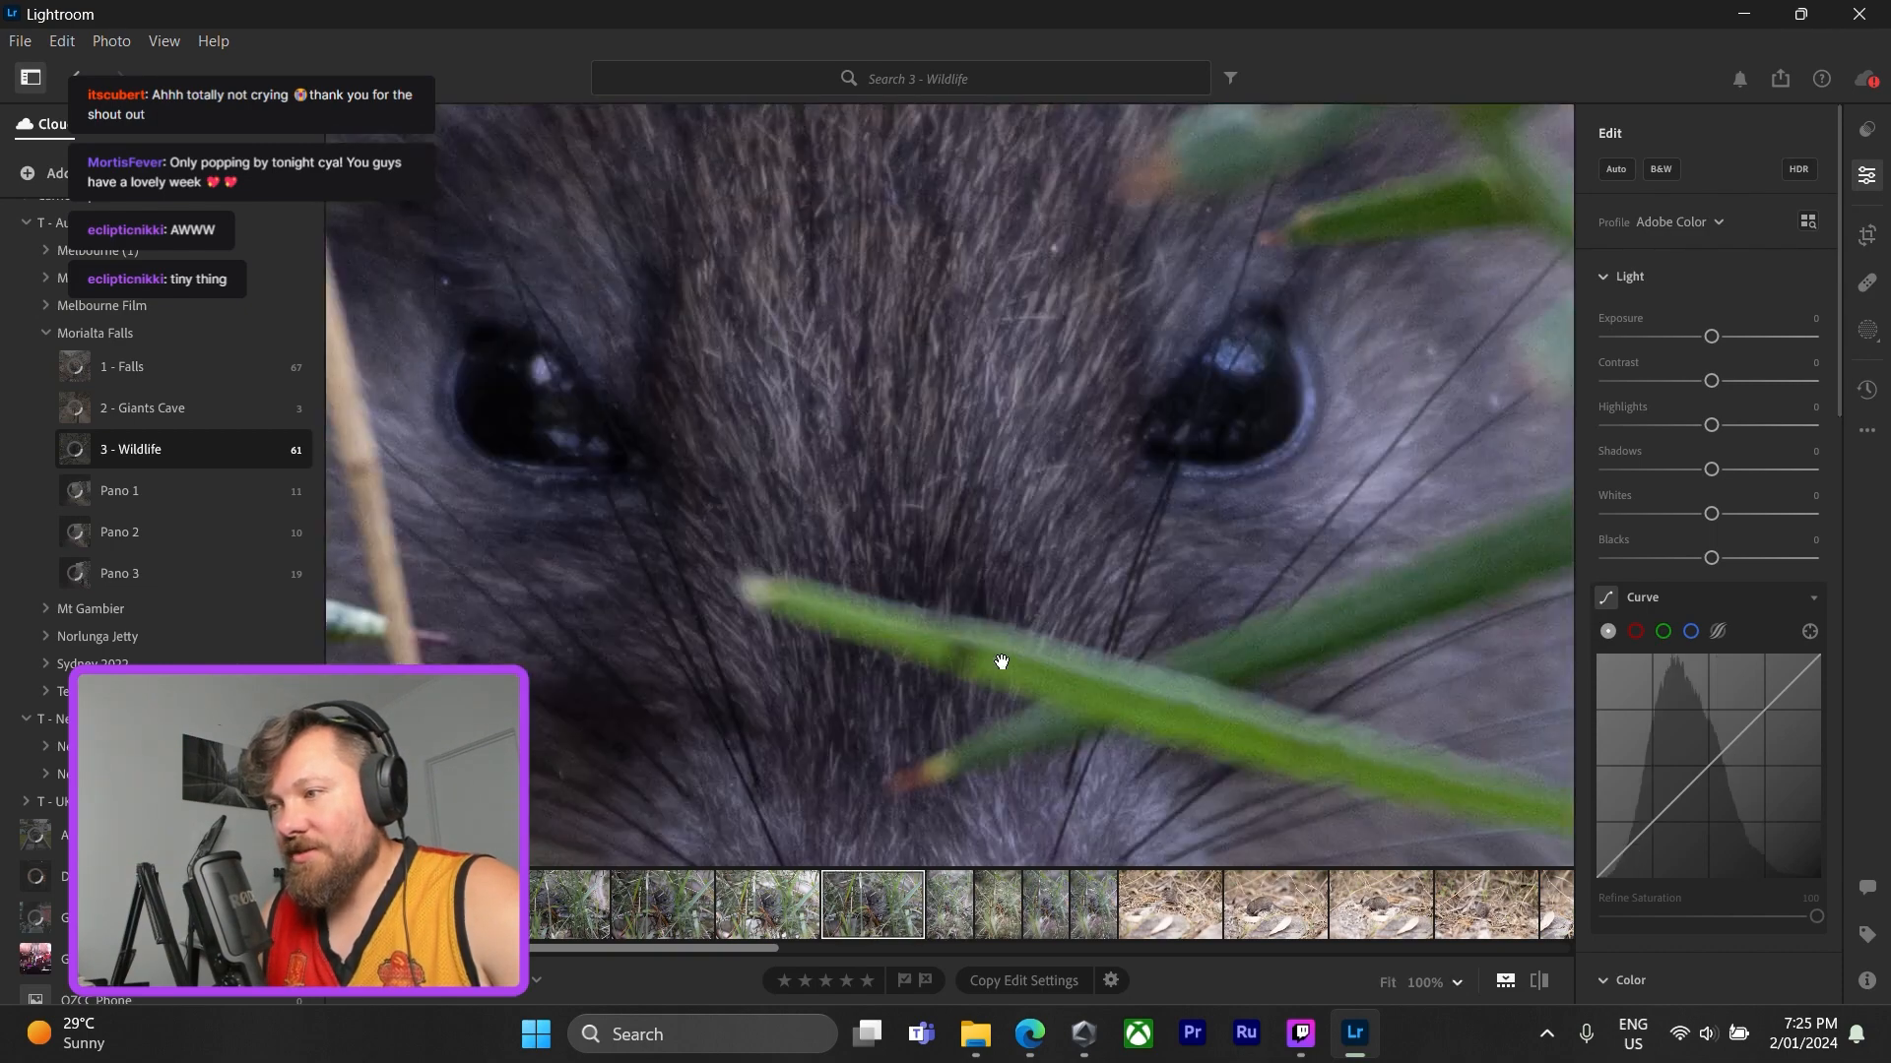
left_click_drag(947, 754, 1054, 452)
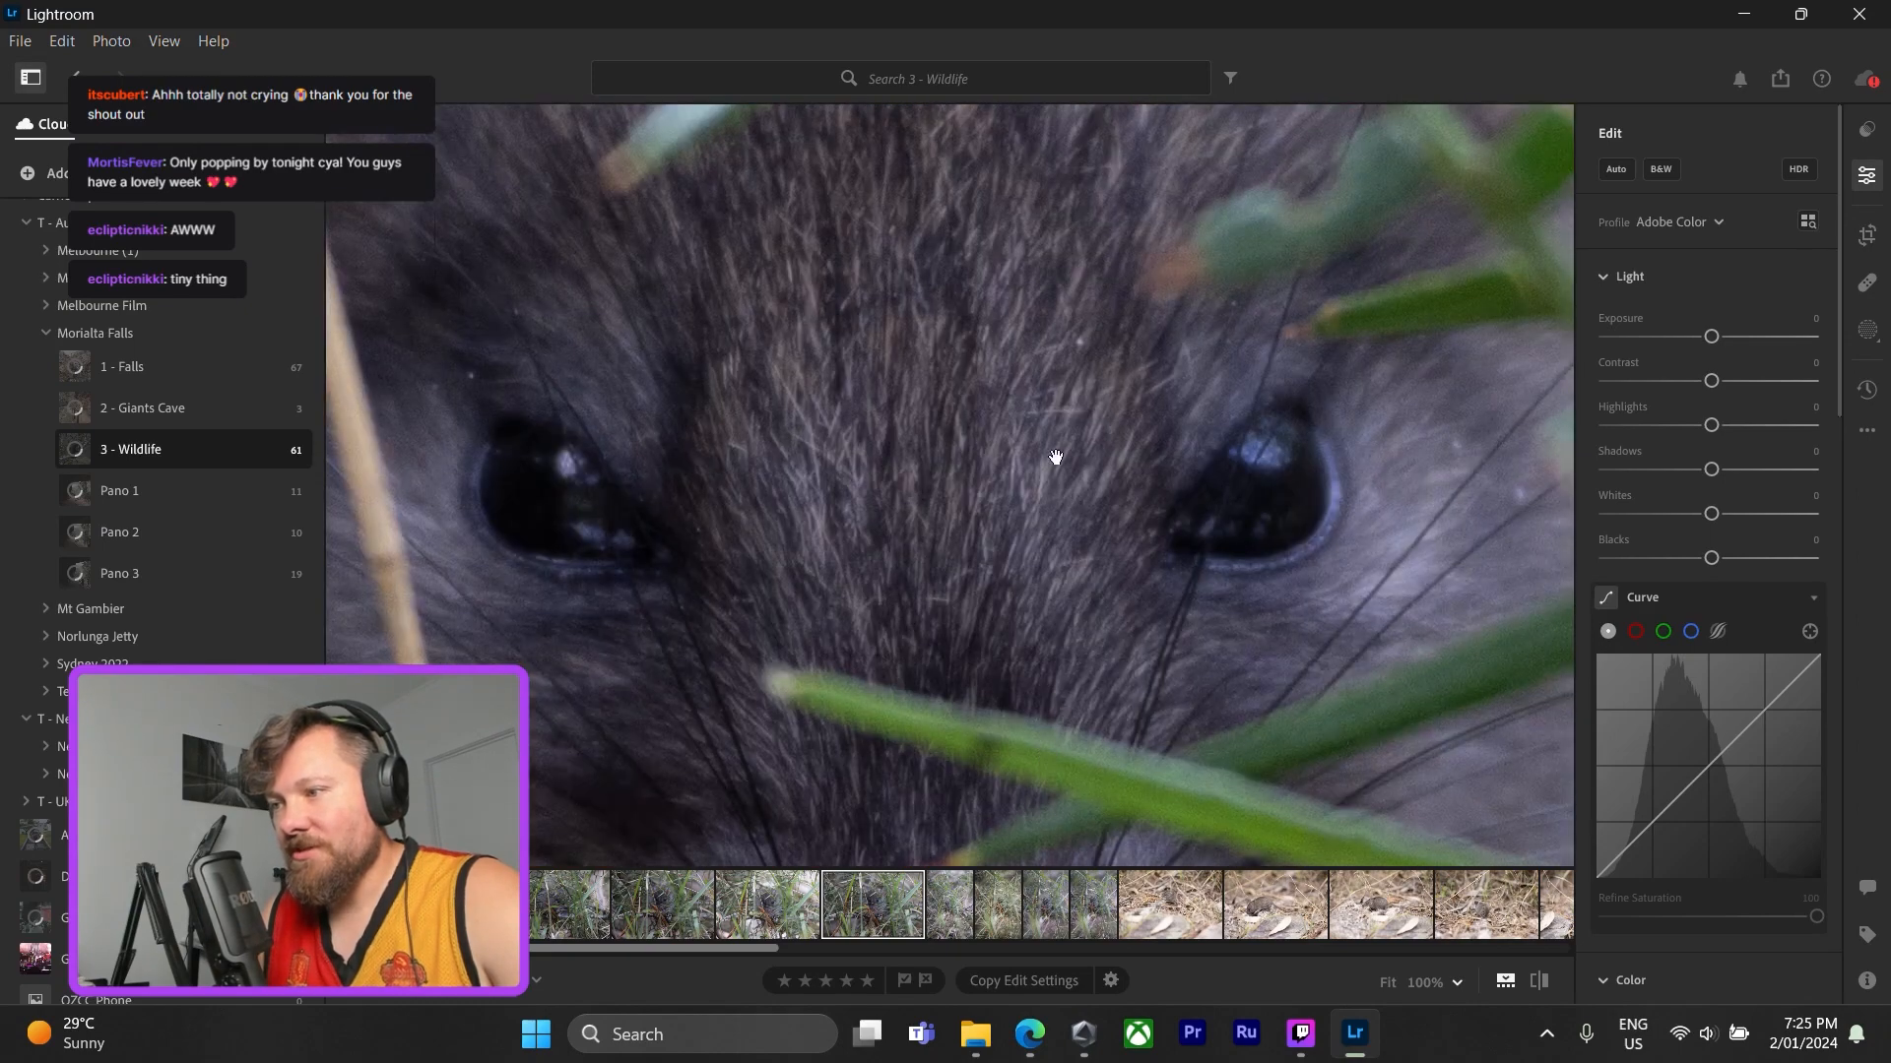
left_click(1054, 455)
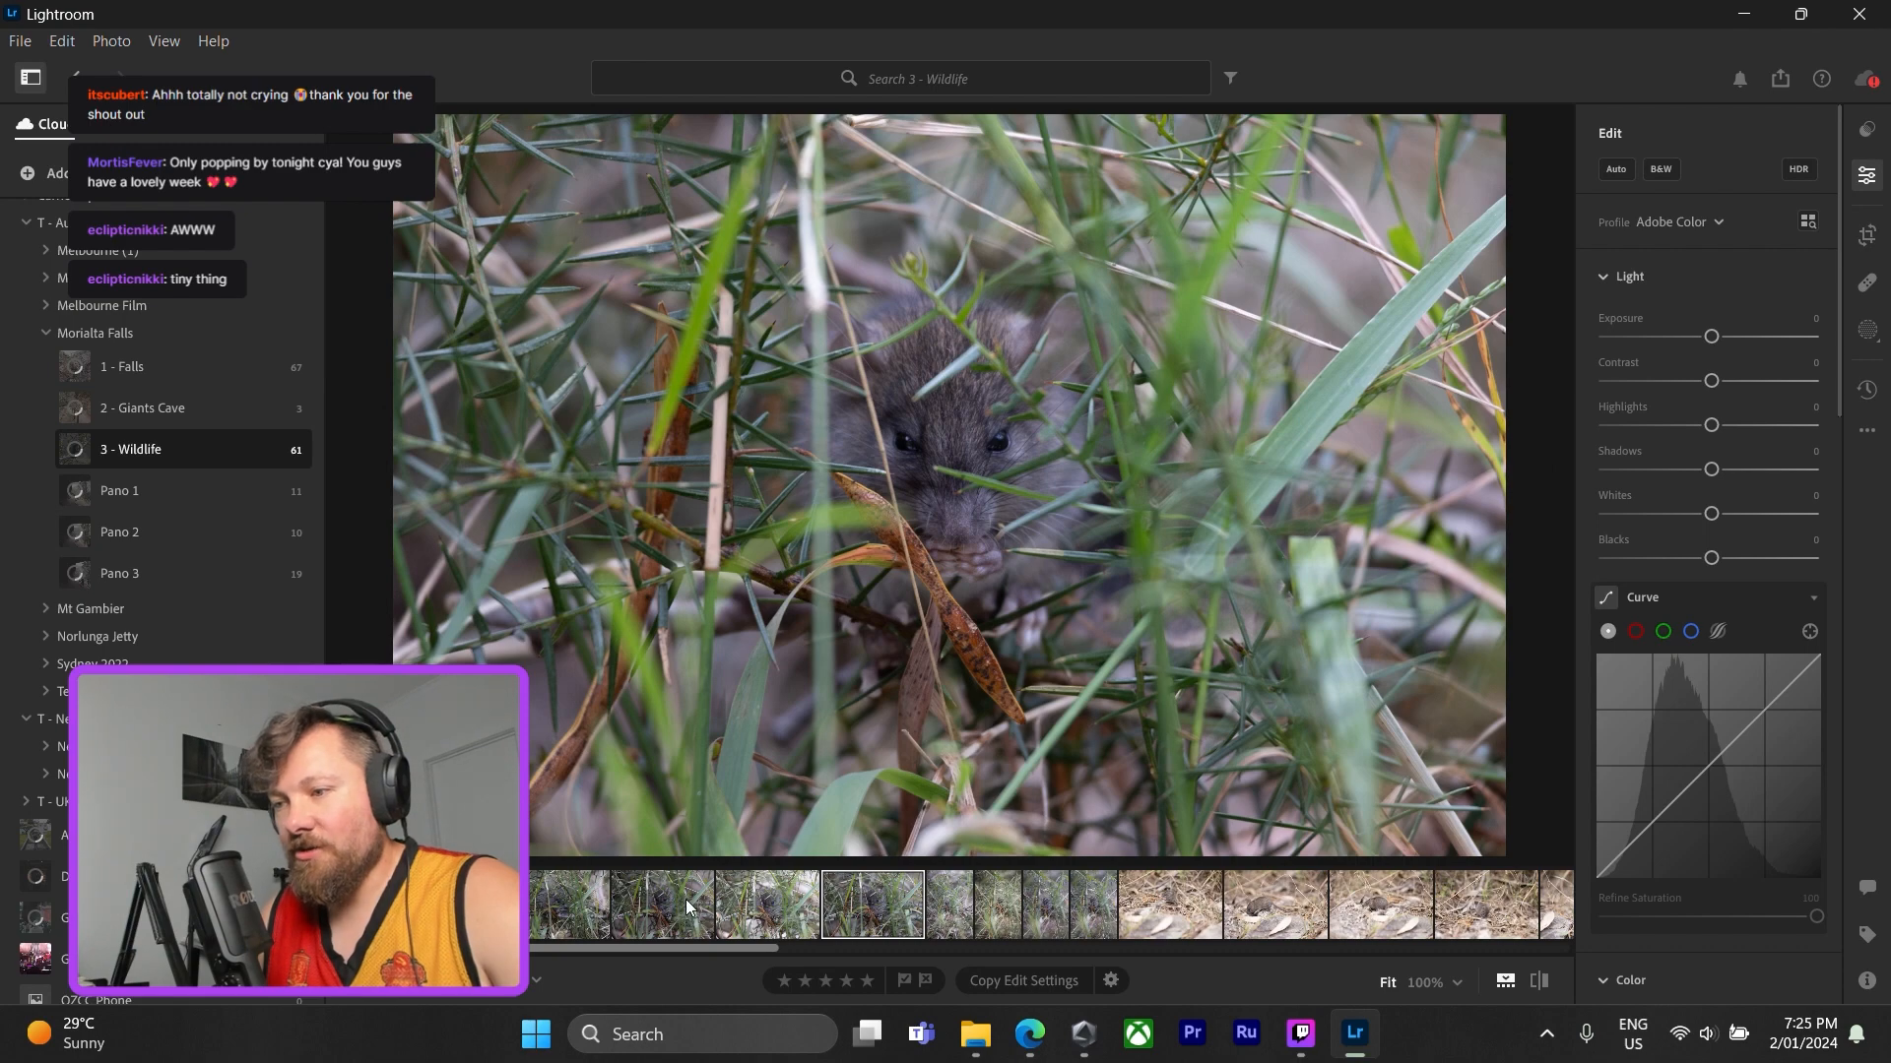
- Open the last portrait photo of the mouse and examine its ears, eyes and paws at 100%
left_click(1093, 911)
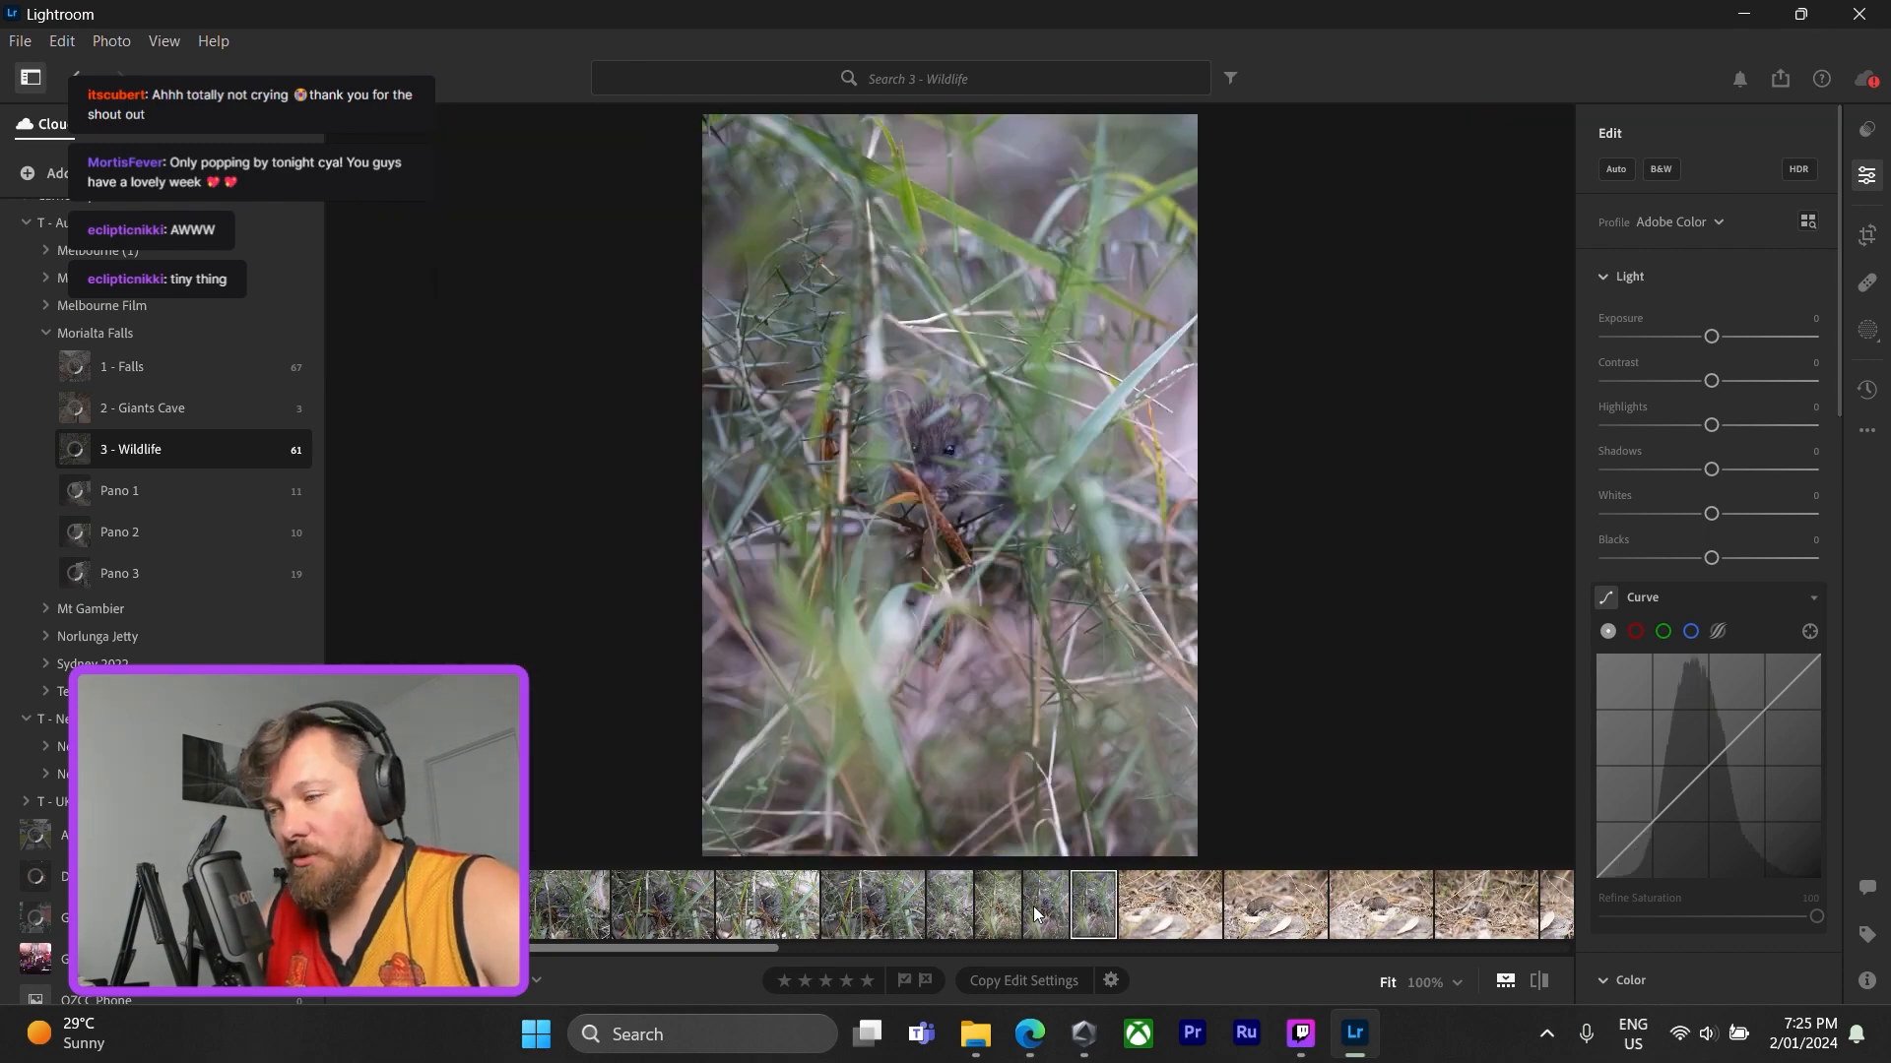
left_click(979, 415)
left_click_drag(1008, 431, 1361, 457)
left_click_drag(1084, 522, 1117, 421)
left_click_drag(1115, 613, 1089, 759)
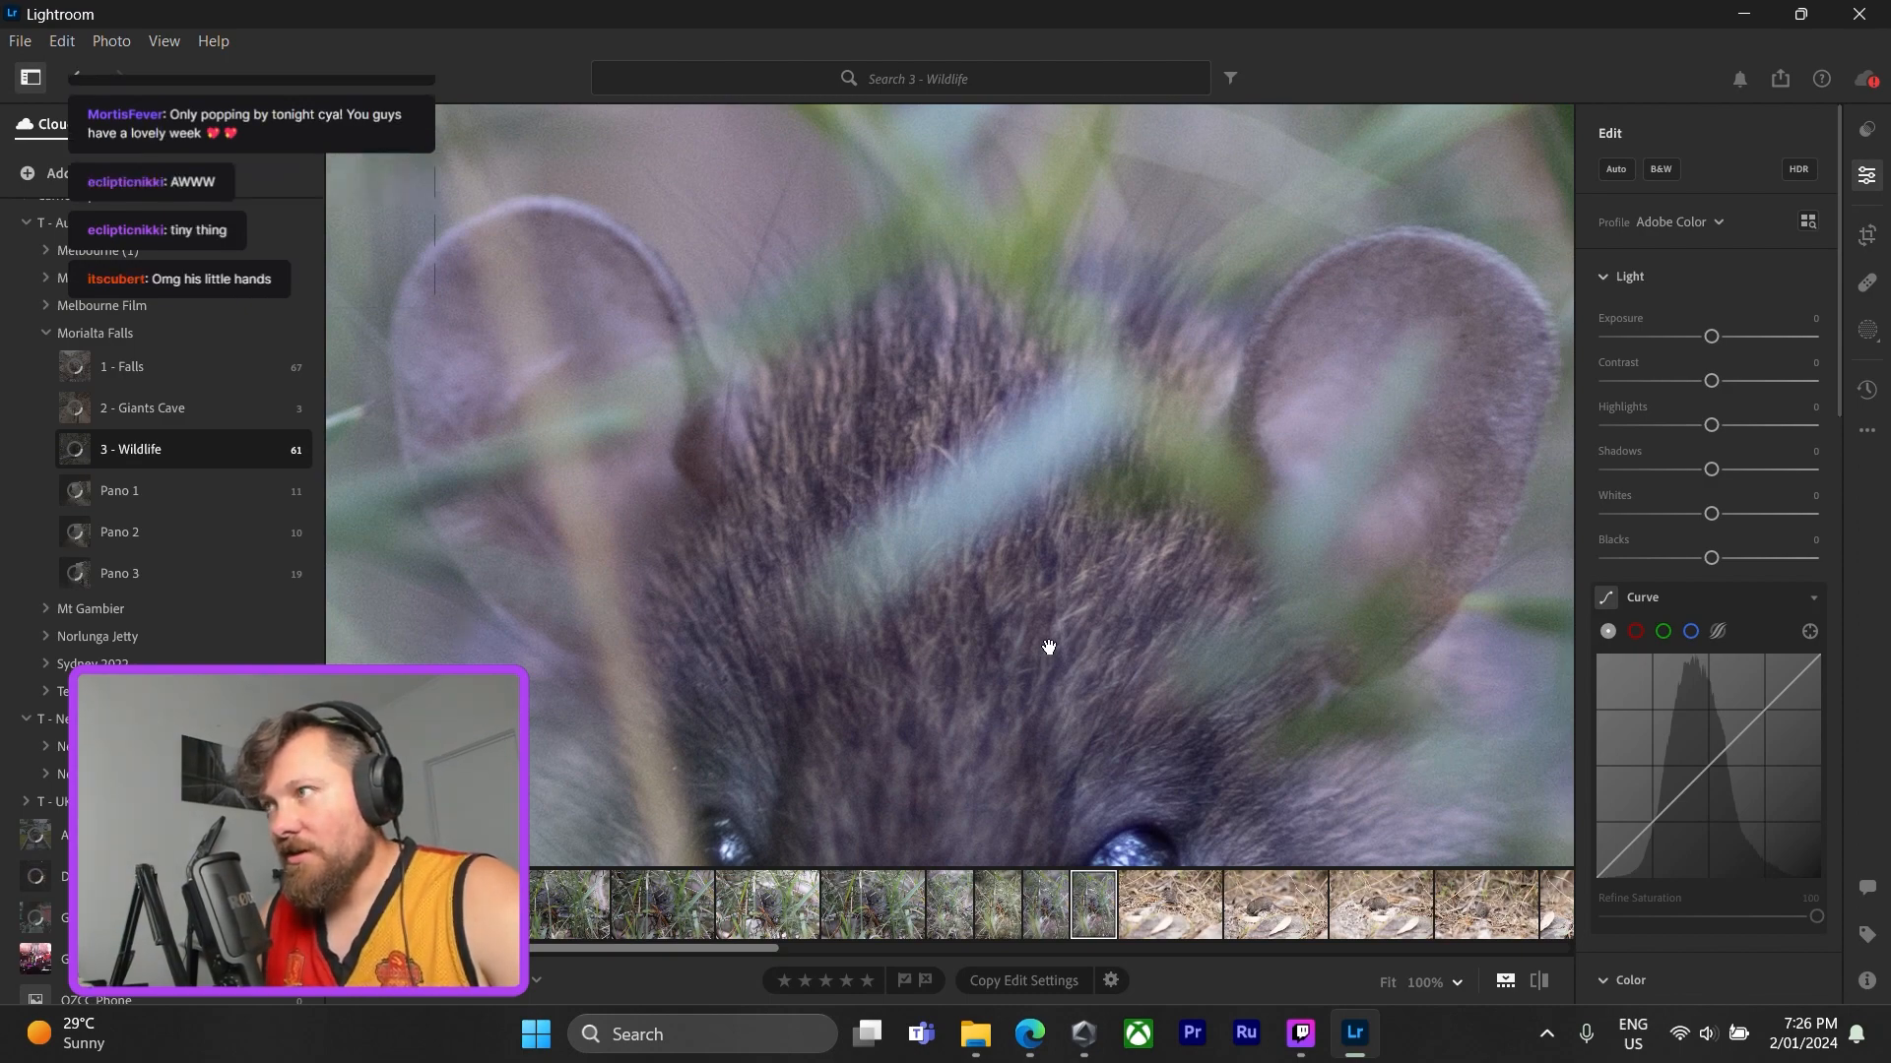
left_click_drag(1047, 648, 1034, 284)
left_click_drag(1056, 755, 1090, 421)
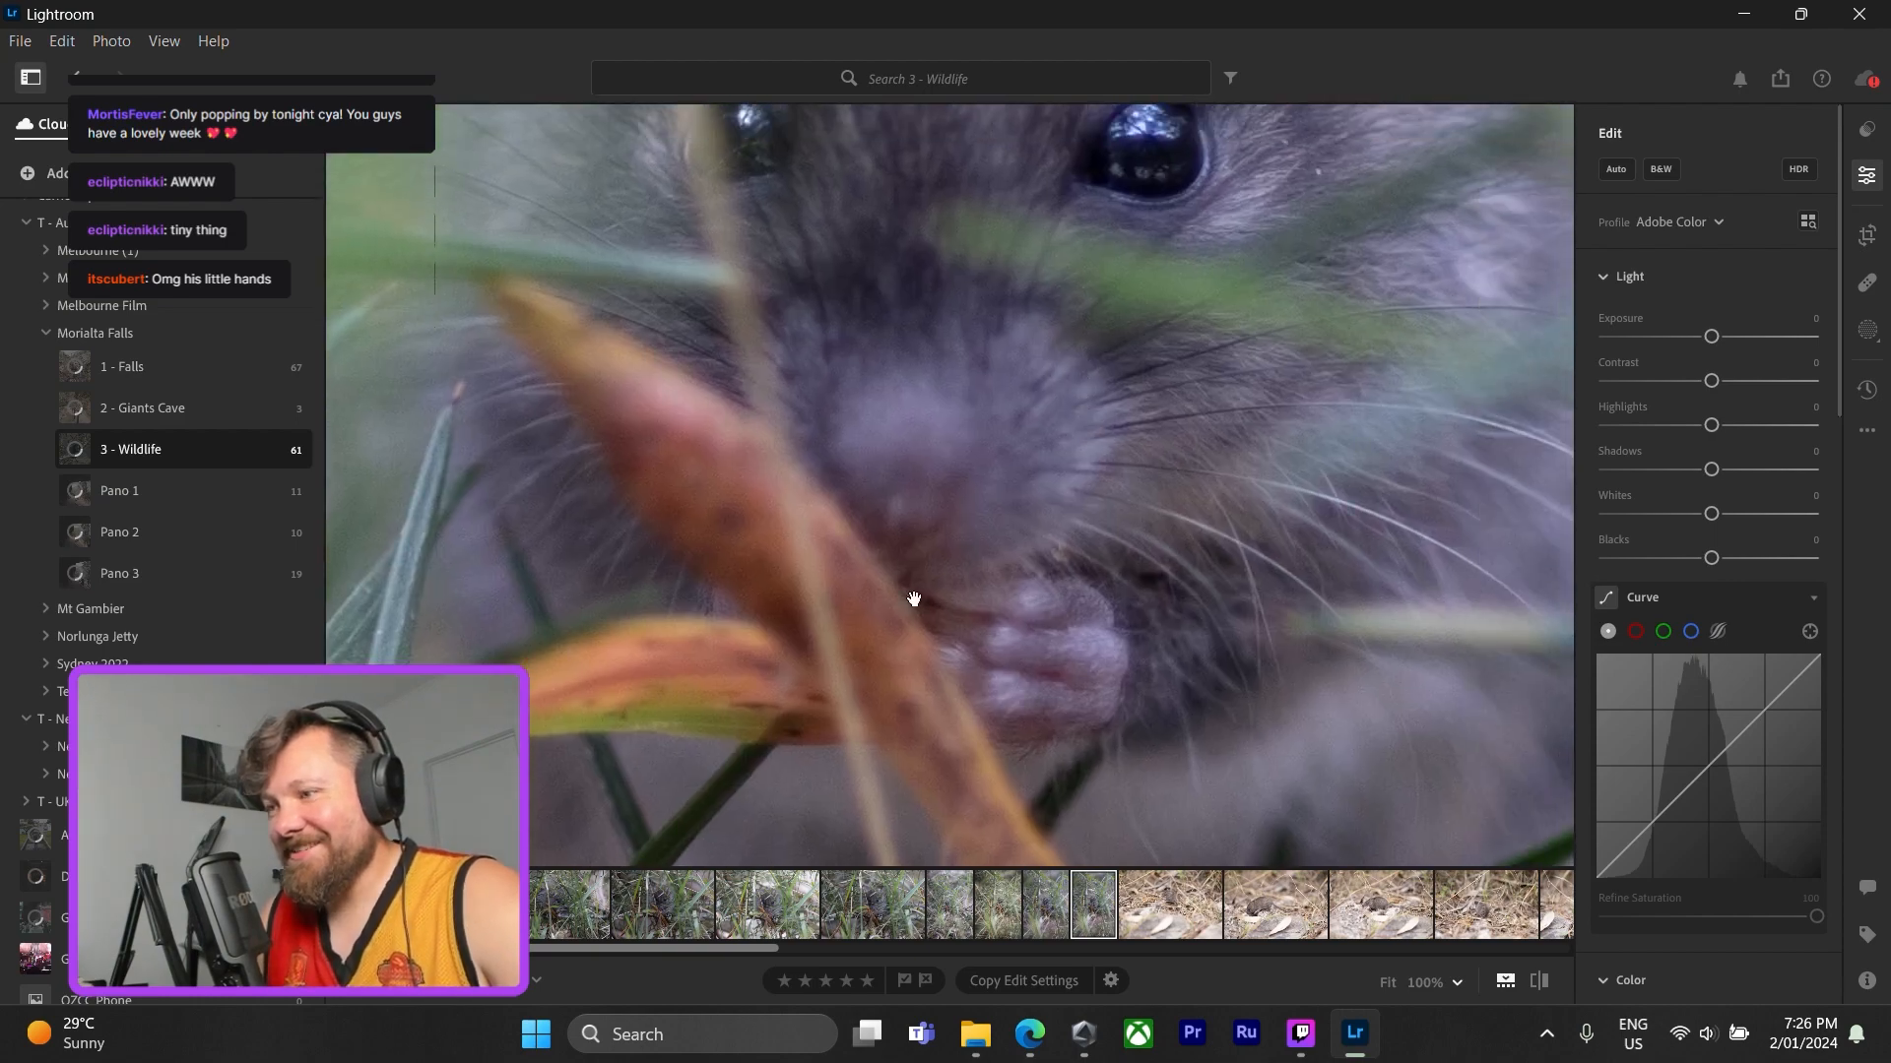
left_click_drag(1043, 625, 1000, 815)
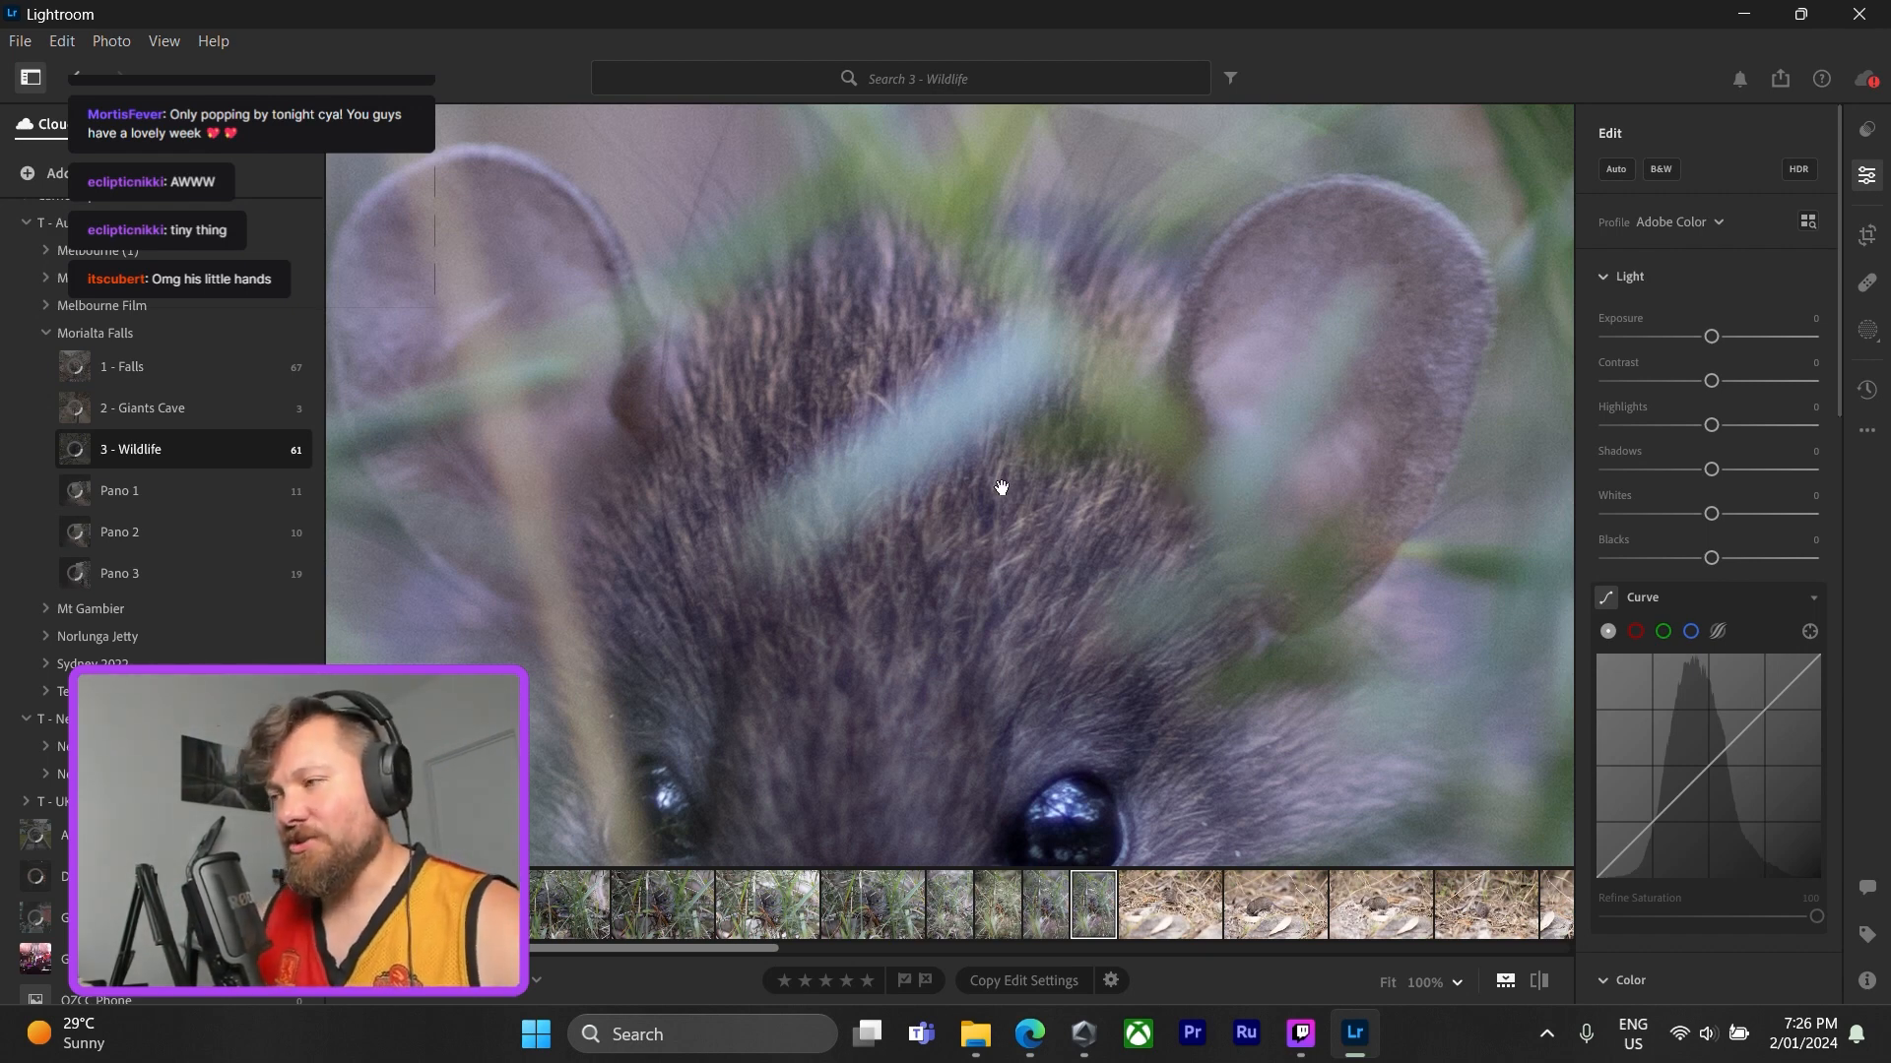
left_click_drag(928, 456, 1072, 482)
left_click(1083, 476)
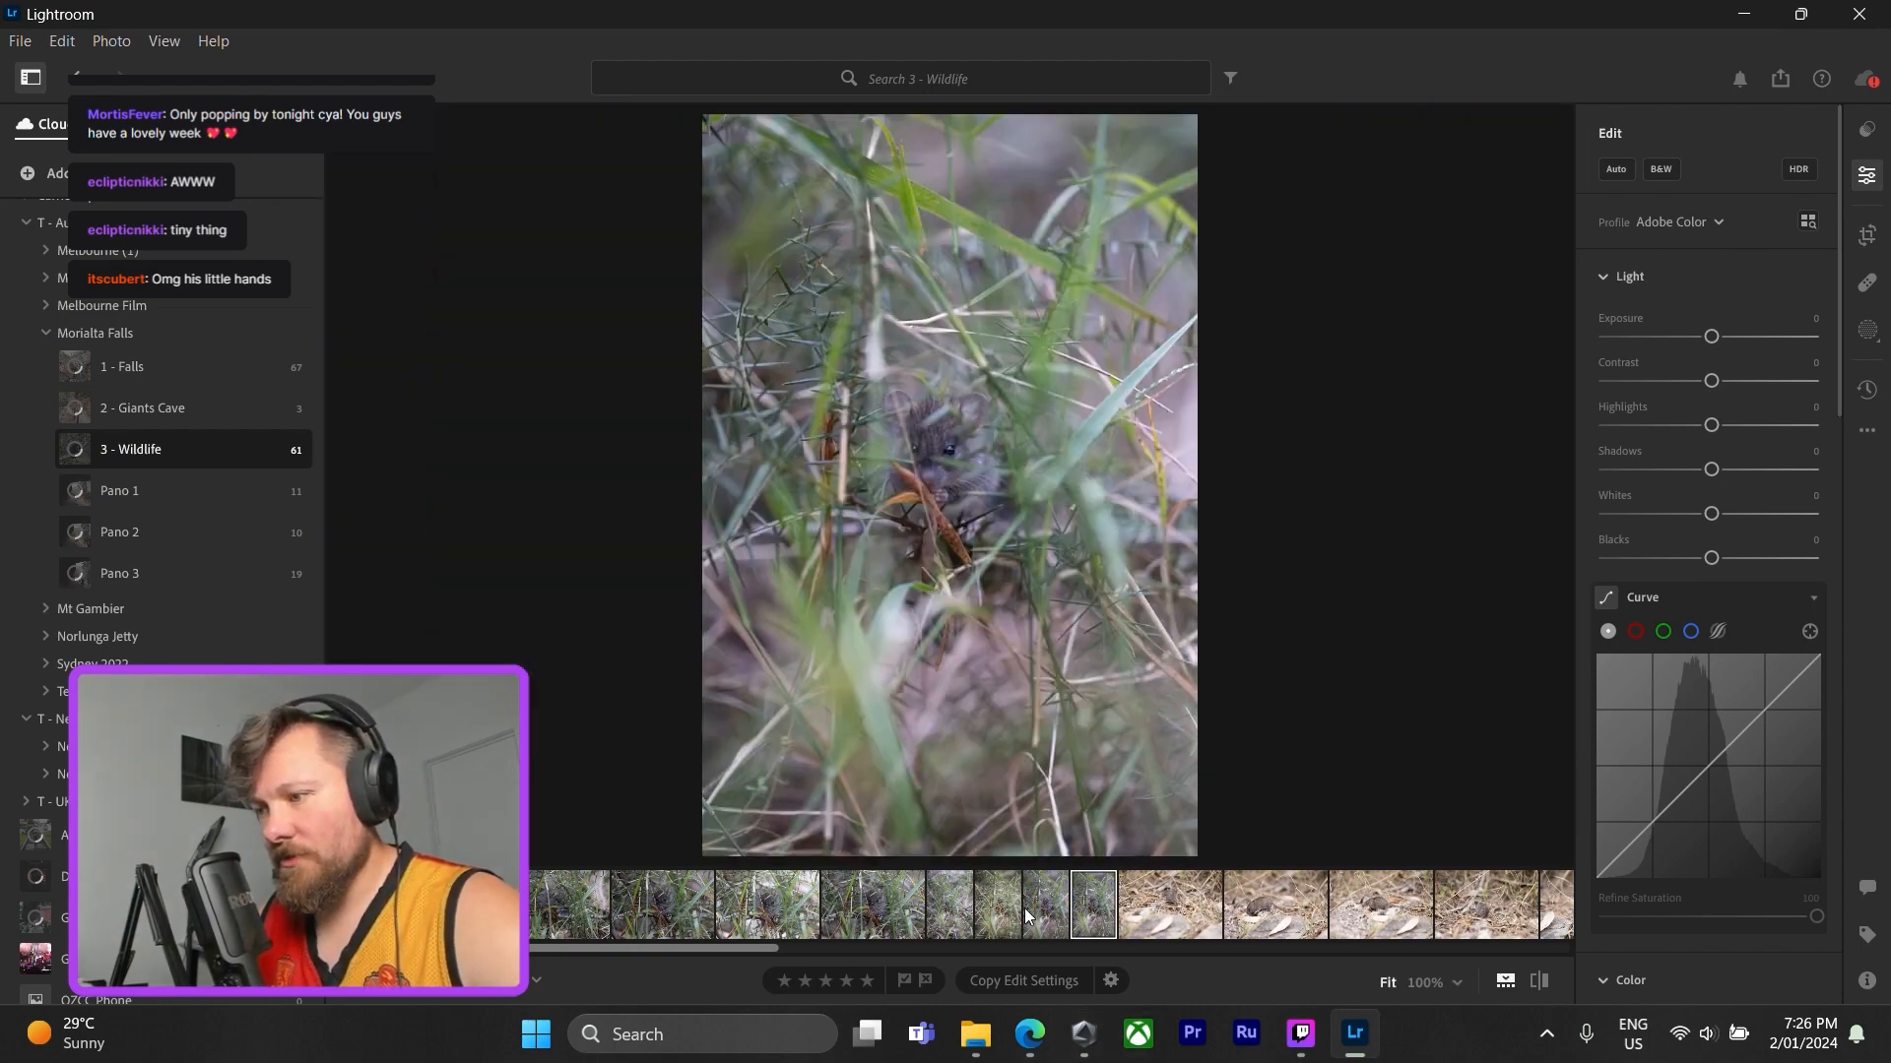
- Check the already edited portrait photo of the mouse up close, and return to the last unedited portrait
left_click(995, 922)
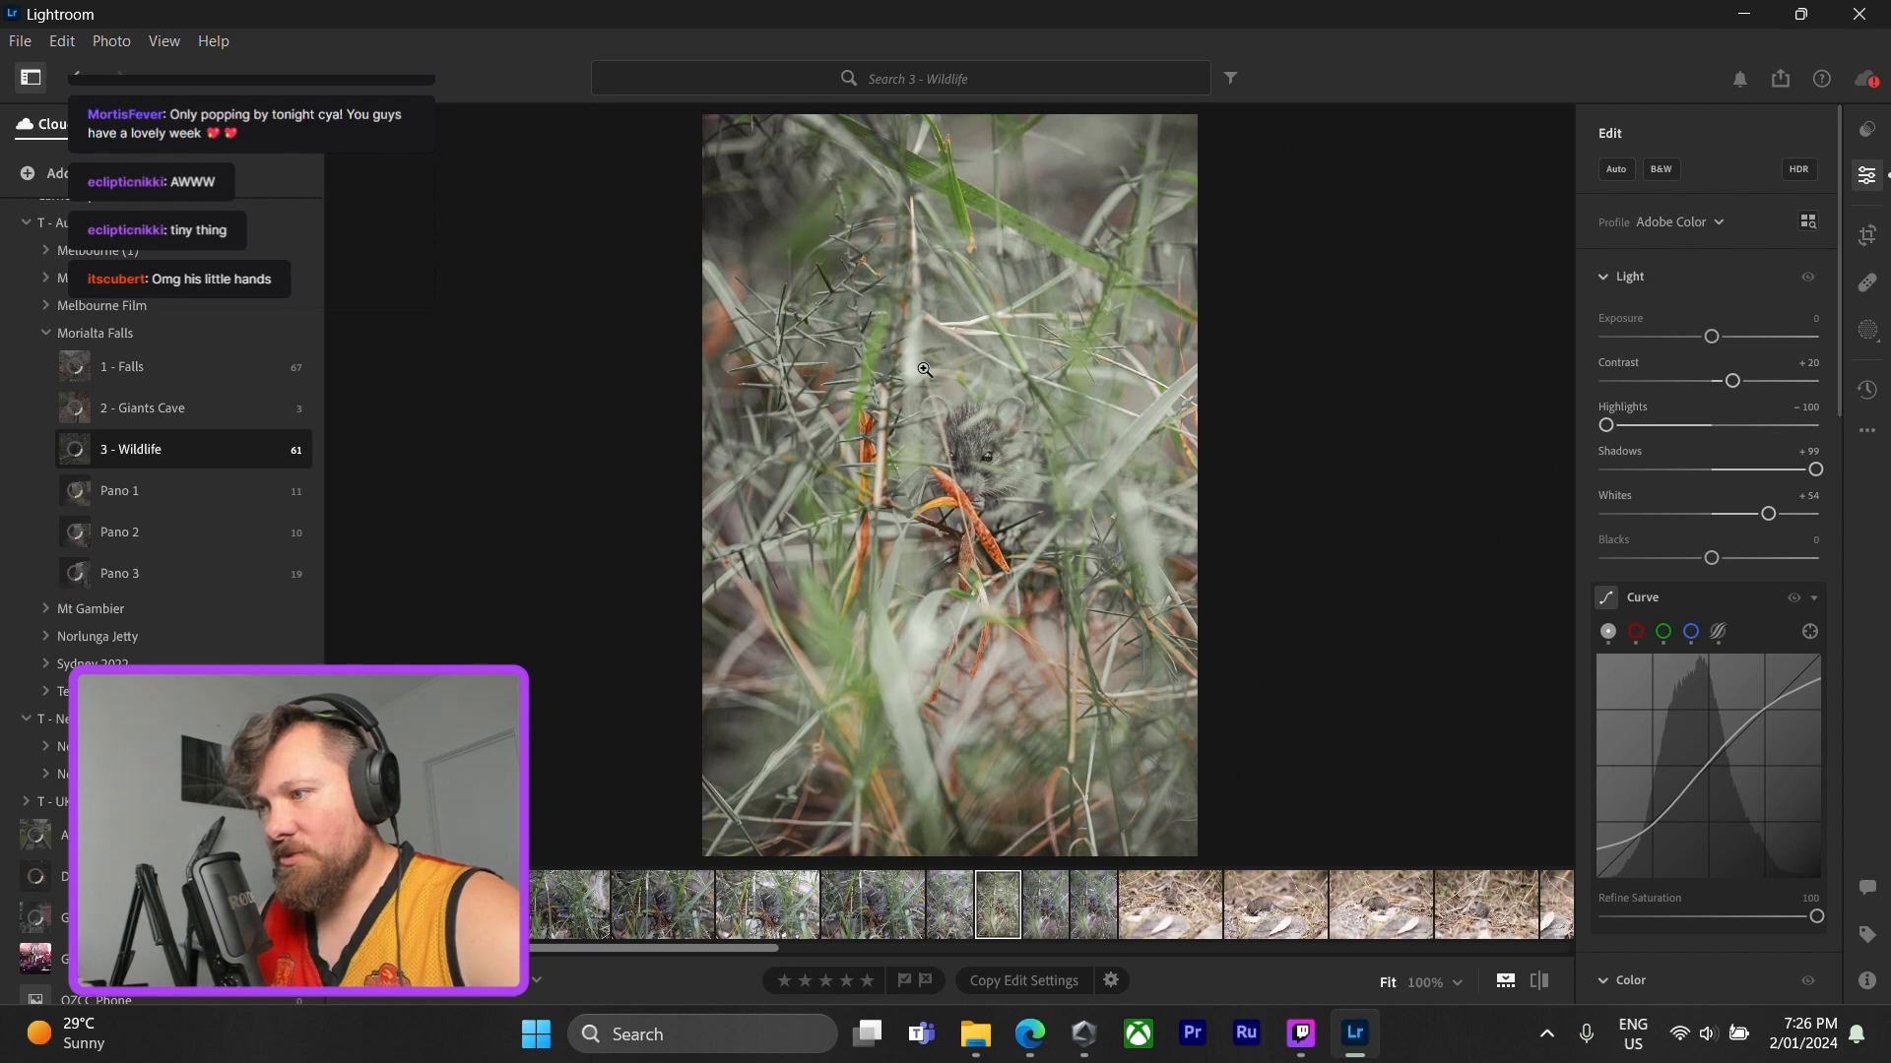
left_click_drag(999, 437, 1064, 726)
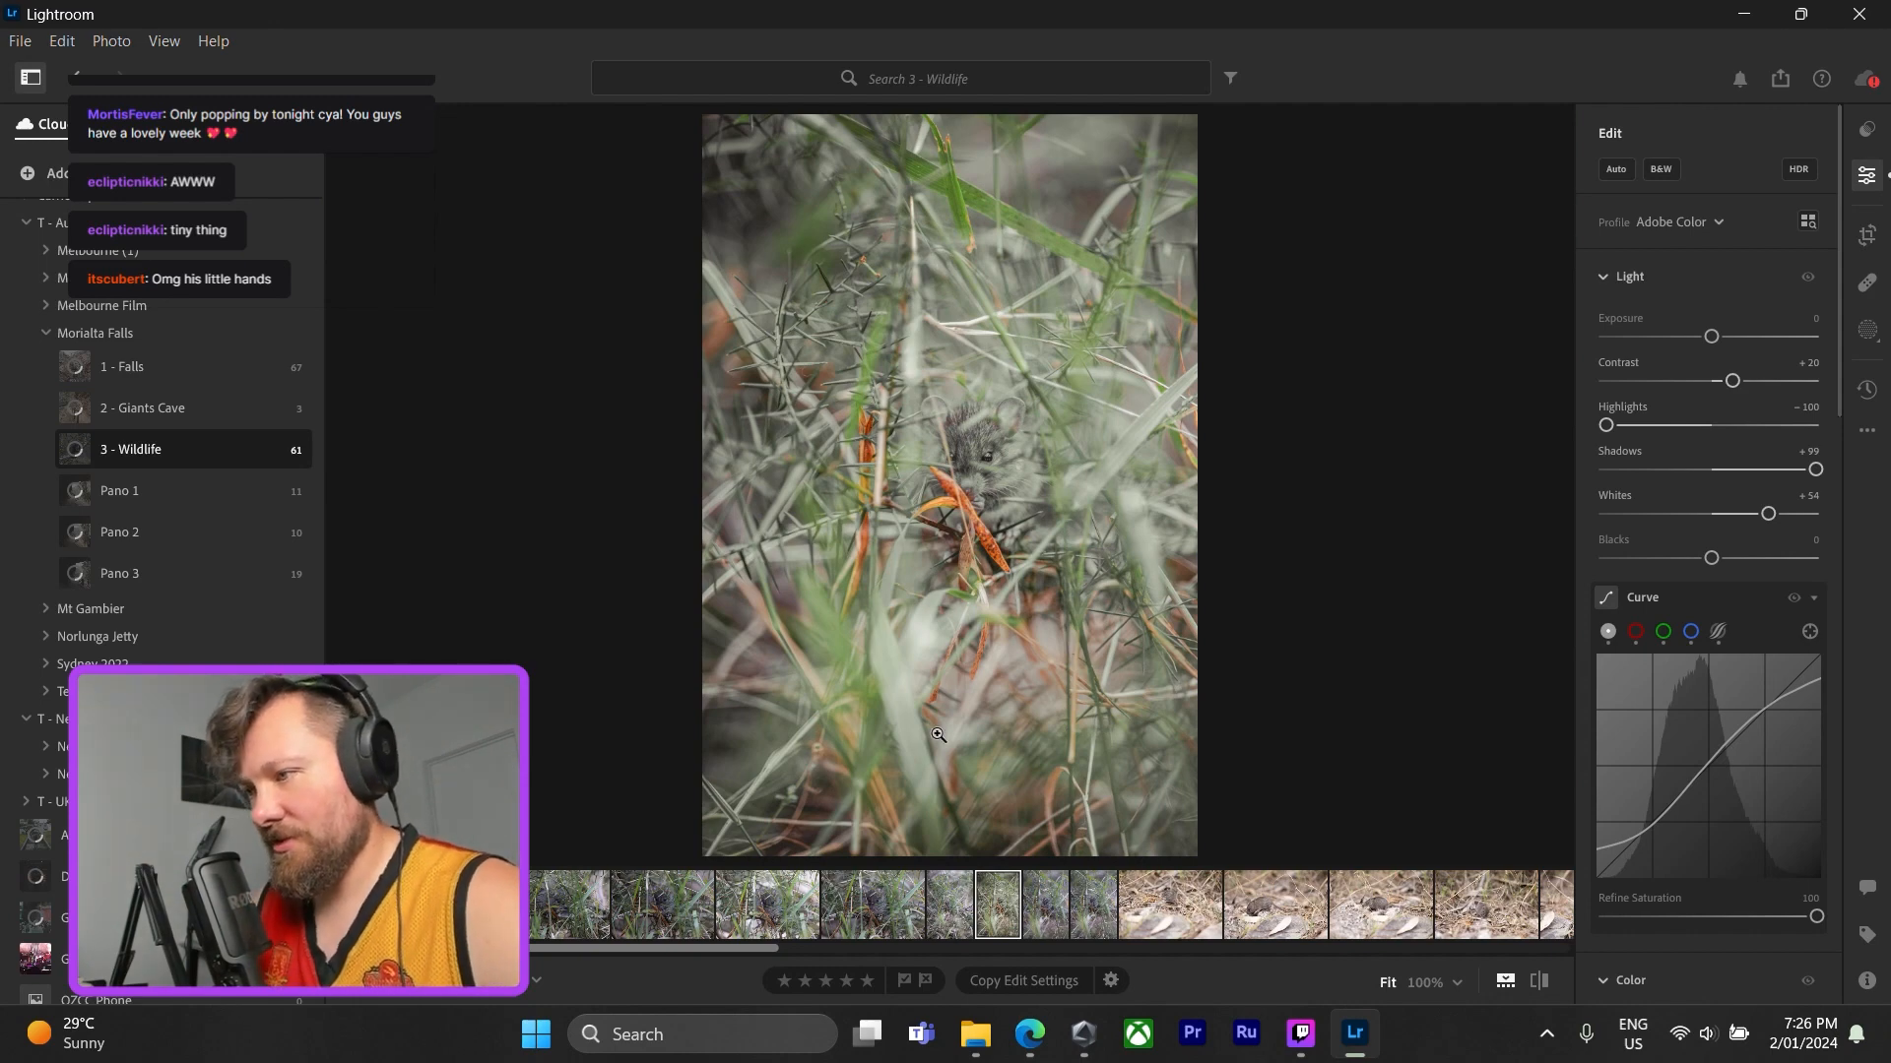
left_click(1094, 906)
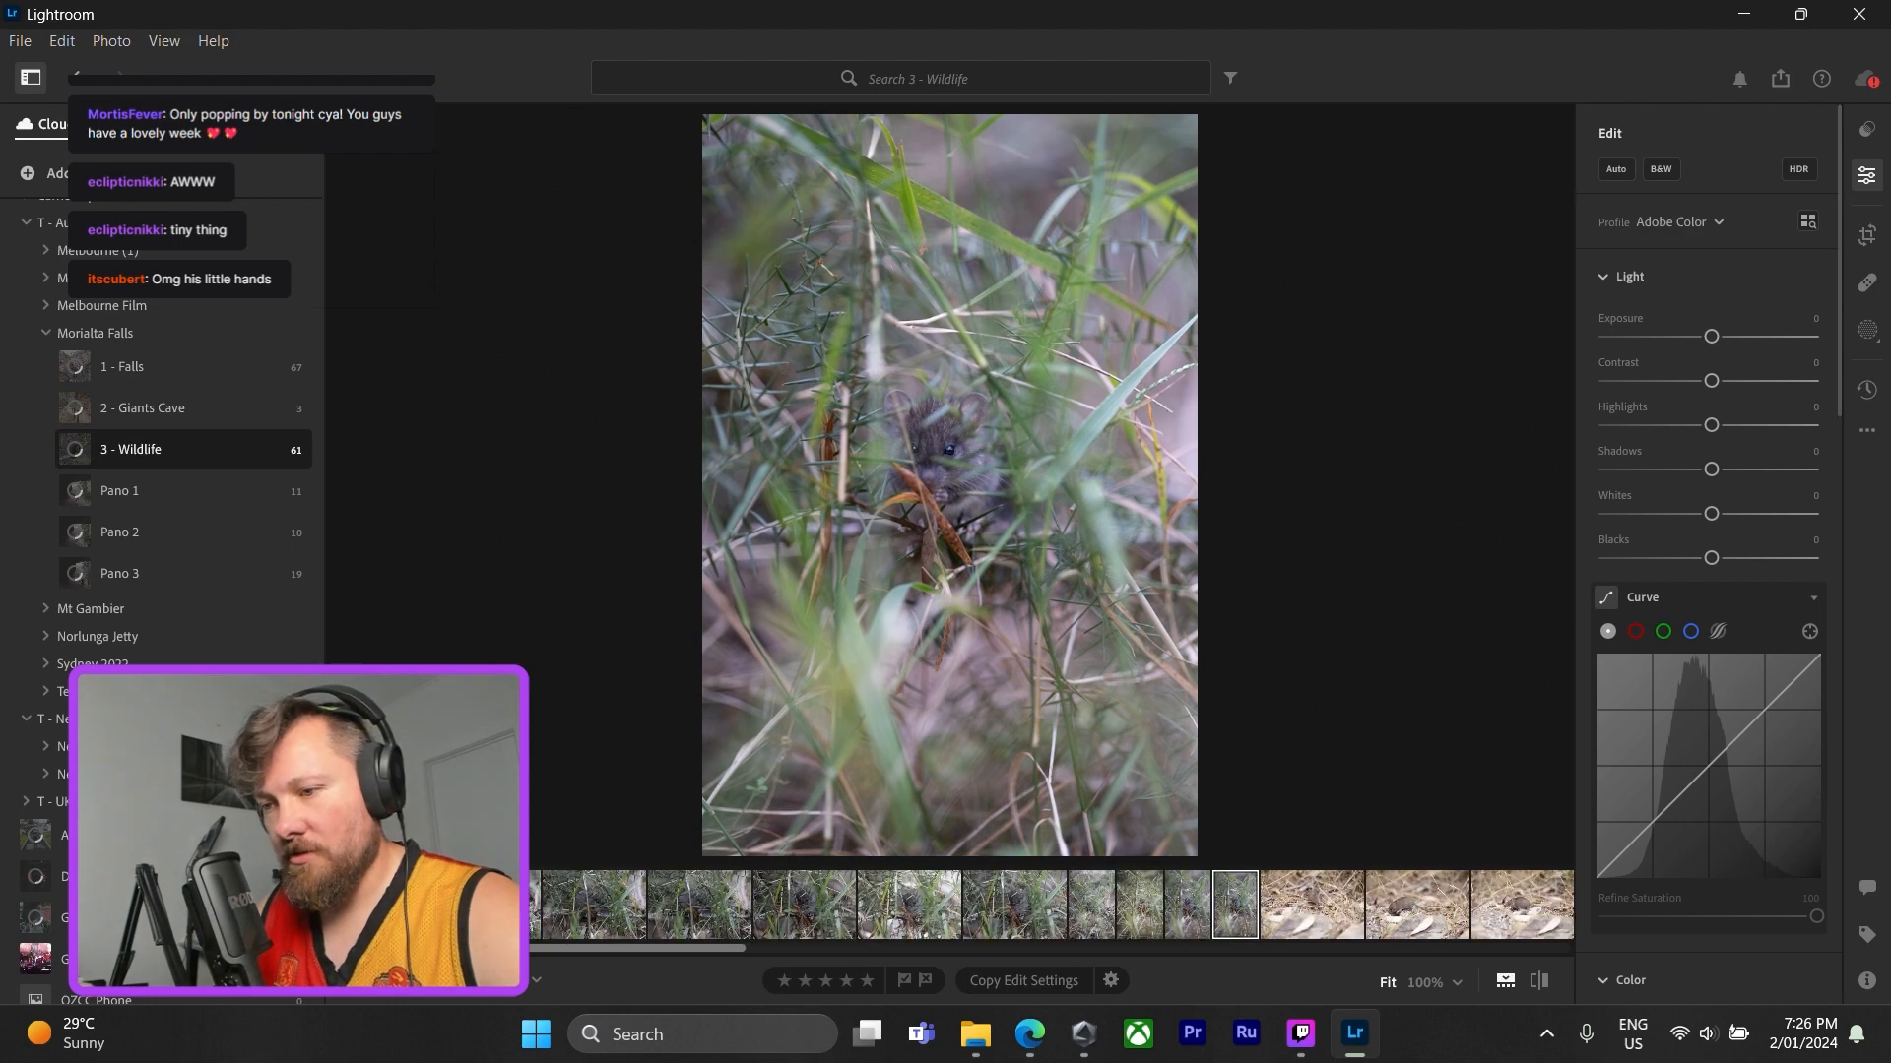
- Open the first mouse photo from the grid and examine the mouse across the first four landscape shots
key("g")
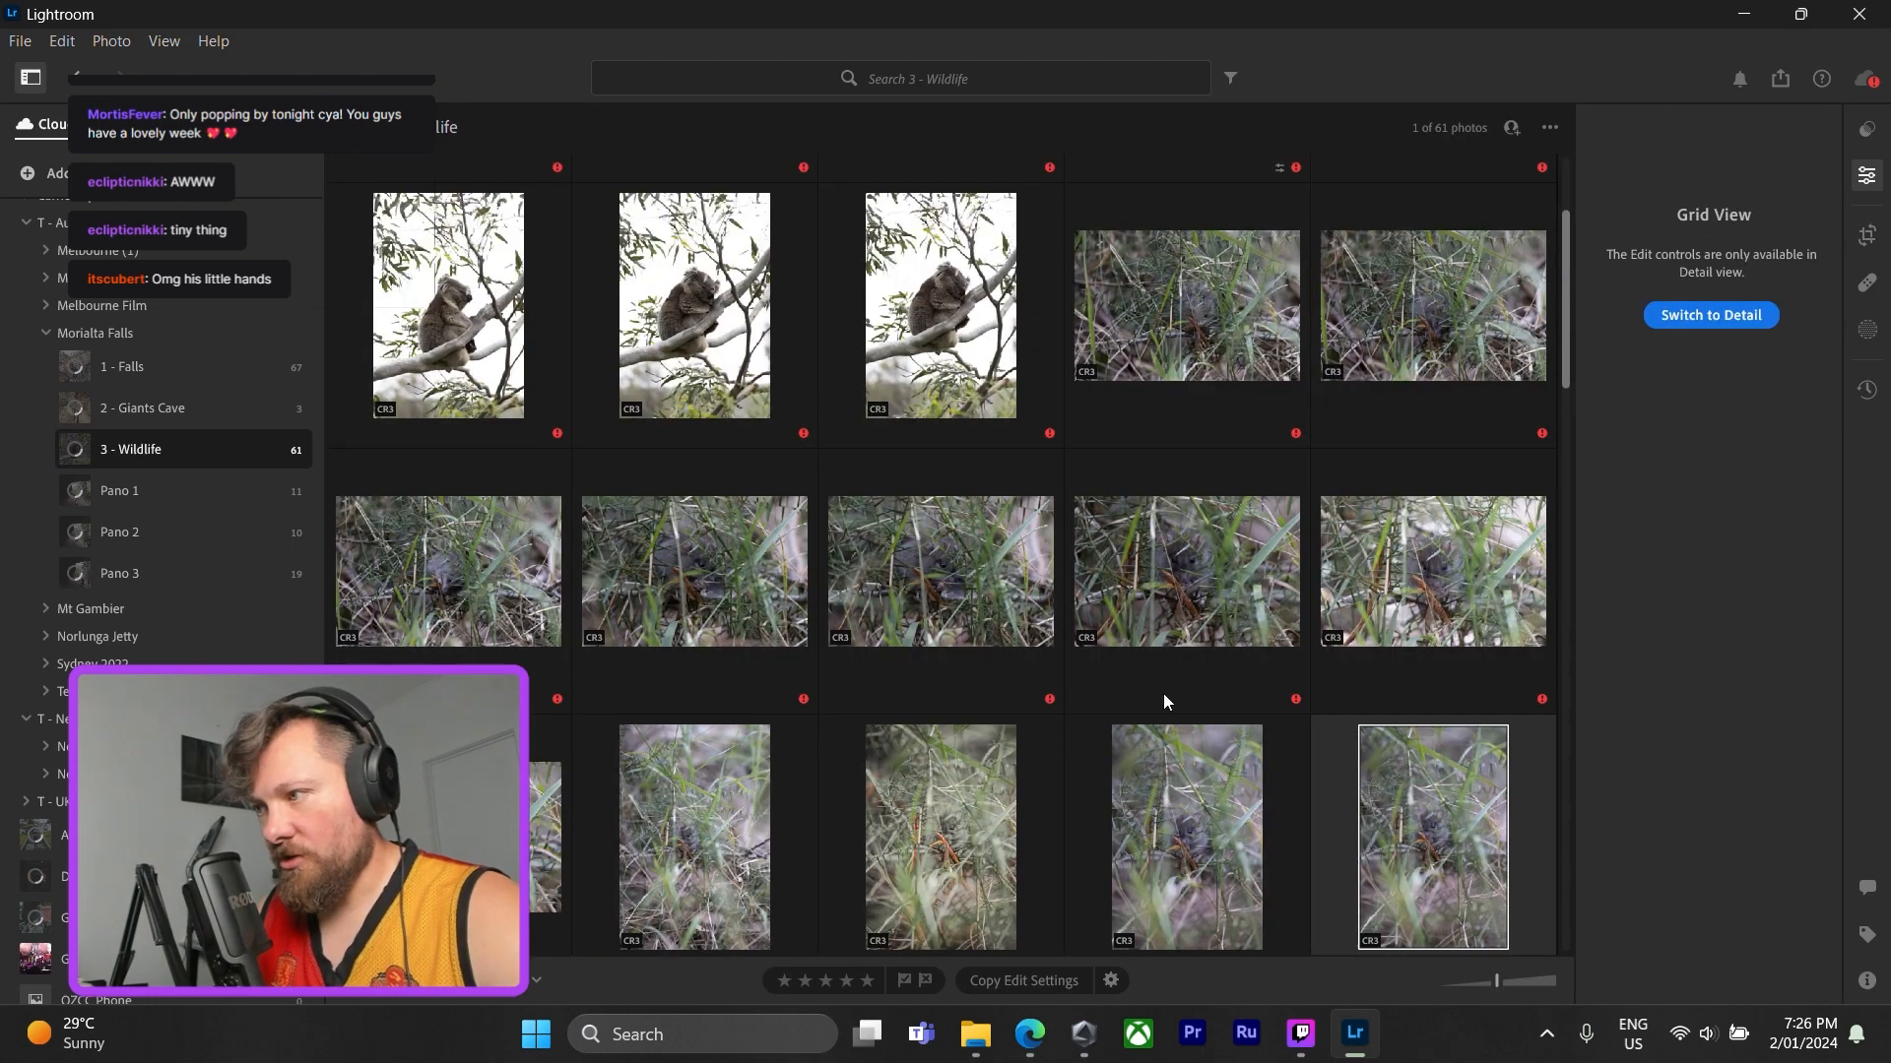
double_click(1162, 268)
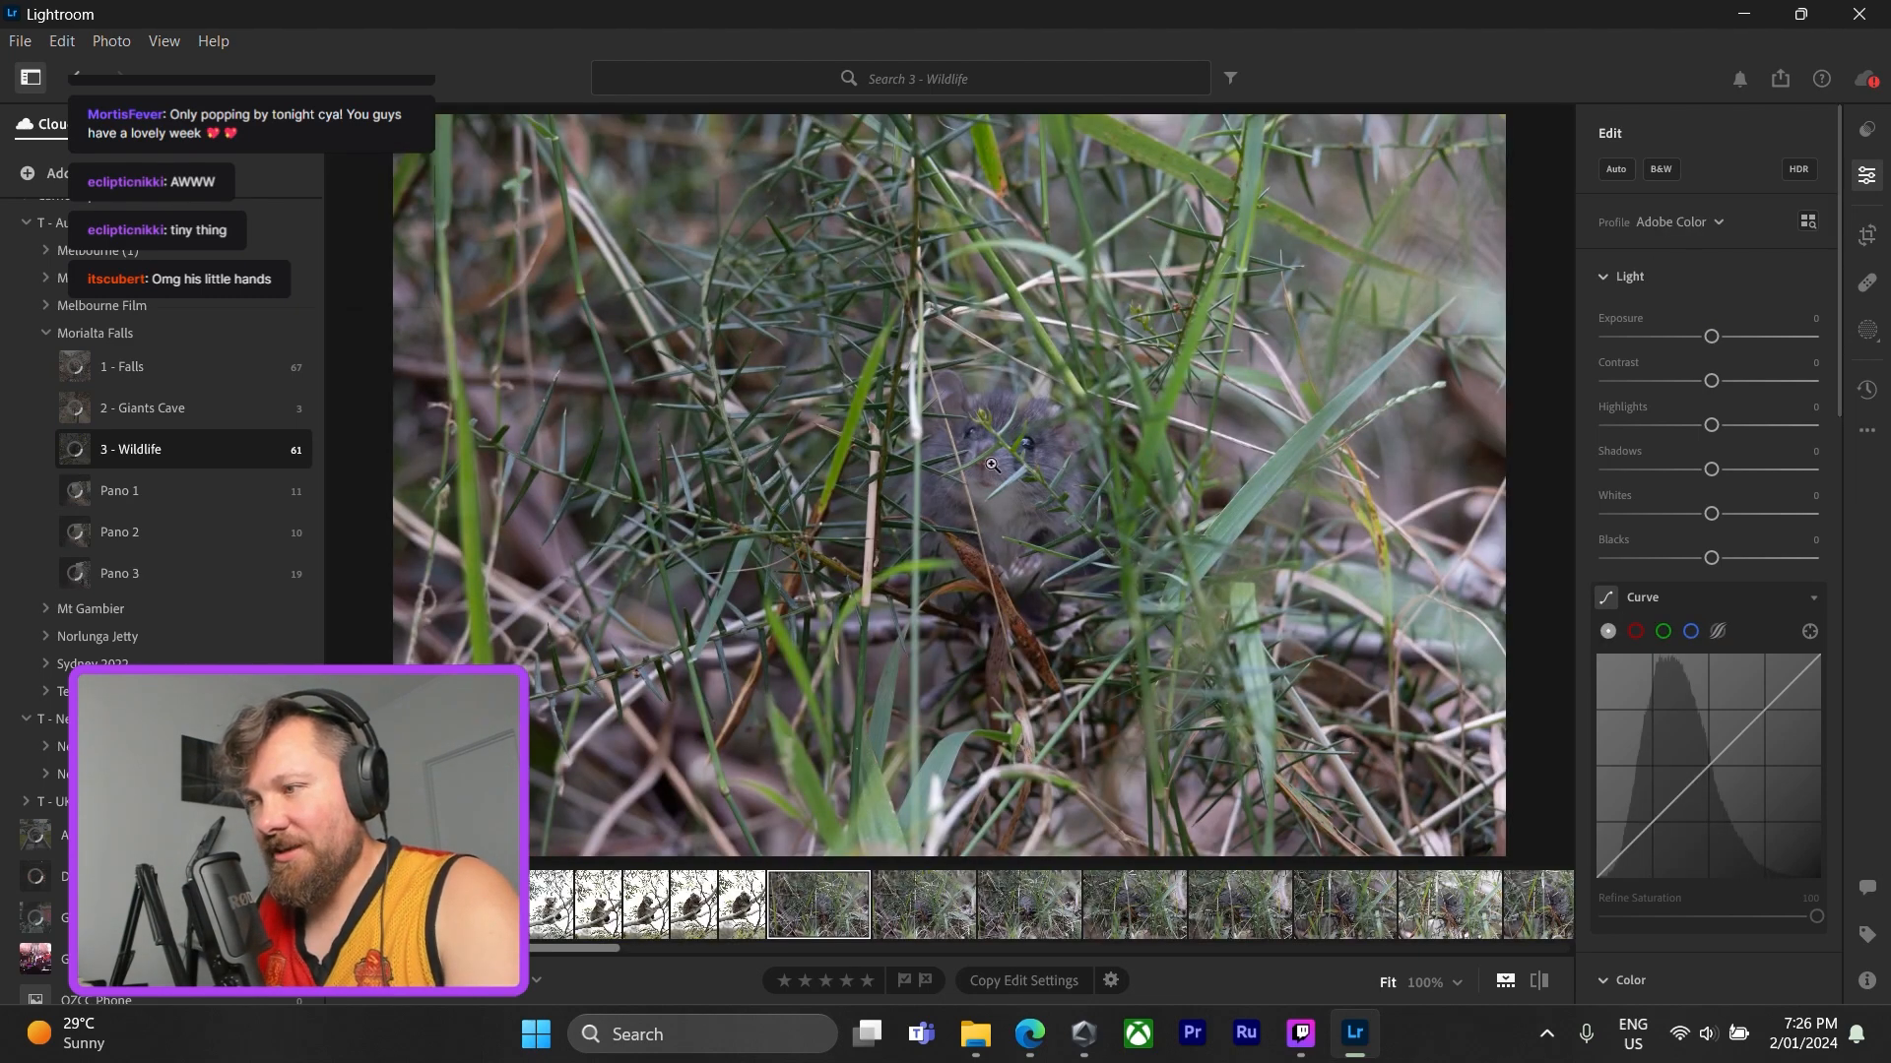
left_click_drag(992, 464, 1020, 526)
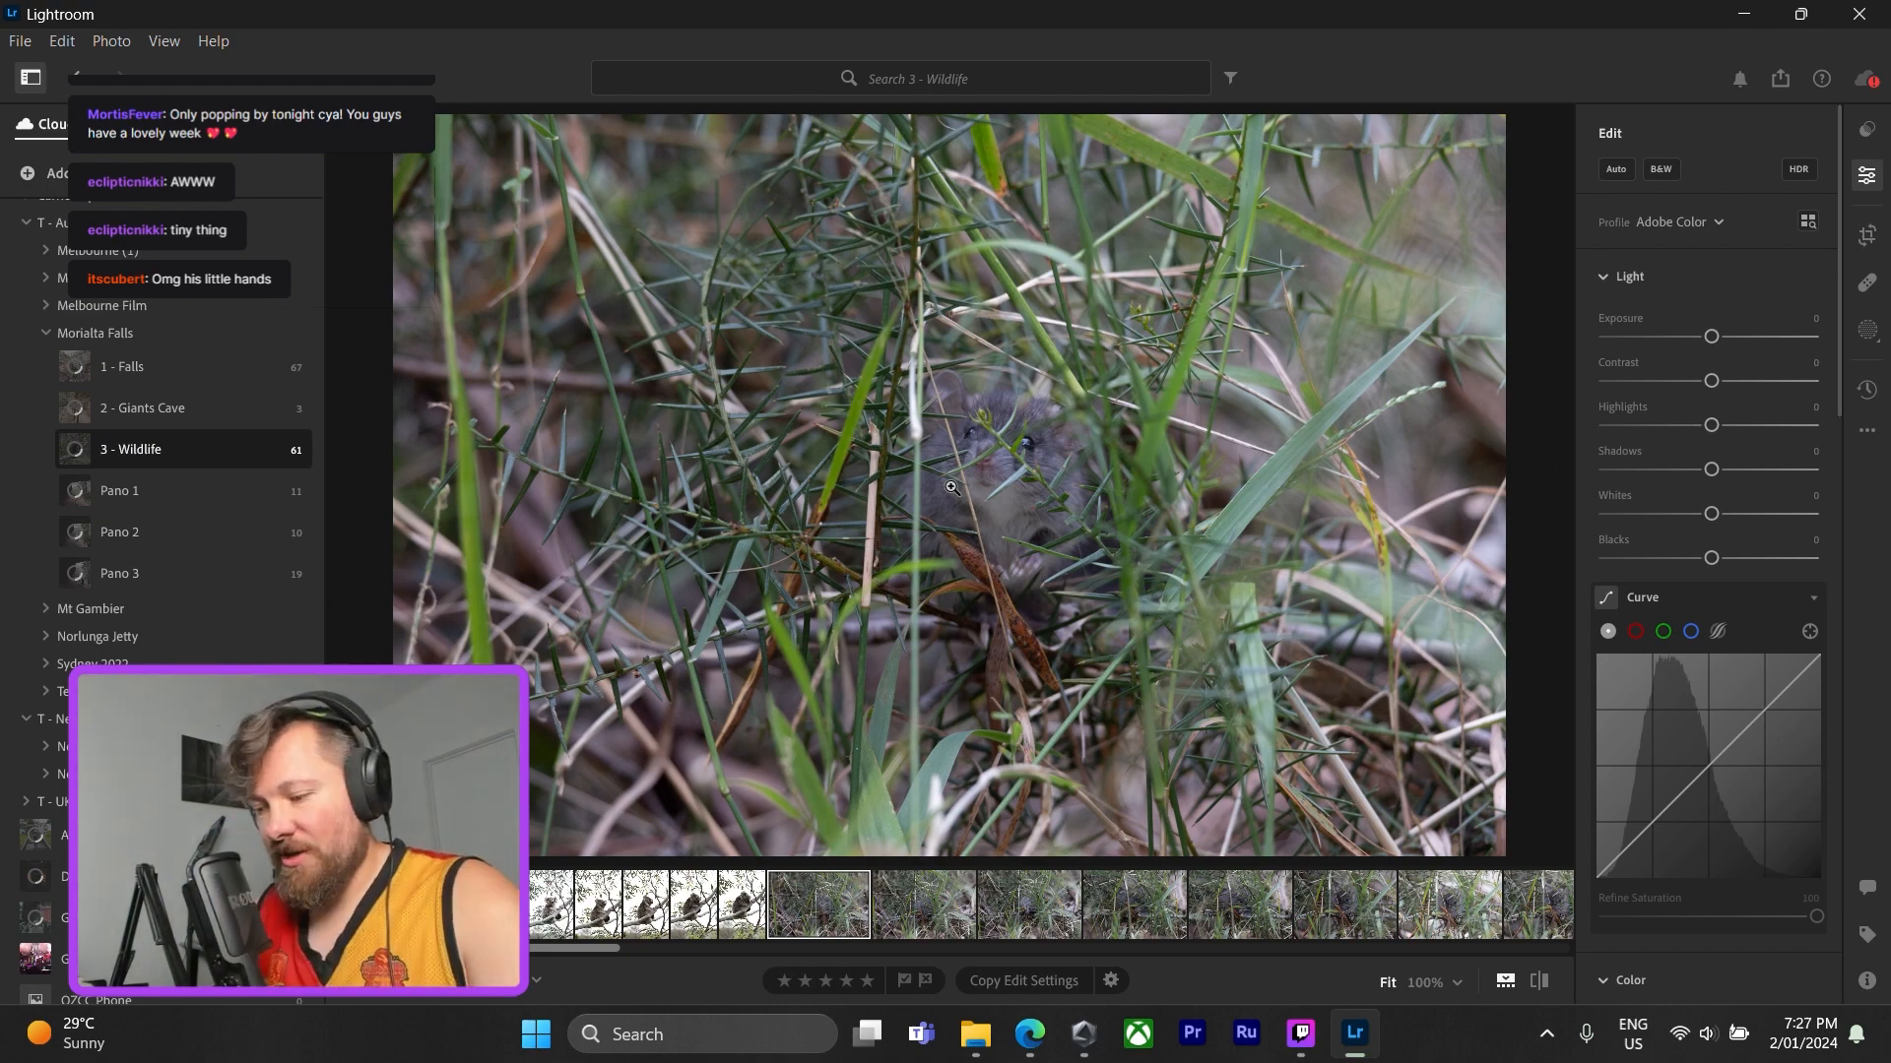
key("Right")
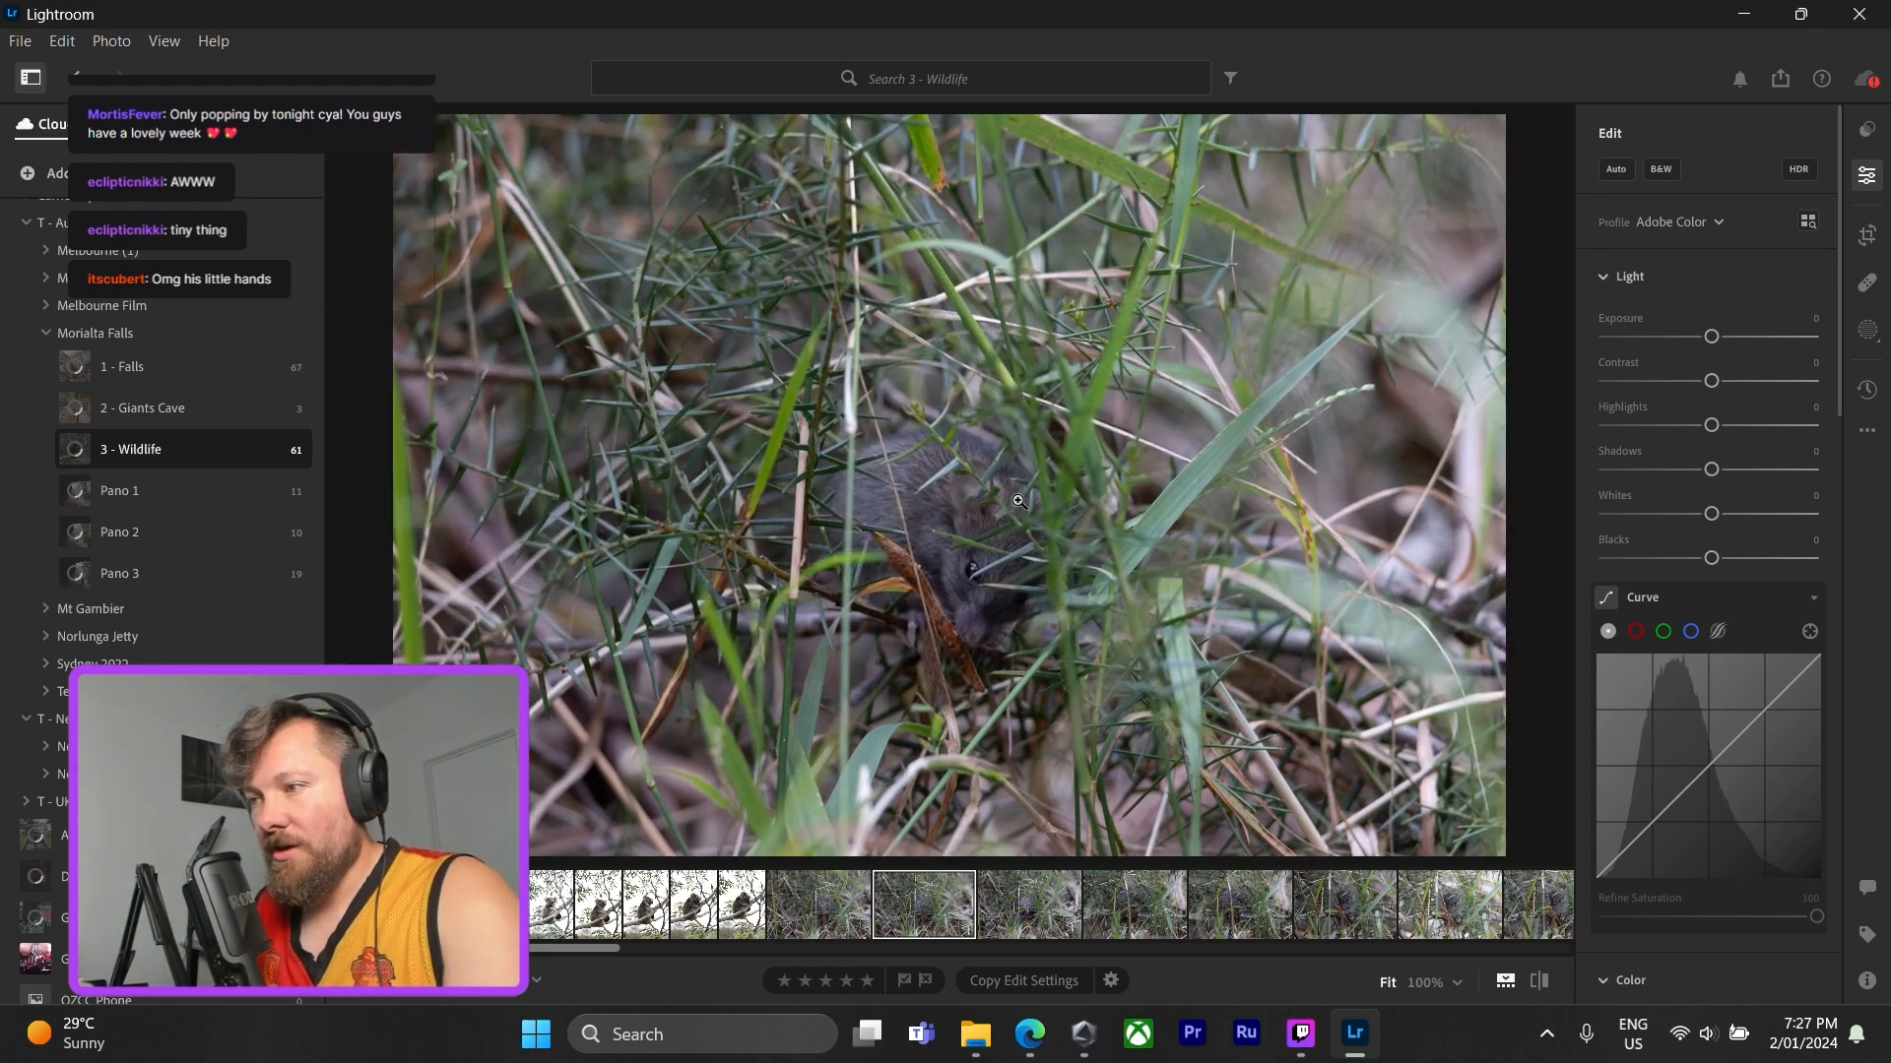
key("Right")
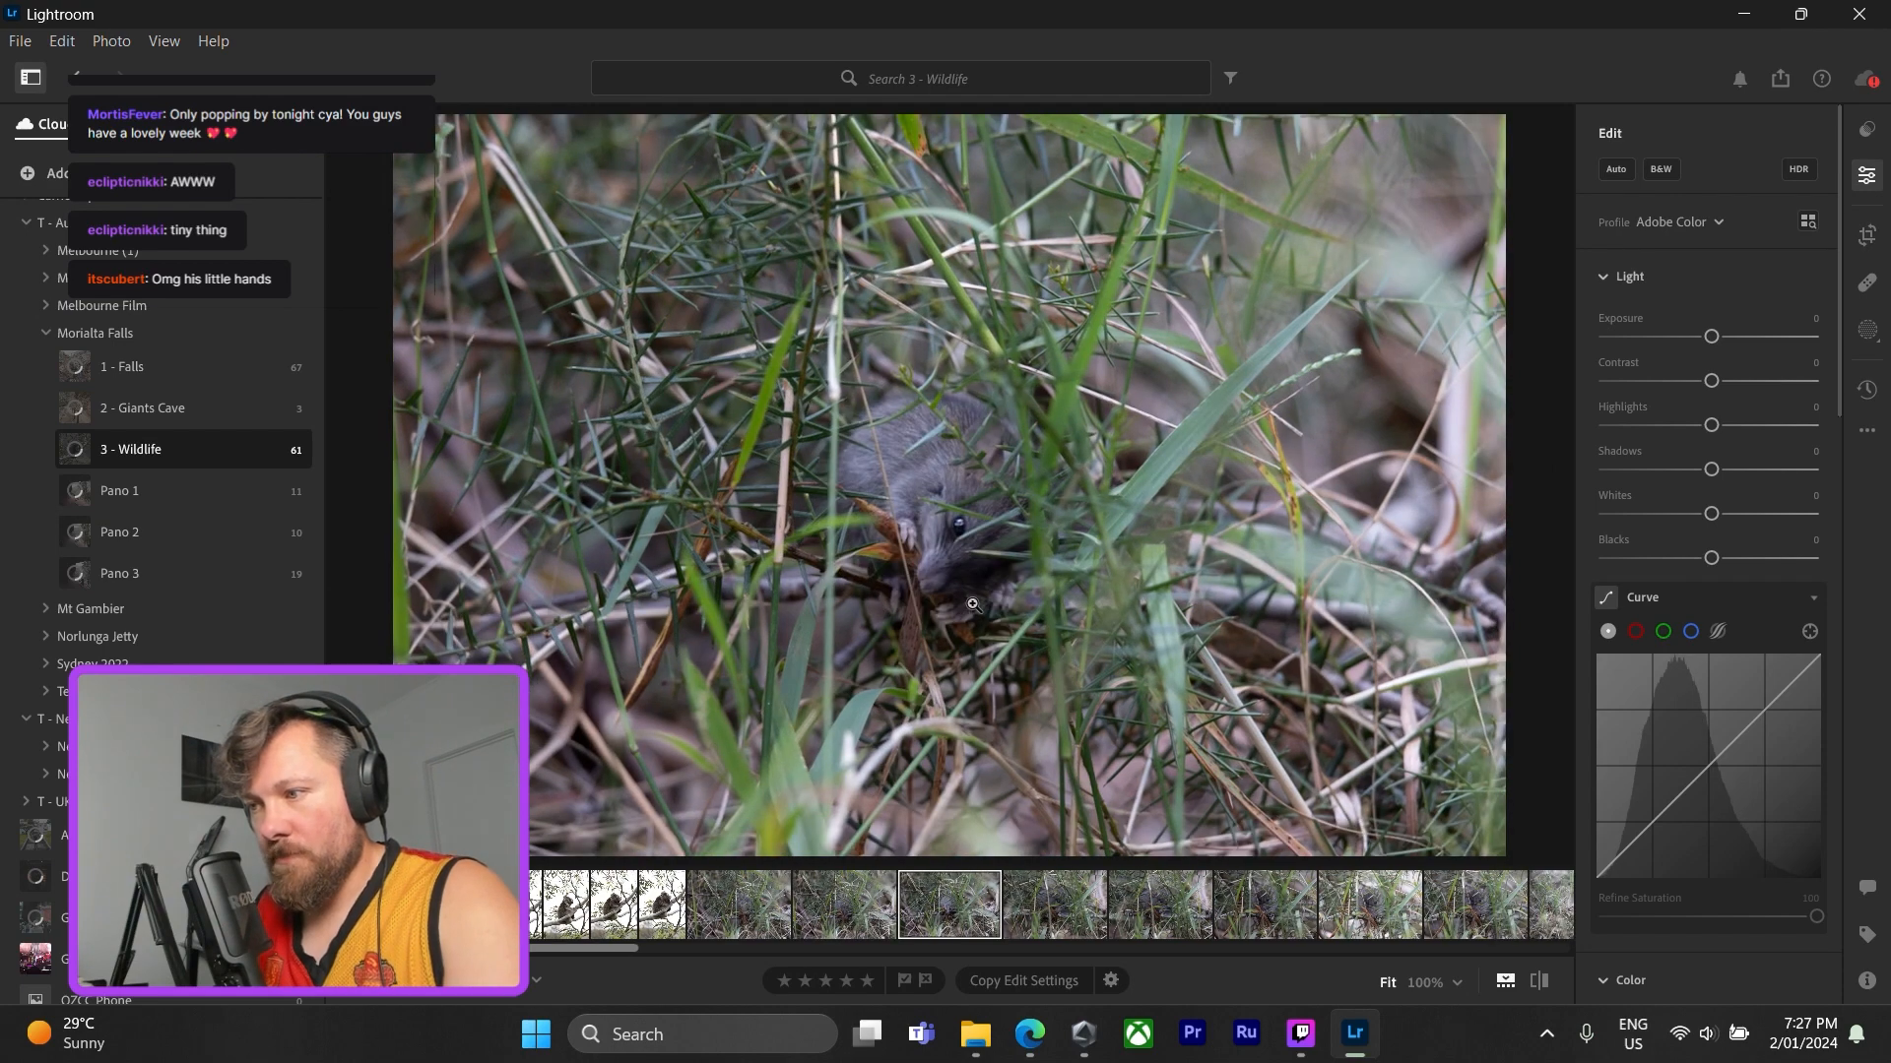
left_click_drag(931, 571, 965, 529)
key("Right")
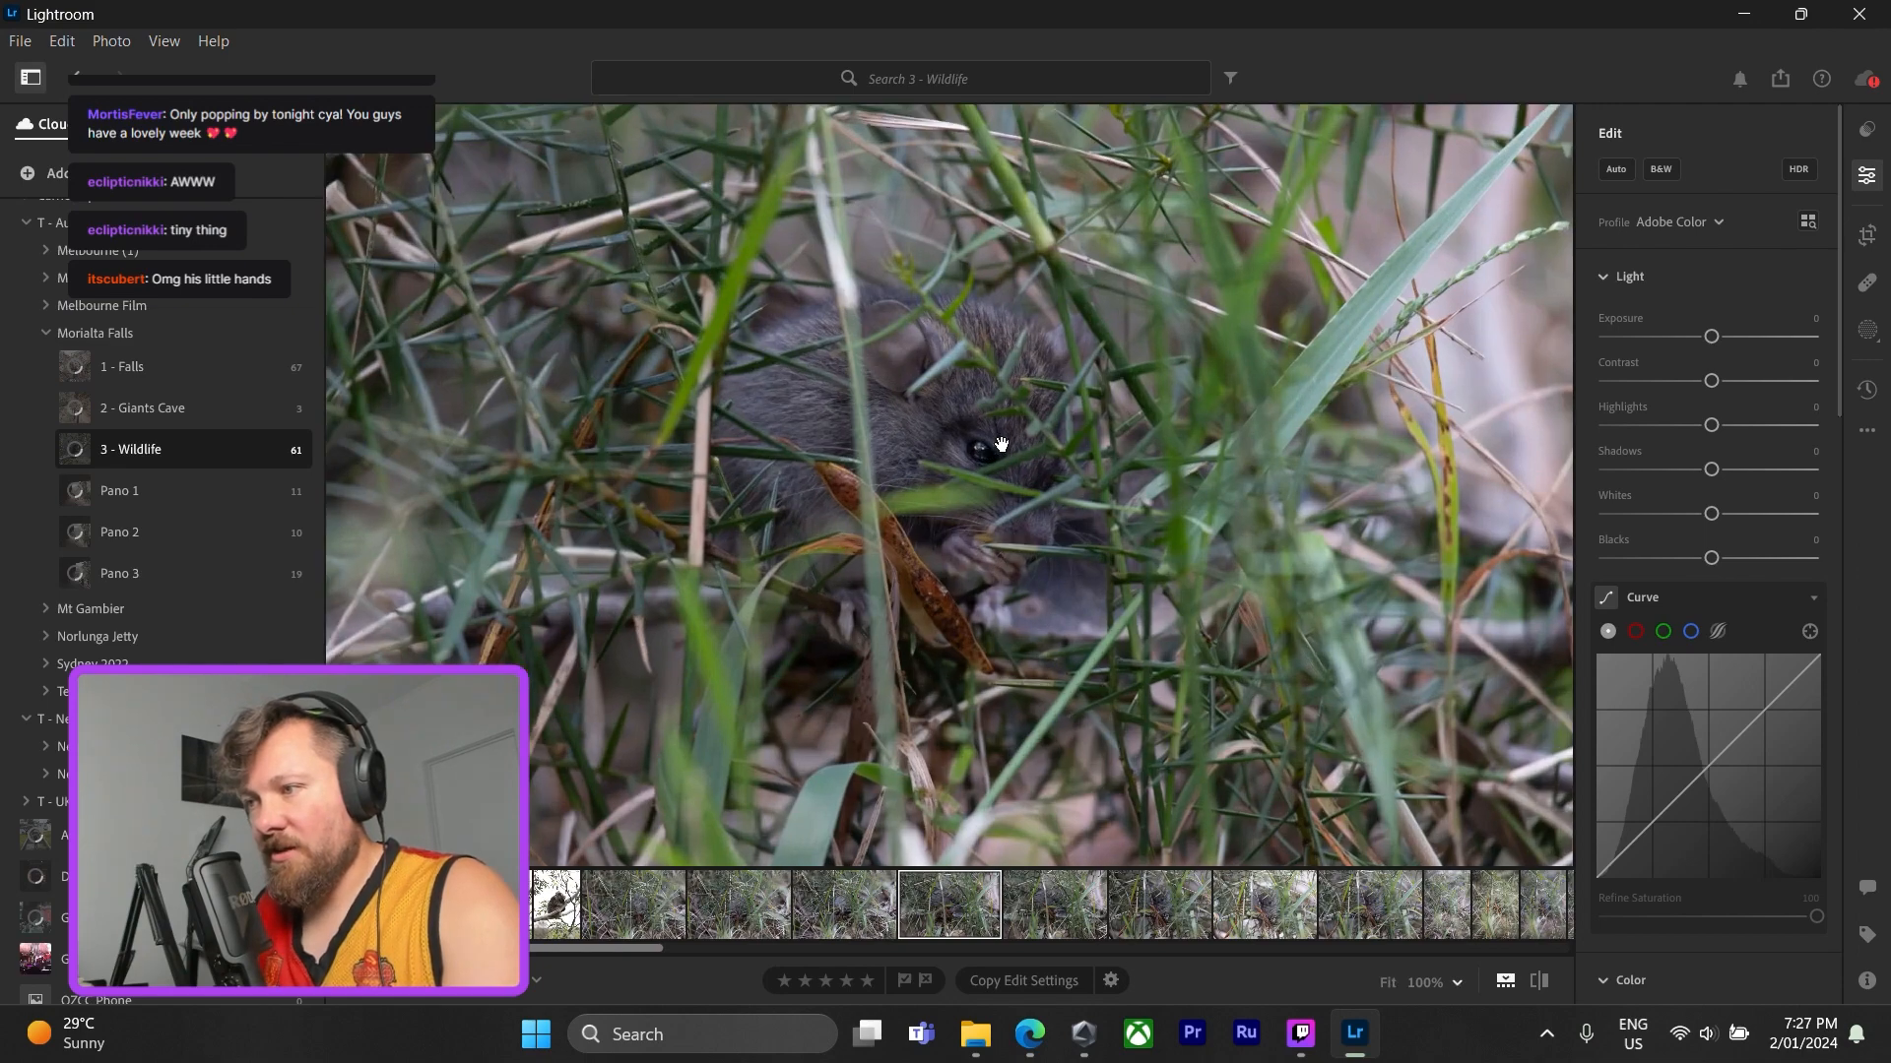
left_click_drag(990, 443, 973, 405)
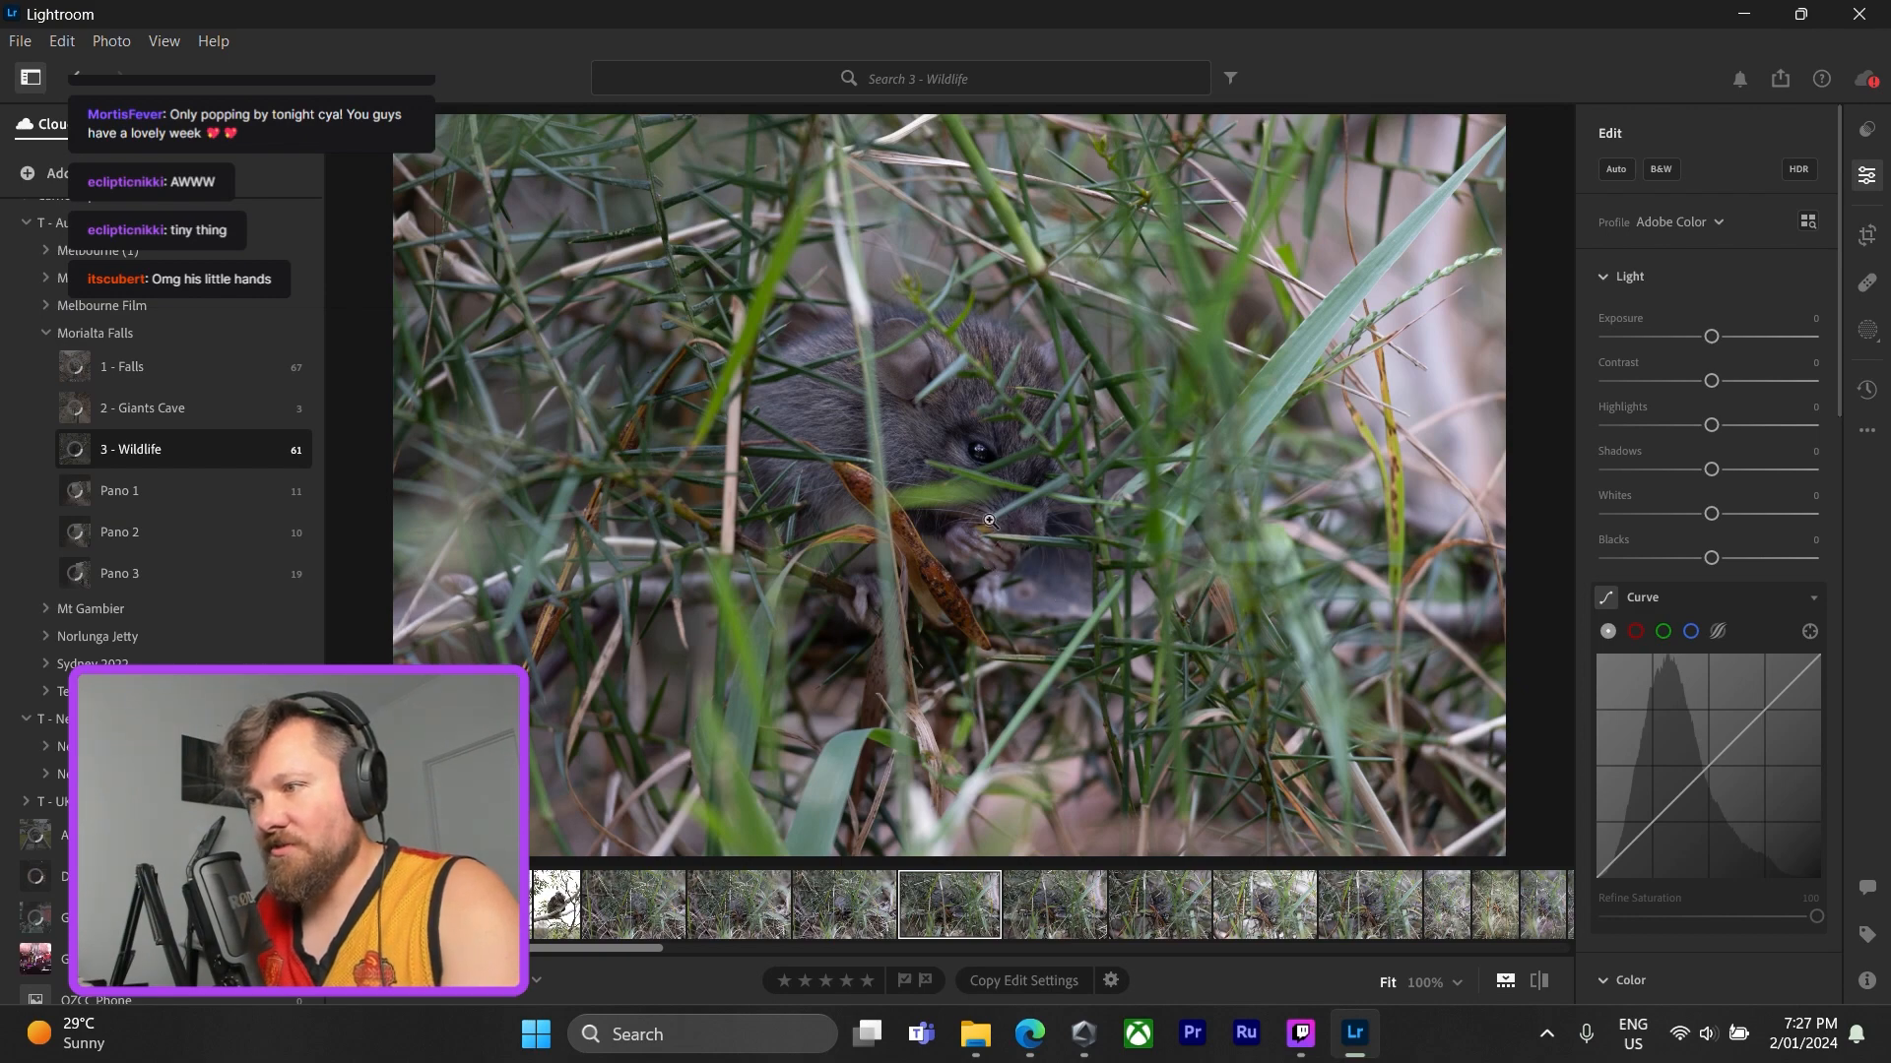
- Review the remaining mouse photos one by one through to the last portrait shot before the sandy ground photos
key("Right")
key("Right")
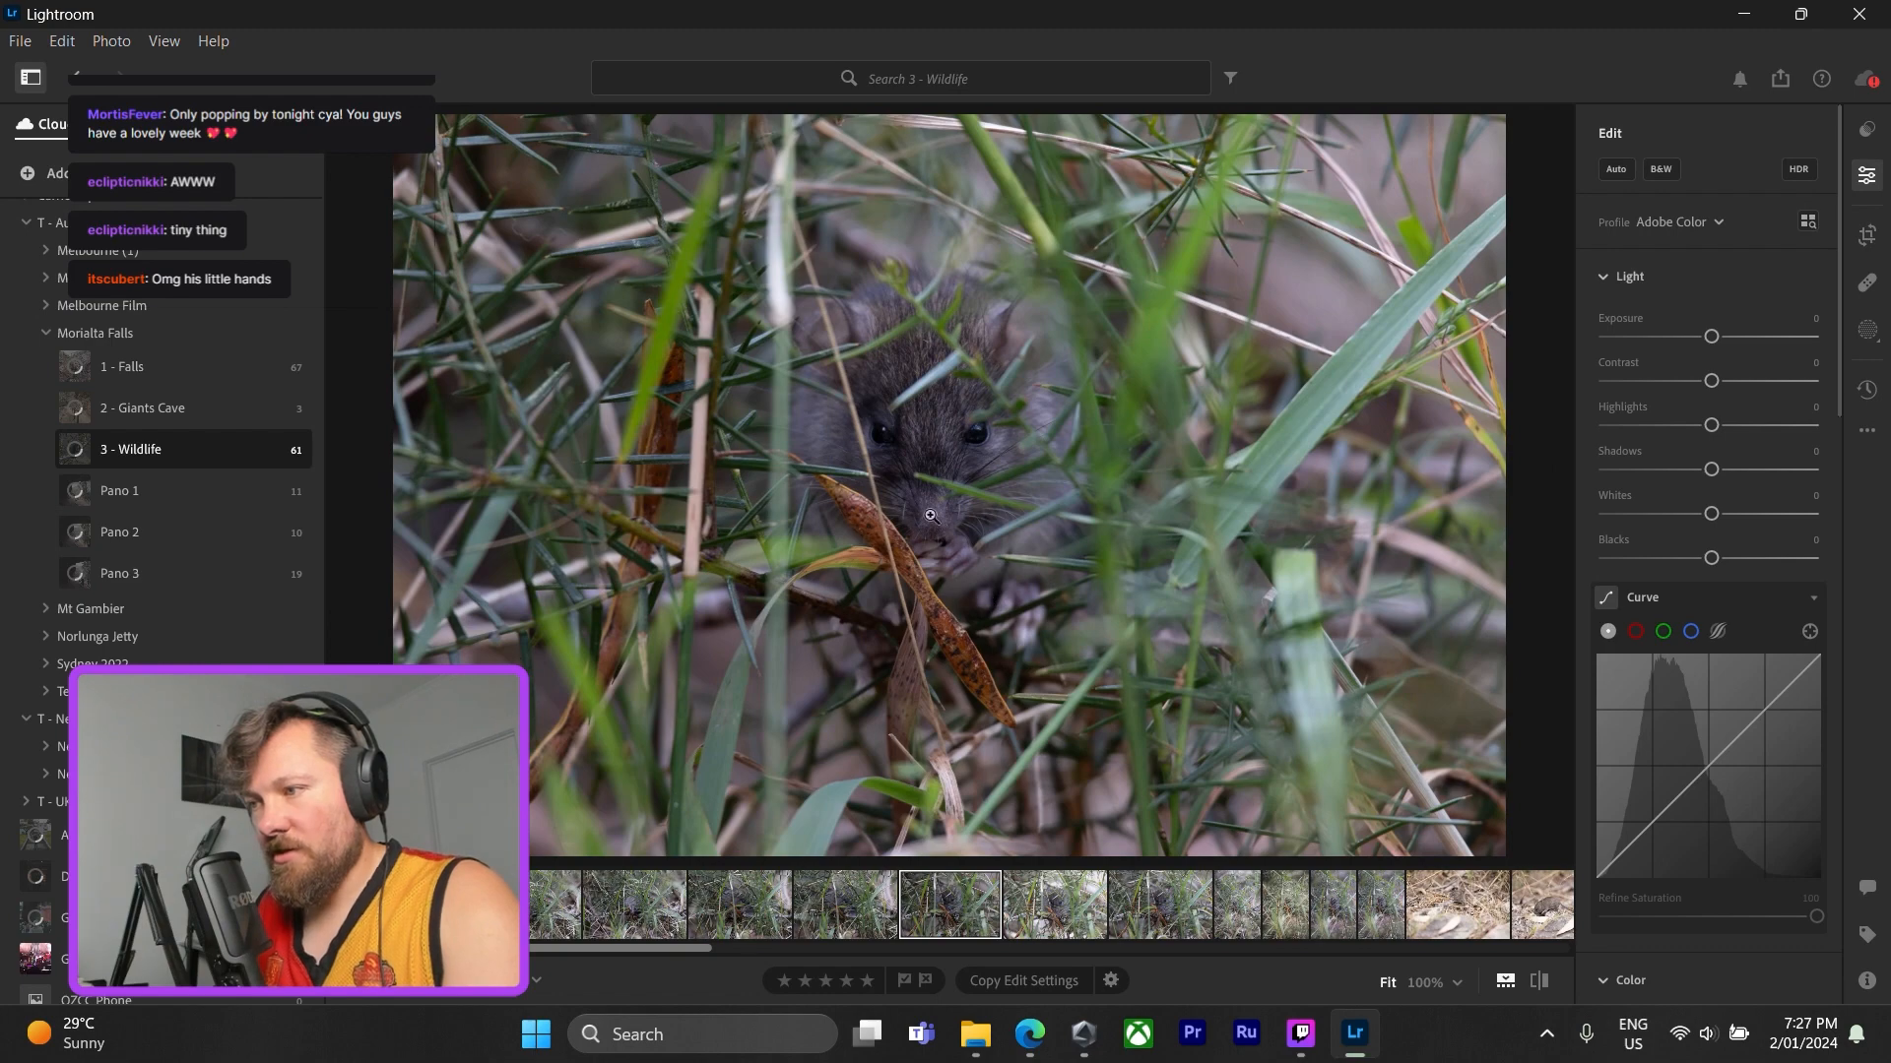
key("Right")
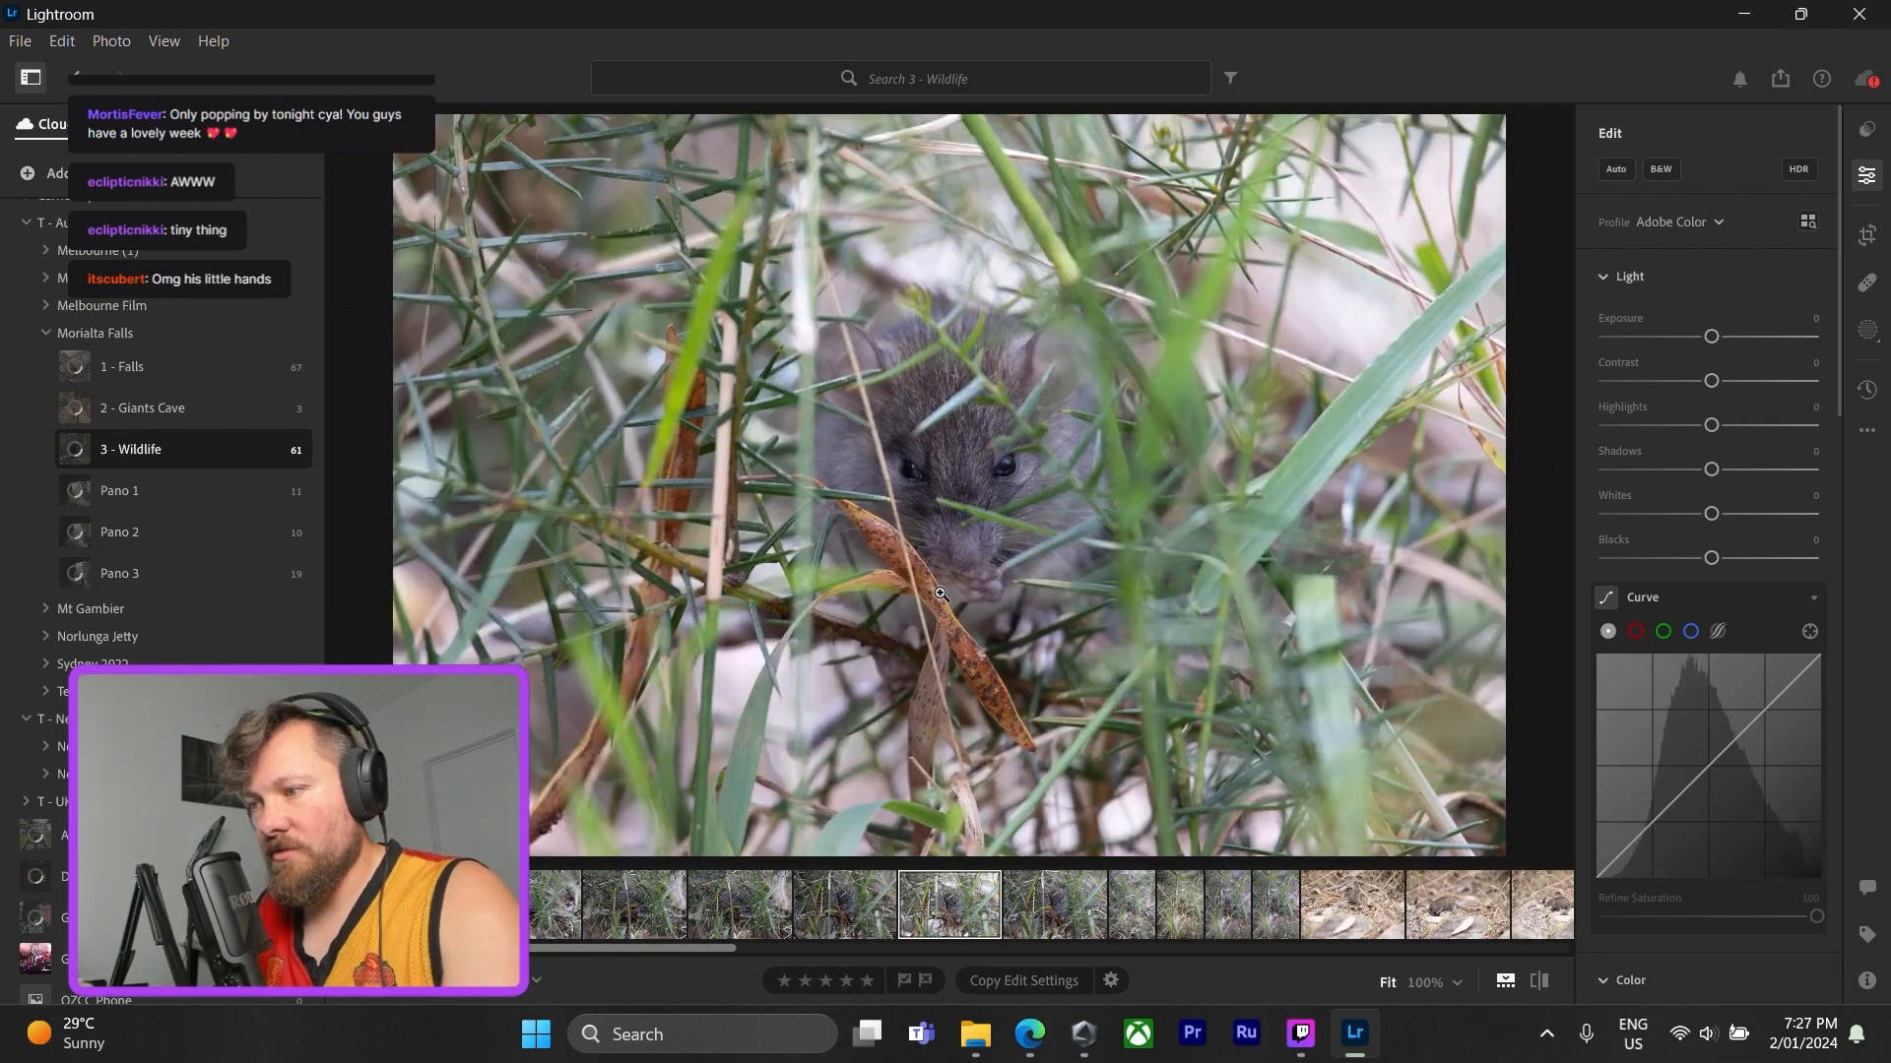
key("Right")
key("Right")
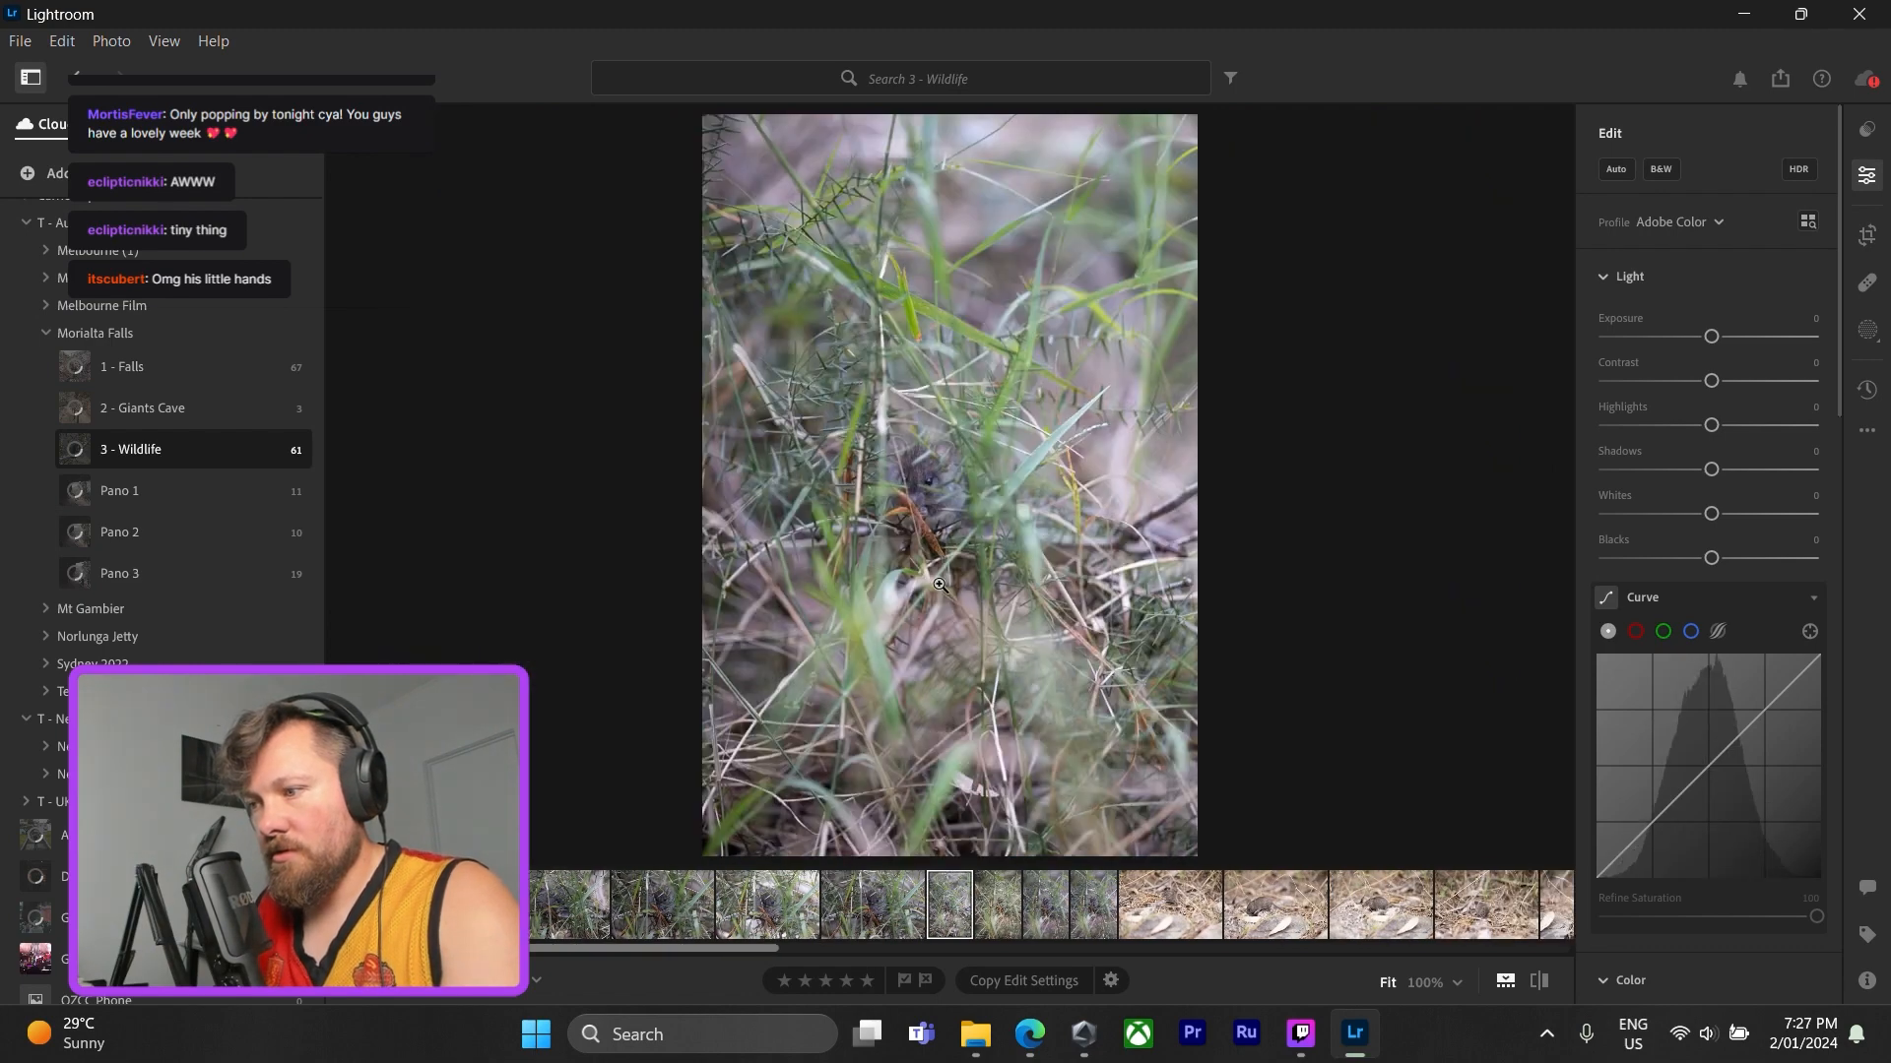
key("Right")
key("Right")
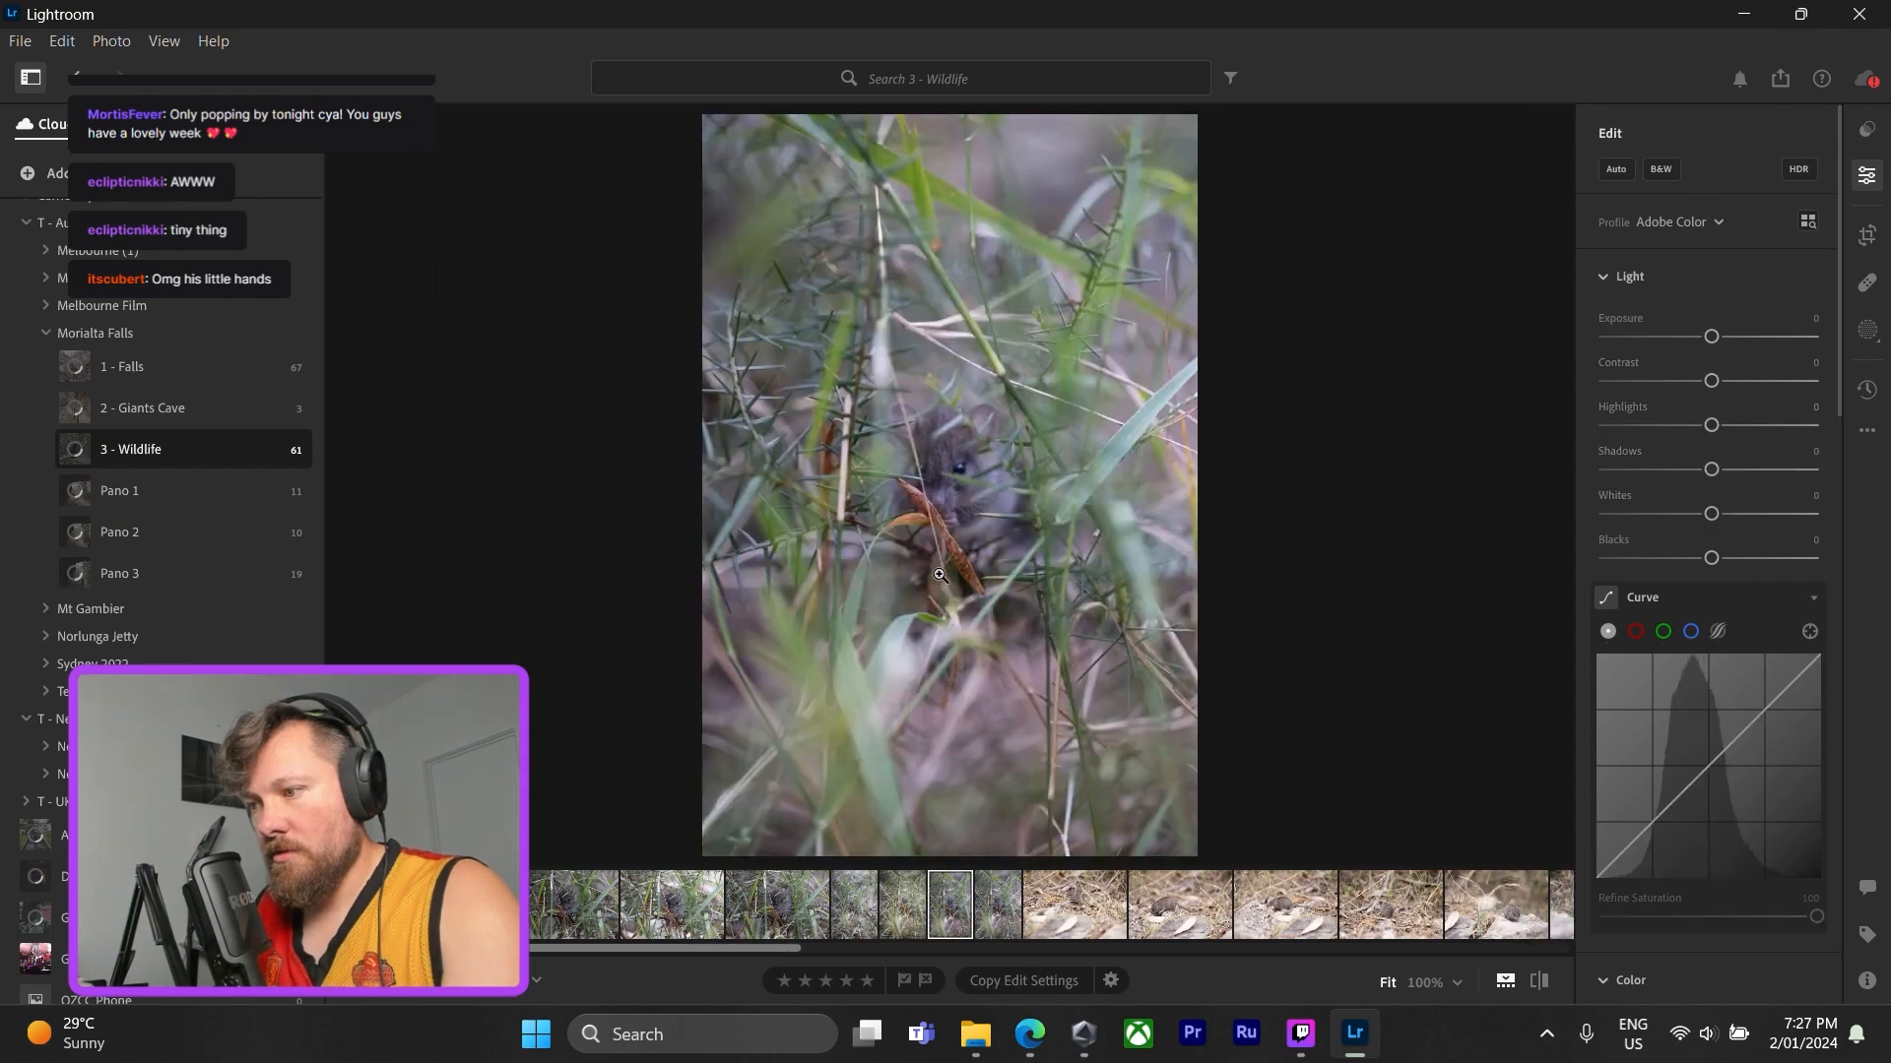
left_click(938, 455)
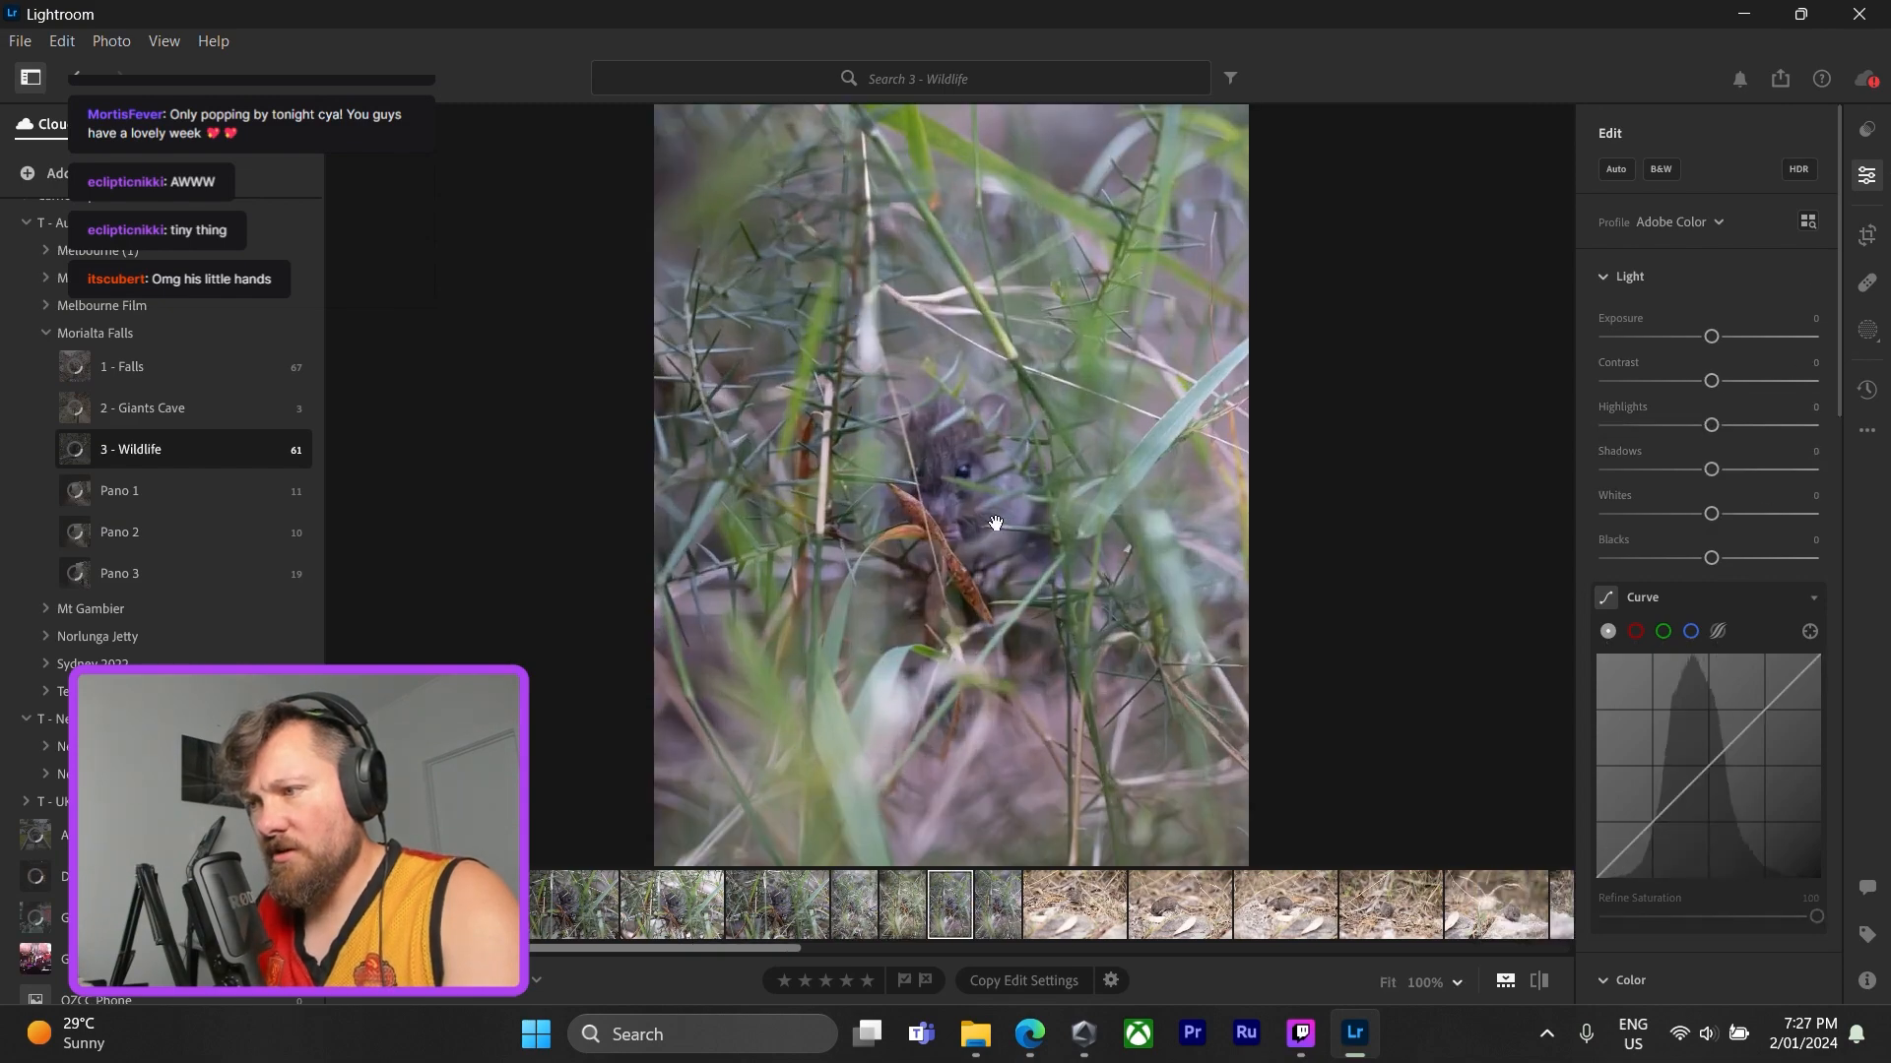
left_click(938, 493)
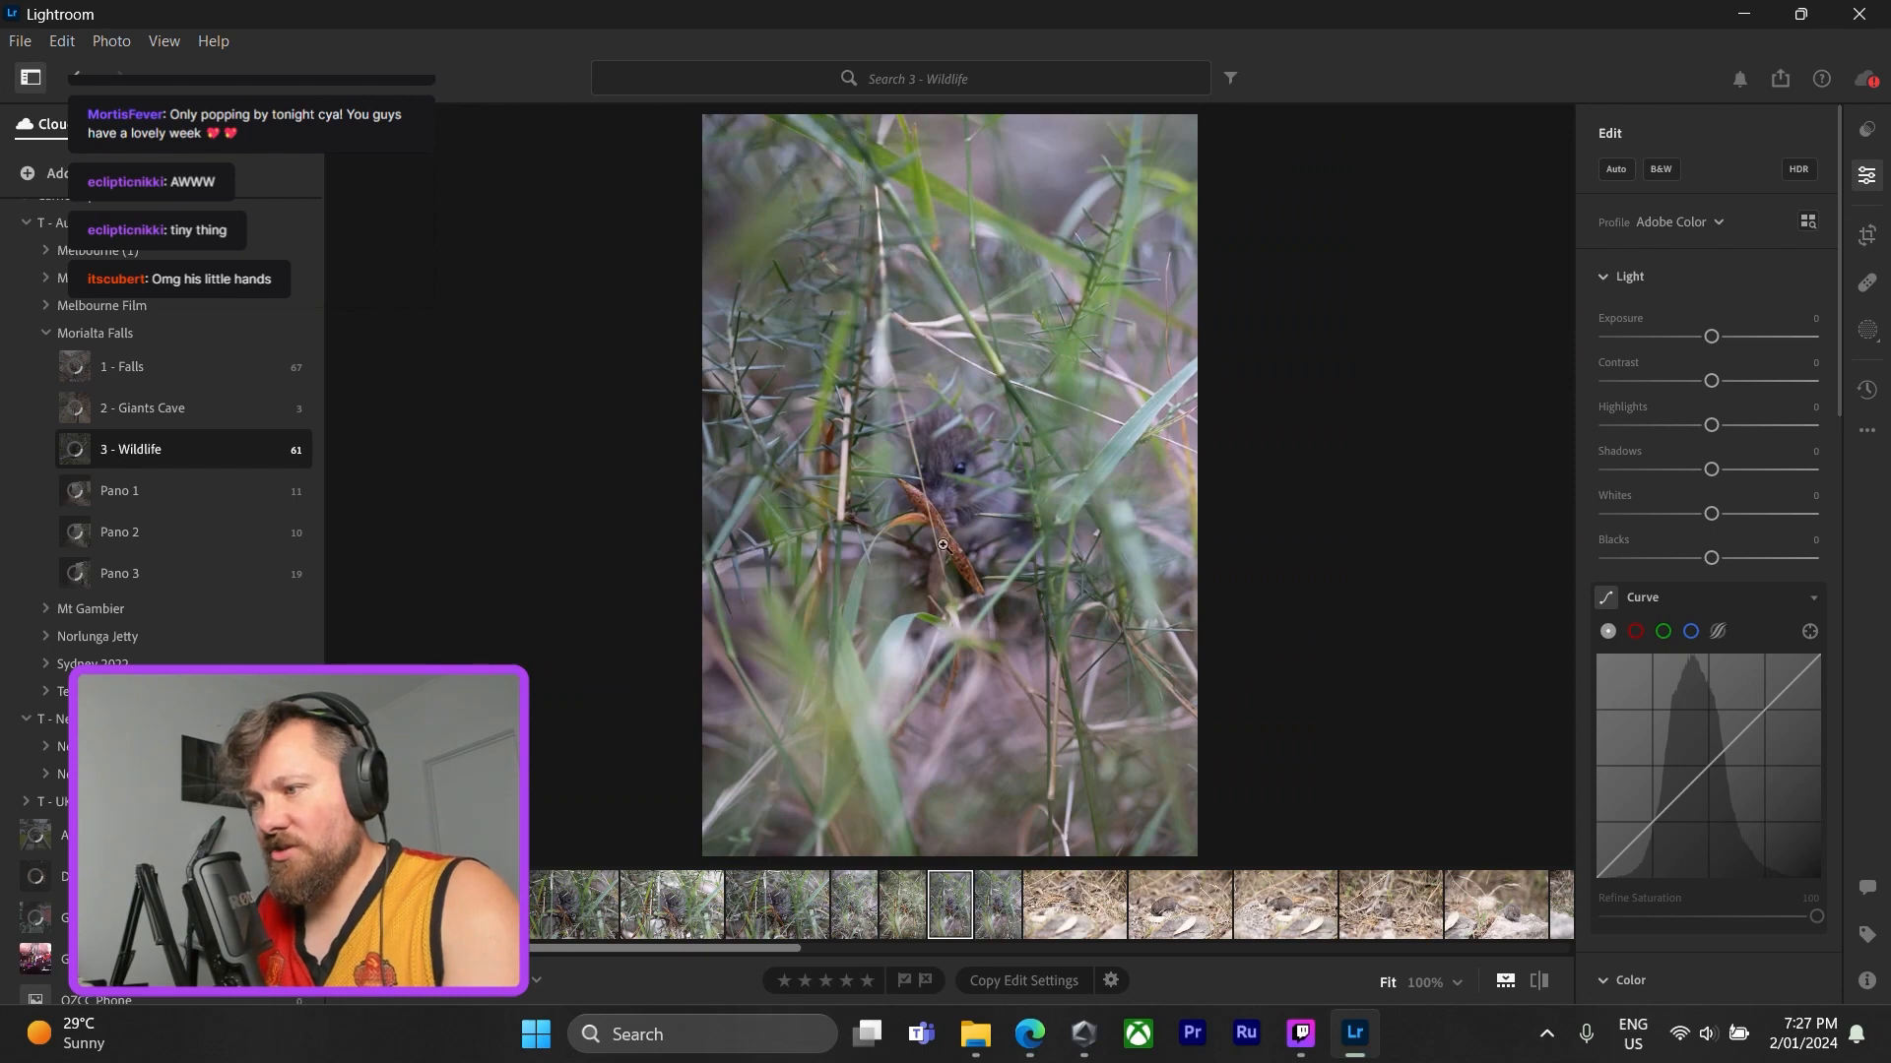
key("Right")
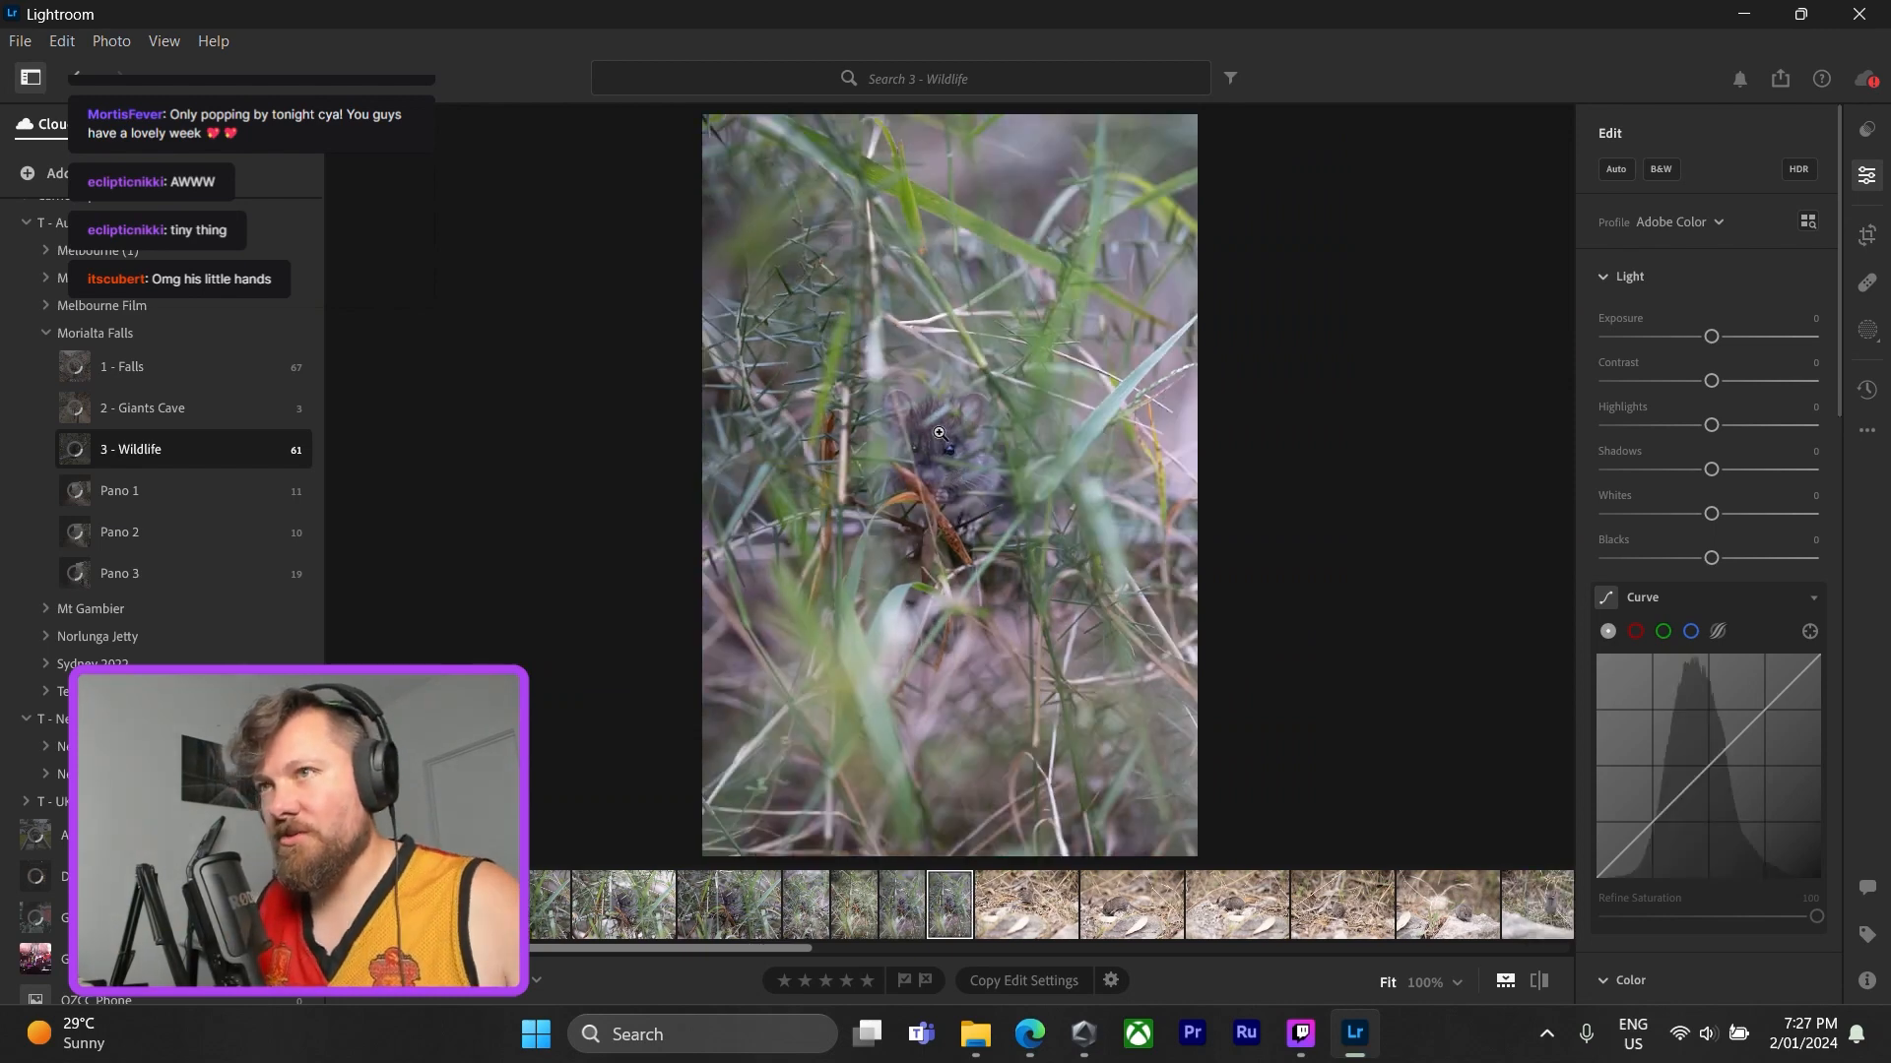
- Crop the last portrait photo tightly around the mouse at the Original aspect ratio, keeping the animal near the centre
left_click(1866, 237)
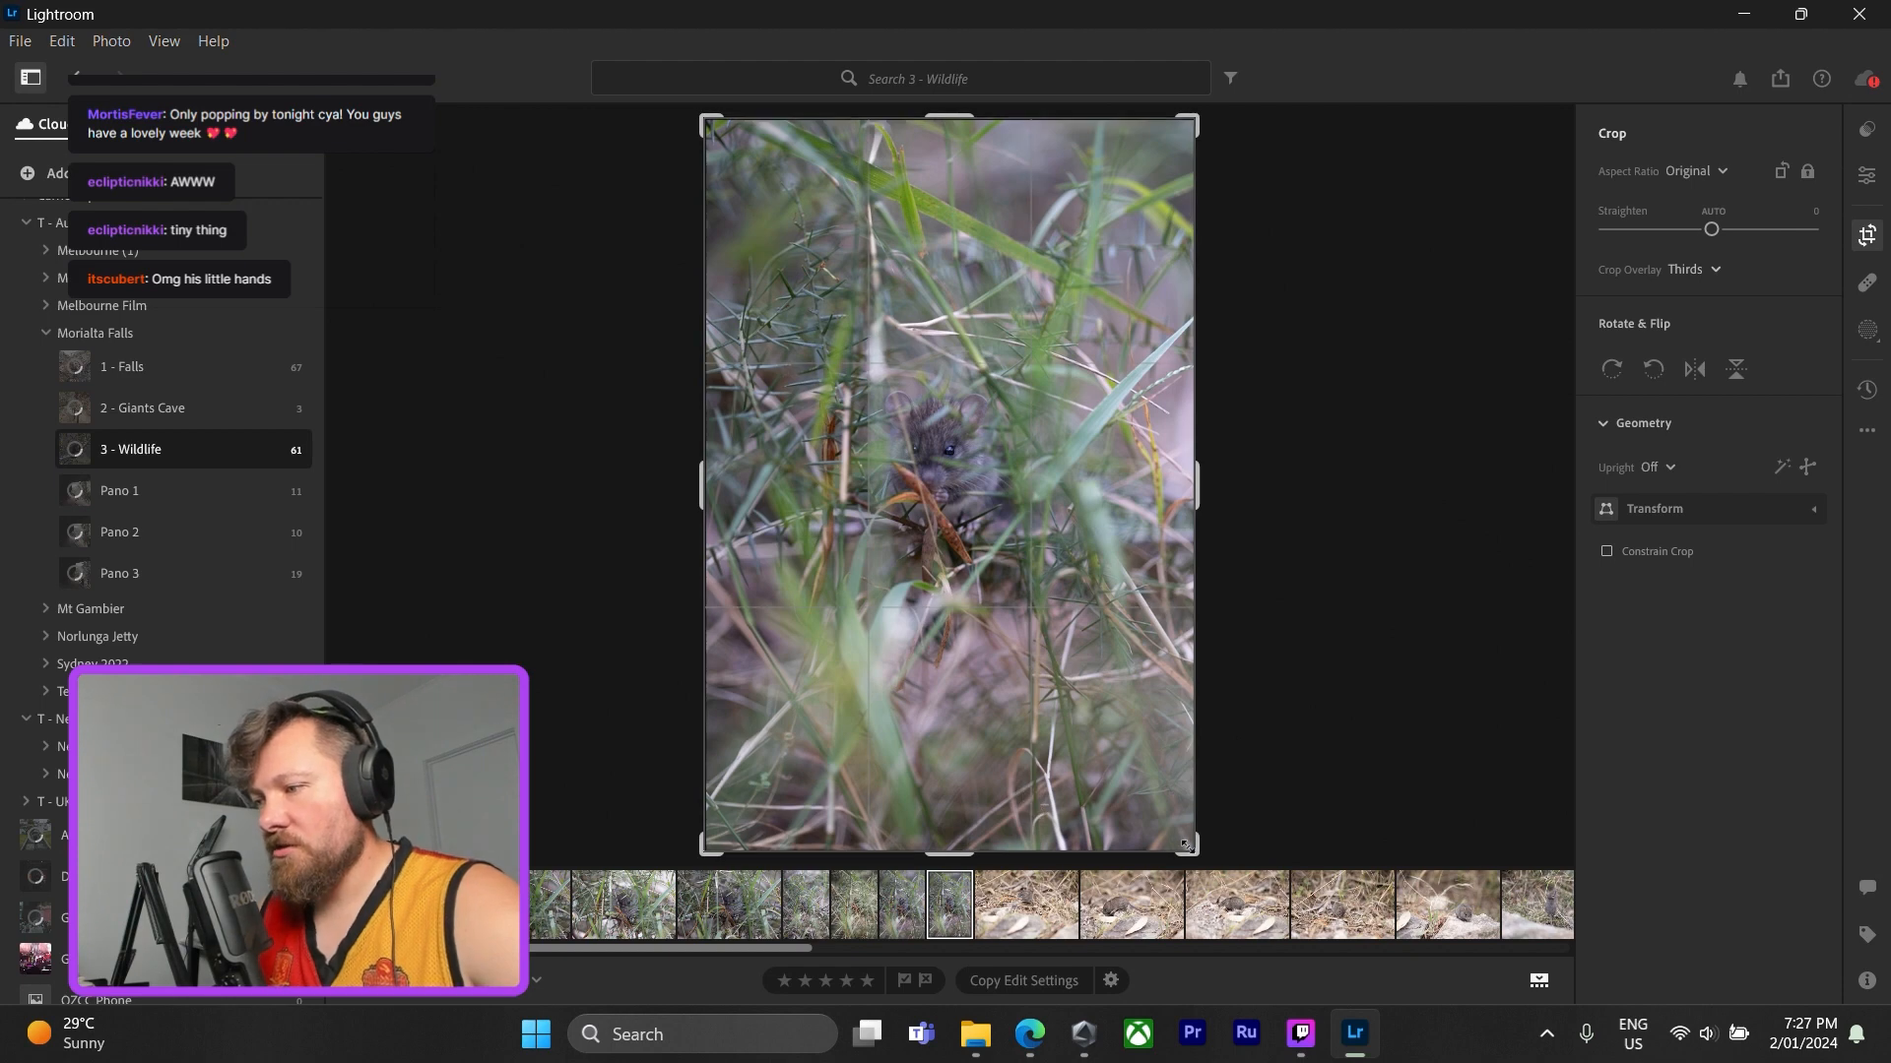
left_click_drag(1186, 845, 1137, 758)
mouse_move(1030, 532)
left_mouse_down()
mouse_move(1009, 511)
mouse_move(1000, 553)
left_mouse_up()
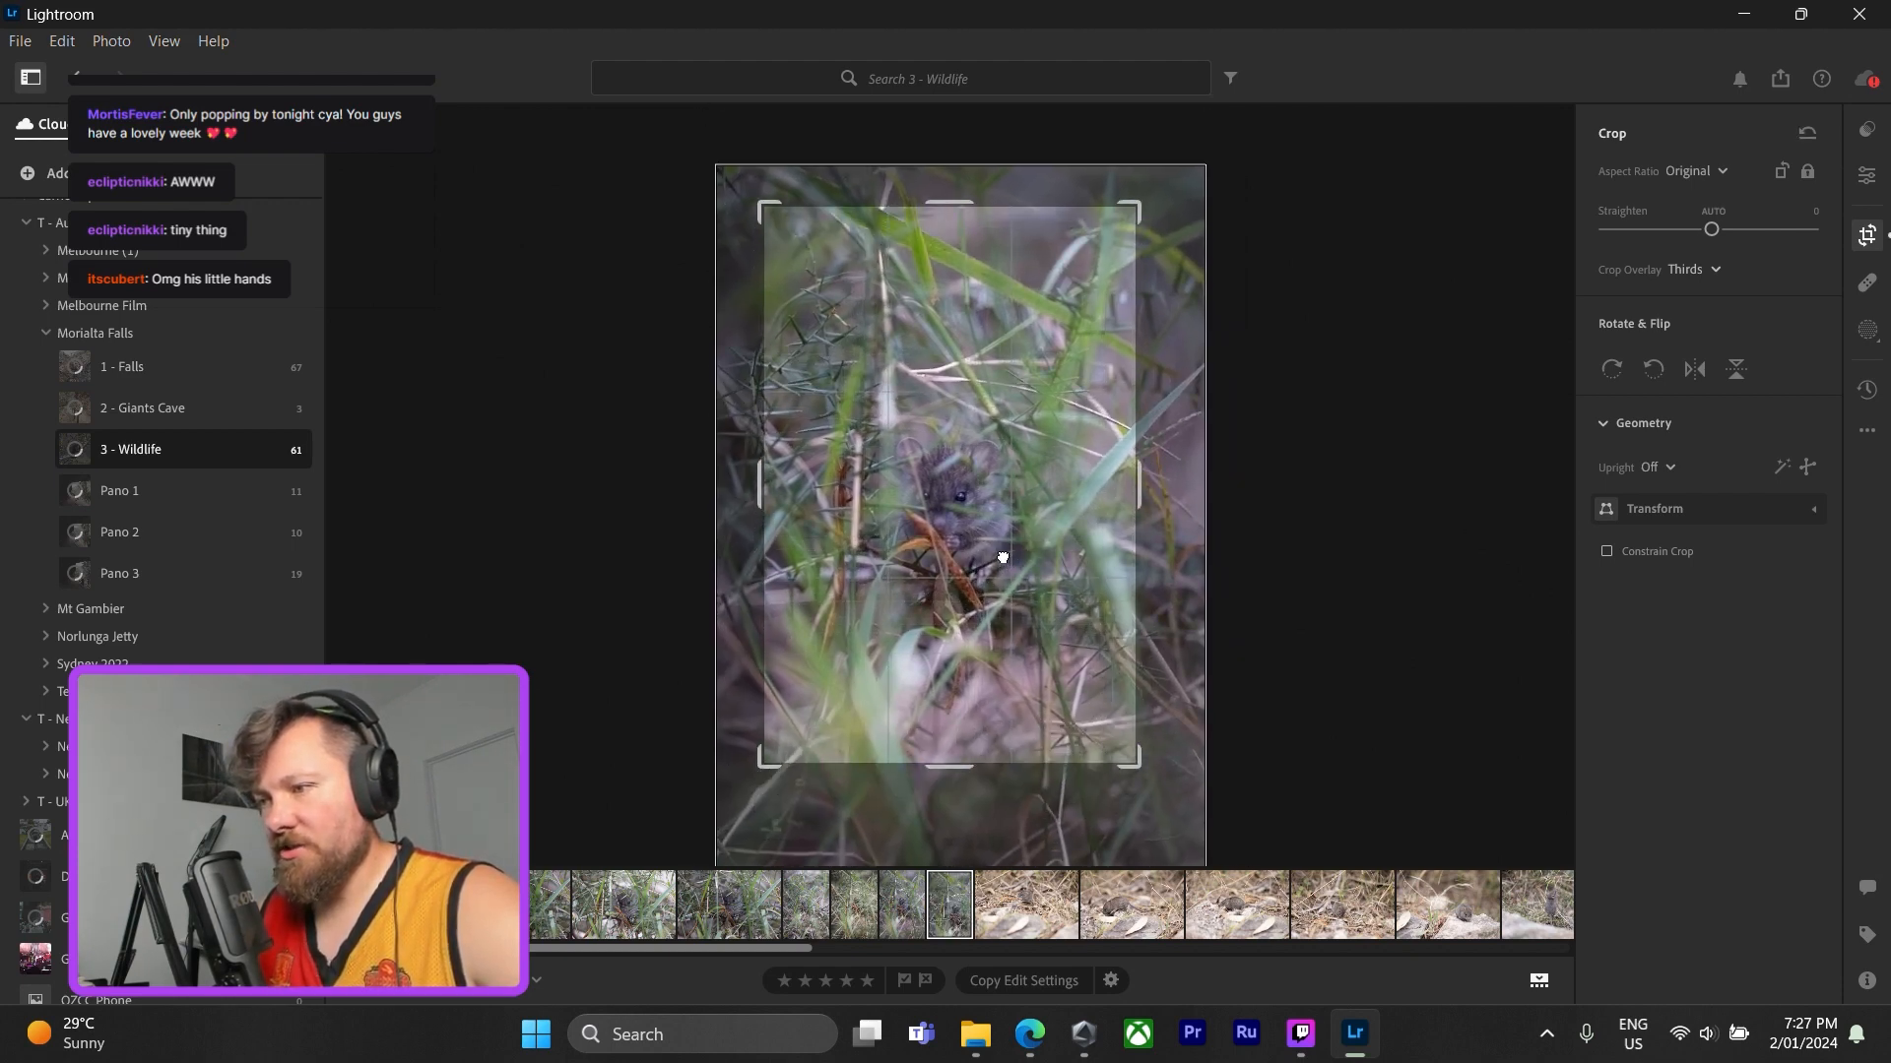
left_click_drag(1137, 762, 1088, 658)
left_click_drag(958, 583, 918, 493)
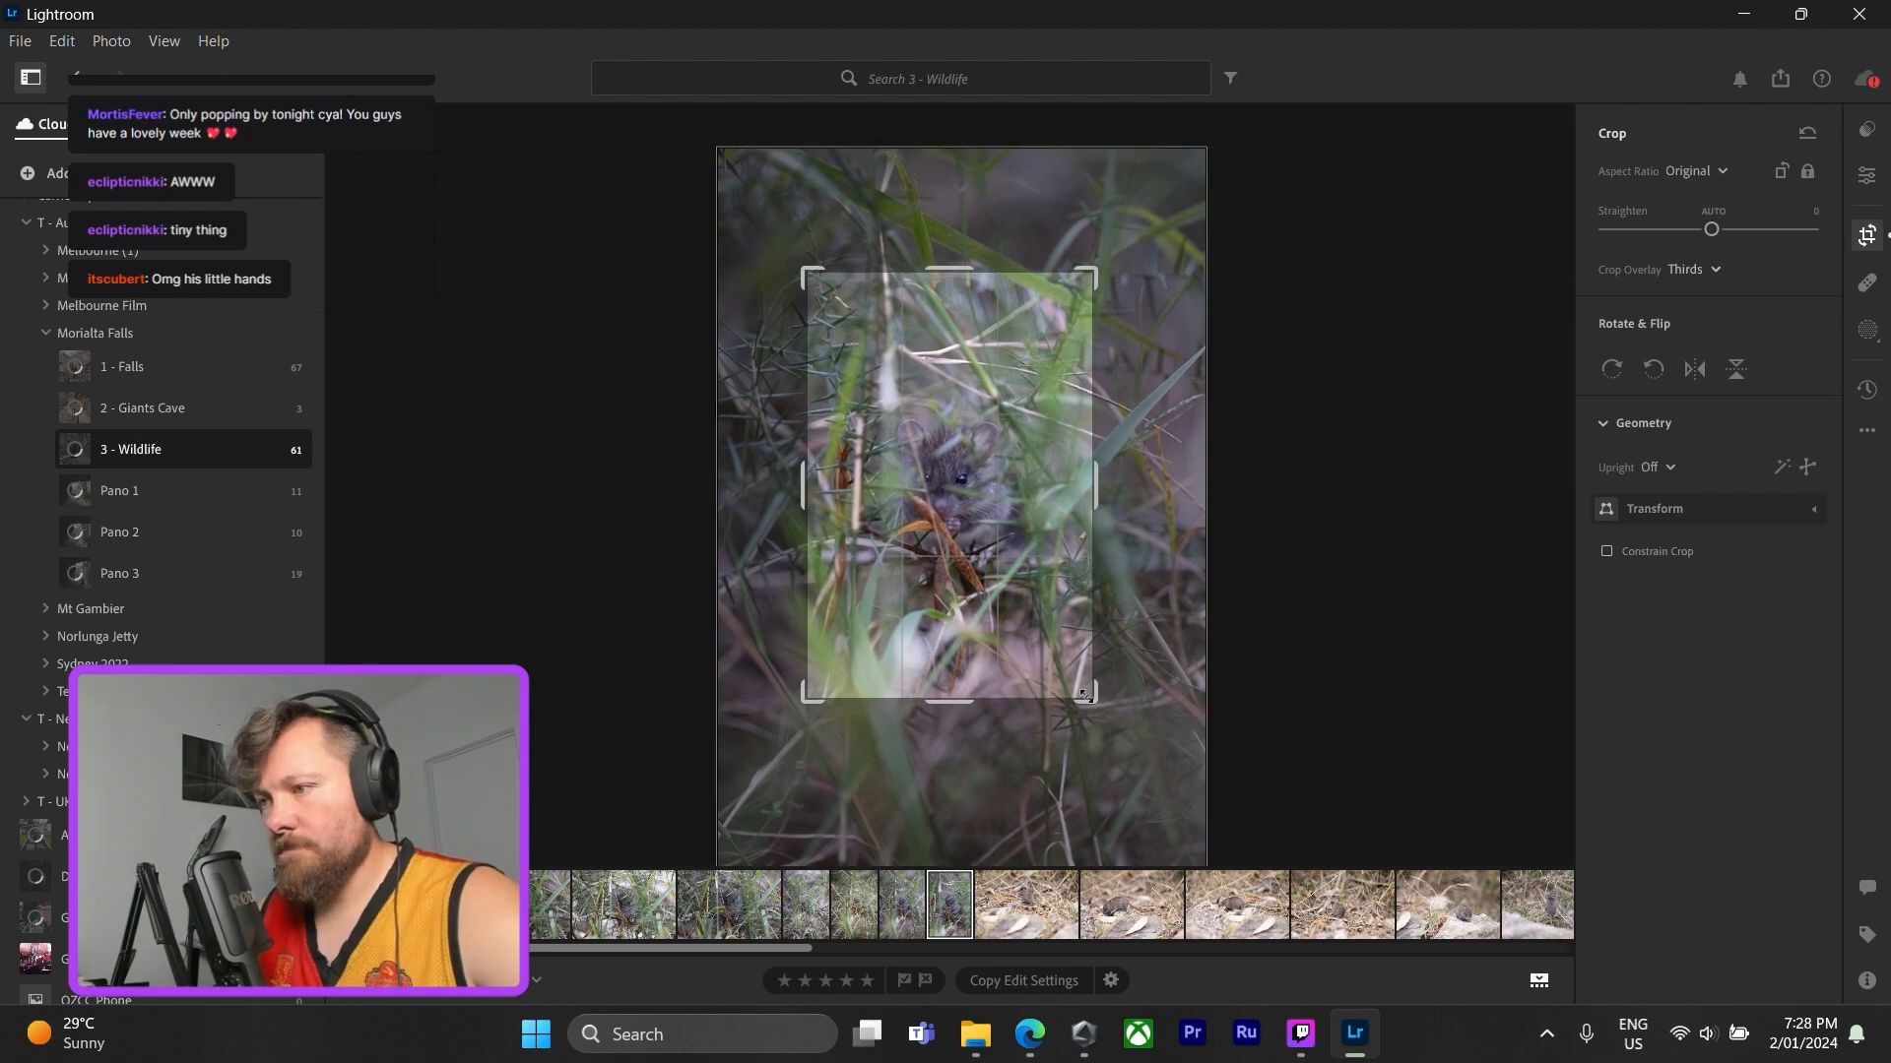
left_click_drag(1093, 699, 1087, 688)
left_click_drag(1018, 606, 1020, 603)
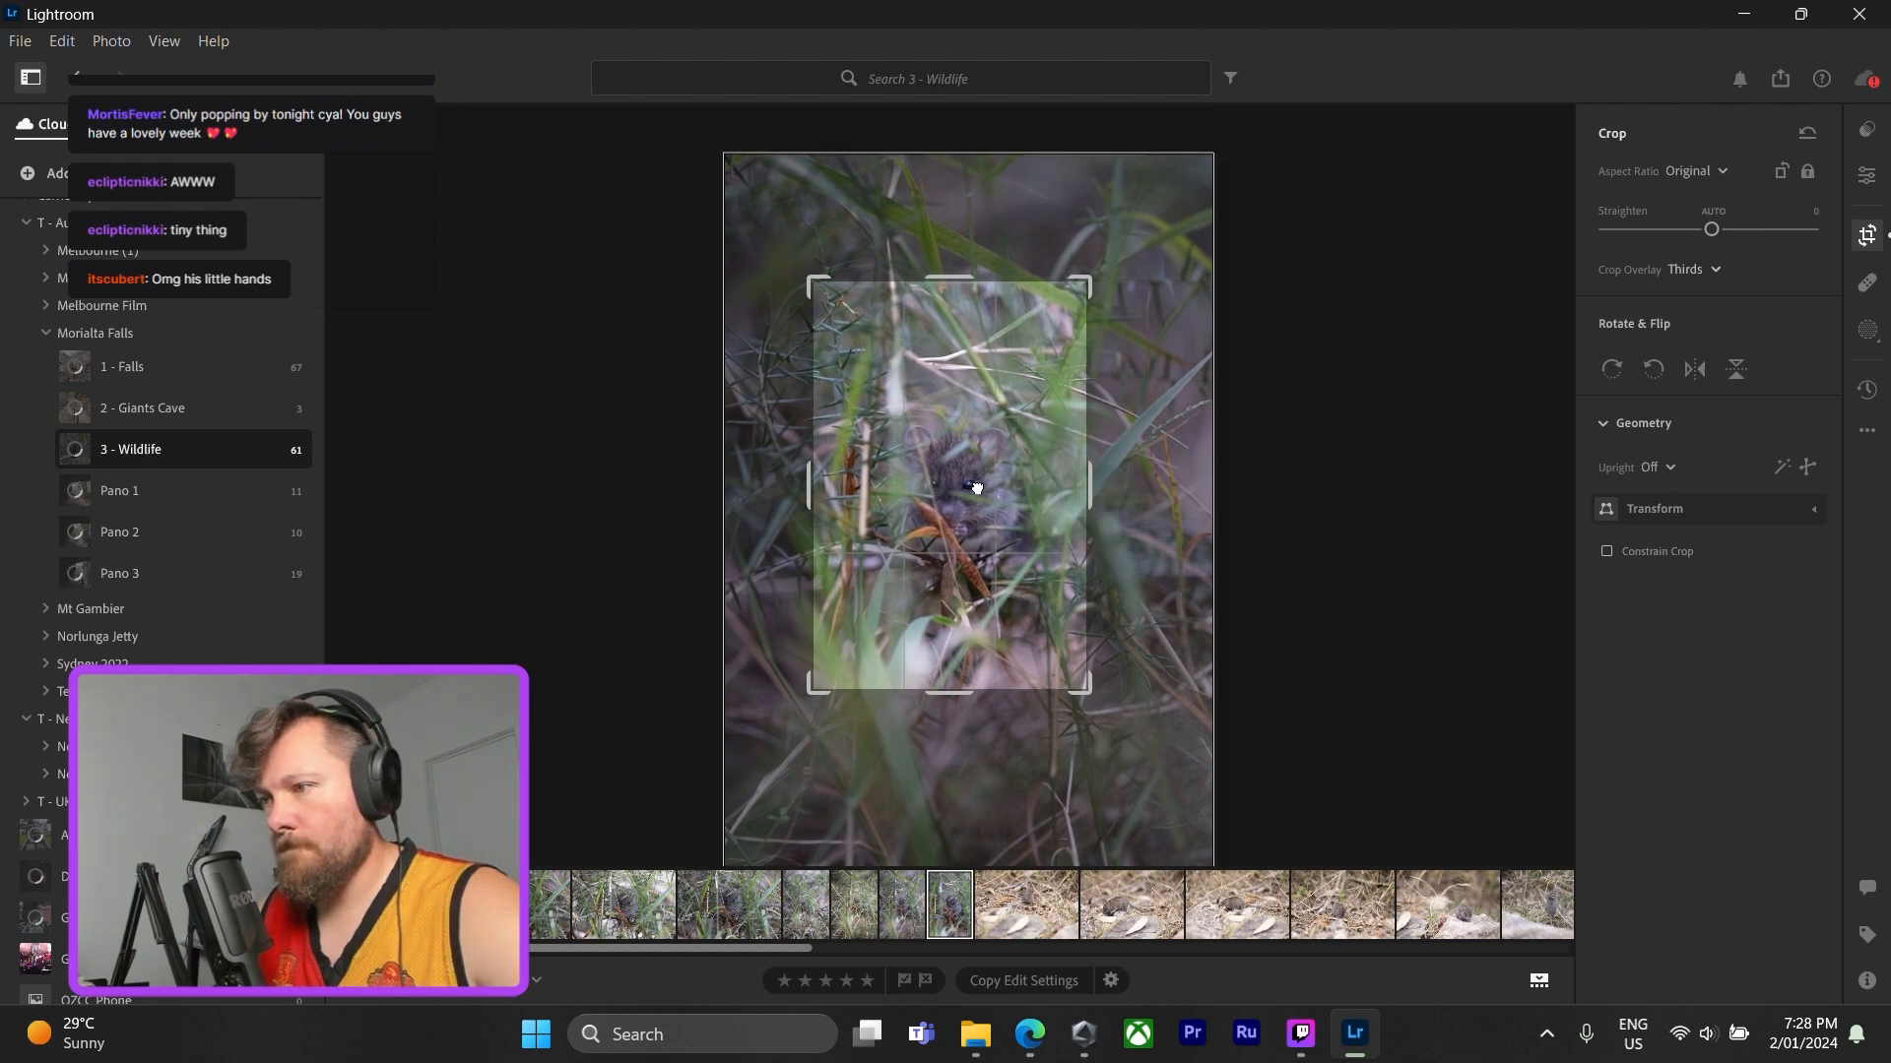
left_click_drag(976, 486, 975, 486)
key("e")
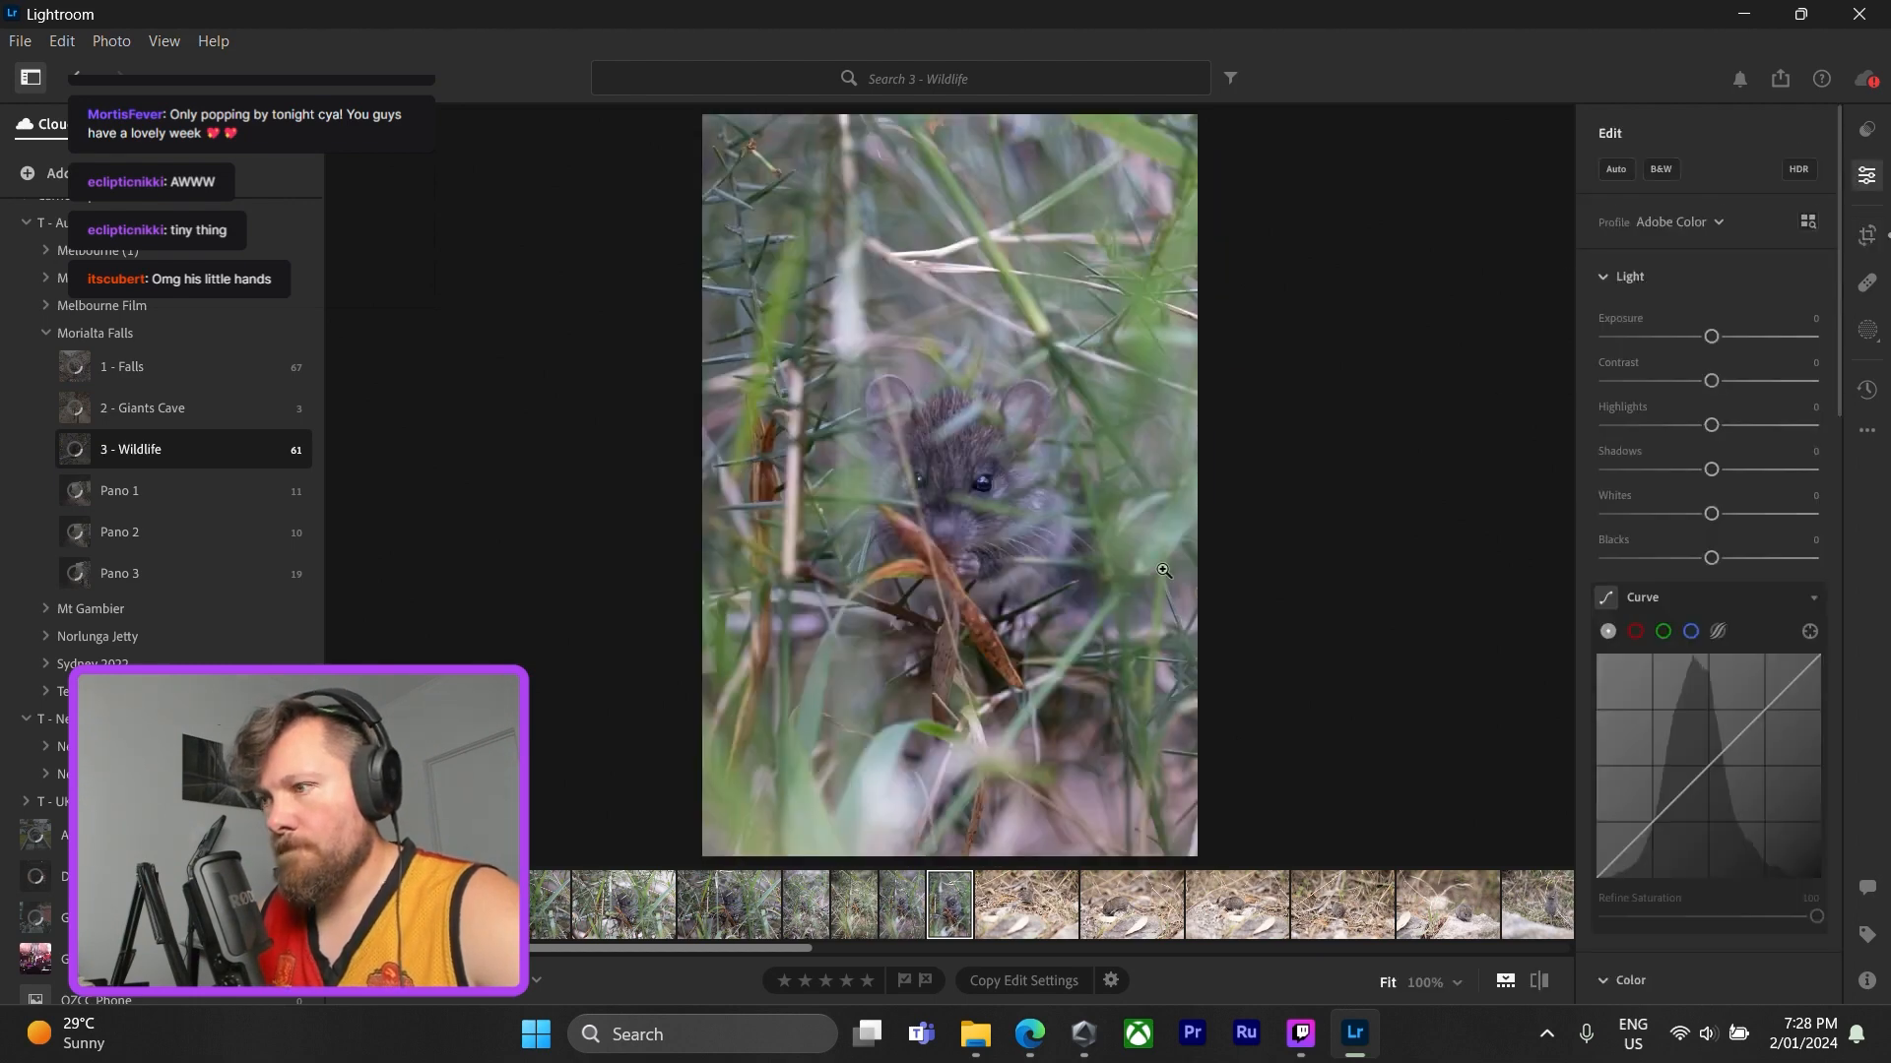
- Check the cropped mouse up close and shift the photo slightly up and left within the crop frame
left_click(985, 481)
left_click(1010, 502)
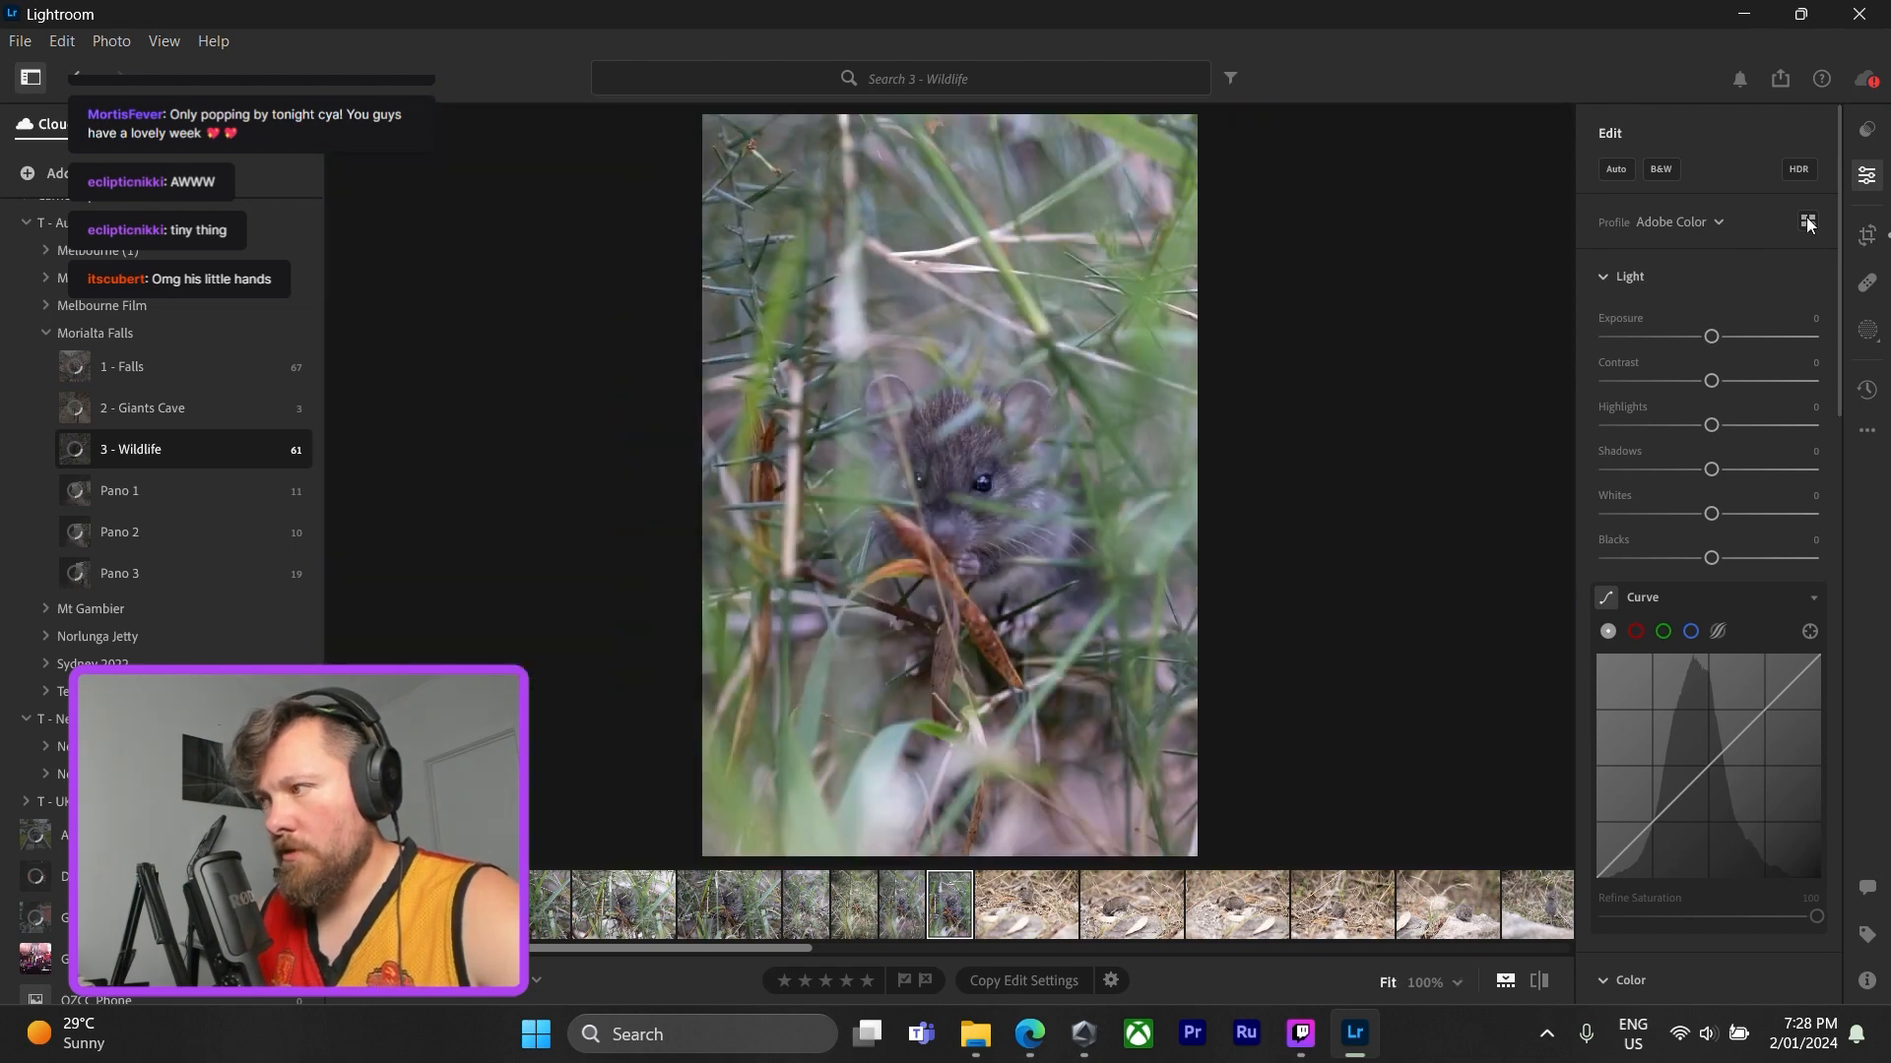
left_click(1867, 237)
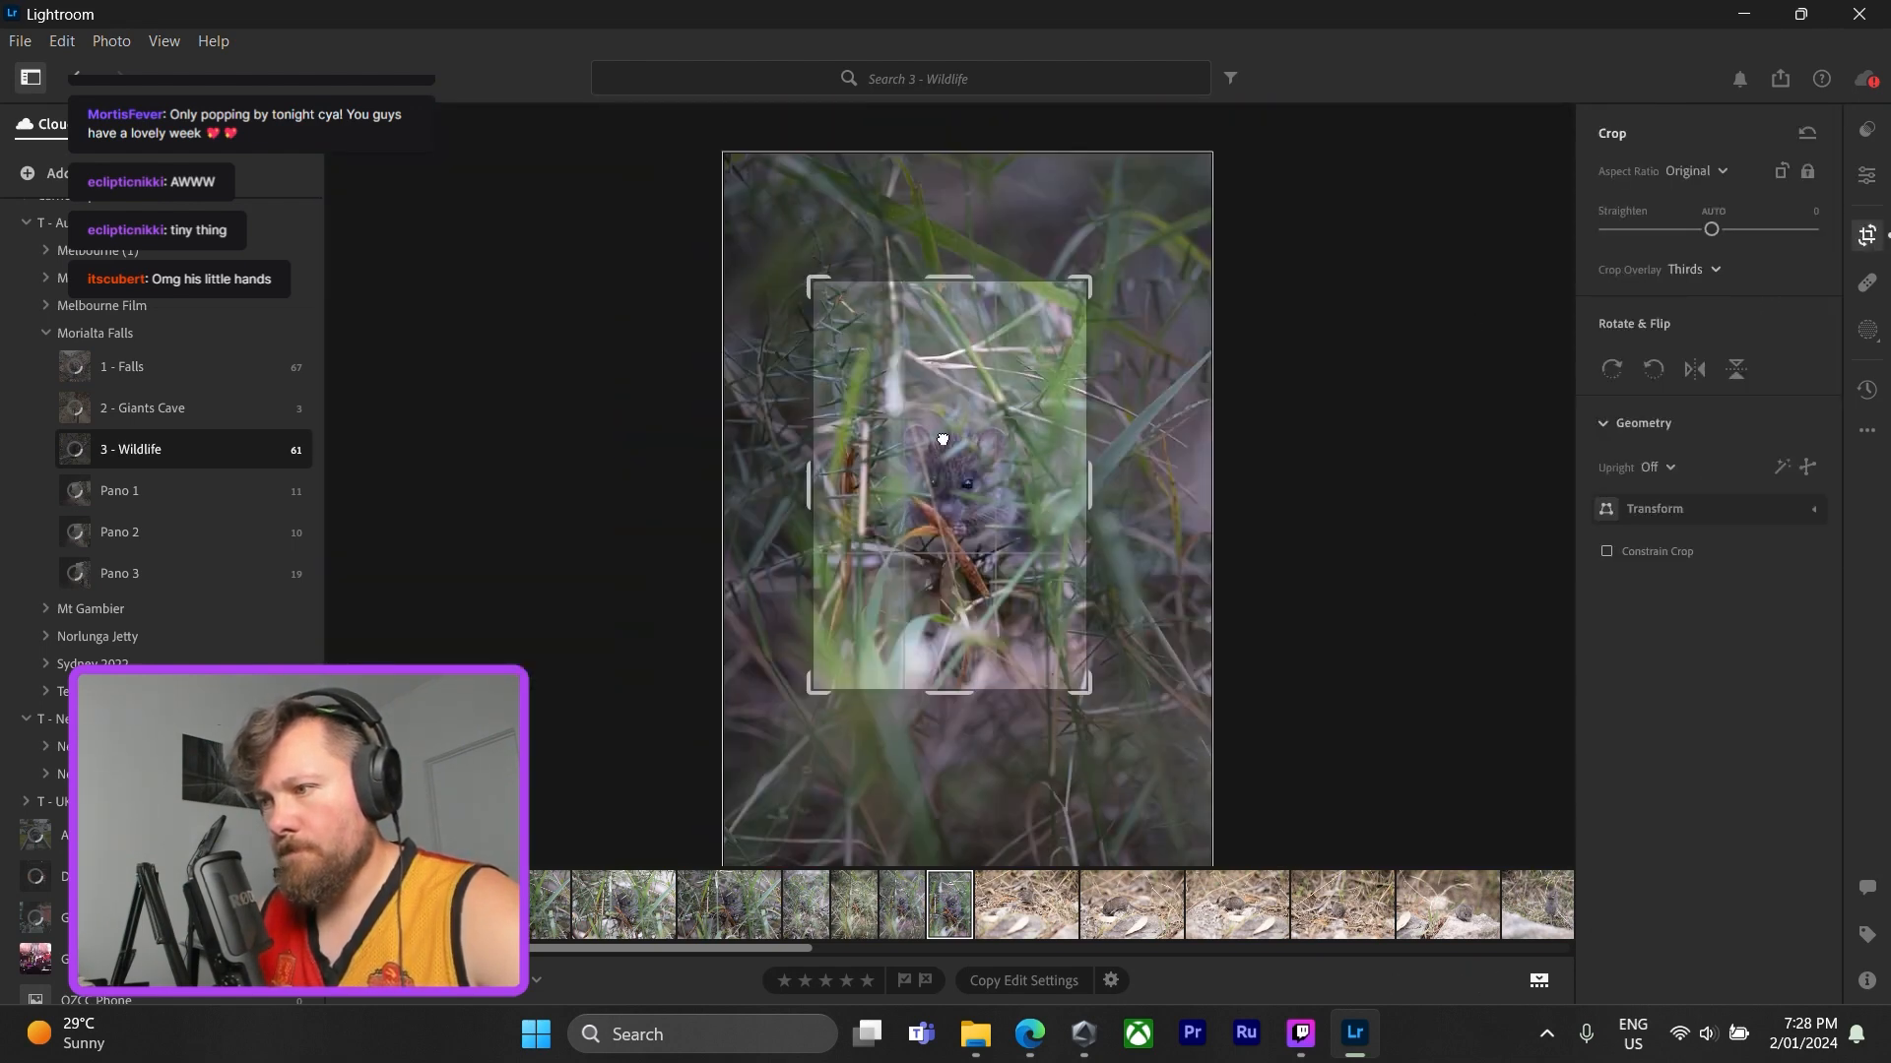
left_click_drag(943, 435, 938, 430)
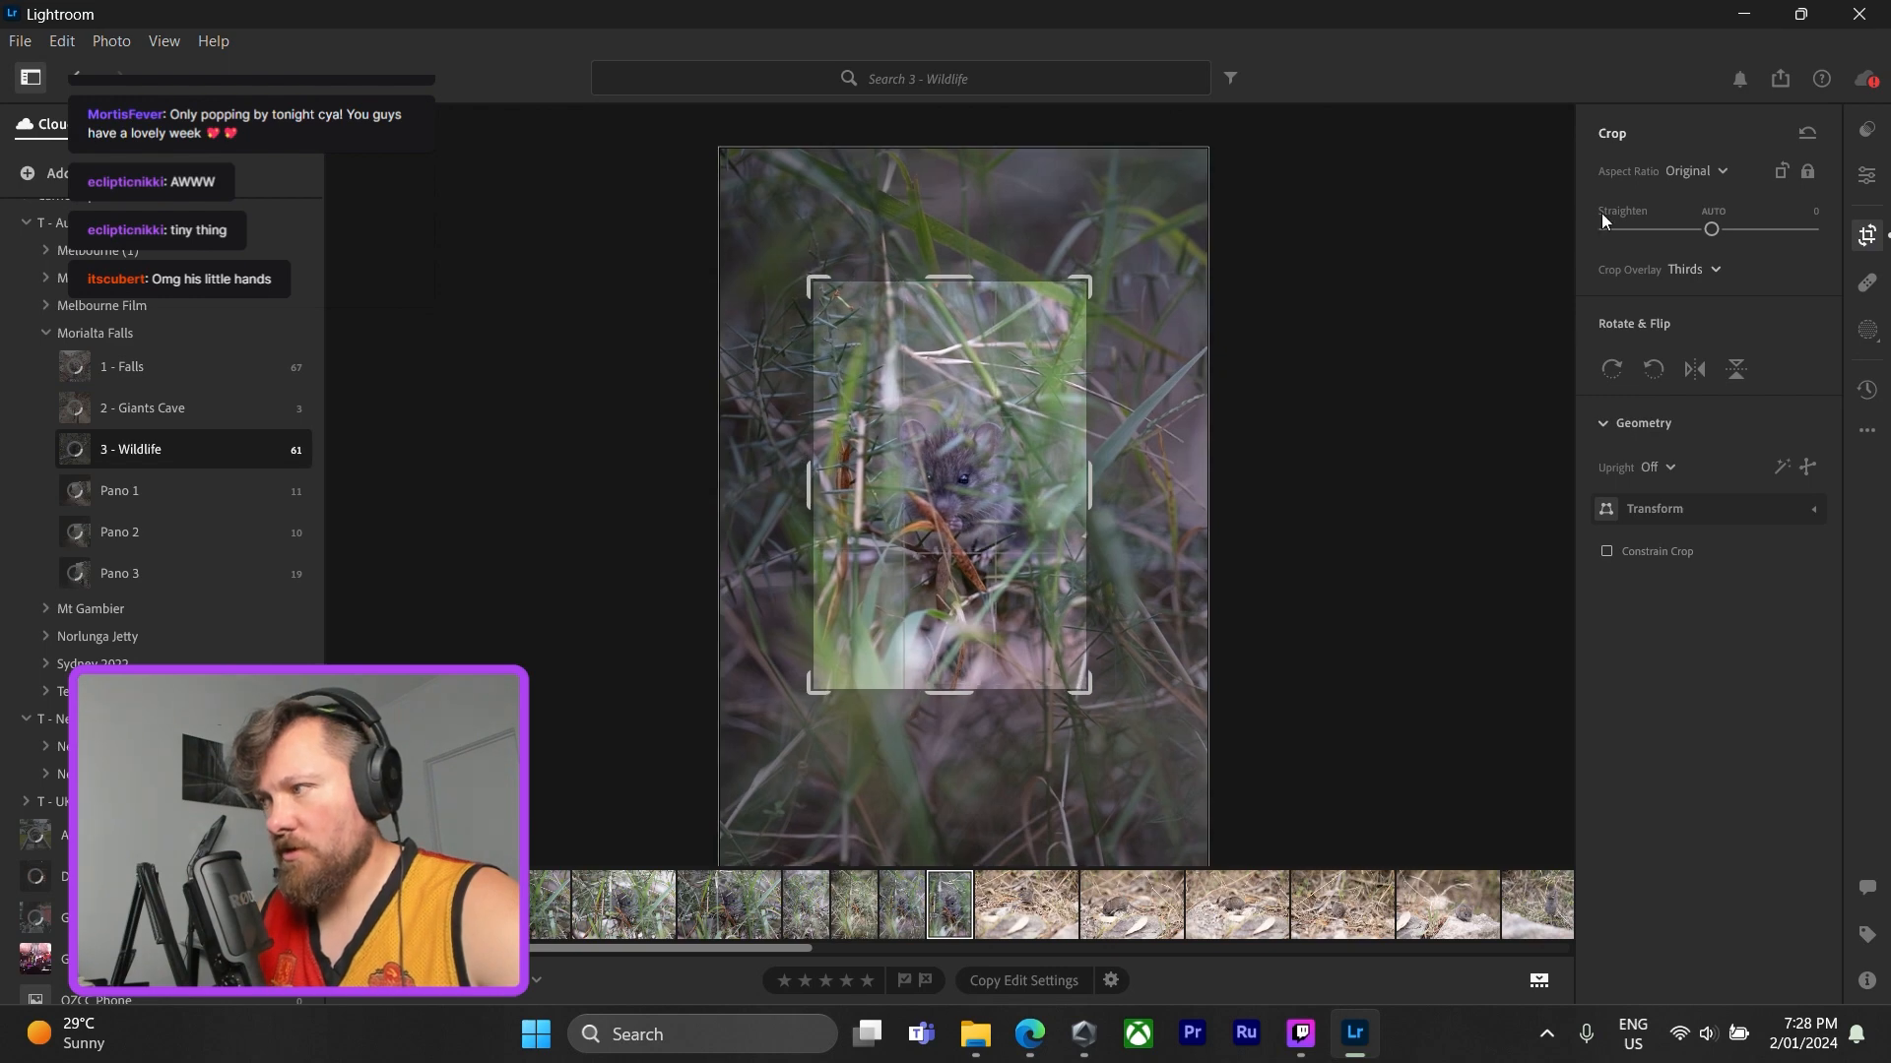
- Return to the Edit adjustments and set Contrast to +30, Highlights to -93, Shadows to +77 and Whites to +21, leaving Blacks at 0
left_click(1866, 176)
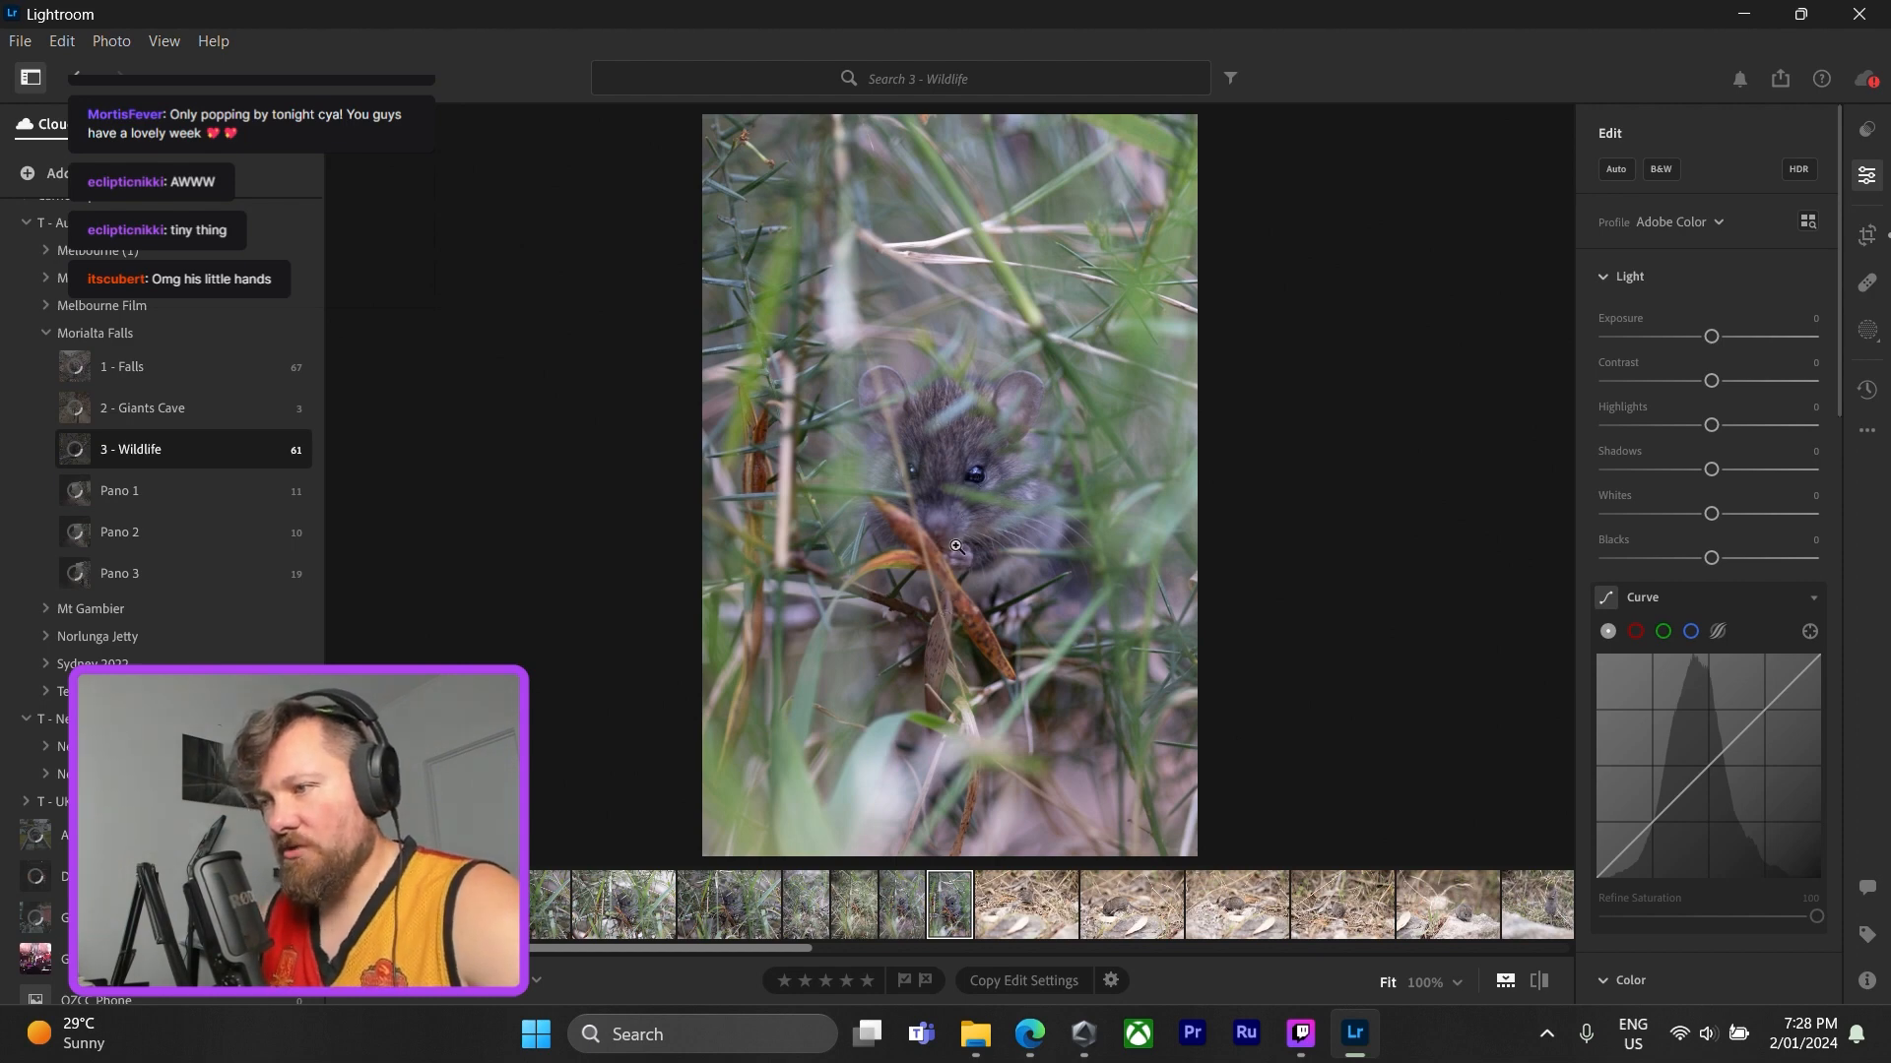
left_click_drag(955, 547, 1083, 610)
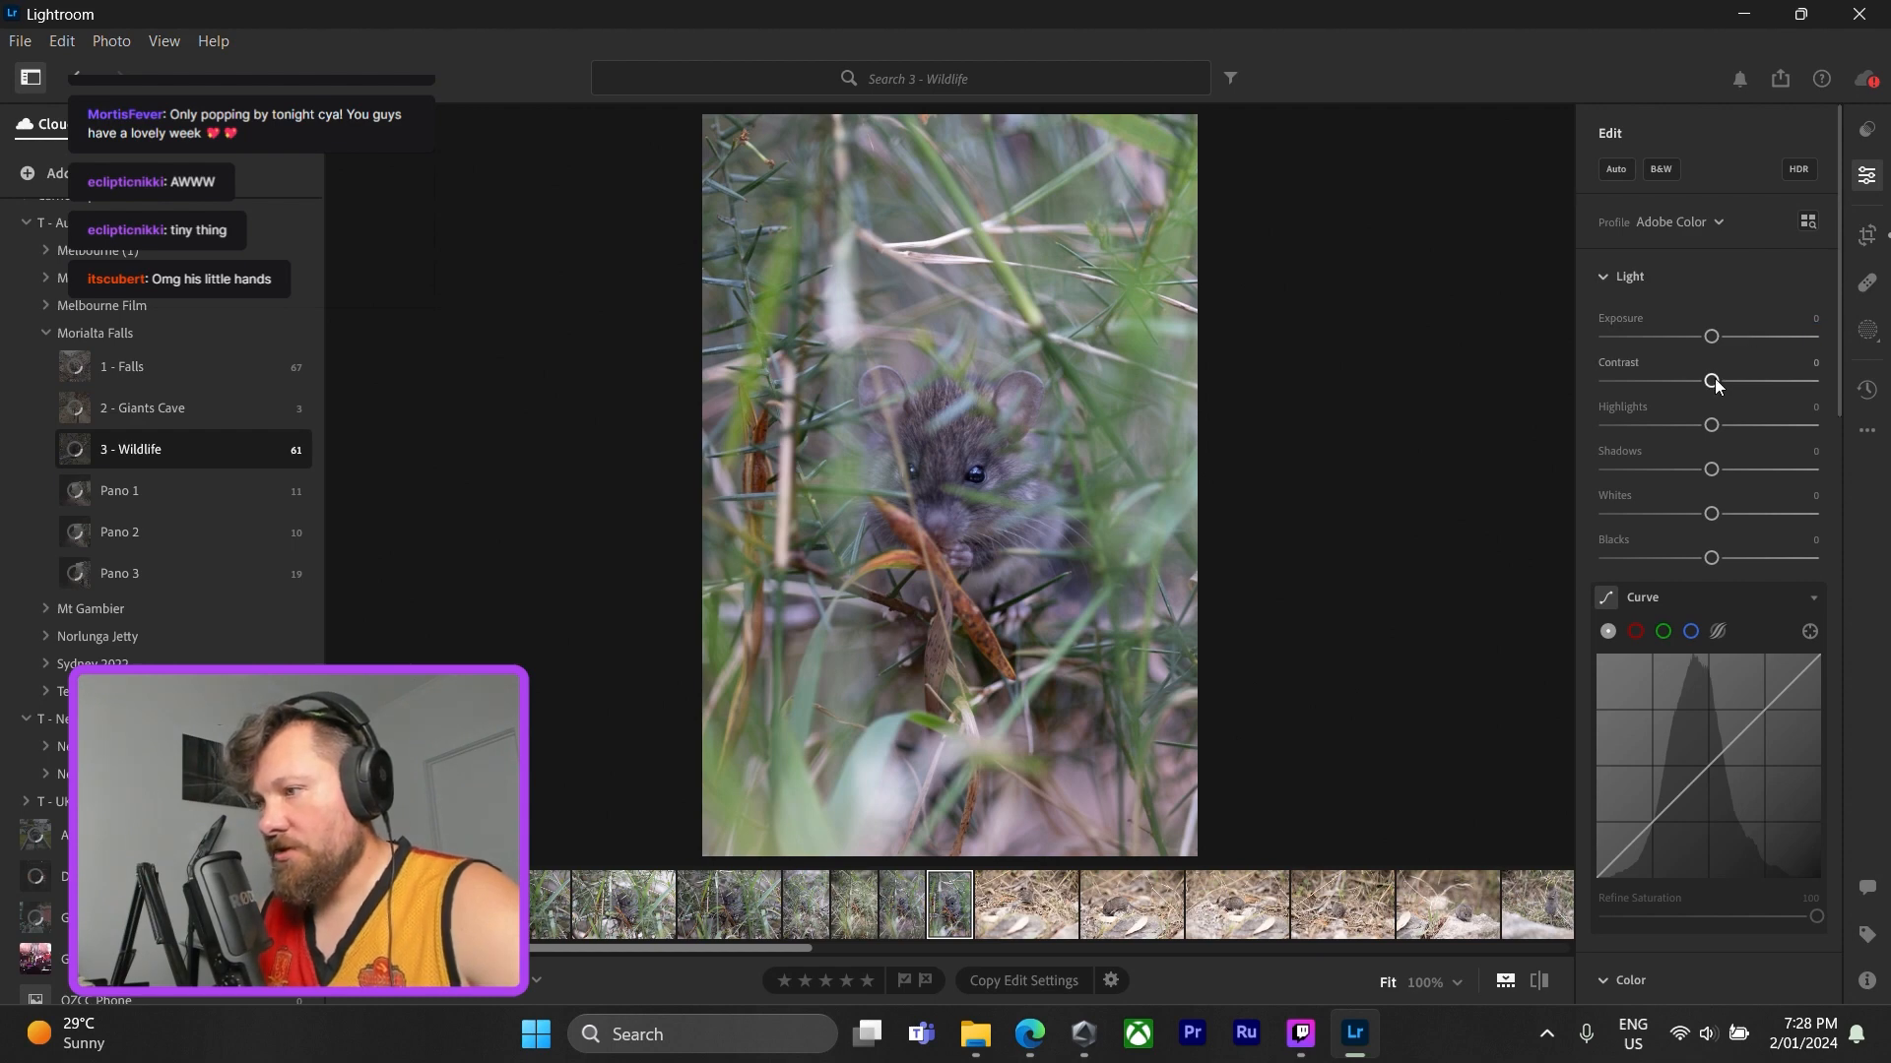
left_click_drag(1714, 381, 1617, 431)
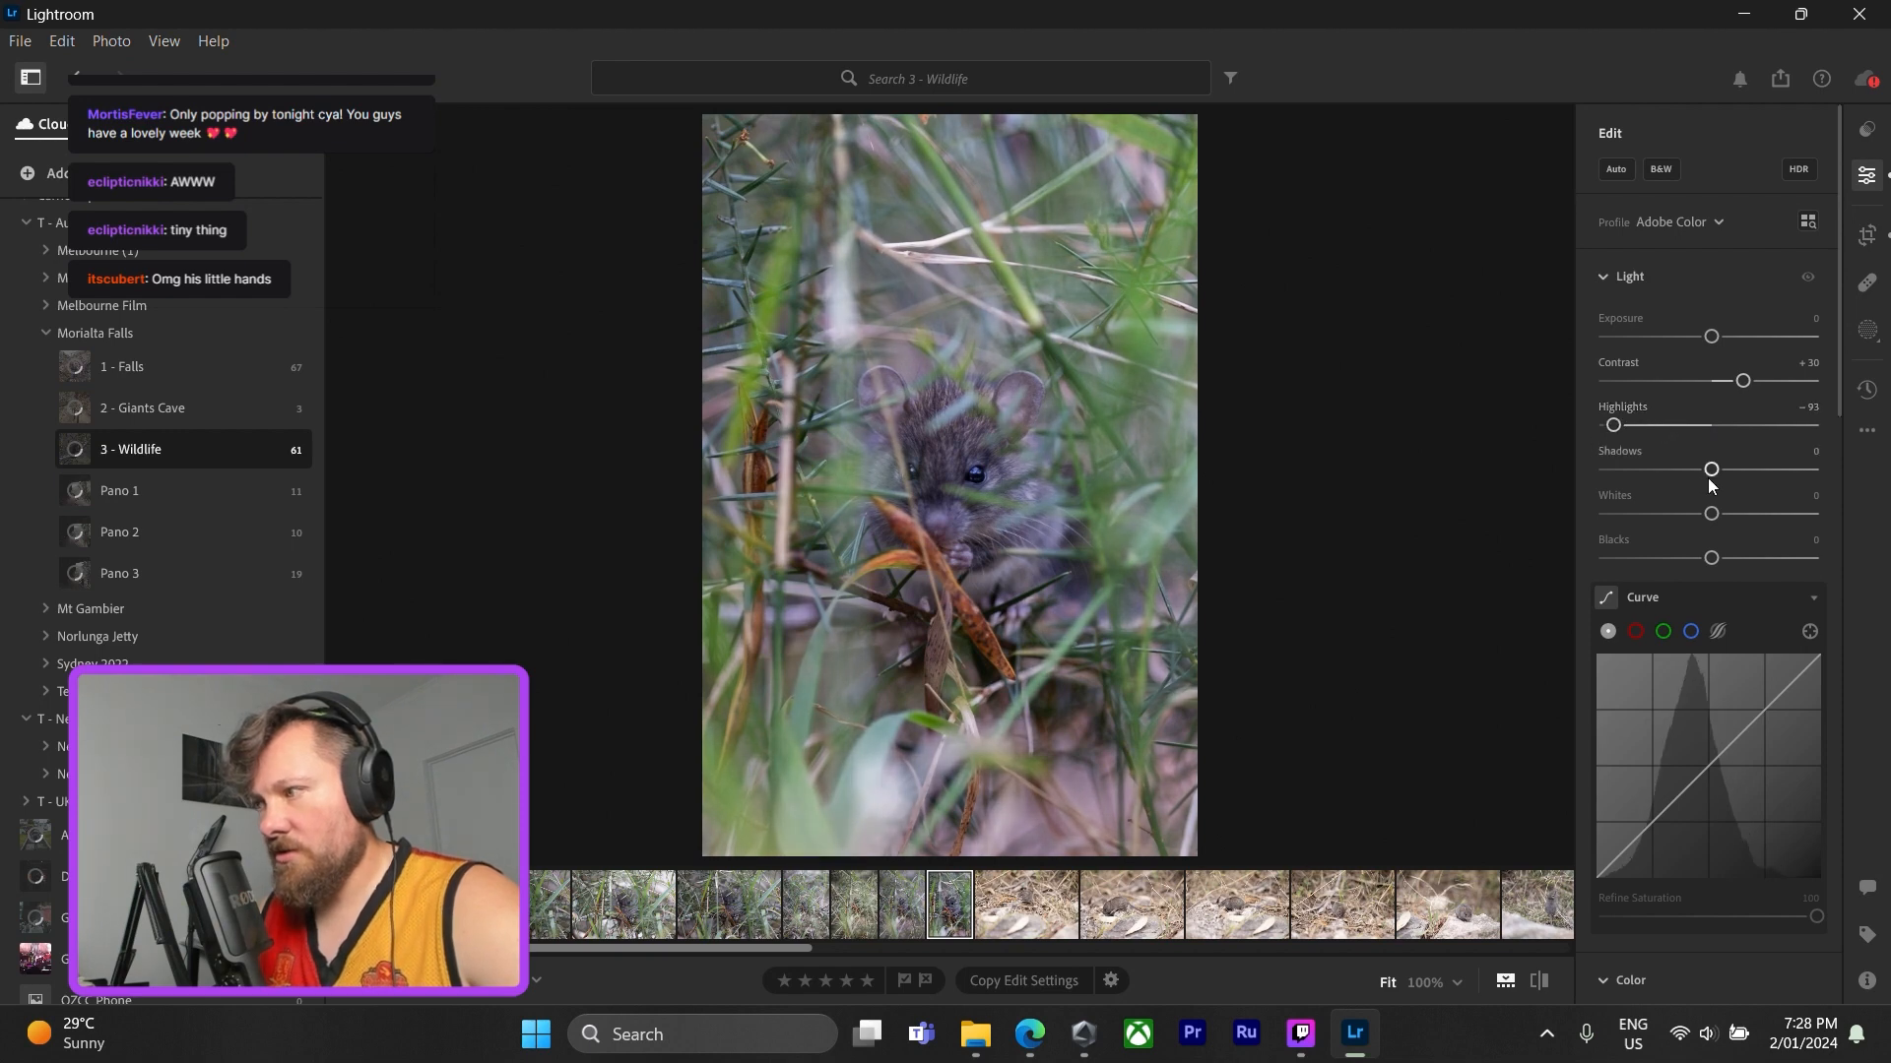
left_click_drag(1719, 475, 1776, 469)
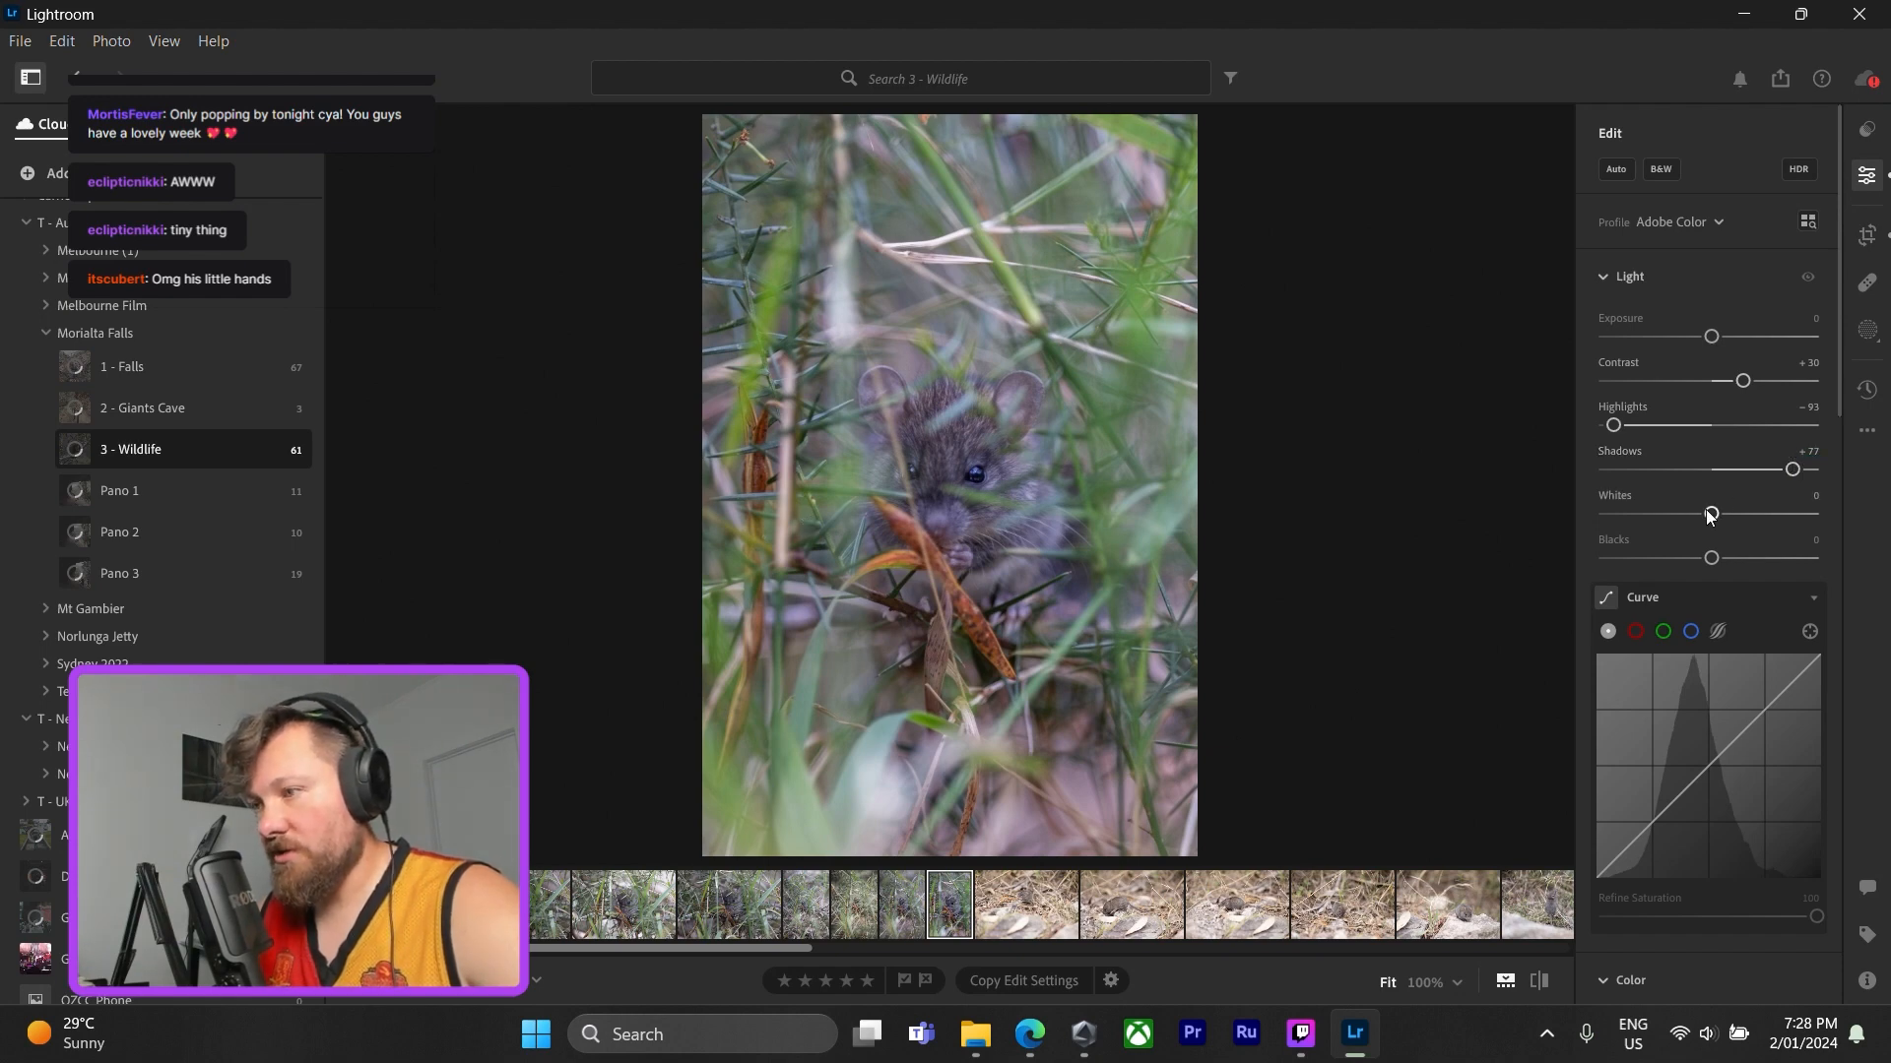
left_click_drag(1711, 513, 1689, 558)
double_click(1689, 558)
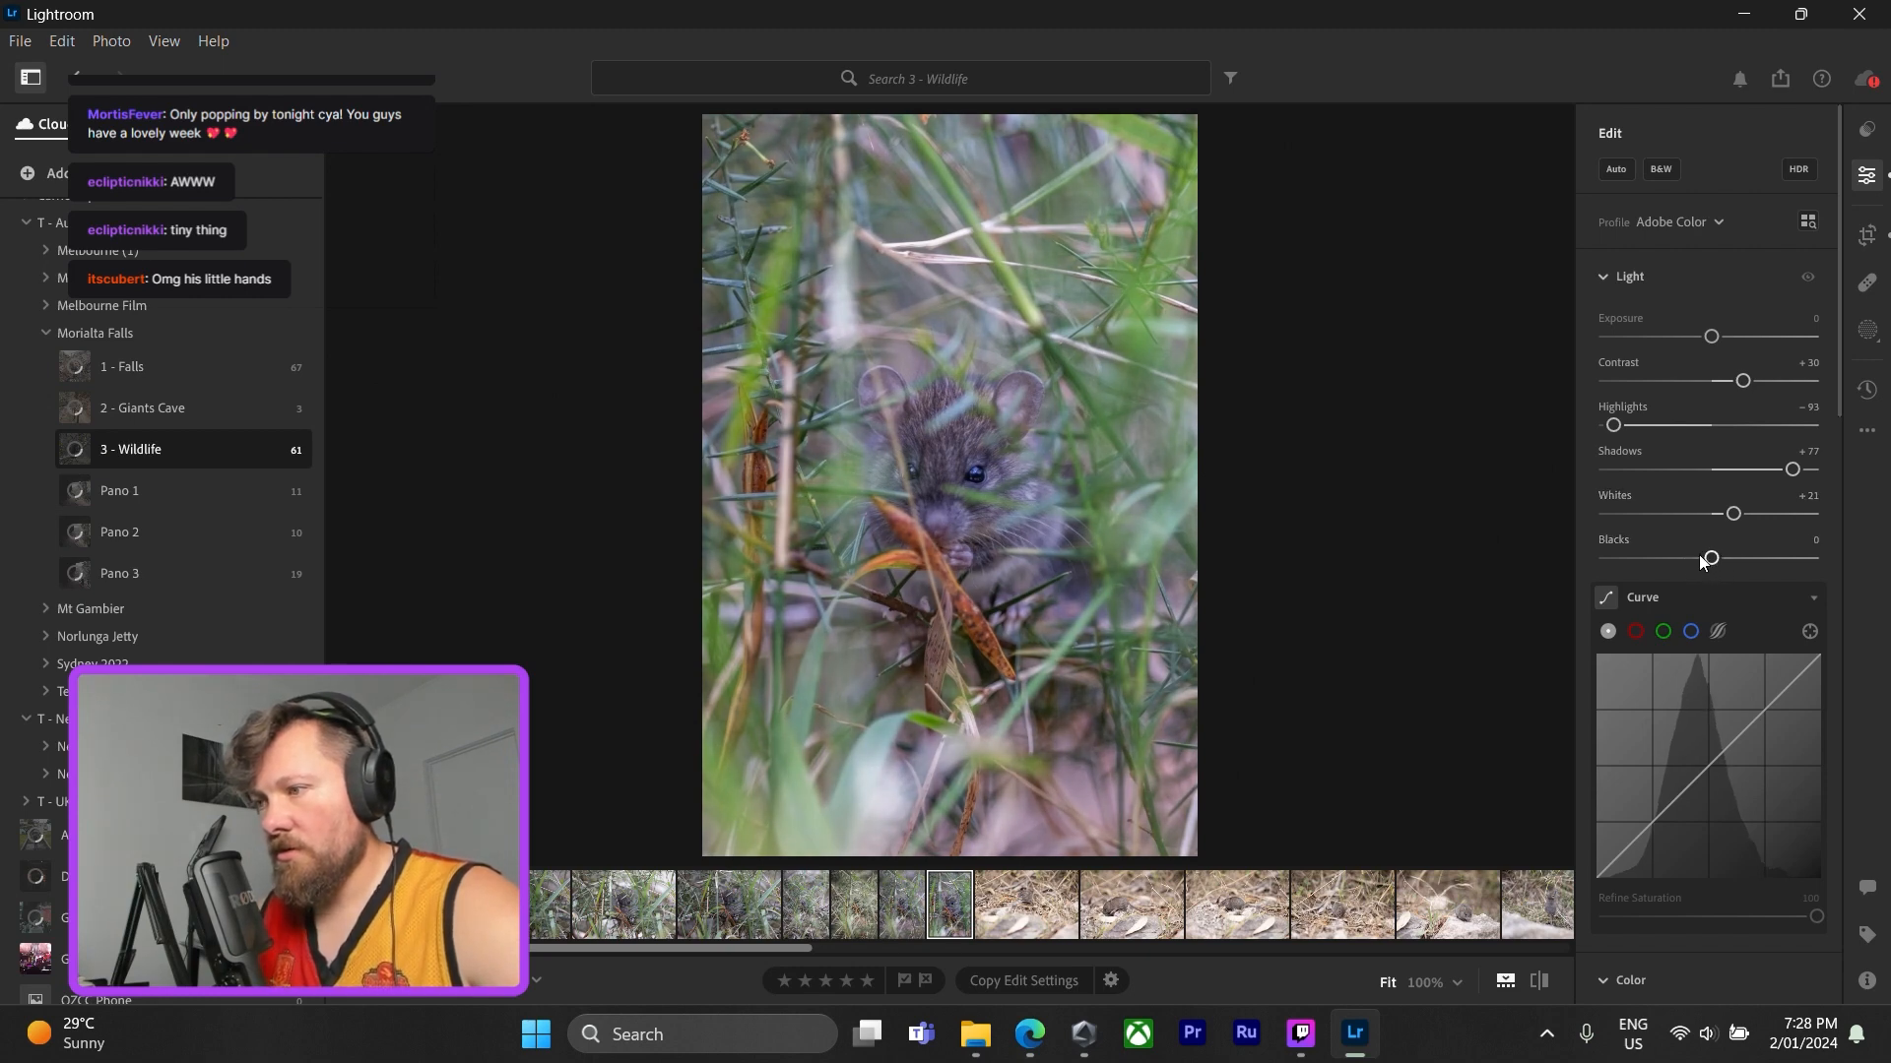
- Try to move the black point at the lower end of the tone curve
scroll(1698, 551, "down", 2)
scroll(1698, 552, "down", 1)
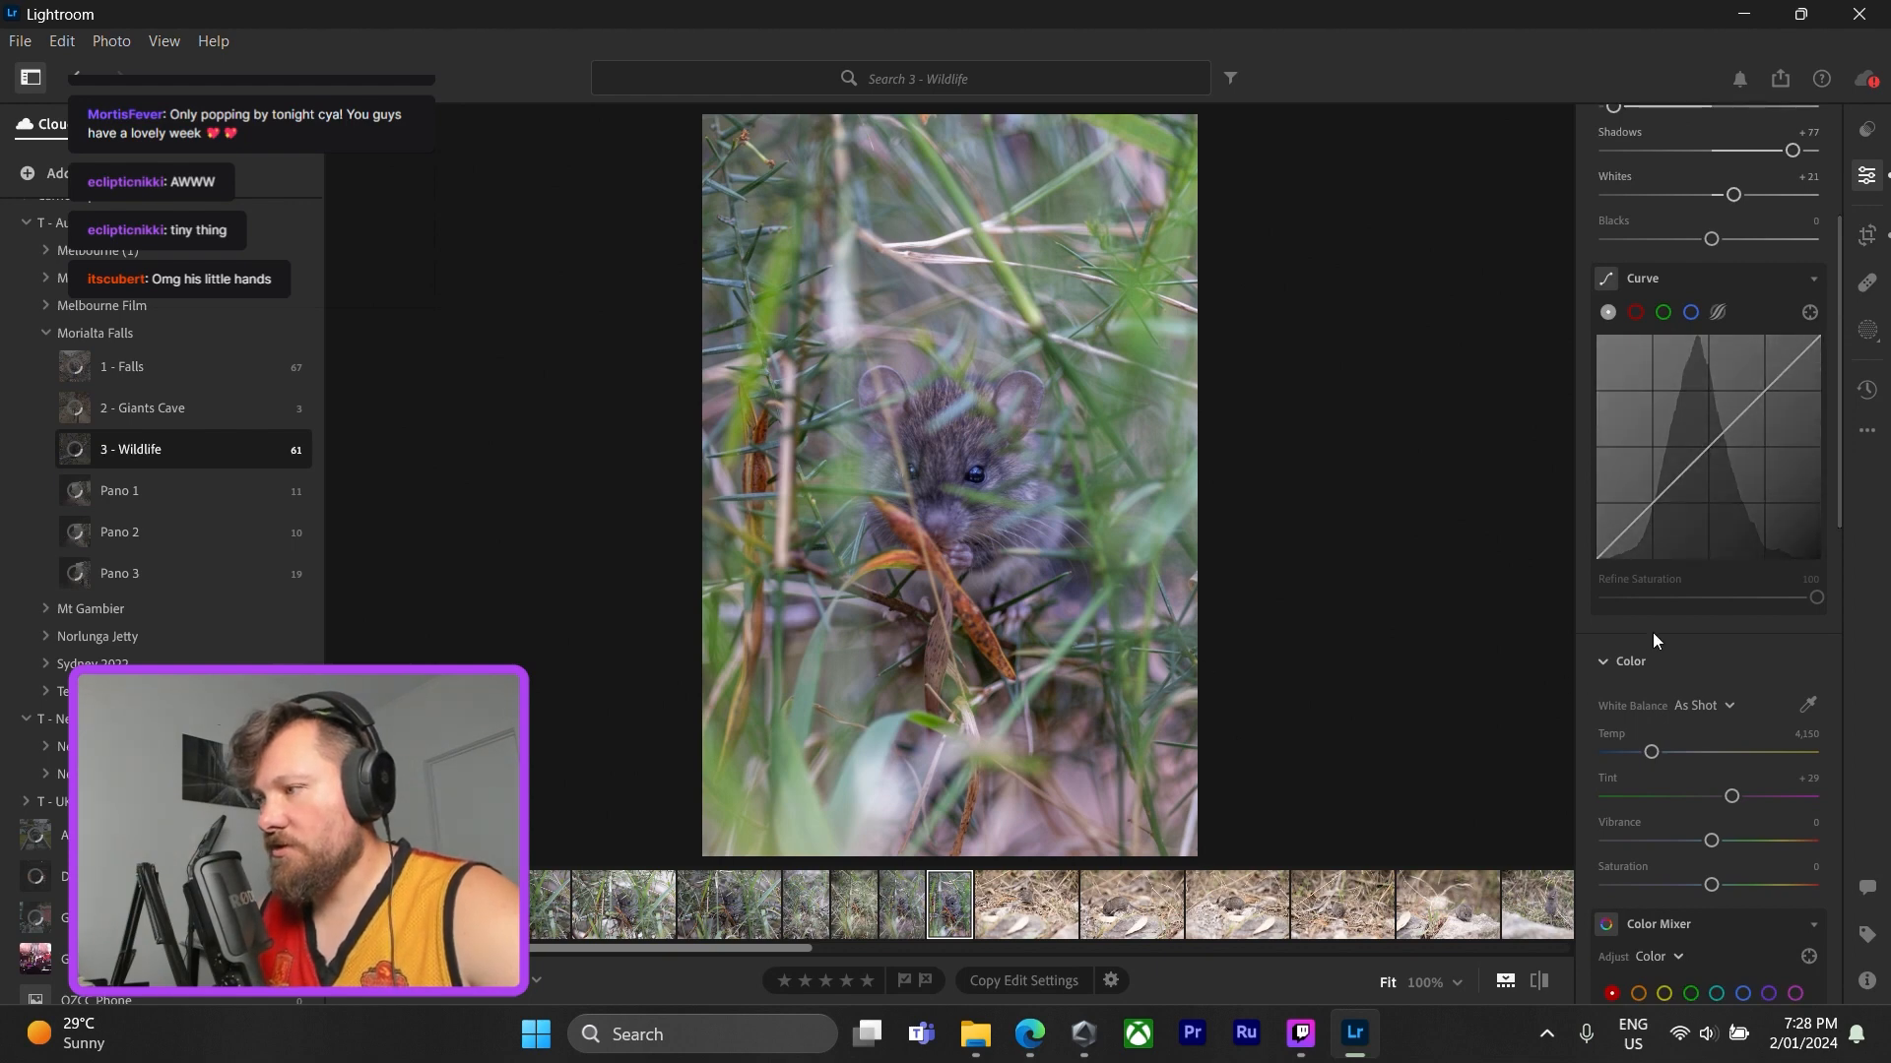
scroll(1652, 638, "up", 1)
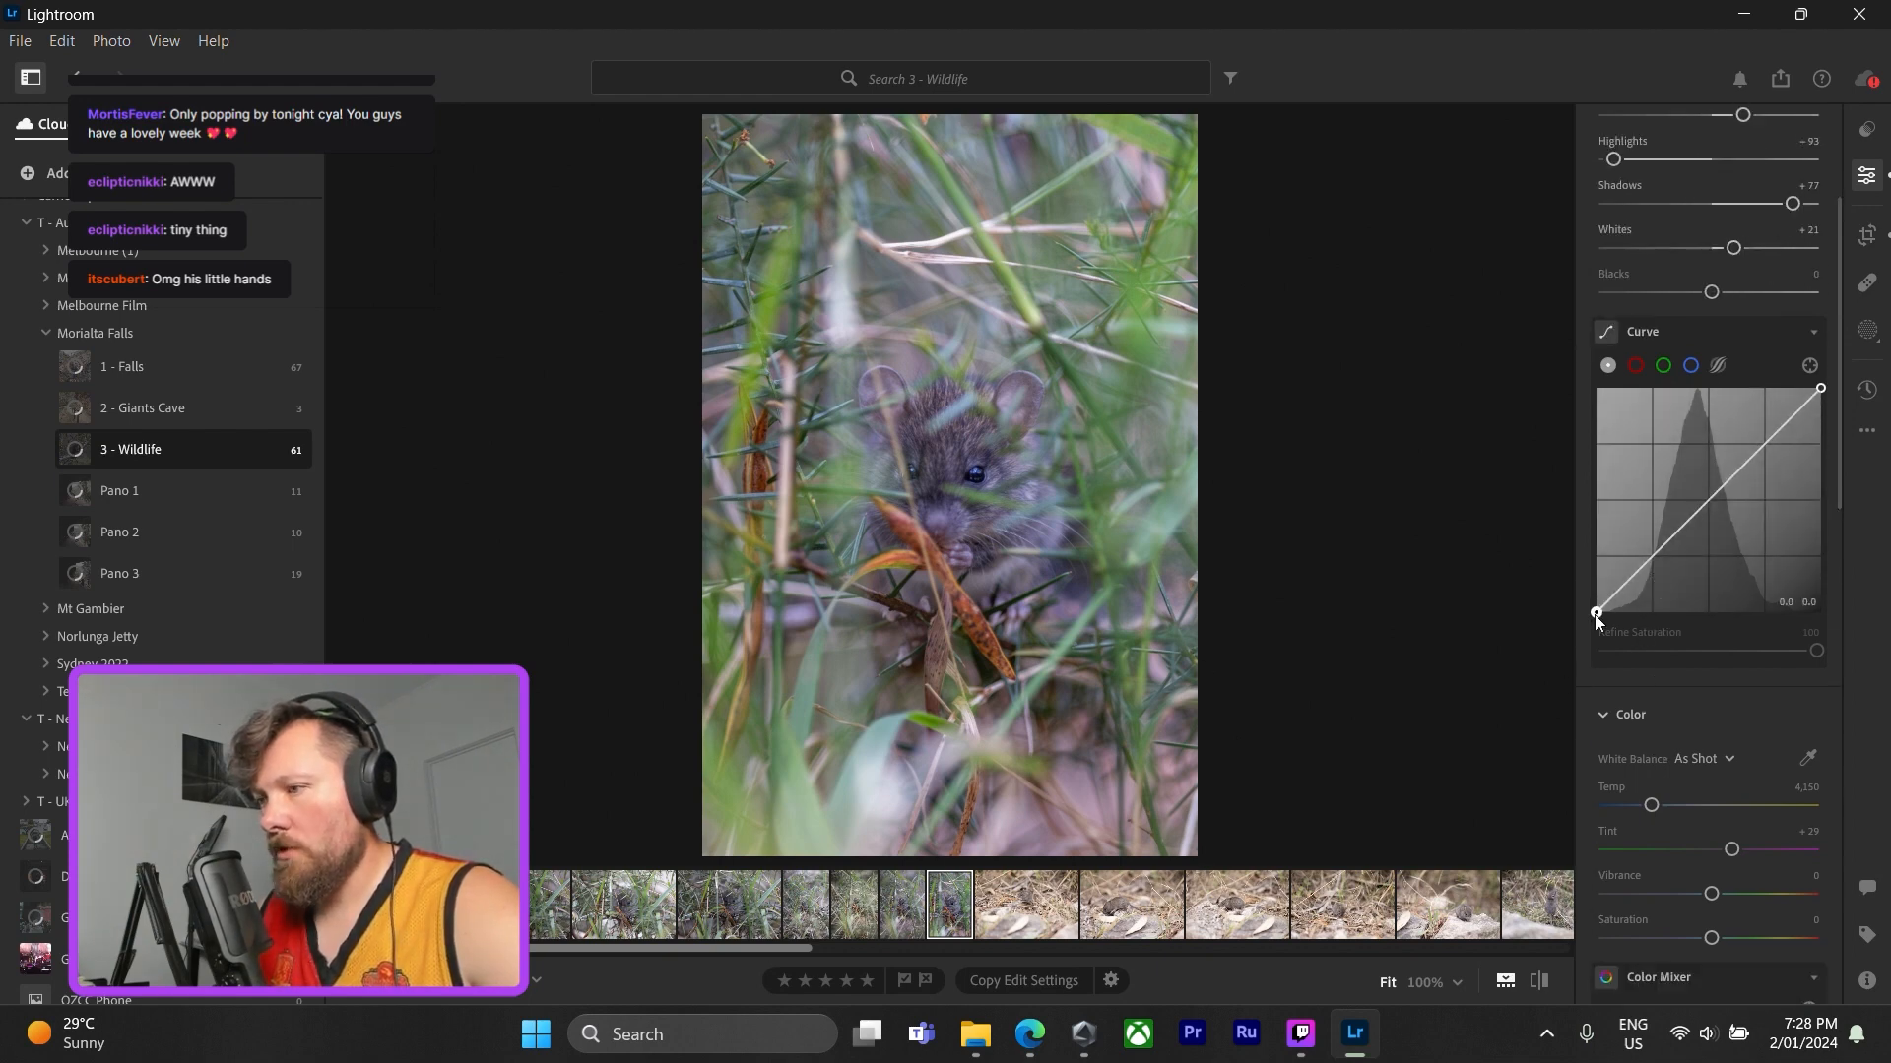
left_click_drag(1595, 614, 1577, 619)
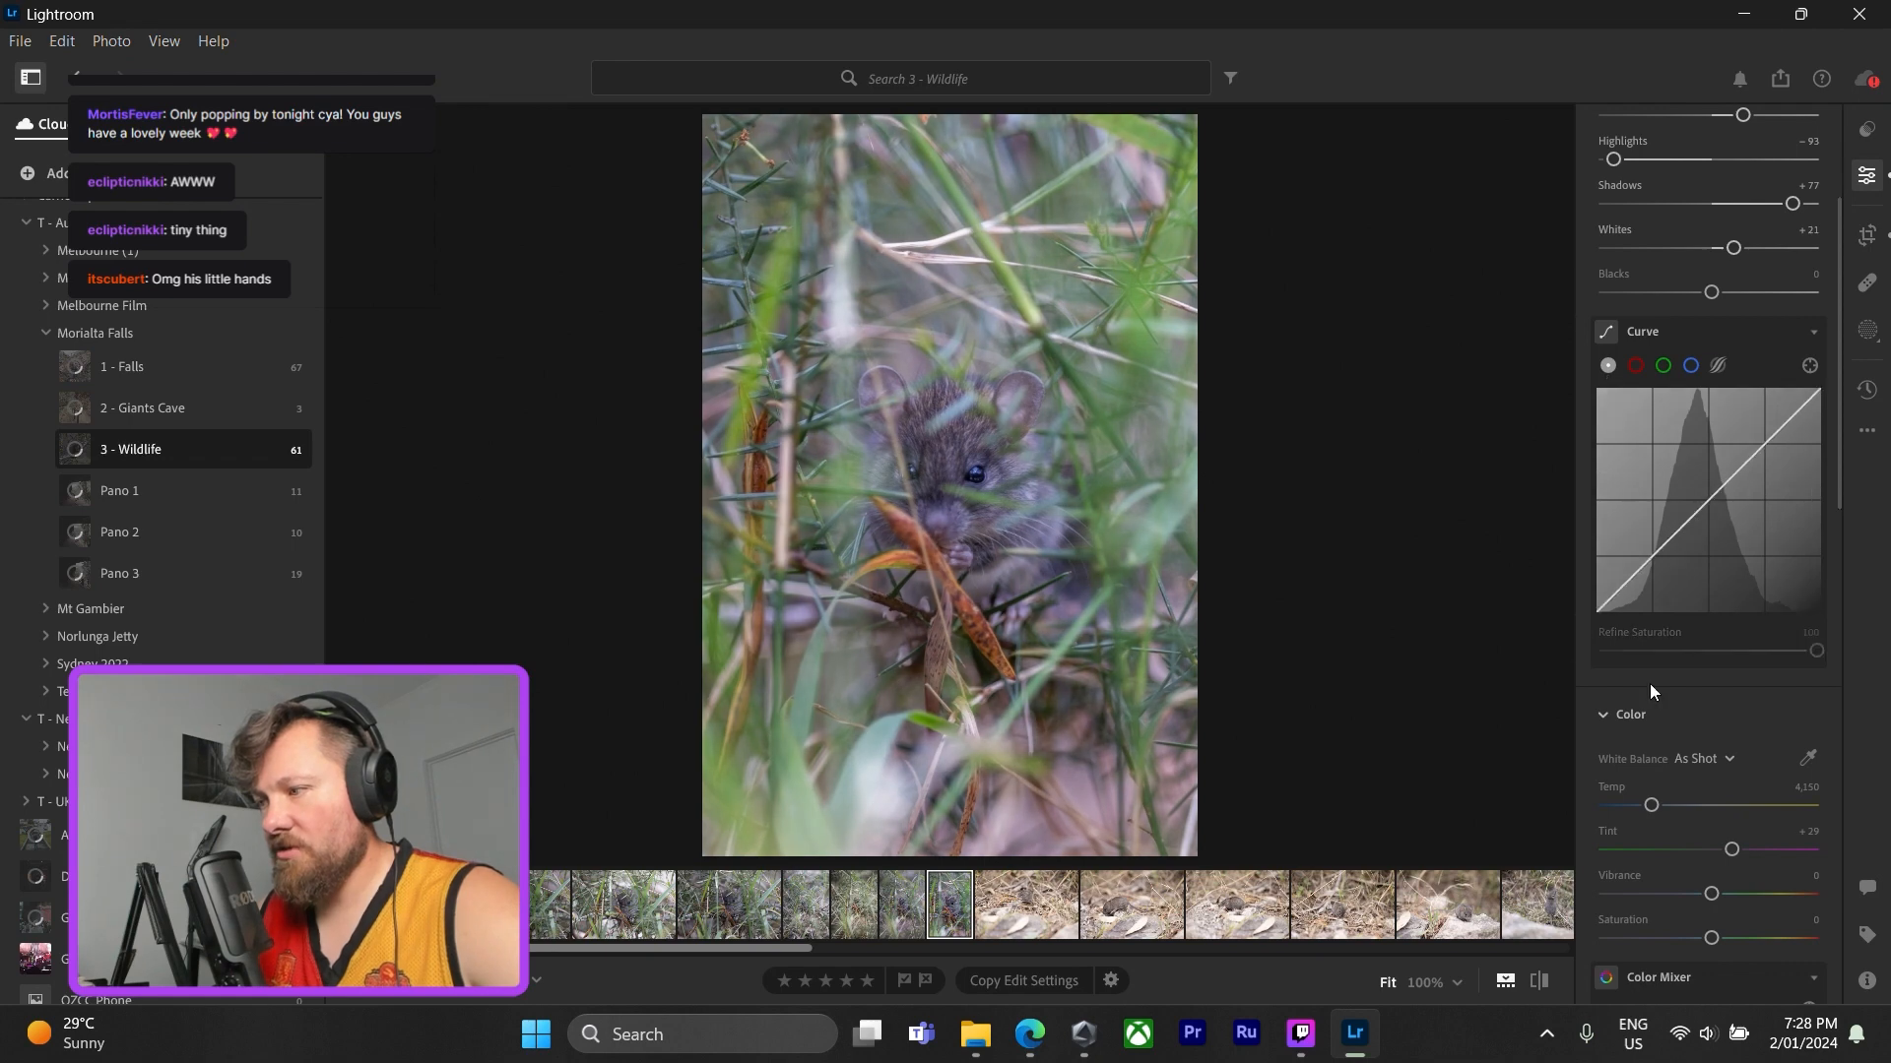
- Try Color Mixer values for green of Hue +48, Saturation +71 and Luminance -71
scroll(1651, 684, "down", 3)
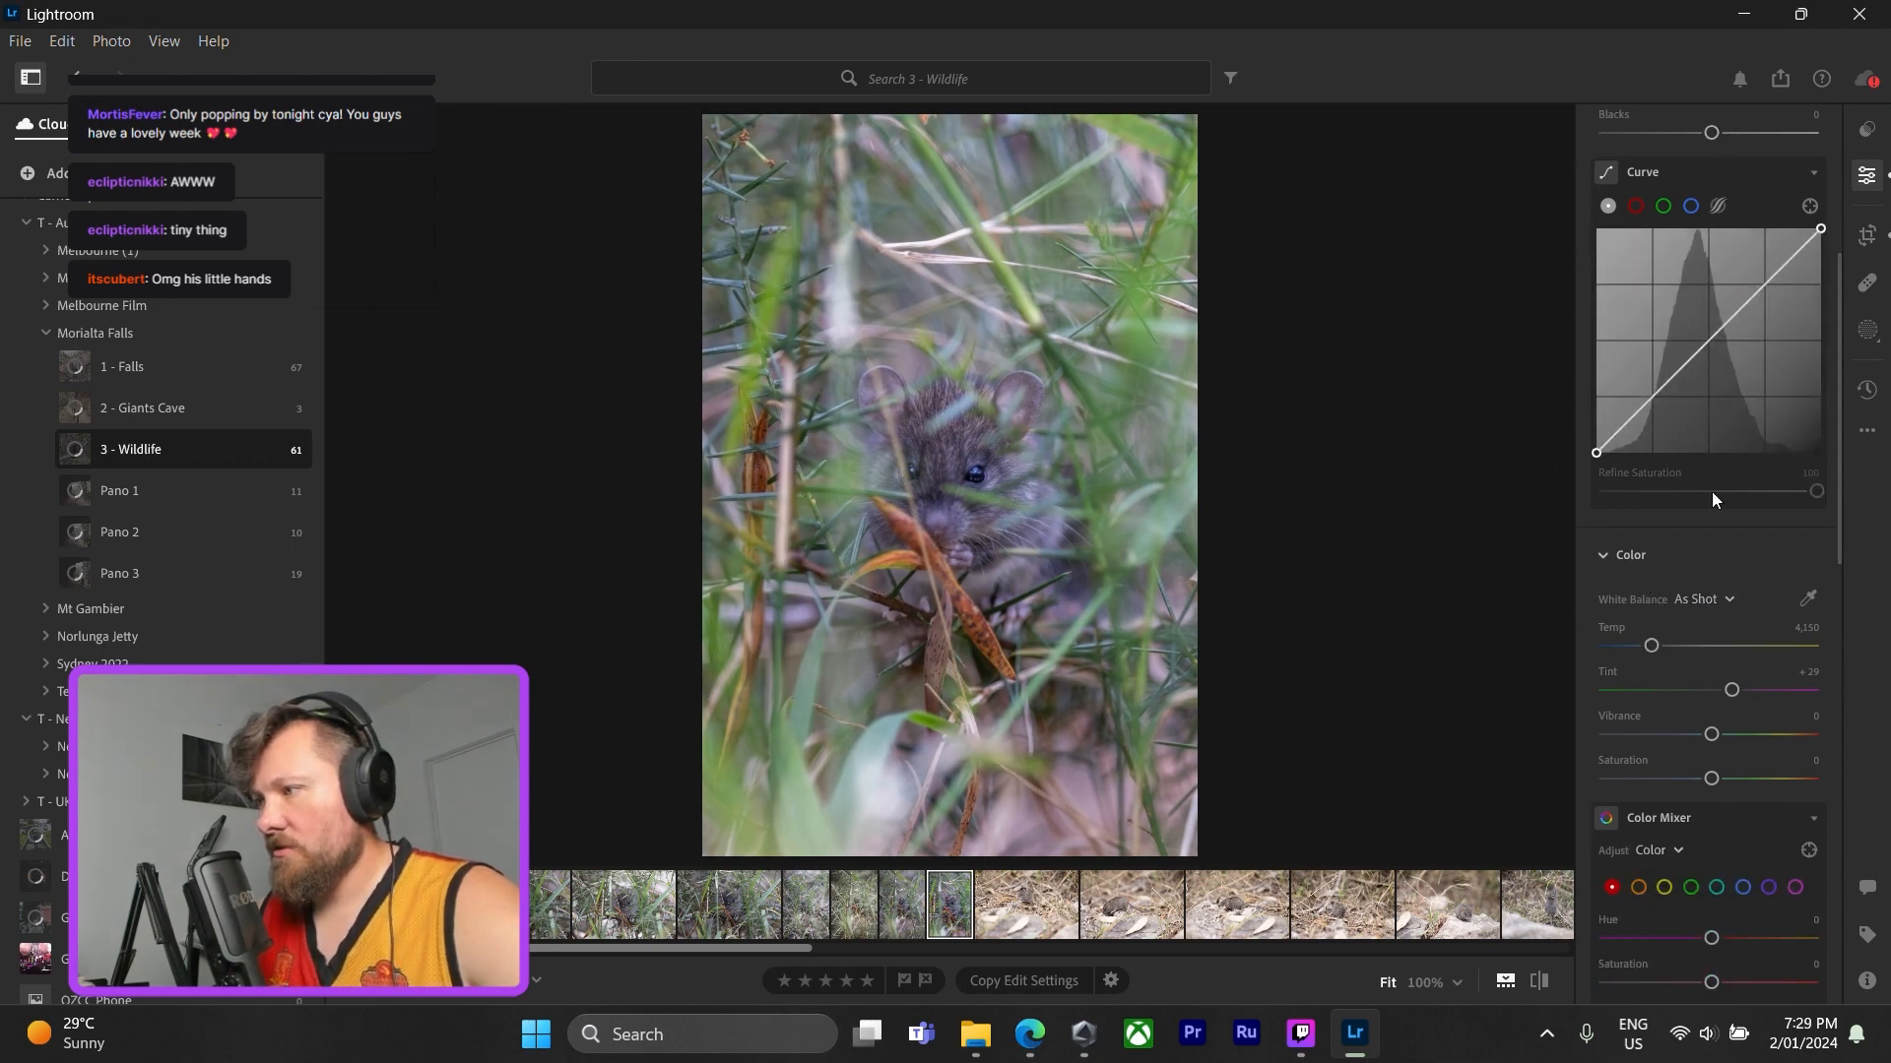
scroll(1704, 576, "down", 4)
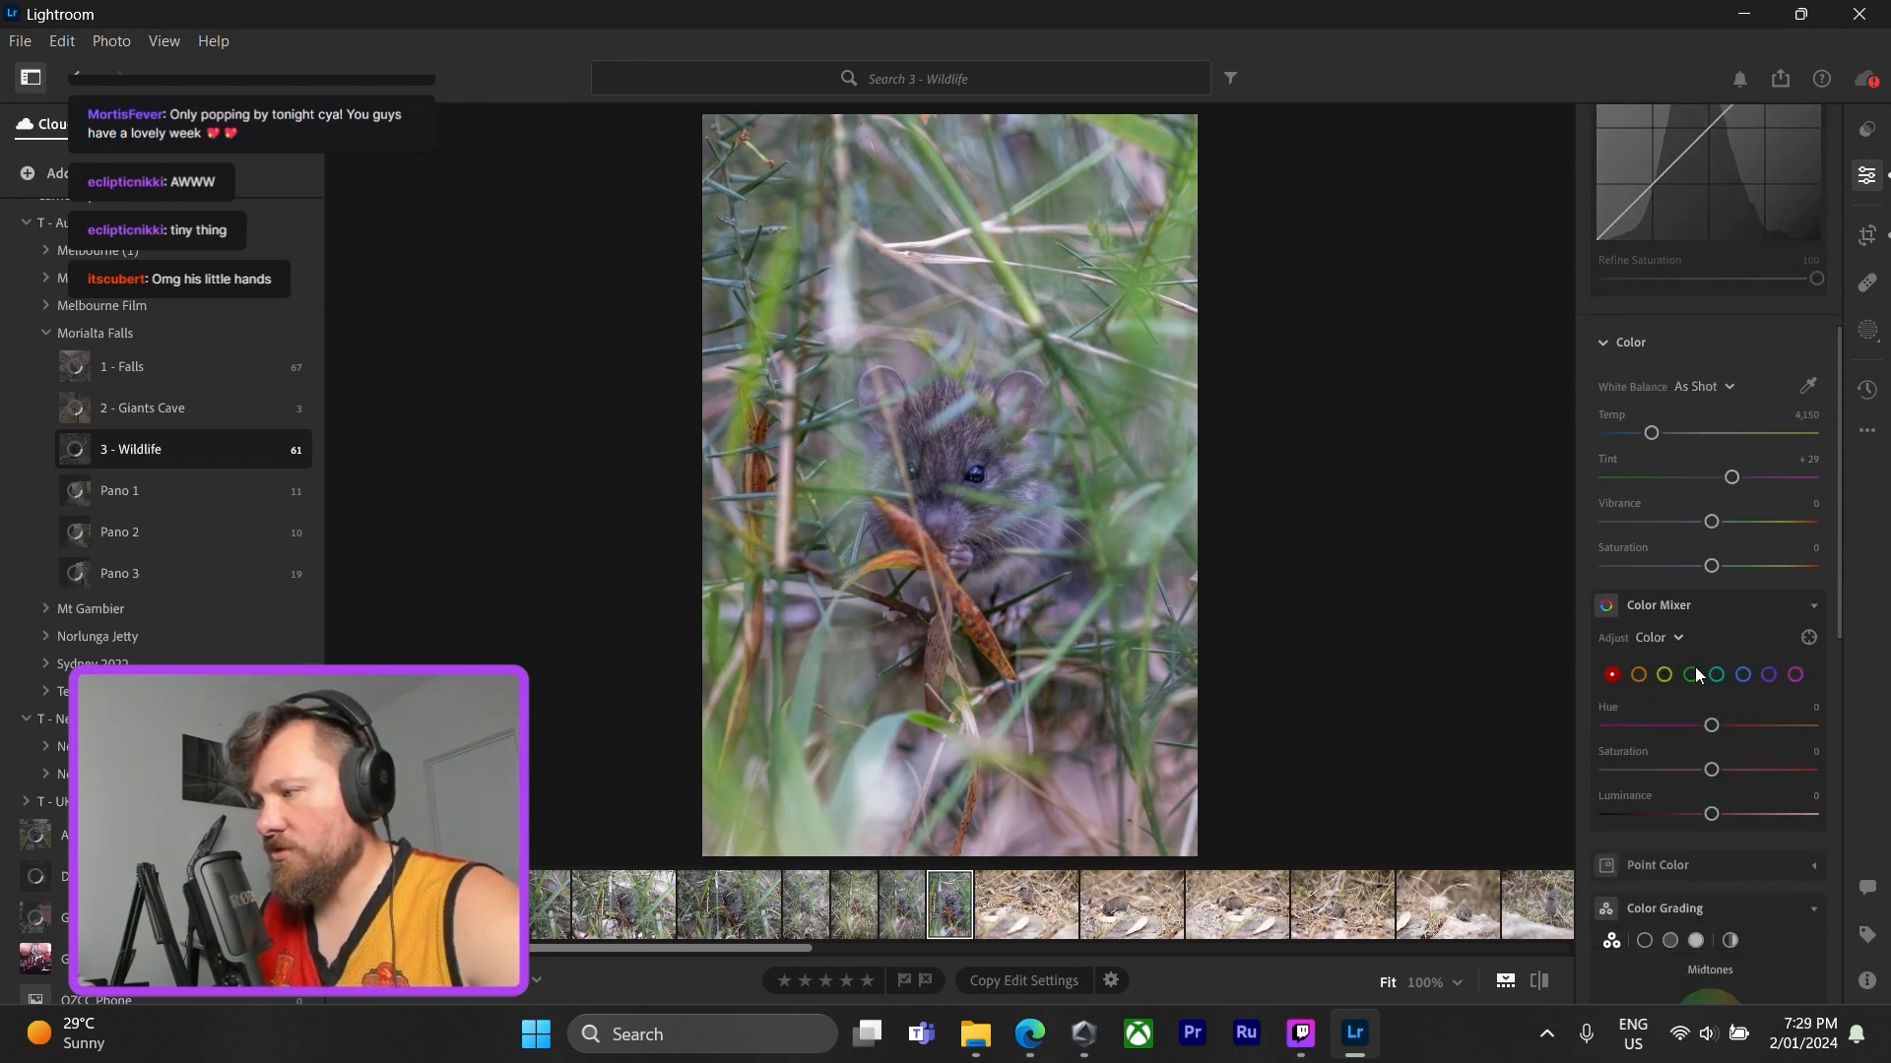
left_click(1693, 671)
left_click_drag(1721, 768, 1795, 768)
left_click_drag(1710, 814, 1658, 813)
left_click_drag(1714, 726, 1765, 715)
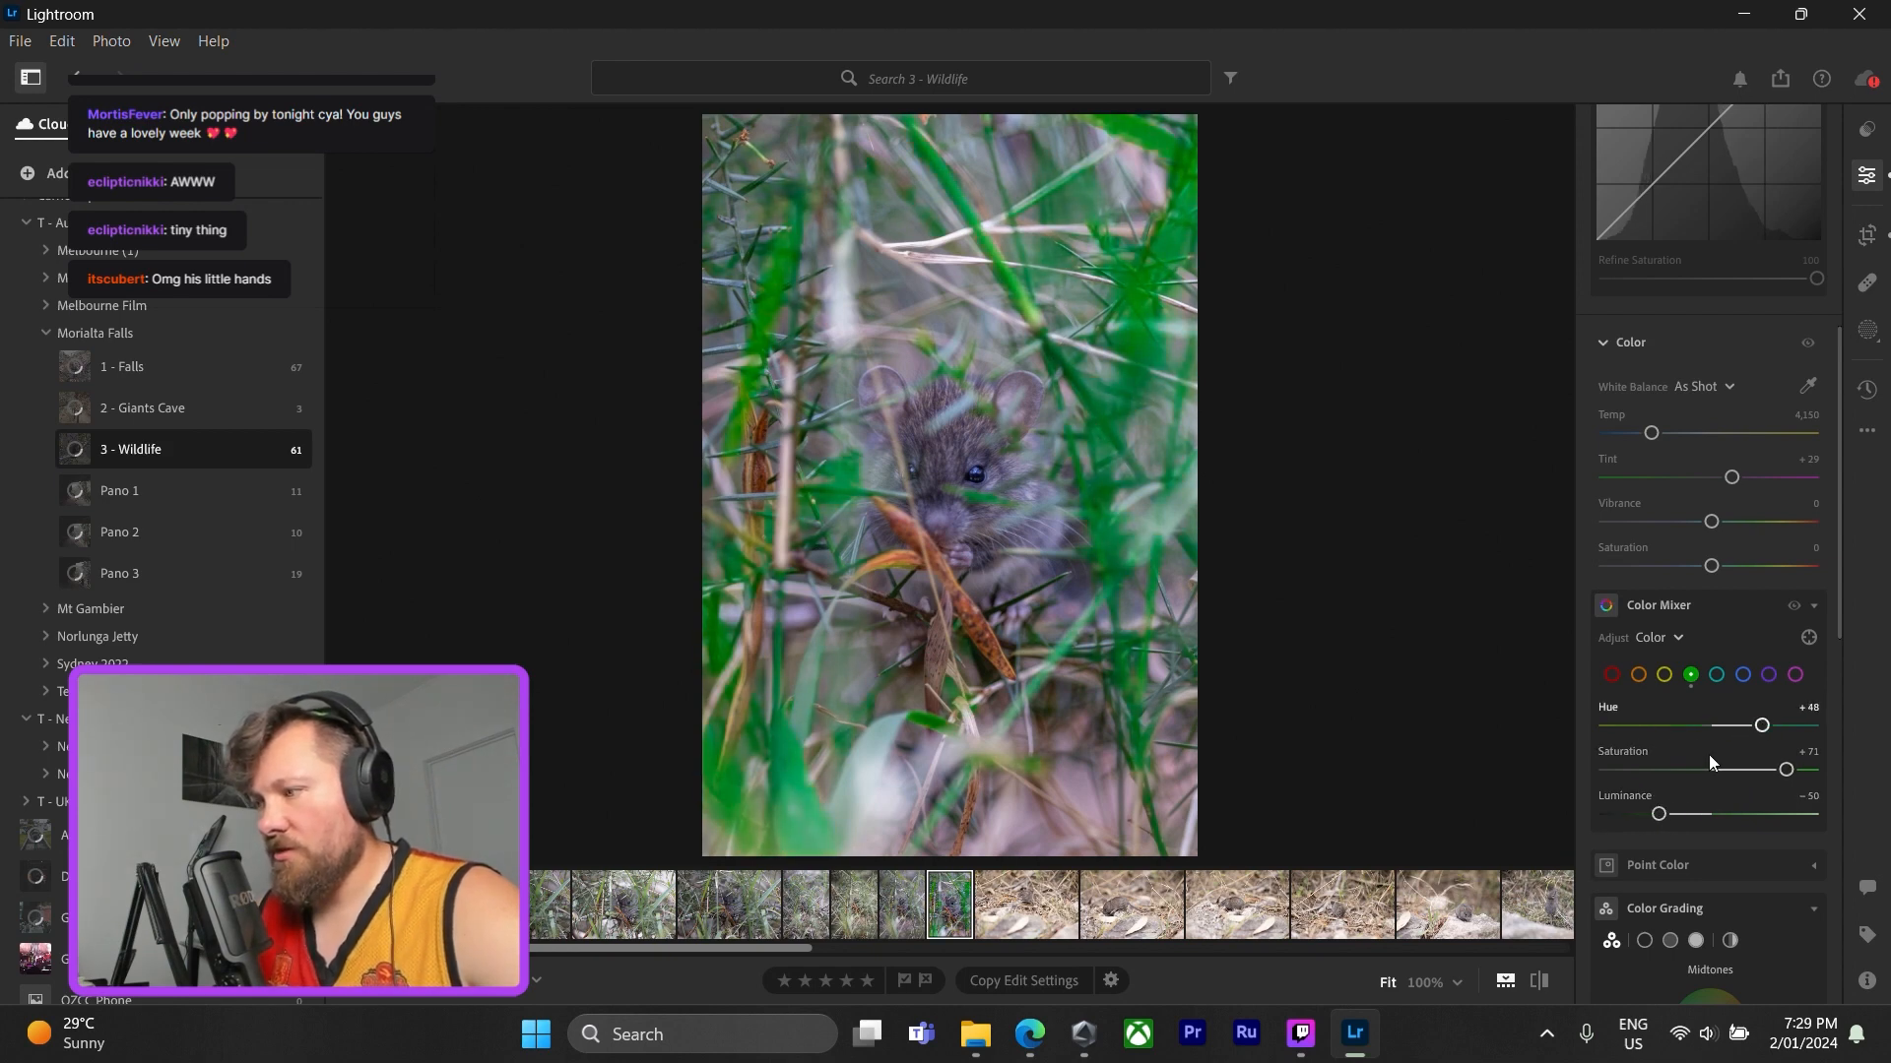
left_click_drag(1660, 815, 1637, 817)
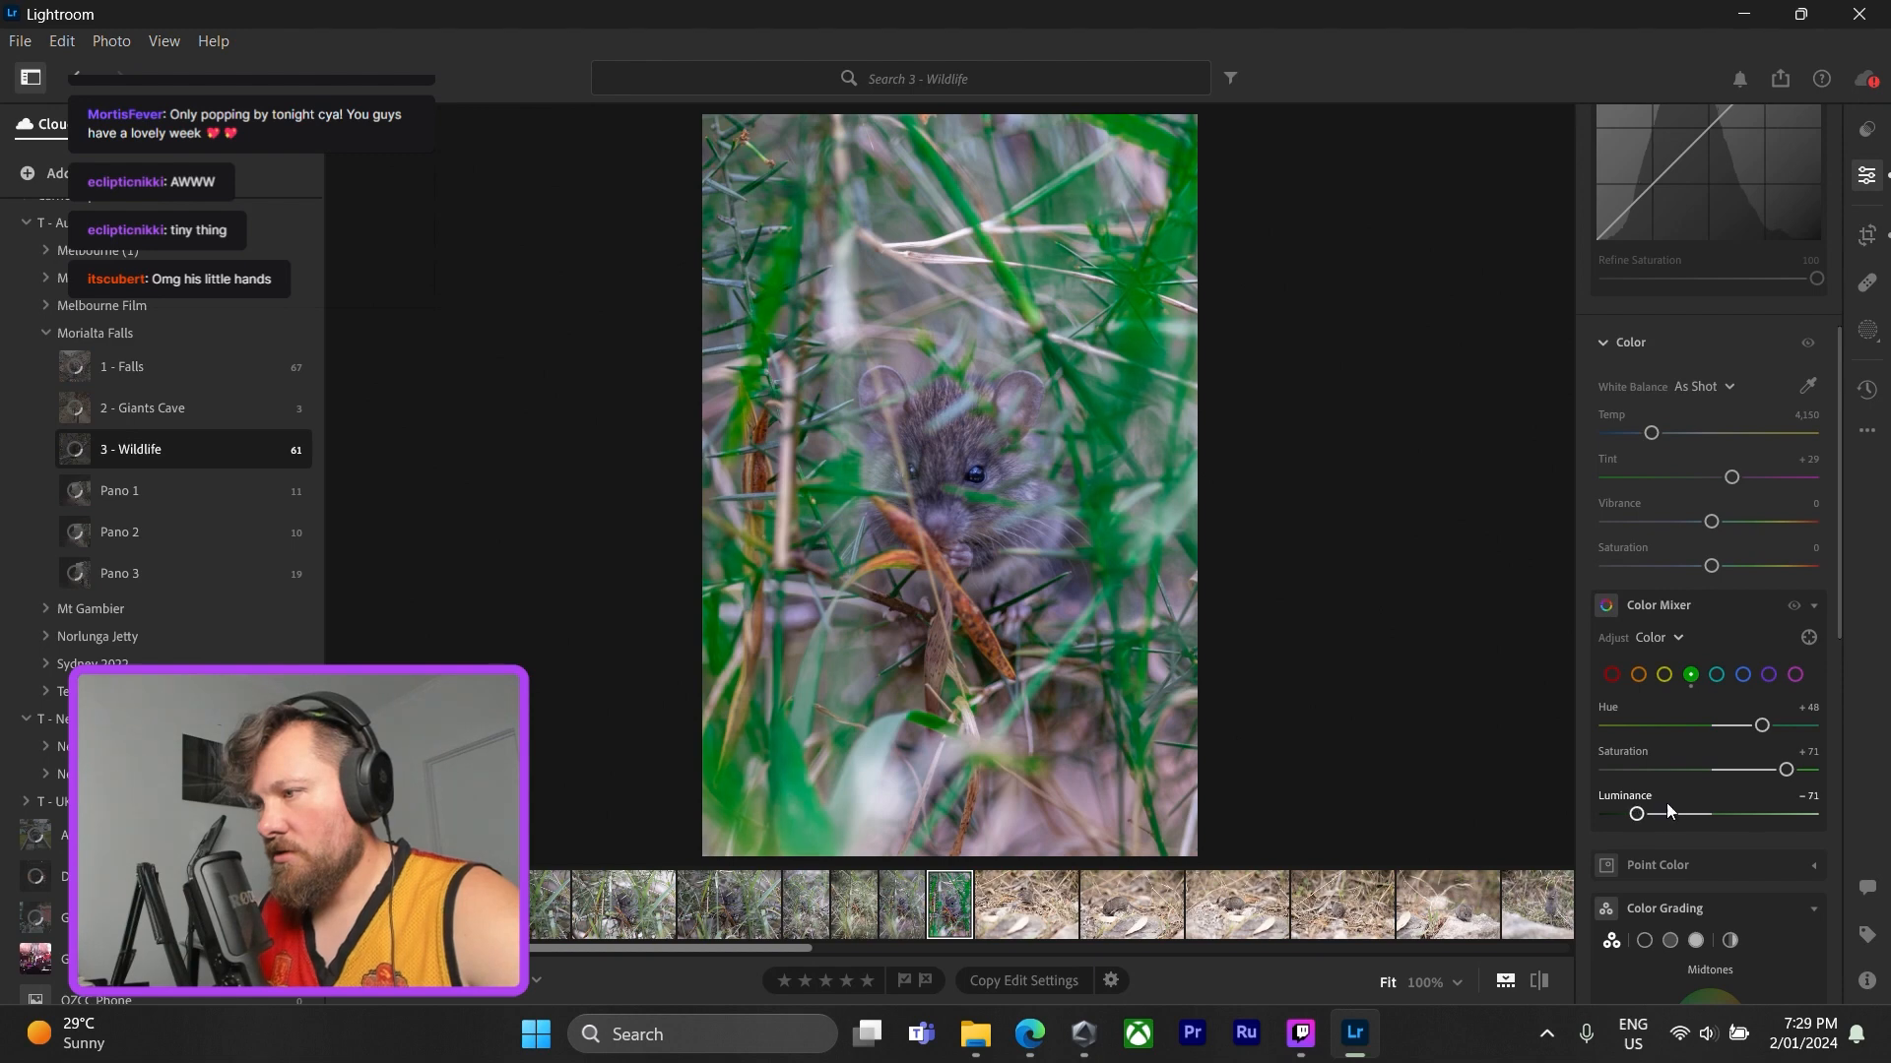
- Reset the green Hue, Luminance and Saturation in the Color Mixer to 0
double_click(1745, 723)
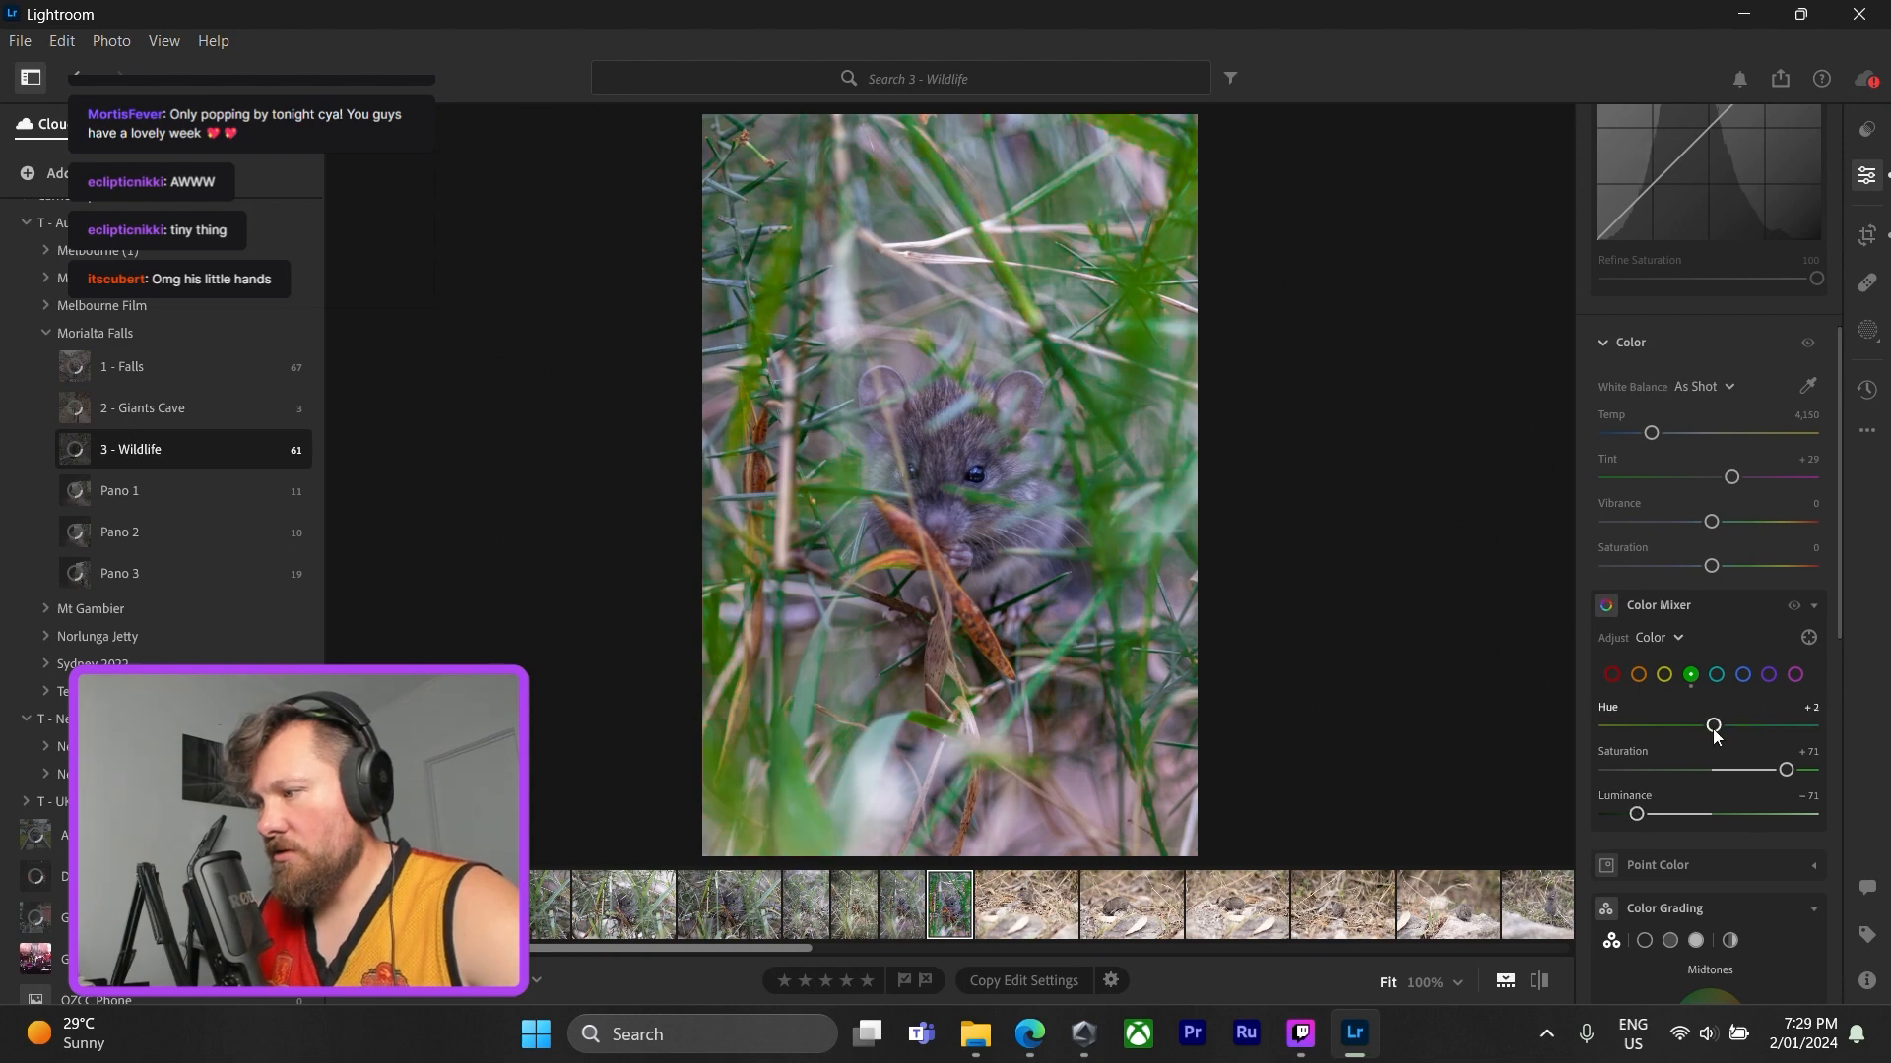
double_click(1639, 815)
double_click(1793, 770)
- Set yellow in the Color Mixer to Hue +74, Saturation -51 and Luminance +29
left_click(1664, 675)
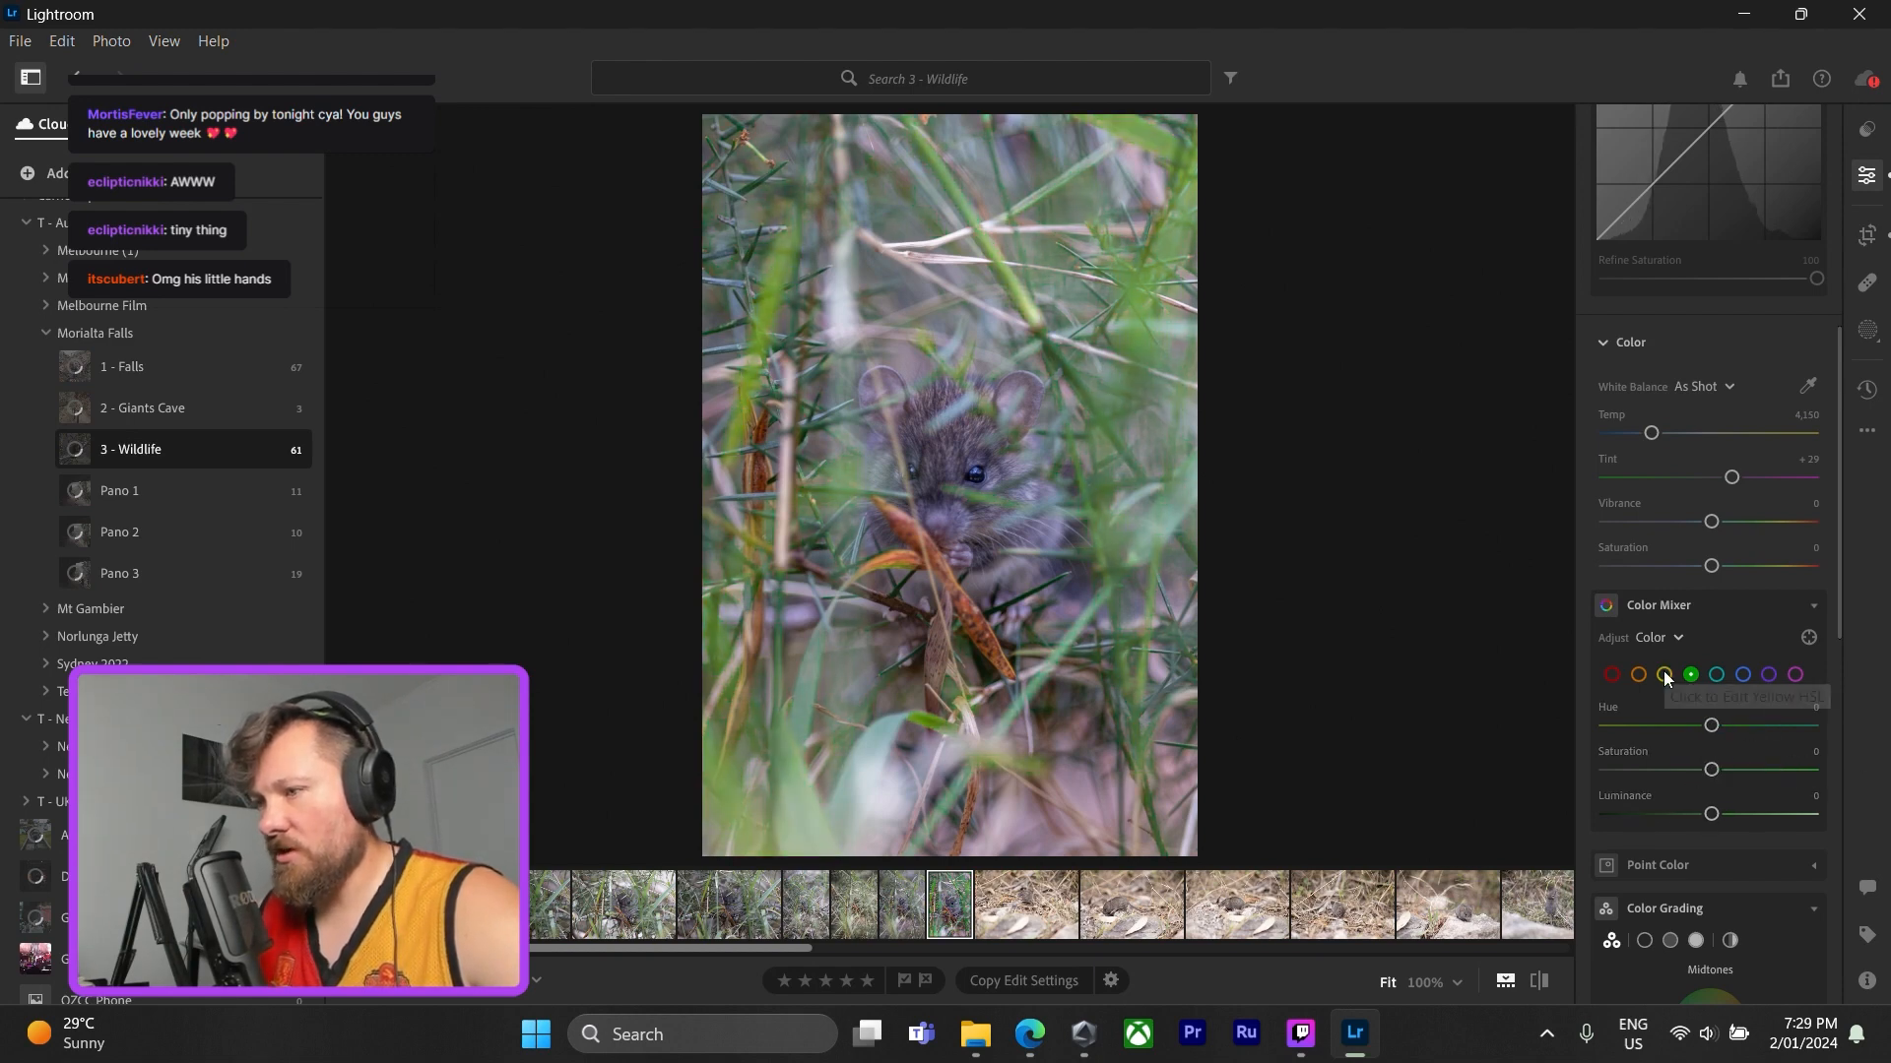
left_click_drag(1711, 725, 1794, 725)
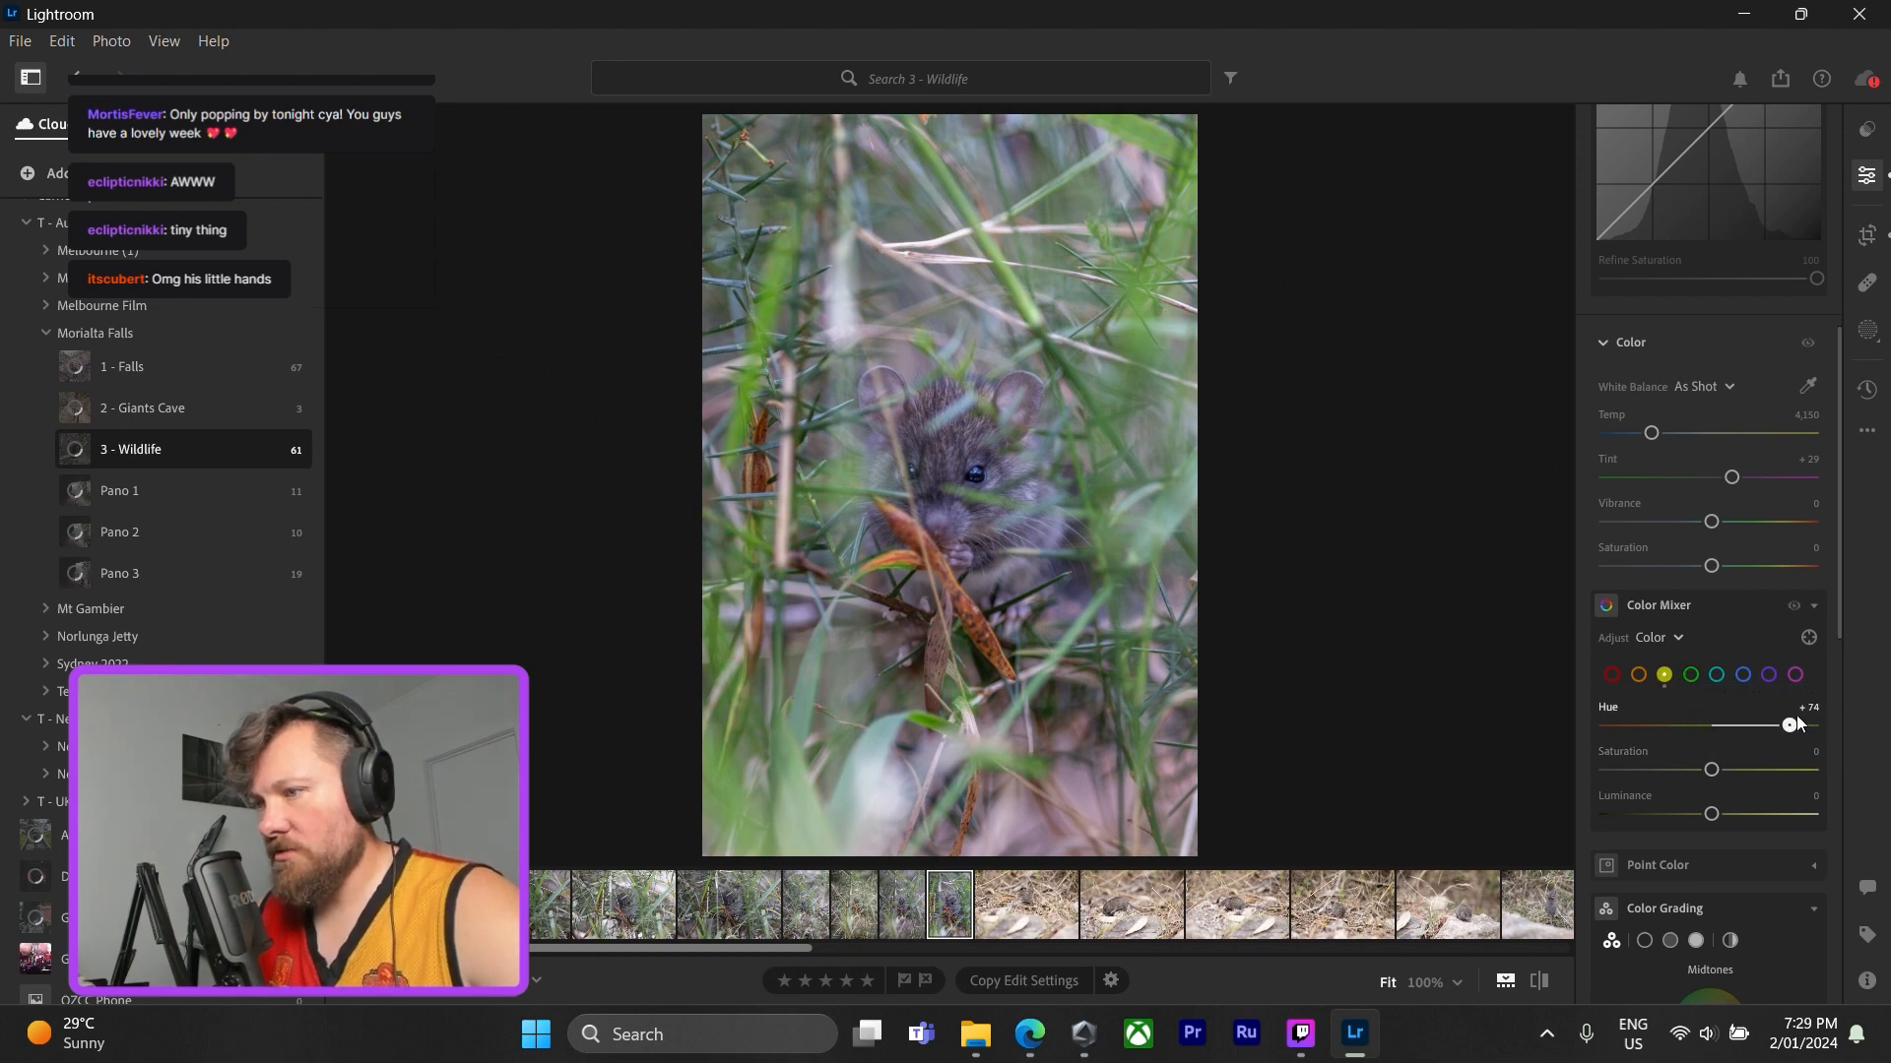
left_click_drag(1712, 770, 1745, 815)
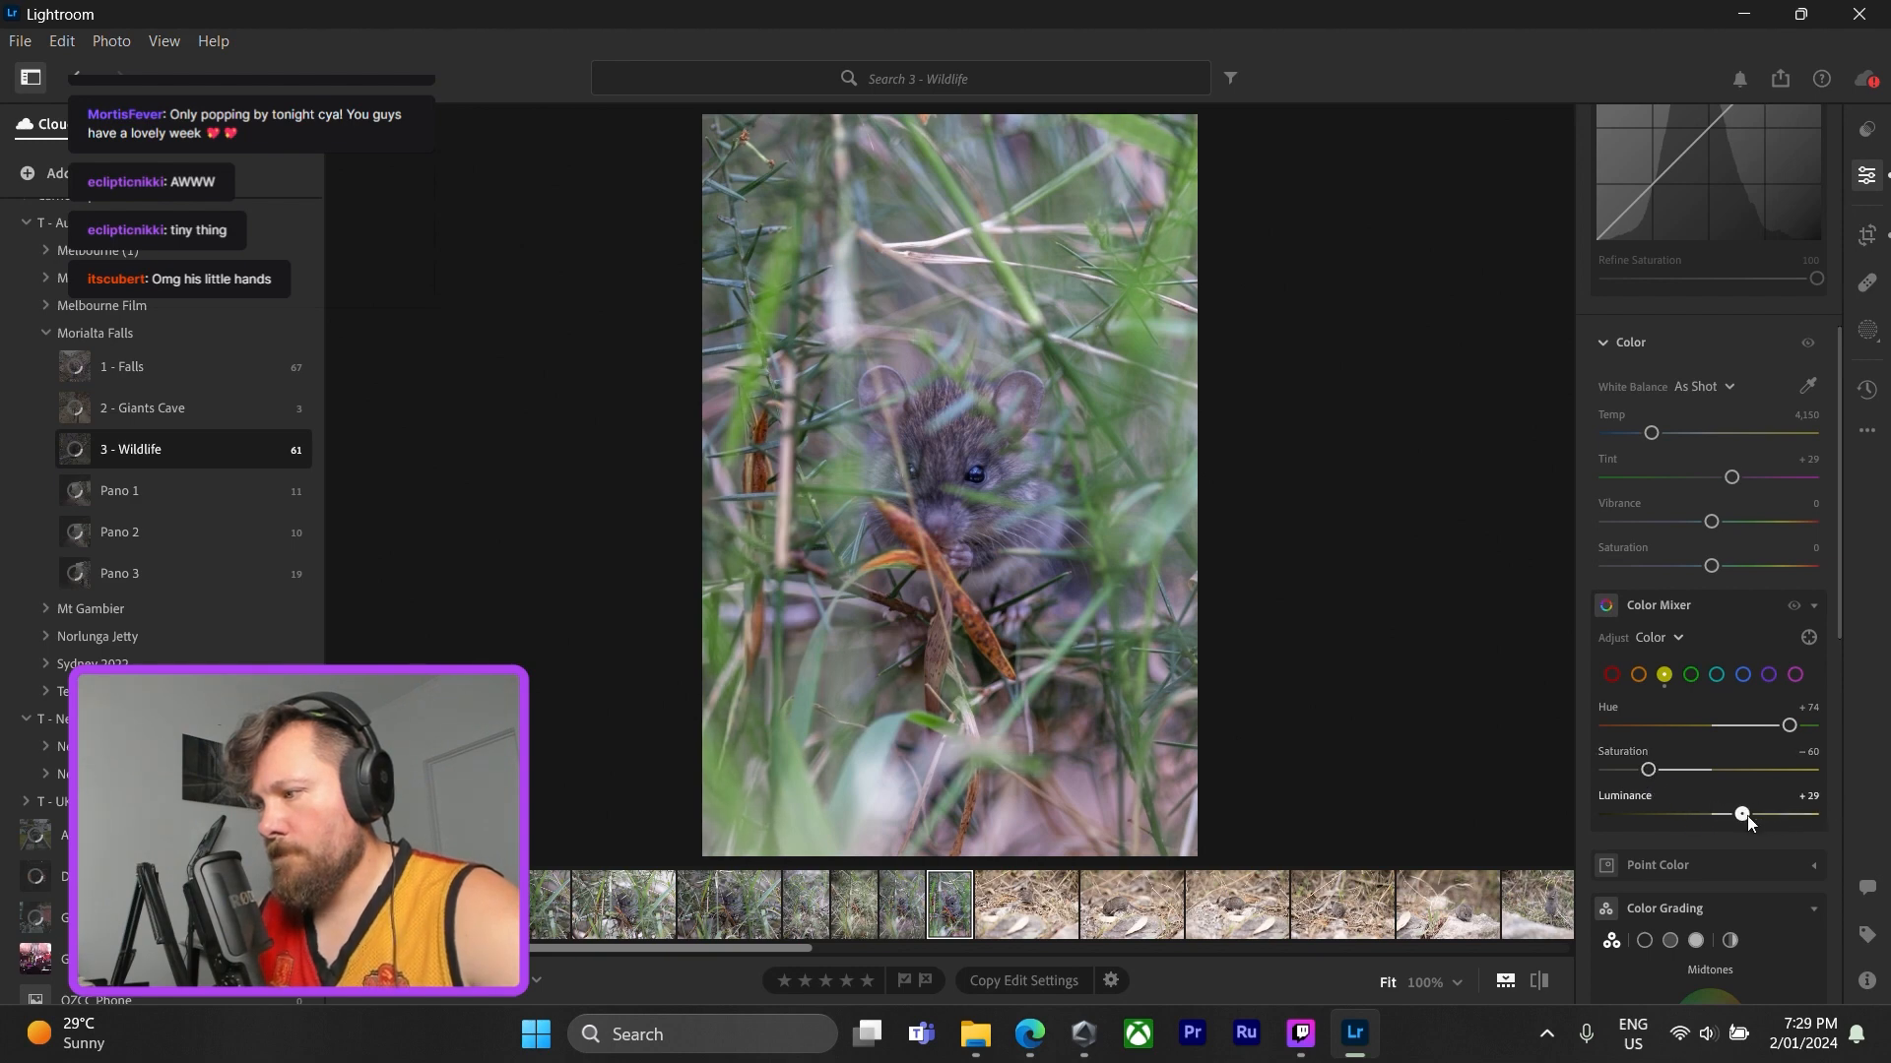
mouse_move(1648, 770)
left_mouse_down()
mouse_move(1593, 770)
mouse_move(1652, 772)
left_mouse_up()
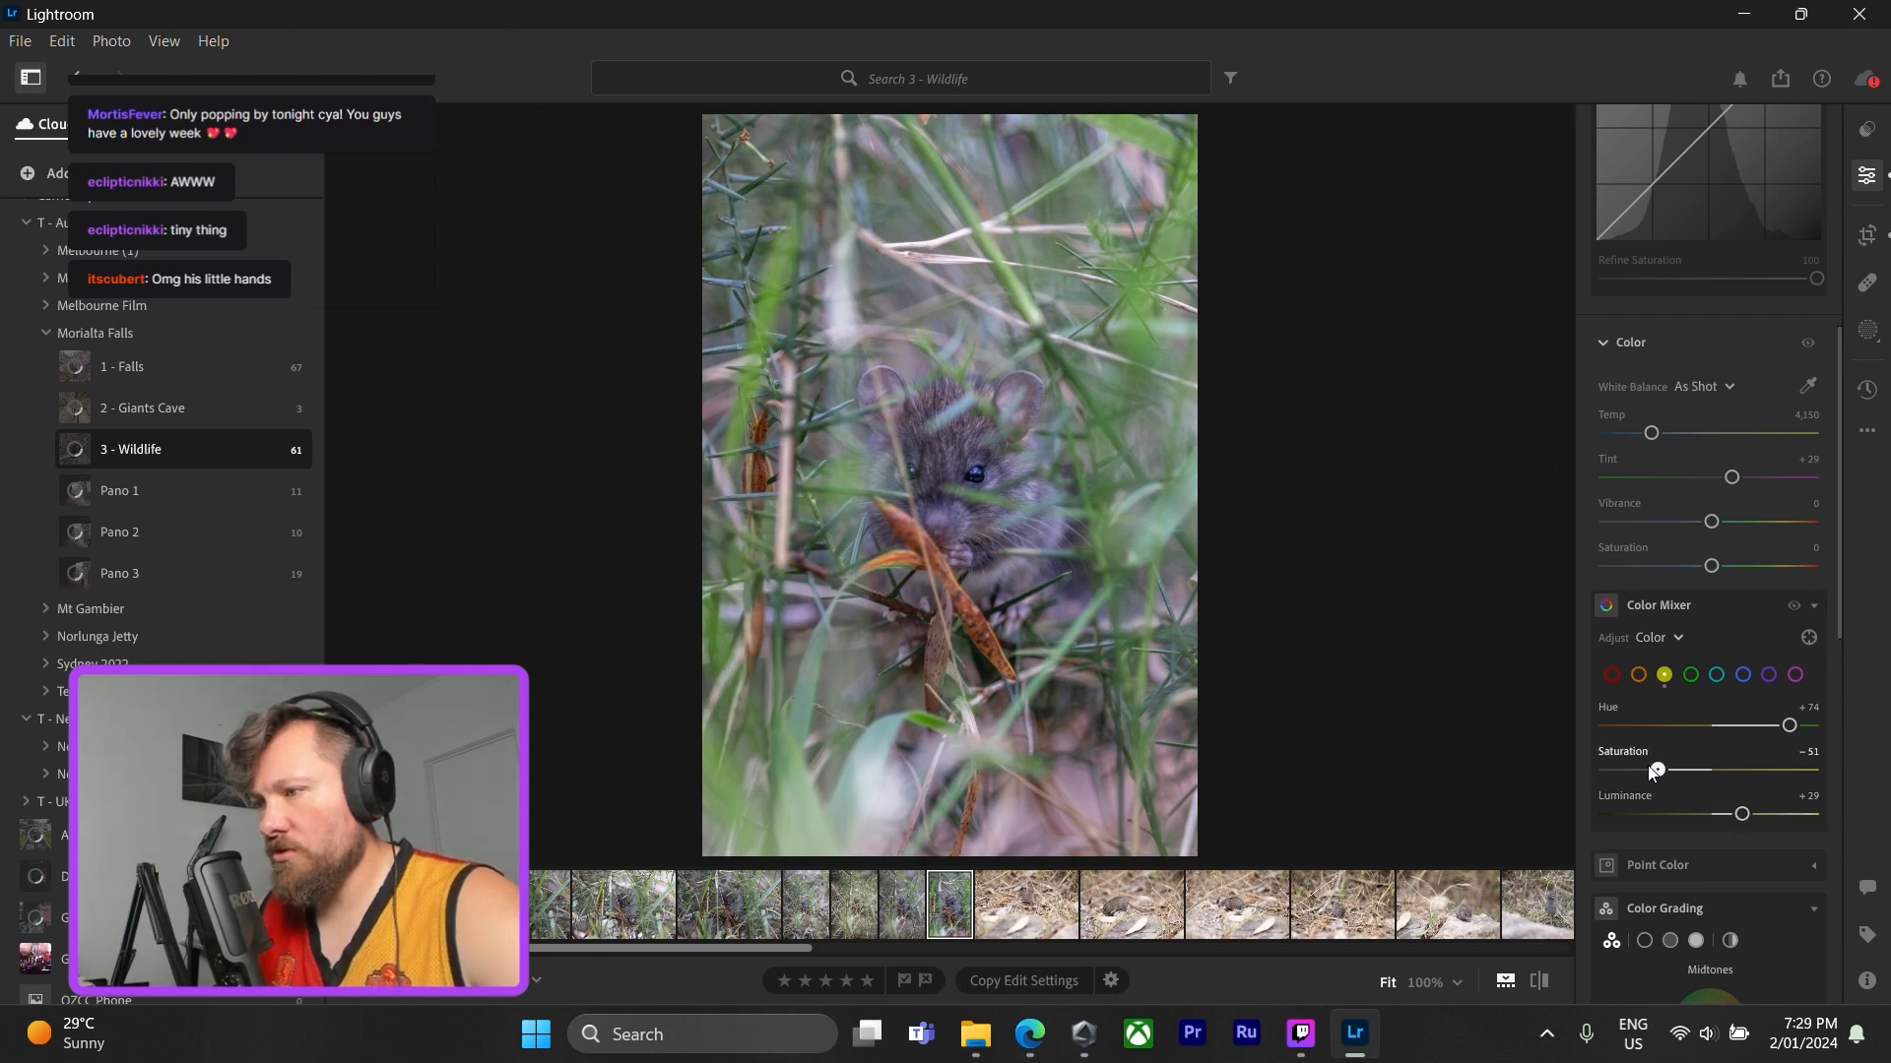
- Set orange in the Color Mixer to Saturation +21 and Luminance -40, keeping its Hue at 0
left_click(1639, 675)
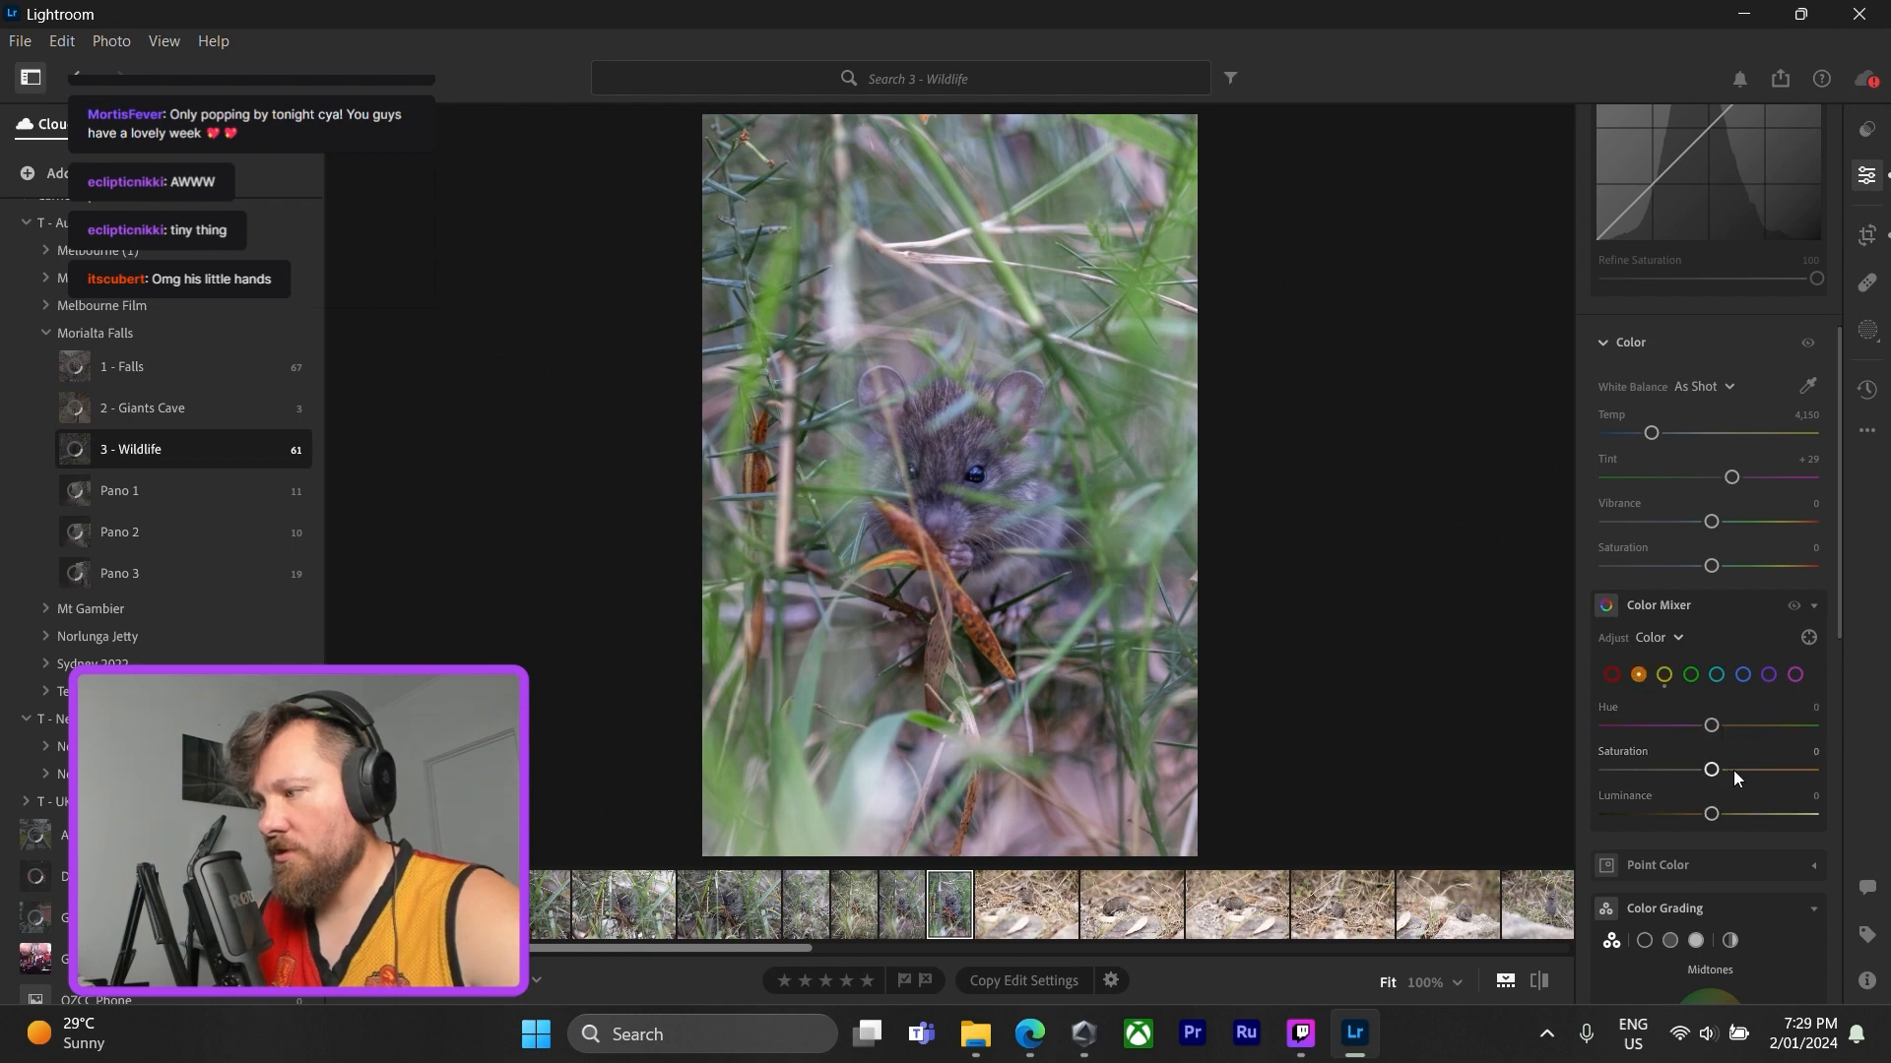
left_click_drag(1711, 770, 1674, 816)
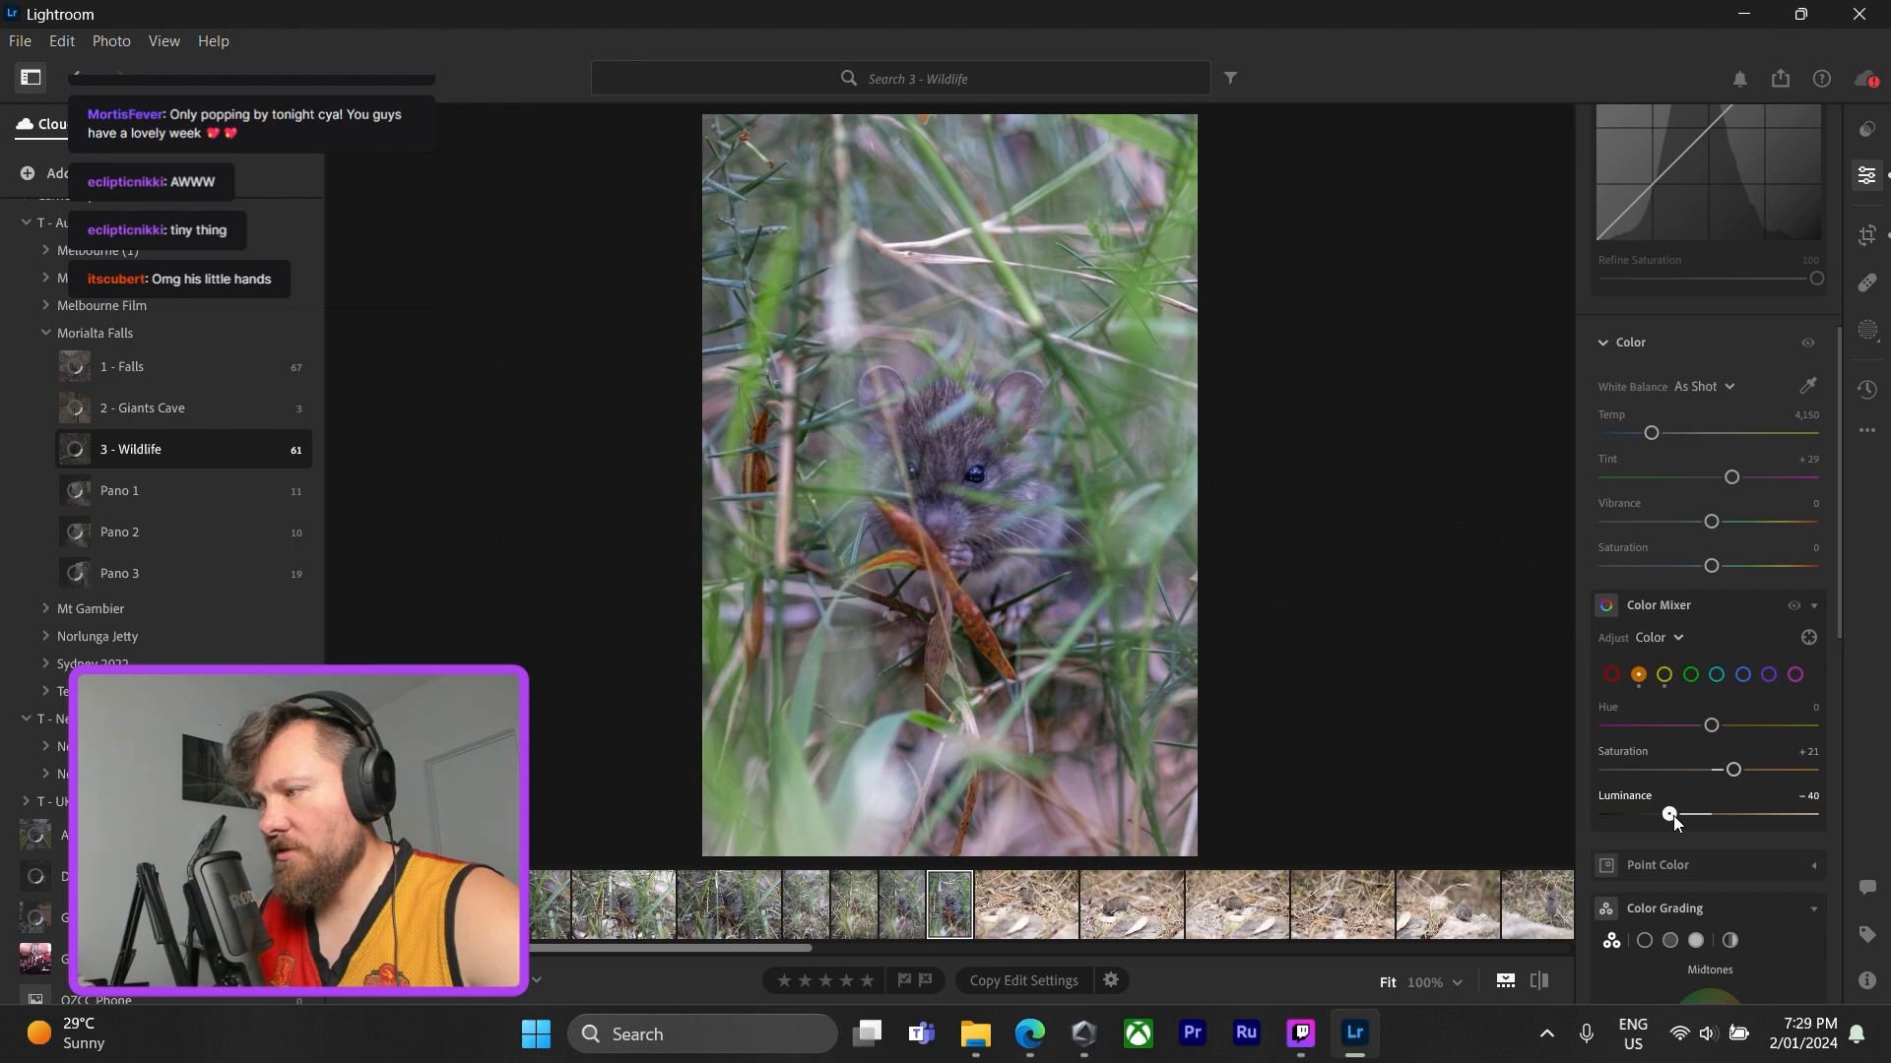
mouse_move(1711, 726)
left_mouse_down()
mouse_move(1741, 728)
mouse_move(1696, 729)
left_mouse_up()
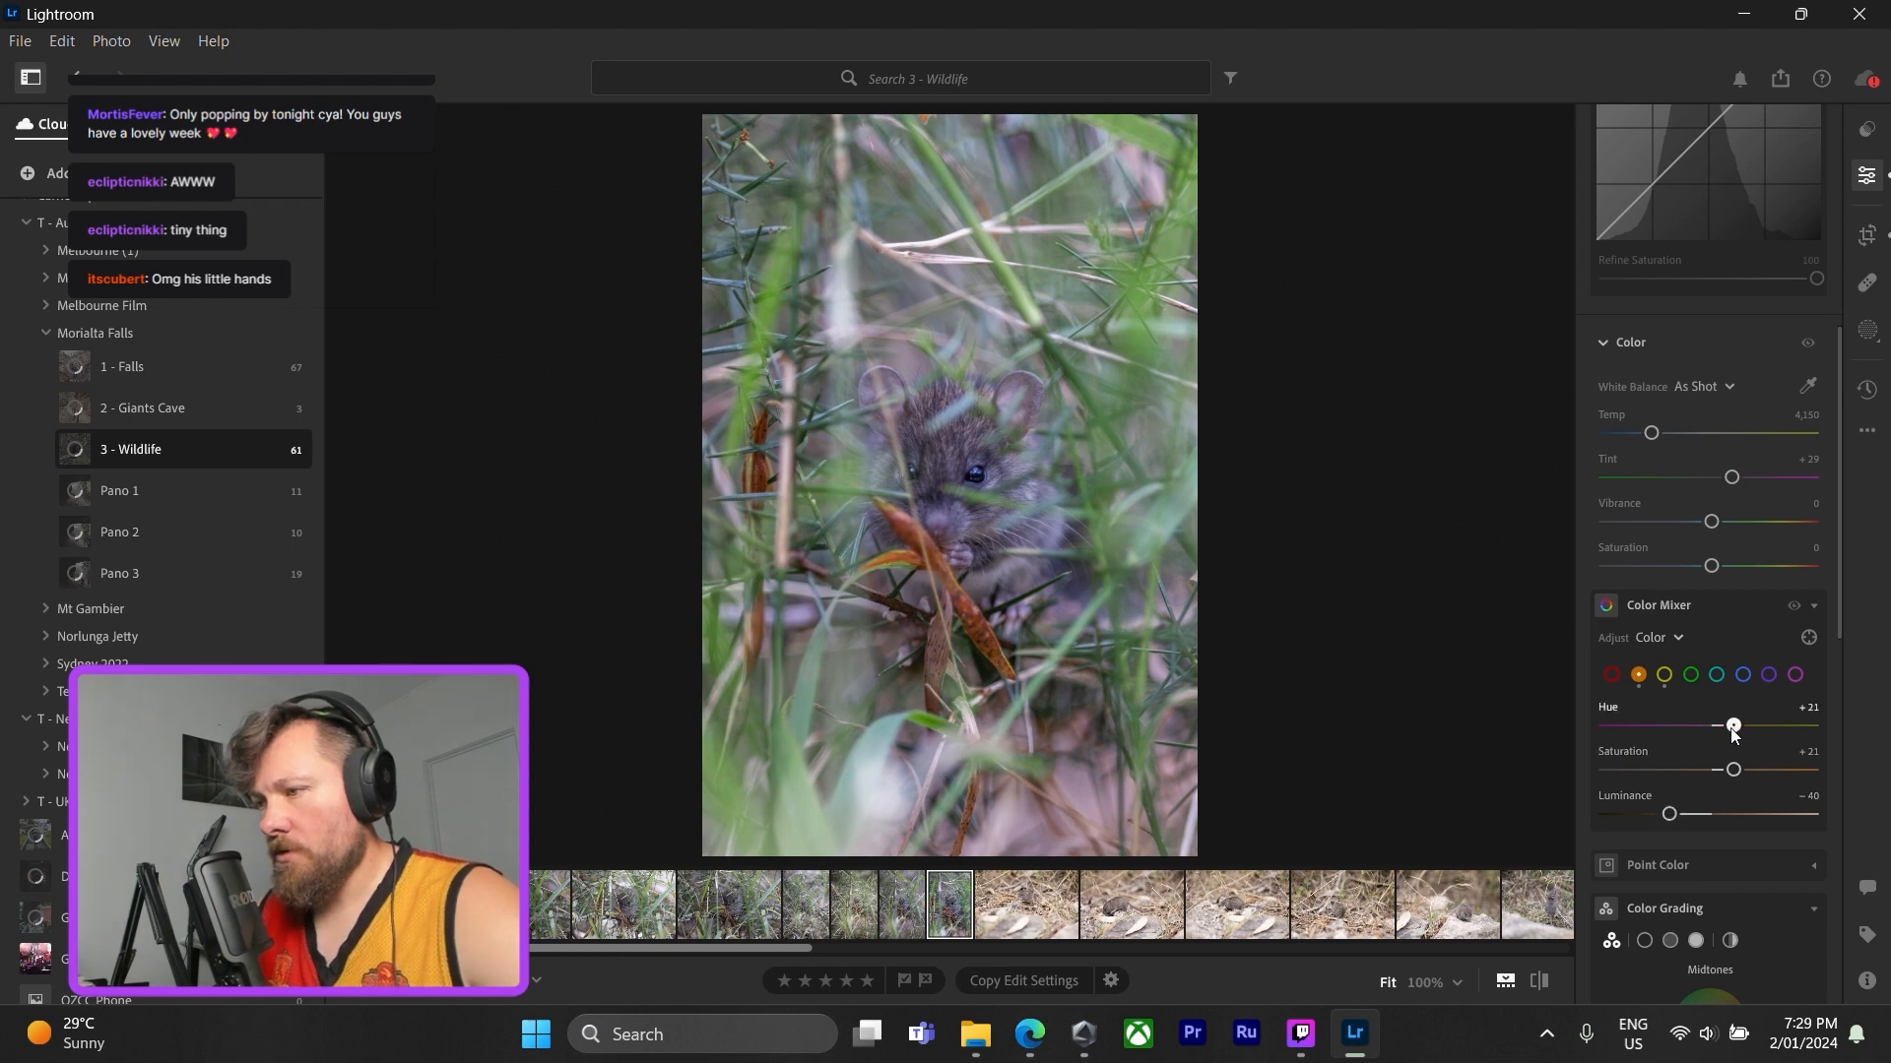
double_click(1726, 728)
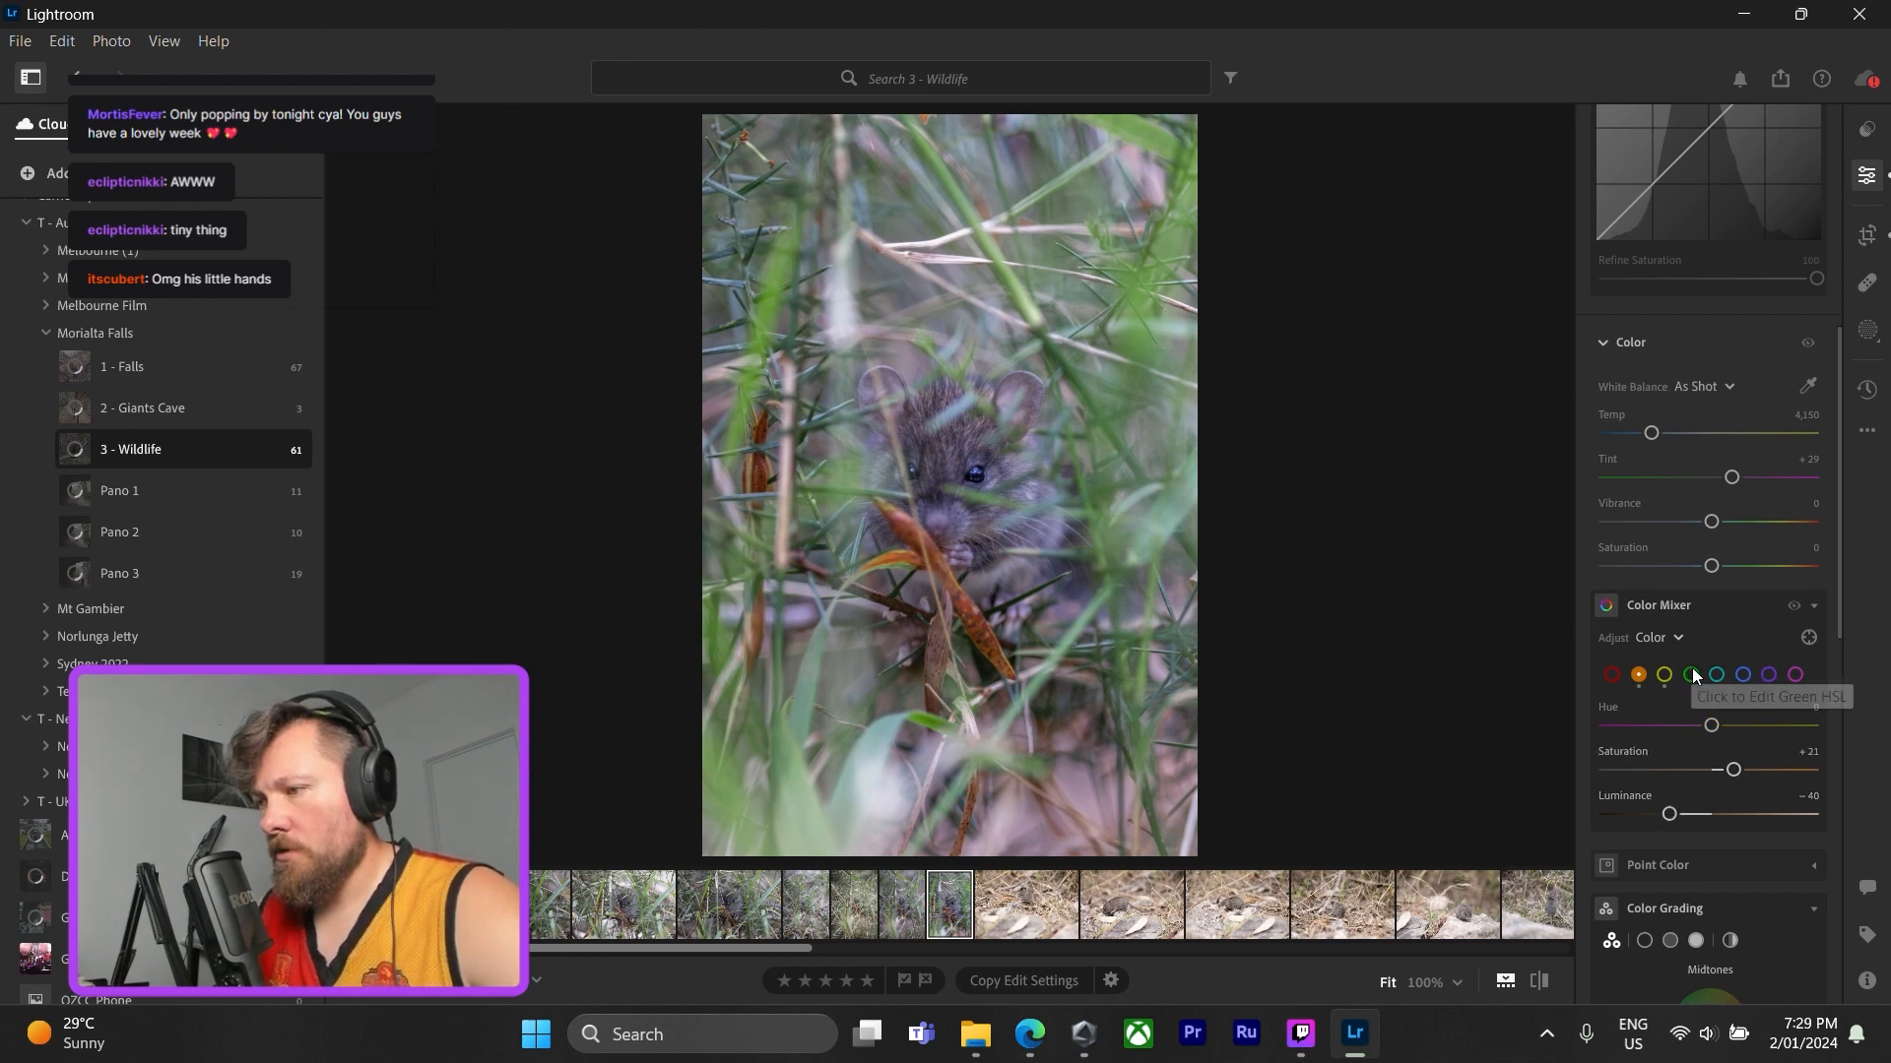
- Reduce the blue Saturation in the Color Mixer to -64, checking the mouse's fur up close along the way
left_click(1691, 674)
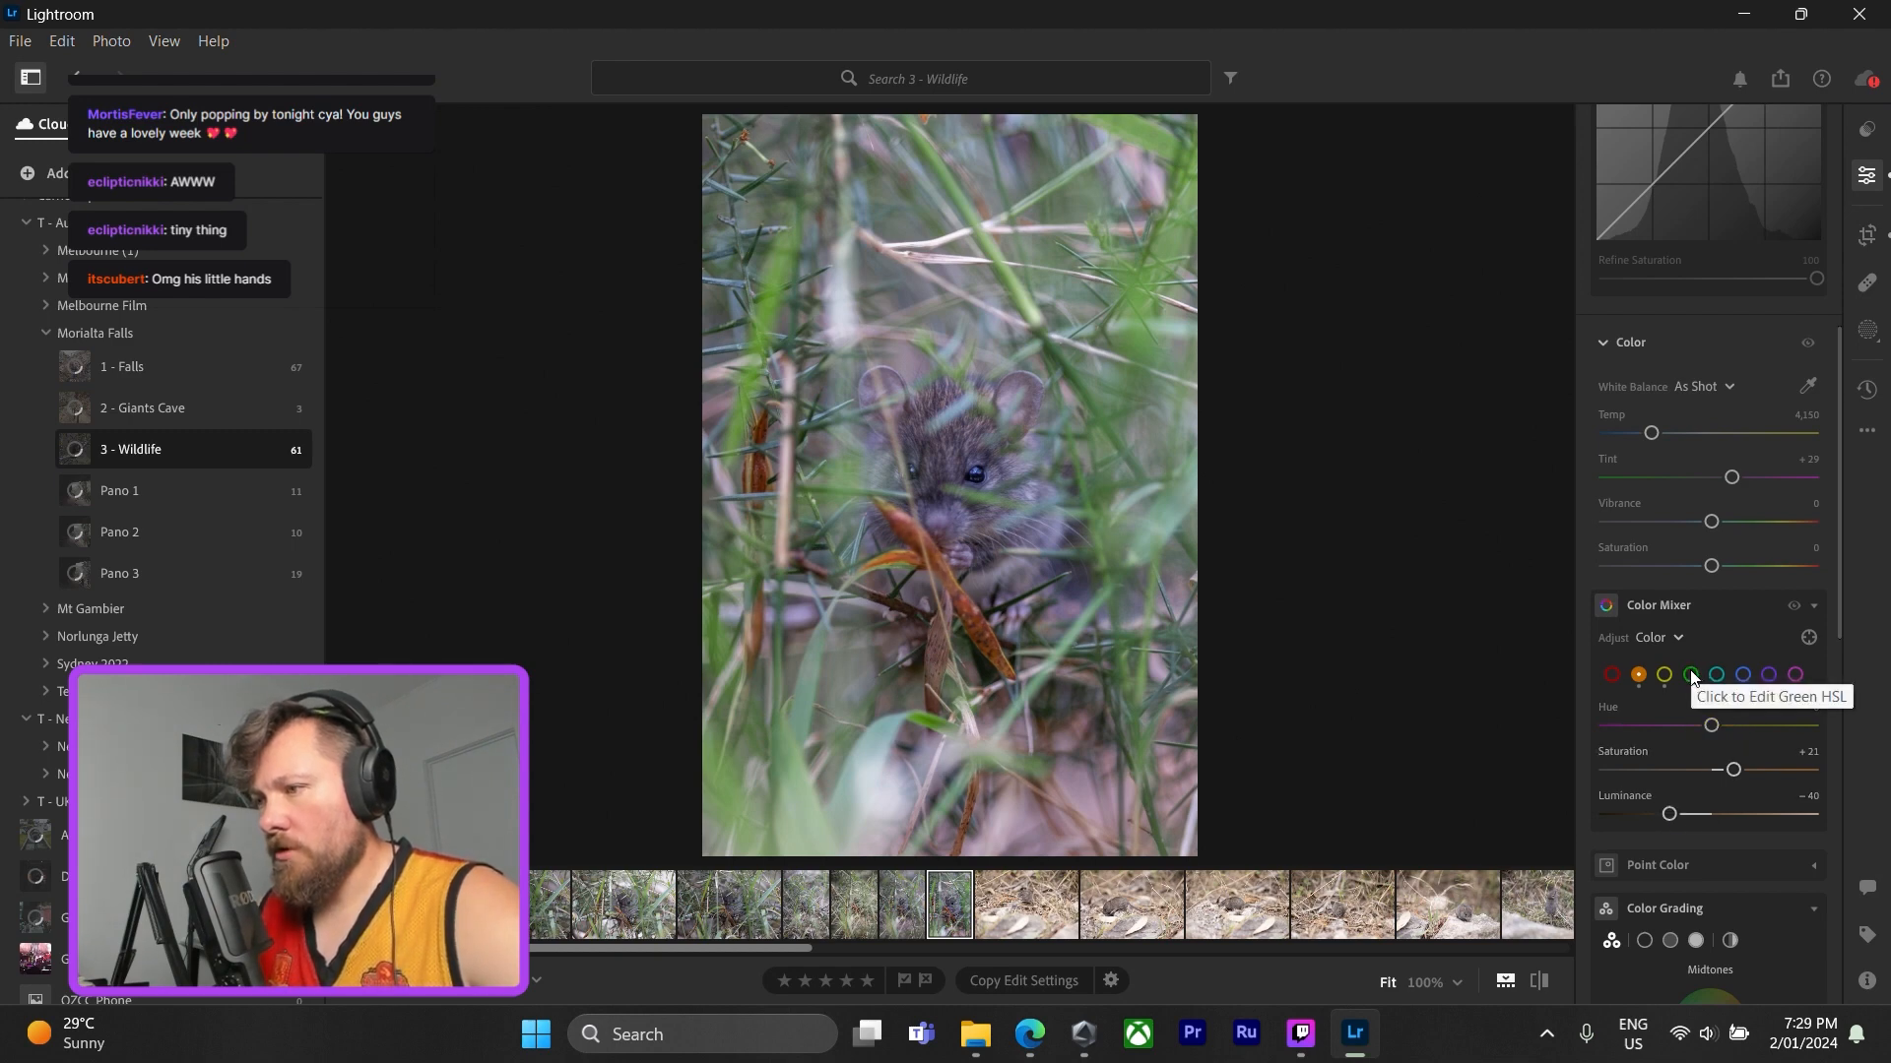
left_click(1743, 673)
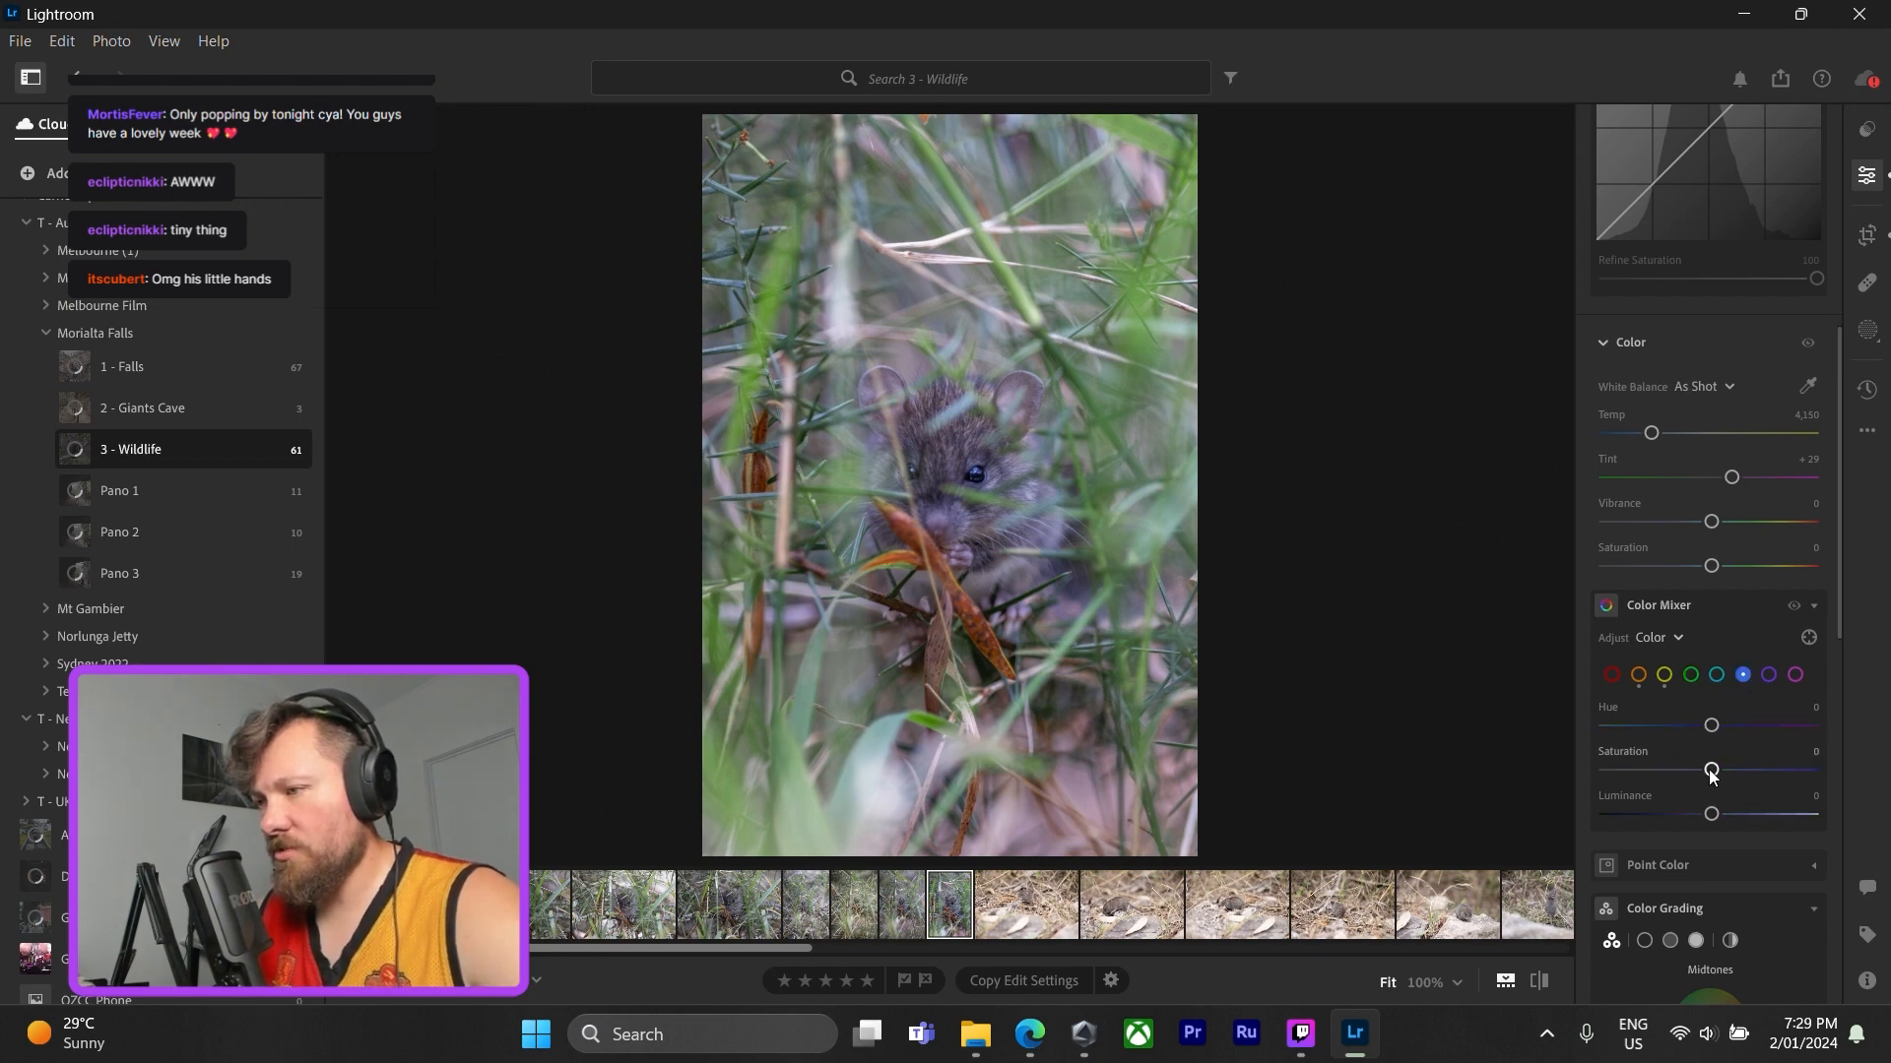
mouse_move(1710, 770)
left_mouse_down()
mouse_move(1653, 773)
mouse_move(1689, 771)
left_mouse_up()
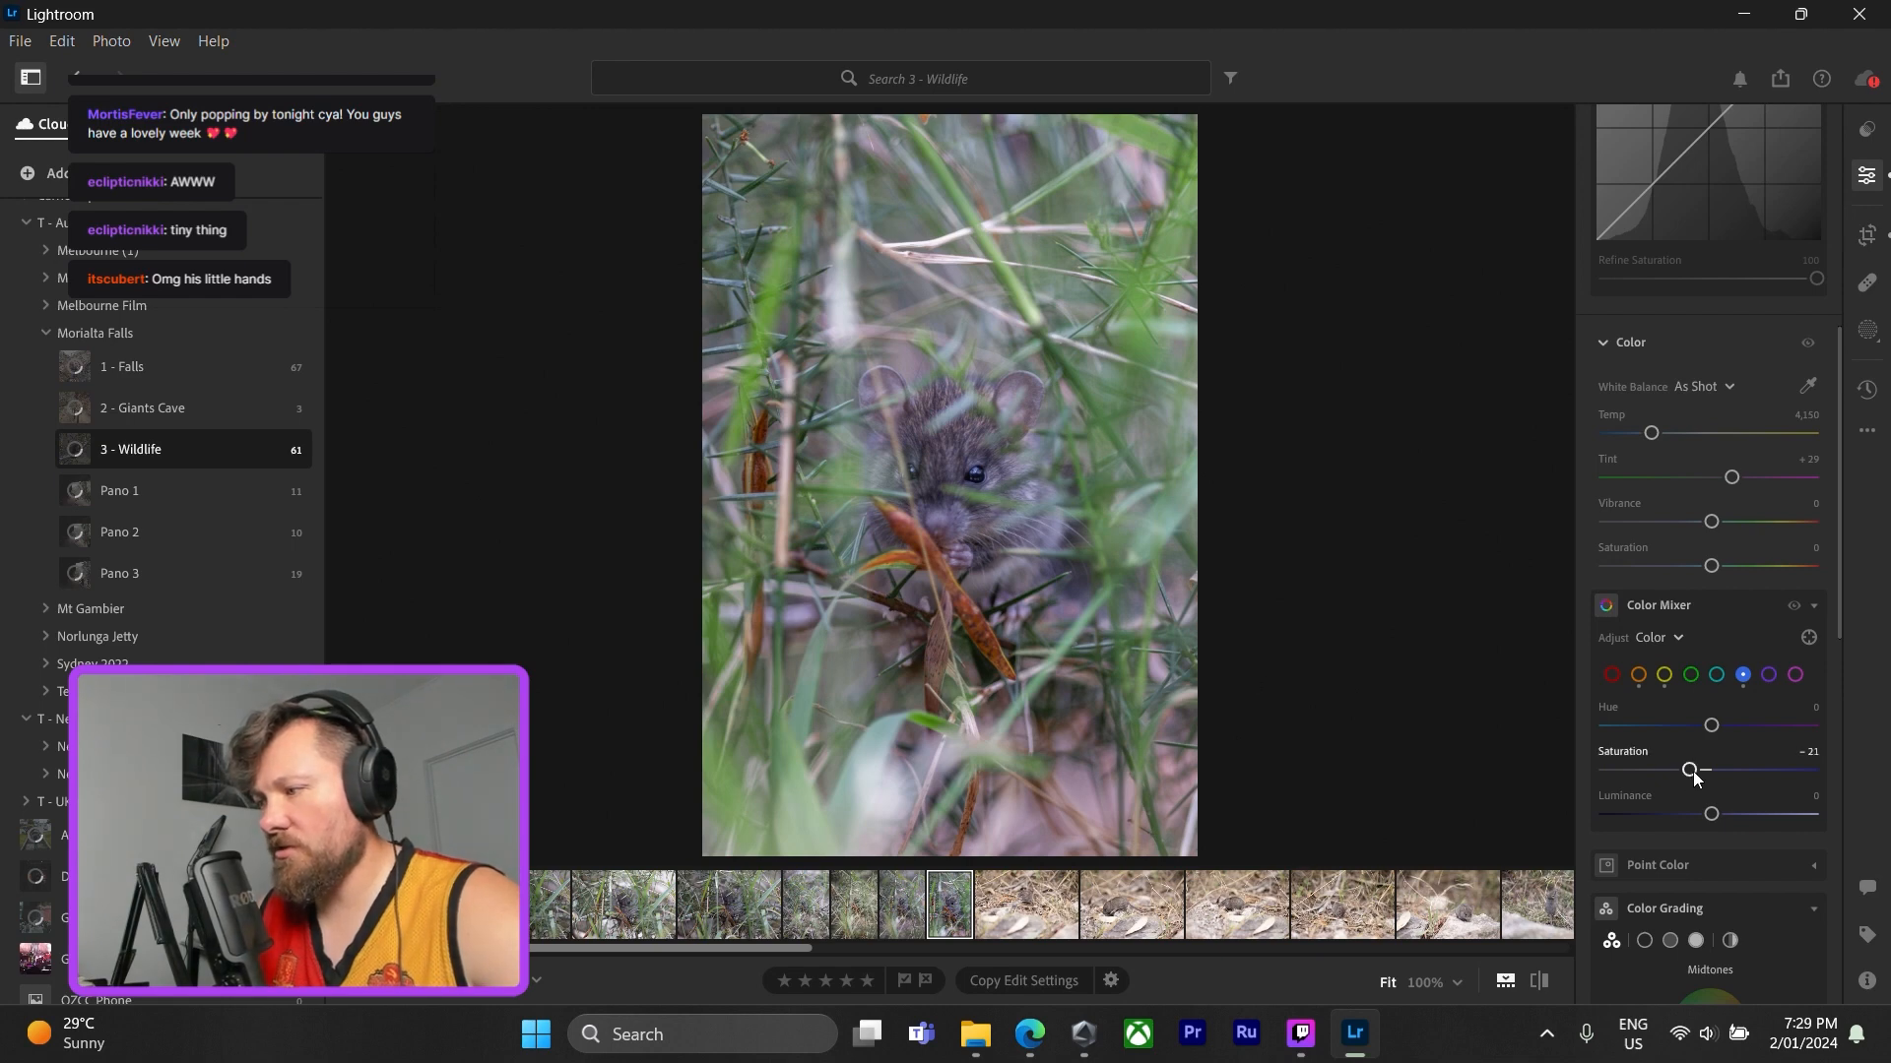
left_click_drag(1688, 770, 1619, 772)
left_click(1014, 515)
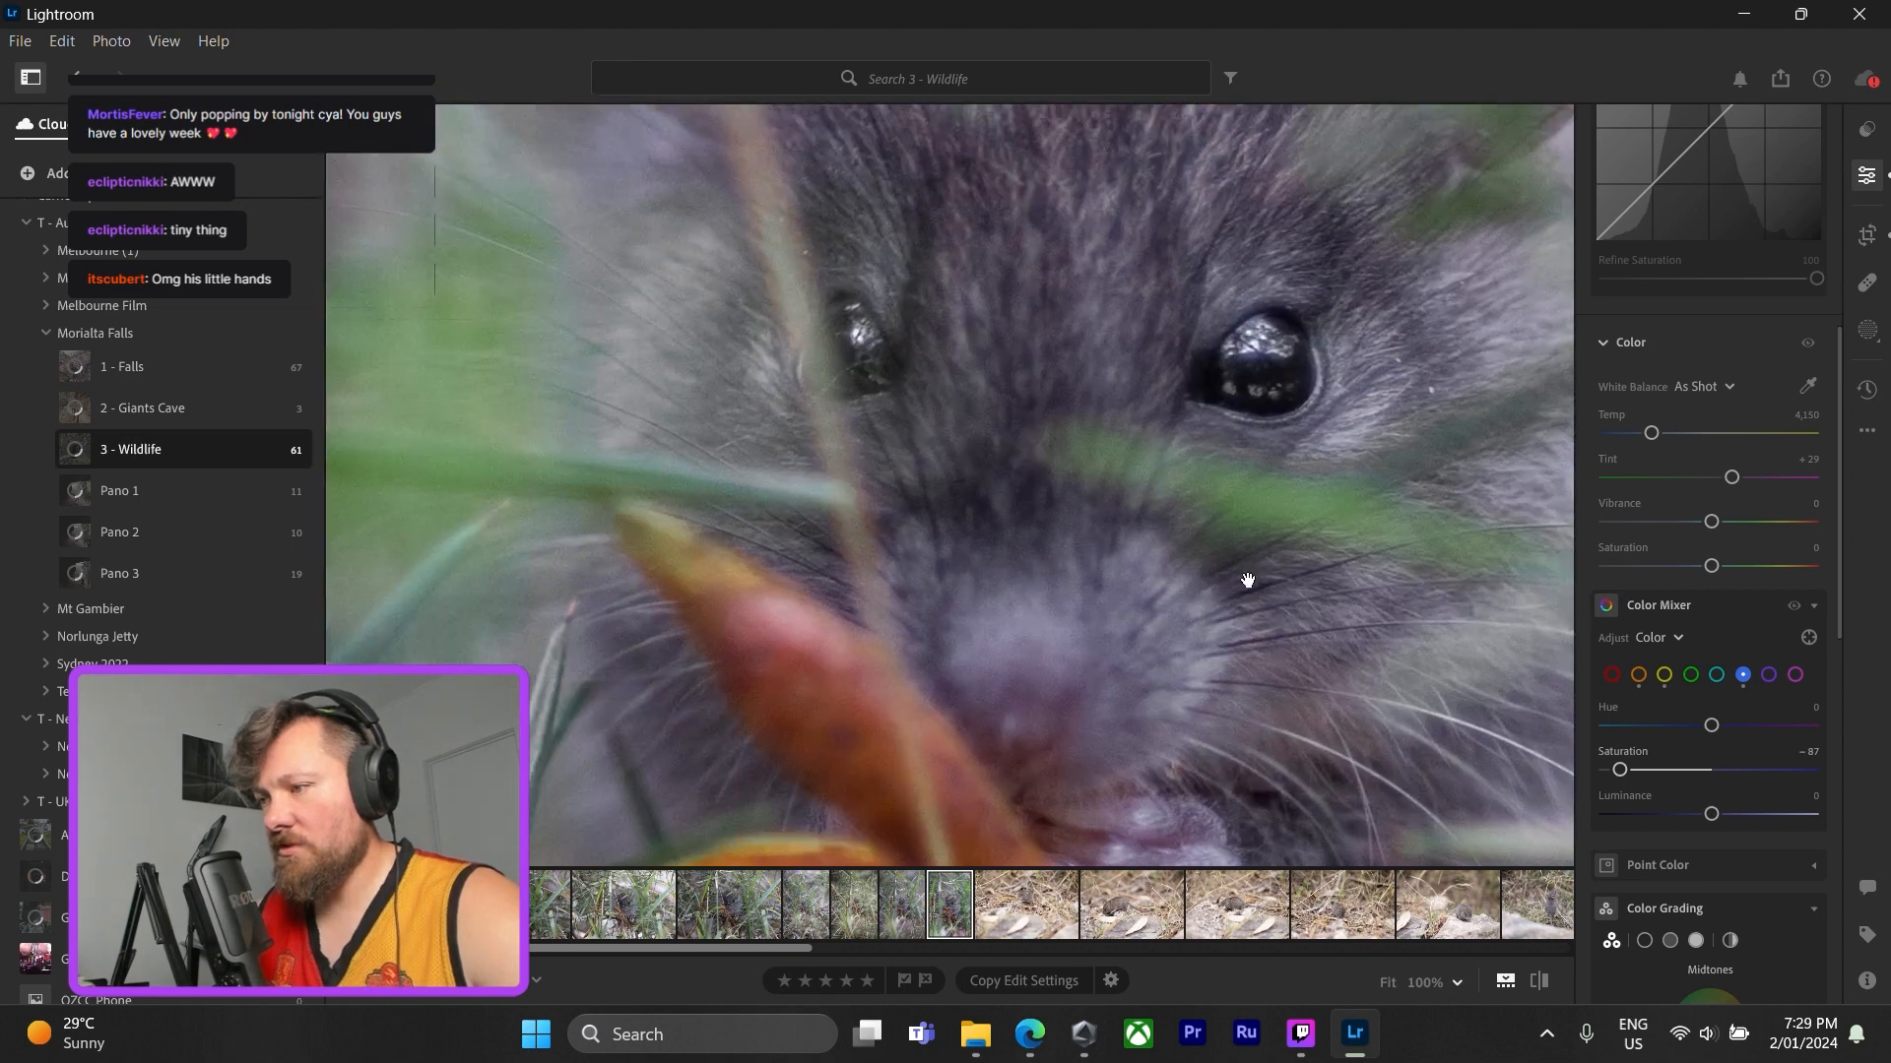
left_click(1248, 581)
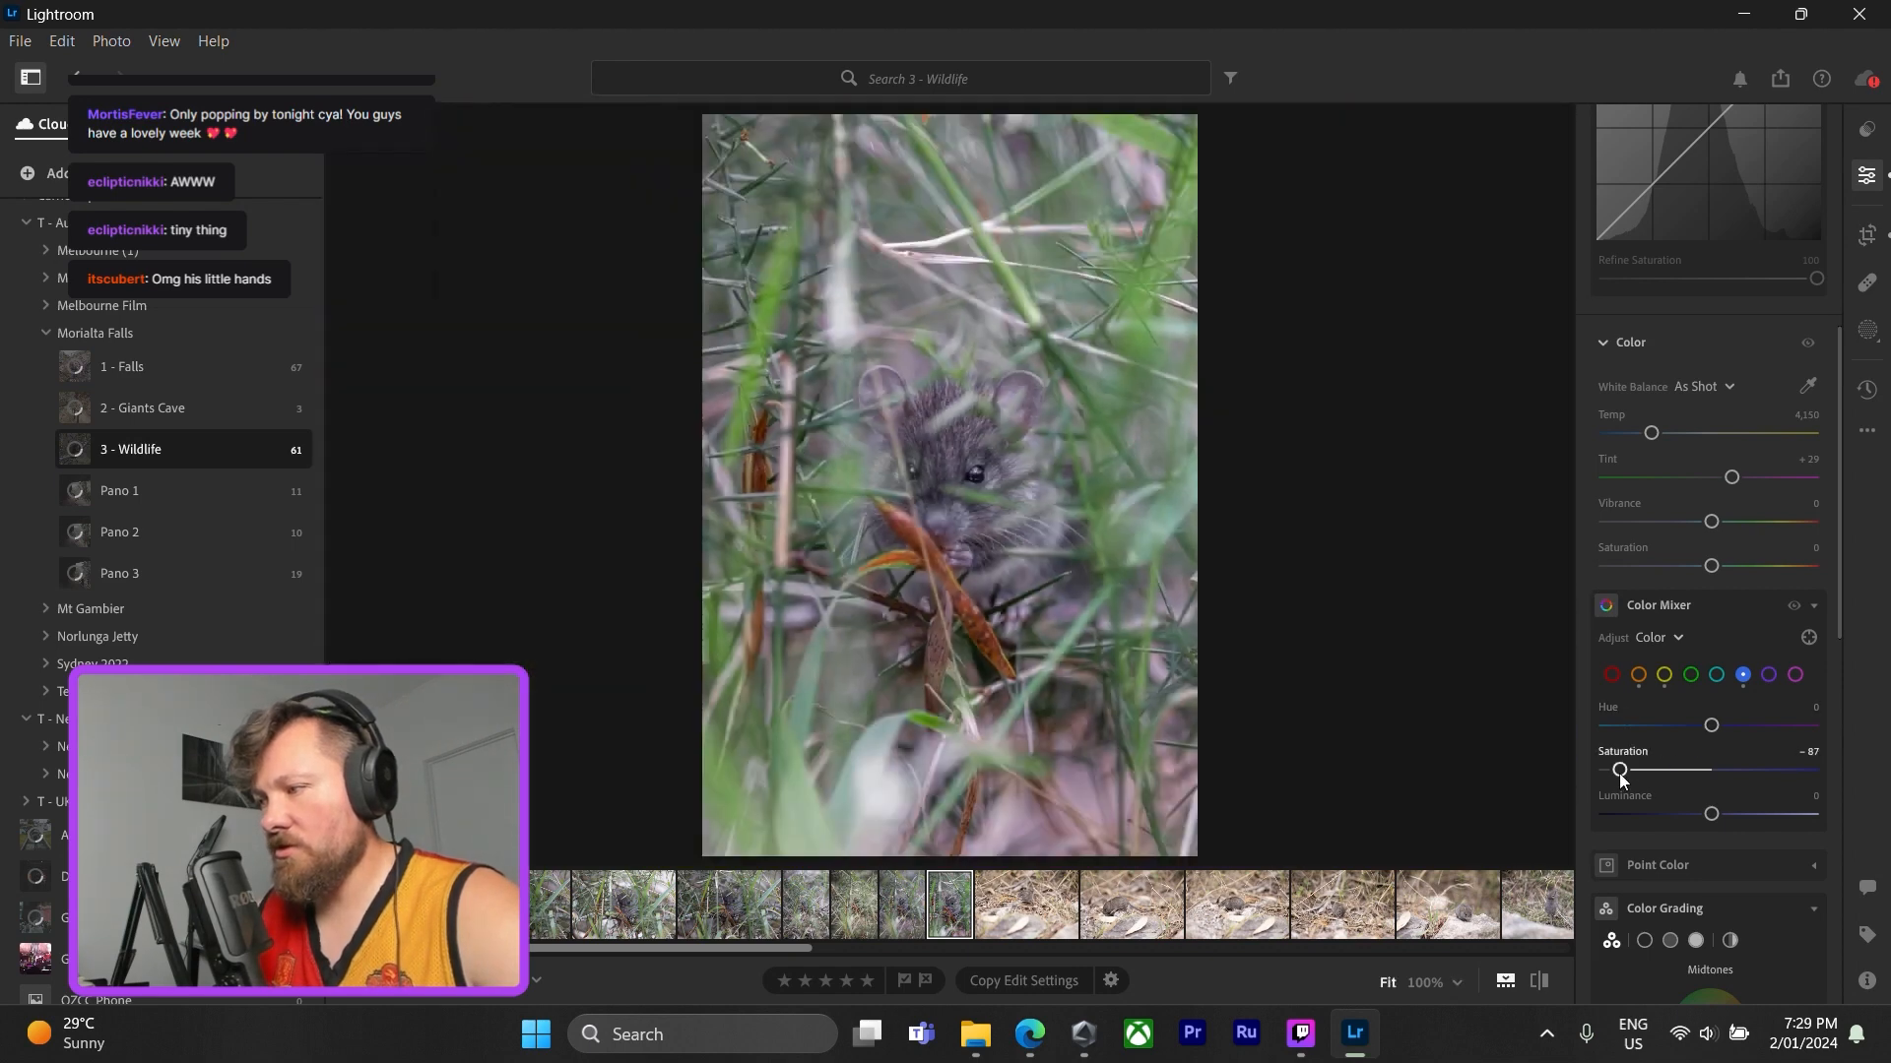
left_click_drag(1637, 771, 1645, 771)
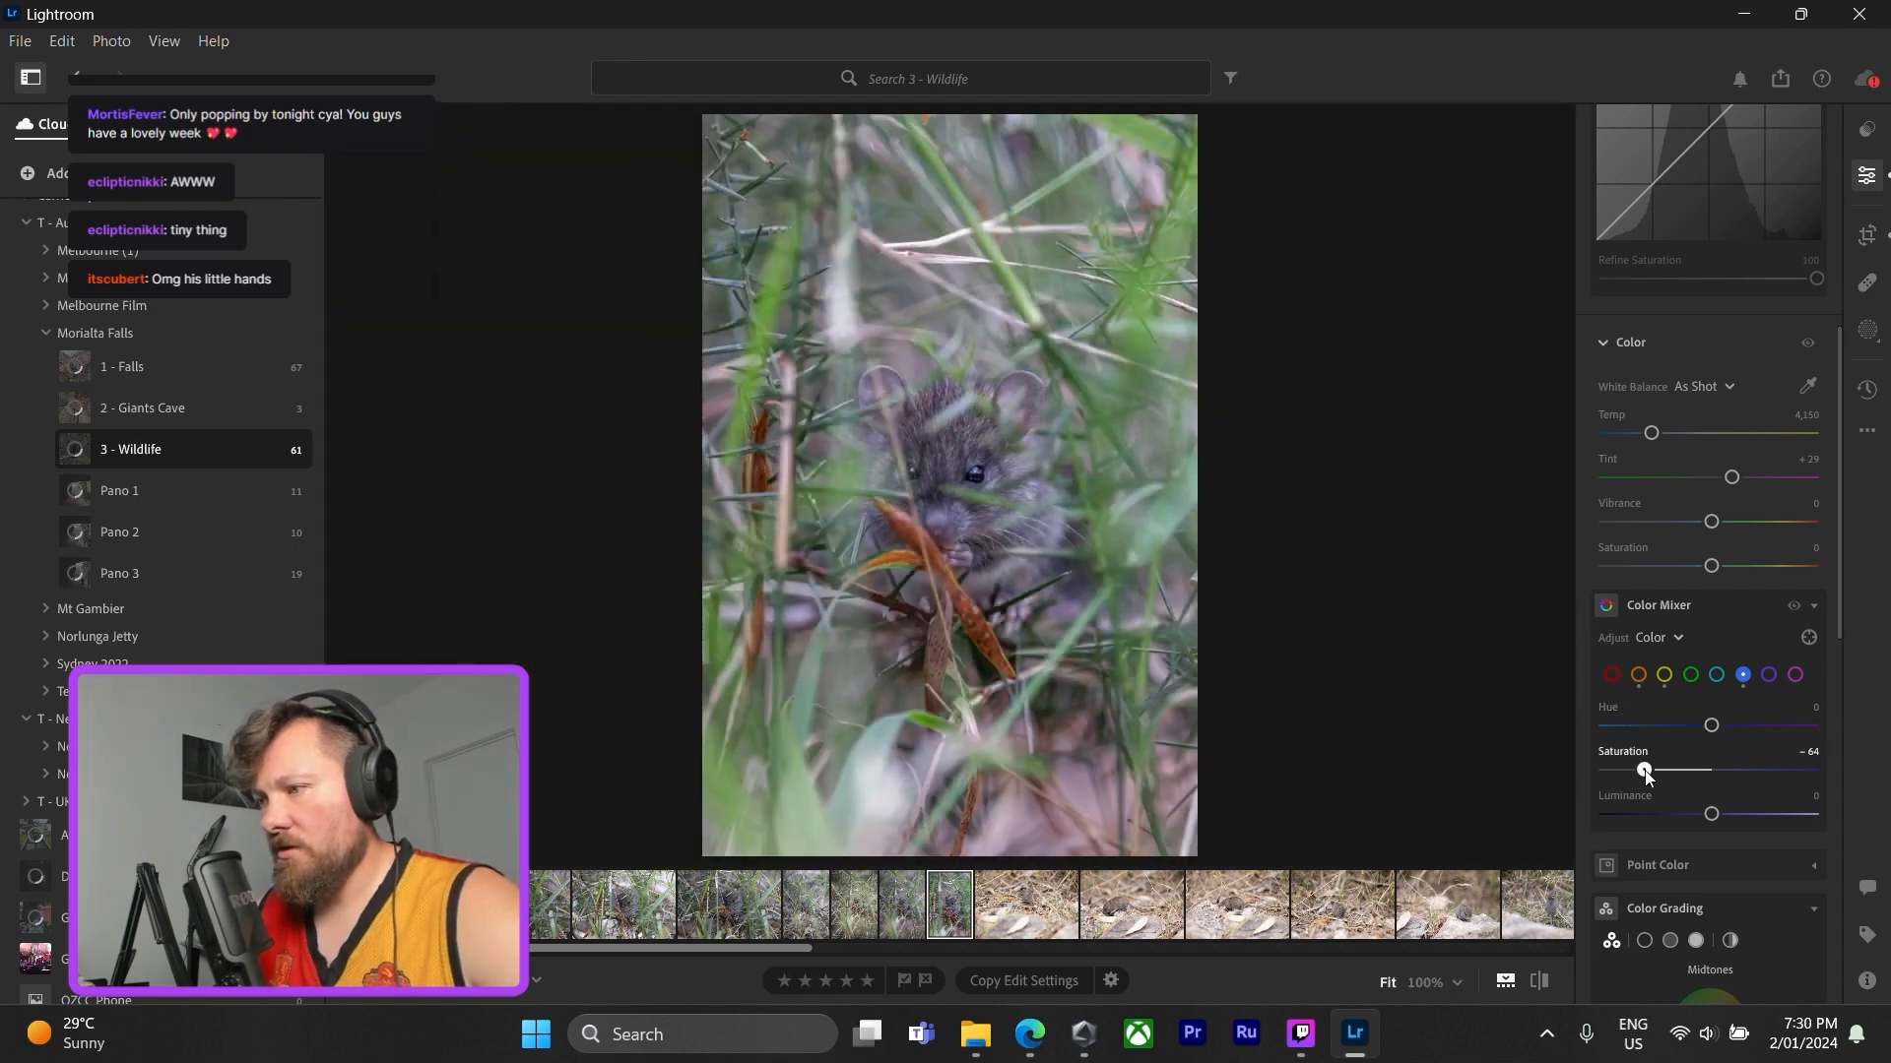
- Set aqua in the Color Mixer to Hue -47, Saturation -38 and Luminance -14
left_click(1717, 675)
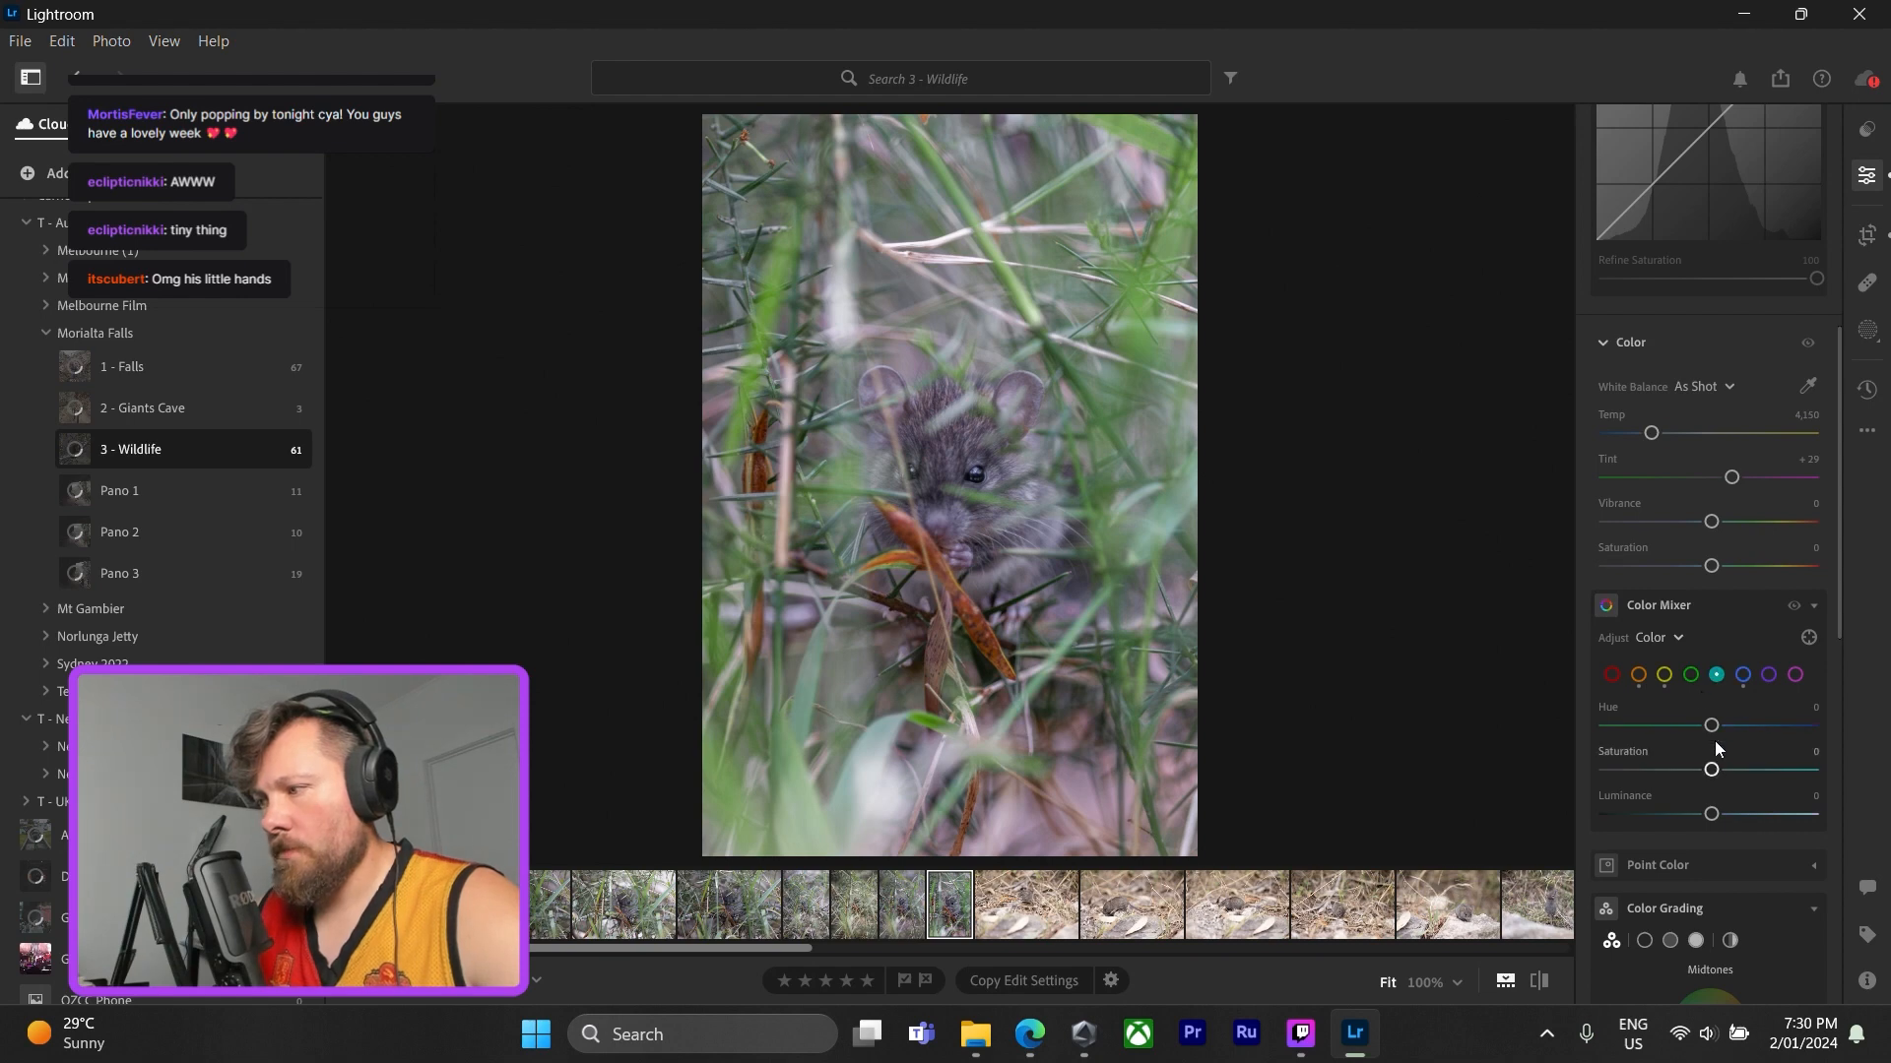
left_click_drag(1649, 729, 1759, 770)
left_click_drag(1623, 770, 1708, 817)
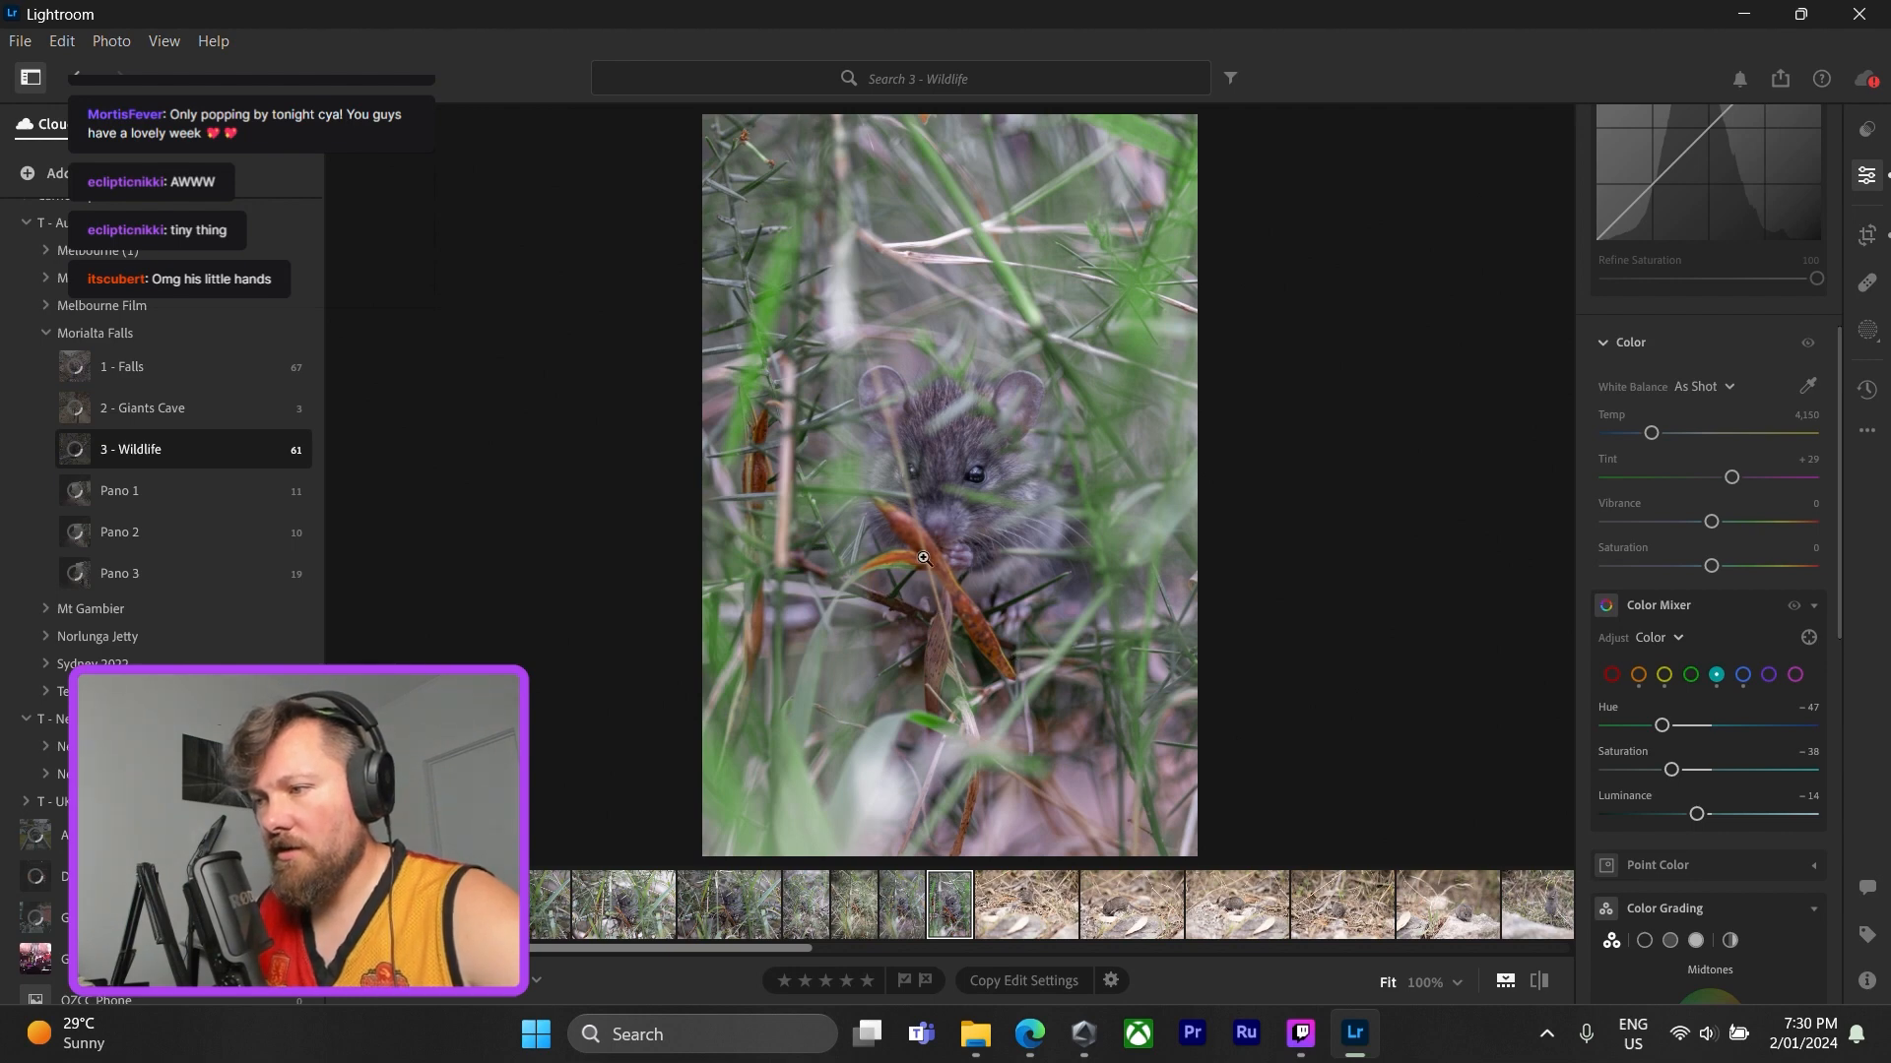
- Set red in the Color Mixer to Saturation -33 and Luminance +54, keeping its Hue at 0
left_click(1615, 674)
left_click_drag(1710, 770, 1699, 725)
double_click(1700, 726)
left_click_drag(1713, 813, 1677, 769)
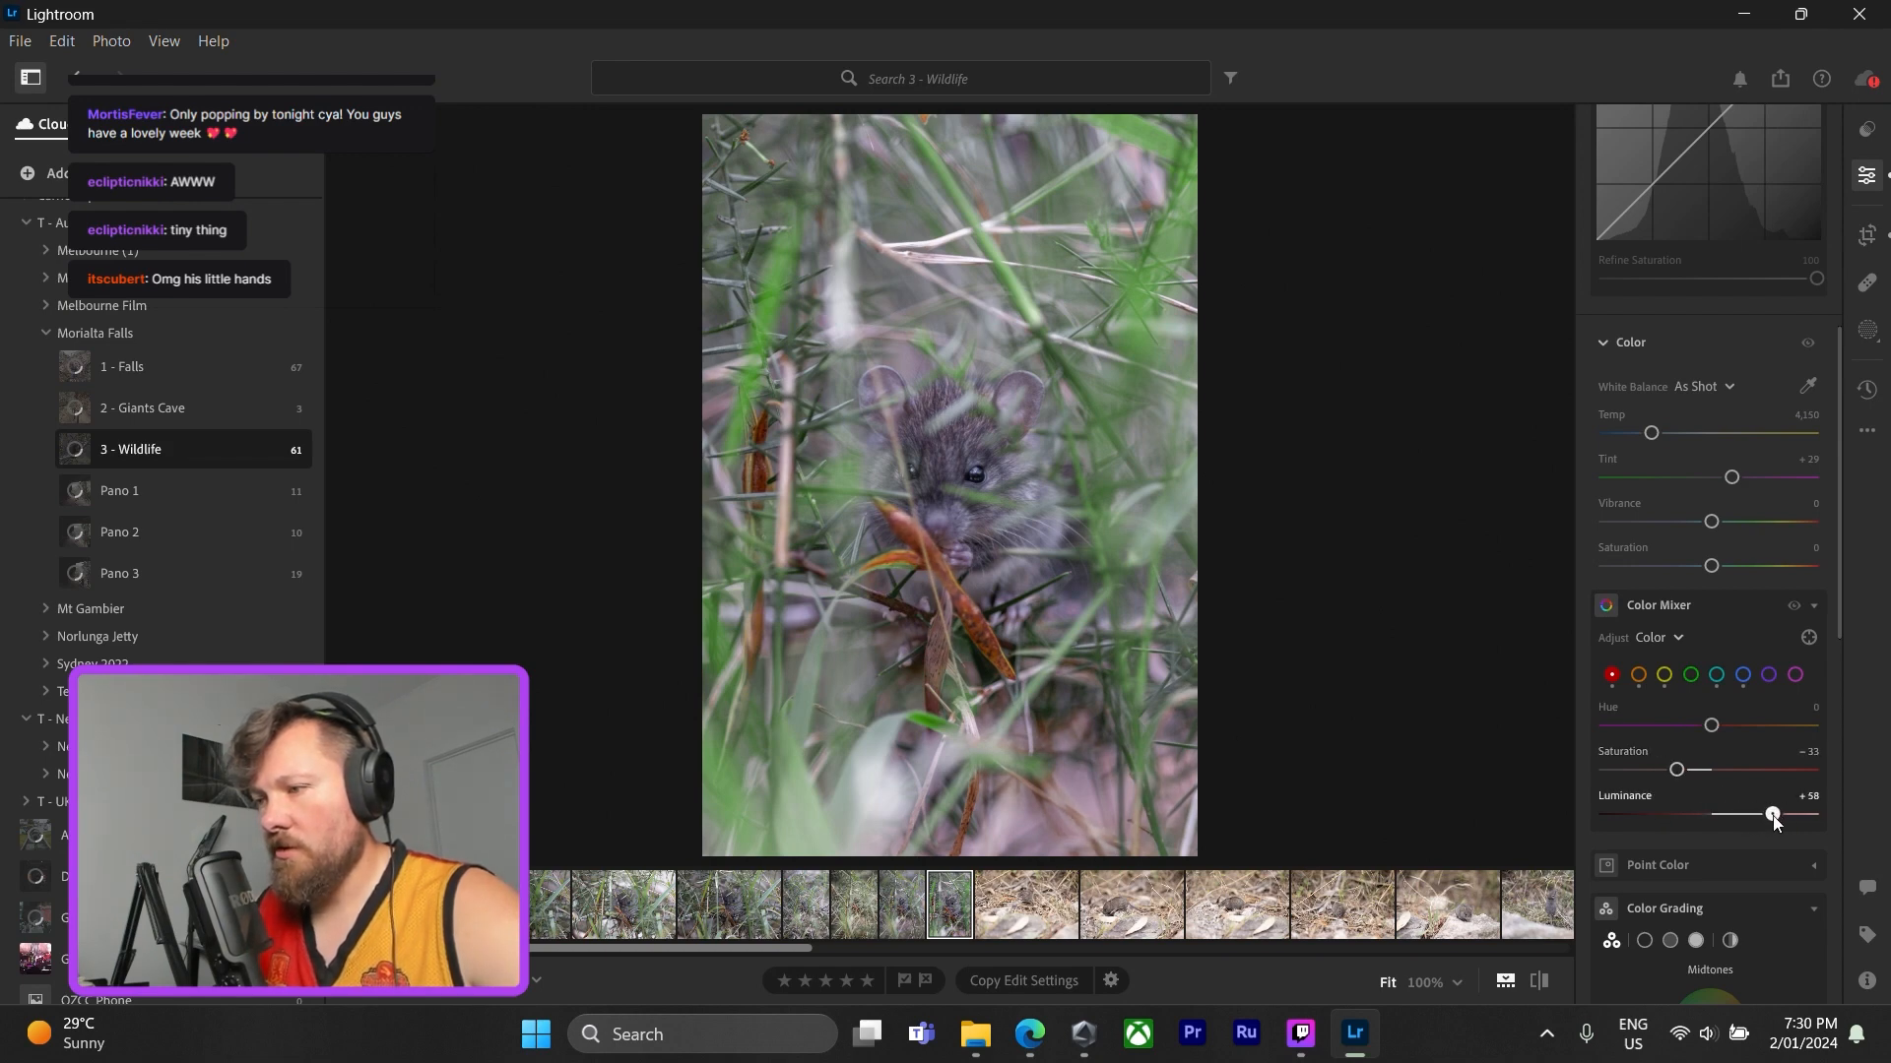
left_click_drag(1773, 816, 1768, 815)
- Set green in the Color Mixer to Saturation -19 and Luminance -29
scroll(1689, 690, "down", 2)
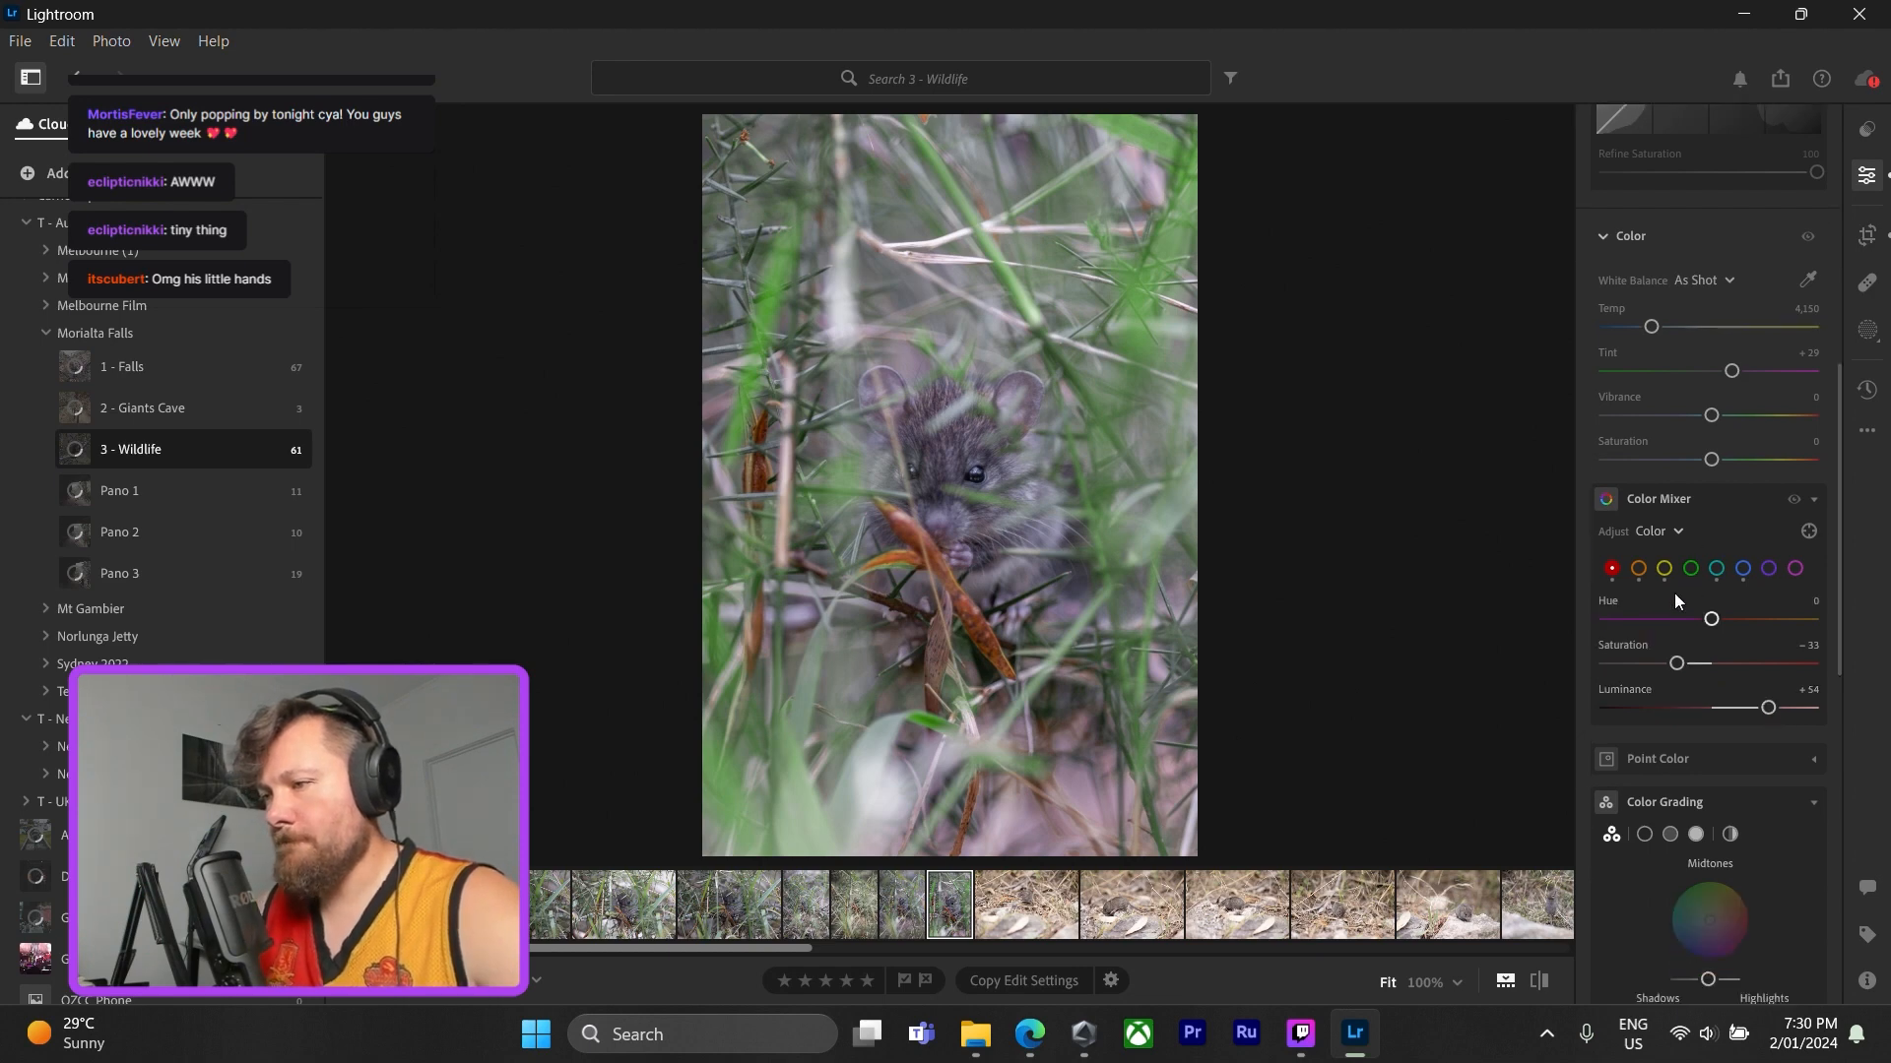
left_click(1690, 516)
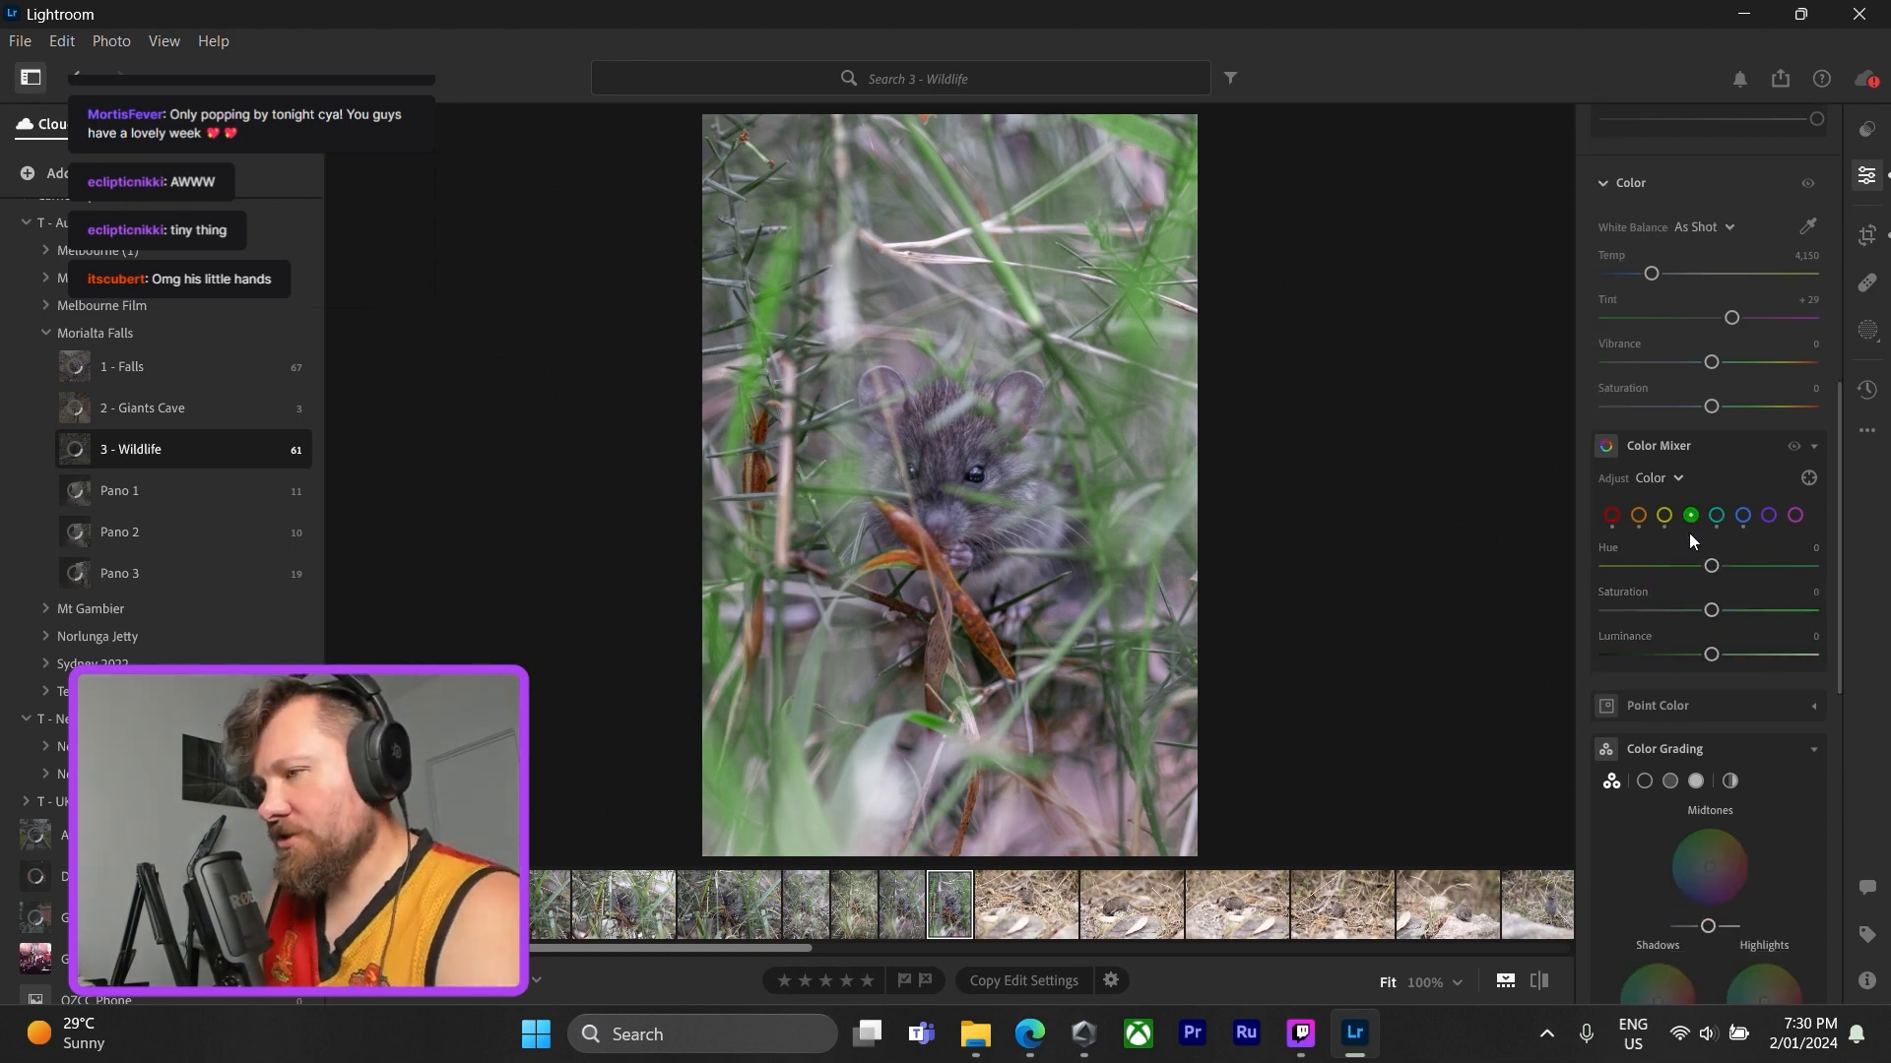
scroll(1688, 561, "up", 1)
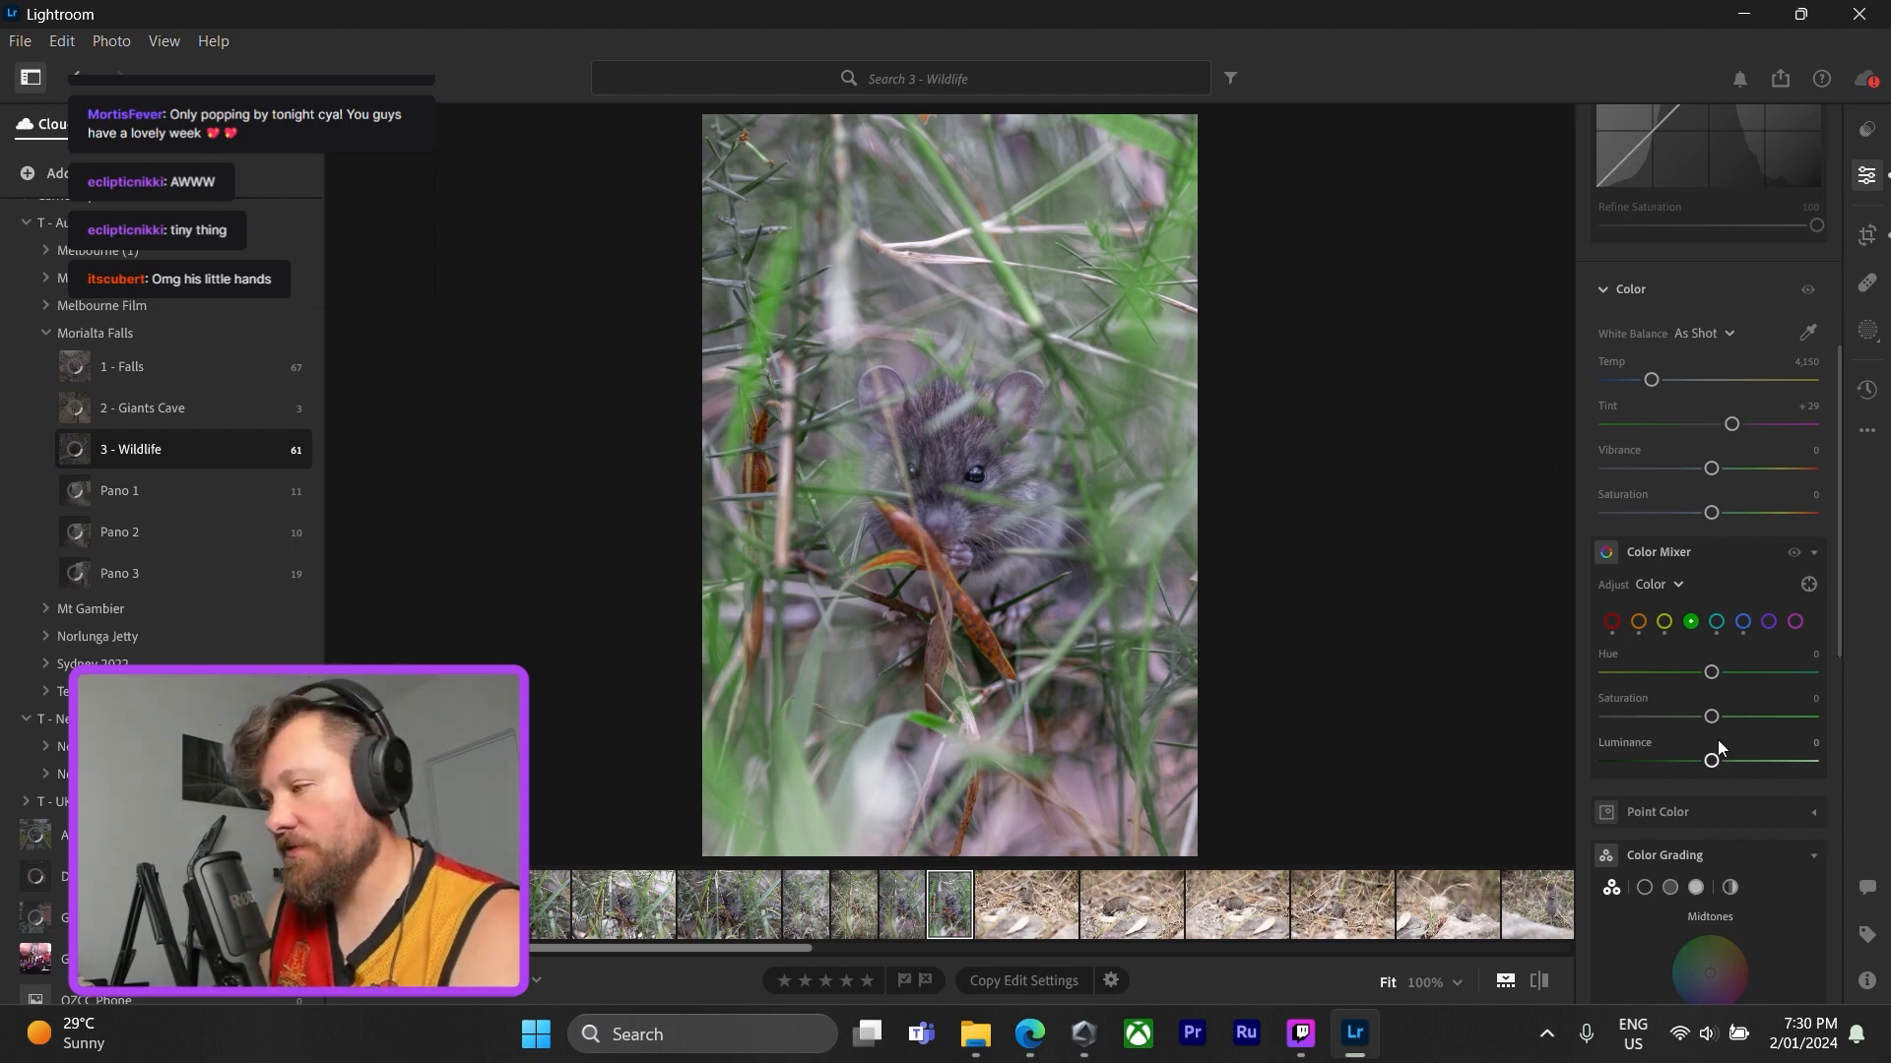
left_click_drag(1708, 764, 1684, 717)
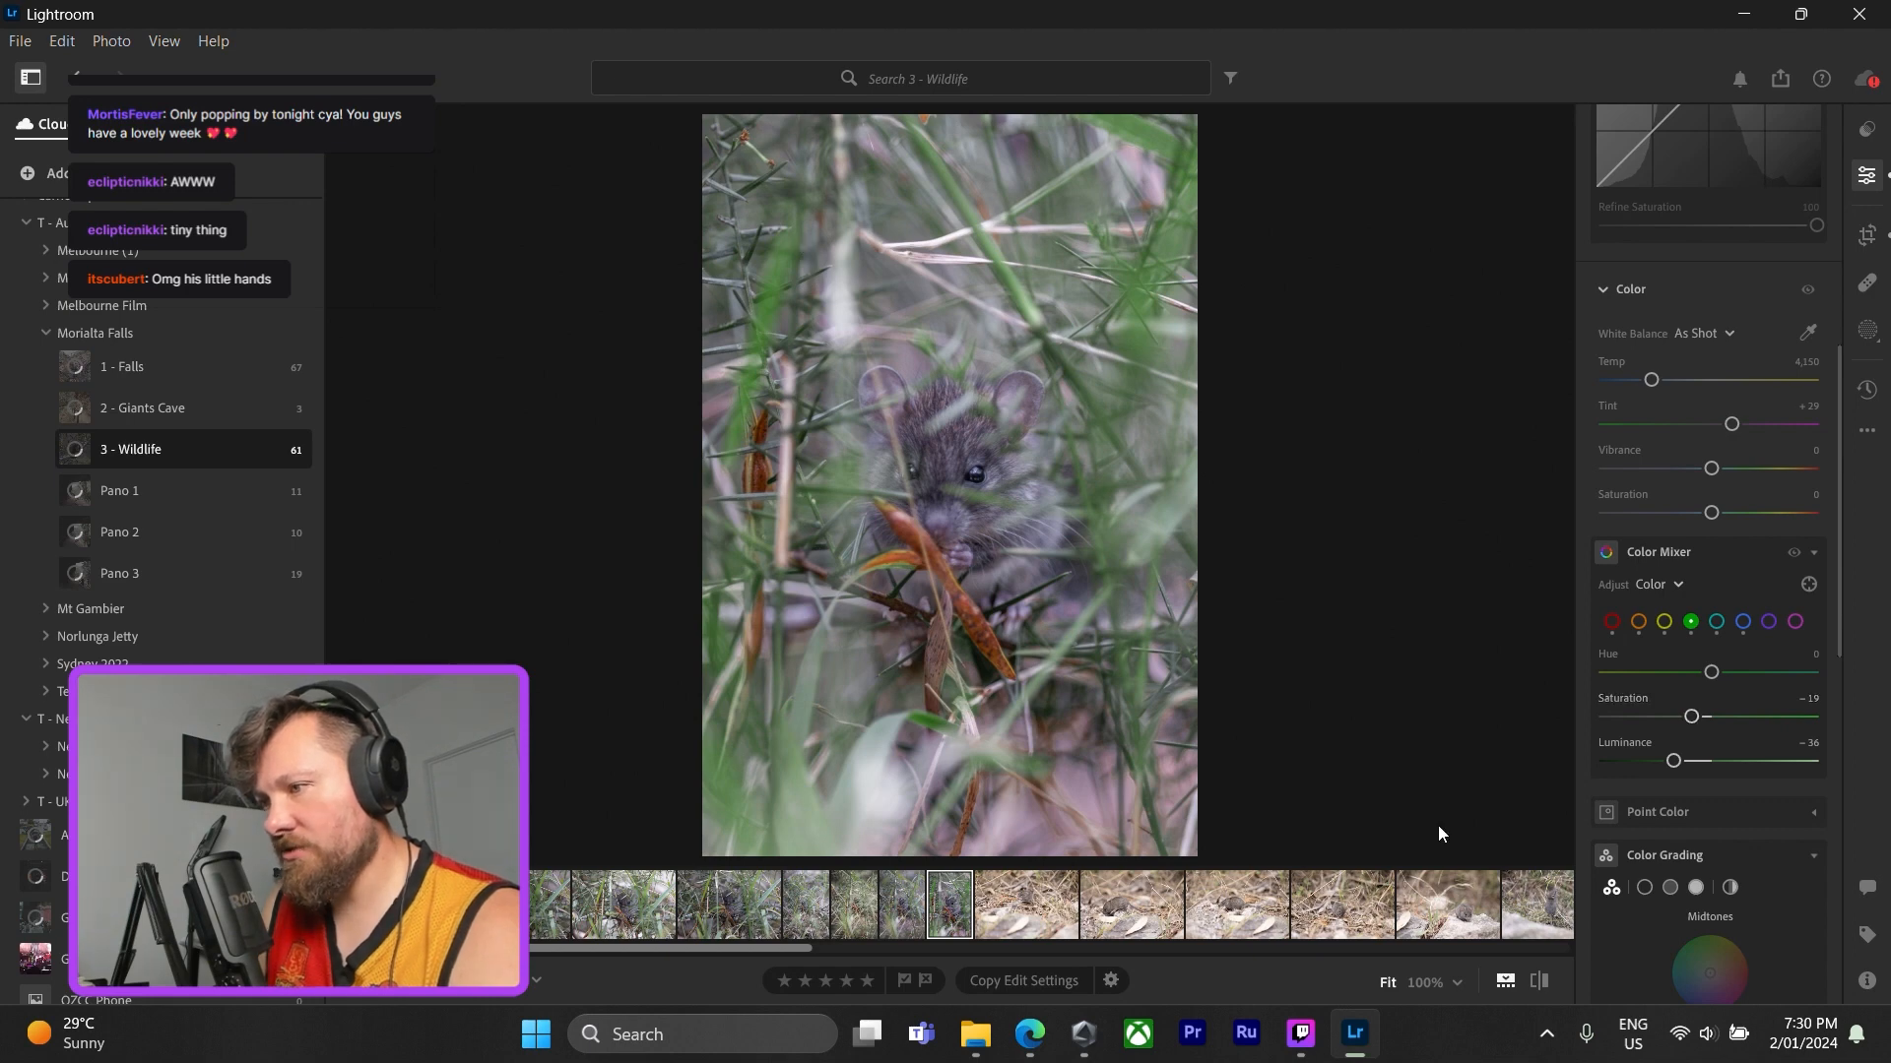
mouse_move(1672, 763)
left_mouse_down()
mouse_move(1587, 778)
mouse_move(1682, 778)
left_mouse_up()
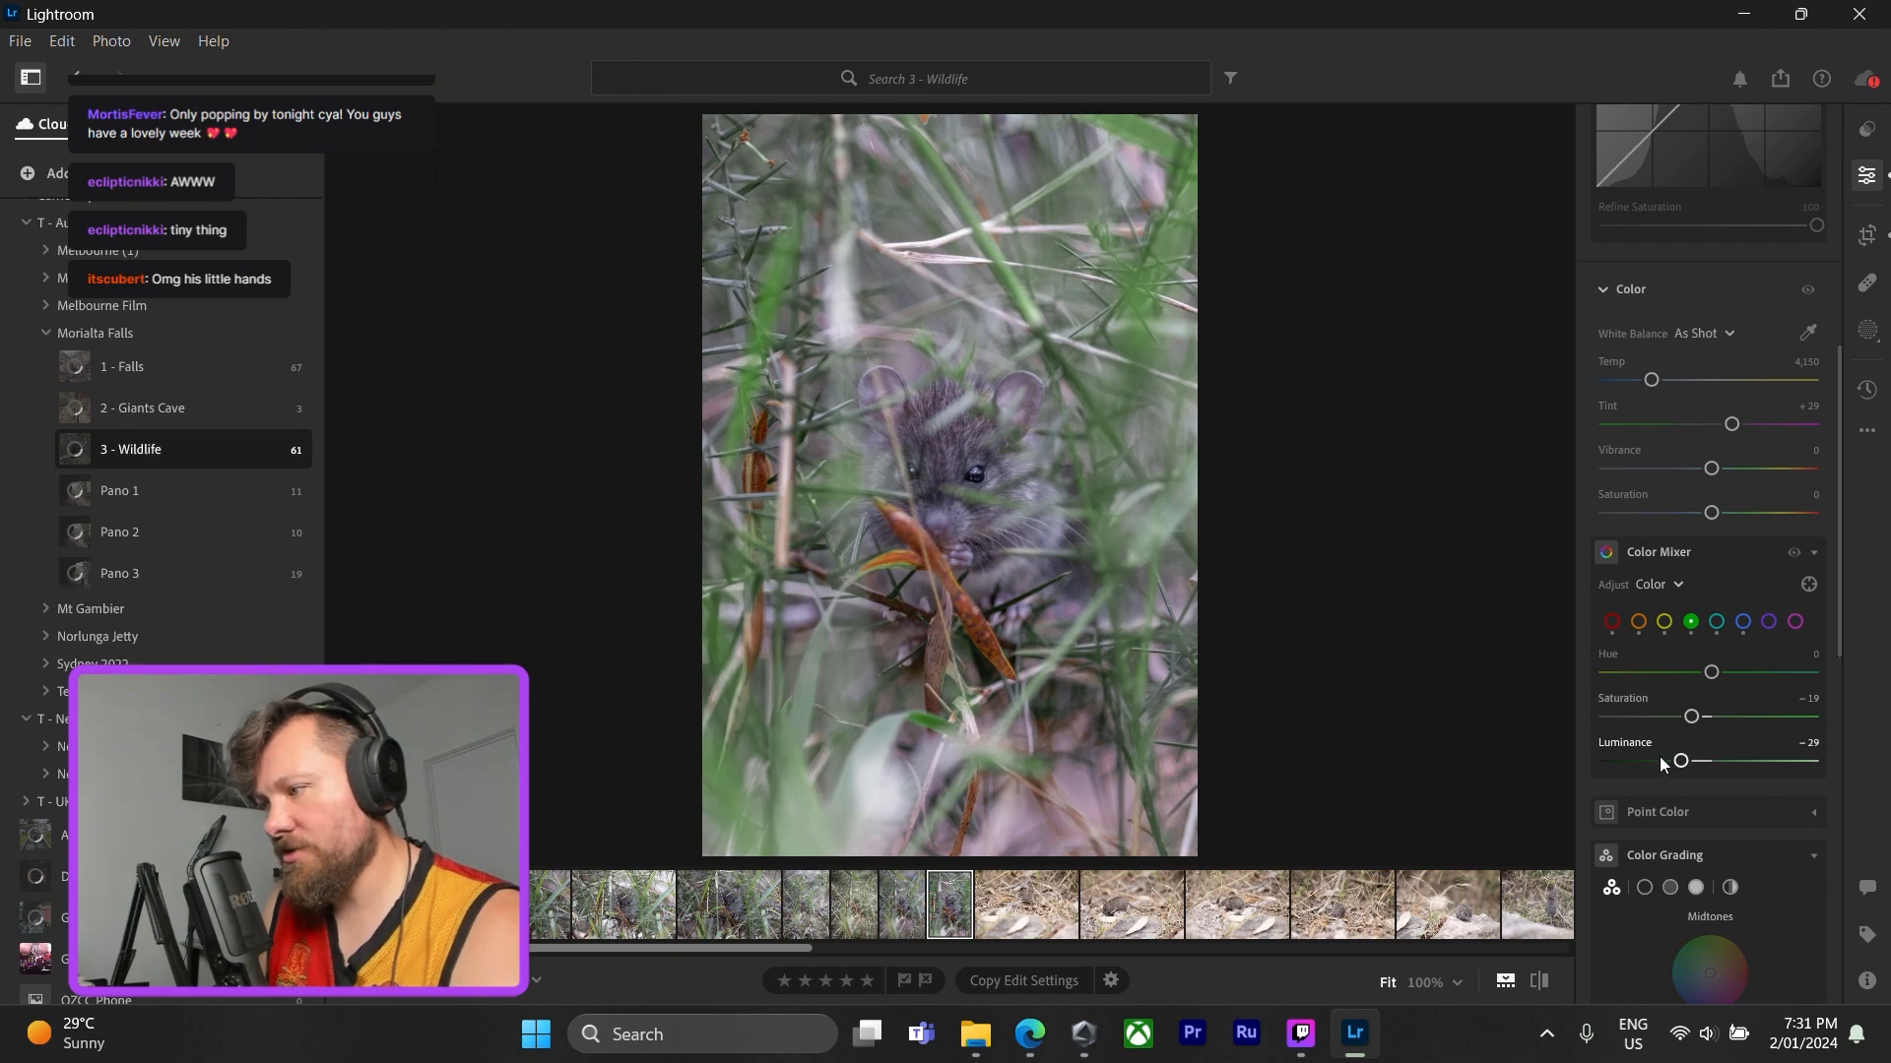
- Return green's Luminance to 0 in the Color Mixer and shift its Hue to -19
mouse_move(1686, 760)
left_mouse_down()
mouse_move(1639, 772)
mouse_move(1796, 759)
mouse_move(1681, 766)
mouse_move(1753, 762)
mouse_move(1715, 763)
left_mouse_up()
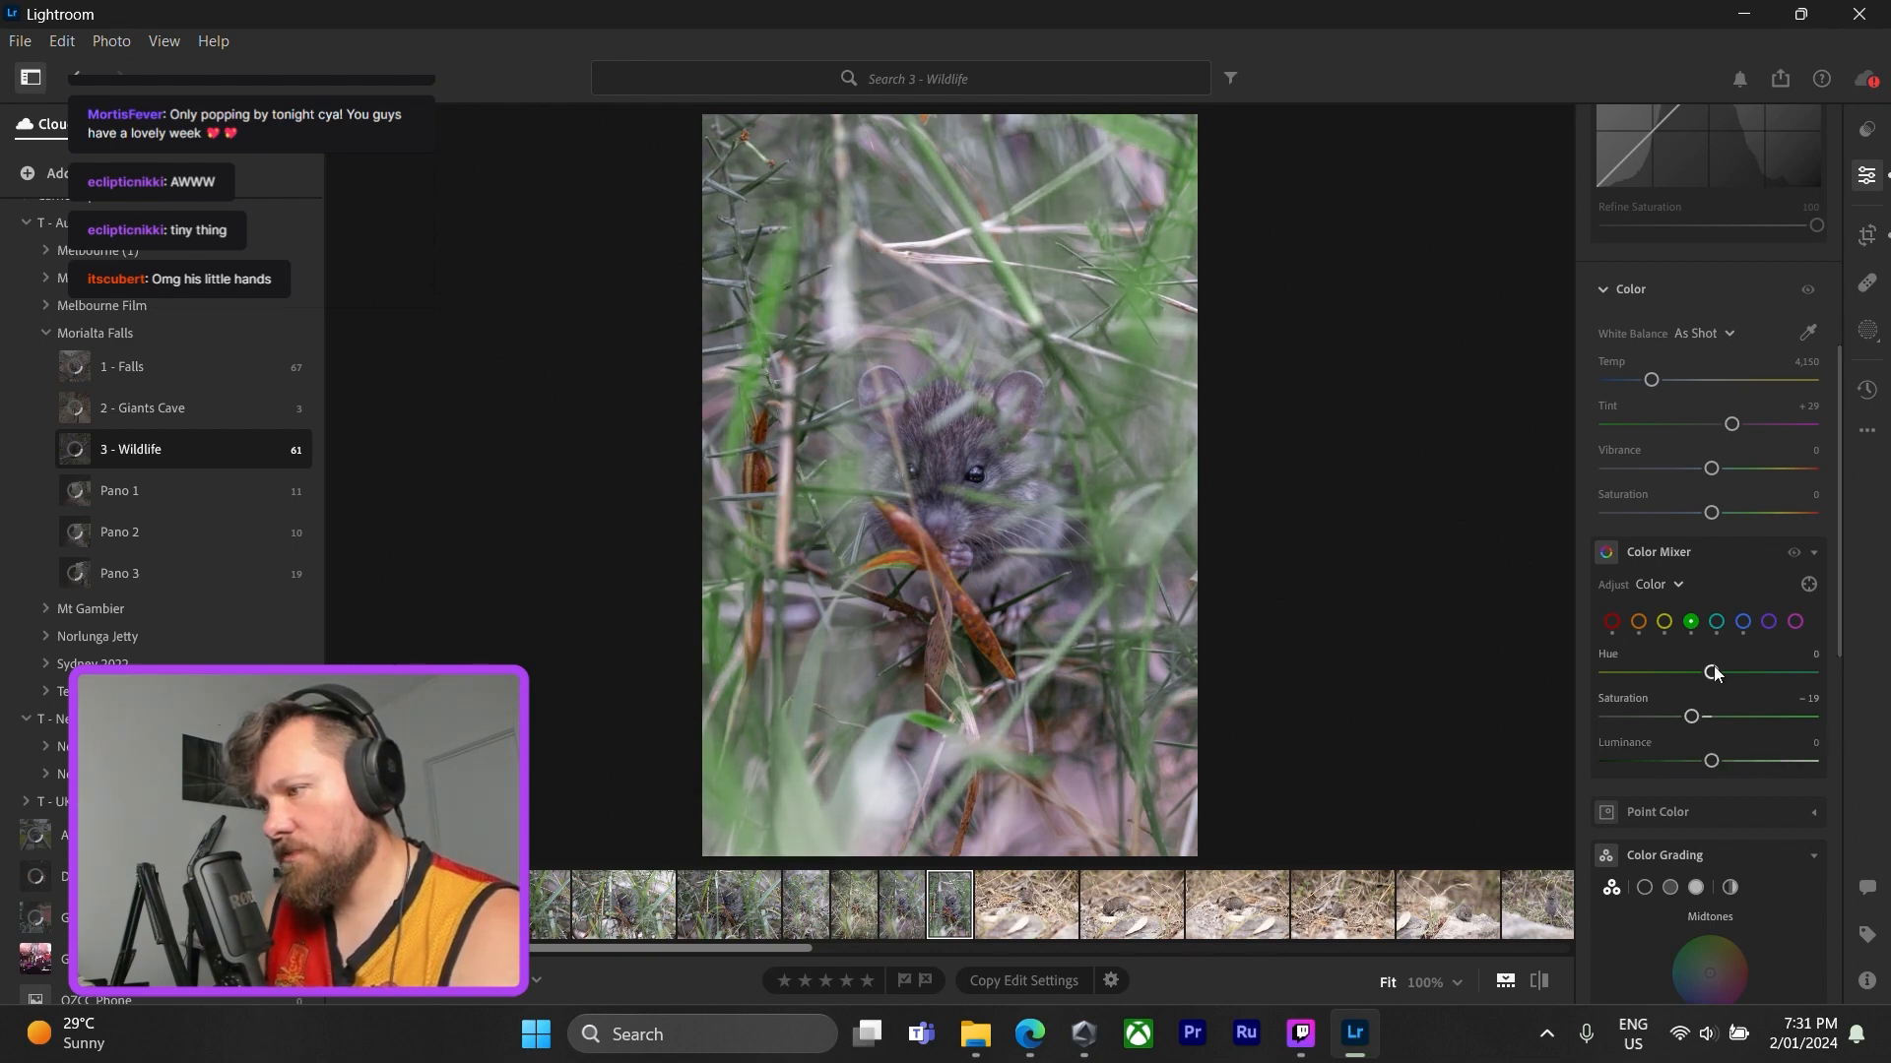
left_click_drag(1713, 670, 1788, 674)
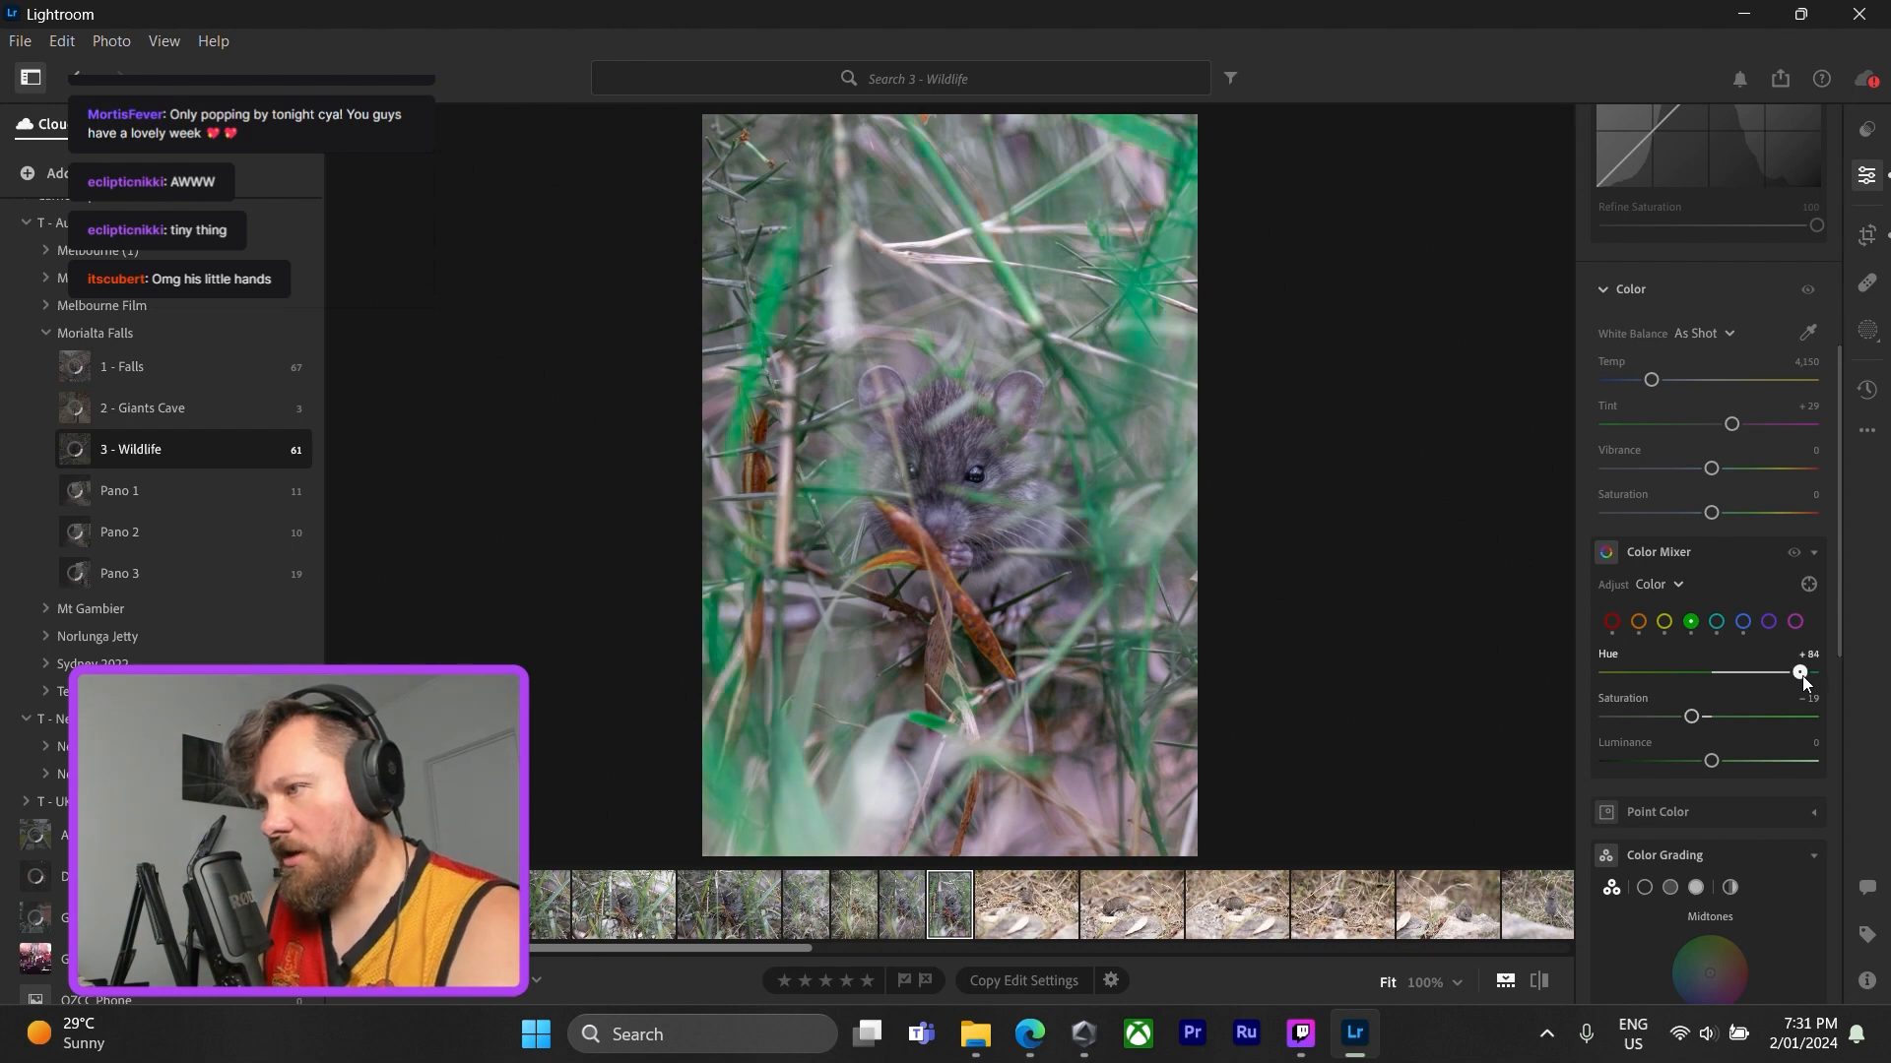
left_click_drag(1802, 676, 1679, 690)
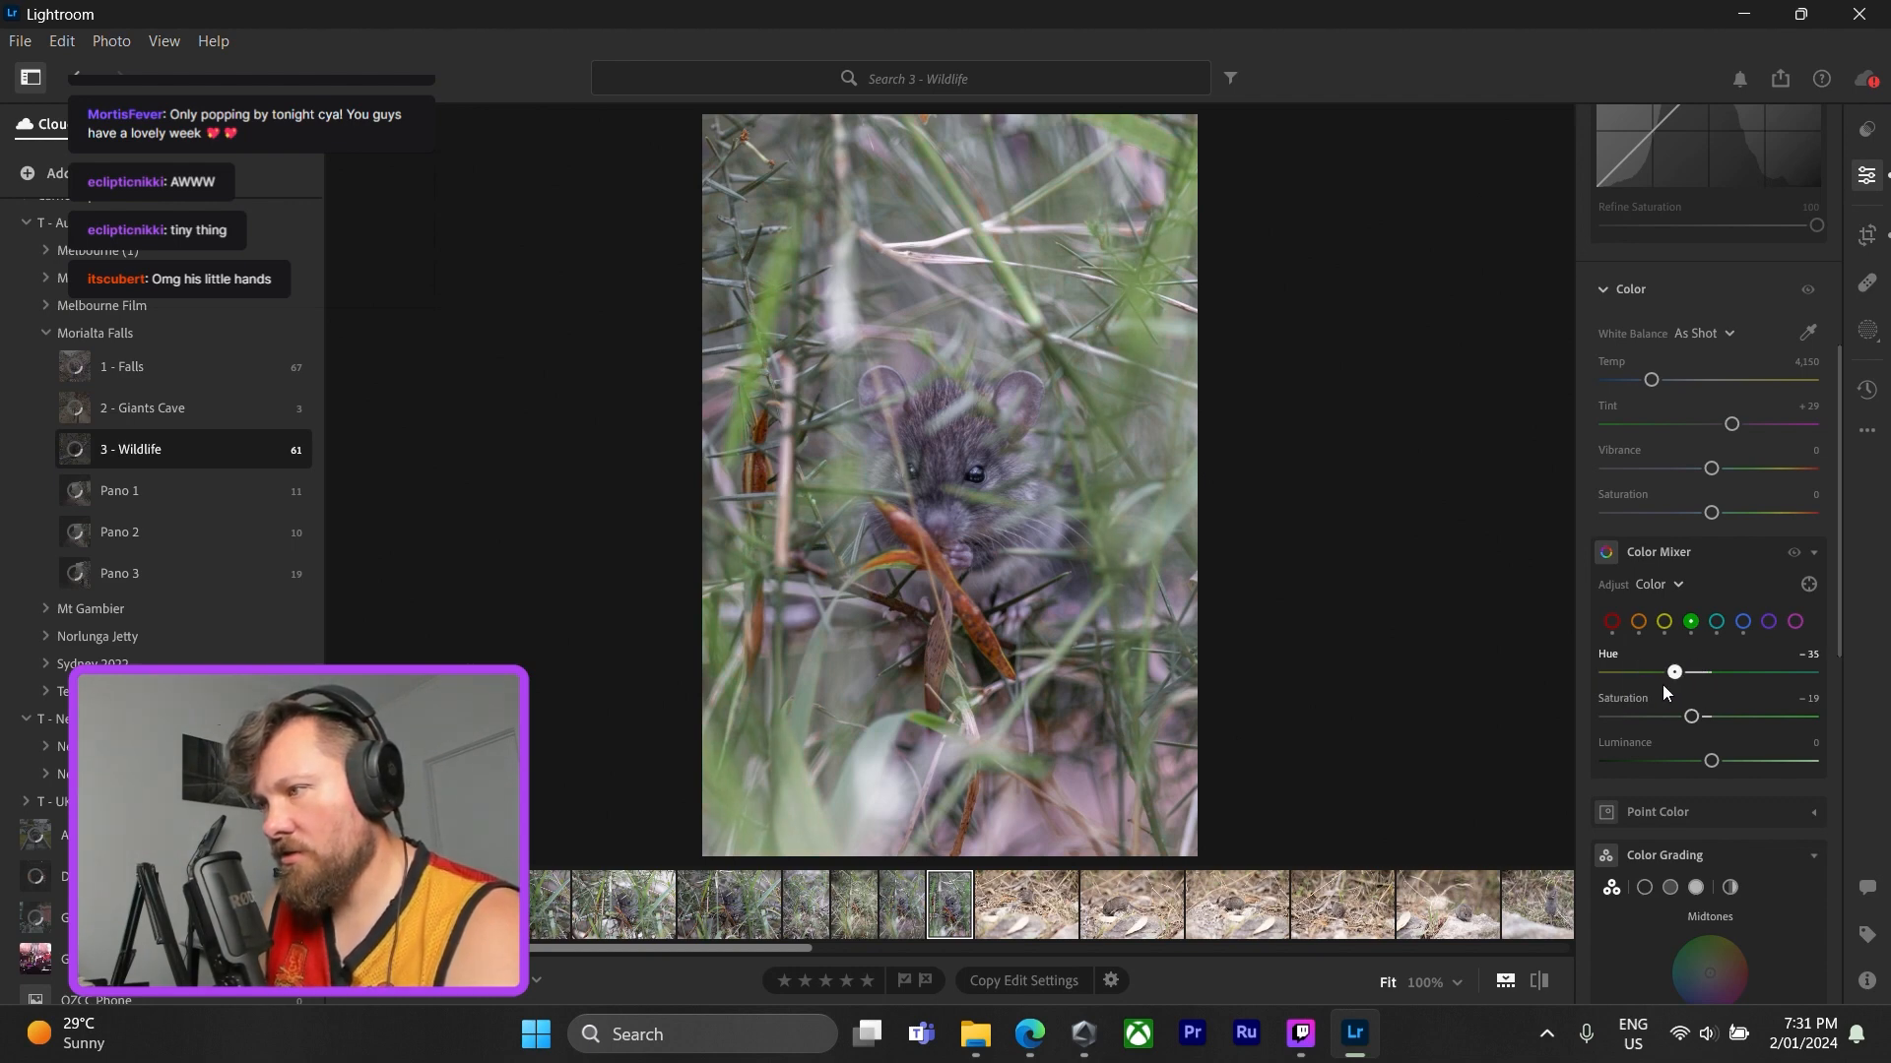
left_click_drag(1675, 682, 1682, 680)
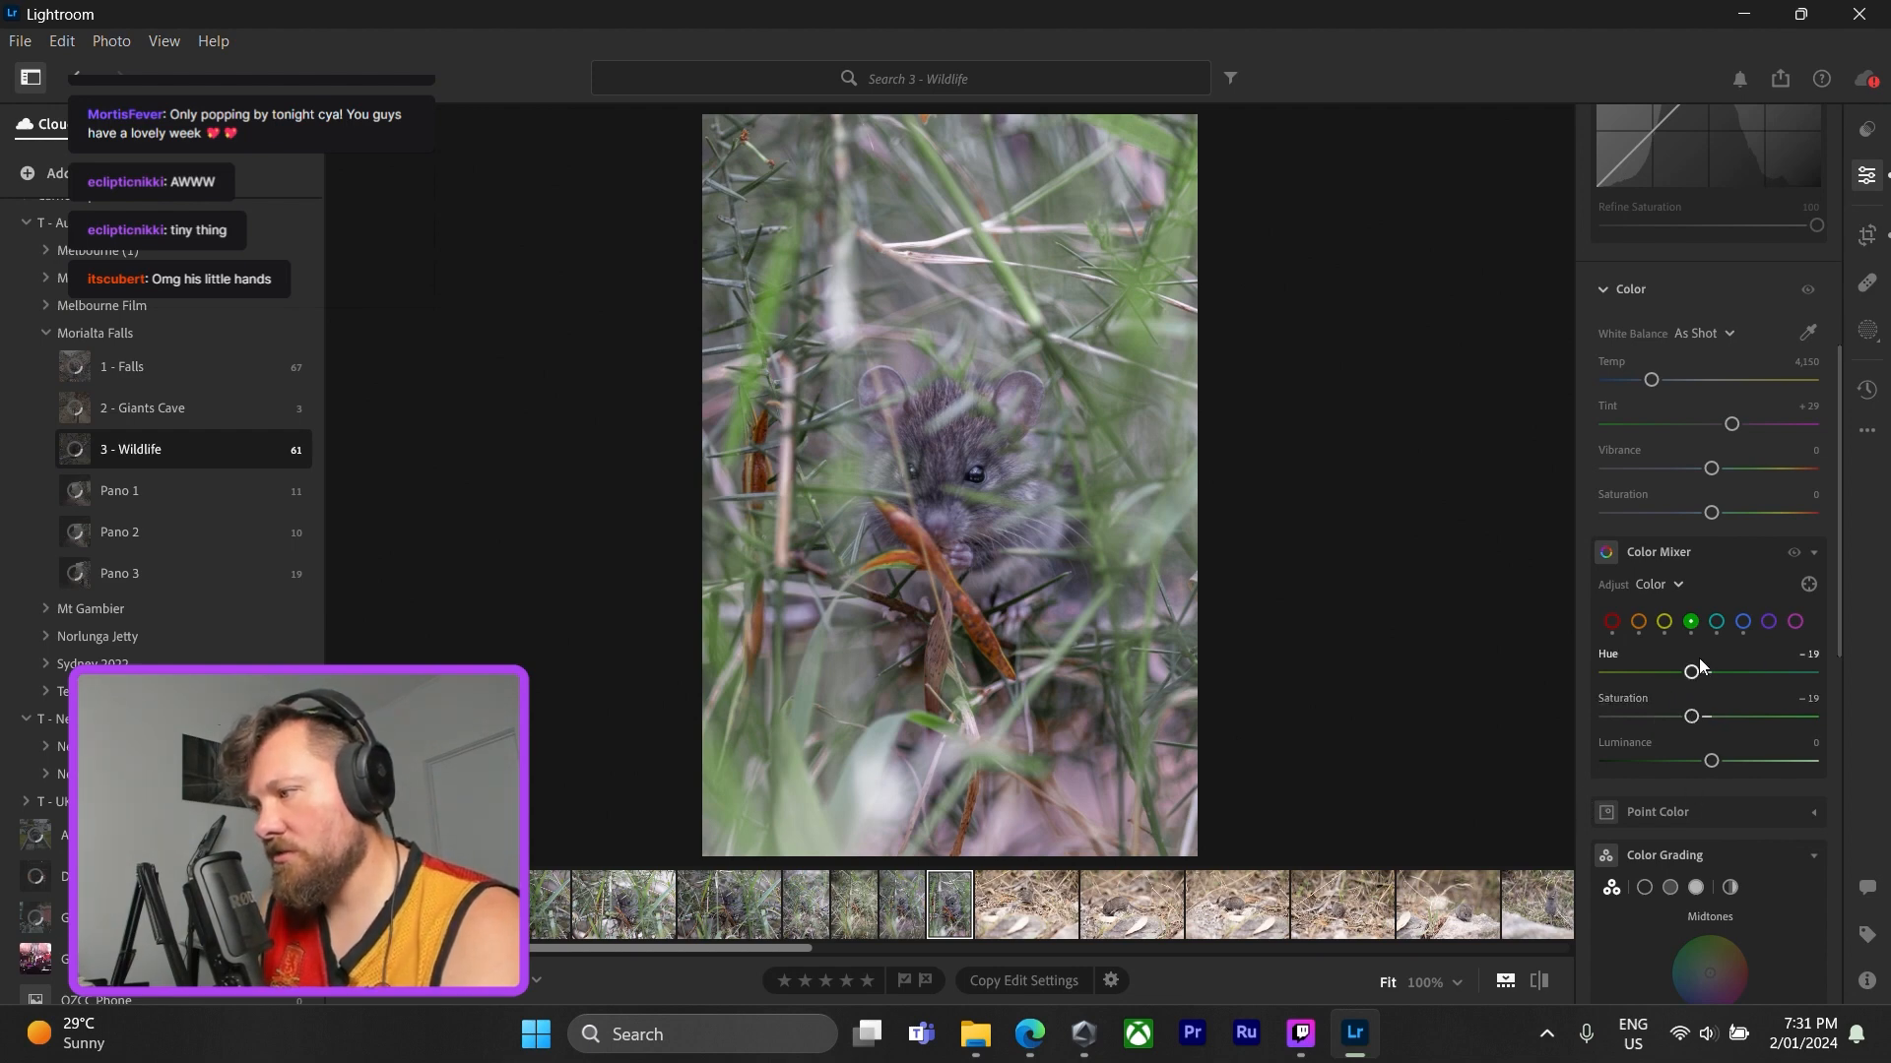
- Set purple in the Color Mixer to Saturation -40 and Luminance +21, checking the mouse's fur up close
scroll(1705, 653, "down", 1)
left_click(1769, 567)
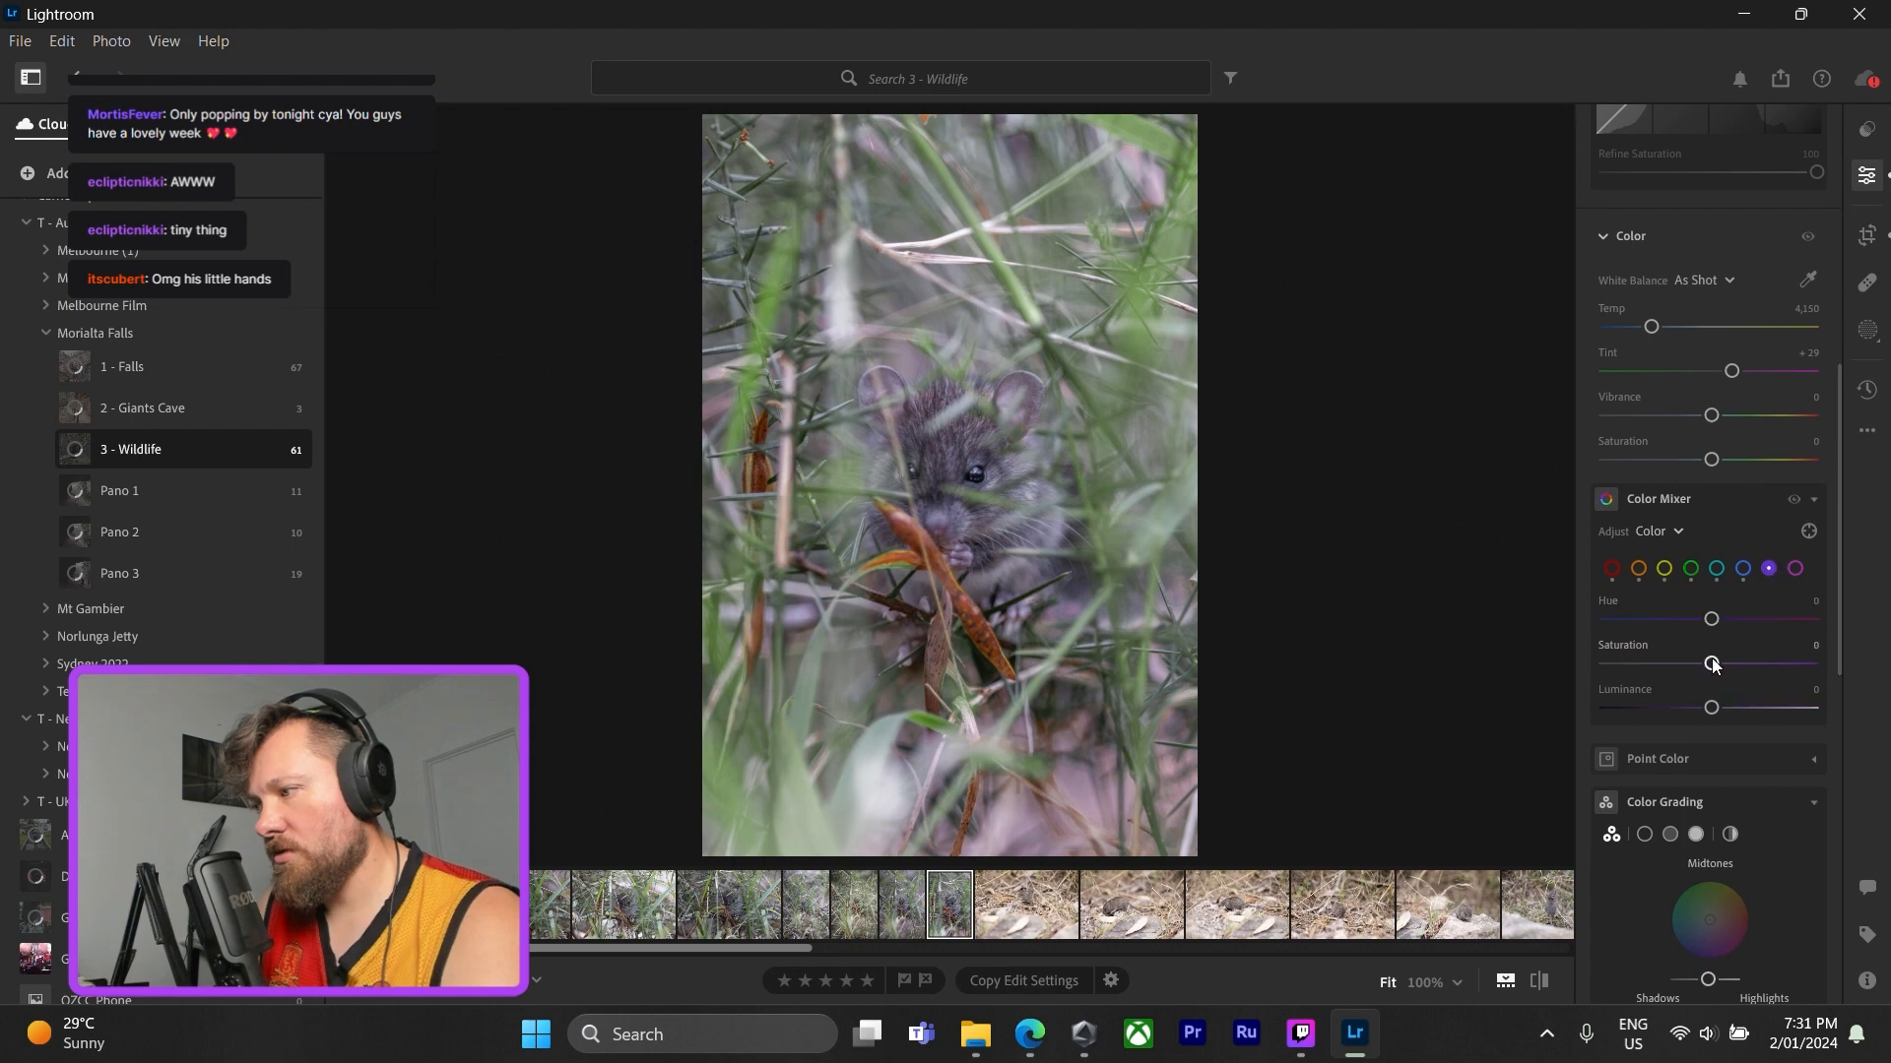
left_click_drag(1712, 663, 1794, 664)
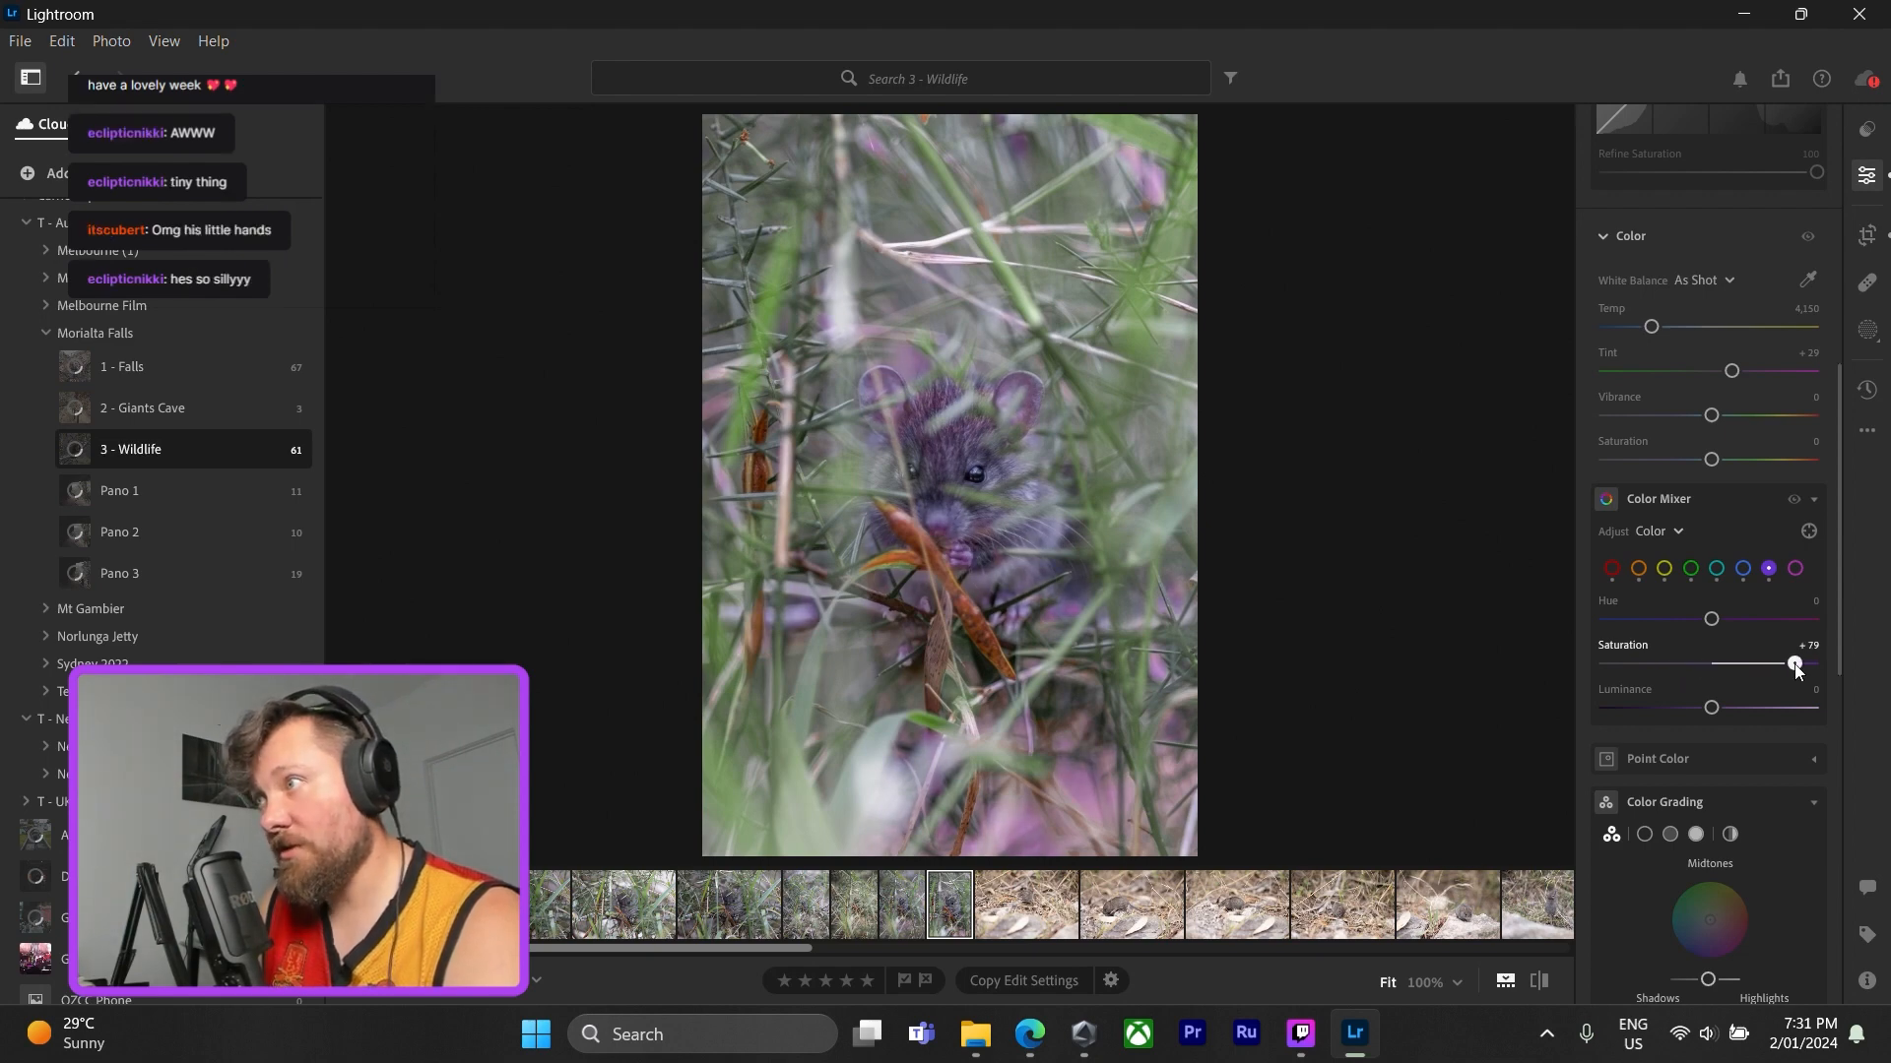
left_click_drag(1794, 663, 1733, 707)
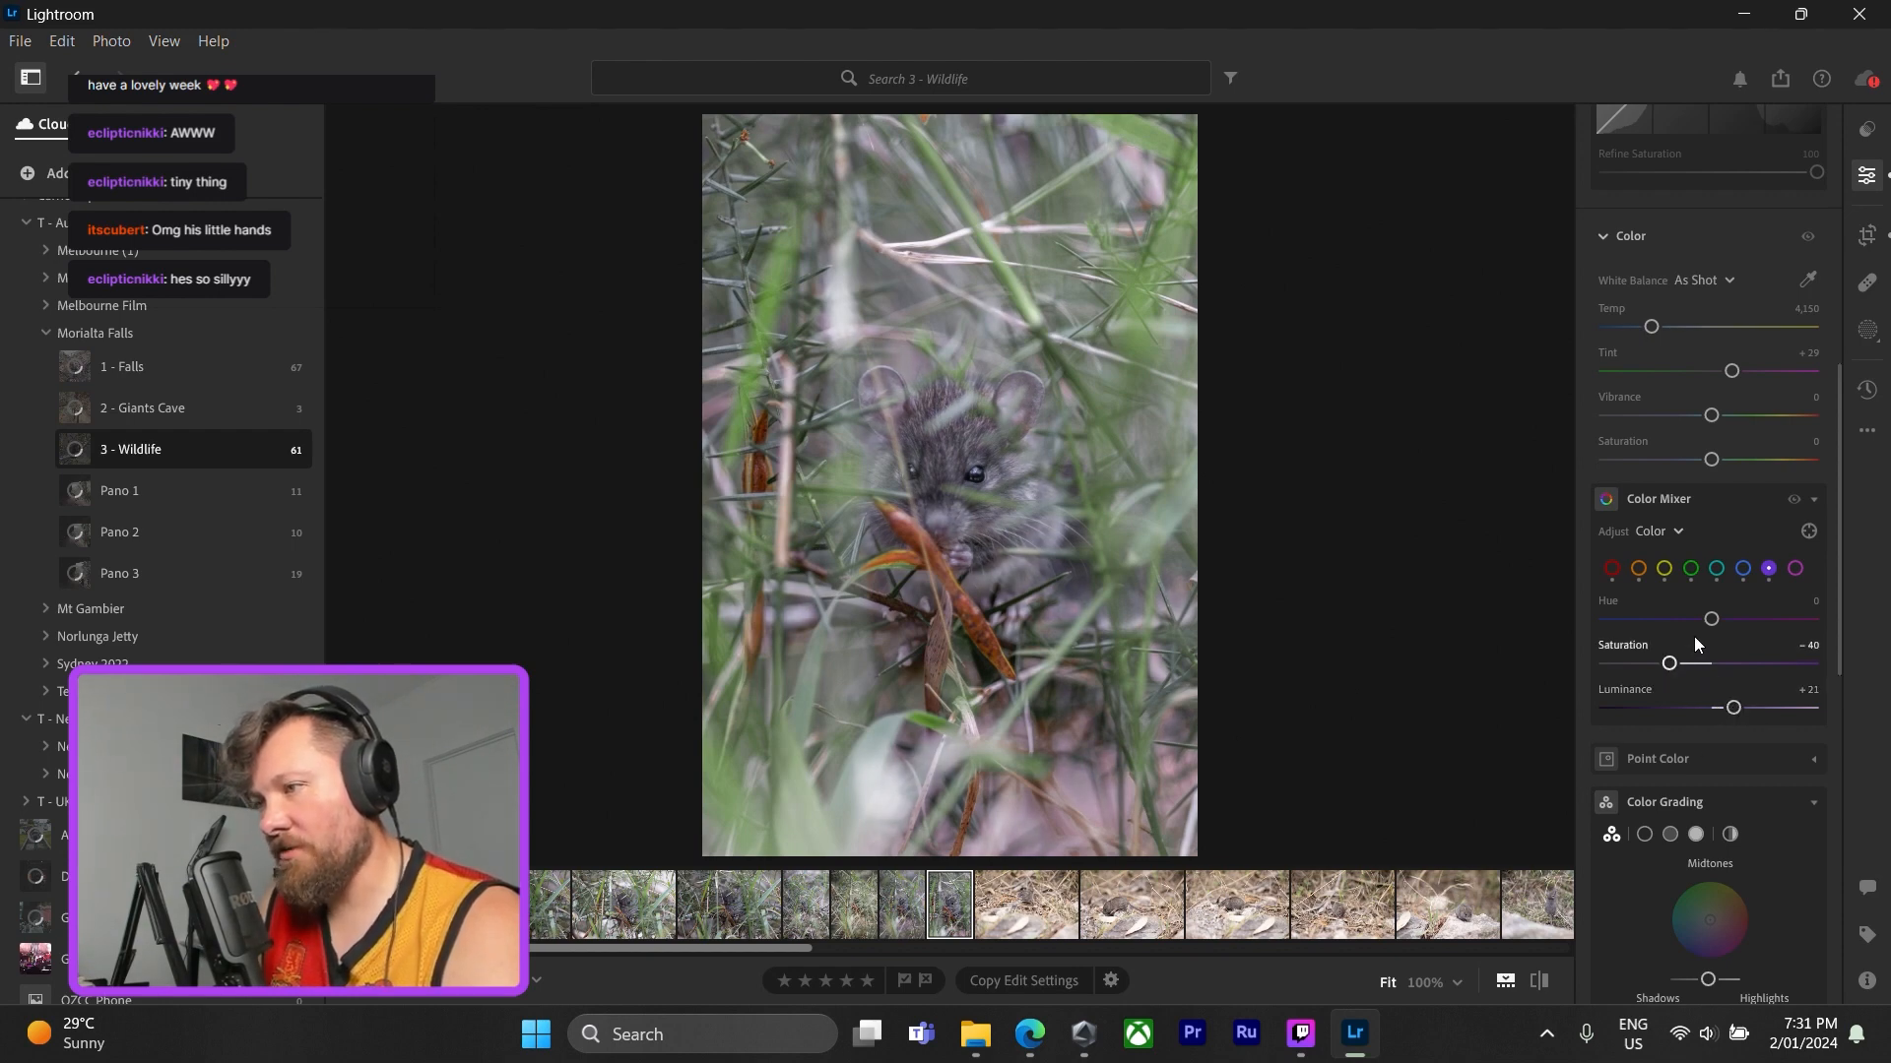
scroll(1716, 563, "down", 1)
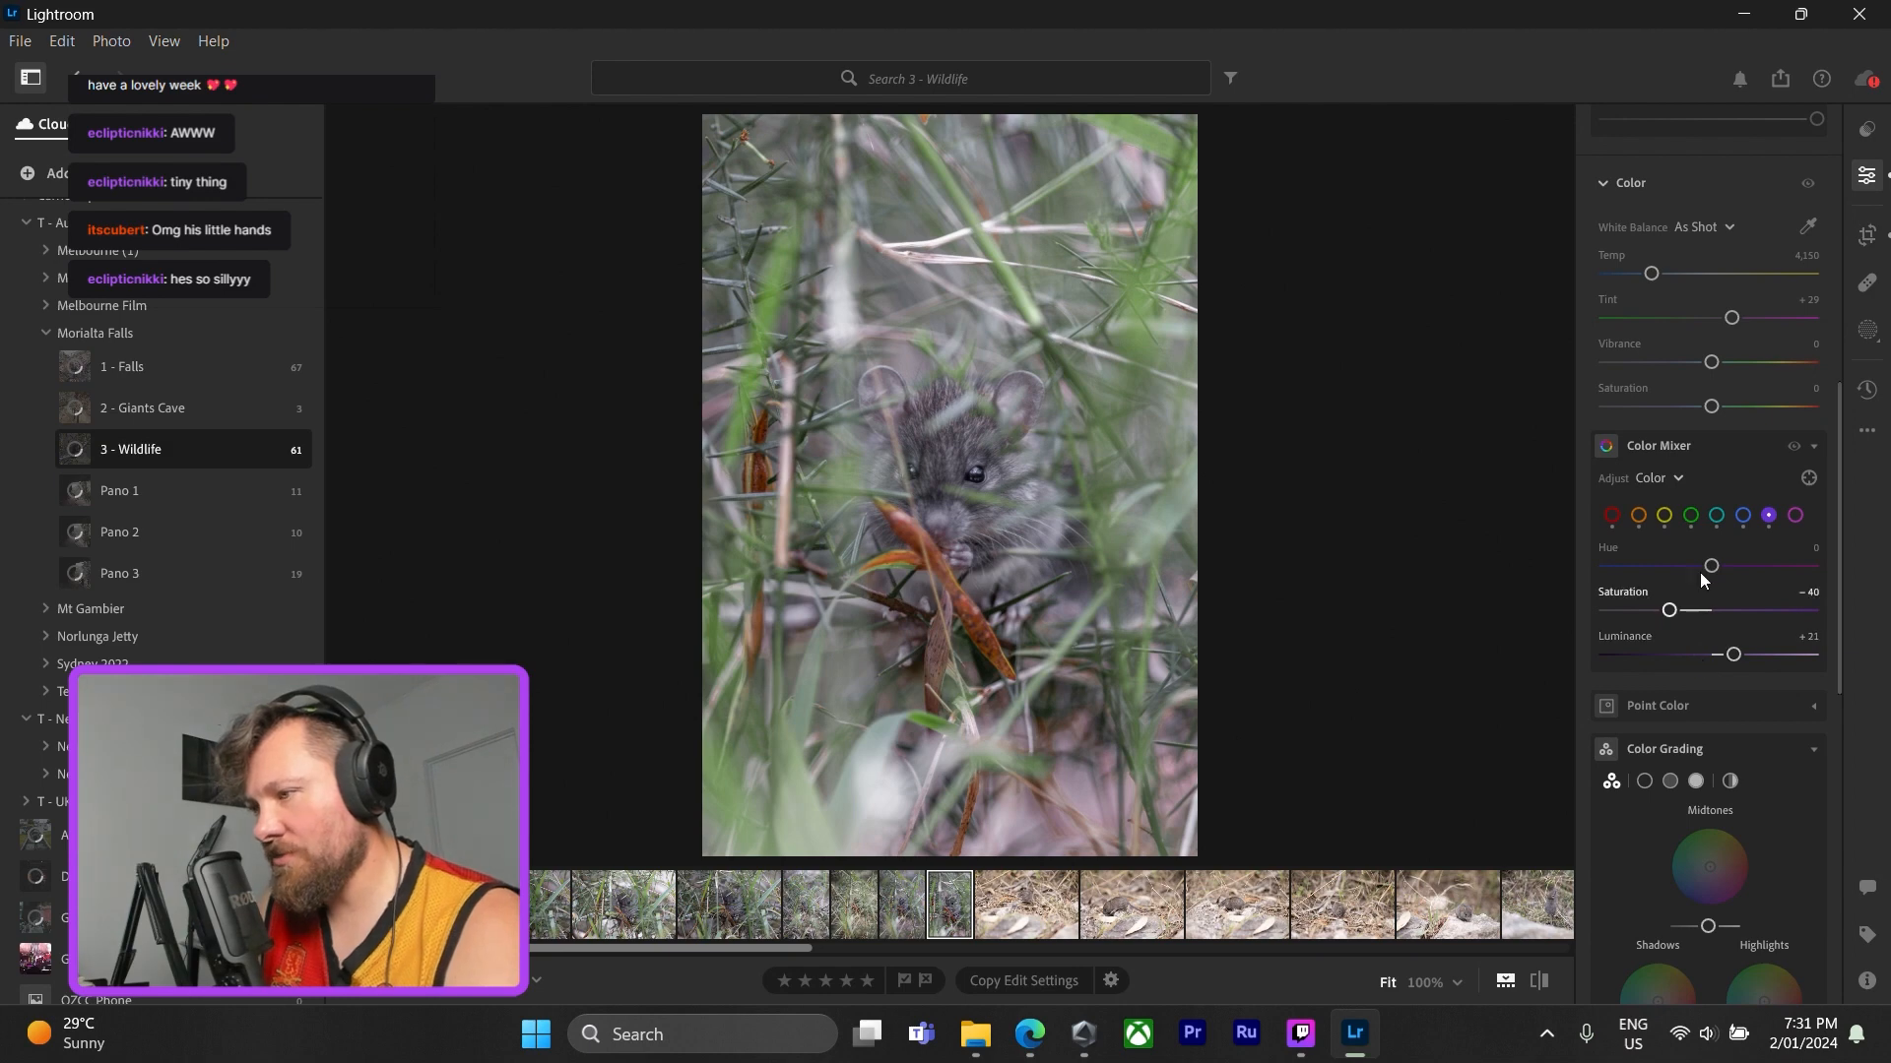
left_click(965, 453)
left_click(937, 380)
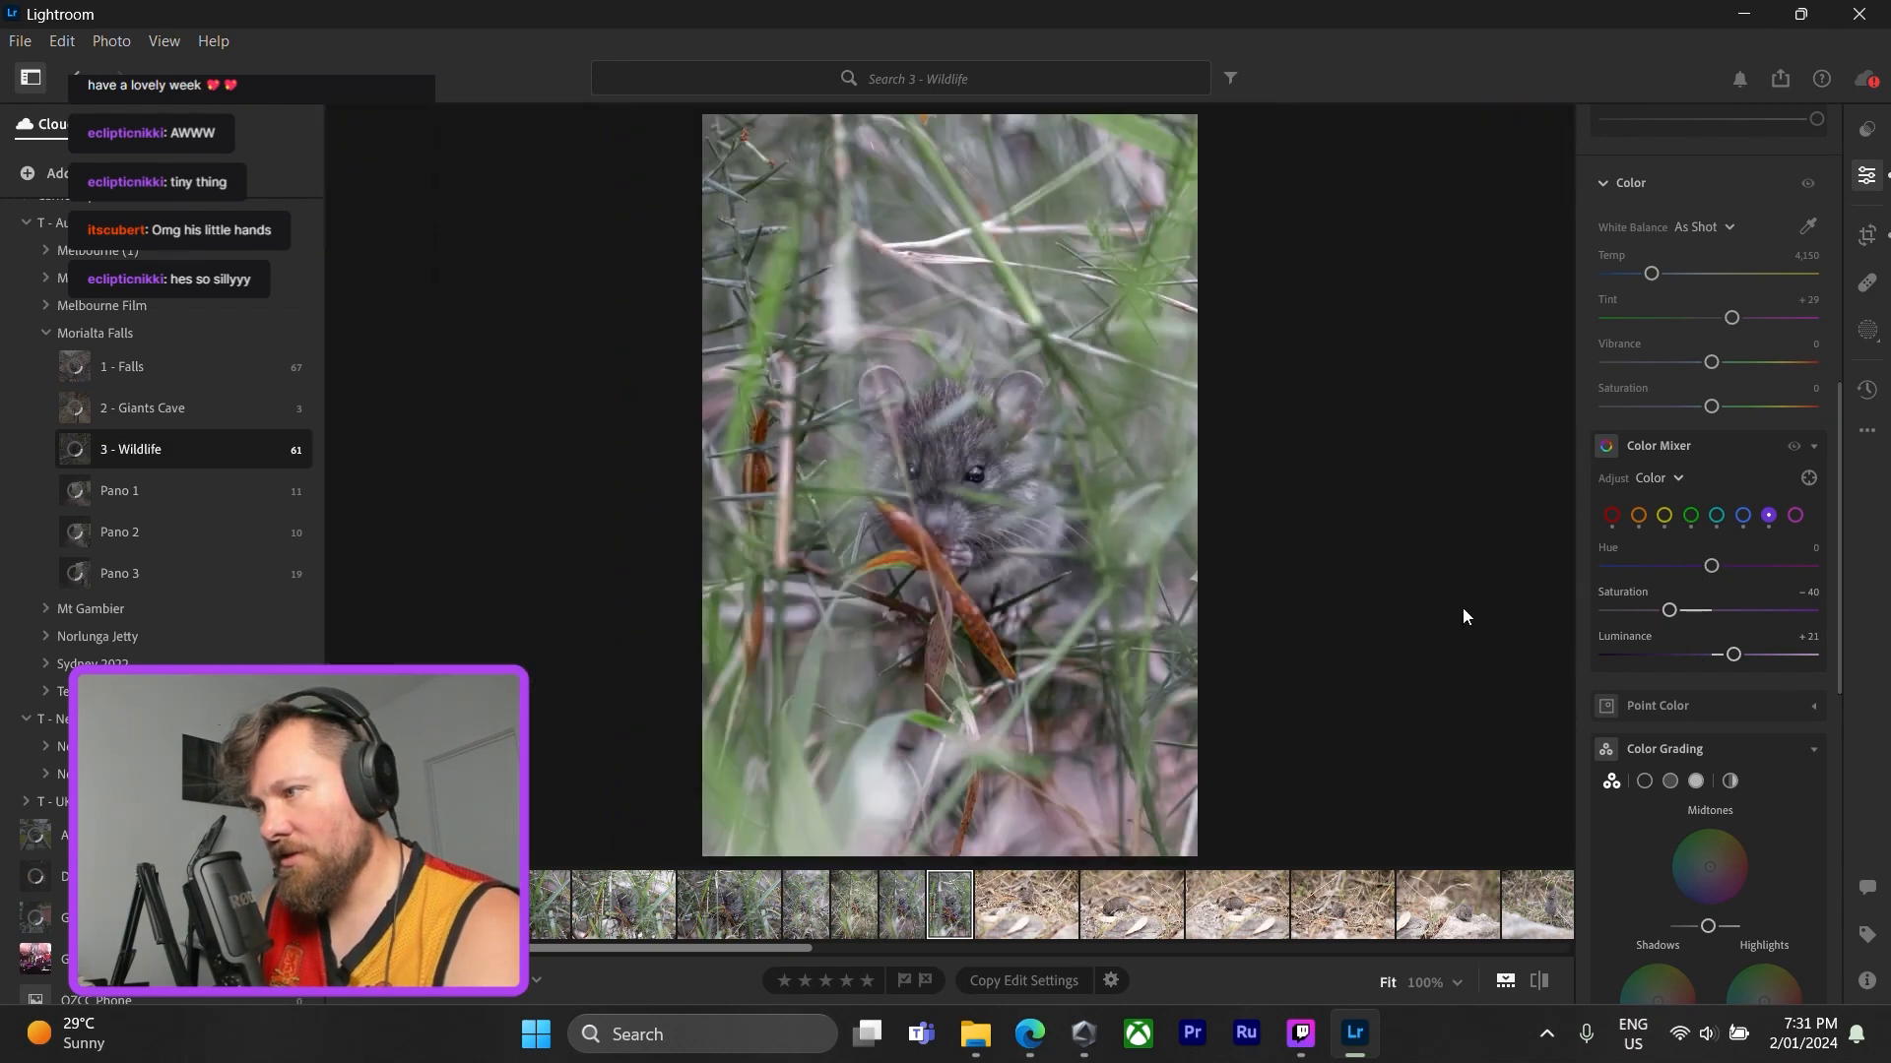
- Try tinting the shadows yellow-green and green in Color Grading, and reset the shadows wheel
scroll(1693, 589, "down", 2)
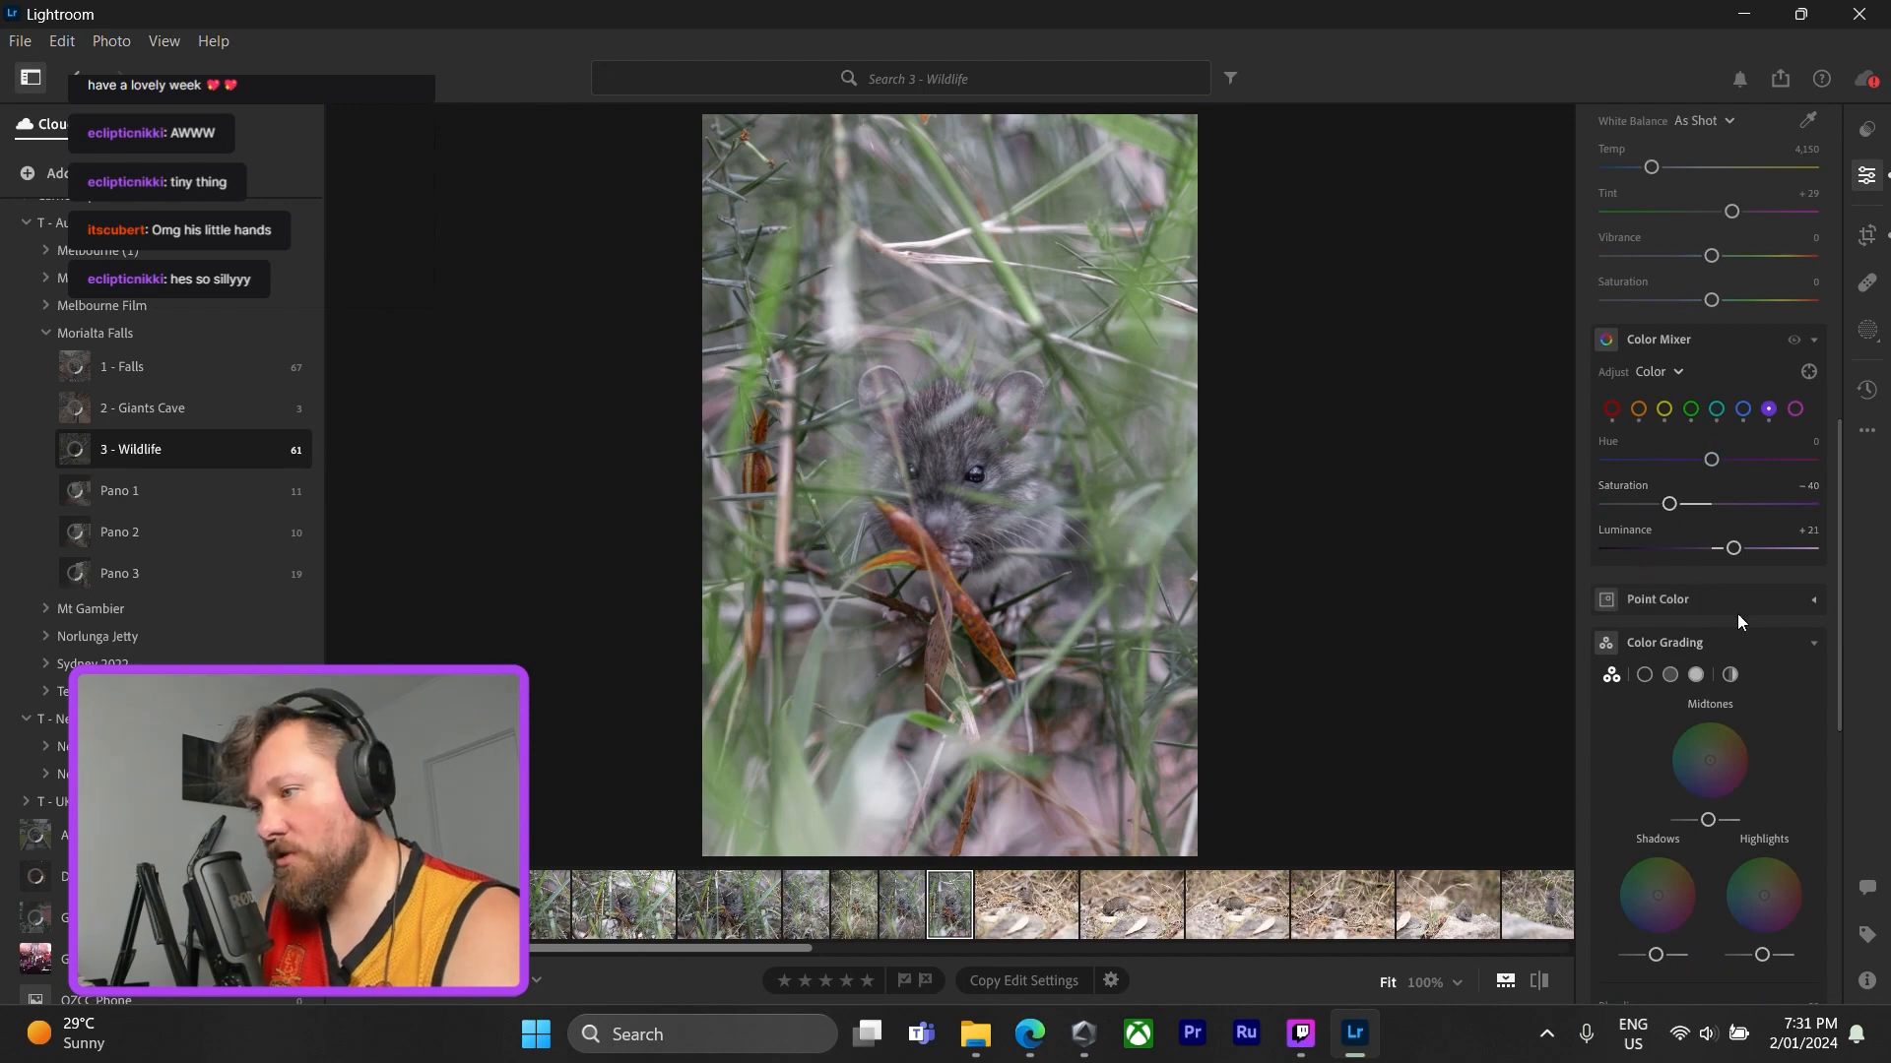
scroll(1737, 612, "down", 1)
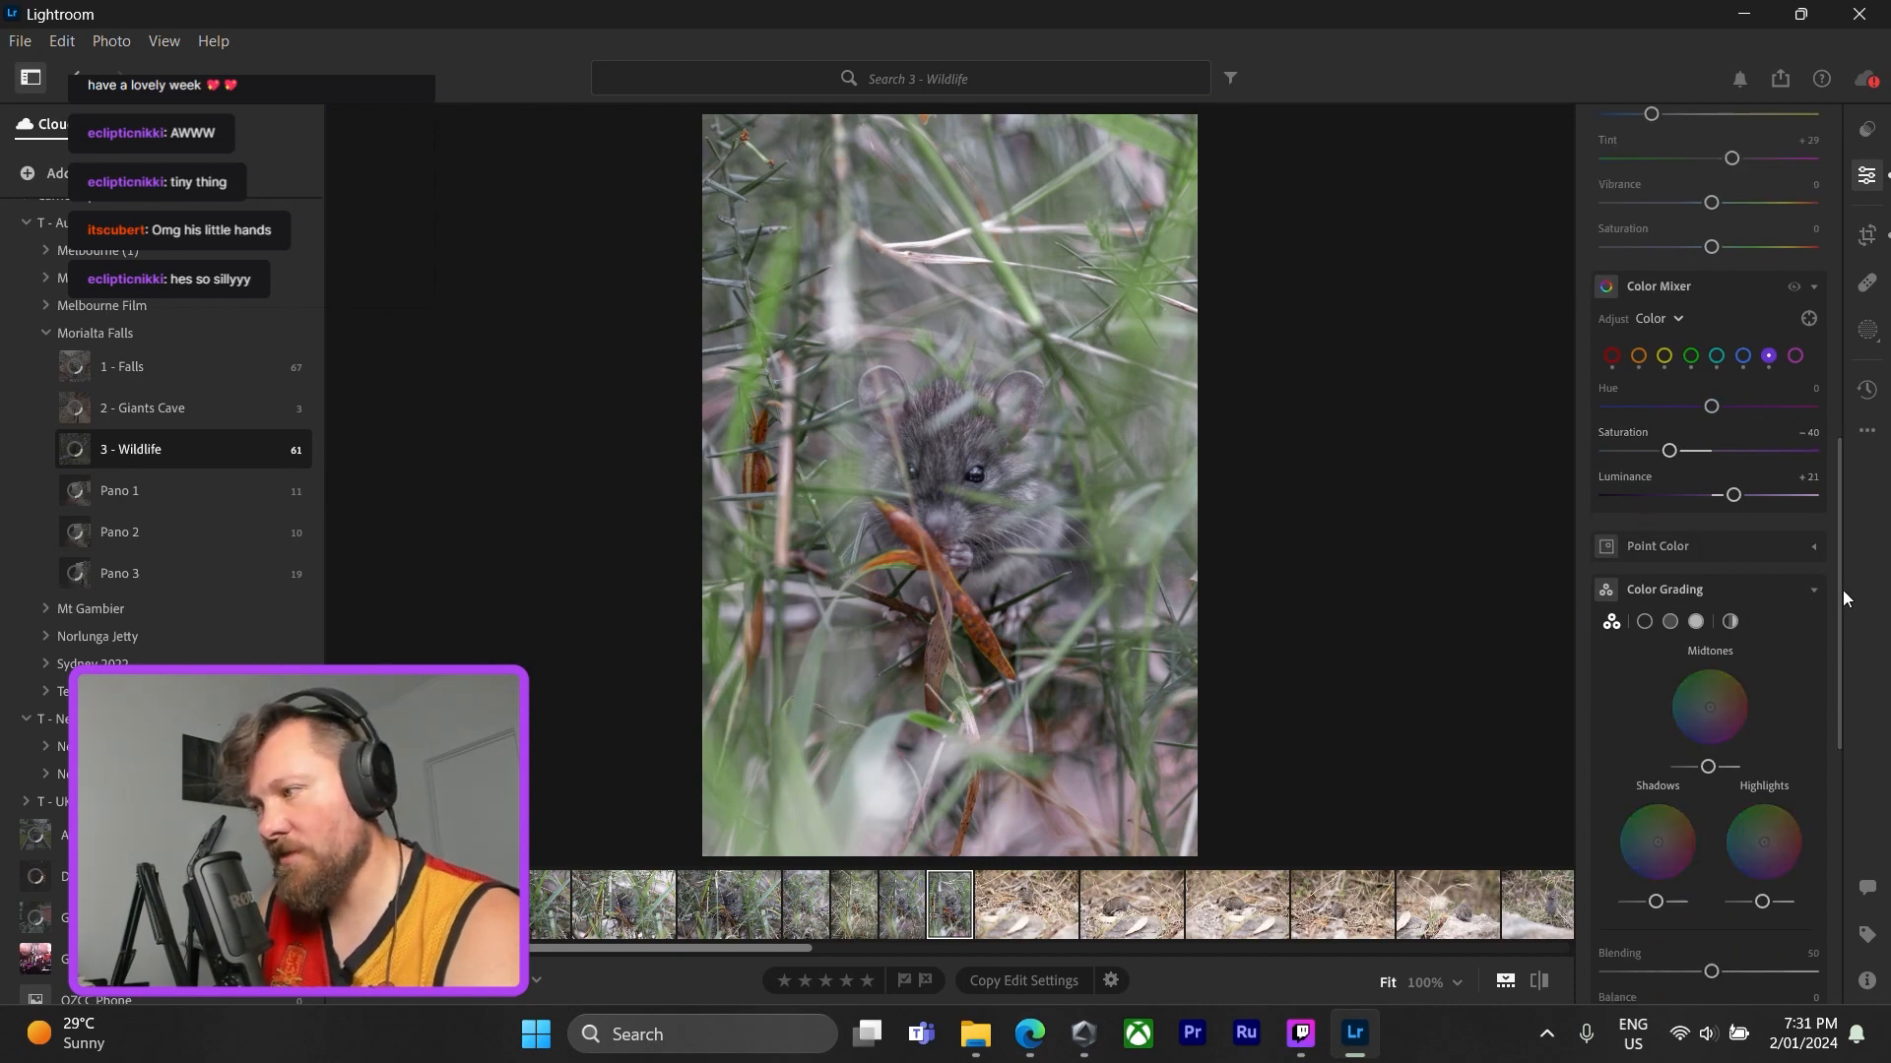
scroll(1720, 604, "down", 6)
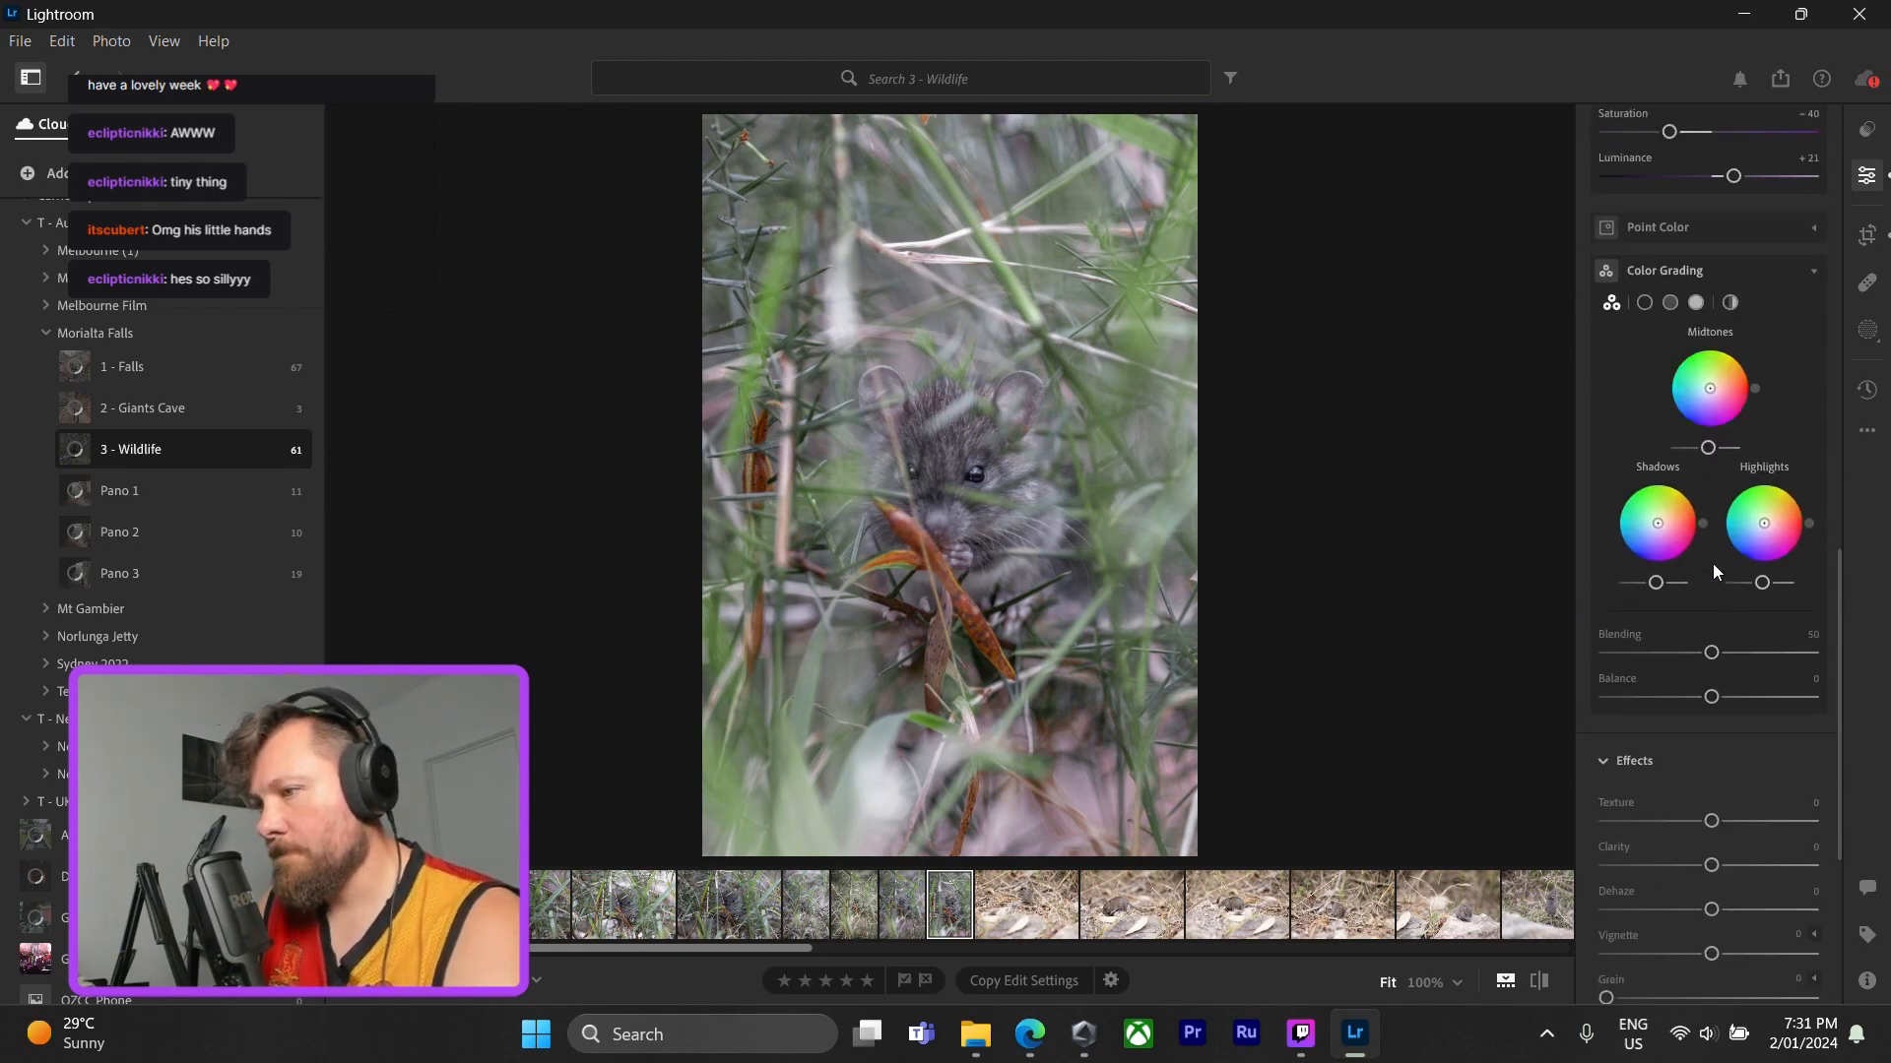
scroll(1713, 571, "up", 2)
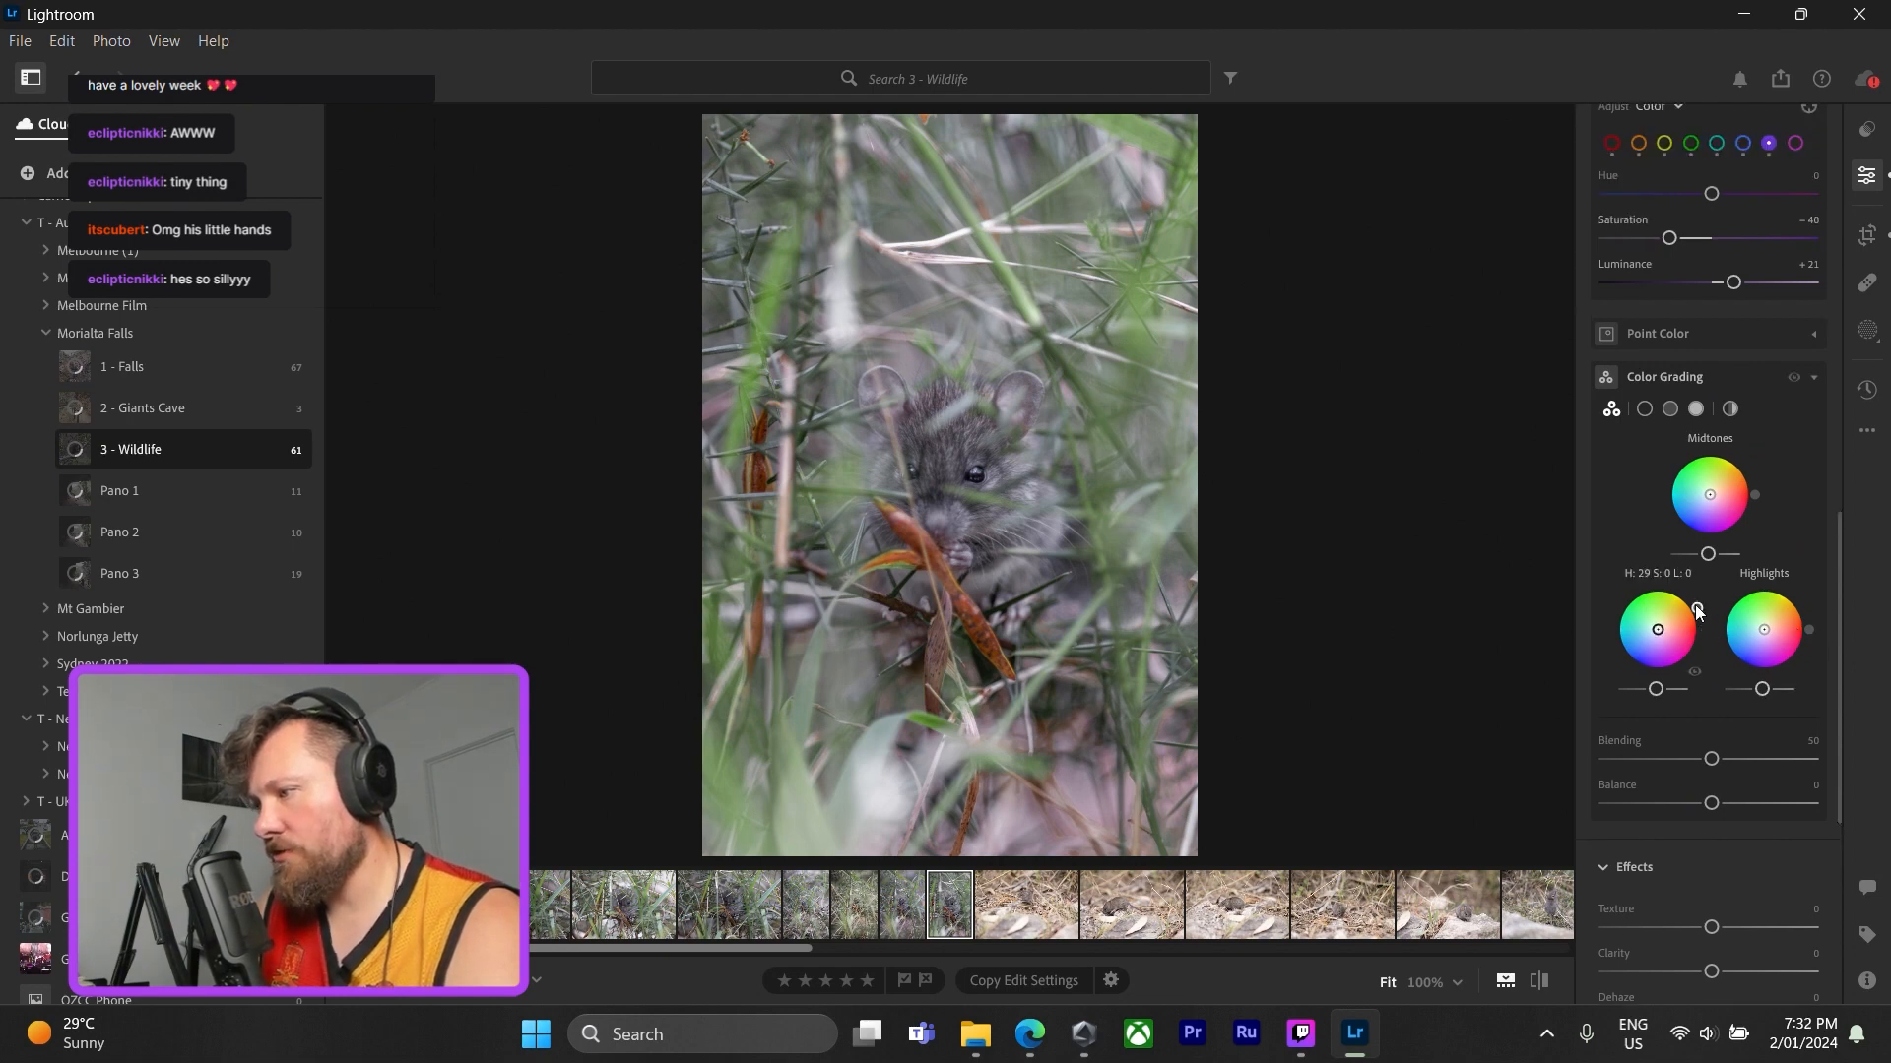
mouse_move(1661, 635)
left_mouse_down()
mouse_move(1650, 610)
mouse_move(1643, 634)
mouse_move(1679, 650)
mouse_move(1674, 622)
left_mouse_up()
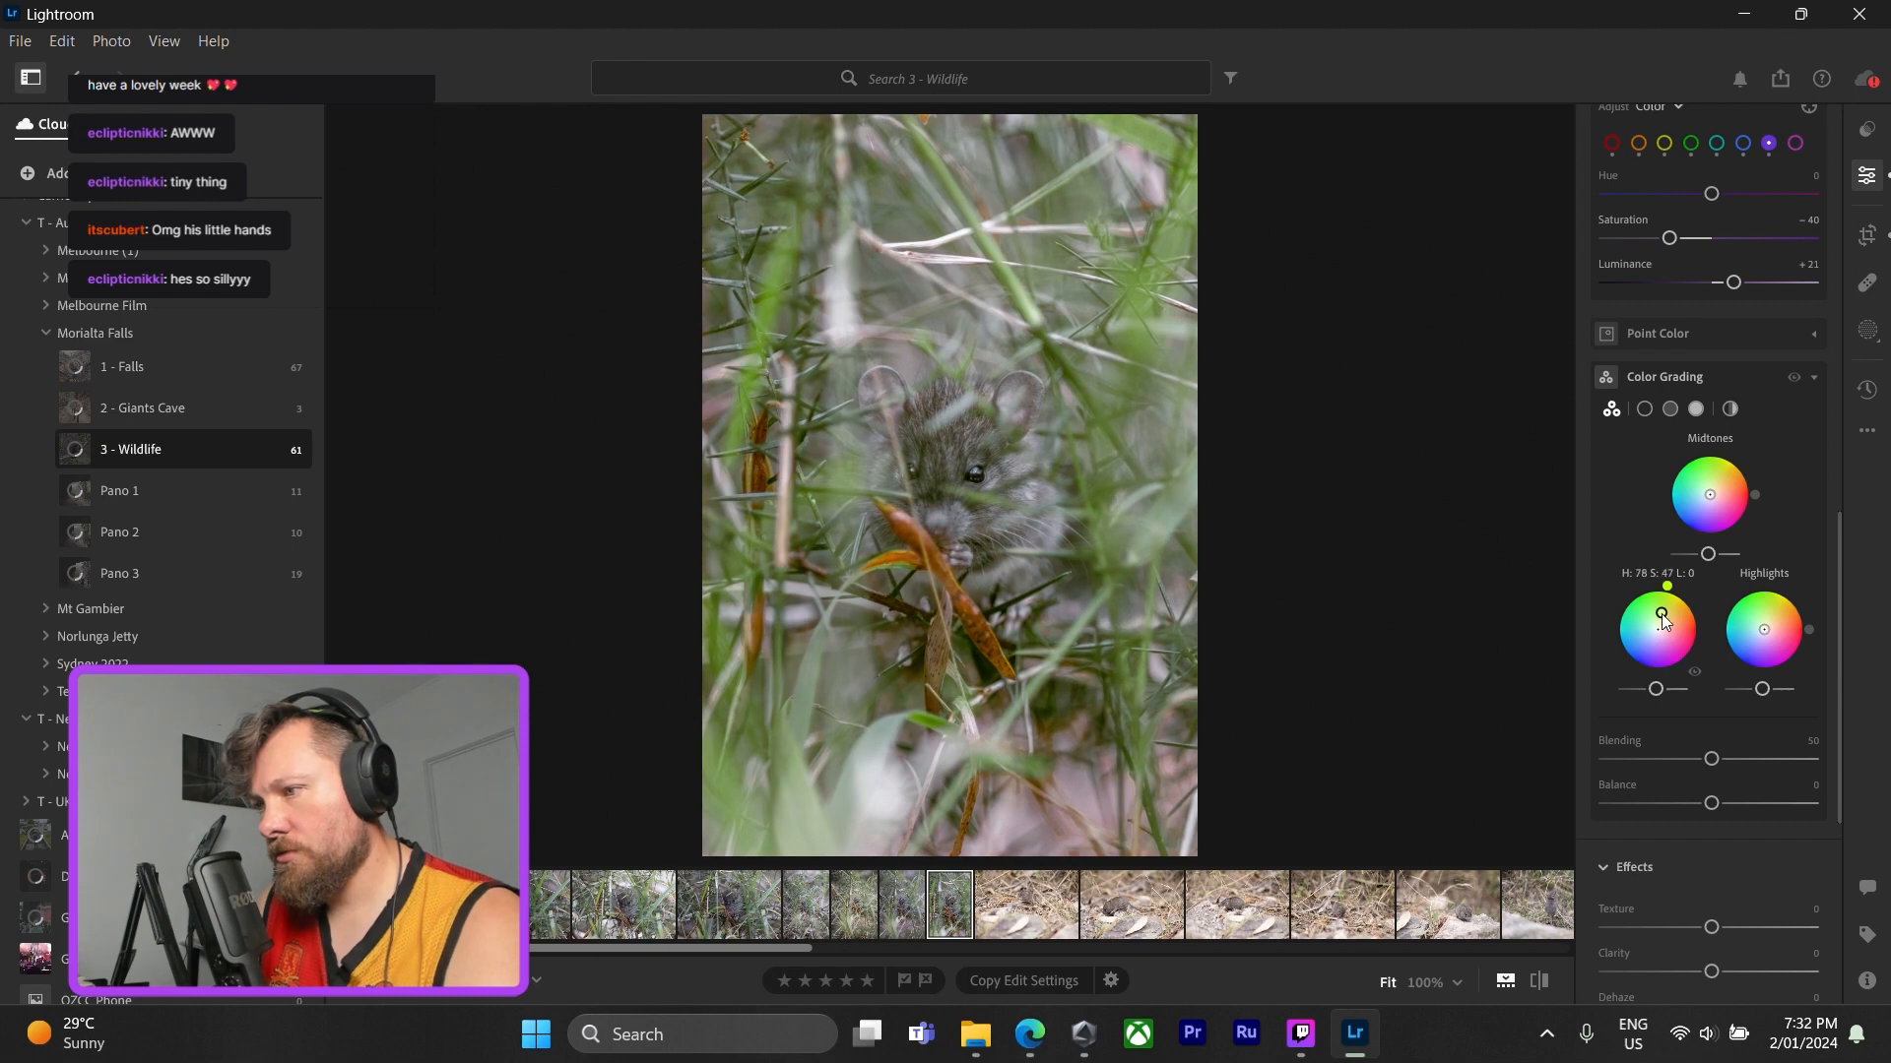
left_click_drag(1668, 612, 1658, 614)
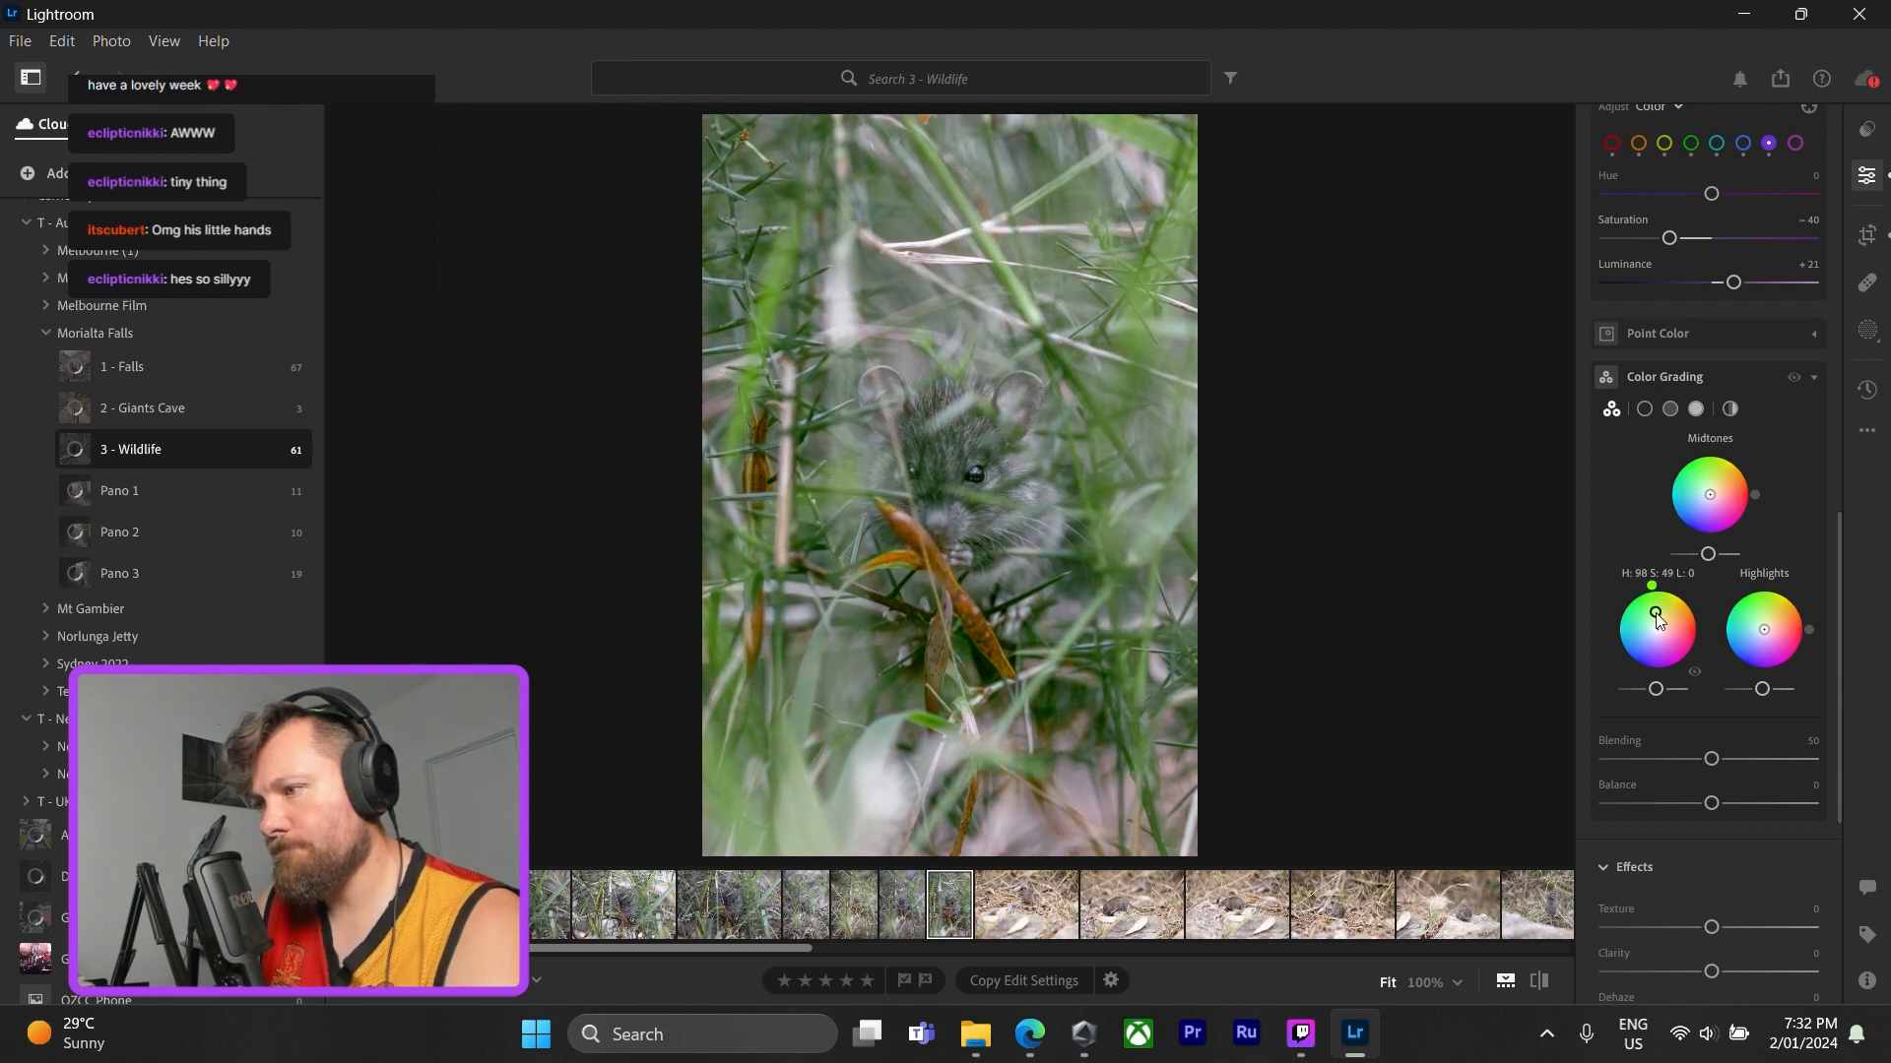
double_click(1658, 613)
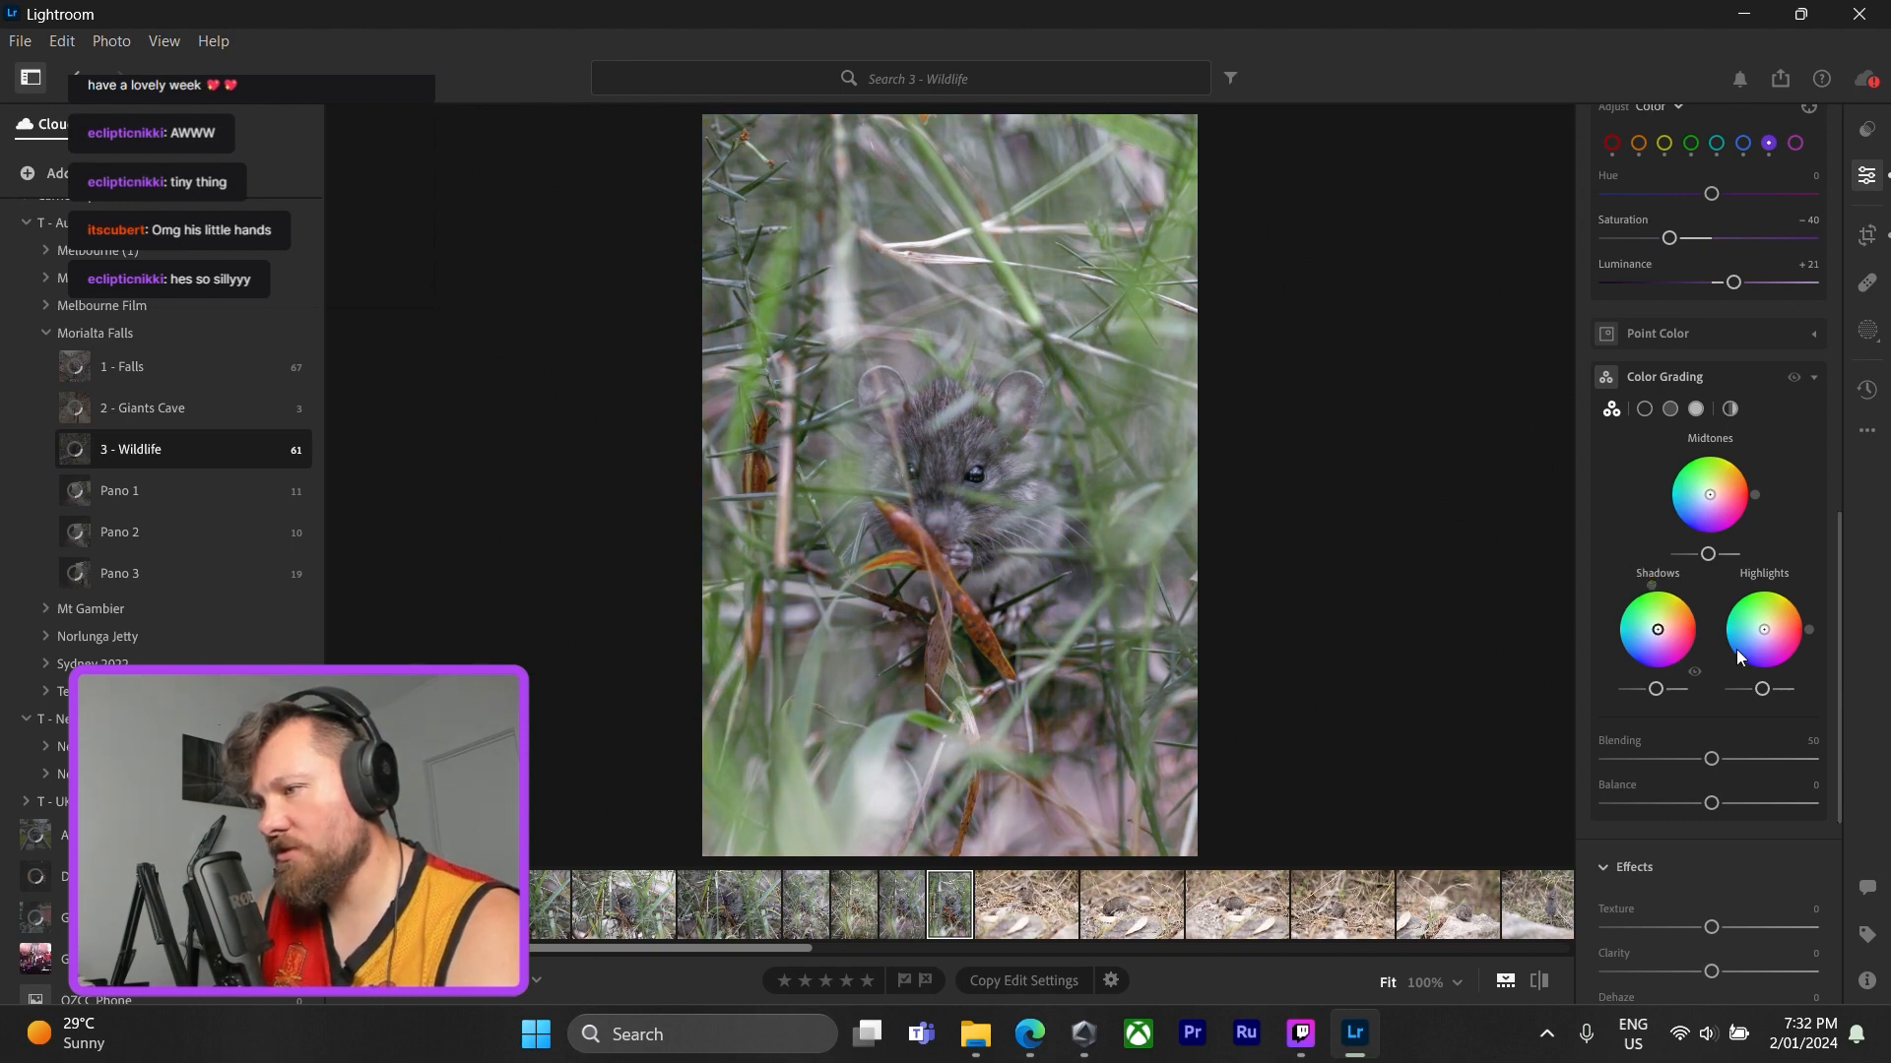
- Try purple, orange and red tints on the highlights in Color Grading, and reset the highlights wheel
left_click_drag(1811, 629, 1766, 629)
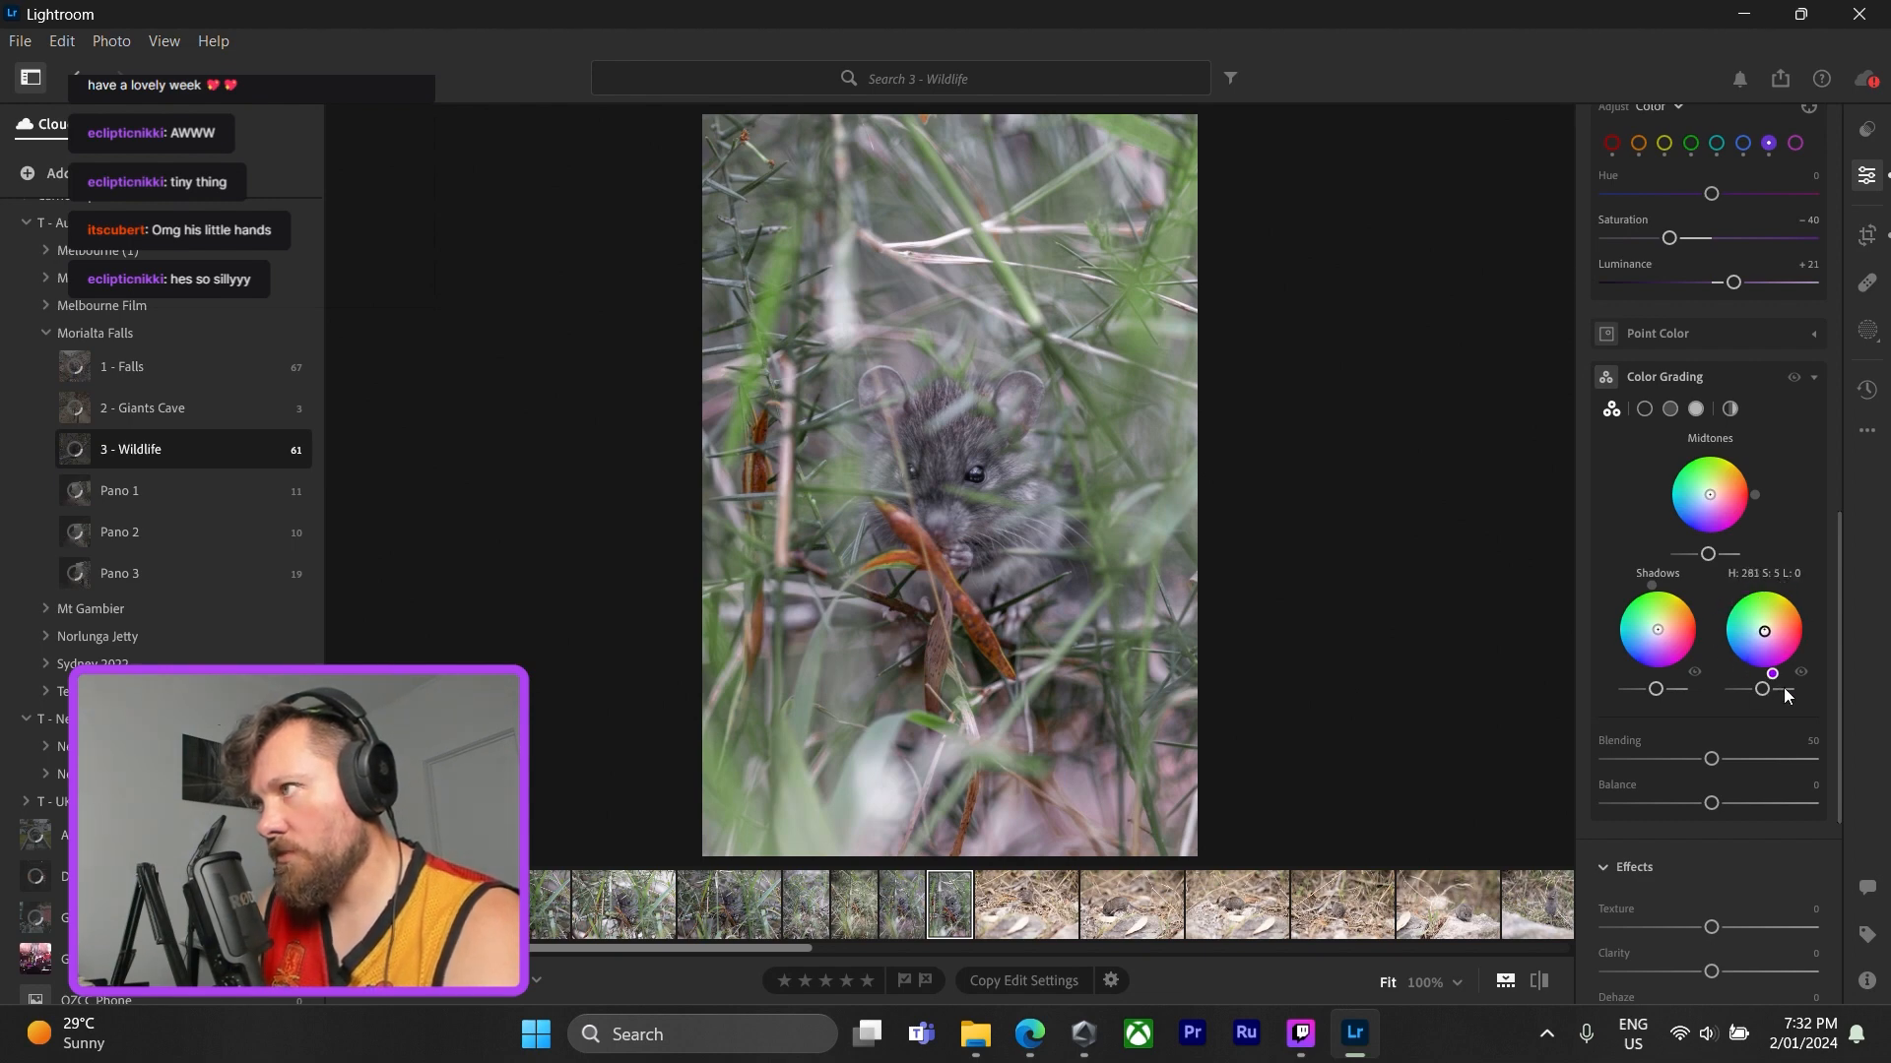
mouse_move(1784, 689)
left_mouse_down()
mouse_move(1830, 604)
mouse_move(1765, 630)
mouse_move(1722, 594)
mouse_move(1787, 673)
left_mouse_up()
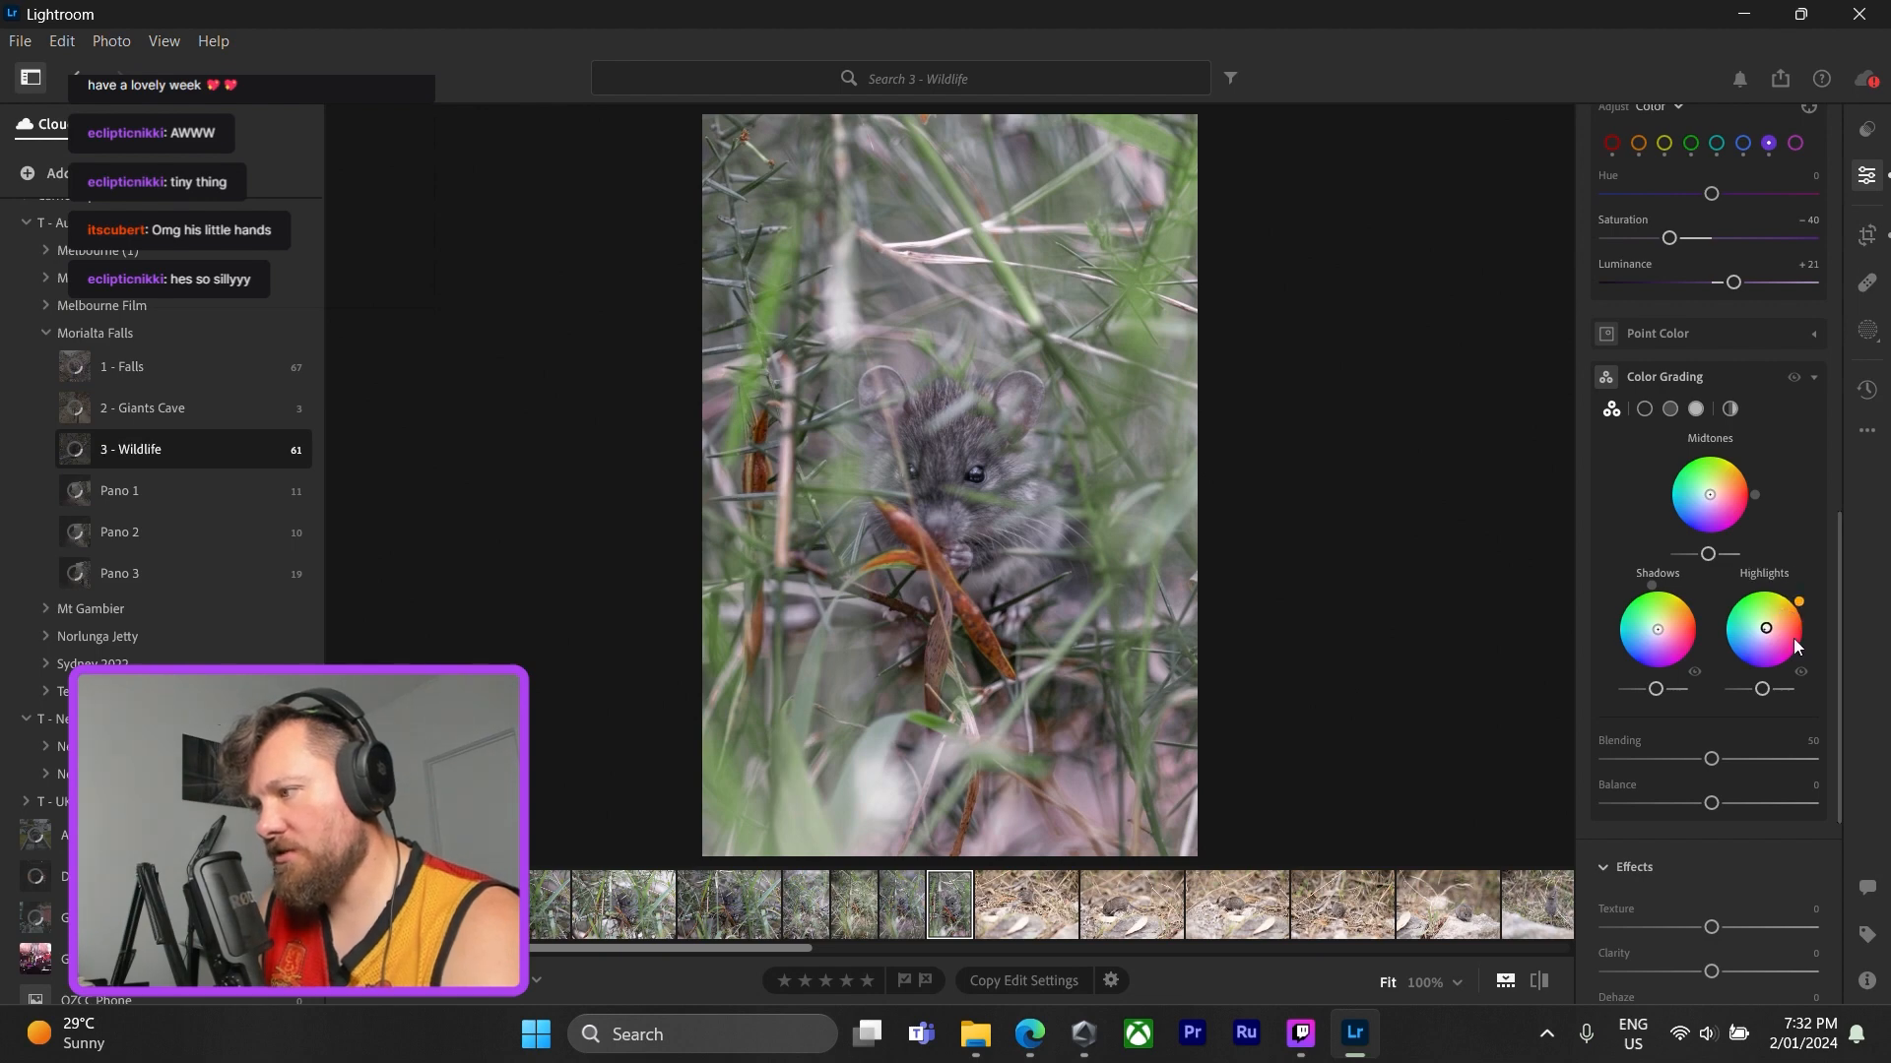
left_click_drag(1766, 630, 1810, 633)
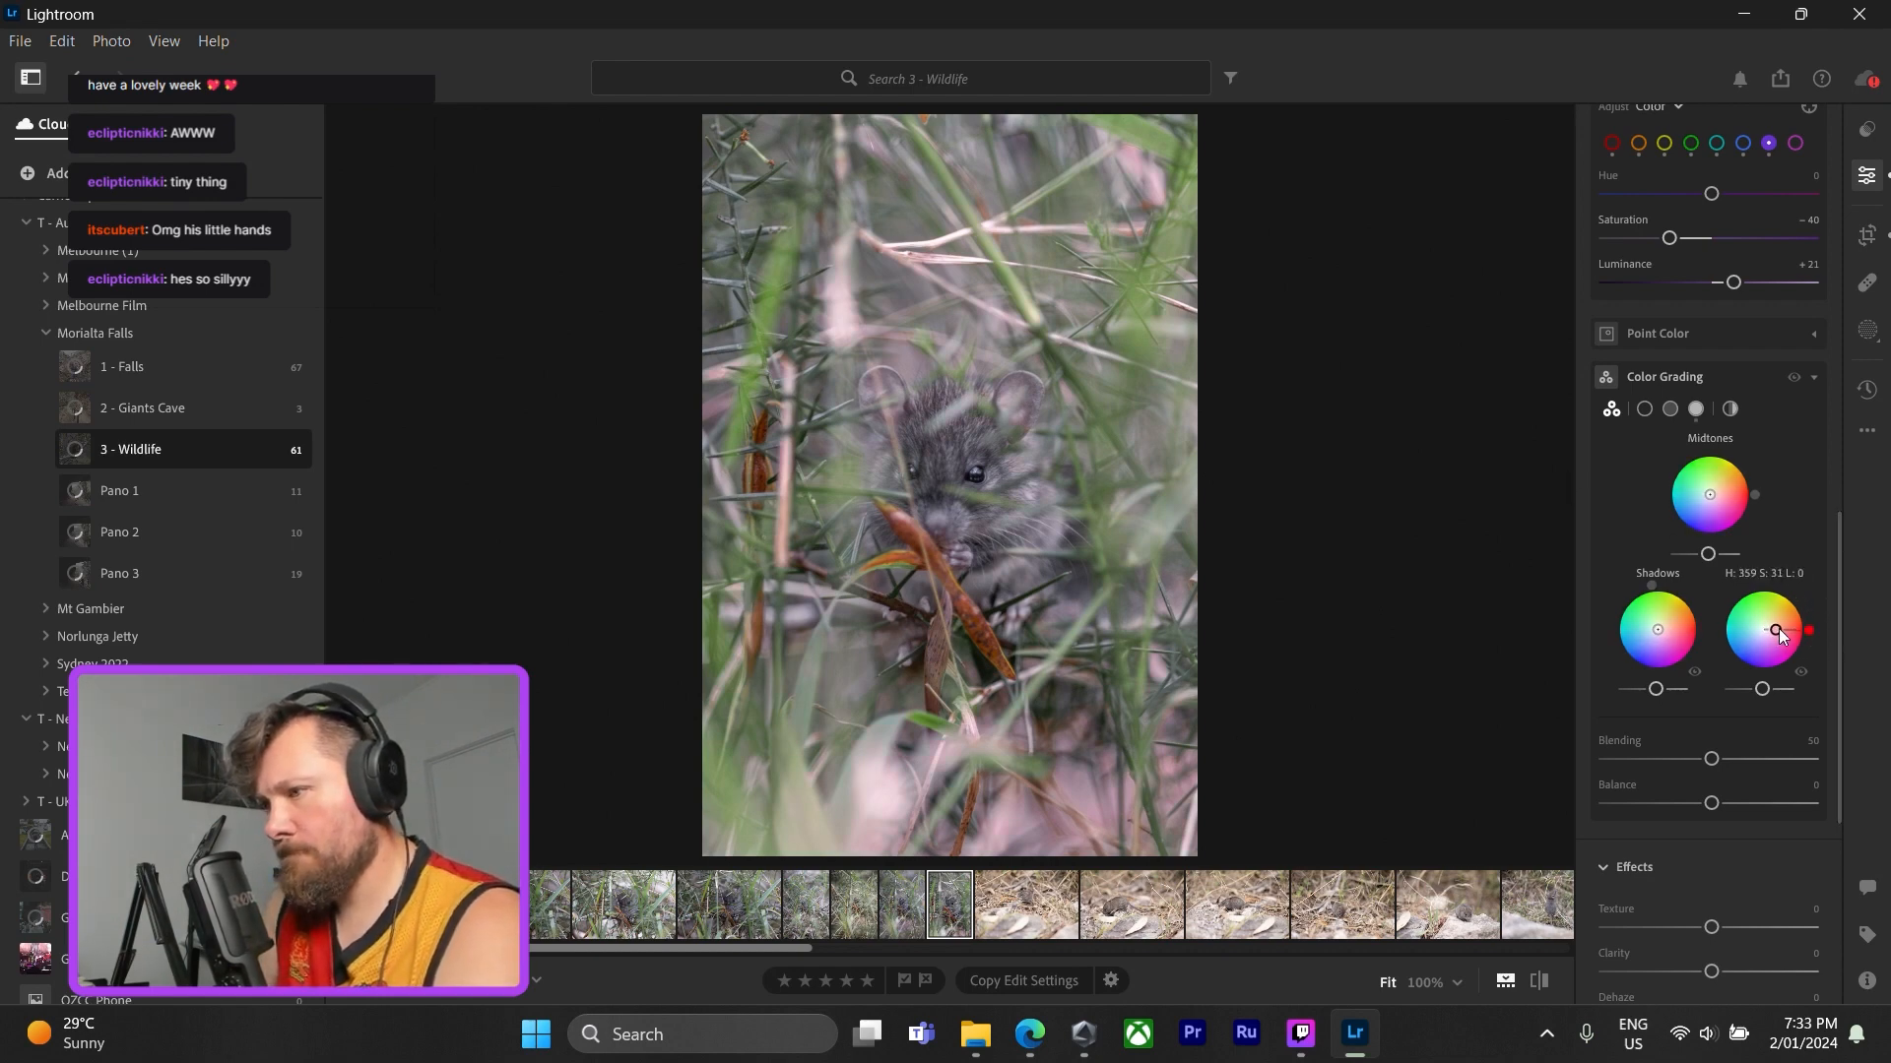
double_click(1777, 628)
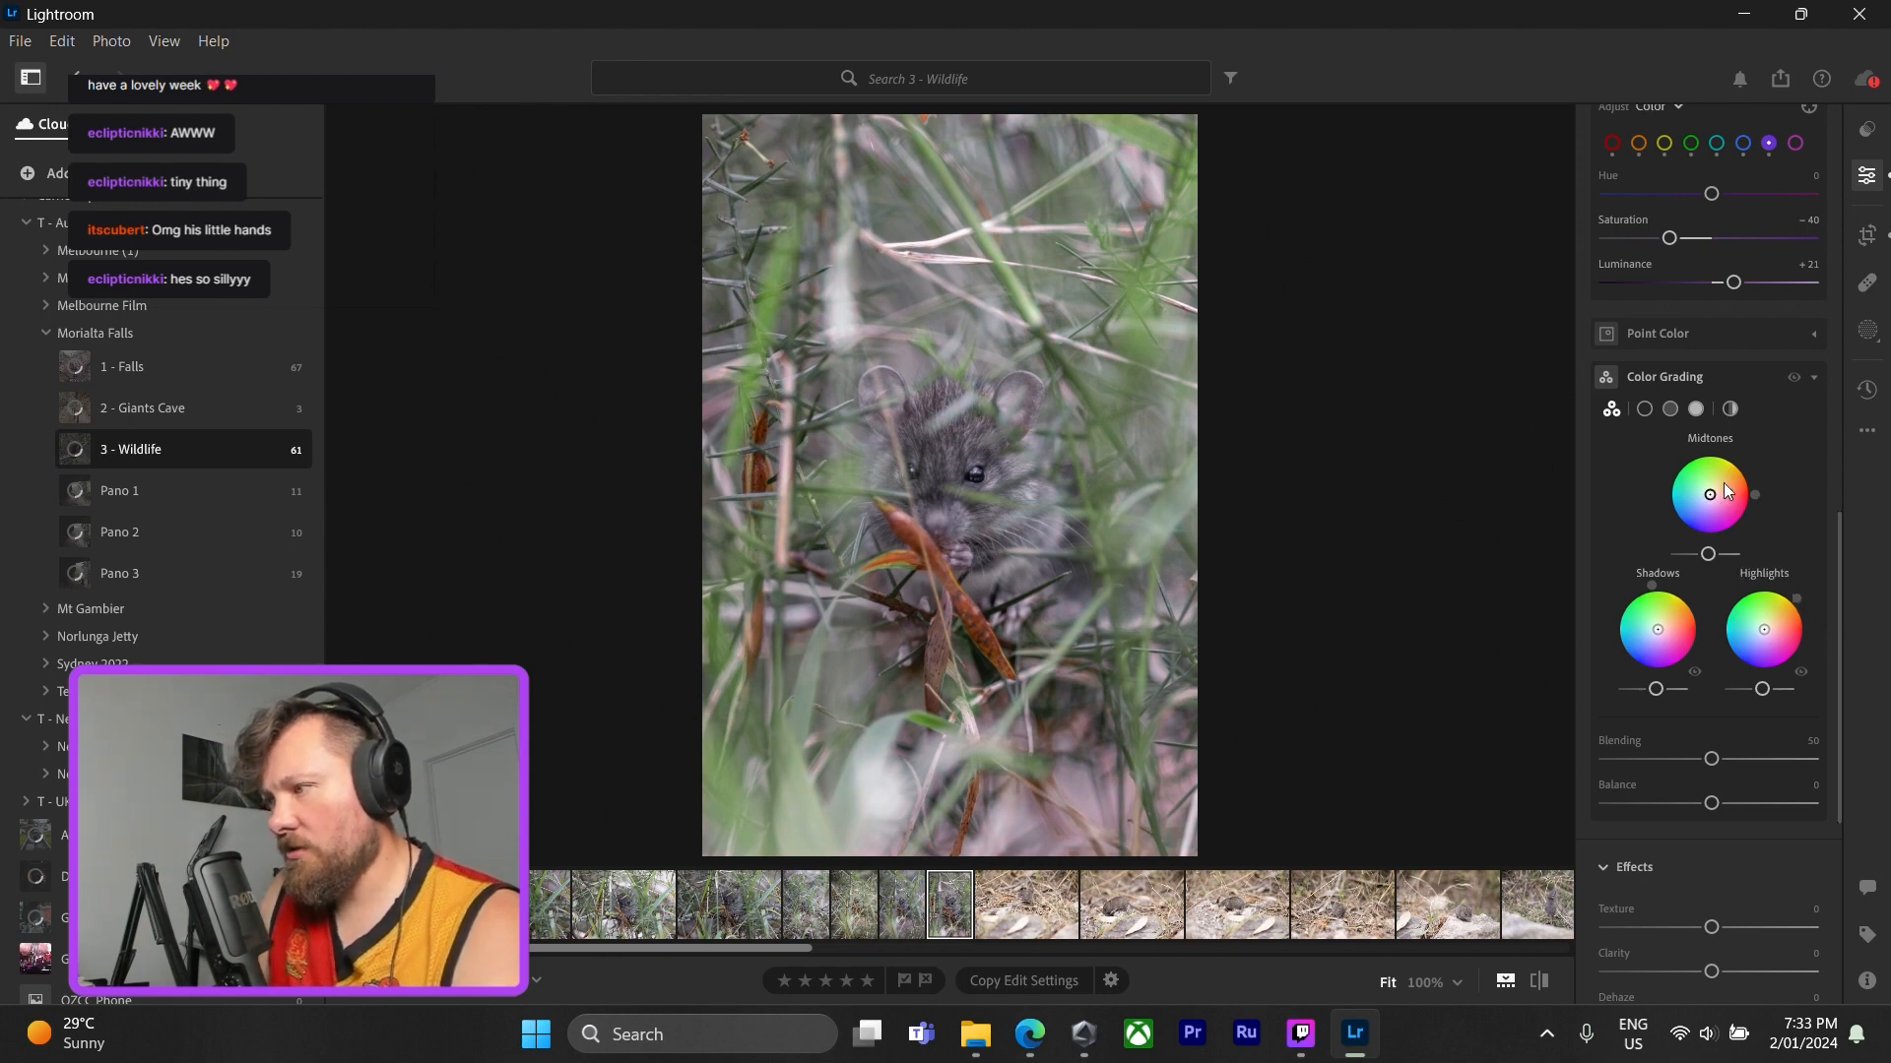
- Tint the midtones a warm yellow in Color Grading, checking the mouse up close while refining the hue
mouse_move(1711, 493)
left_mouse_down()
mouse_move(1741, 451)
mouse_move(1662, 505)
mouse_move(1691, 544)
mouse_move(1758, 542)
mouse_move(1686, 532)
mouse_move(1755, 515)
mouse_move(1769, 477)
mouse_move(1704, 448)
mouse_move(1731, 445)
left_mouse_up()
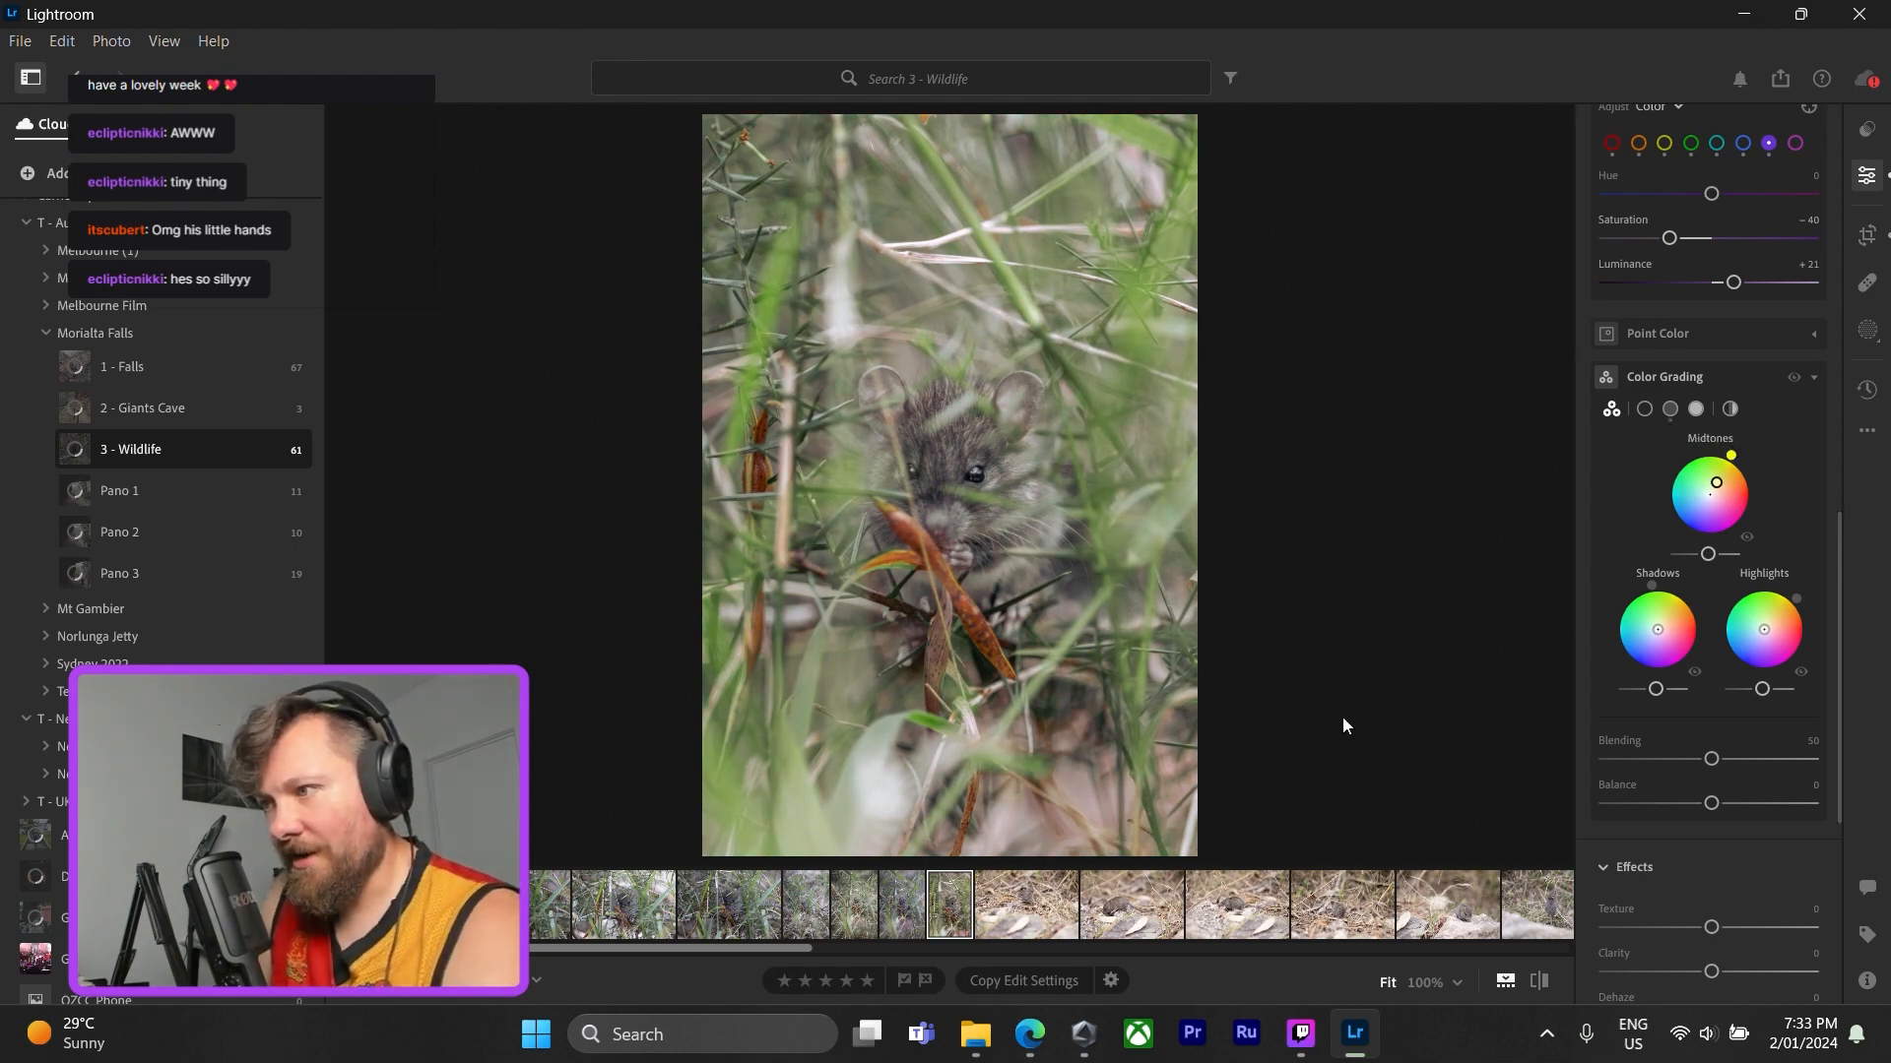
left_click(952, 504)
left_click_drag(1032, 648, 1064, 785)
left_click(1064, 785)
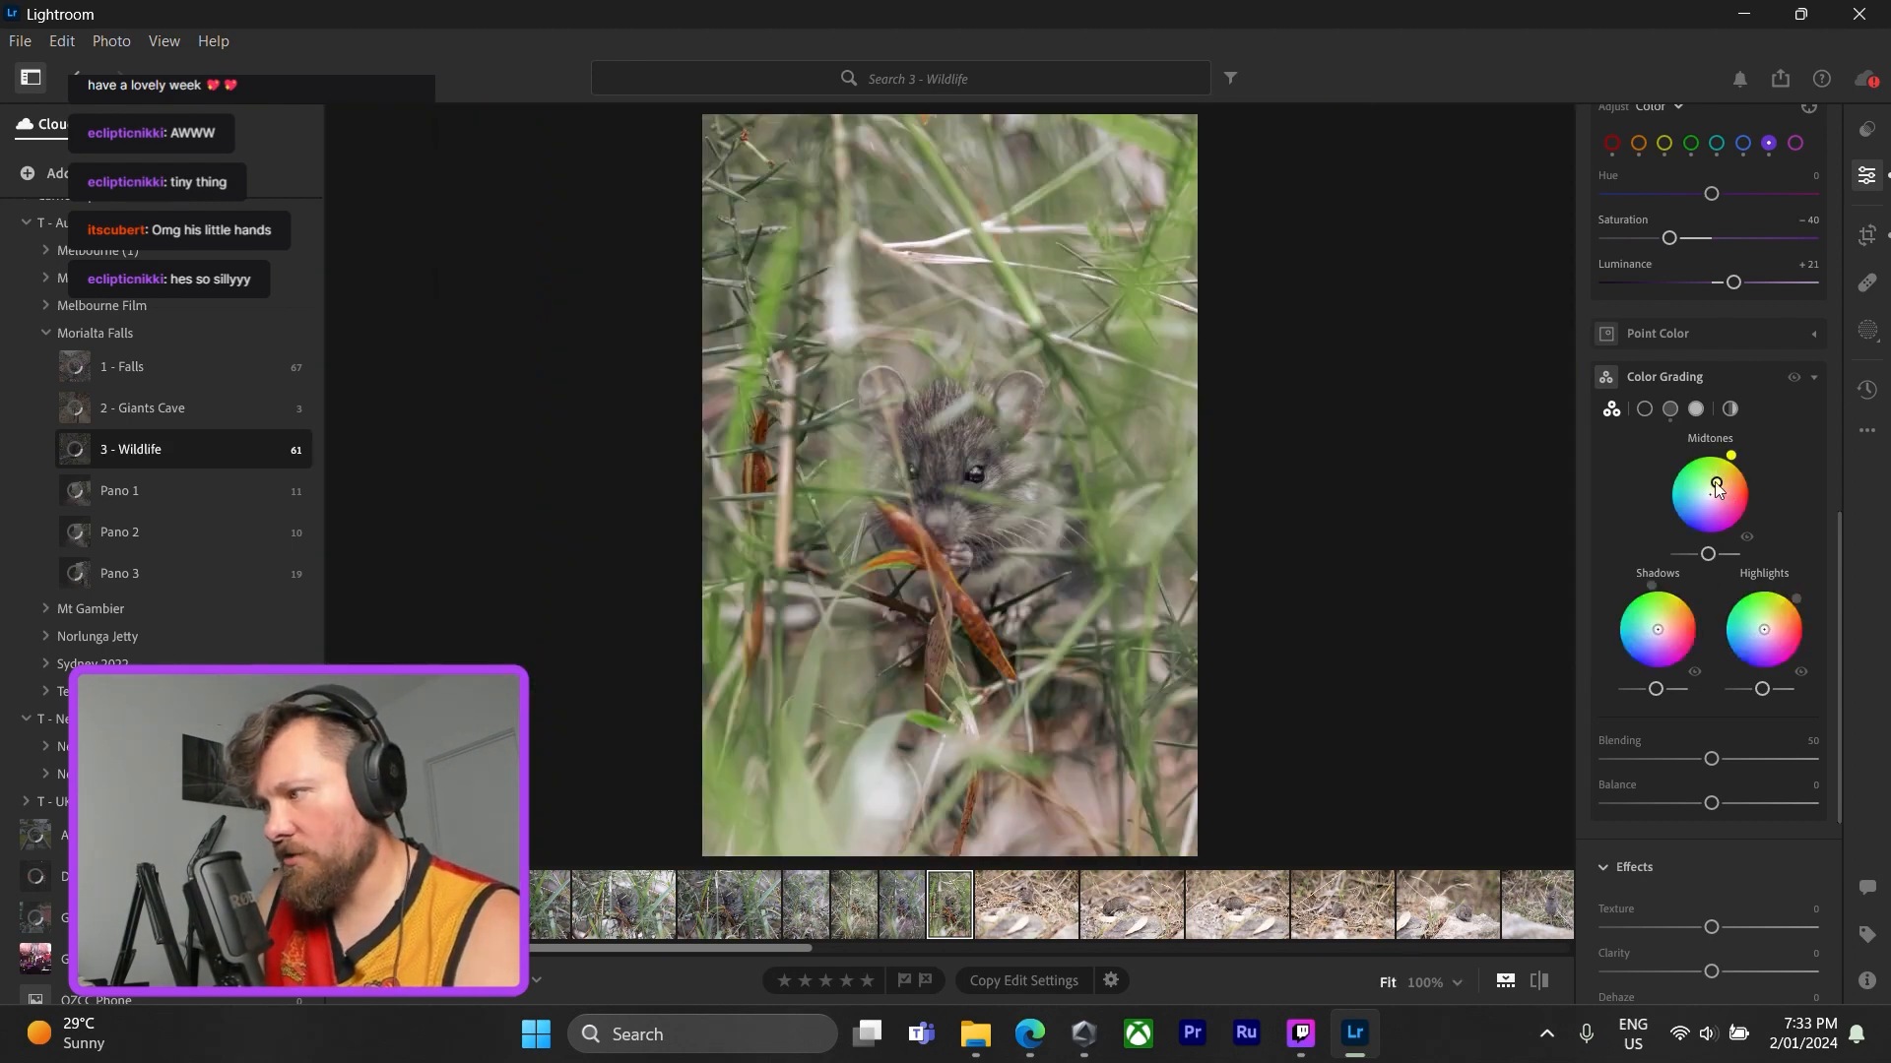
left_click_drag(1730, 456, 1716, 494)
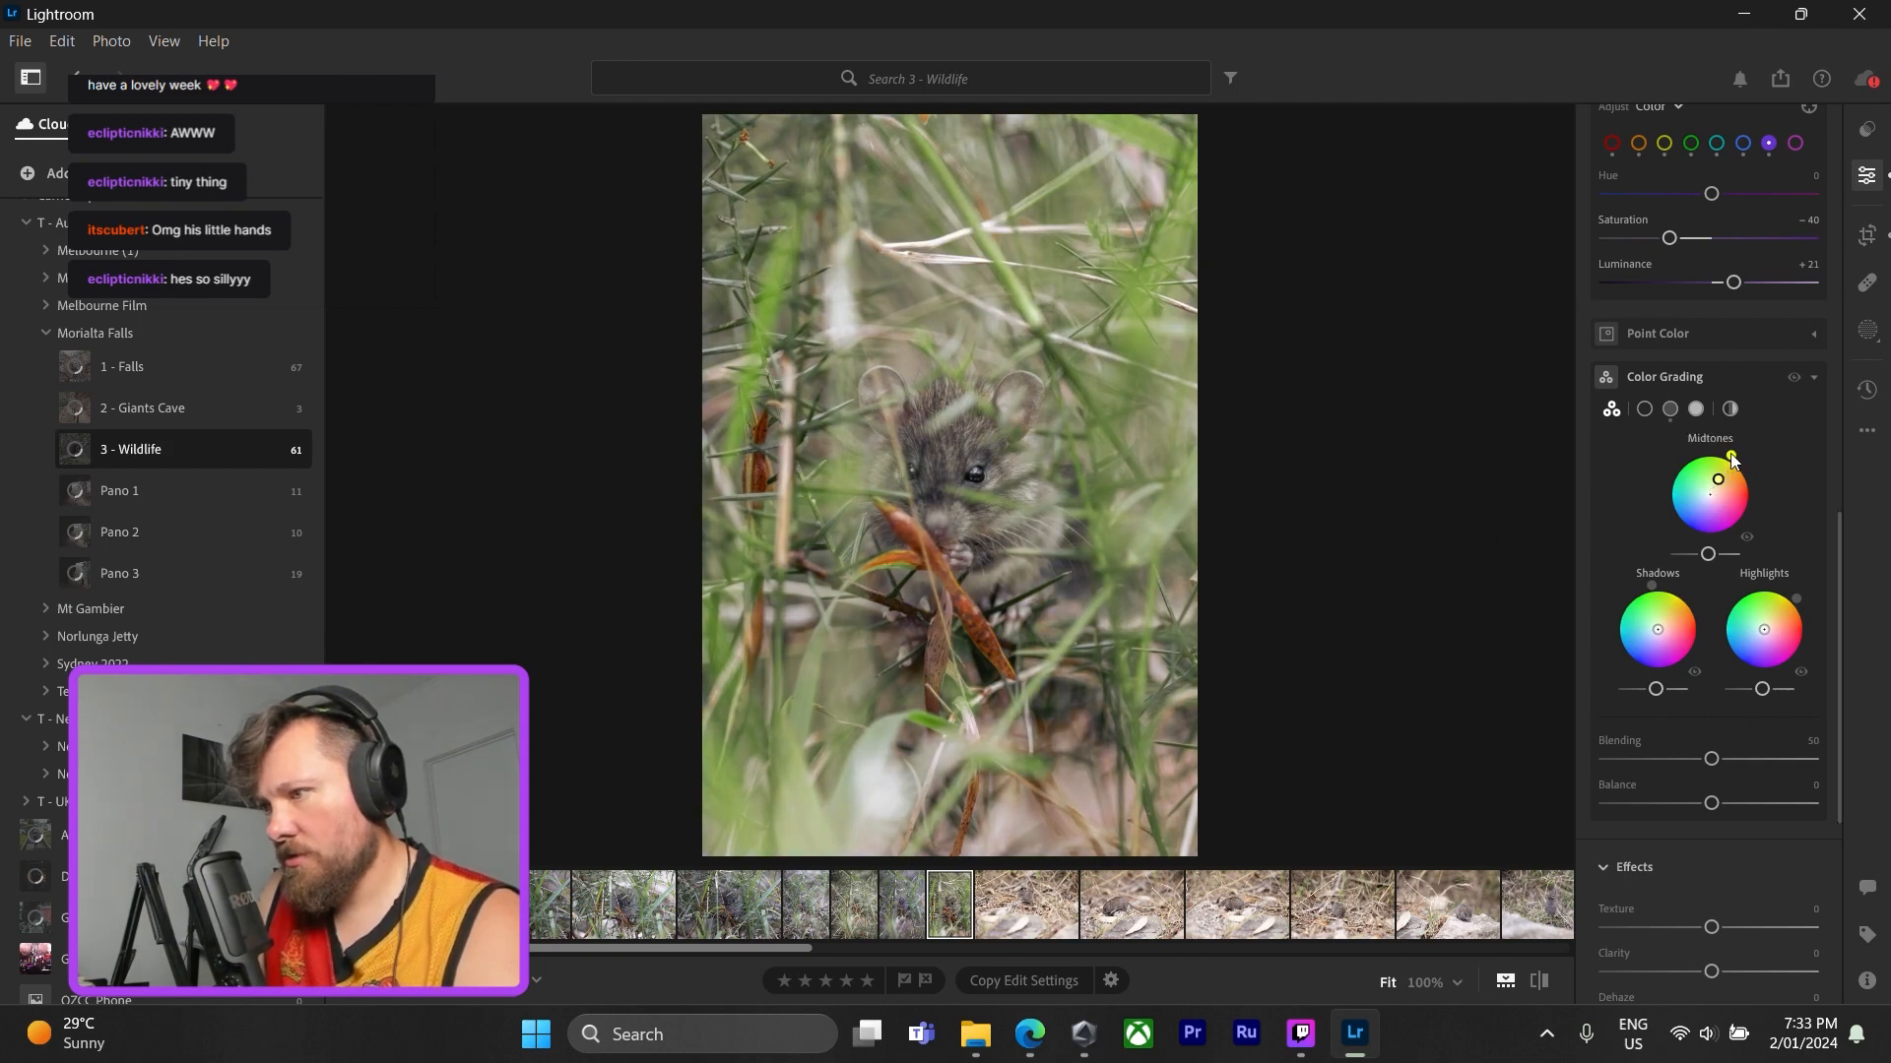
mouse_move(1732, 460)
left_mouse_down()
mouse_move(1714, 459)
mouse_move(1731, 463)
left_mouse_up()
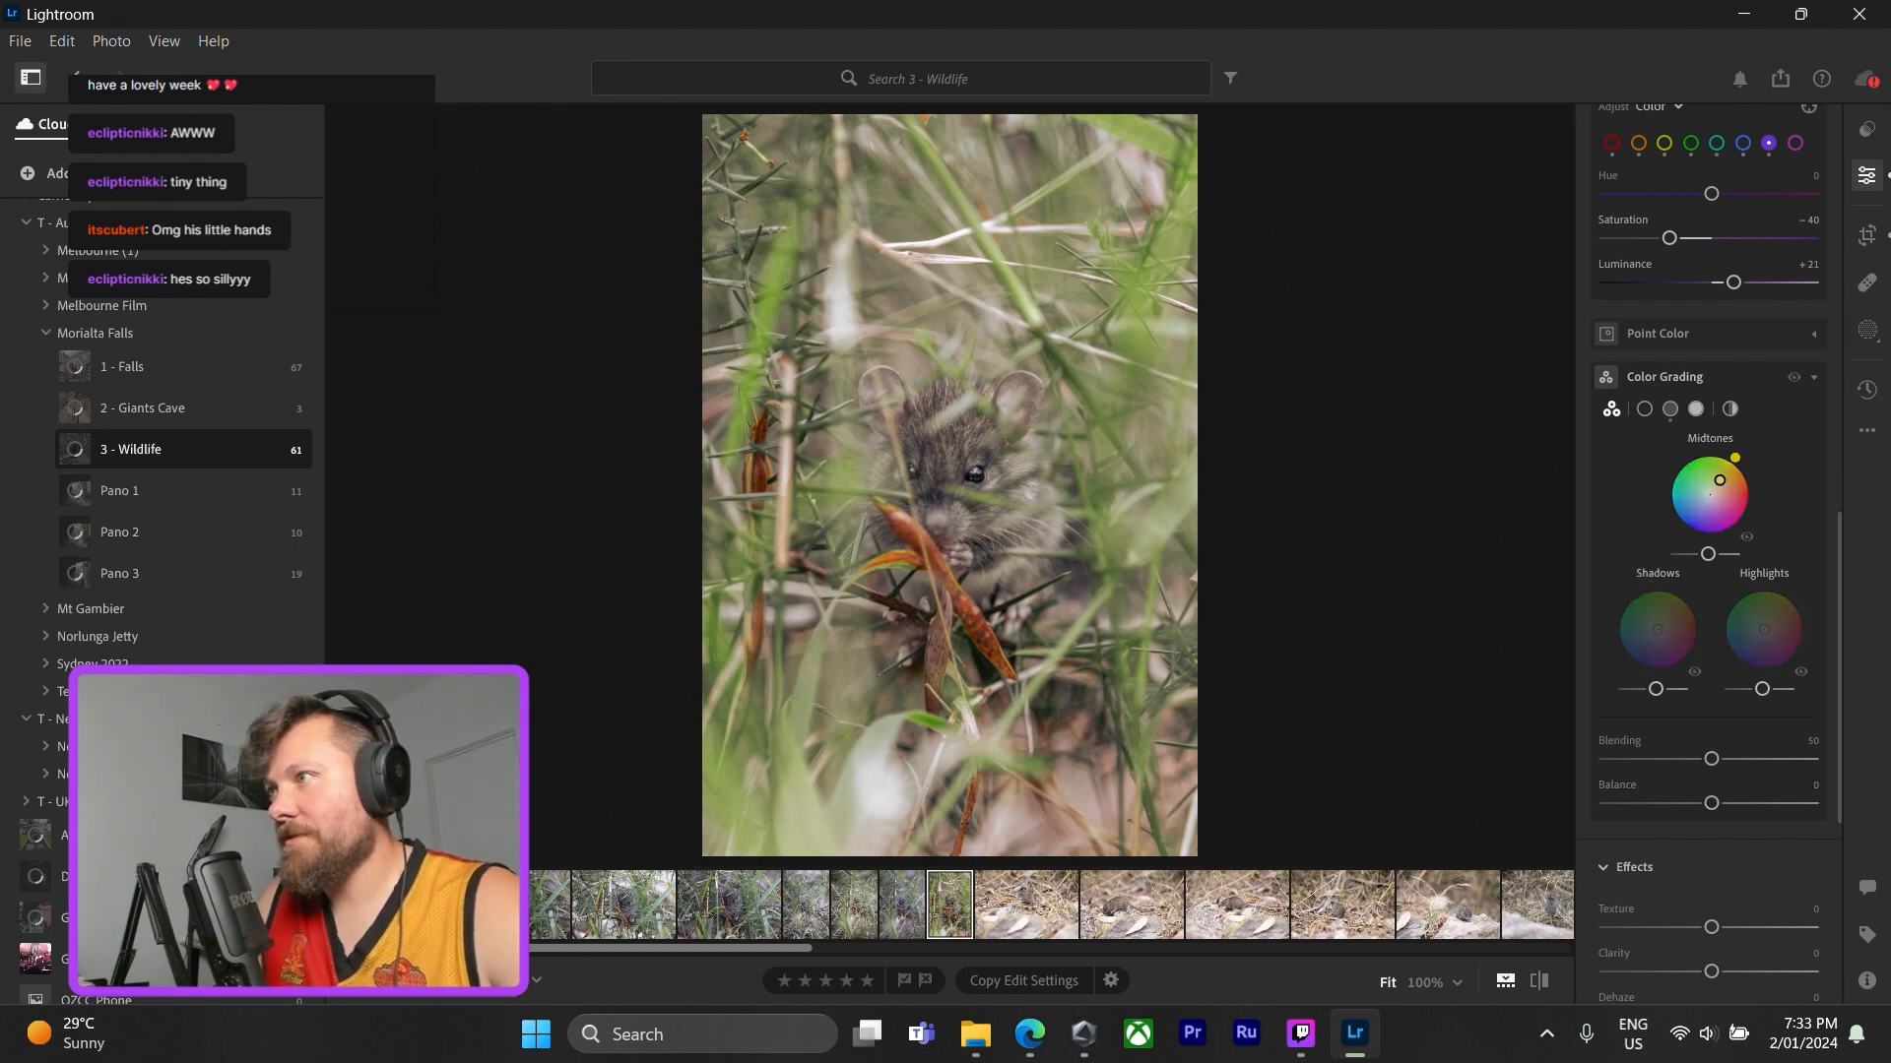
- Set Clarity to +17 and Vignette to -6 in the Effects settings, checking the mouse's face up close
scroll(1625, 901, "down", 2)
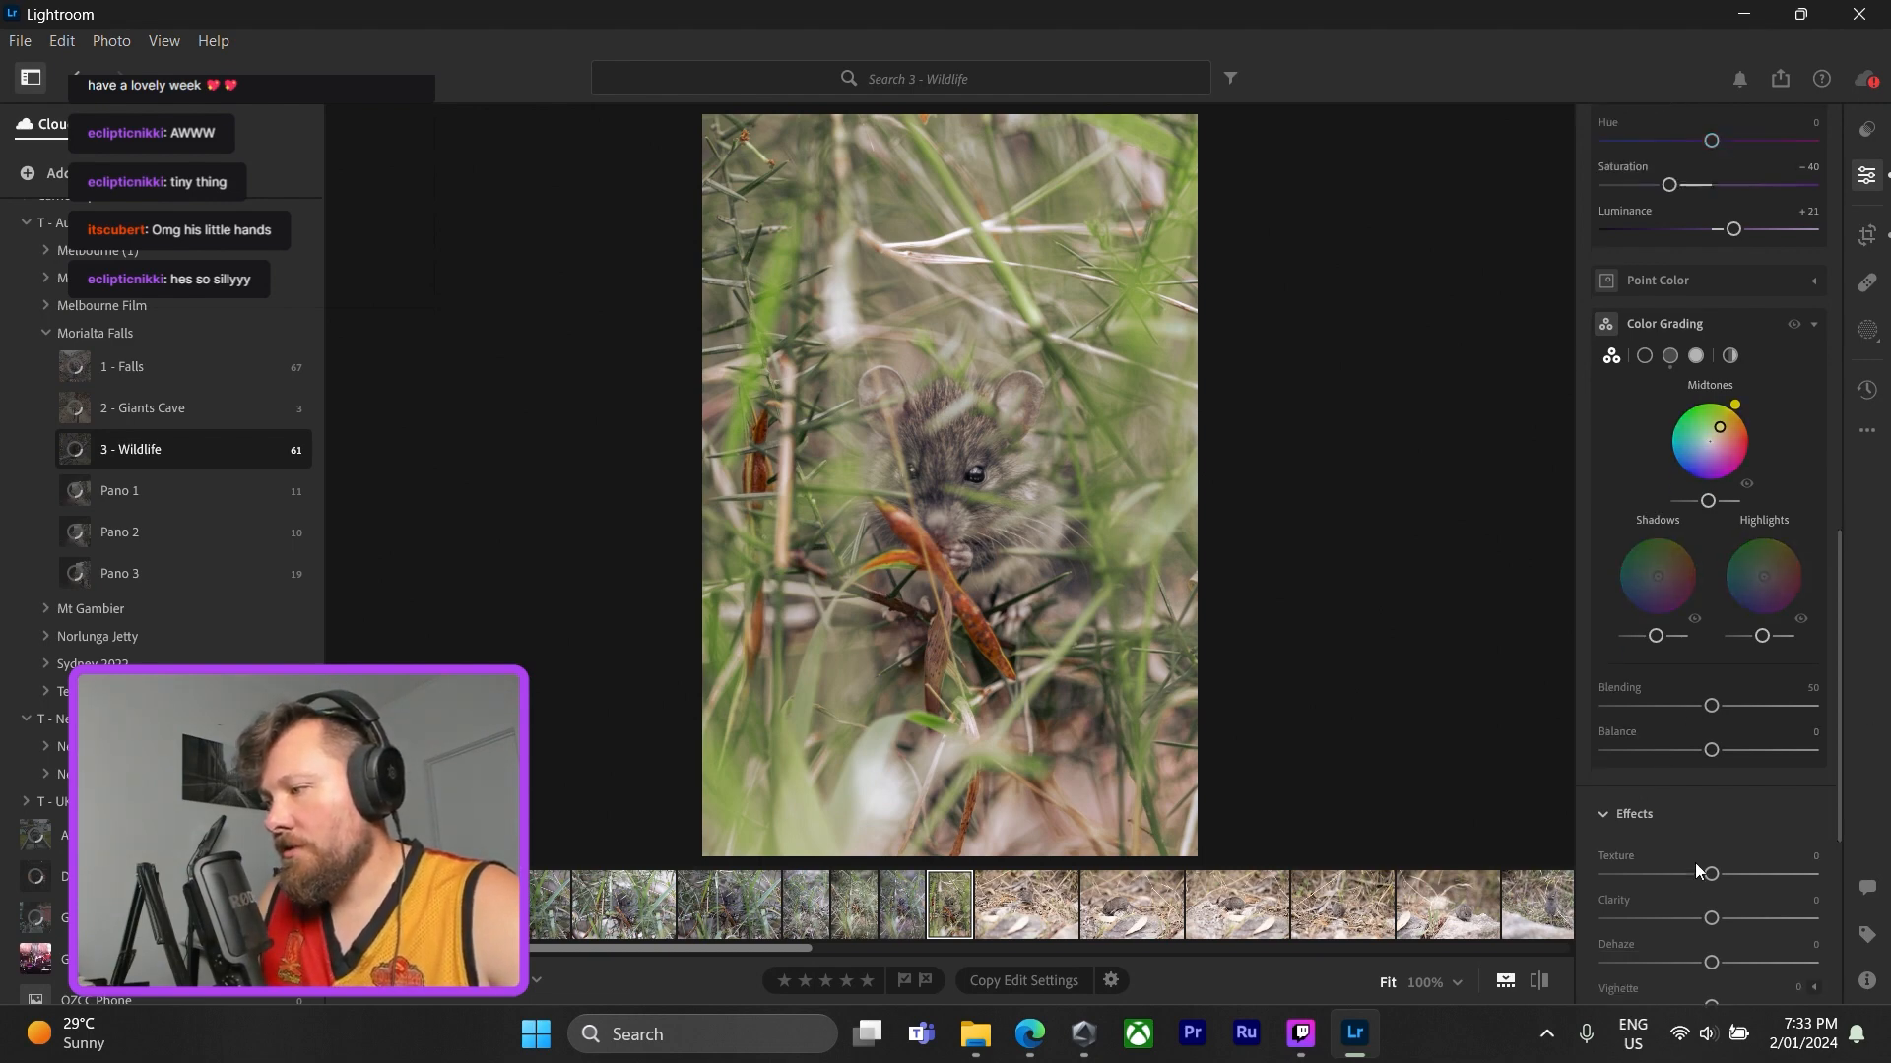
mouse_move(1712, 866)
left_mouse_down()
mouse_move(1800, 860)
mouse_move(1735, 863)
left_mouse_up()
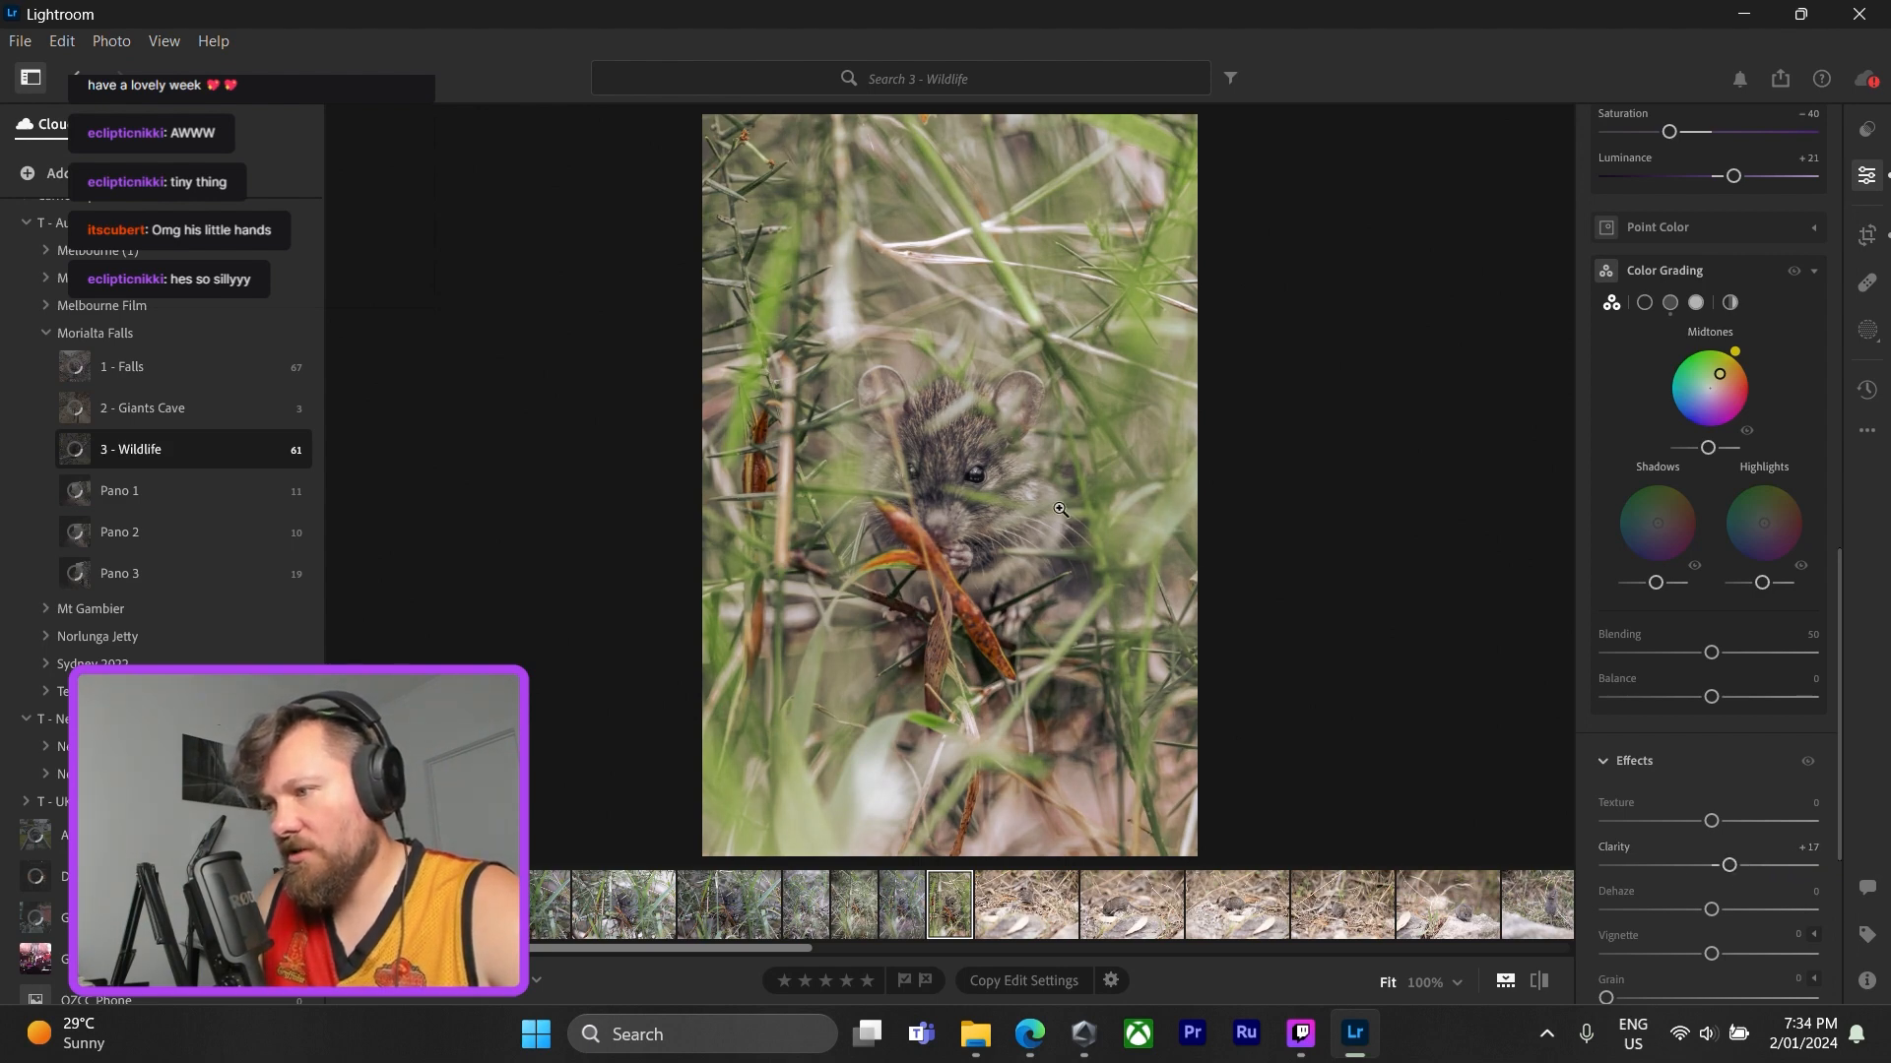
left_click(961, 493)
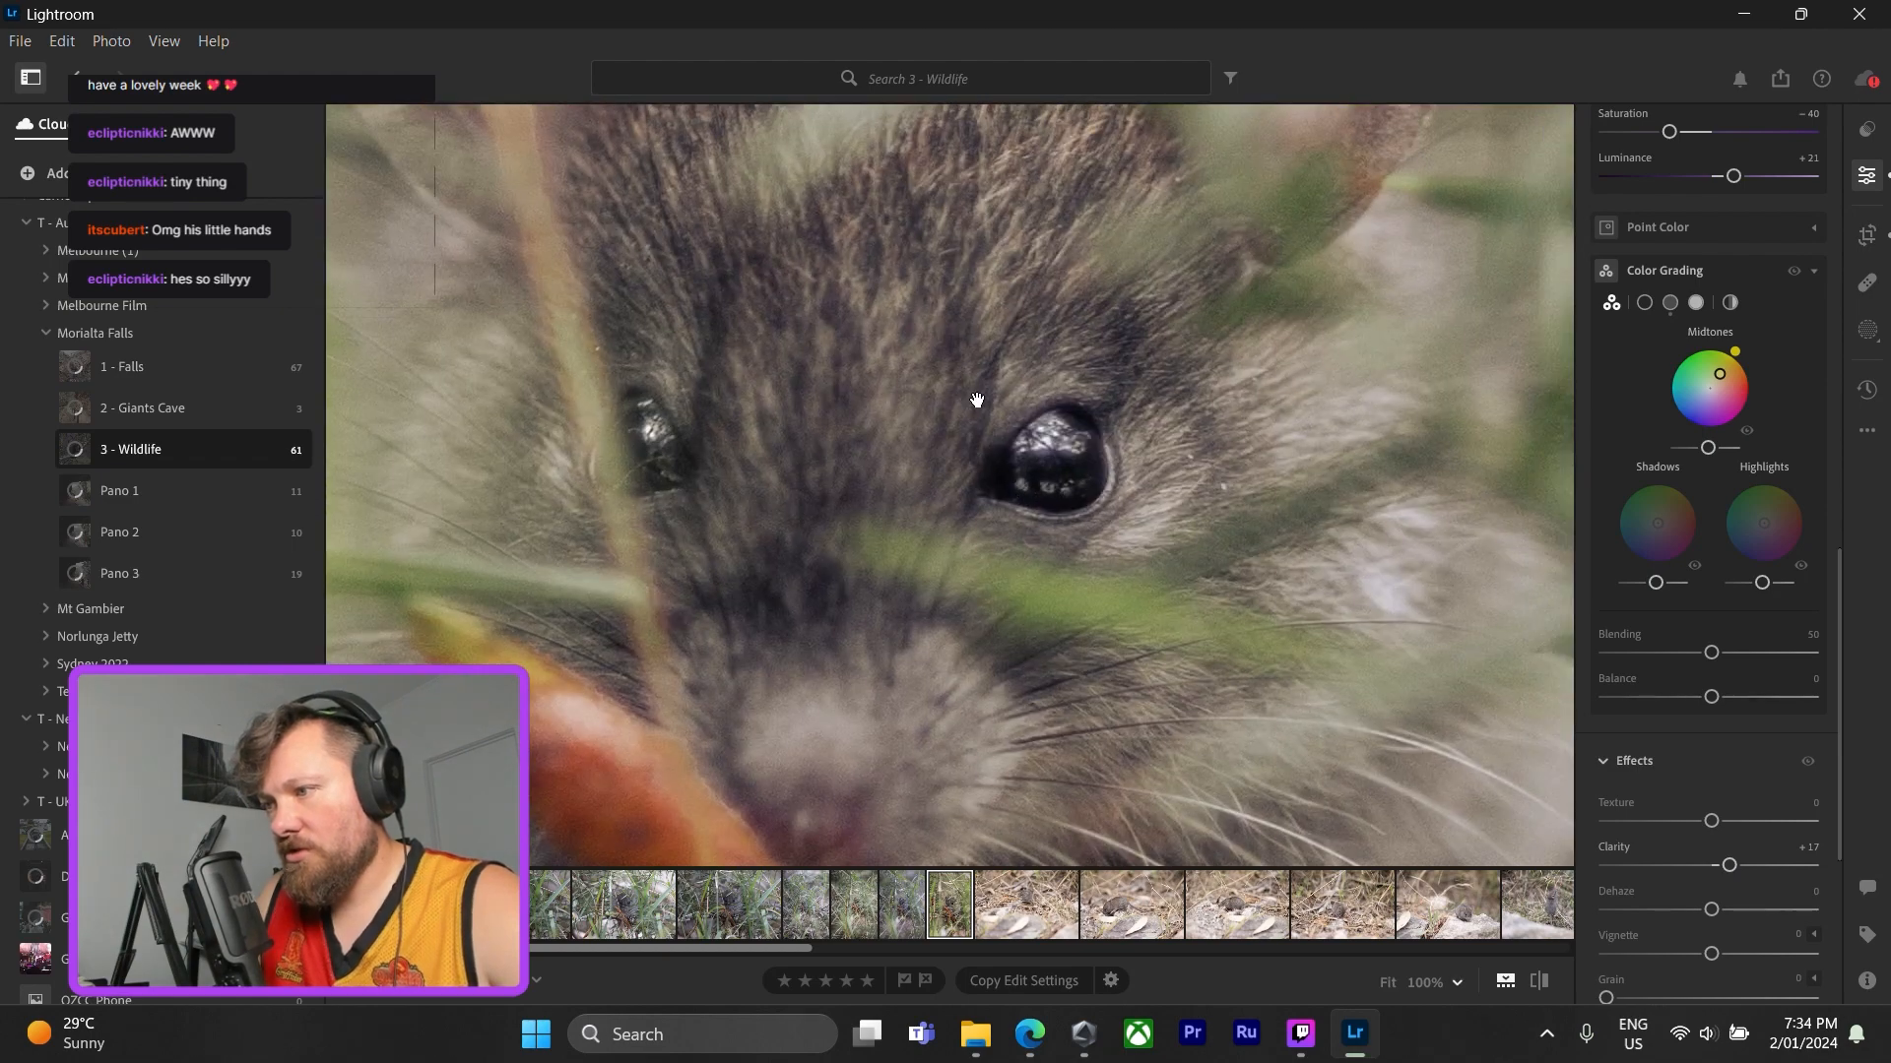
left_click(685, 406)
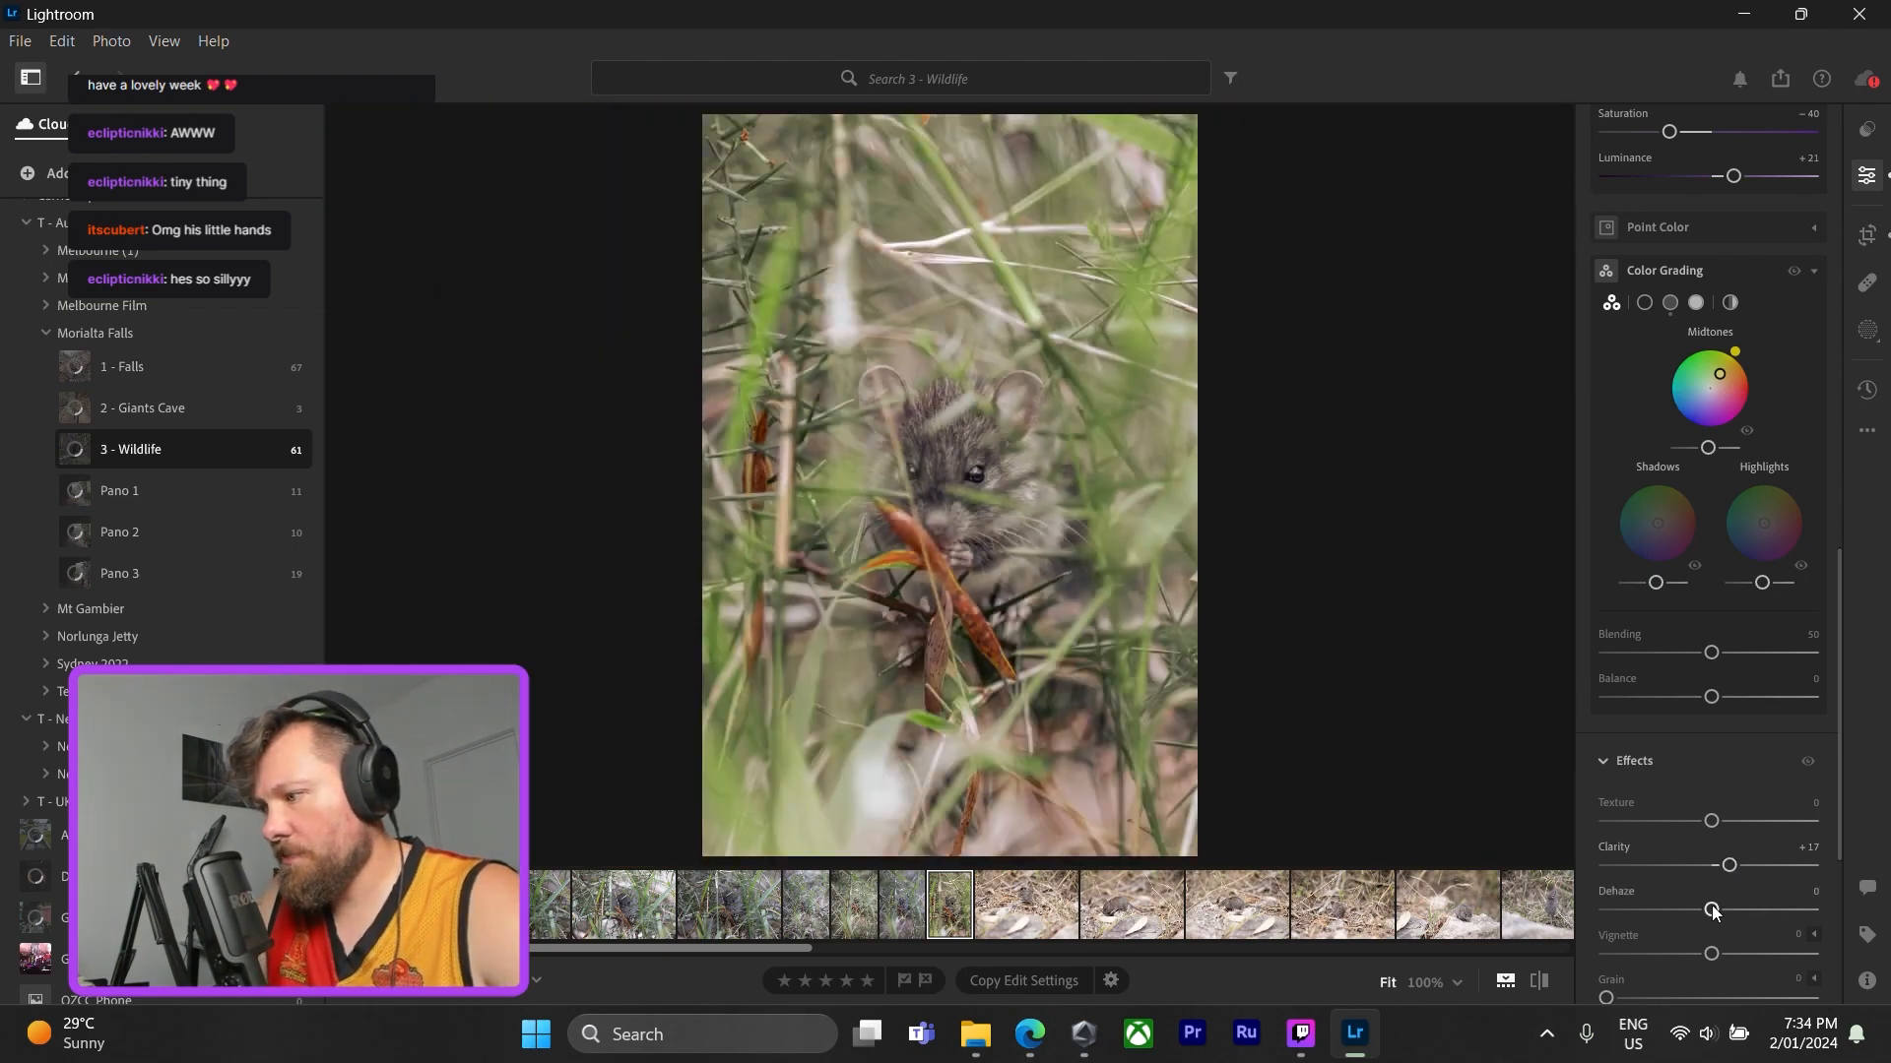
left_click_drag(1711, 909, 1705, 956)
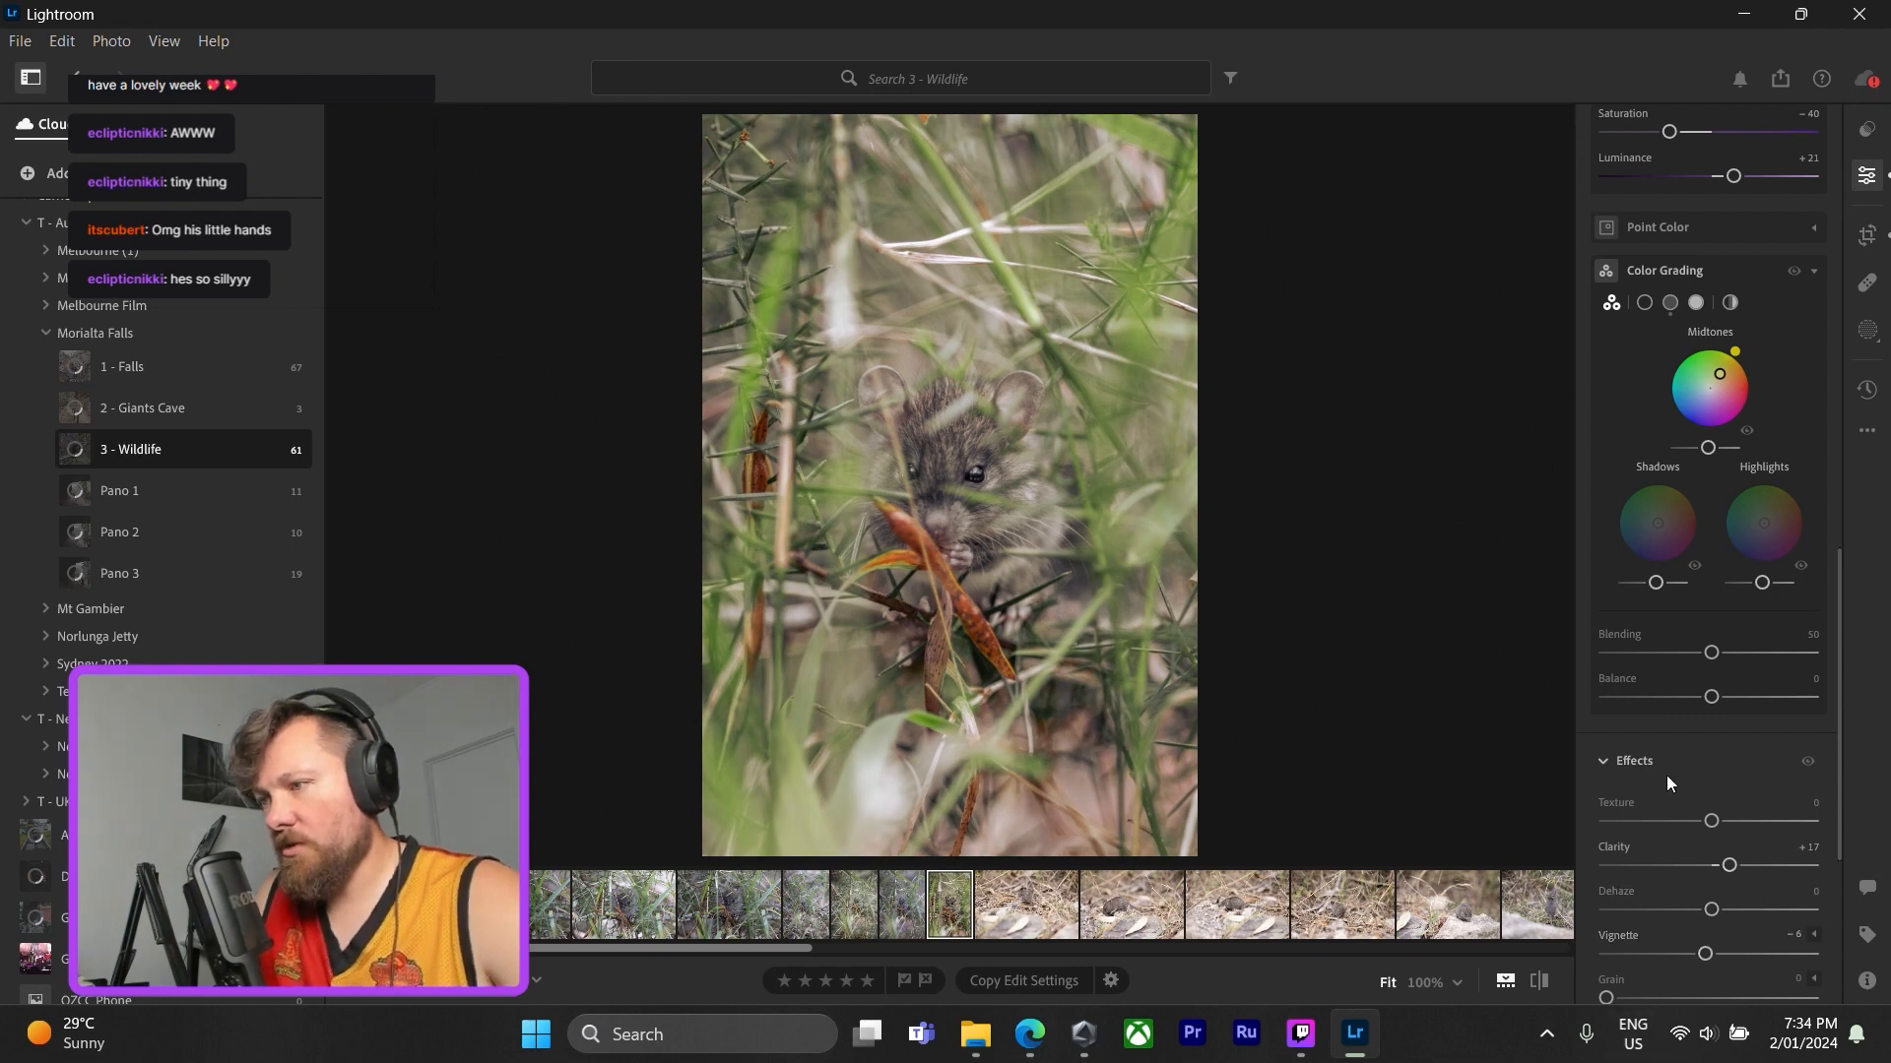
- Enlarge the crop slightly from its upper-right corner to include more of the grass around the mouse
scroll(1709, 756, "down", 3)
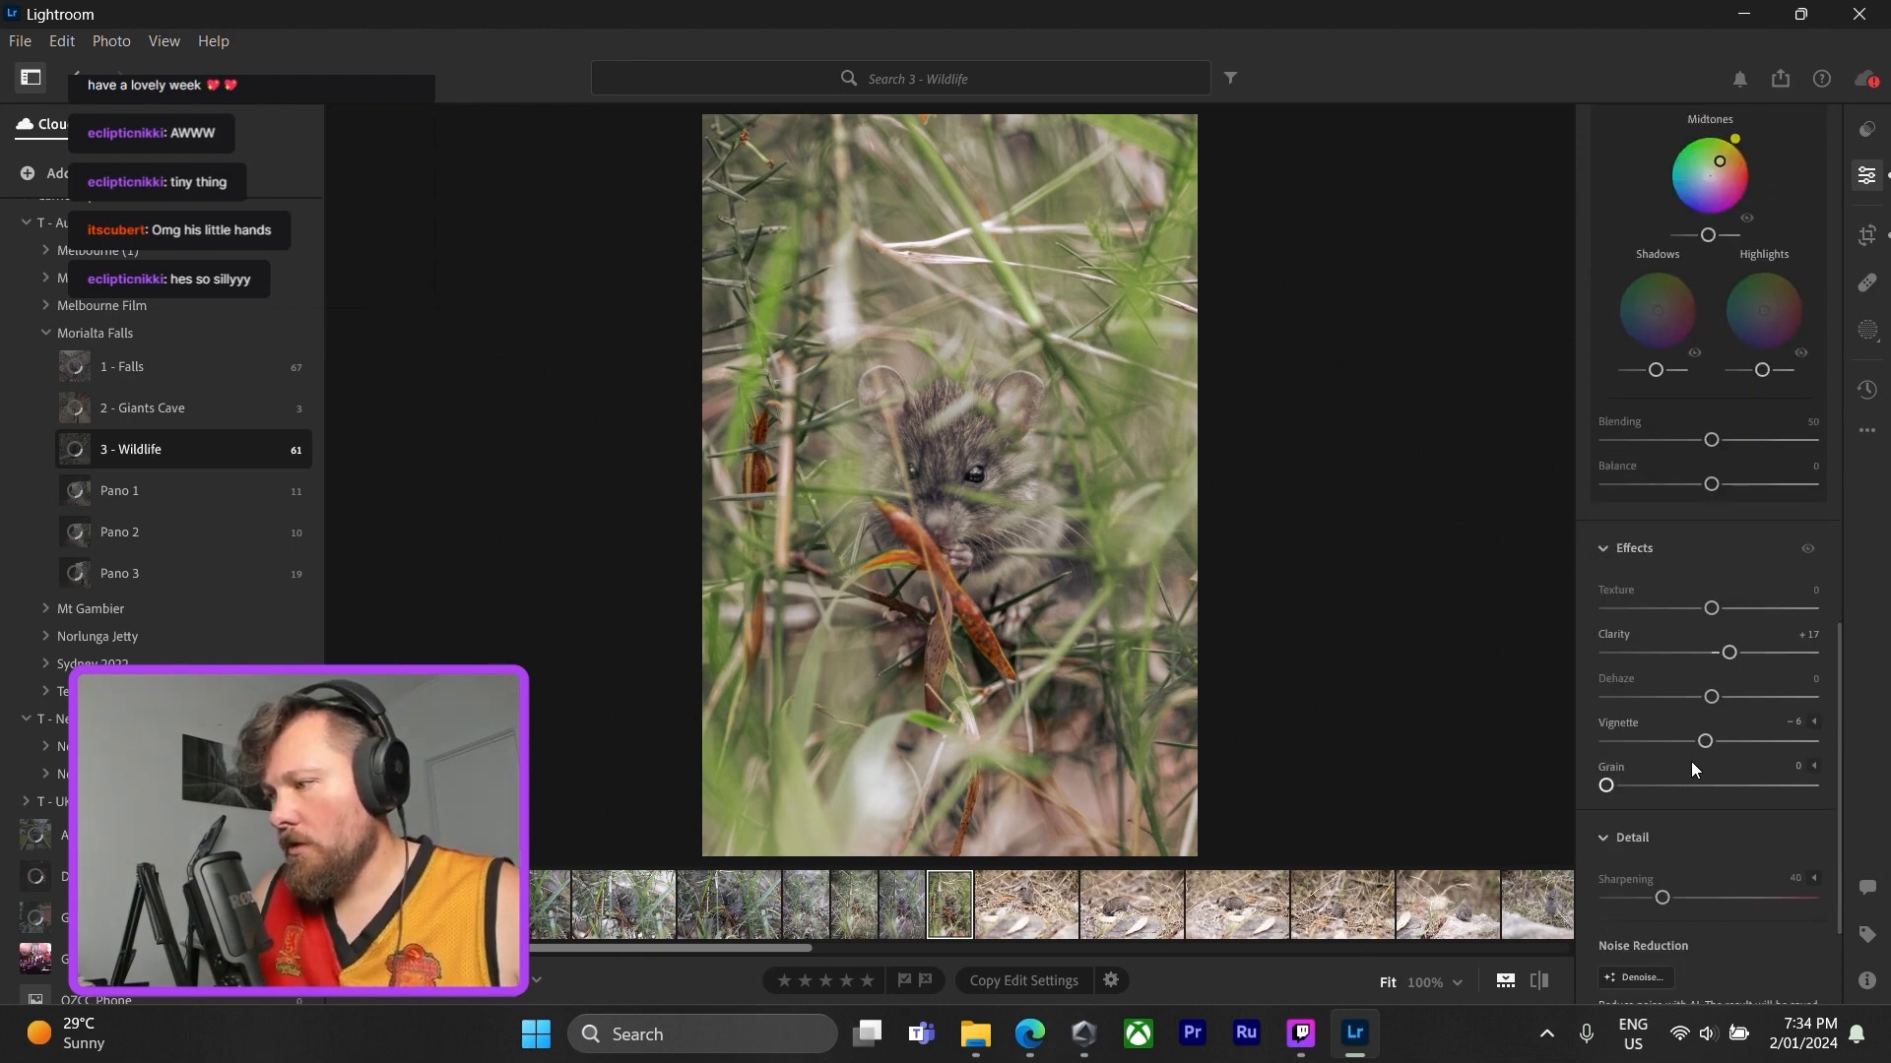
scroll(1692, 768, "up", 10)
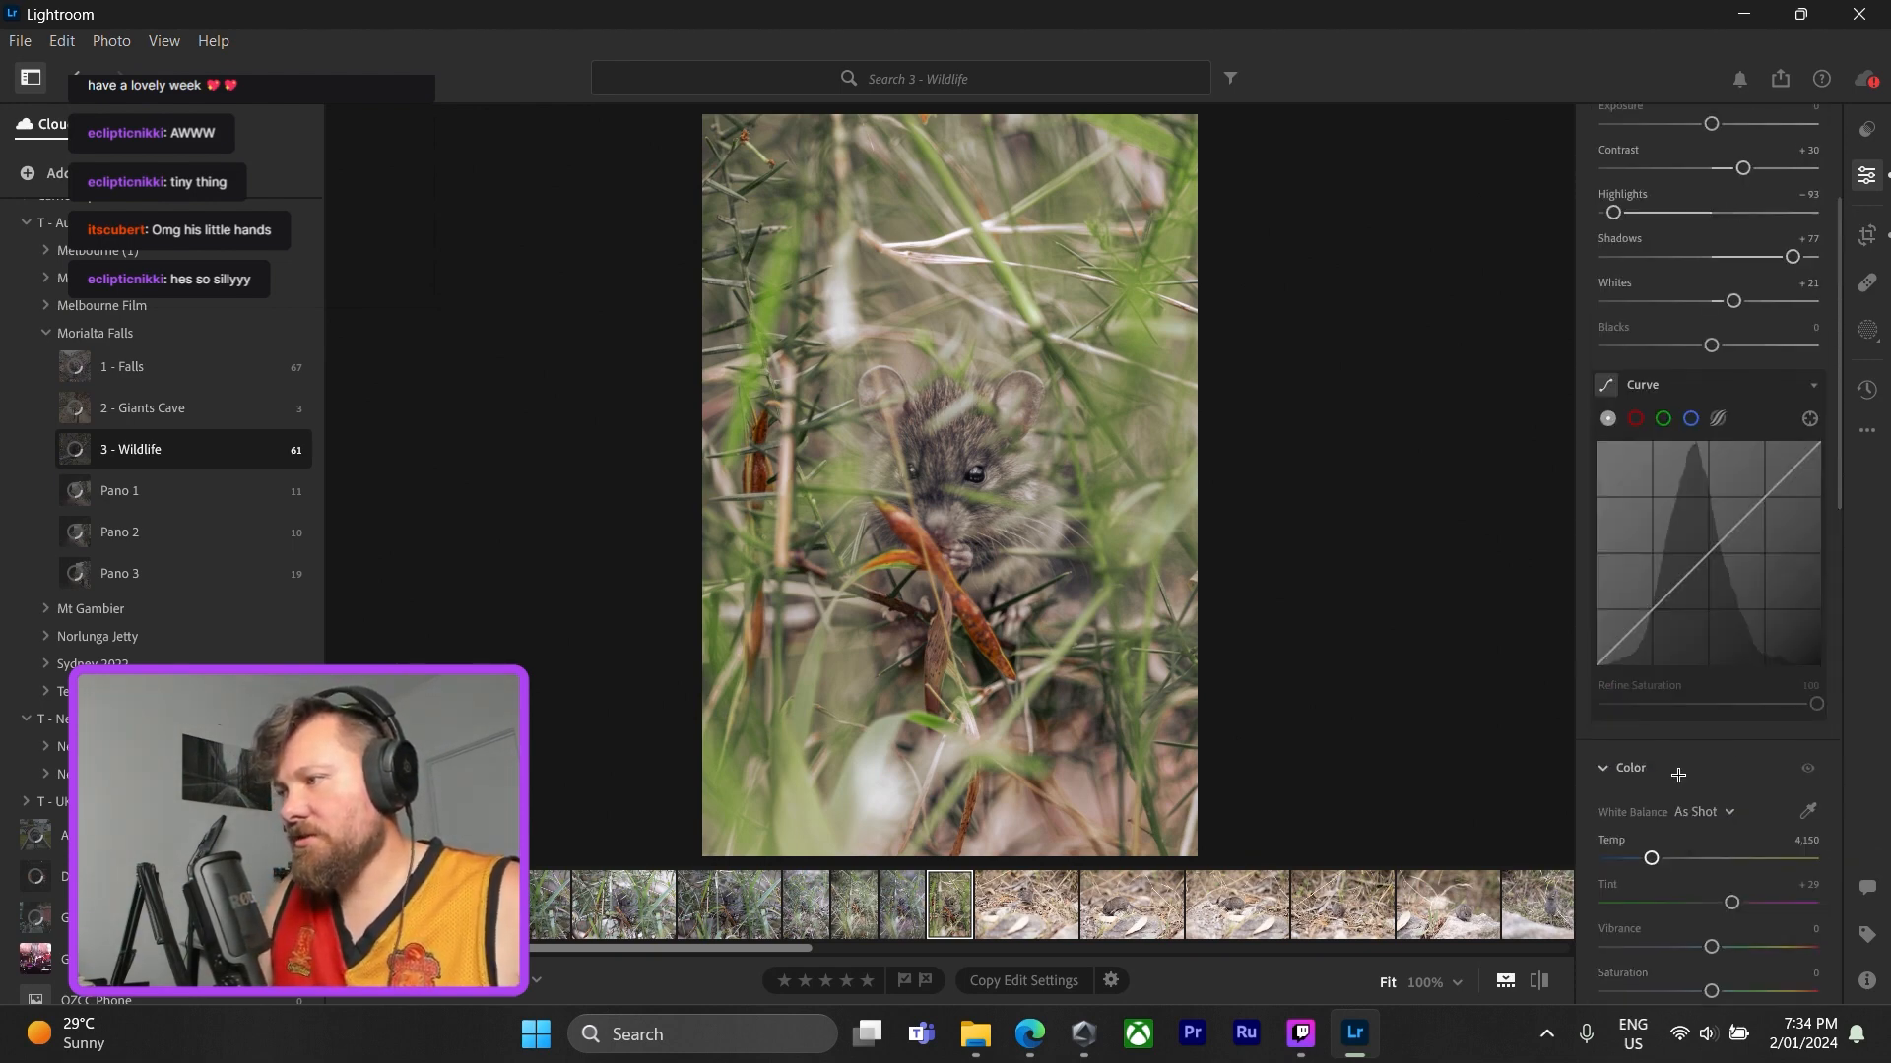
scroll(1678, 775, "up", 3)
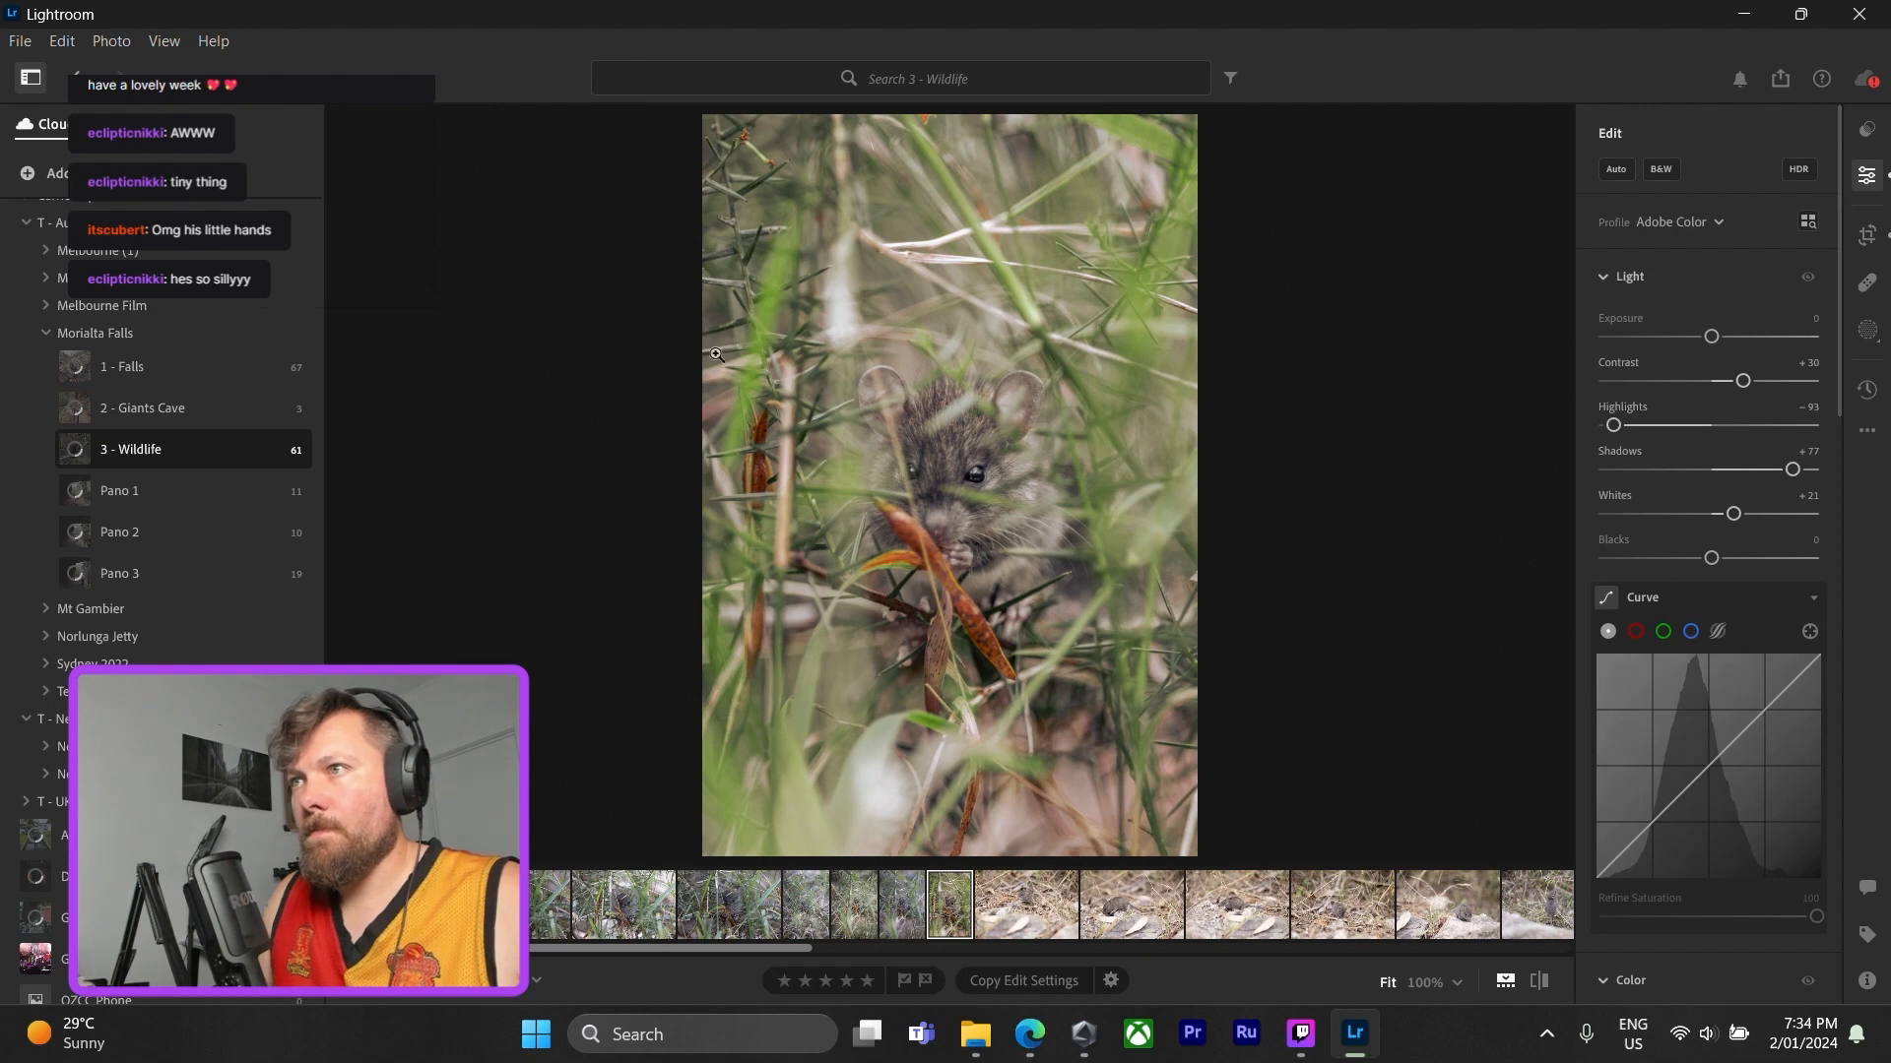
left_click(960, 465)
left_click(1099, 552)
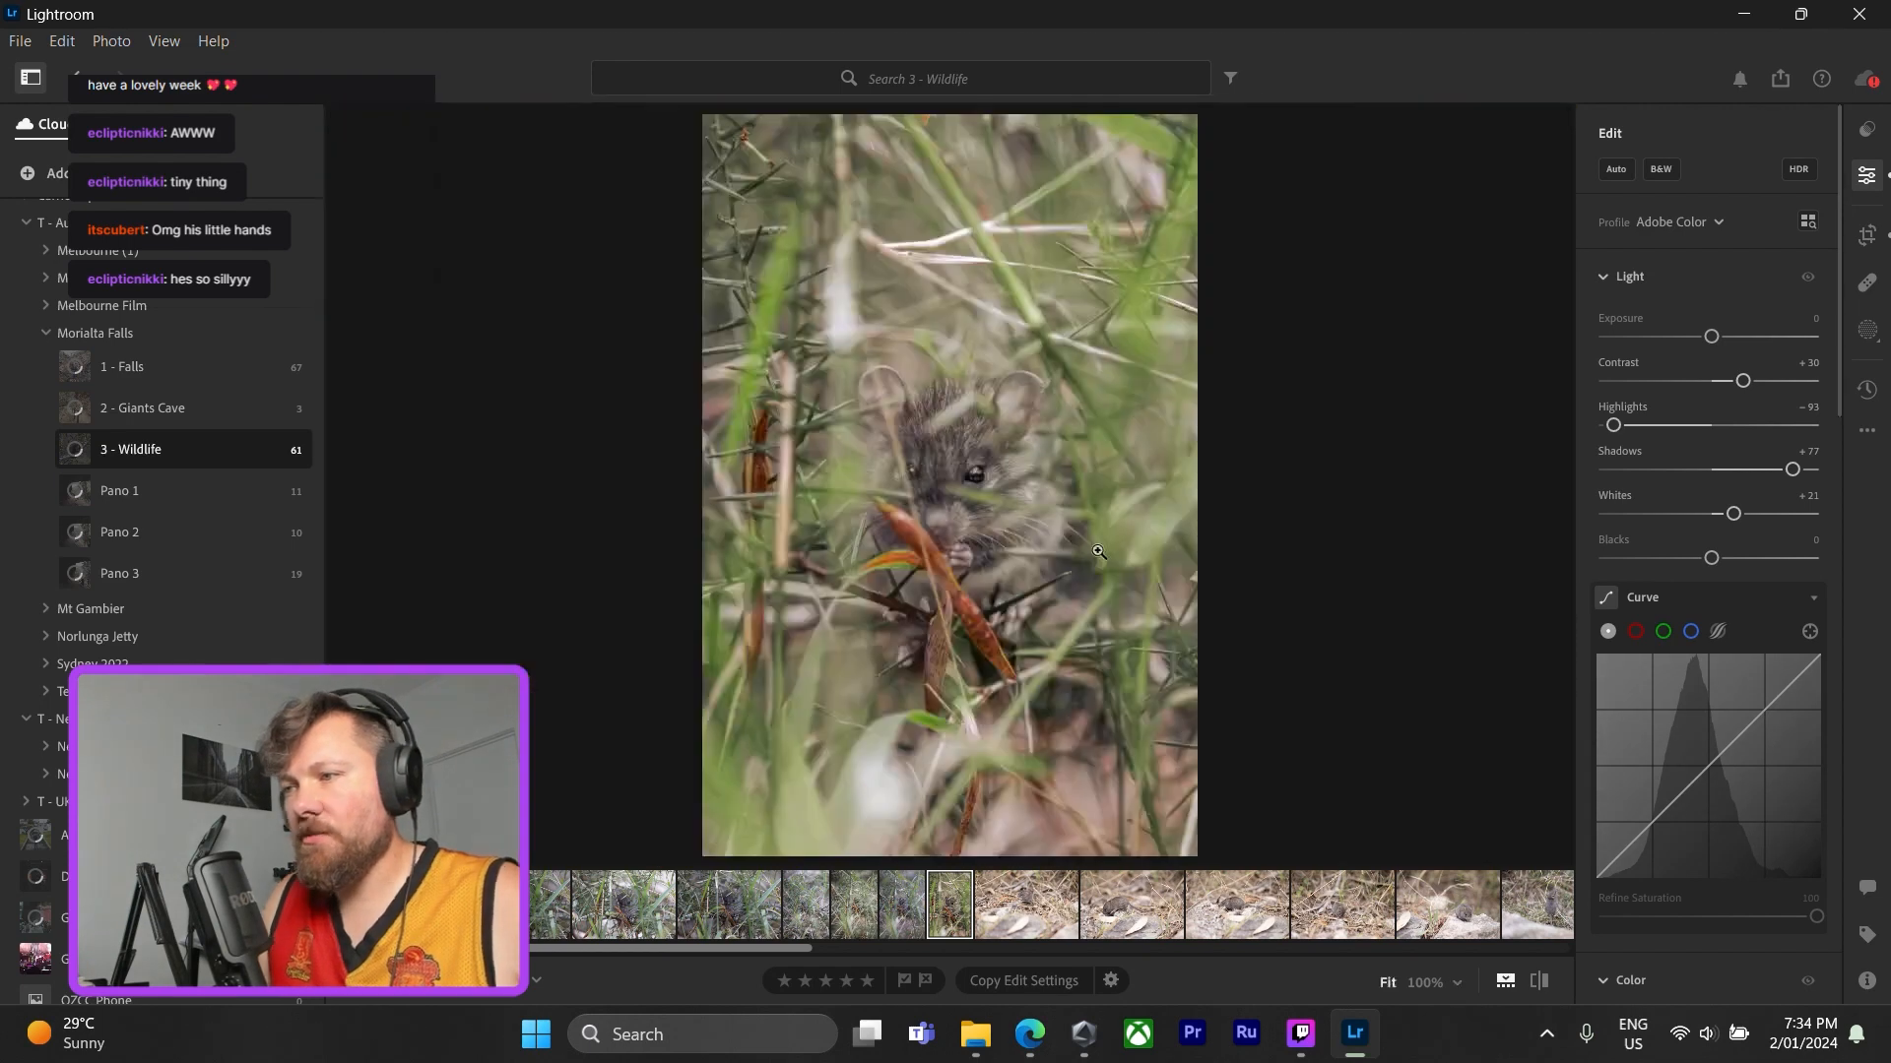
left_click(1867, 235)
left_click_drag(1086, 279, 1108, 248)
left_click_drag(1022, 372, 1047, 350)
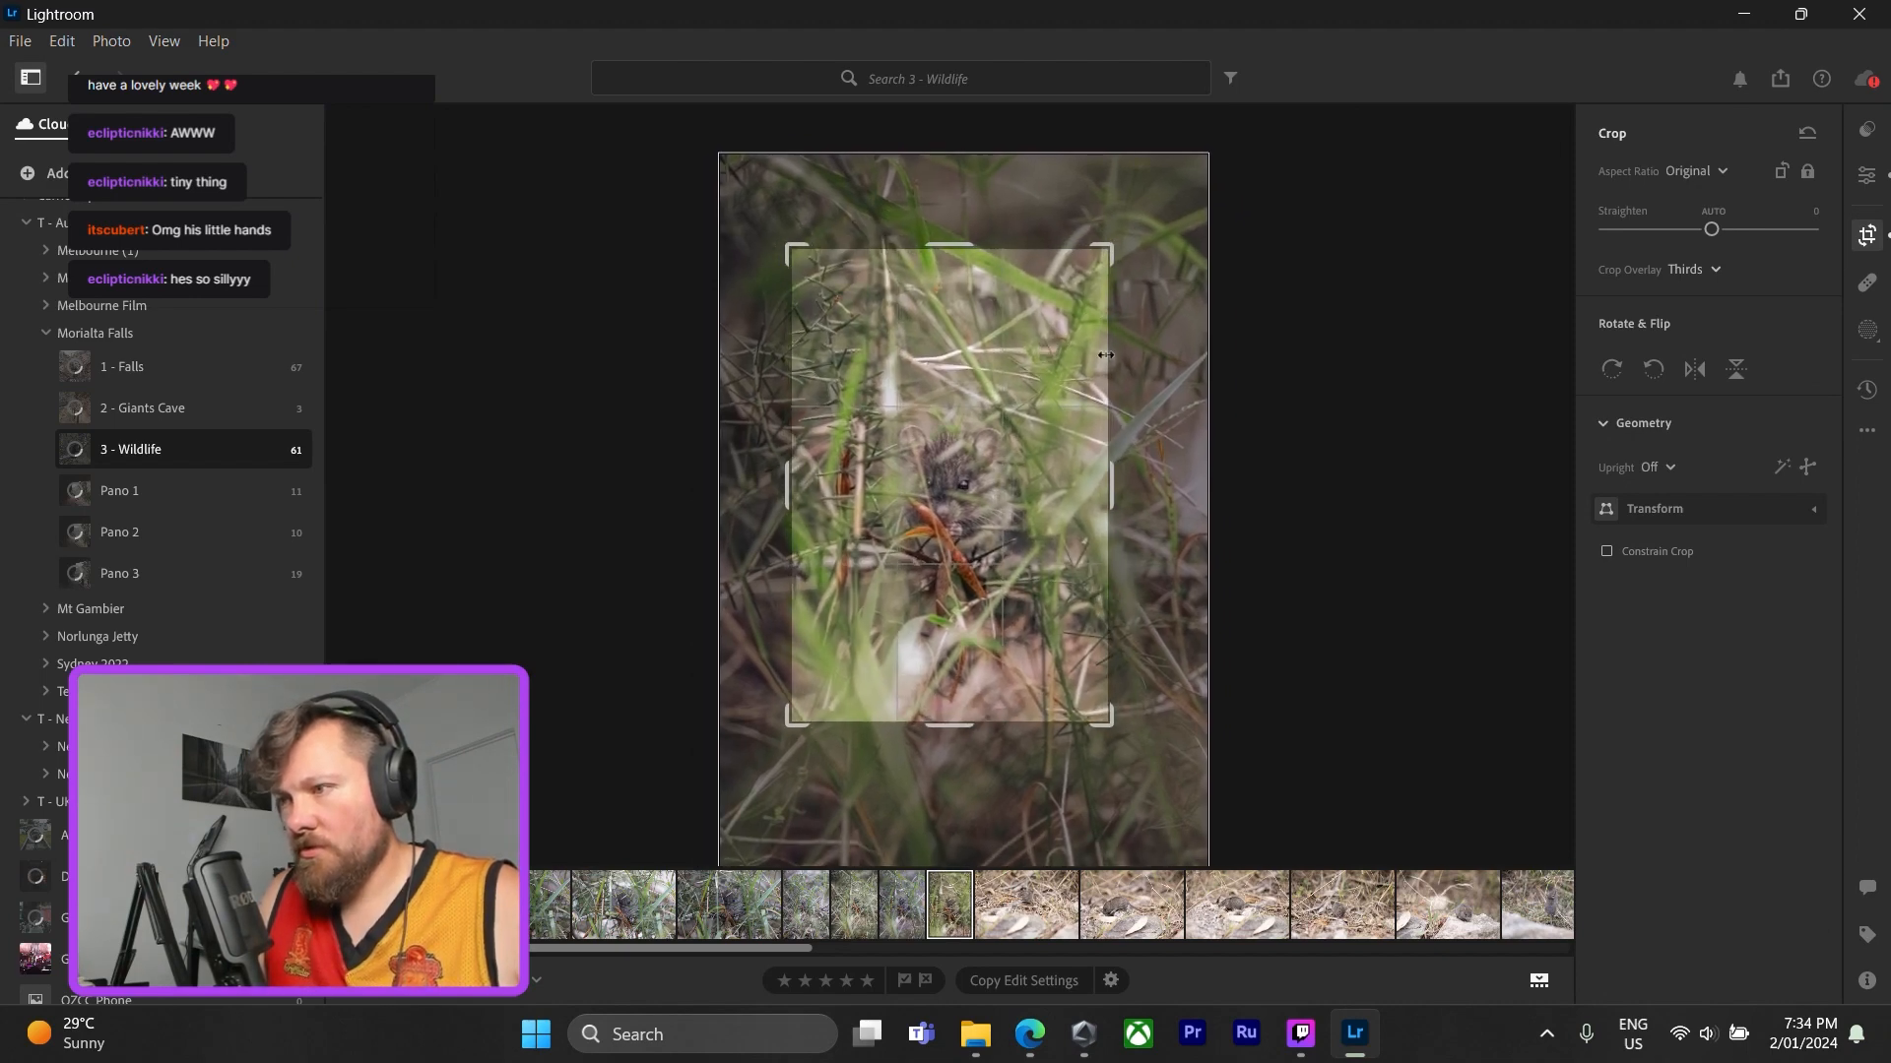
left_click(1866, 175)
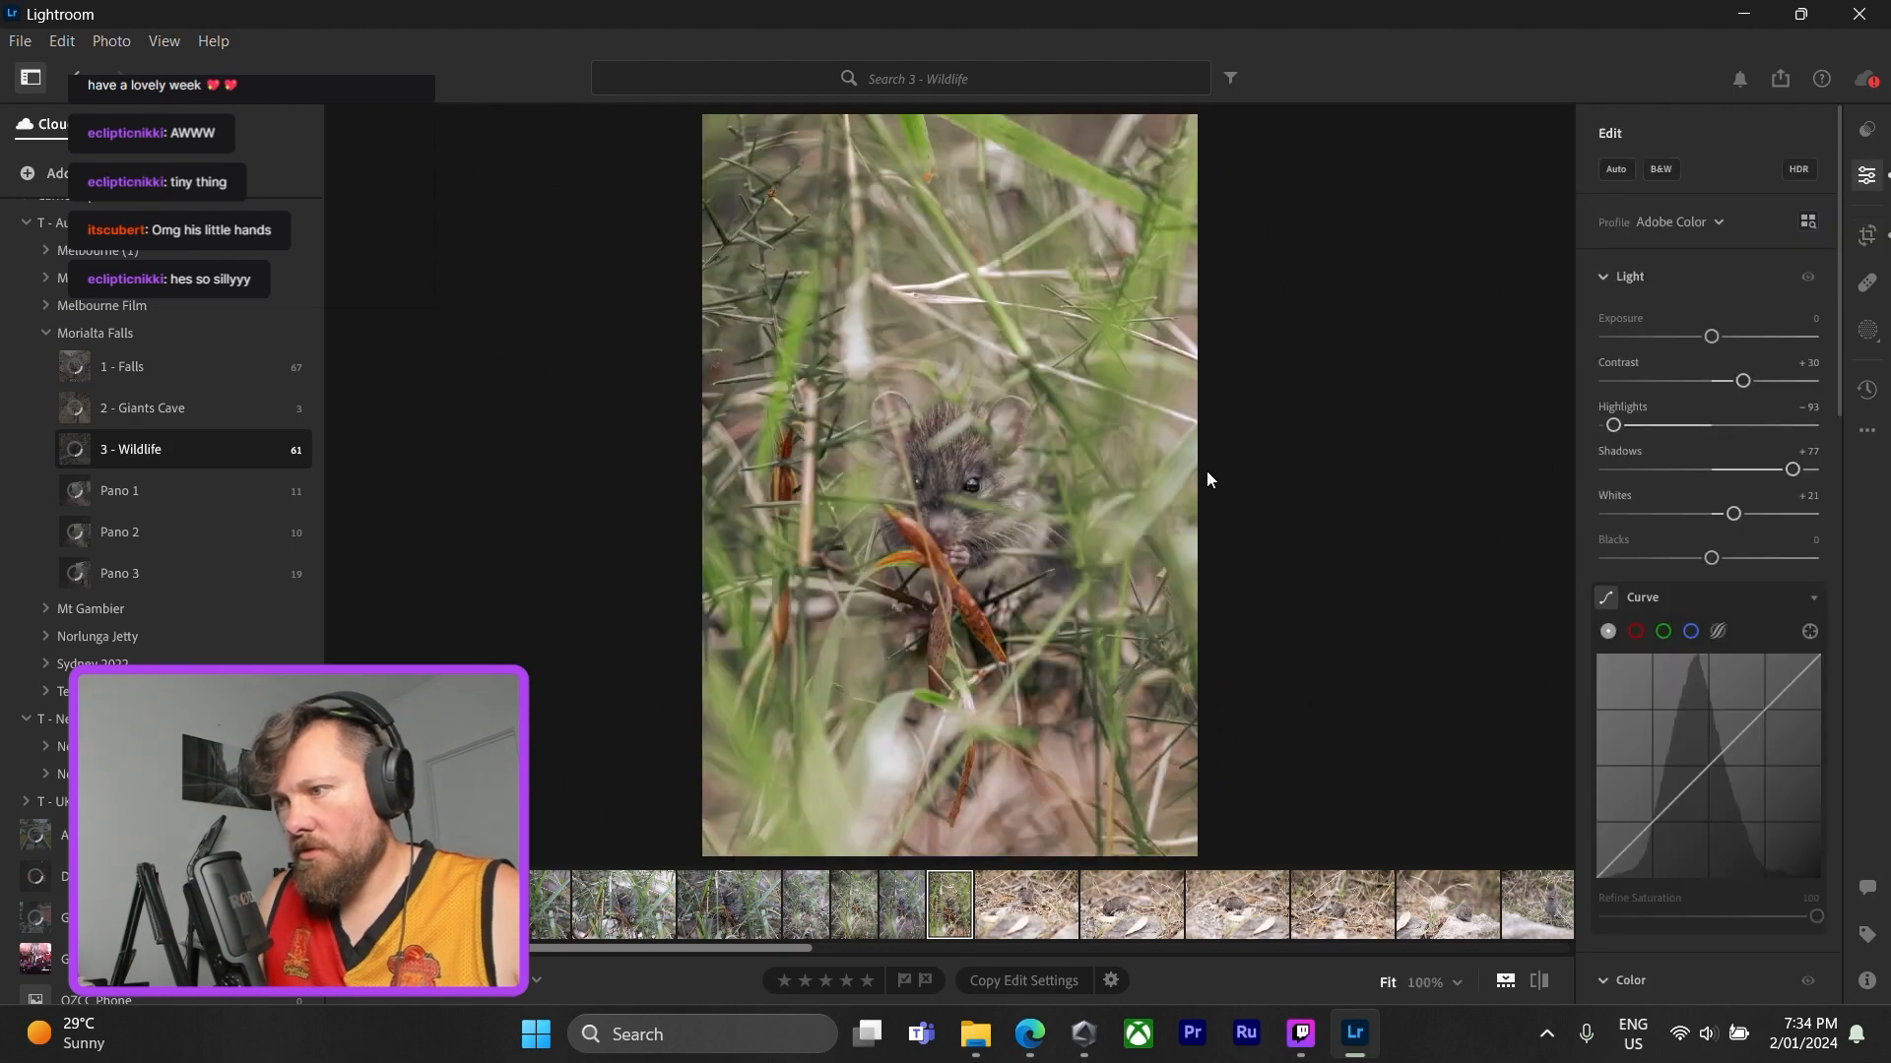
- Review the mouse photo's crop framing and inspect the animal's face and paws up close
left_click(1867, 237)
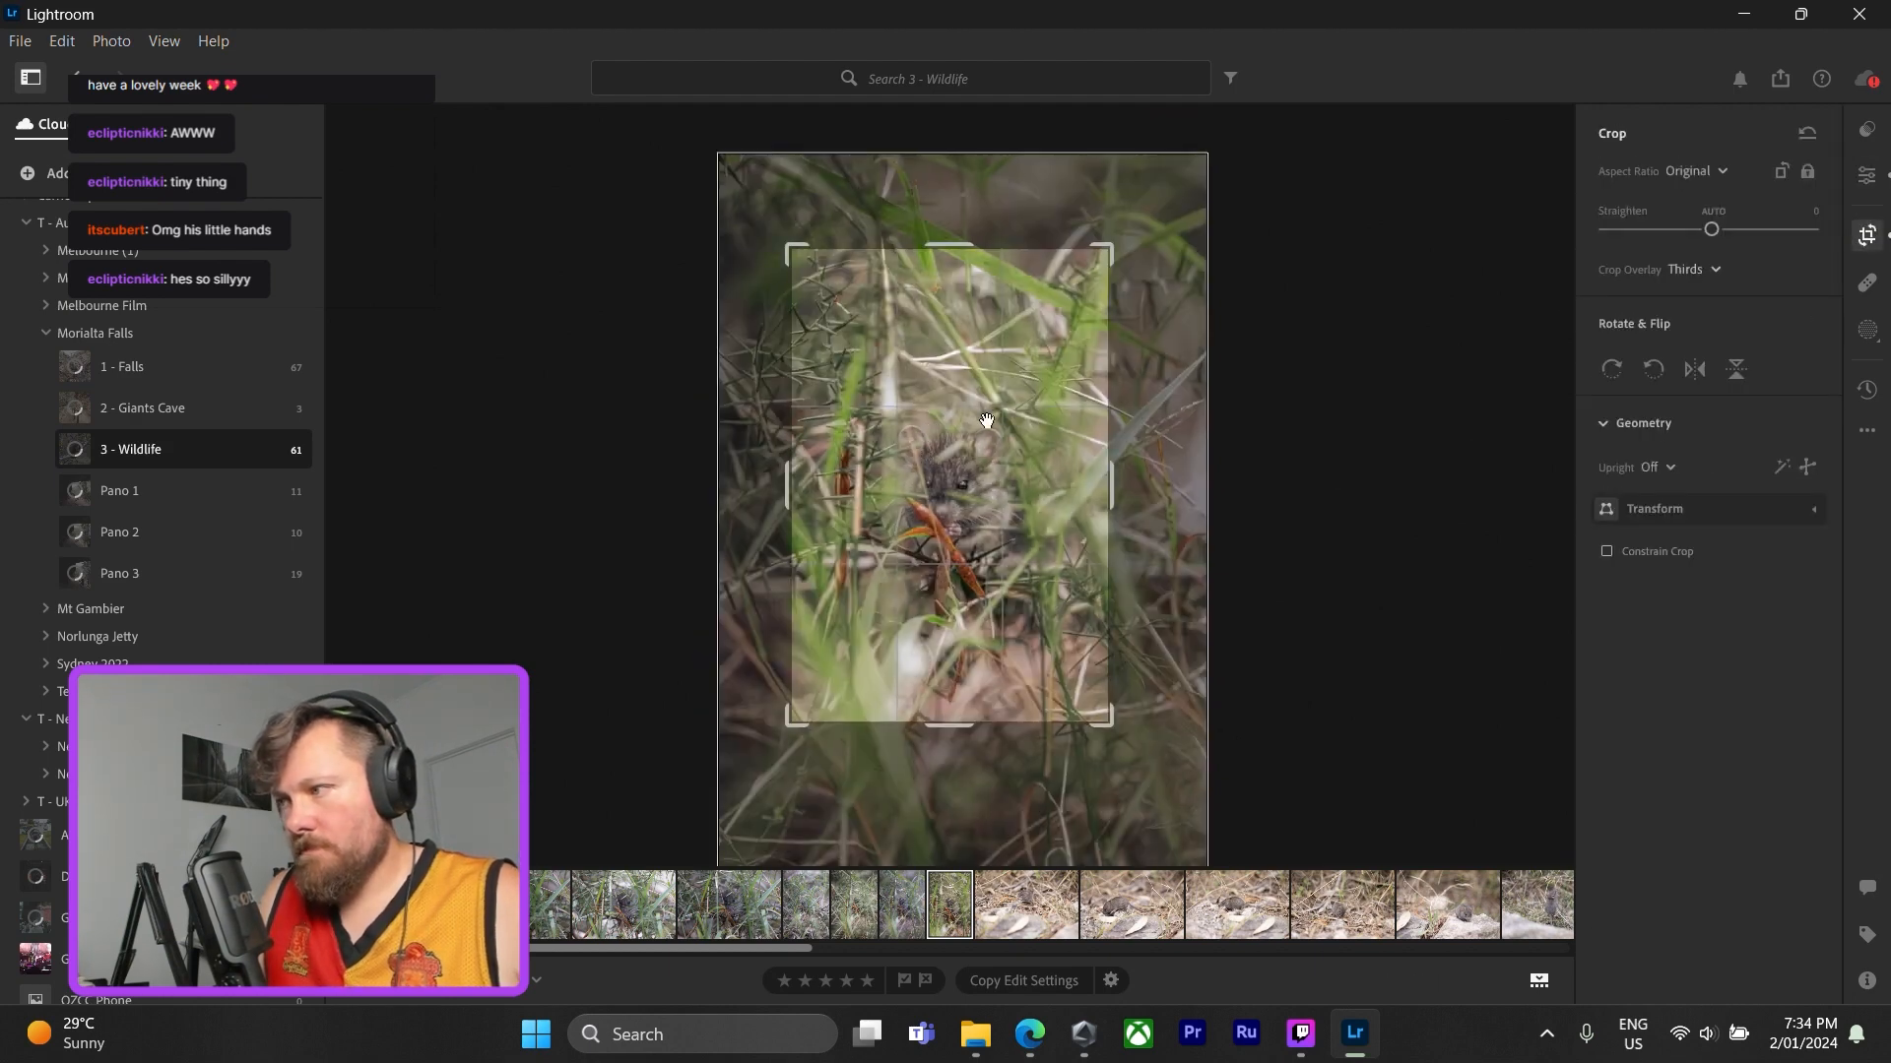
left_click(1866, 175)
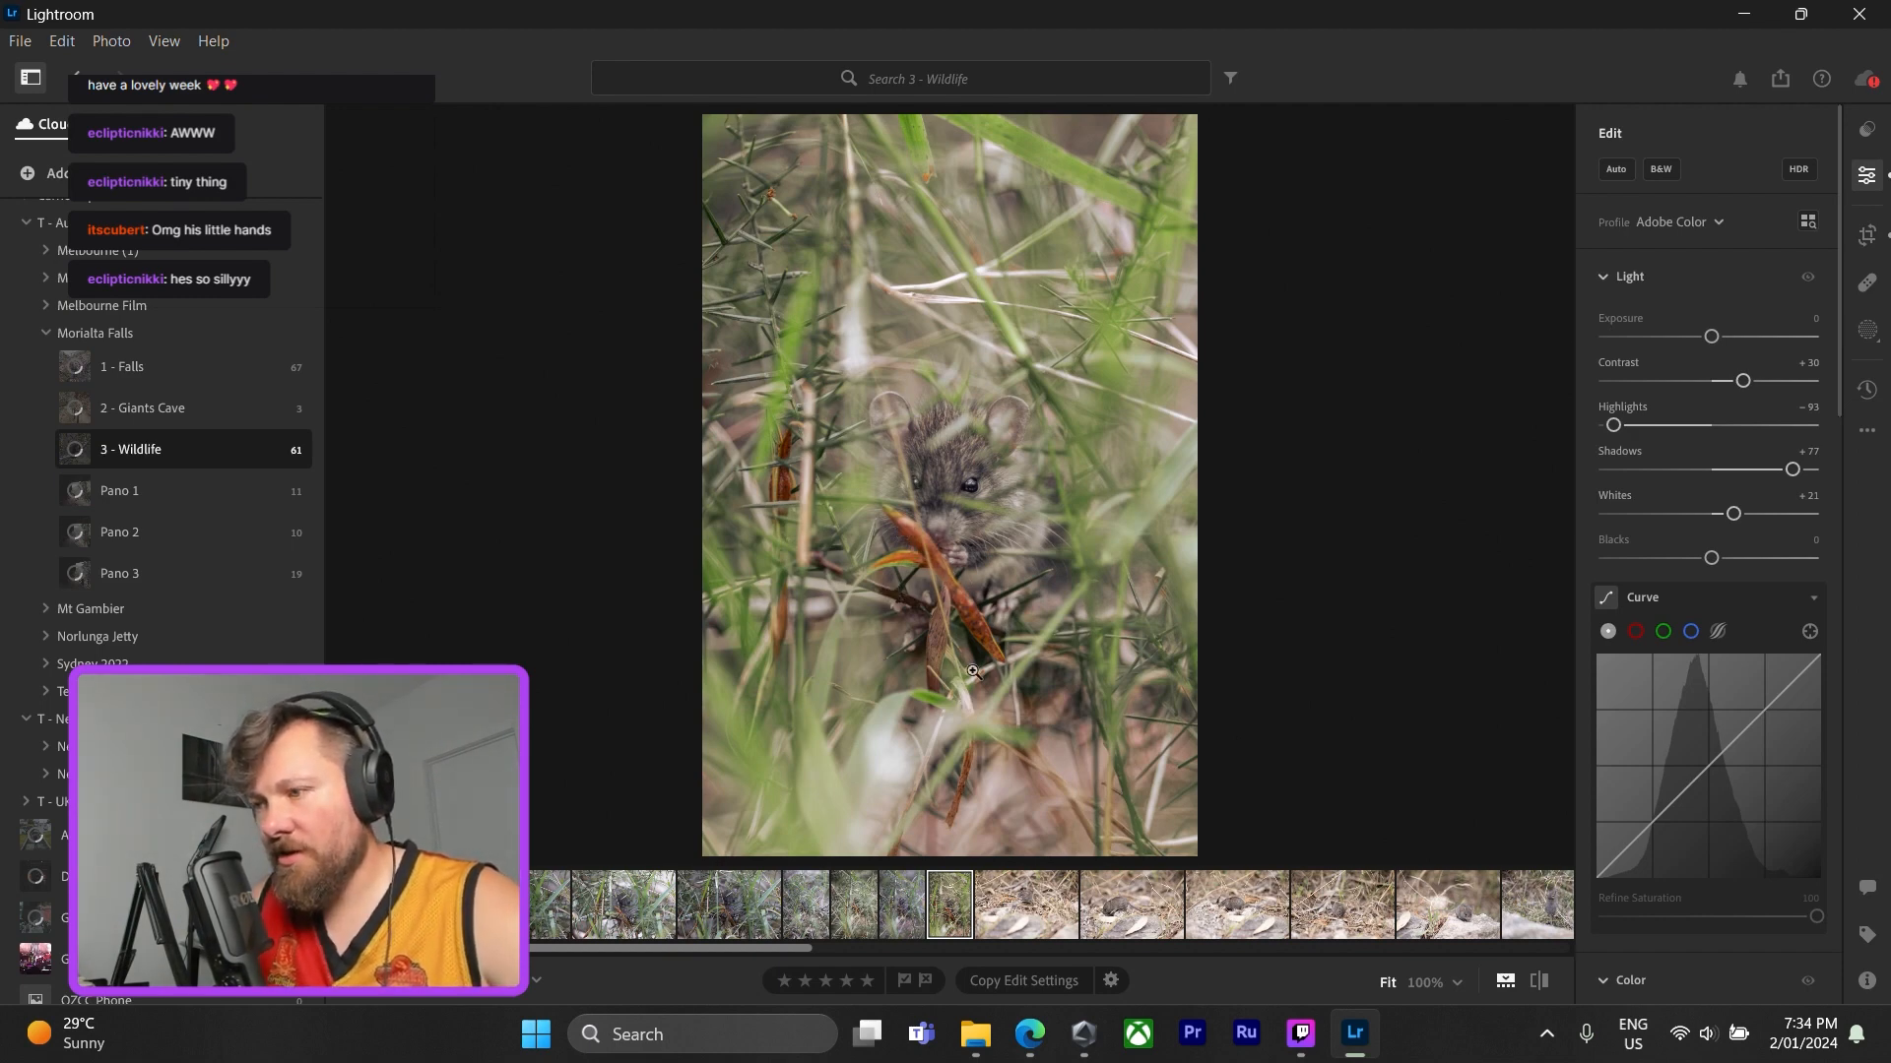
left_click(935, 551)
left_click_drag(960, 526, 981, 812)
left_click(1038, 654)
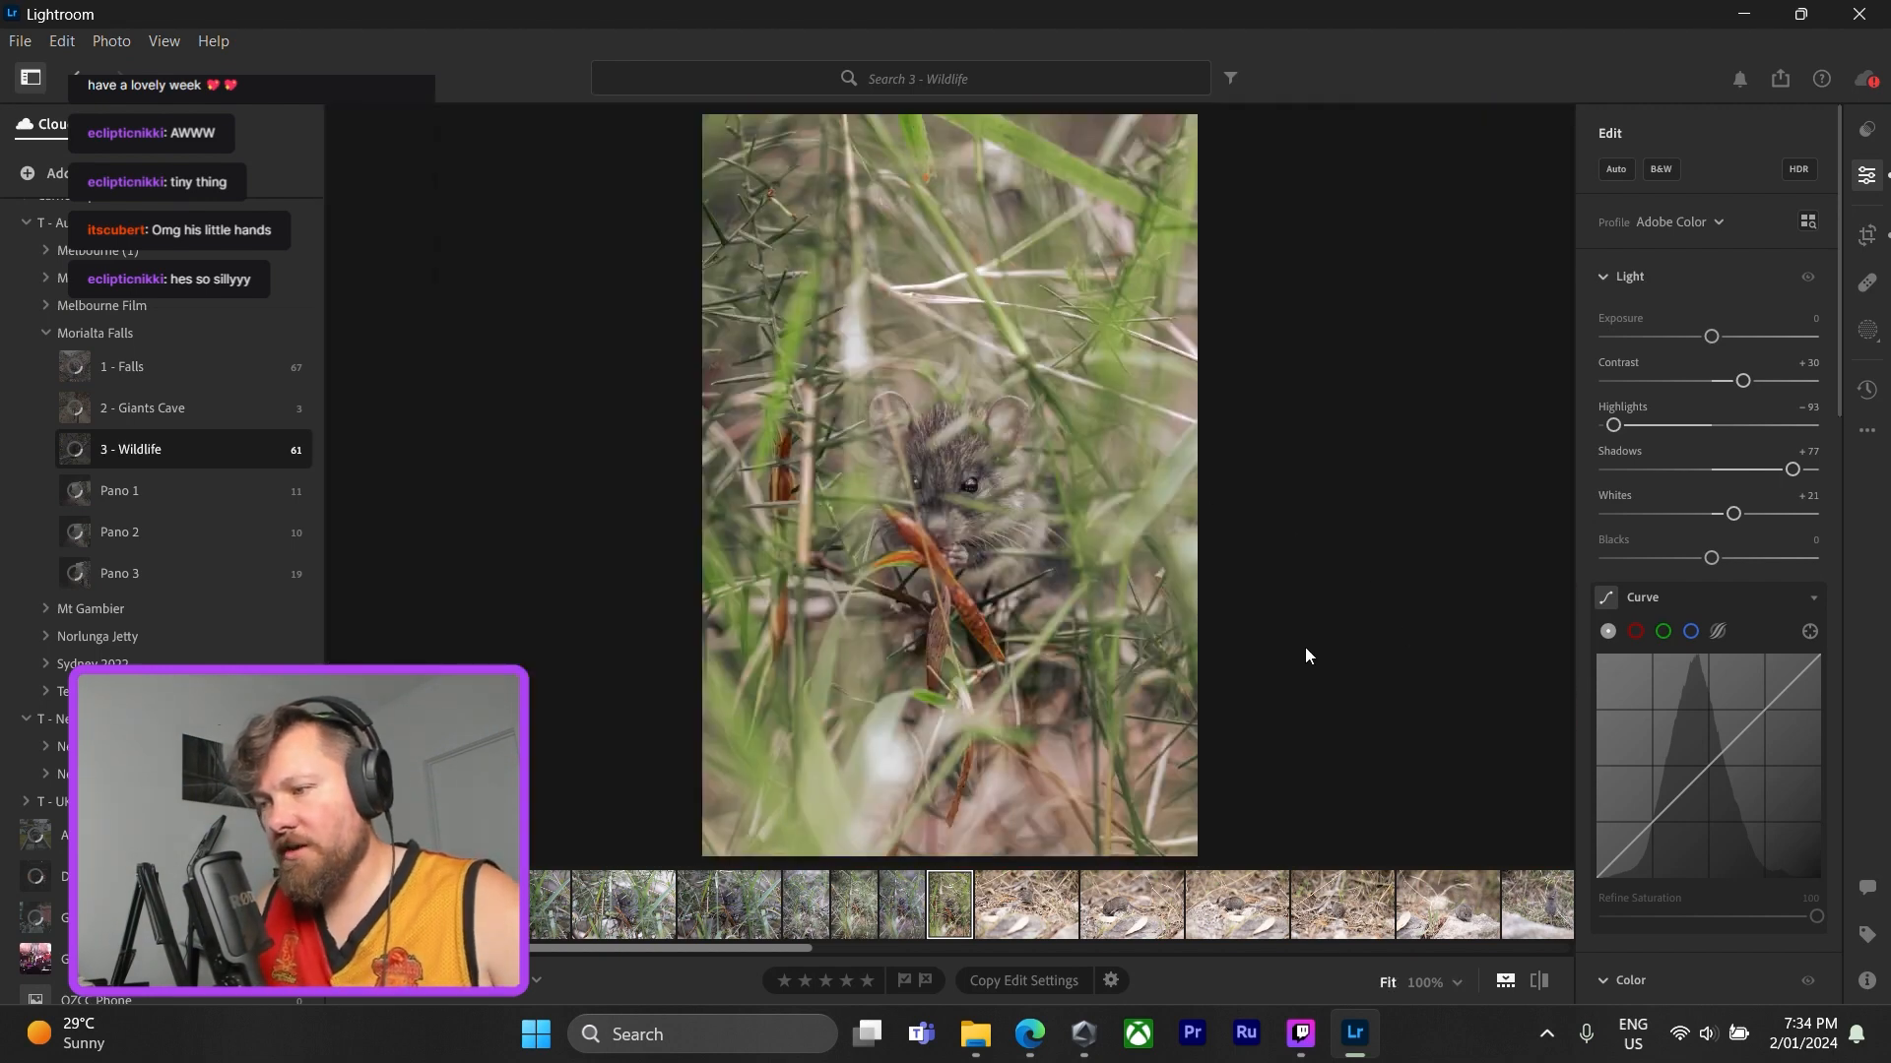
- Compare the finished mouse photo with the earlier, more desaturated portrait edit of the same scene
left_click(855, 924)
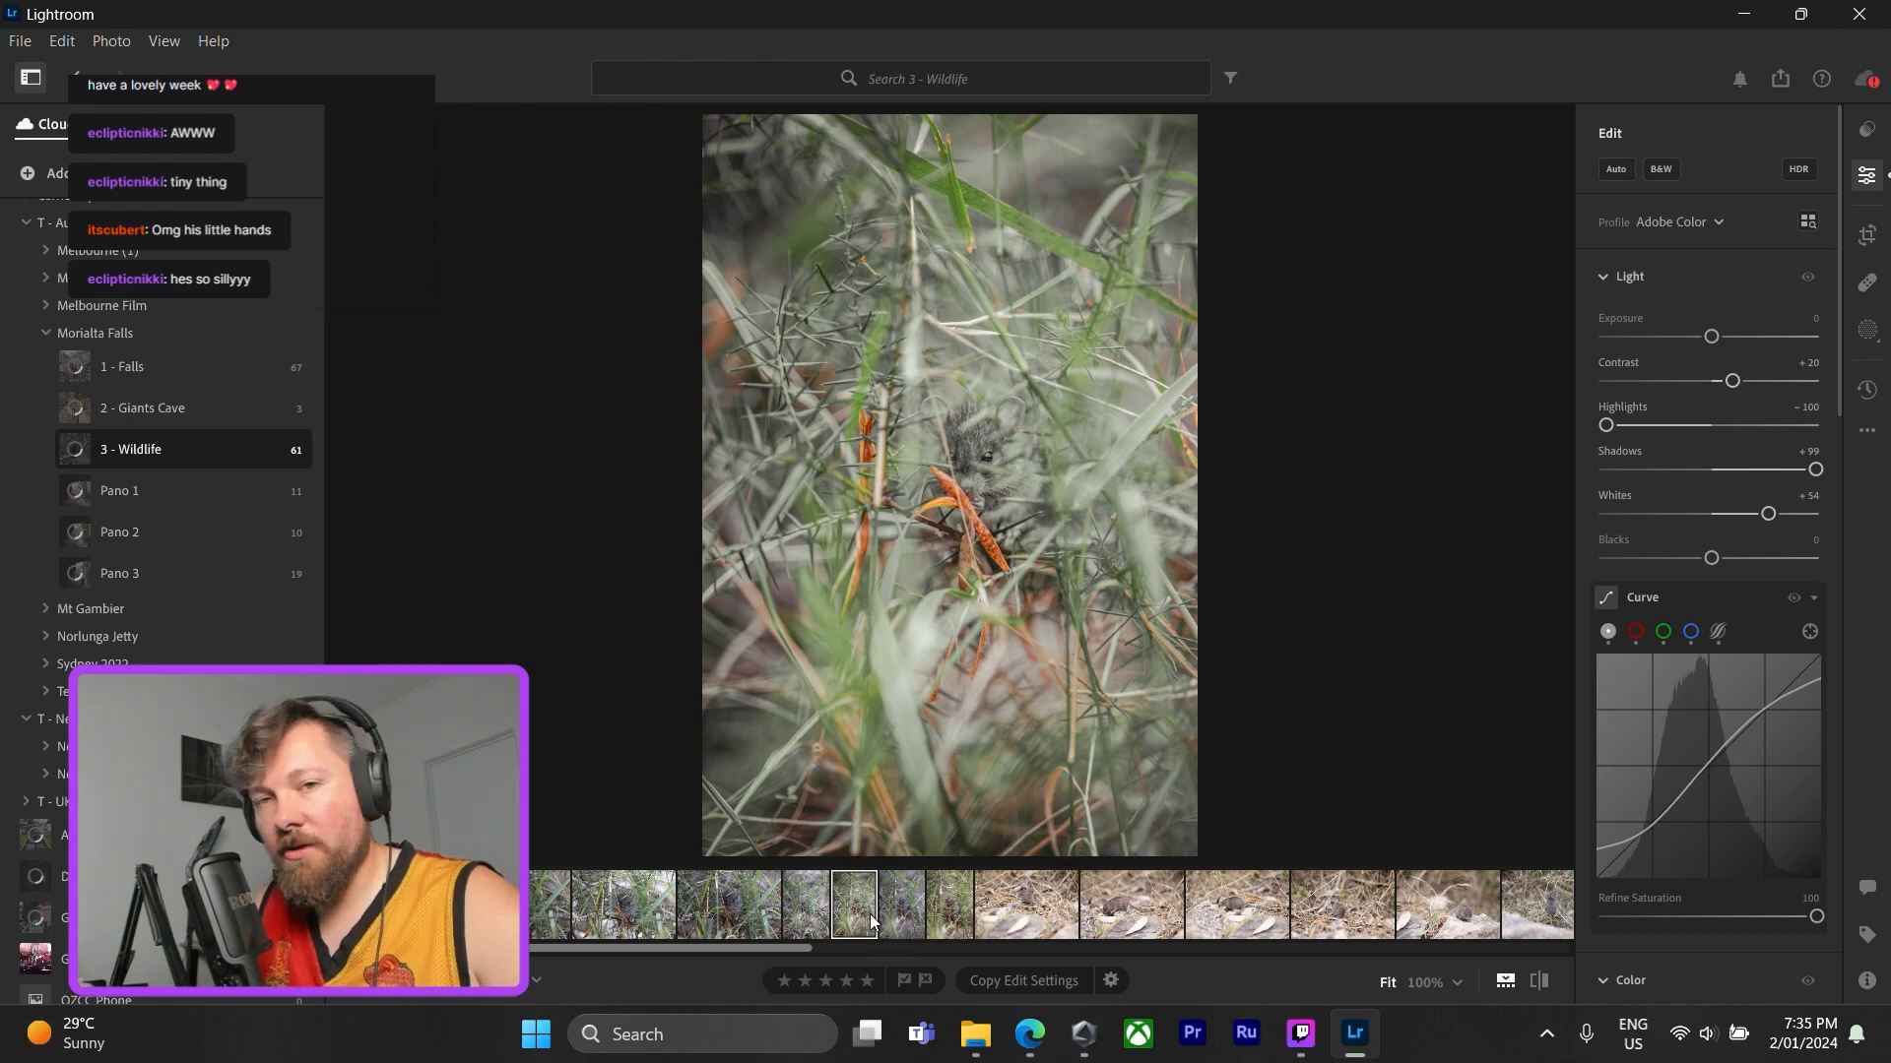
left_click(951, 904)
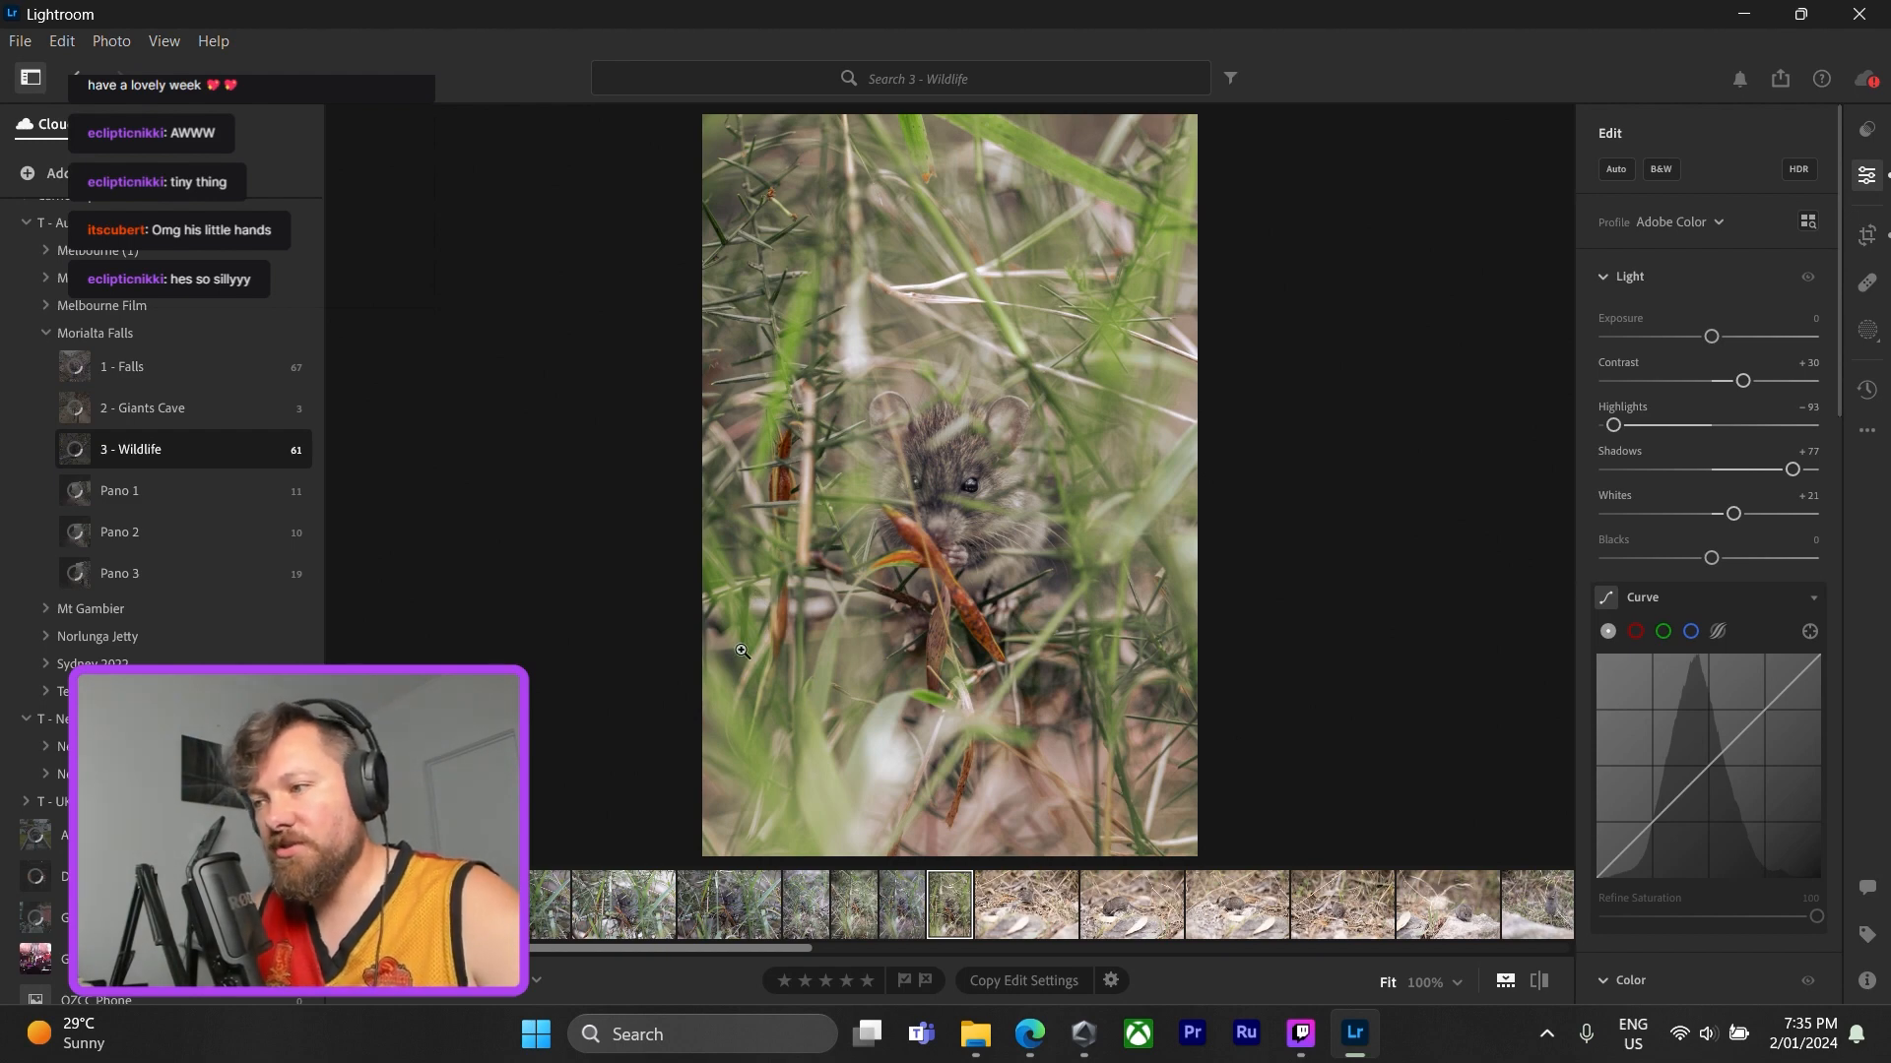
left_click(853, 914)
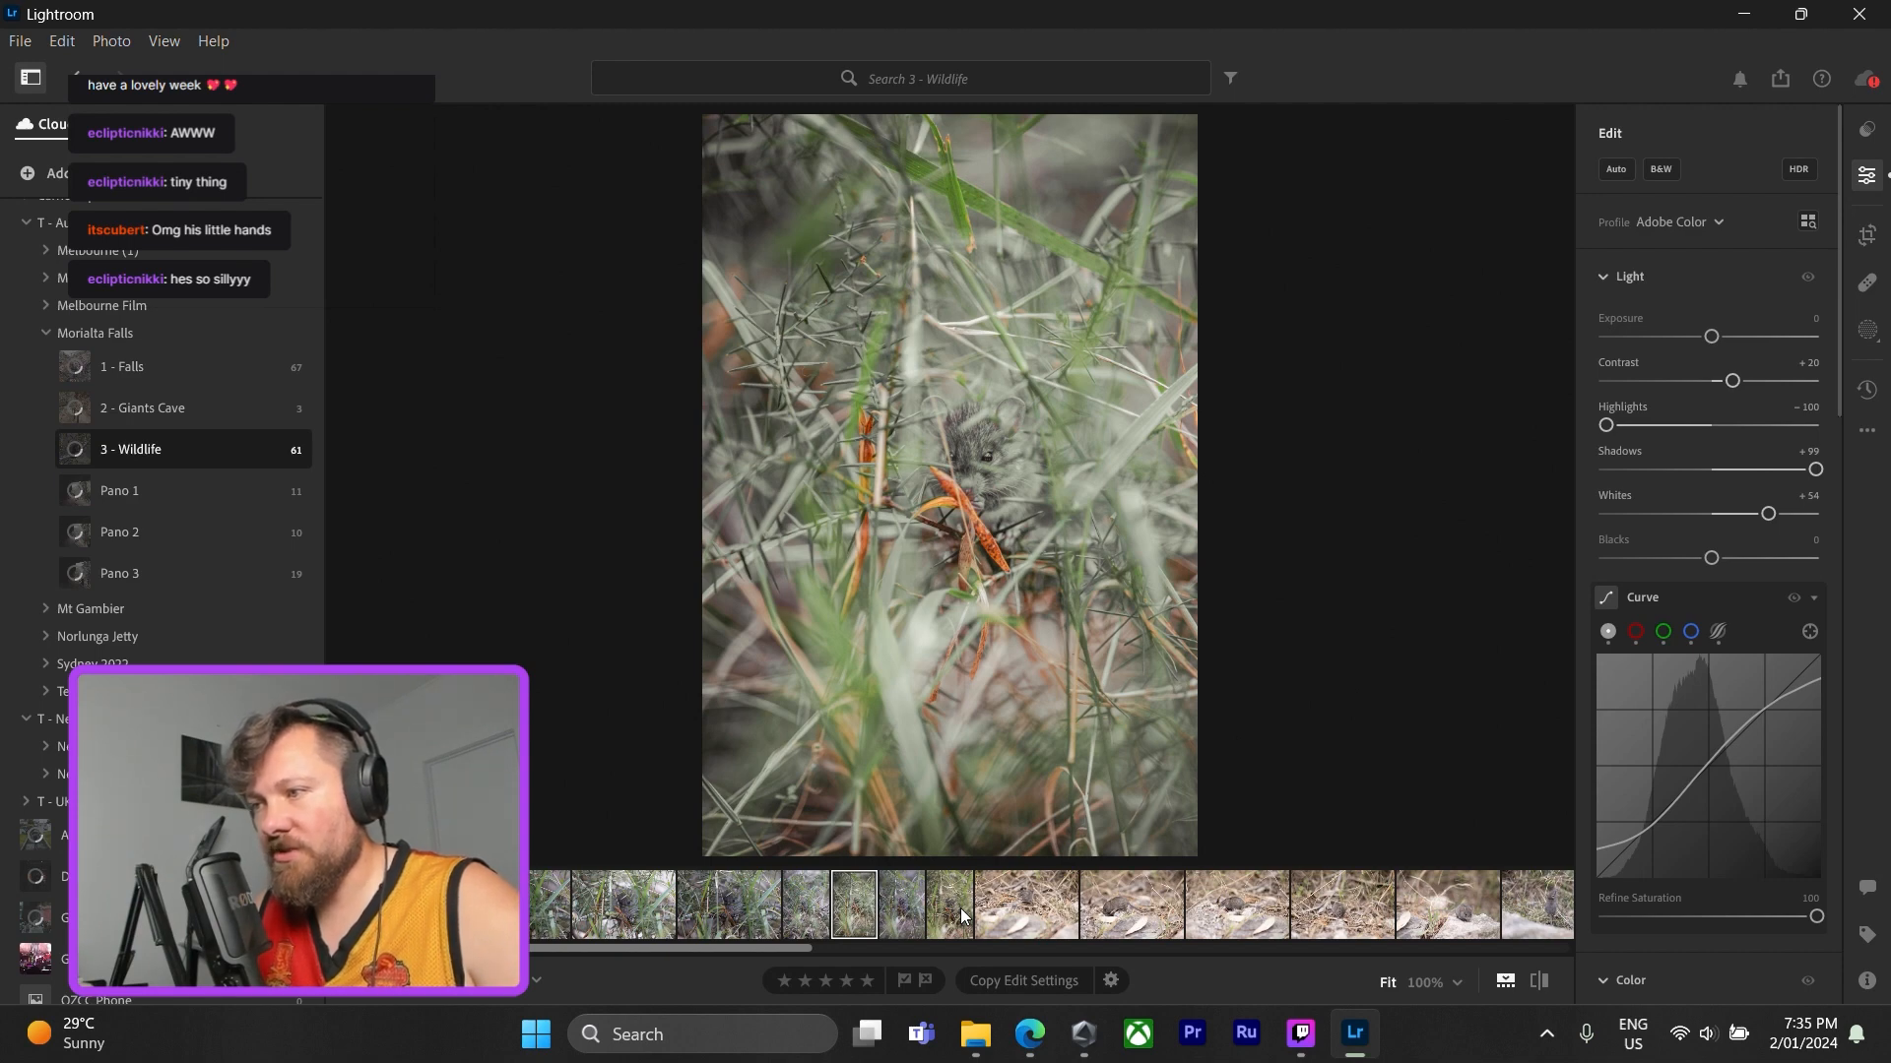
left_click(961, 908)
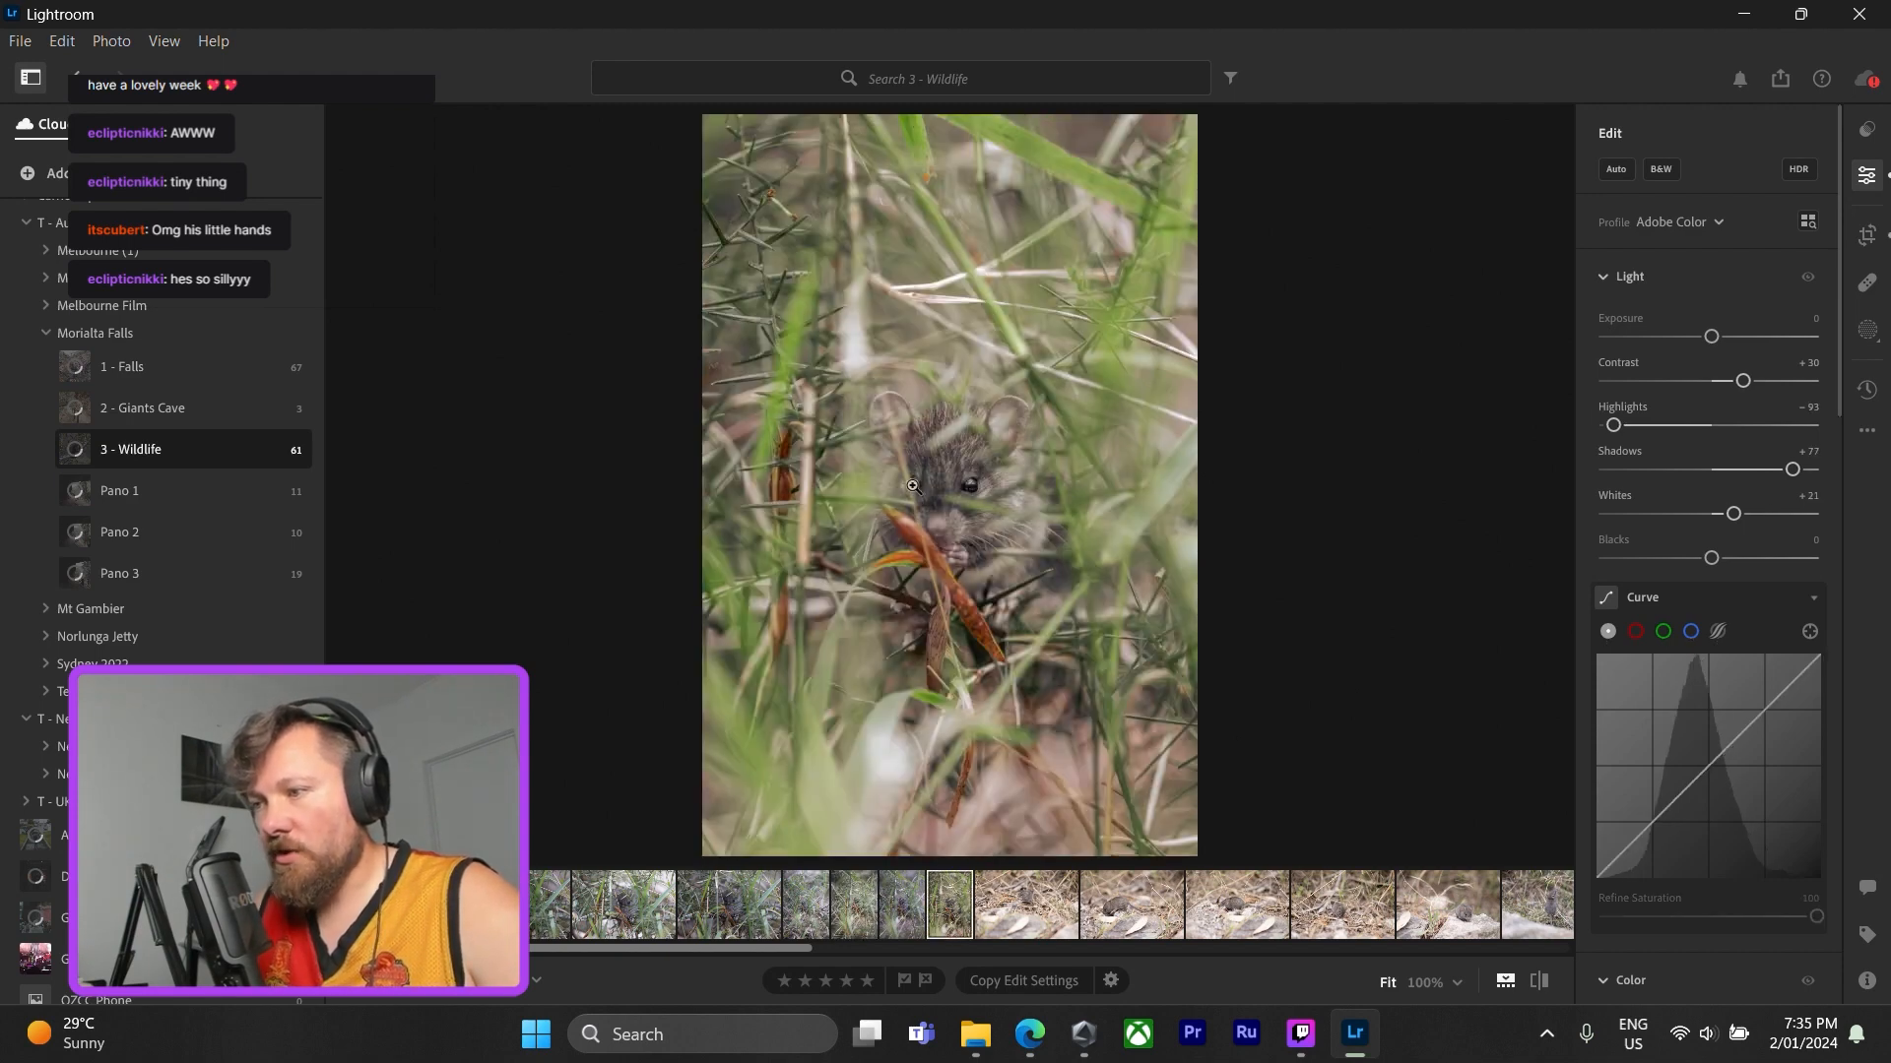
left_click(849, 910)
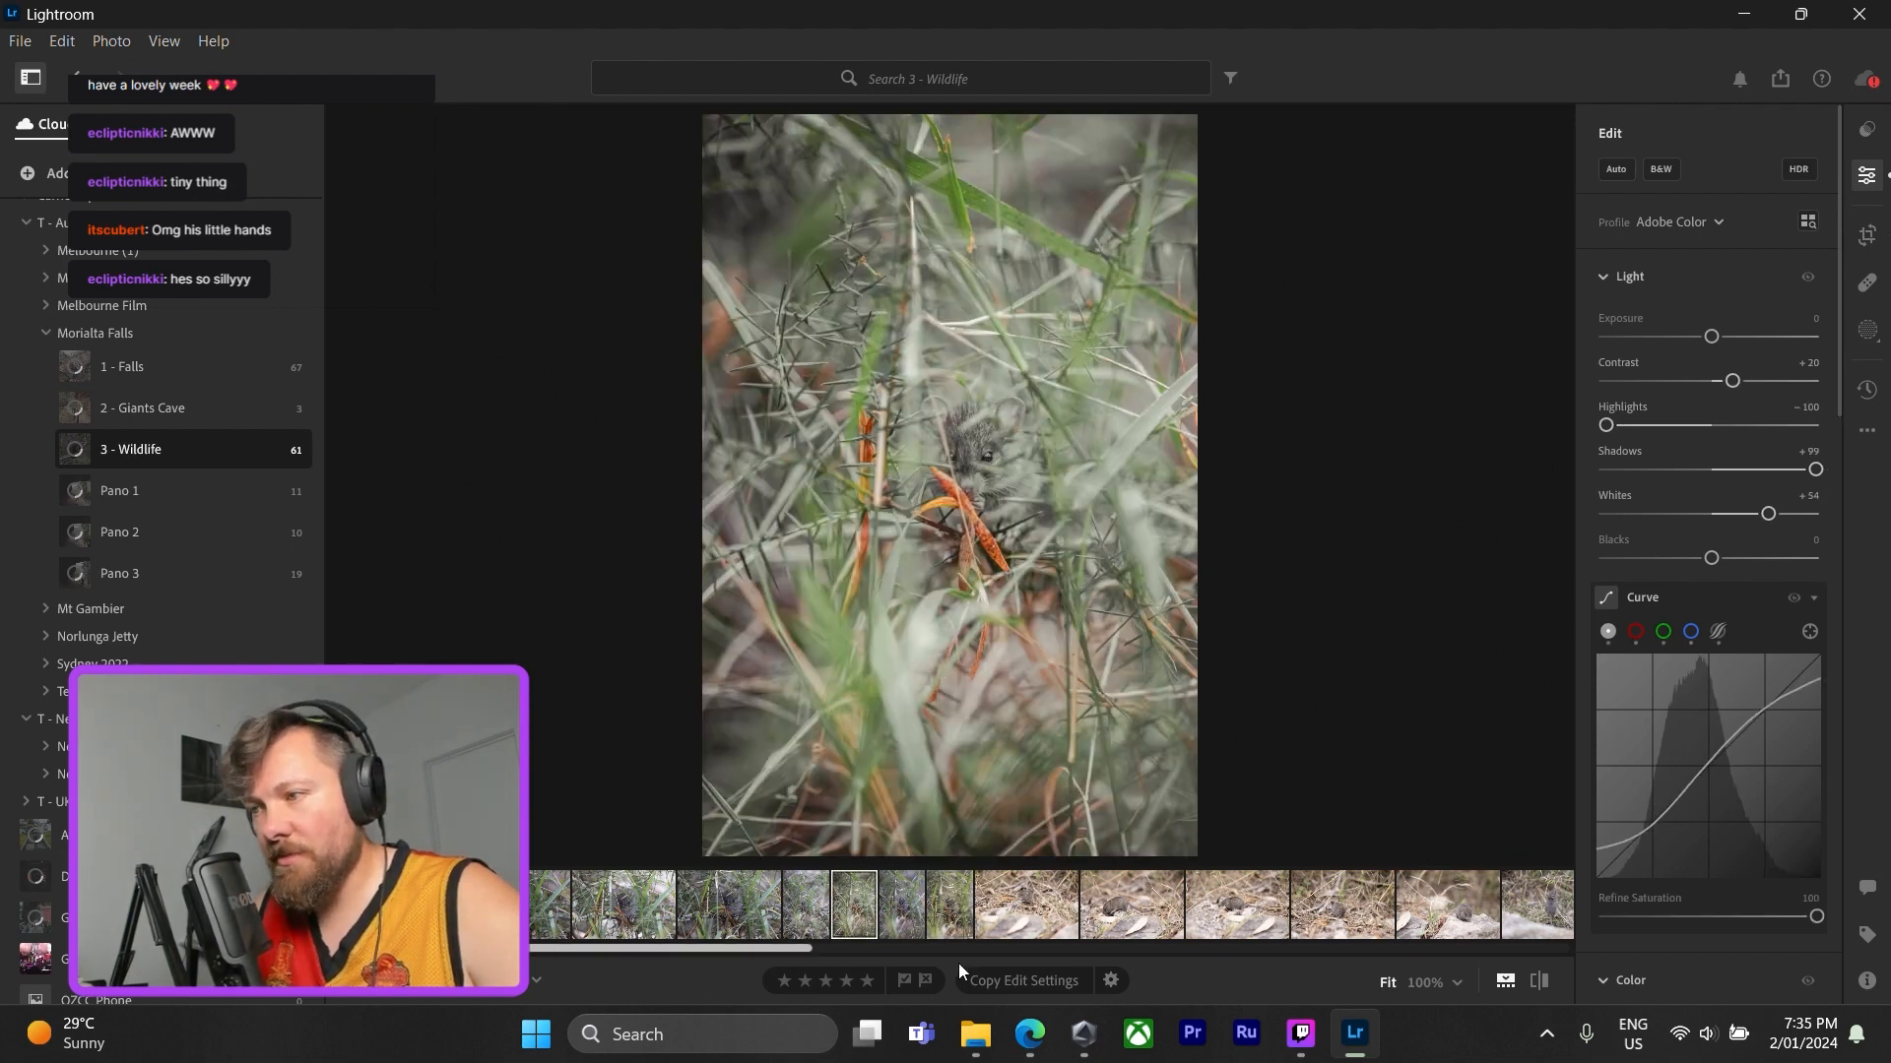
left_click(952, 906)
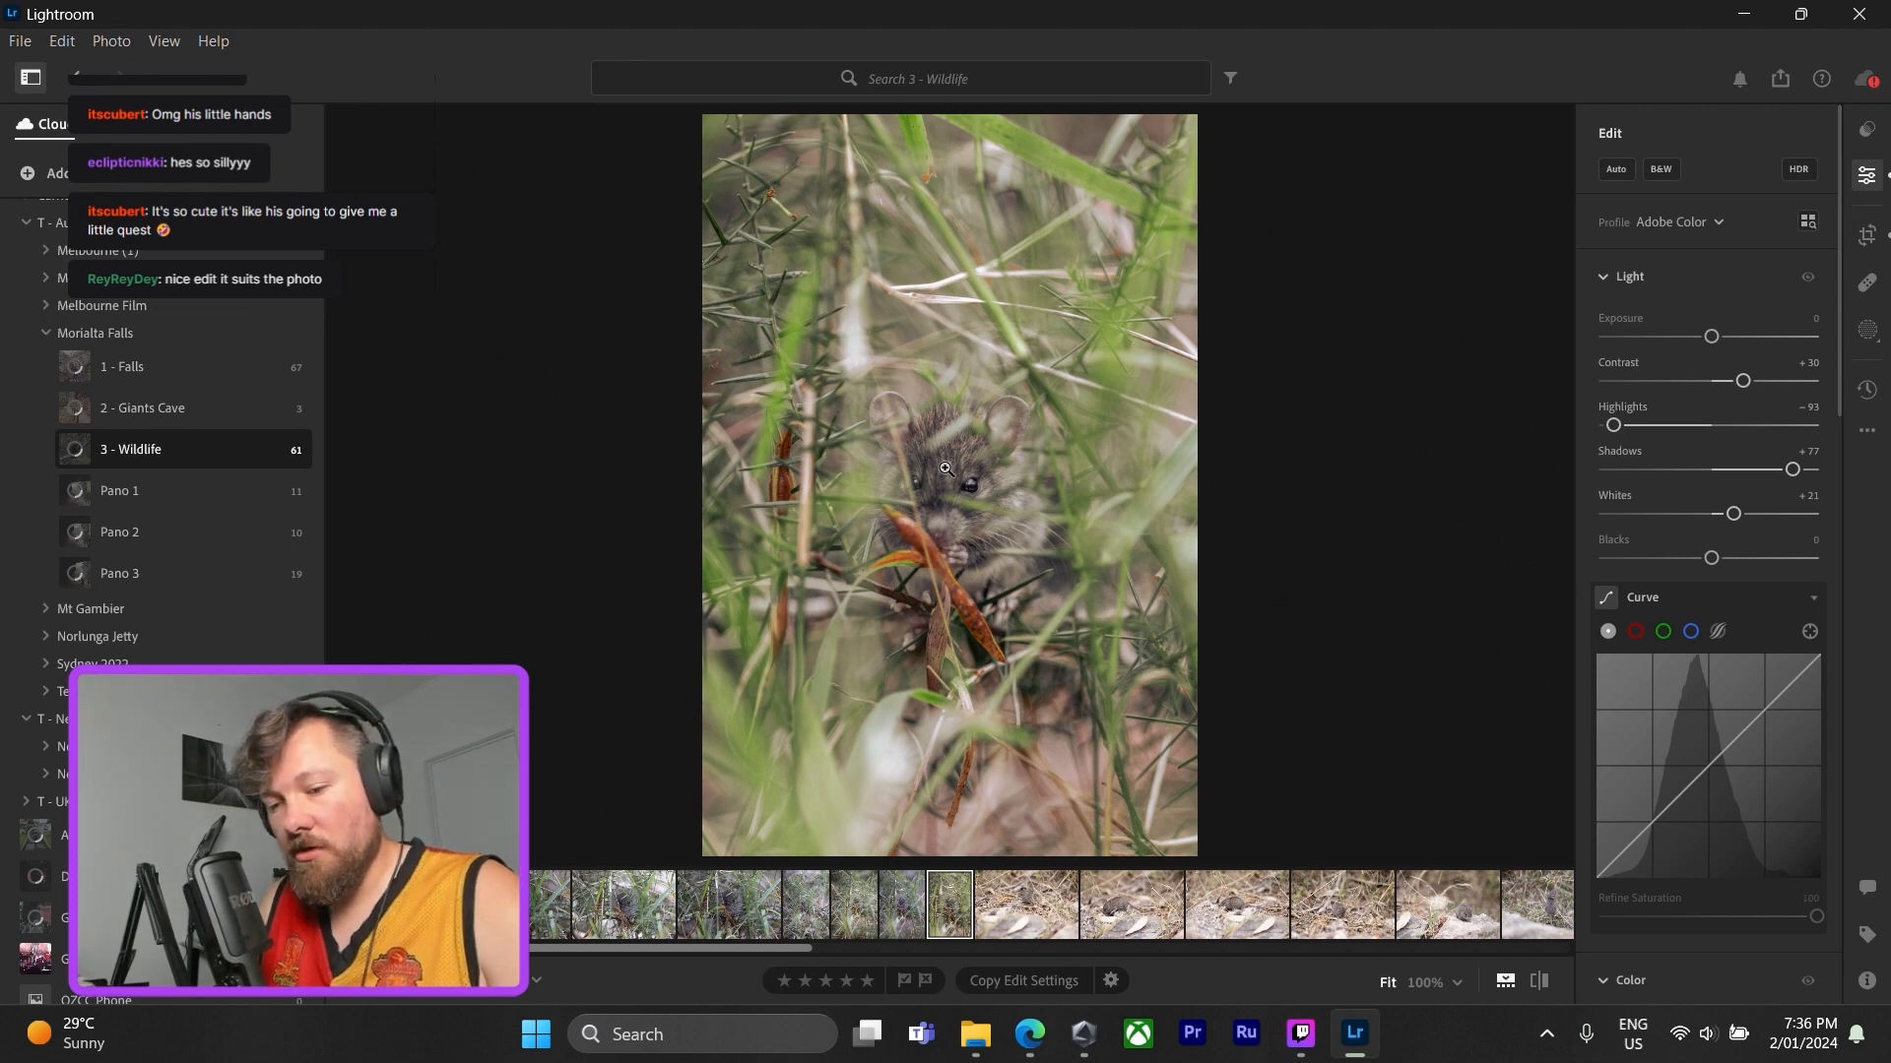
- Copy the finished photo's edit settings onto the neighbouring unedited portrait shot and check the mouse's face up close
key("ctrl+c")
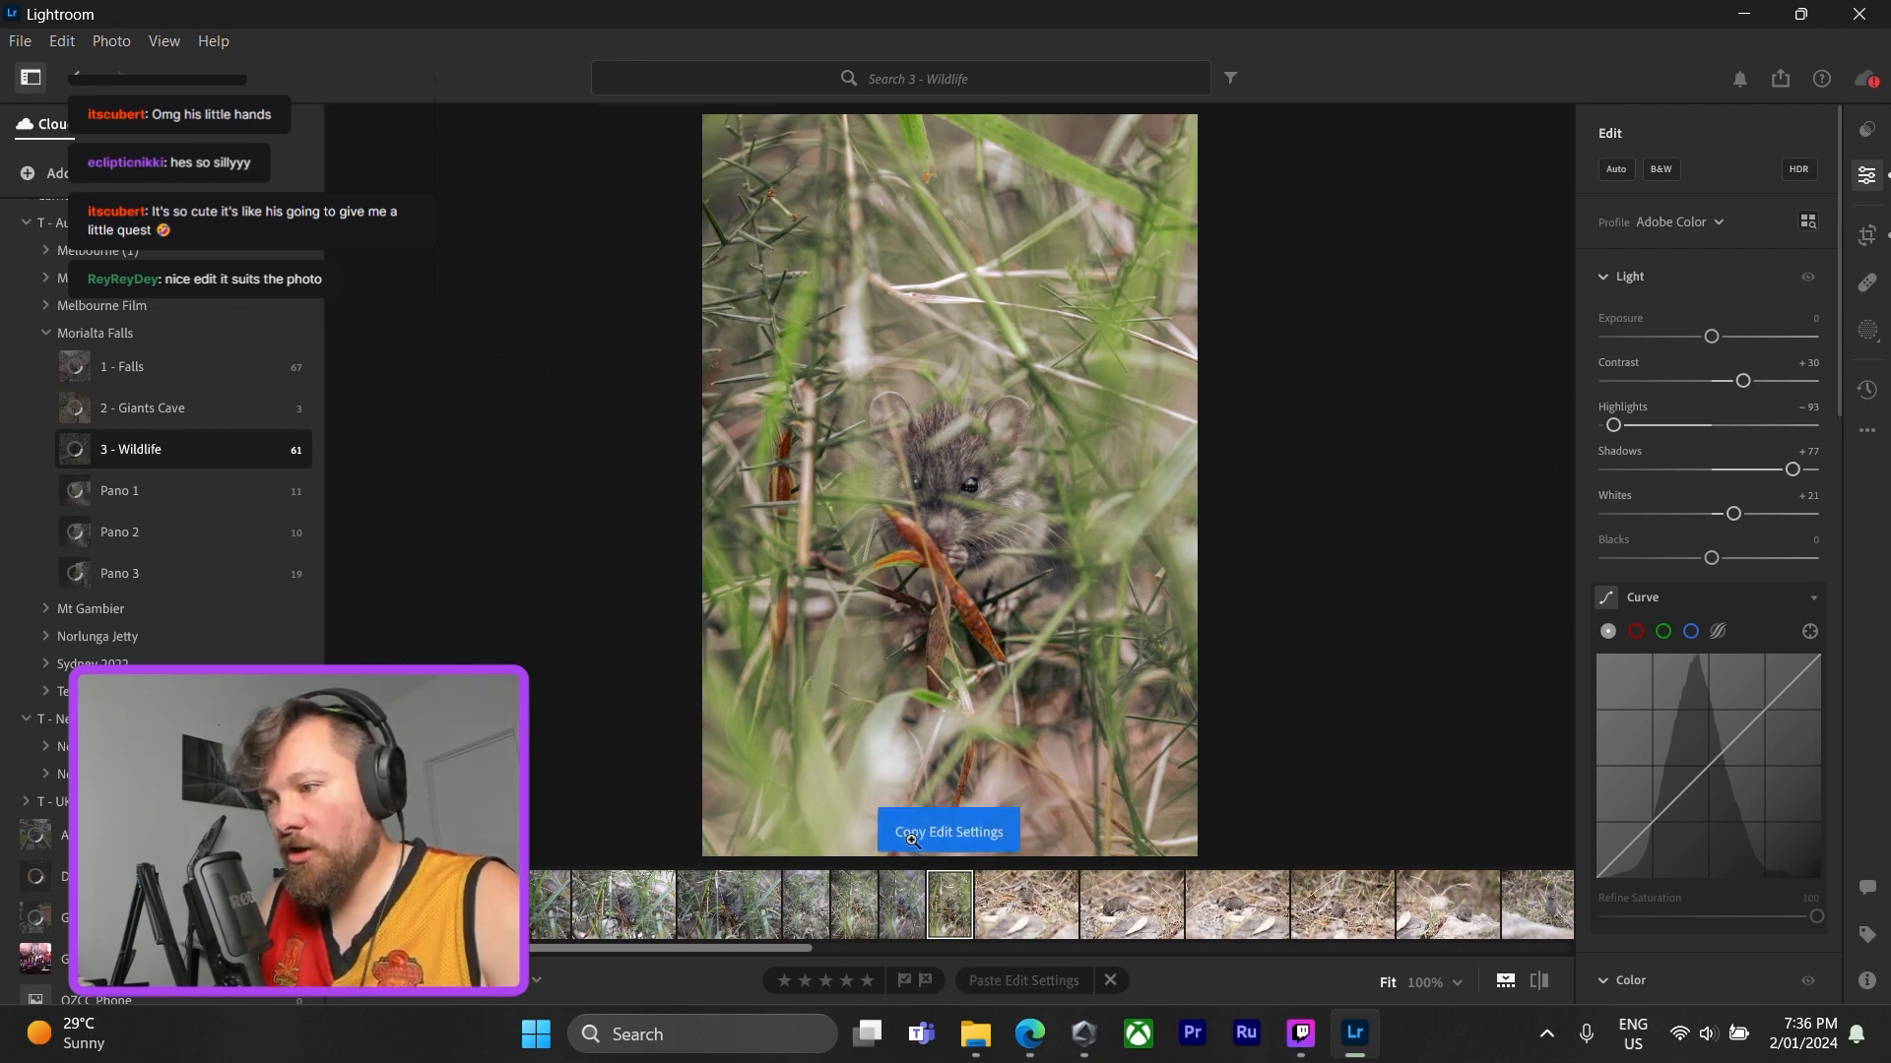
left_click(914, 904)
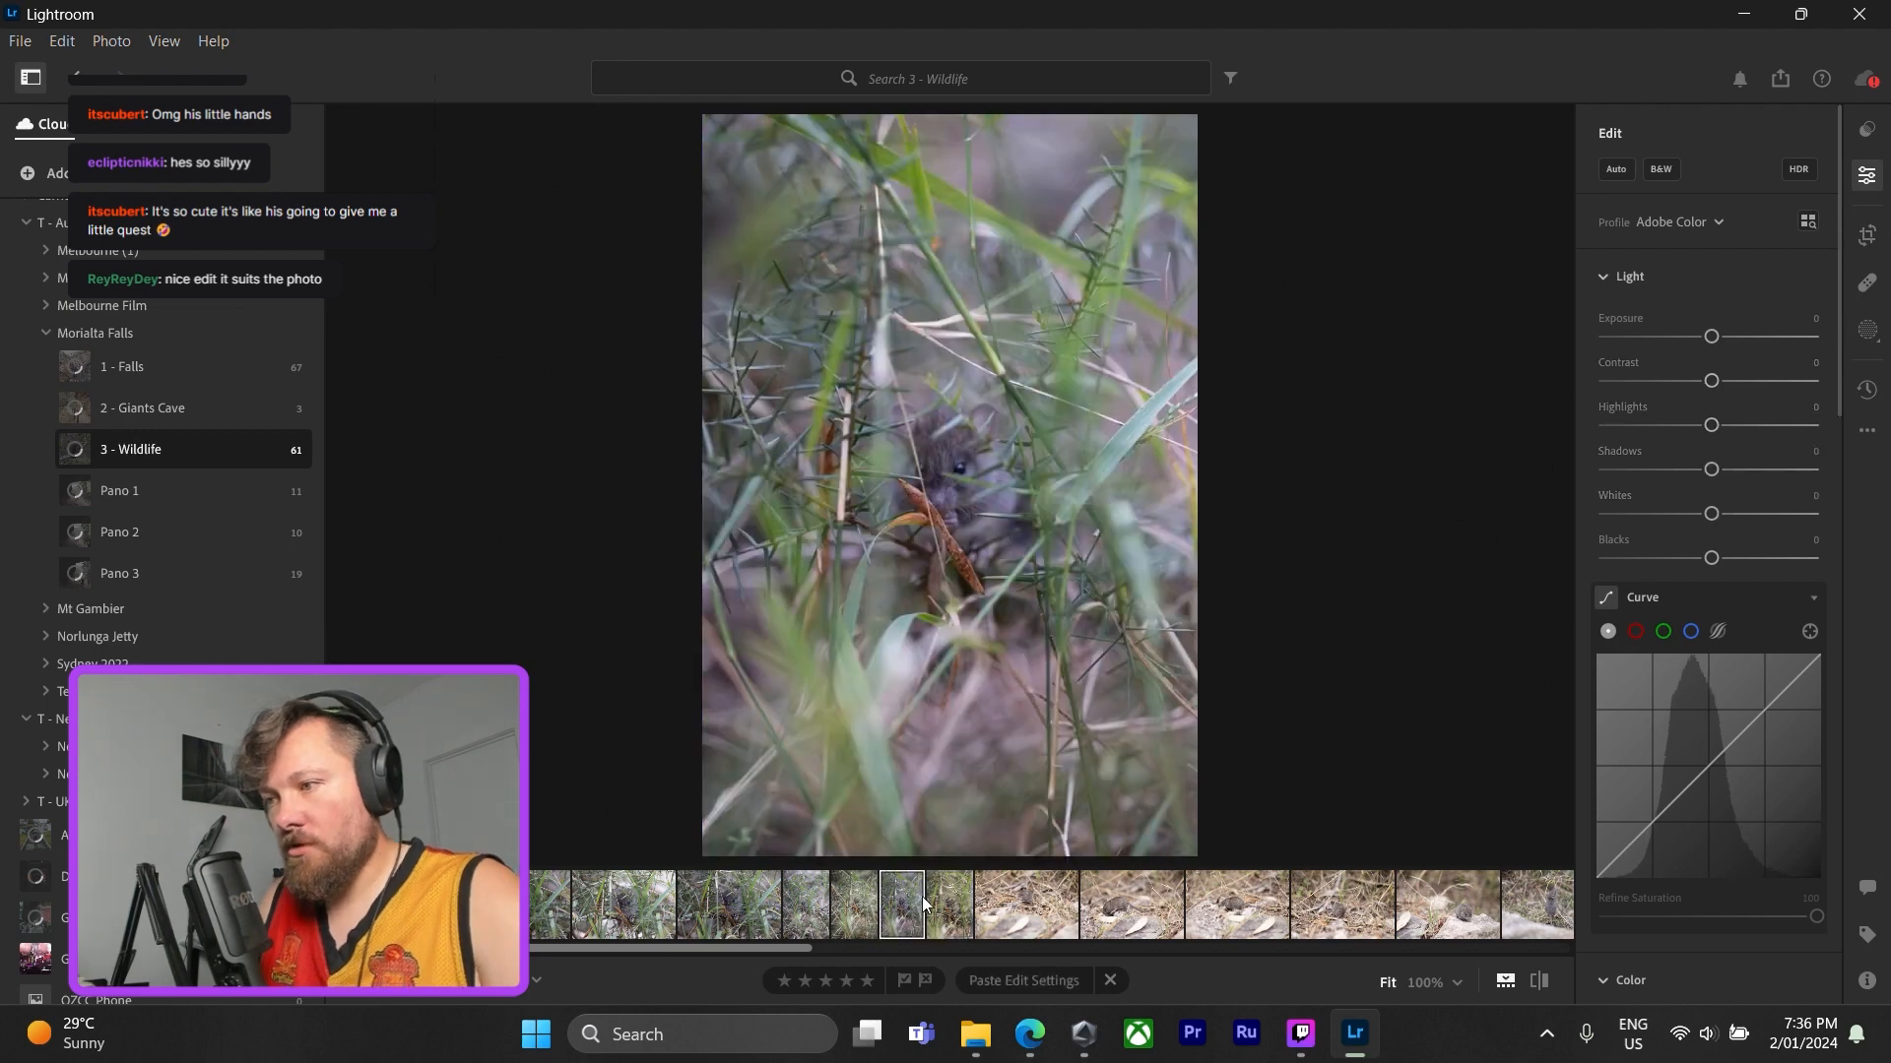
key("ctrl+v")
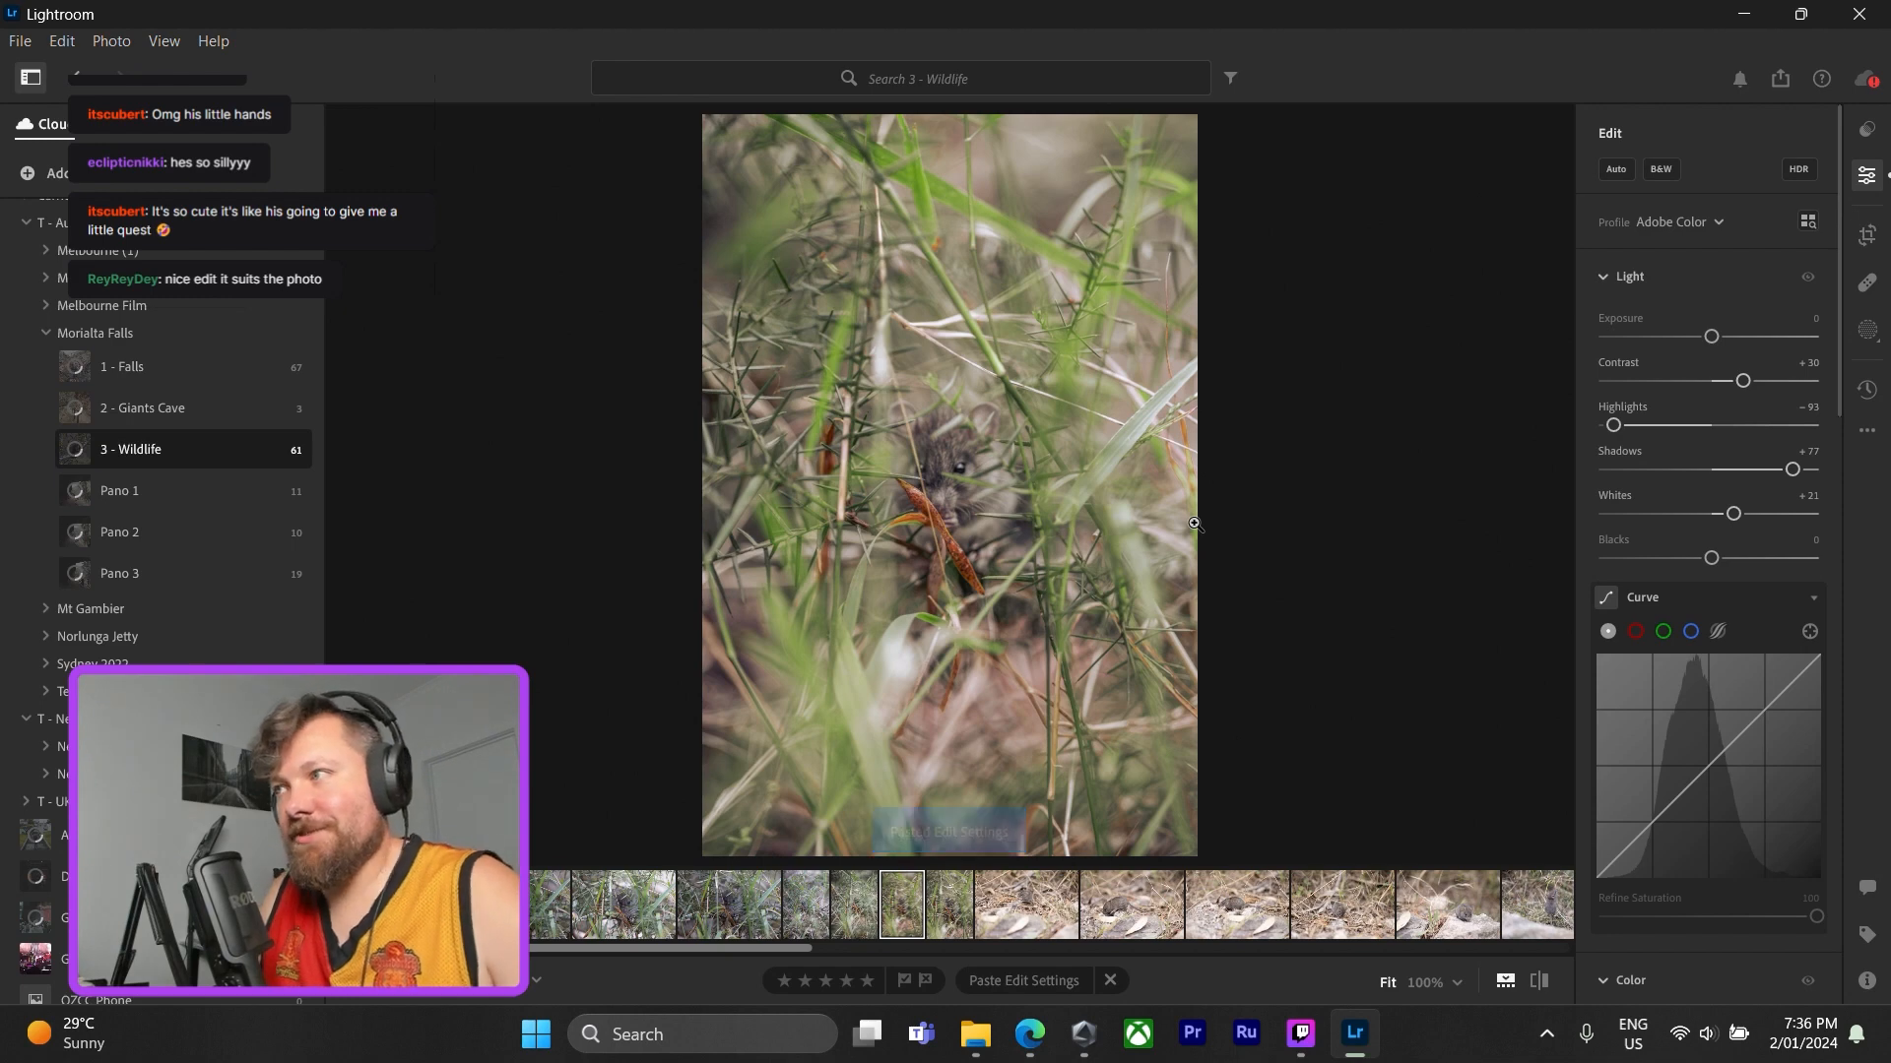
left_click(953, 483)
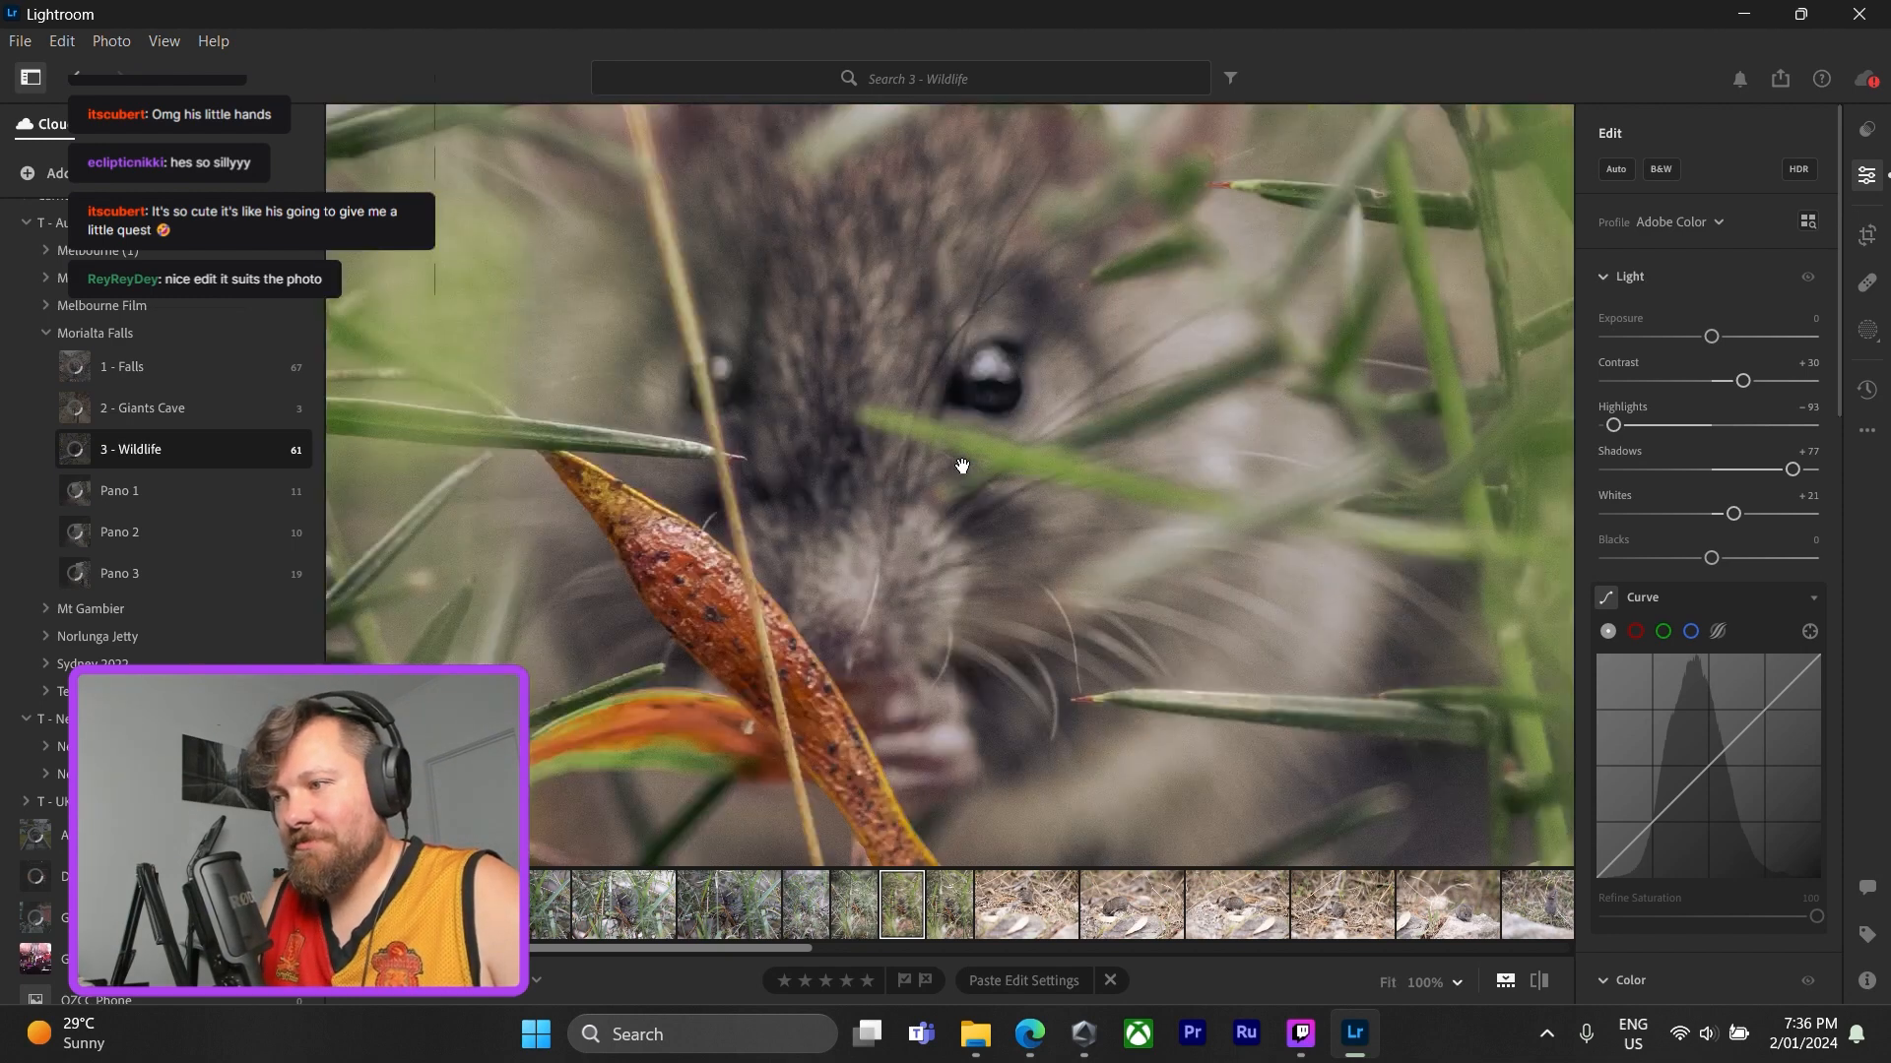
left_click(964, 457)
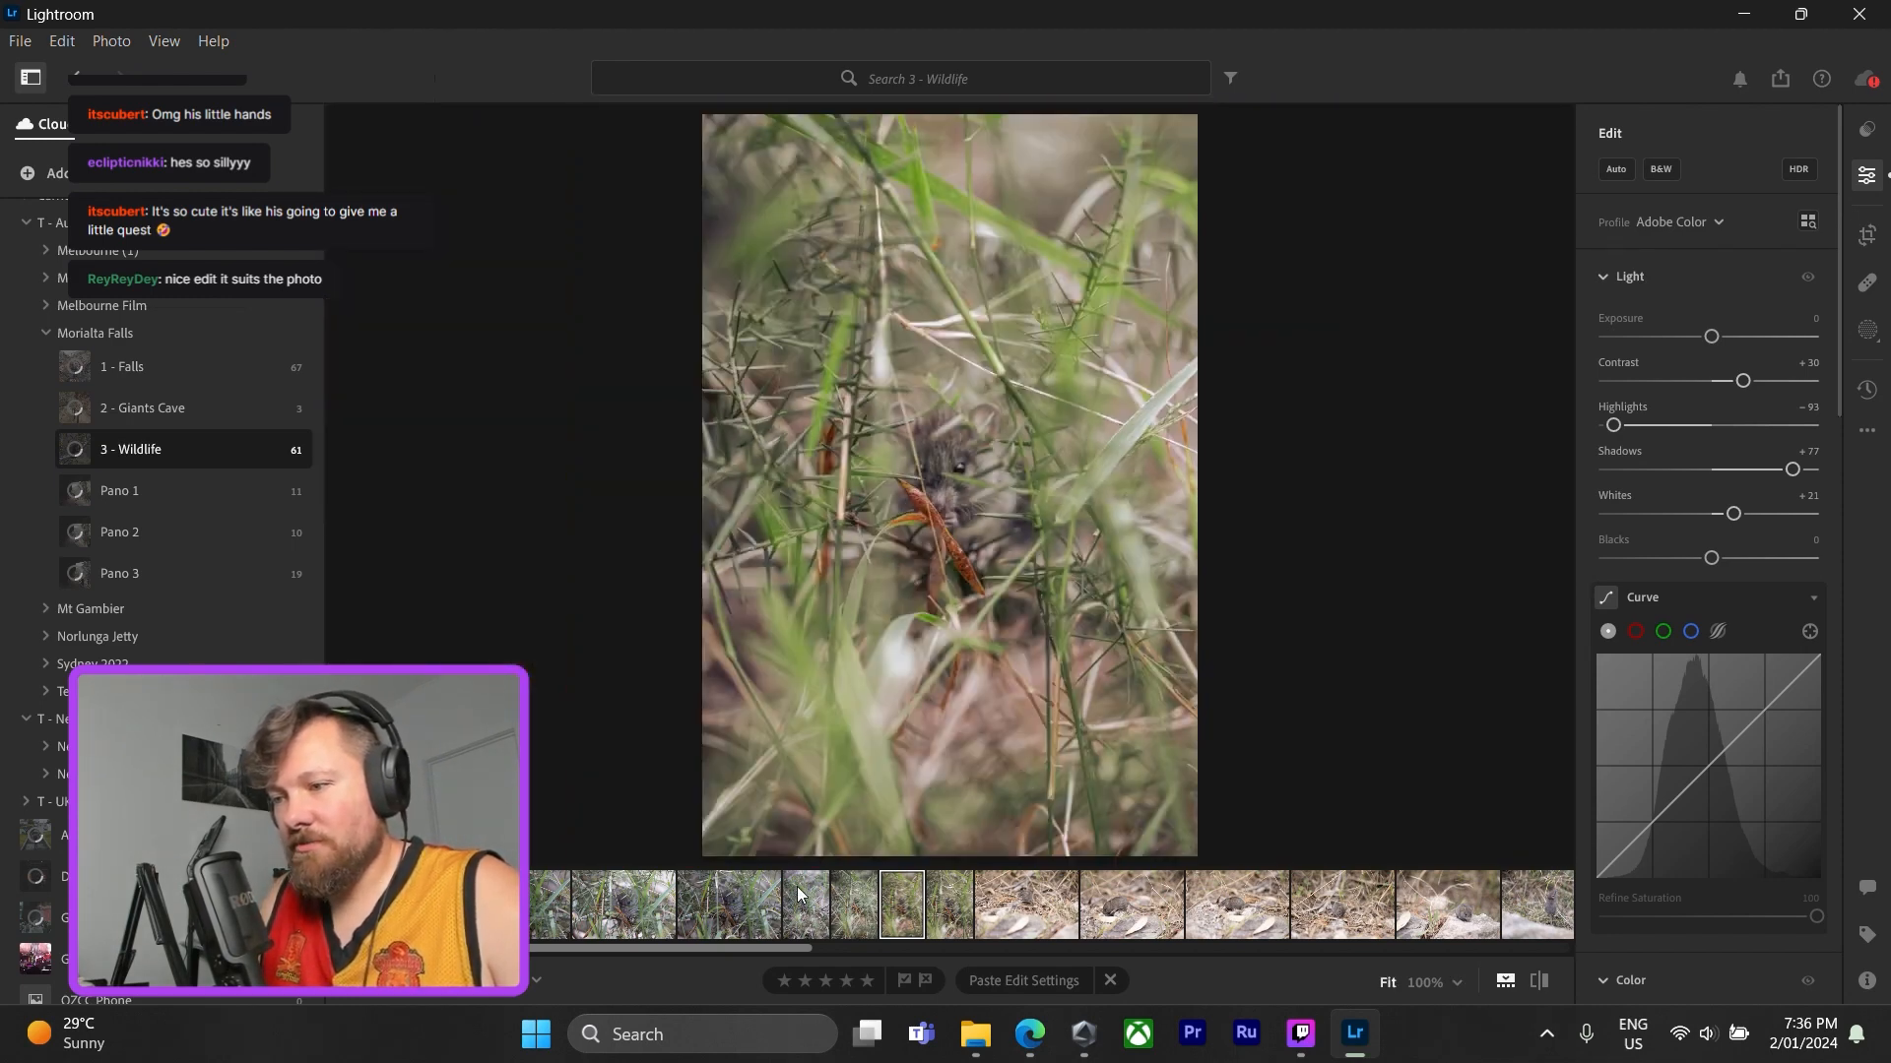
- Paste the copied edit settings onto the wider unedited portrait shot and the adjacent landscape close-up of the mouse
key("Left")
key("Left")
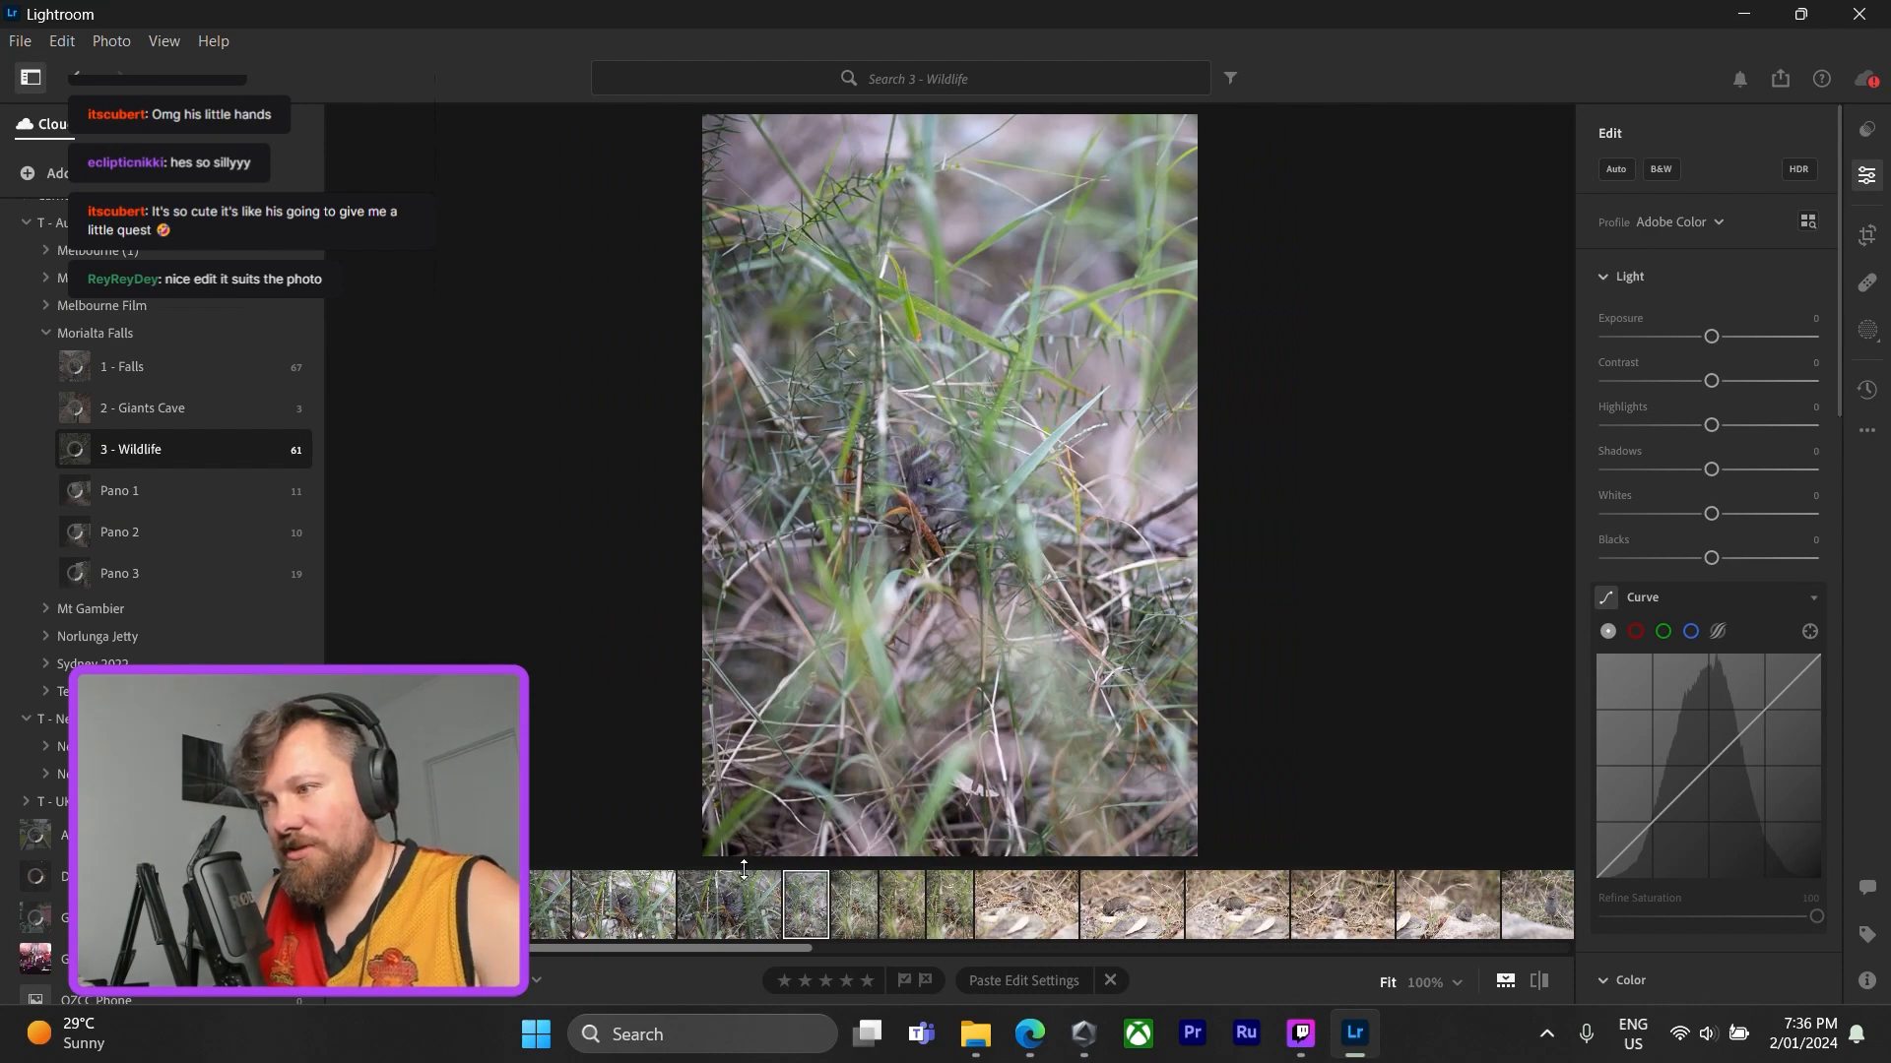
key("ctrl+v")
left_click(741, 900)
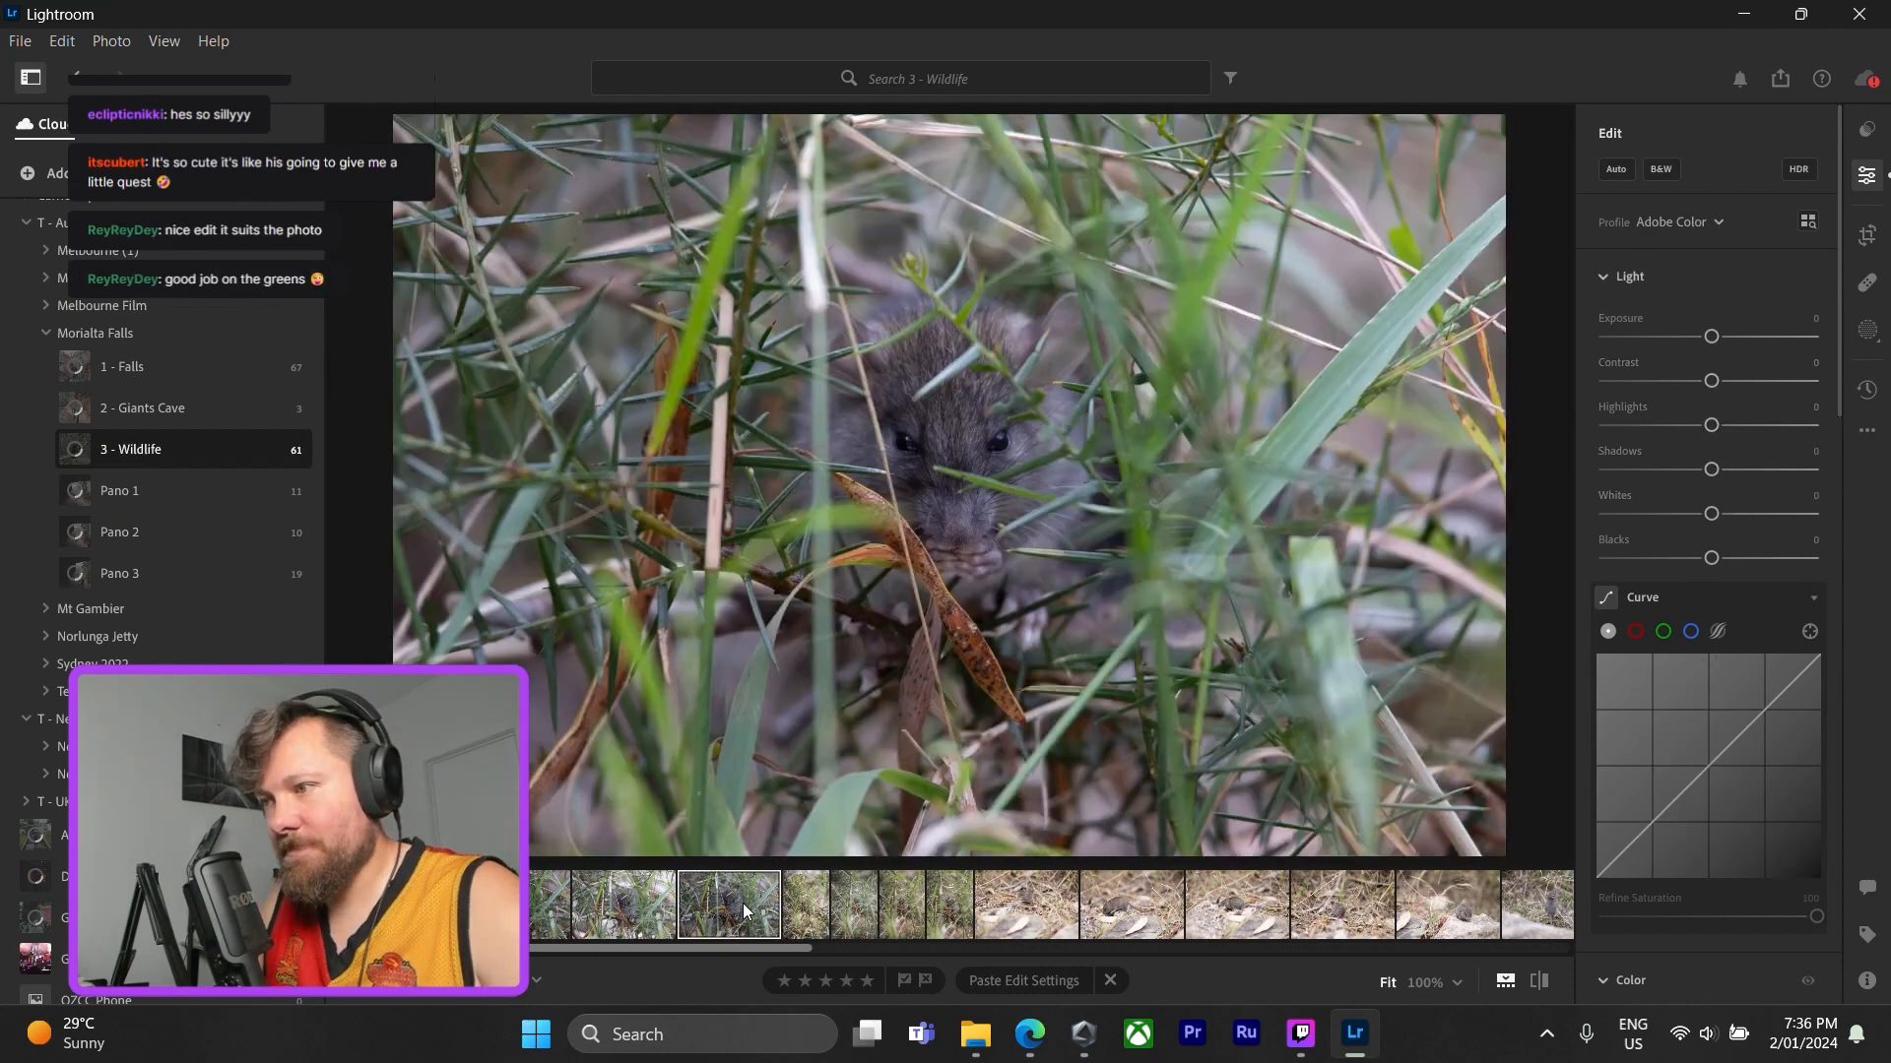
key("ctrl+v")
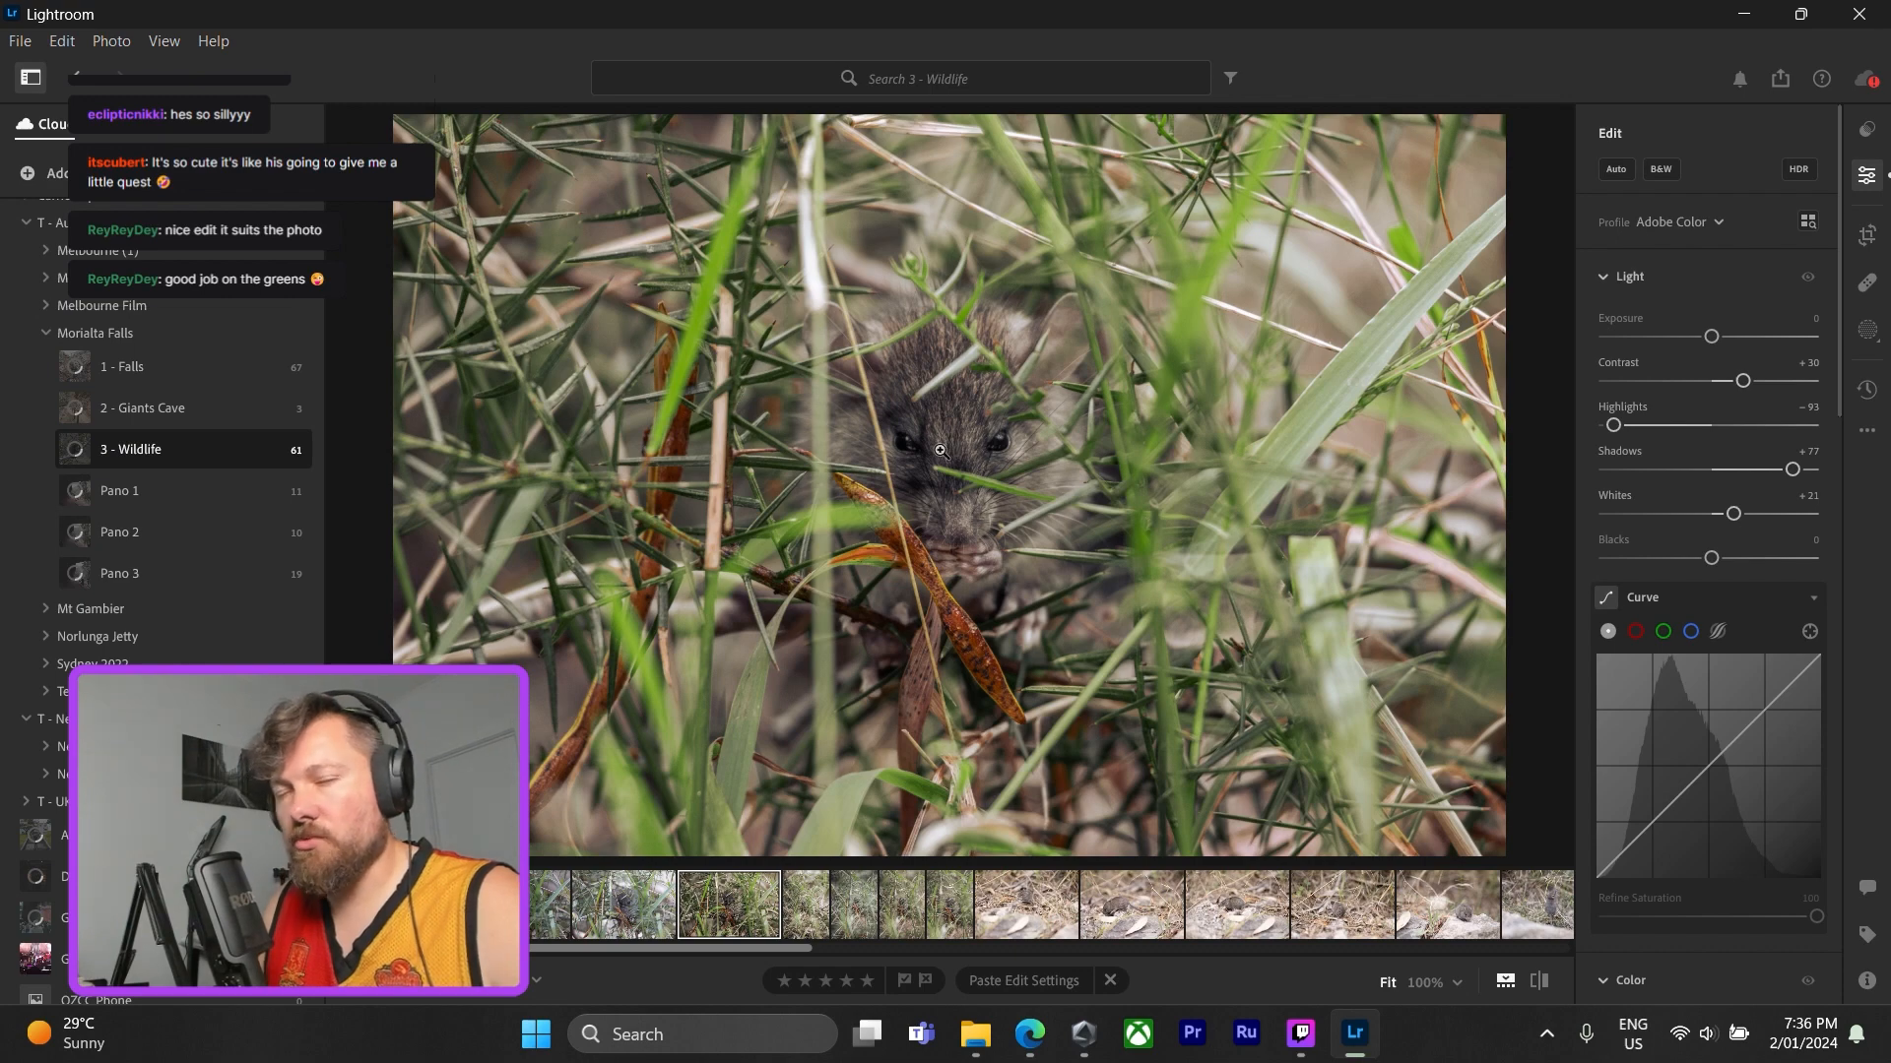
- Examine the eyes, fur and paws up close in the landscape mouse photo
left_click(994, 478)
left_click(1011, 447)
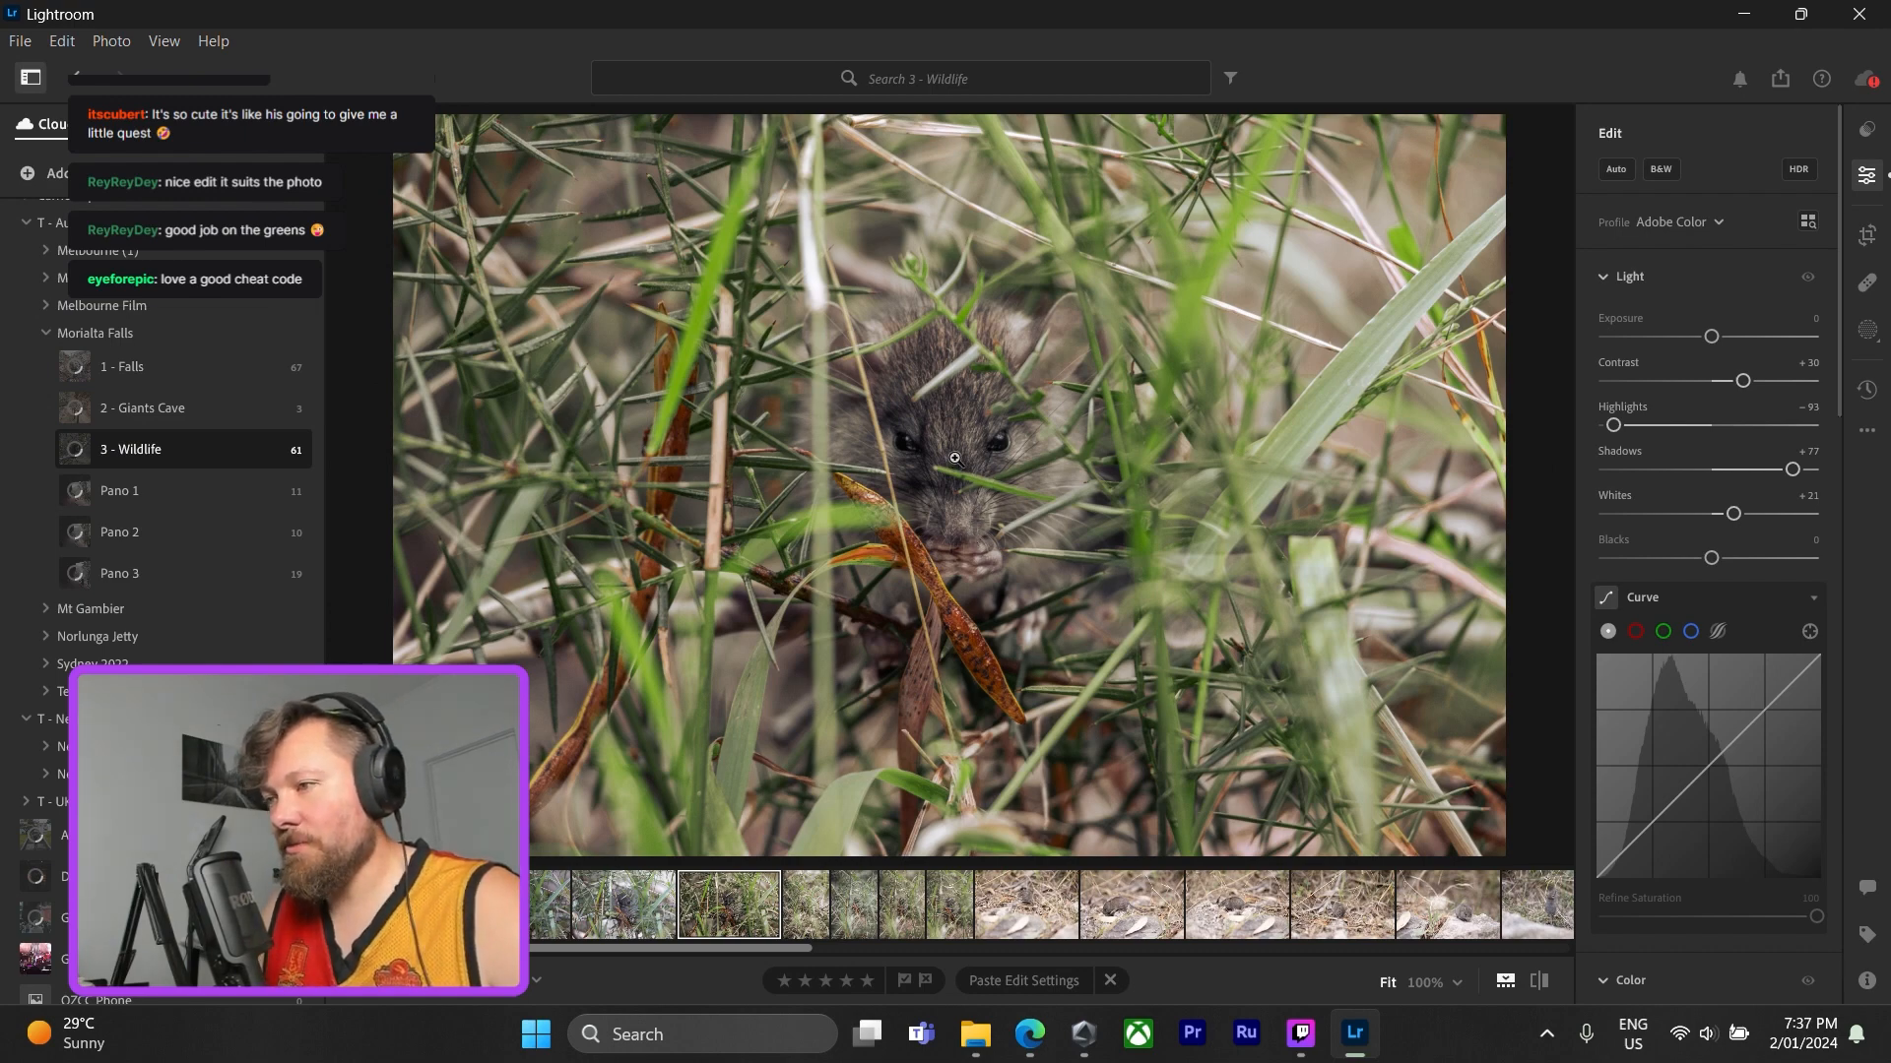
left_click(965, 576)
left_click_drag(965, 576, 875, 745)
left_click_drag(837, 168, 830, 618)
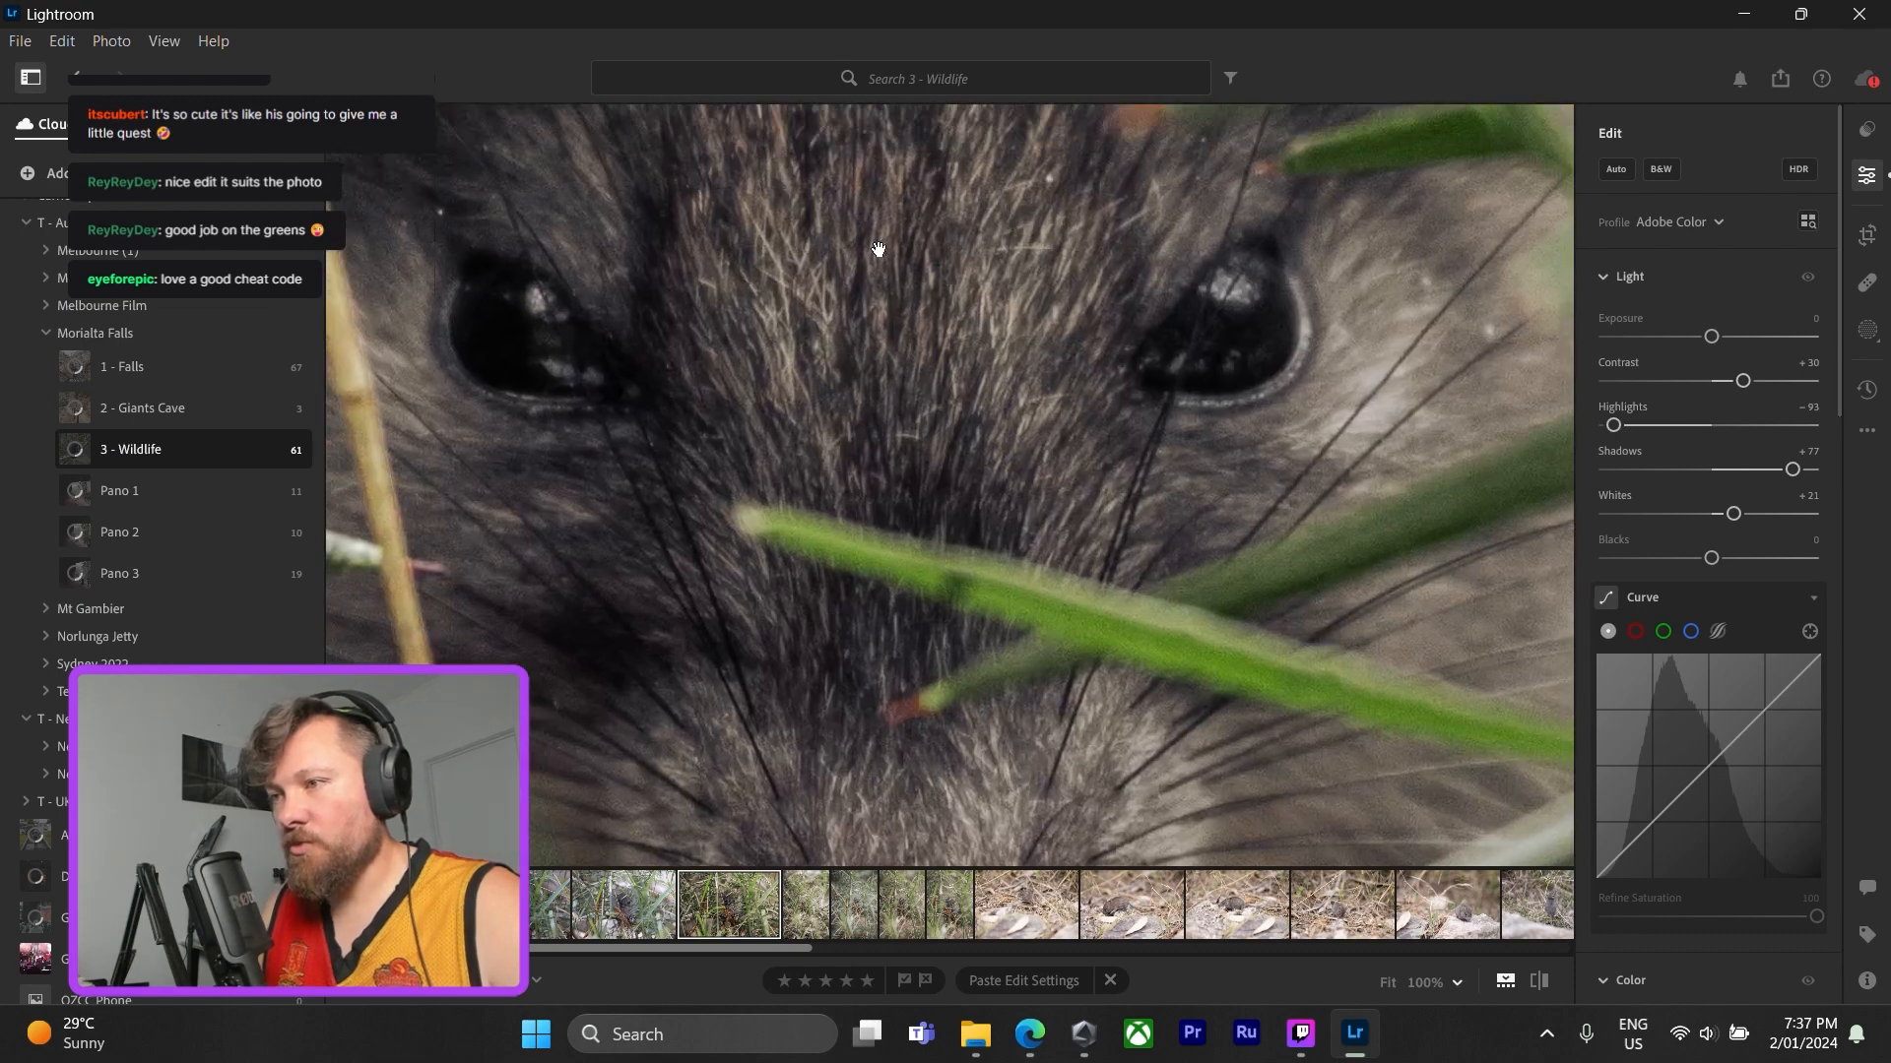
left_click(959, 403)
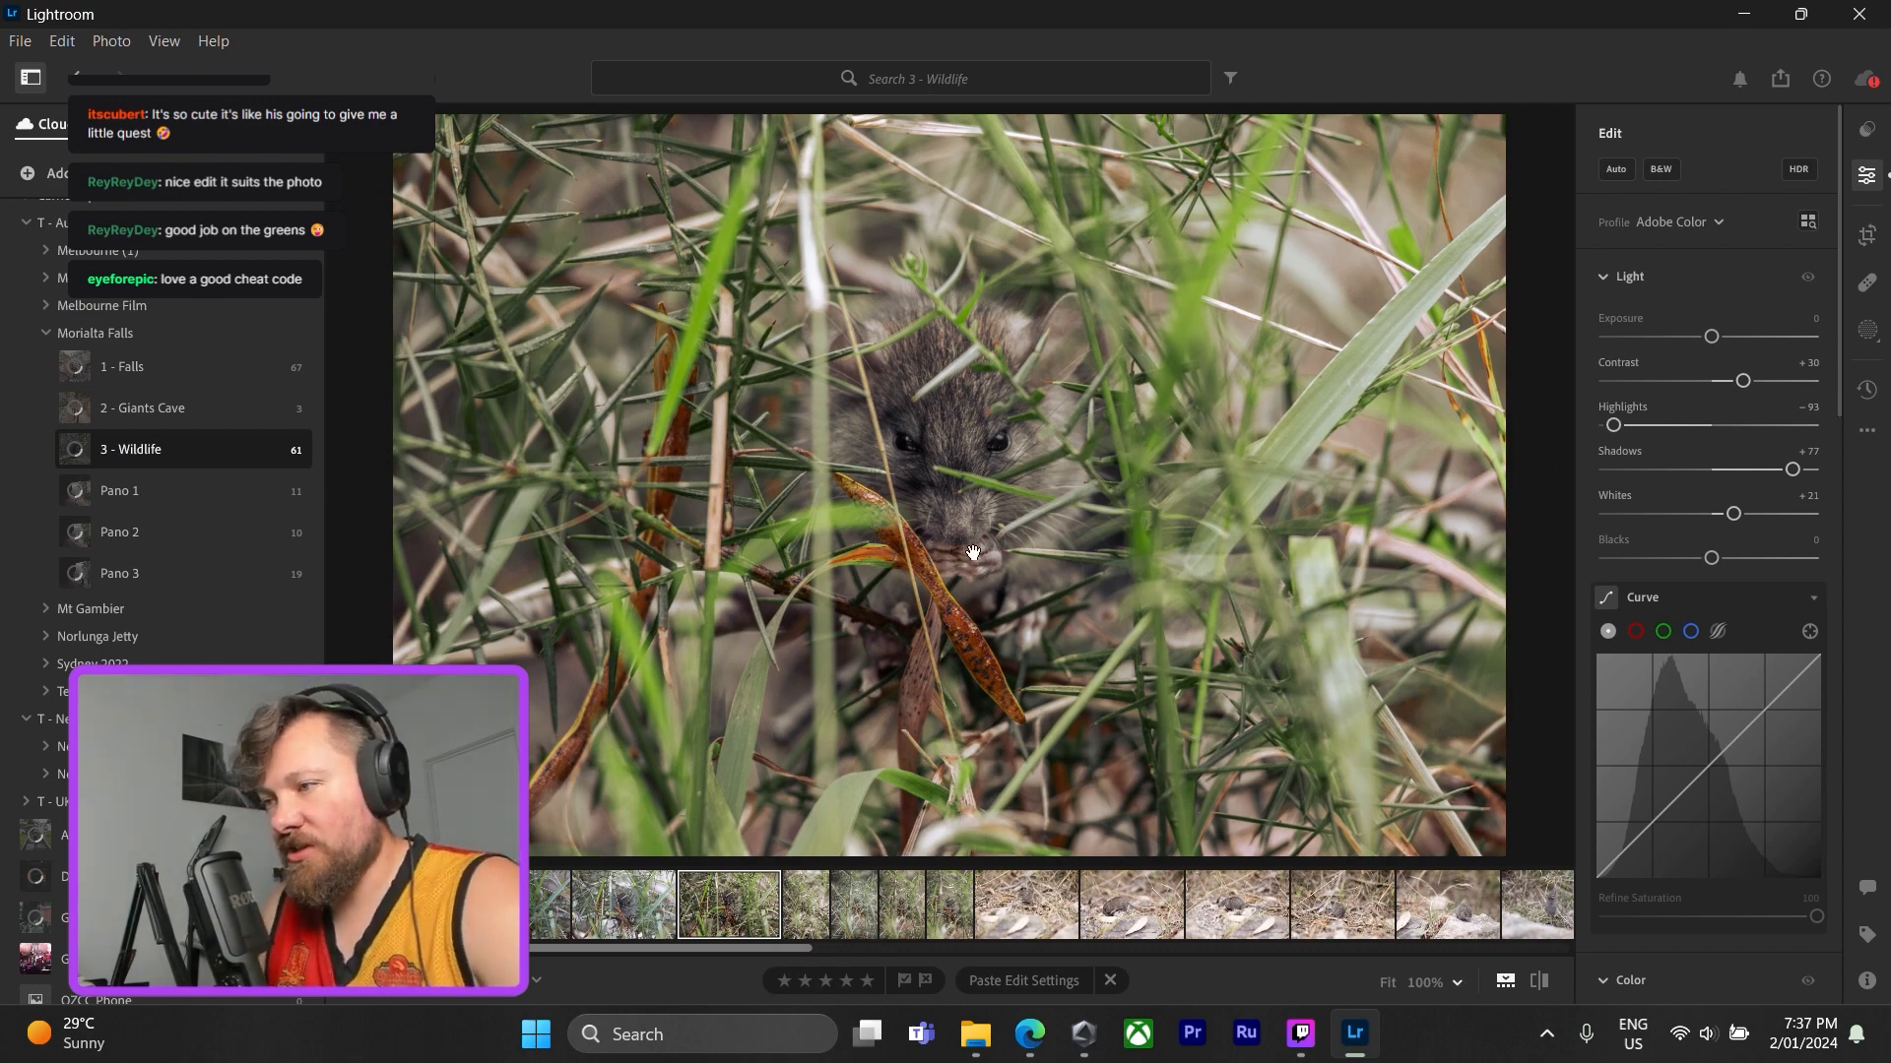
left_click(976, 554)
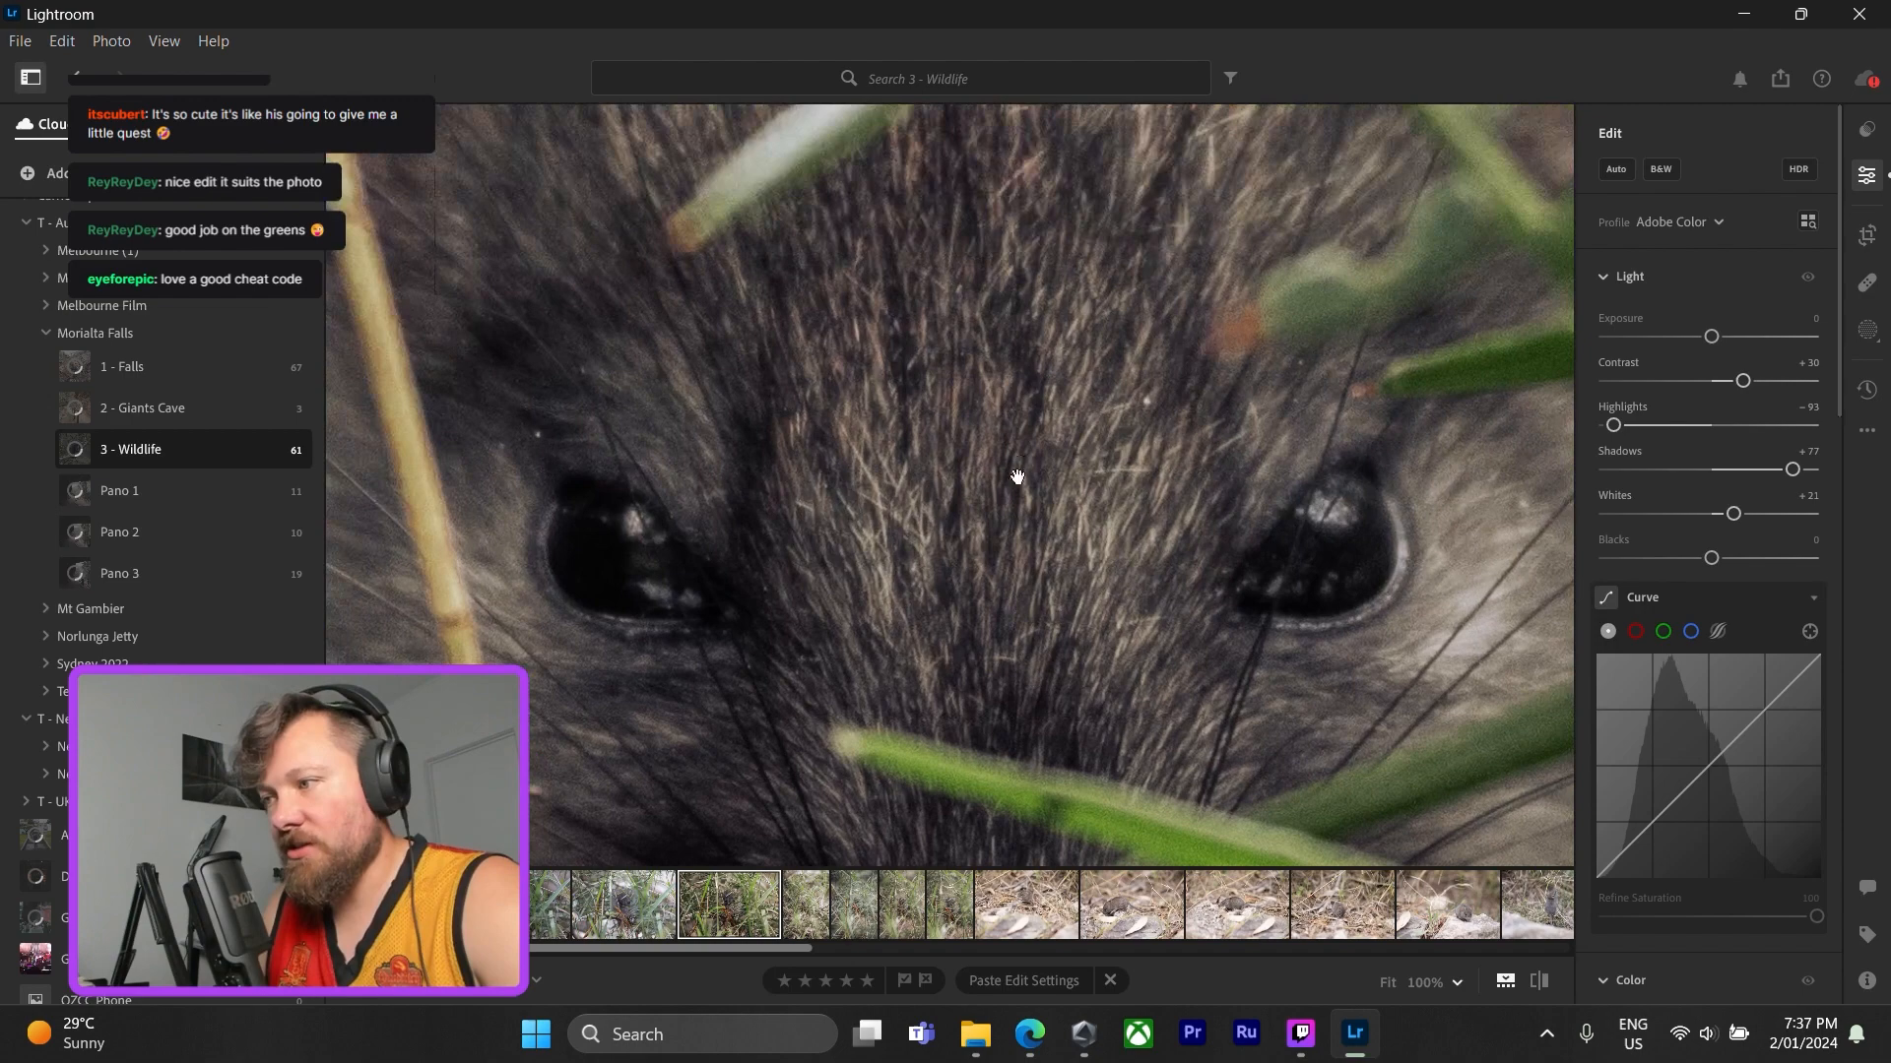
left_click(1018, 477)
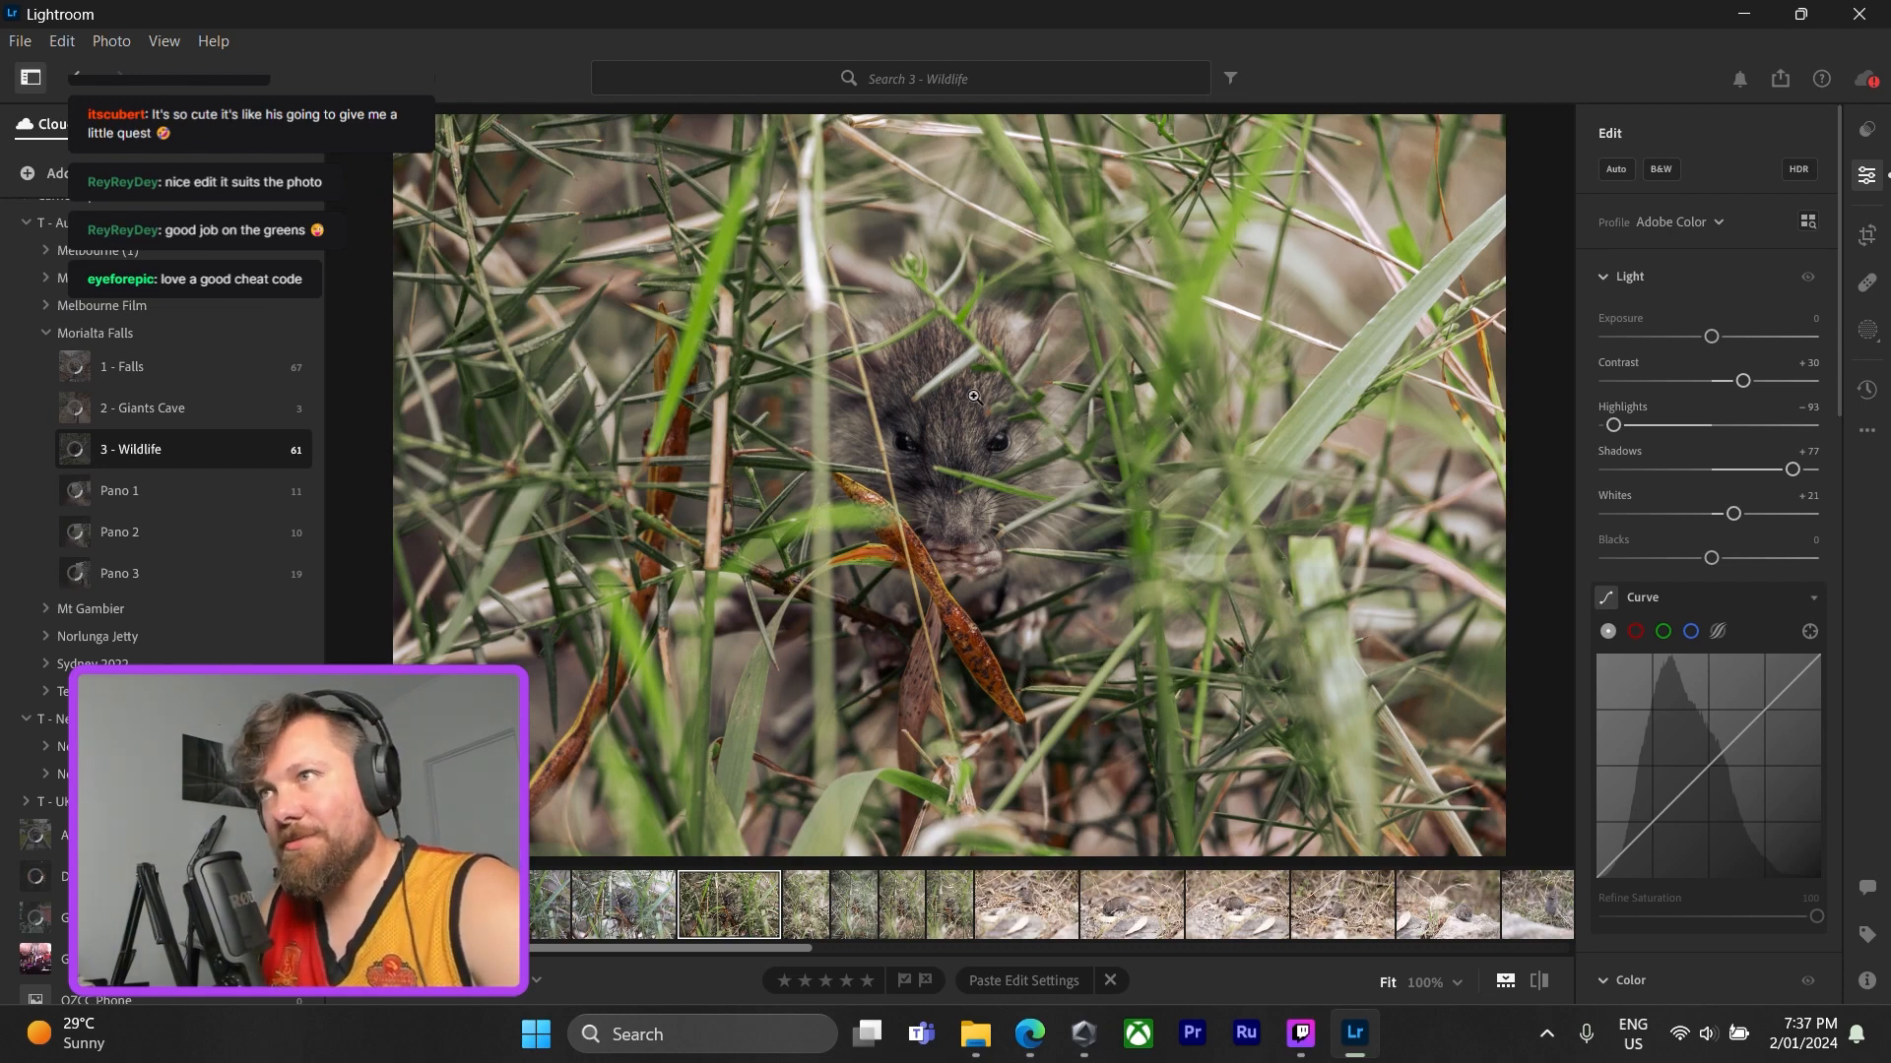
- Trim the landscape mouse photo's crop slightly and shift the frame toward the image's upper-right corner
key("c")
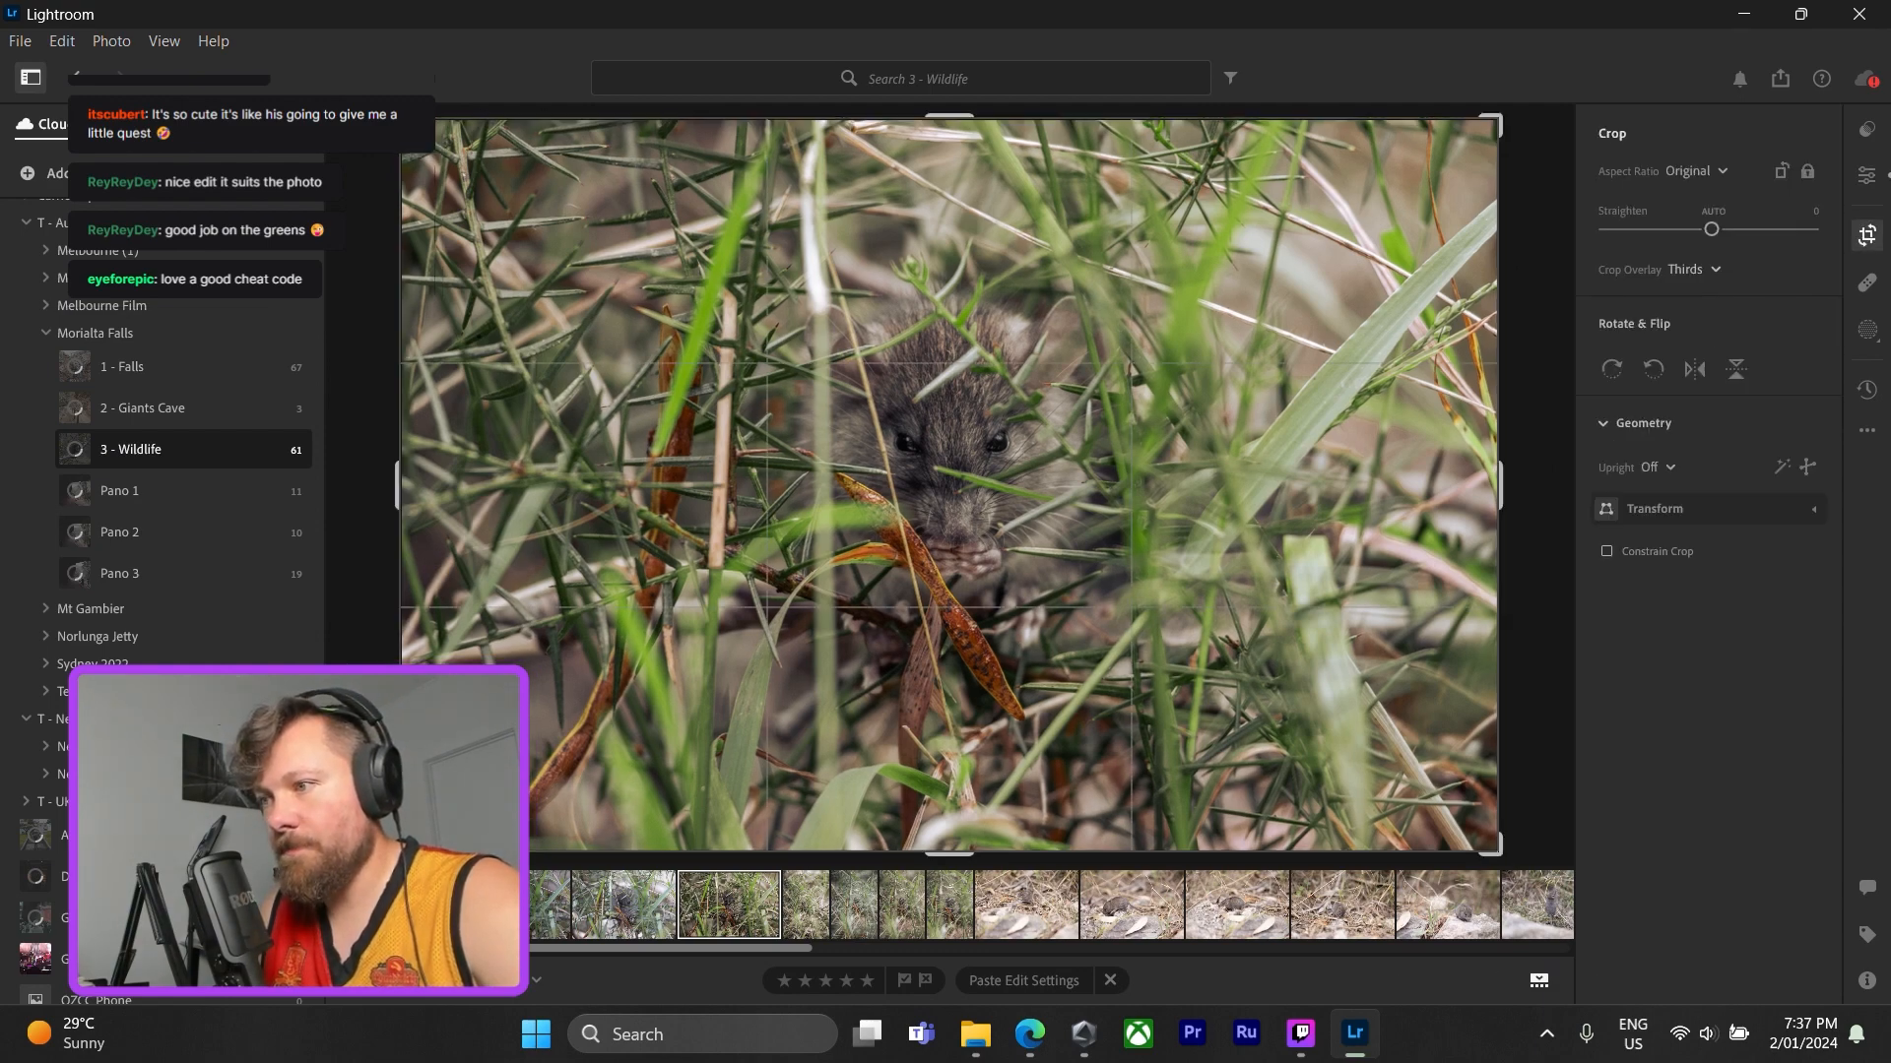
left_click_drag(402, 120, 420, 133)
left_click_drag(788, 542, 794, 568)
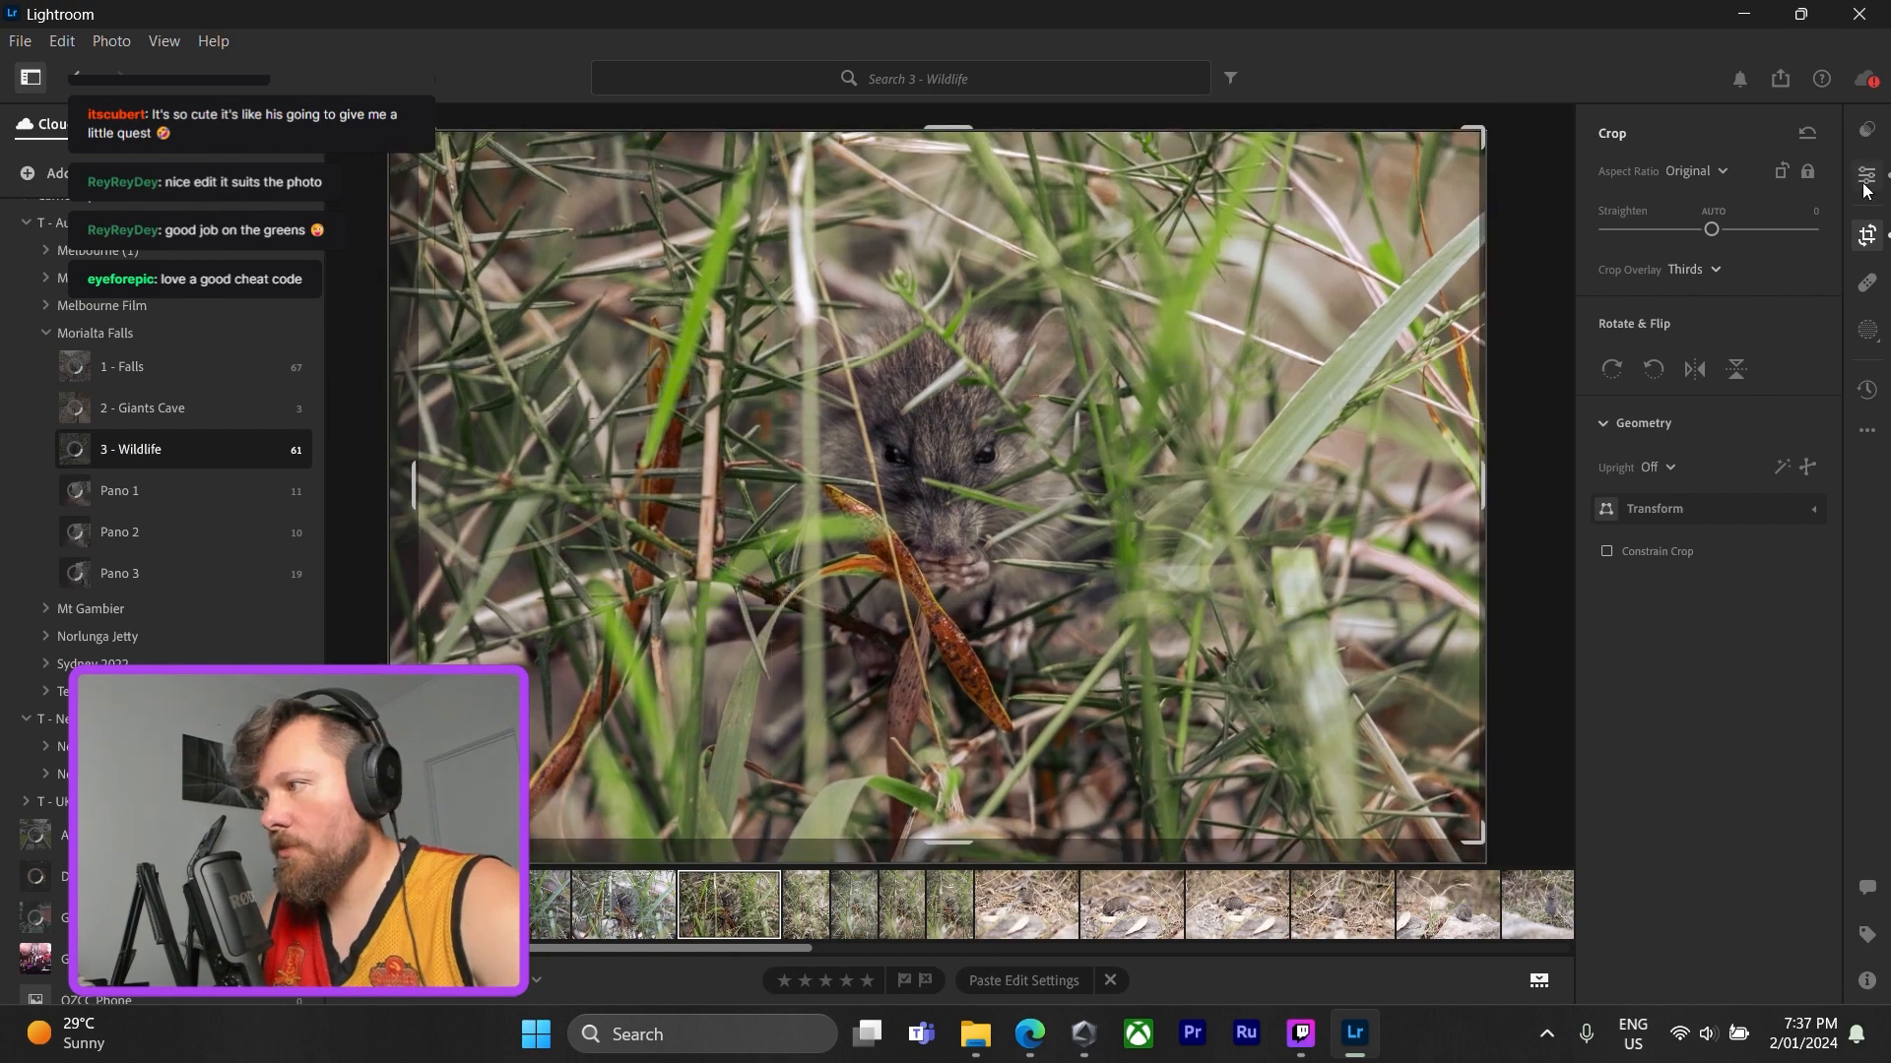
left_click(1866, 185)
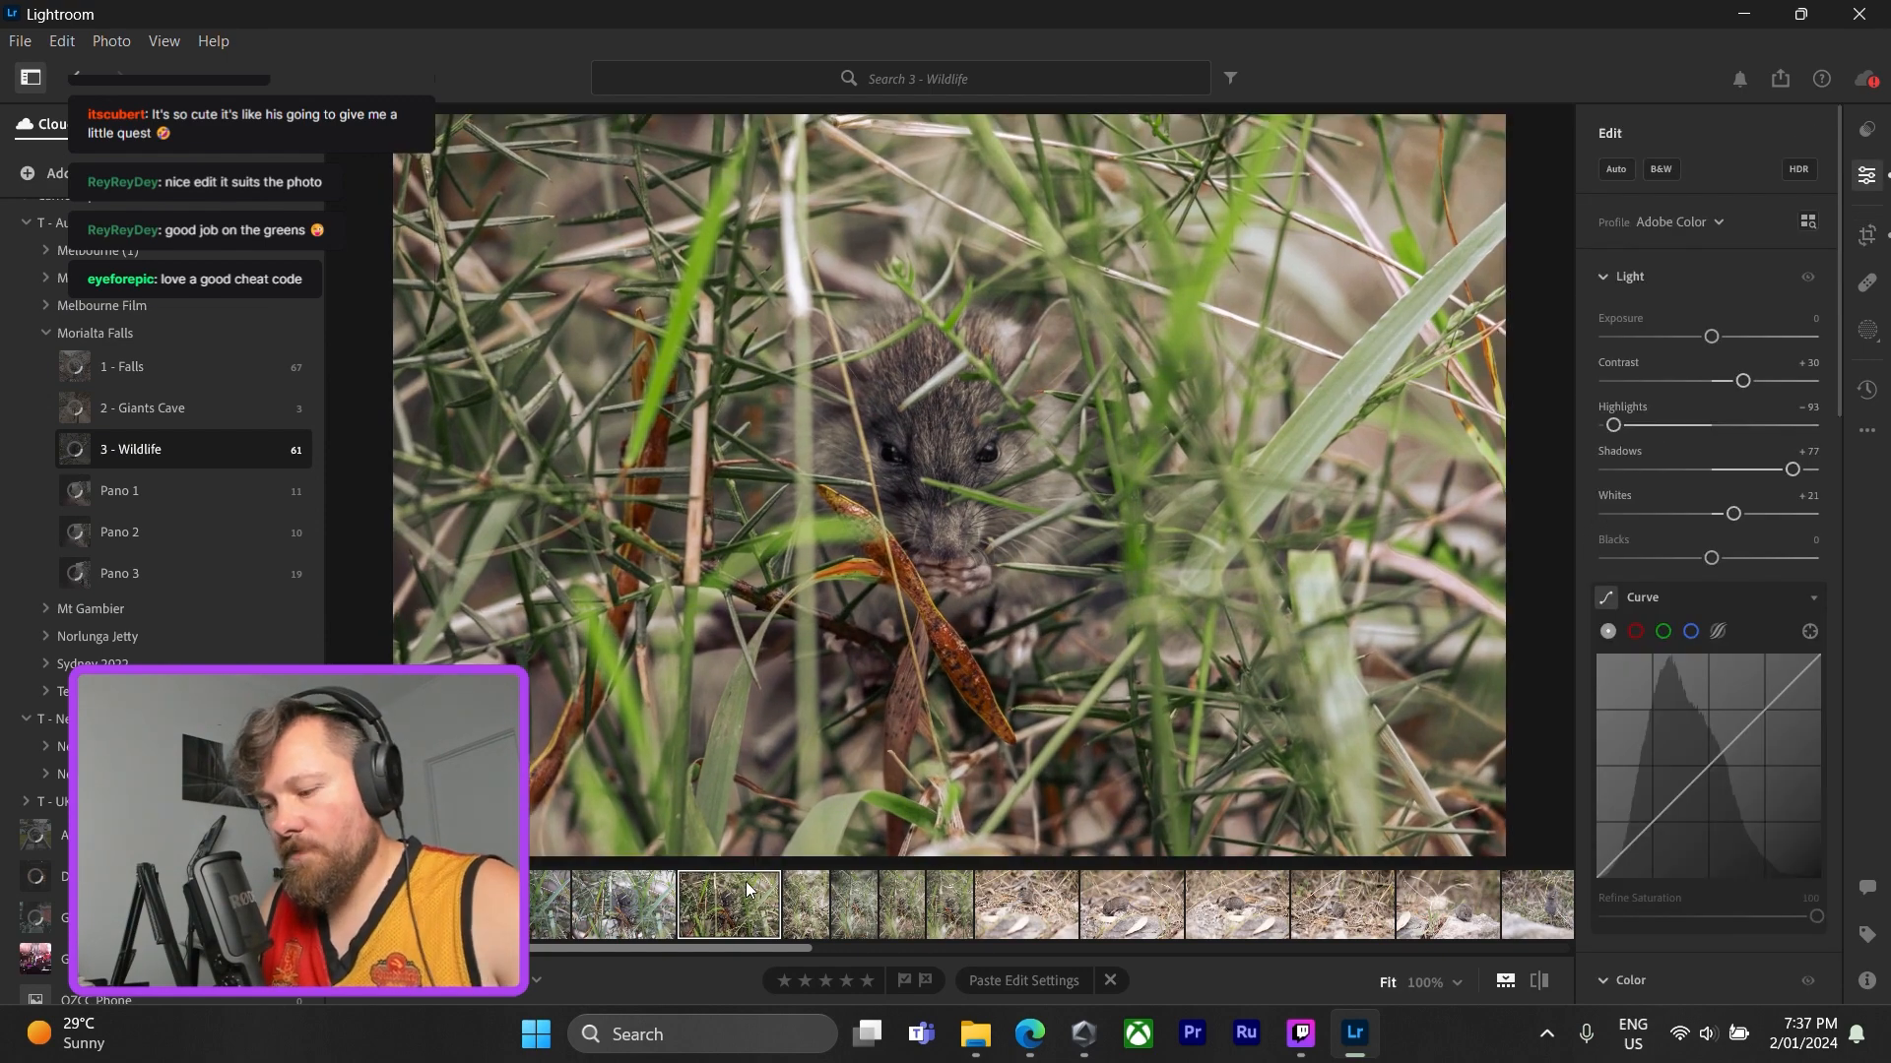
- Duplicate the landscape mouse photo and recrop the copy to portrait orientation around the mouse, checking its eyes up close
right_click(747, 882)
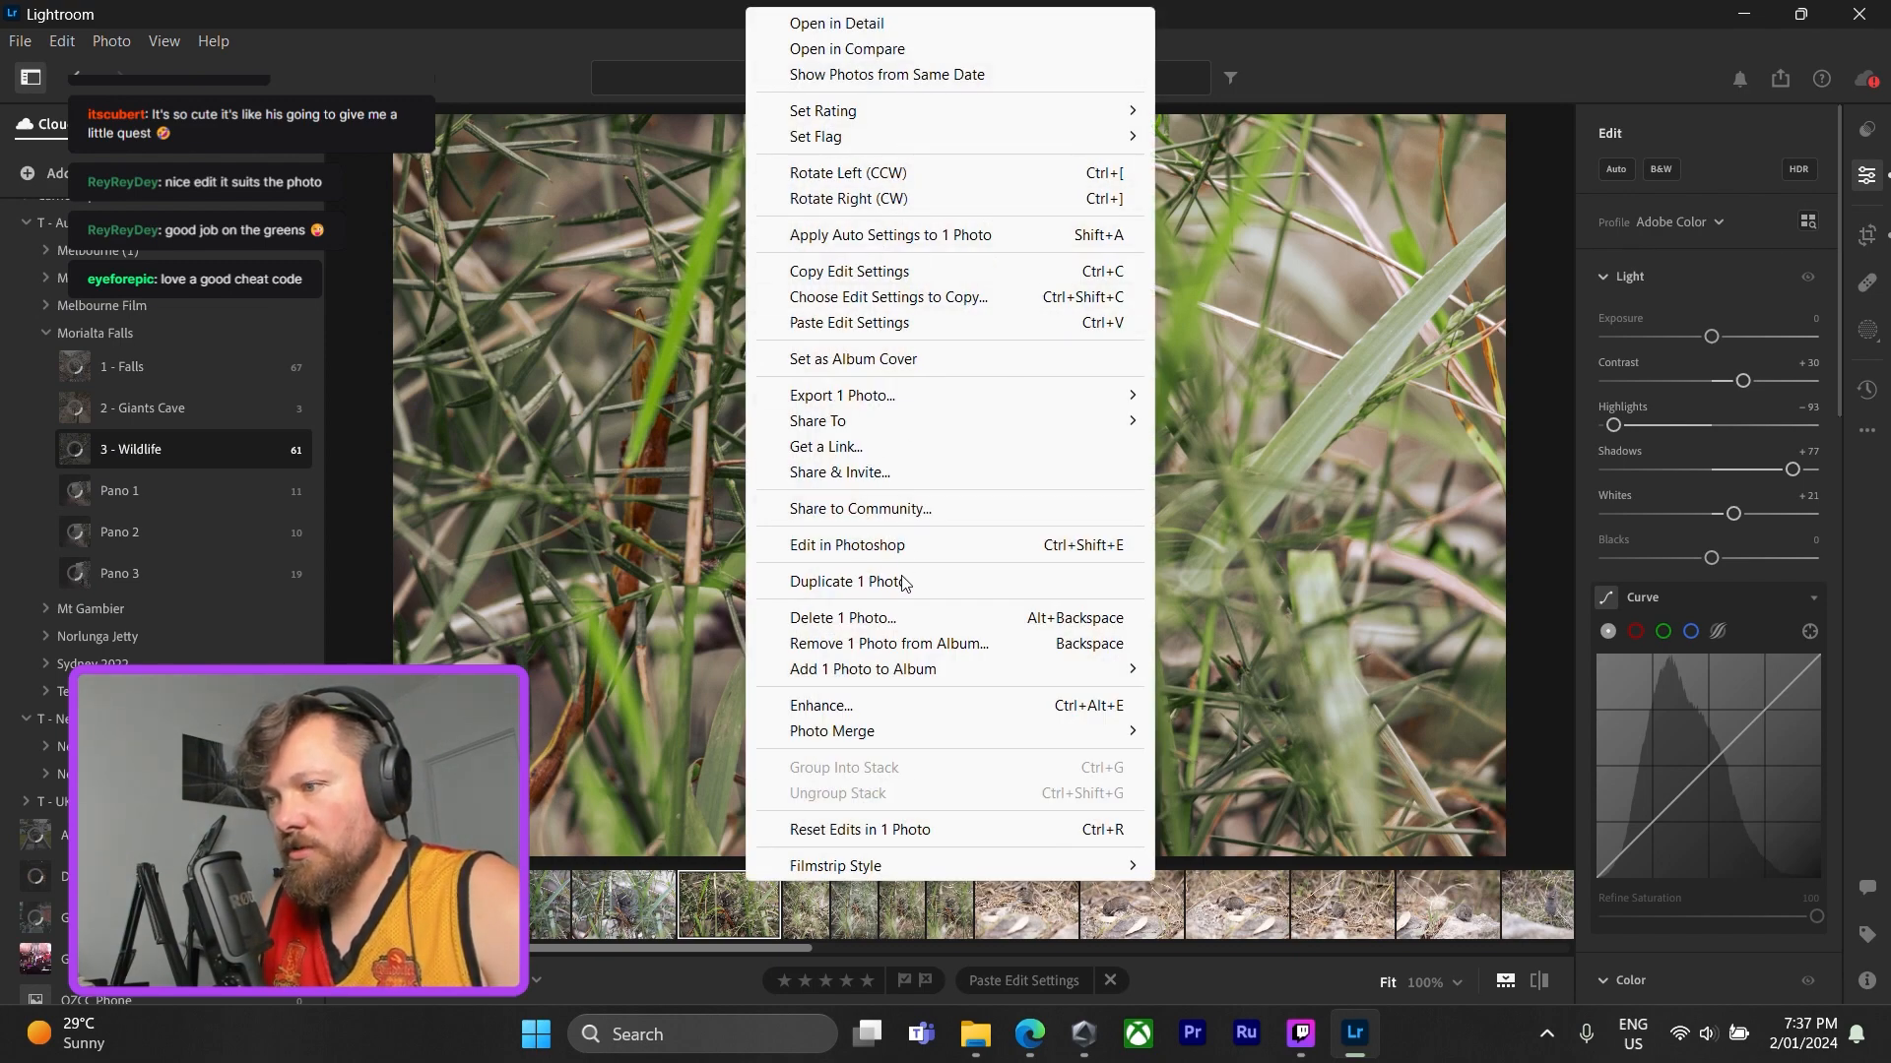
left_click(926, 576)
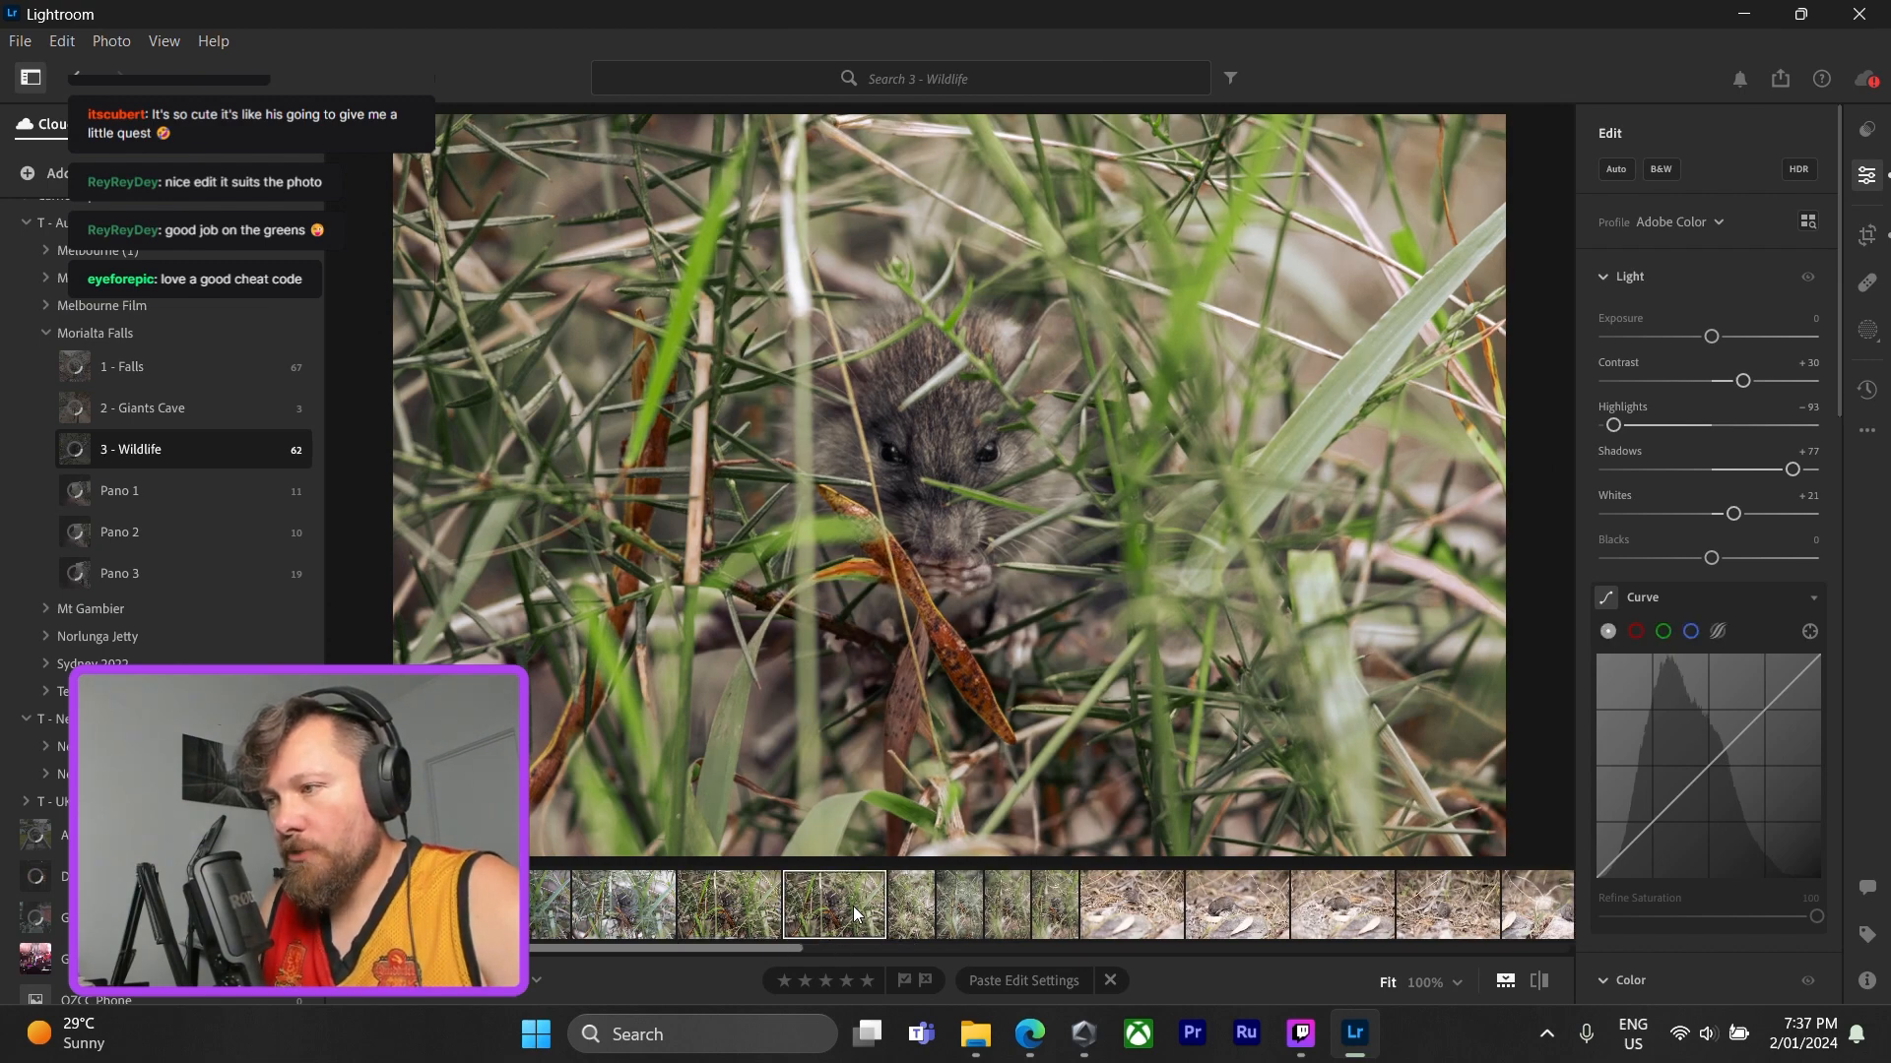
left_click(1867, 235)
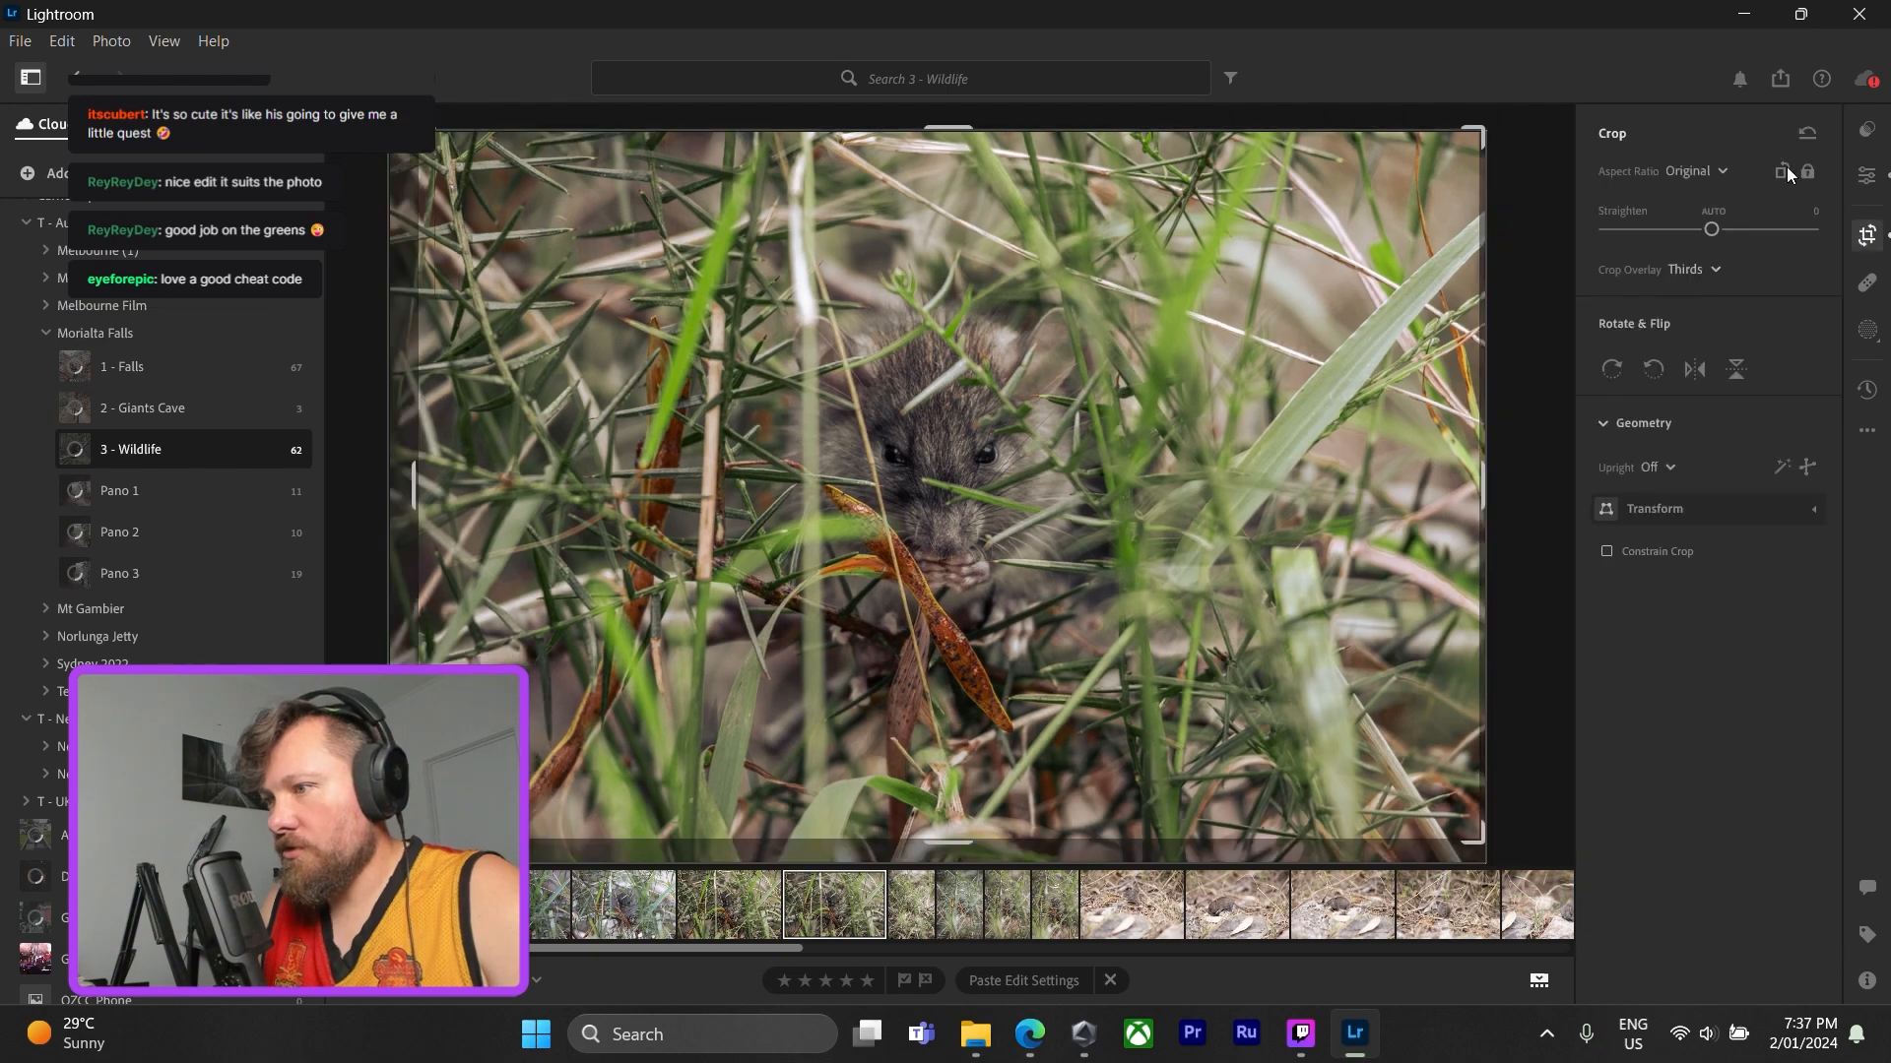
left_click(1780, 172)
left_click_drag(954, 520, 980, 576)
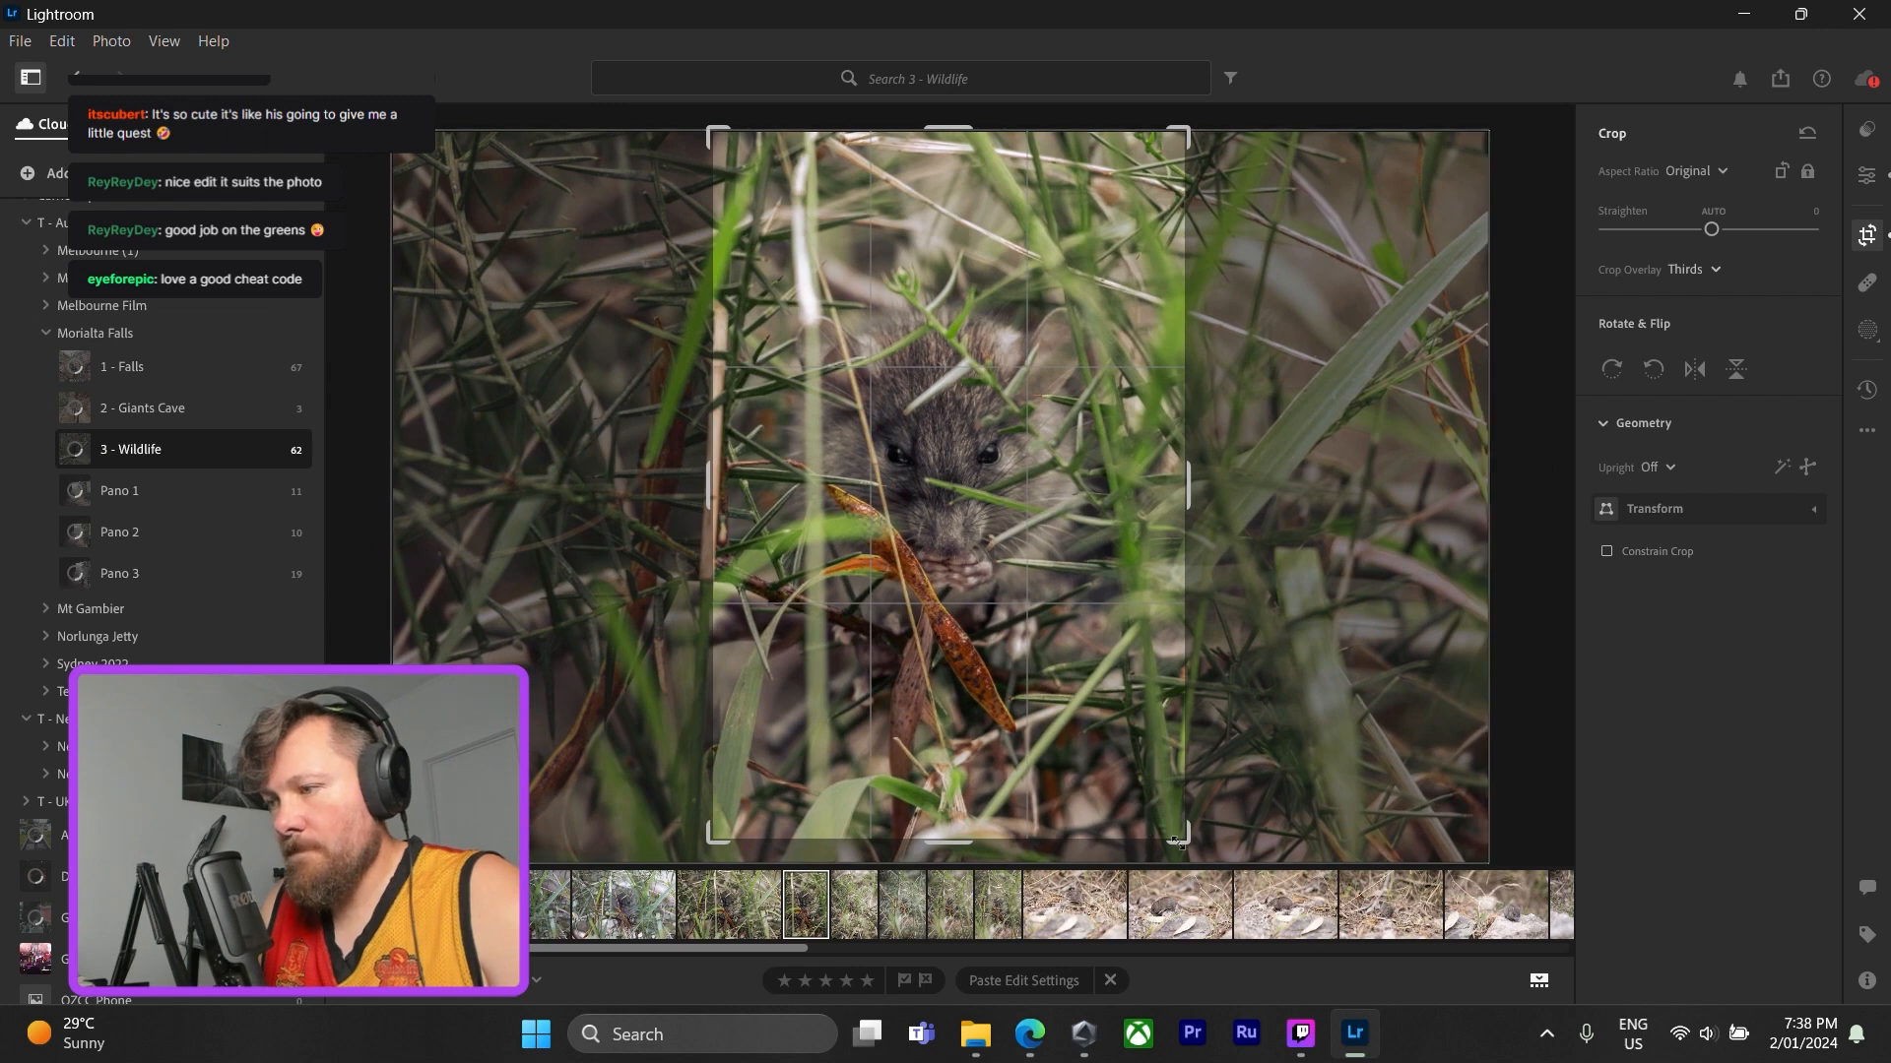
left_click_drag(1180, 842, 1176, 832)
left_click_drag(1069, 744, 1070, 744)
key("Return")
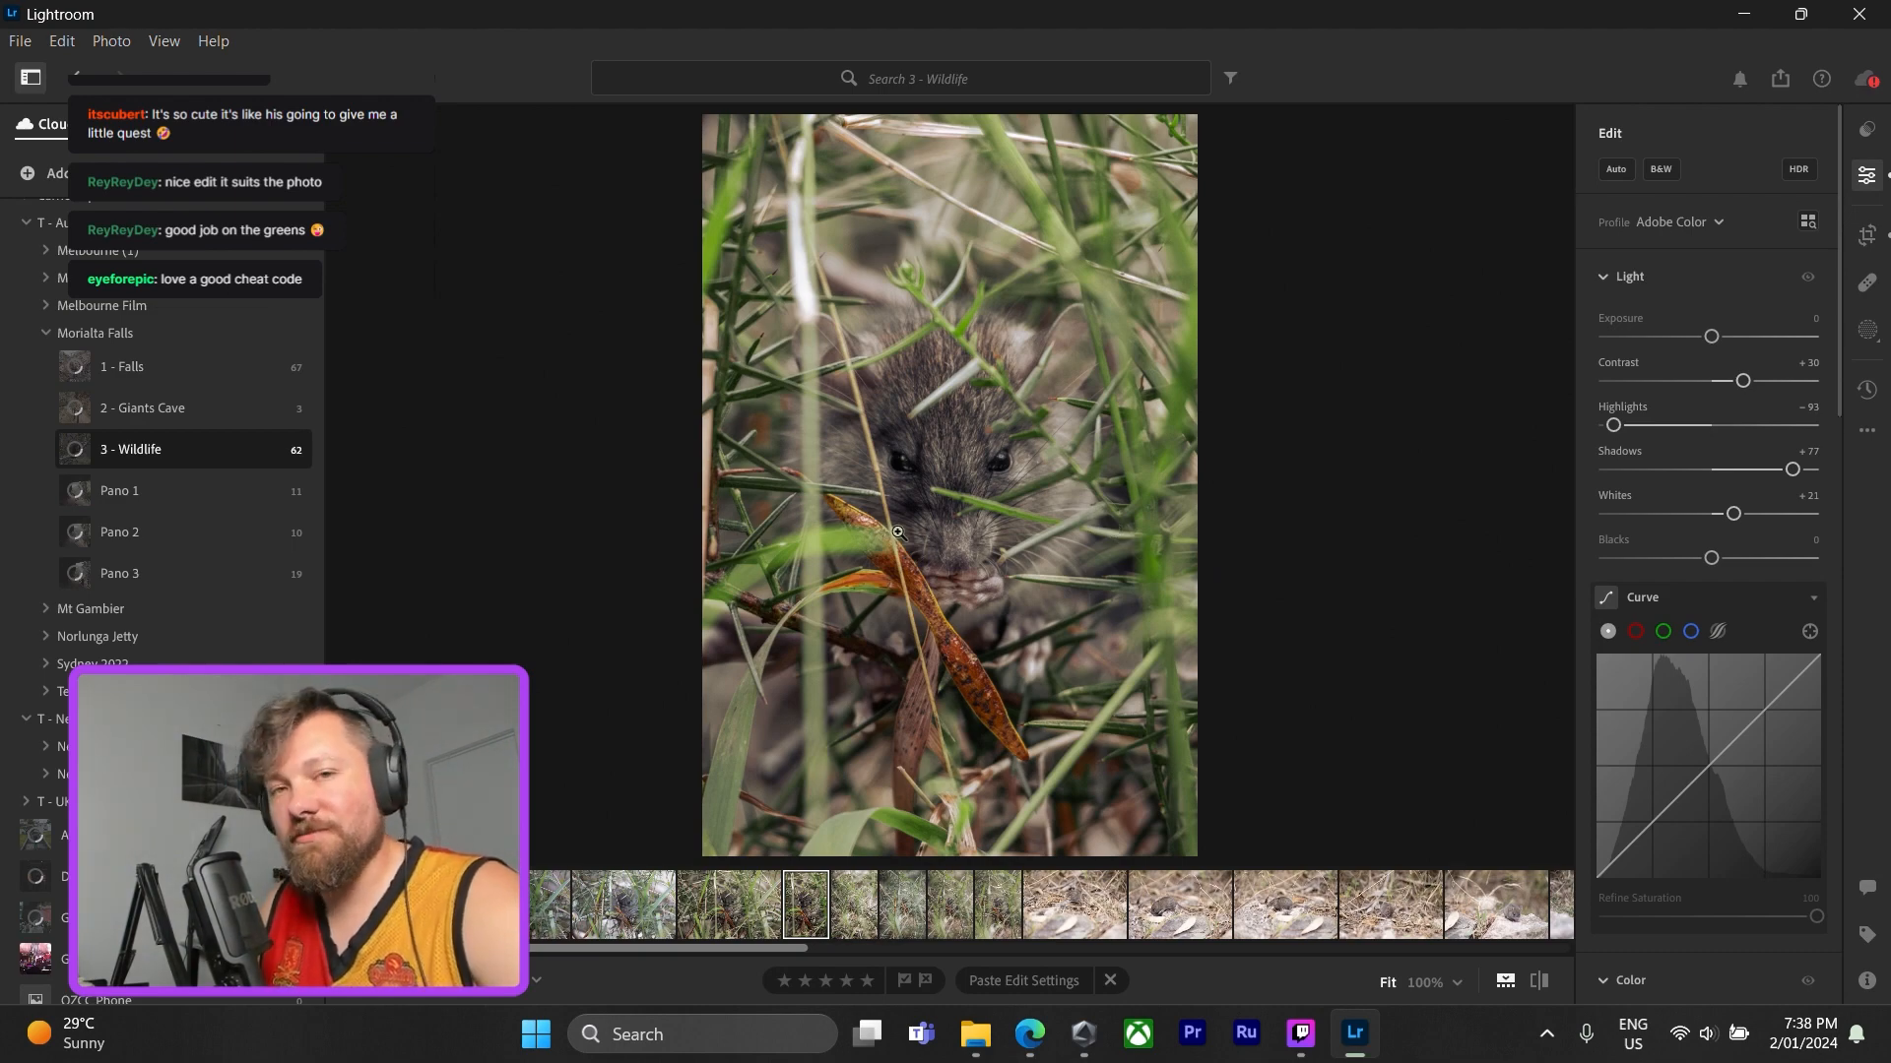
left_click(970, 466)
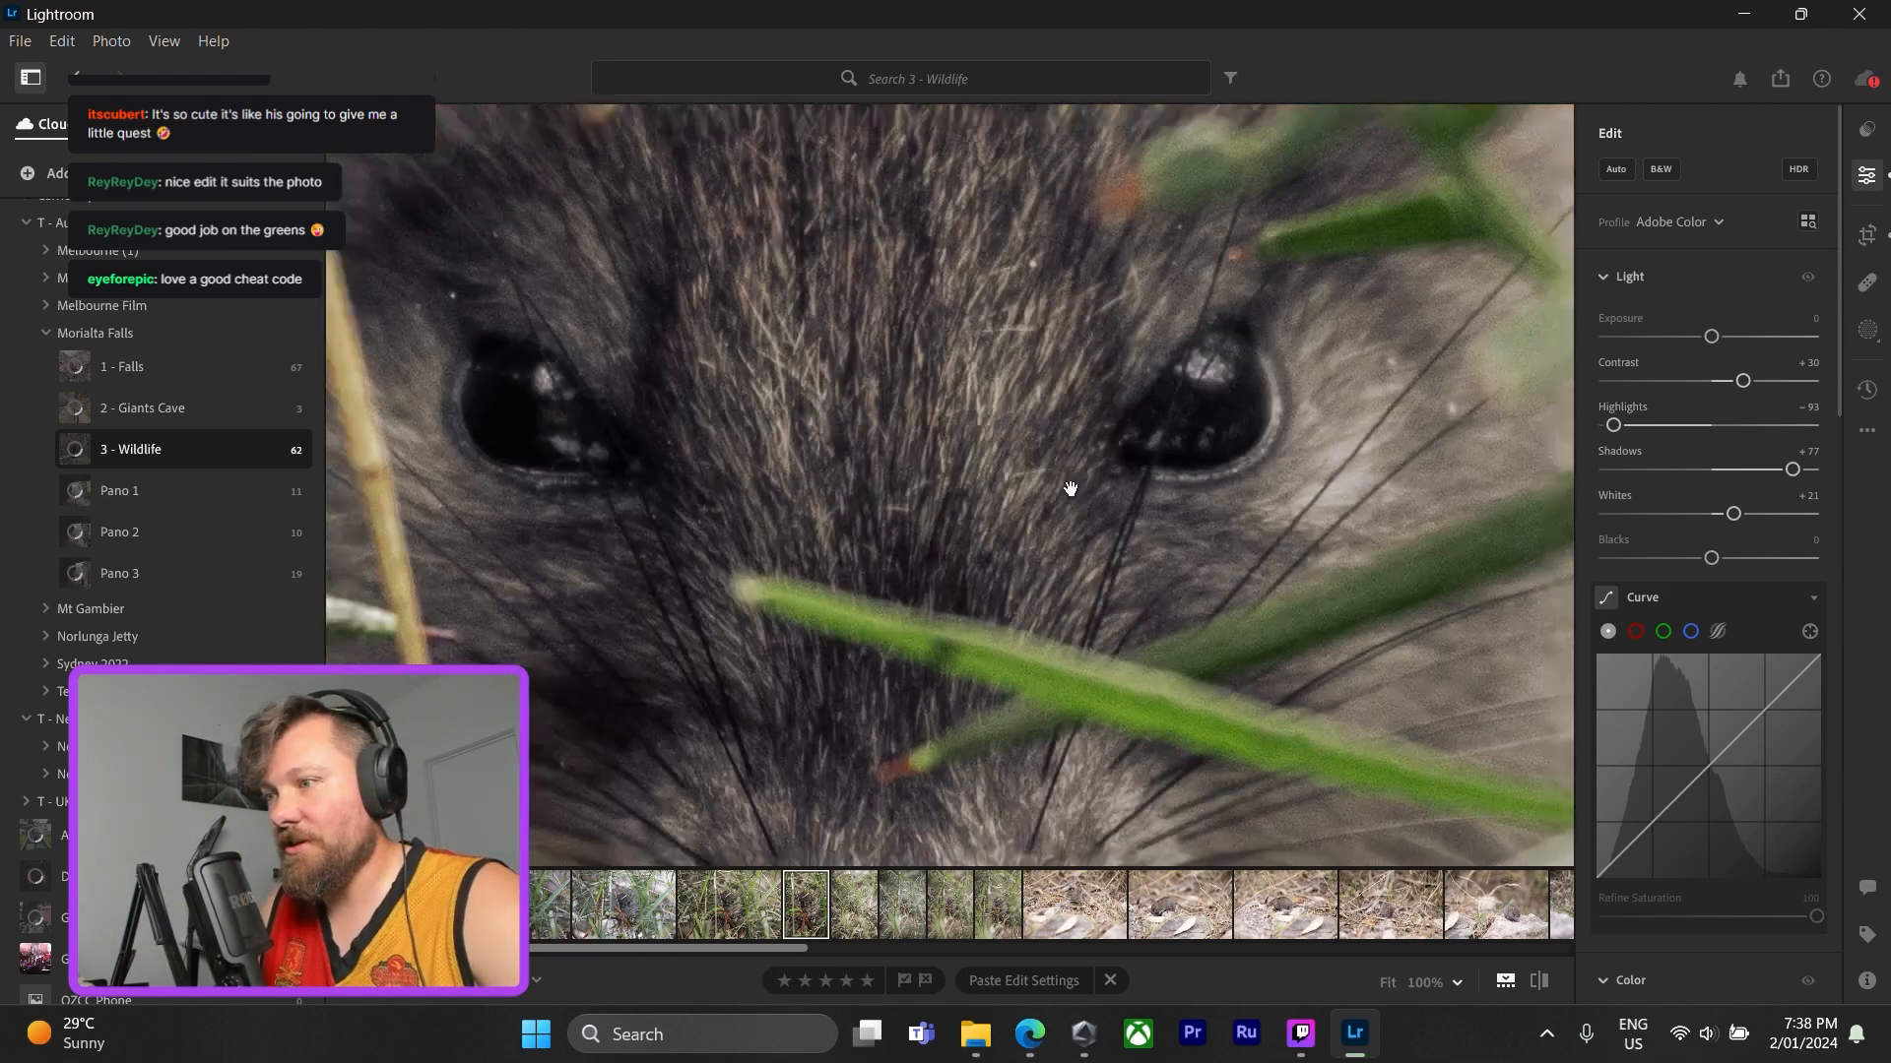
left_click(964, 370)
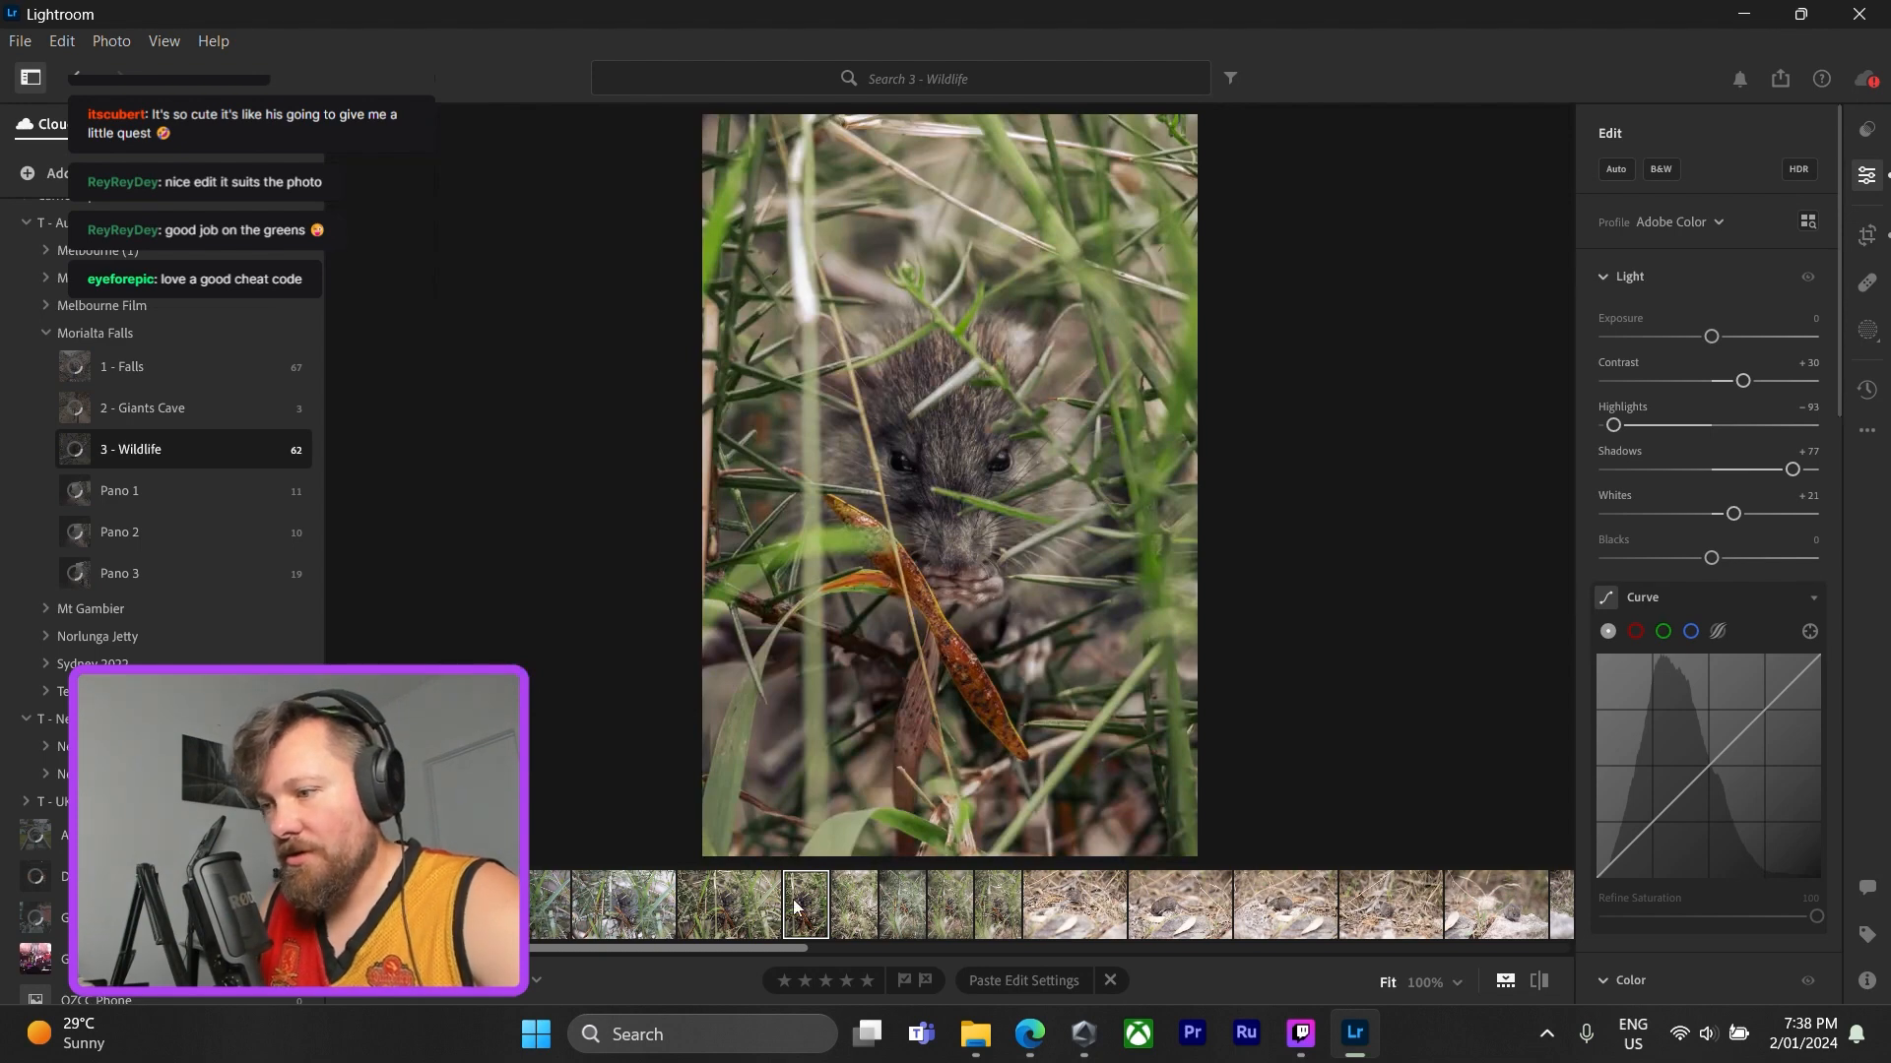
- Paste the copied edit settings onto the unedited landscape mouse photo that precedes the edited one
left_click(743, 894)
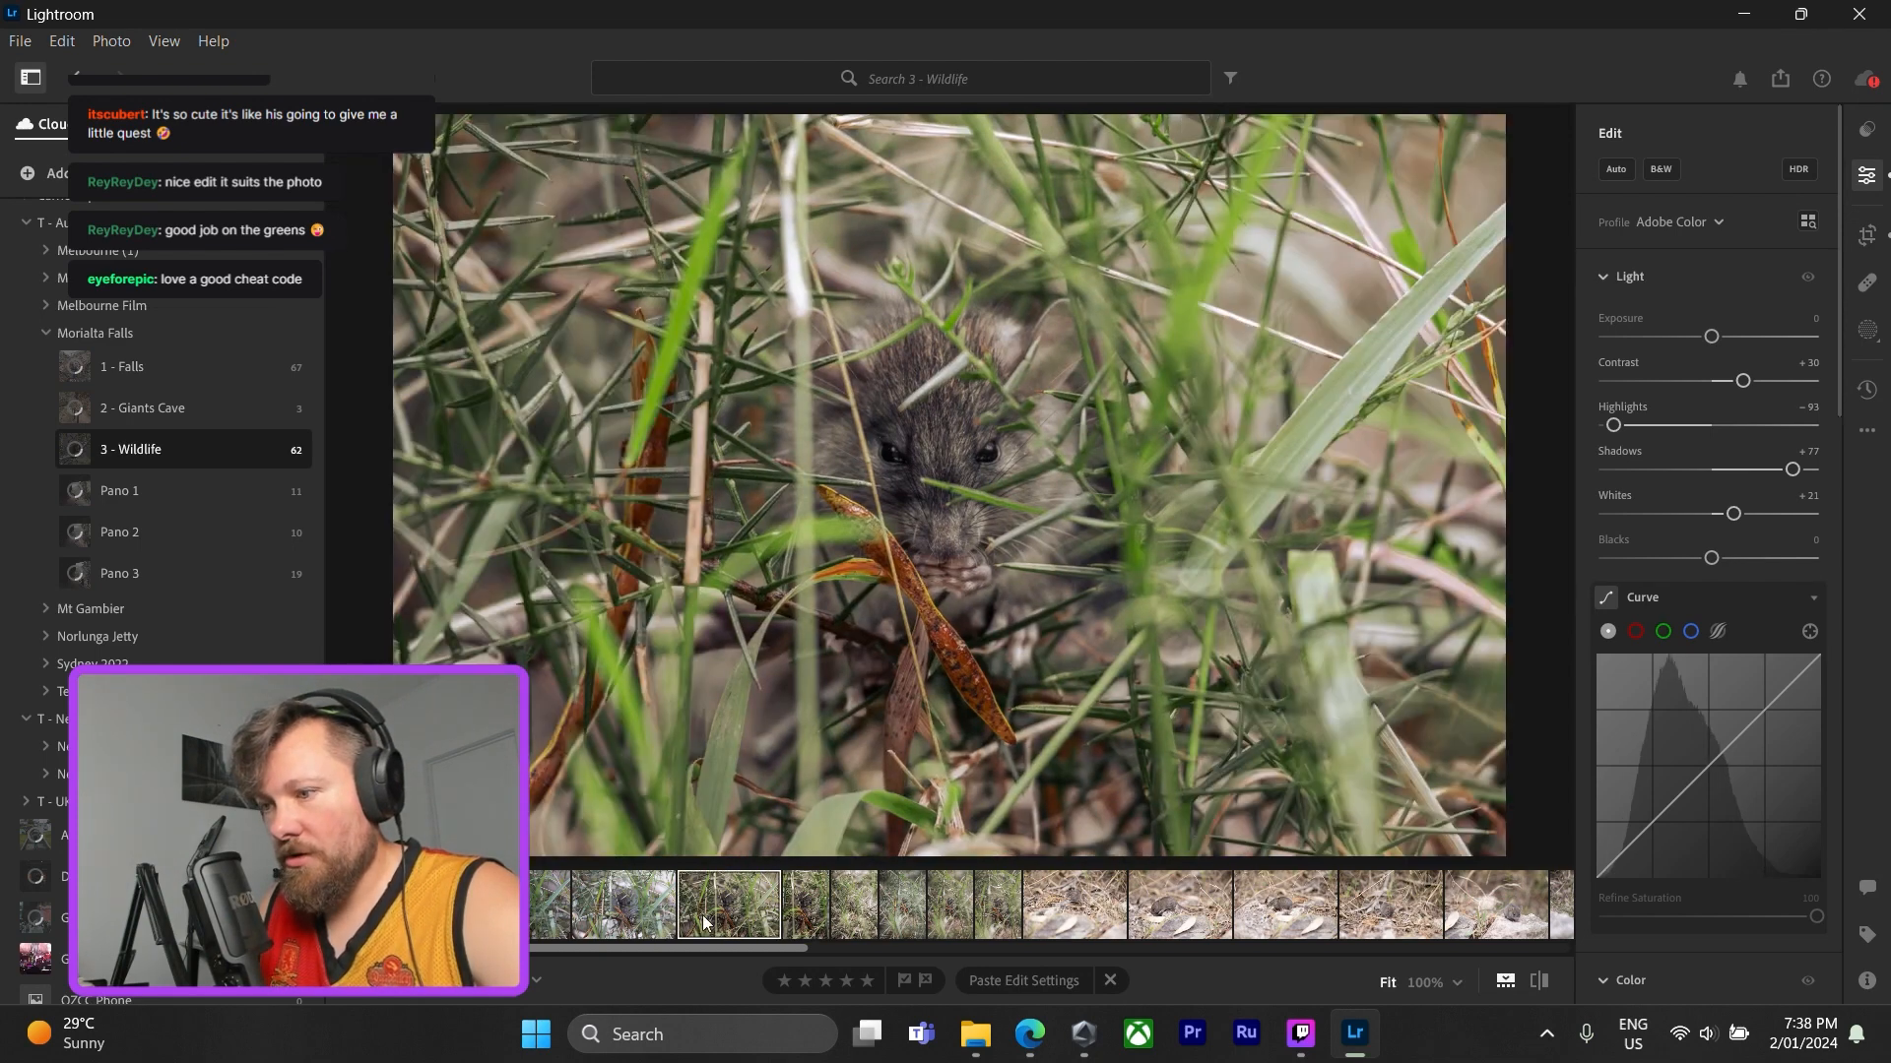
left_click(668, 907)
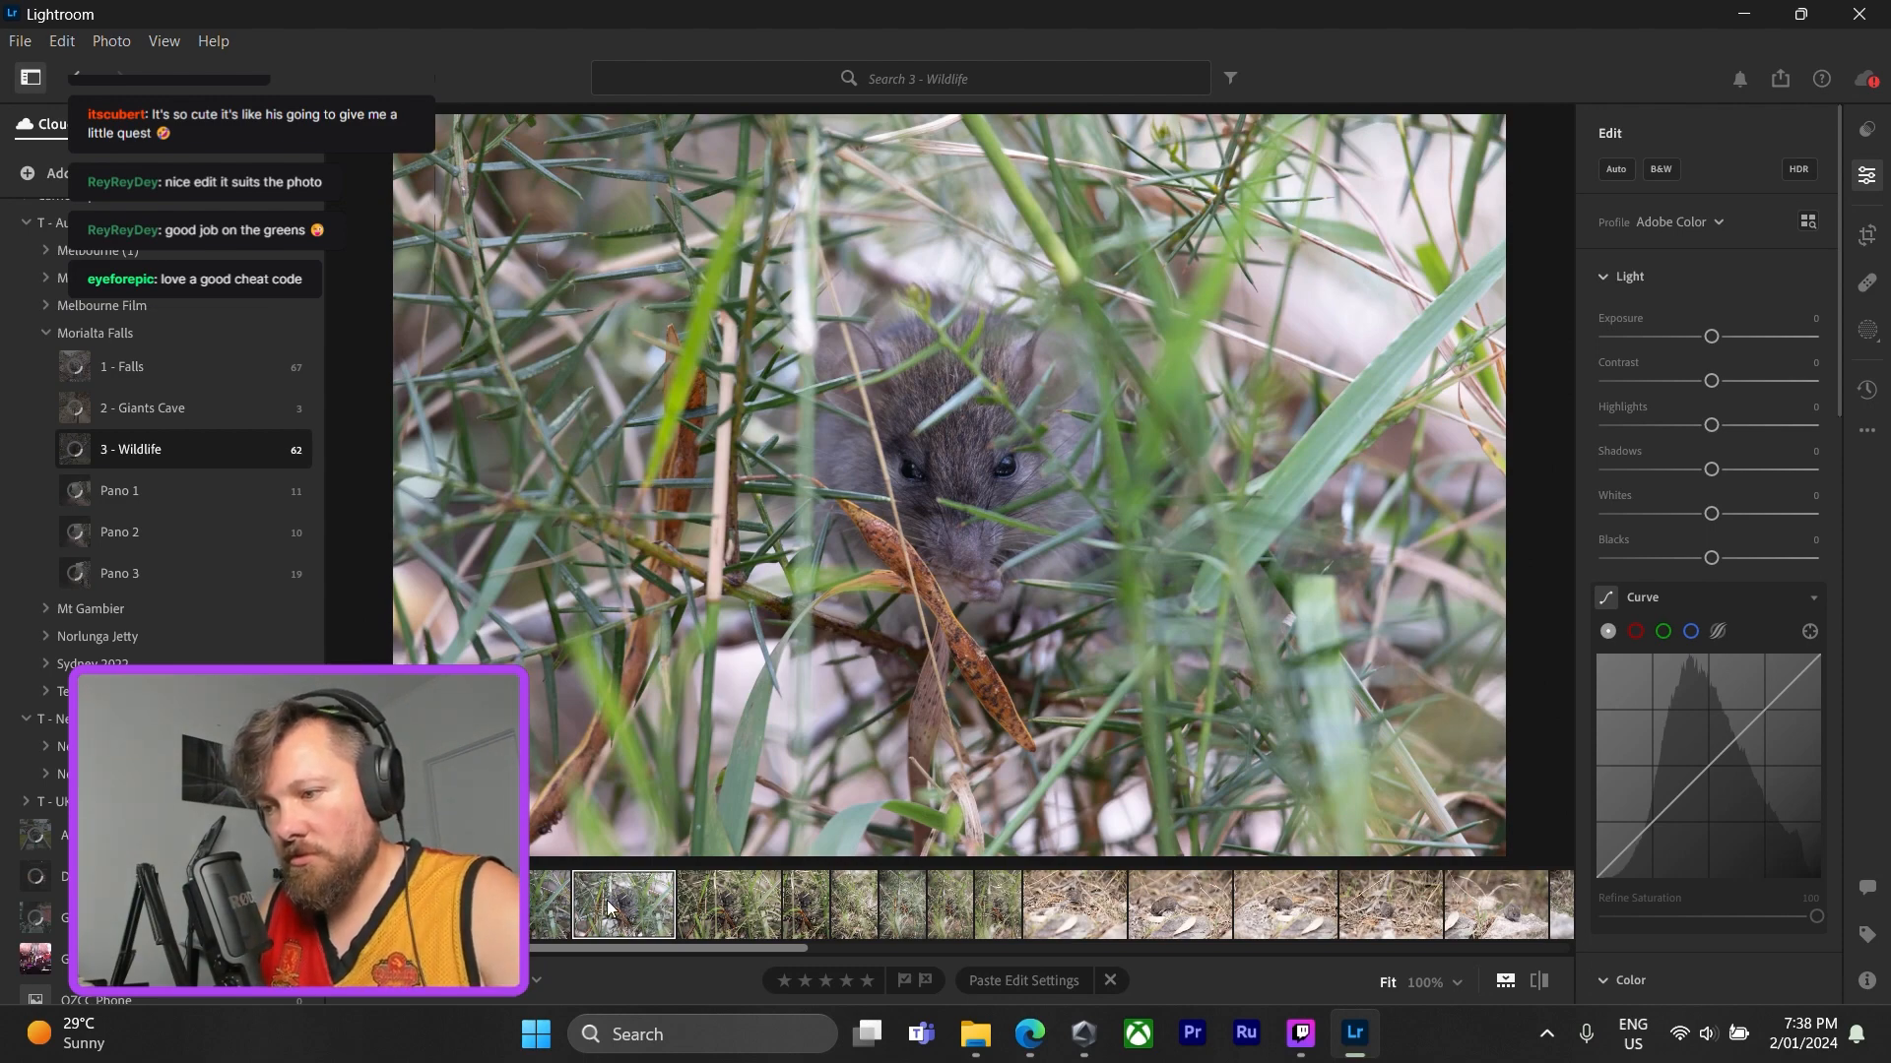
key("ctrl+v")
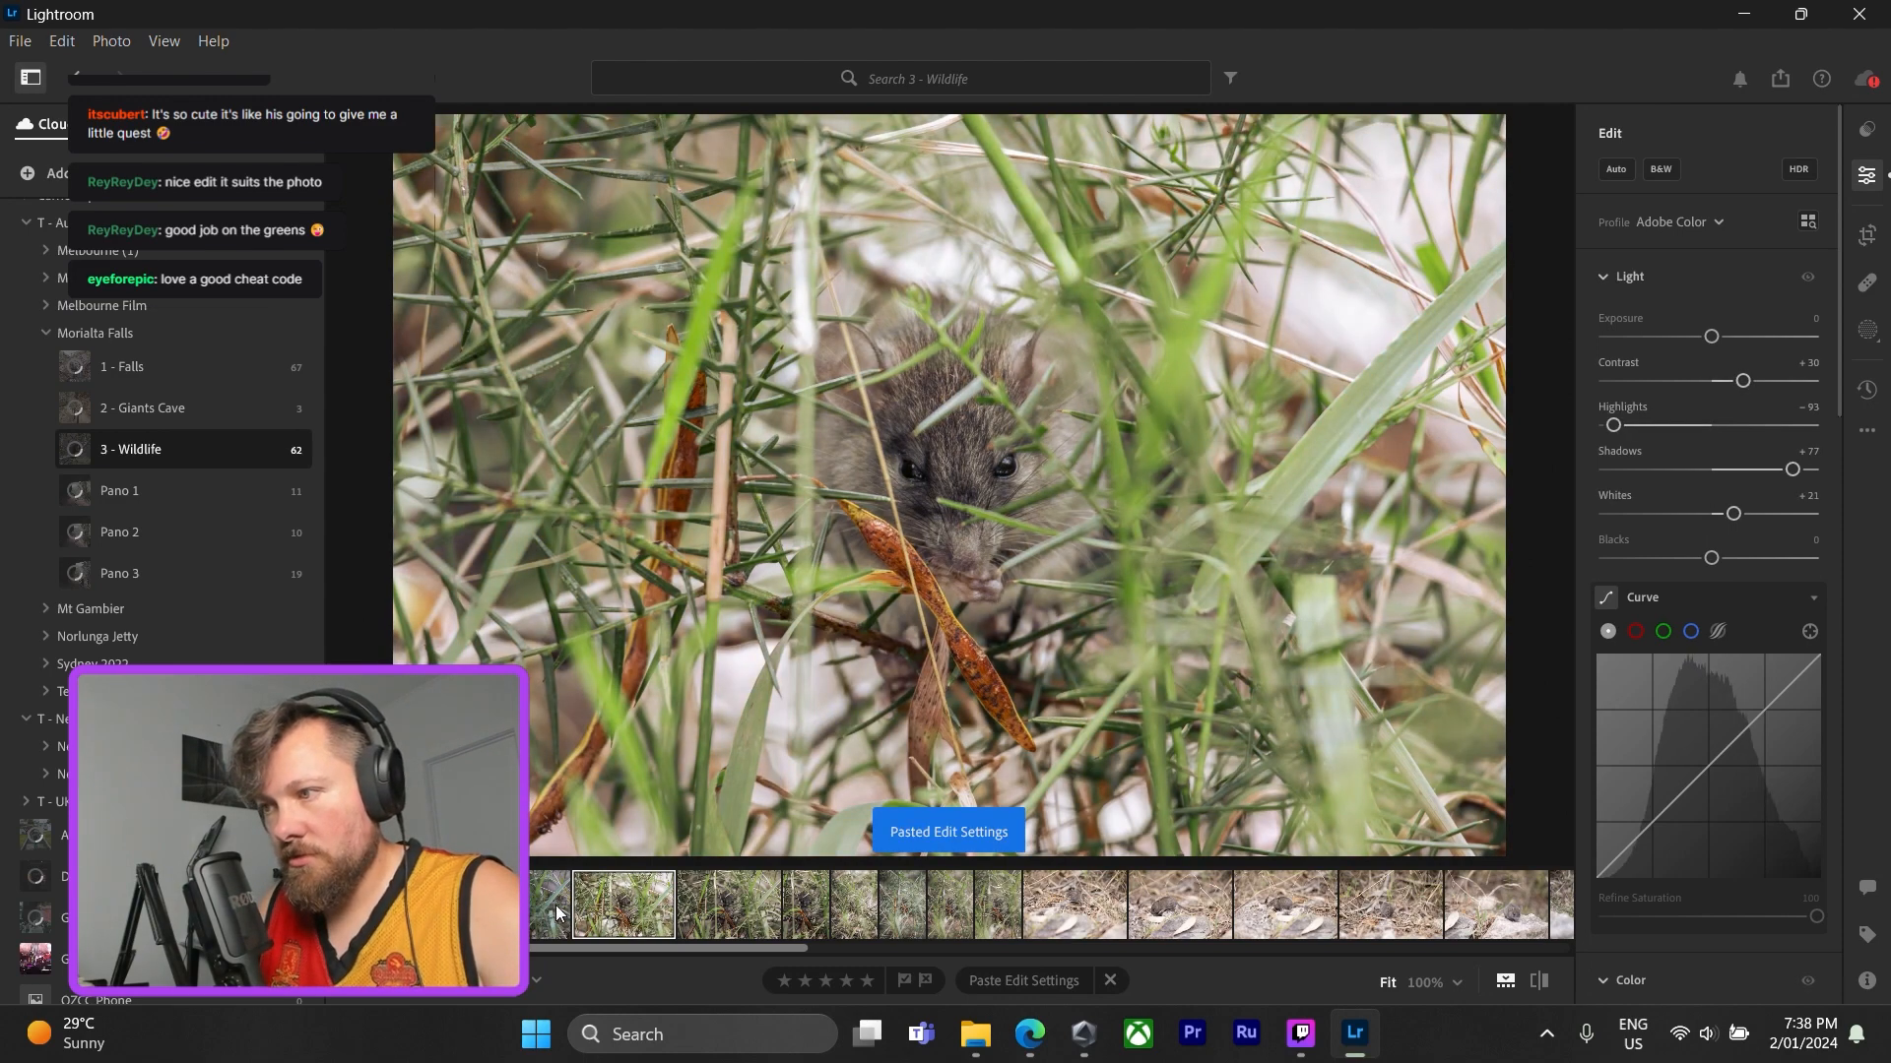
- Paste the copied edit settings onto the next preceding front-facing mouse photo and raise its exposure to +0.28
left_click(556, 906)
key("ctrl+v")
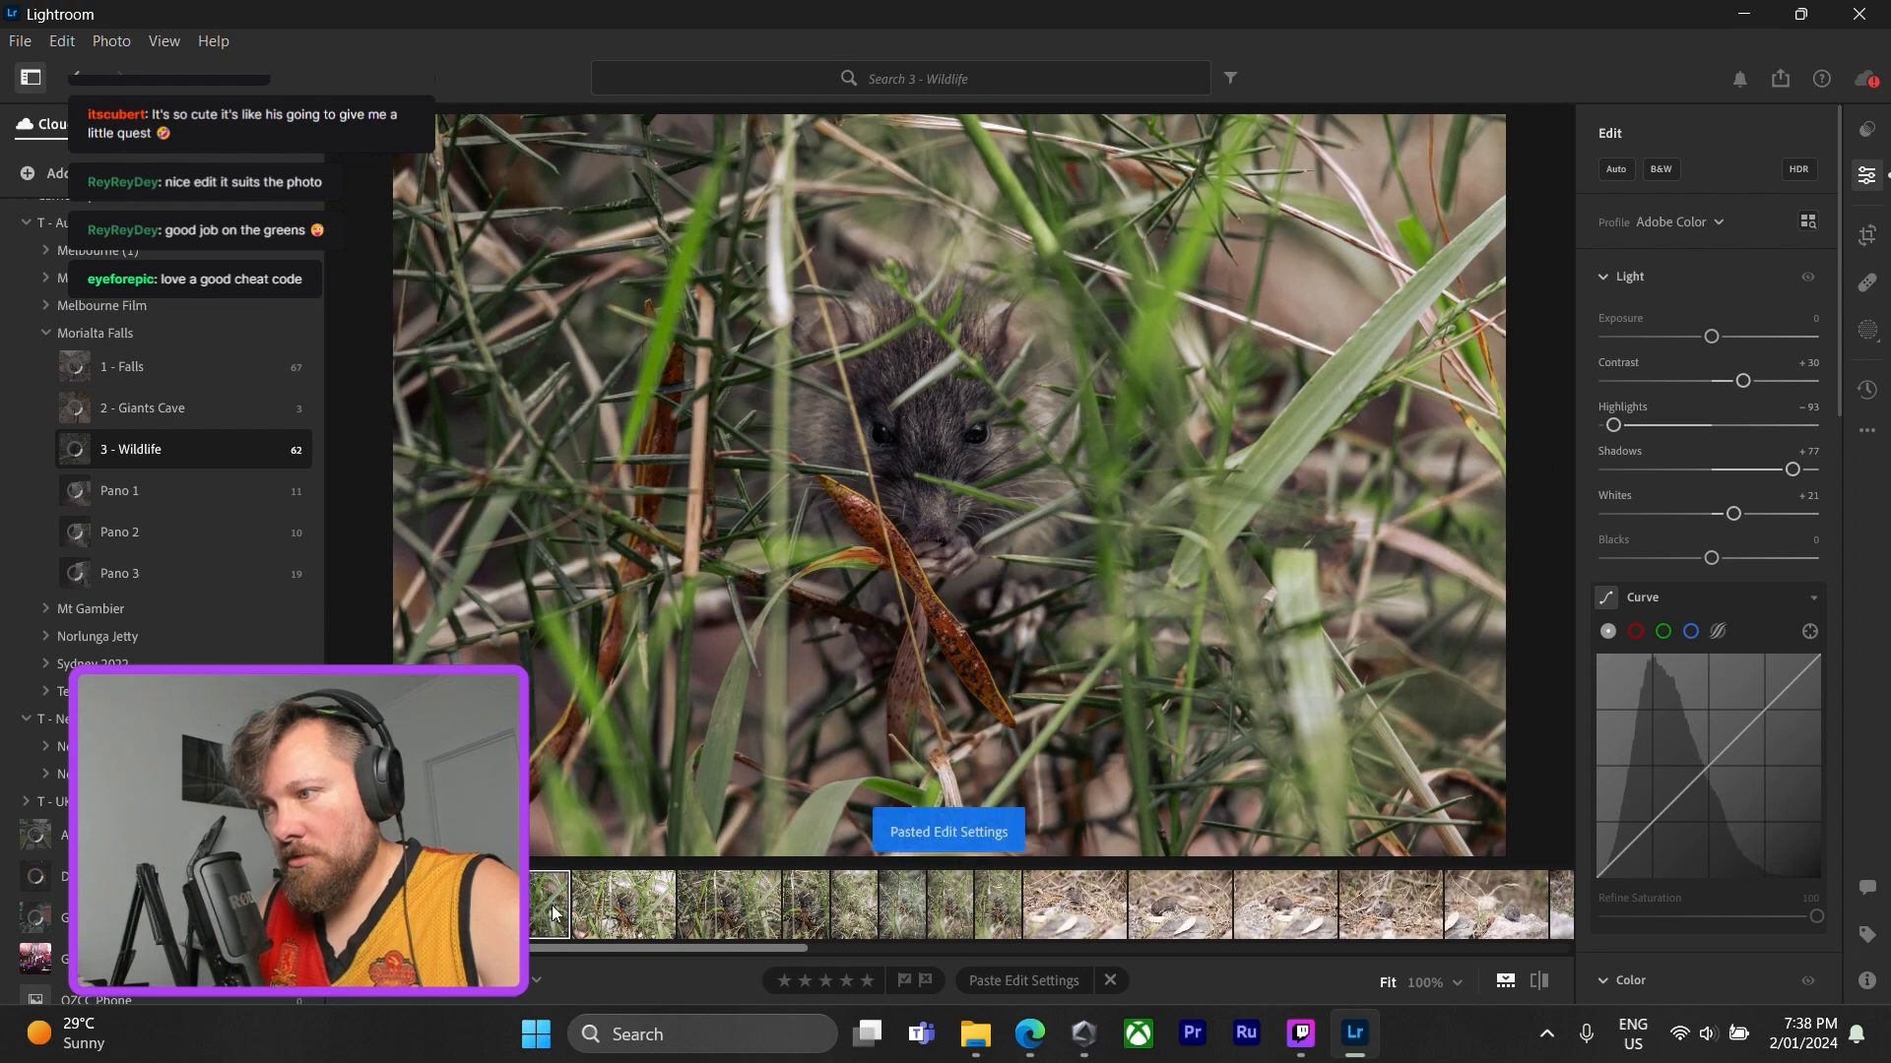
left_click_drag(1712, 336, 1721, 337)
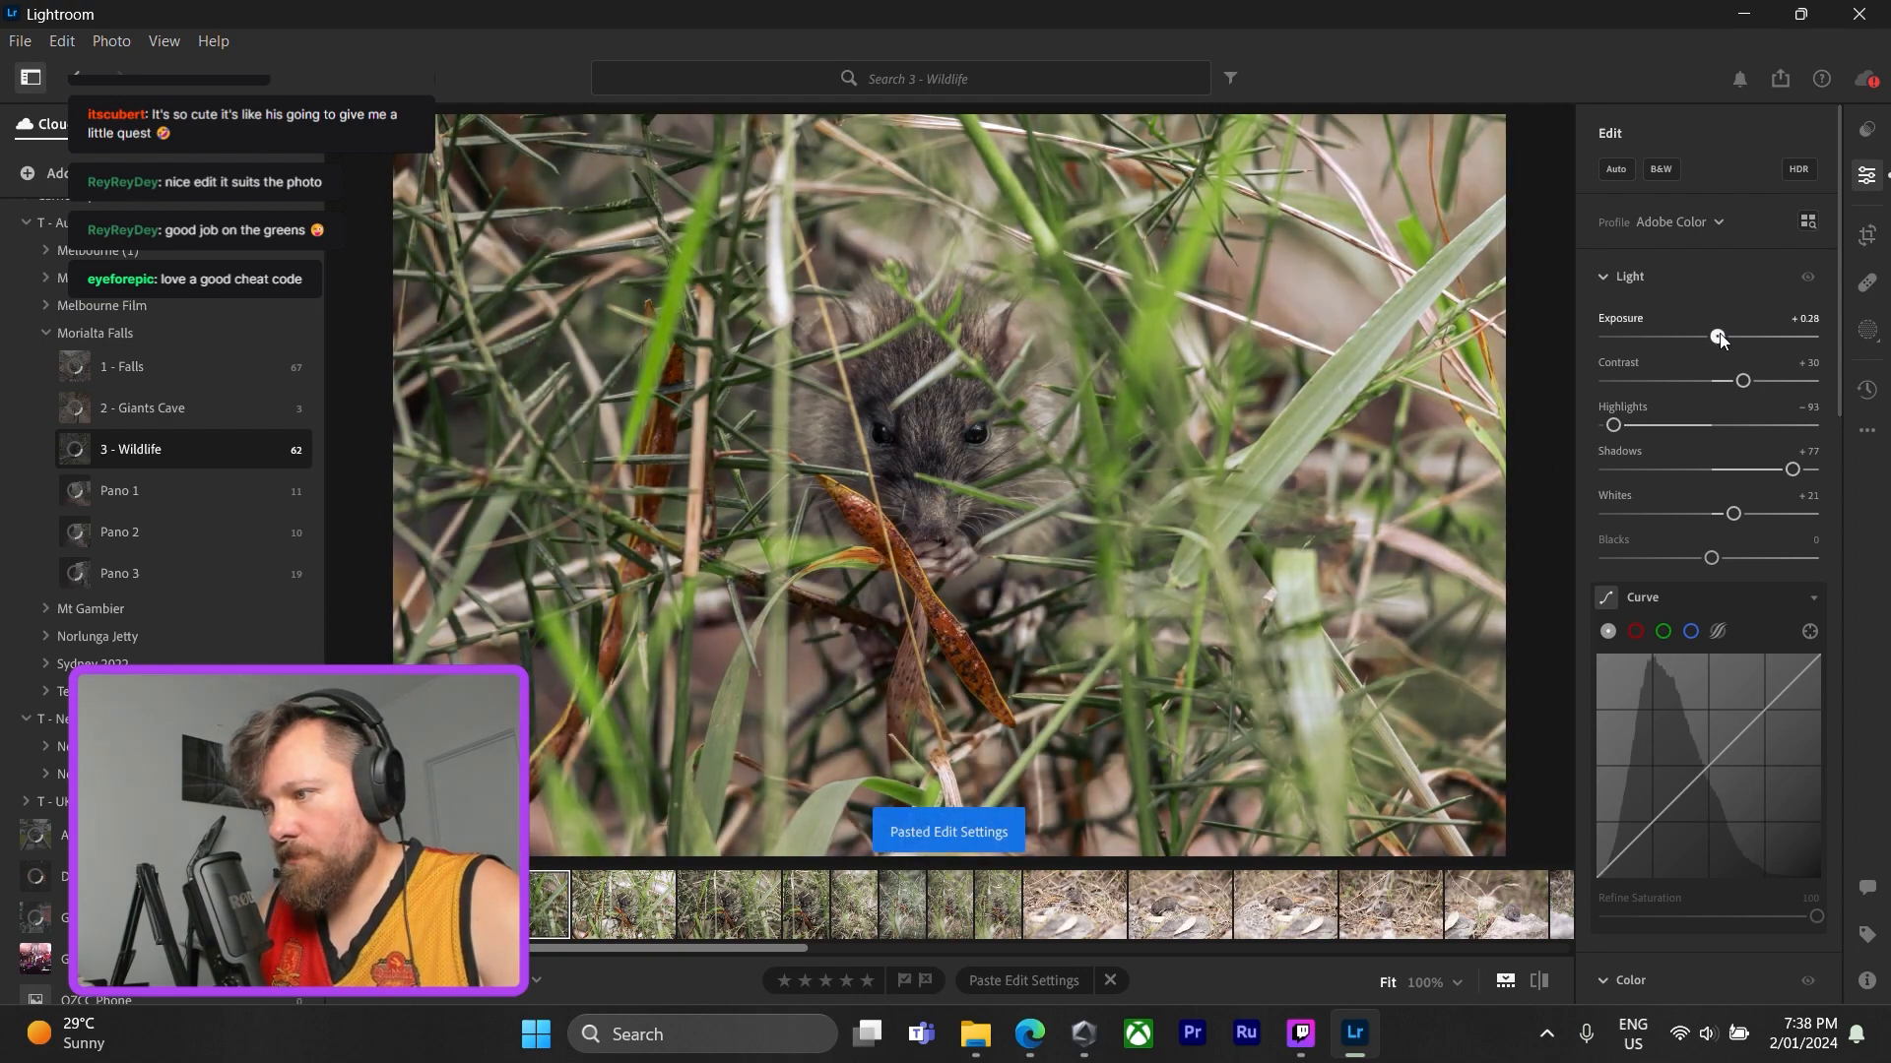
- Paste the copied edit settings onto the unedited side-on mouse photo just before it and set its exposure to +0.19
scroll(783, 886, "left", 3)
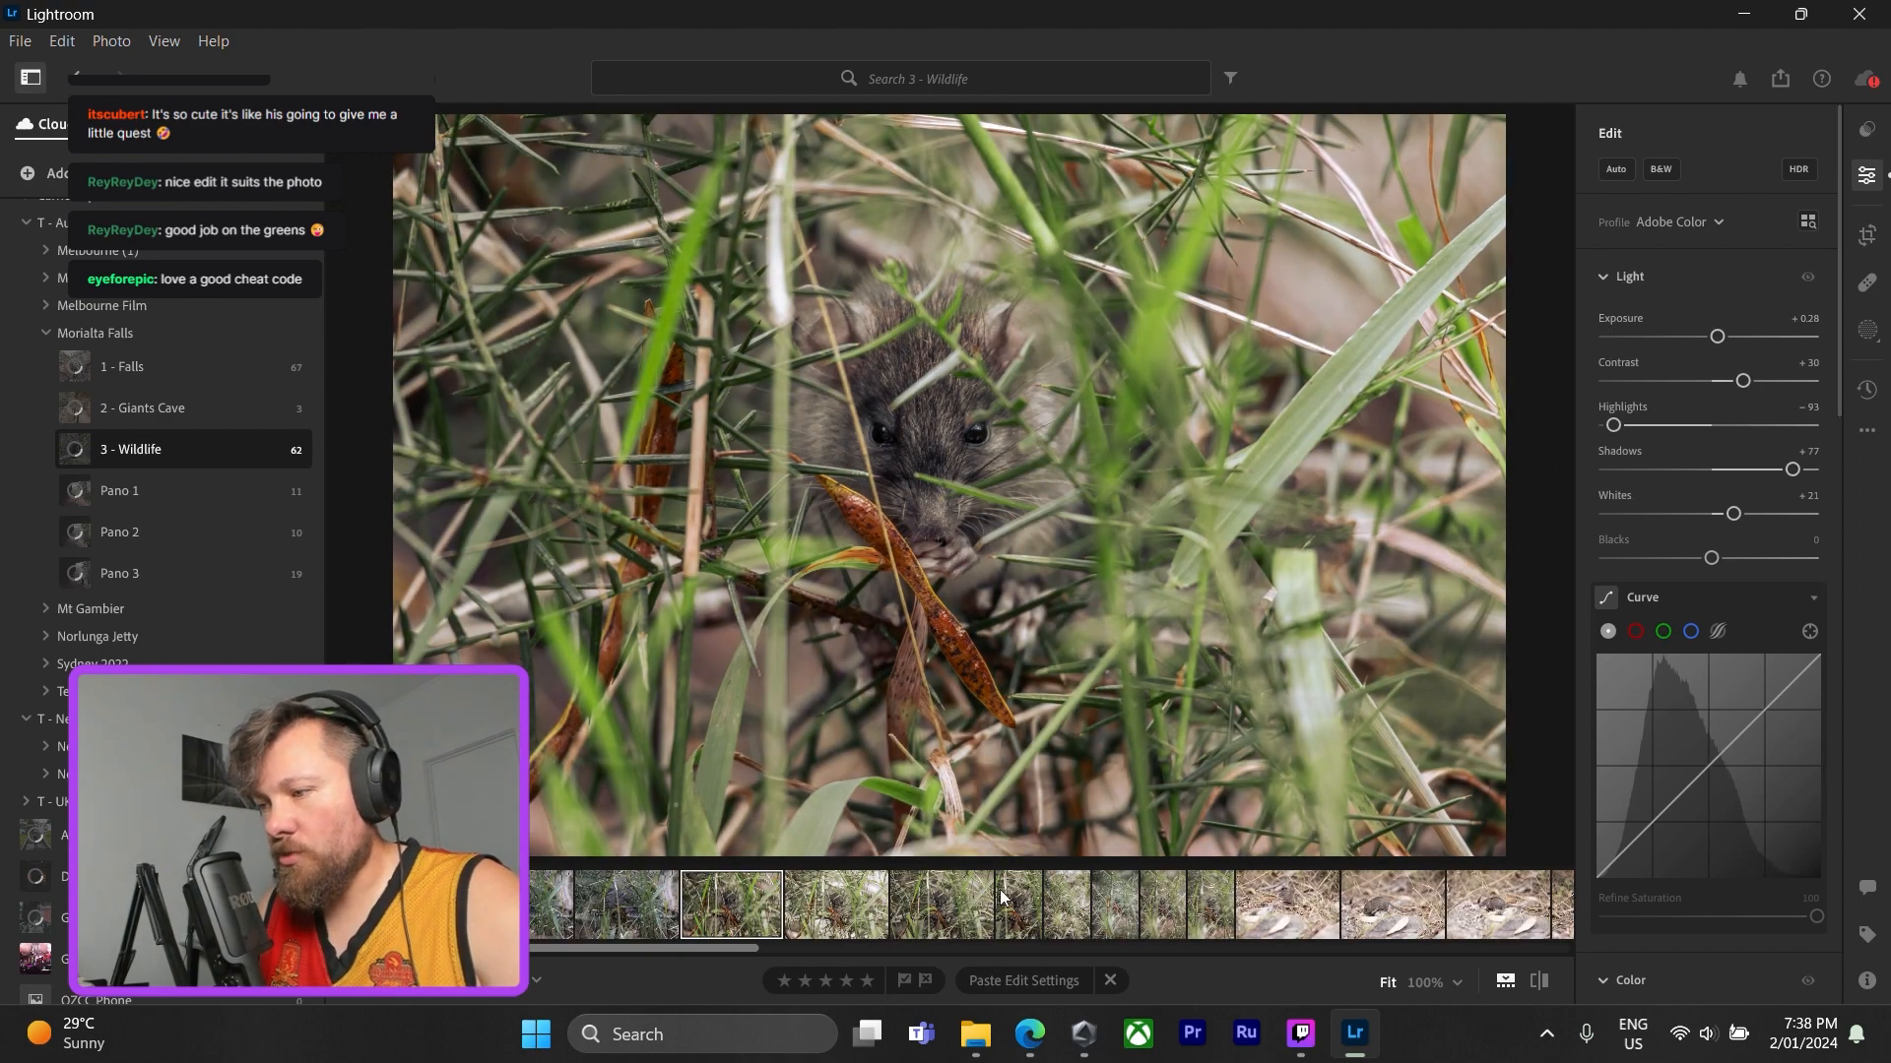
left_click(617, 908)
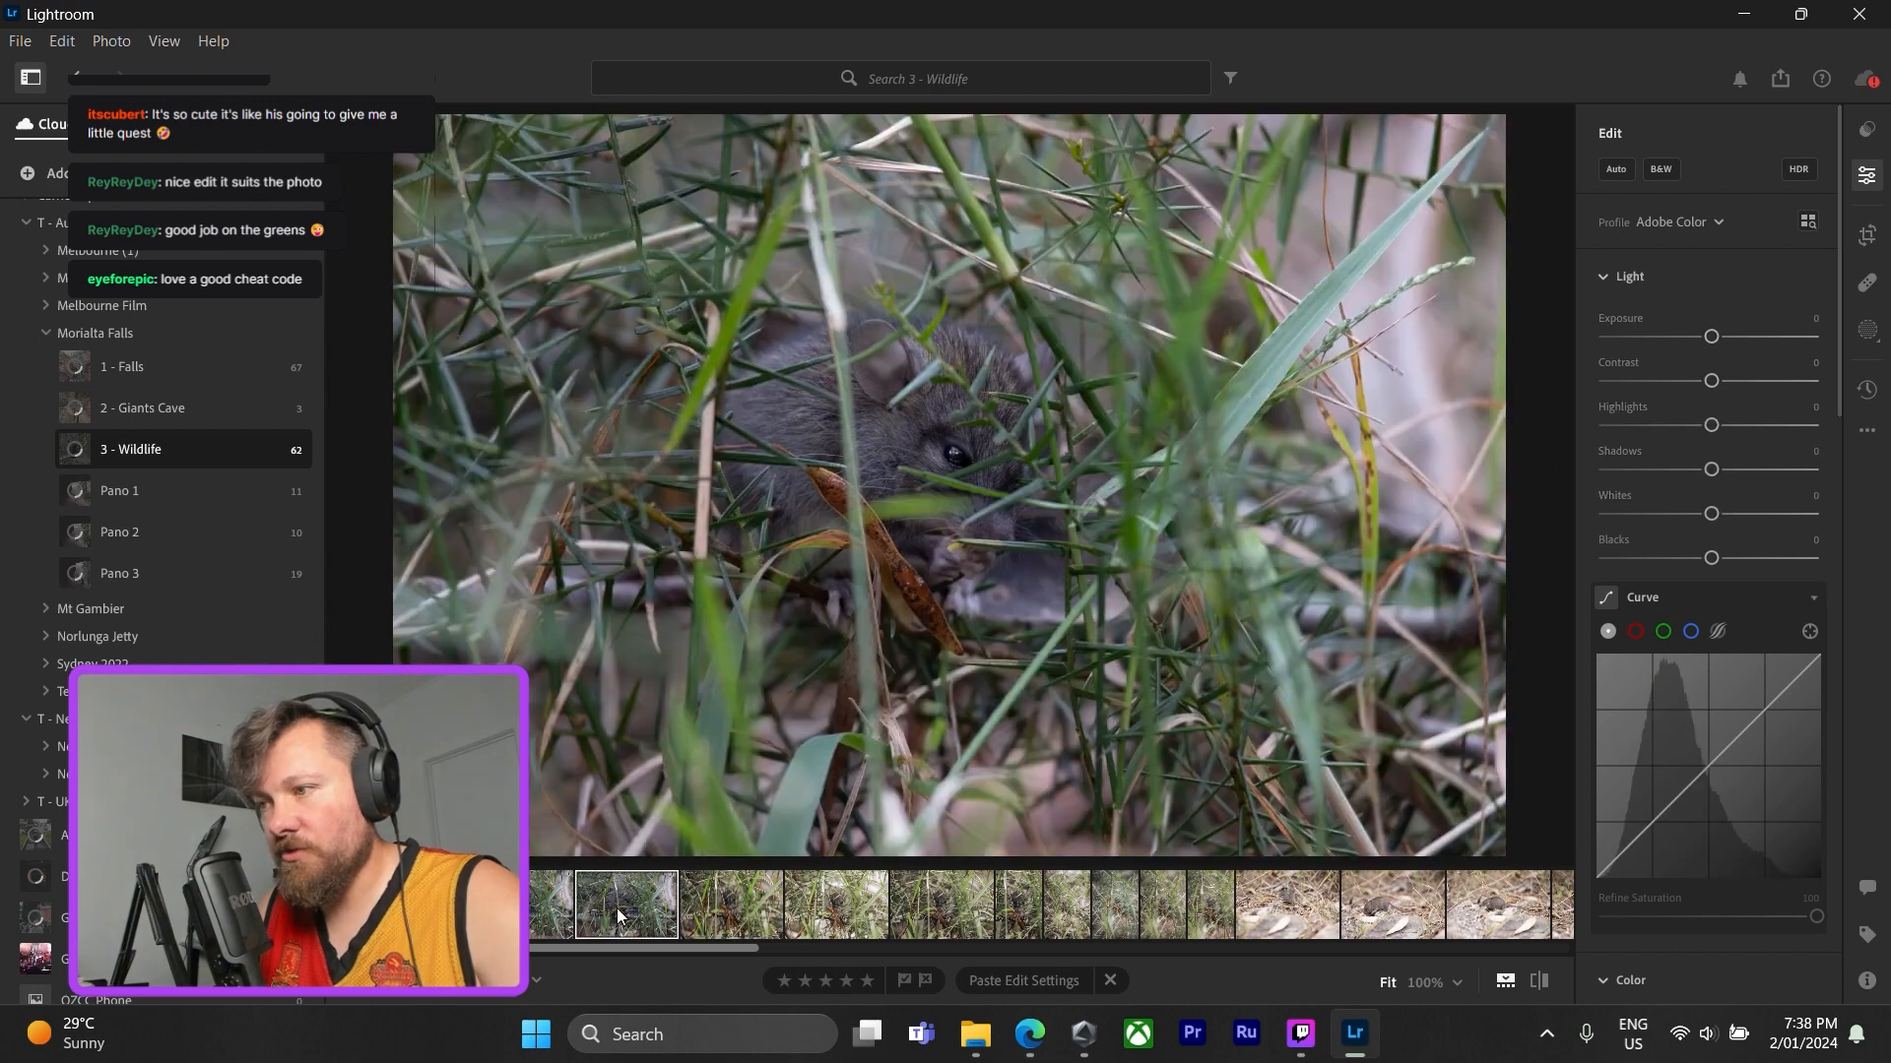
key("ctrl+v")
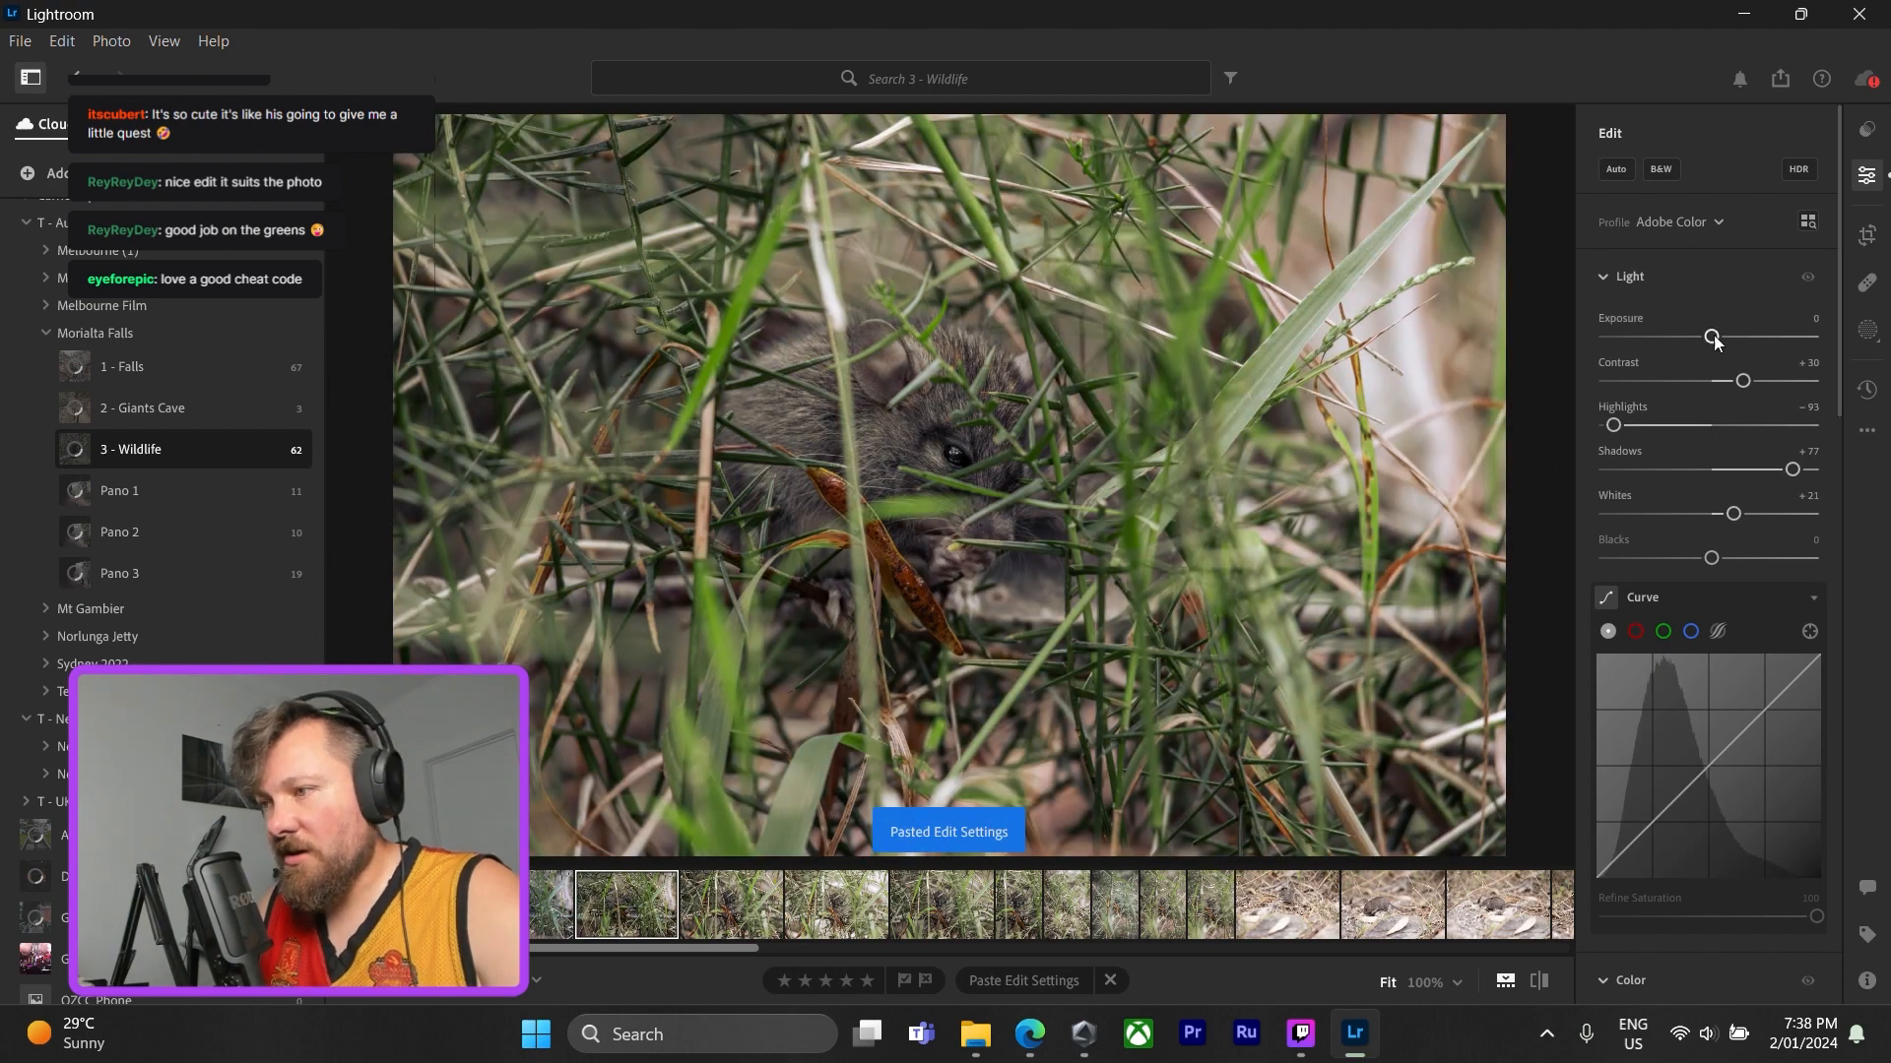
left_click_drag(1712, 337, 1718, 339)
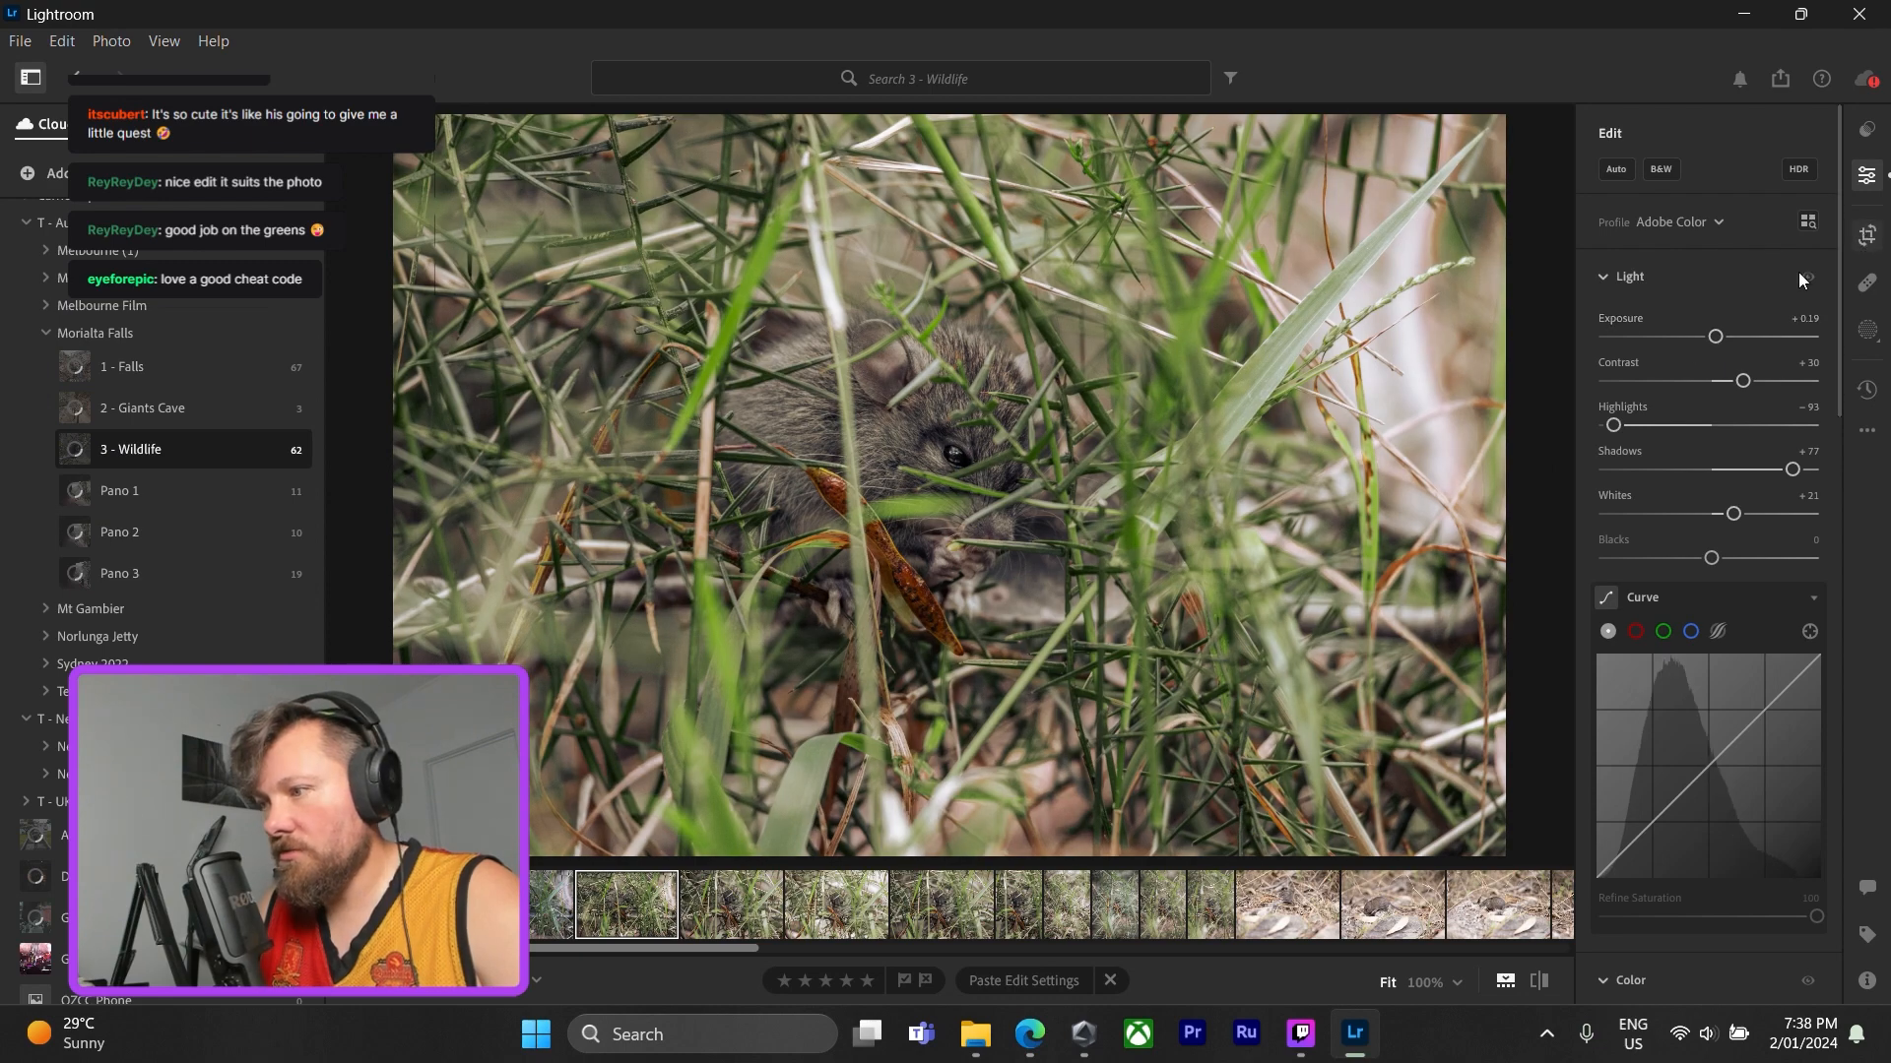
- Trim the side-on mouse photo's crop slightly in its original aspect ratio and check the eye up close
left_click(1867, 234)
left_click_drag(1493, 848, 1268, 715)
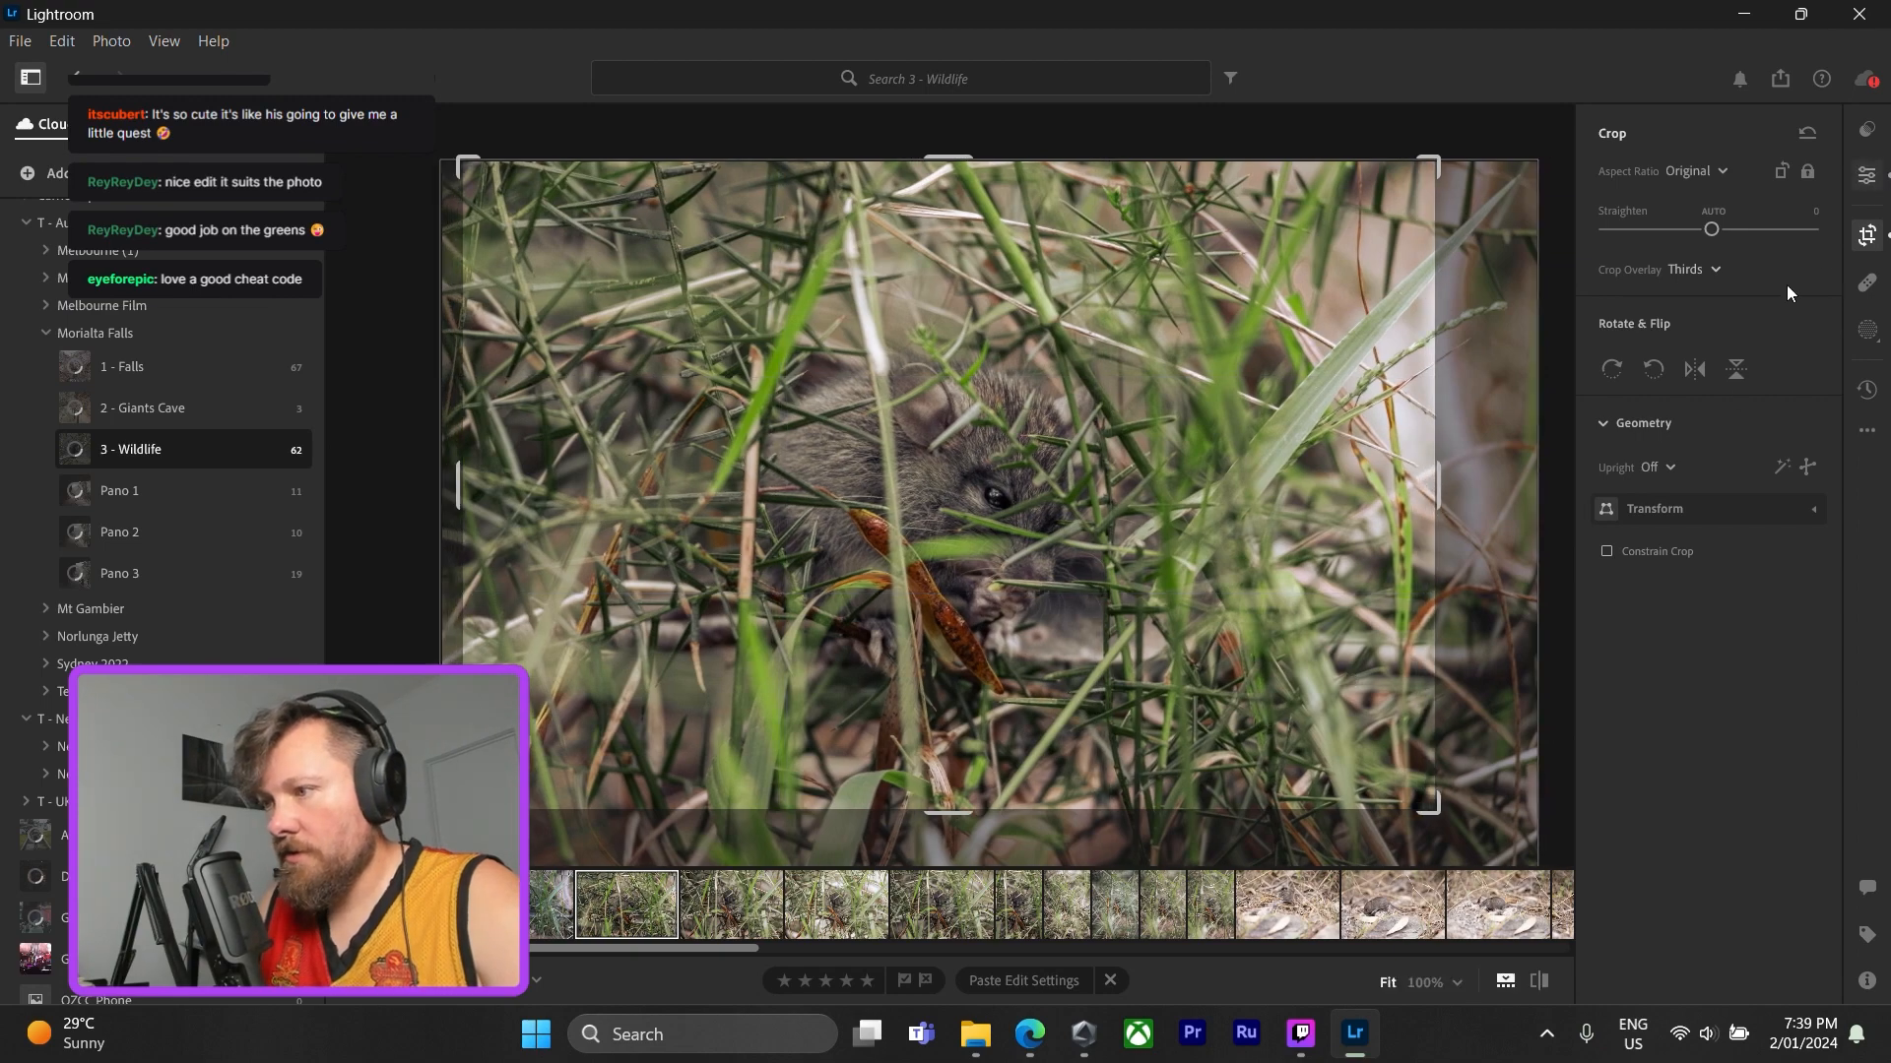
left_click(1867, 175)
left_click(999, 498)
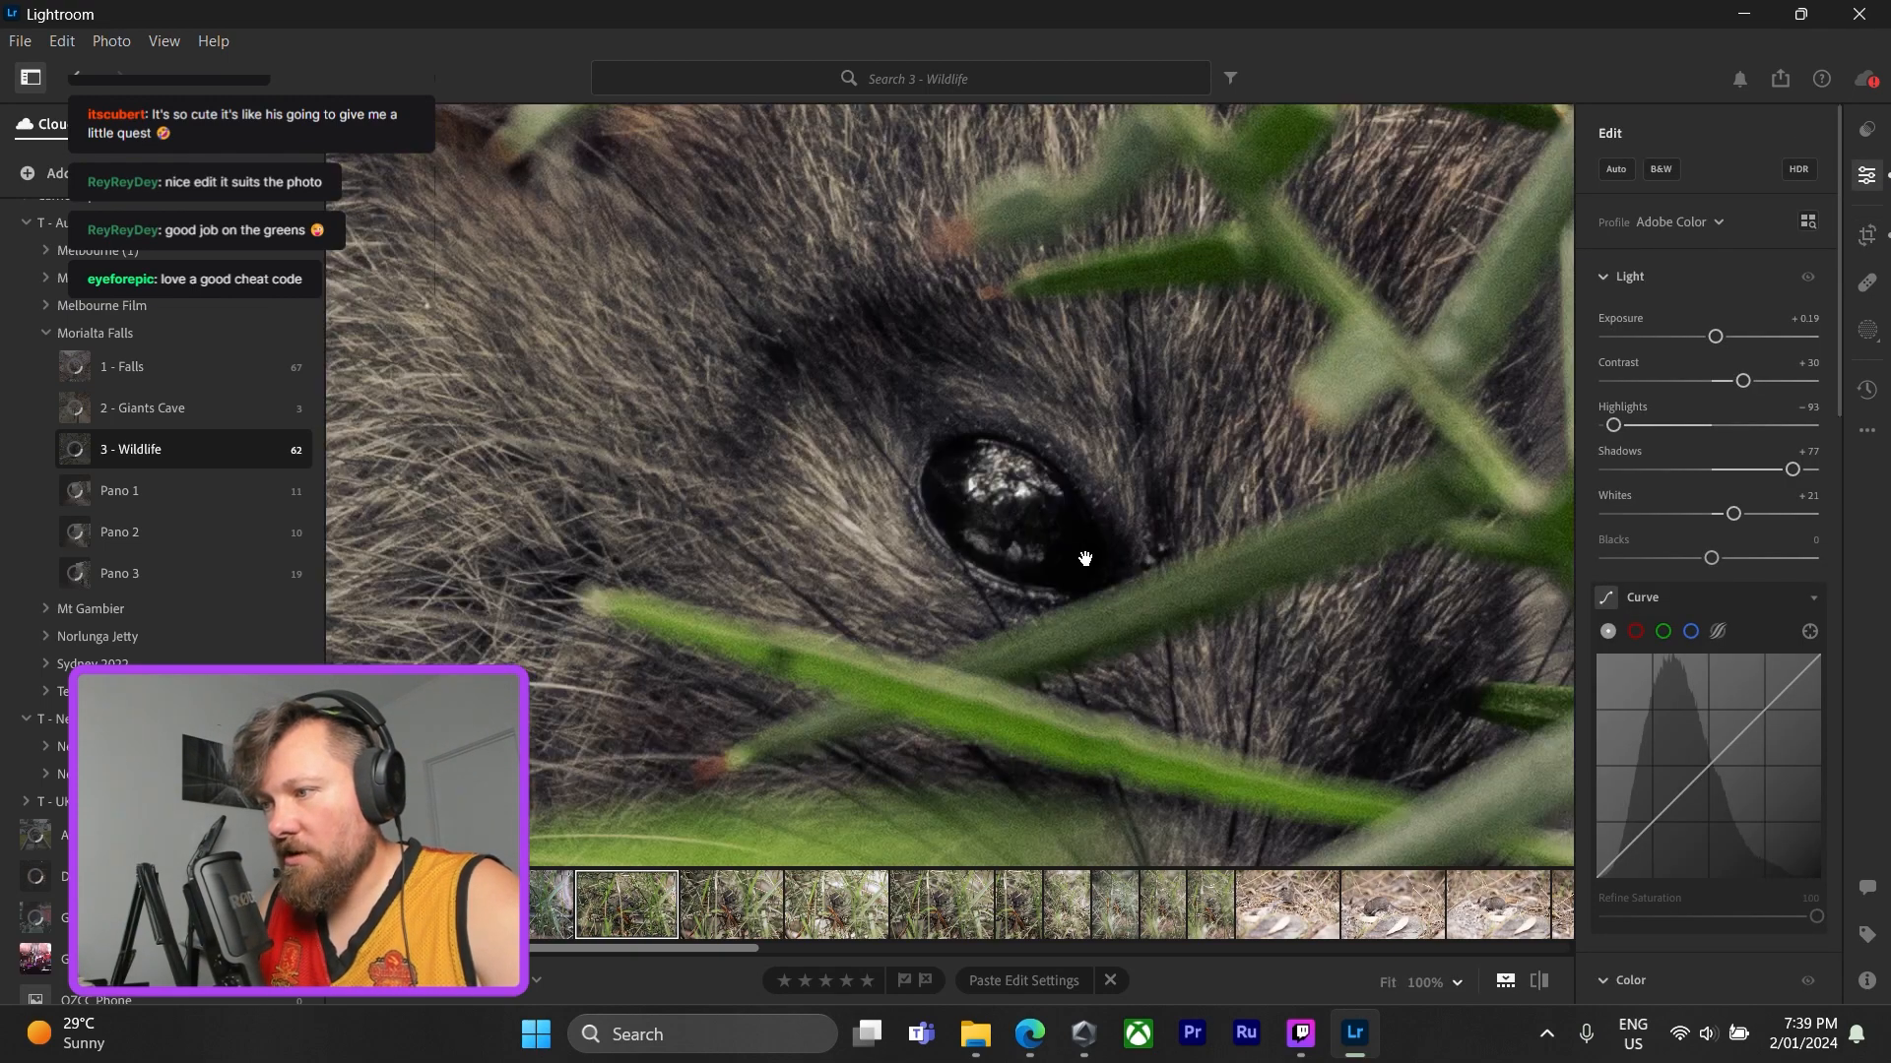
left_click(1085, 558)
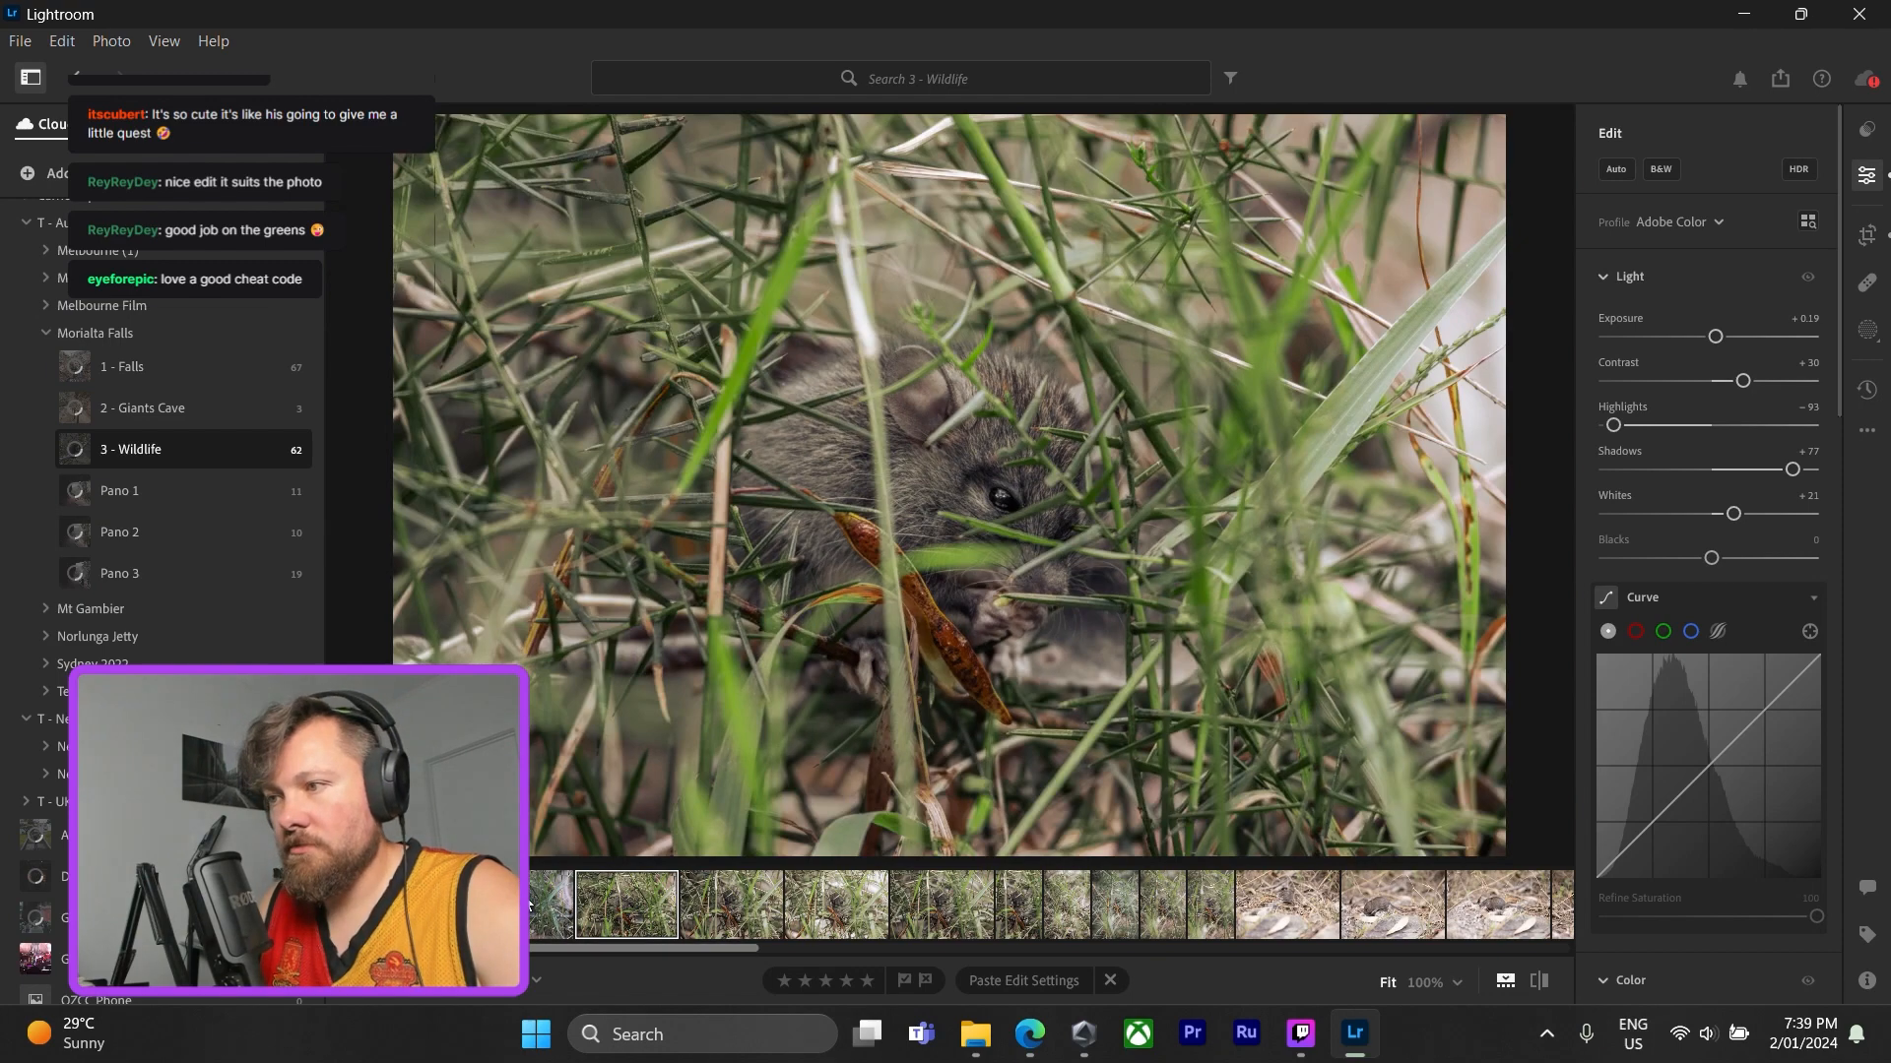
- Paste the copied edit settings onto the two preceding mouse photos and set the earlier one's exposure to +0.14
left_click(537, 904)
key("ctrl+v")
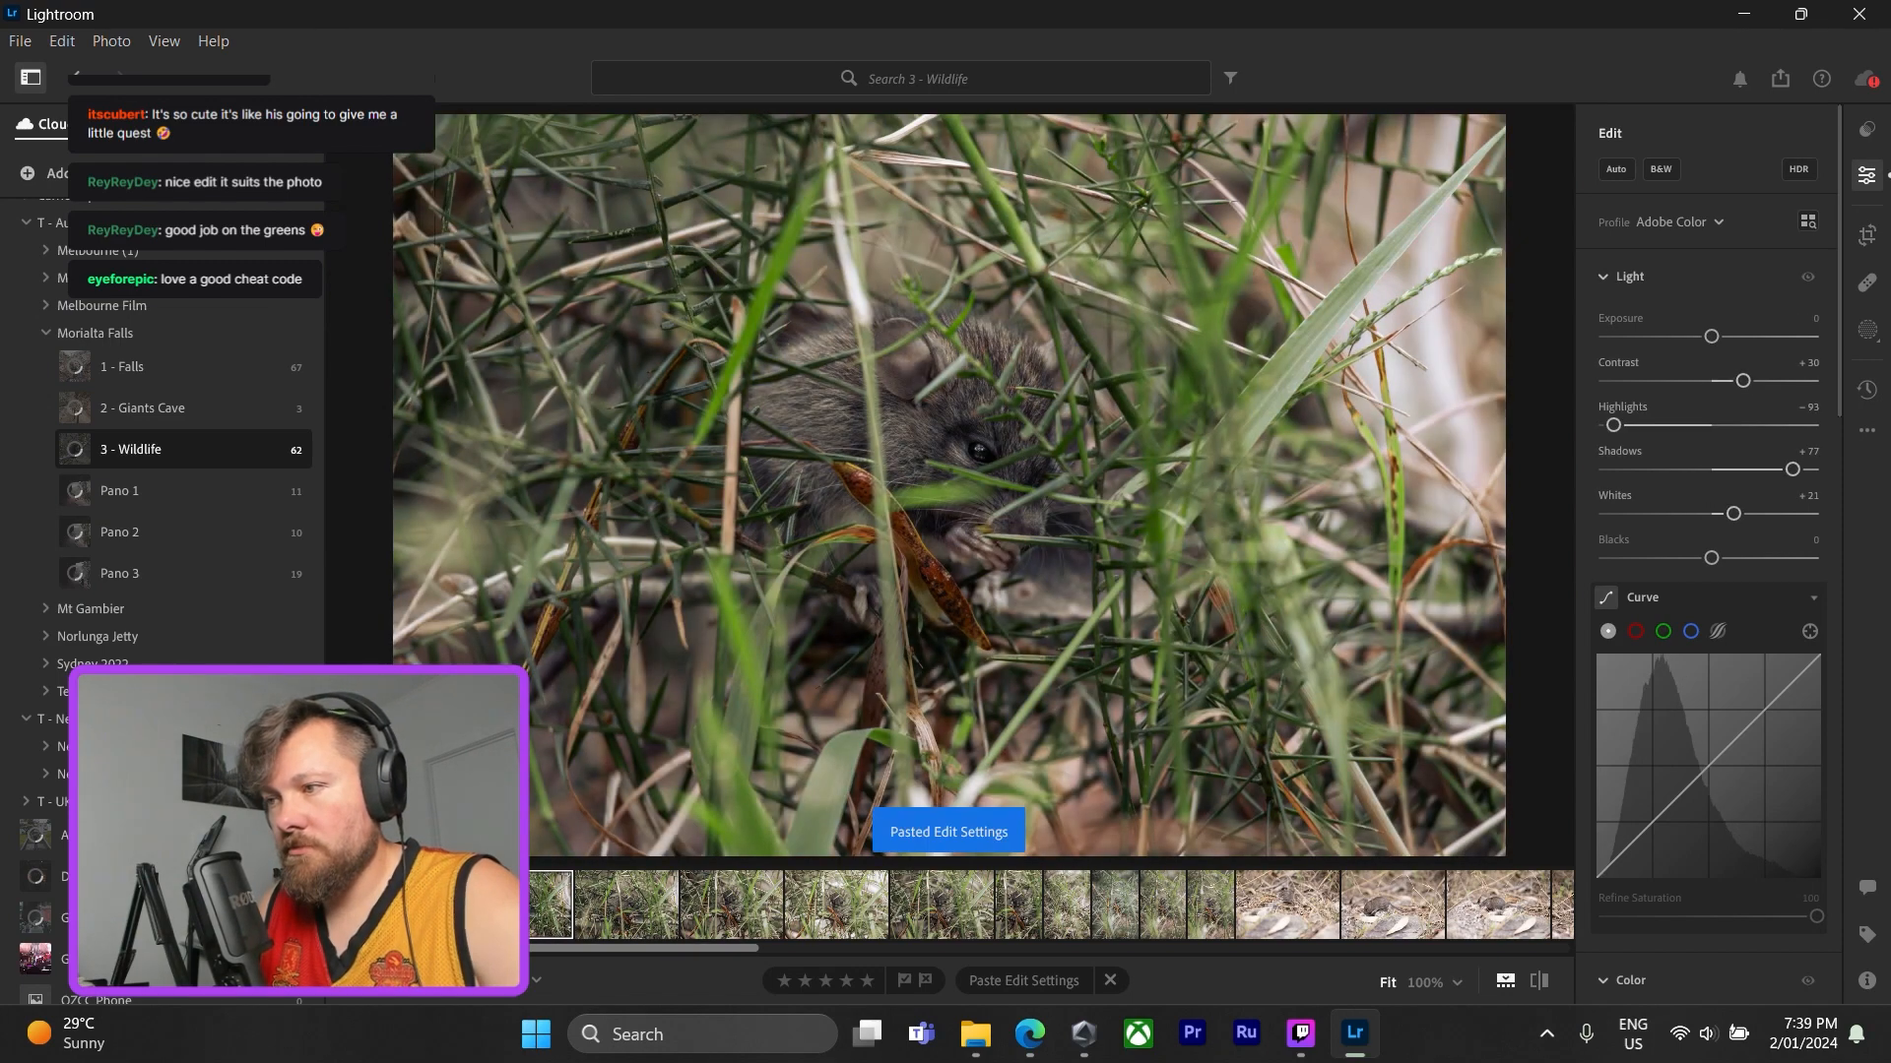
key("Left")
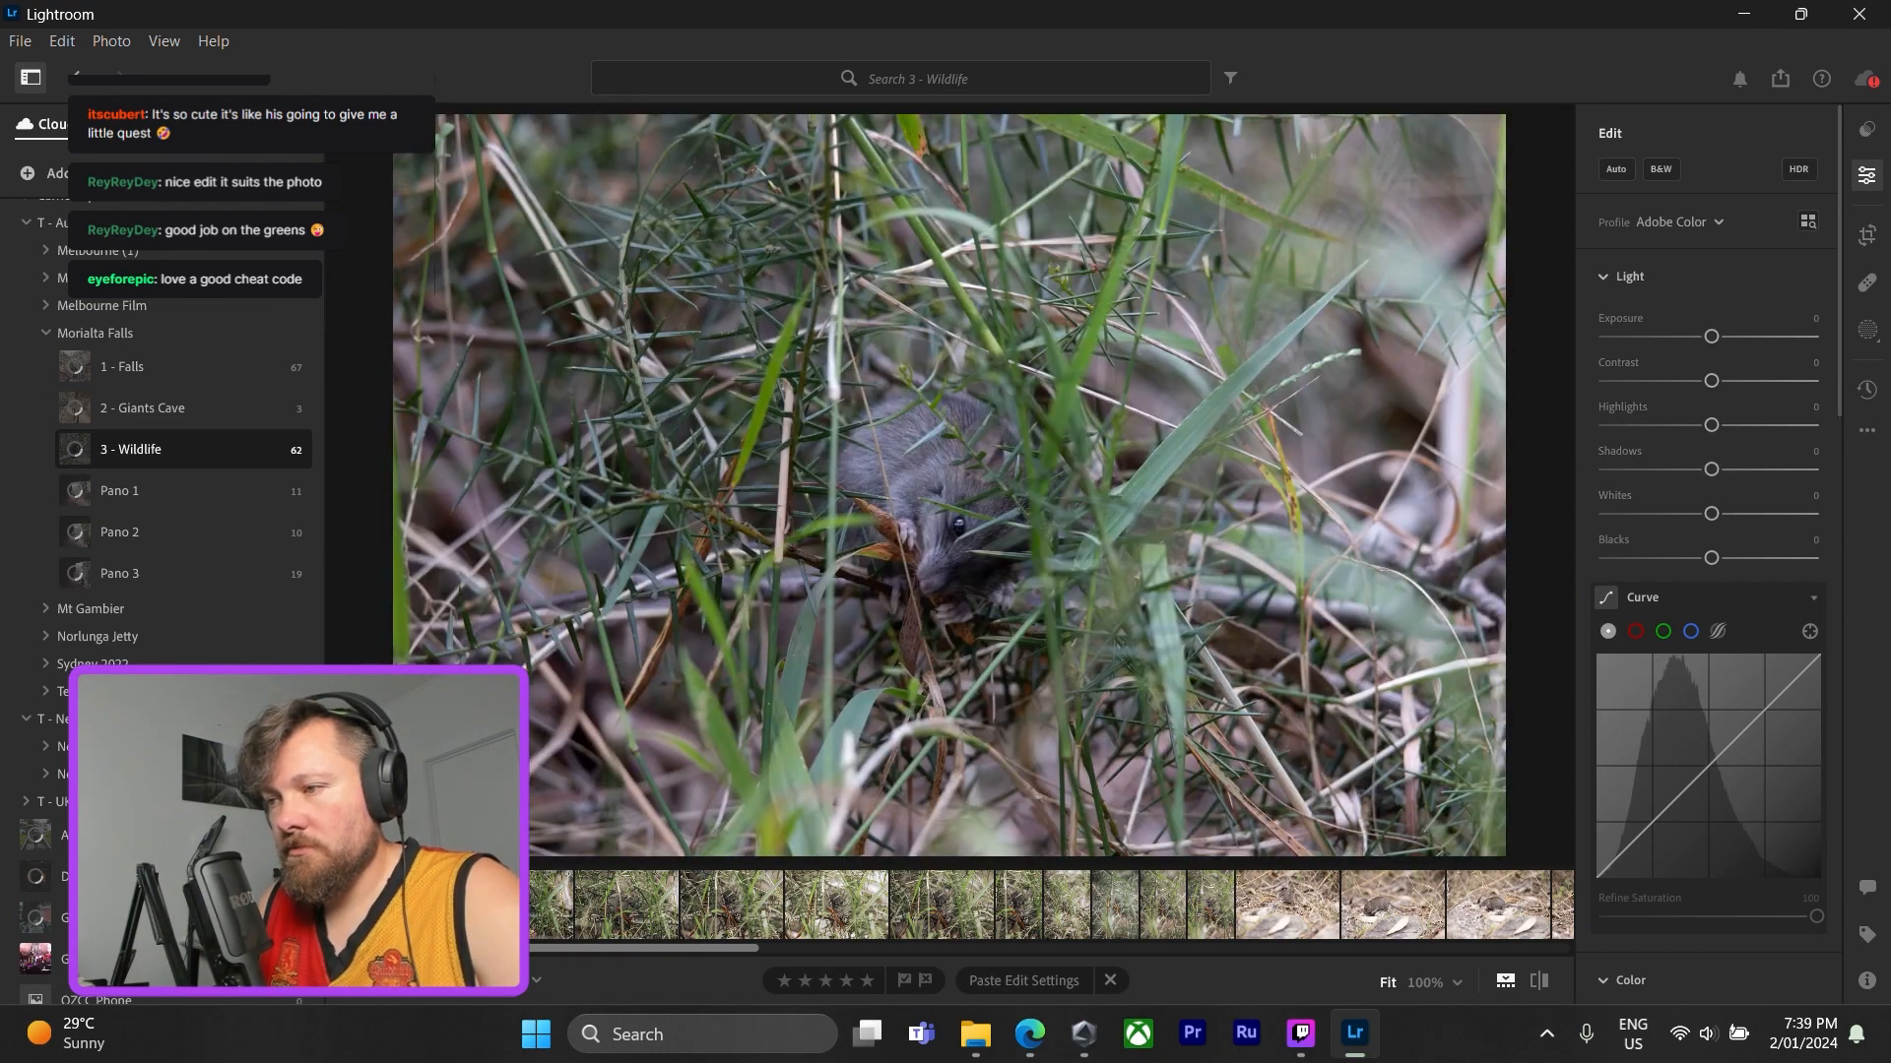
key("ctrl+v")
scroll(538, 914, "right", 6)
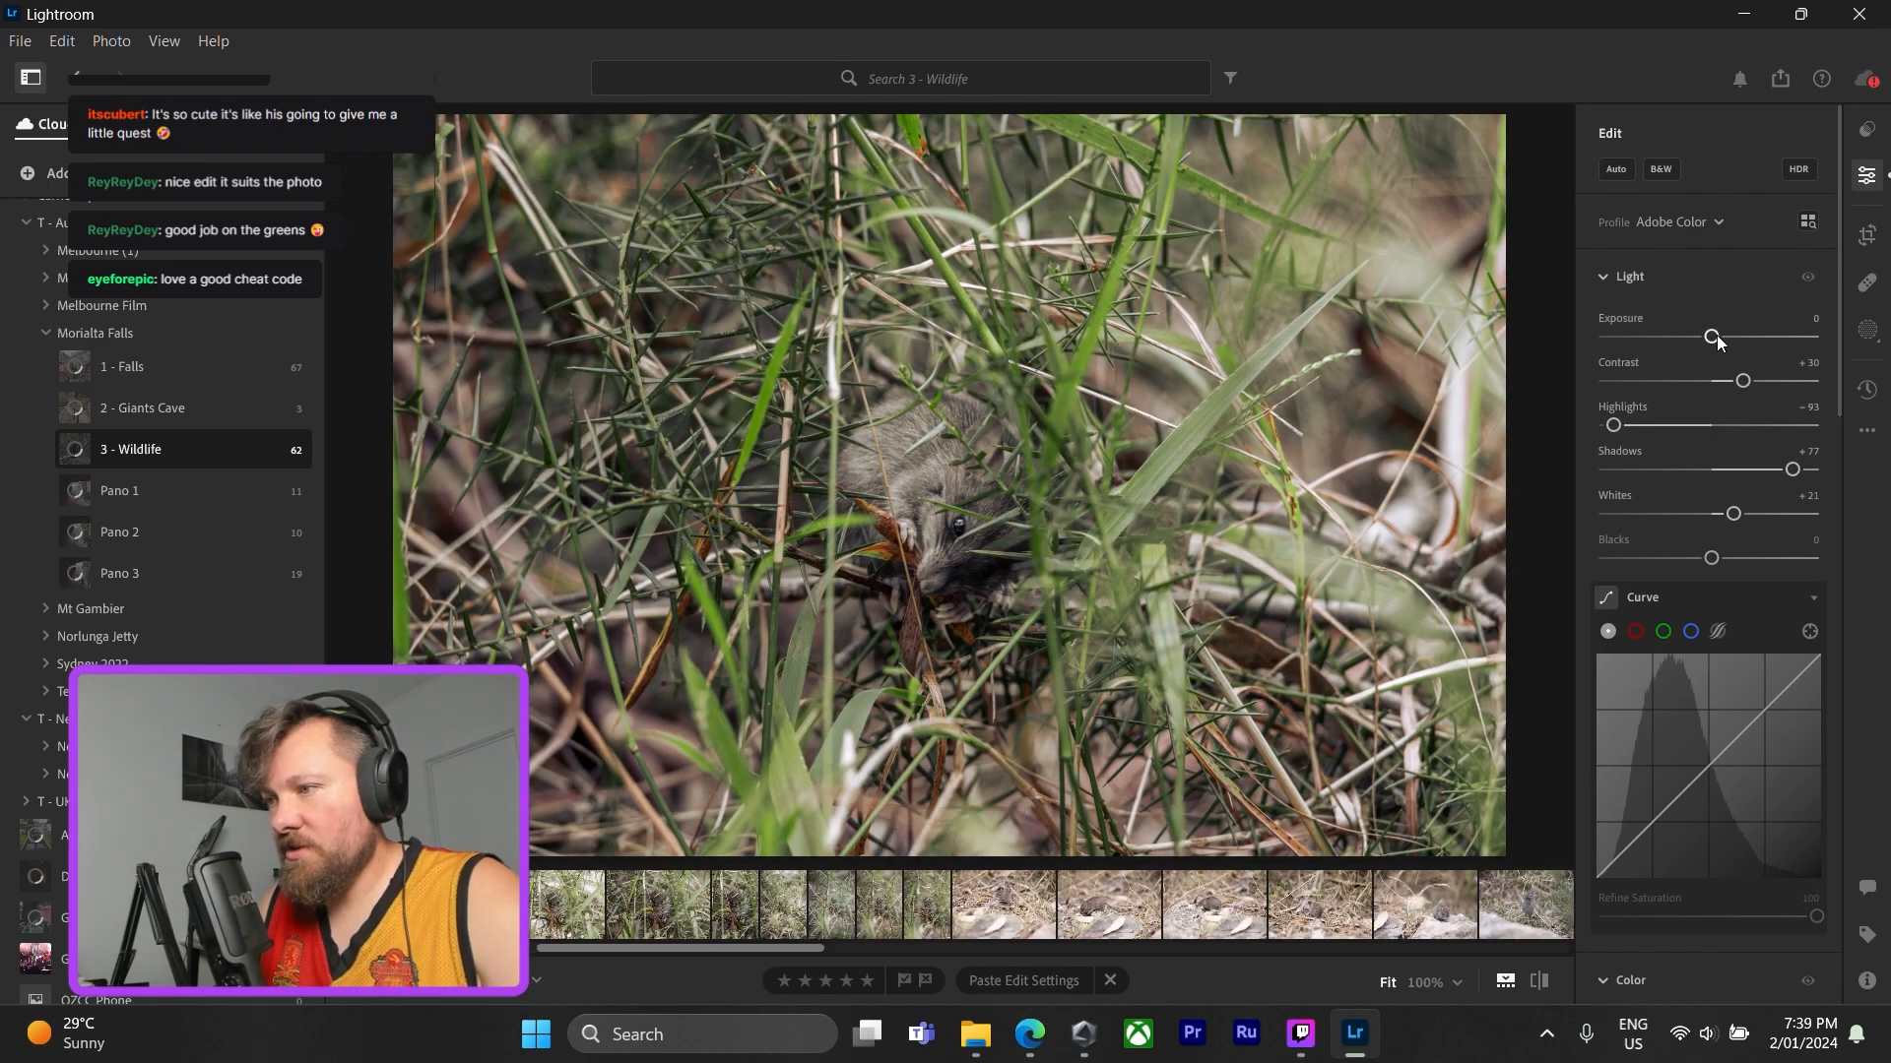
left_click_drag(1716, 335, 1719, 335)
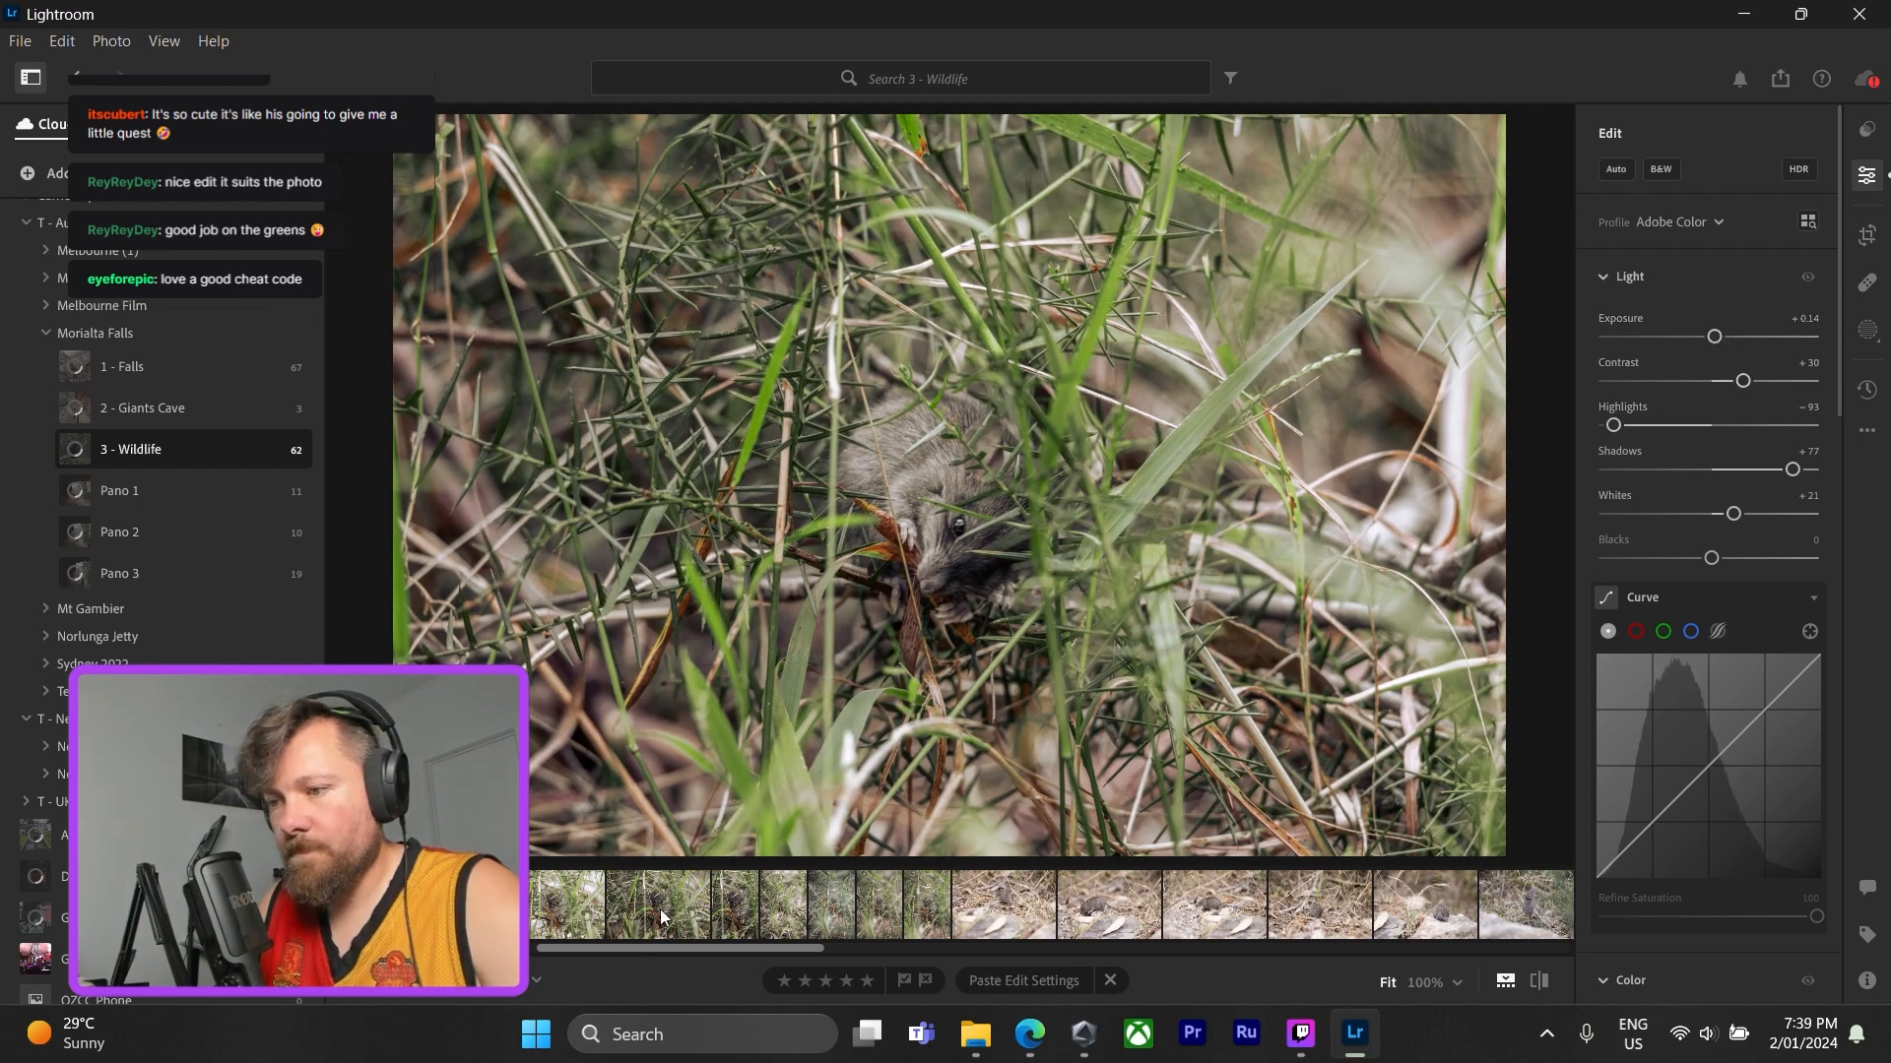
- Paste the copied edit settings onto the mouse photo two frames earlier and examine its face up close
scroll(659, 908, "left", 5)
left_click(581, 907)
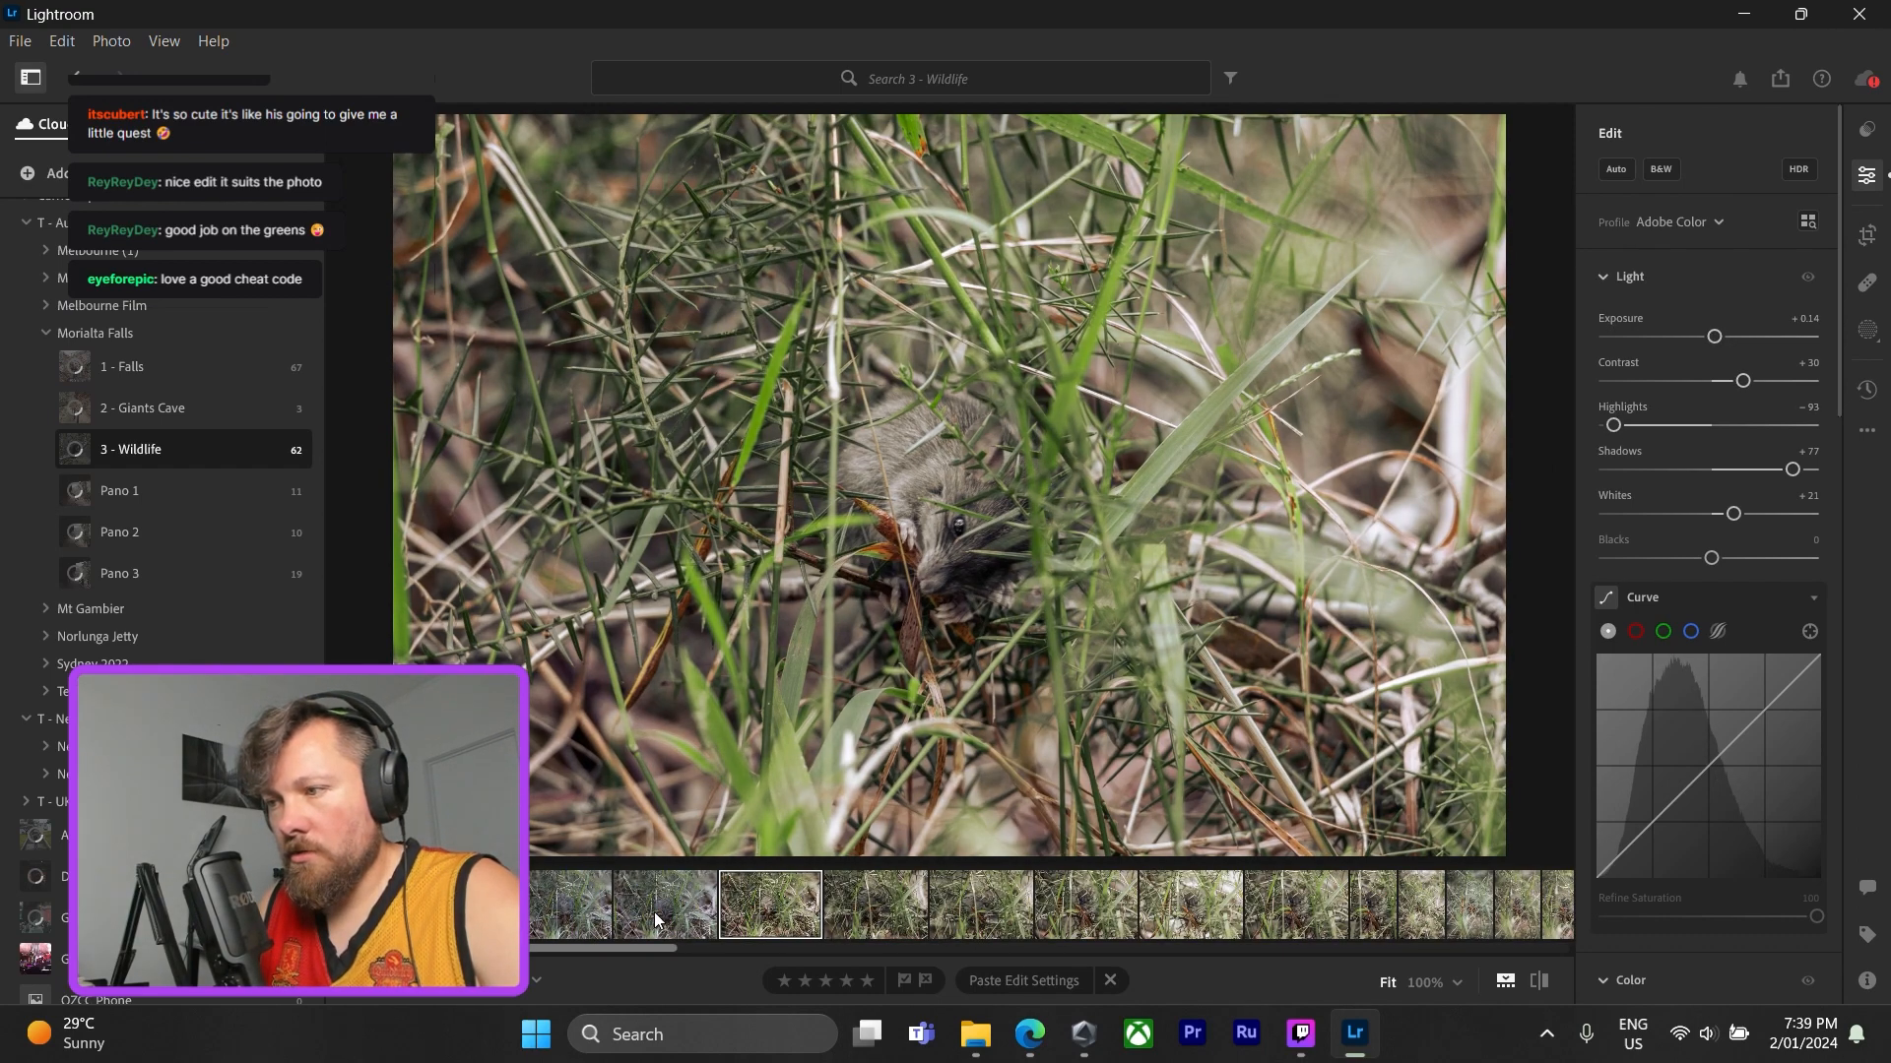
key("ctrl+v")
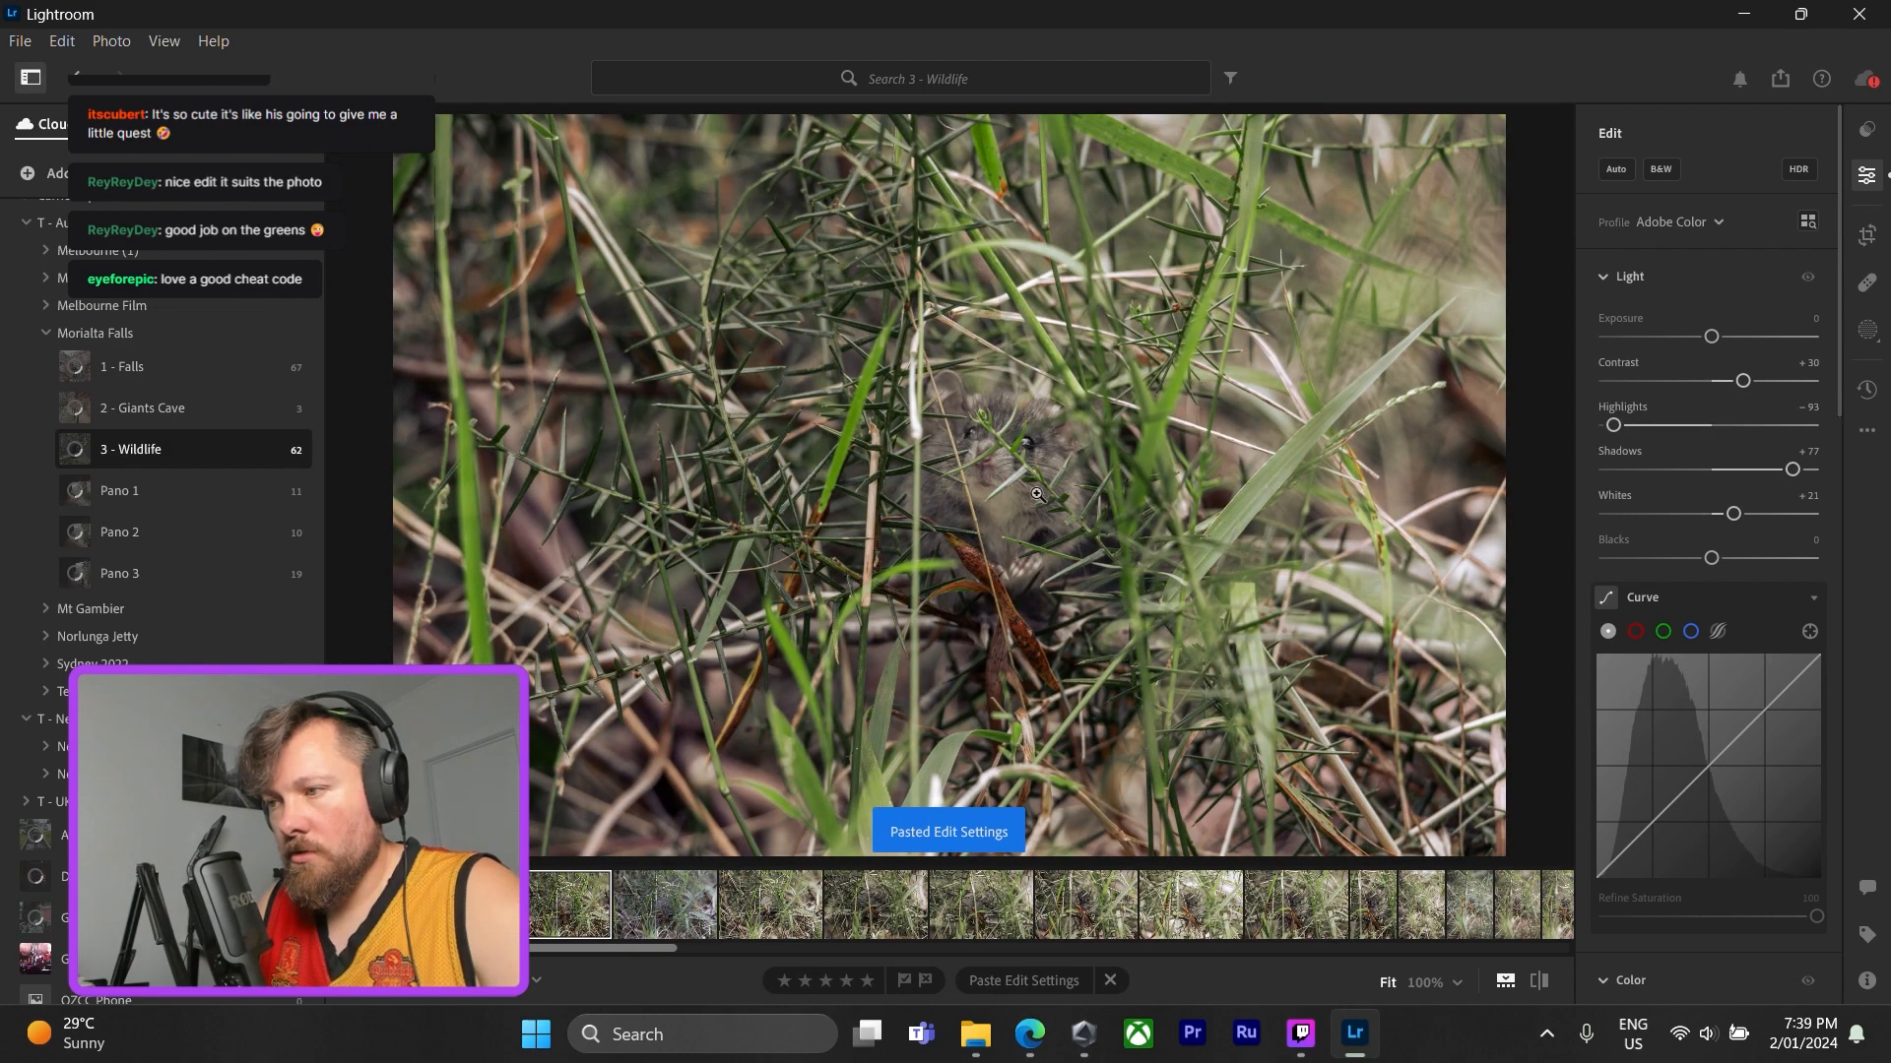
left_click(993, 480)
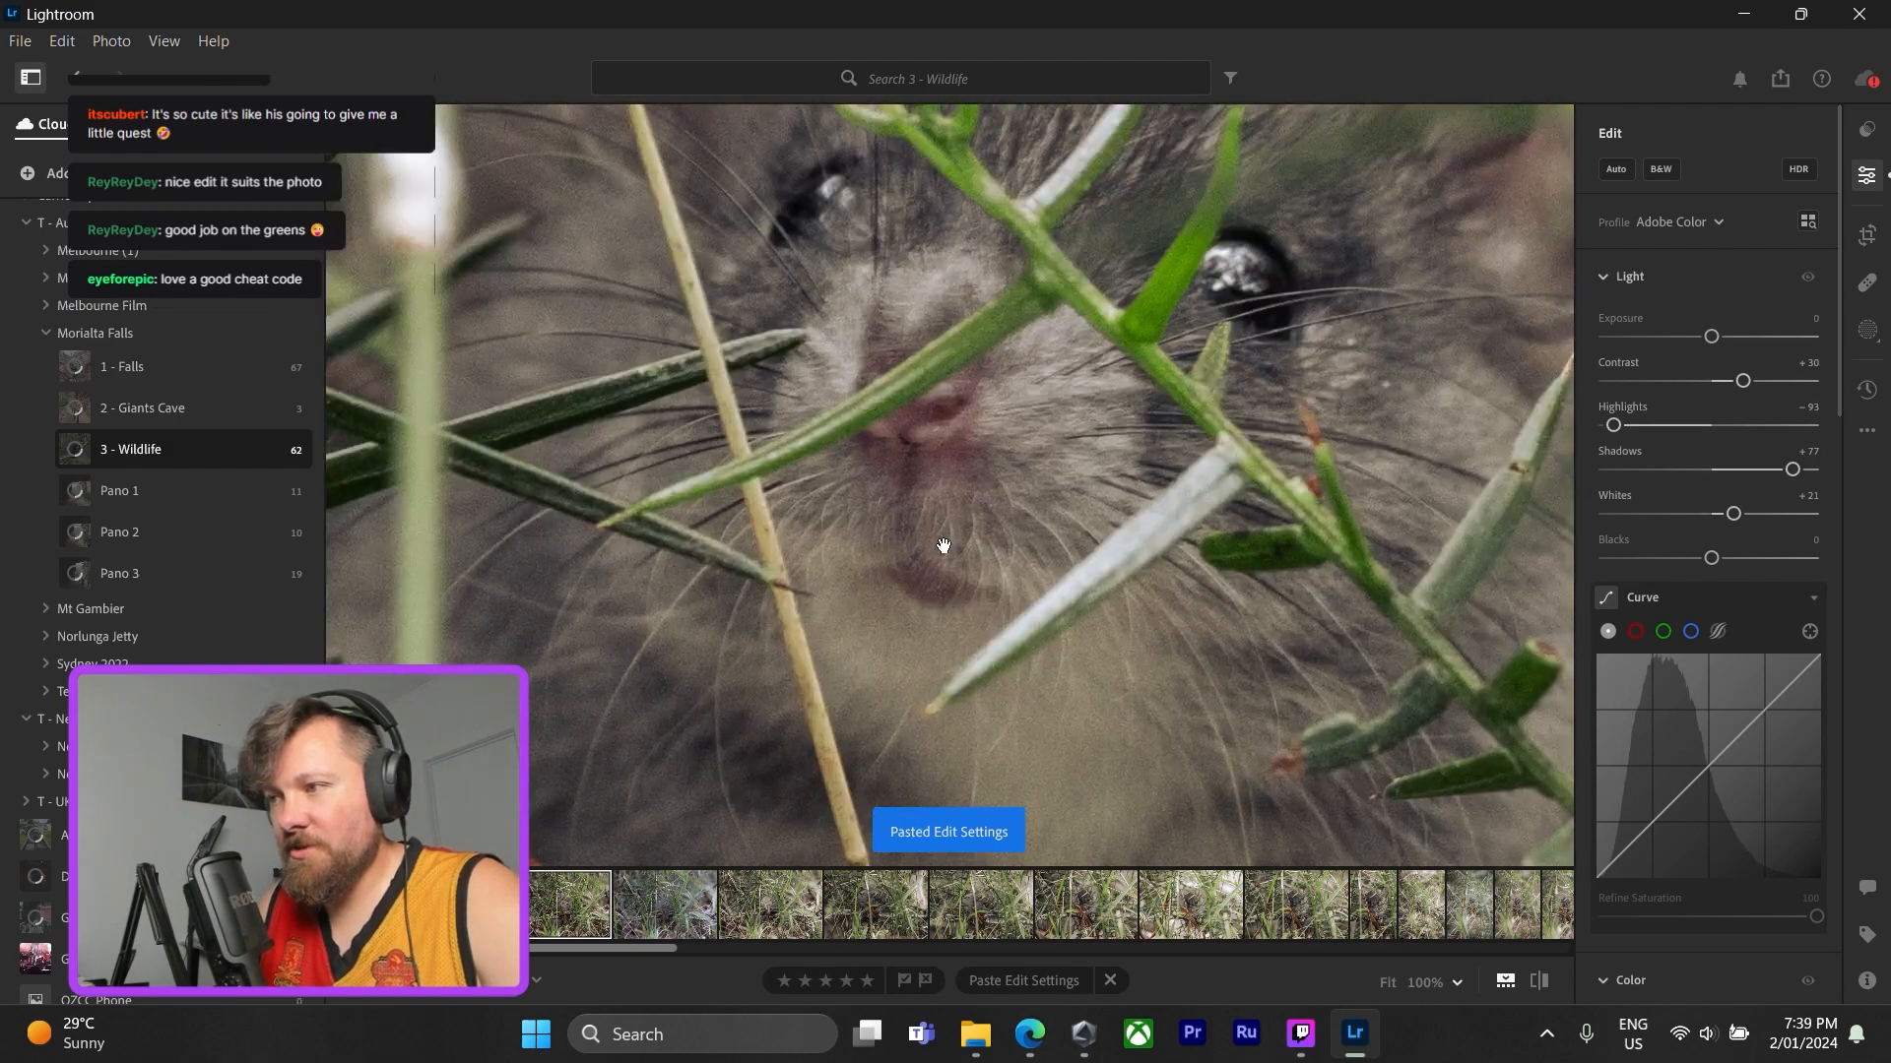
left_click_drag(940, 545, 962, 679)
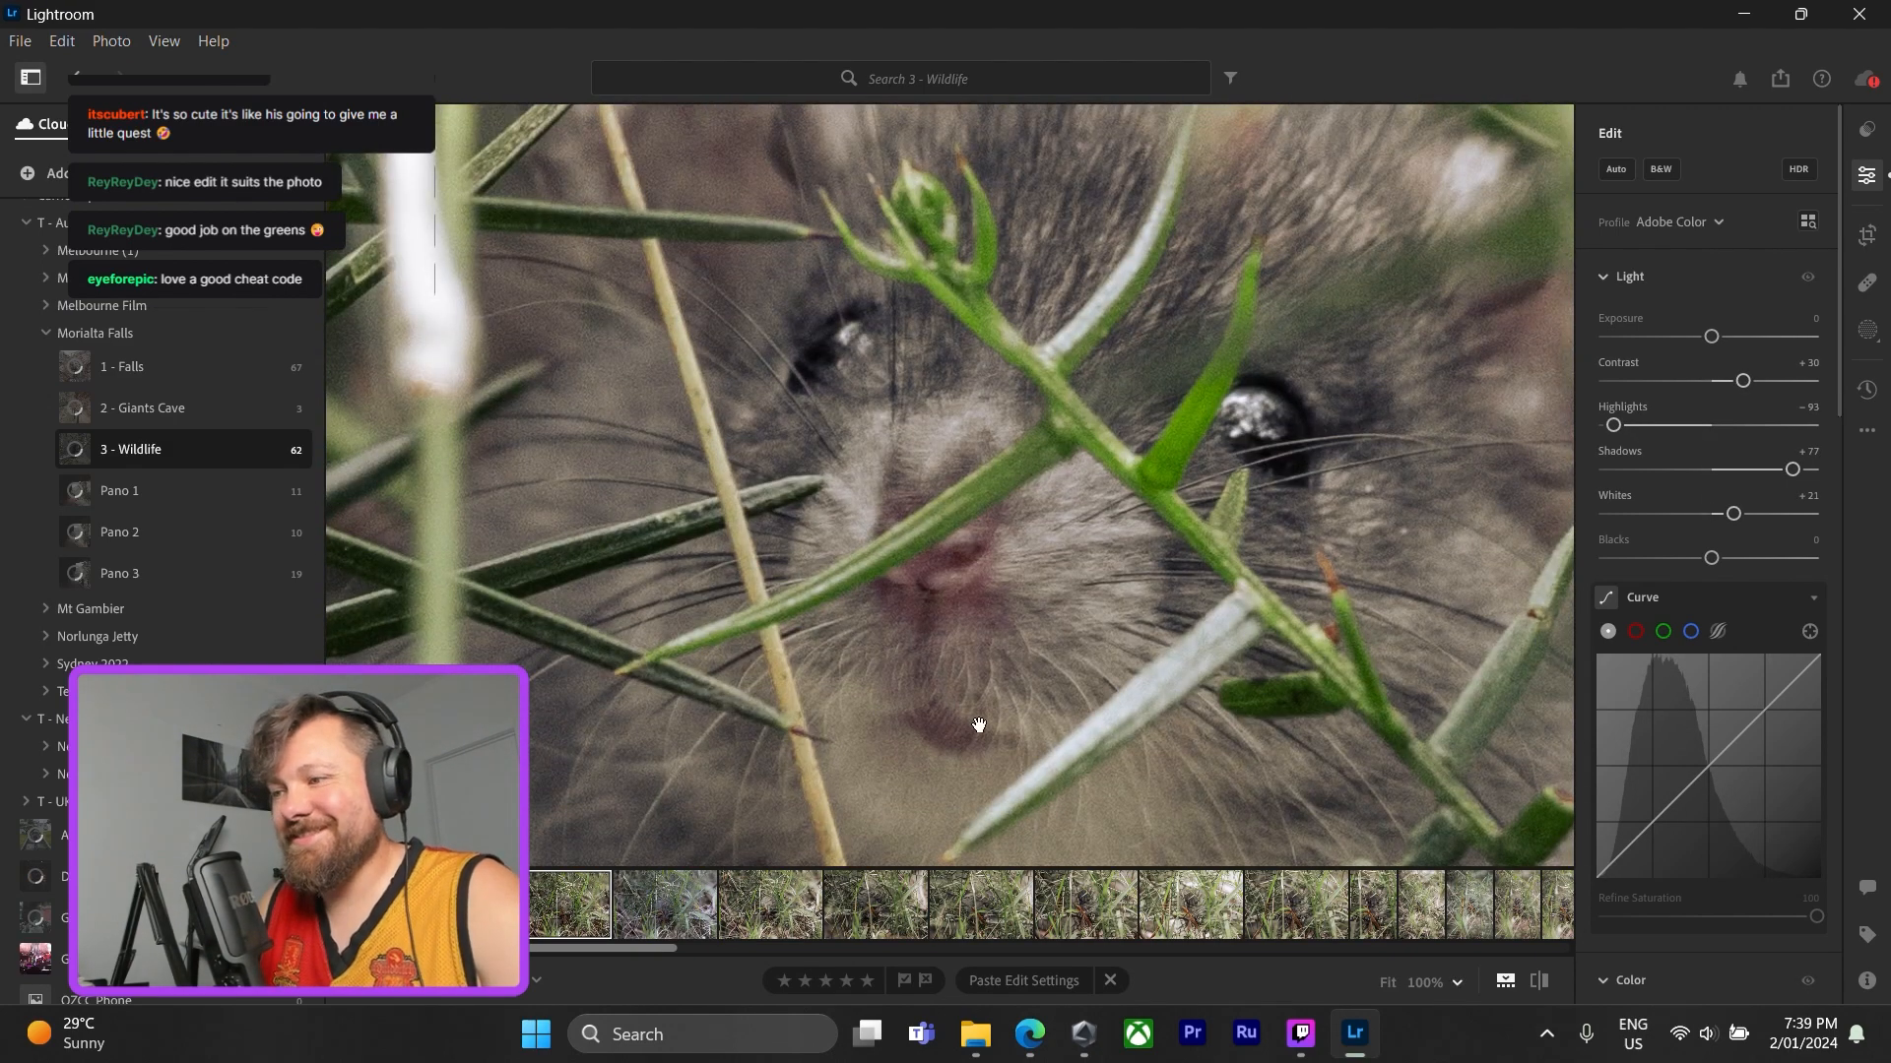
left_click_drag(1170, 777, 1093, 727)
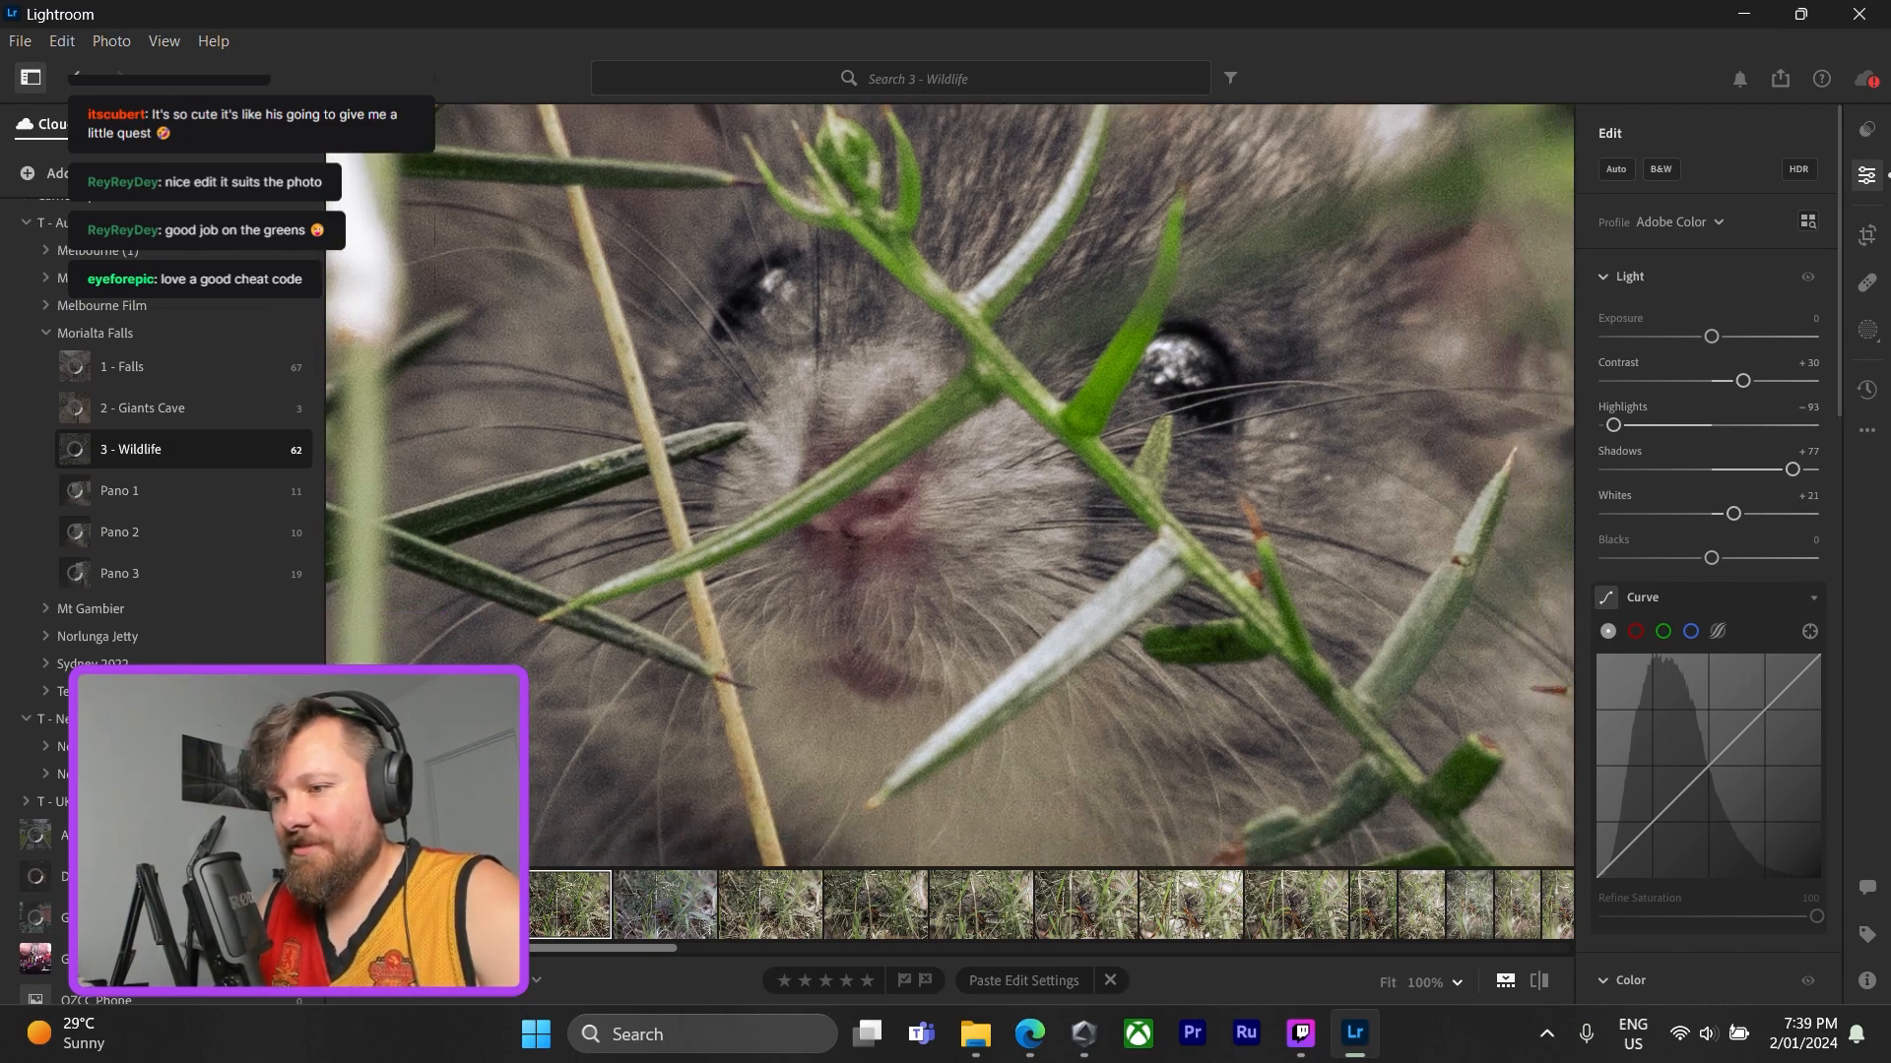
- Paste the copied edit settings onto the skipped unedited mouse photo and view the whole frame
left_click(664, 893)
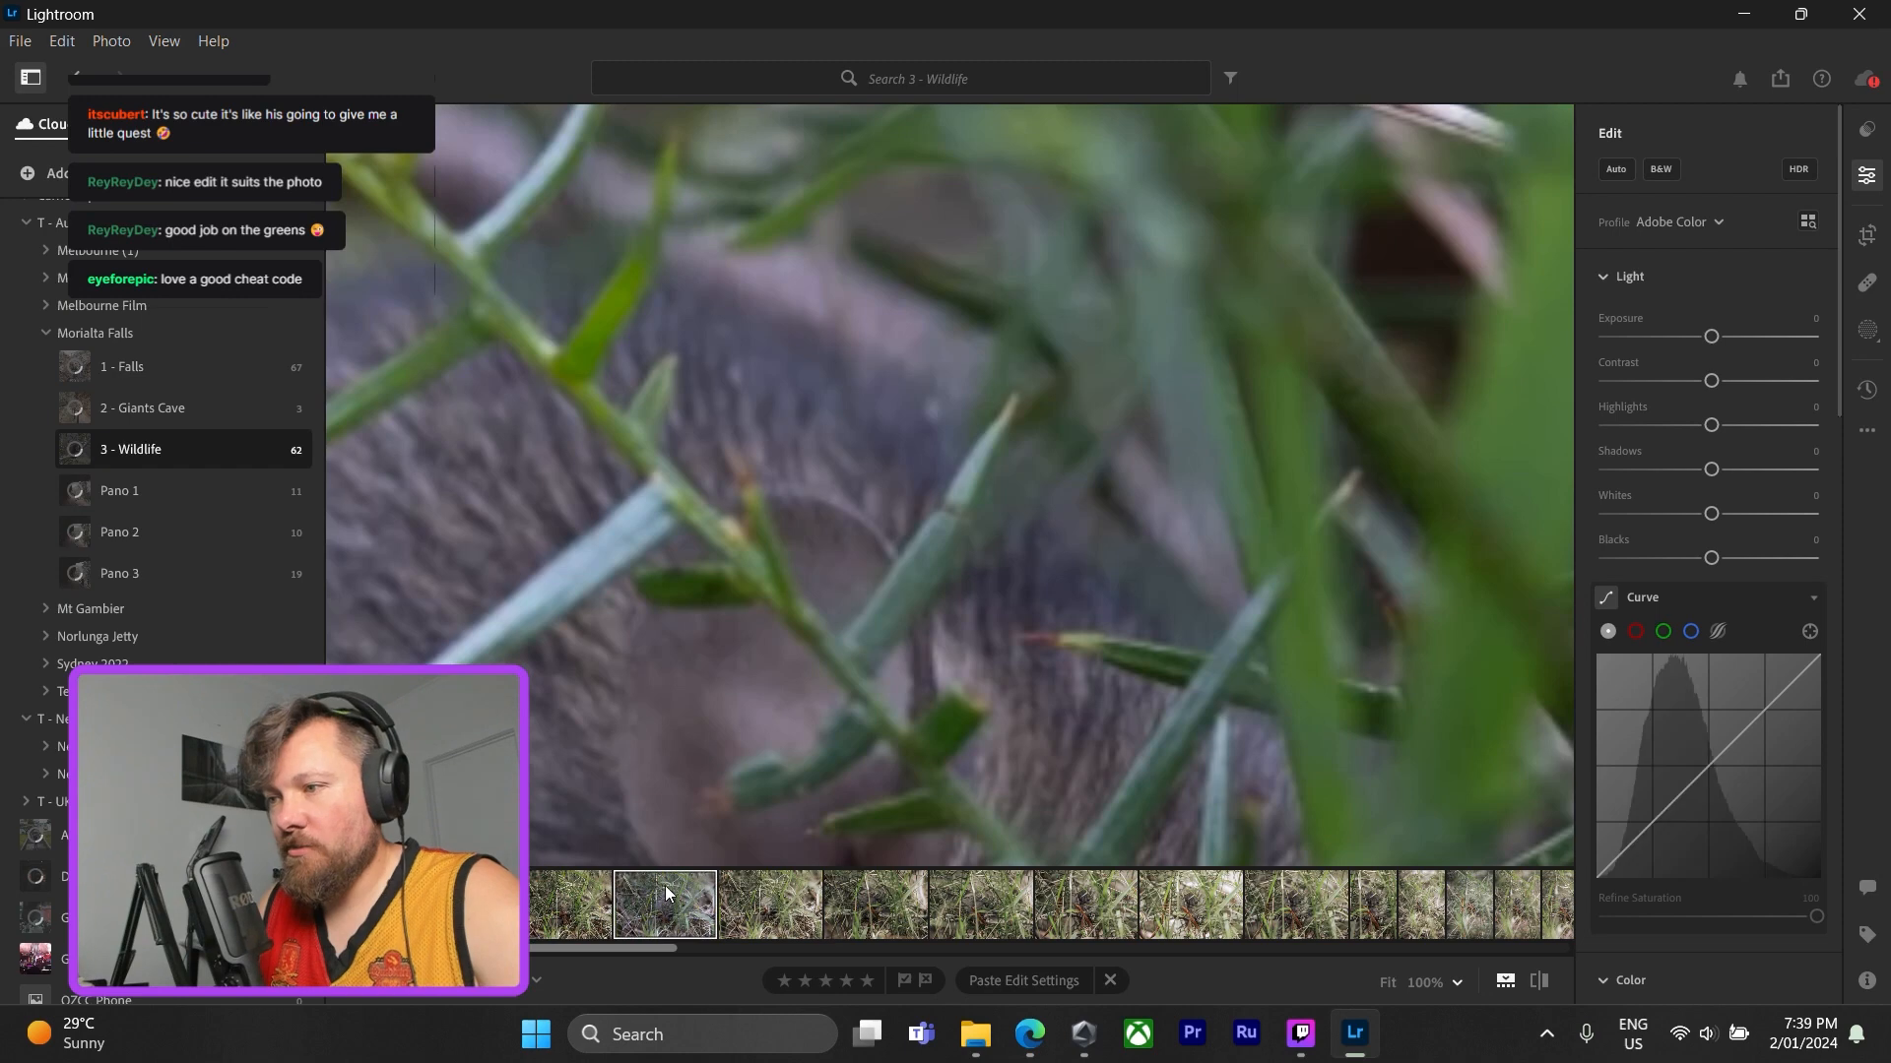
key("ctrl+v")
left_click(1019, 662)
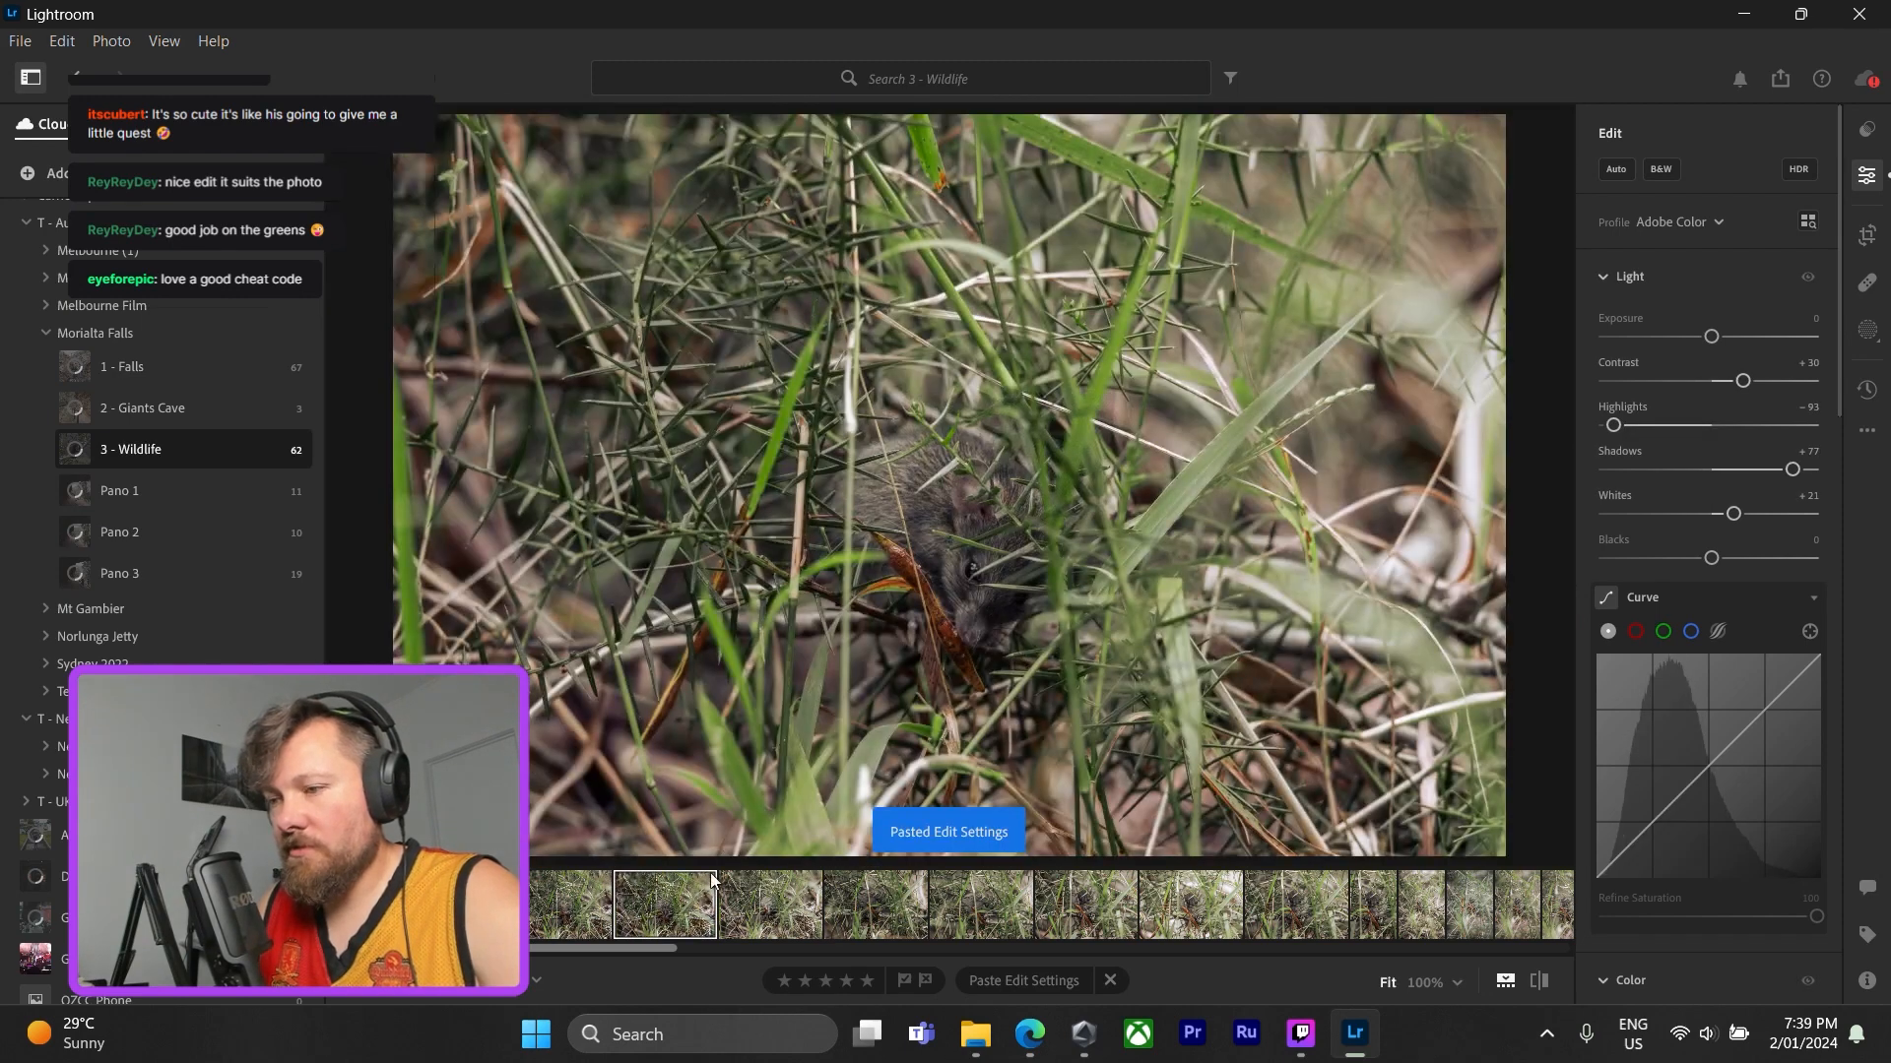
- Examine the eyes and nose up close in the preceding mouse photo that faces the camera through the grass
left_click(596, 908)
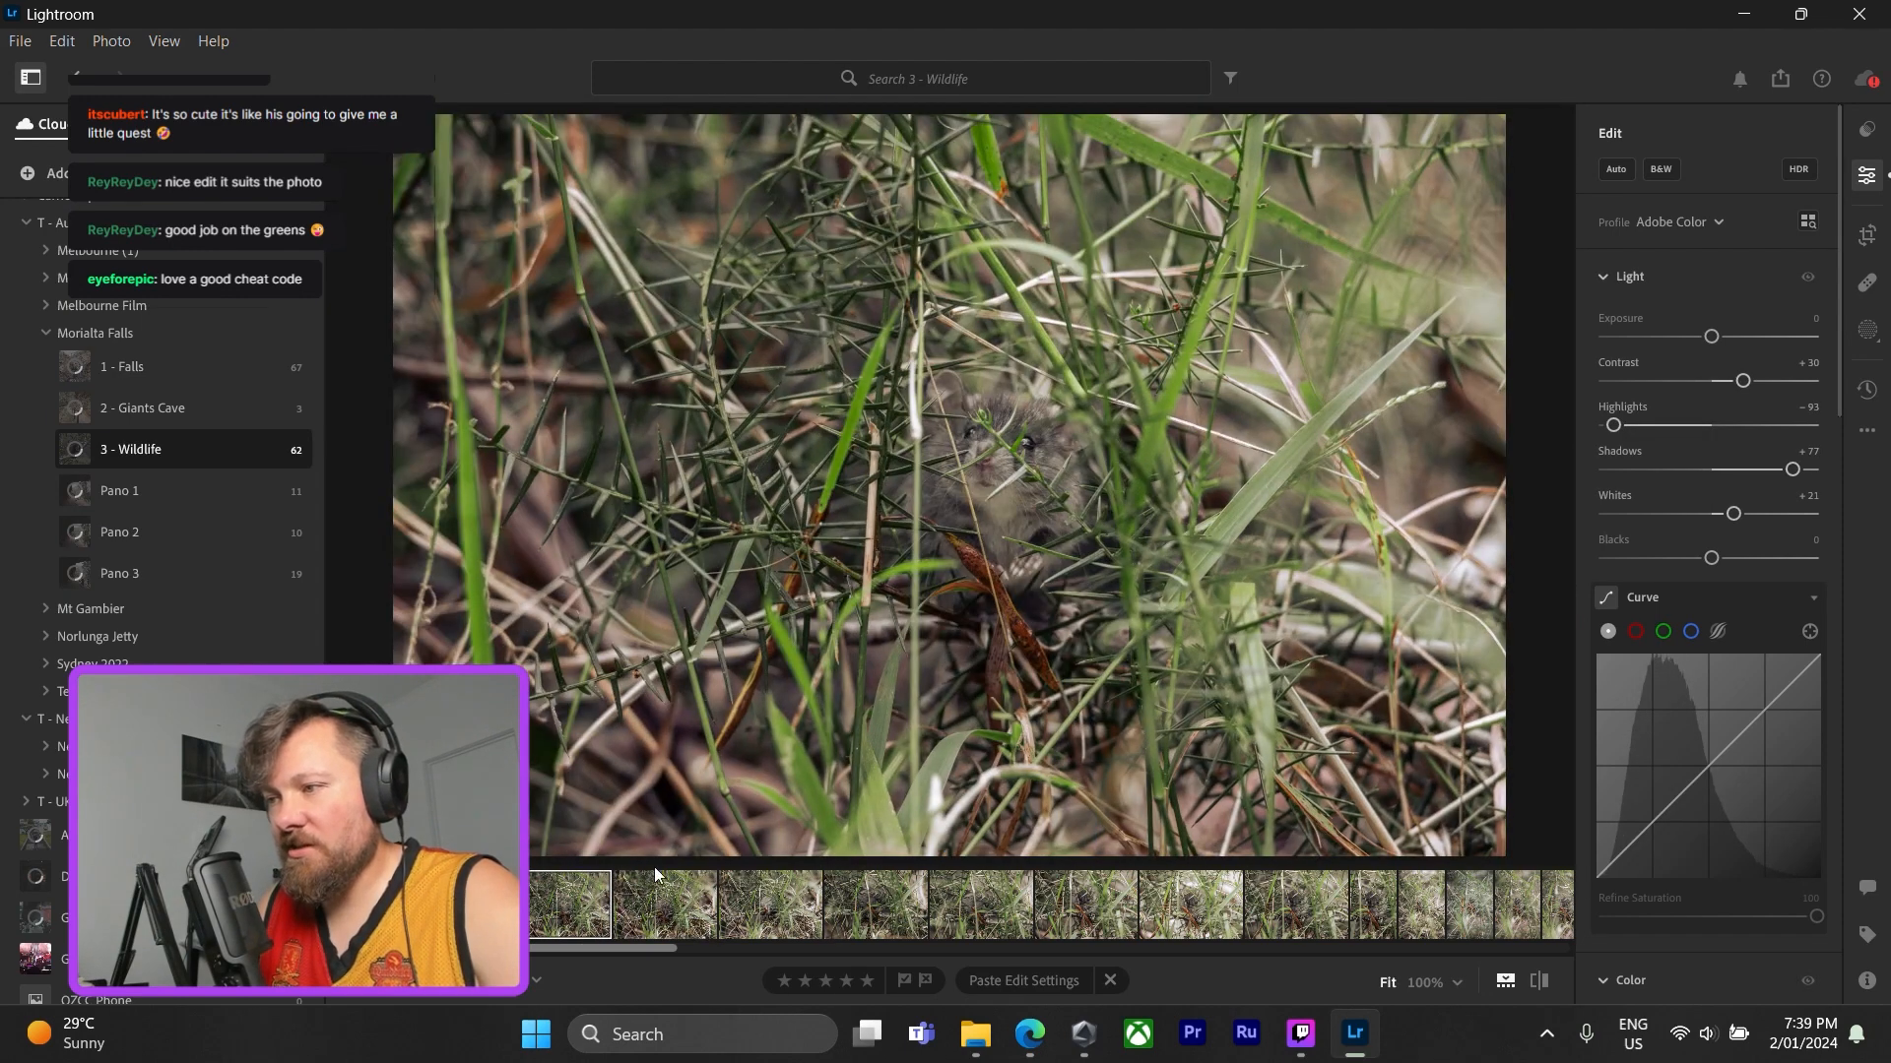
left_click(997, 488)
left_click_drag(1103, 512, 1020, 700)
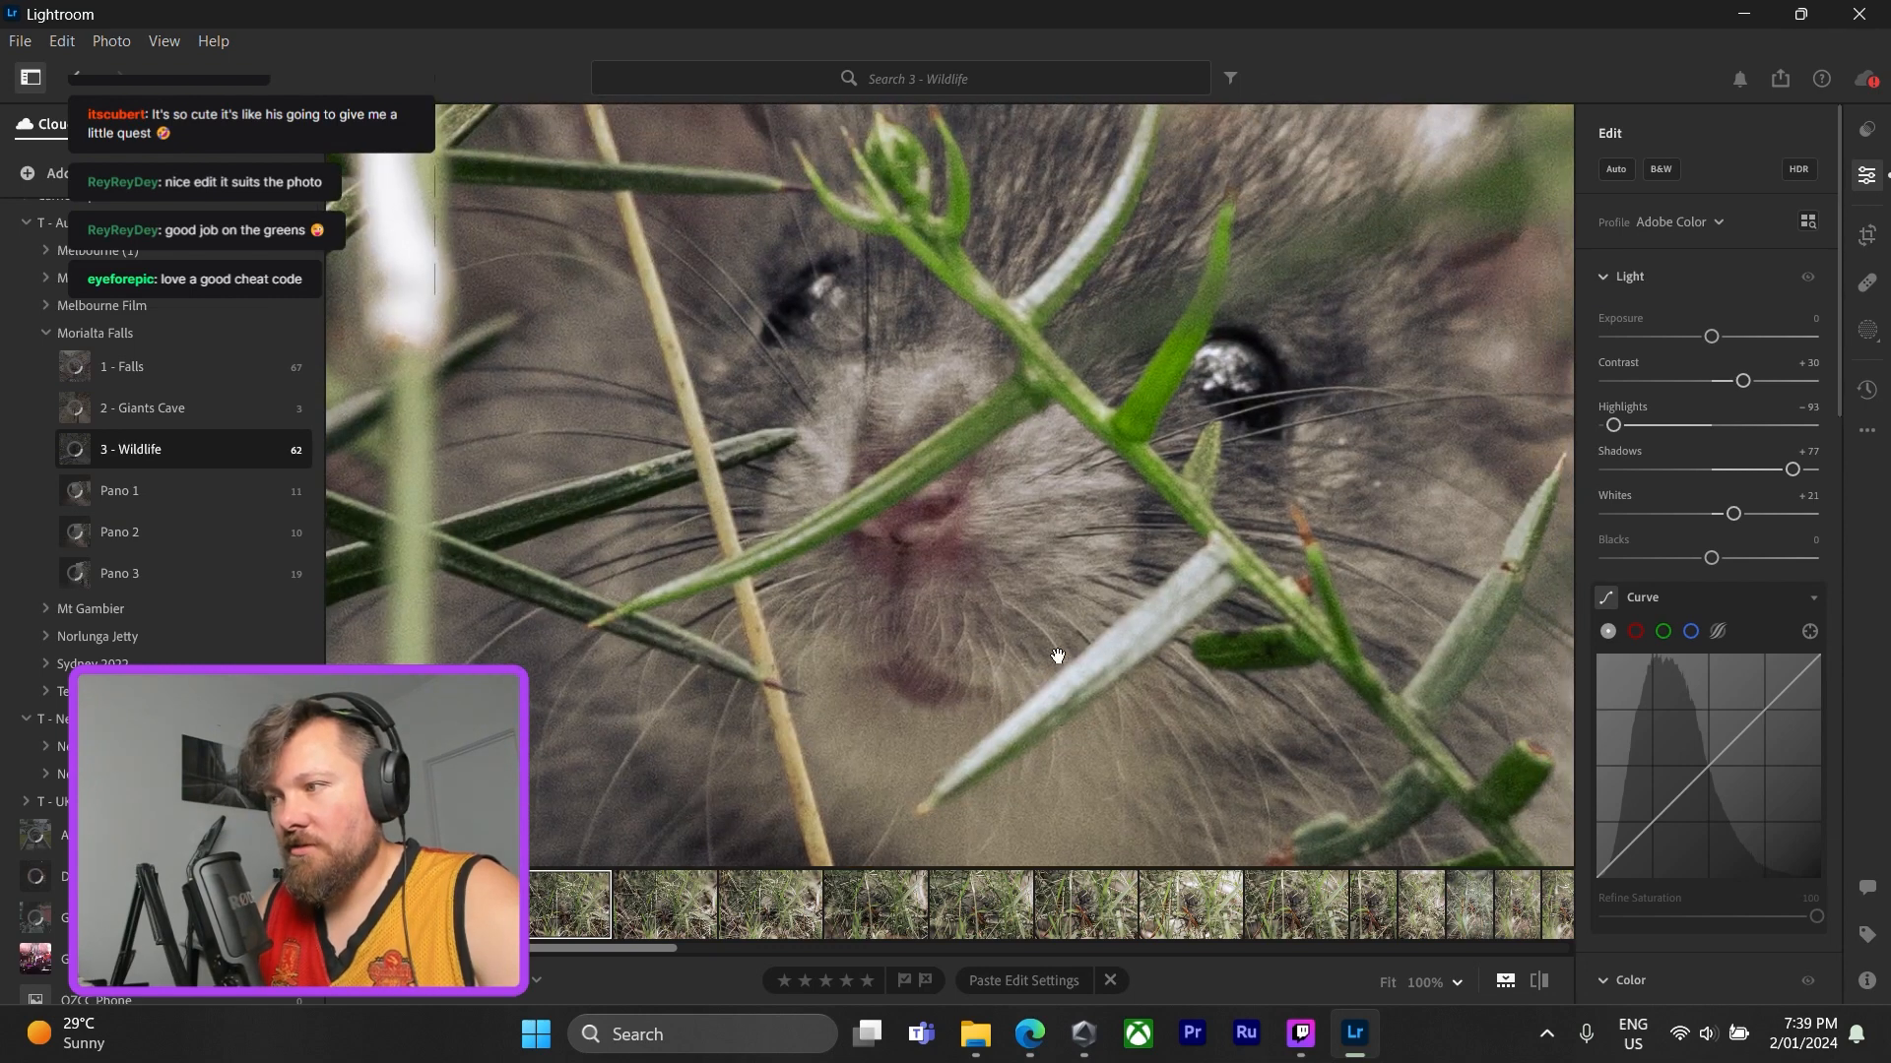
left_click(1054, 558)
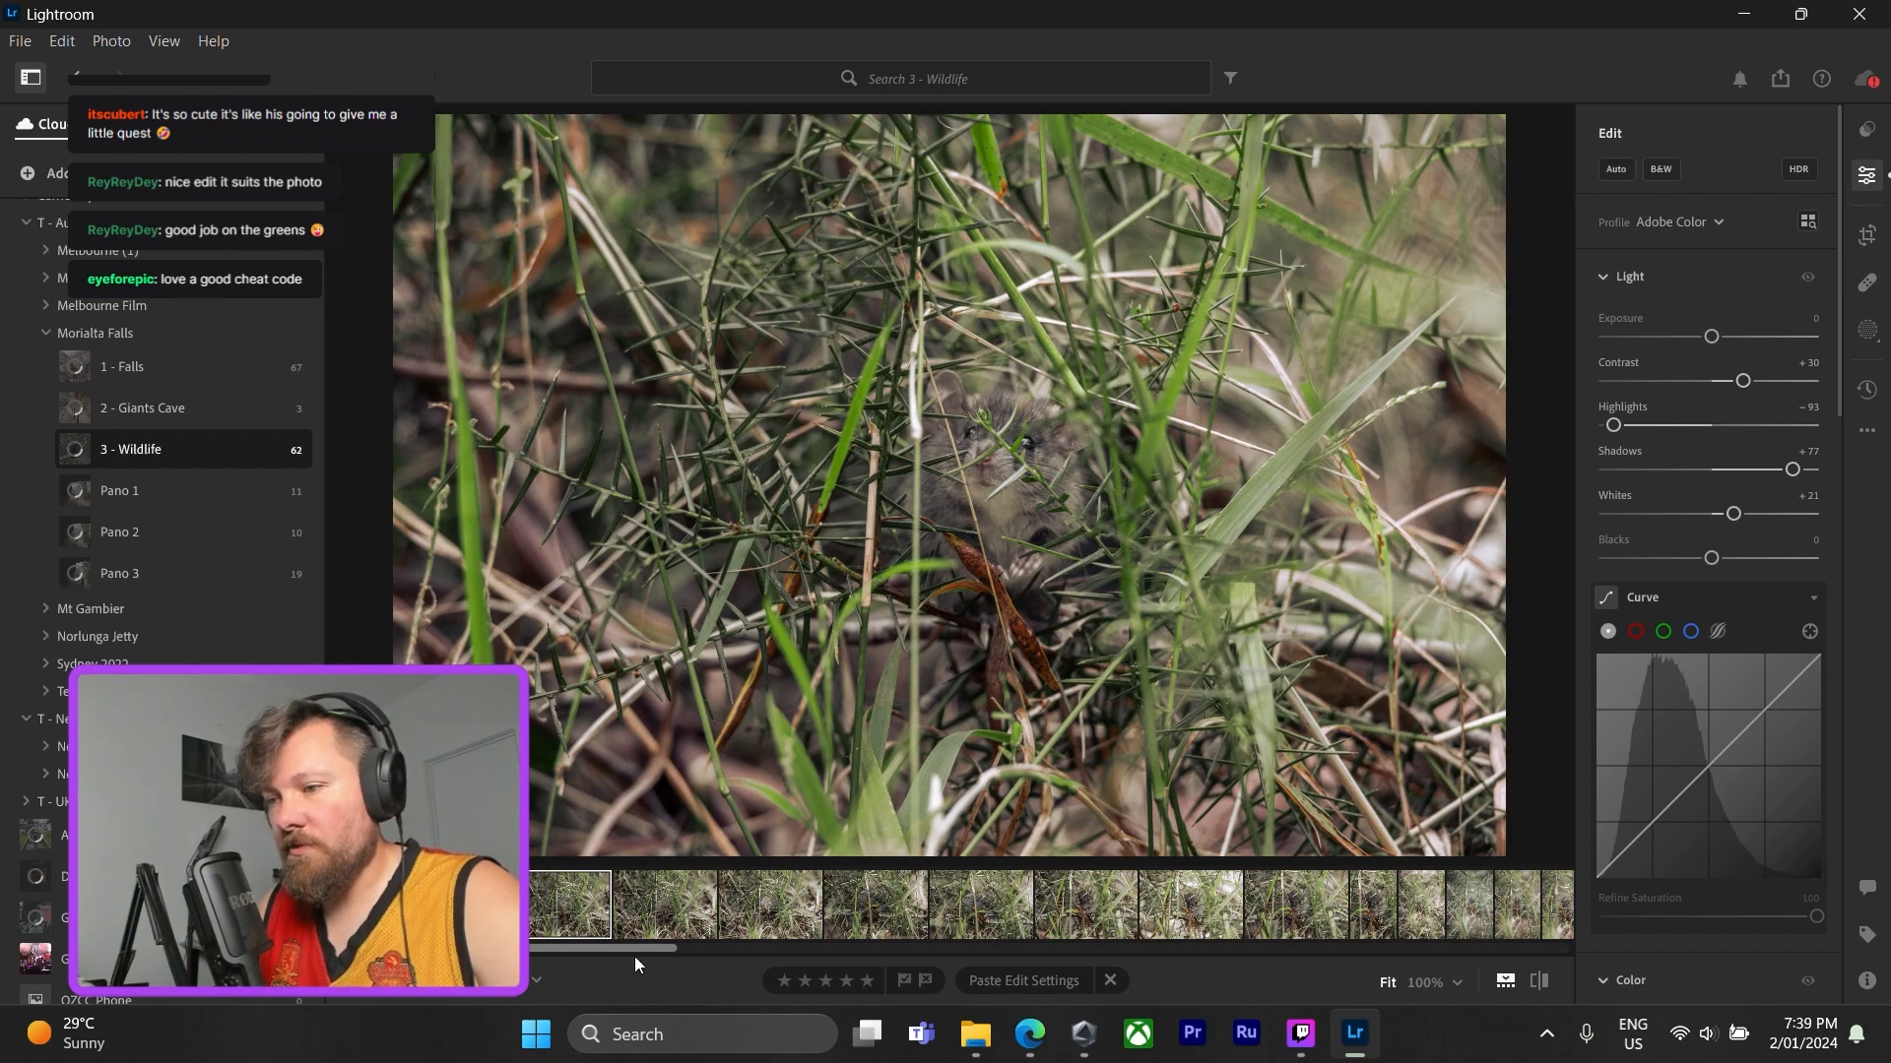
- Apply the copied settings to the landscape koala photo, setting exposure to -0.42, highlights to -100 and shadows to +63
scroll(601, 948, "down", 3)
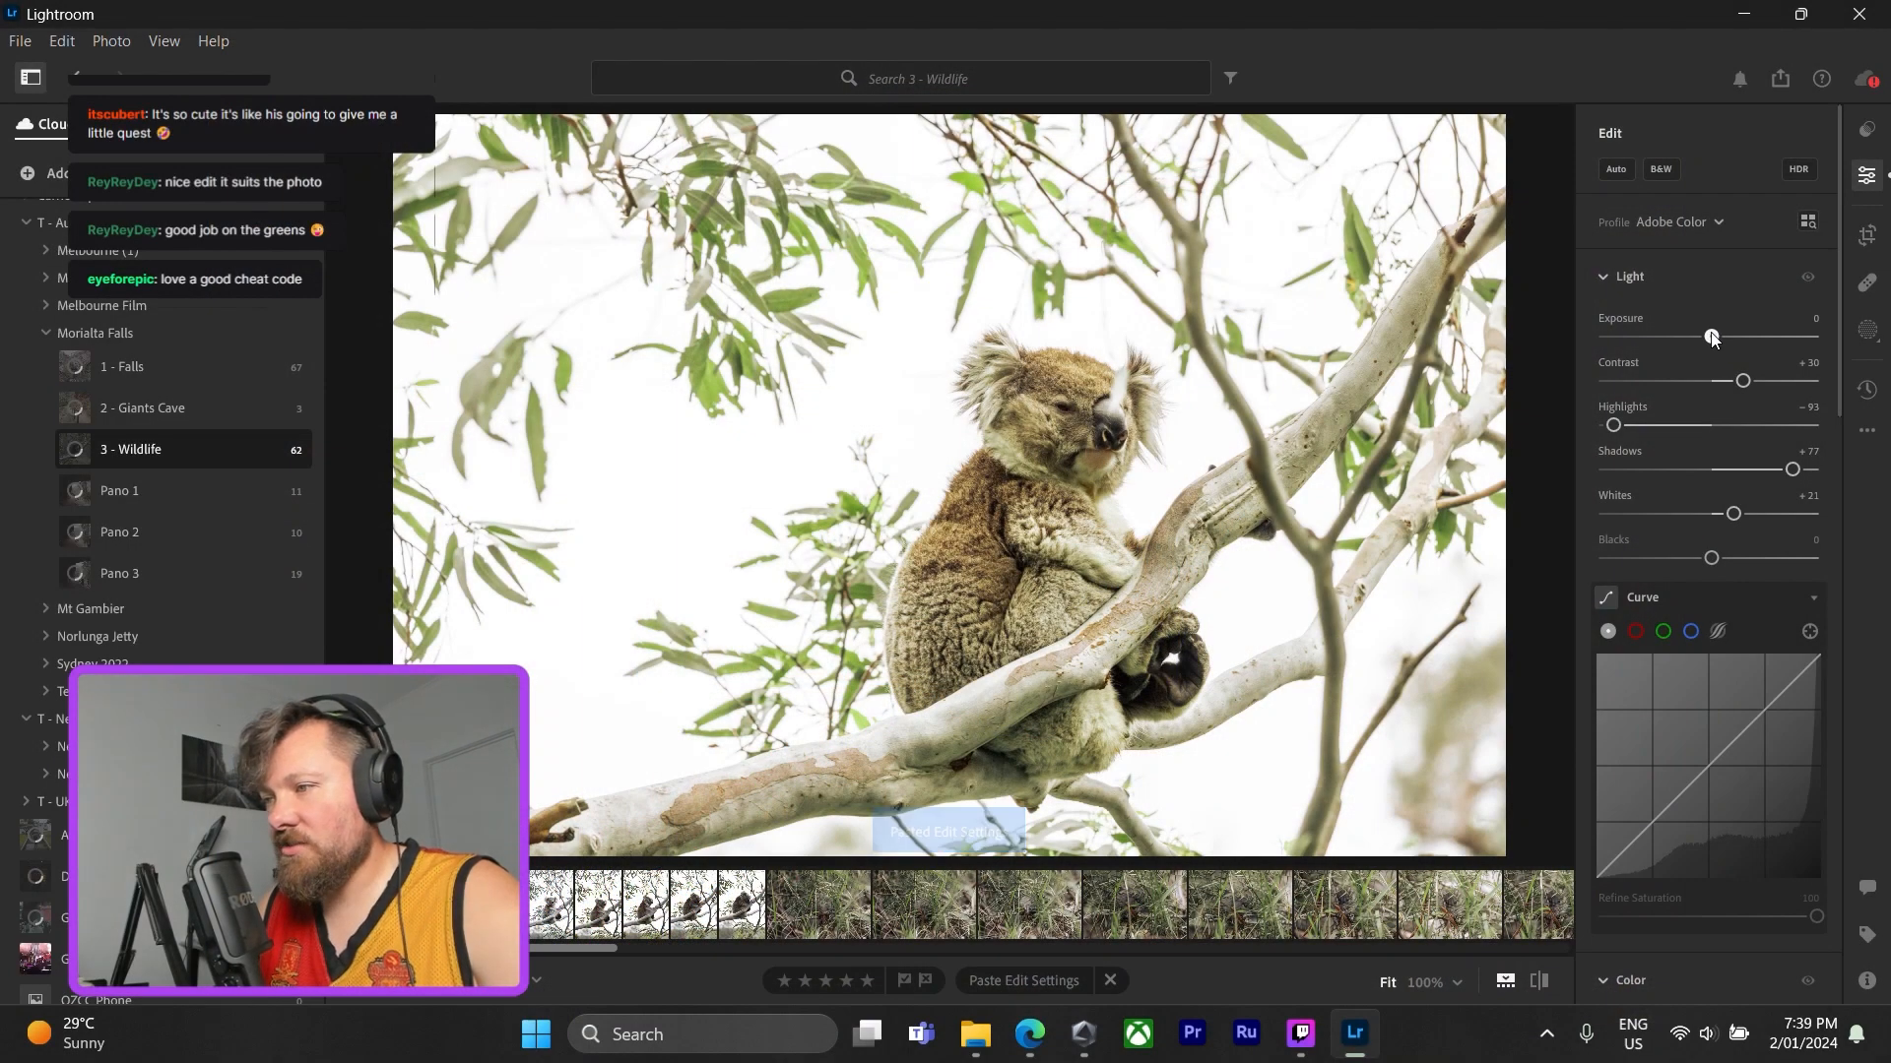
left_click_drag(1711, 338, 1703, 337)
double_click(1703, 338)
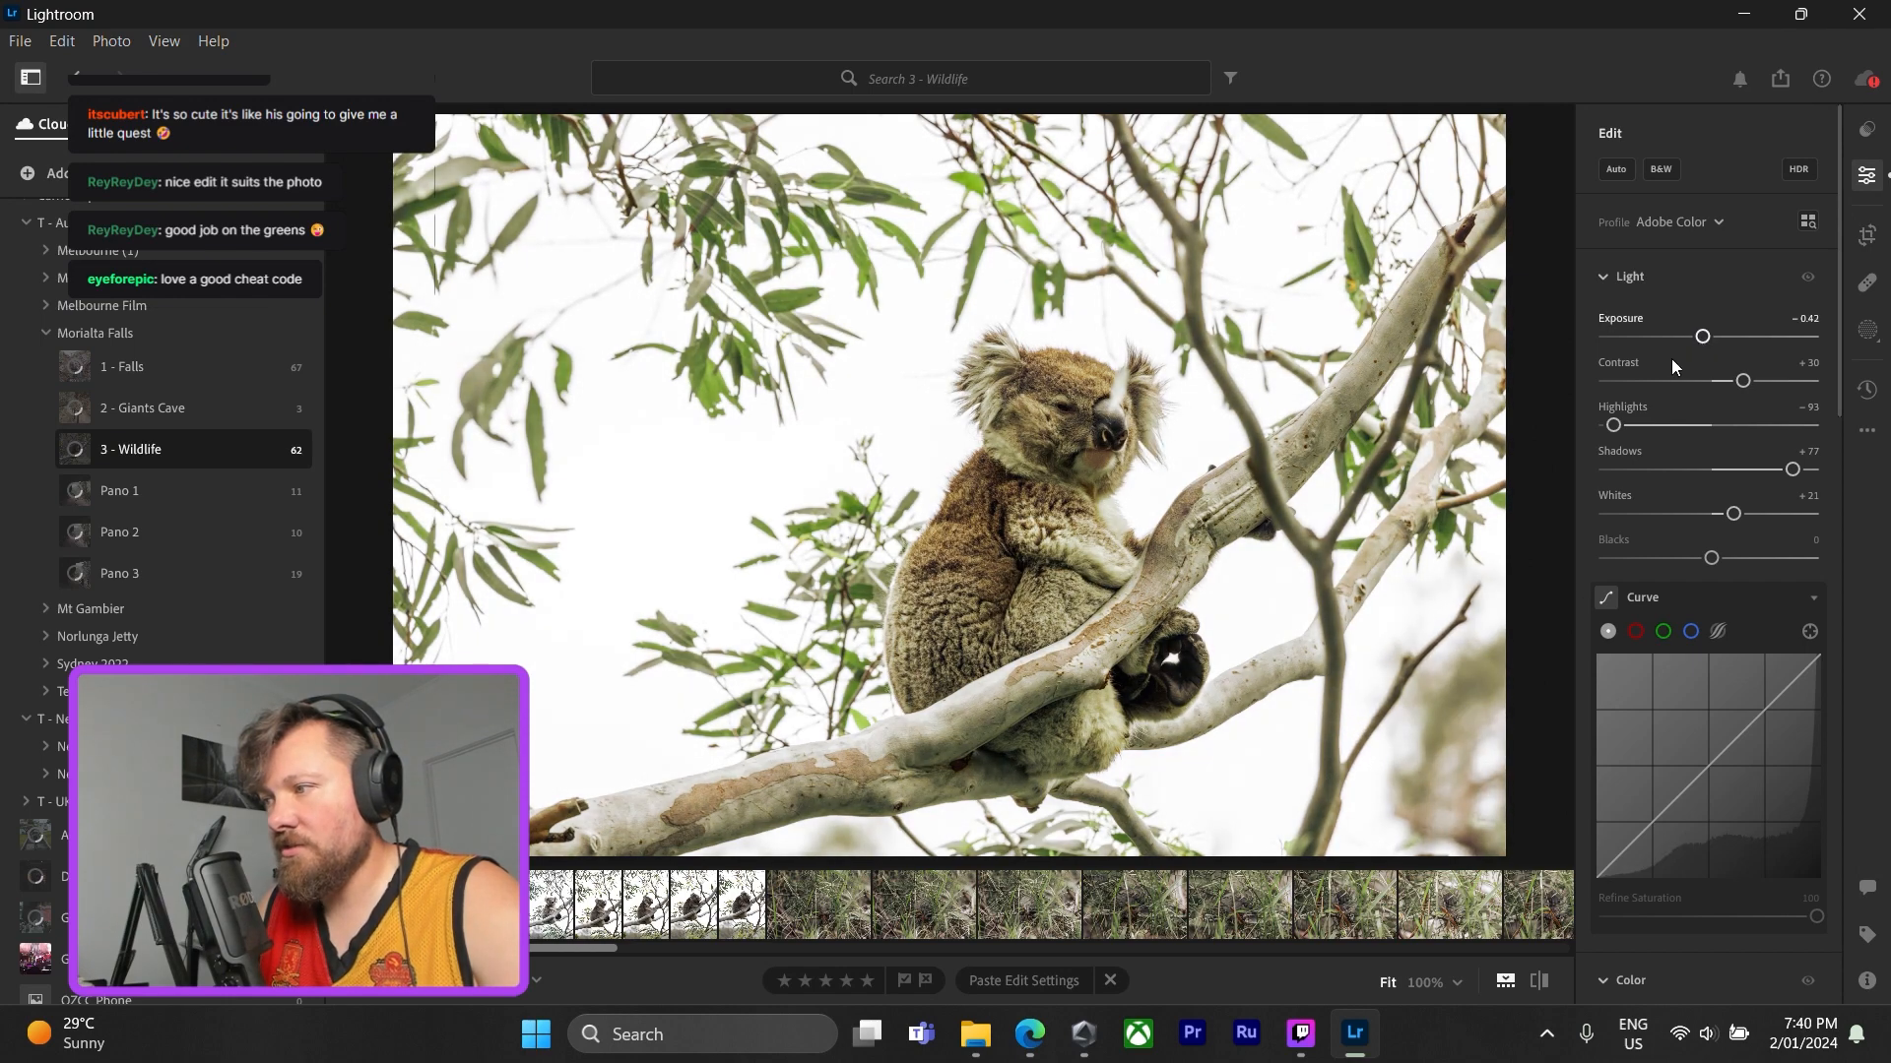
left_click_drag(1613, 426, 1581, 429)
left_click_drag(1792, 470, 1772, 469)
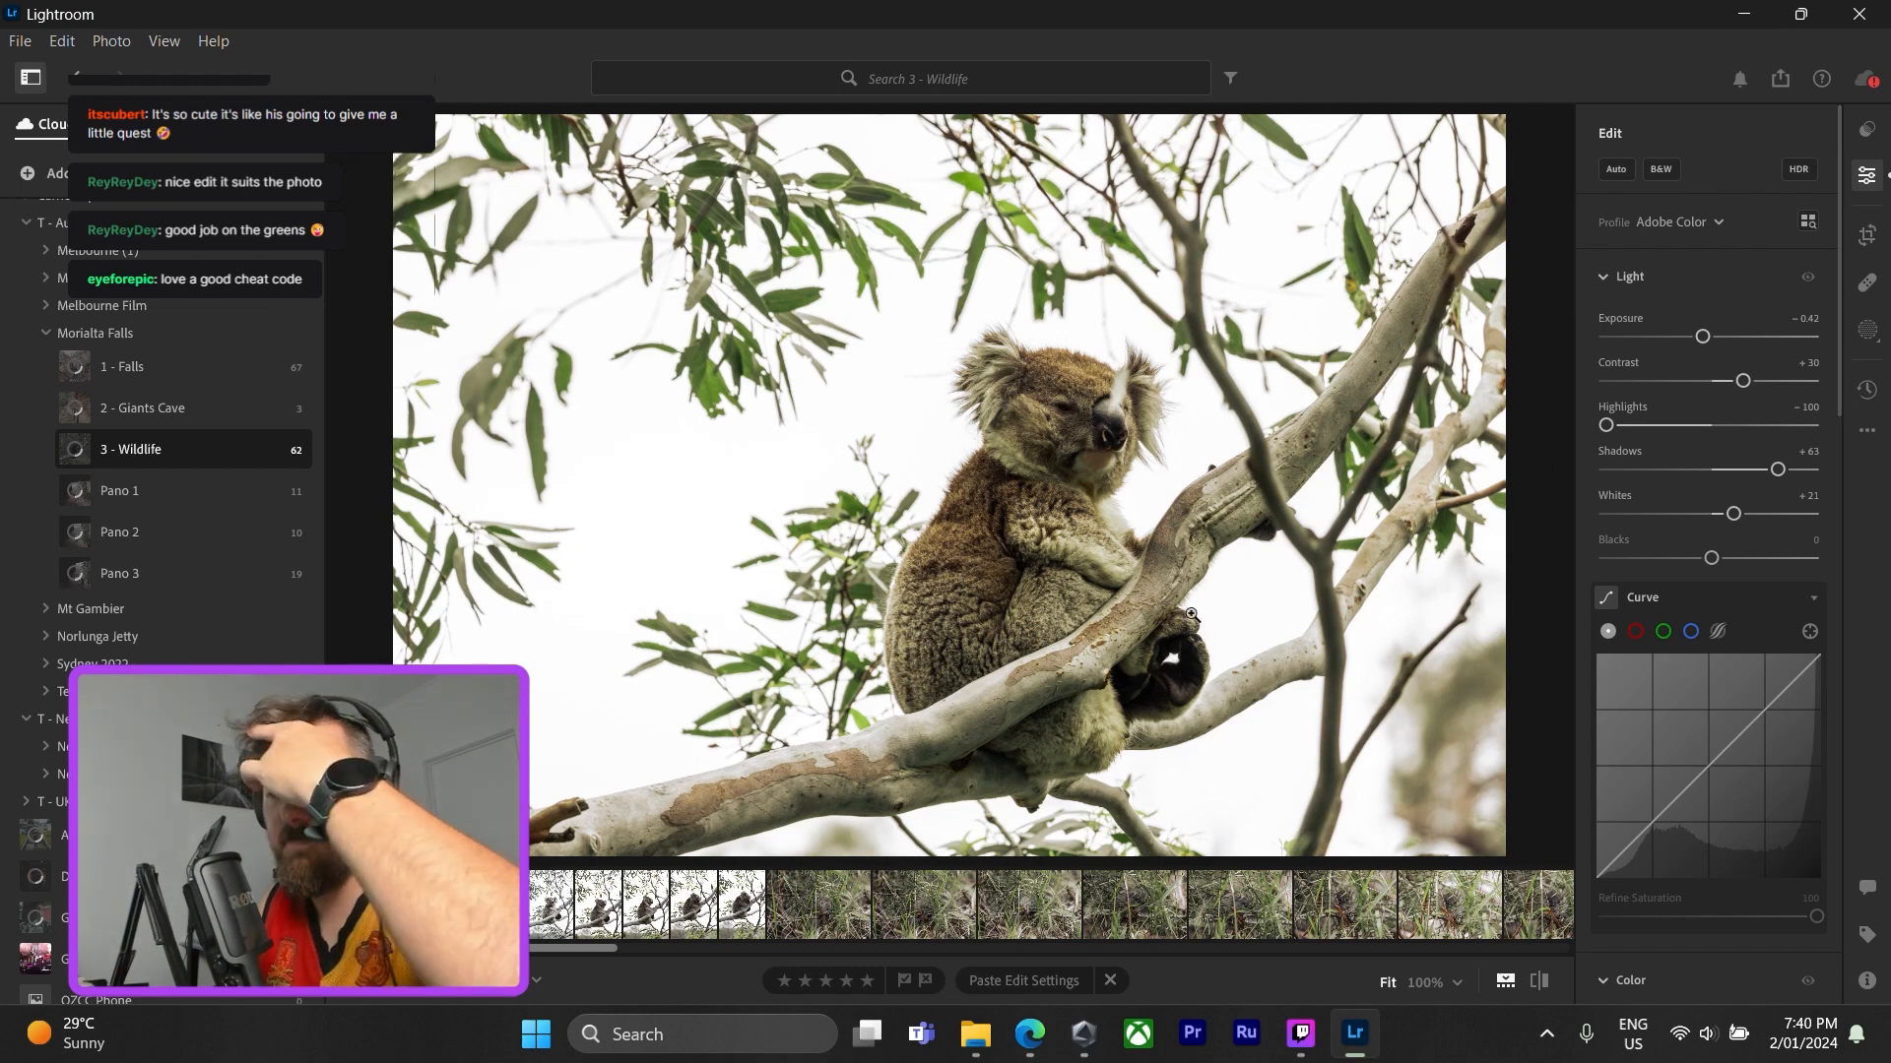
- Paste the copied edit settings onto the unedited portrait photo of the curled-up koala and set its exposure to +0.61
left_click(557, 915)
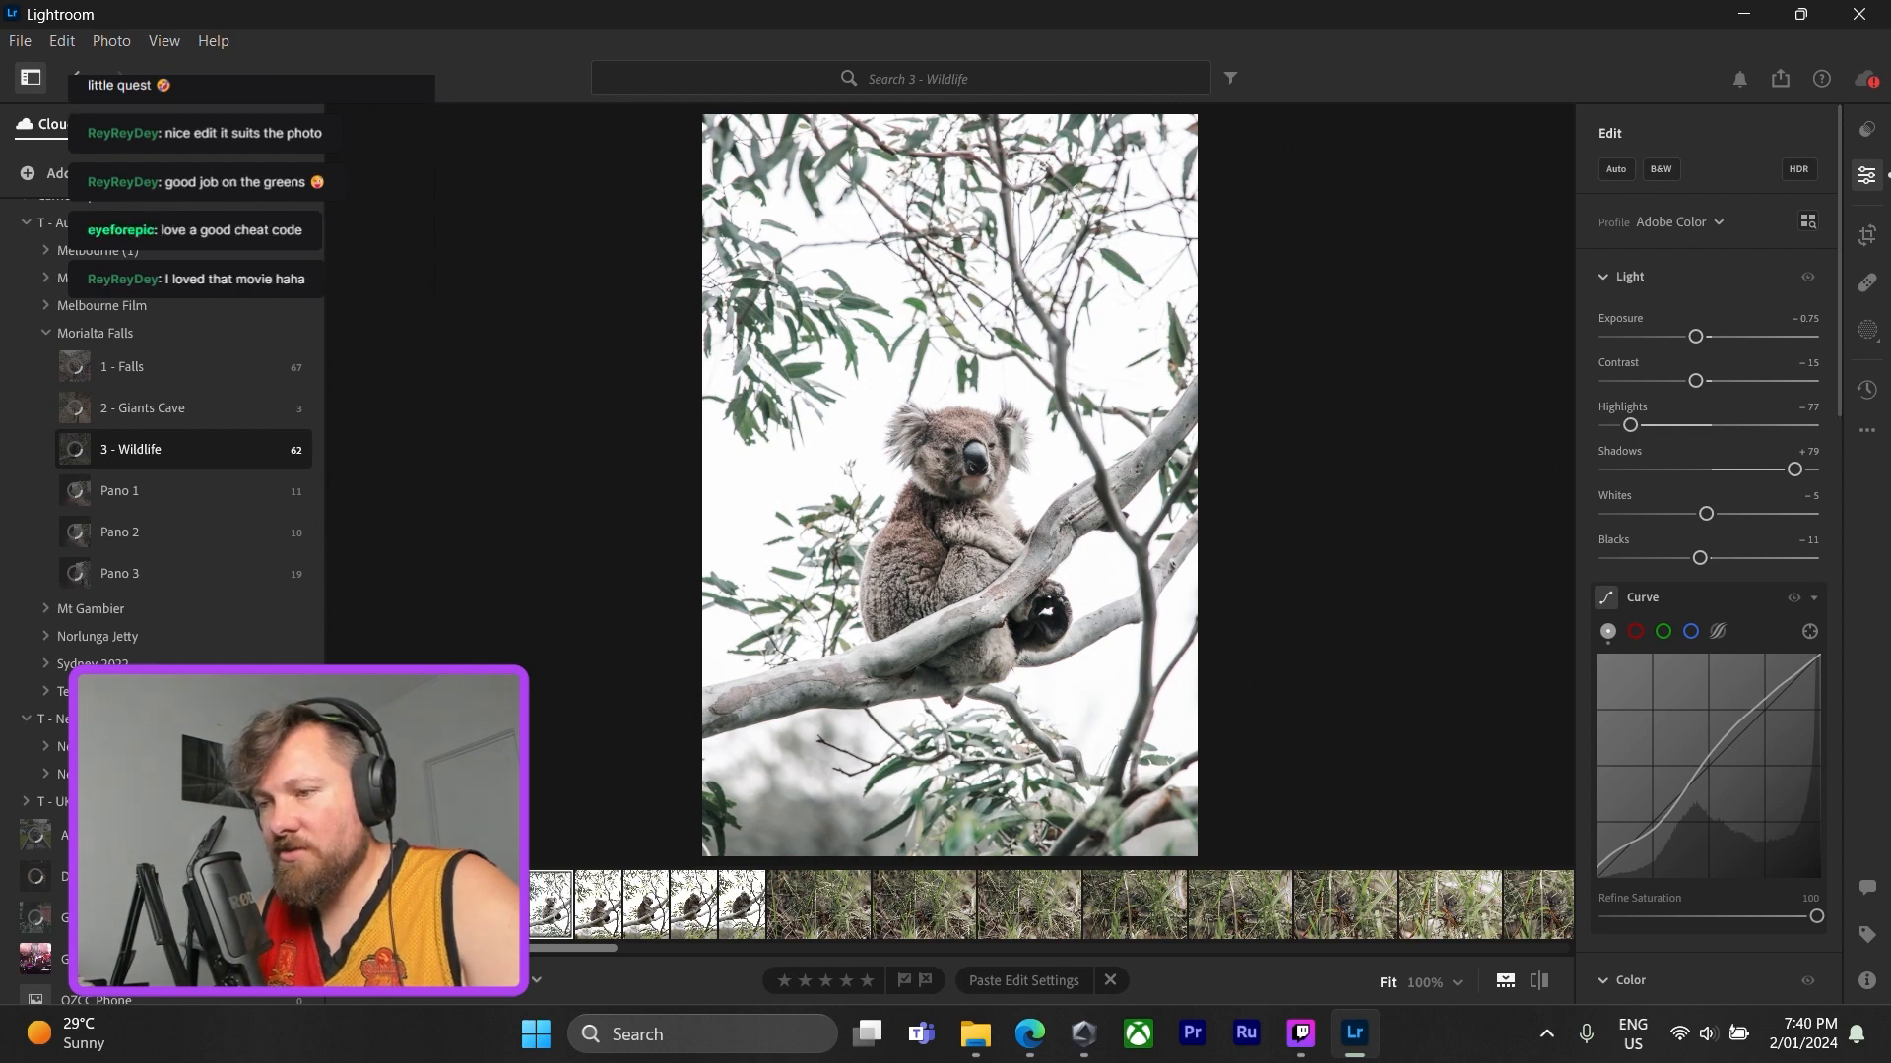
key("Right")
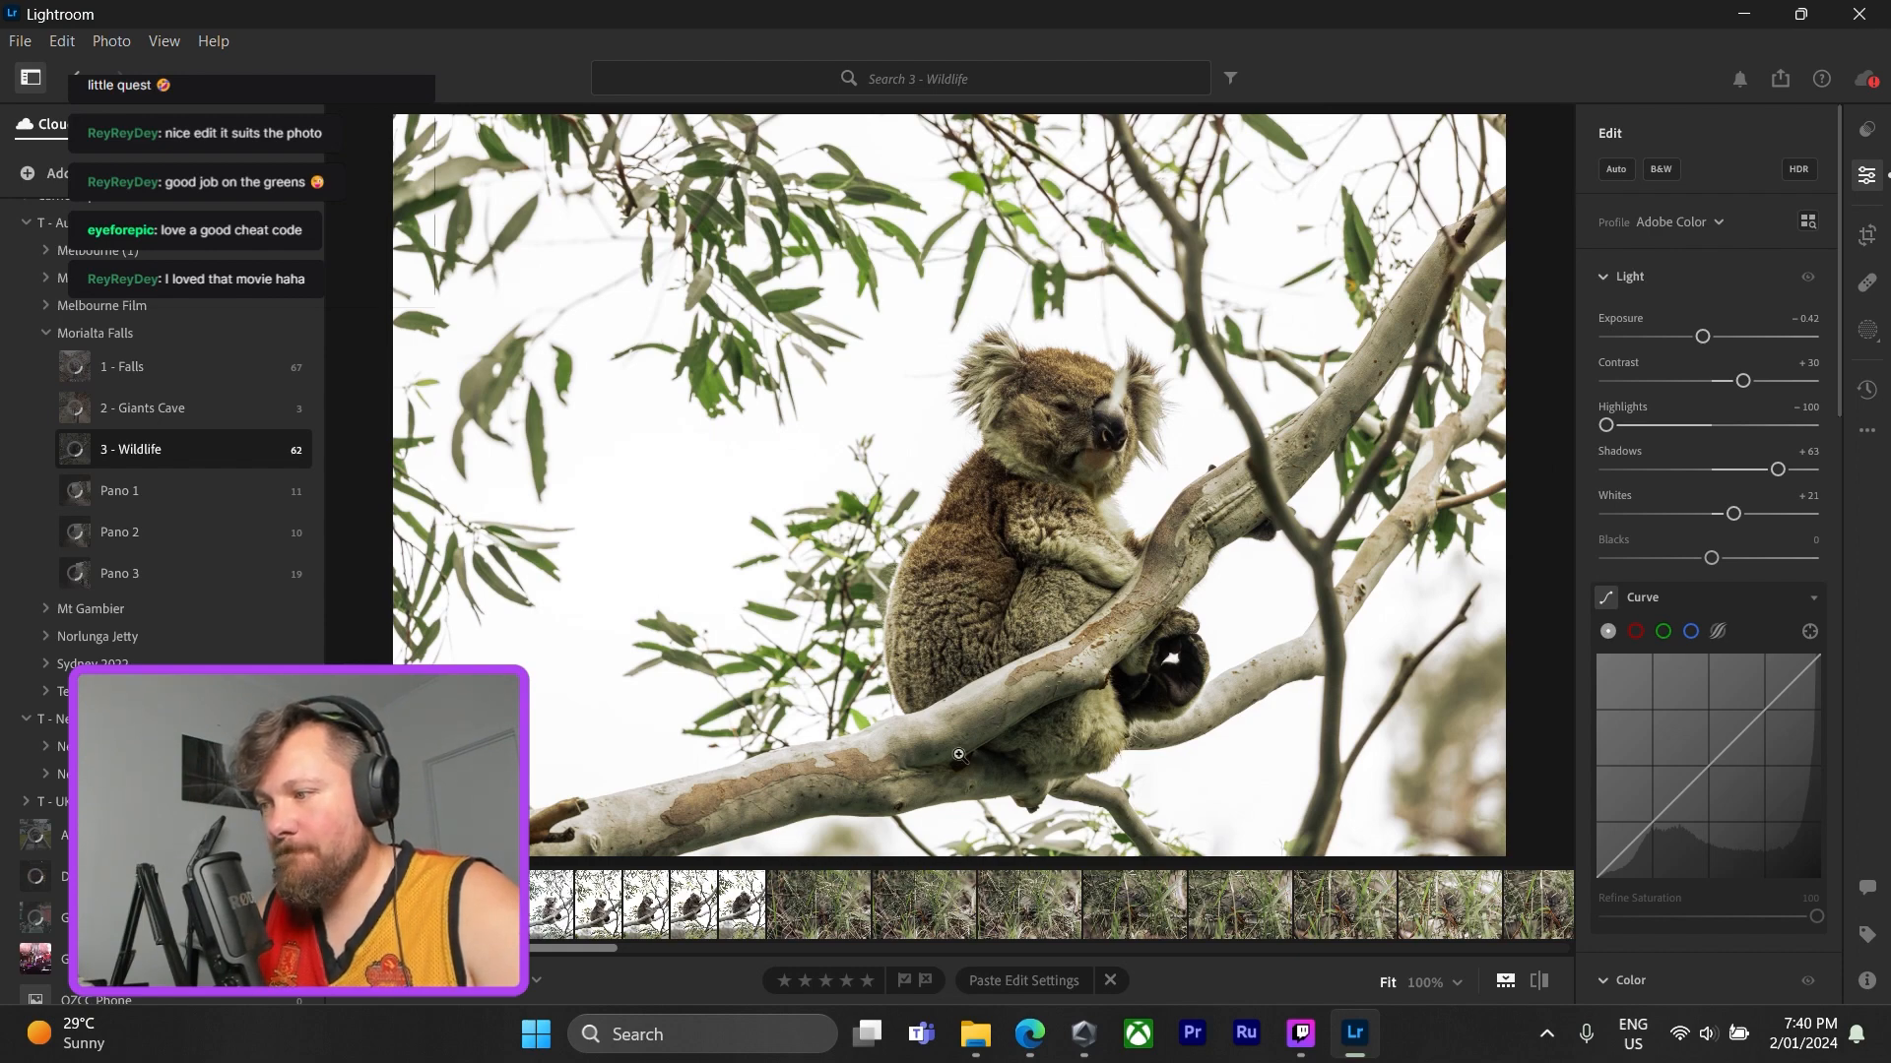
key("Right")
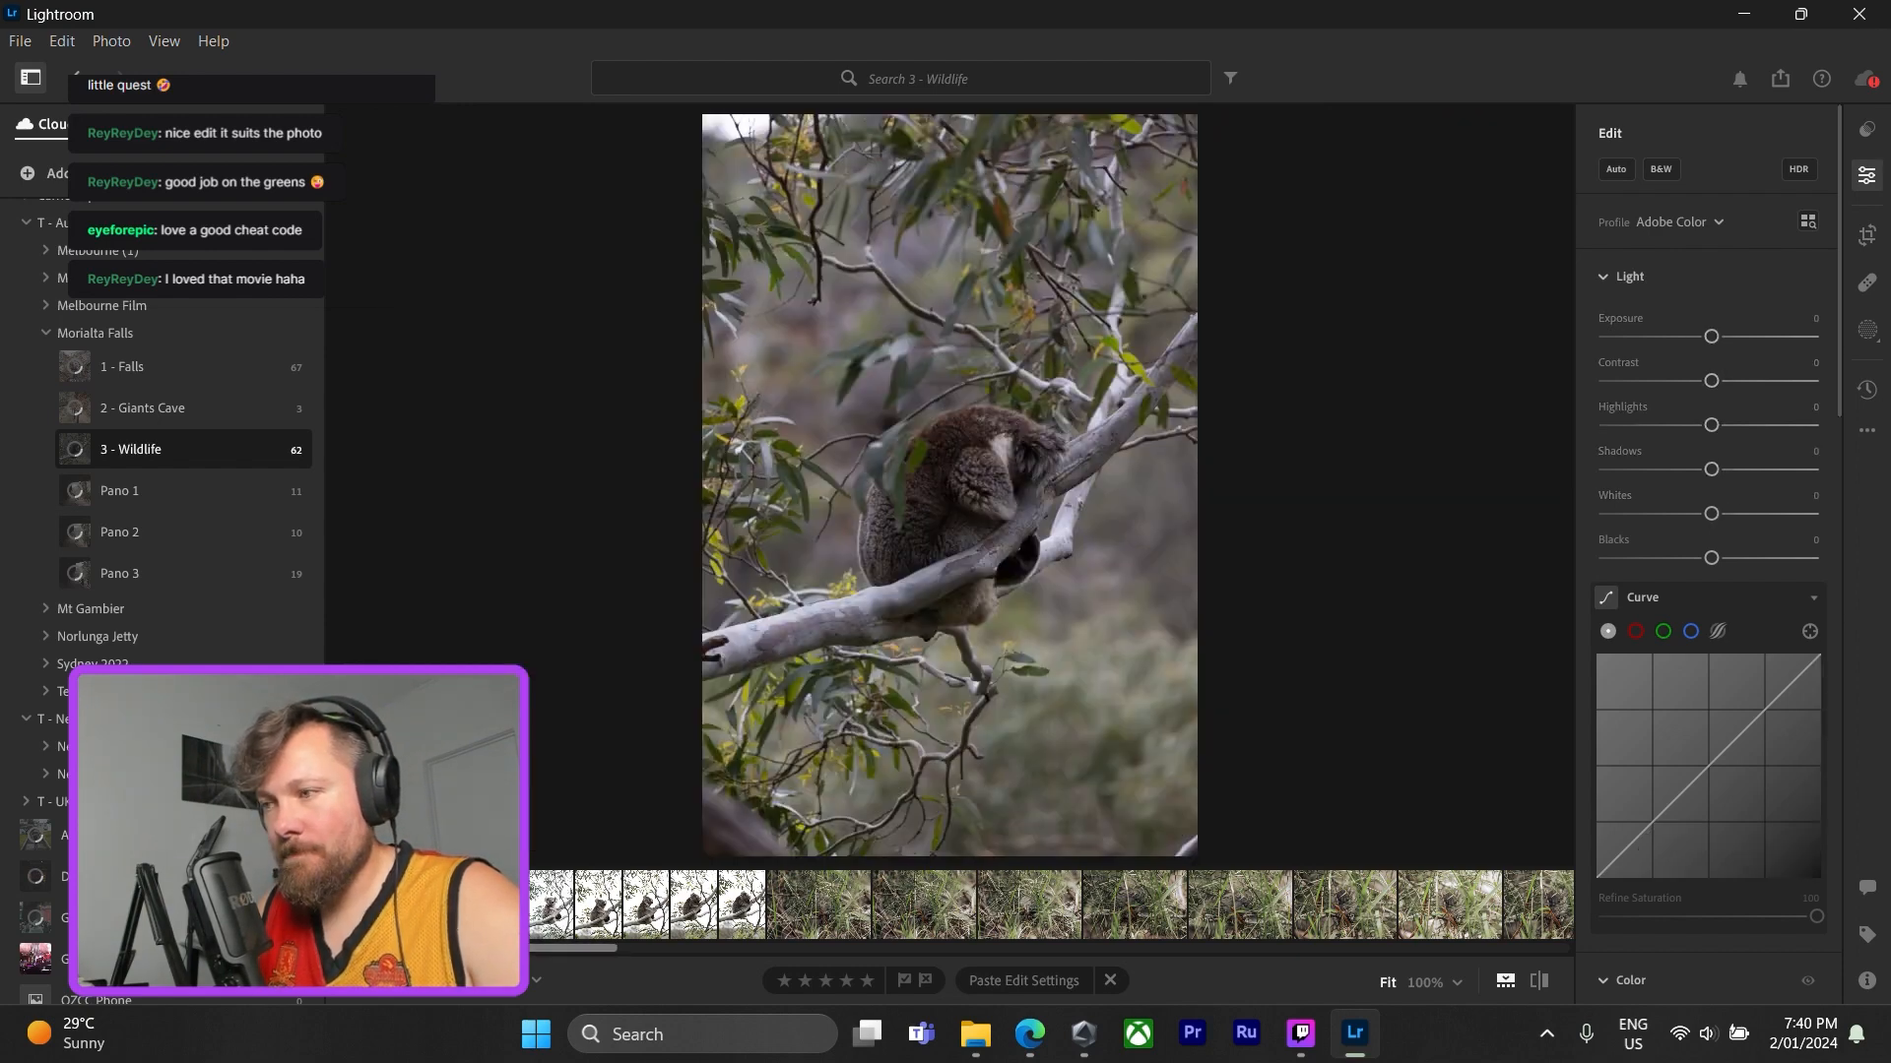
key("ctrl+v")
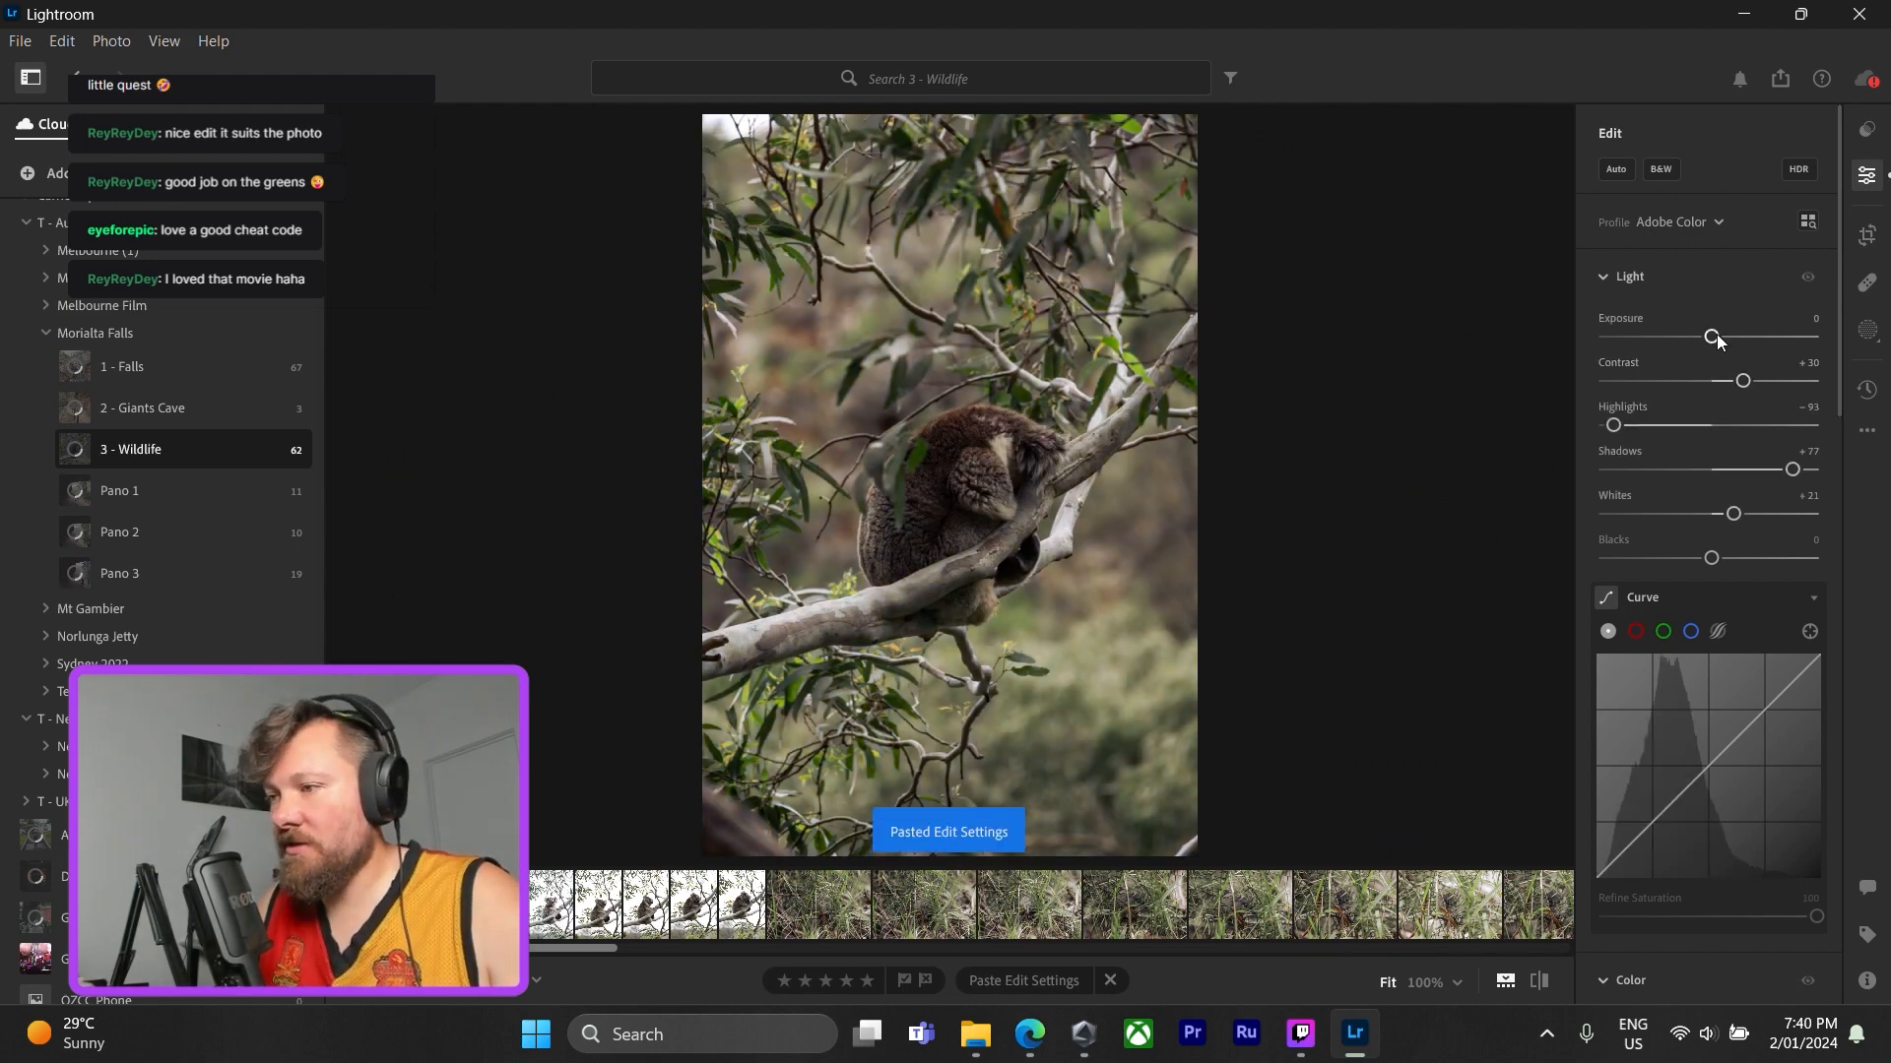
left_click_drag(1717, 334, 1729, 332)
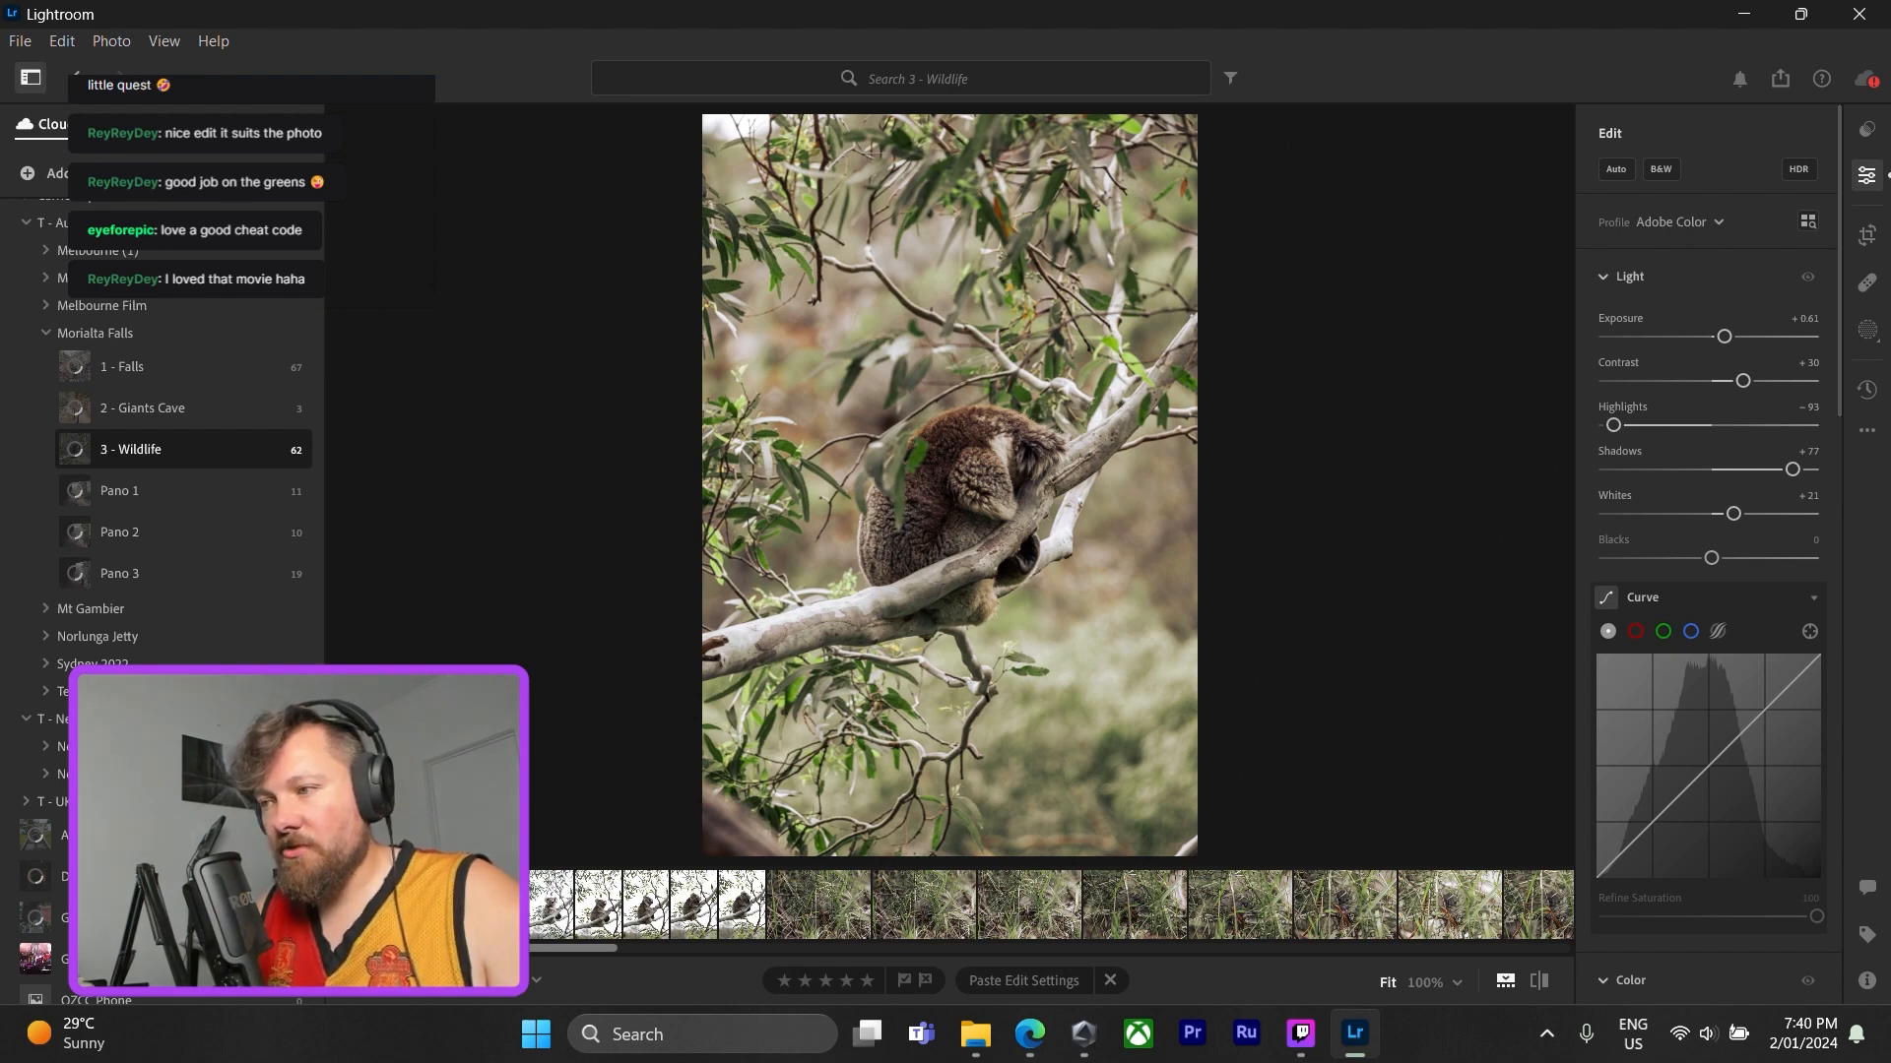
- Compare the landscape koala photo with the unedited portrait of the koala facing forward, and paste the copied edit settings onto the portrait
left_click(474, 905)
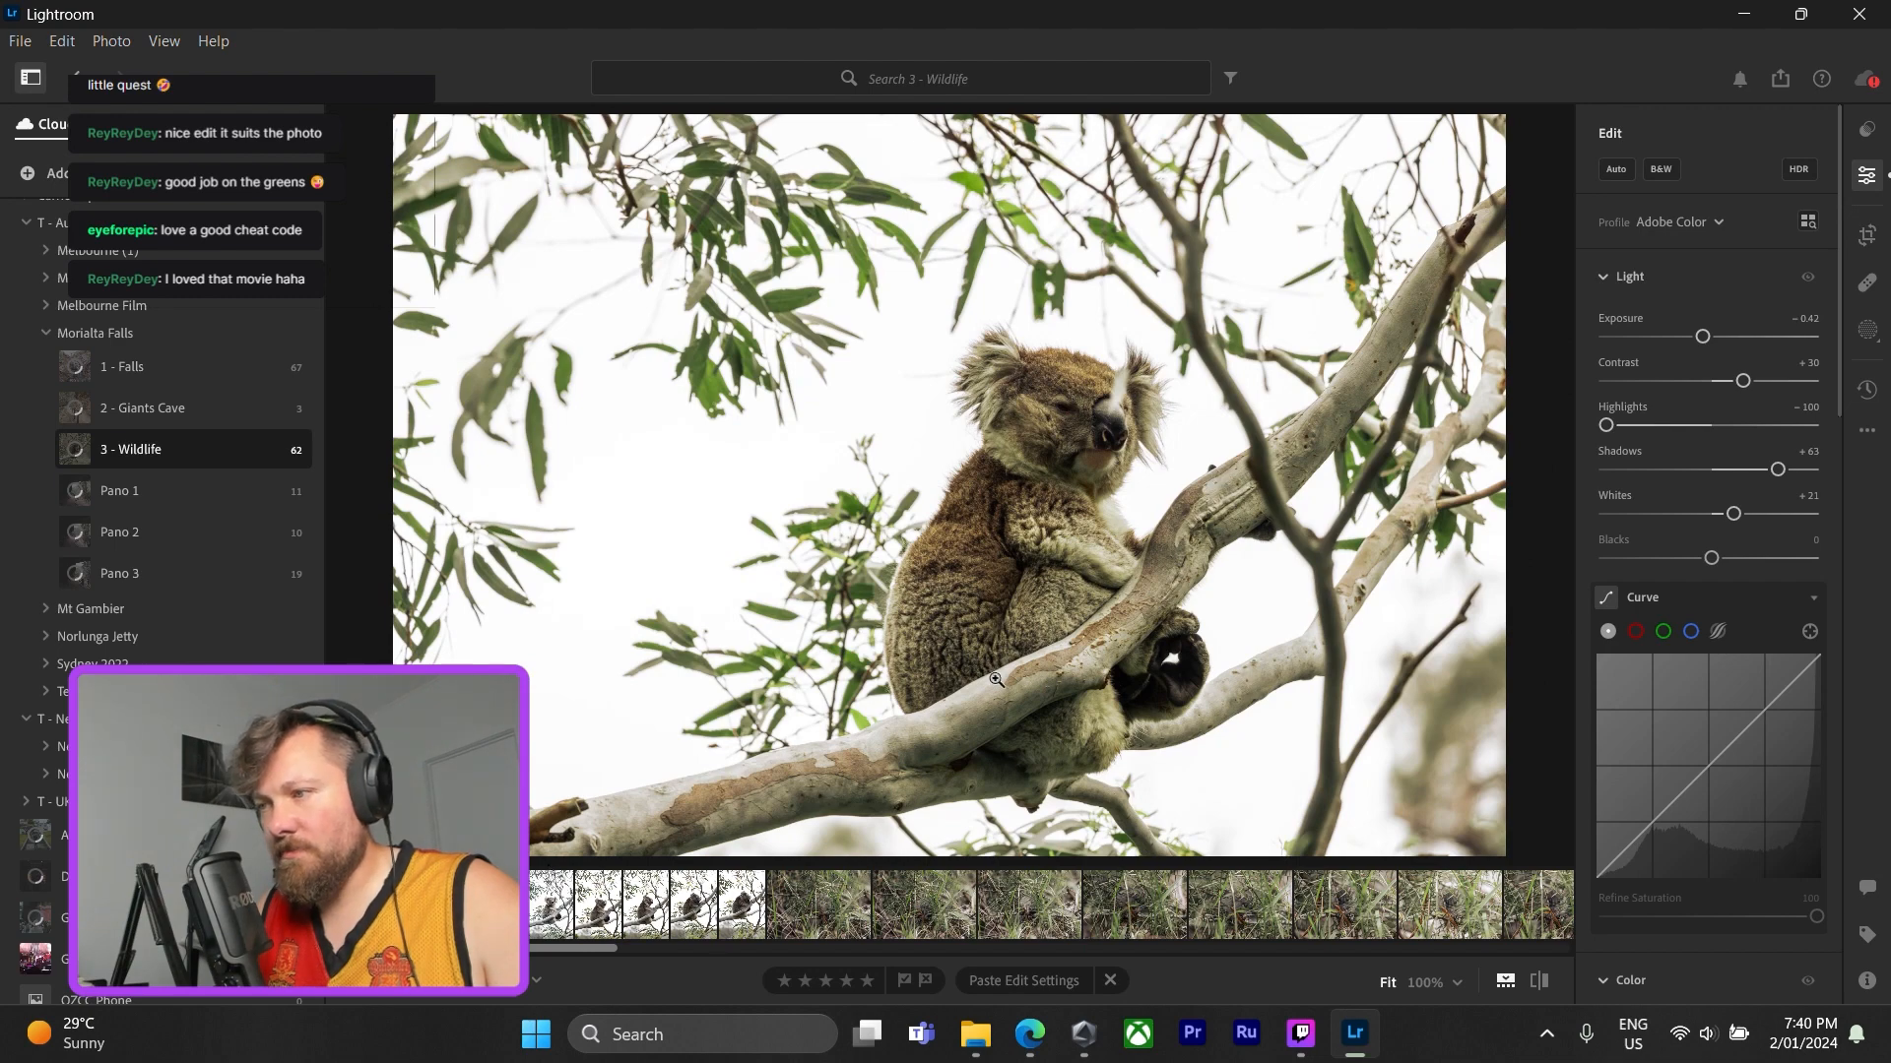
key("Right")
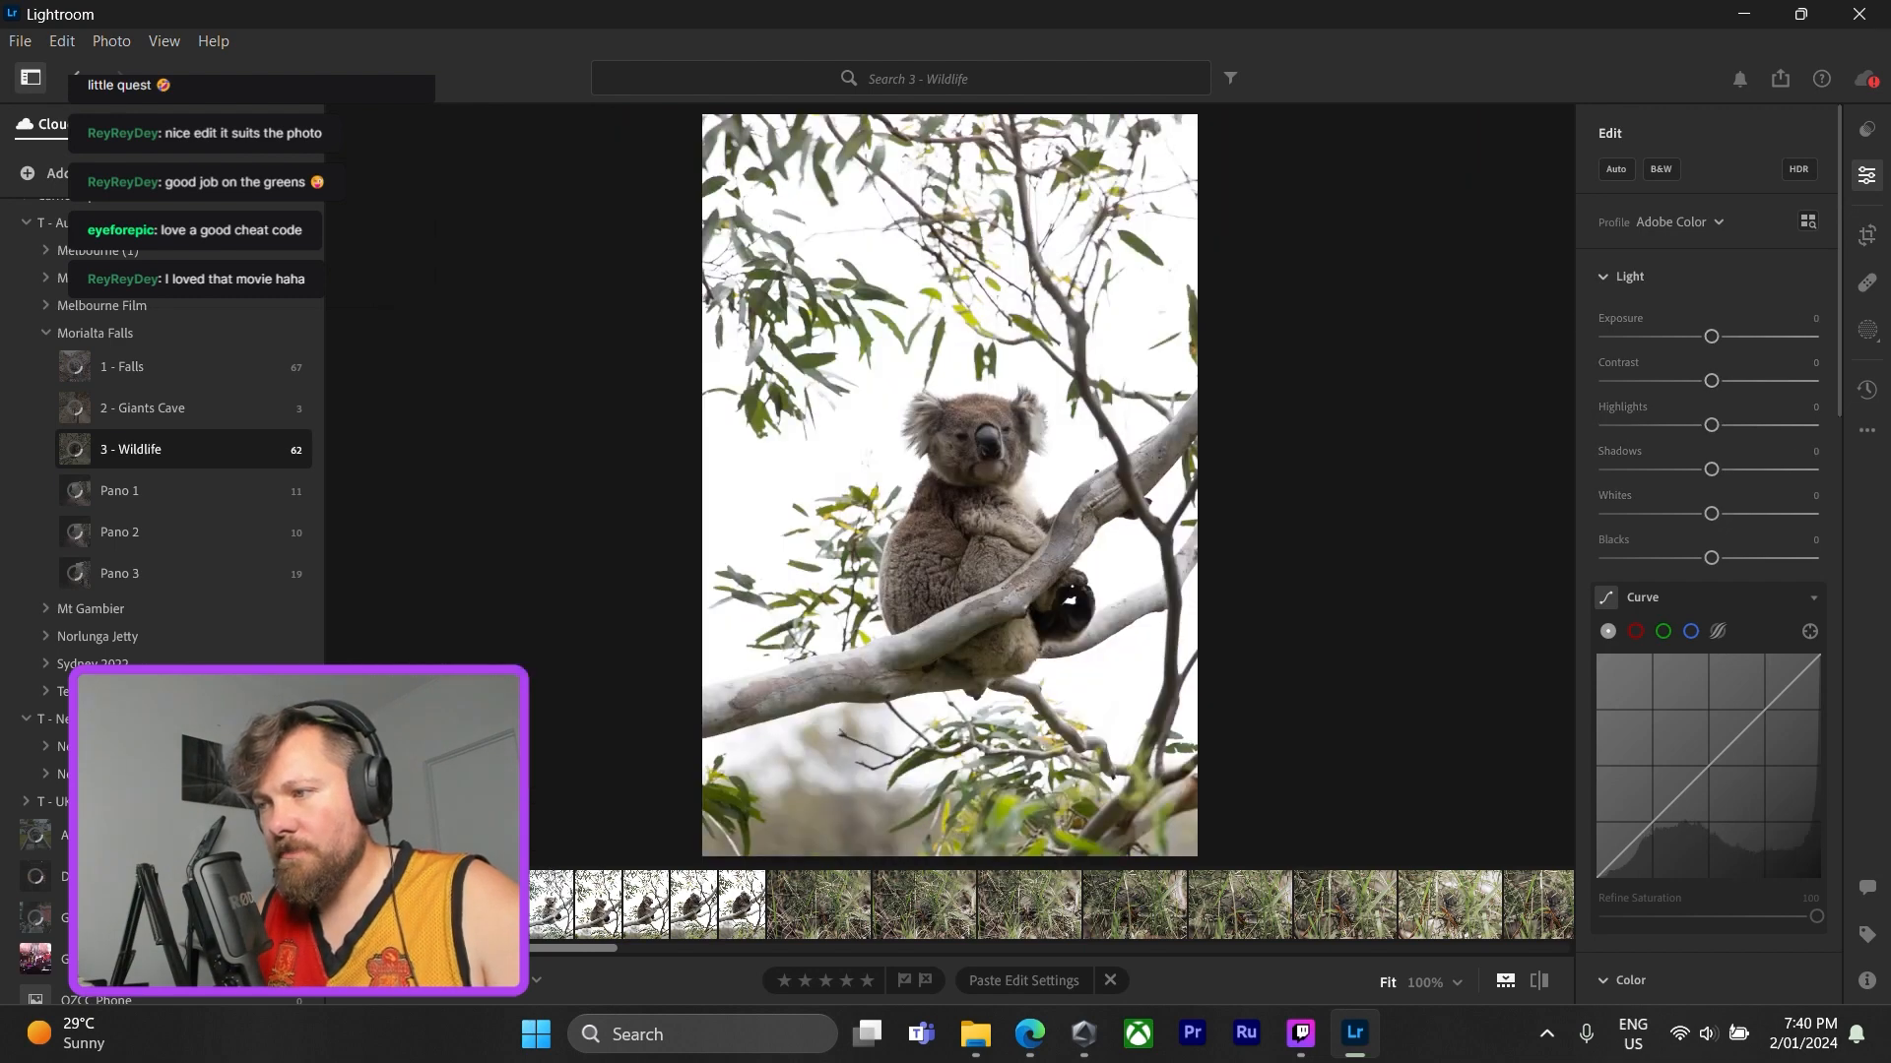
key("Left")
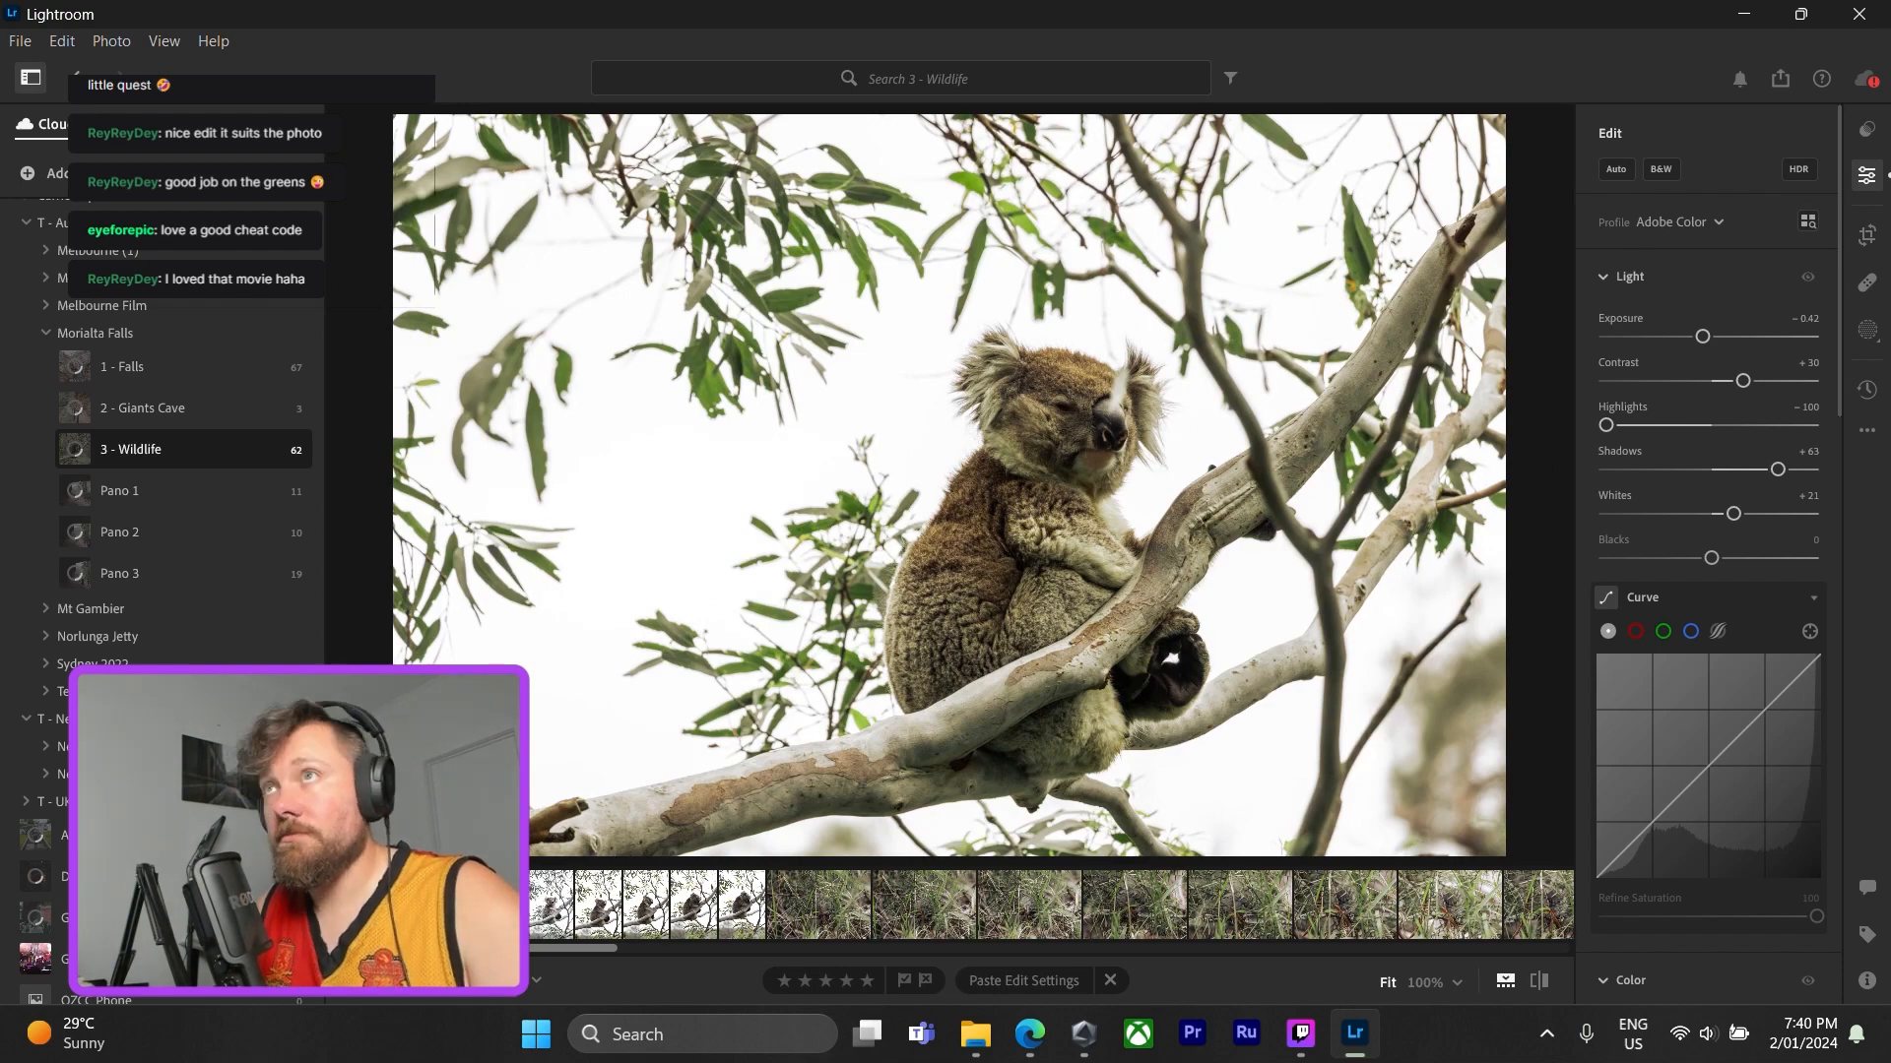
key("Right")
key("ctrl+v")
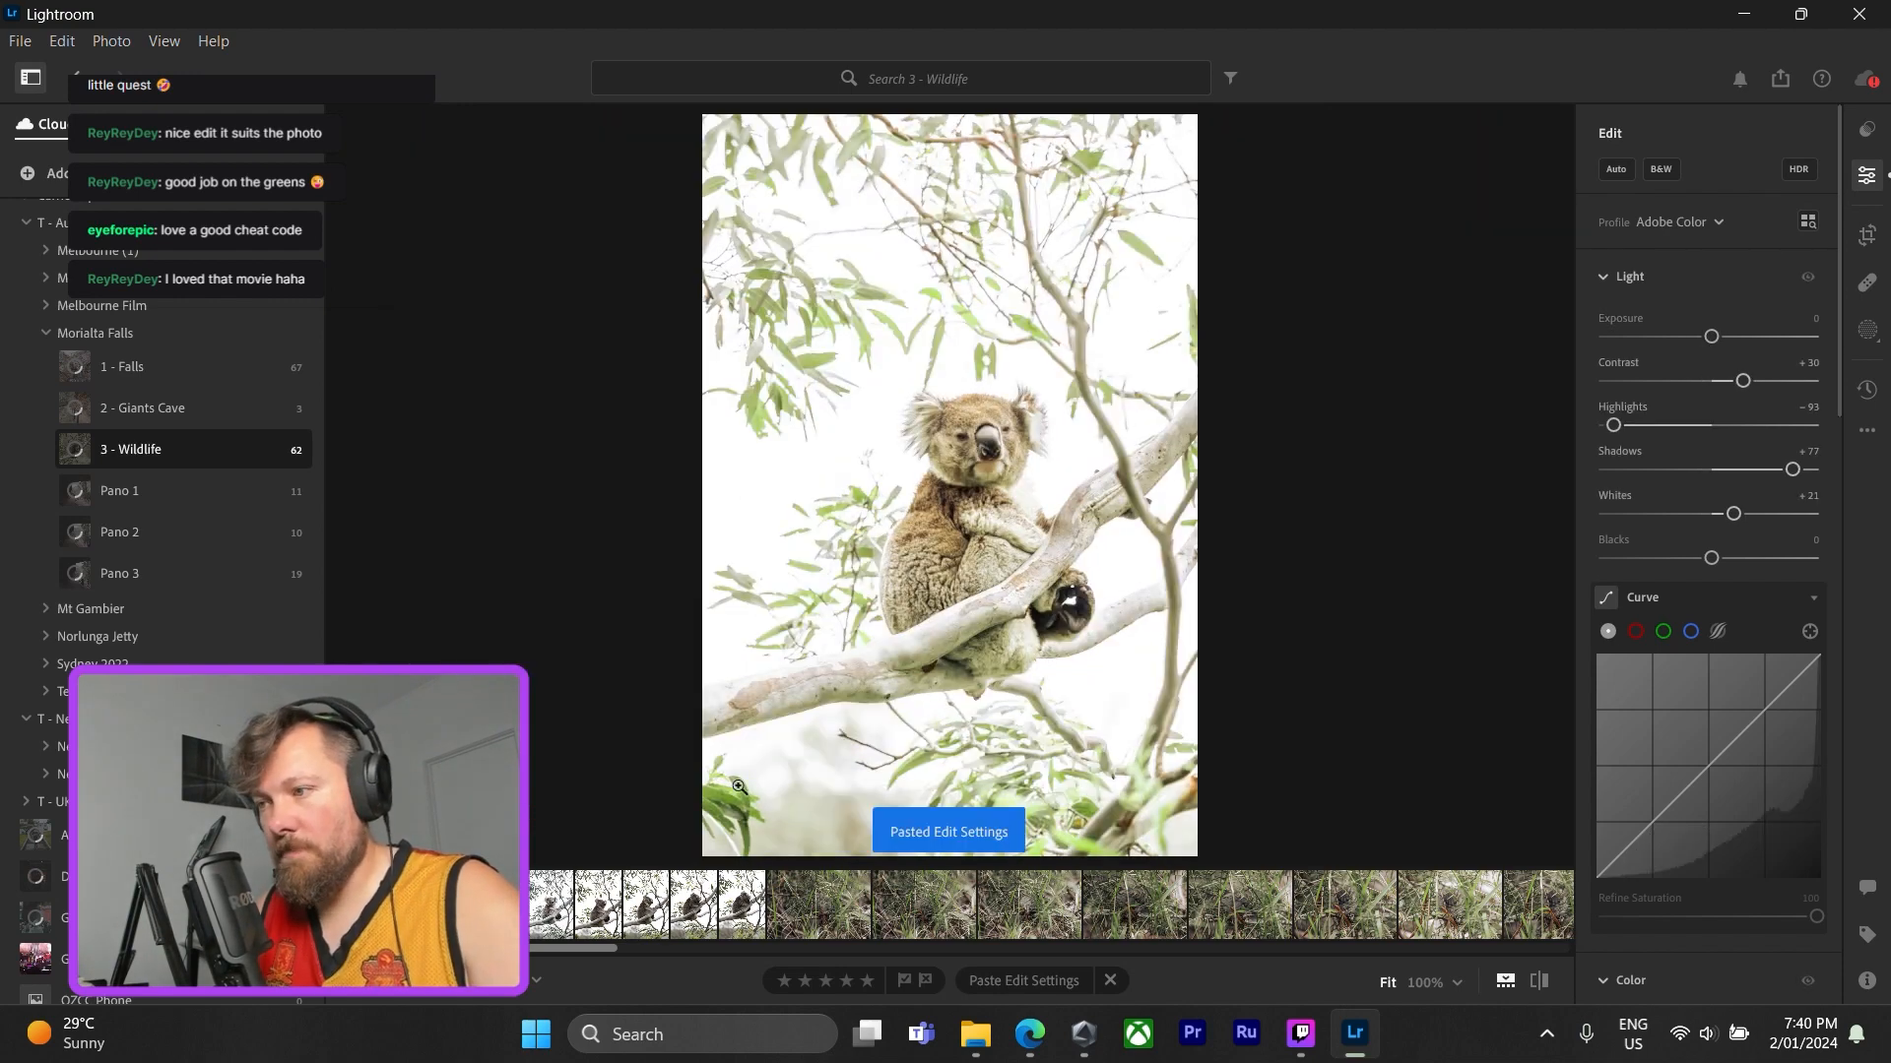
- Set the exposure of the forward-facing koala portrait to -0.65
left_click_drag(1711, 337, 1698, 338)
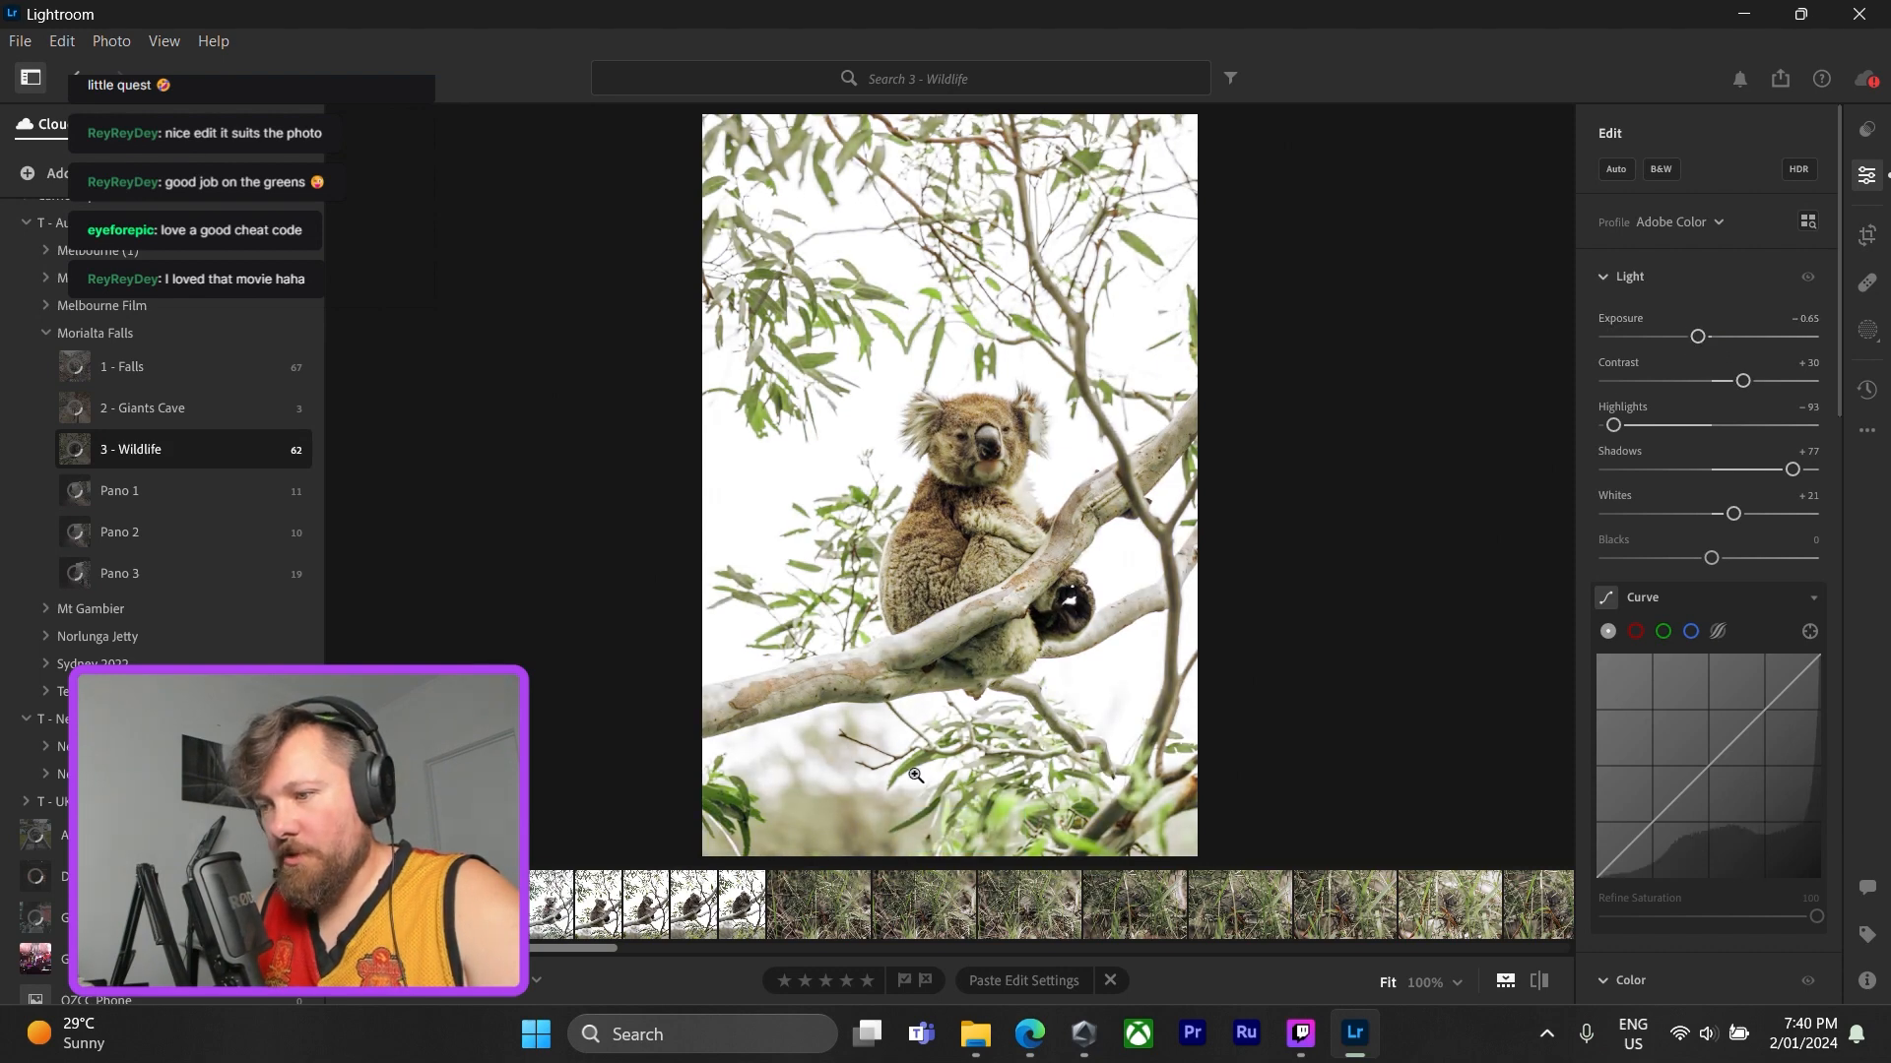
left_click_drag(575, 947, 830, 936)
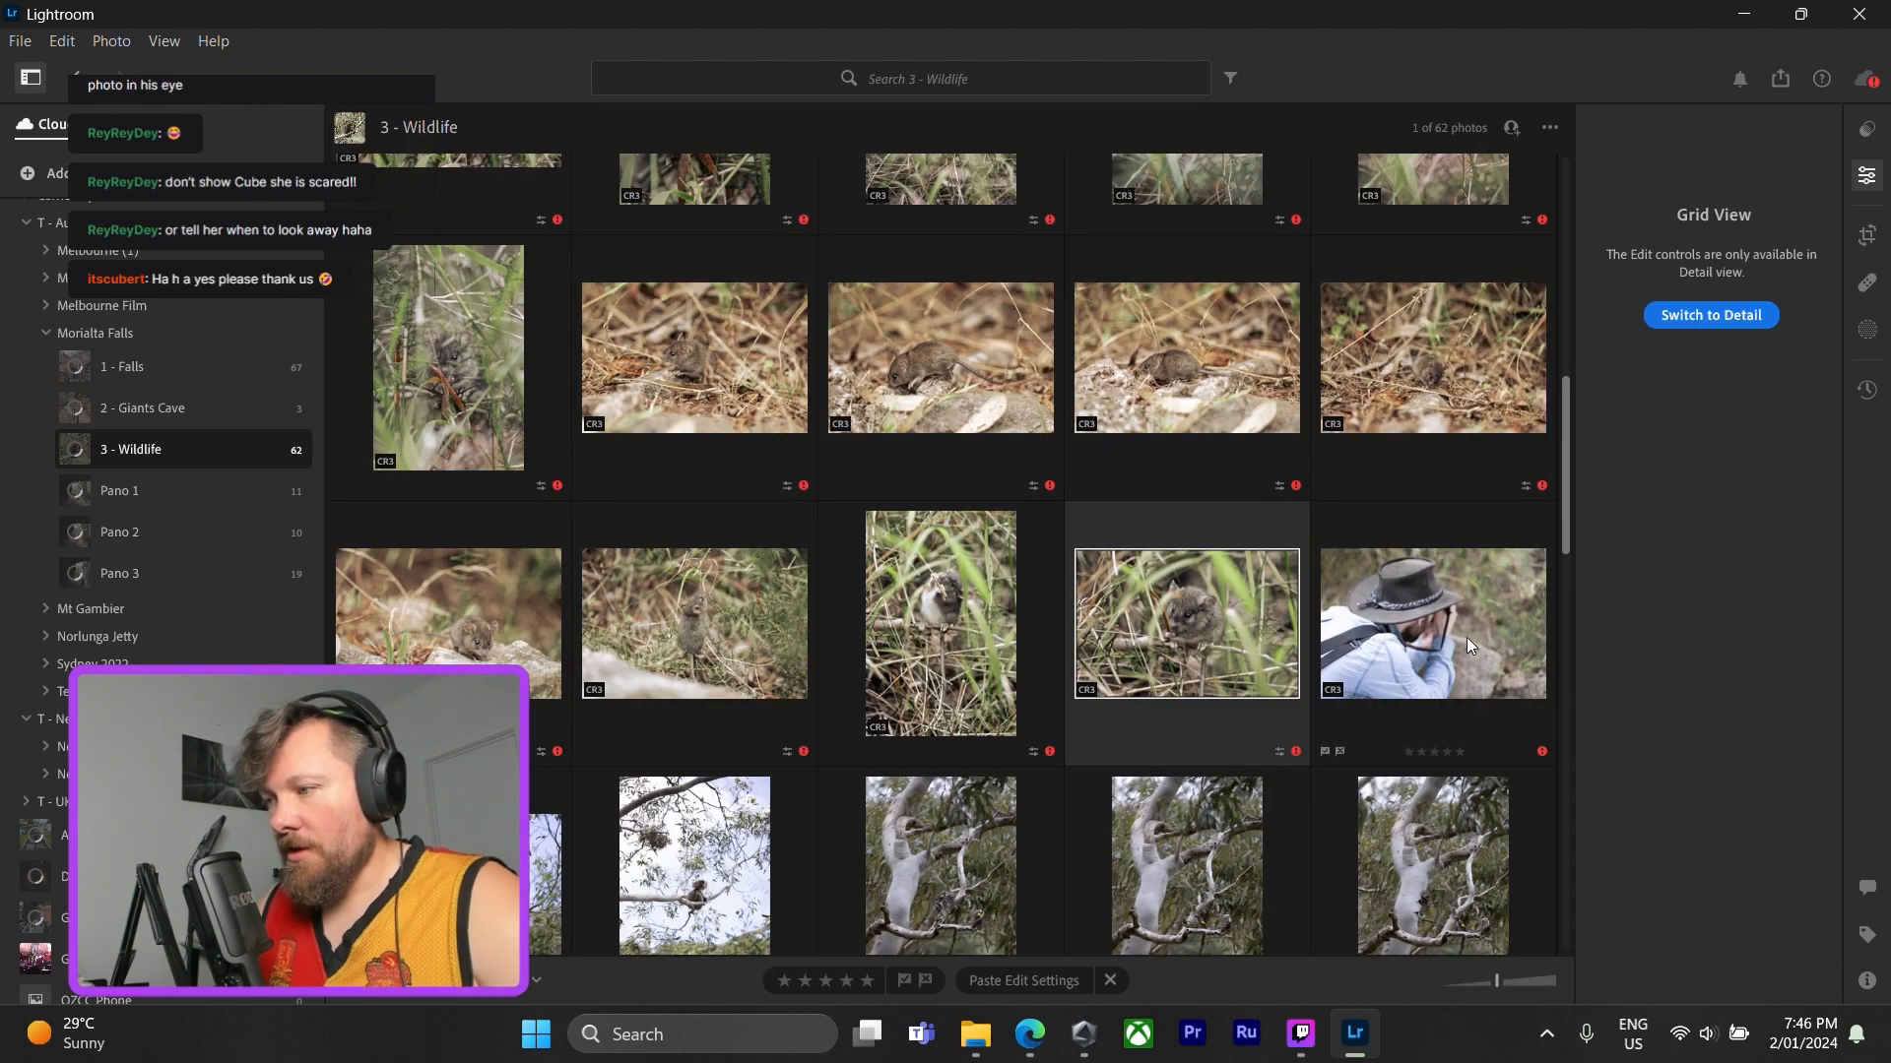
- Paste the copied edit settings onto the photo of the man in the hat and set its blue saturation to -20 in the Color Mixer
double_click(1468, 636)
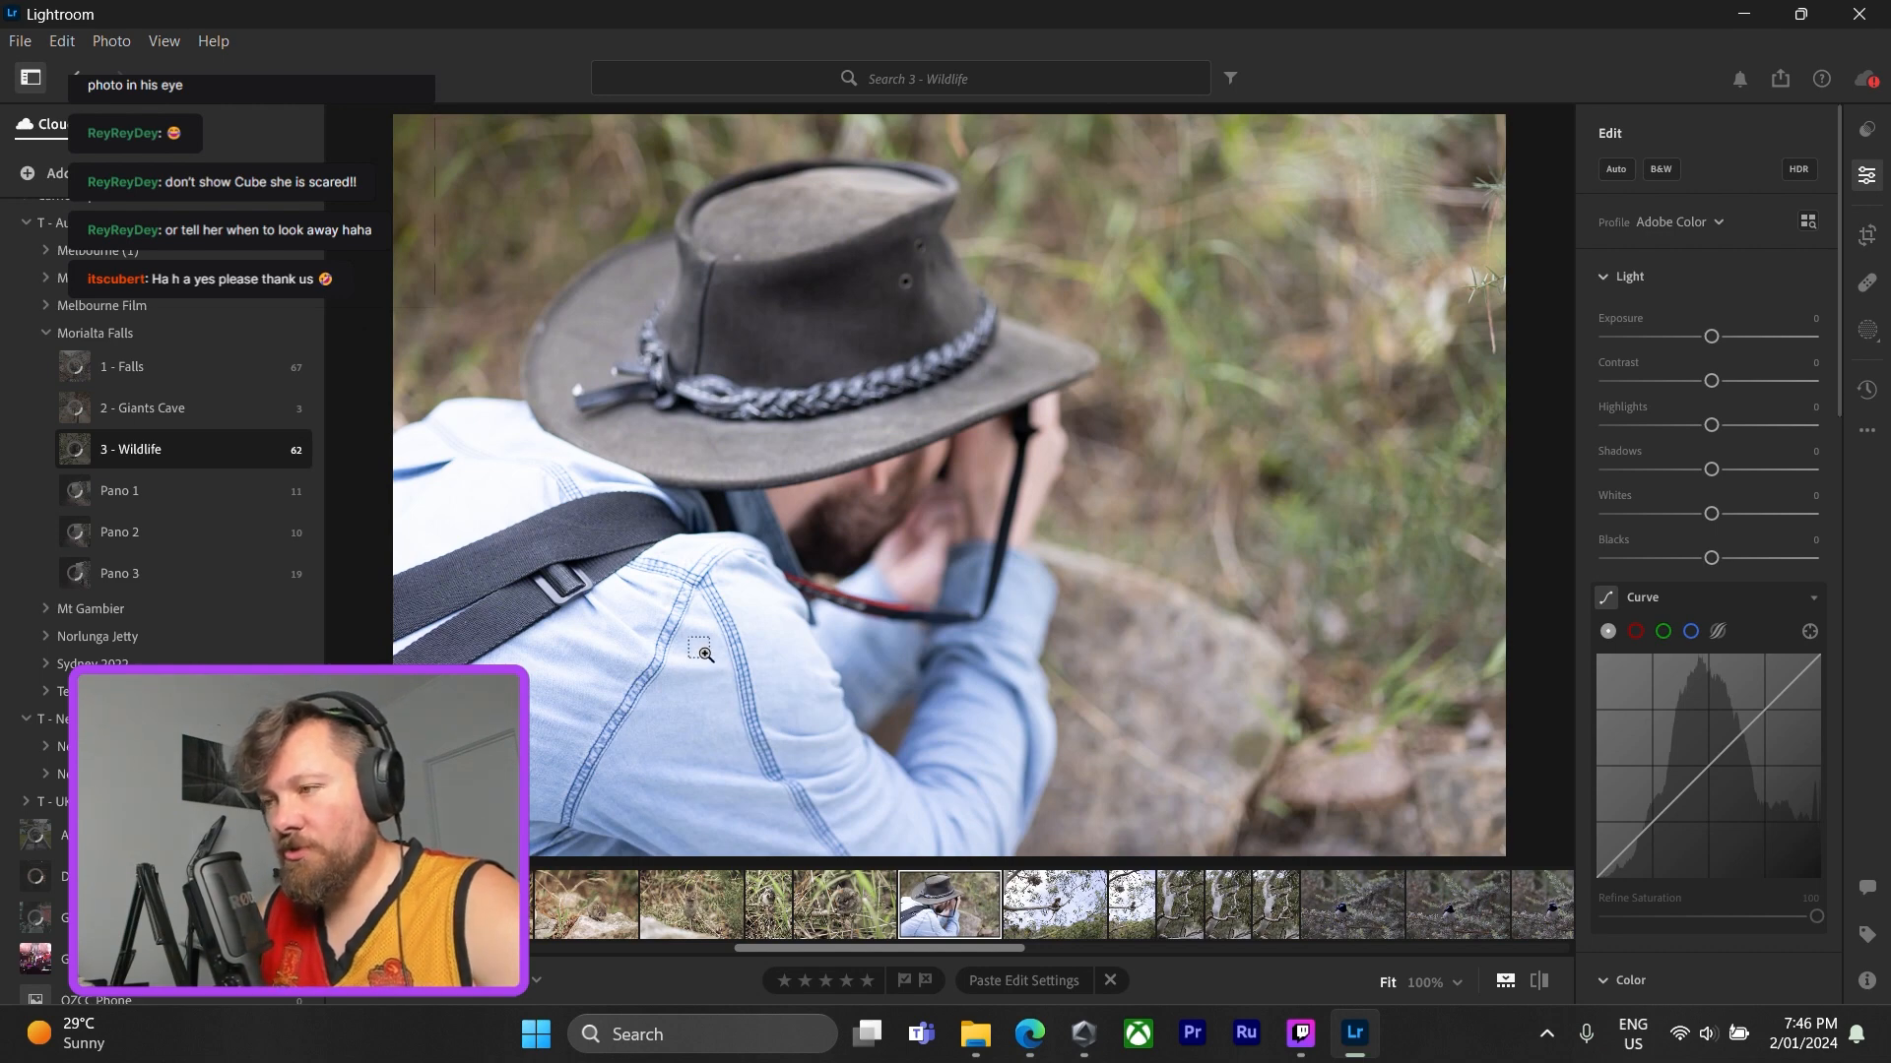
key("ctrl+v")
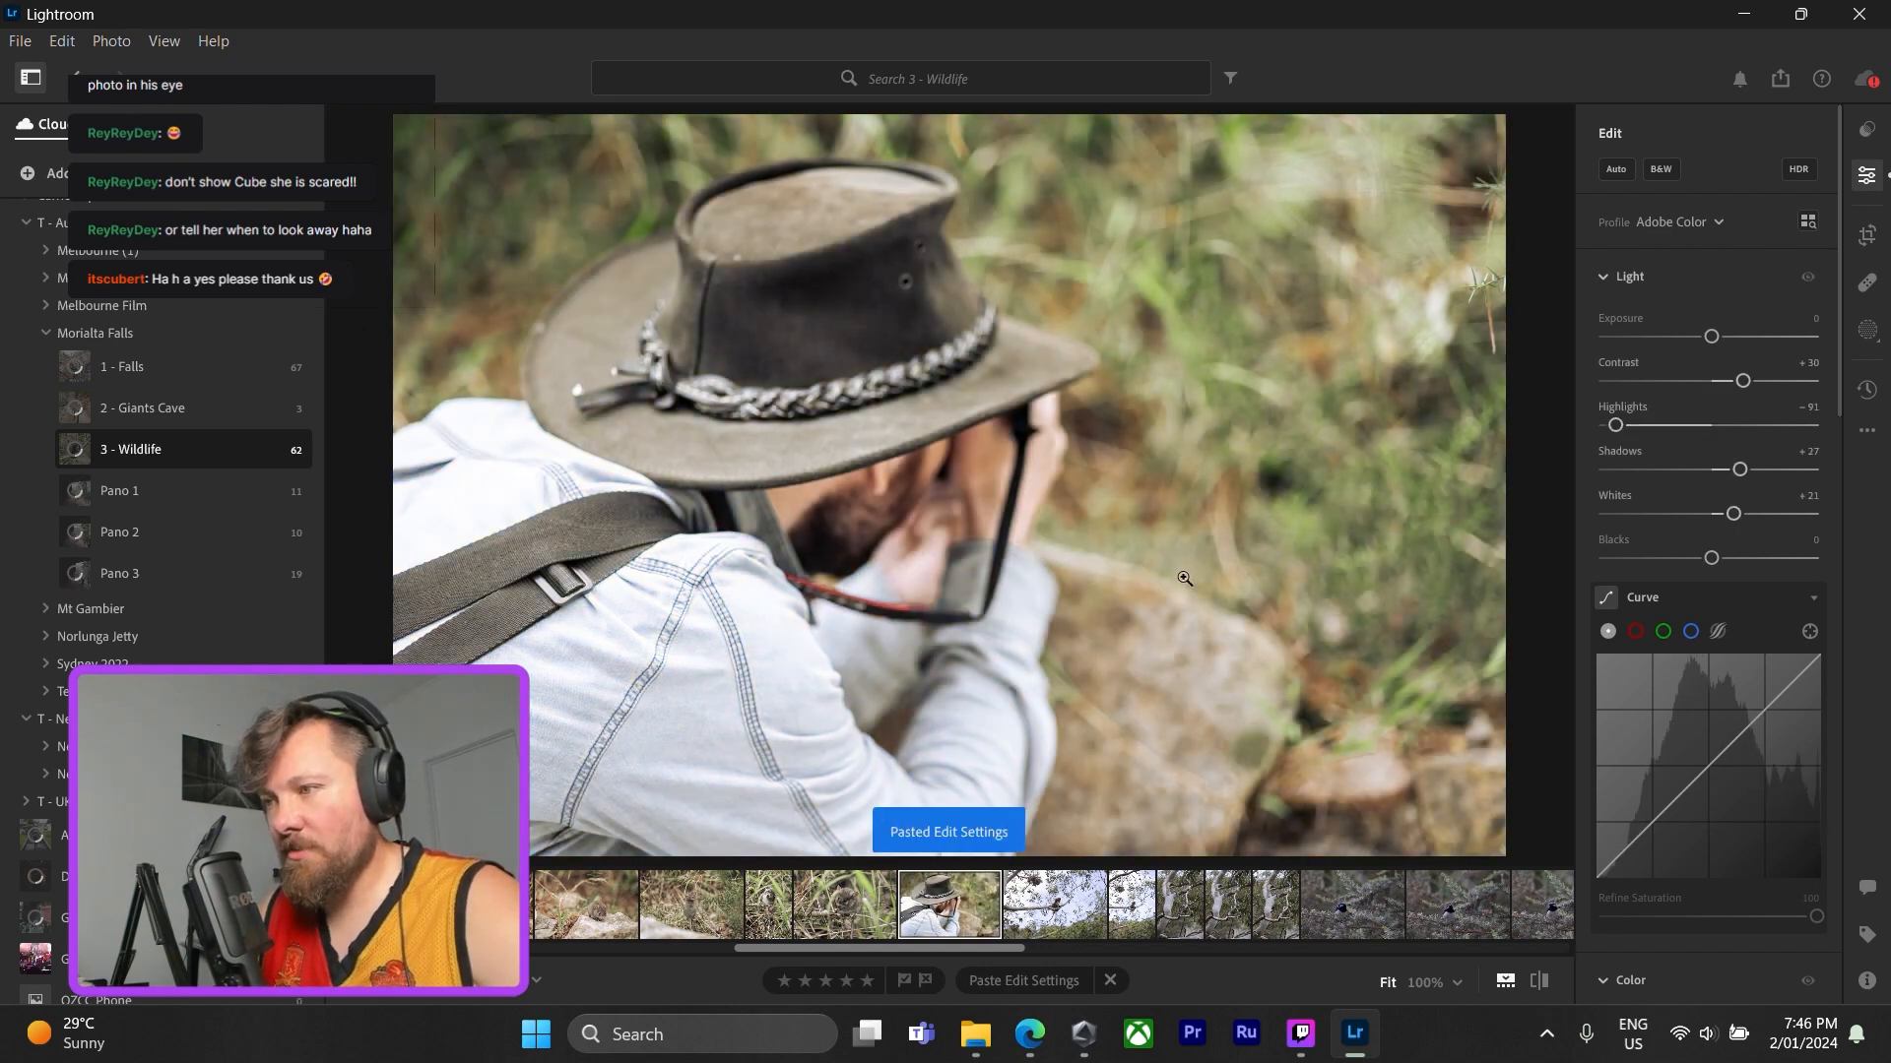
scroll(1708, 694, "down", 1)
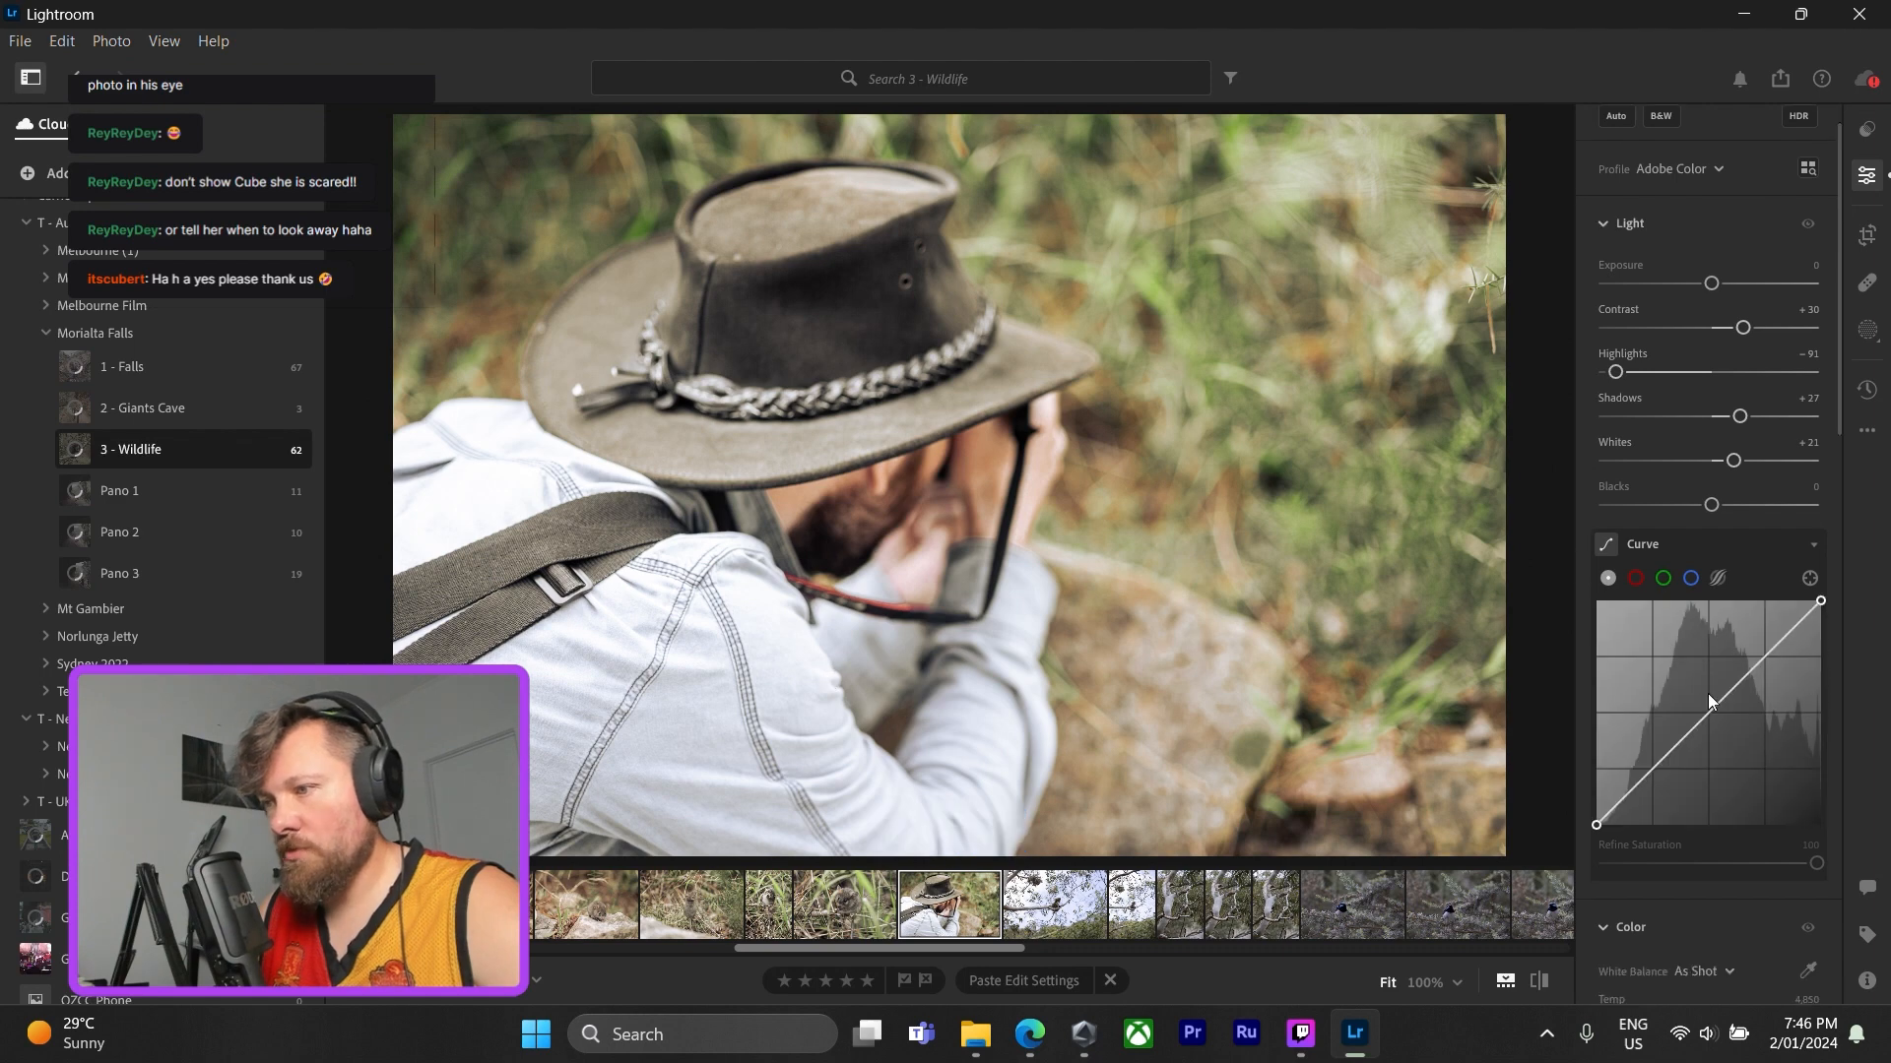
scroll(1707, 693, "down", 10)
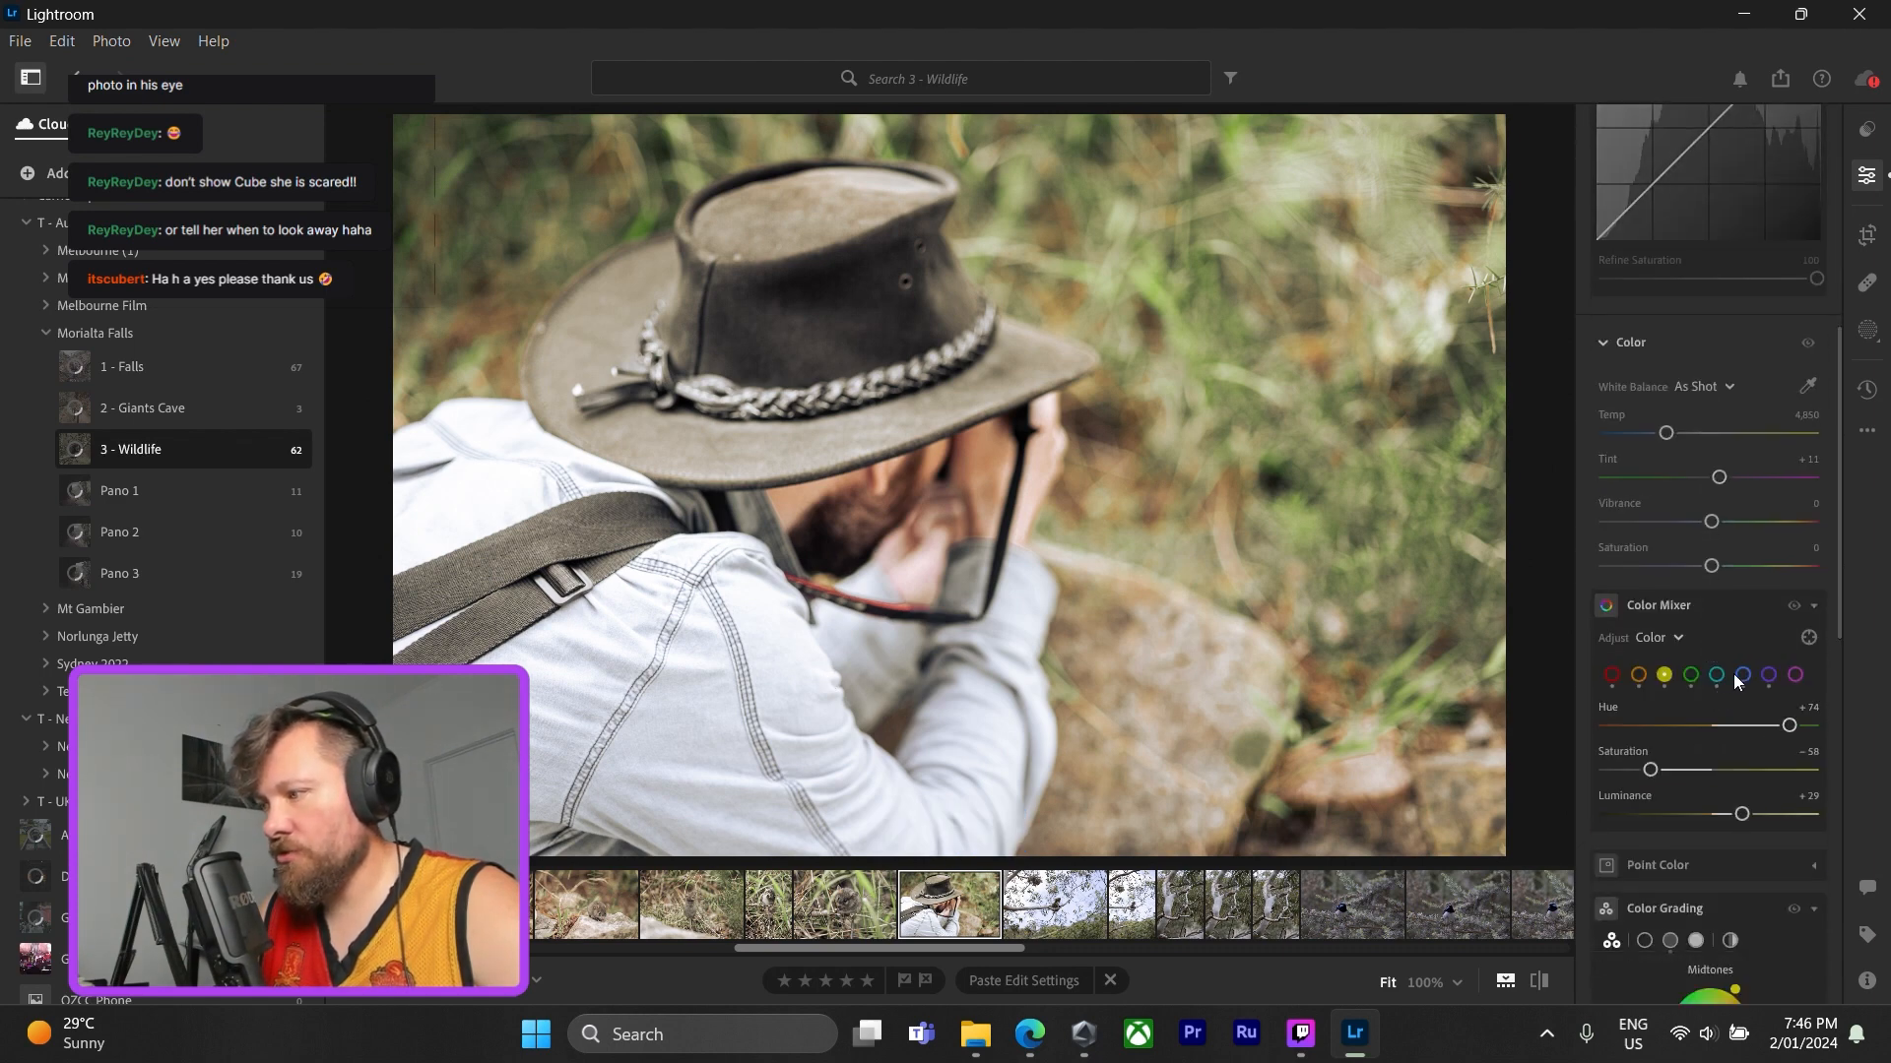
left_click(1737, 675)
mouse_move(1663, 772)
left_mouse_down()
mouse_move(1710, 772)
mouse_move(1687, 772)
mouse_move(1734, 815)
mouse_move(1658, 824)
mouse_move(1657, 772)
left_mouse_up()
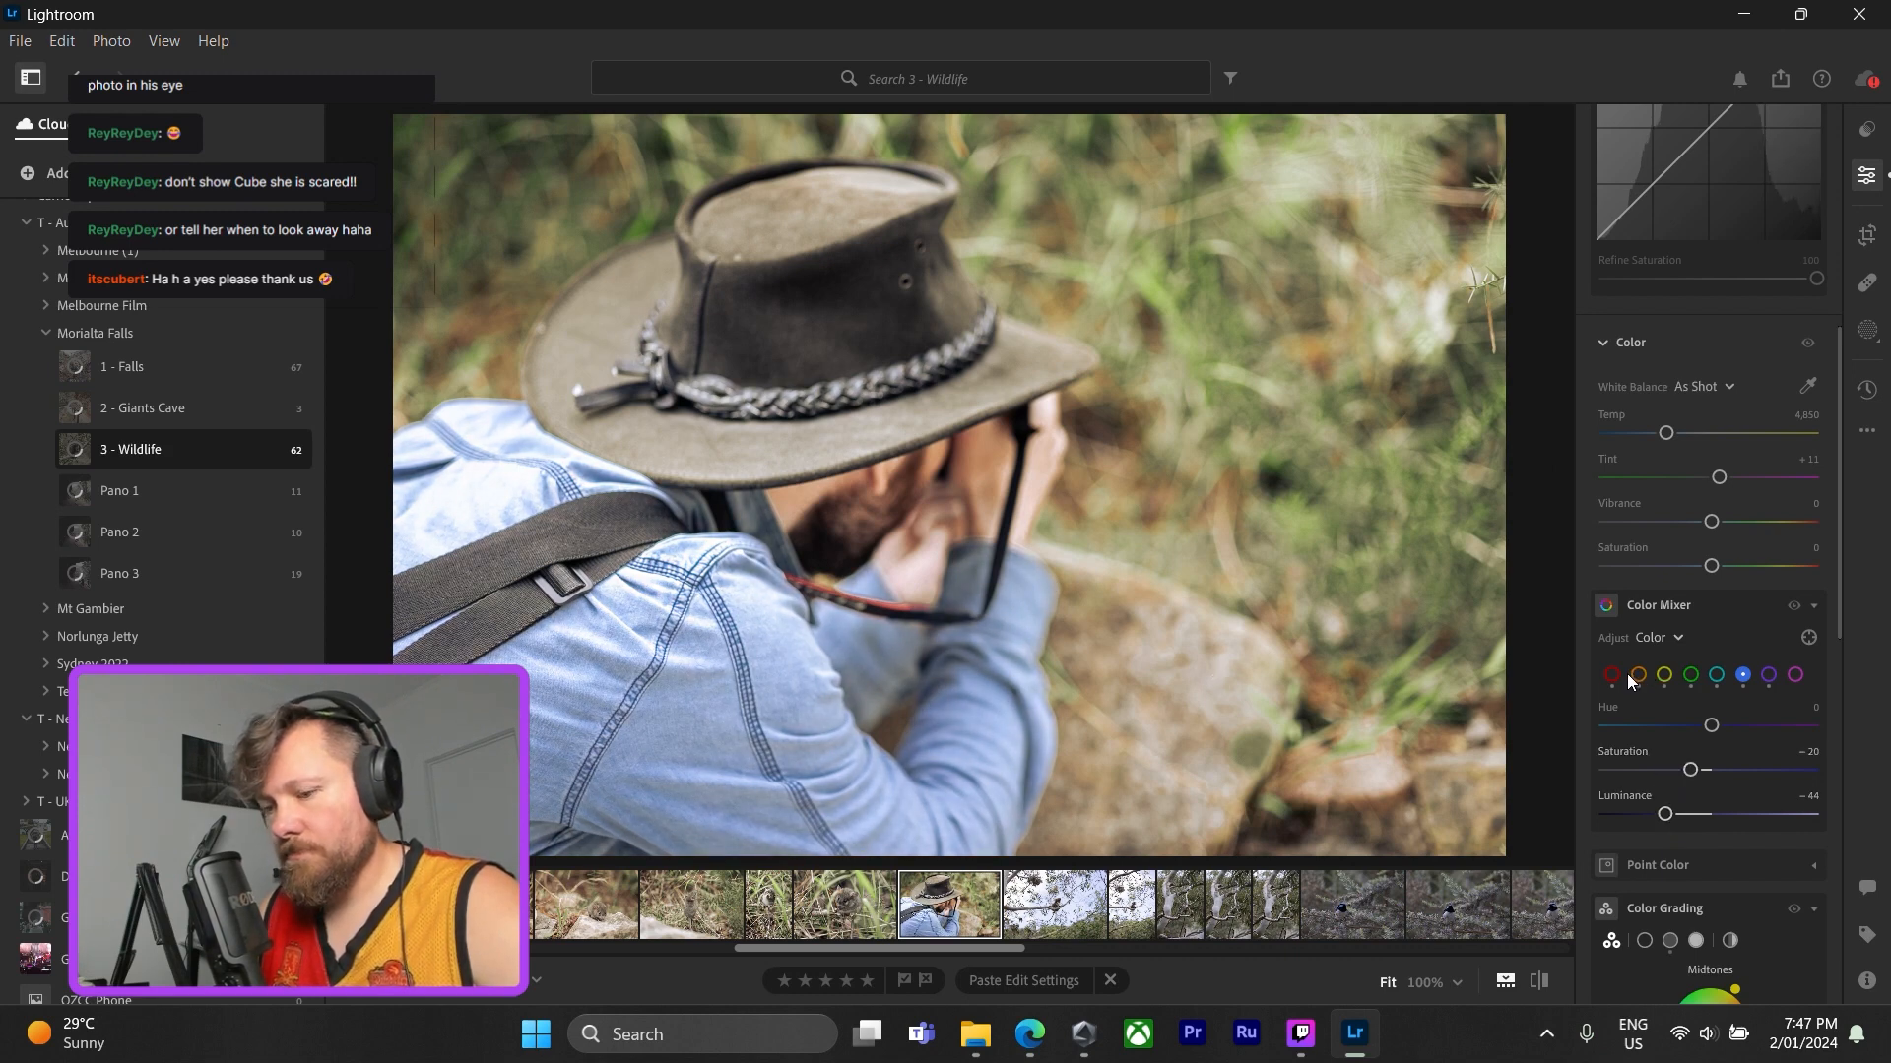
- Copy the hat photo's edit settings and paste them onto the unedited landscape photo of the koala under the blue sky
key("ctrl+c")
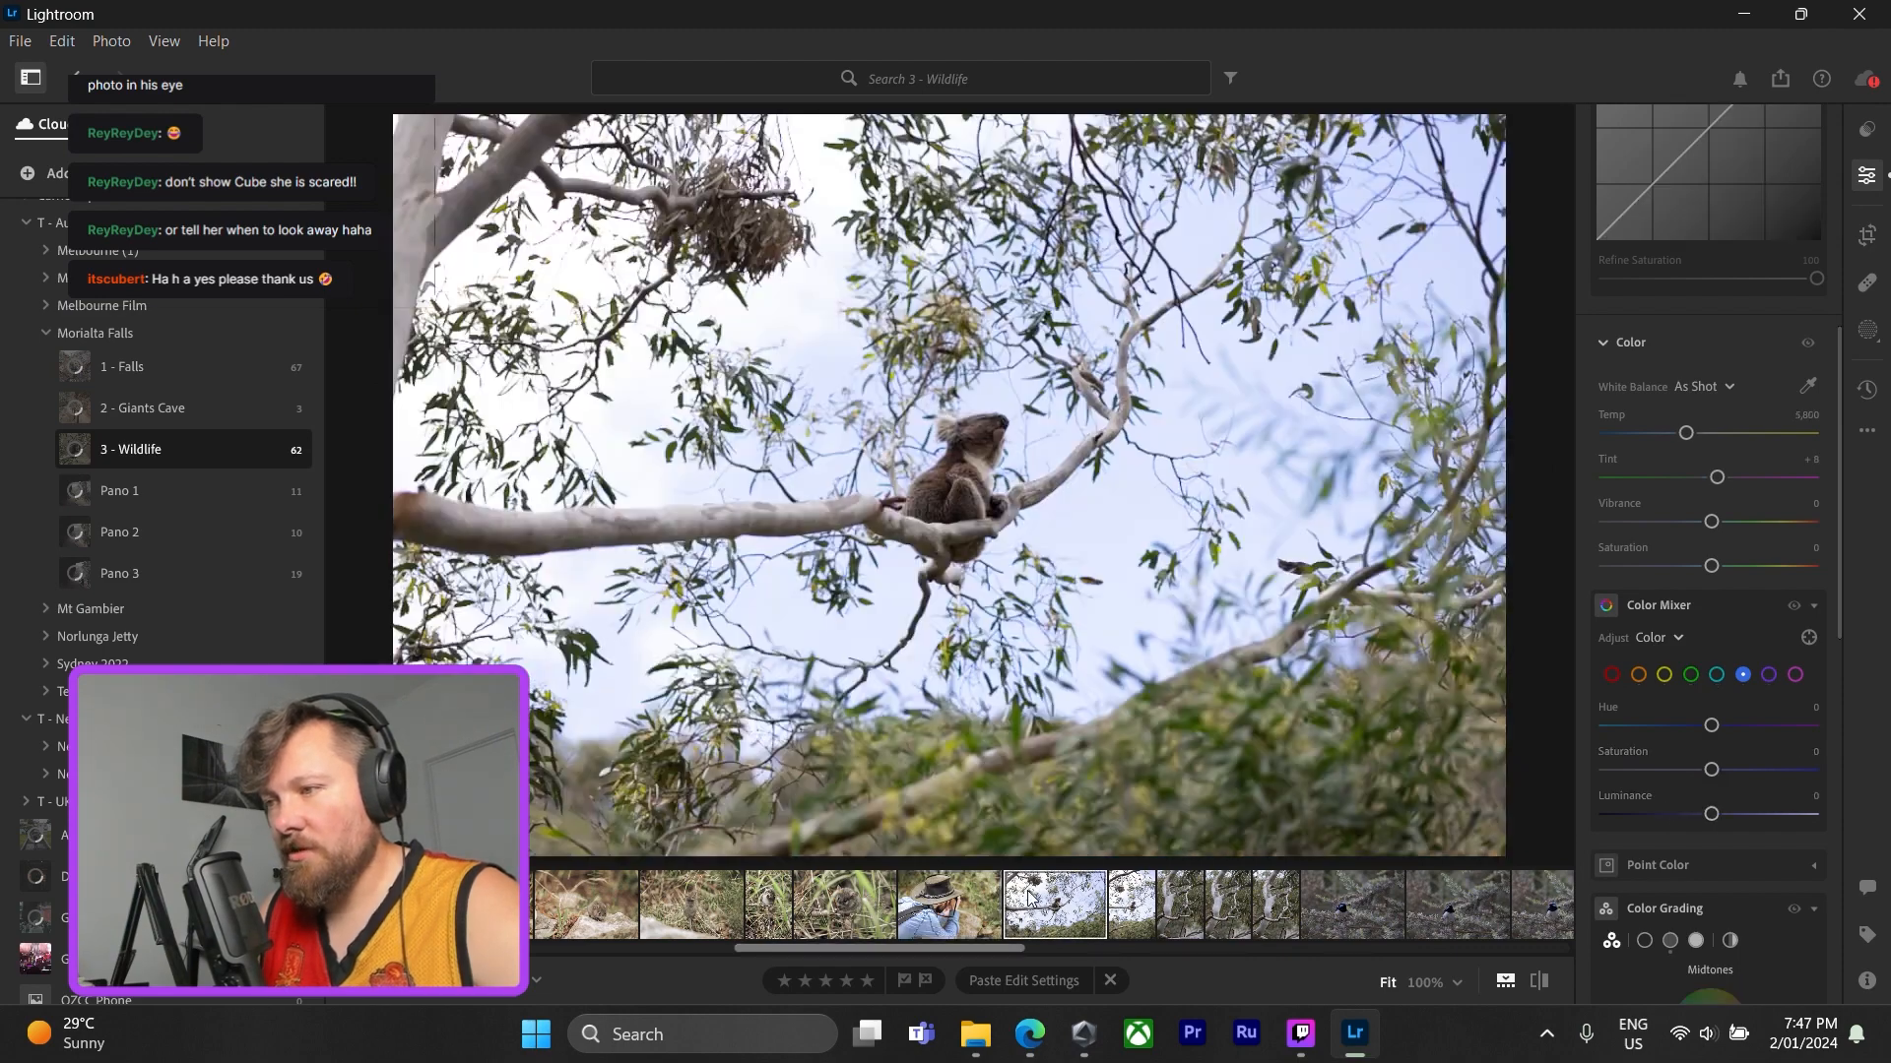
left_click(1029, 898)
key("ctrl+v")
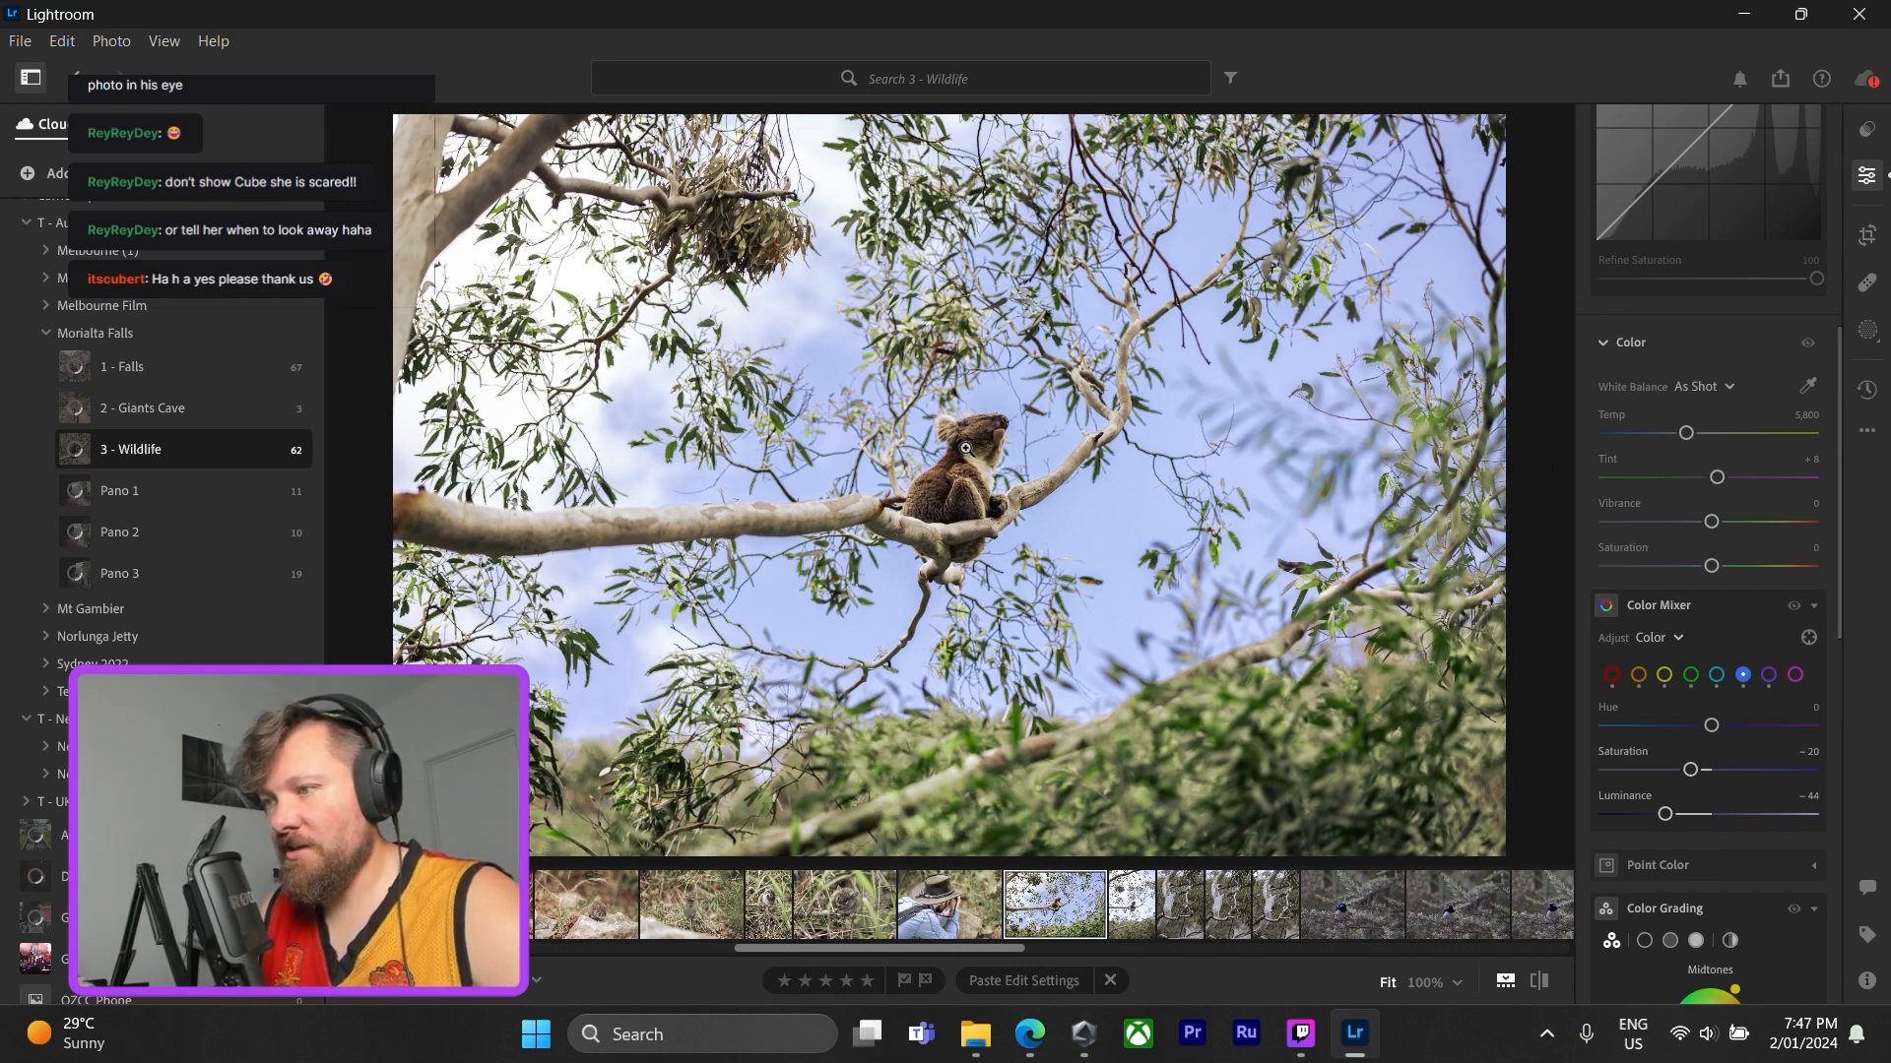
left_click(990, 436)
left_click(1023, 464)
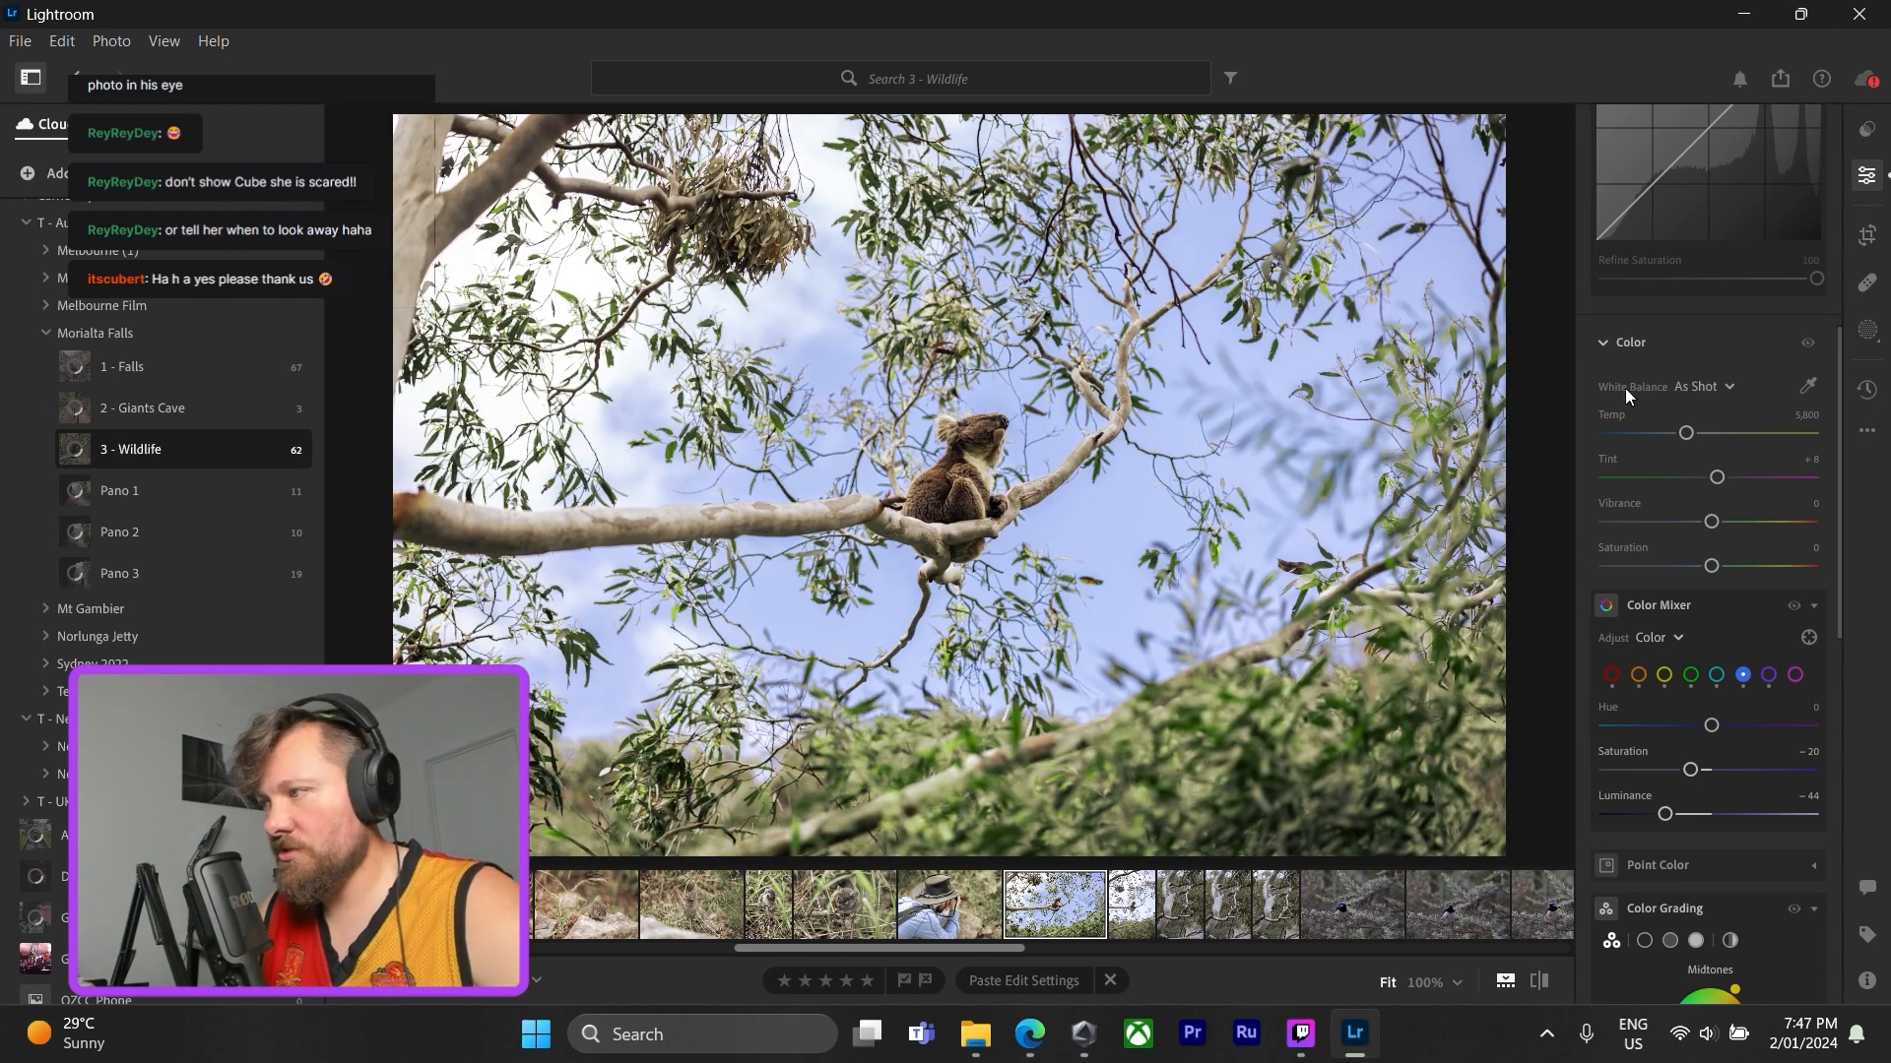
- Crop the landscape koala photo slightly tighter in its original aspect ratio and reposition the image within the frame
left_click(1868, 235)
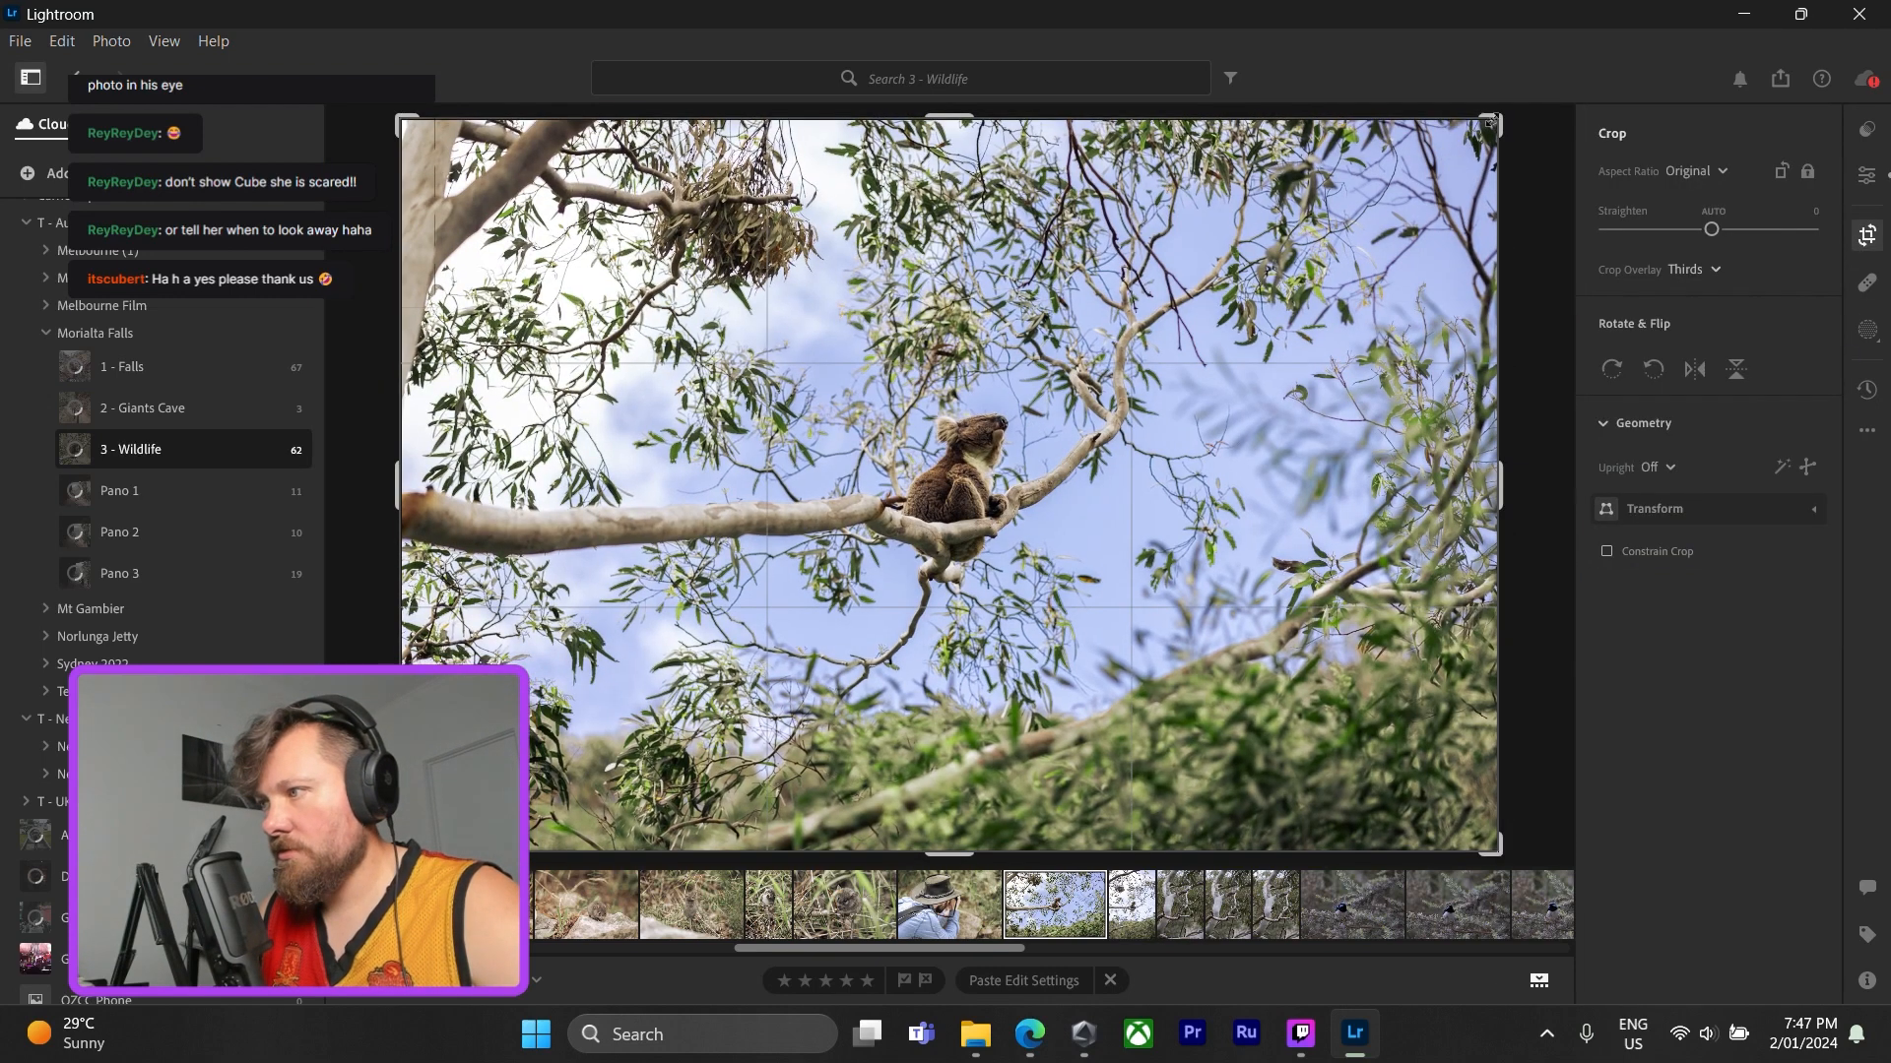
left_click_drag(1495, 121, 1488, 125)
left_click_drag(1363, 230, 1342, 242)
left_click(1866, 177)
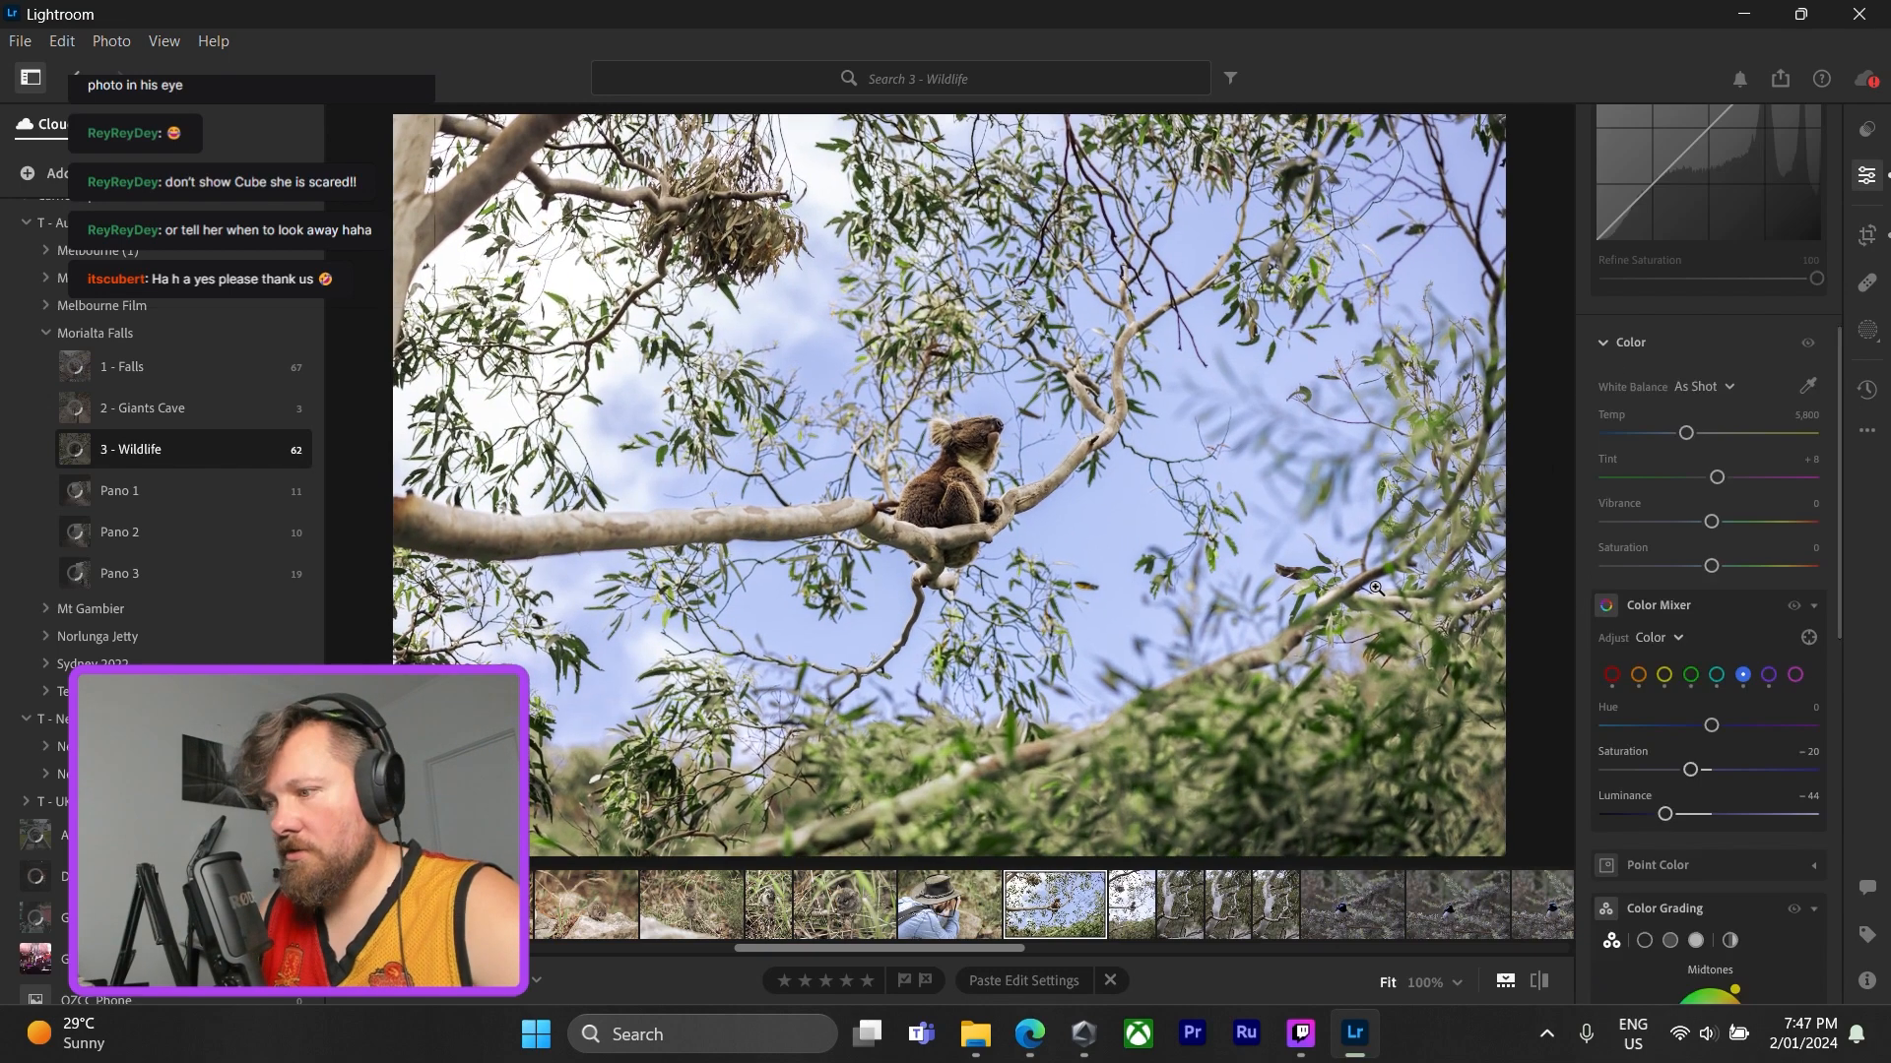
- Paste the copied settings onto the neighbouring koala portrait and crop it slightly tighter, trimming mostly from the bottom edge
left_click(1131, 904)
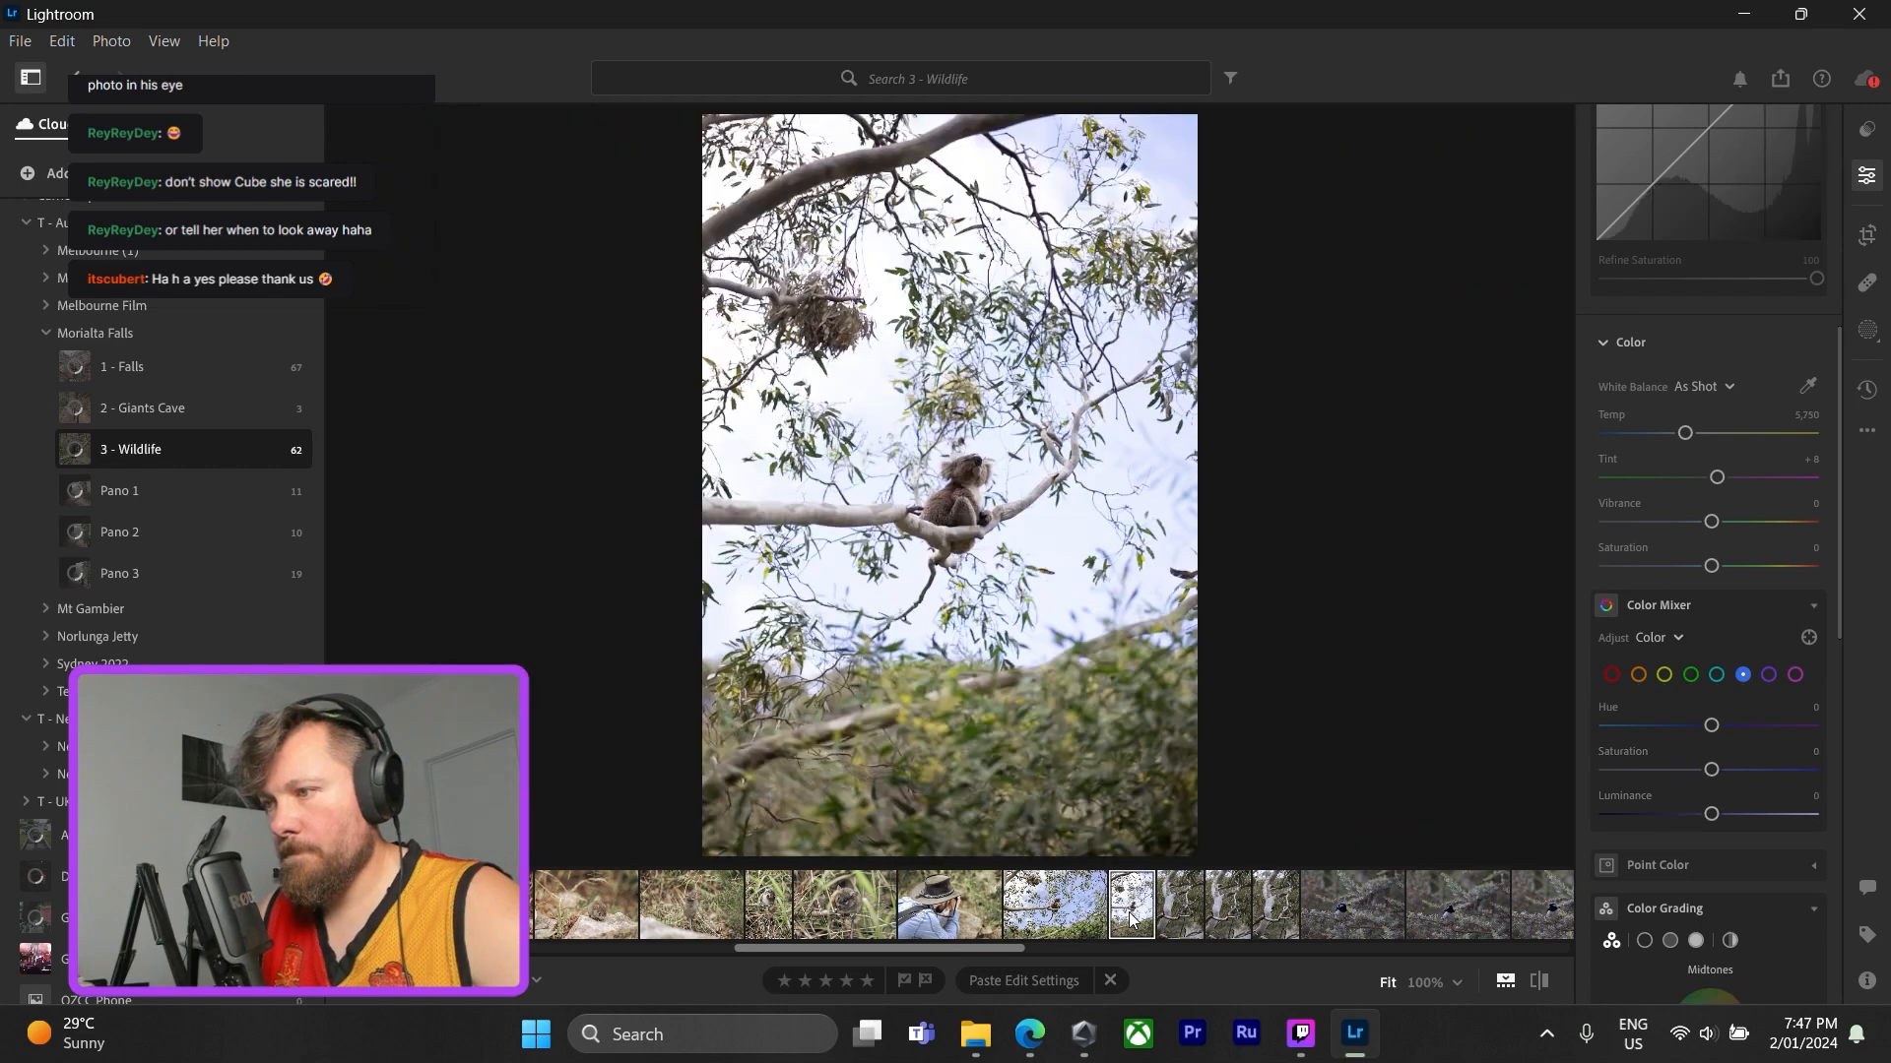
key("ctrl+v")
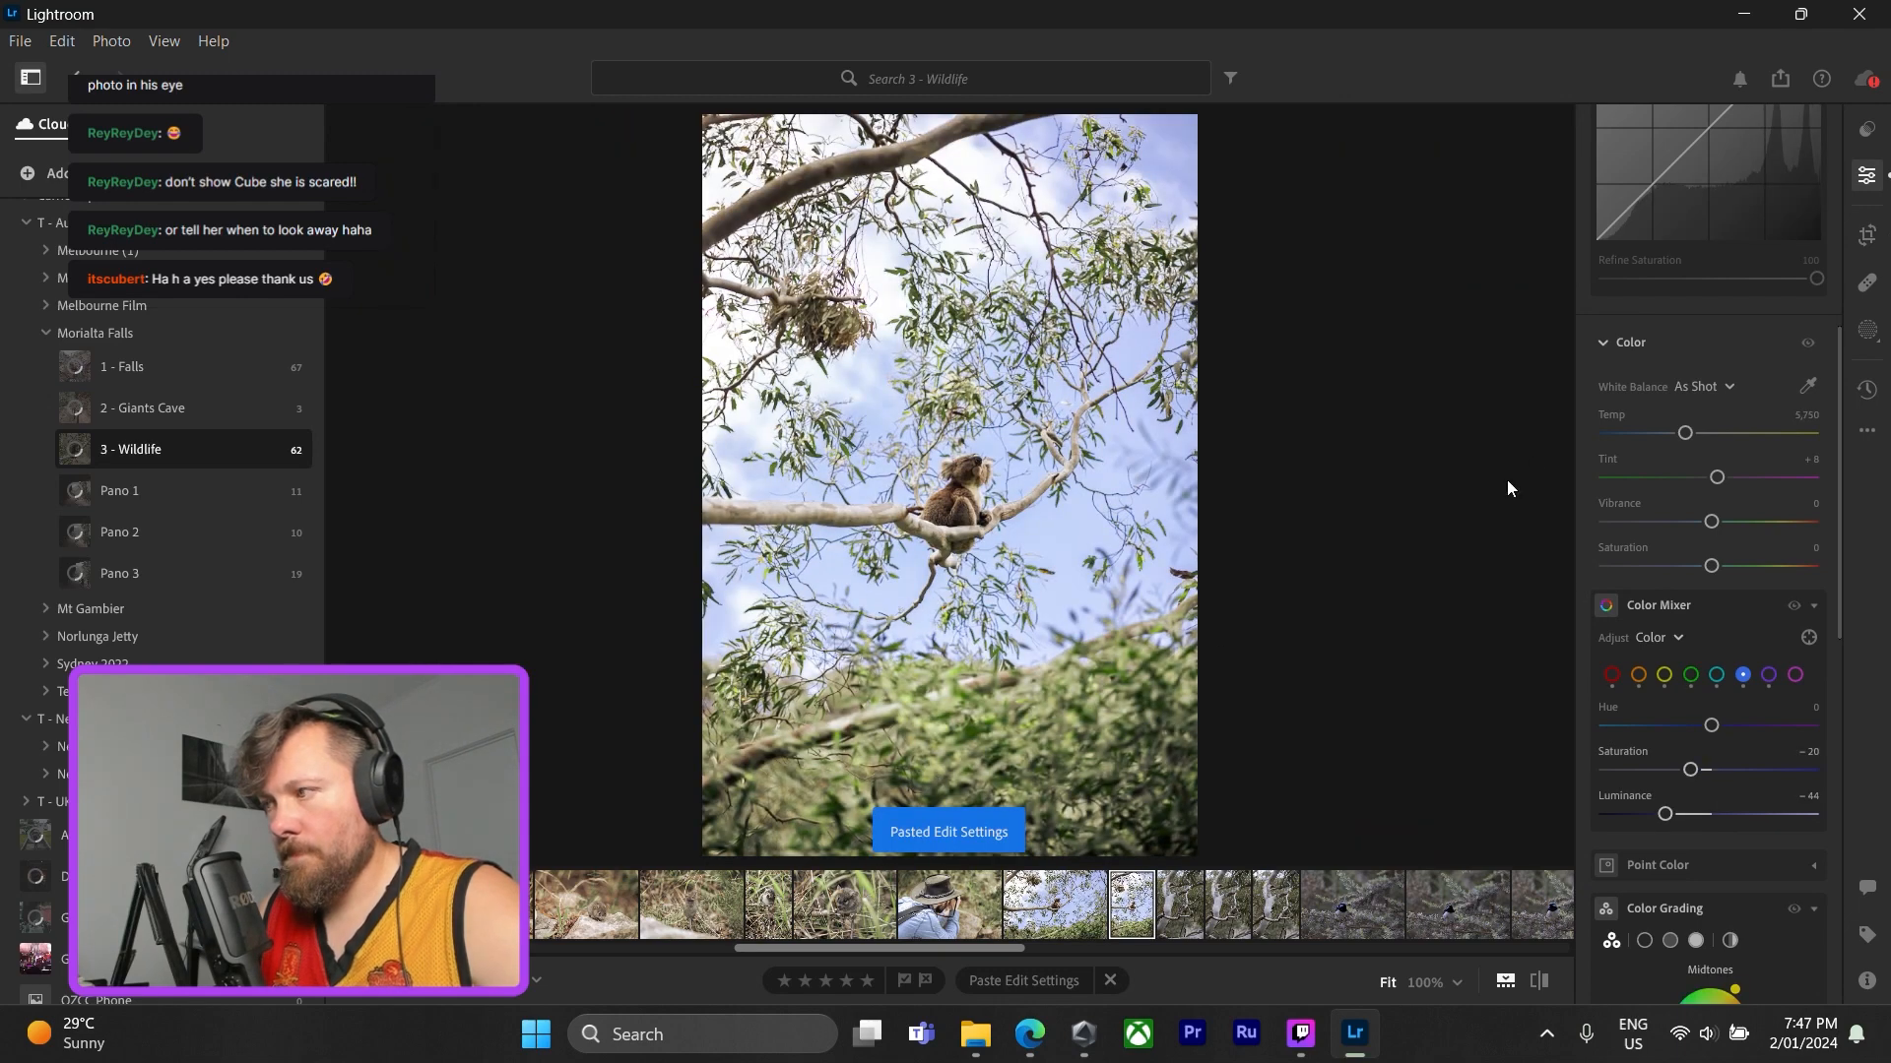
key("c")
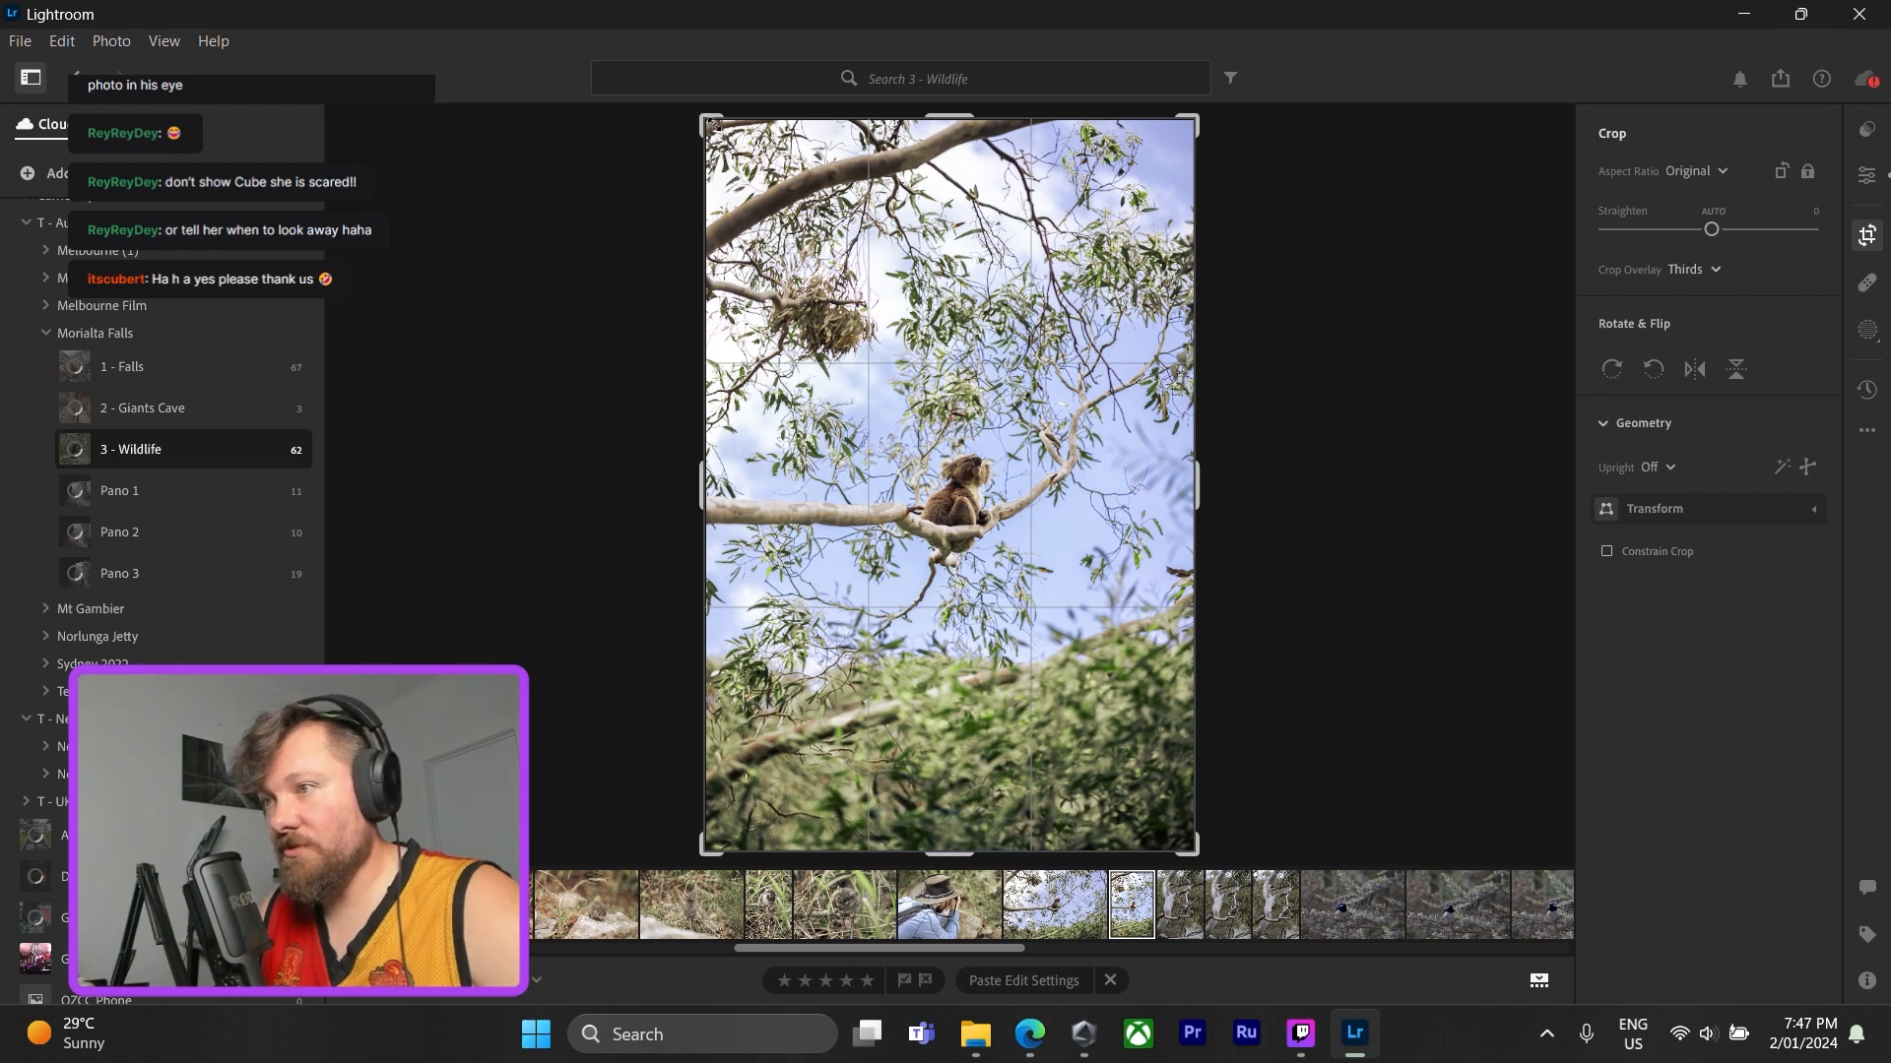
left_click_drag(710, 125, 721, 143)
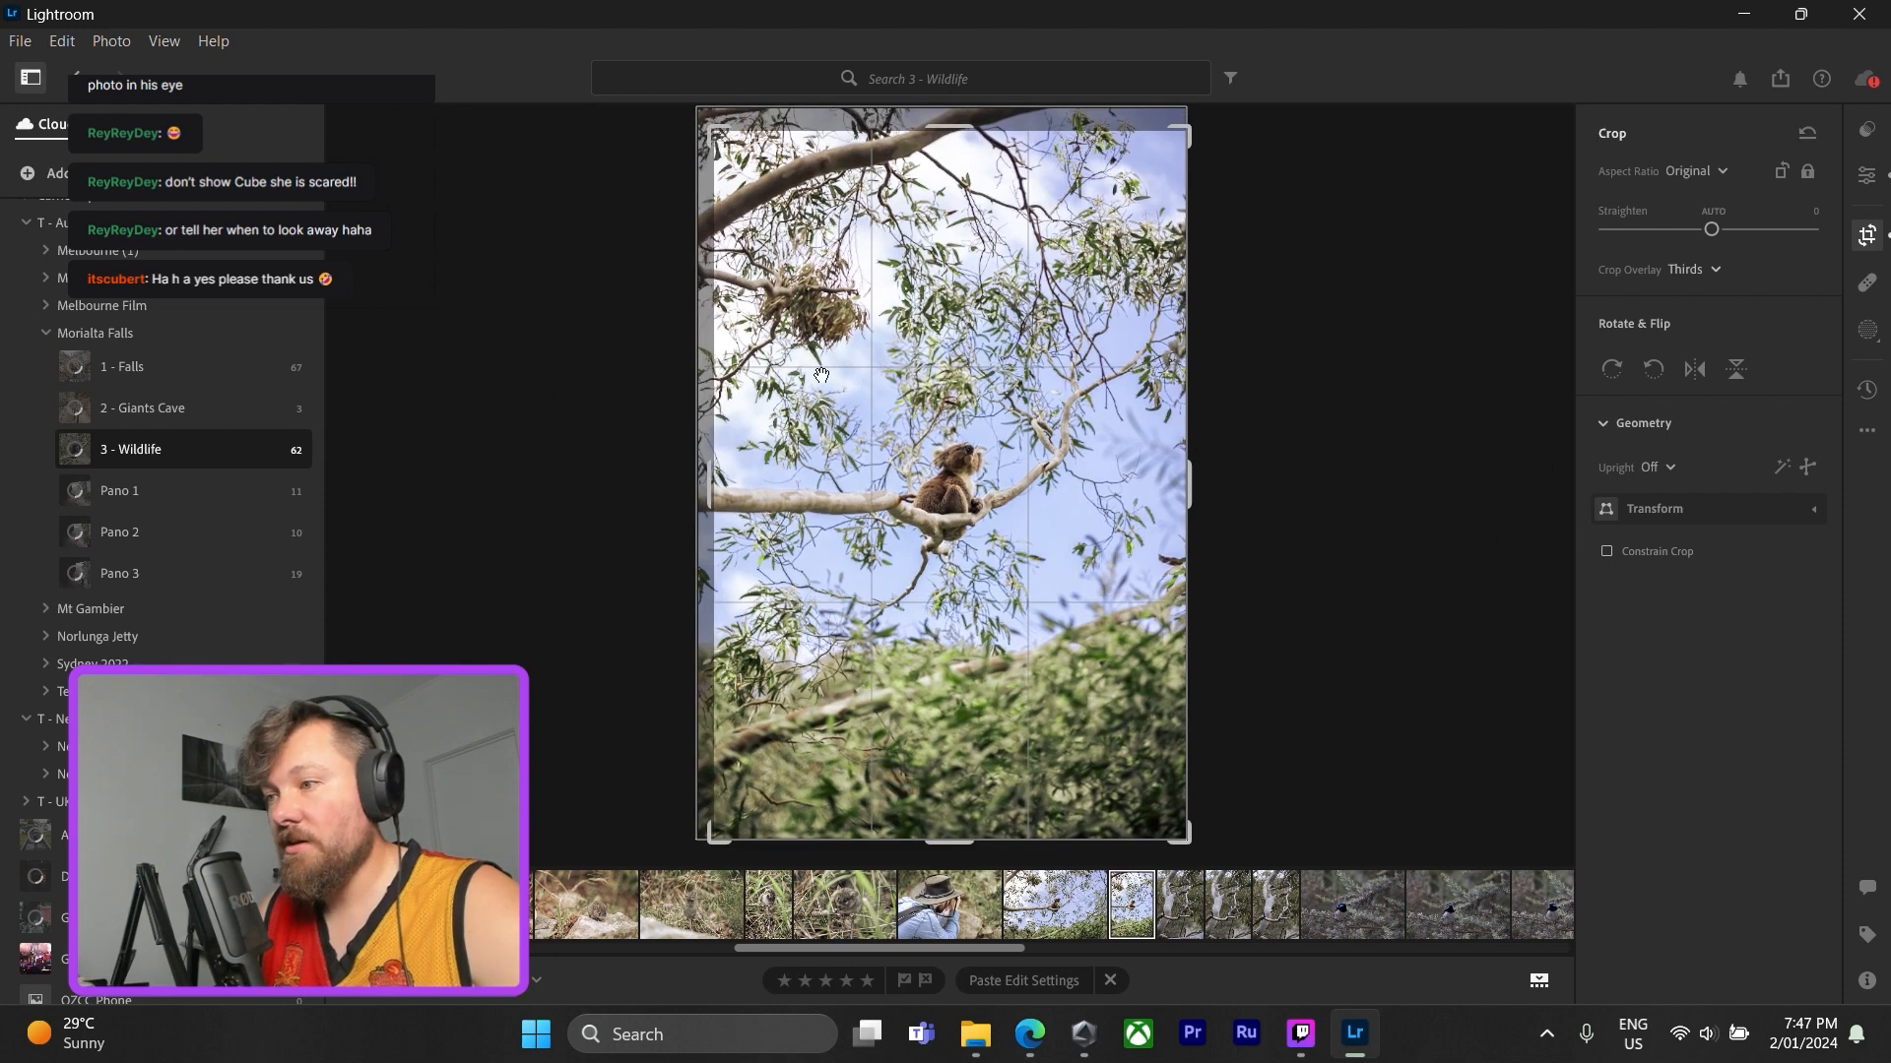
left_click_drag(891, 491, 899, 530)
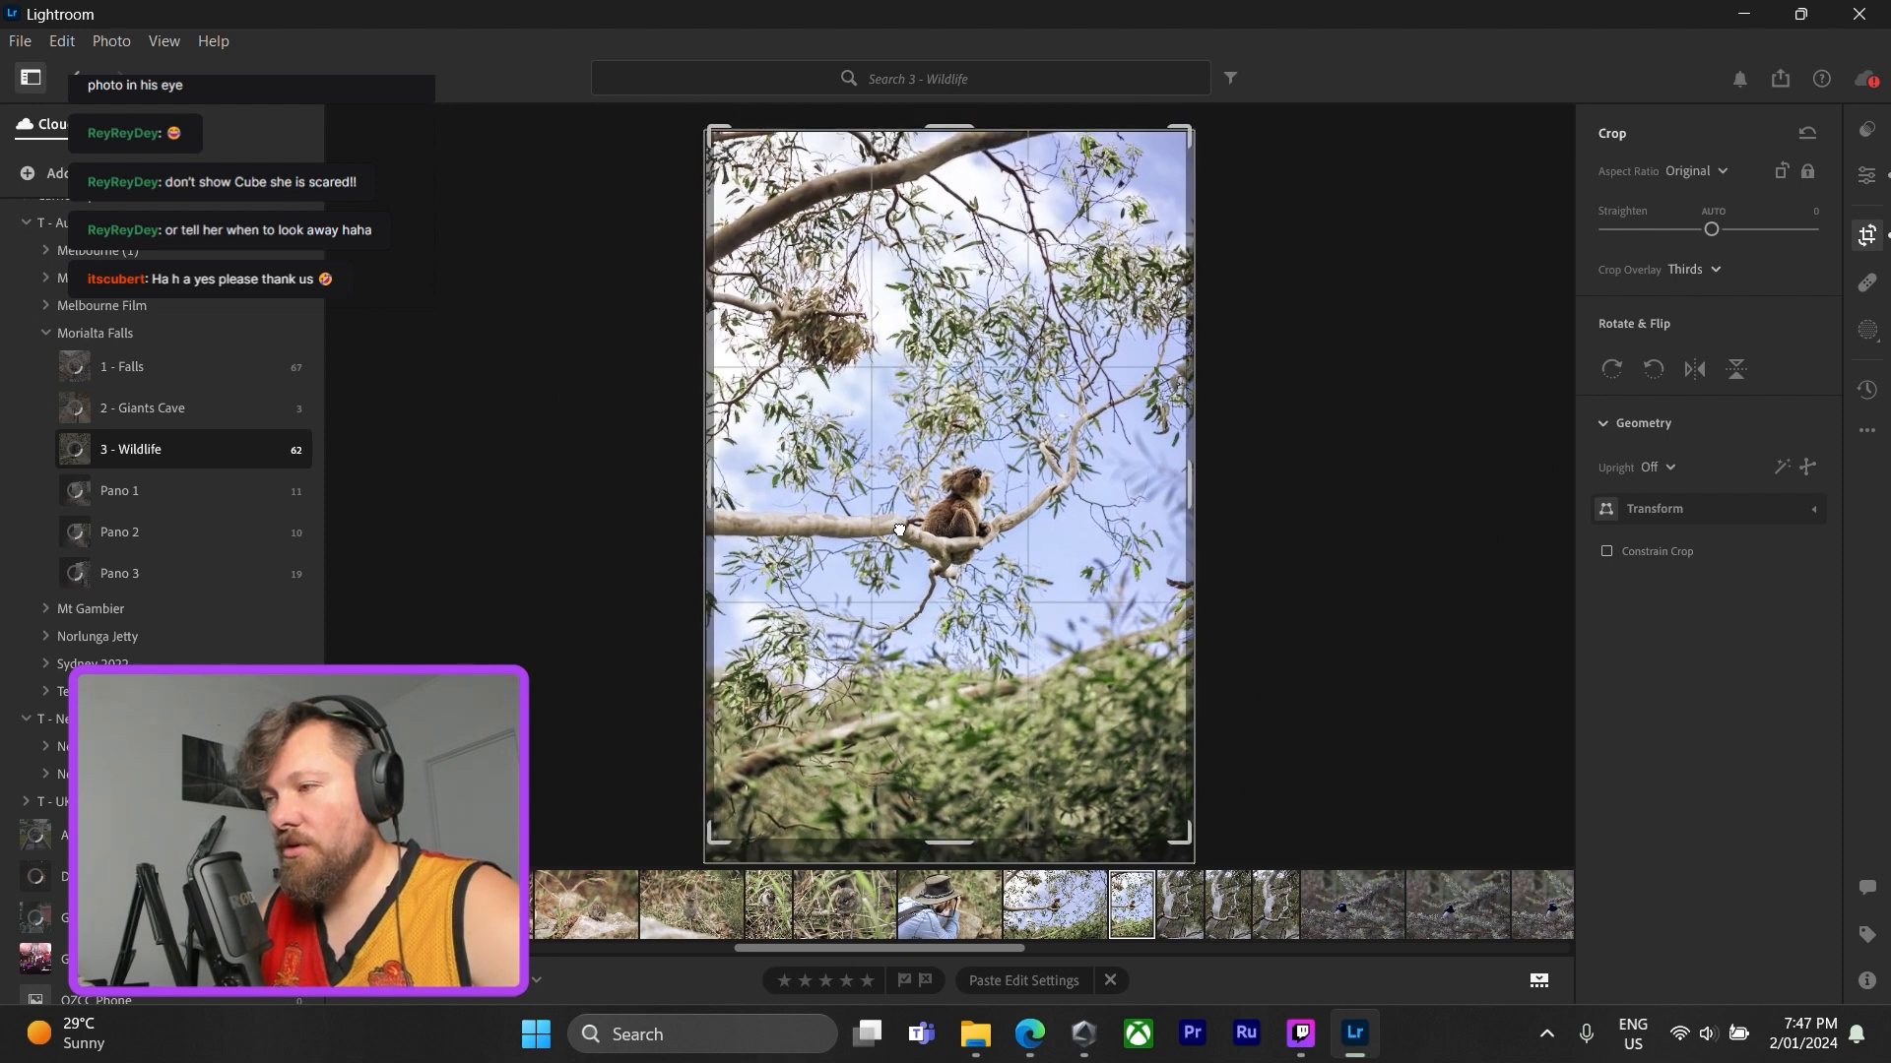
left_click(1866, 175)
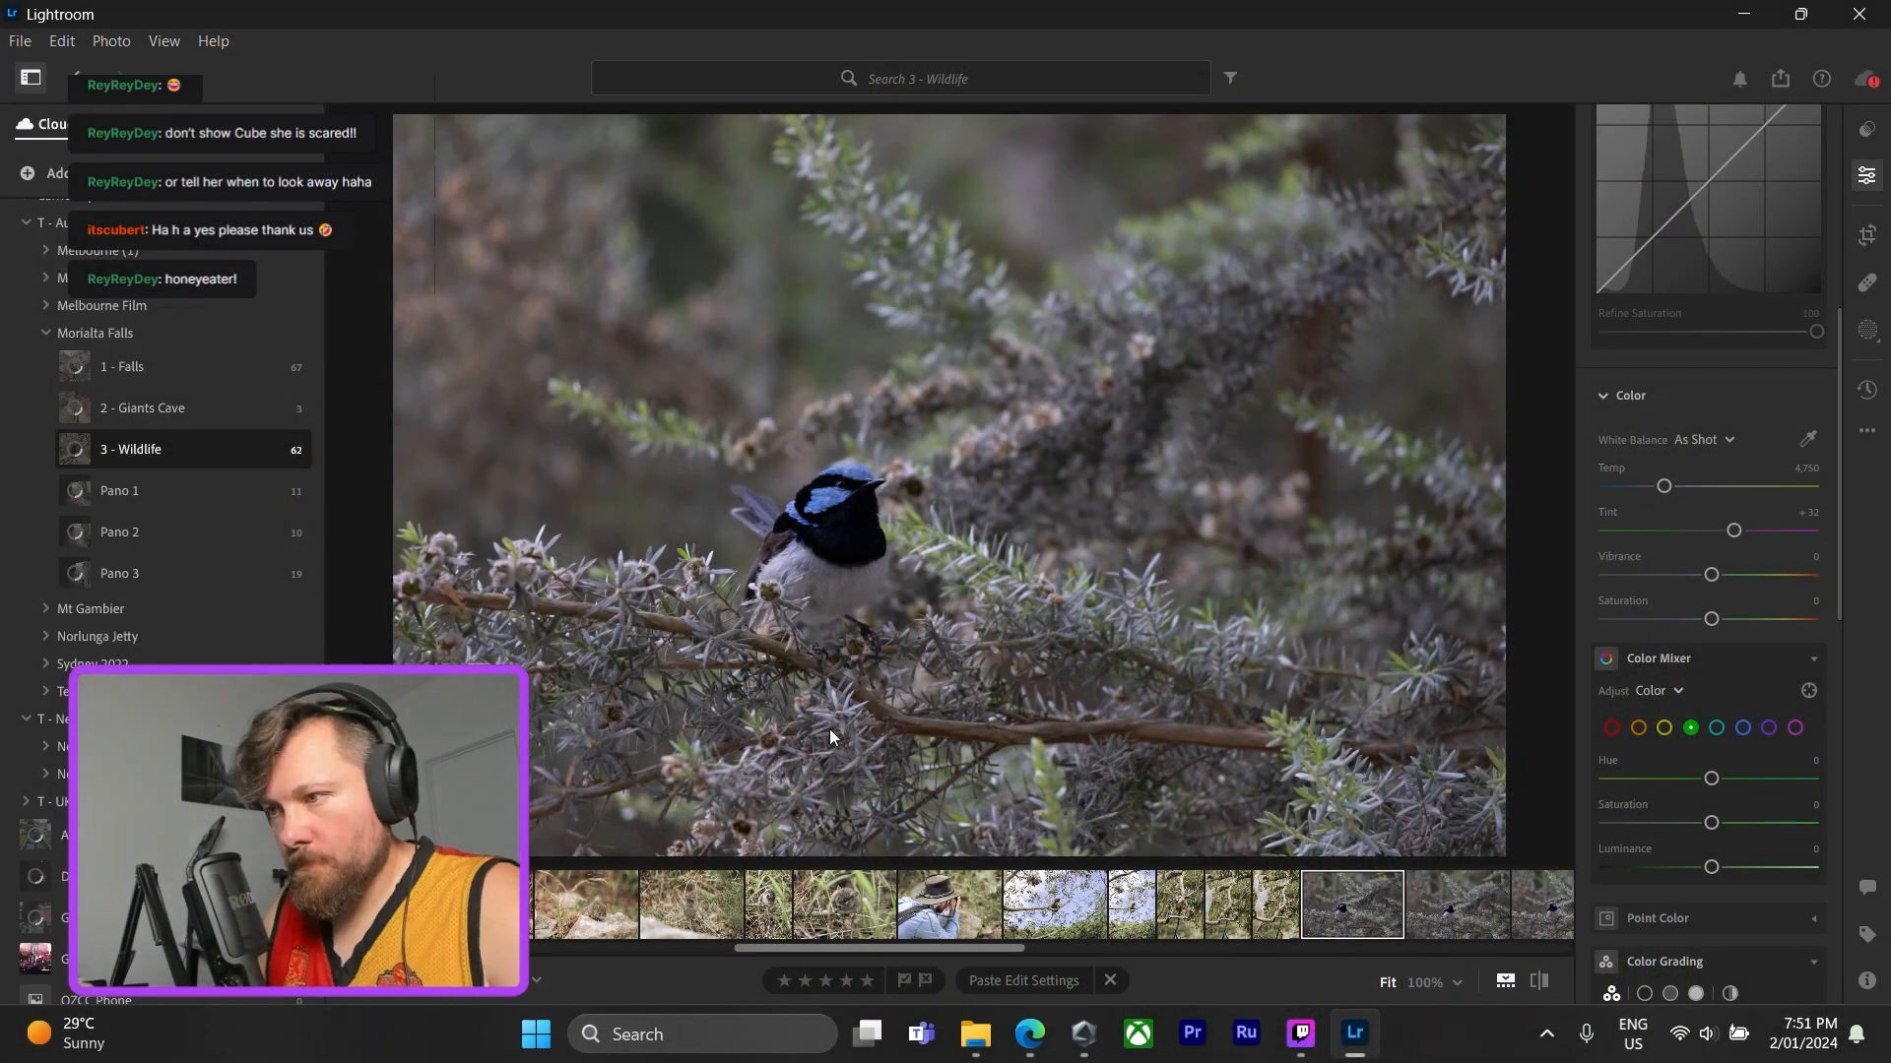
- Try the copied edit settings on the first blue wren photo and compare them with the original, examining the bird's head up close
key("ctrl+v")
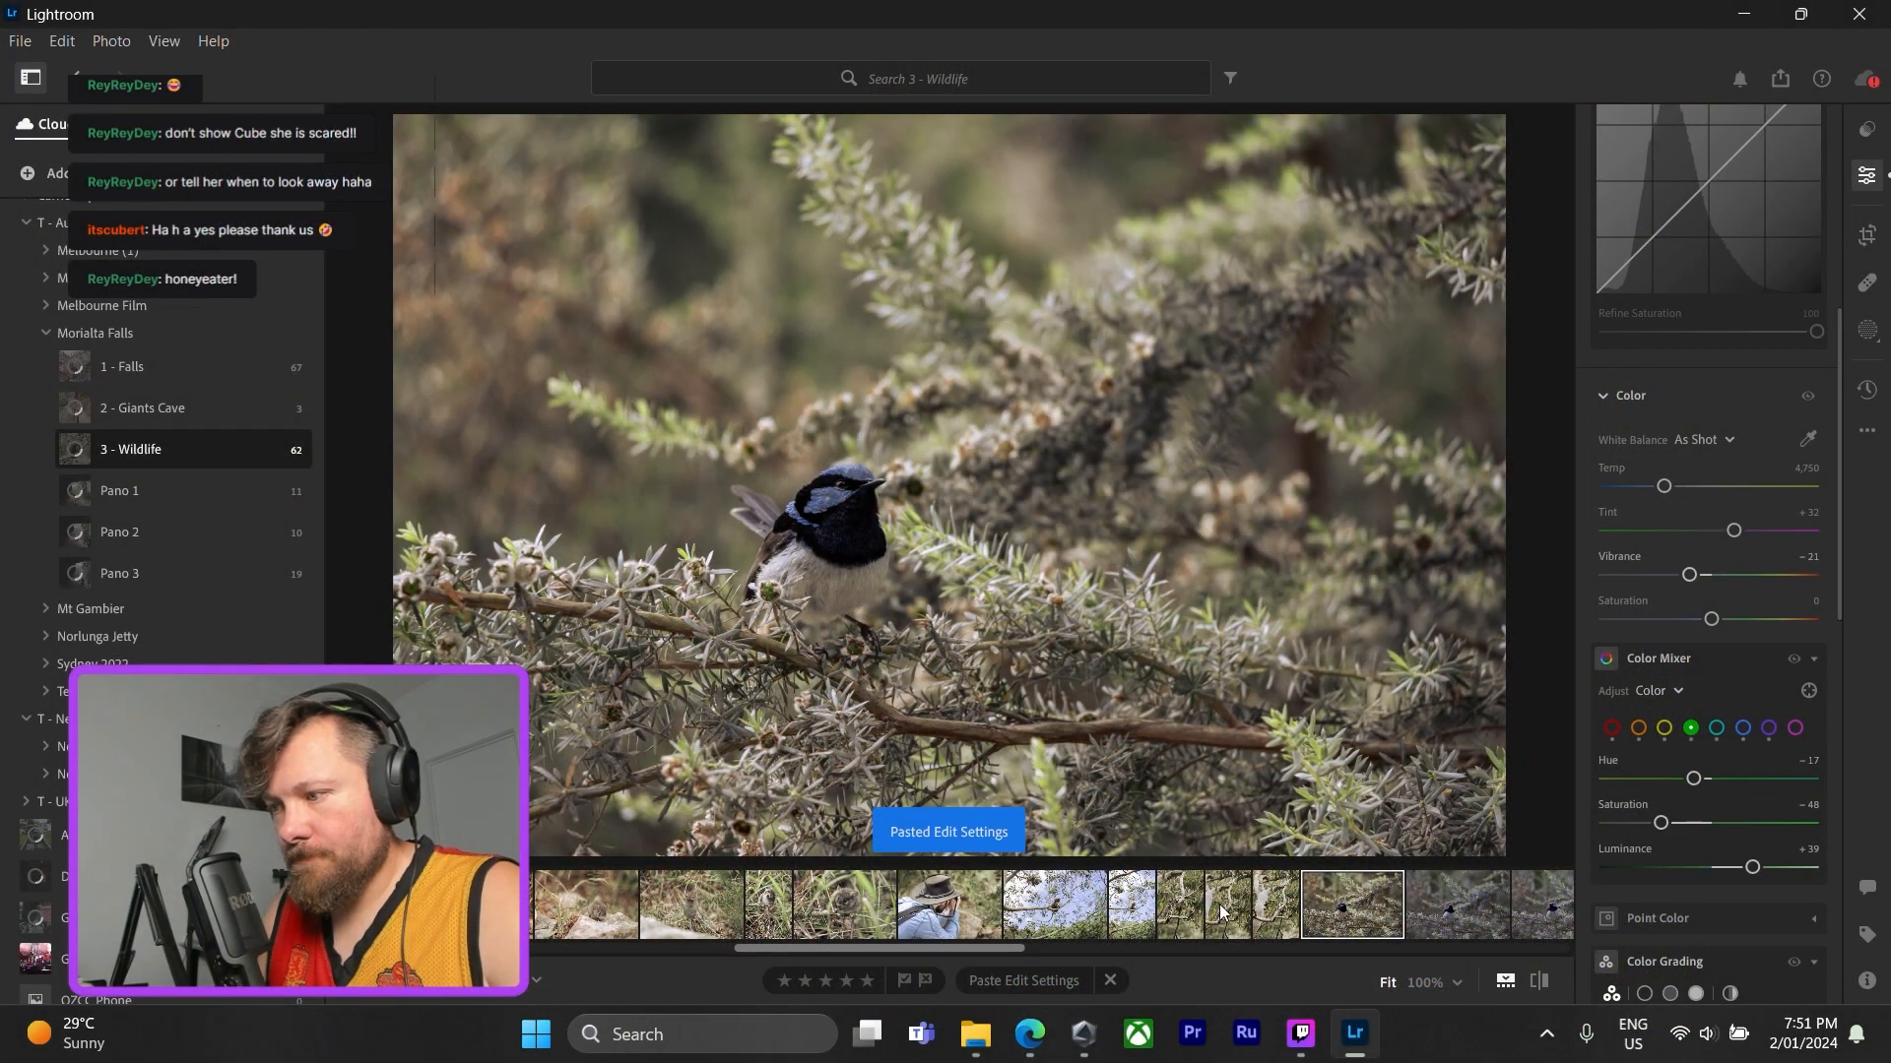
left_click(1544, 976)
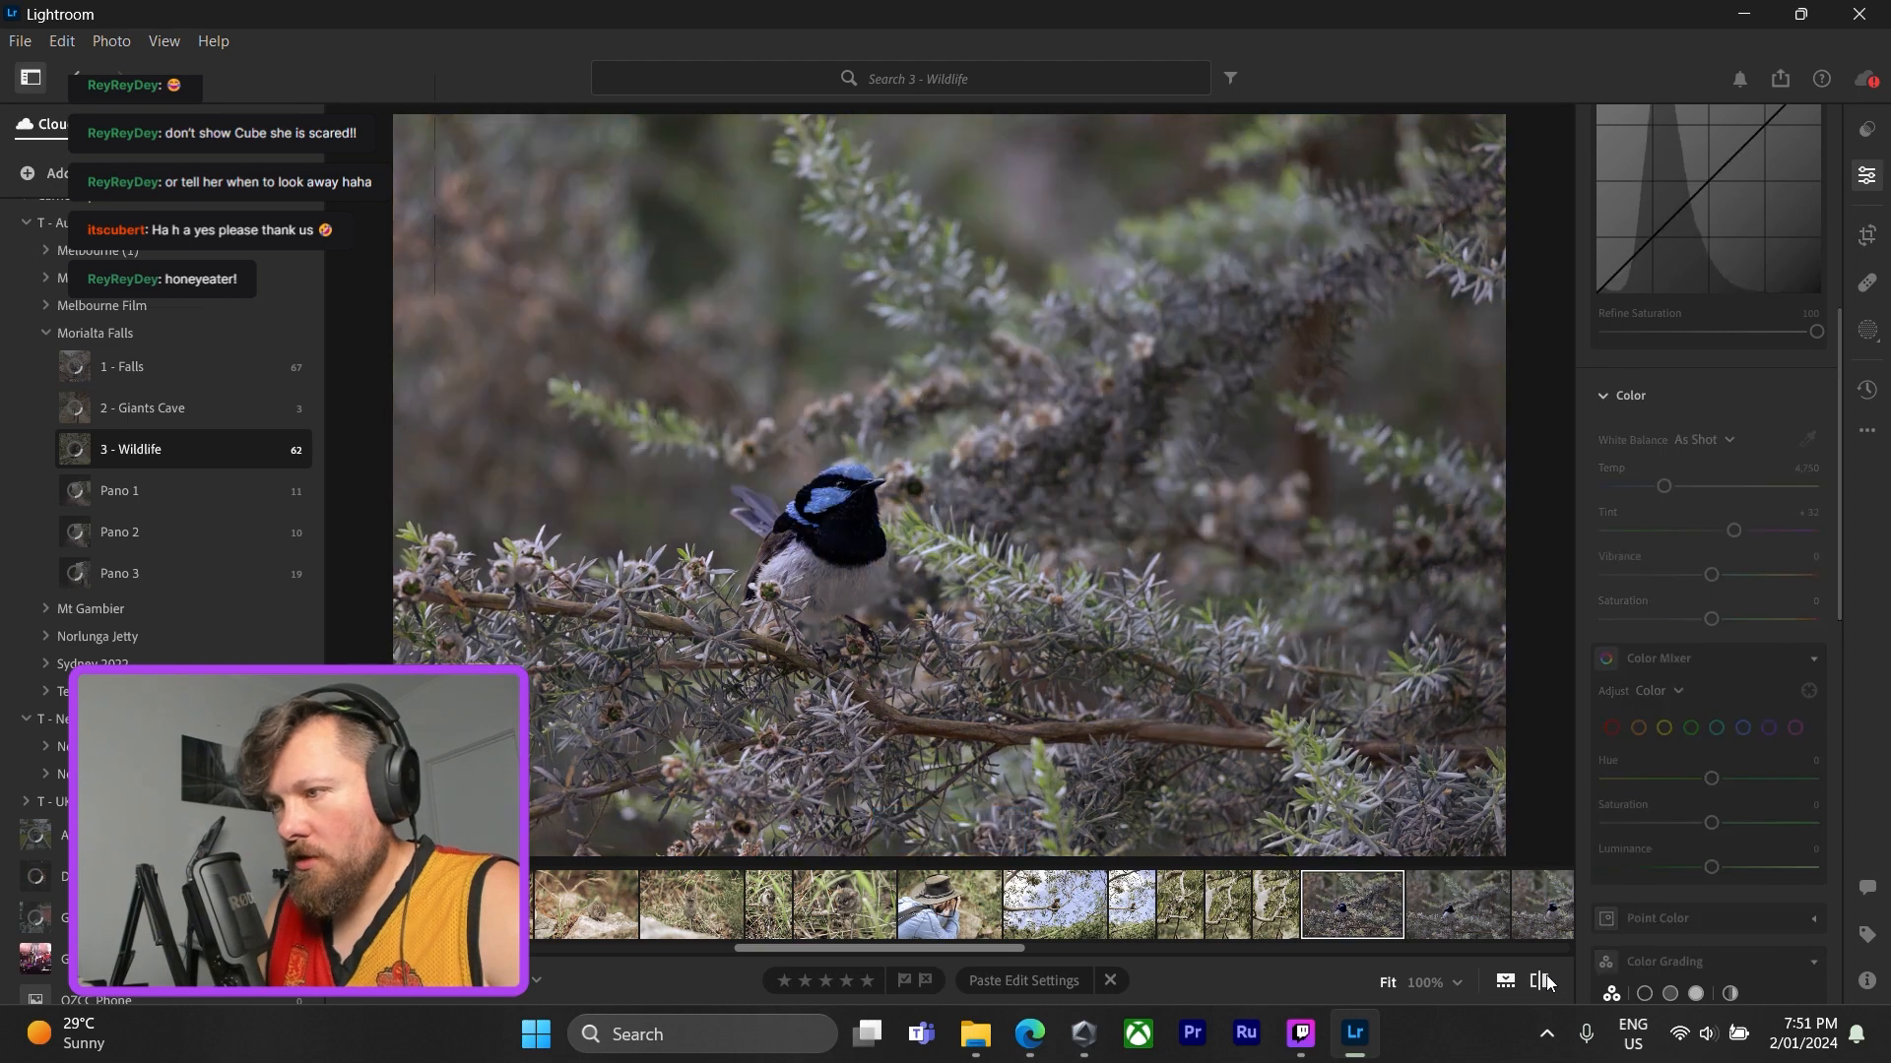
left_click(812, 524)
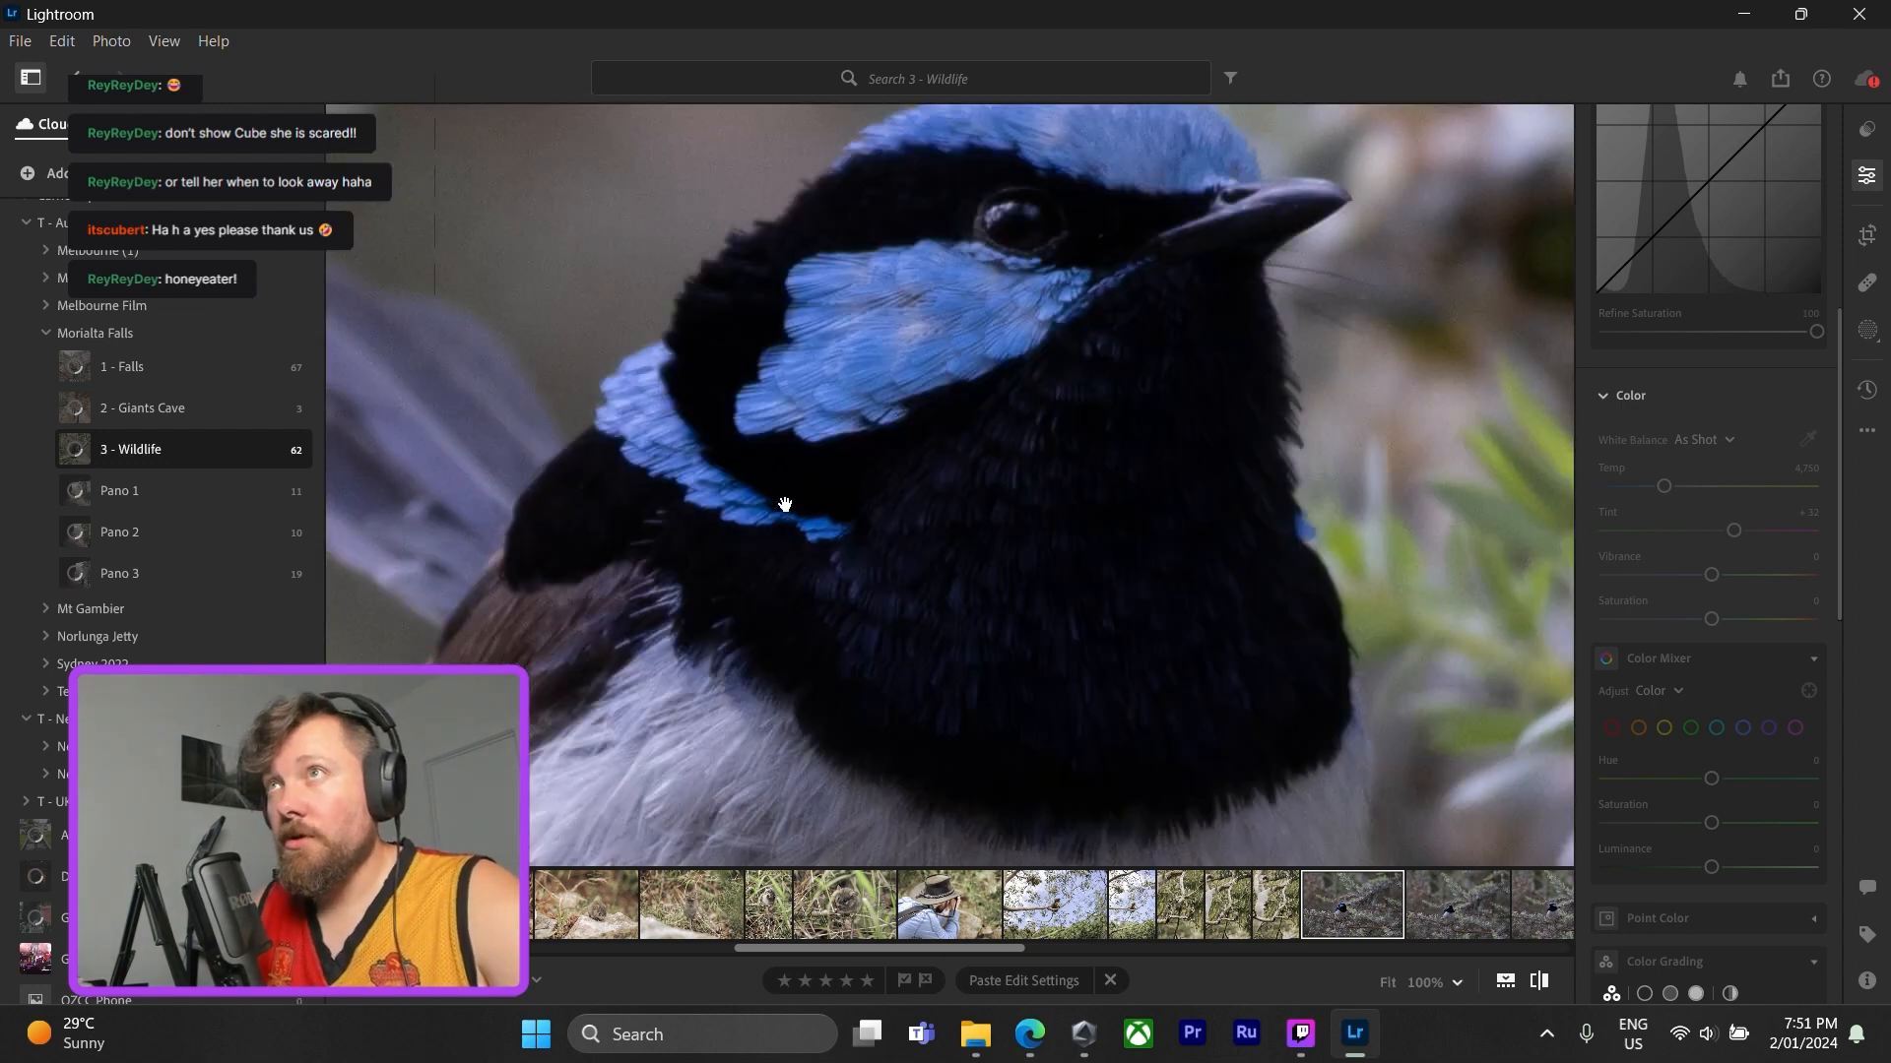
left_click_drag(785, 506, 1089, 485)
left_click(1095, 480)
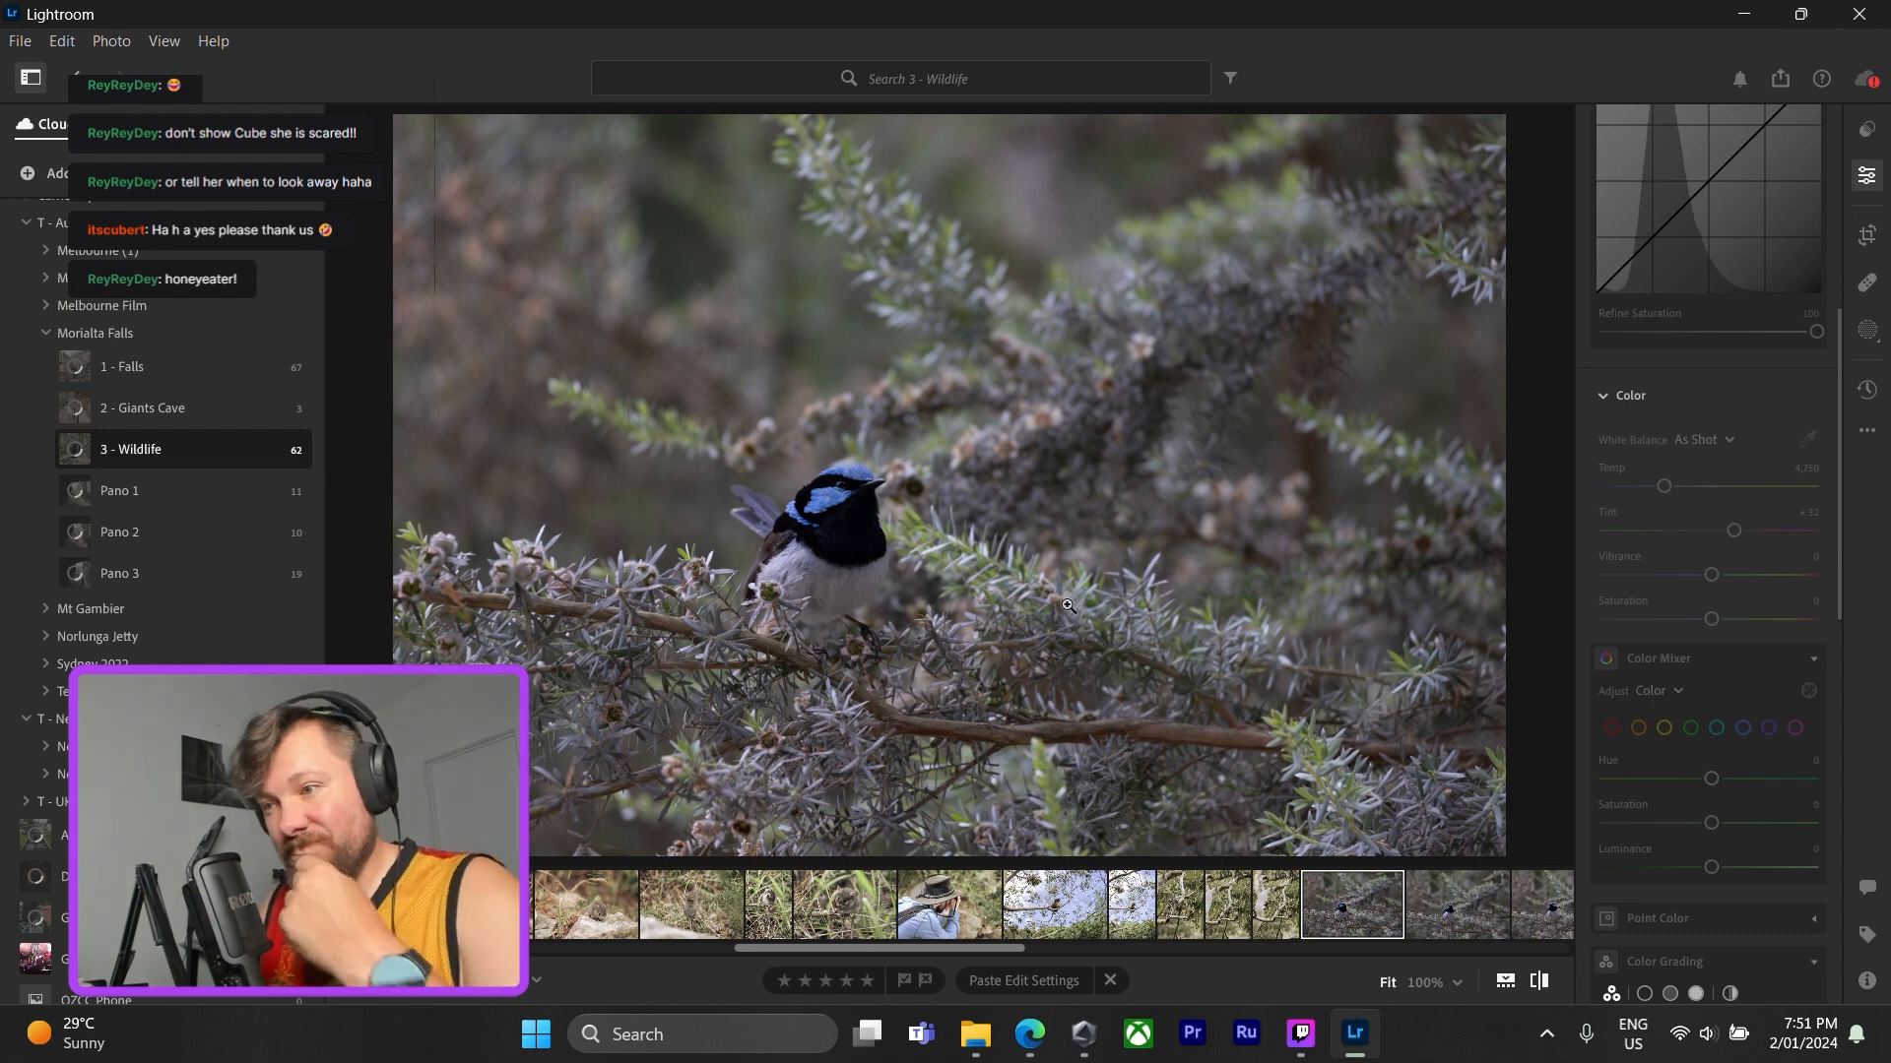
key("ctrl+v")
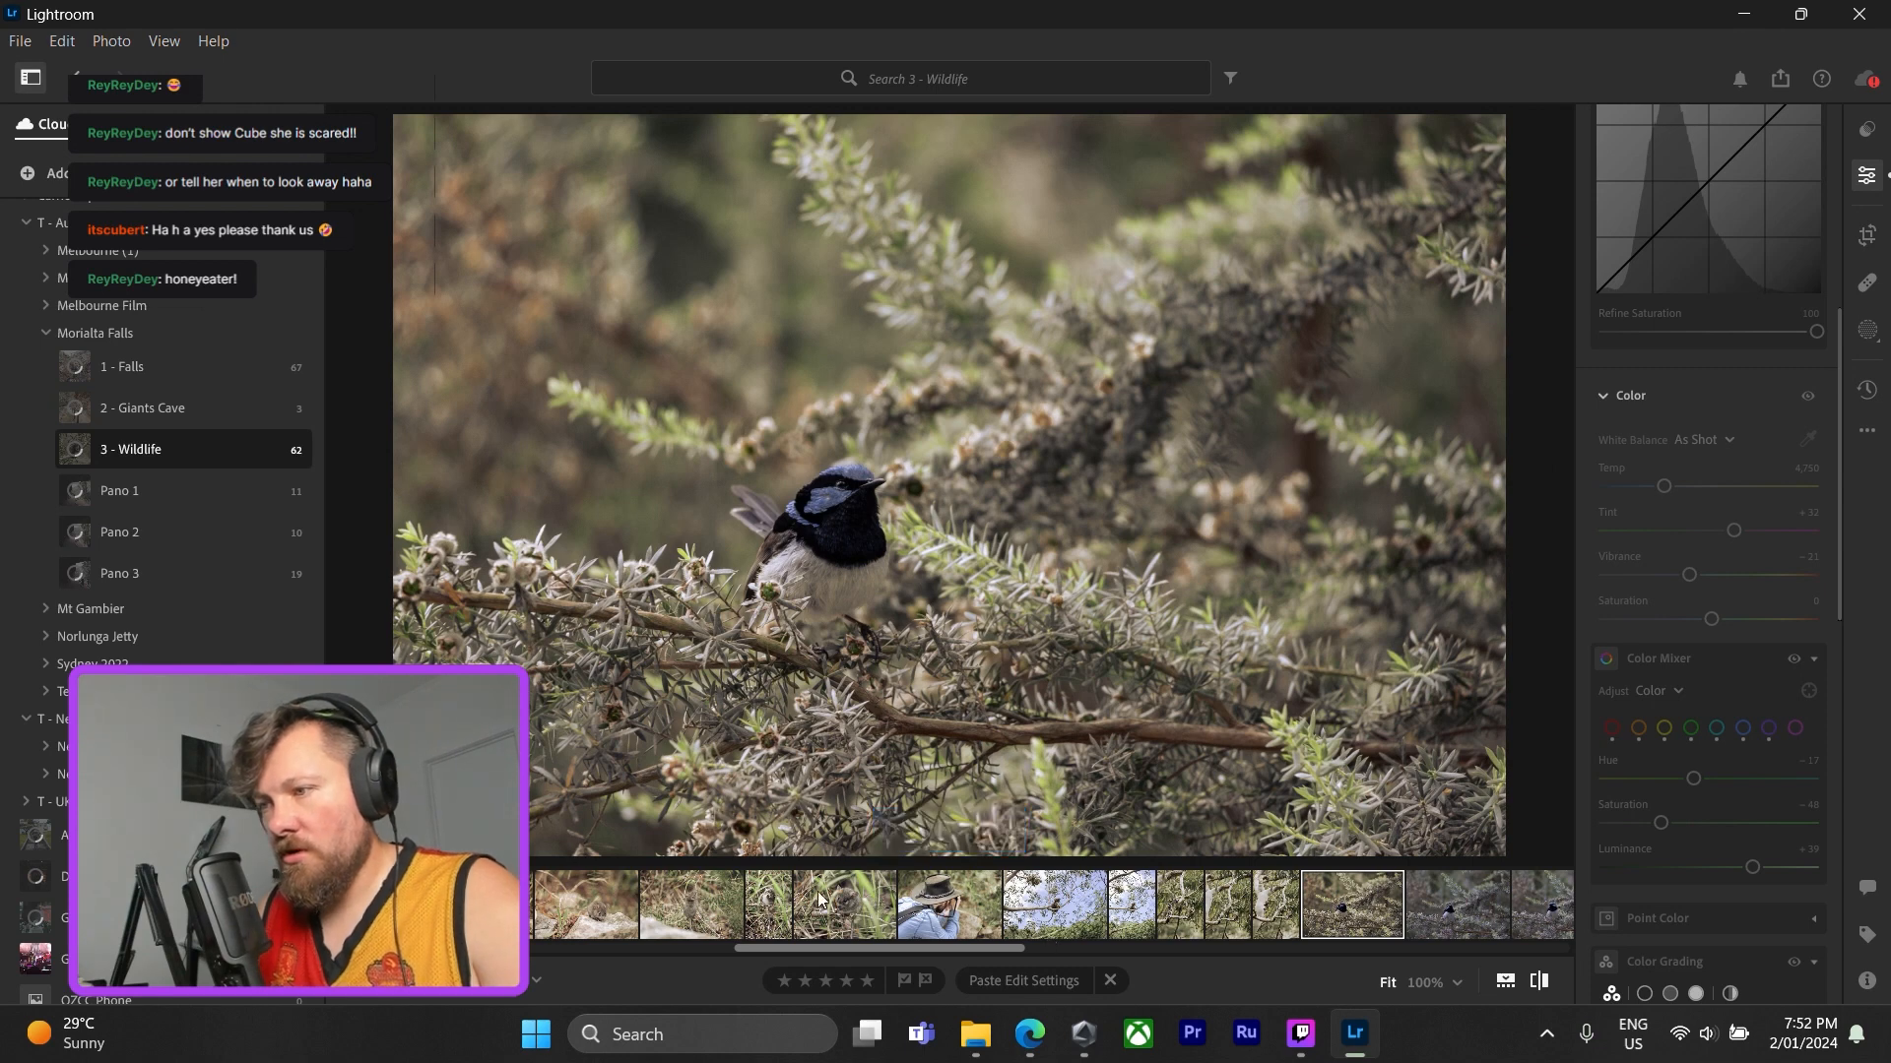
- Review the two edited mouse photos in the grass and copy the edit settings from the photo of the man in the hat
left_click(769, 924)
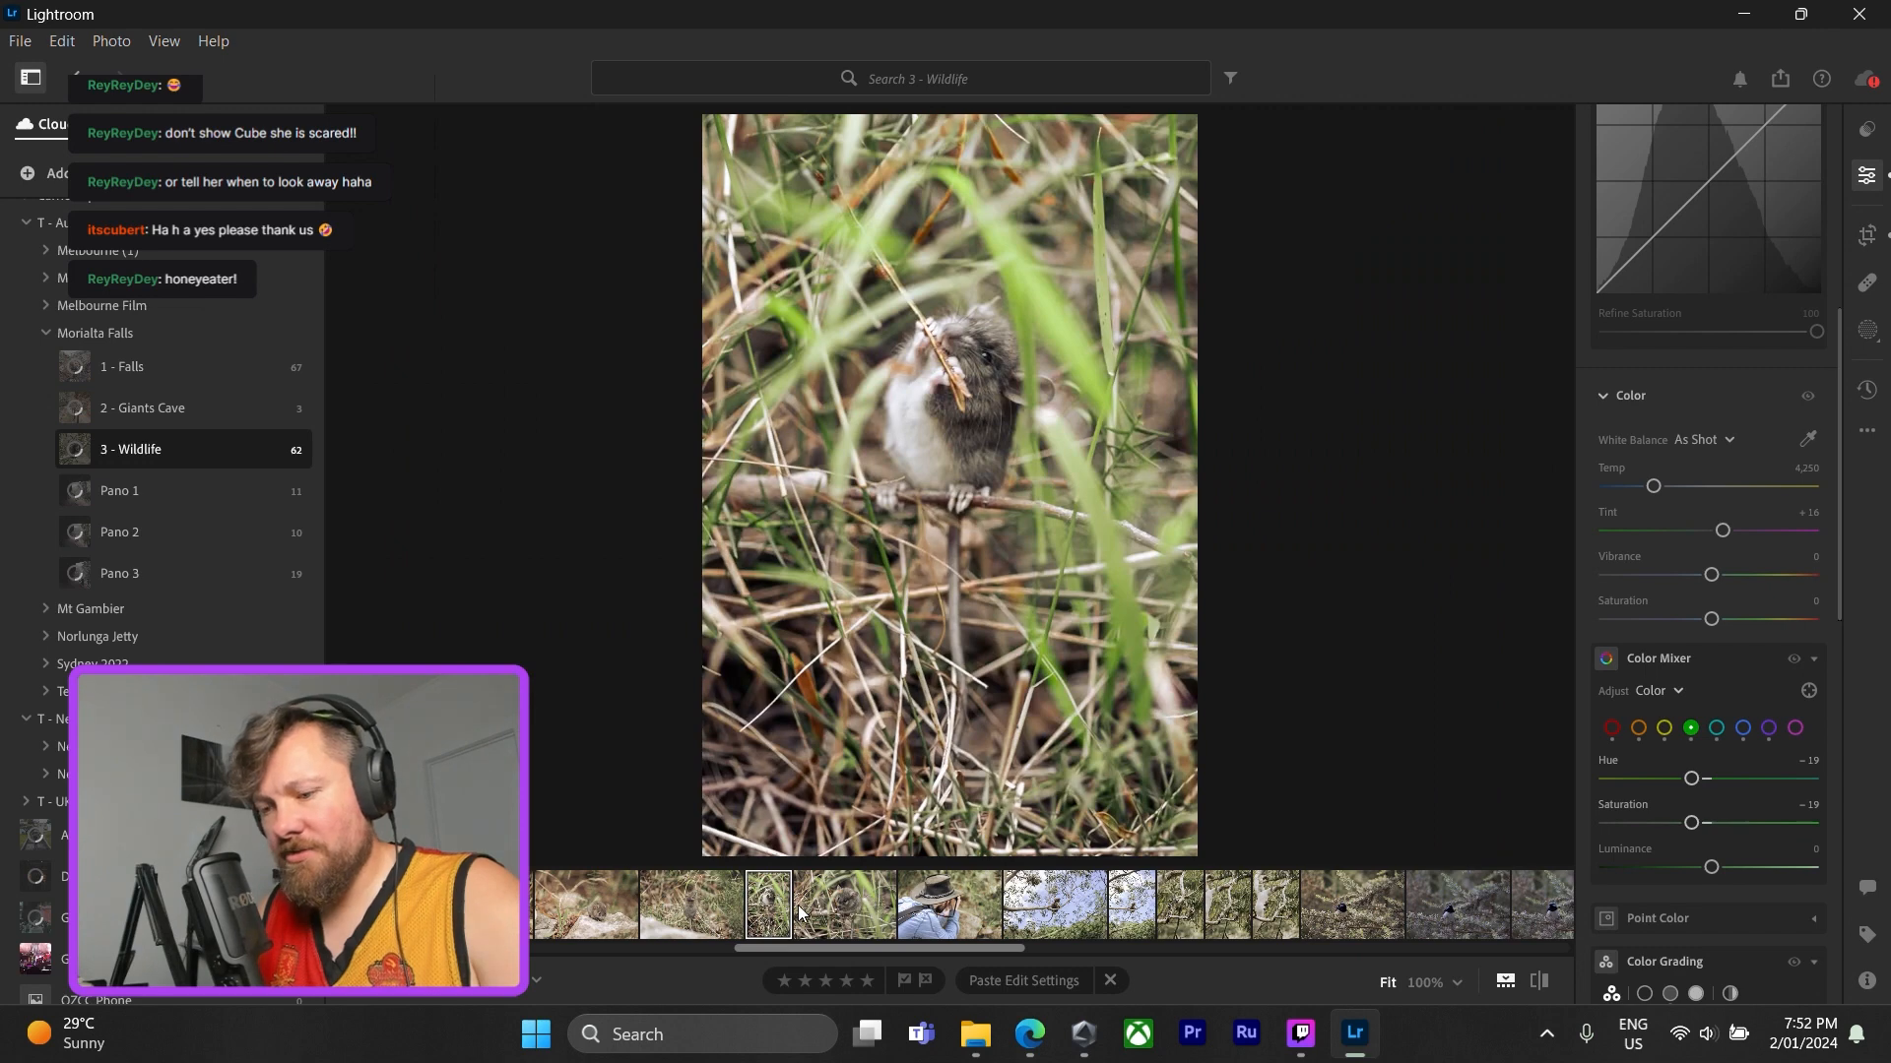
left_click(859, 913)
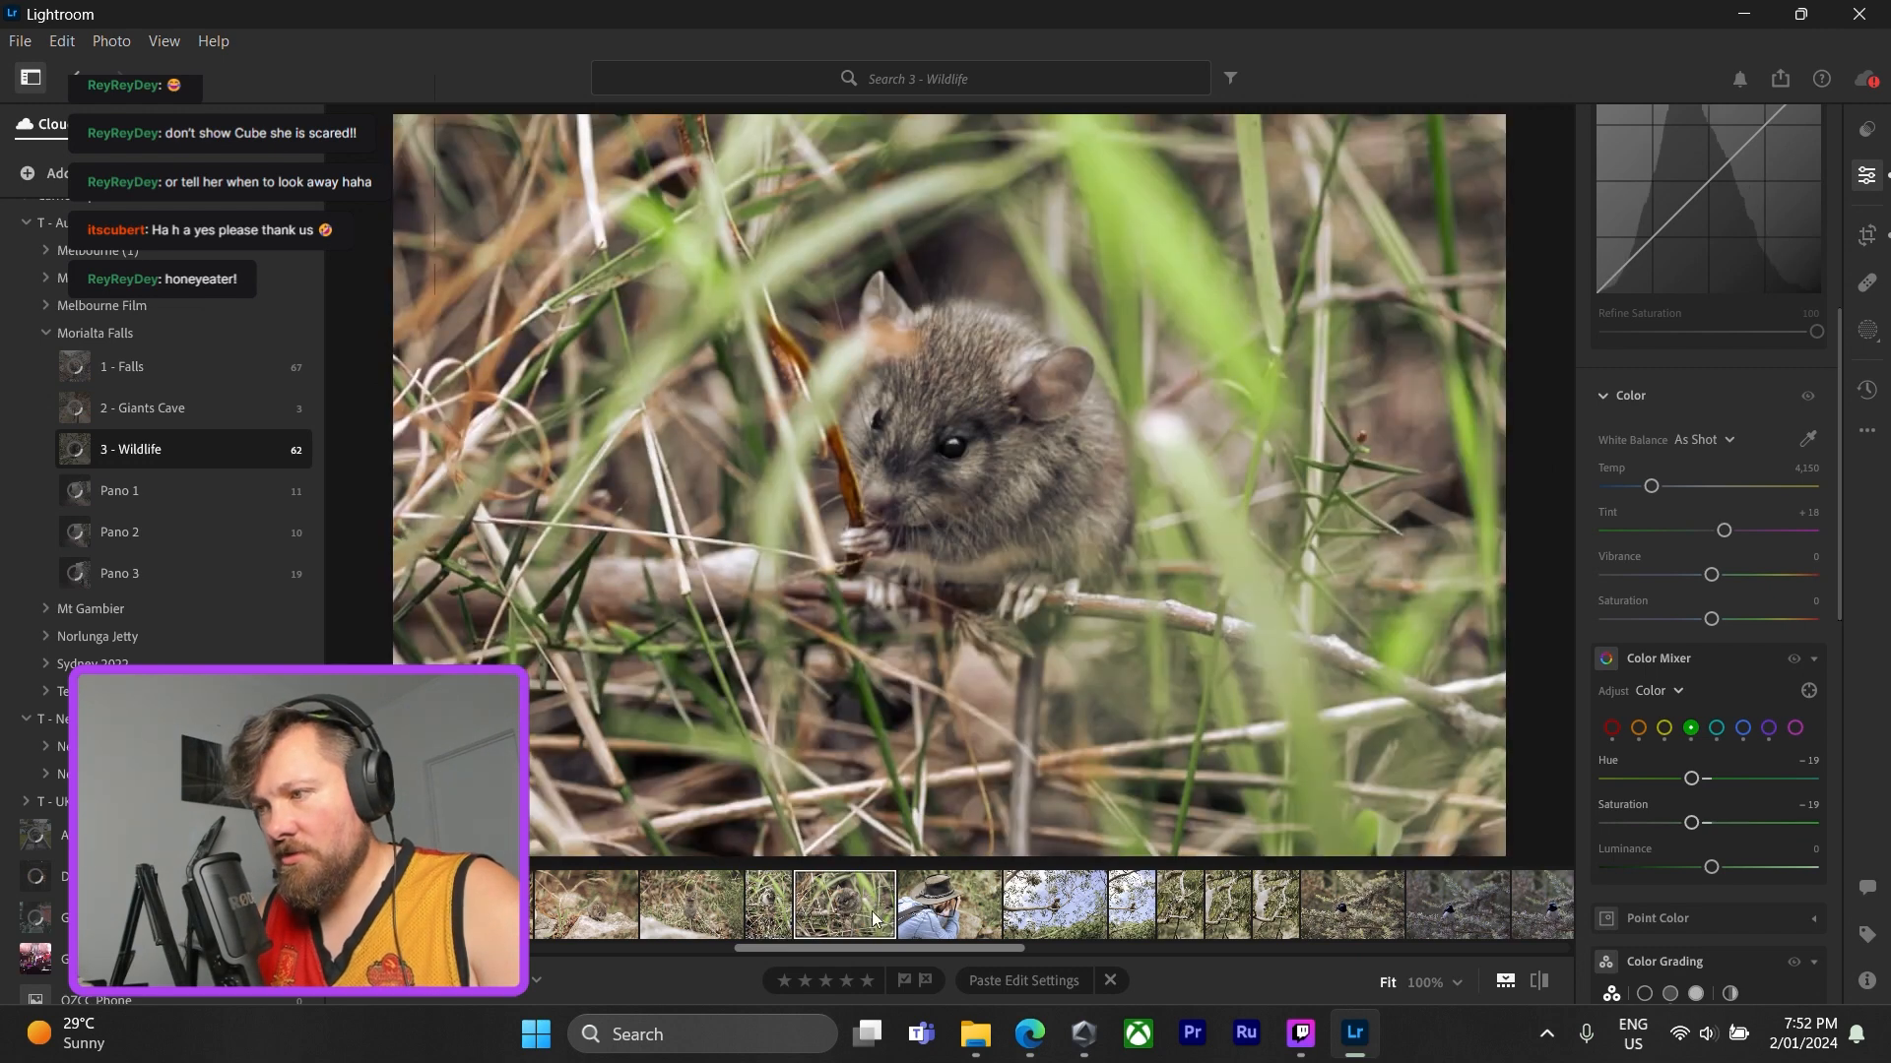
left_click(955, 911)
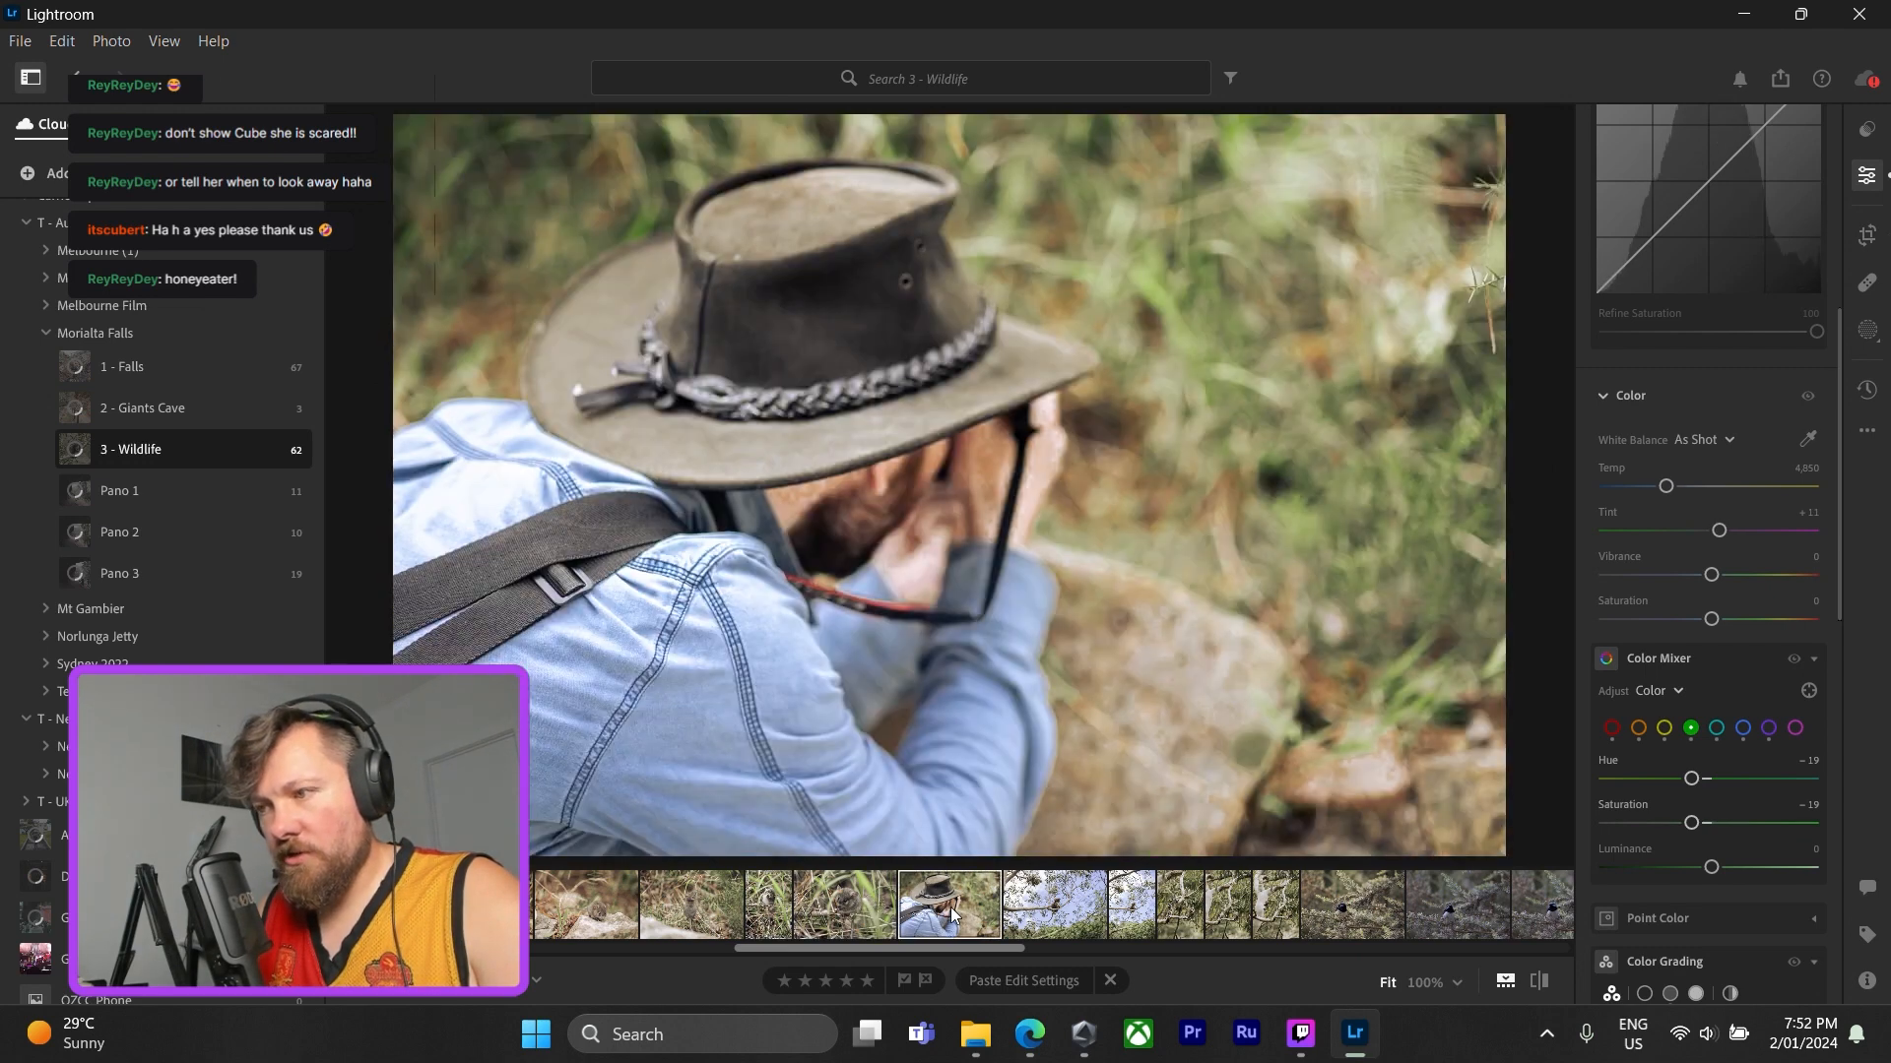
key("ctrl+c")
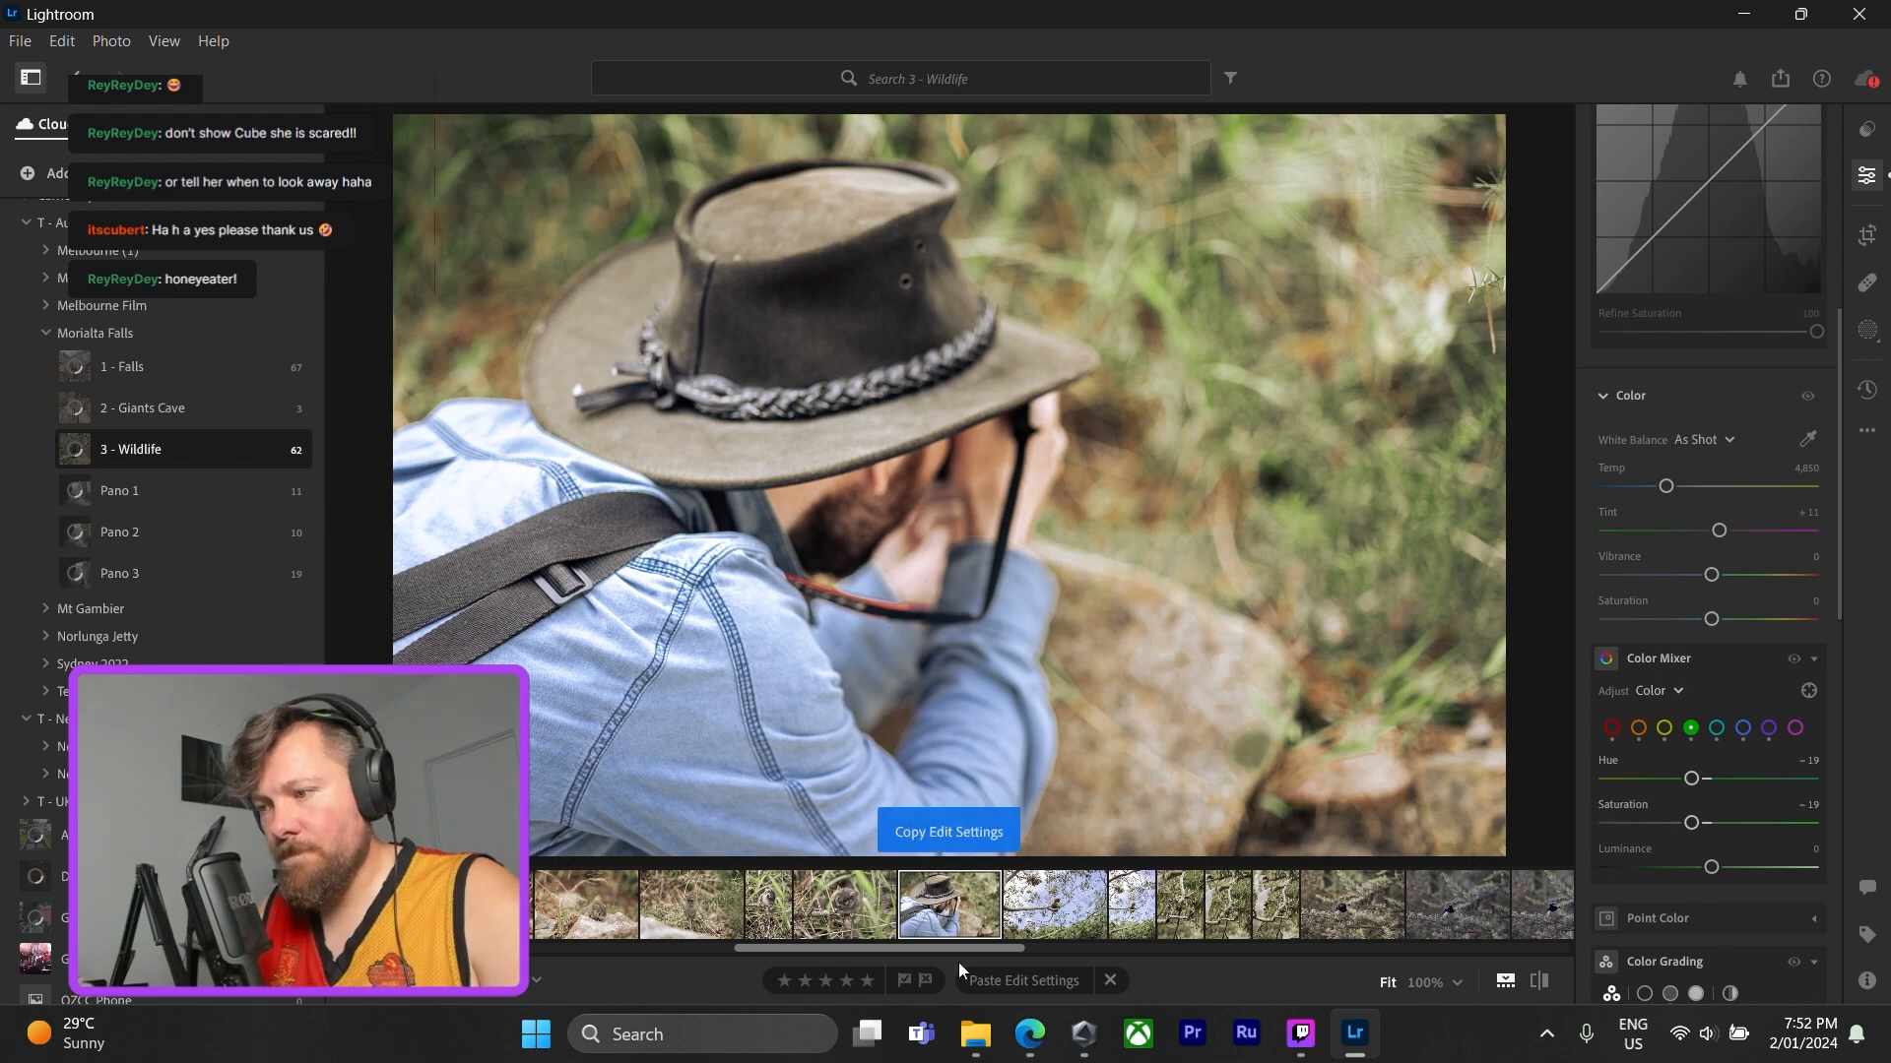
- Paste the hat photo's edit settings onto the first blue wren photo and set its exposure to +0.65
scroll(1257, 916, "down", 1)
left_click(1295, 910)
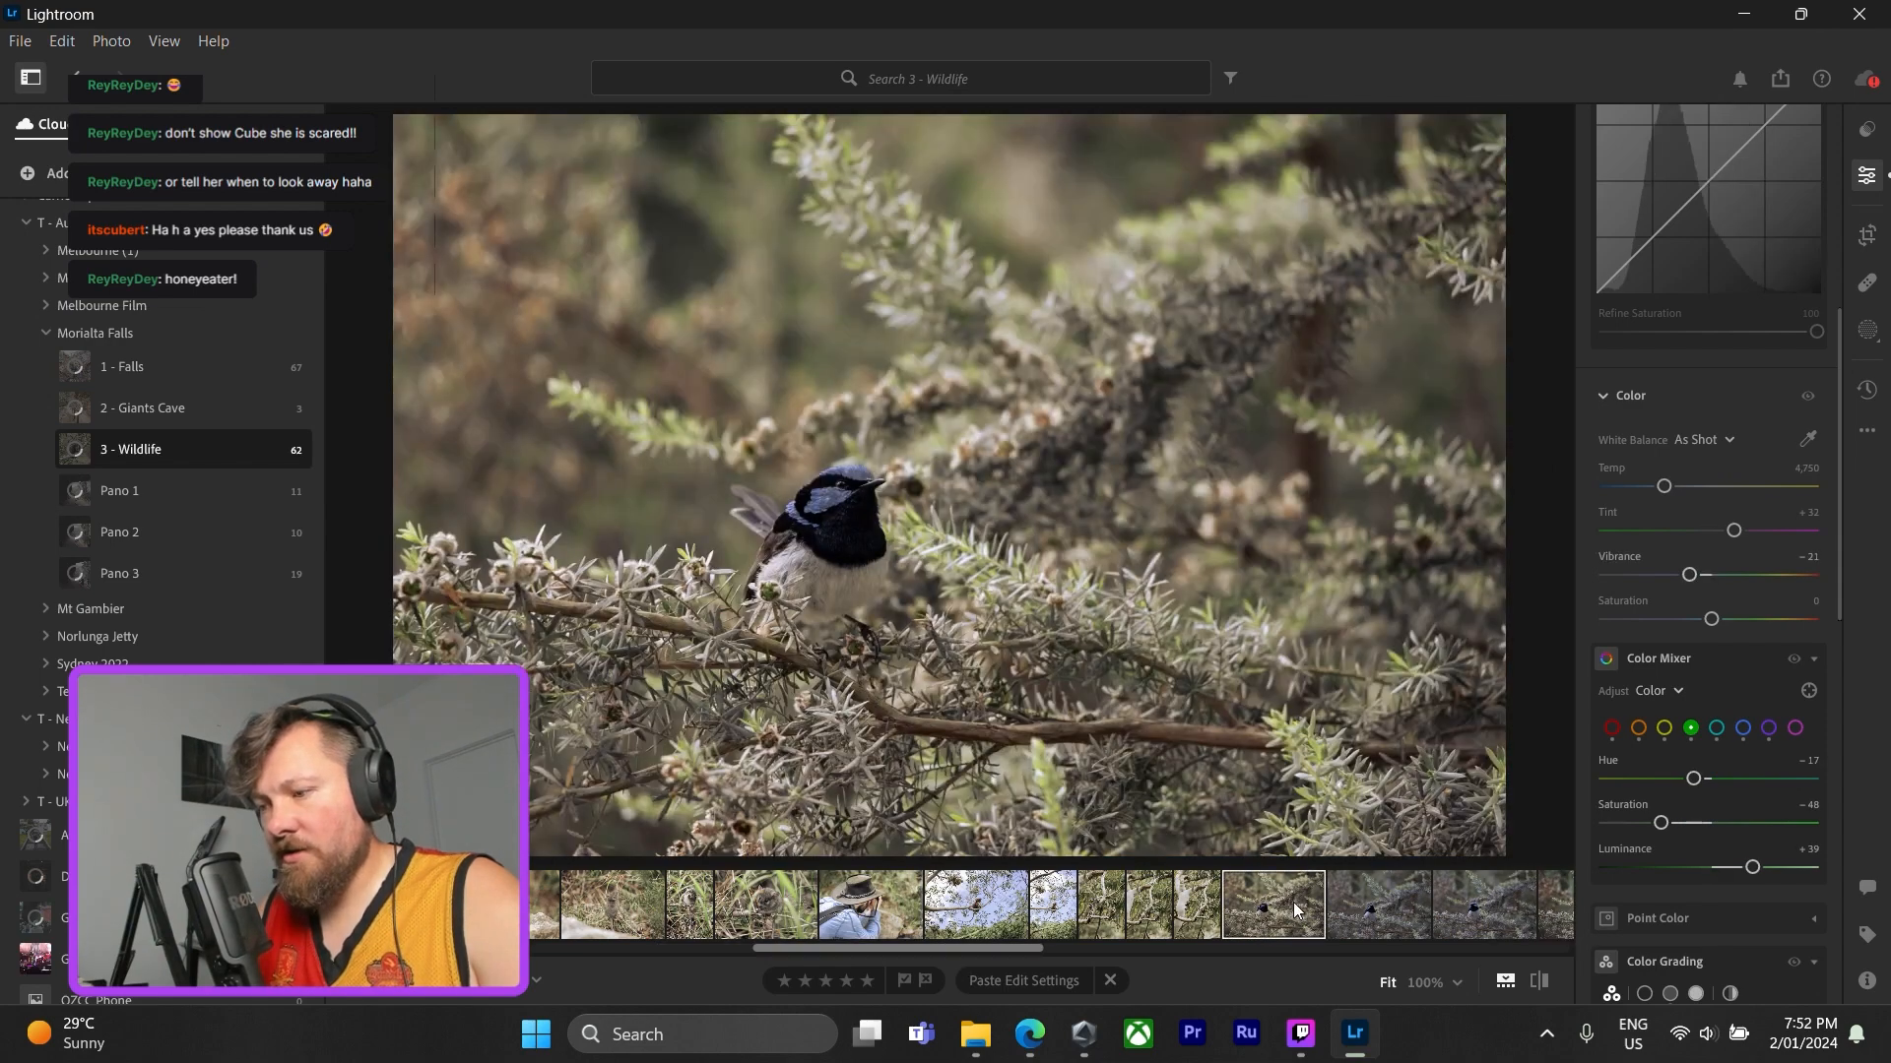
key("ctrl+v")
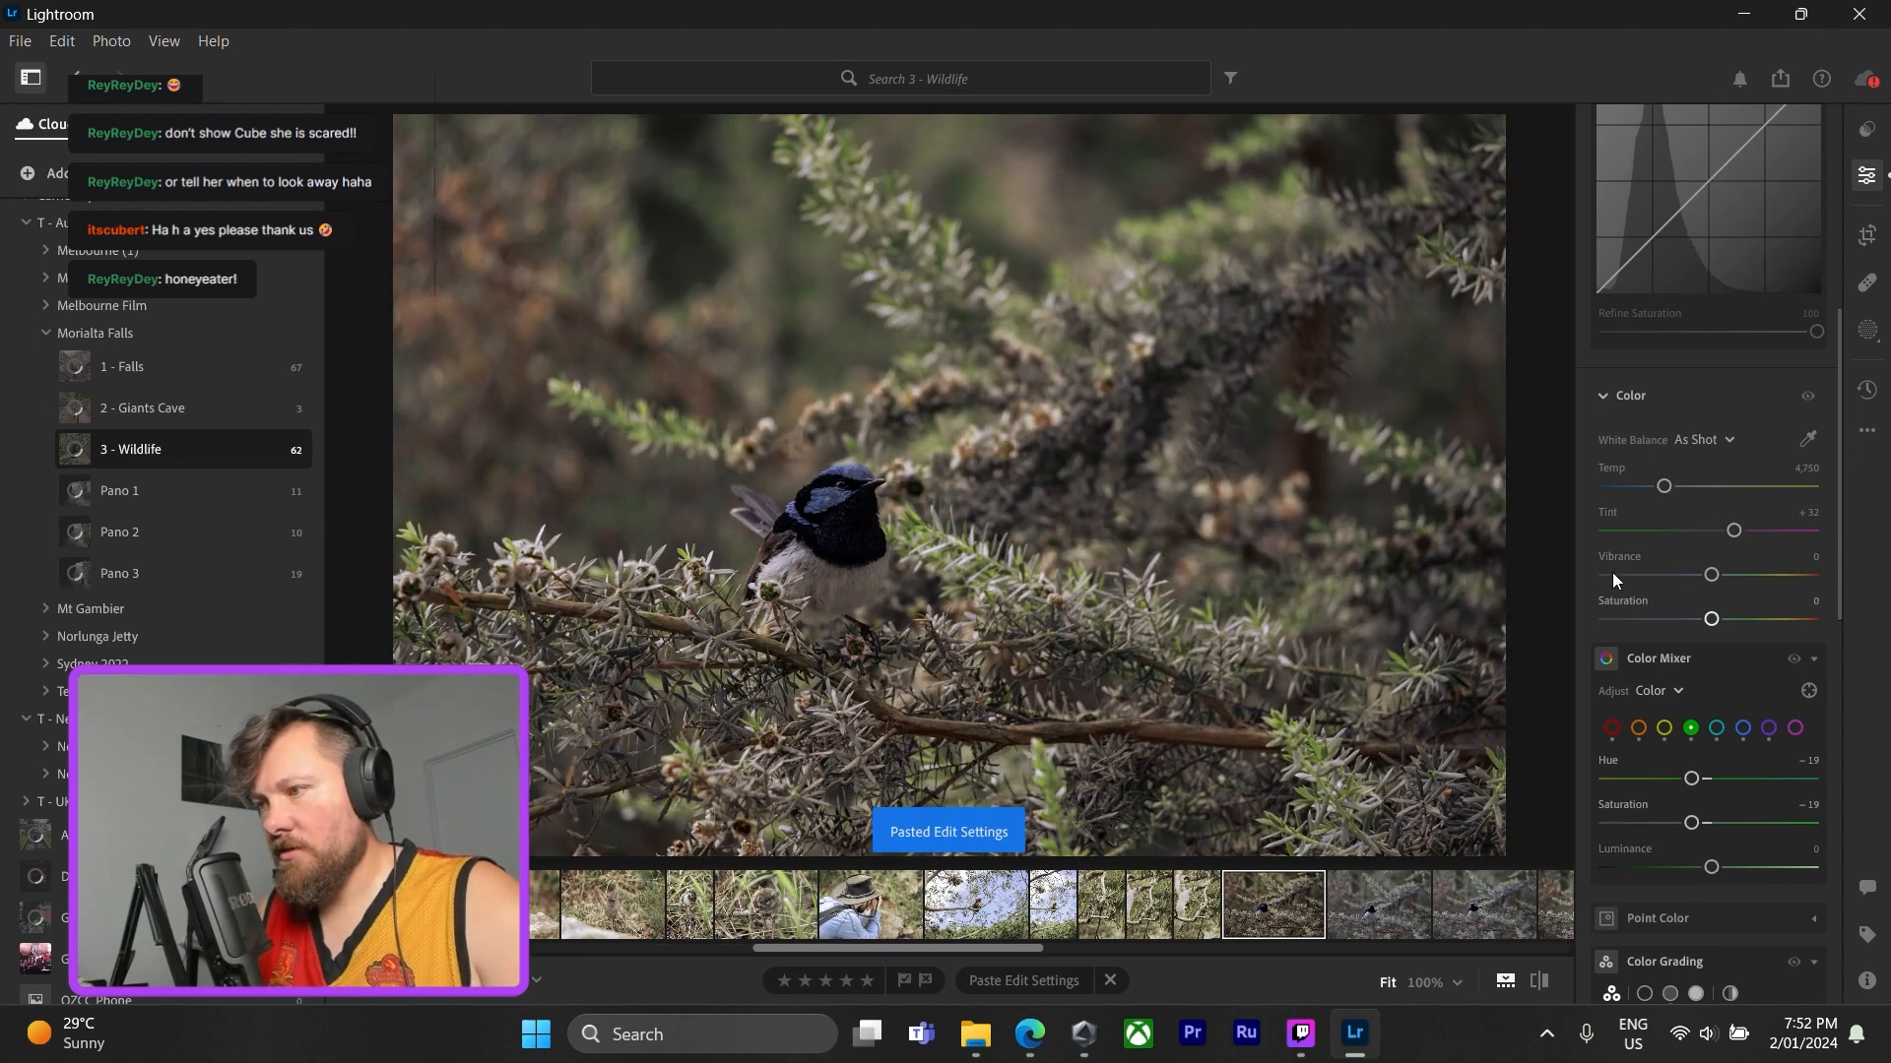
scroll(1635, 473, "up", 5)
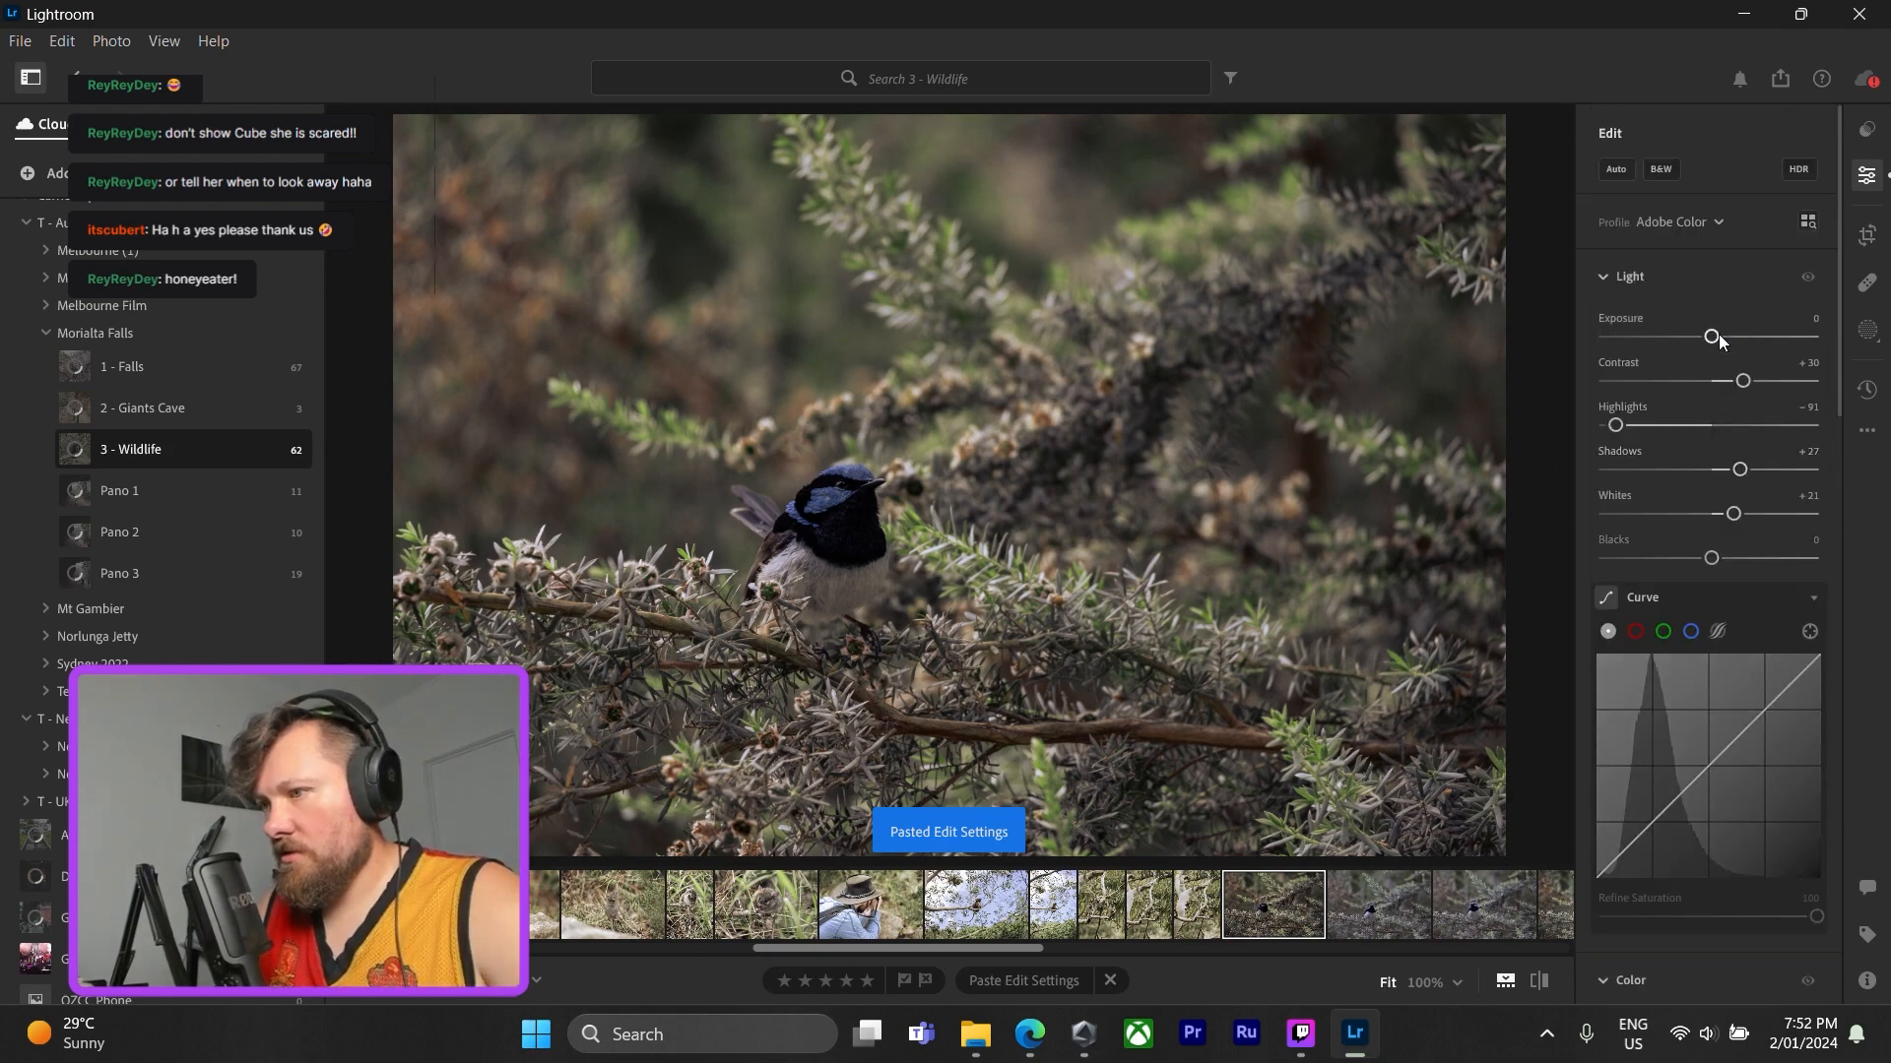
left_click_drag(1717, 334, 1725, 336)
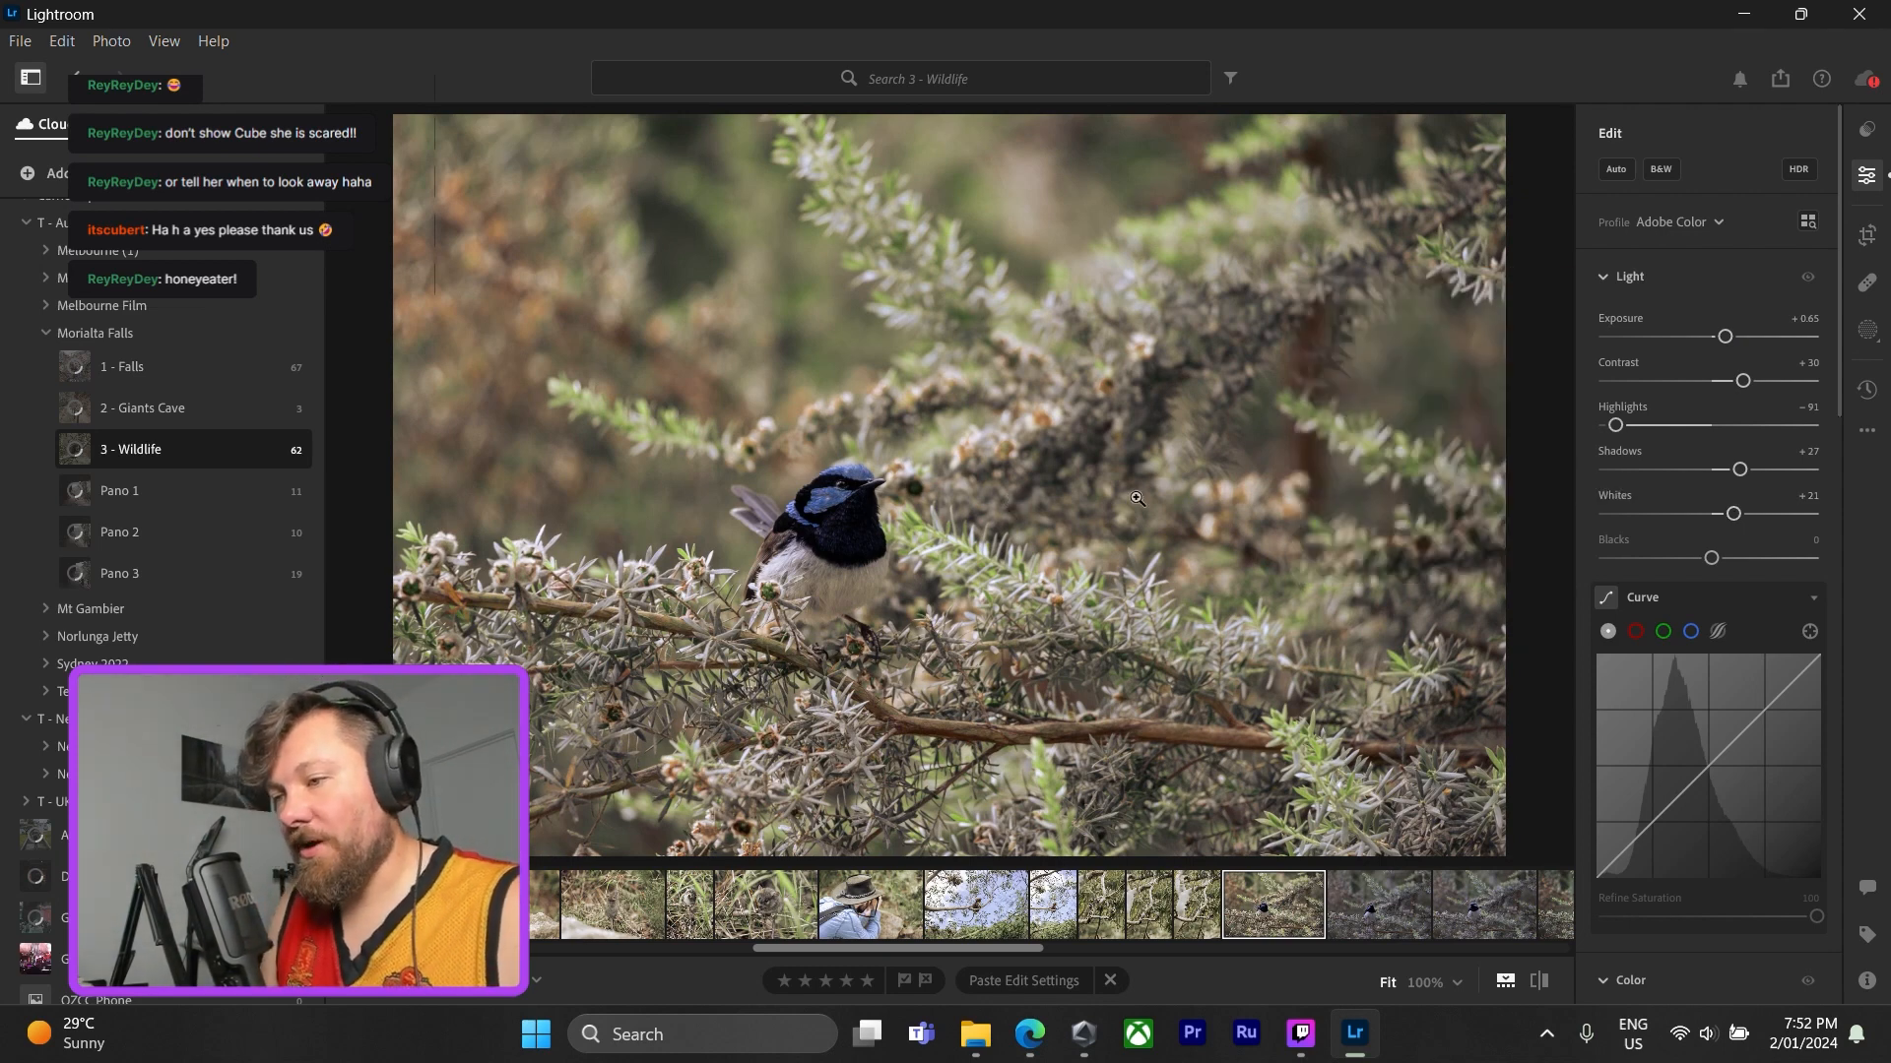
- Try out the blue and aqua Color Mixer settings on the first blue wren photo, raising aqua luminance to +25 and saturation to +38
scroll(1709, 758, "down", 2)
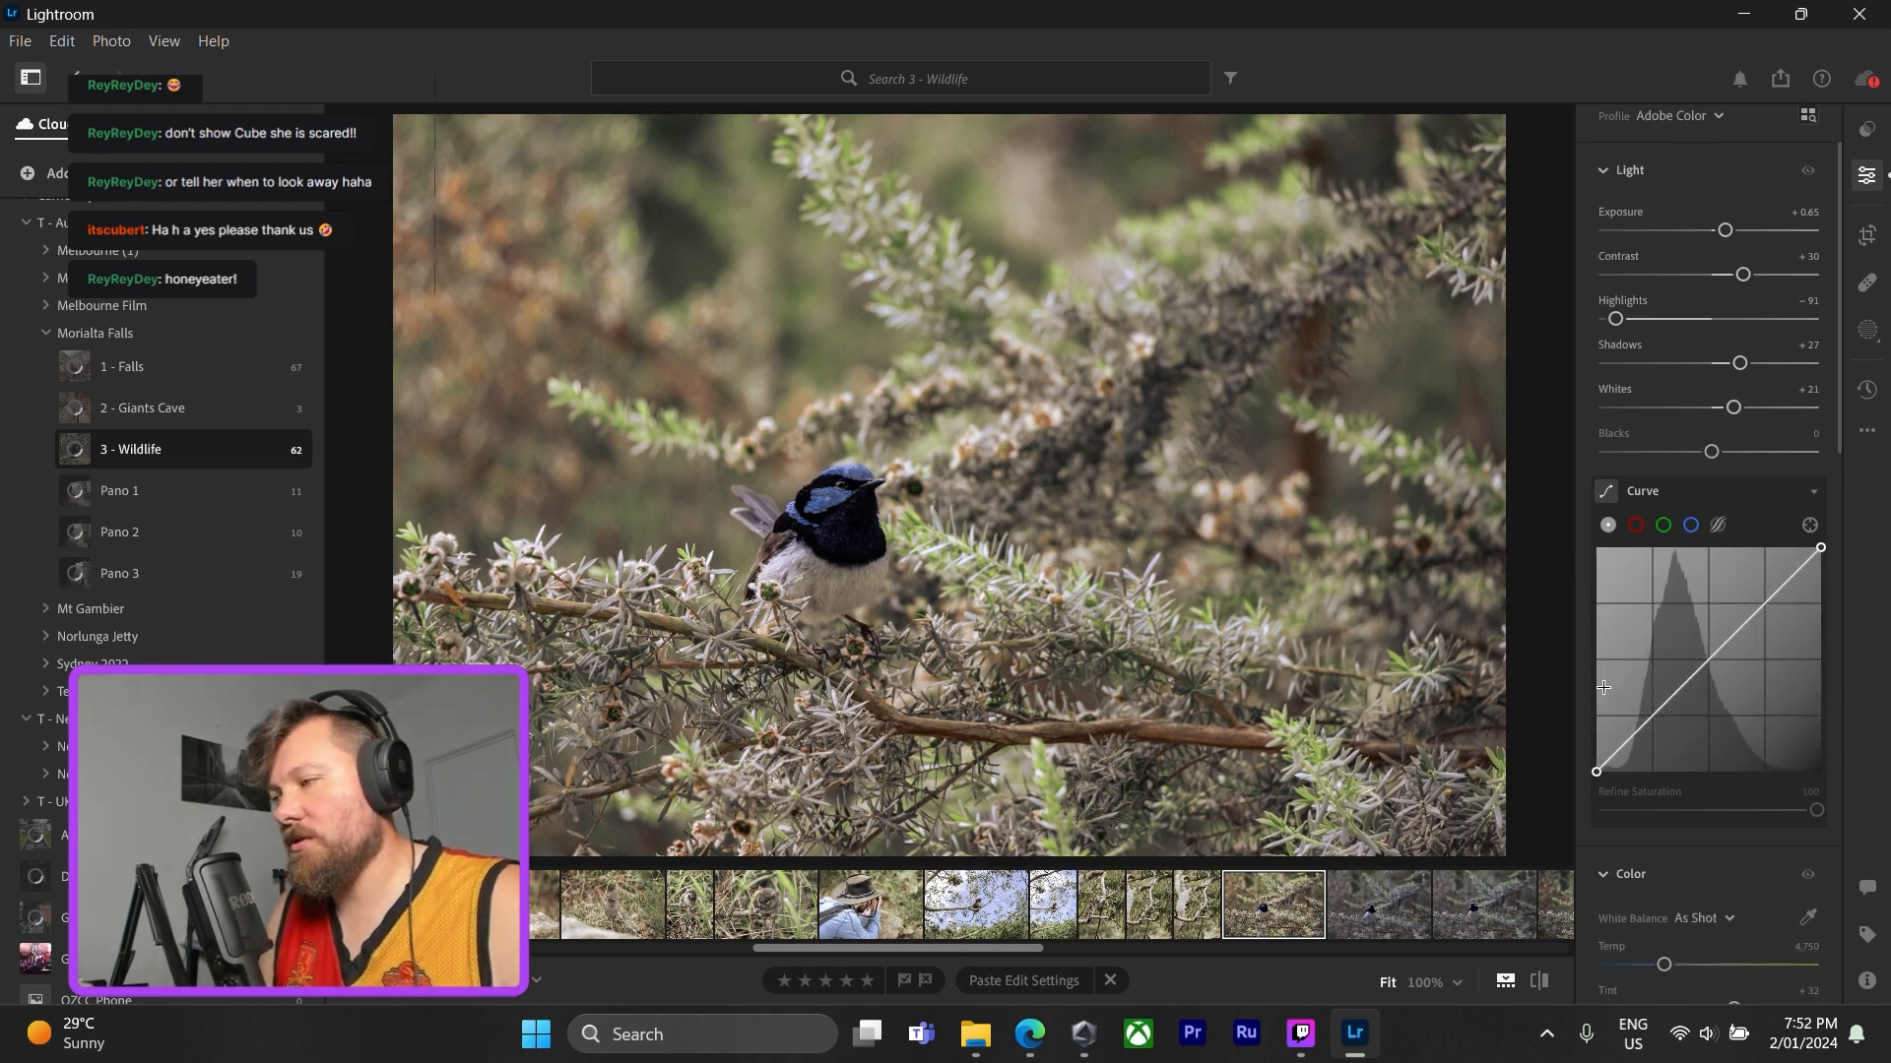
scroll(1638, 723, "down", 4)
scroll(1675, 753, "down", 4)
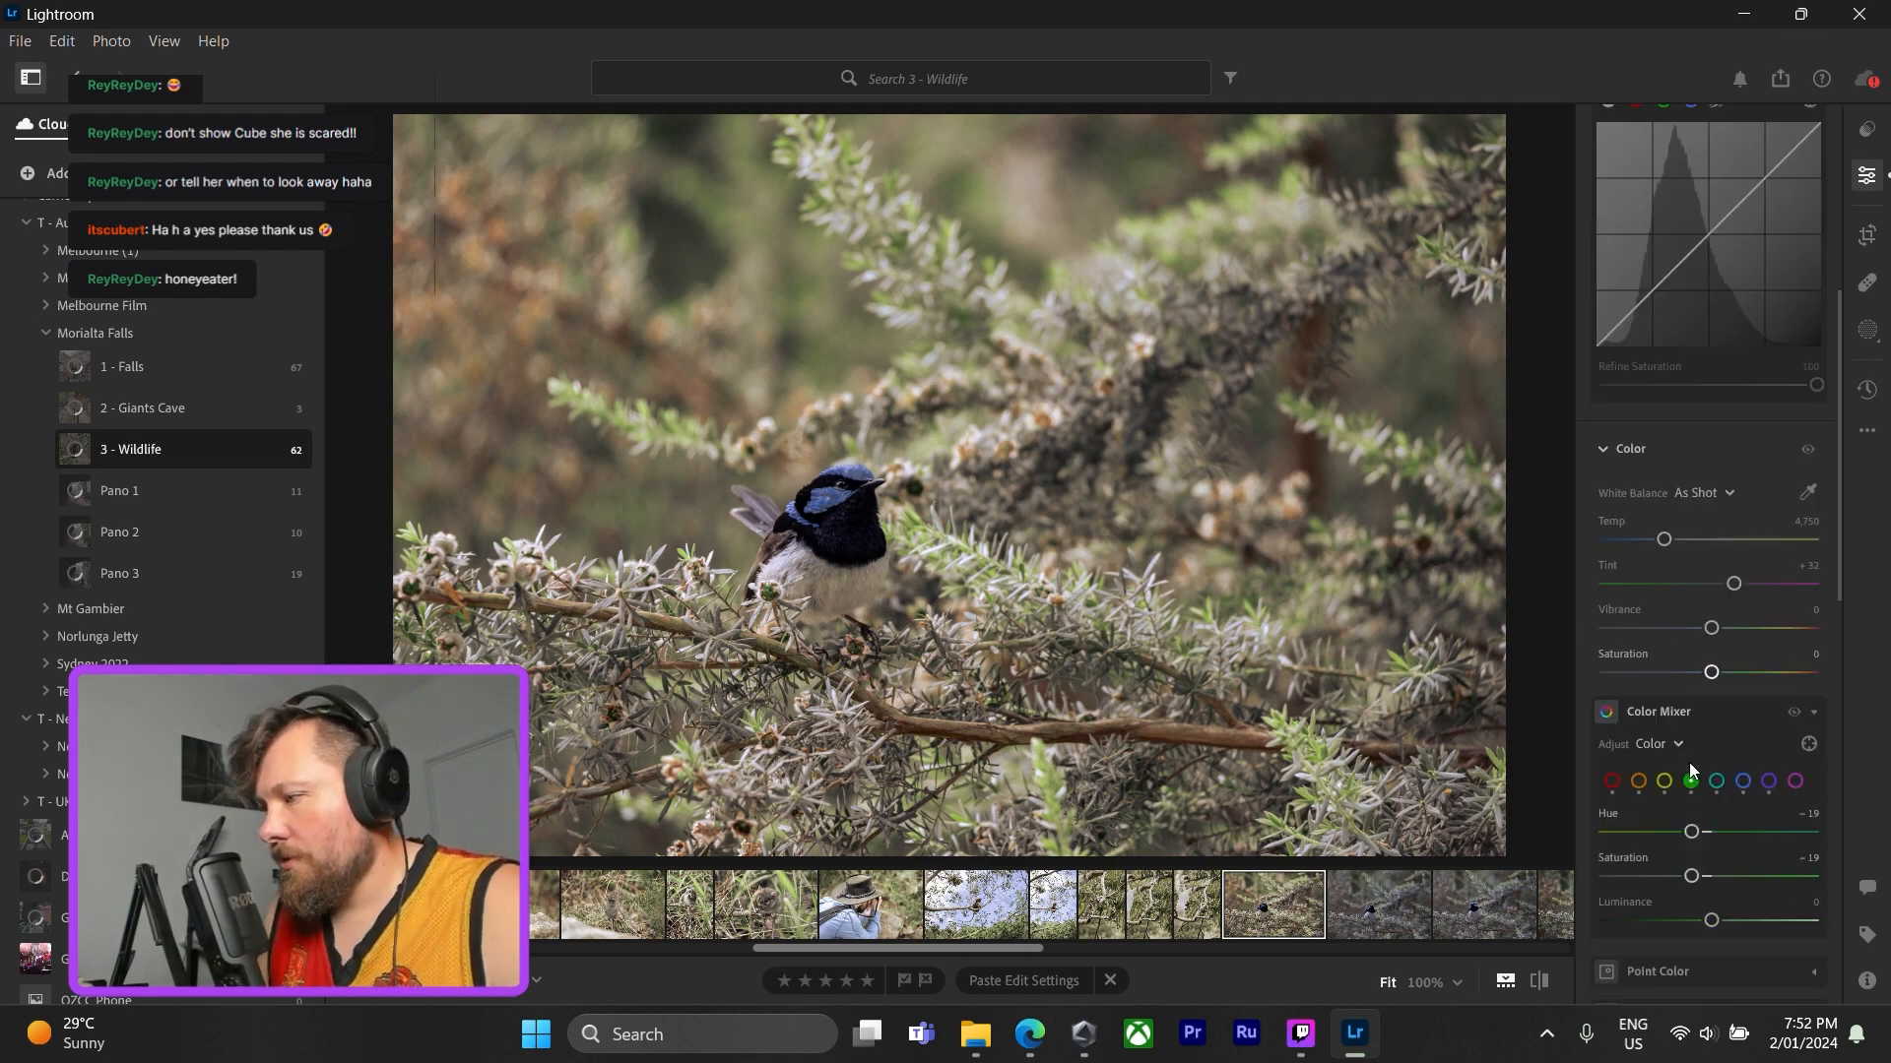
left_click(1743, 783)
mouse_move(1694, 877)
left_mouse_down()
mouse_move(1738, 877)
mouse_move(1685, 877)
left_mouse_up()
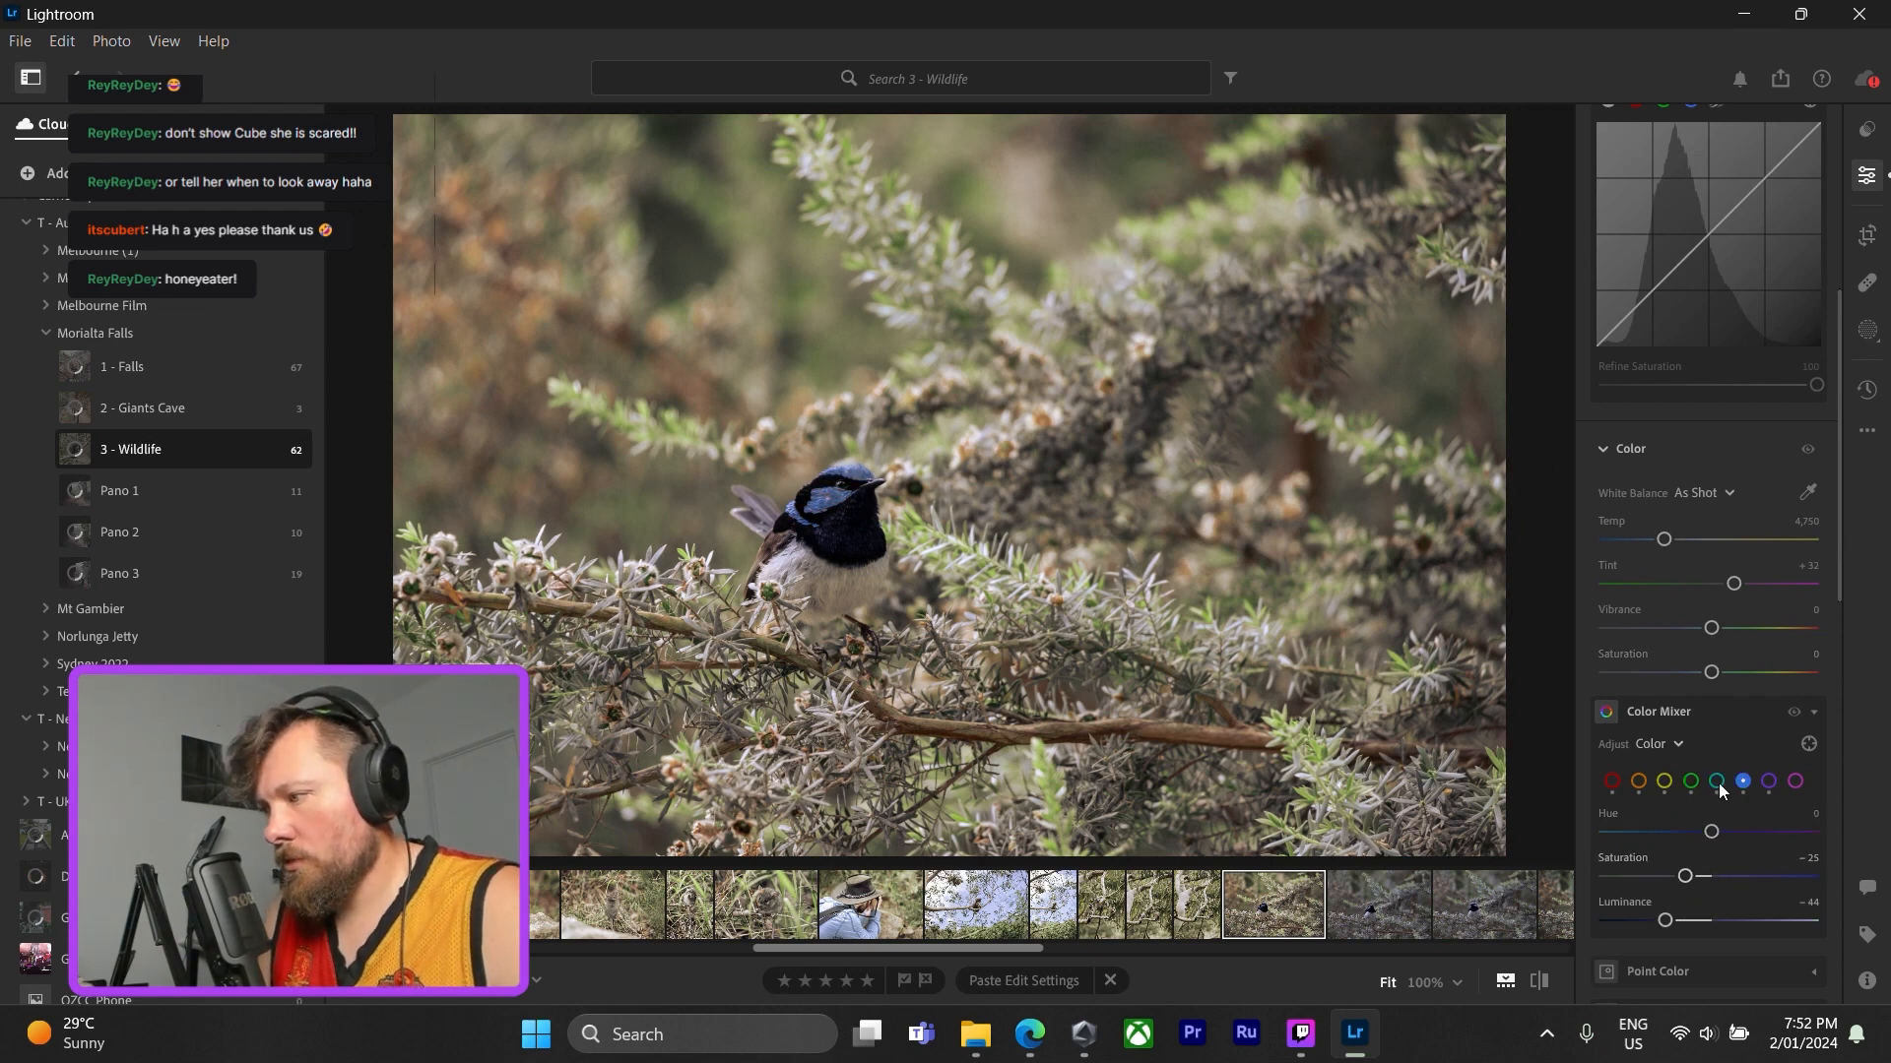
left_click(1717, 781)
double_click(1660, 827)
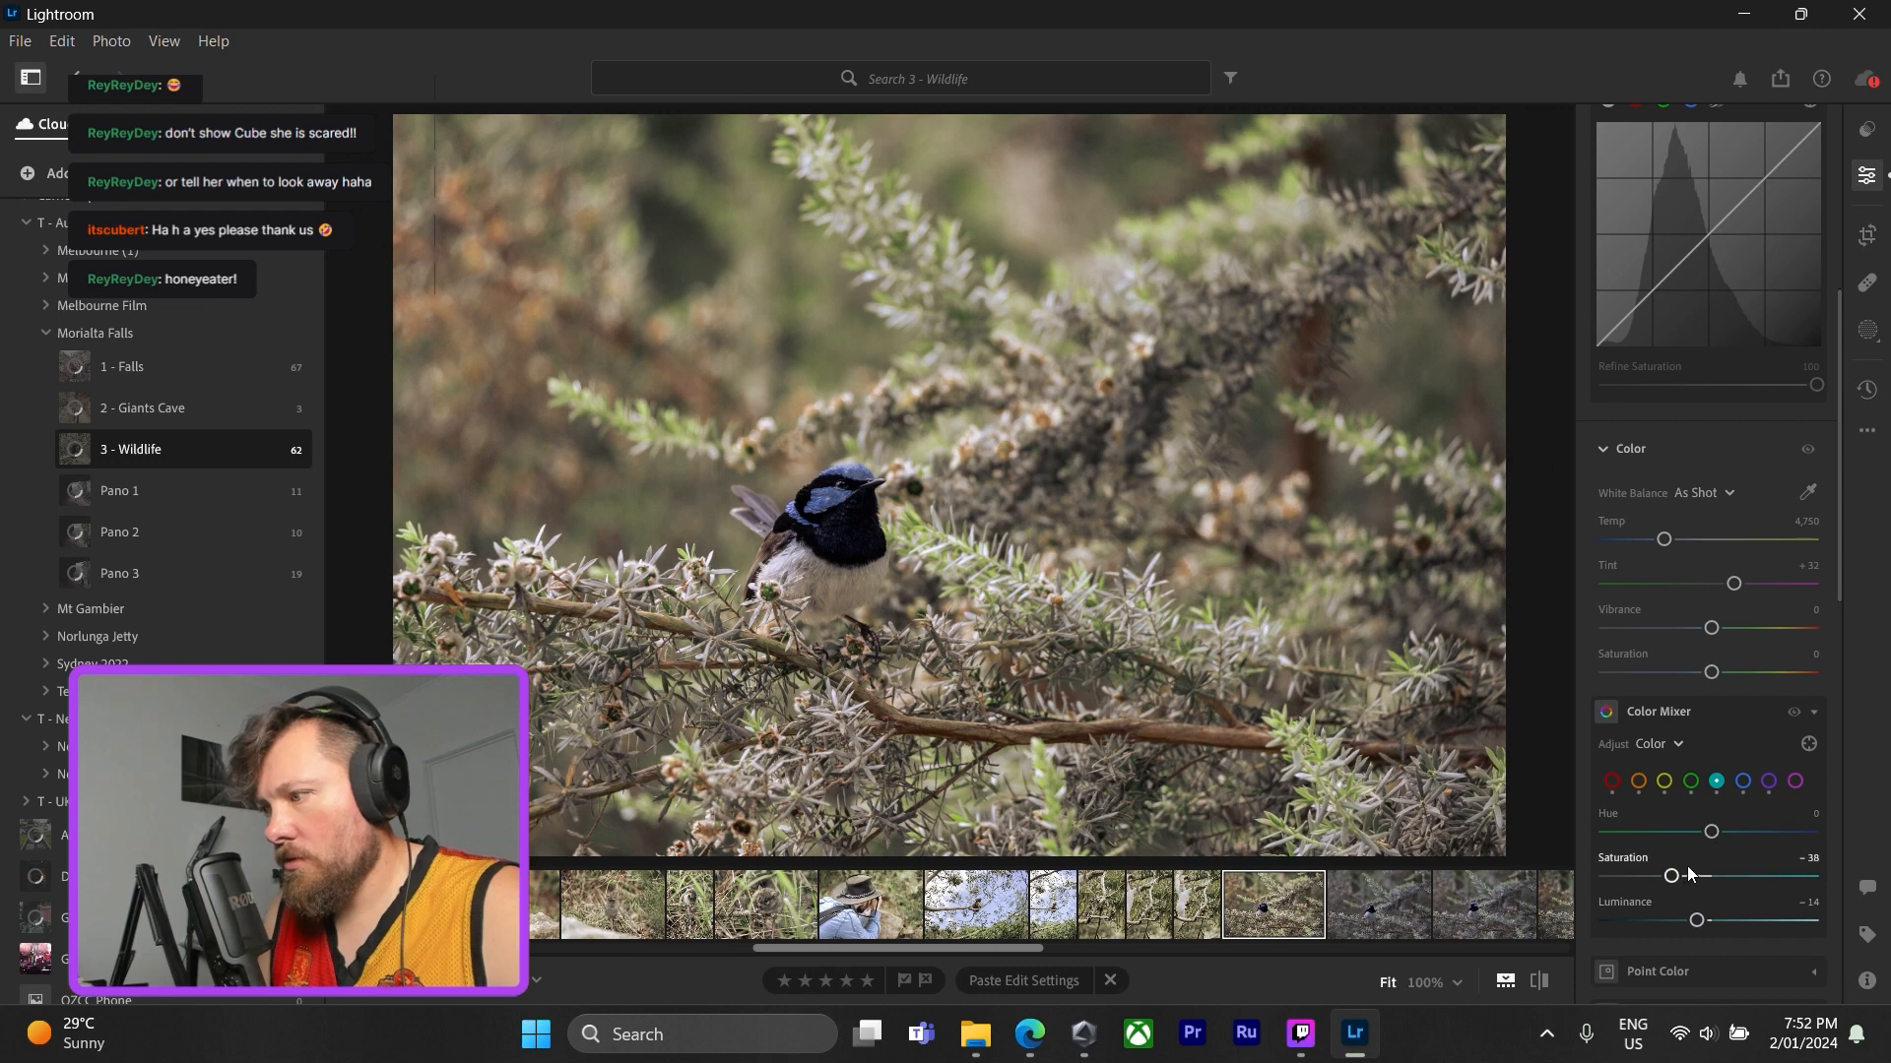
left_click_drag(1674, 876, 1737, 919)
mouse_move(1711, 831)
left_mouse_down()
mouse_move(1656, 831)
mouse_move(1740, 829)
left_mouse_up()
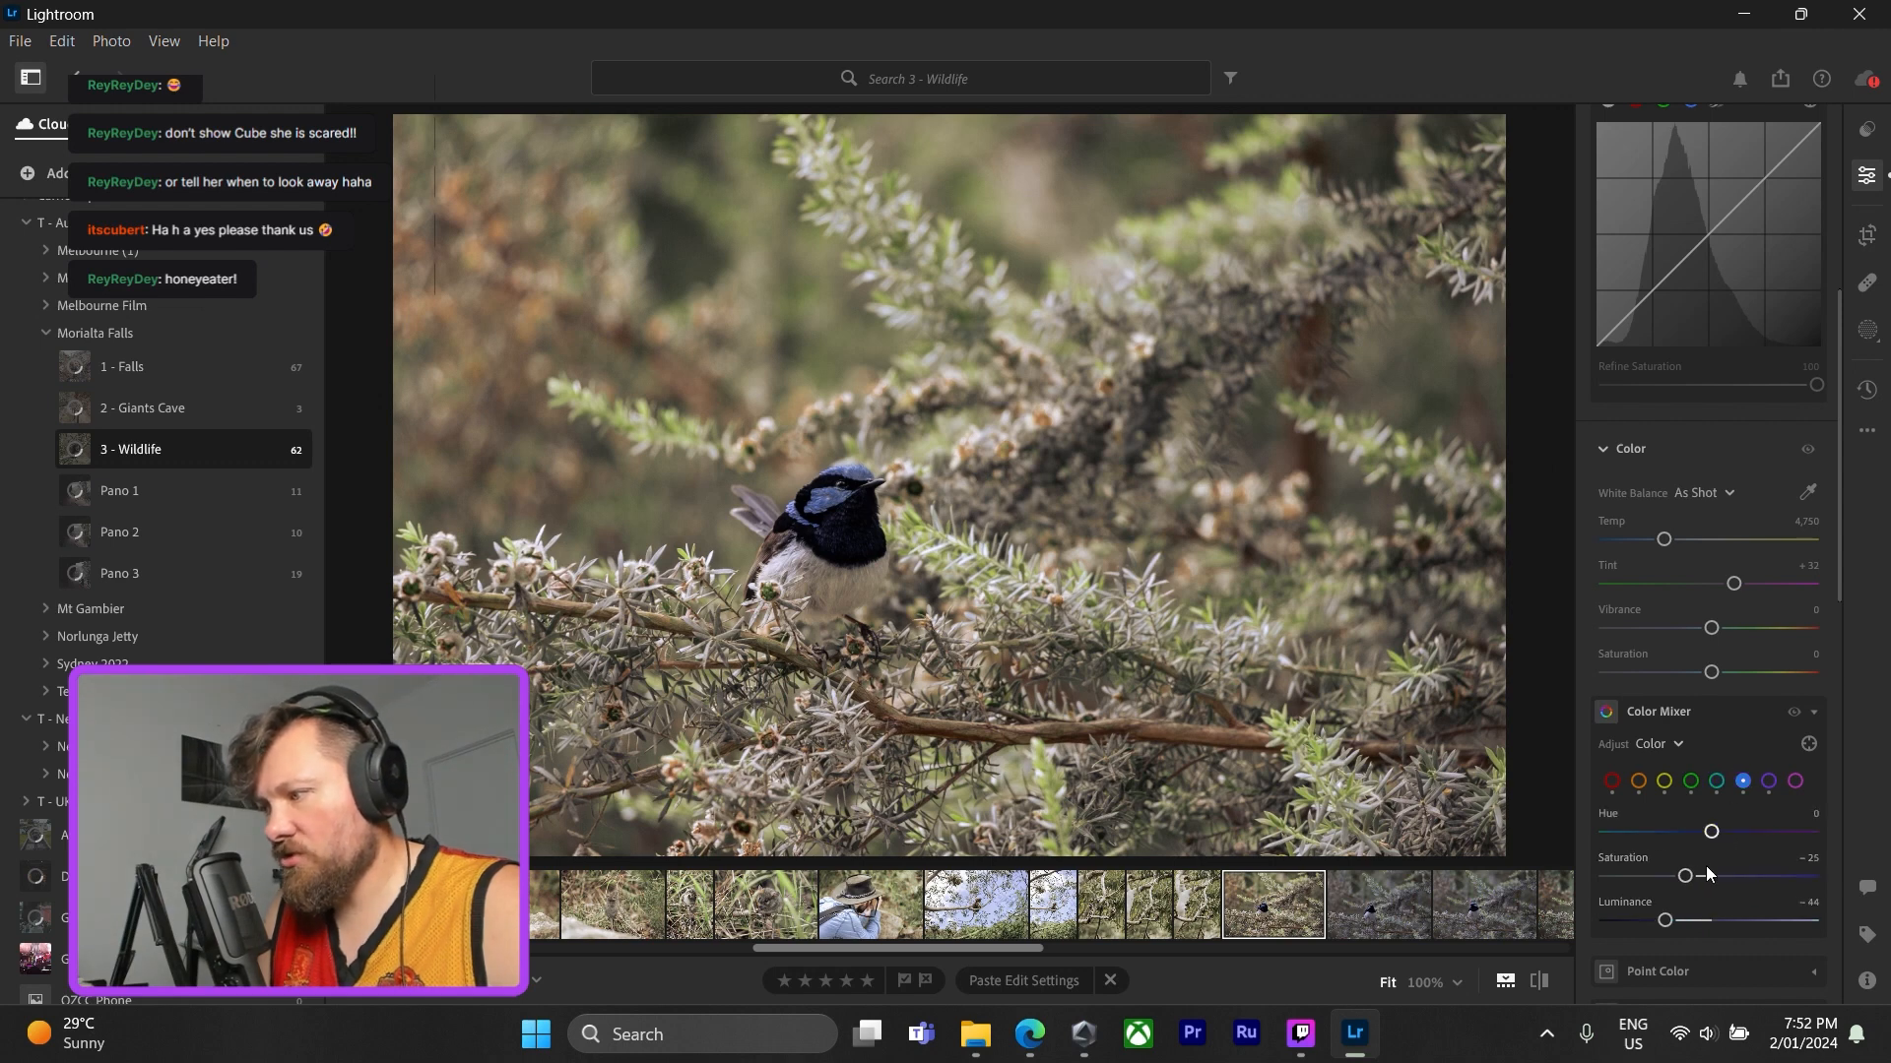
- Try raising purple saturation to +12 and luminance to +21 in the Color Mixer, and undo both purple changes
left_click(1768, 781)
left_click_drag(1670, 876, 1725, 876)
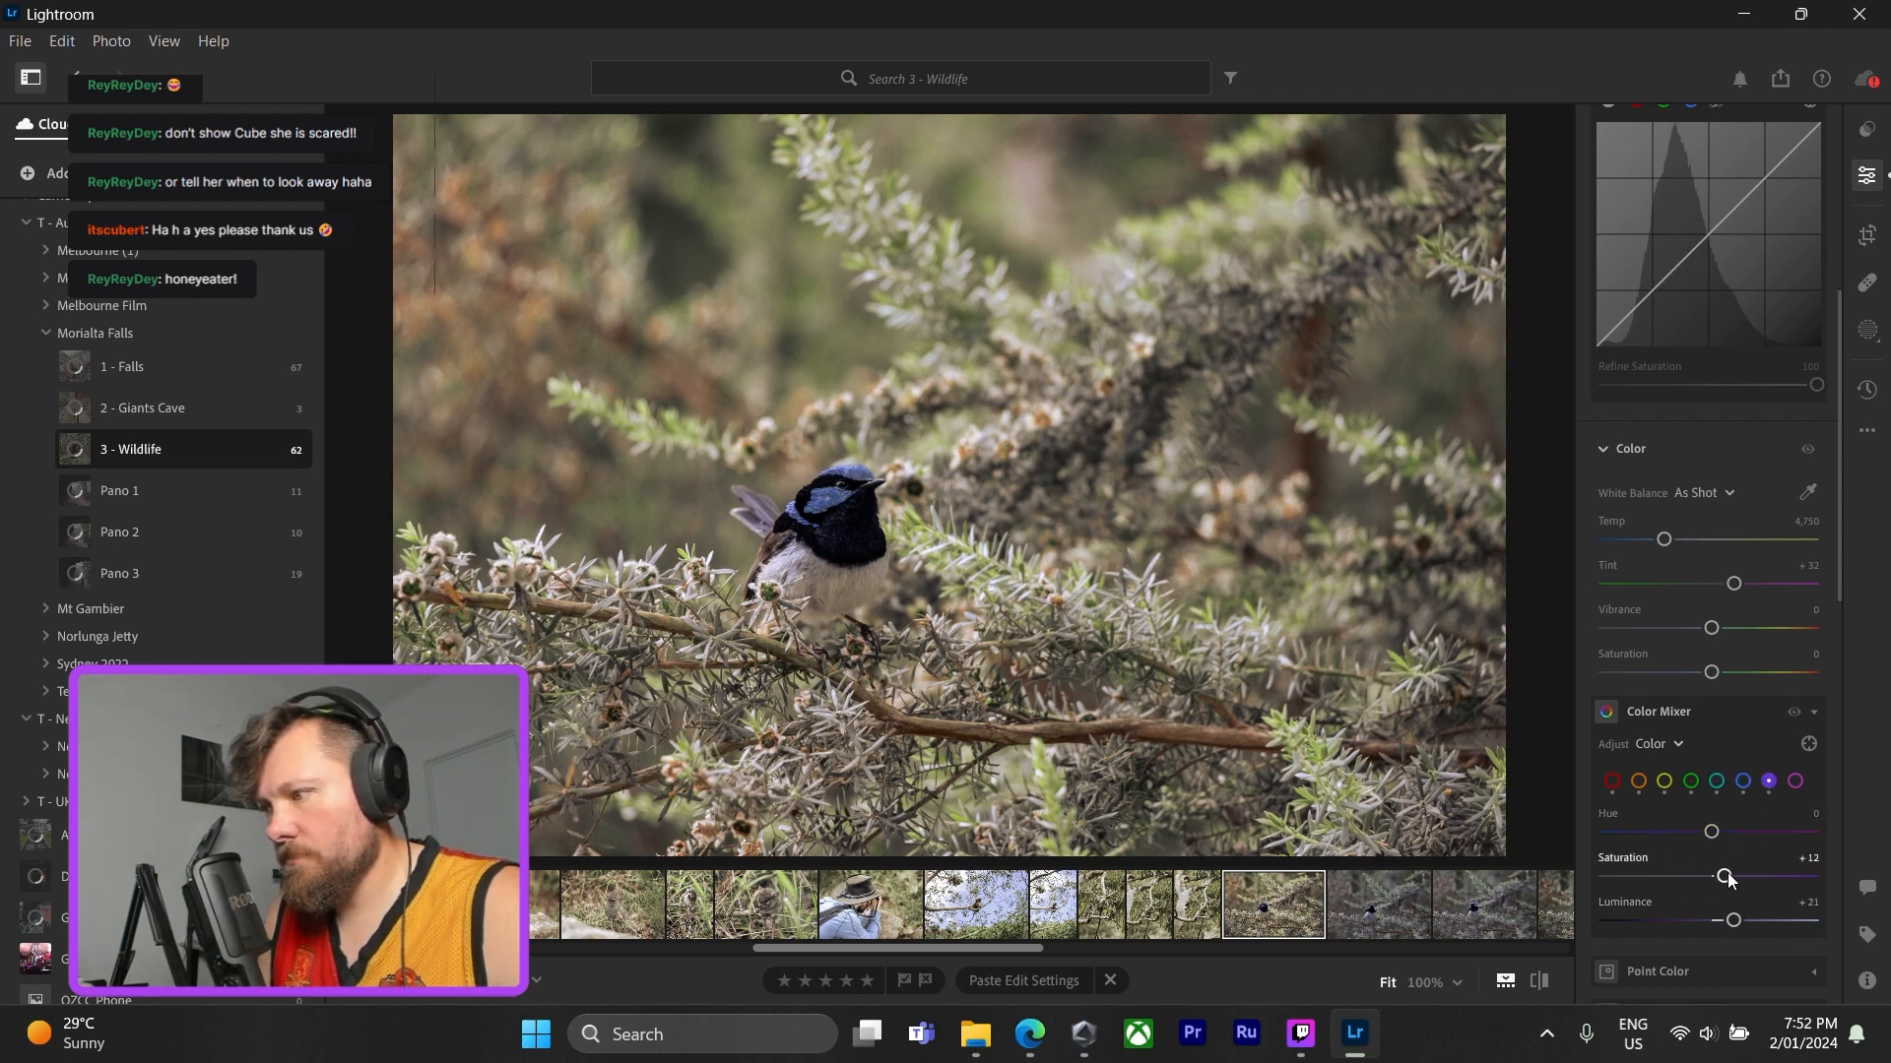
key("ctrl+z")
key("ctrl+z")
key("ctrl+z")
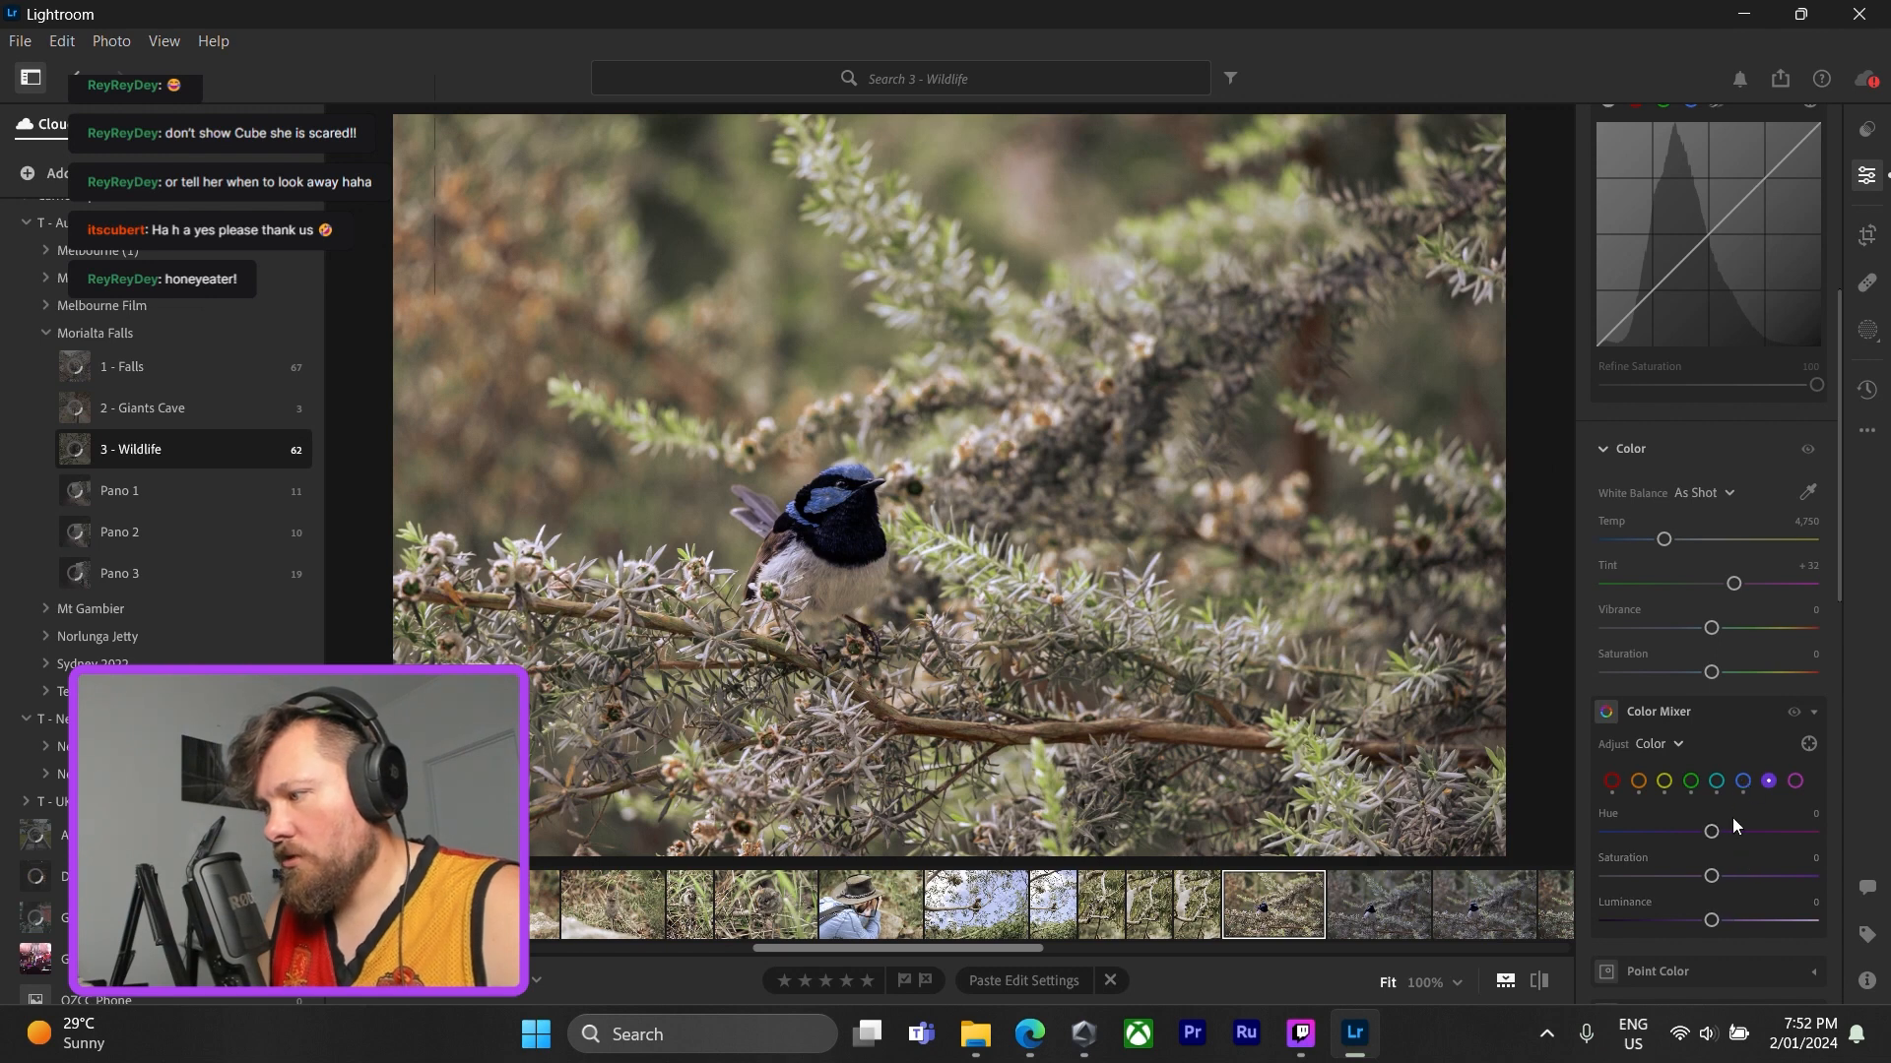
- Reset the saturation and luminance of both aqua and blue to 0 in the wren photo's Color Mixer
left_click(1716, 781)
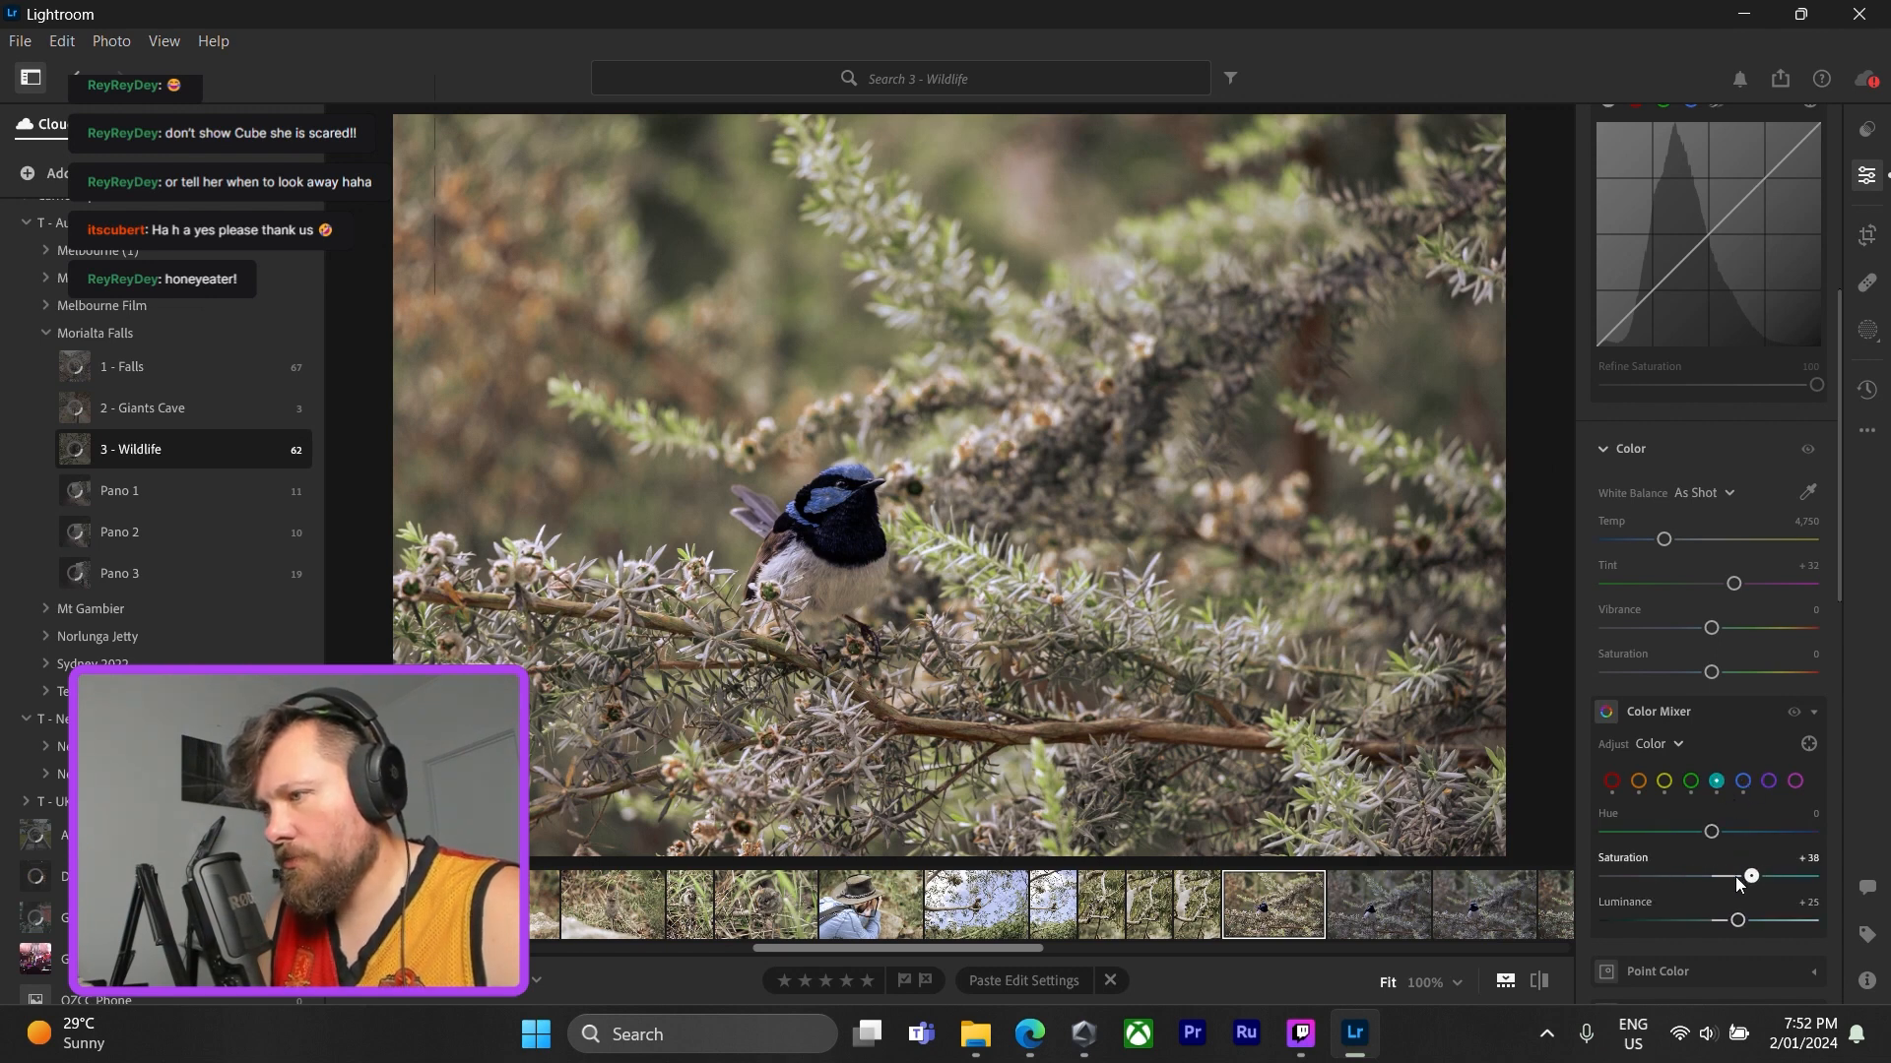
left_click_drag(1747, 876, 1699, 876)
double_click(1698, 876)
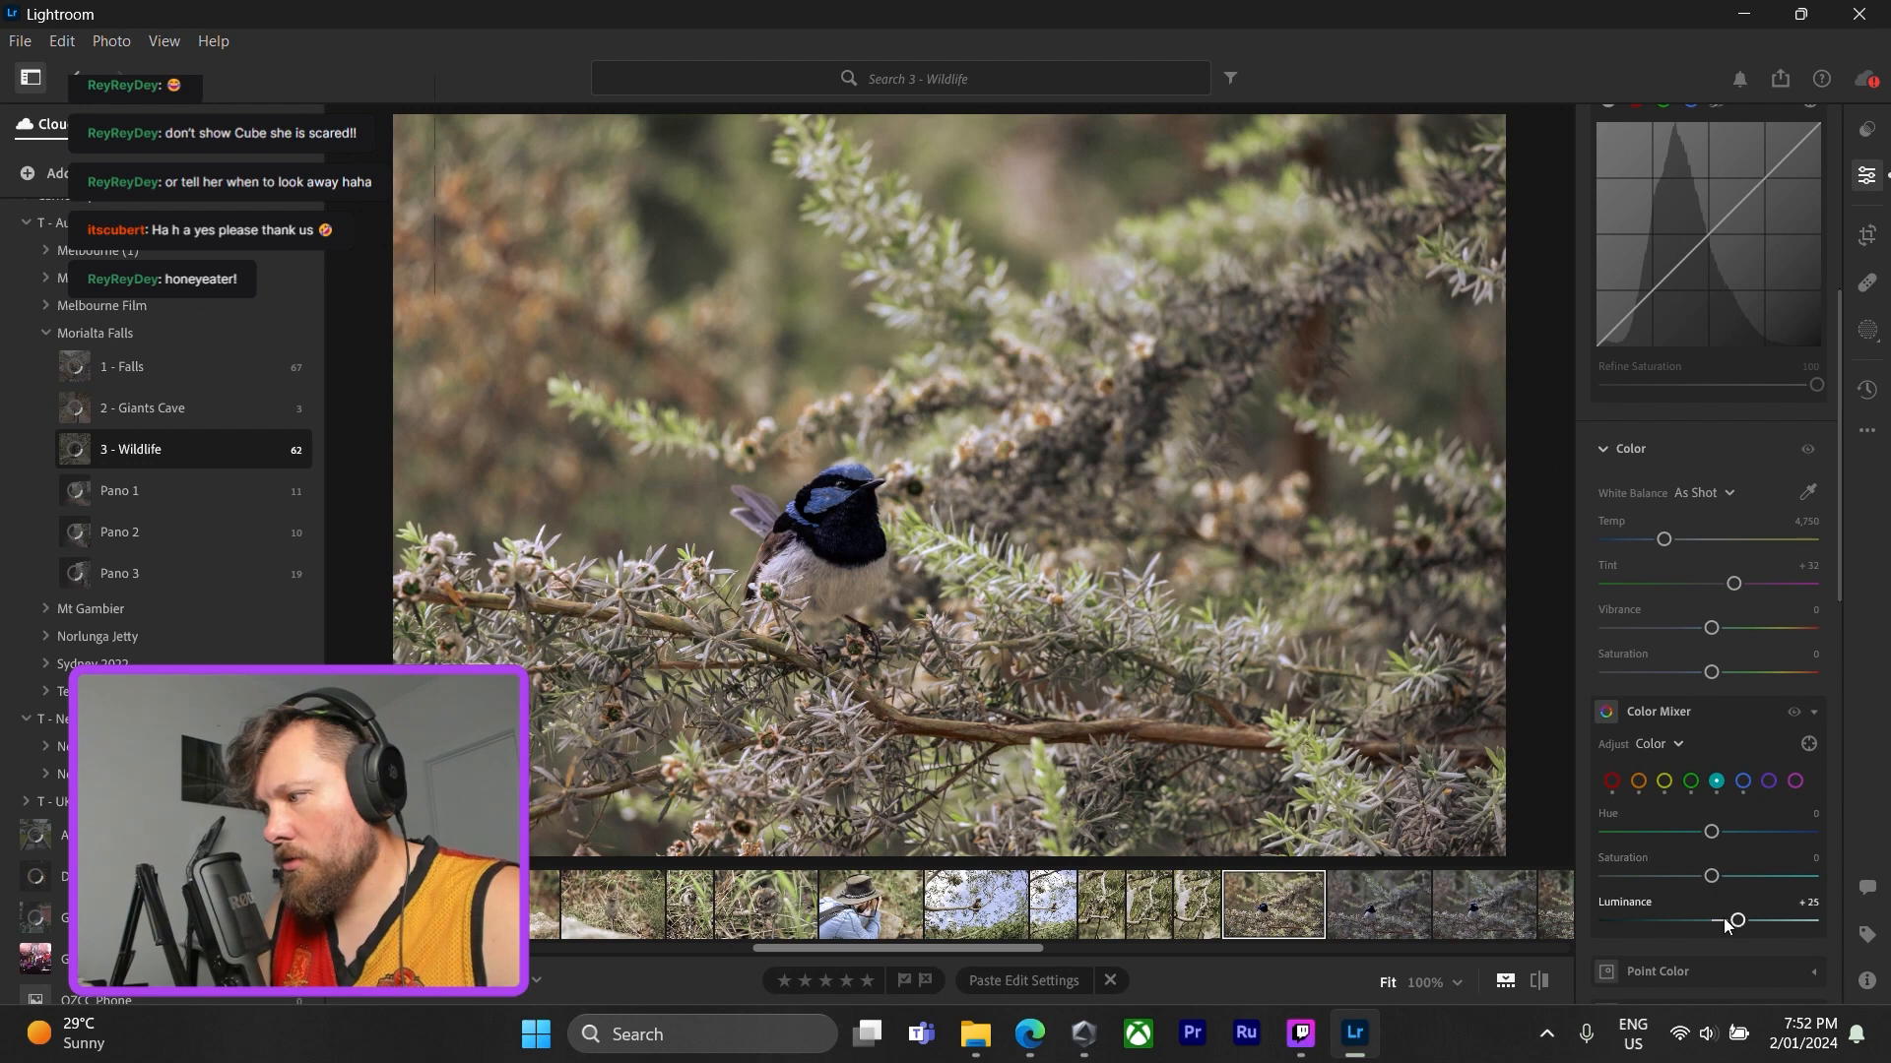
double_click(1737, 921)
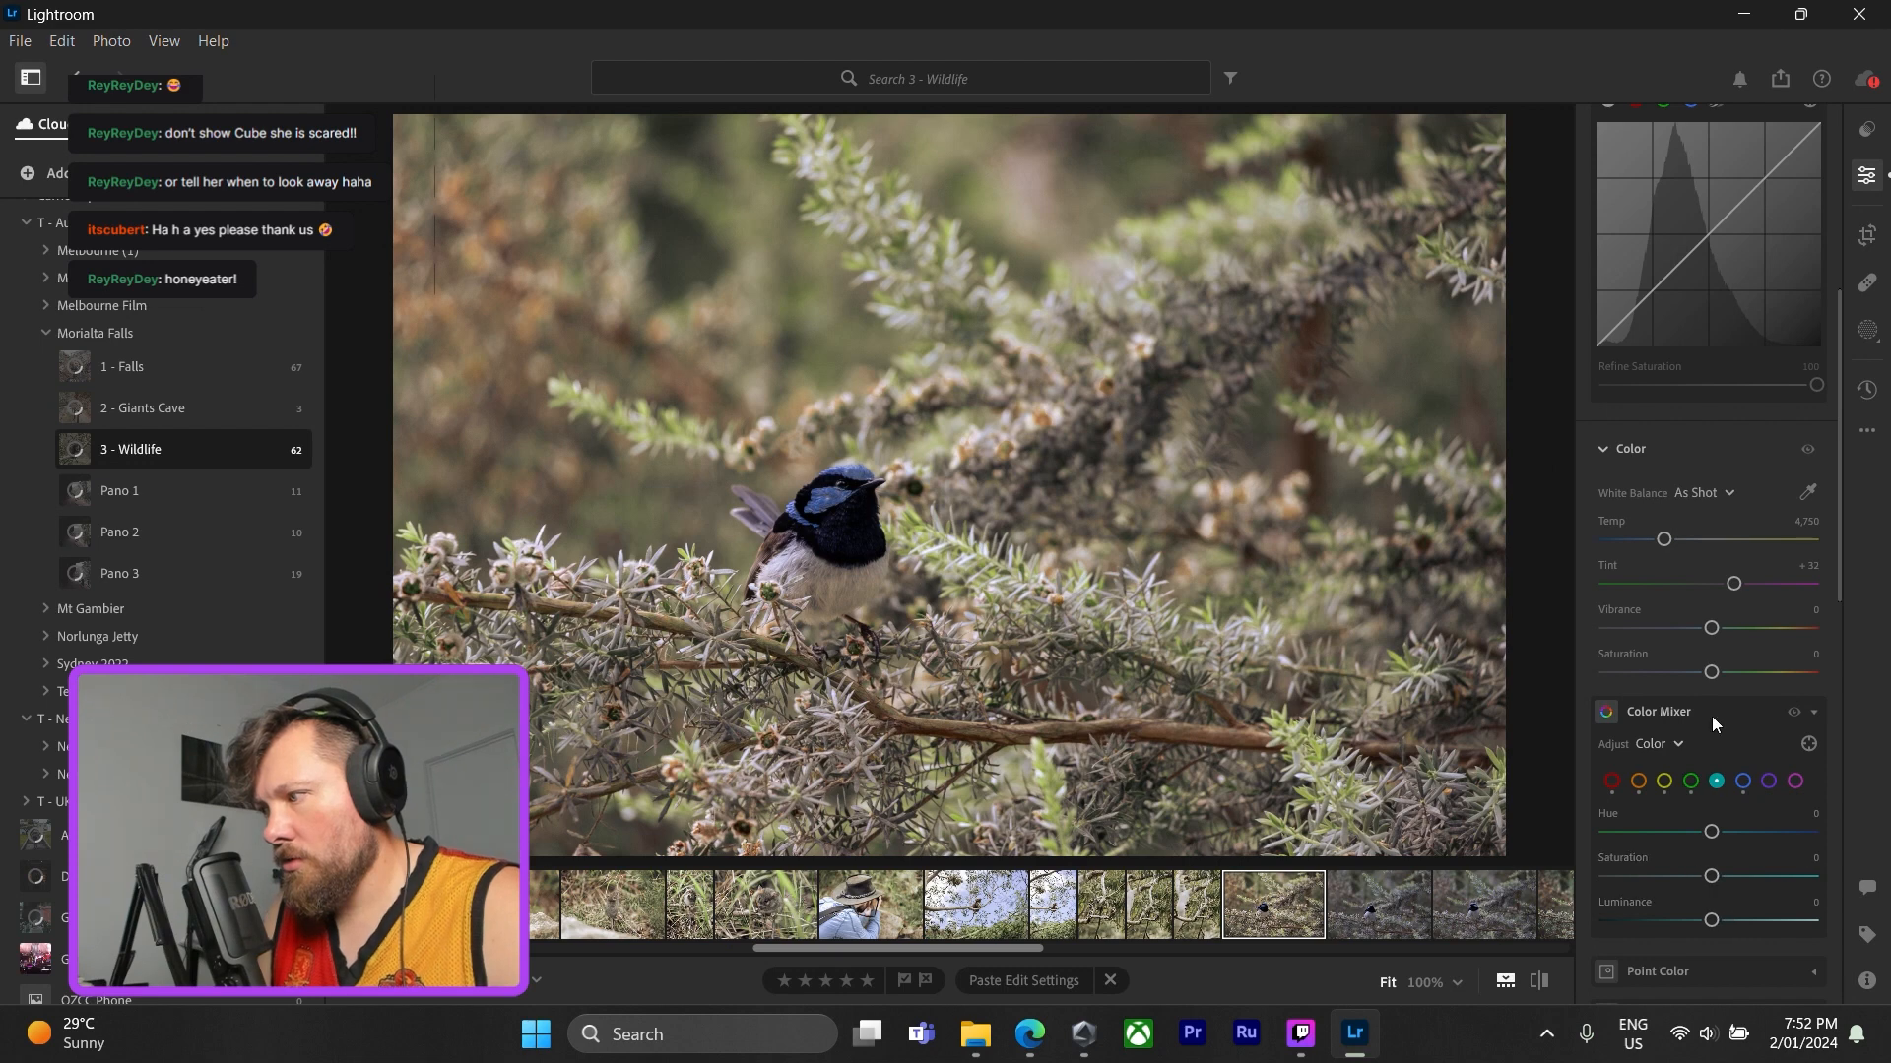
left_click(1743, 780)
left_click(1668, 920)
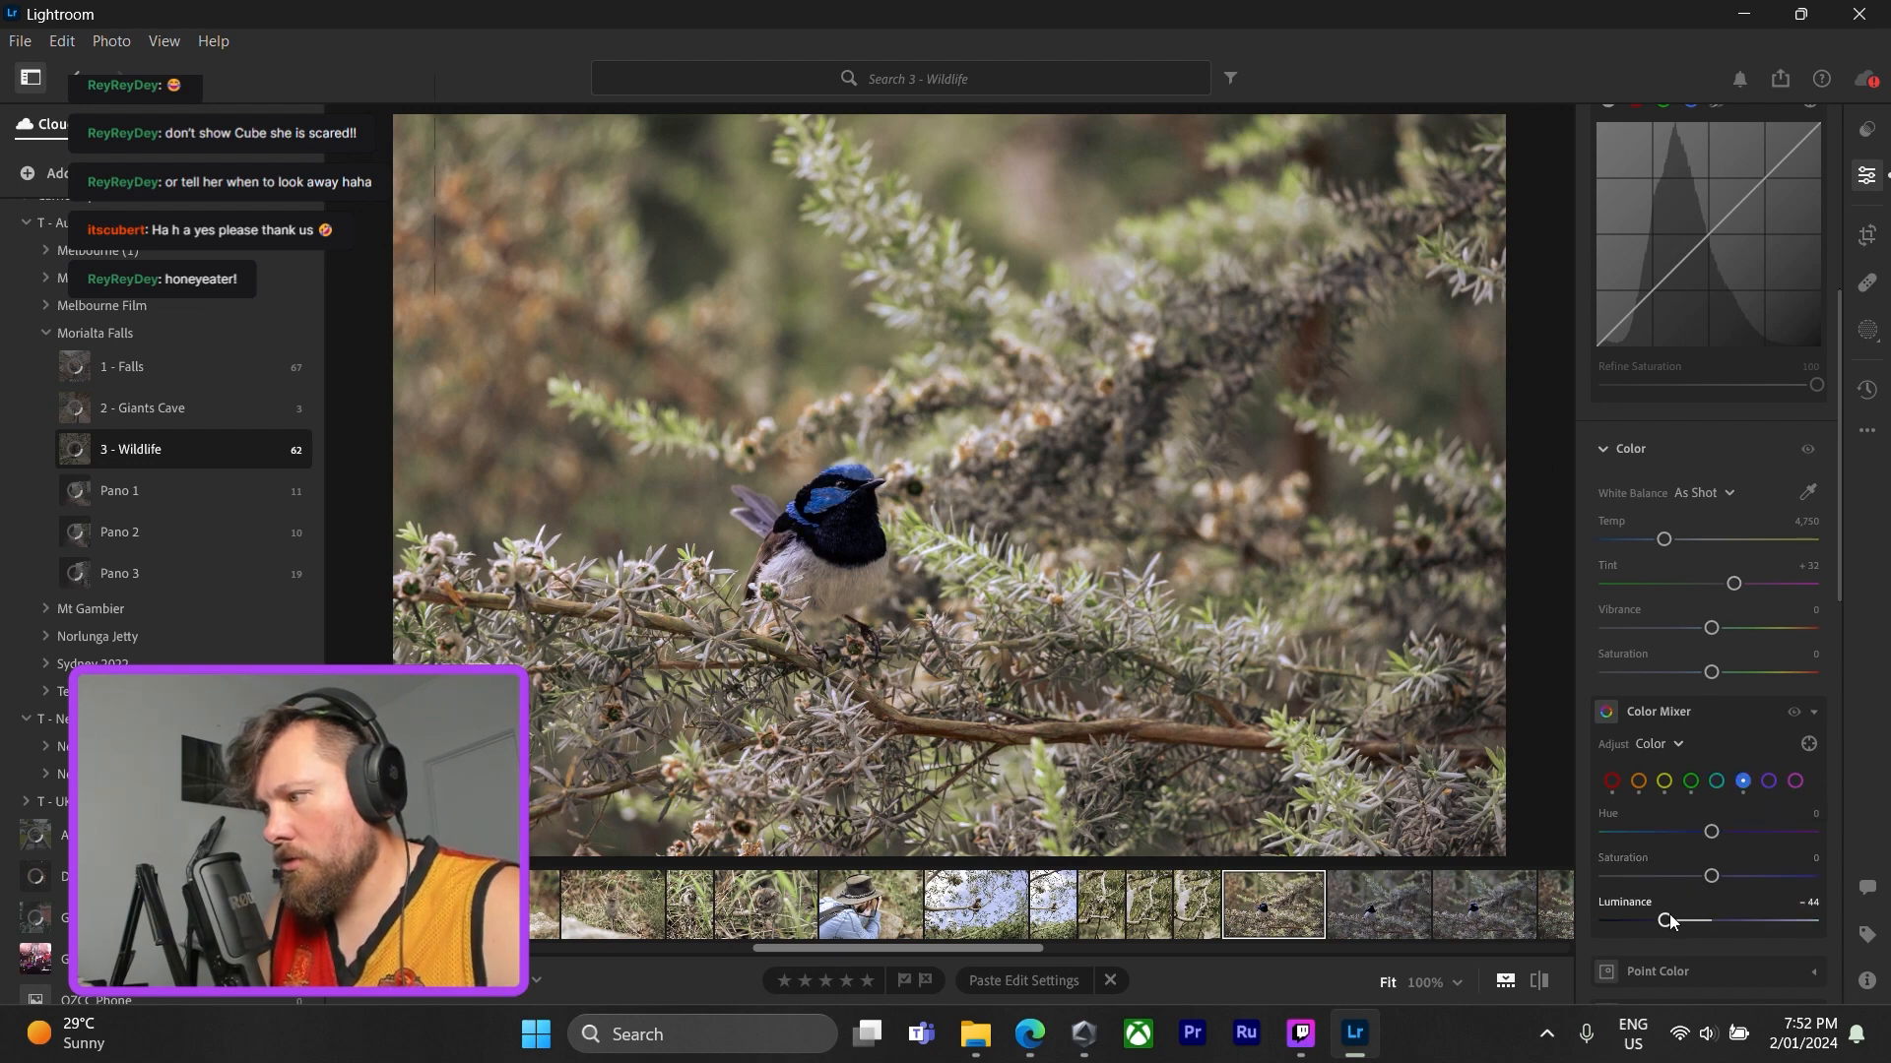
double_click(1668, 920)
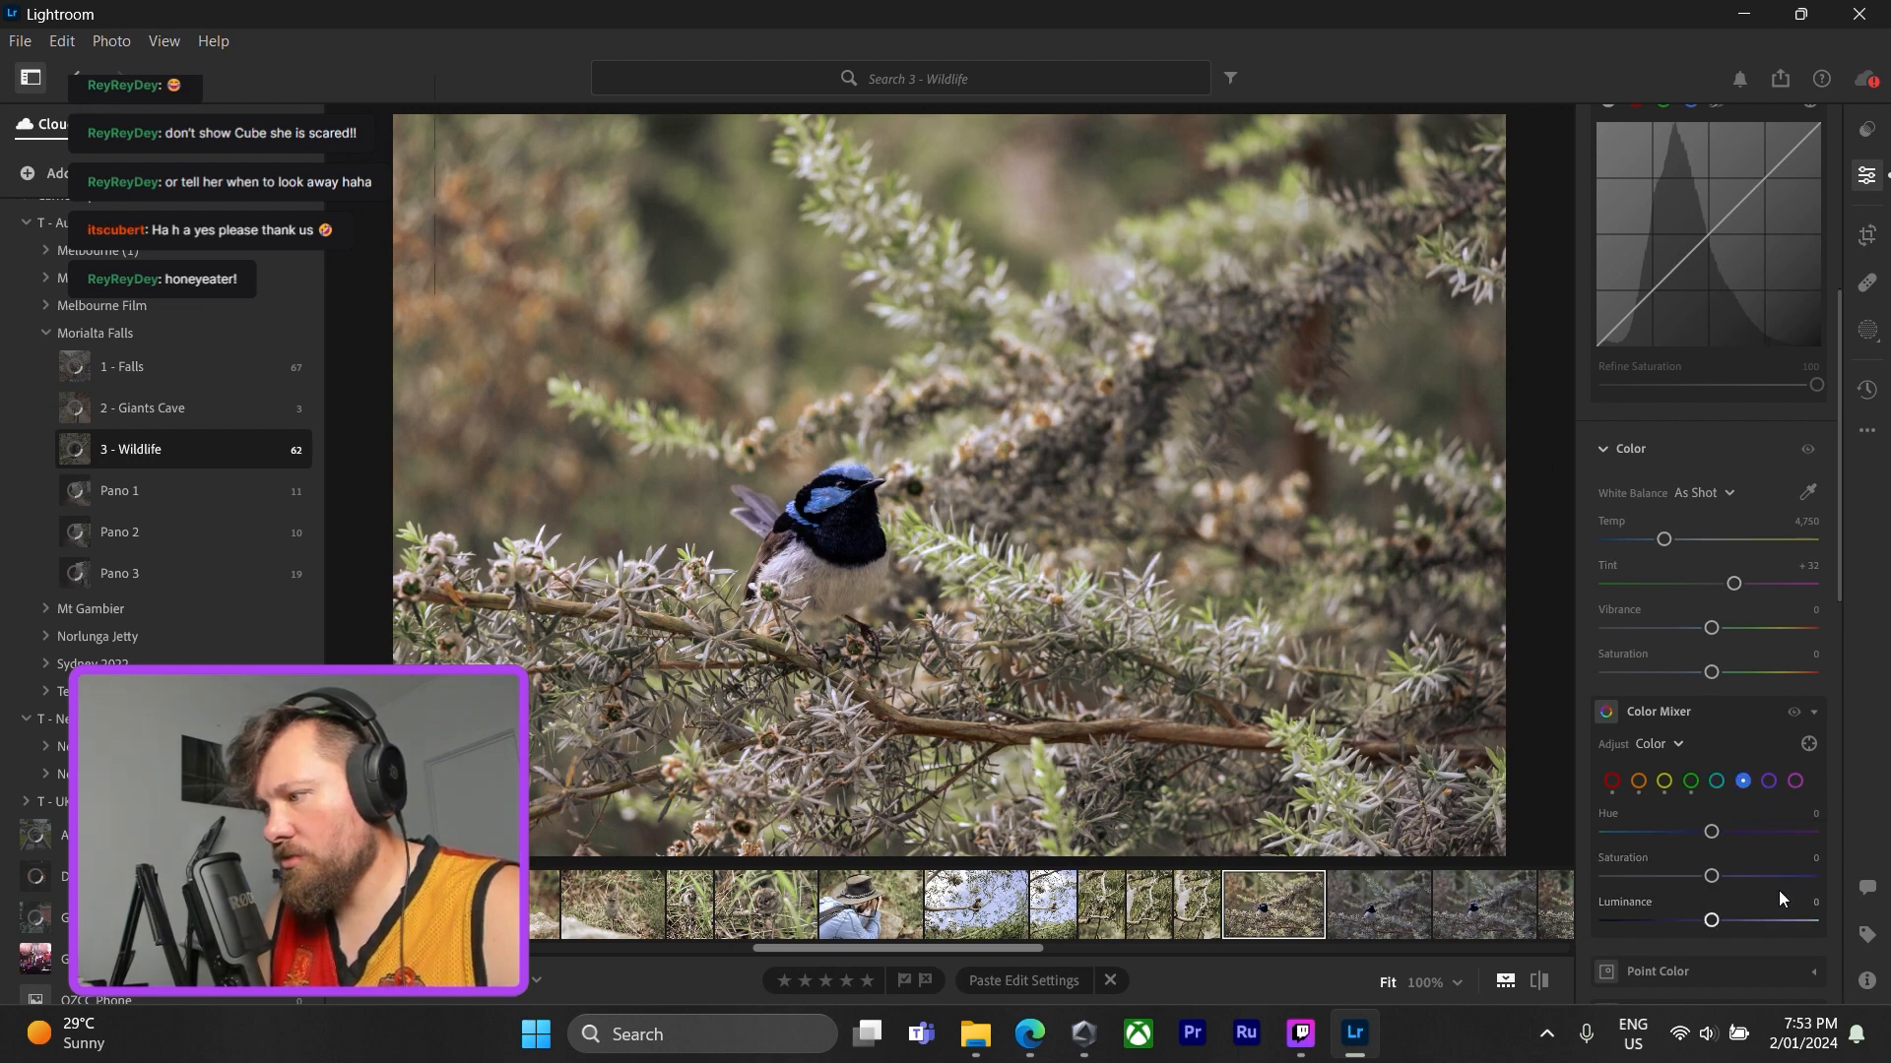
- Set blue hue to -17, saturation to +28 and luminance to +21 in the Color Mixer, checking the wren's head up close
left_click(860, 525)
left_click_drag(895, 632, 712, 486)
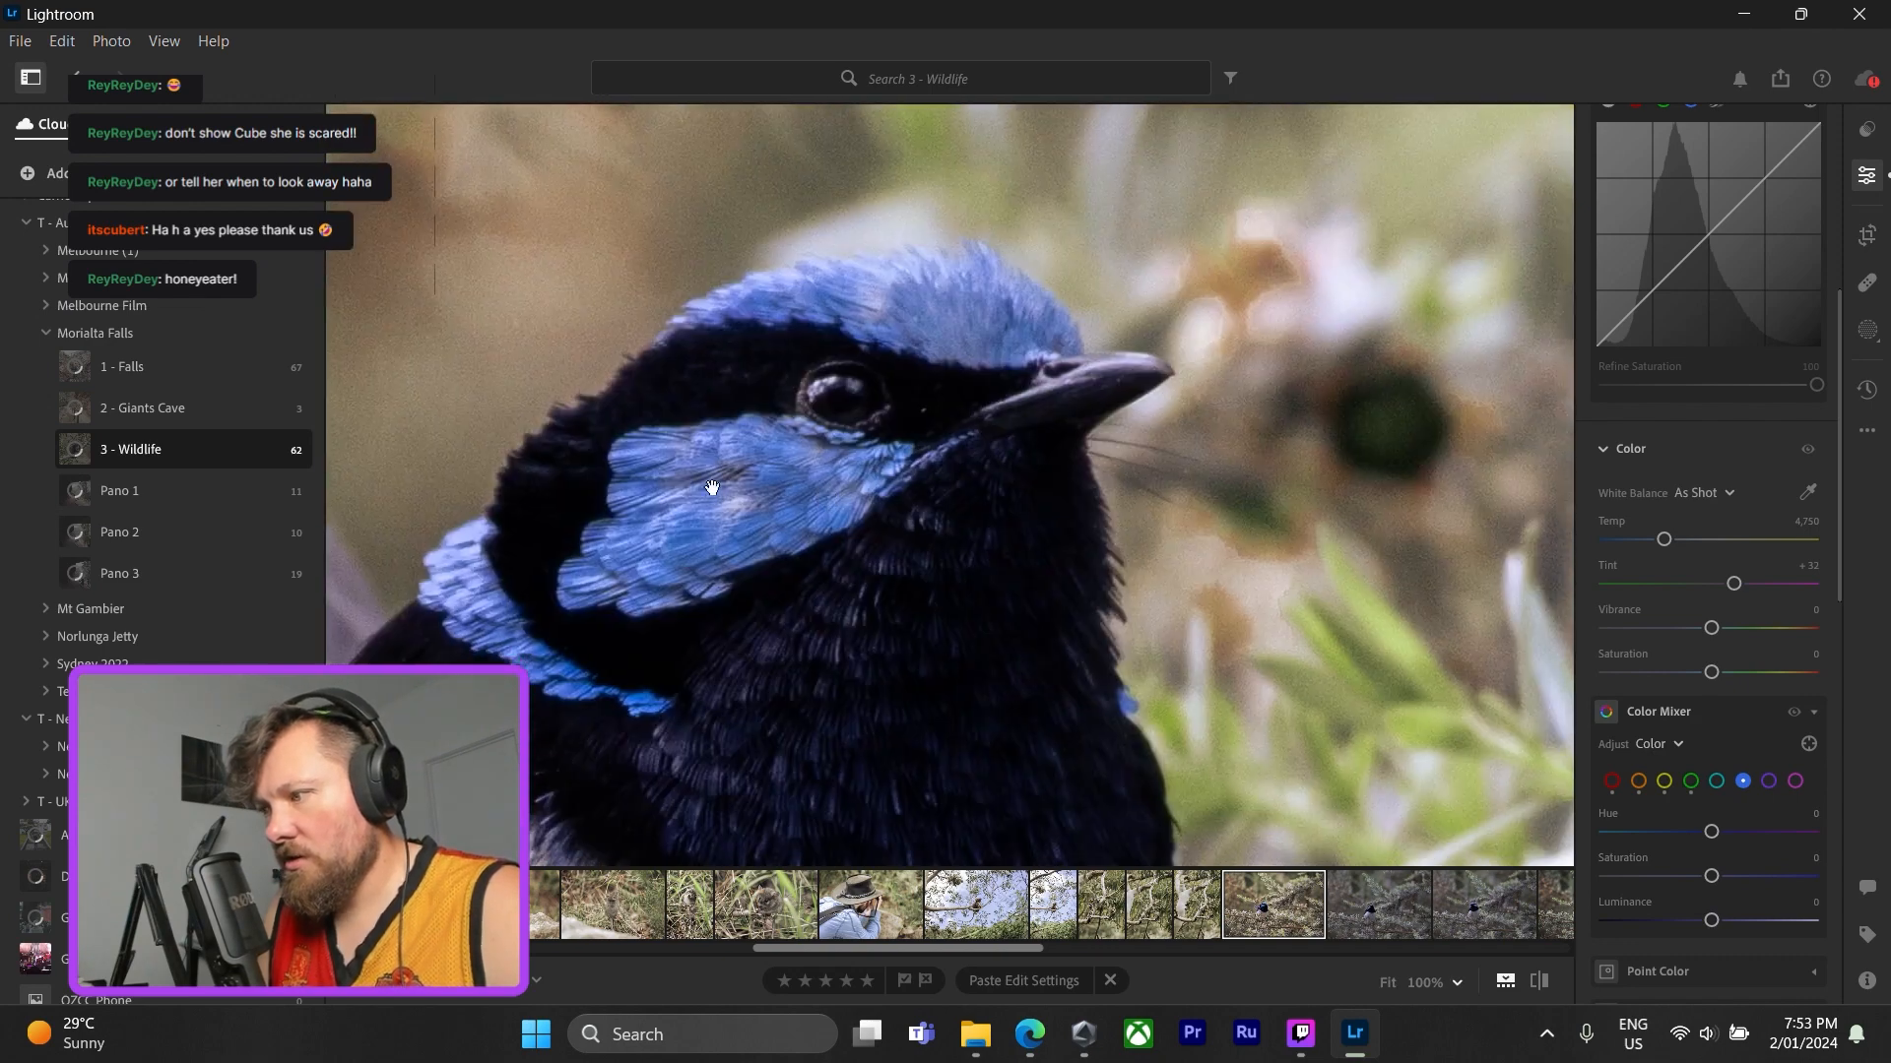
left_click_drag(865, 470, 966, 567)
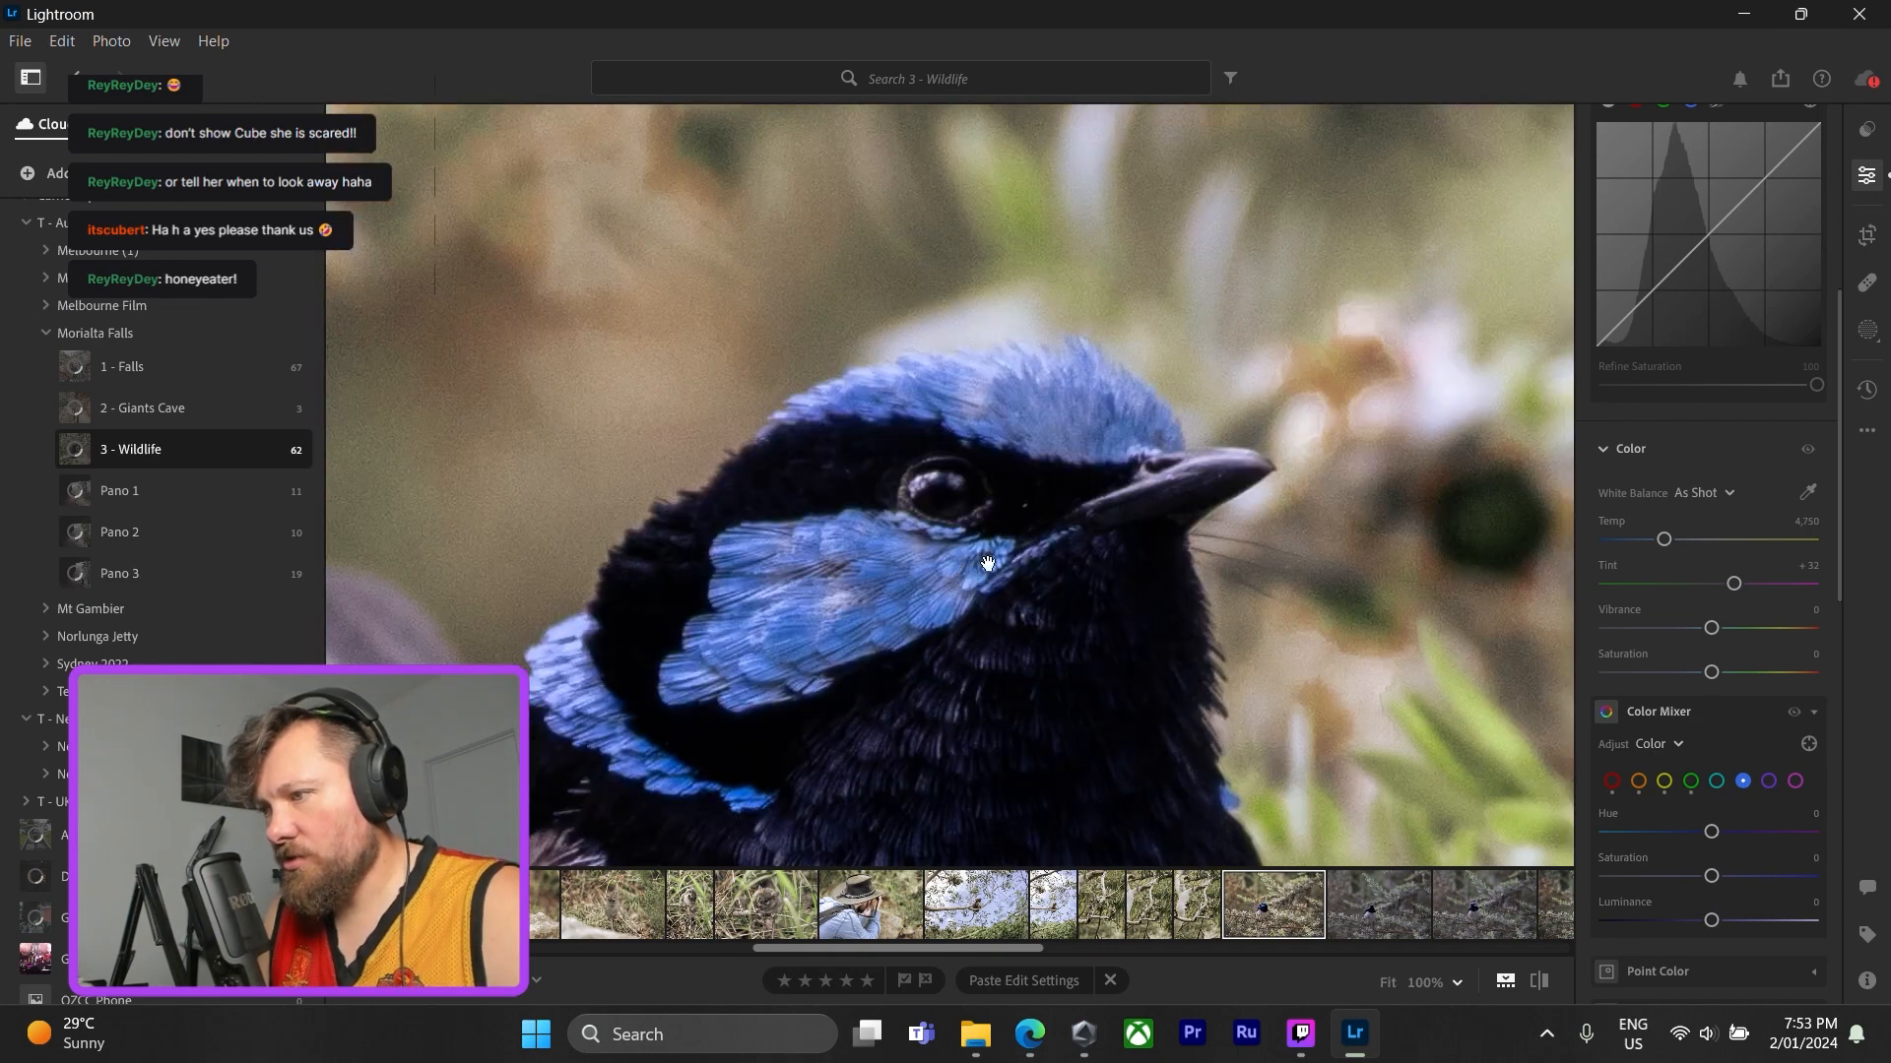
left_click(865, 630)
left_click_drag(1710, 832, 1739, 921)
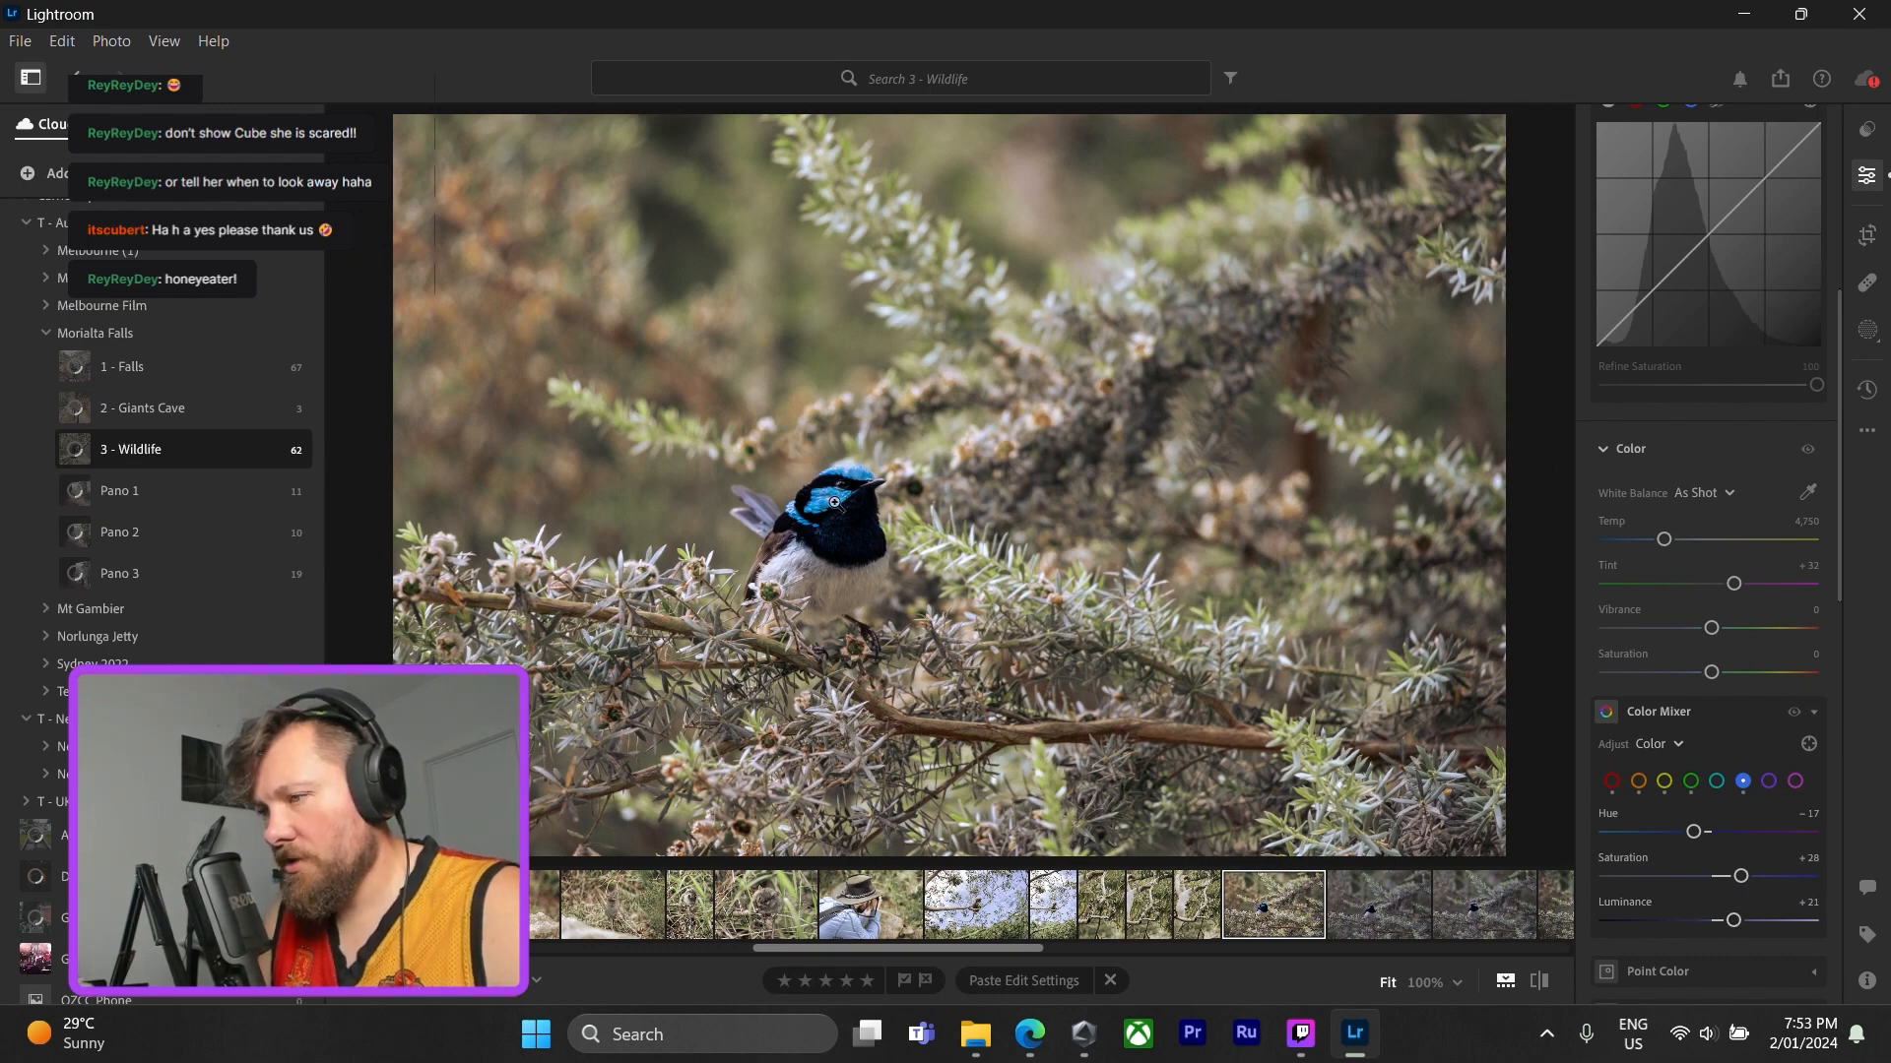
left_click(890, 546)
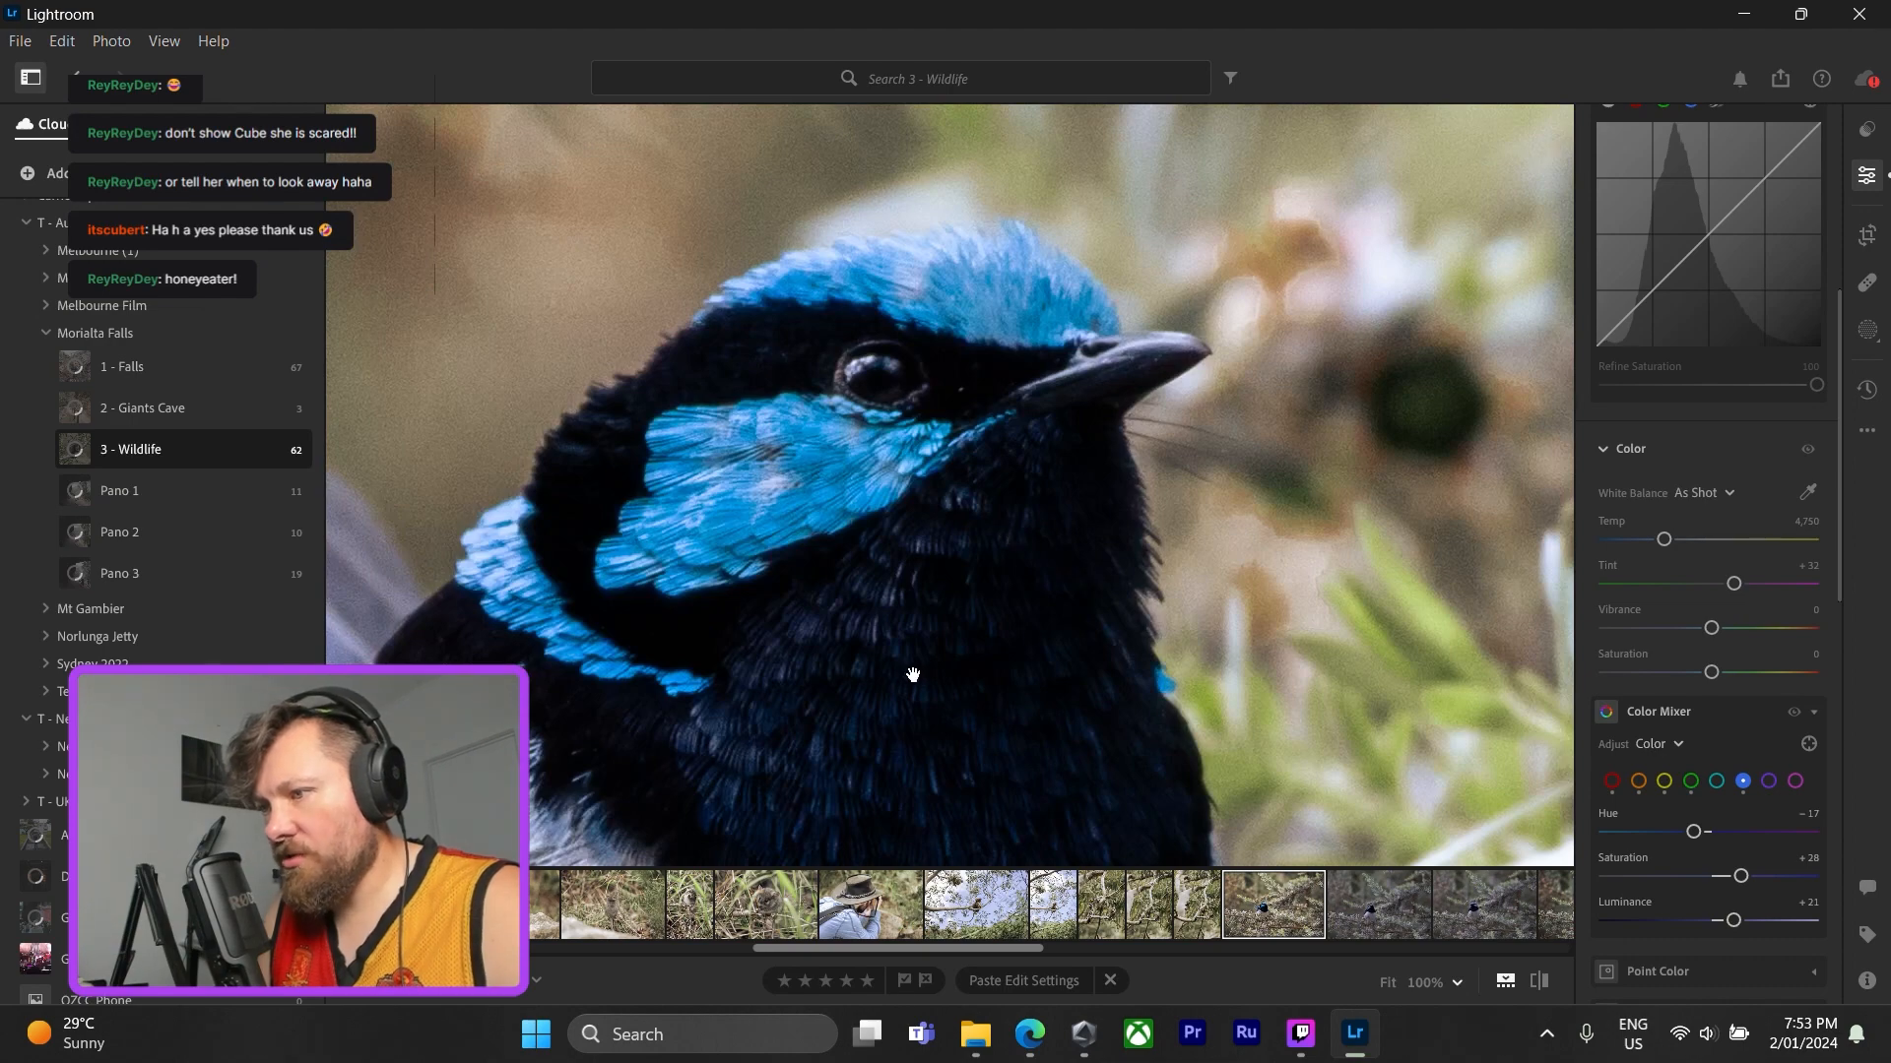
left_click_drag(913, 675, 1140, 562)
left_click(1095, 421)
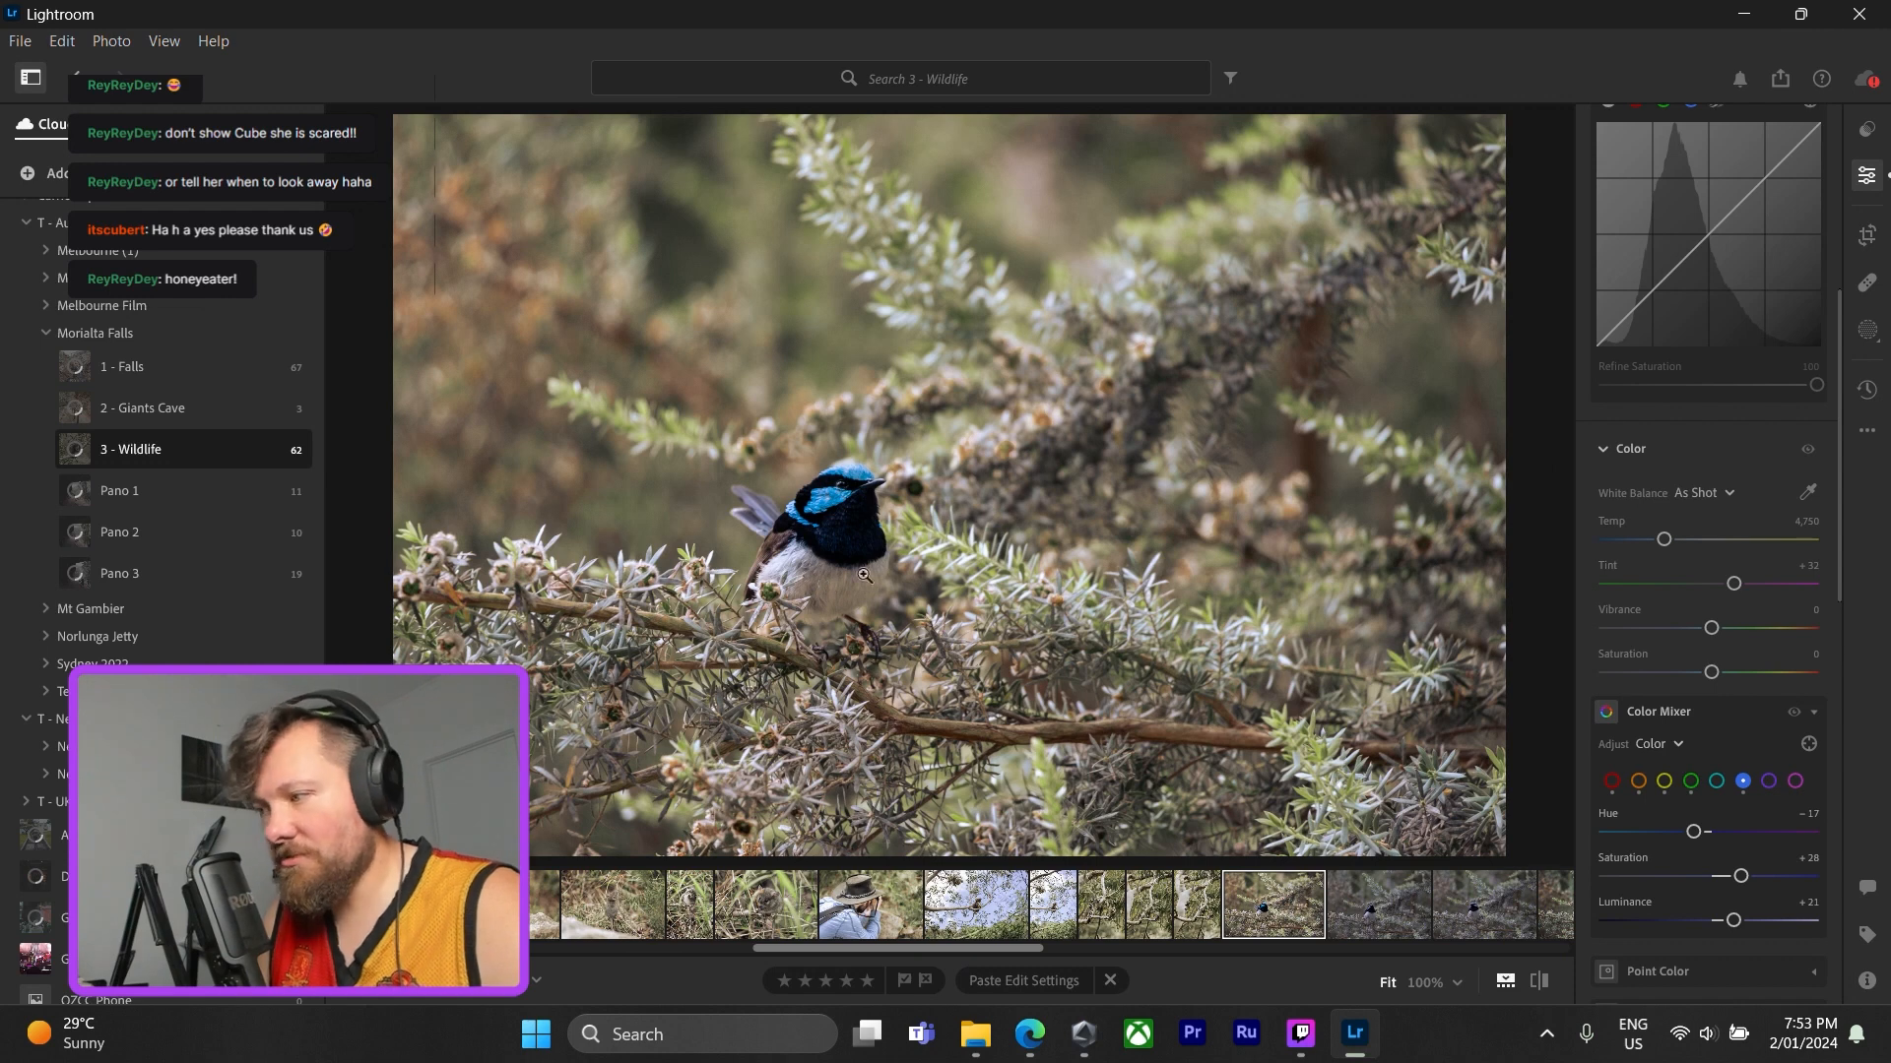
- Try aqua saturation at +43 and aqua luminance at +52 on the wren photo, and reset both to 0
left_click(1716, 781)
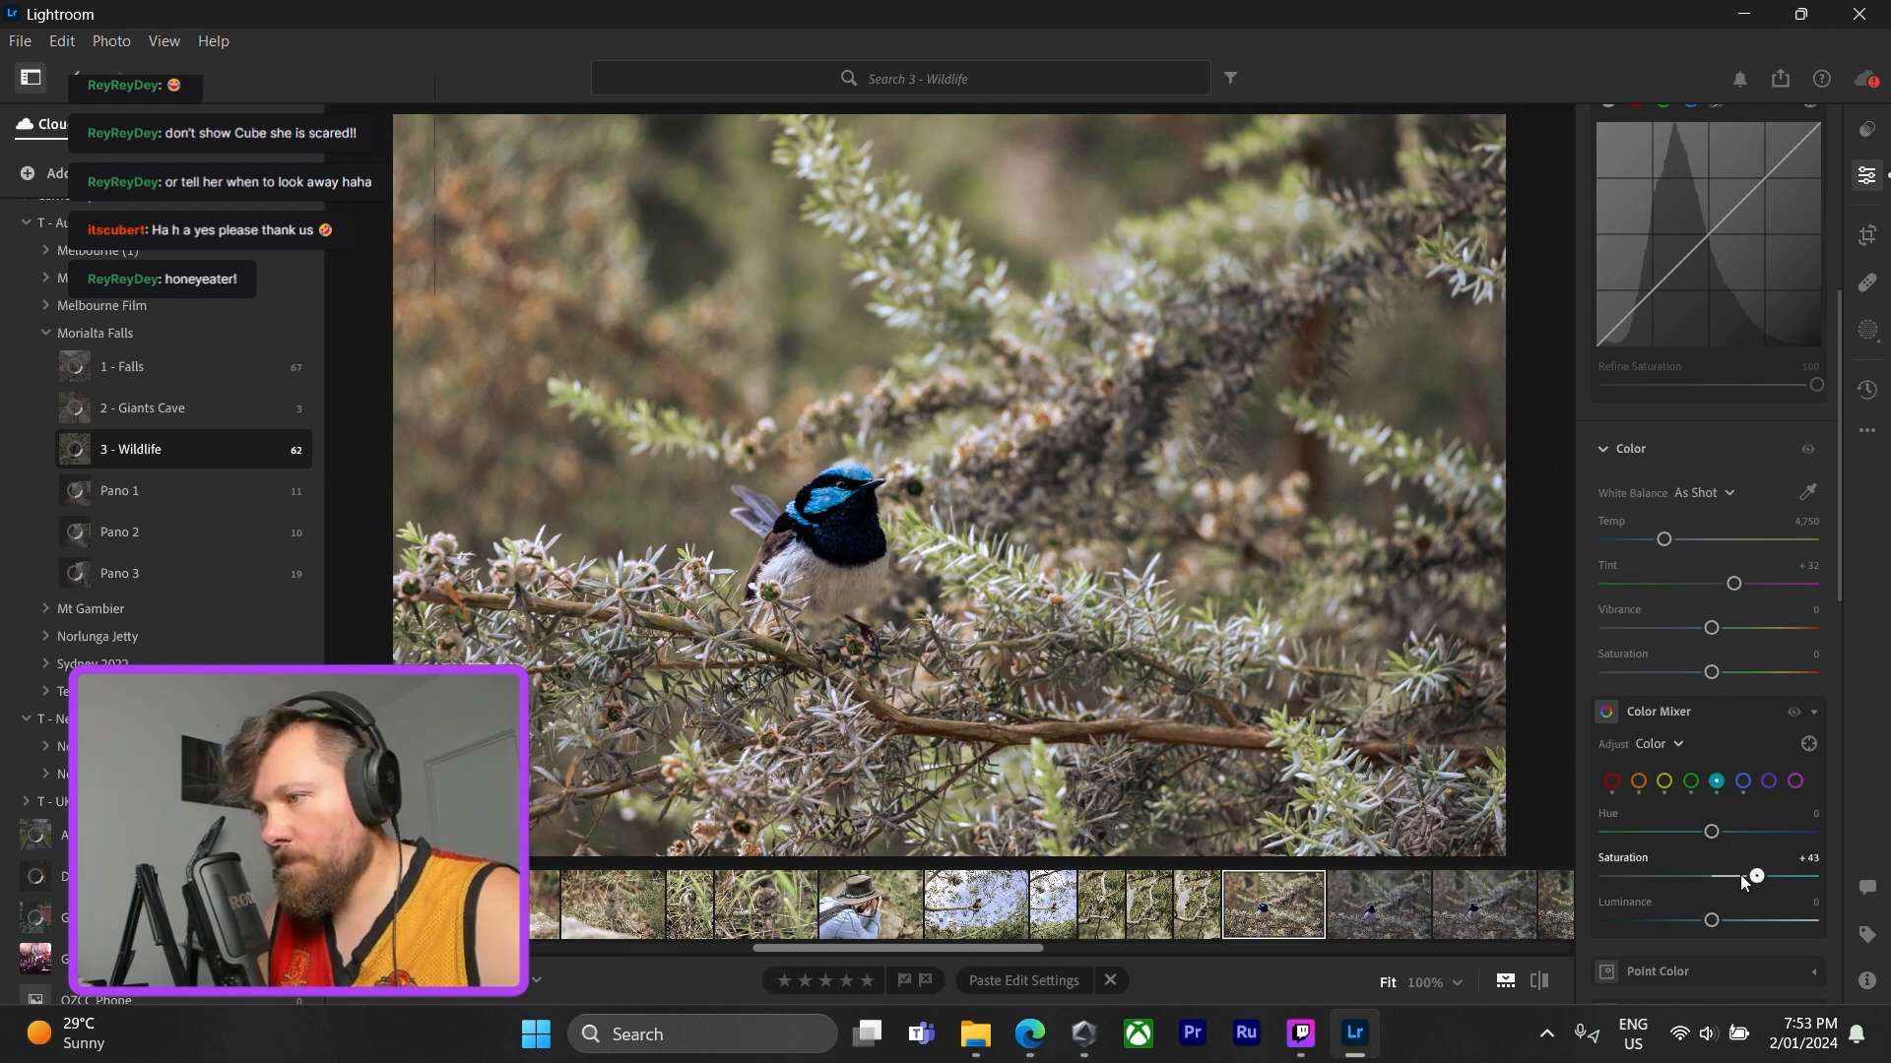
left_click_drag(1740, 875, 1773, 836)
double_click(1772, 836)
left_click_drag(1710, 918, 1734, 917)
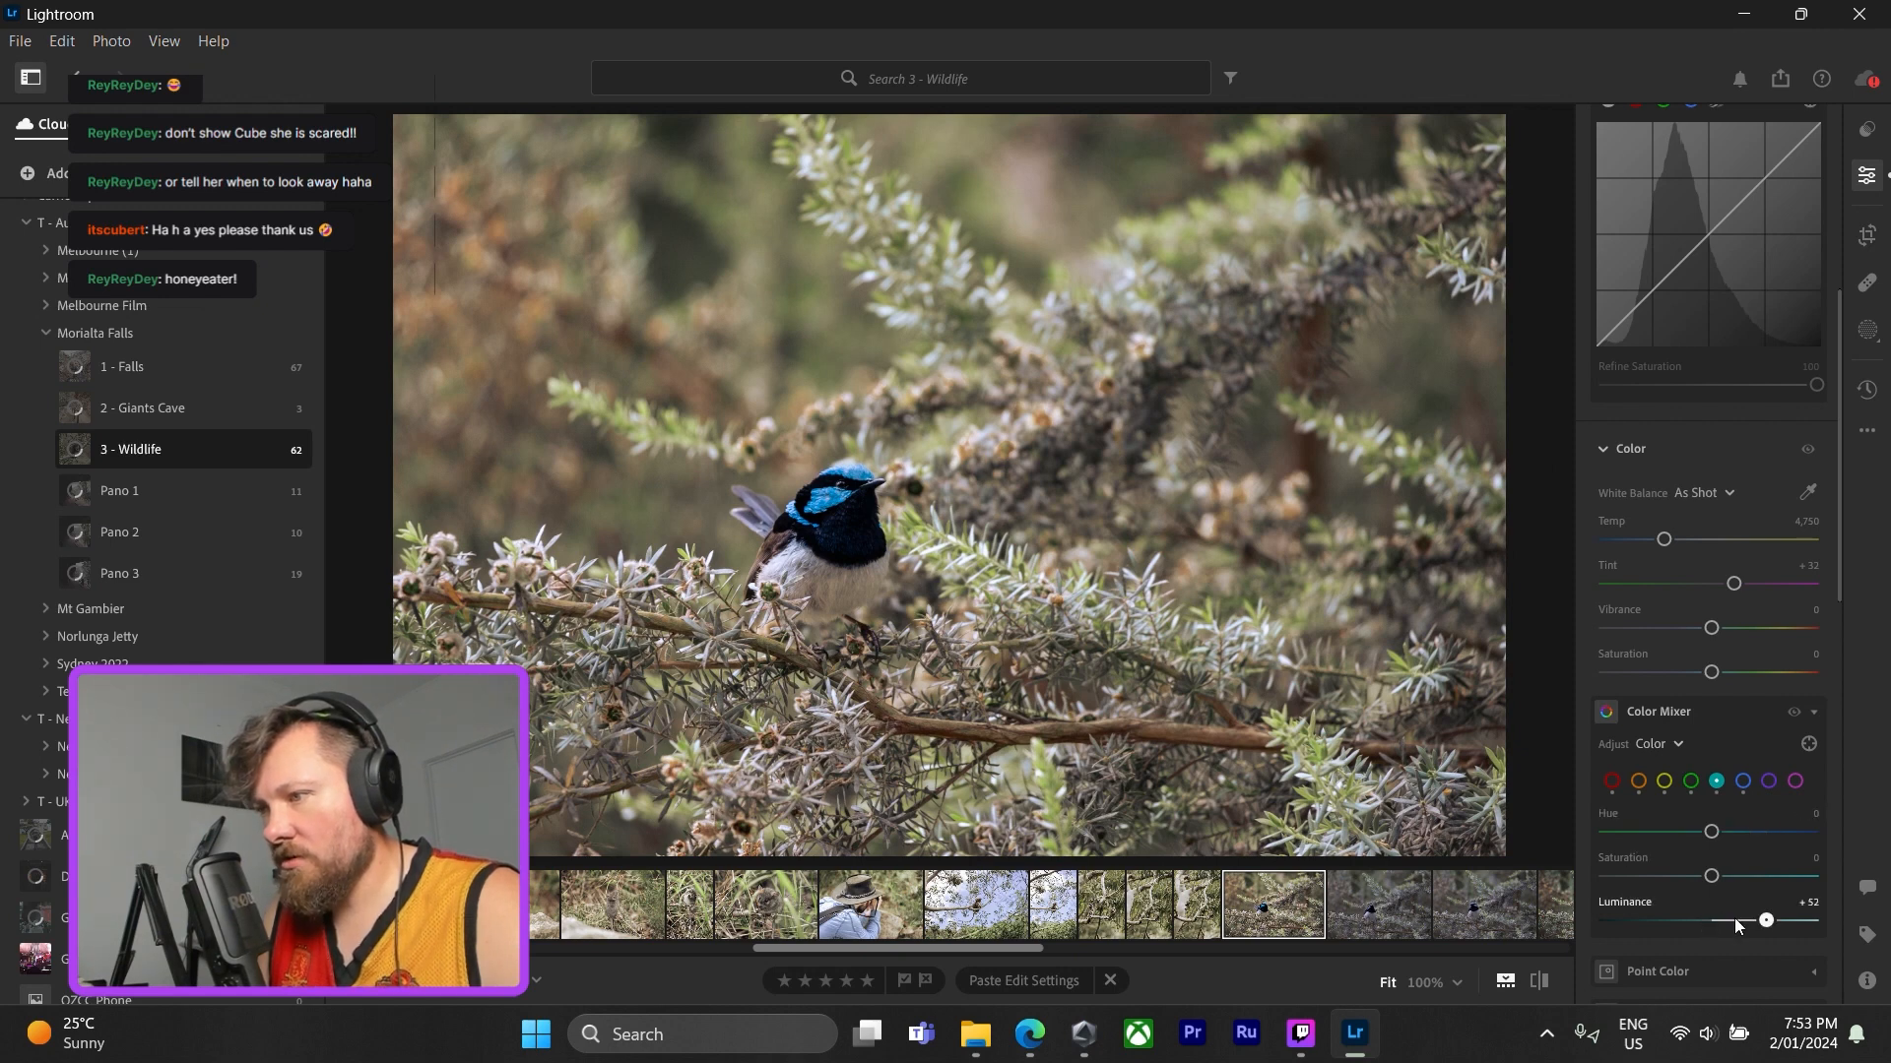
double_click(1734, 917)
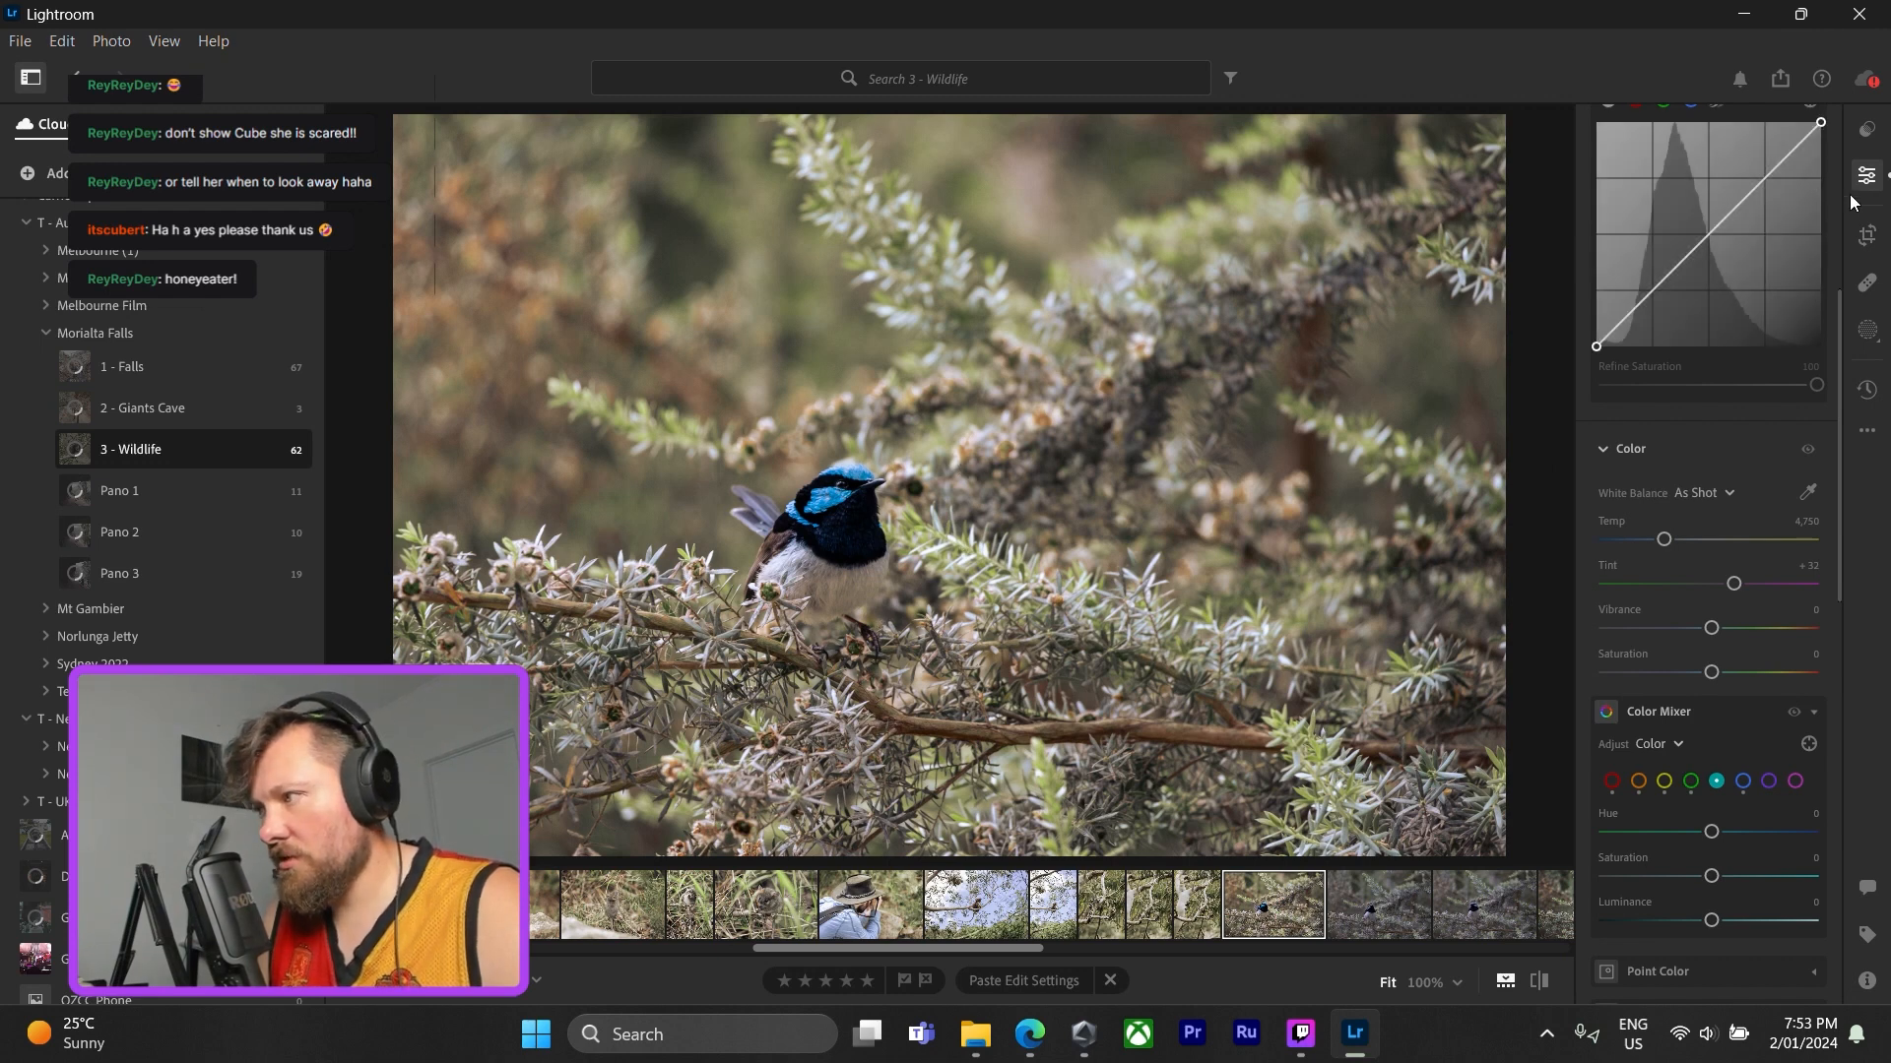
- Crop the first blue wren photo slightly tighter at its original aspect ratio, trimming mostly from the top and right edges
left_click(1867, 234)
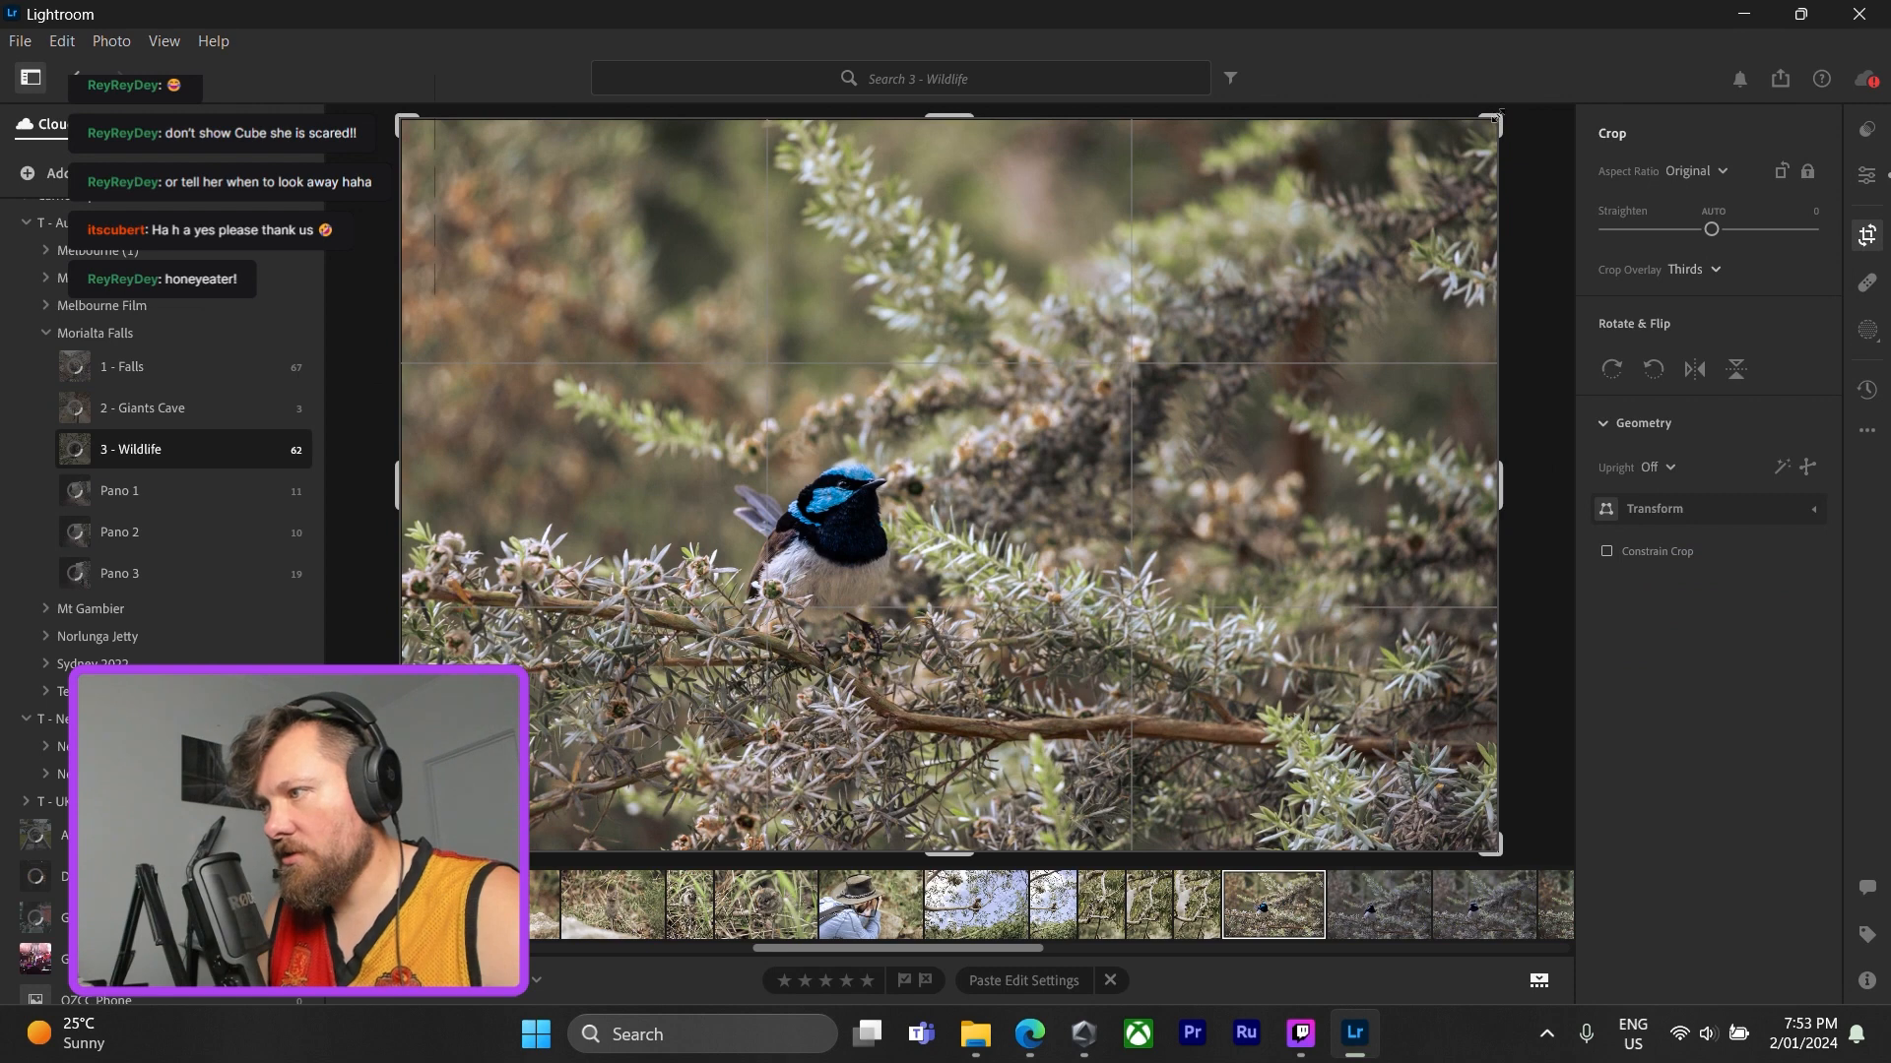
left_click_drag(1496, 115, 1454, 145)
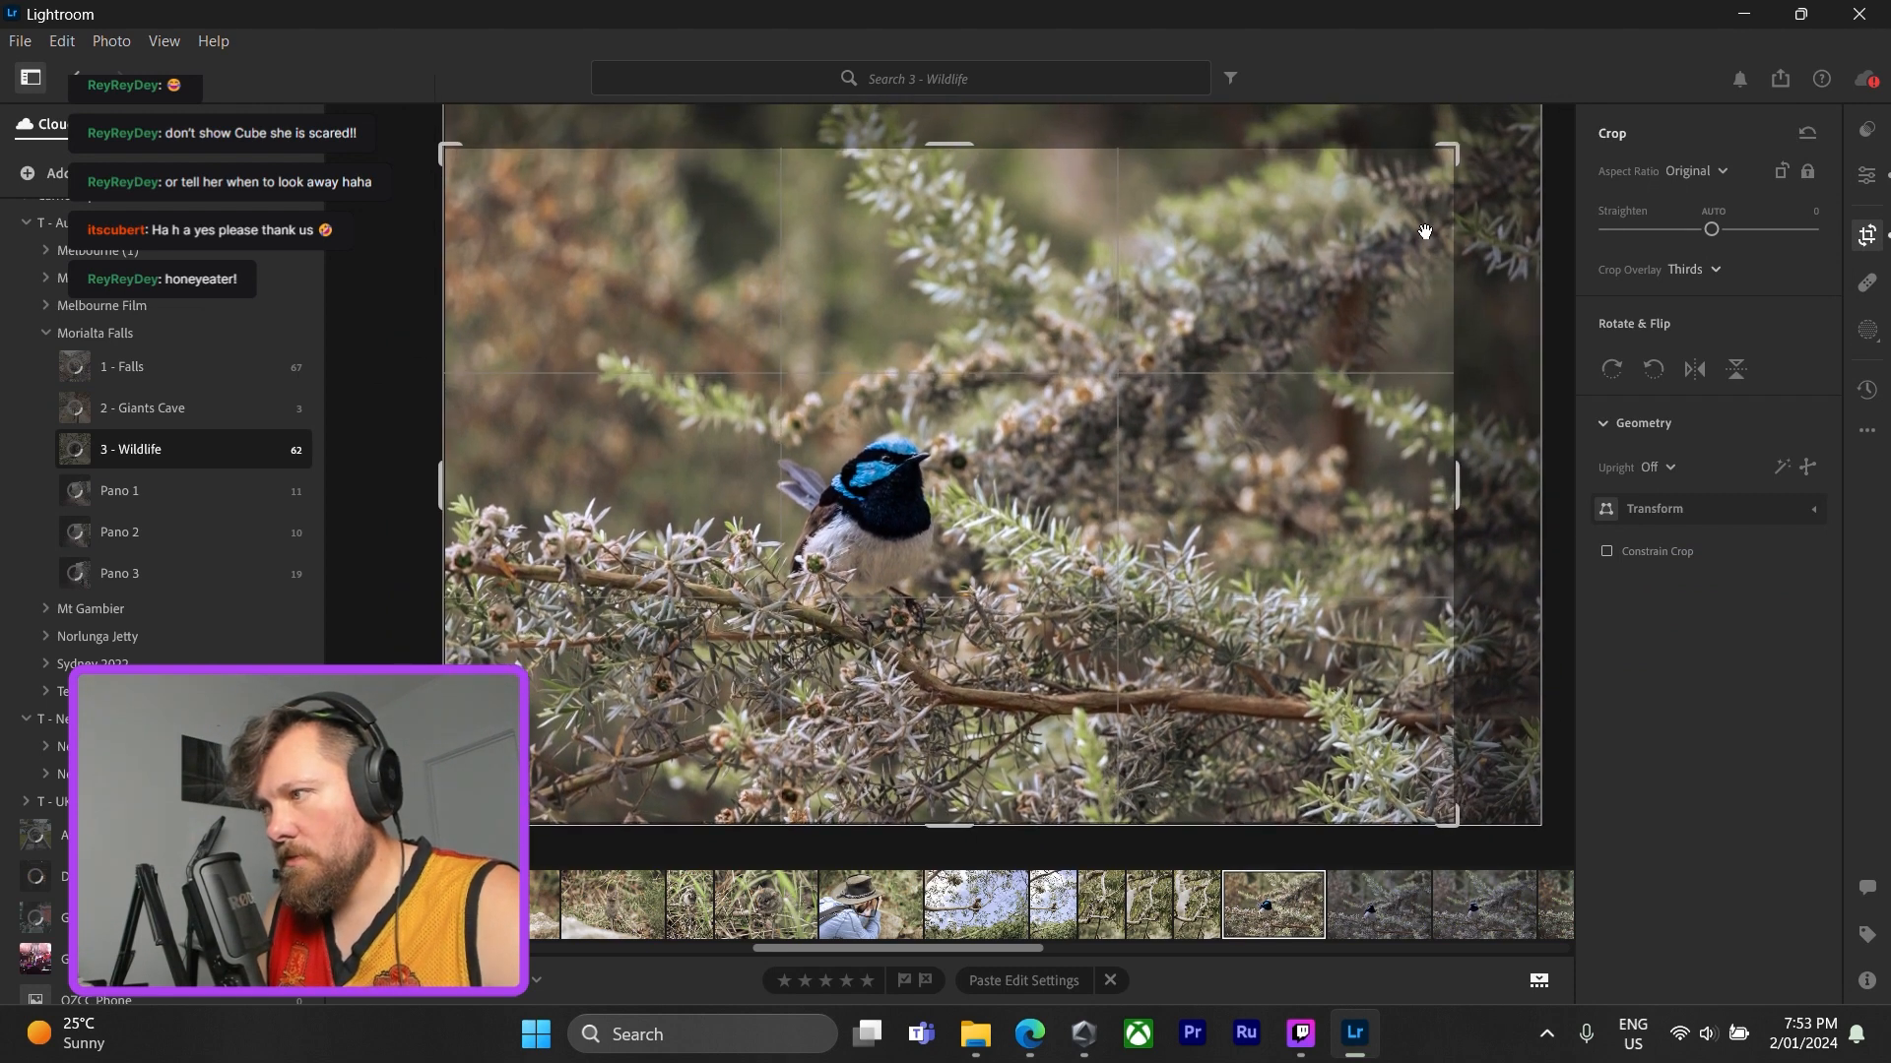
left_click_drag(1445, 178, 1567, 140)
left_click_drag(1353, 250, 1335, 241)
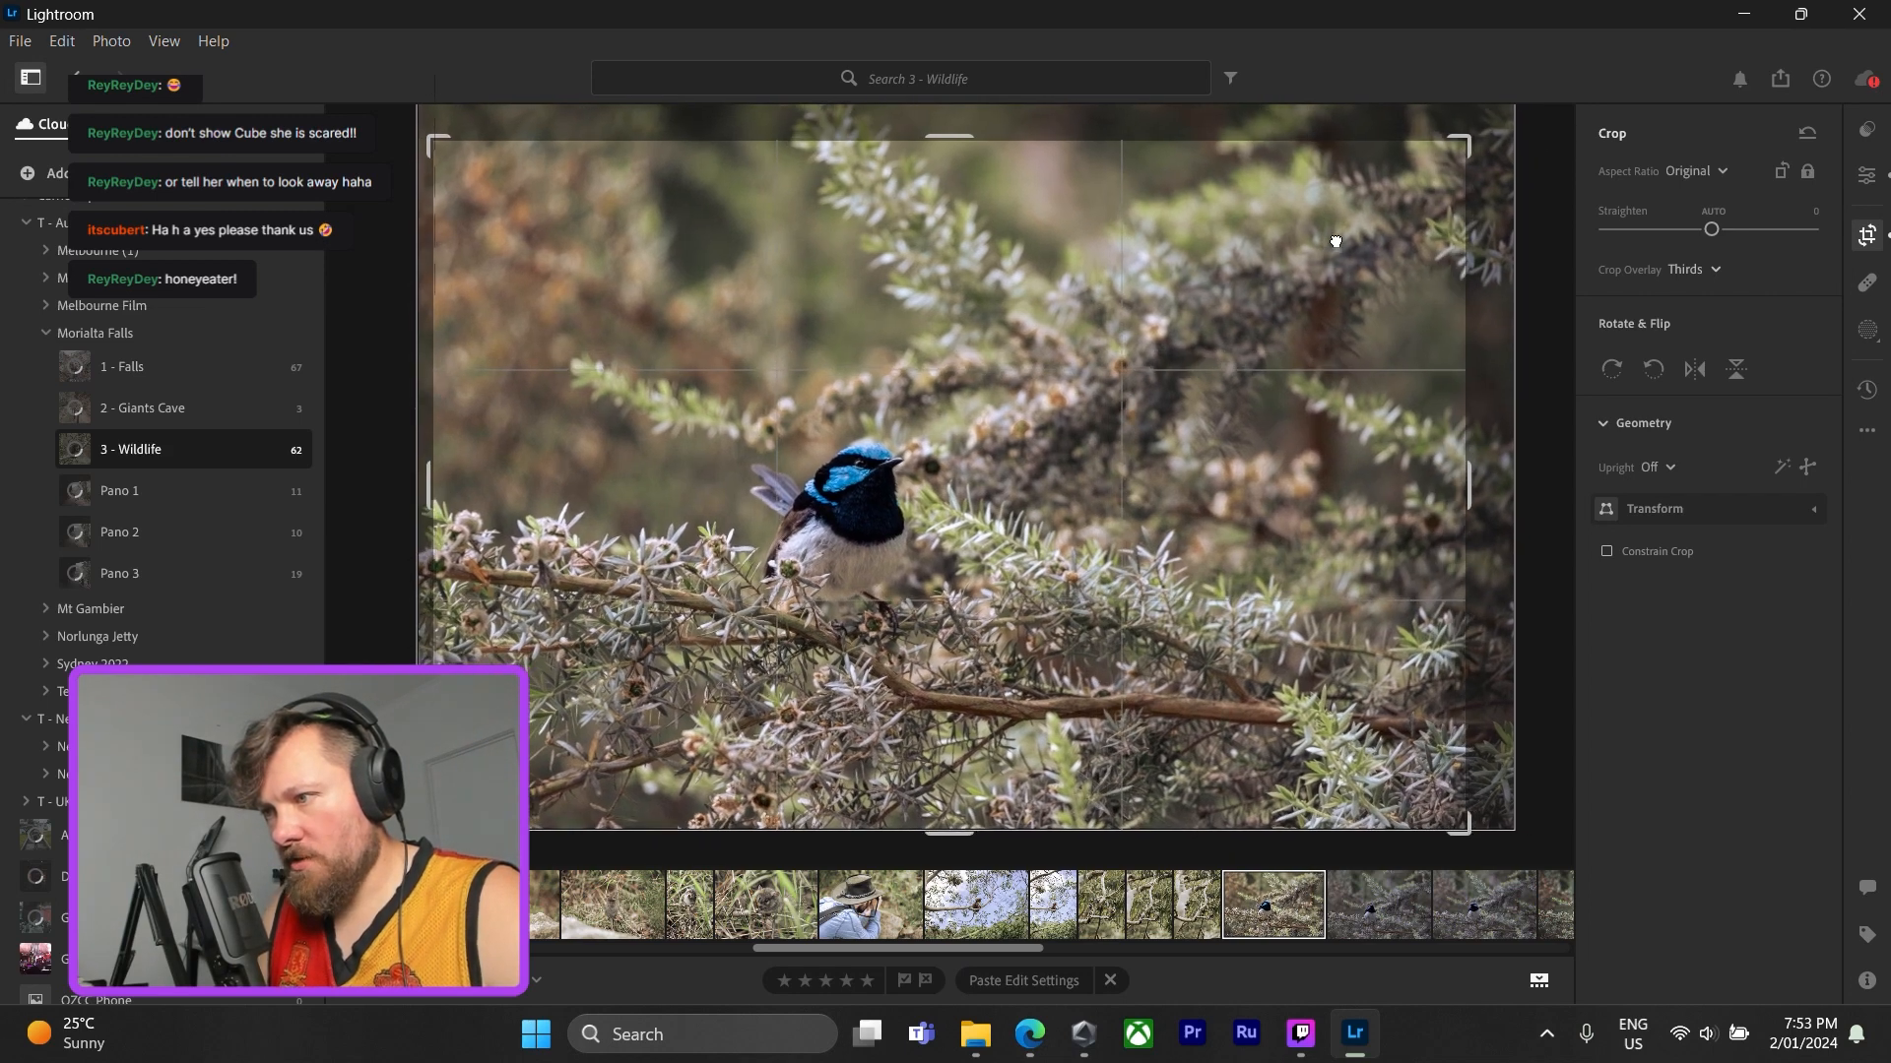
left_click(1867, 175)
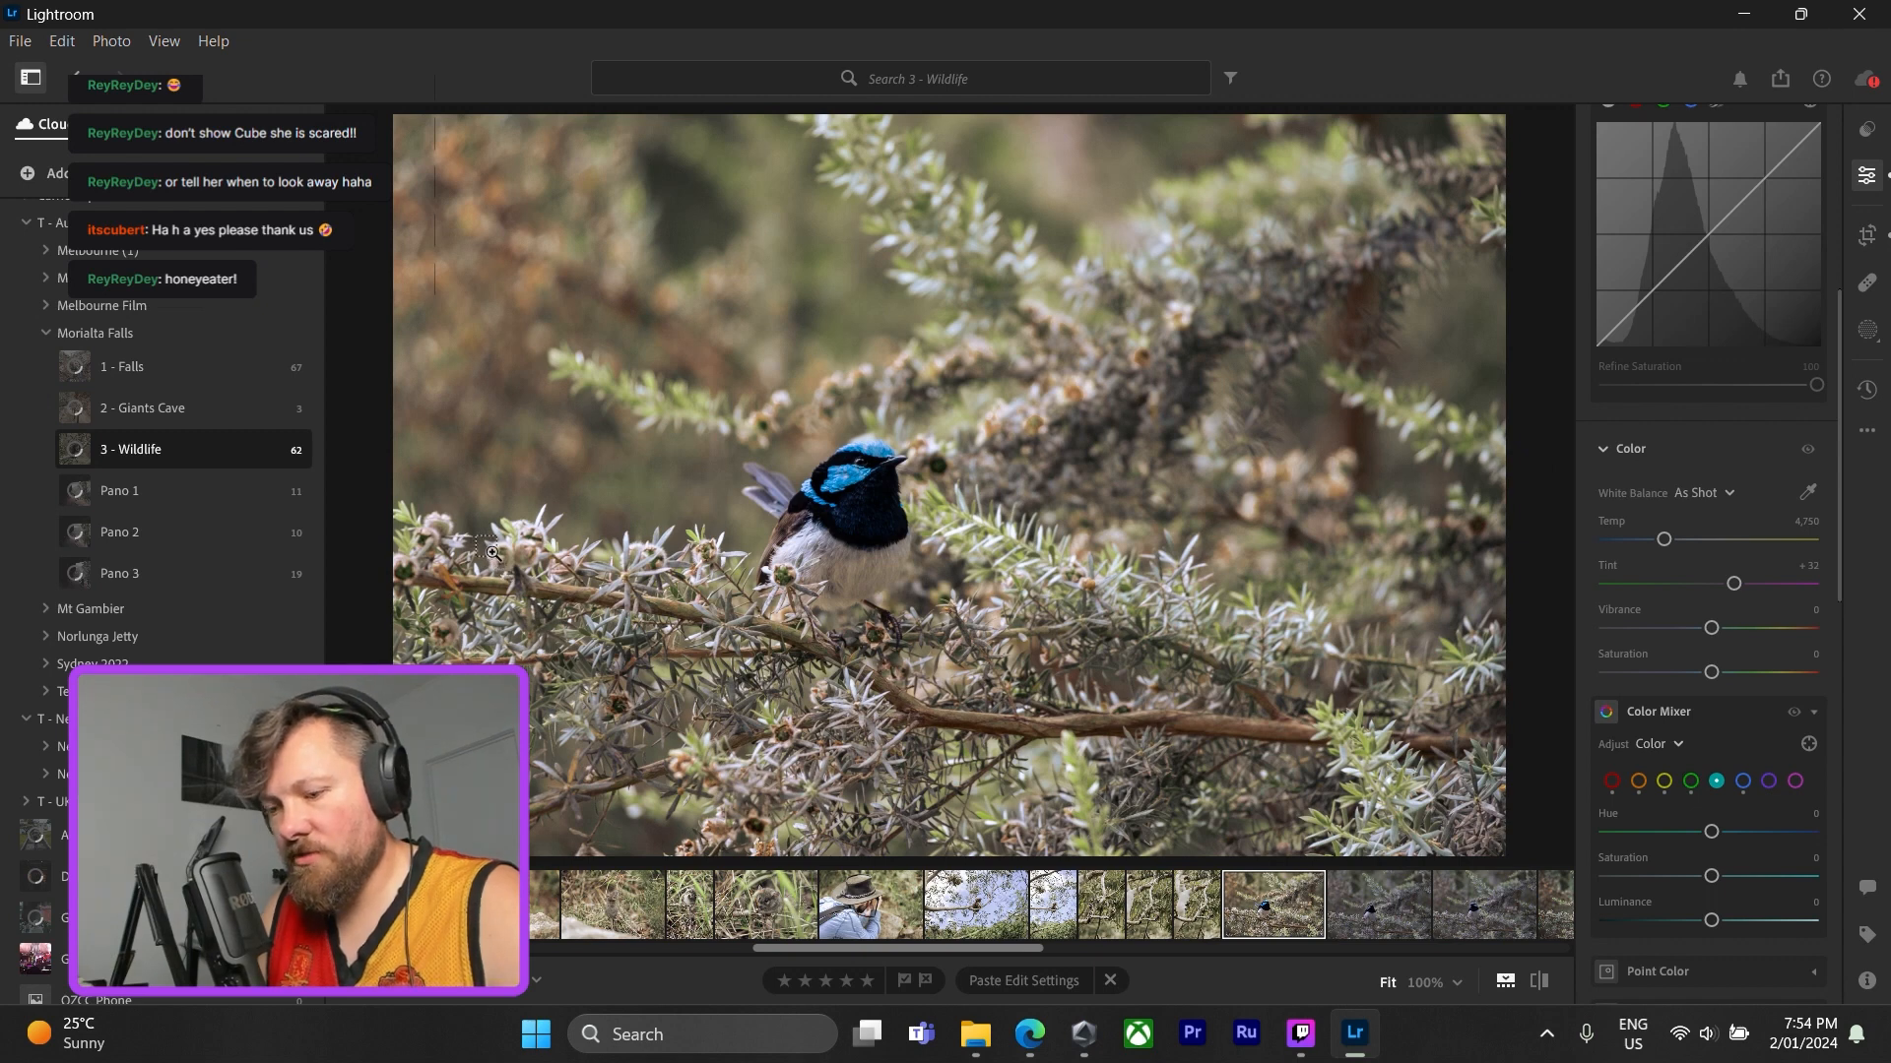
- Copy the first wren photo's edit settings, paste them onto the second wren photo and check the bird's head up close
key("ctrl+c")
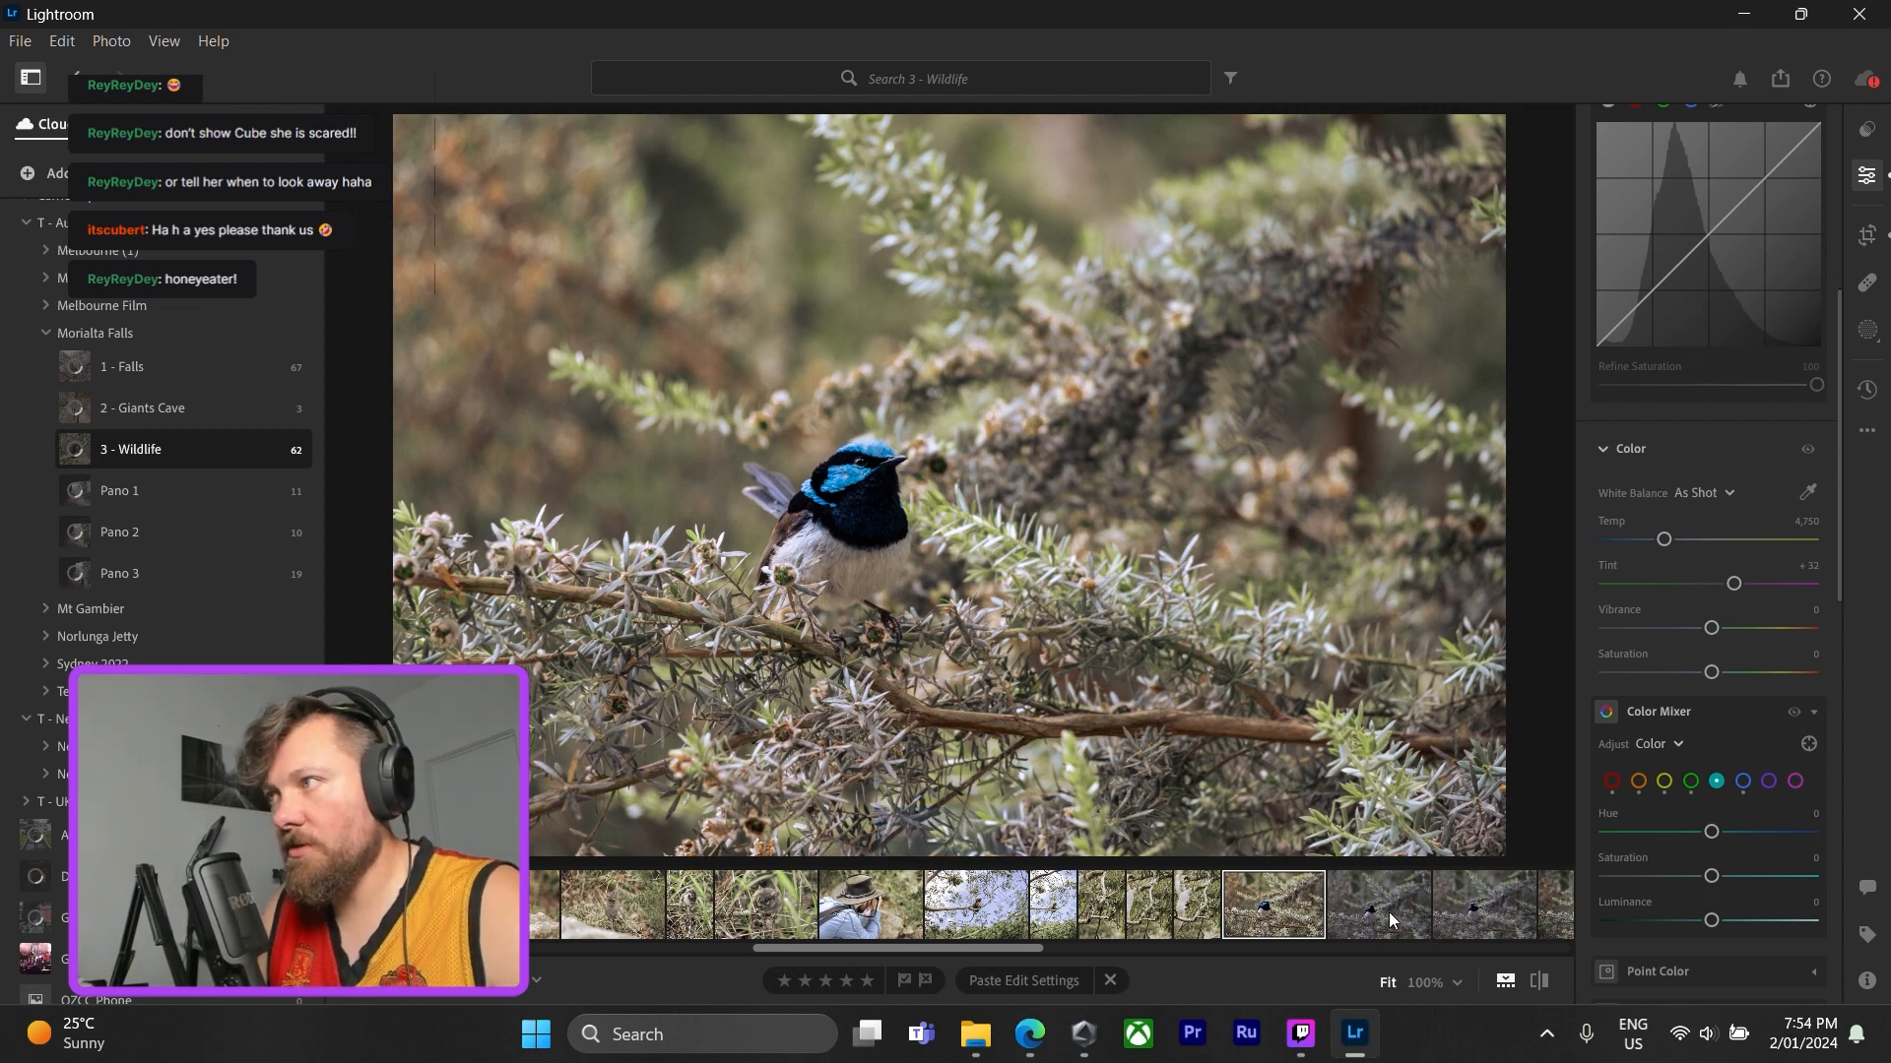
left_click(1389, 912)
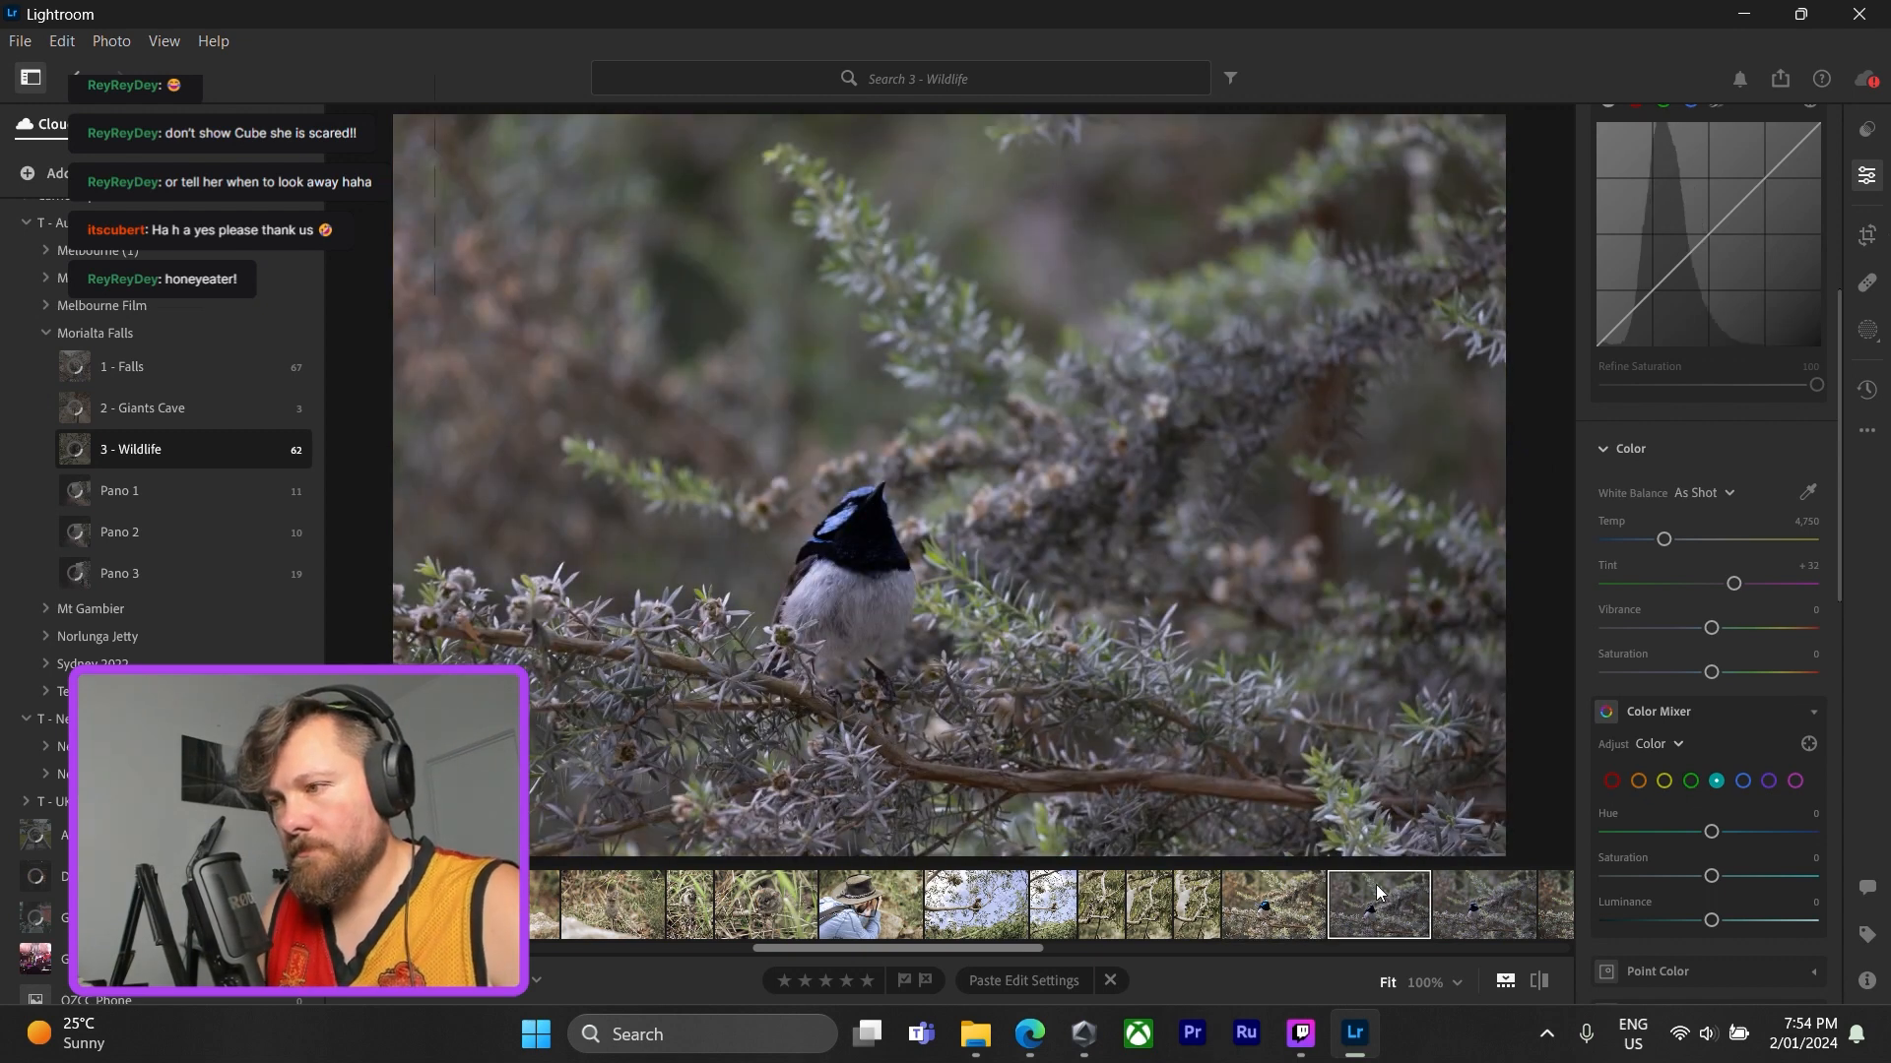
key("ctrl+v")
left_click(871, 527)
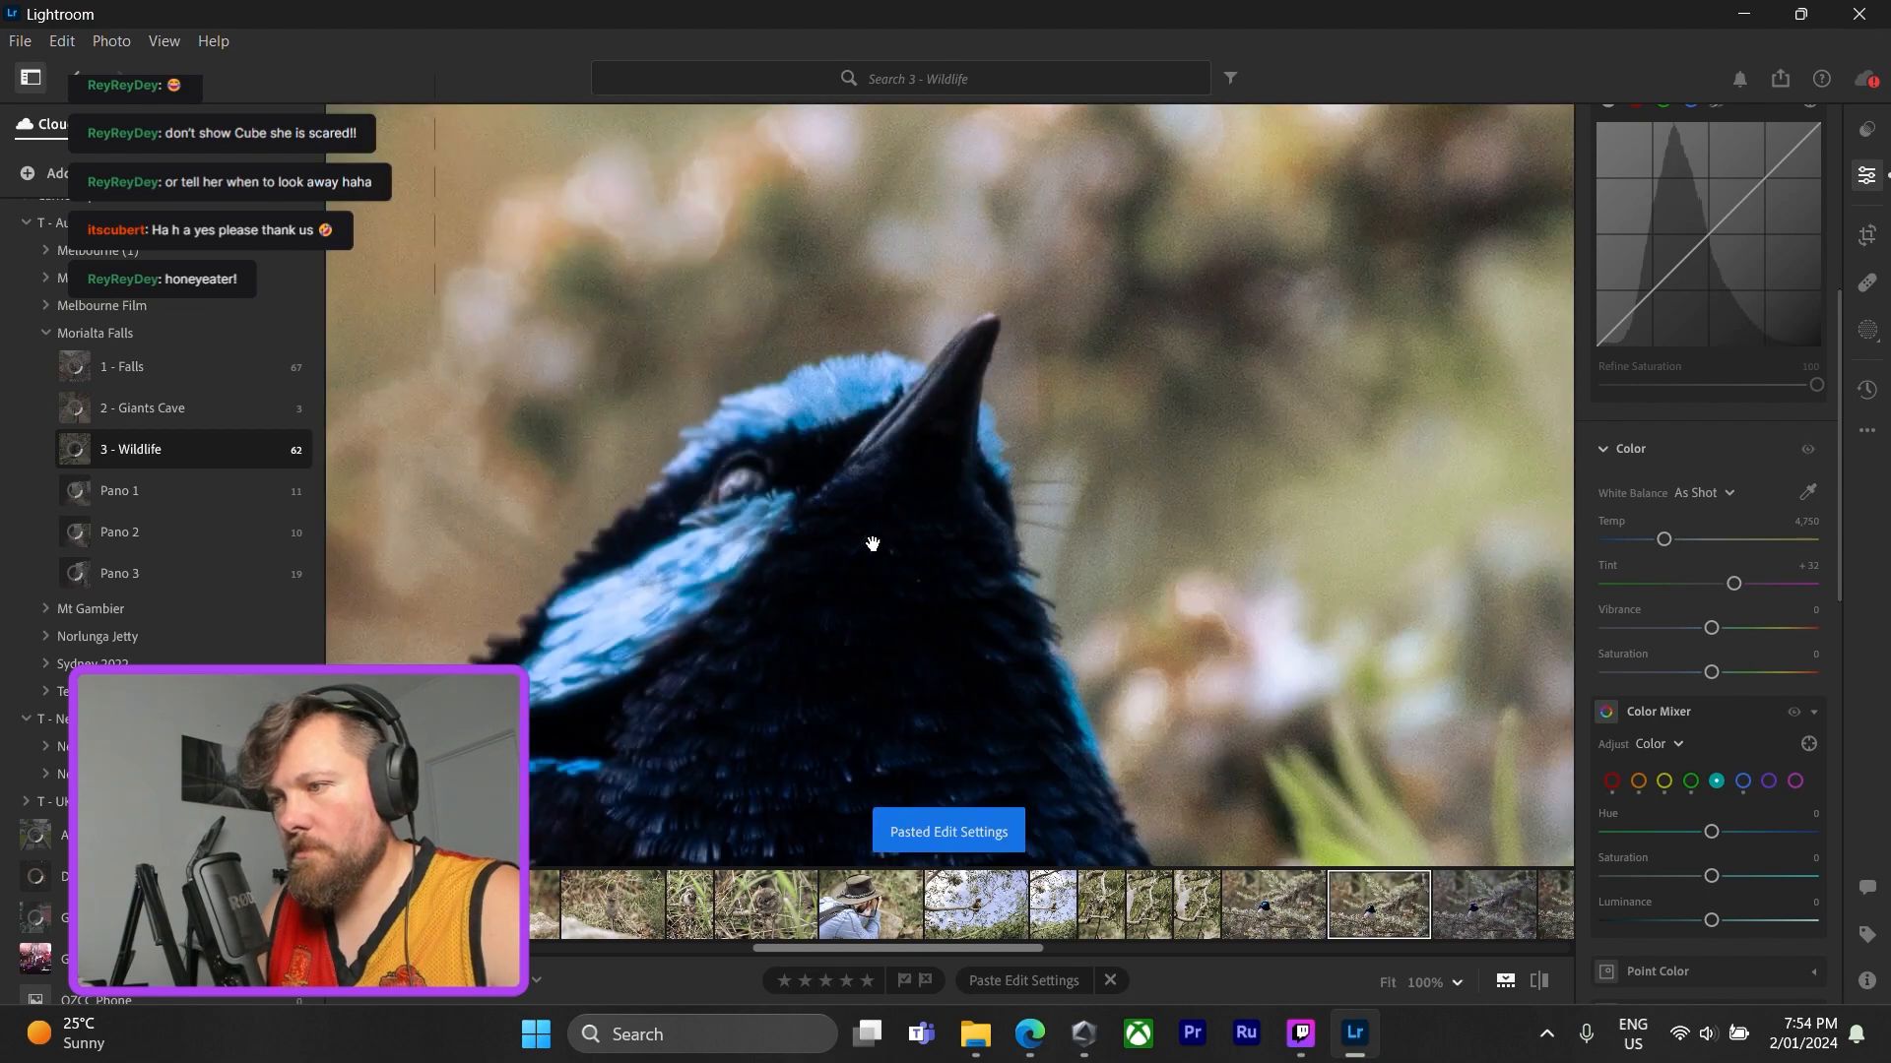
left_click_drag(869, 540, 983, 457)
left_click(983, 457)
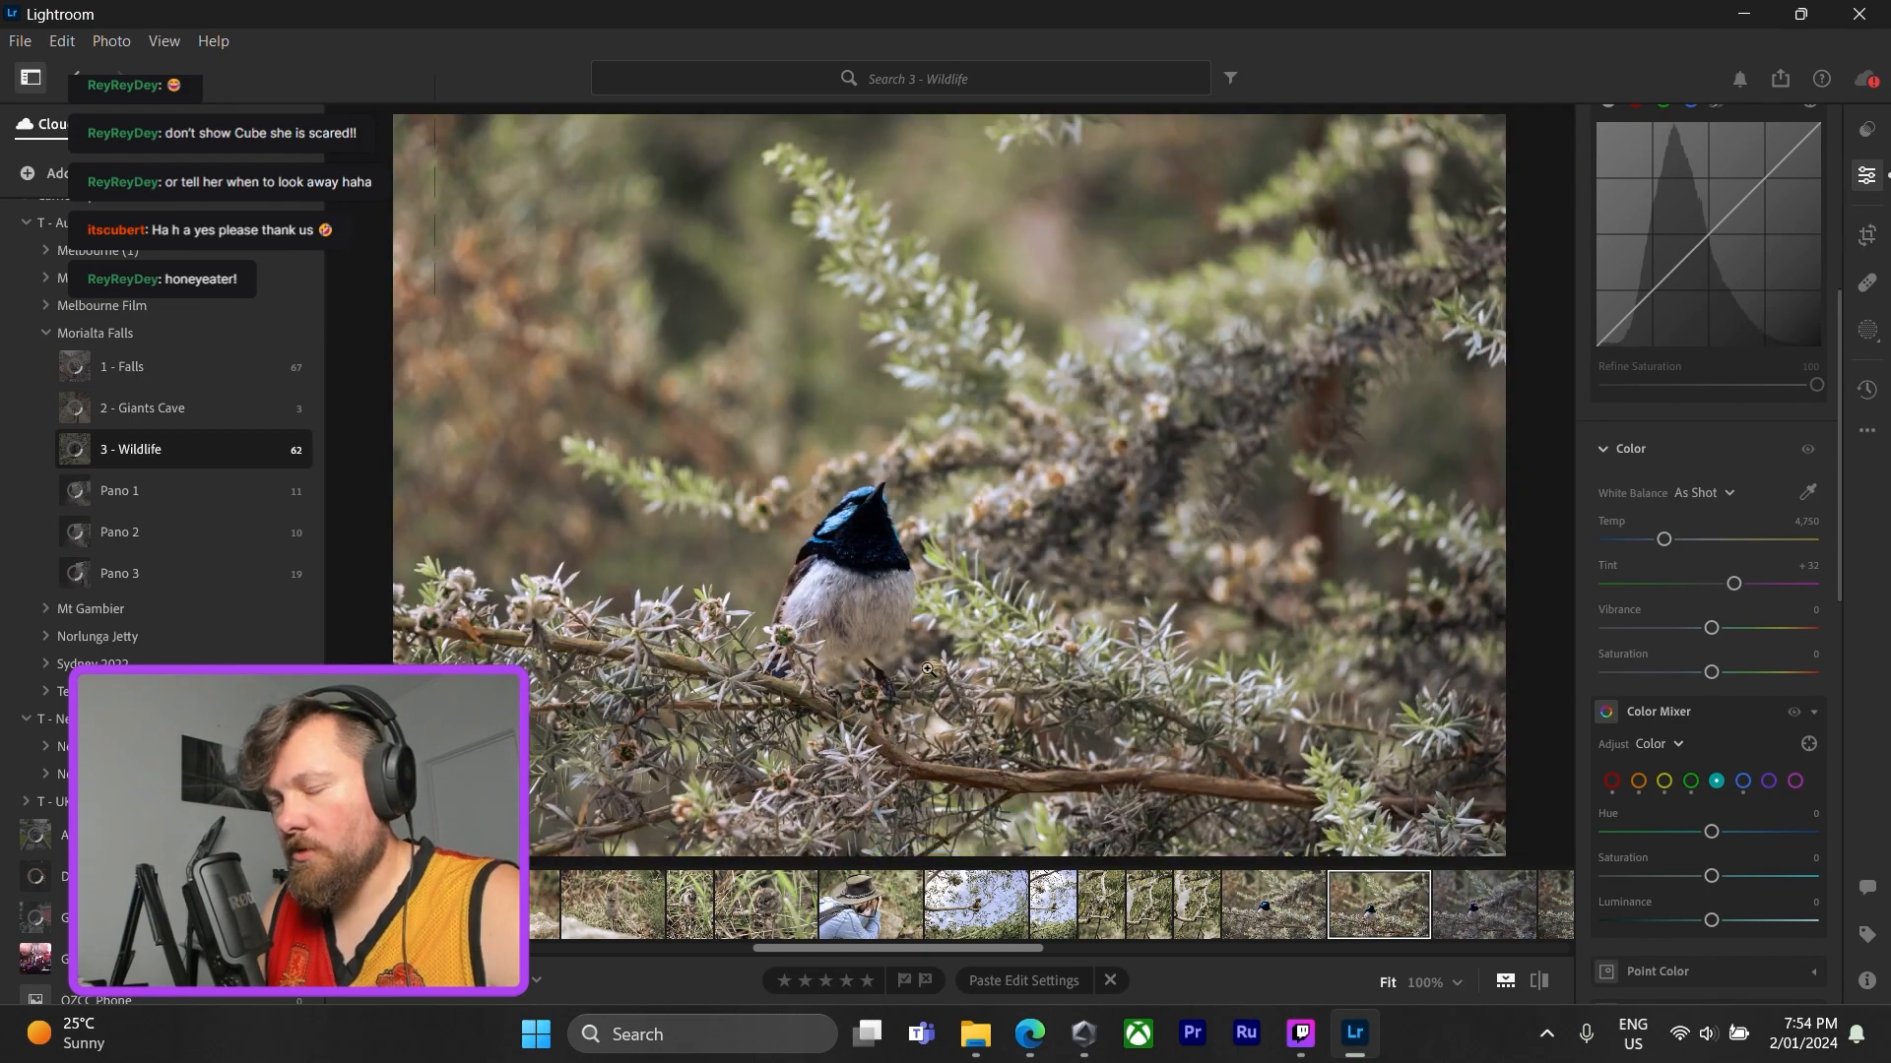
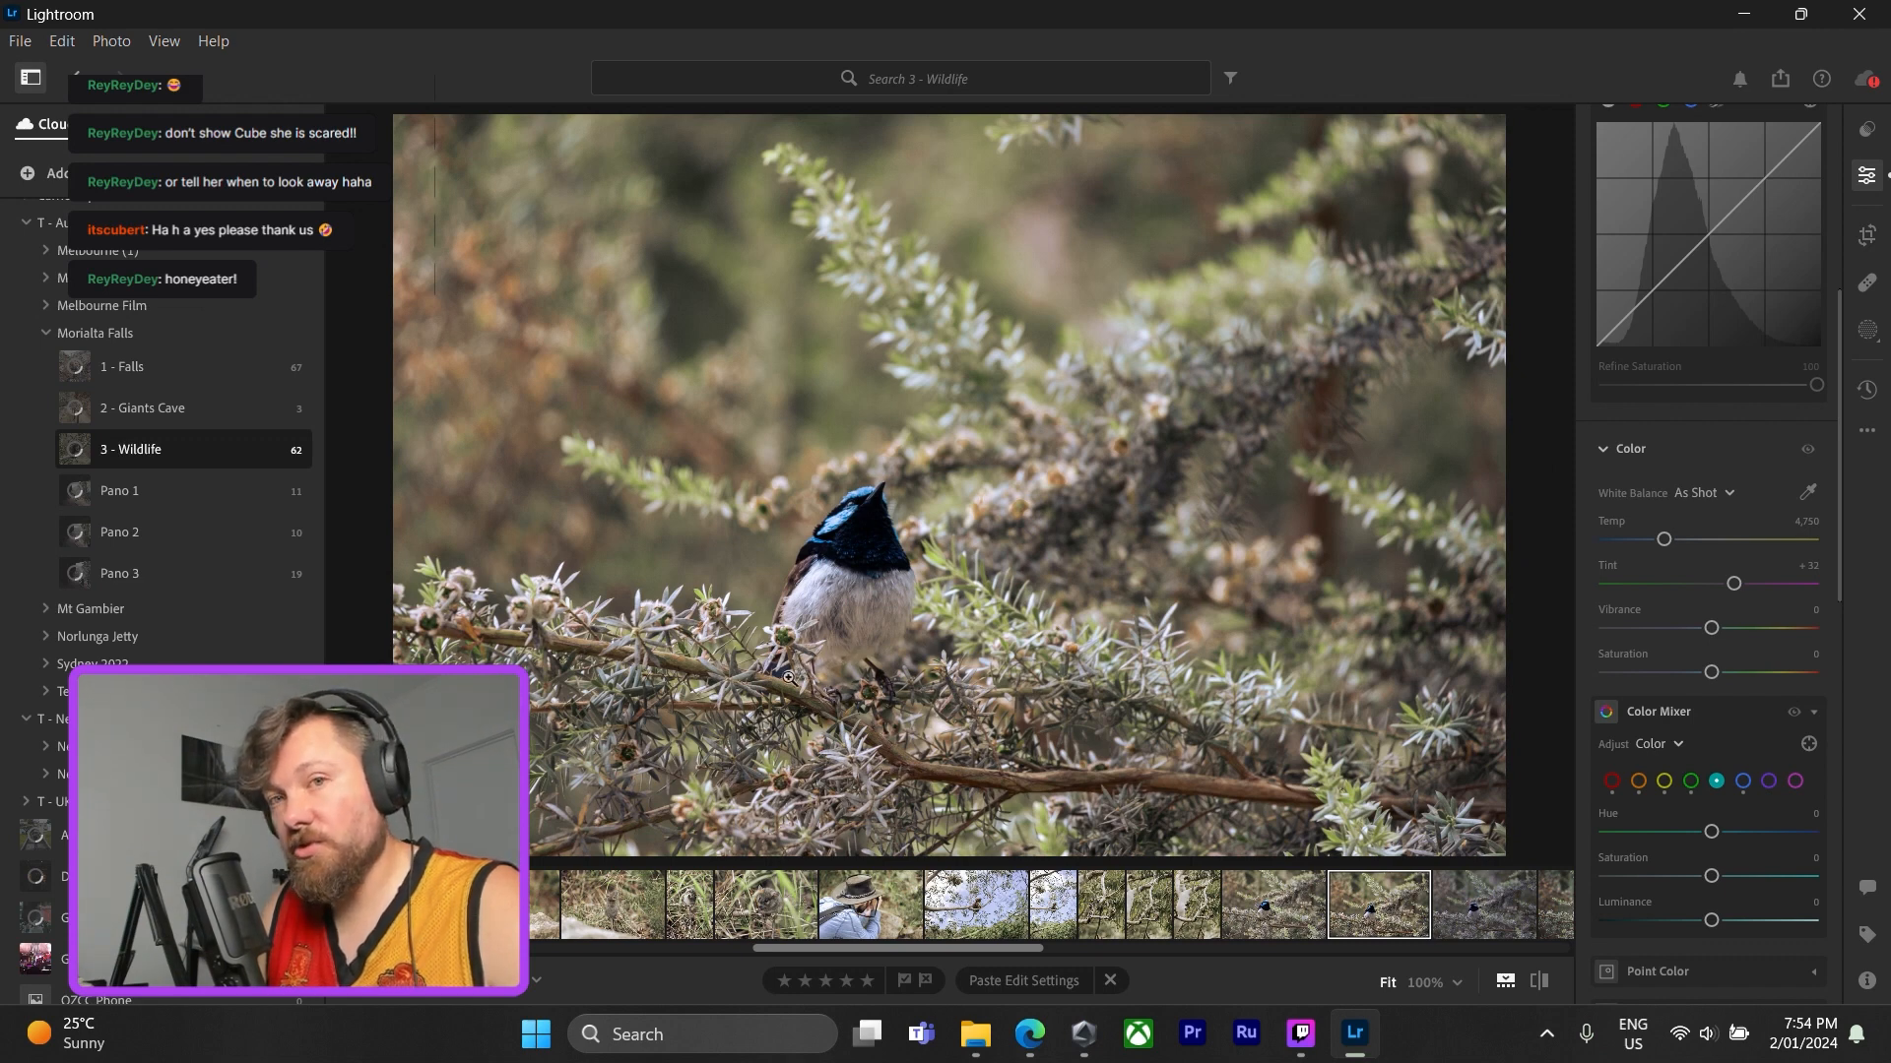
left_click(855, 527)
left_click(973, 558)
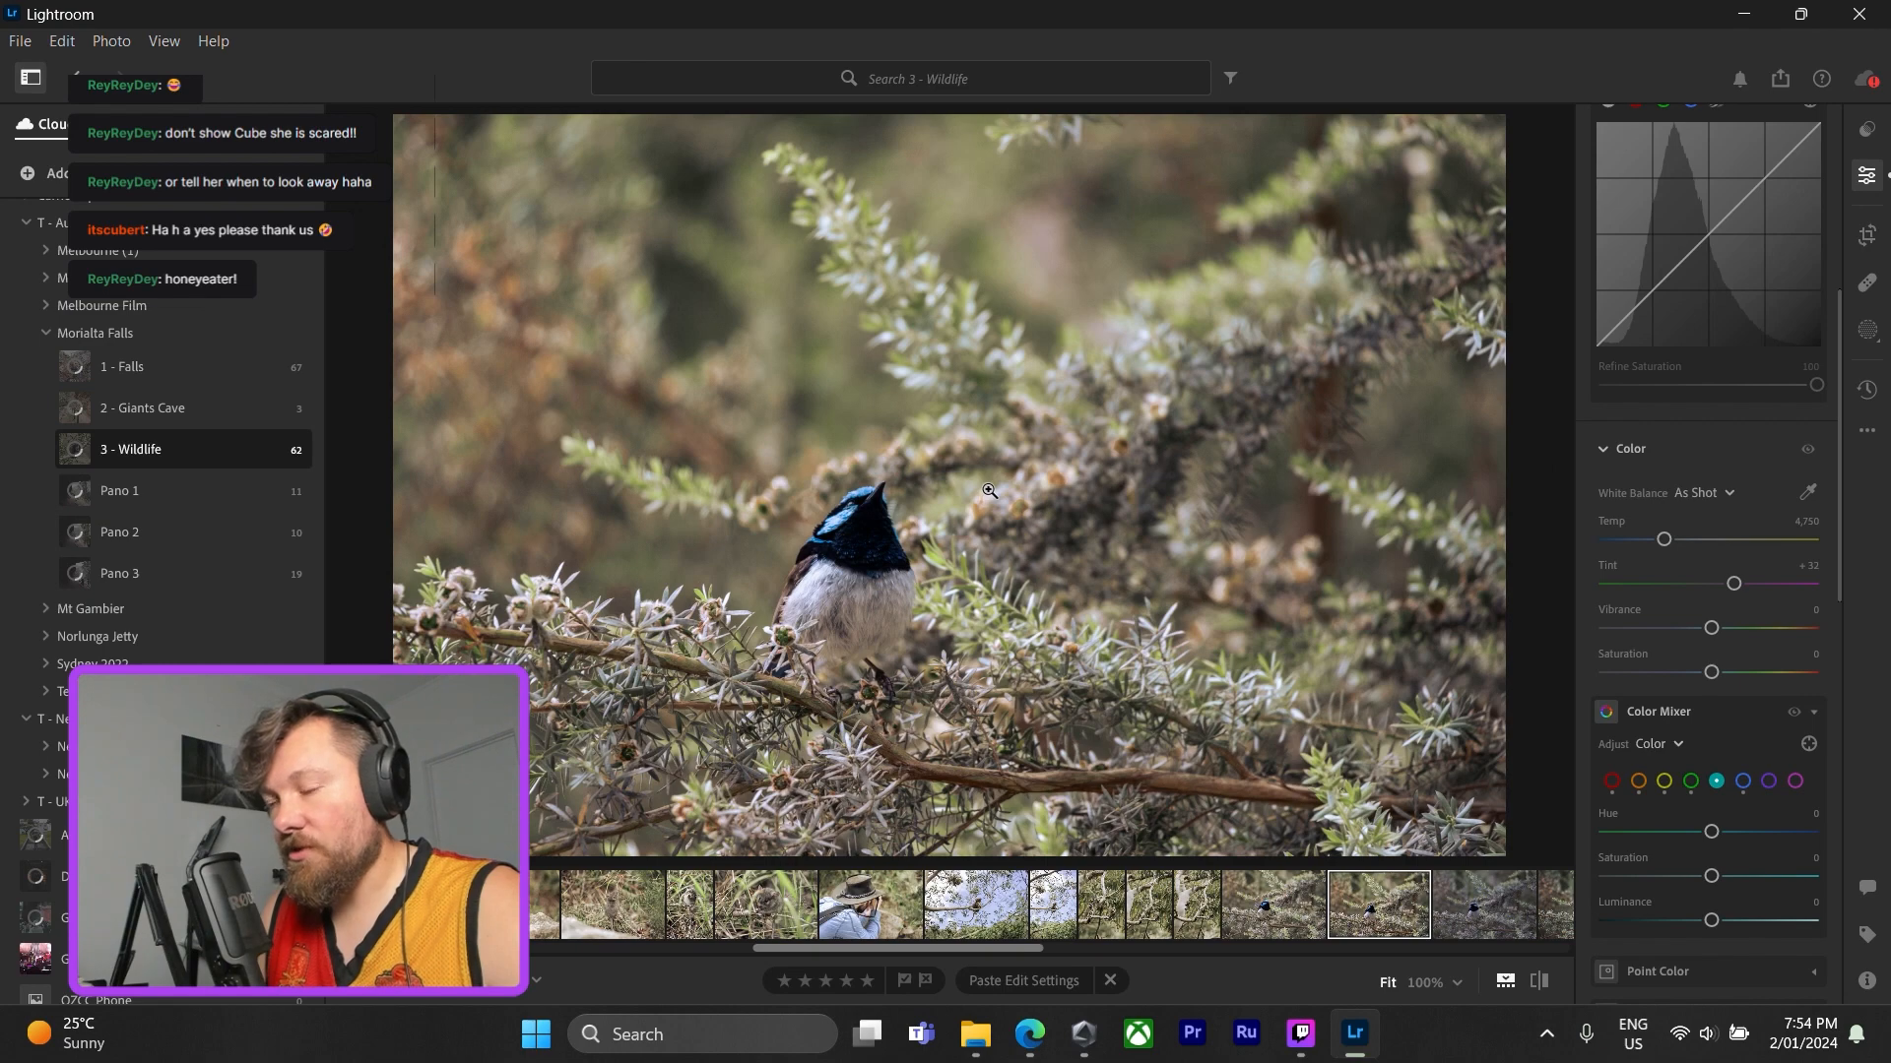
left_click(850, 511)
left_click(850, 511)
- Paste the copied edit settings onto the third blue wren photo and check the bird's head up close
left_click(1502, 926)
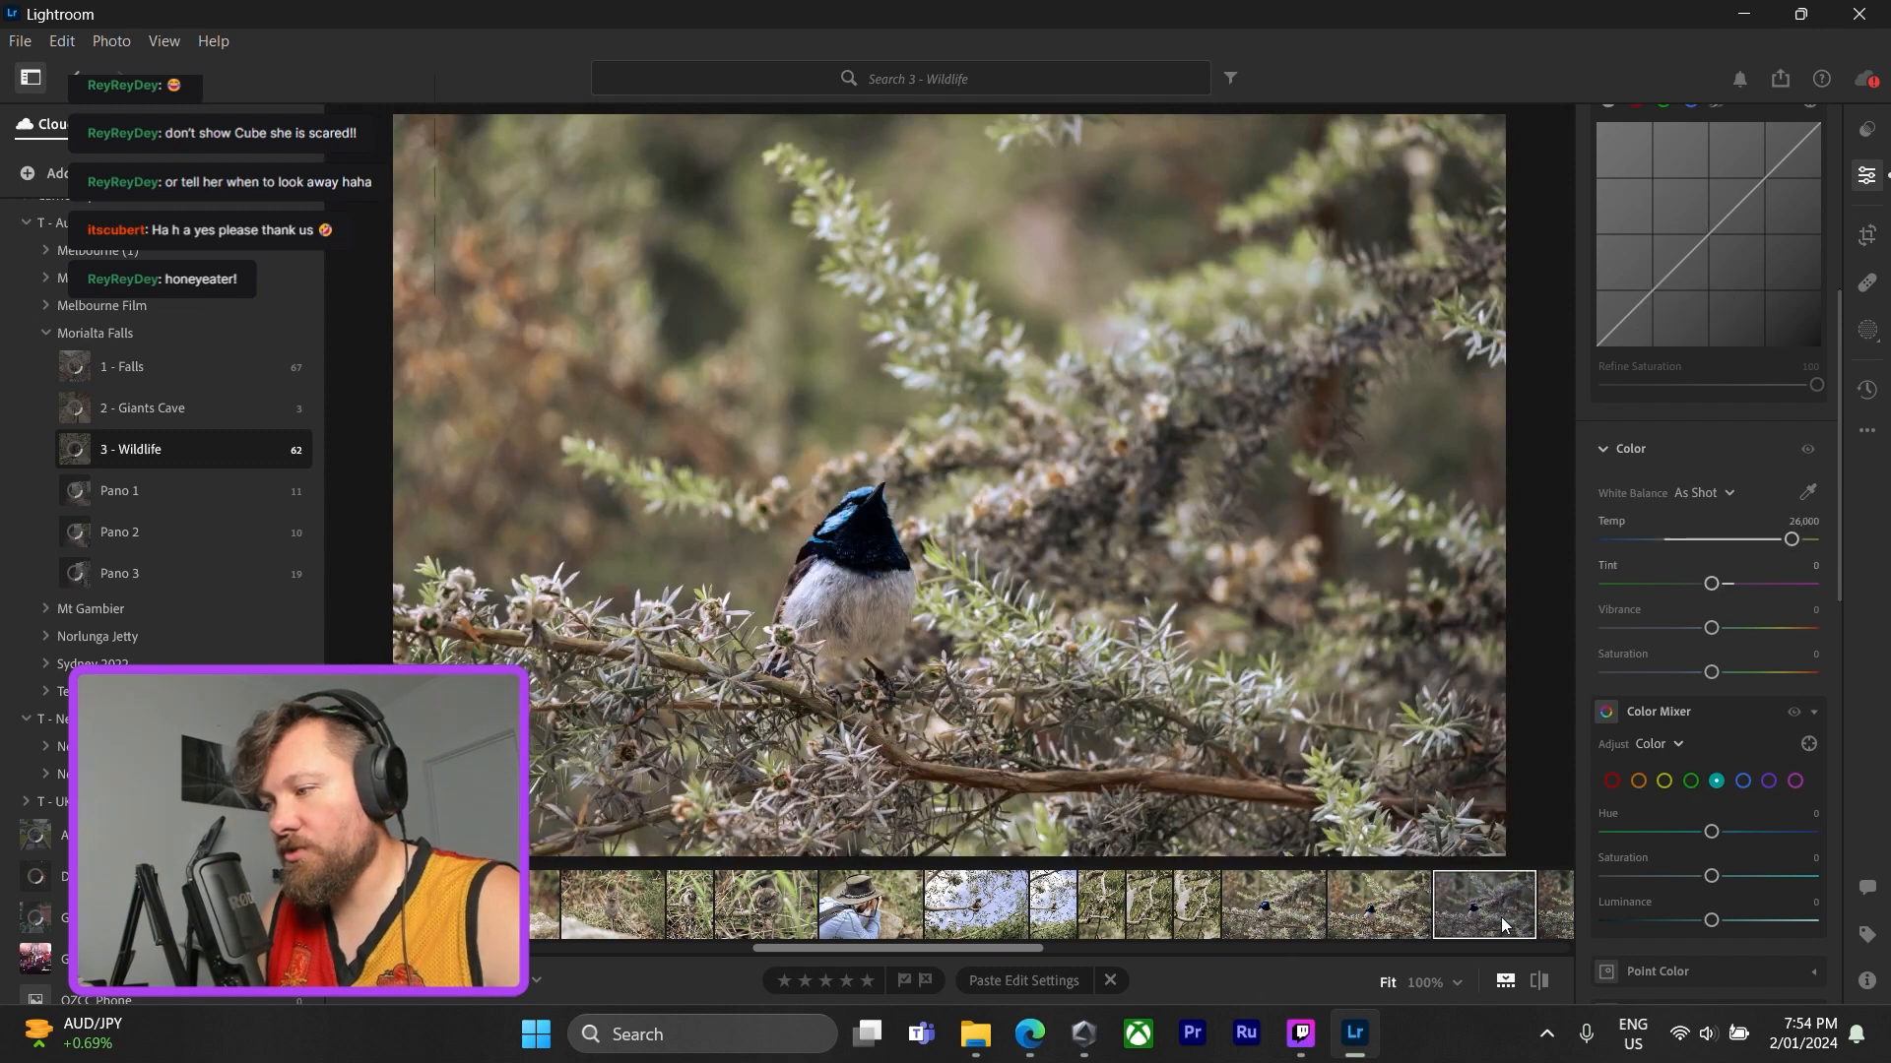
key("ctrl+v")
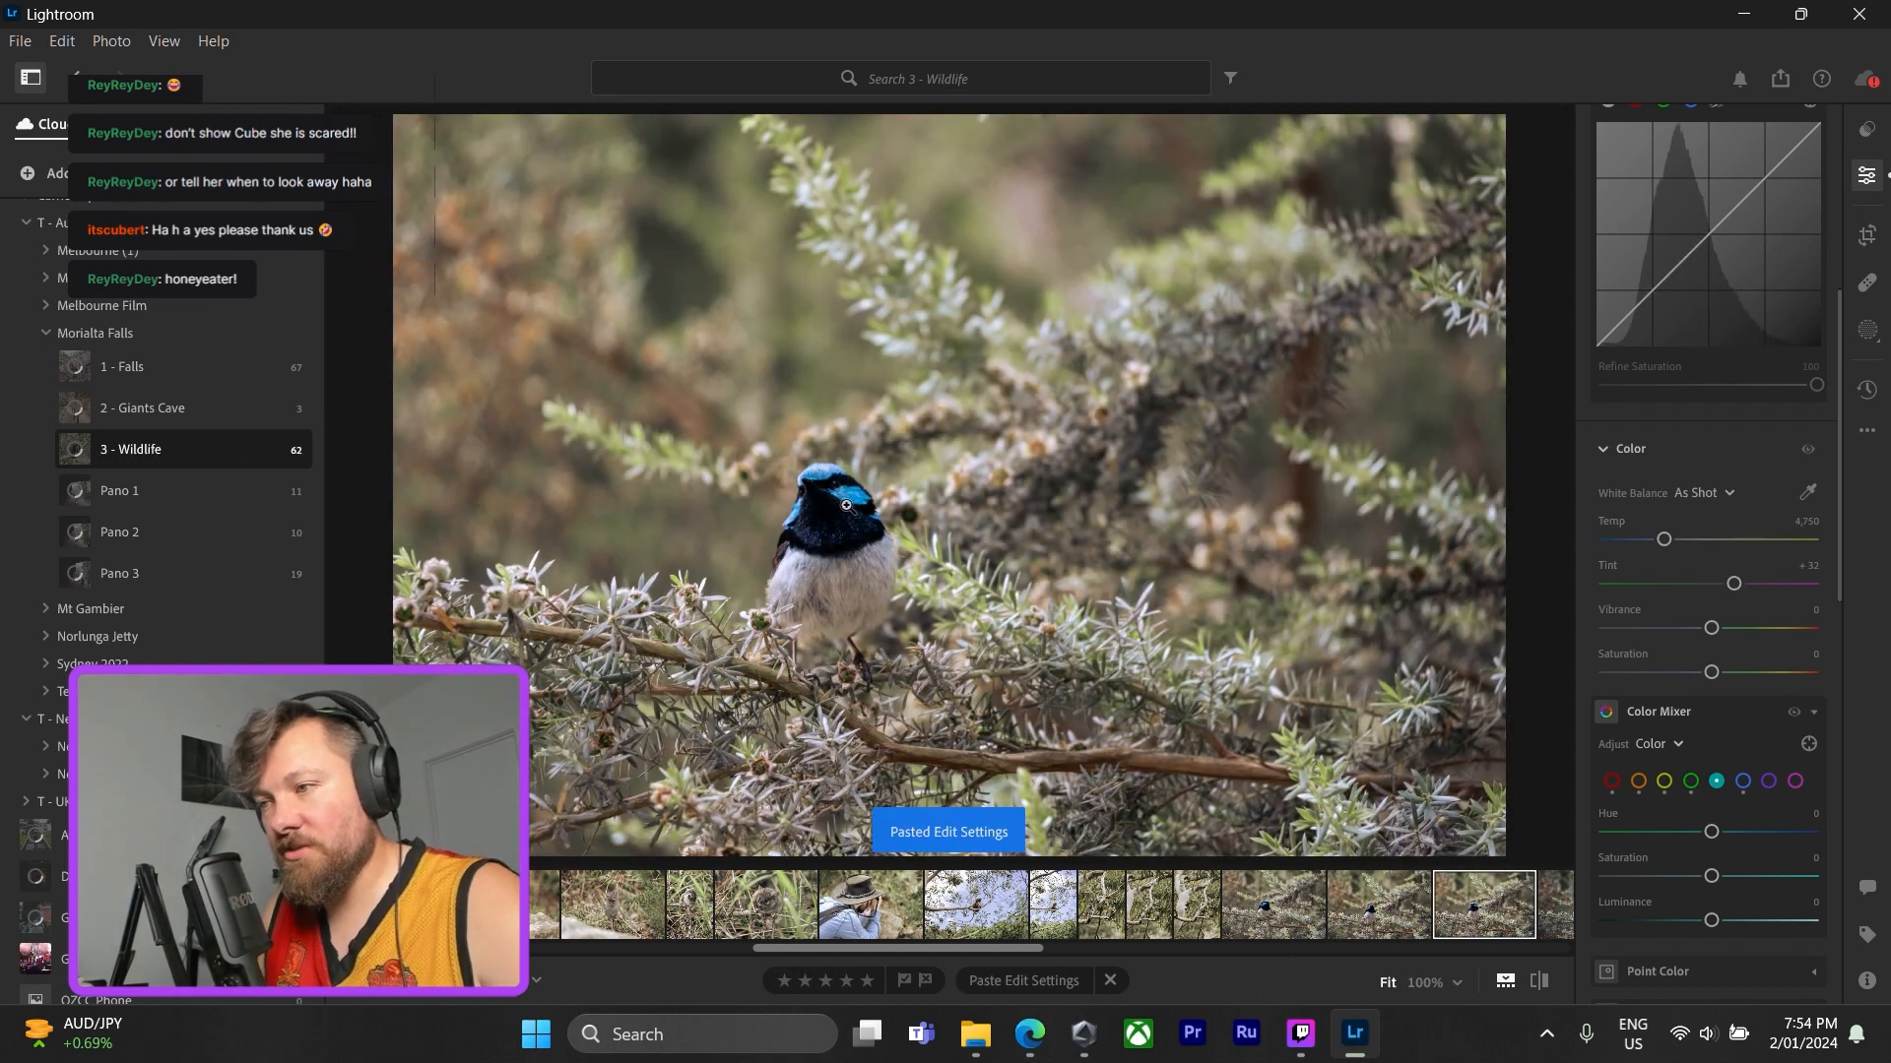
left_click(830, 472)
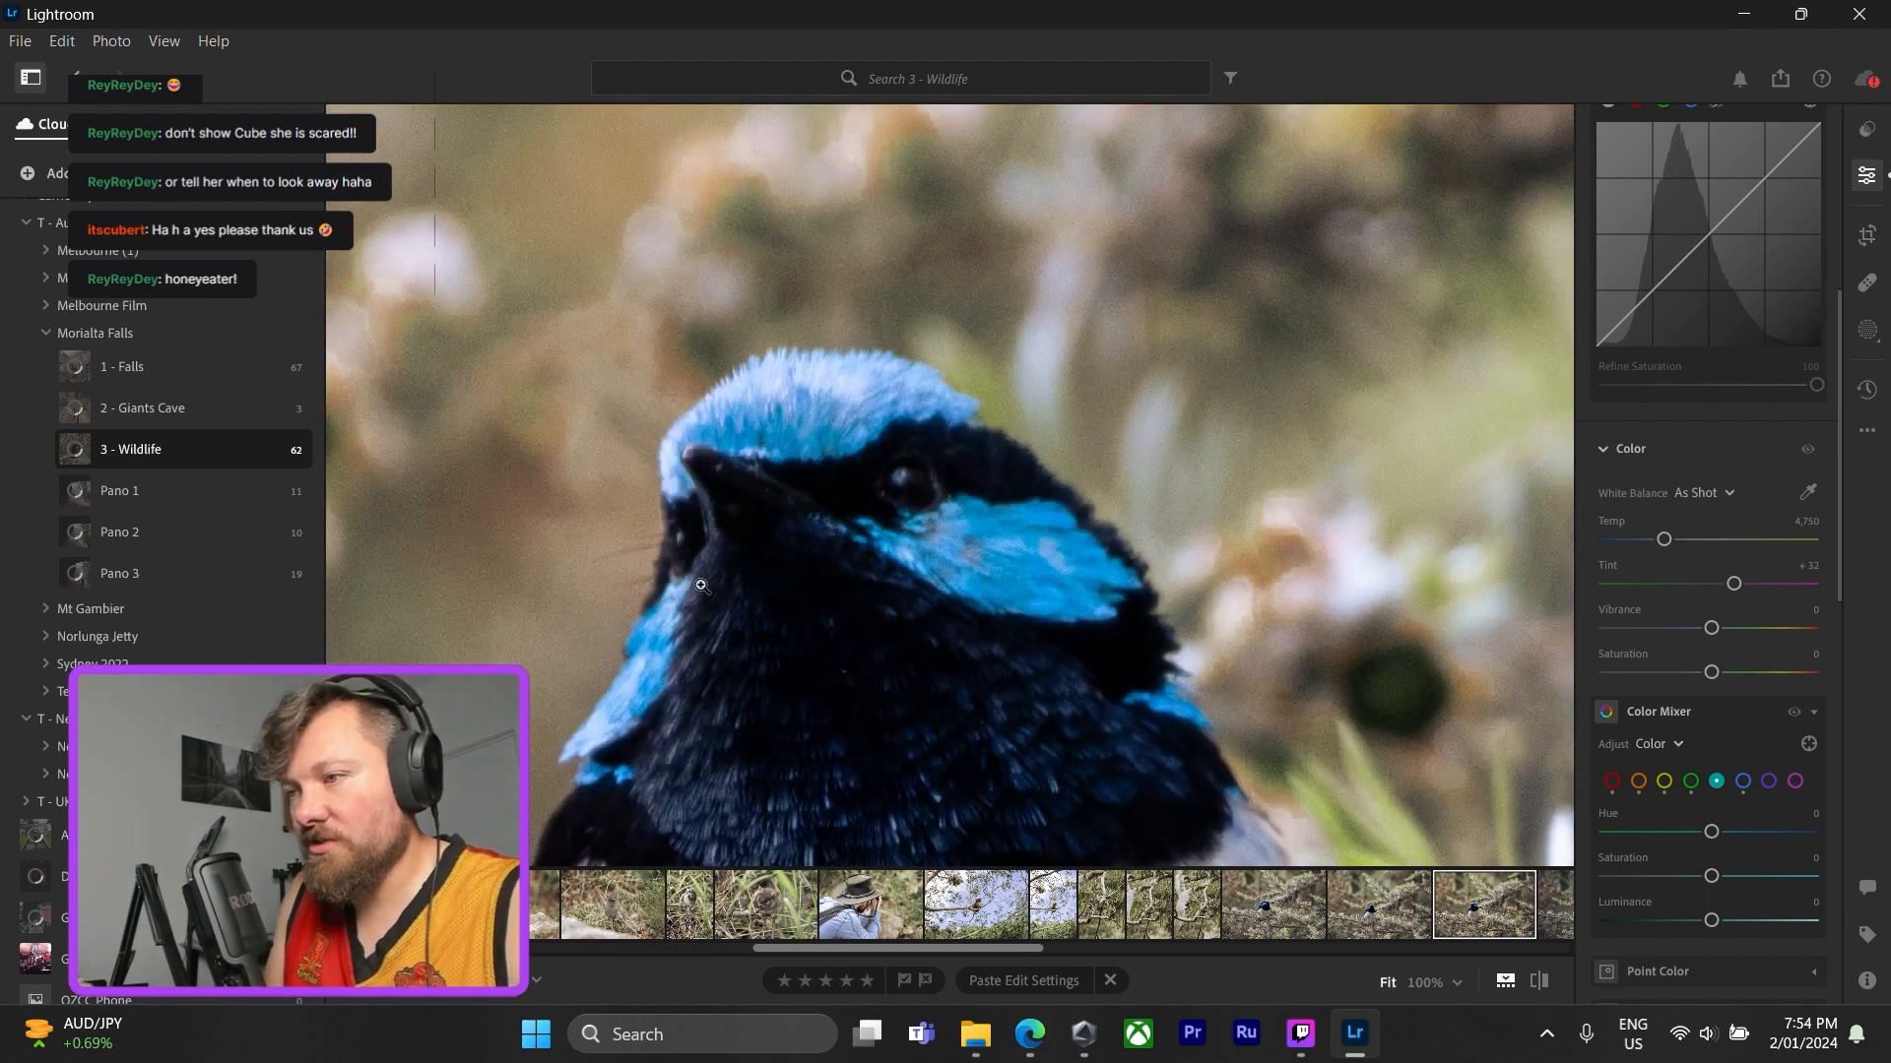
left_click(965, 434)
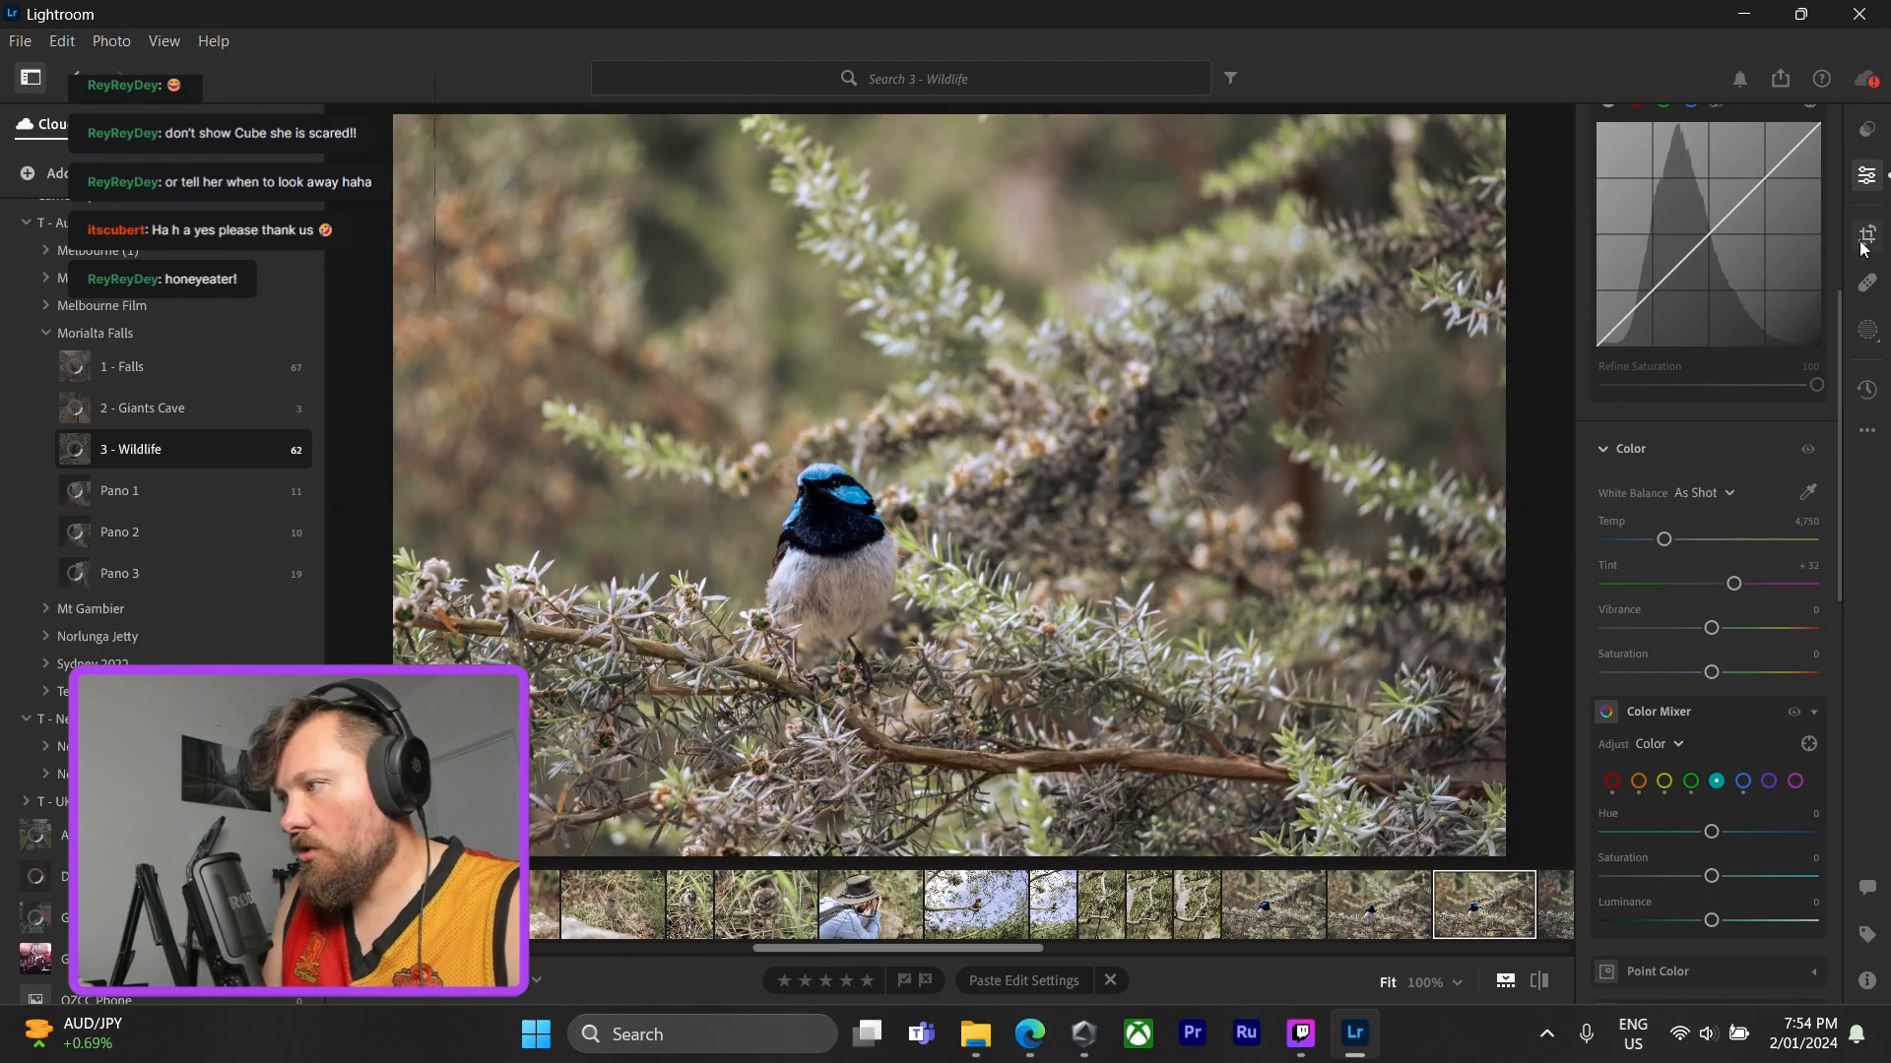
- Crop the third blue wren photo tighter at its original aspect ratio, trimming the top and right edges, and check the bird up close
key("c")
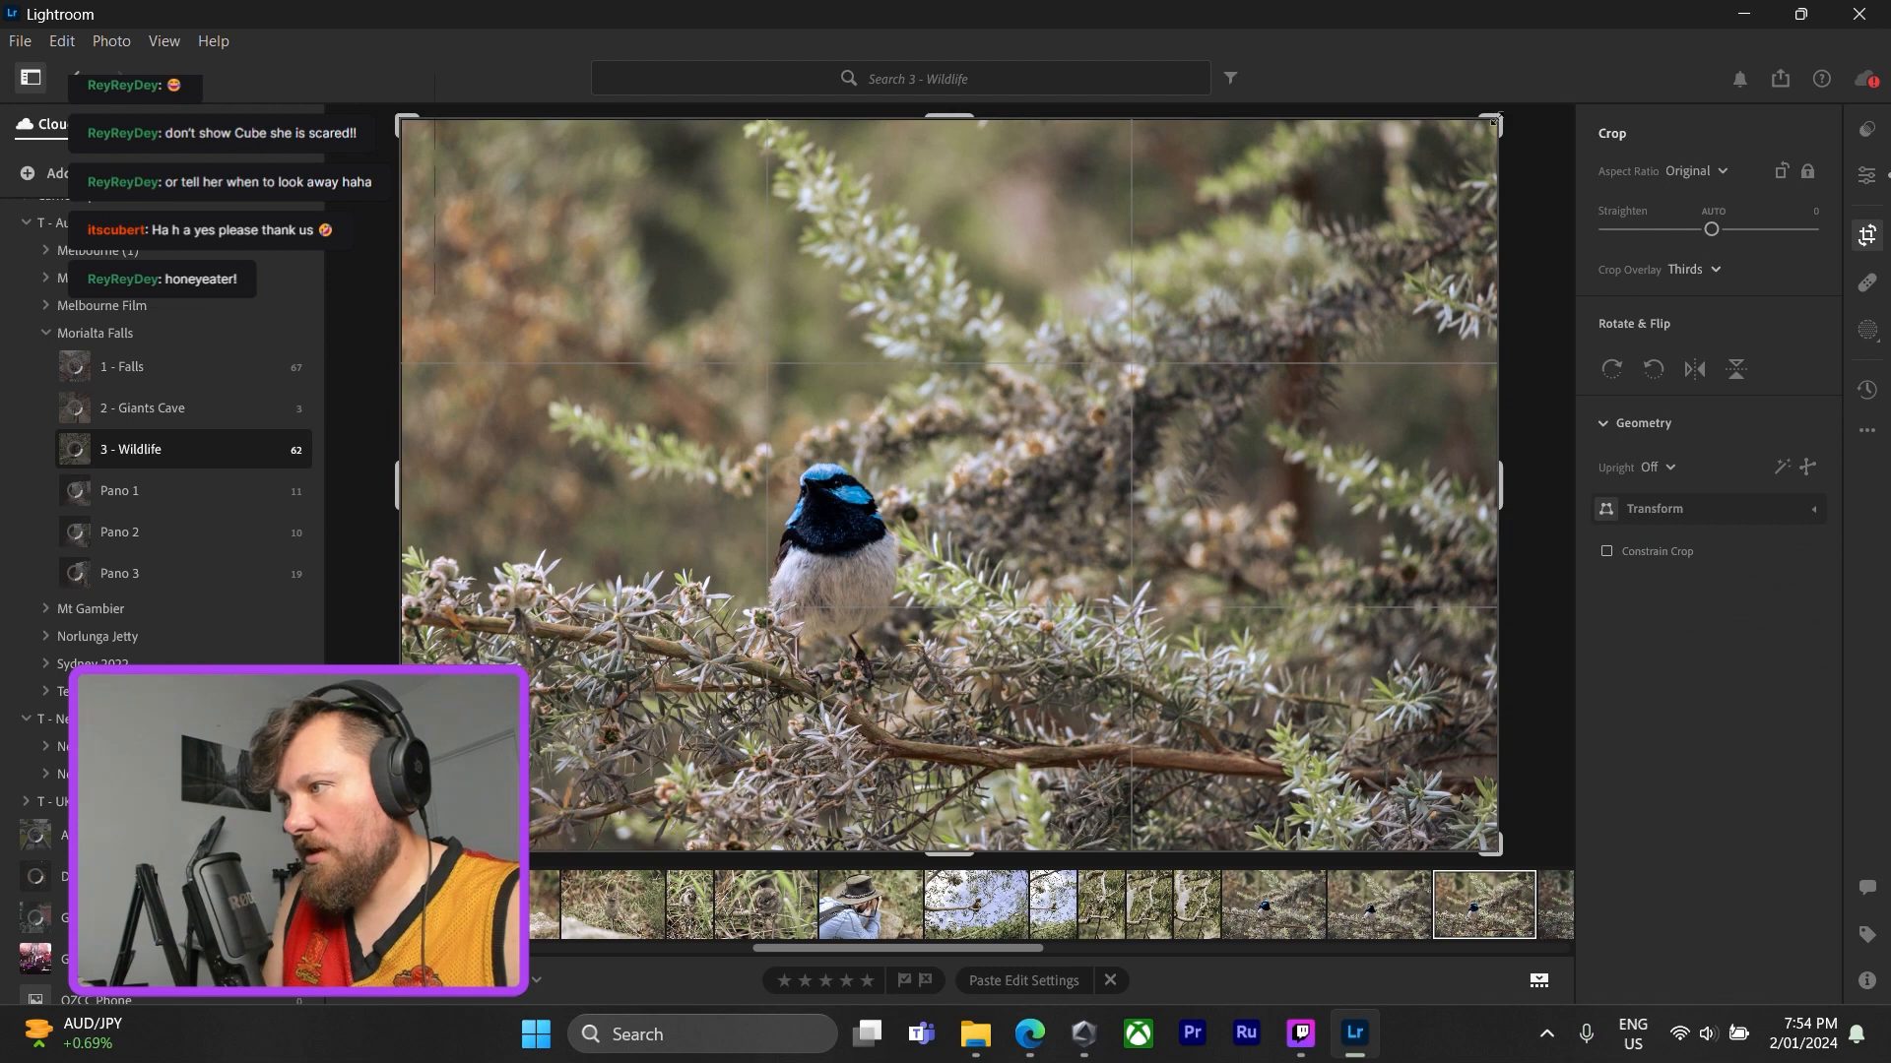
left_click_drag(1495, 119, 1431, 120)
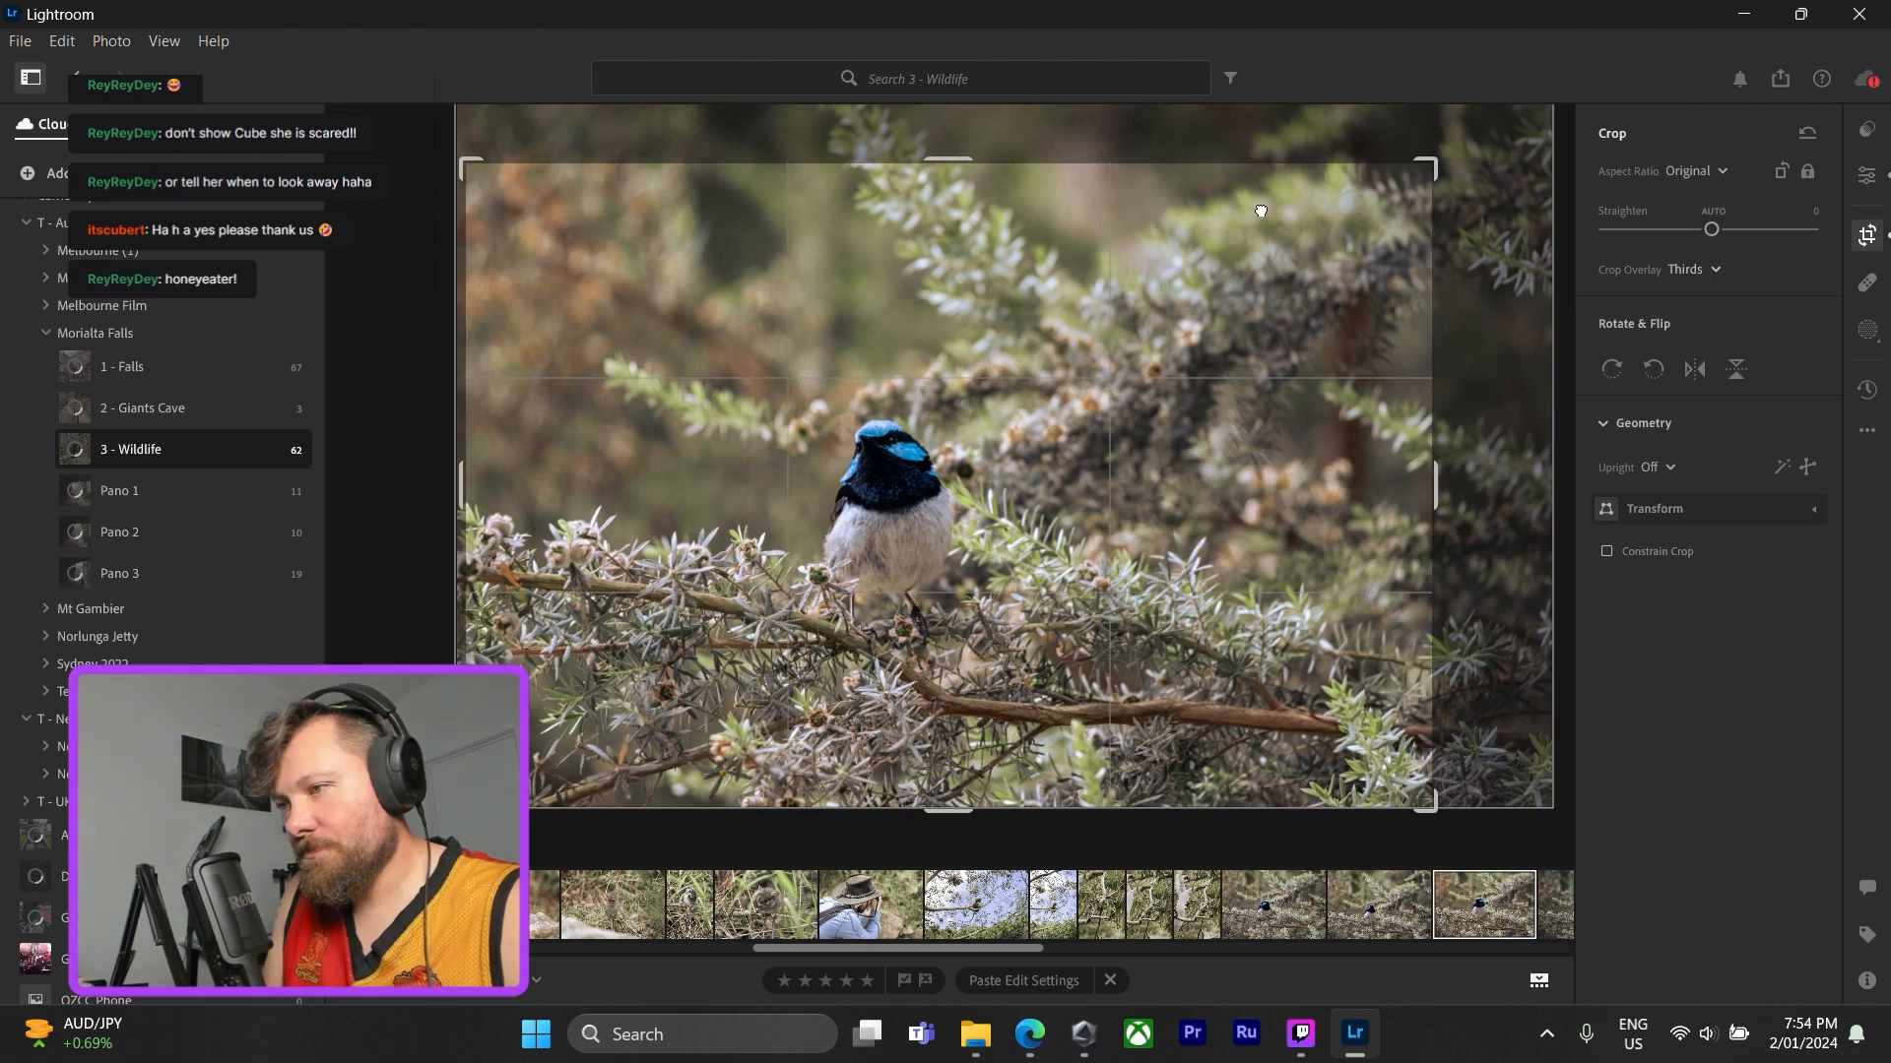
left_click(1866, 174)
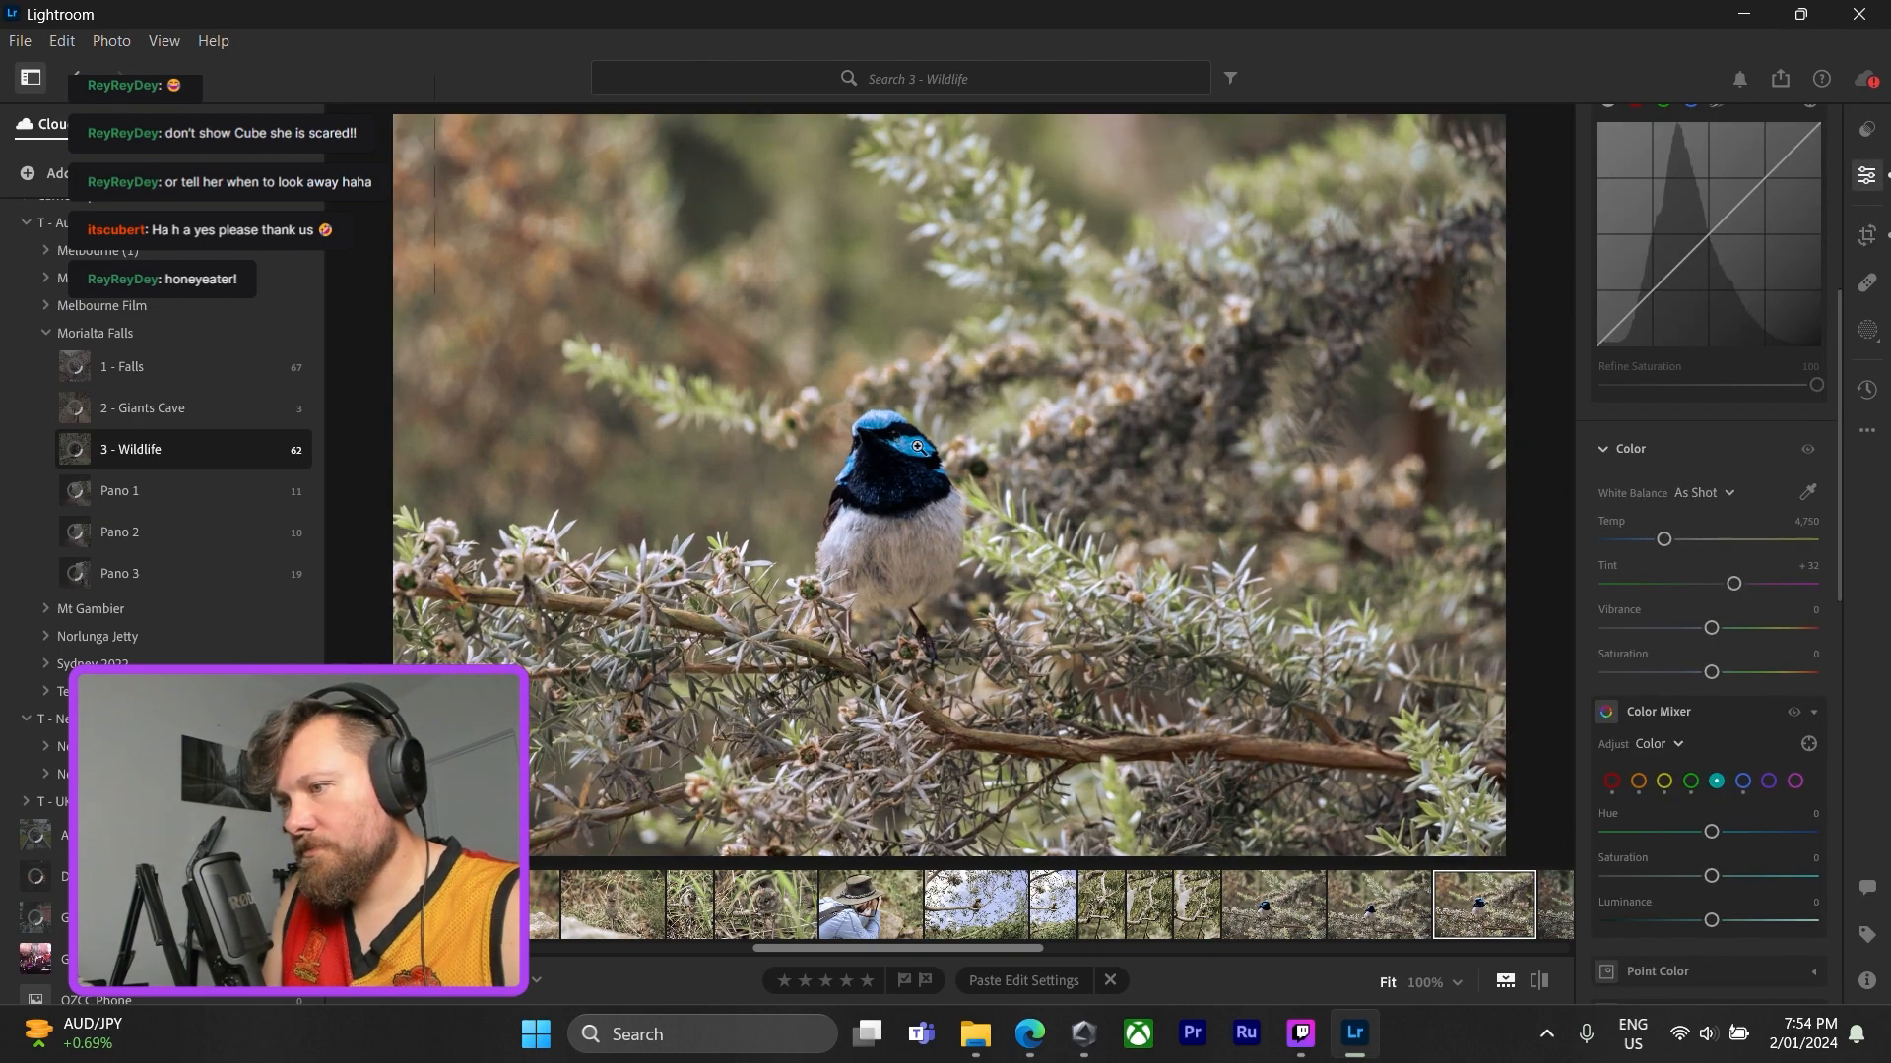
left_click(918, 446)
left_click(949, 483)
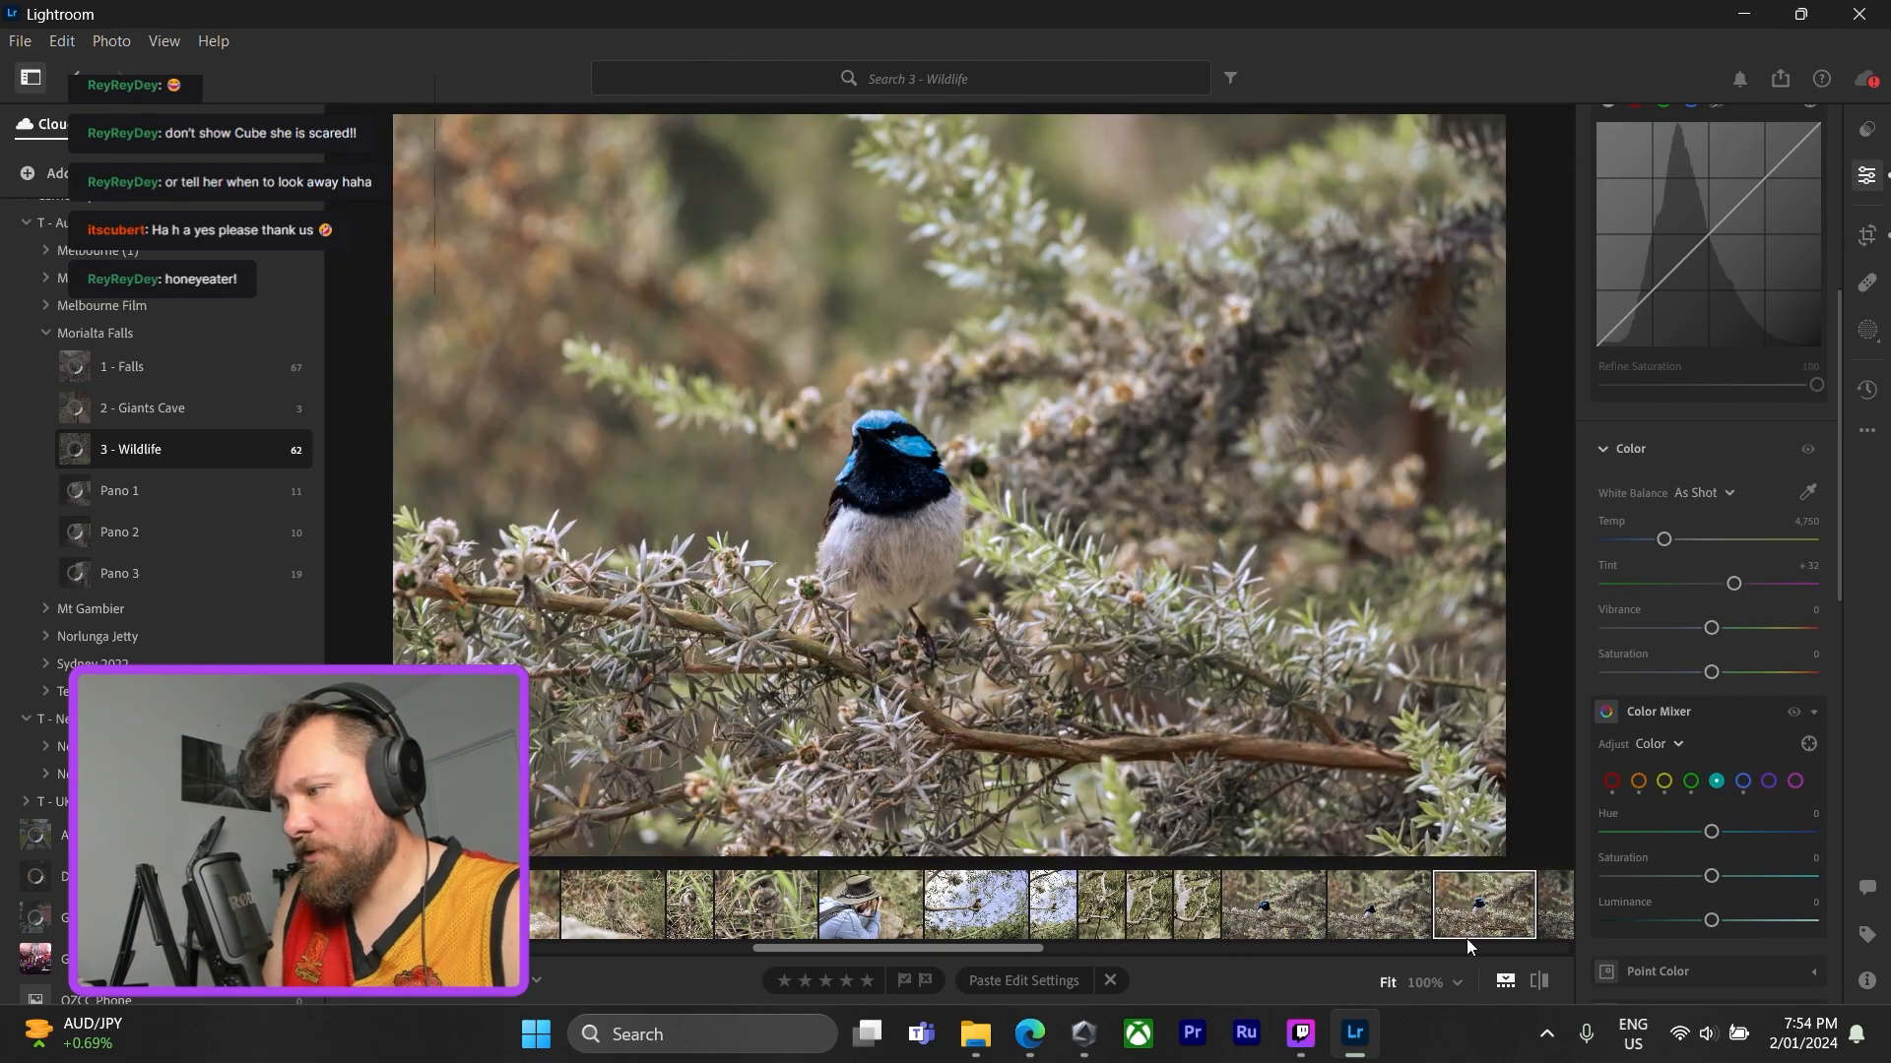
- Paste the copied edit settings onto the fourth blue wren photo and check the bird's head up close
left_click(1415, 917)
scroll(1454, 914, "down", 1)
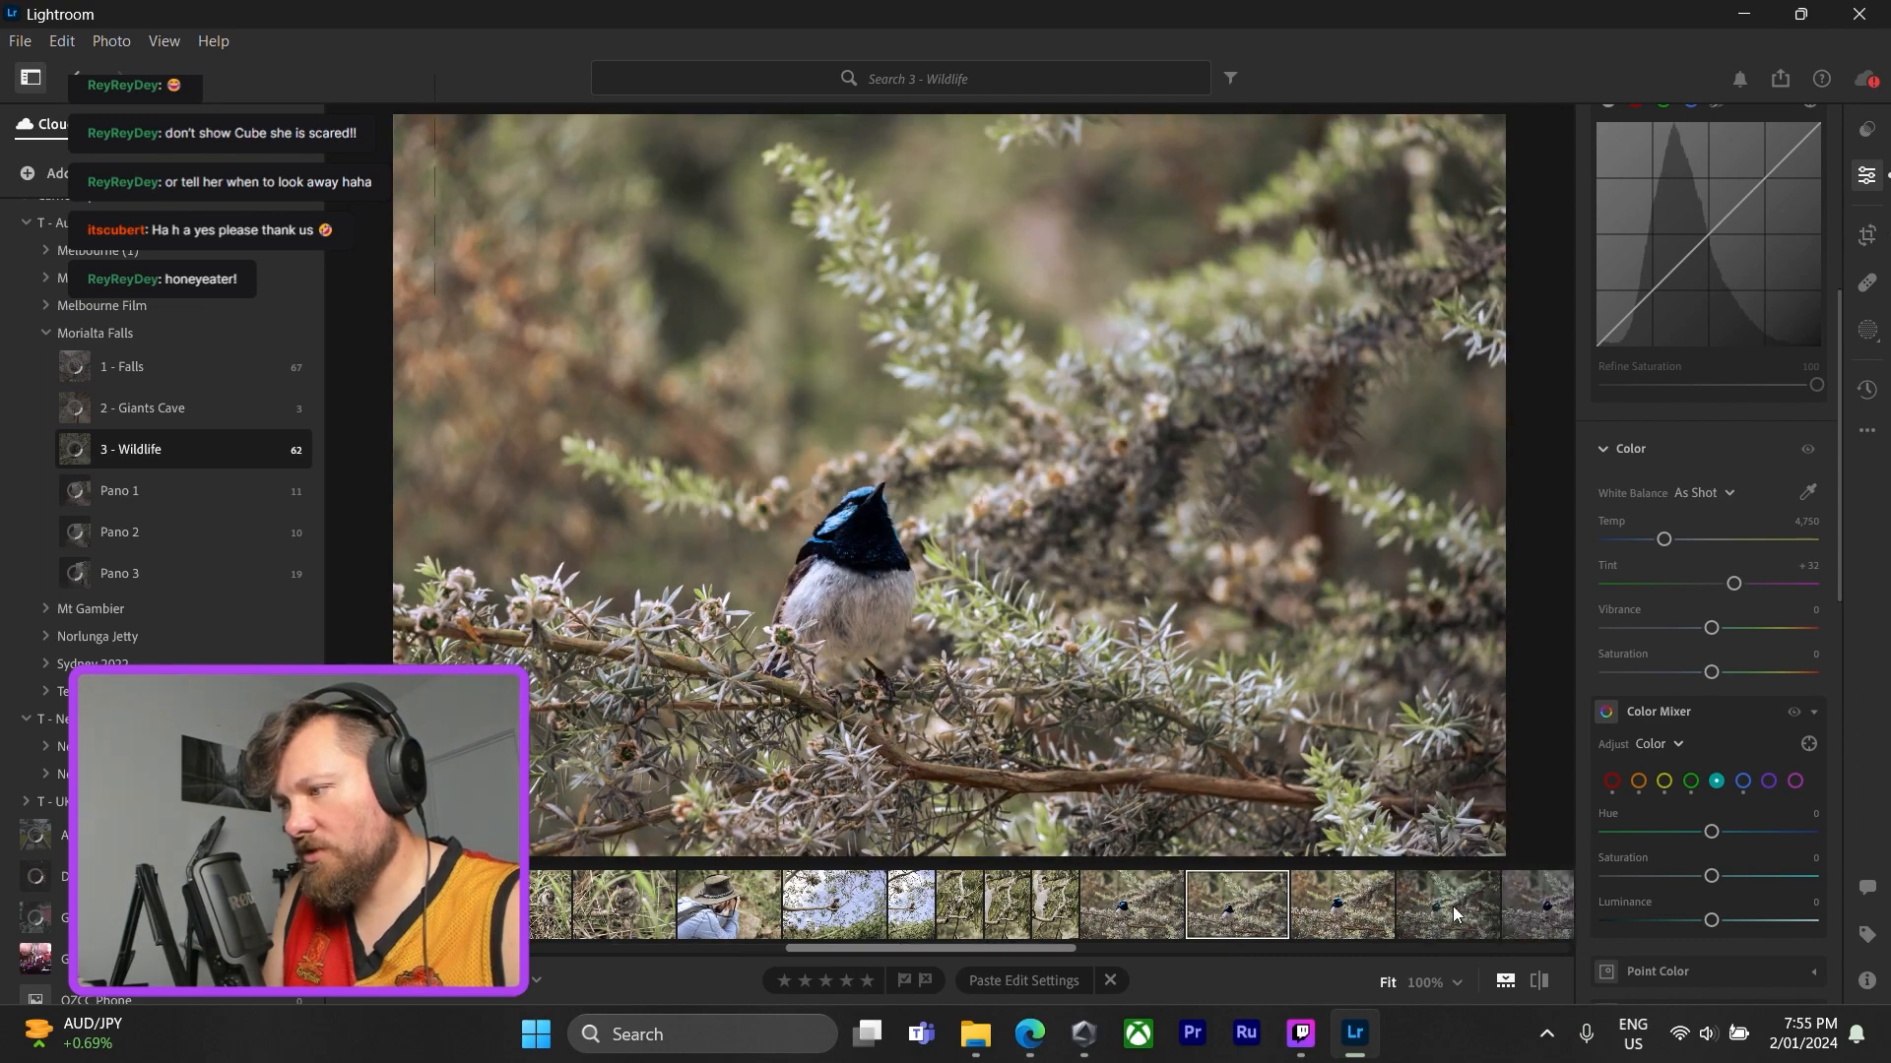
left_click(1454, 913)
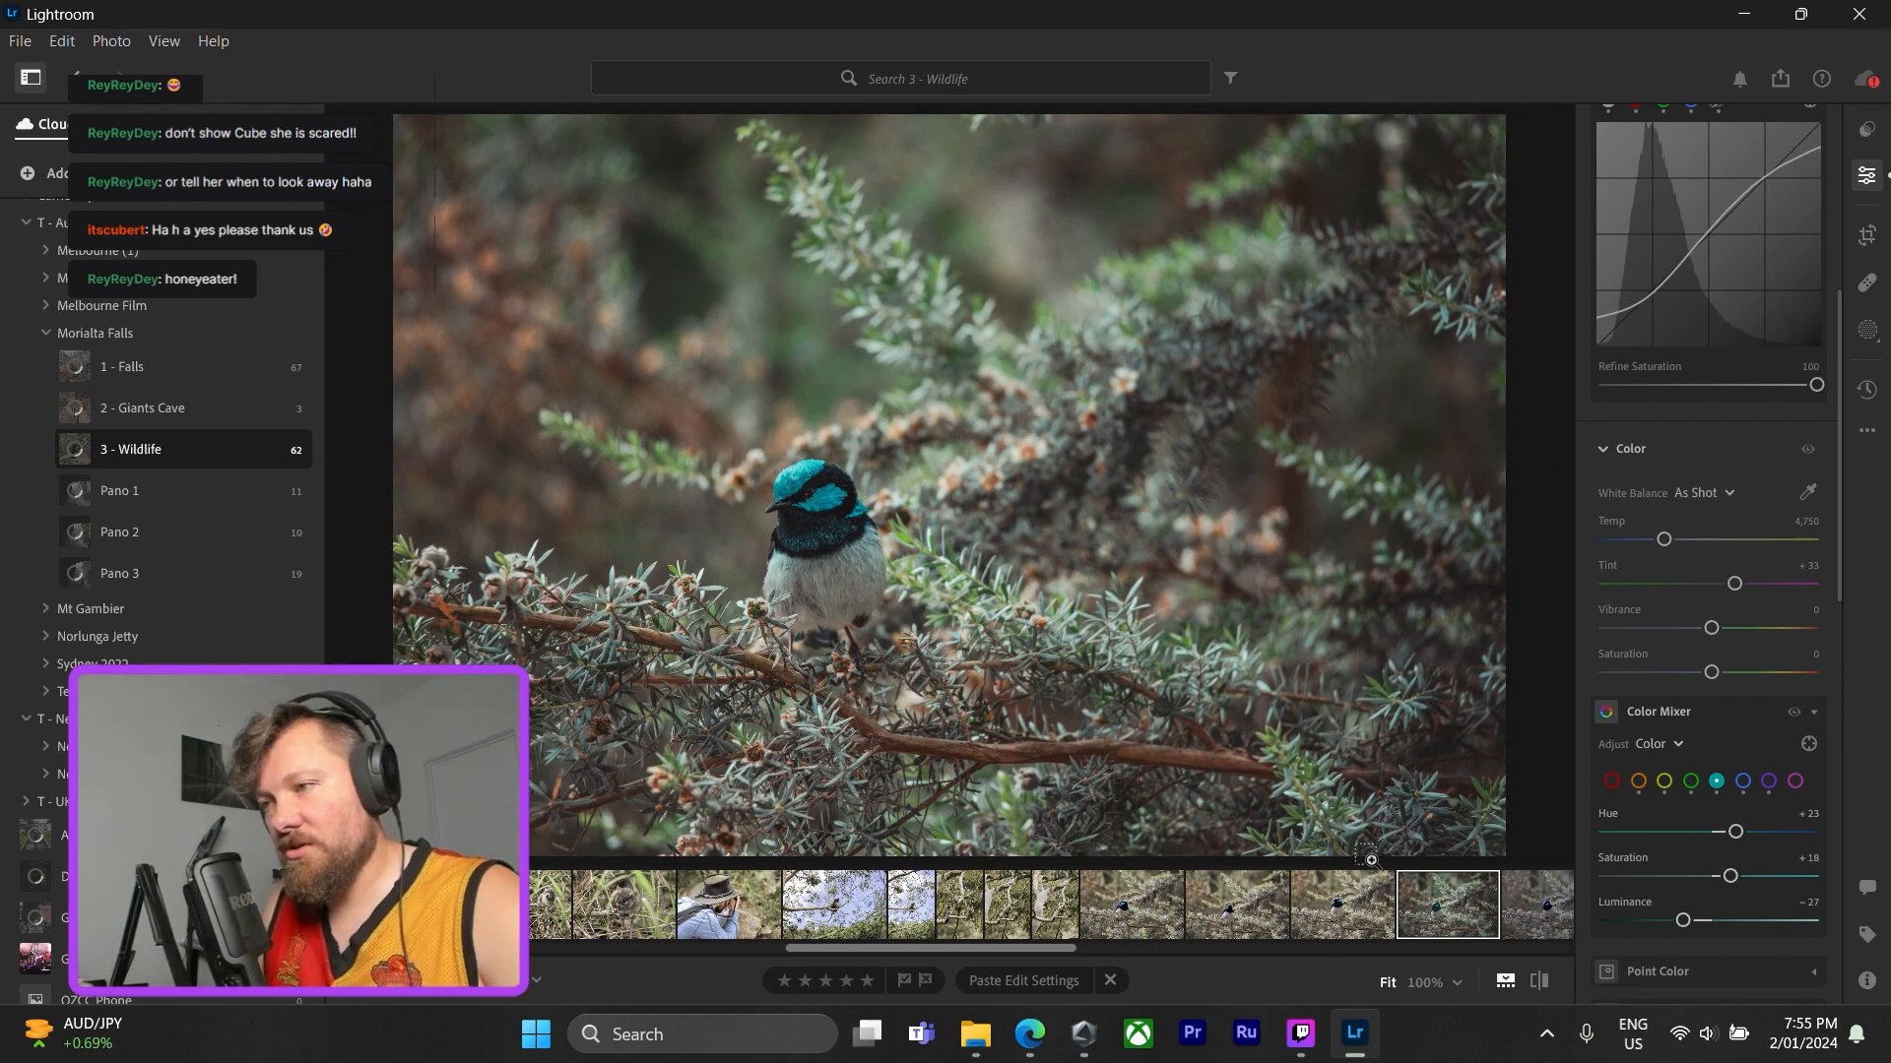
key("ctrl+v")
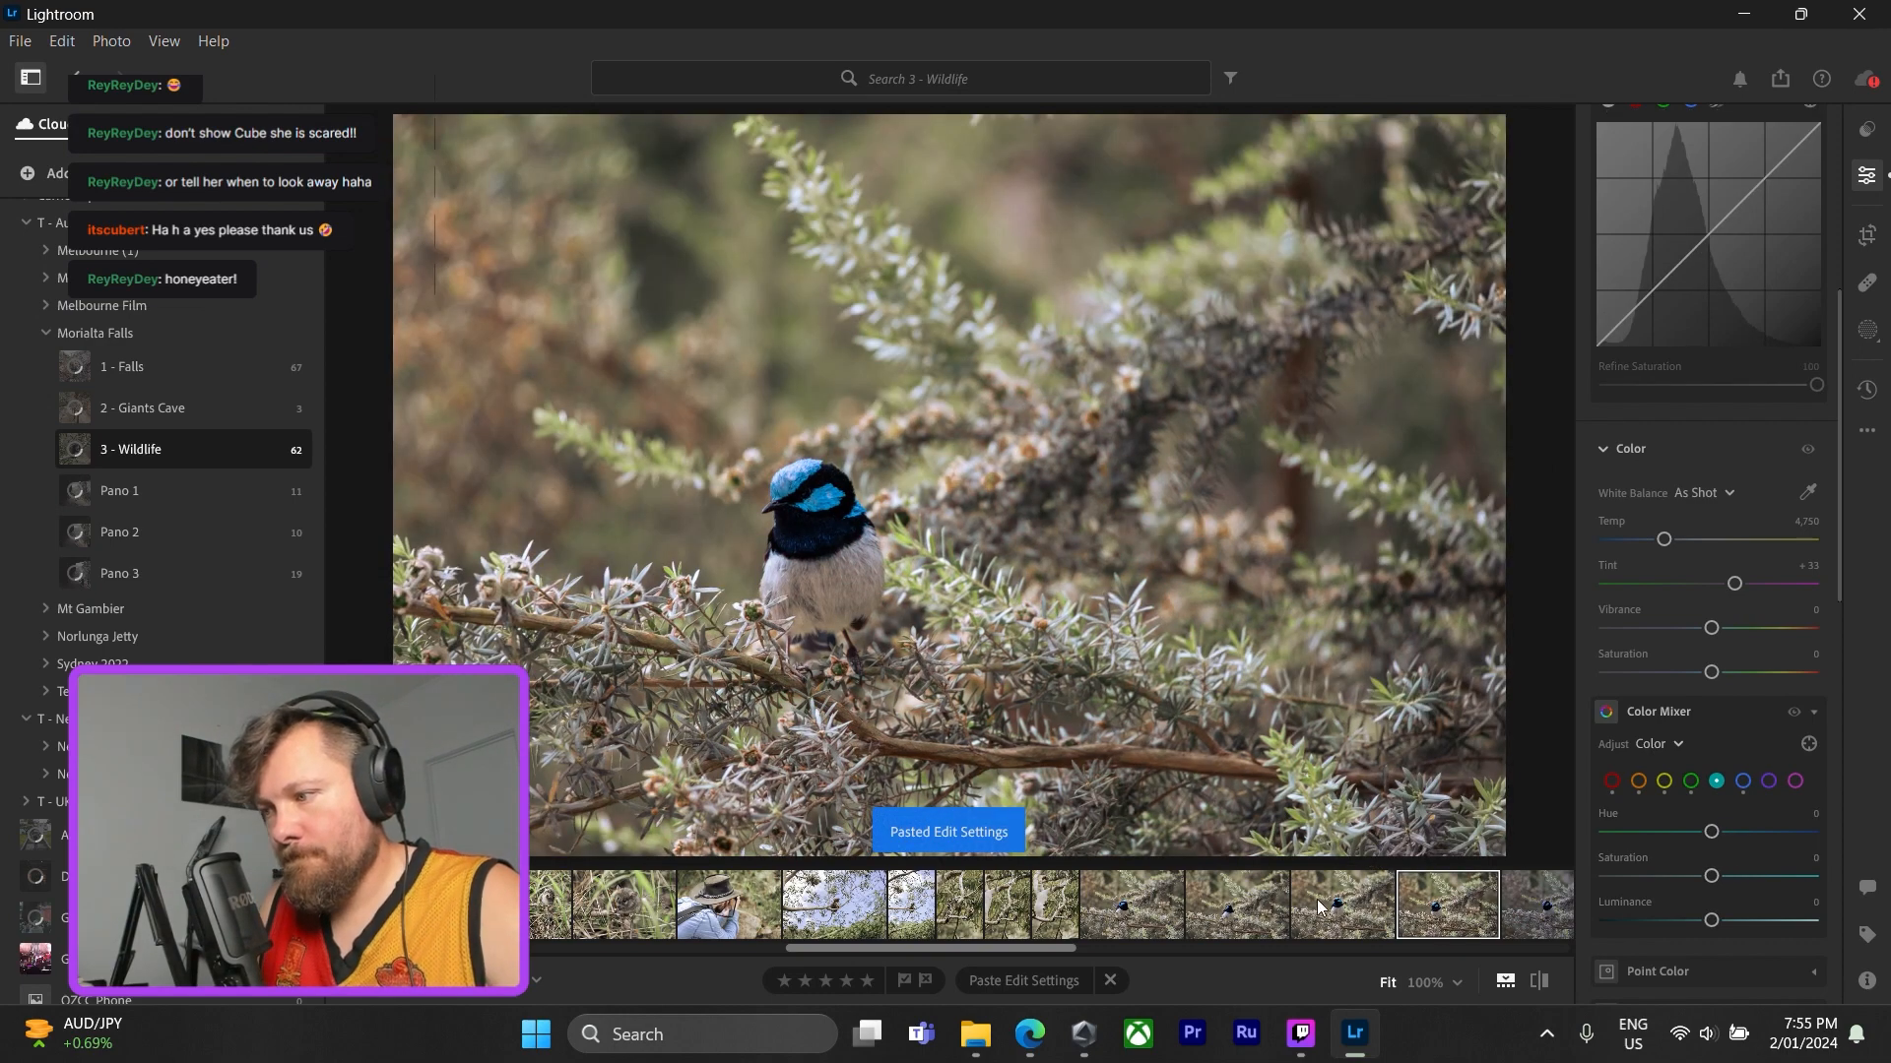
left_click(839, 508)
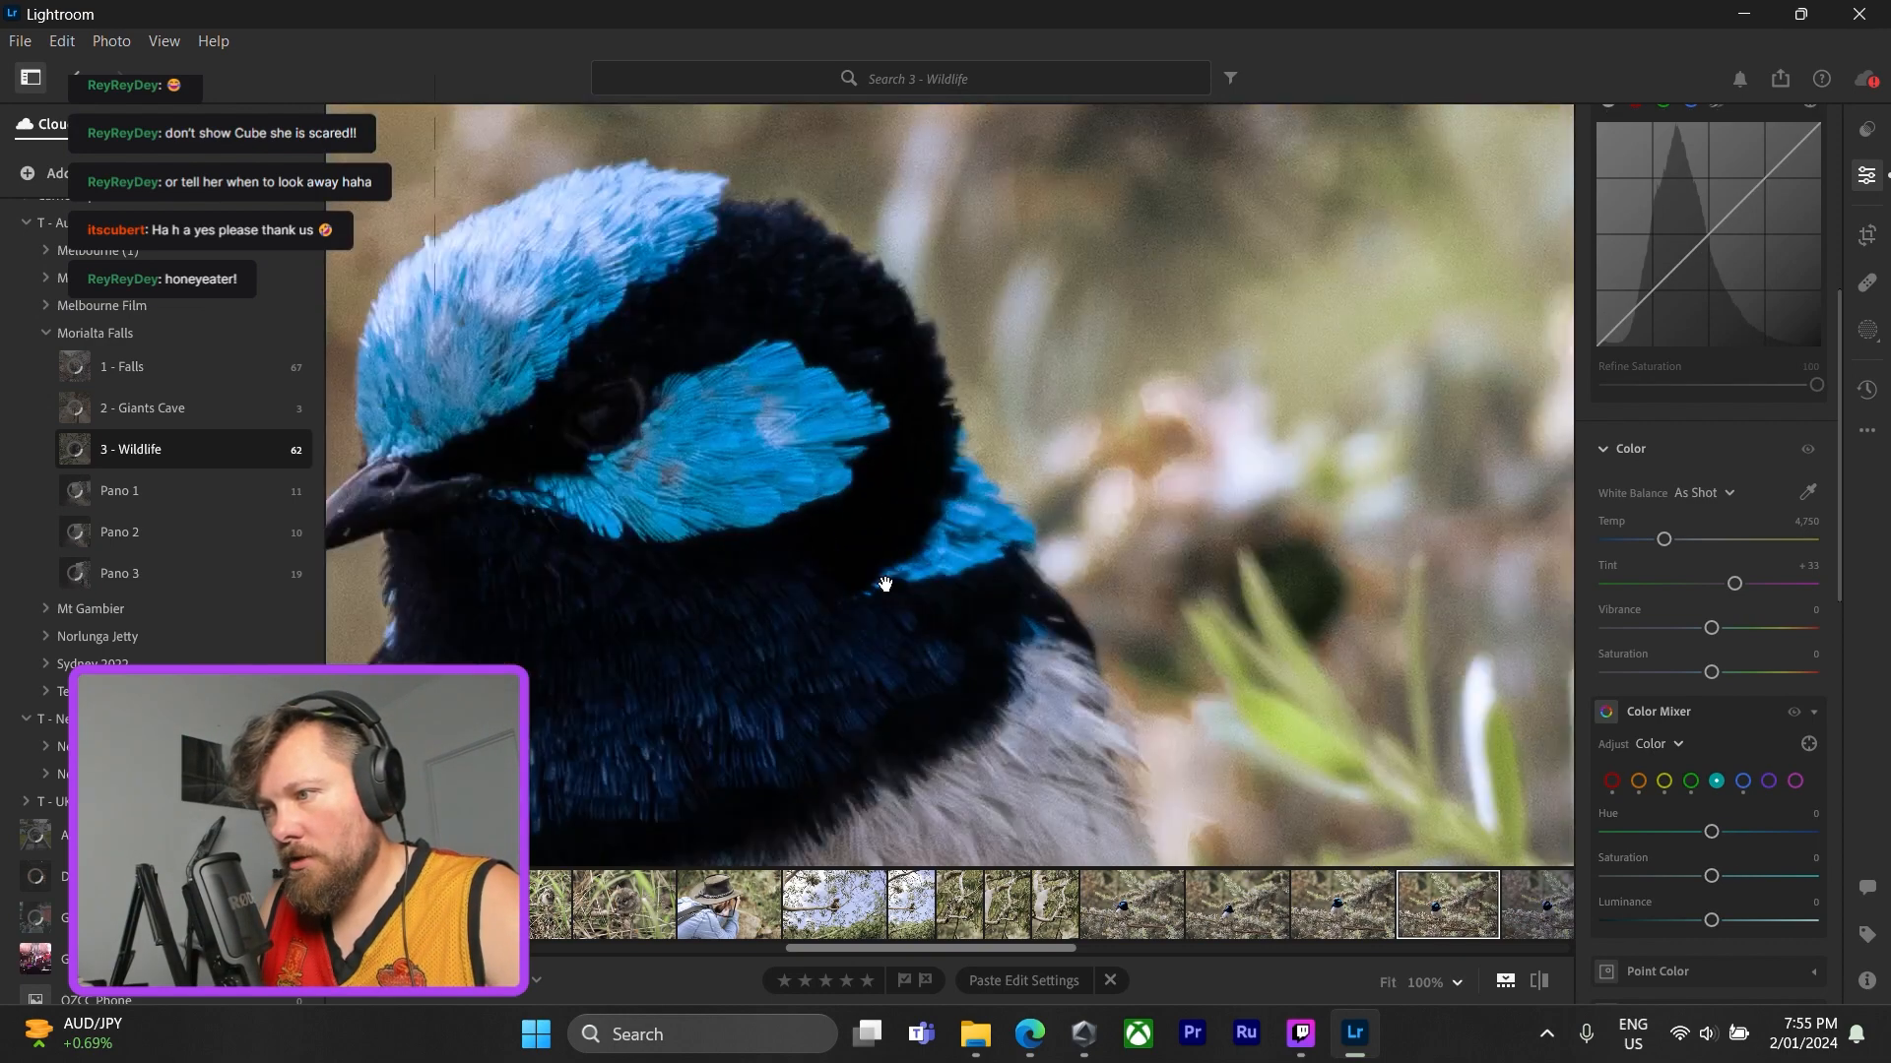
left_click(1200, 532)
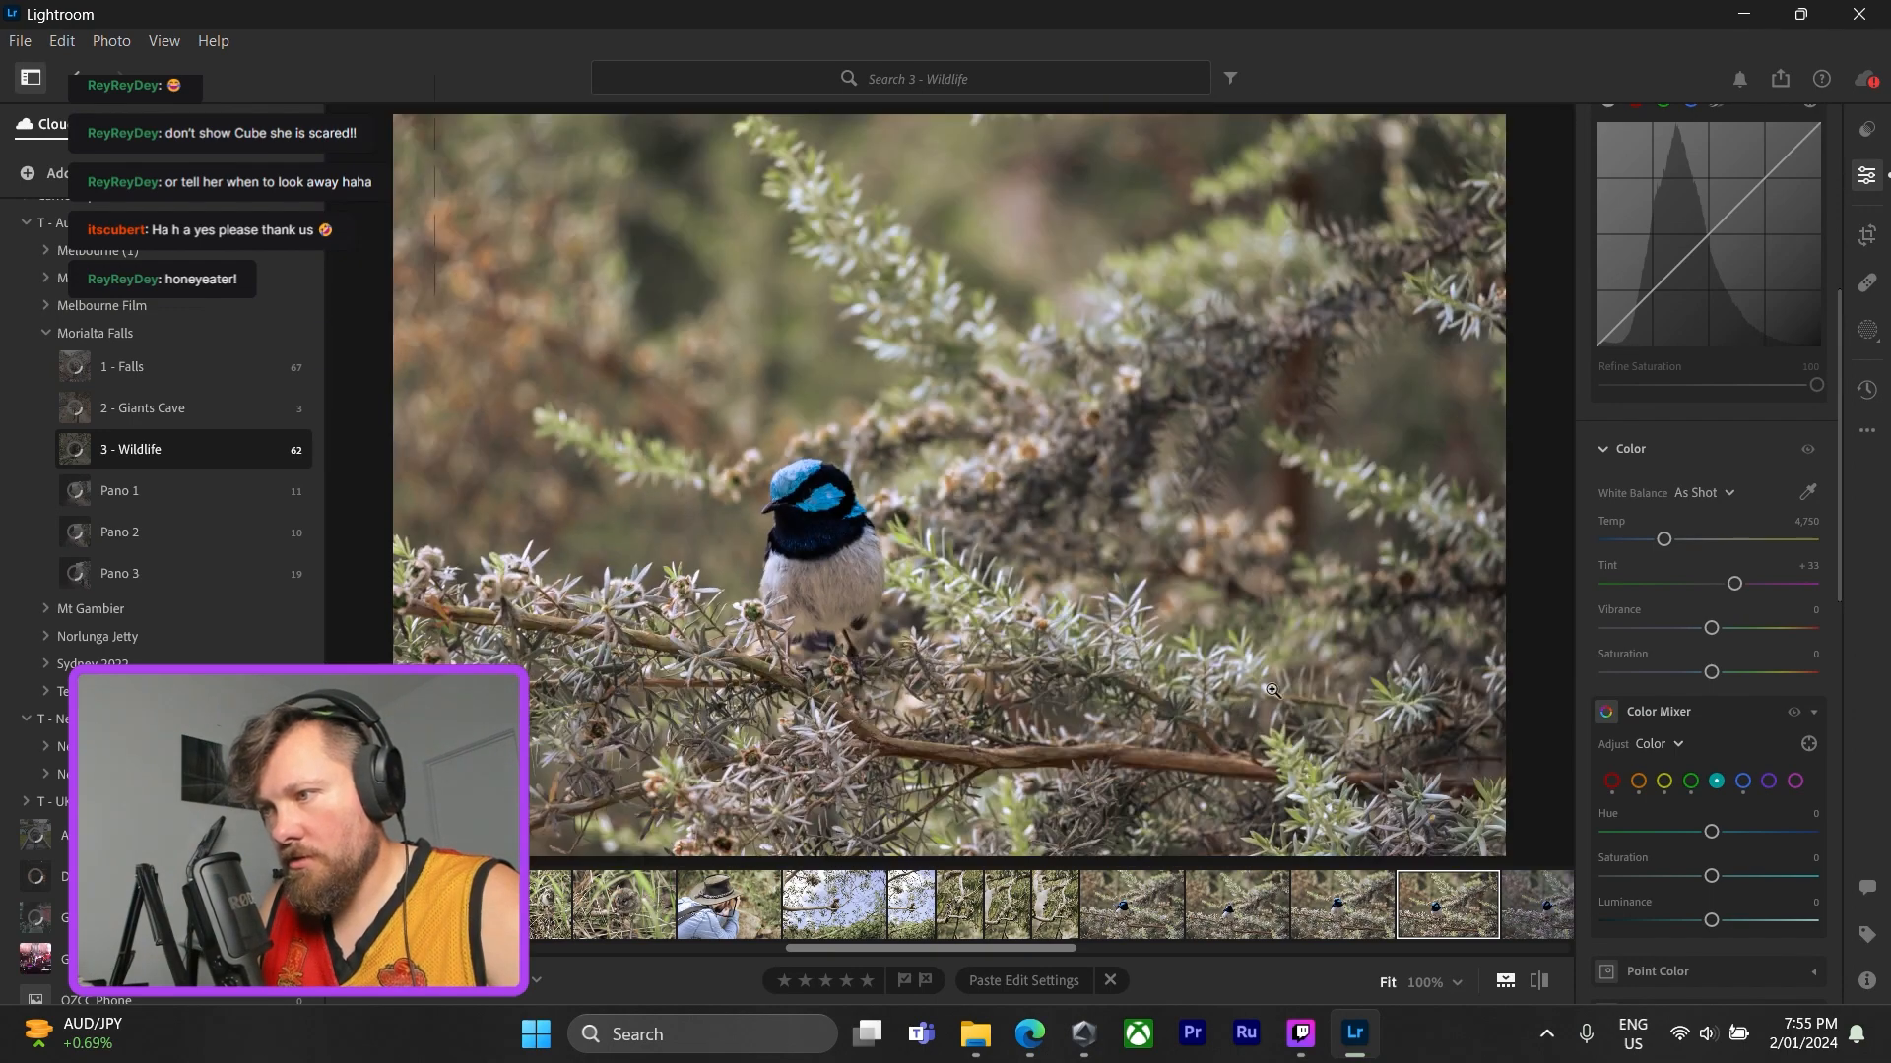
- Try lower blacks on the fourth wren photo, reset blacks to 0 and check the bird's head up close
scroll(1635, 641, "up", 5)
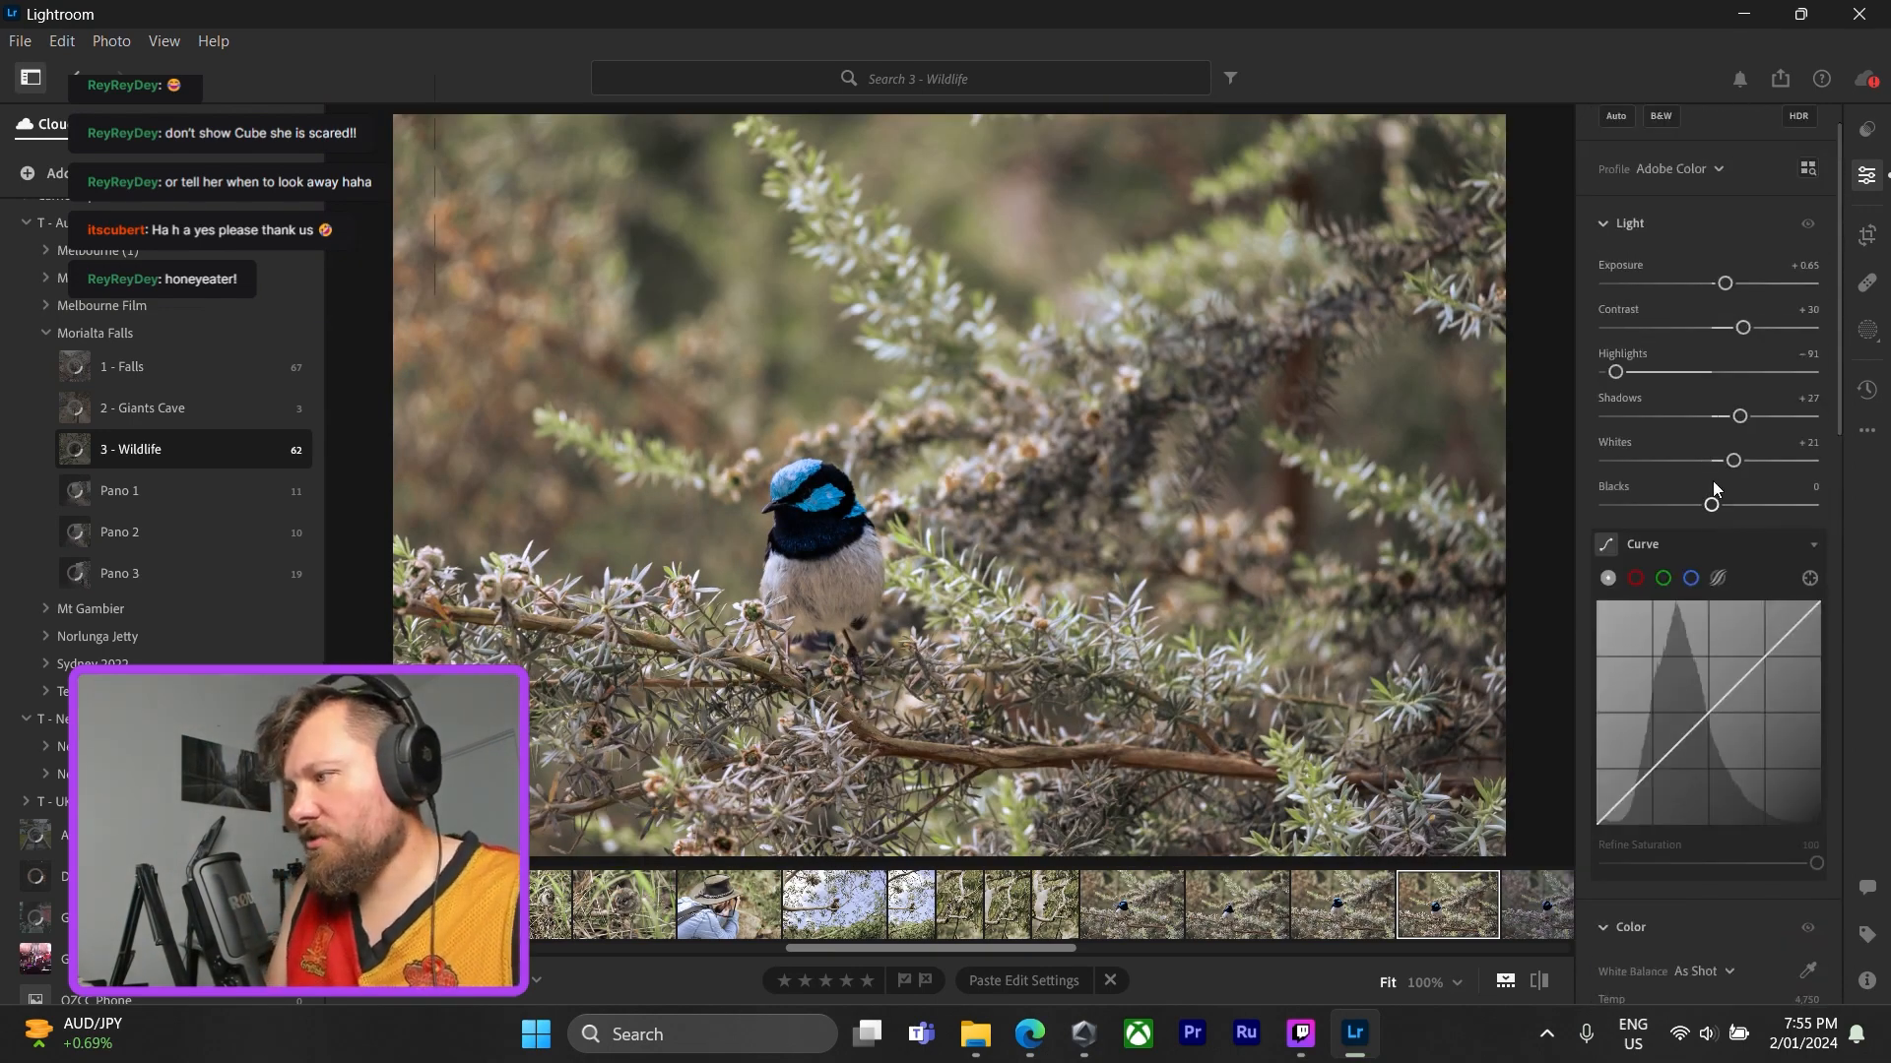
mouse_move(1711, 502)
left_mouse_down()
mouse_move(1677, 508)
mouse_move(1804, 520)
mouse_move(1633, 510)
mouse_move(1692, 511)
left_mouse_up()
double_click(1692, 511)
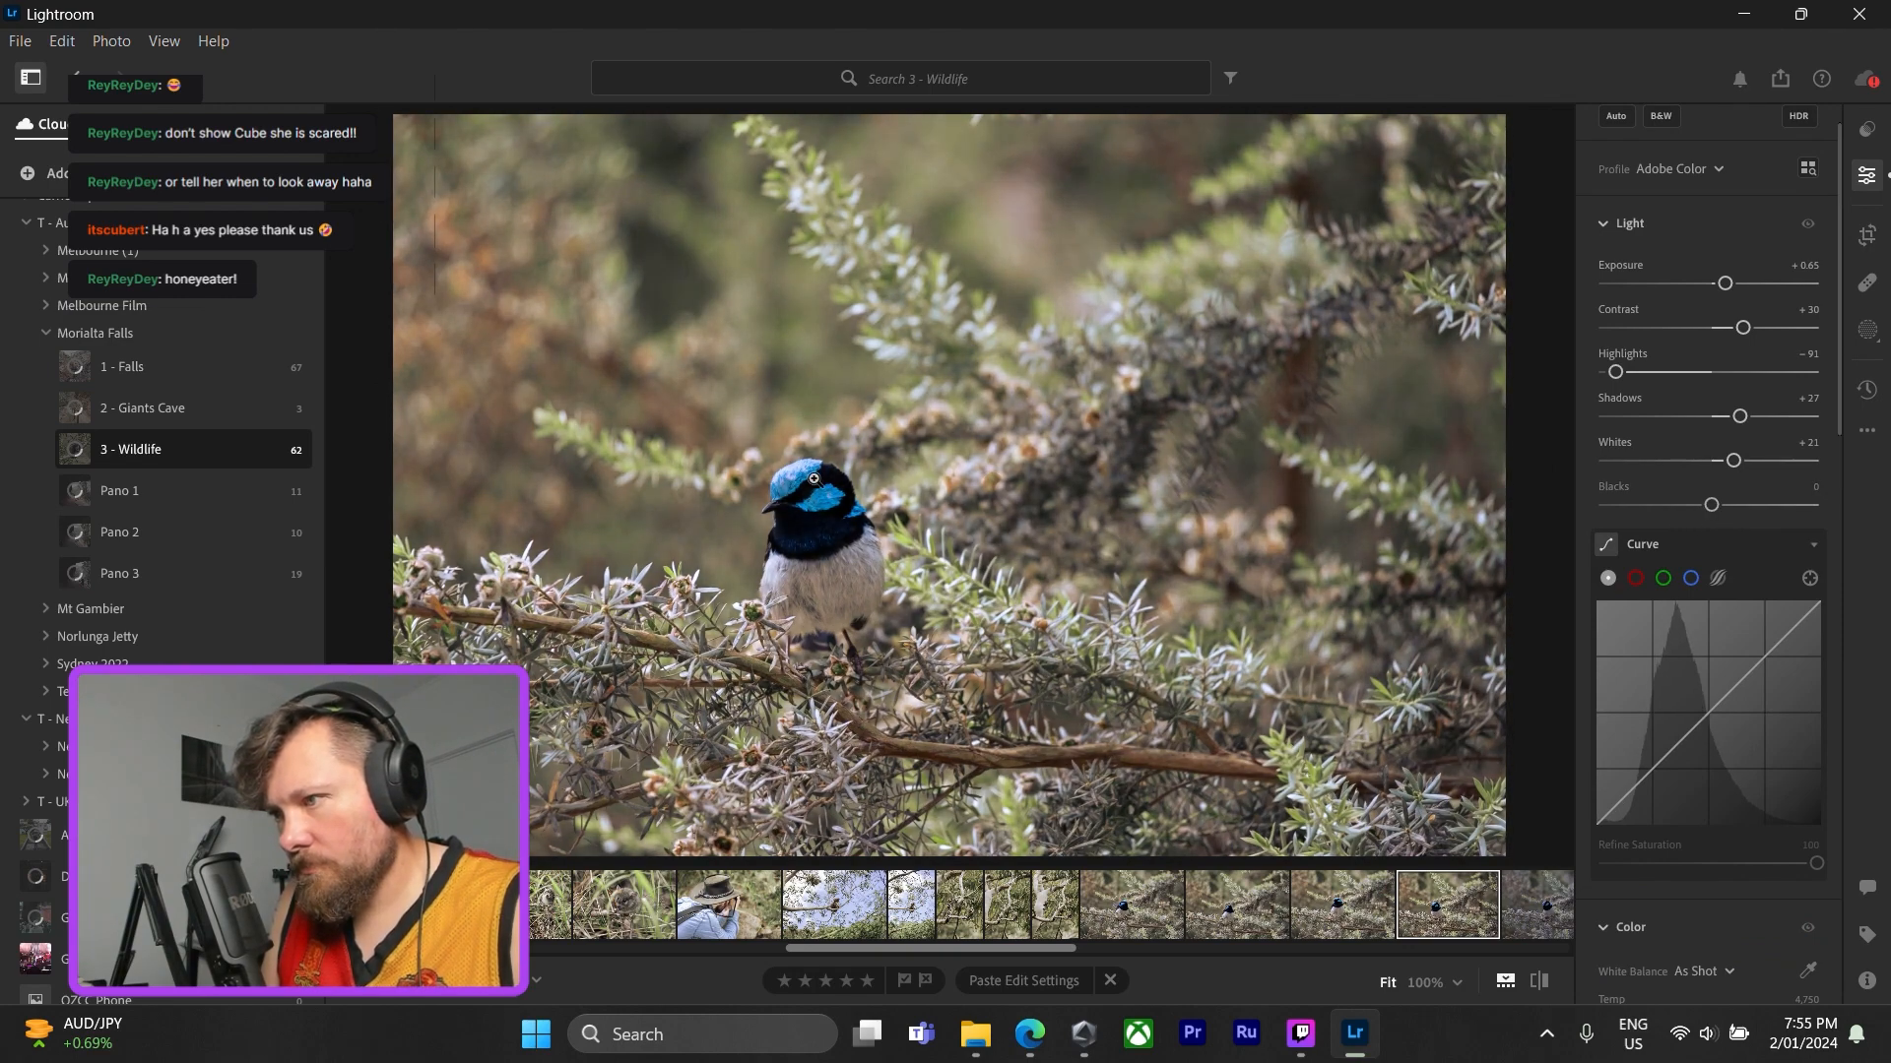
left_click(865, 536)
left_click(864, 539)
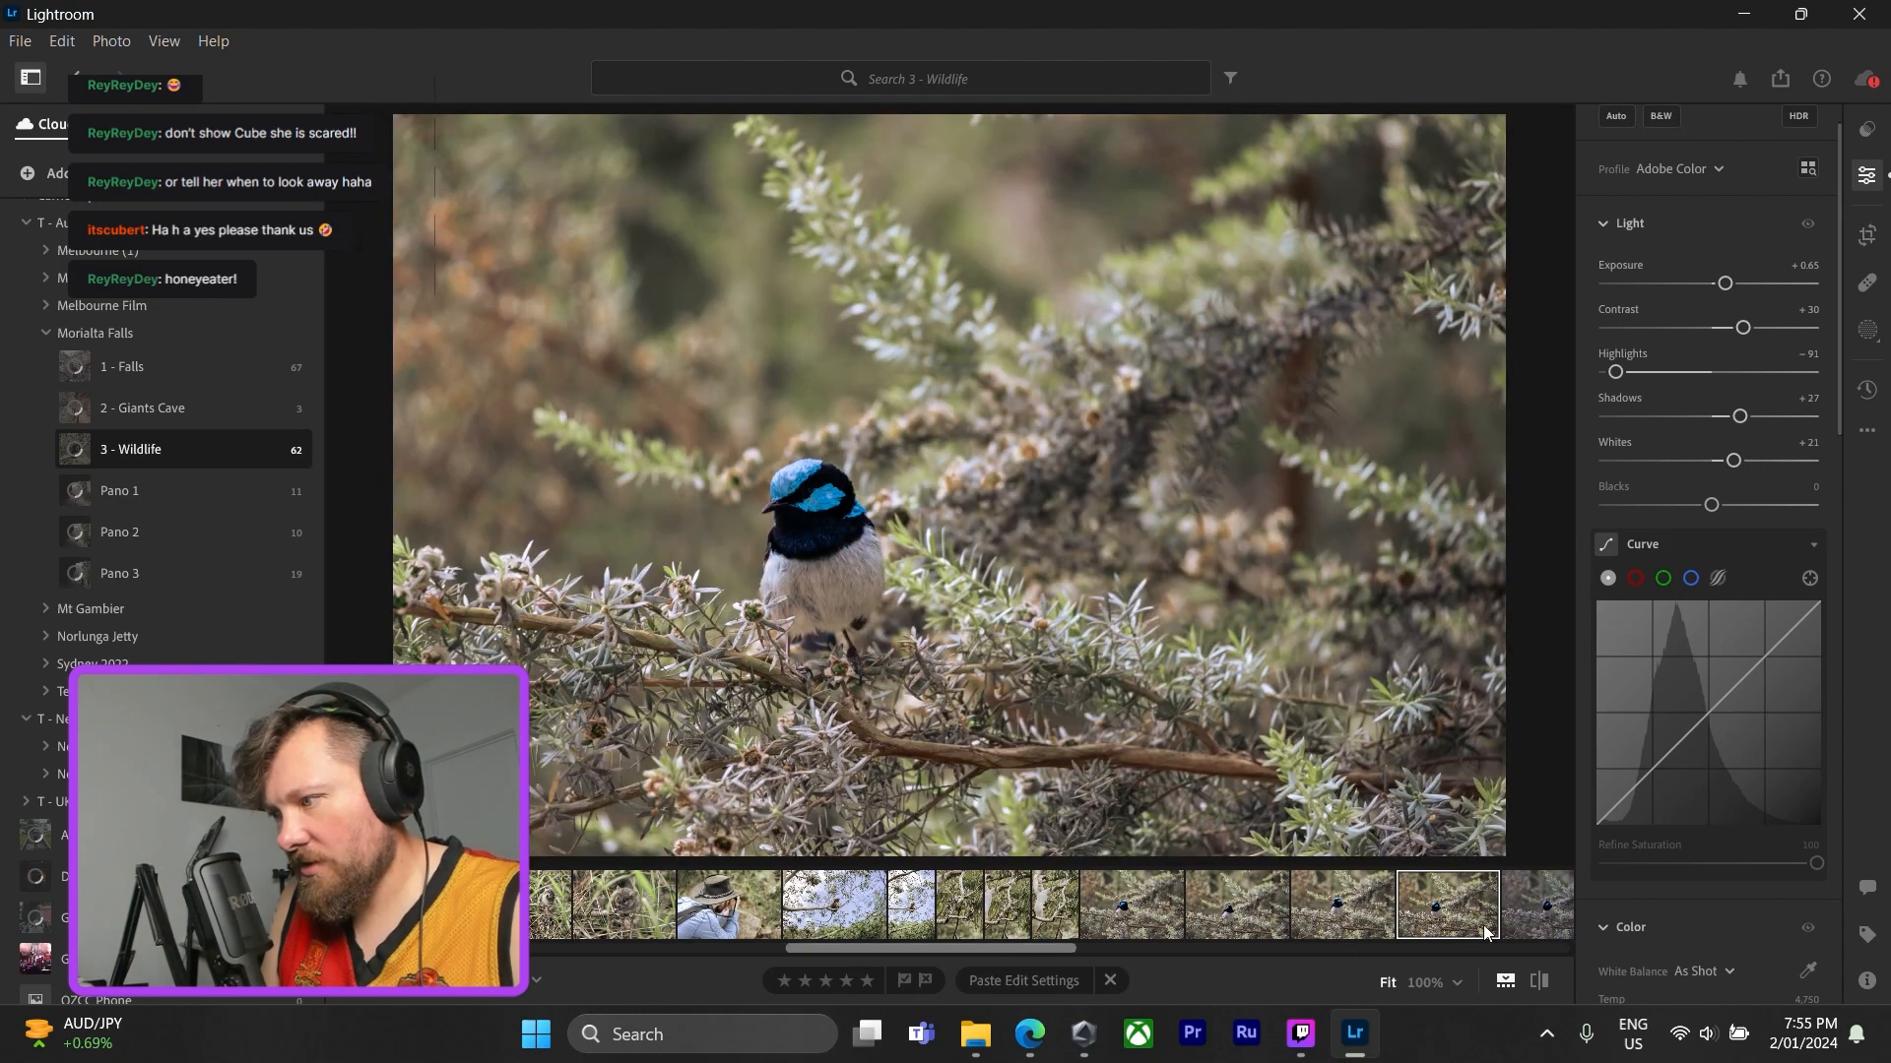
- Paste the copied edit settings onto the fifth blue wren photo, set shadows to +100 and check the bird's head
left_click(1527, 911)
key("ctrl+v")
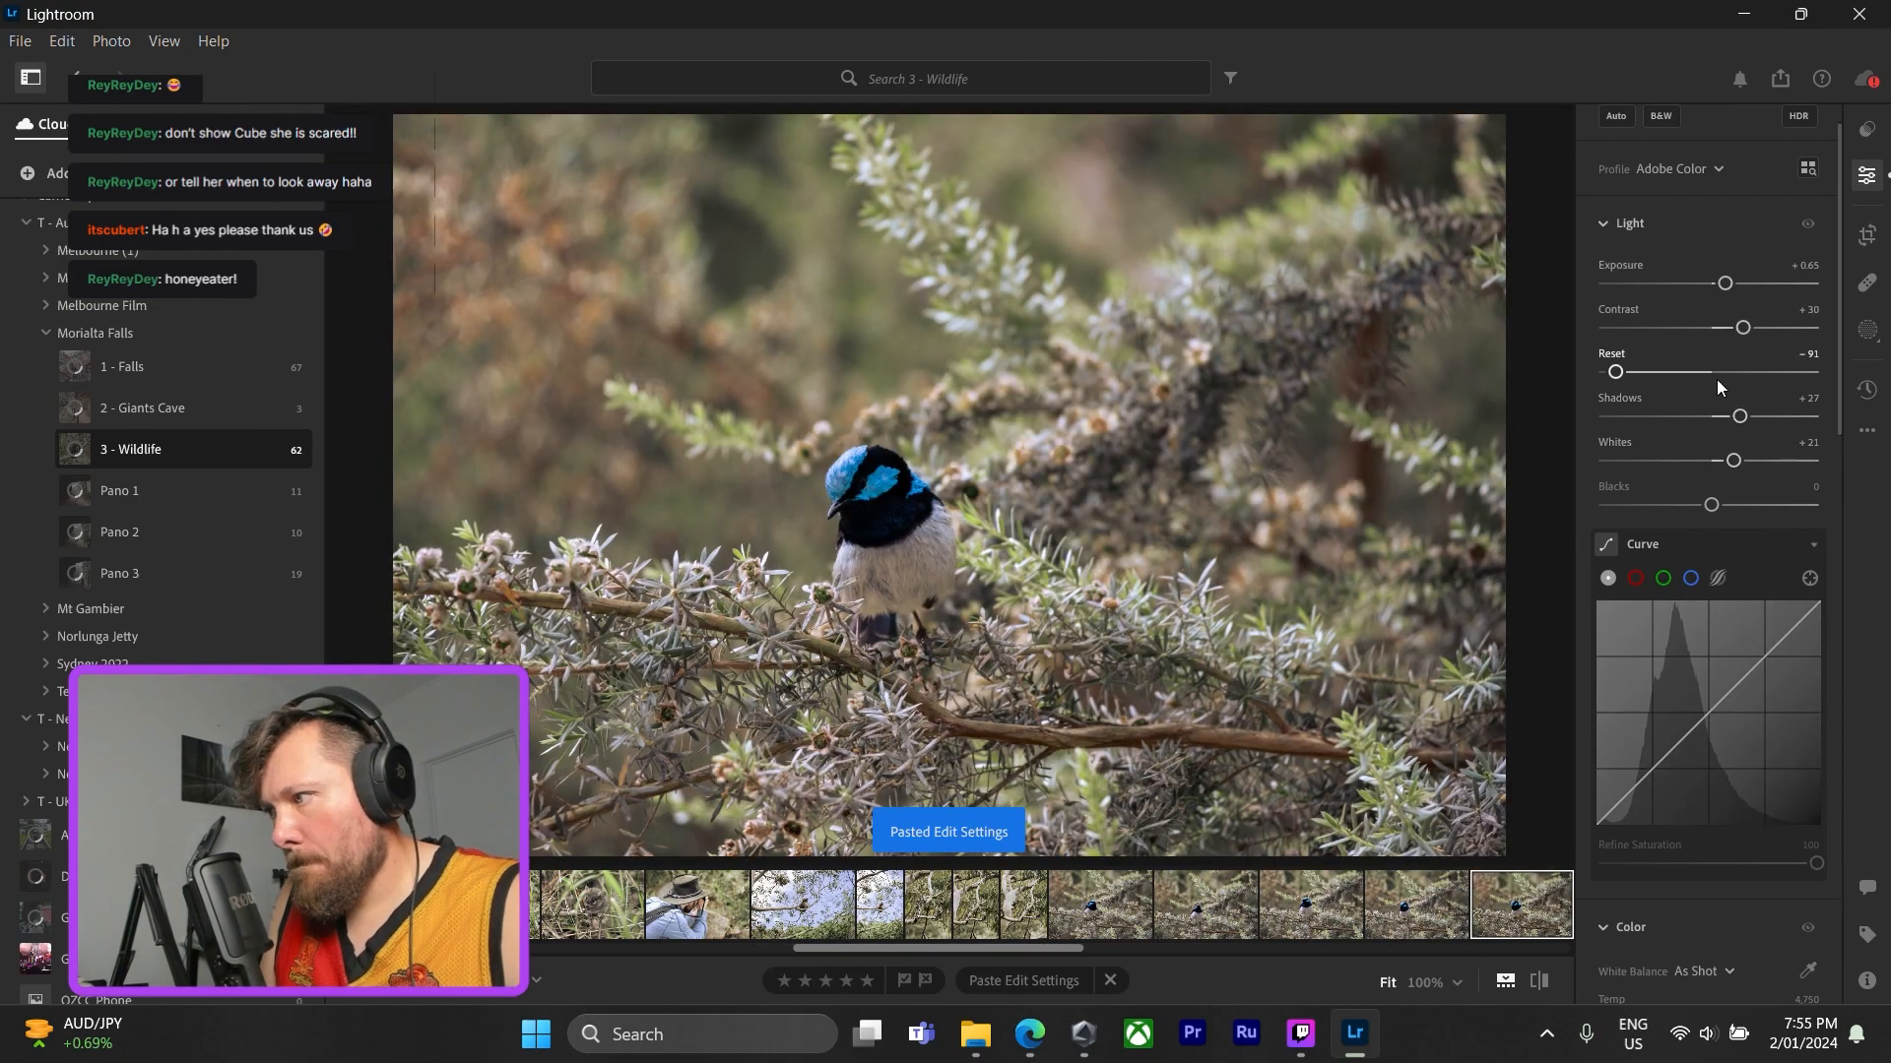
left_click_drag(1772, 418, 1817, 417)
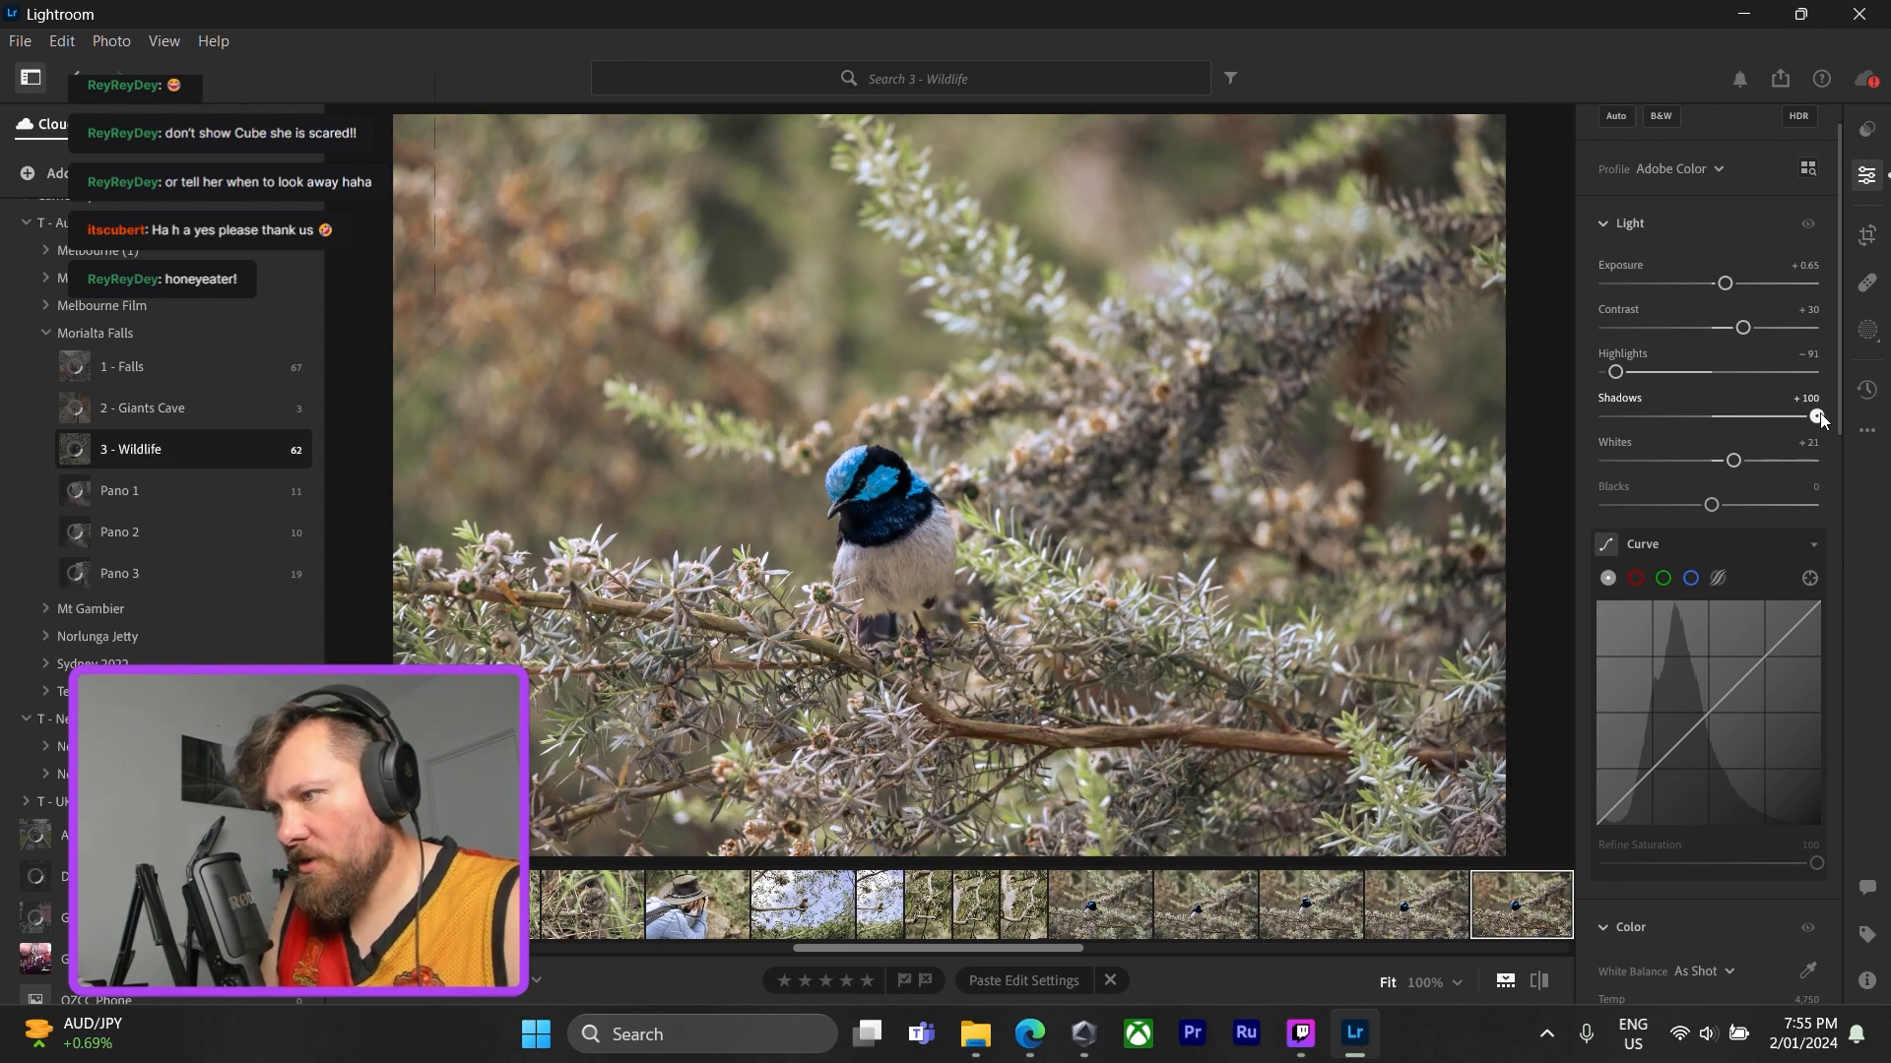
left_click(848, 494)
left_click(875, 493)
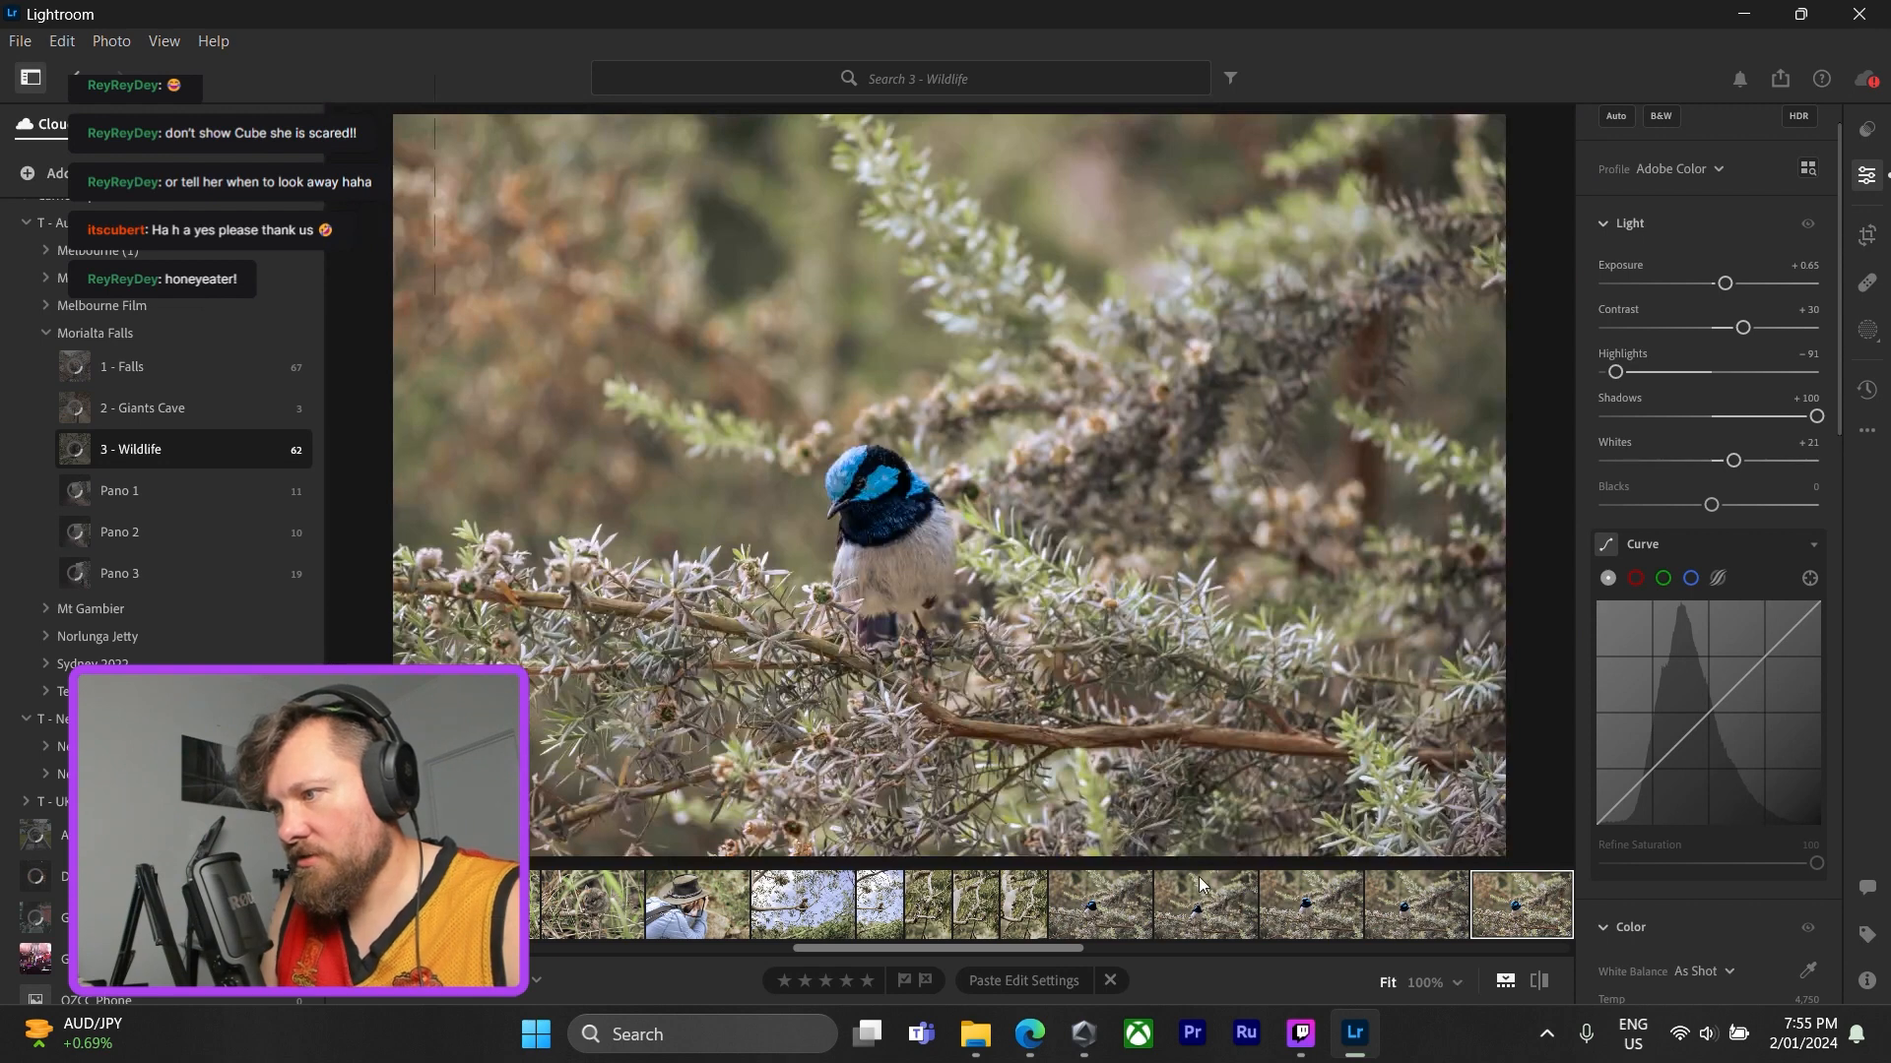
- Copy the fifth wren photo's edit settings onto the fourth wren photo, check its plumage up close and set shadows to +83
left_click(1408, 900)
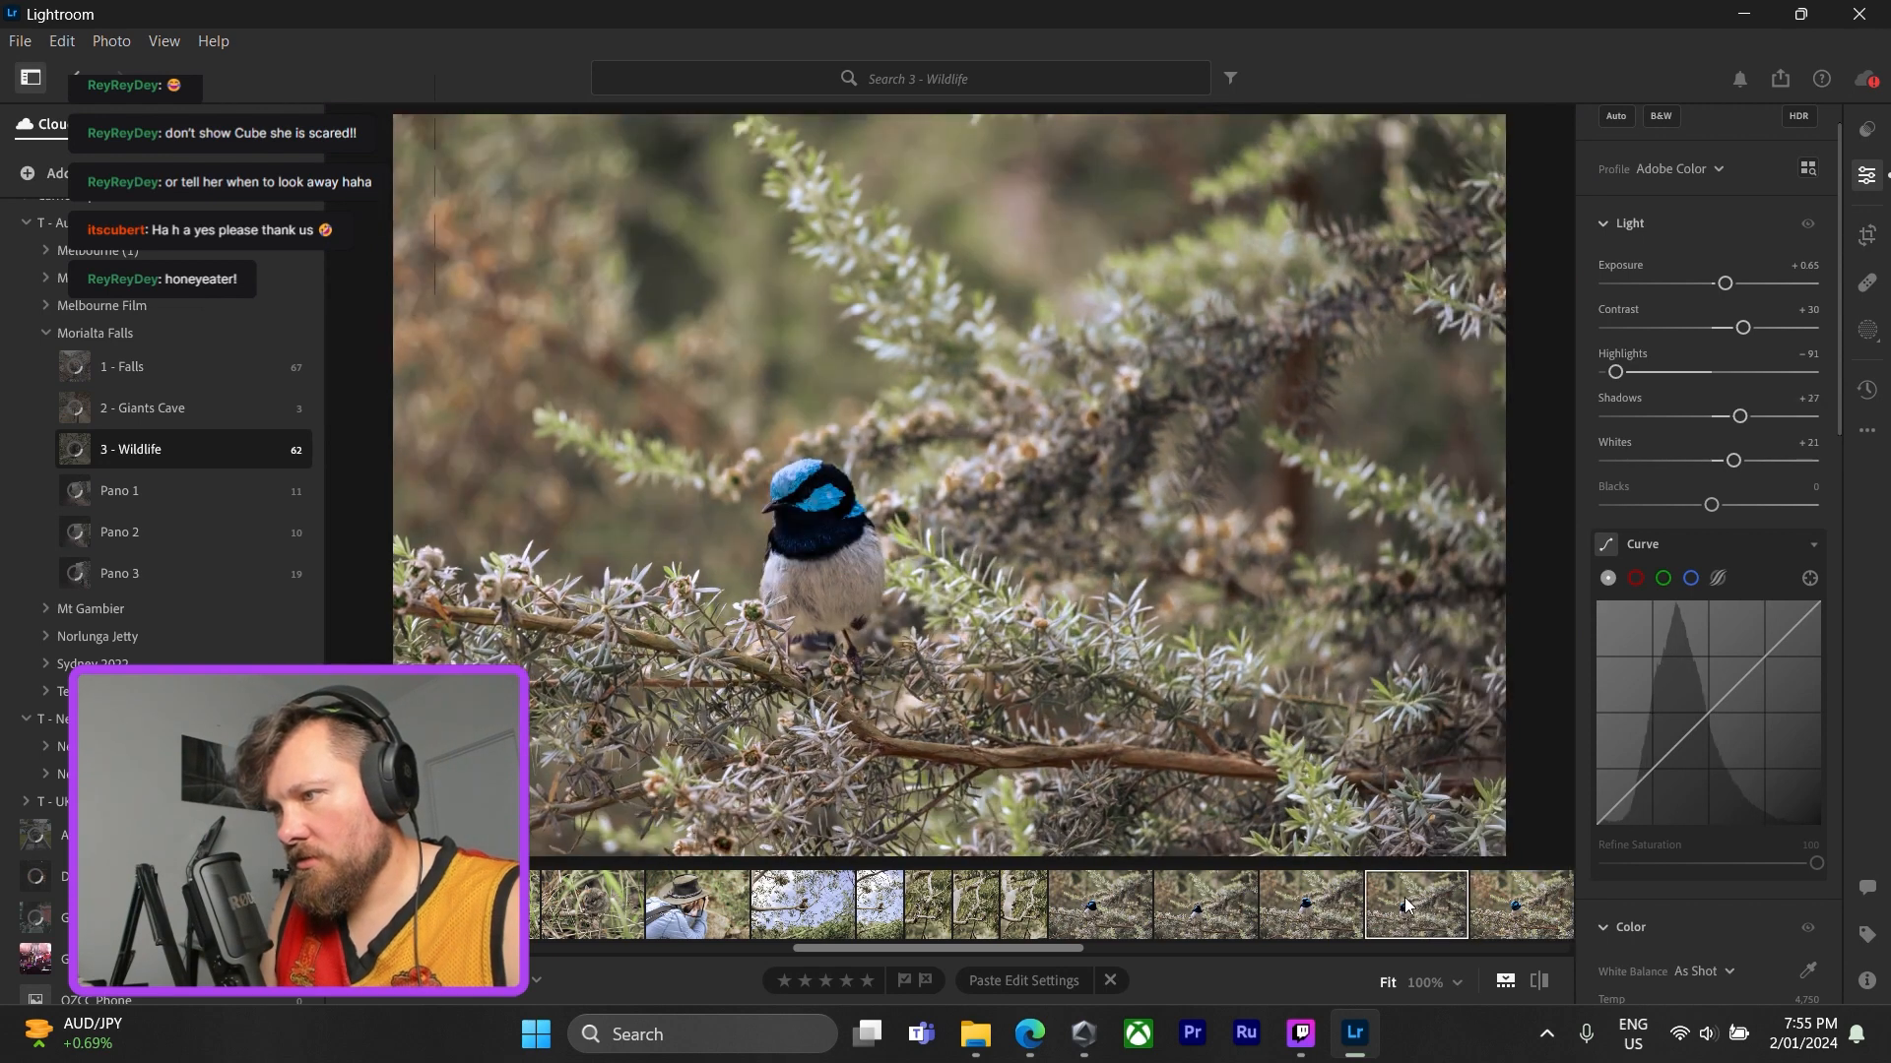
left_click(1514, 918)
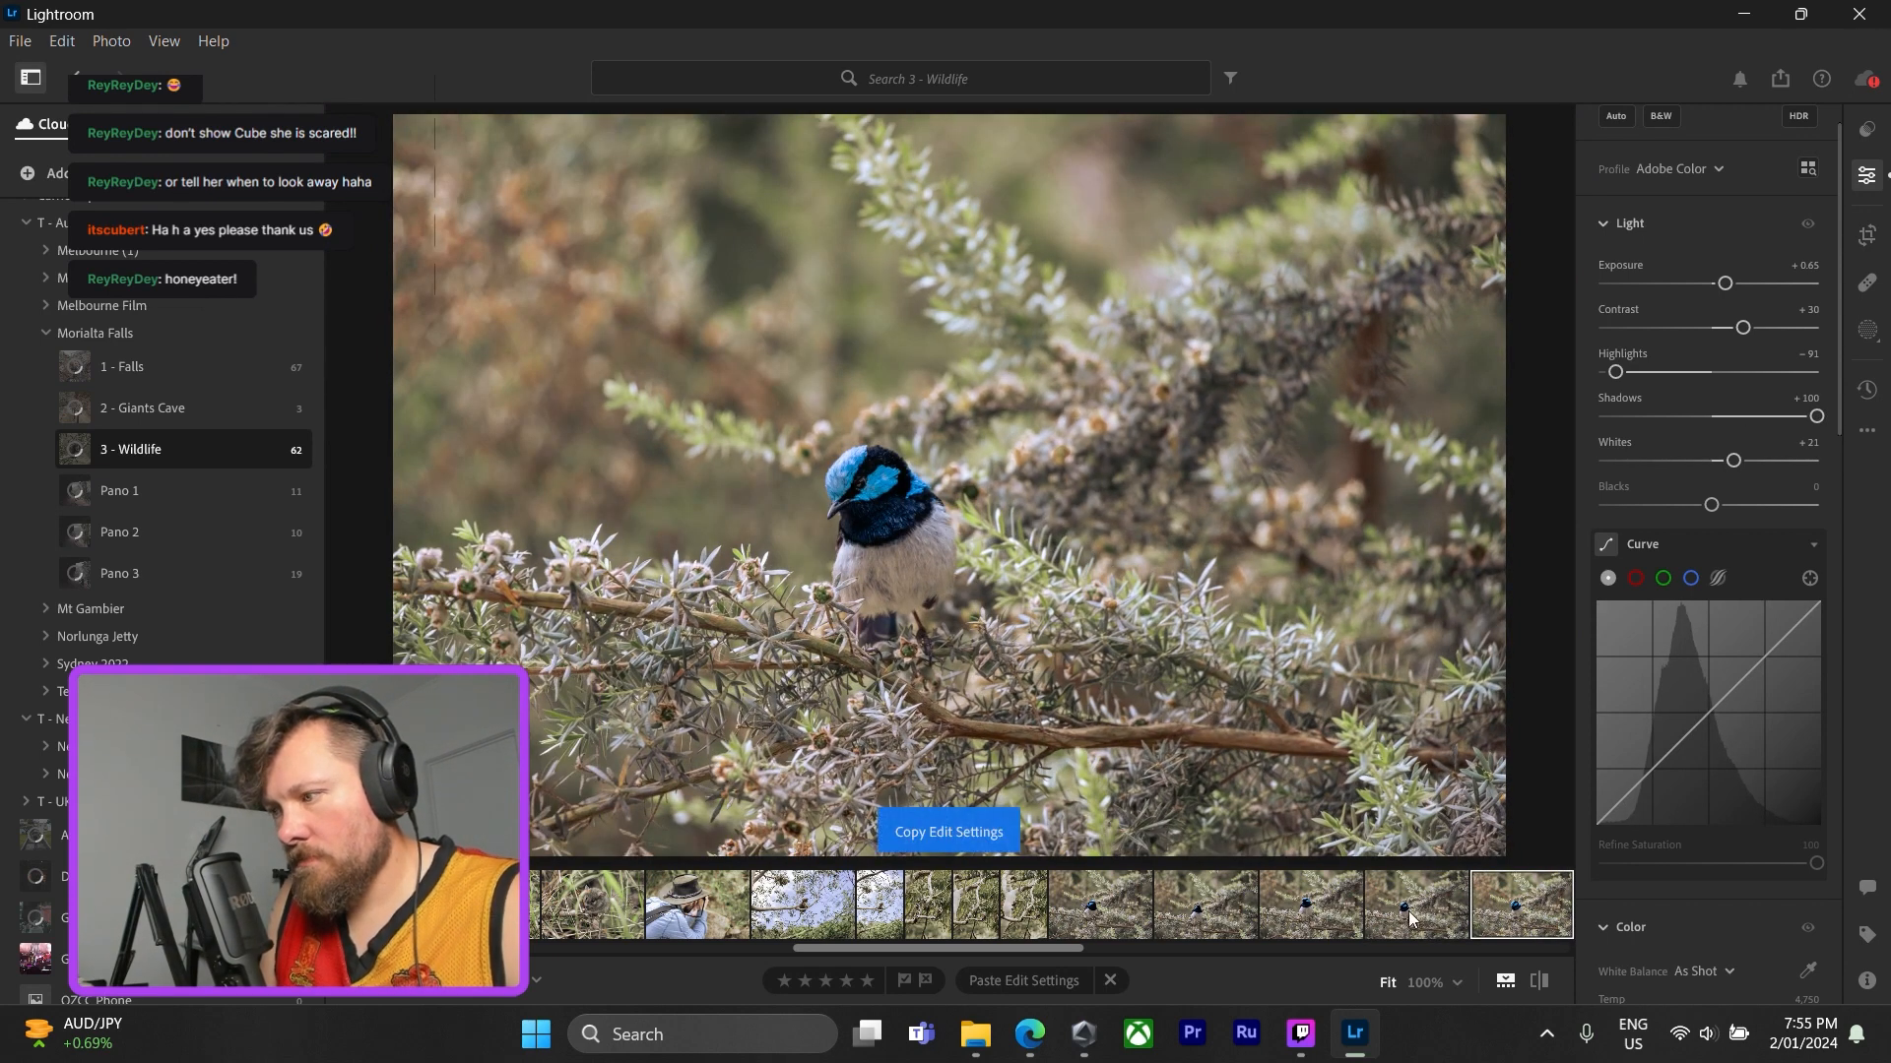
left_click(1413, 917)
key("ctrl+v")
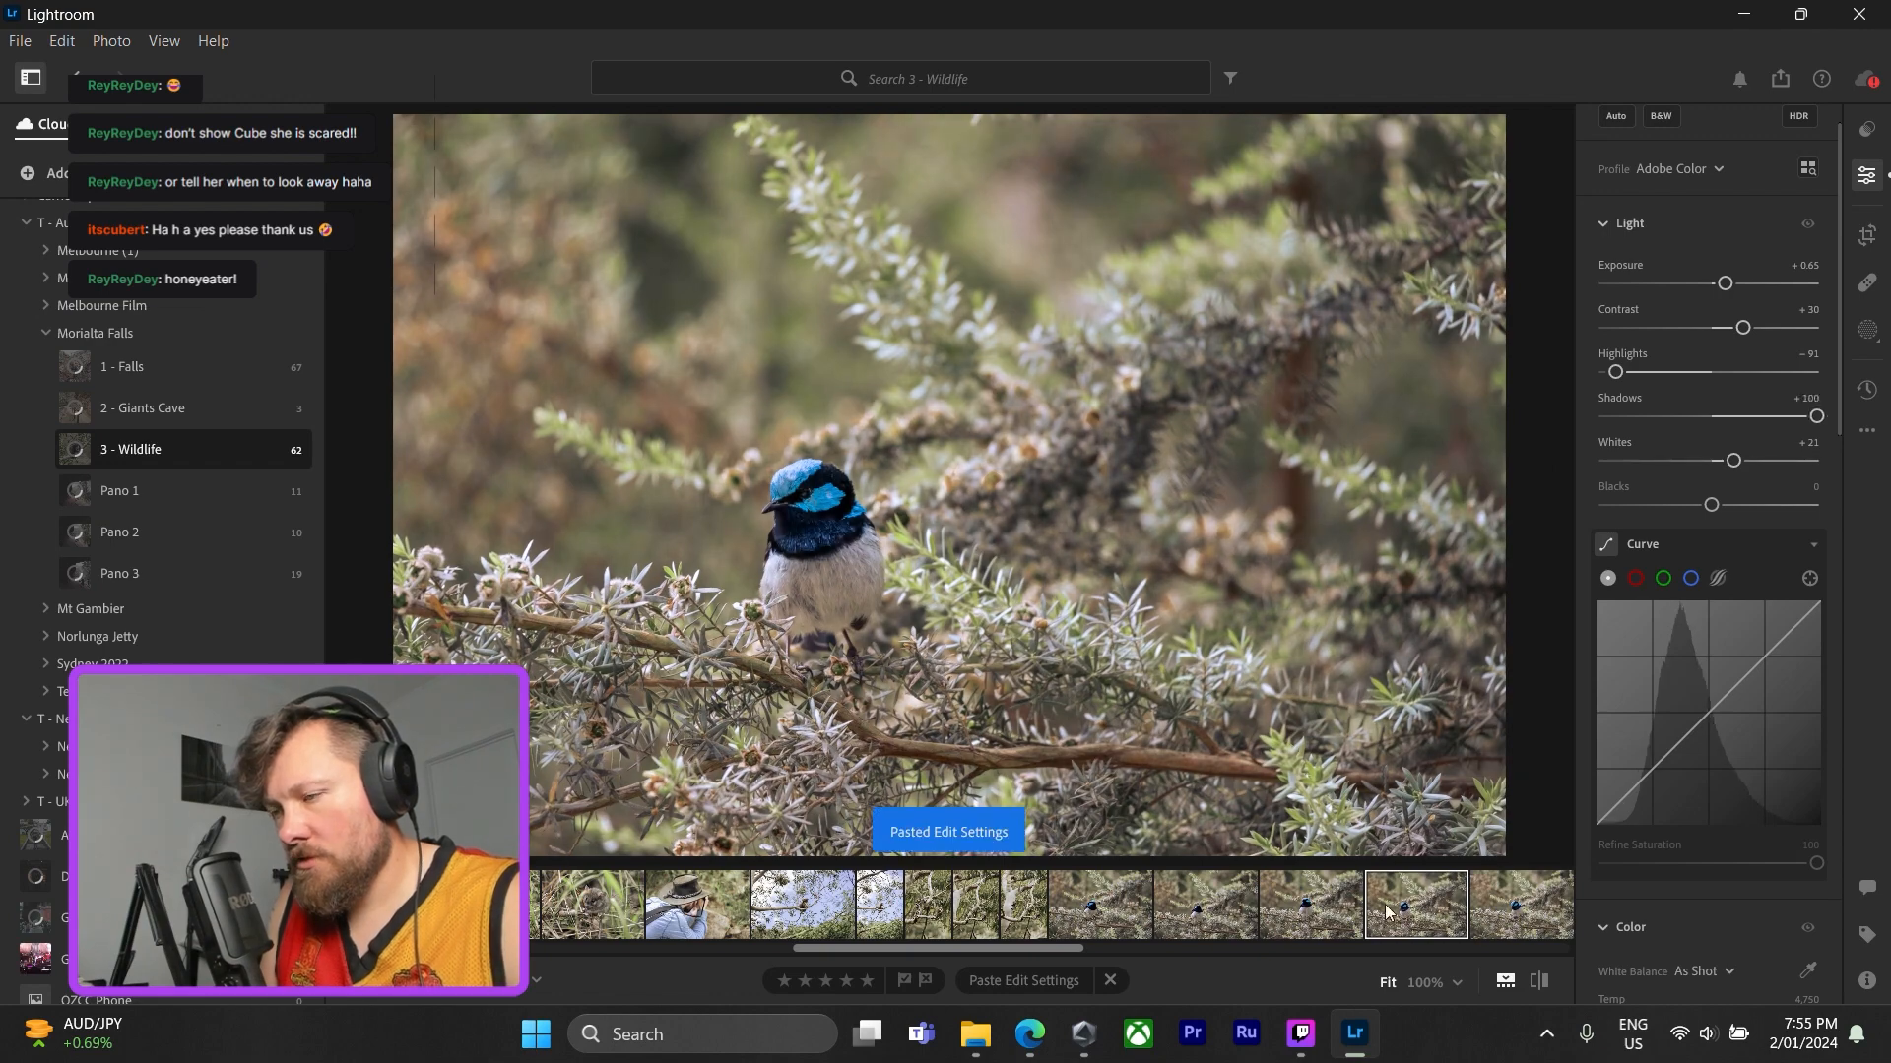
left_click(866, 618)
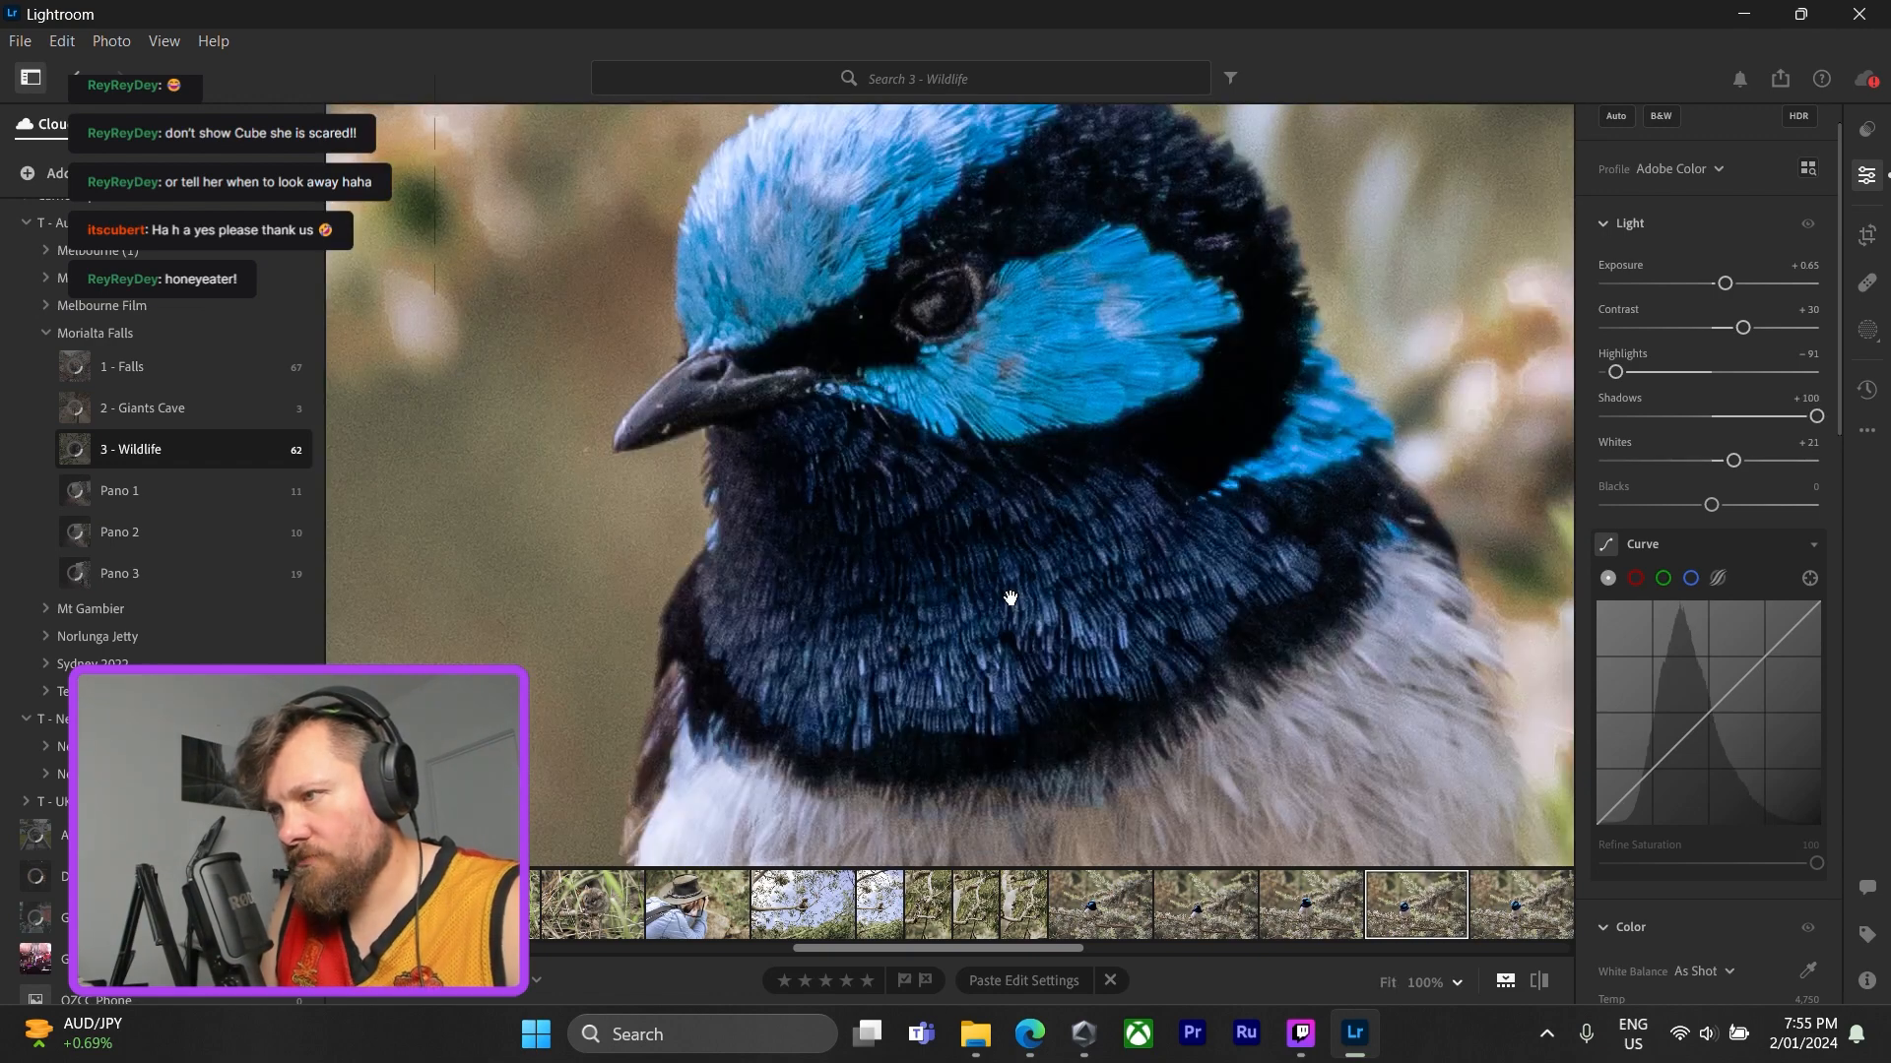
left_click(1095, 827)
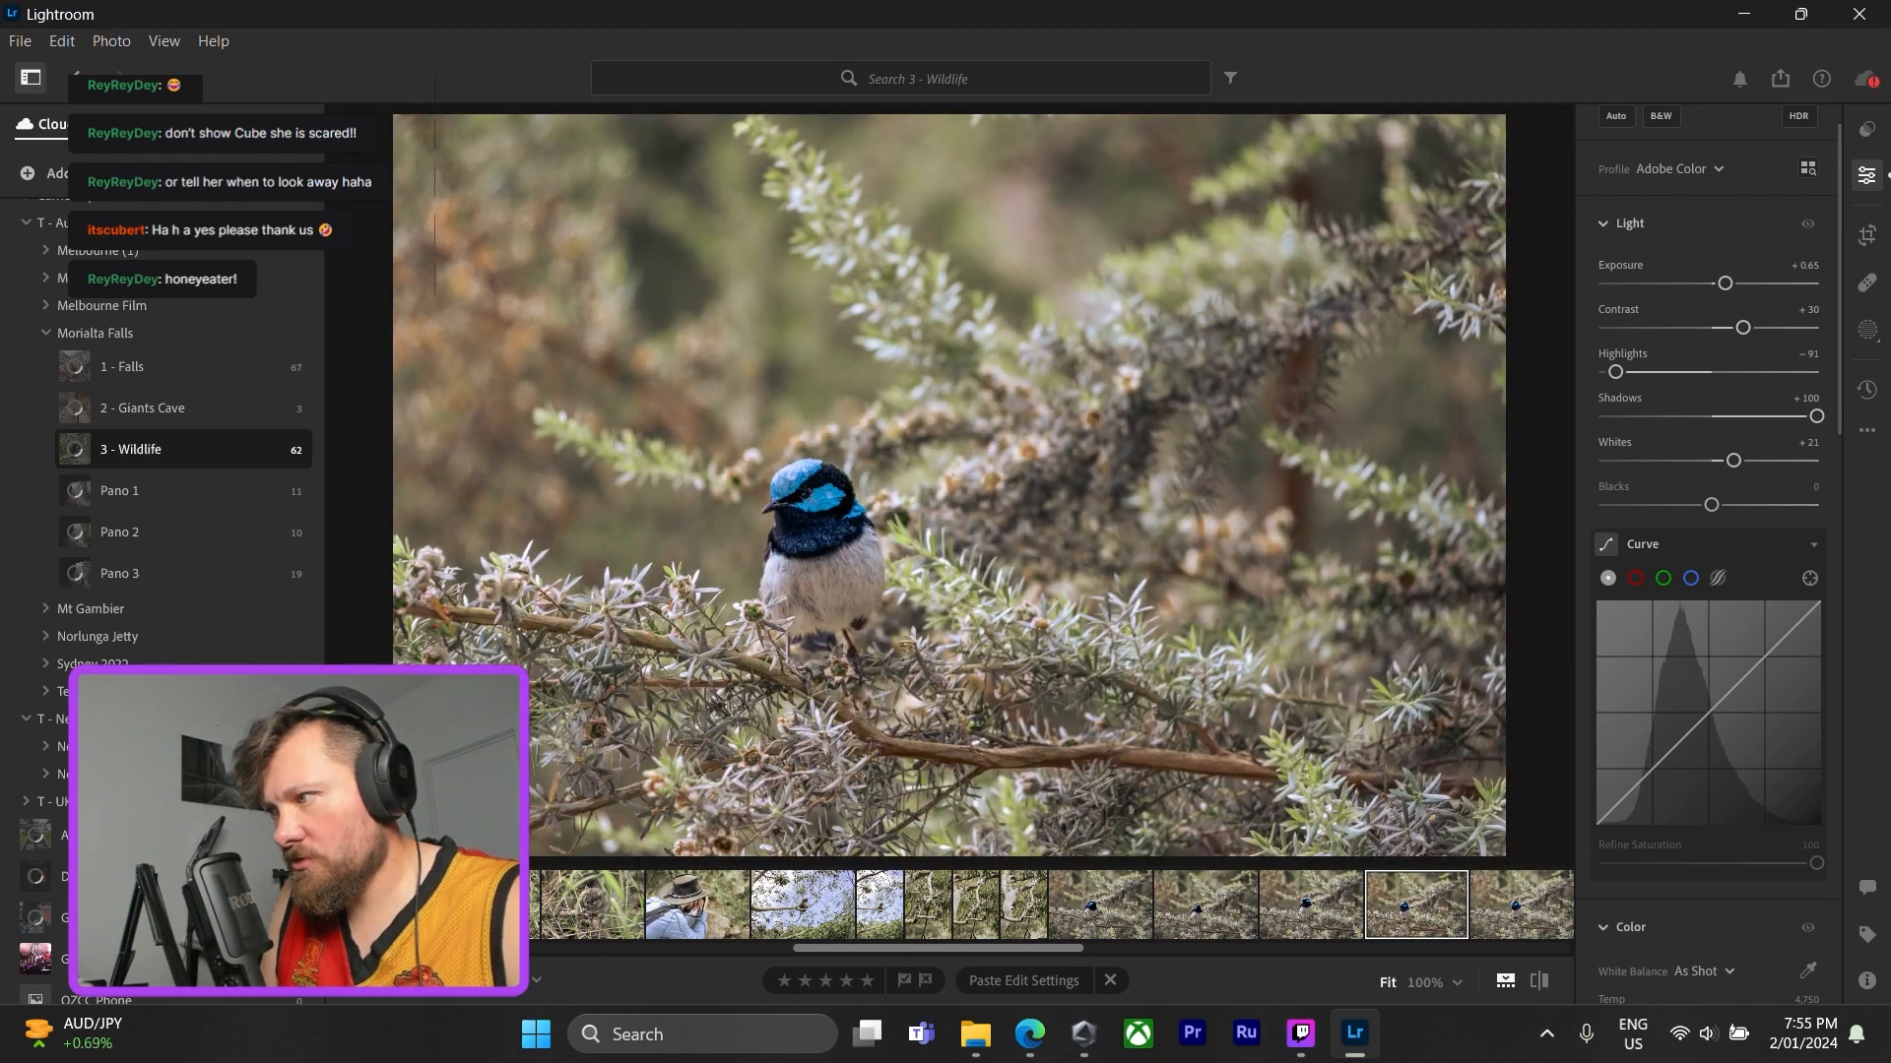
left_click_drag(1817, 417, 1798, 418)
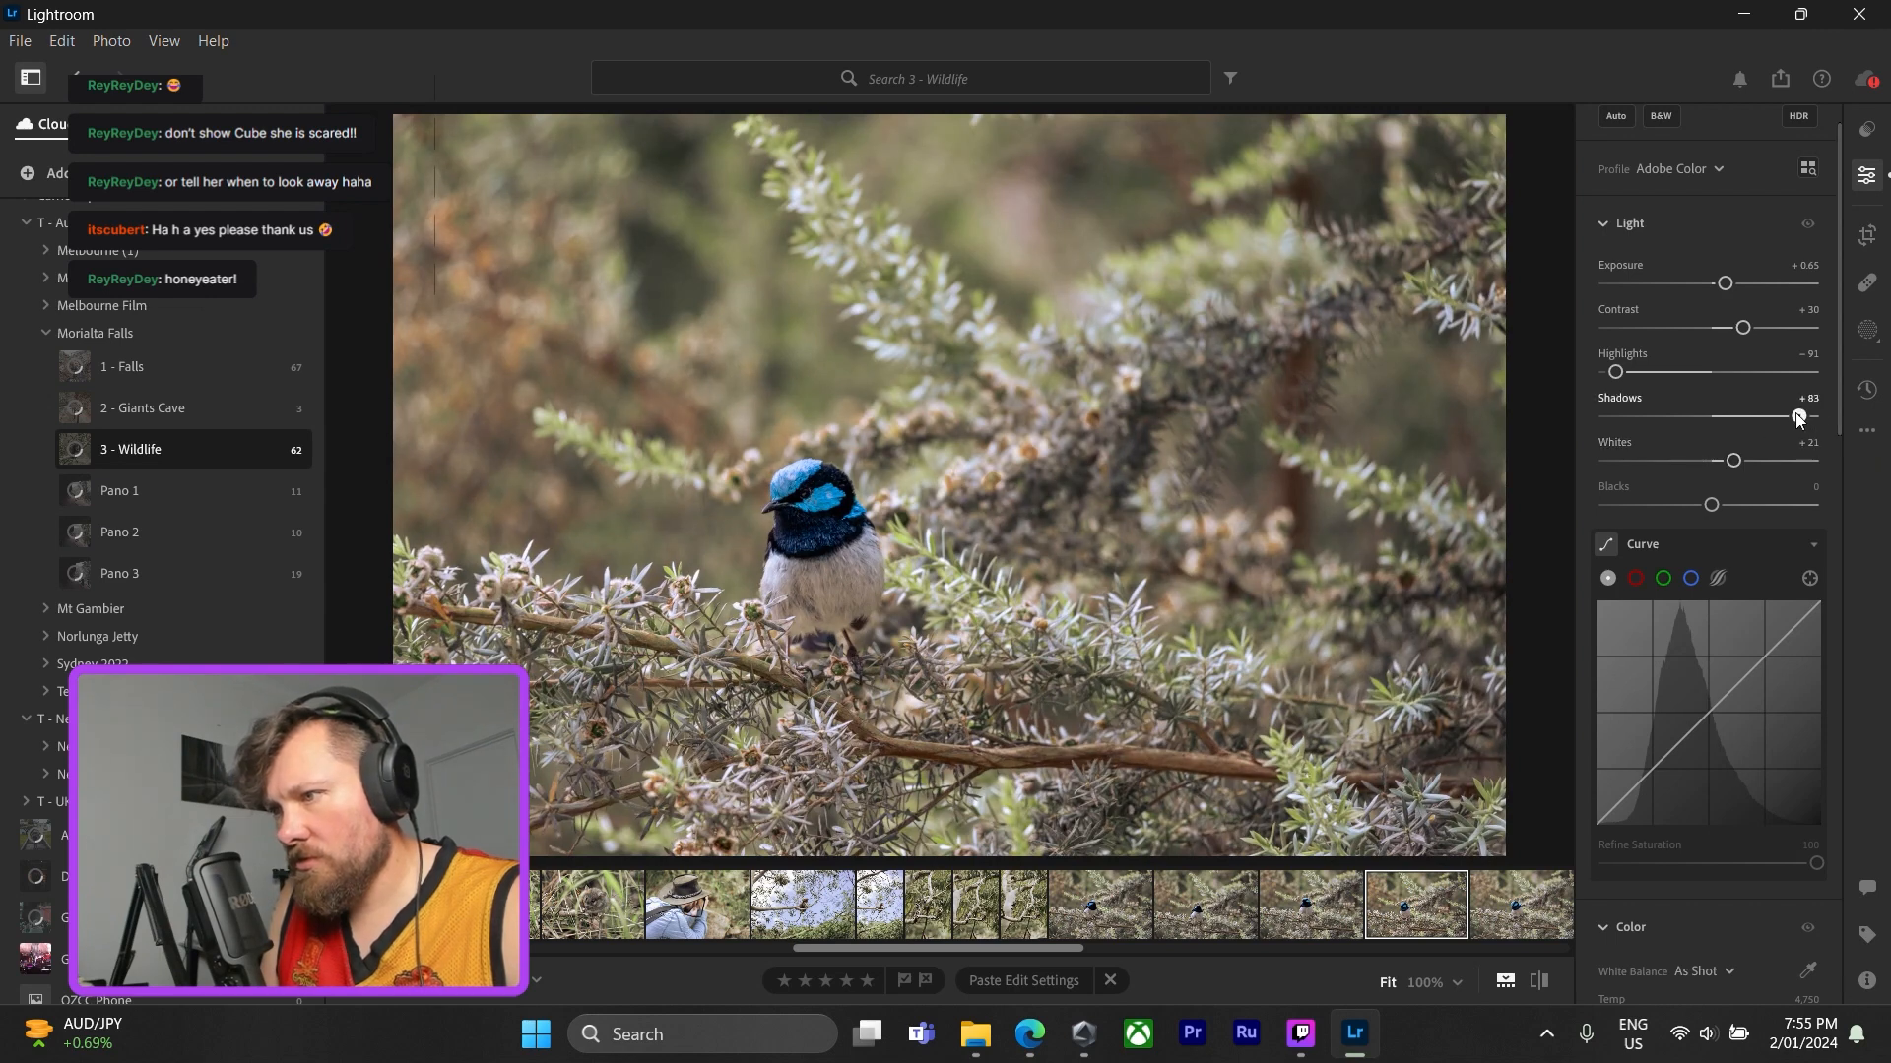
- Copy the fourth wren photo's edit settings onto the third and fifth wren photos and compare the results
key("ctrl+c")
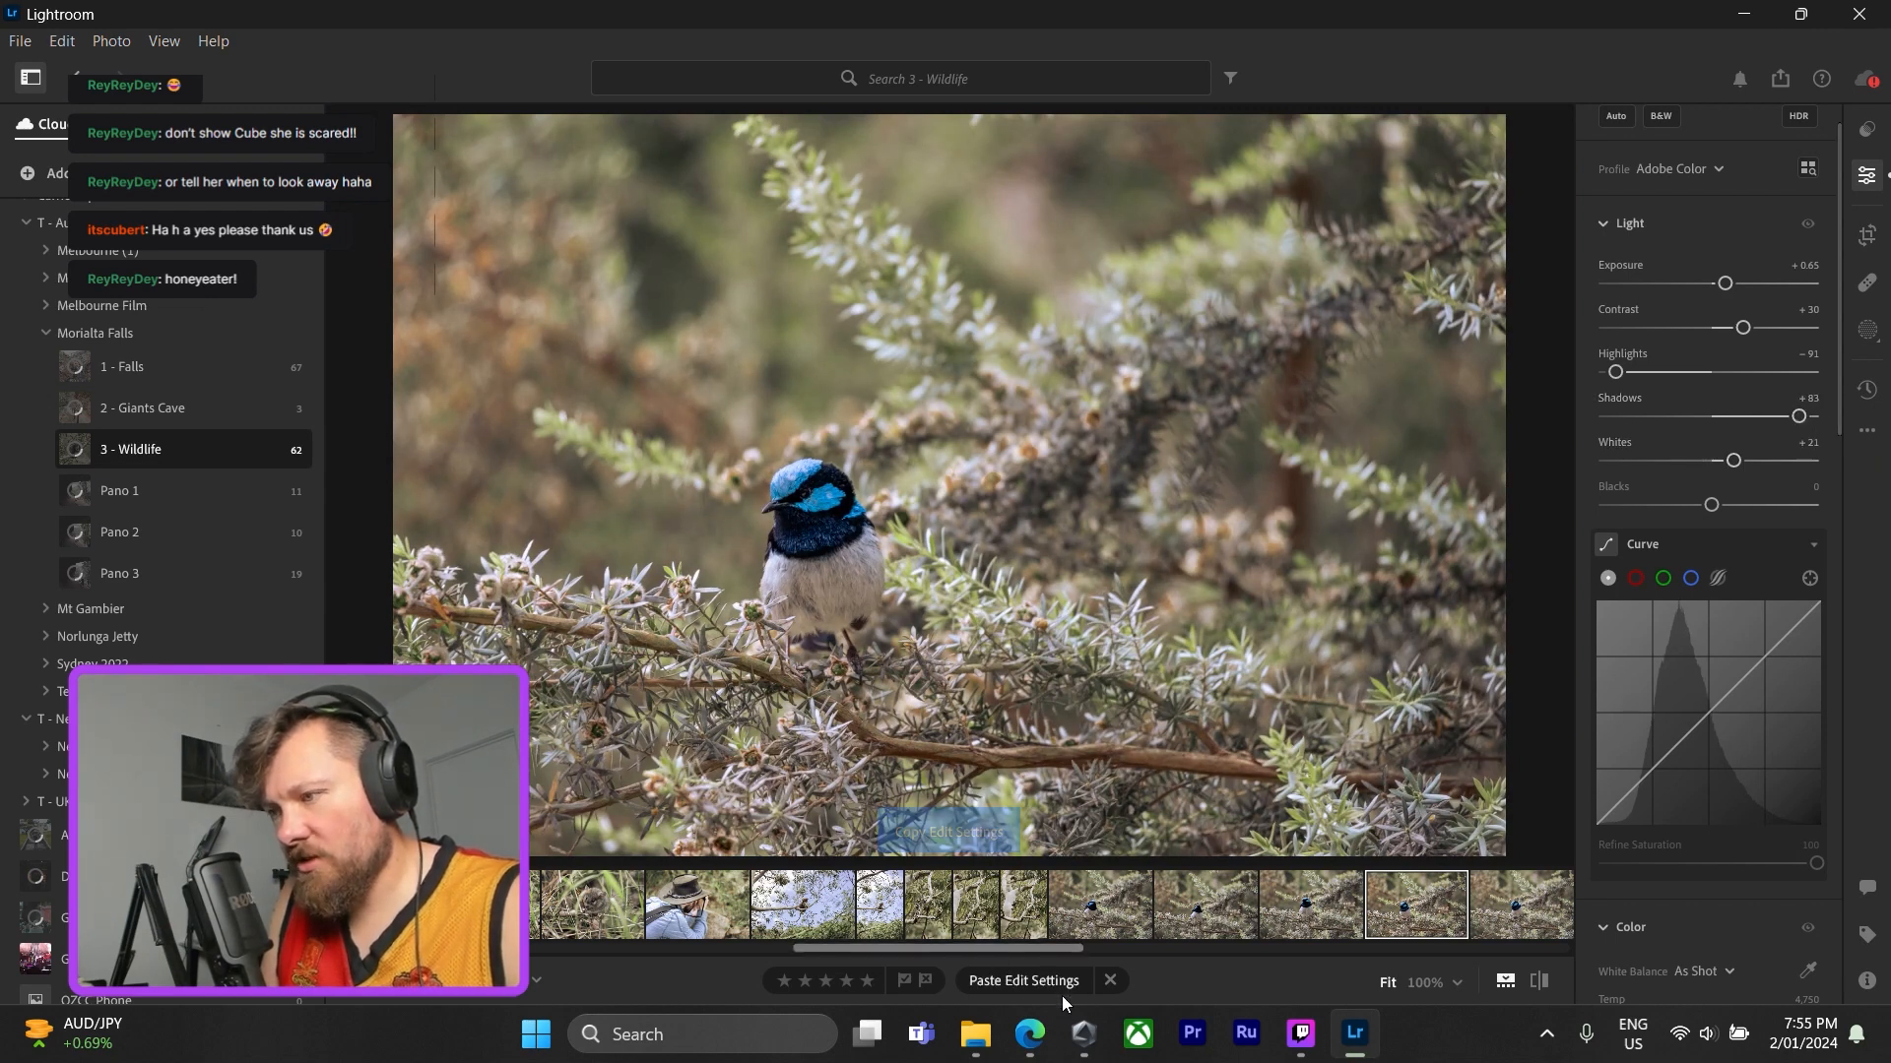
left_click(1332, 900)
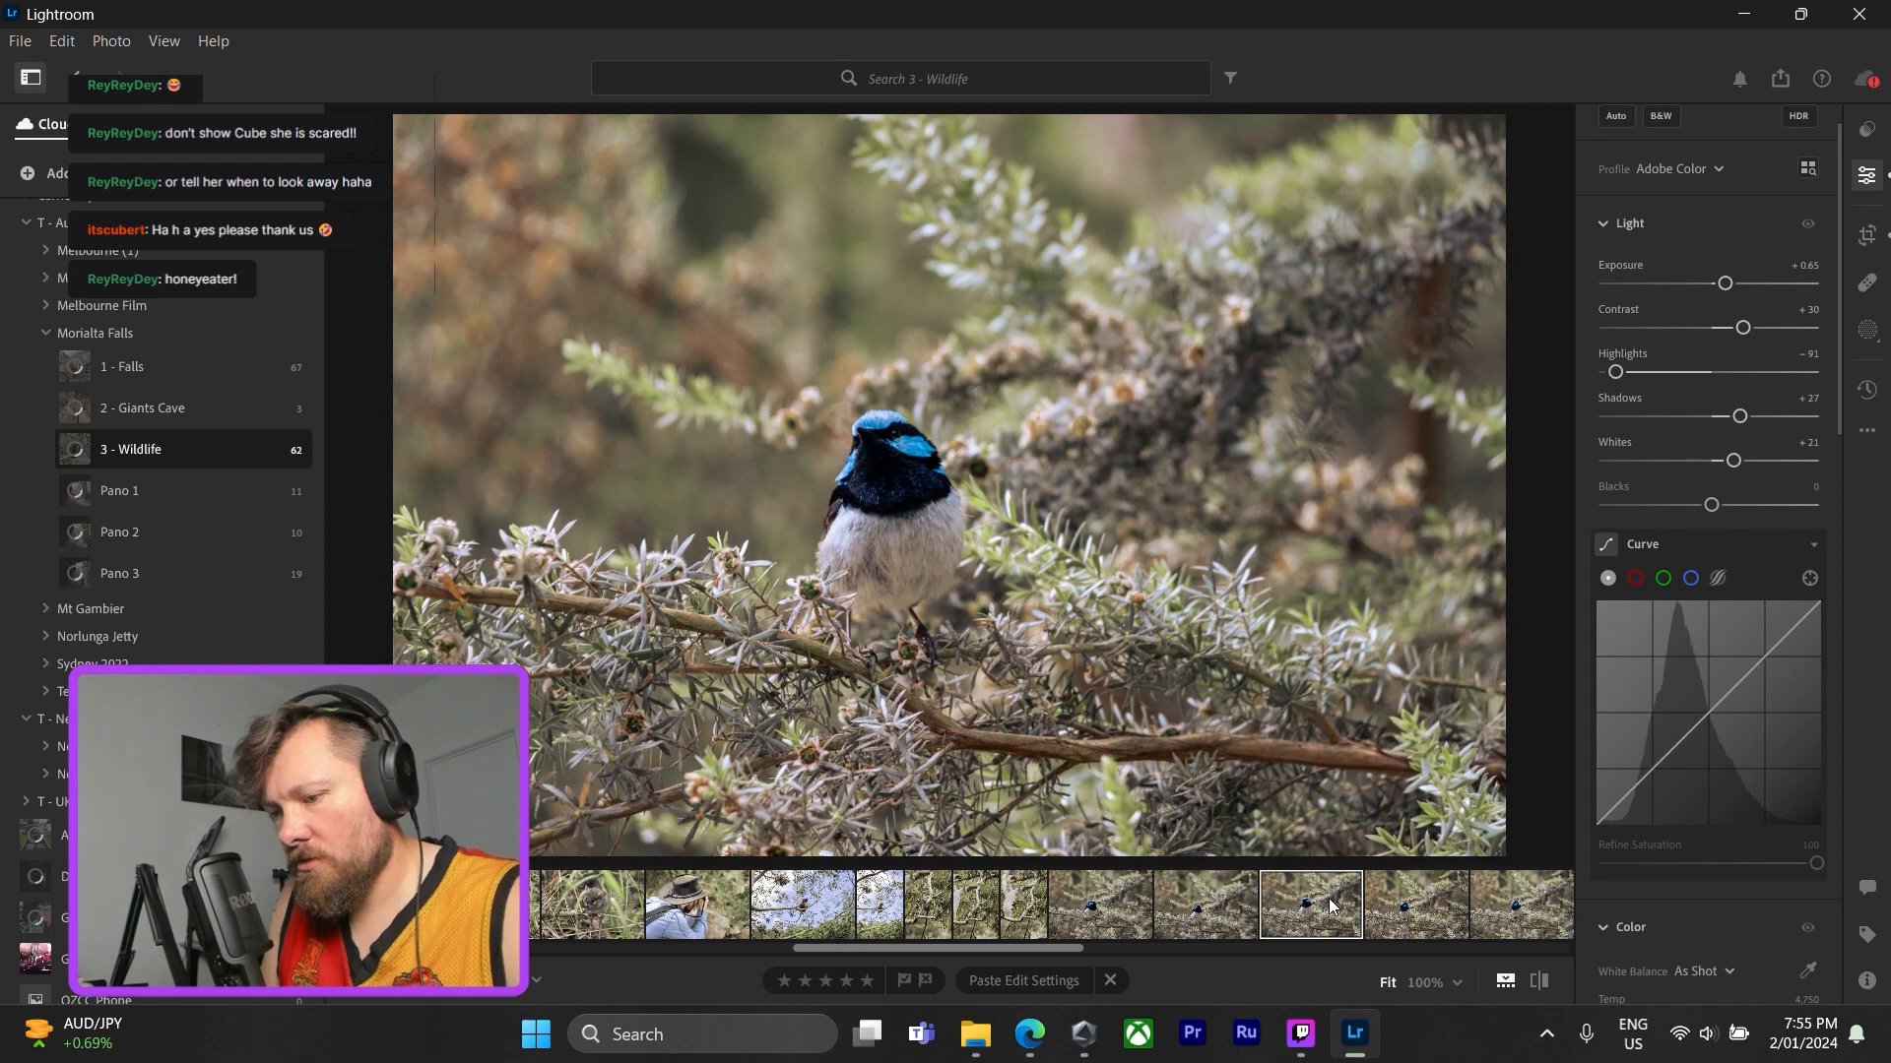
key("ctrl+v")
left_click(1410, 921)
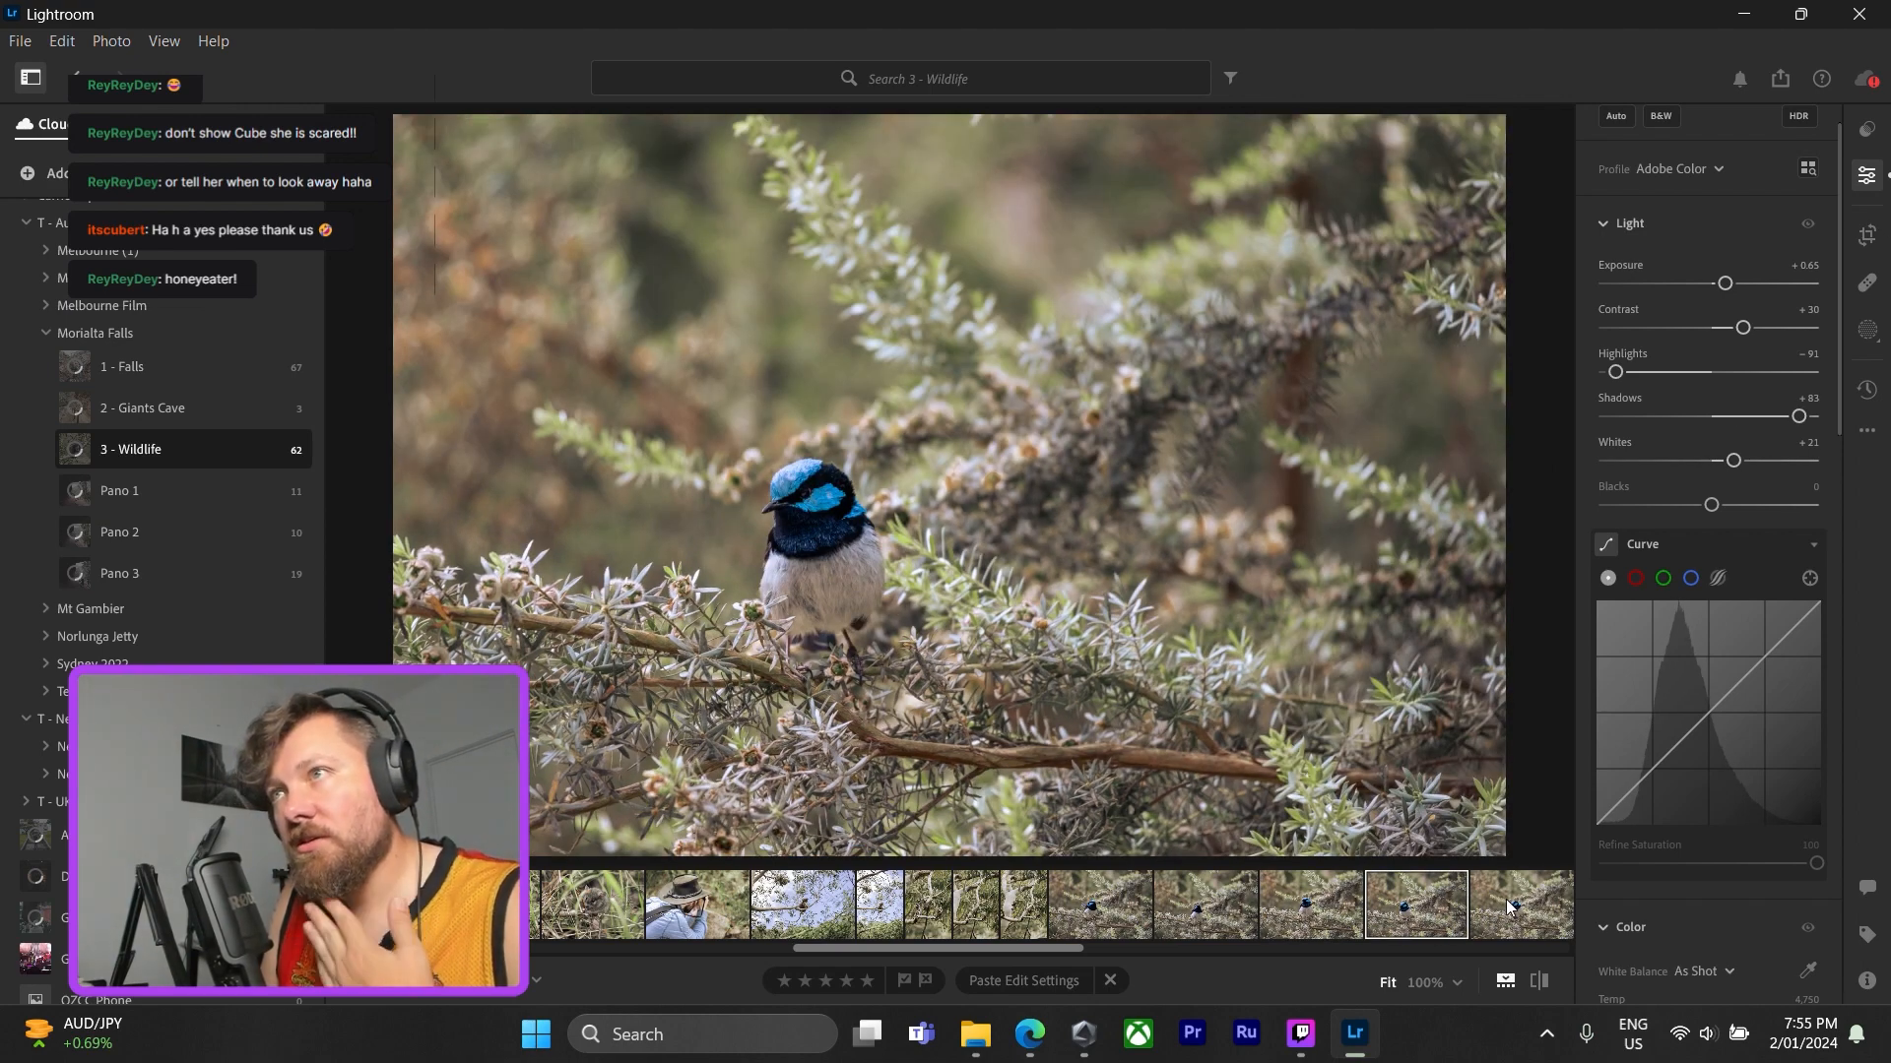
left_click(1510, 906)
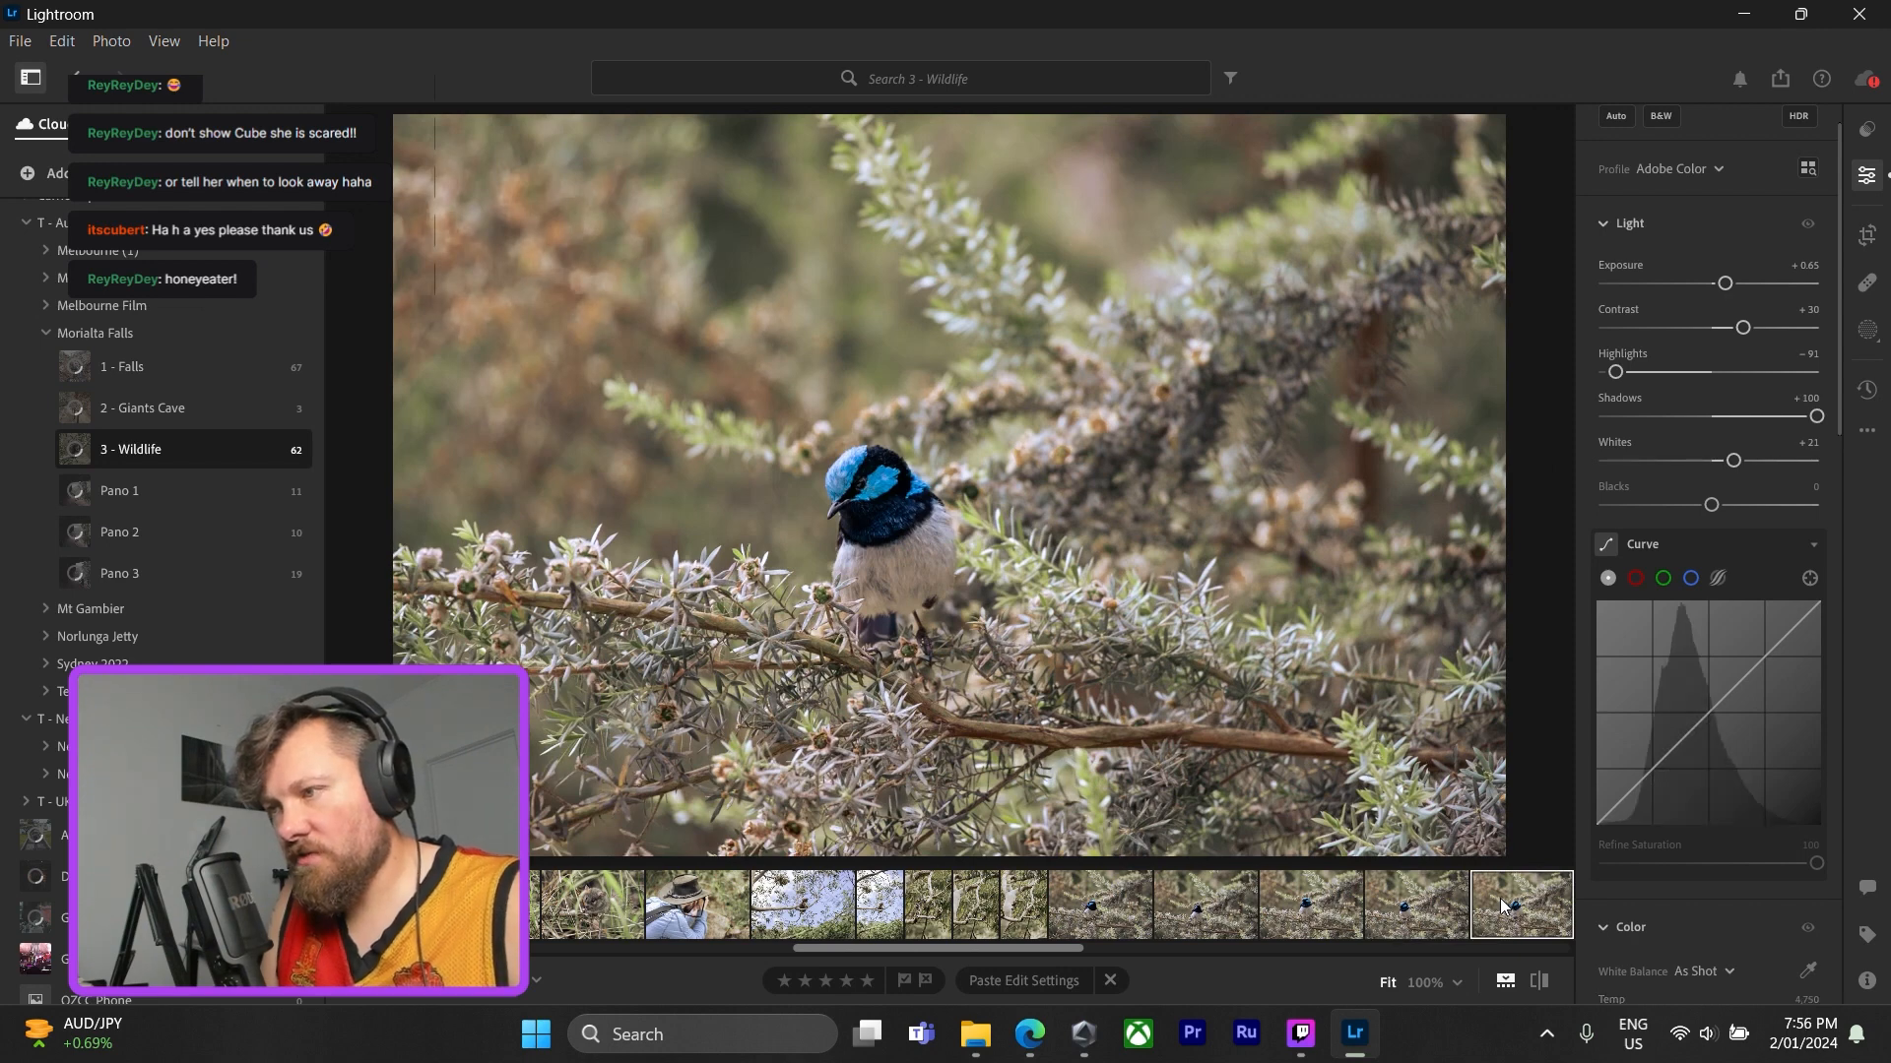
key("ctrl+v")
scroll(1170, 896, "down", 2)
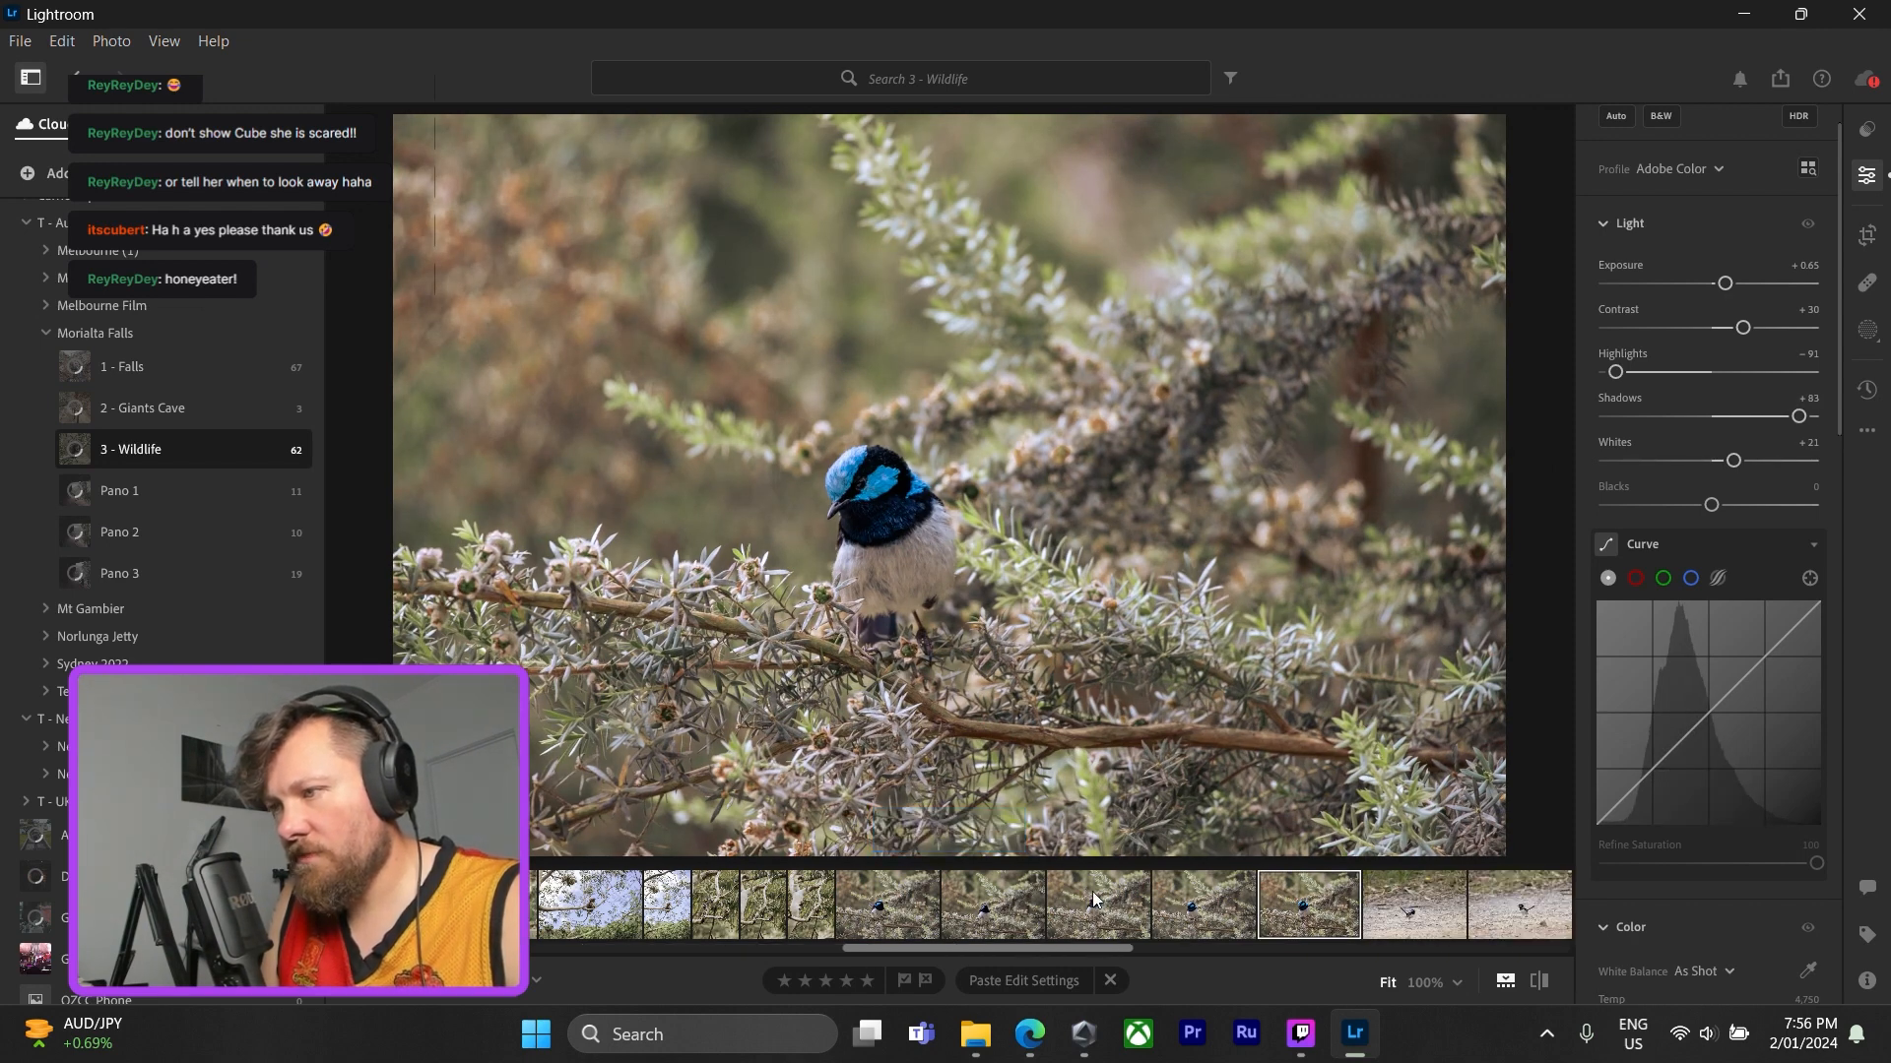
left_click(1091, 890)
left_click(1215, 917)
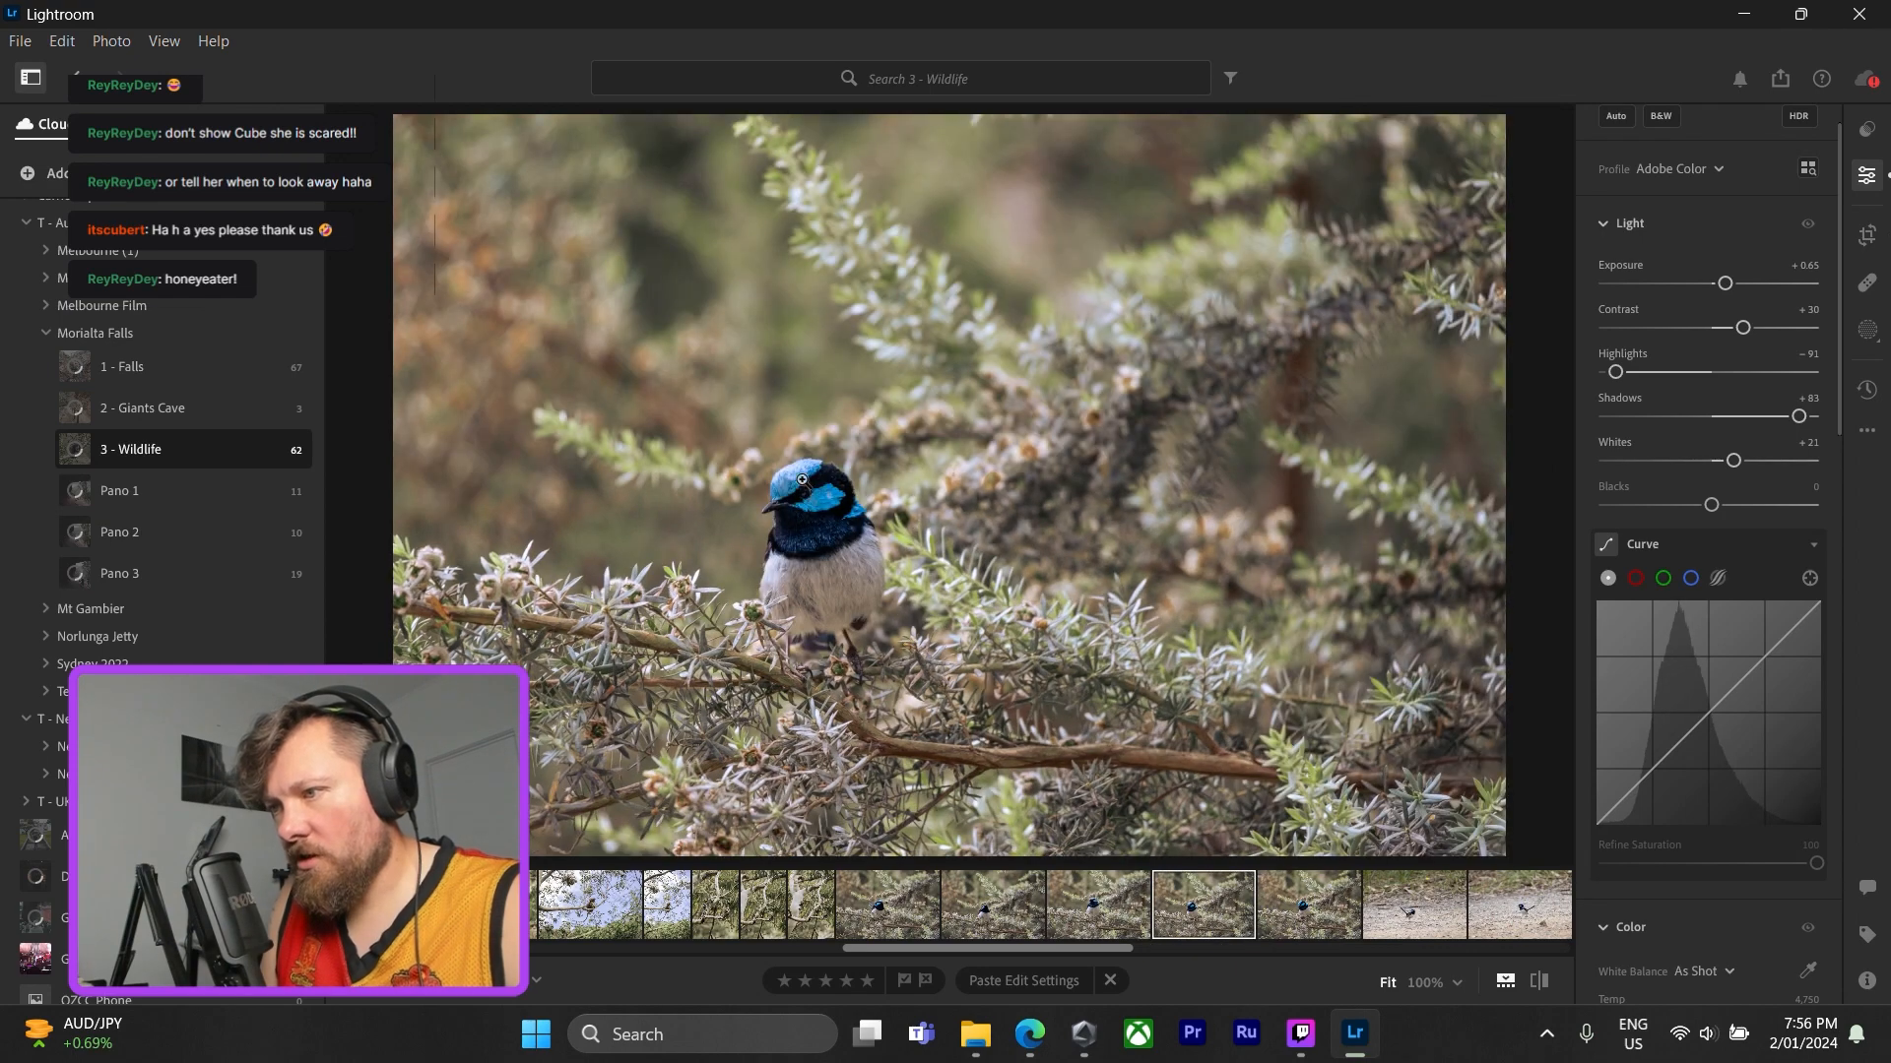
left_click_drag(838, 487, 1016, 426)
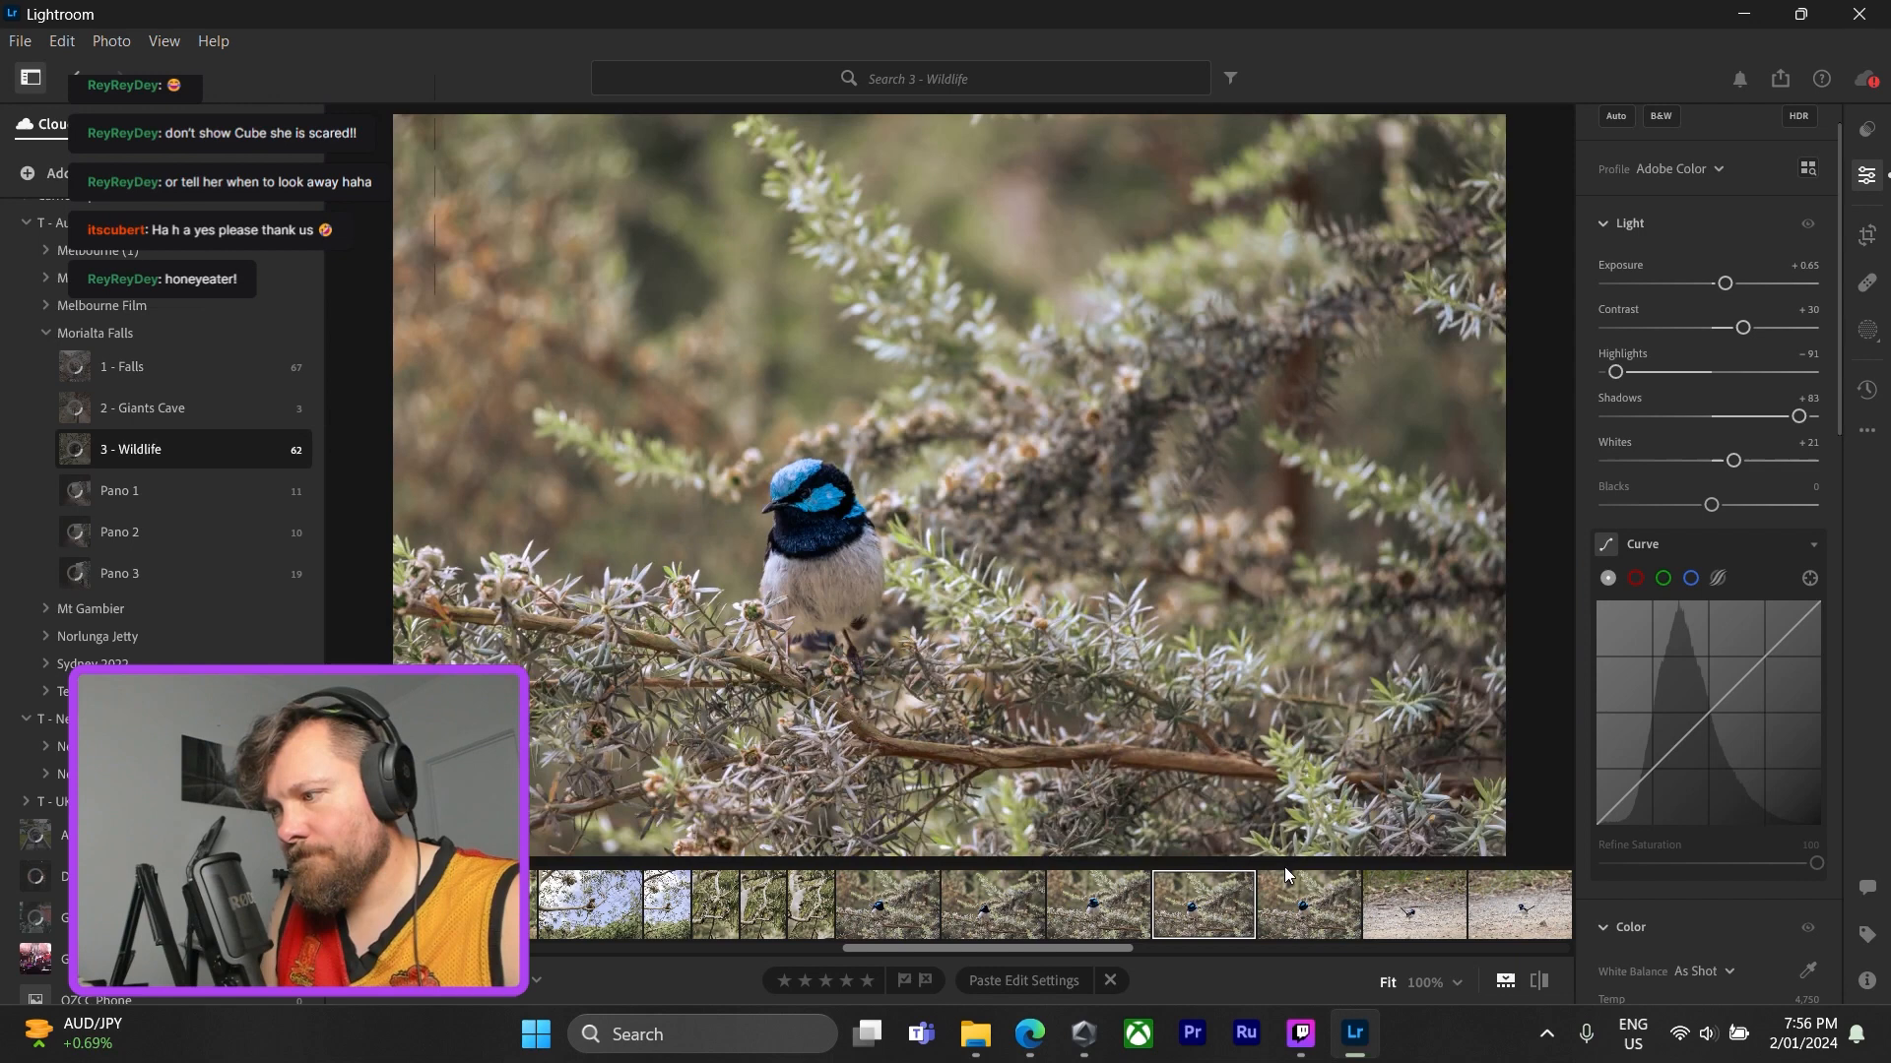
- Paste the copied edit settings onto the first photo of the wren on gravel, resetting exposure to 0 and setting highlights to -100
left_click(1432, 910)
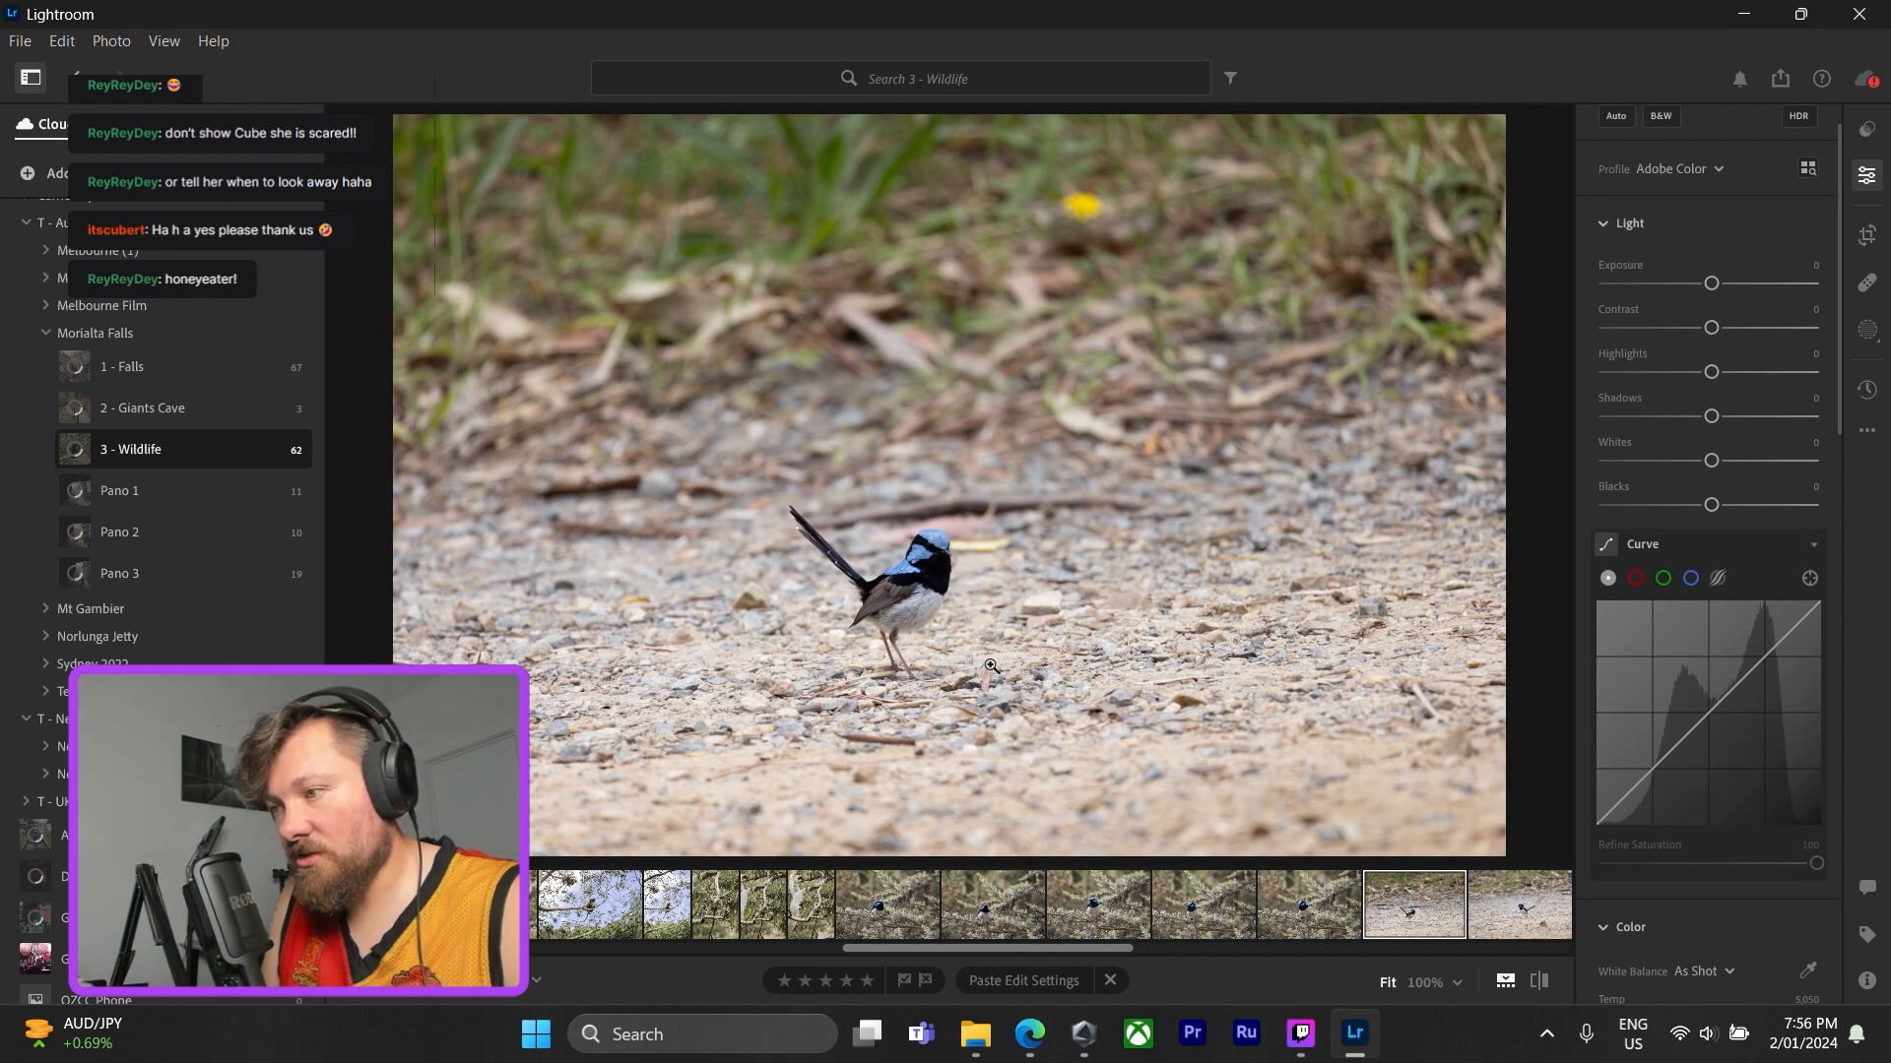
key("ctrl+v")
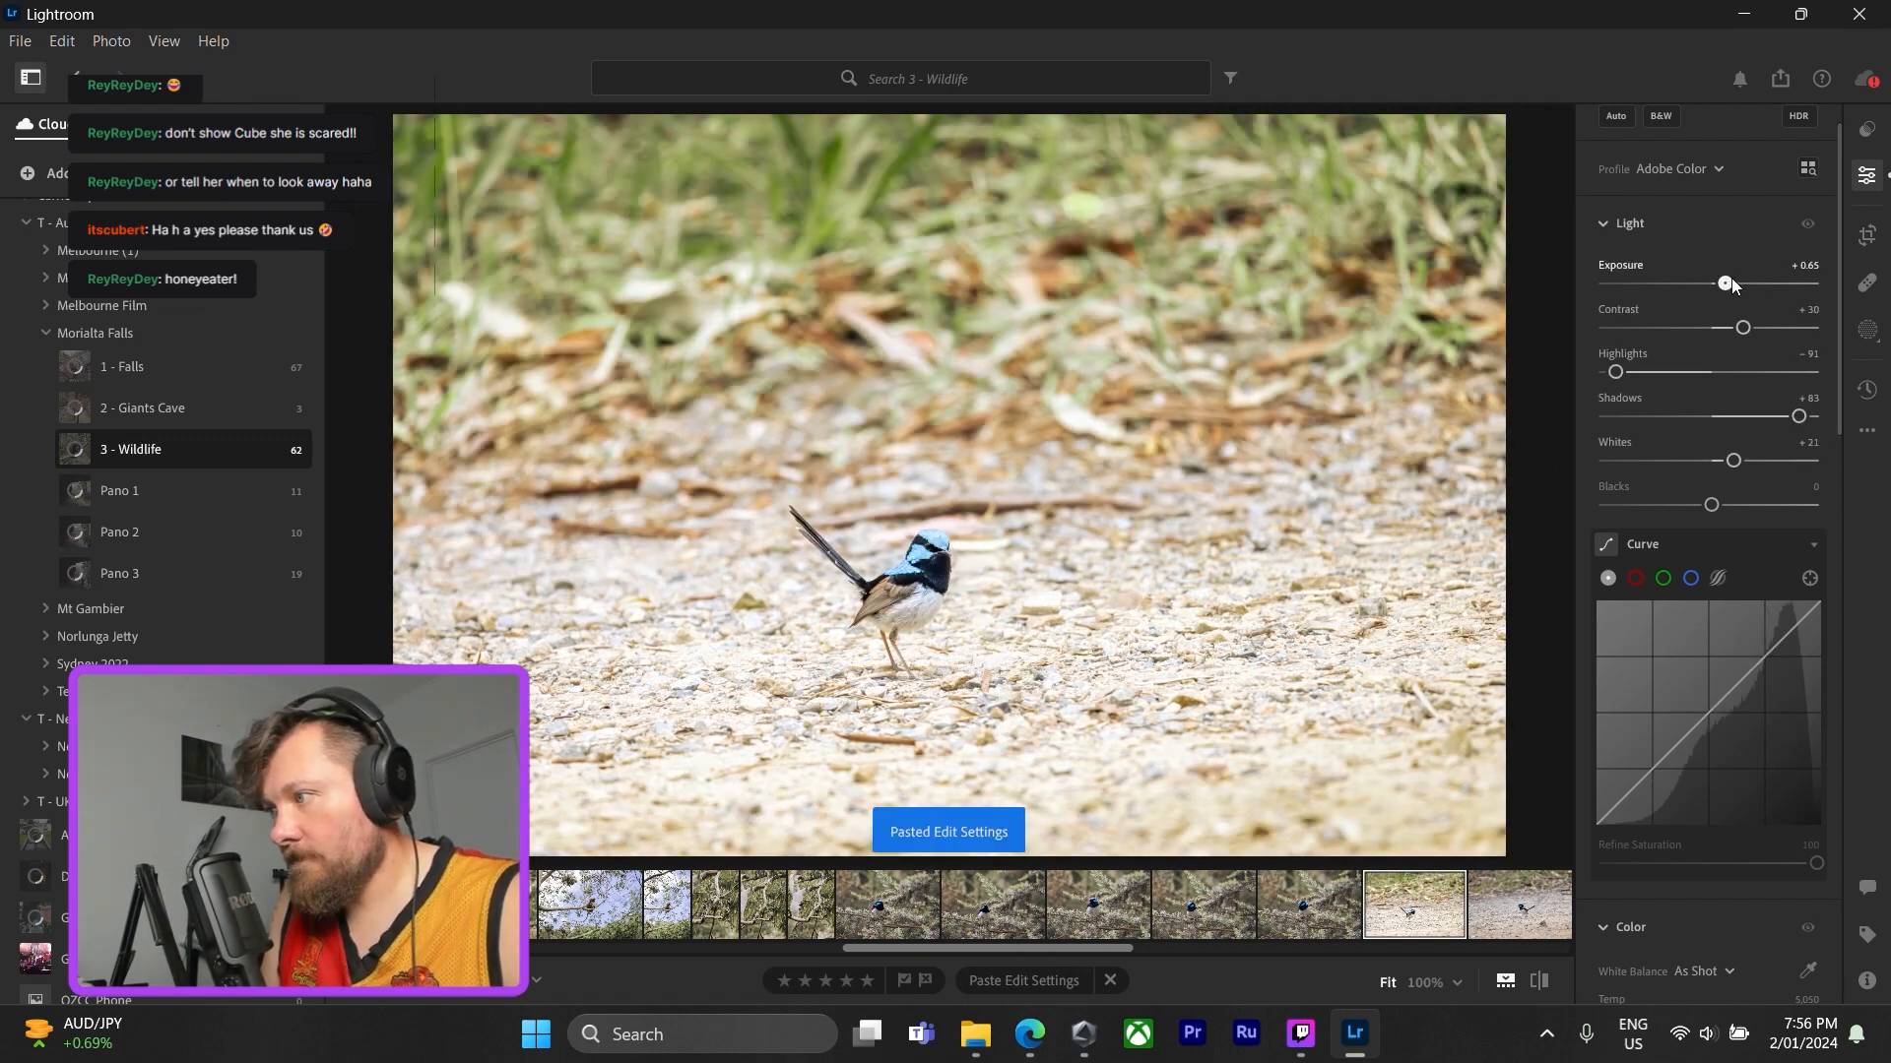
left_click_drag(1725, 284, 1704, 285)
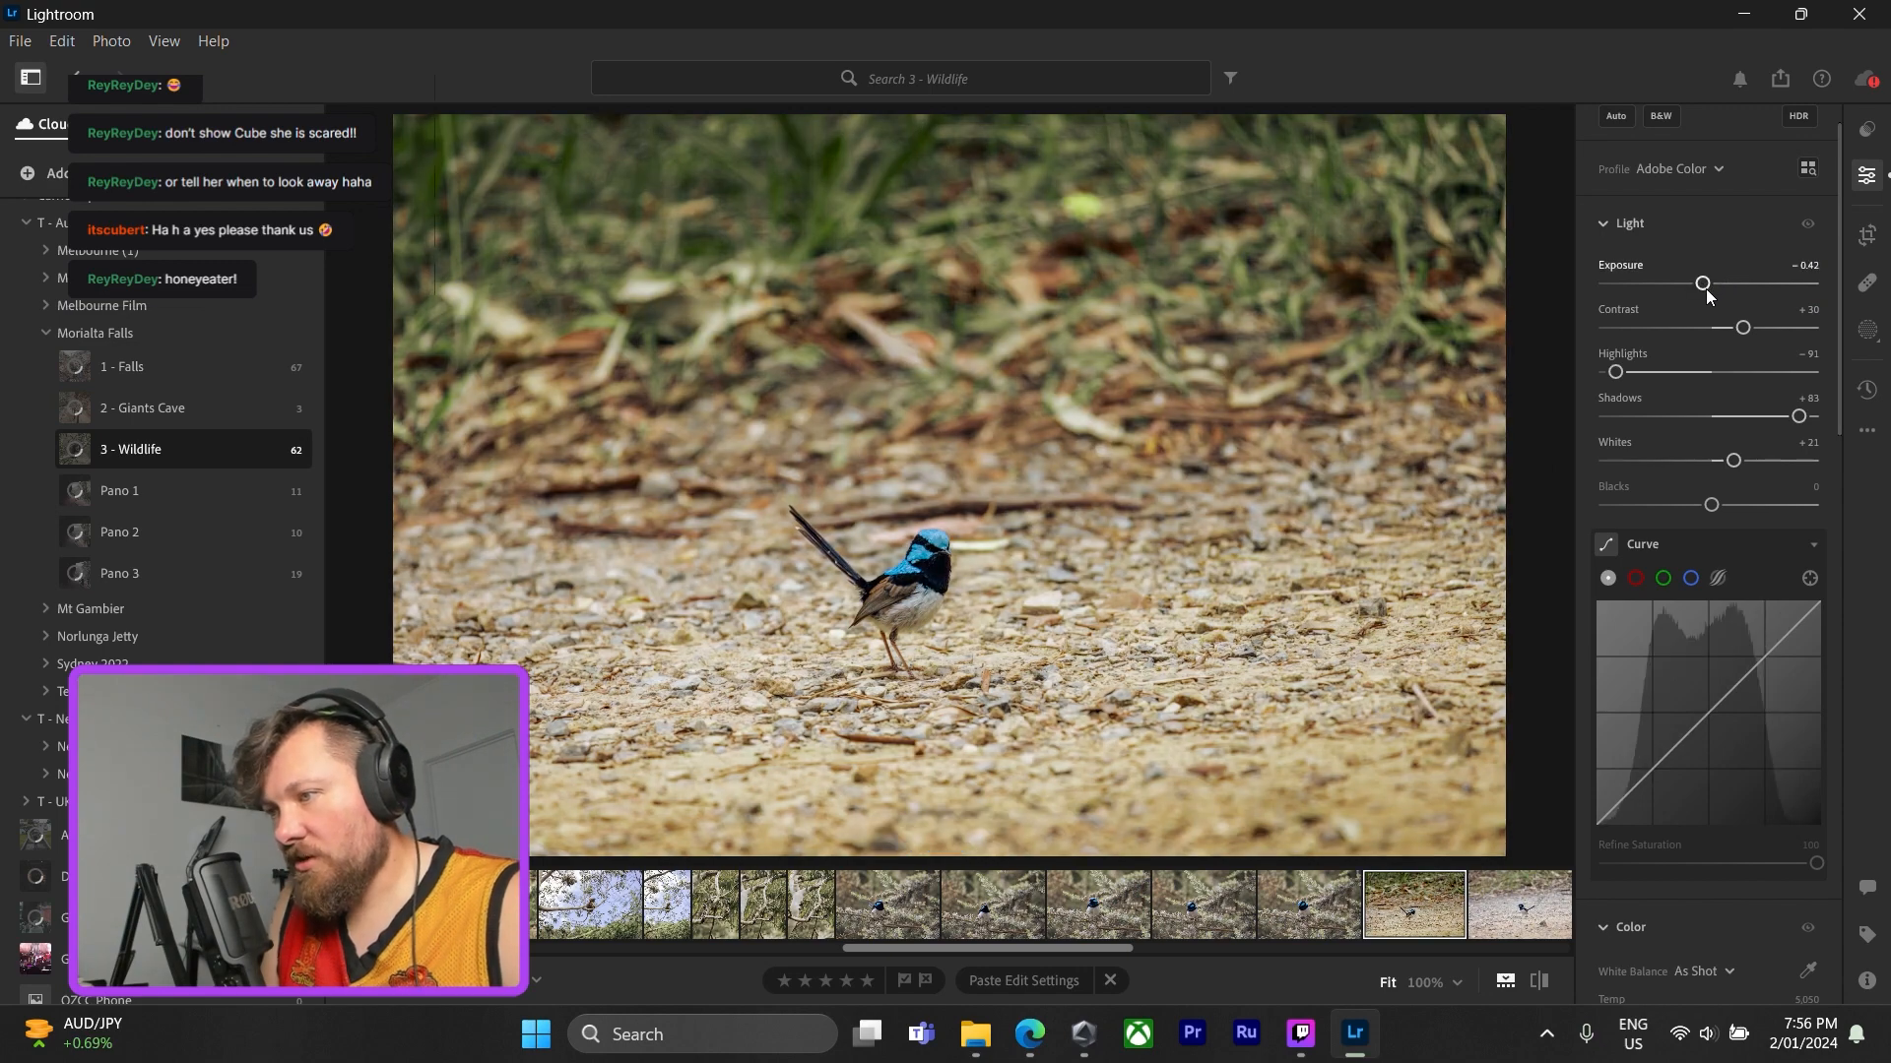
double_click(1705, 286)
mouse_move(1620, 375)
left_mouse_down()
mouse_move(1670, 377)
mouse_move(1605, 380)
left_mouse_up()
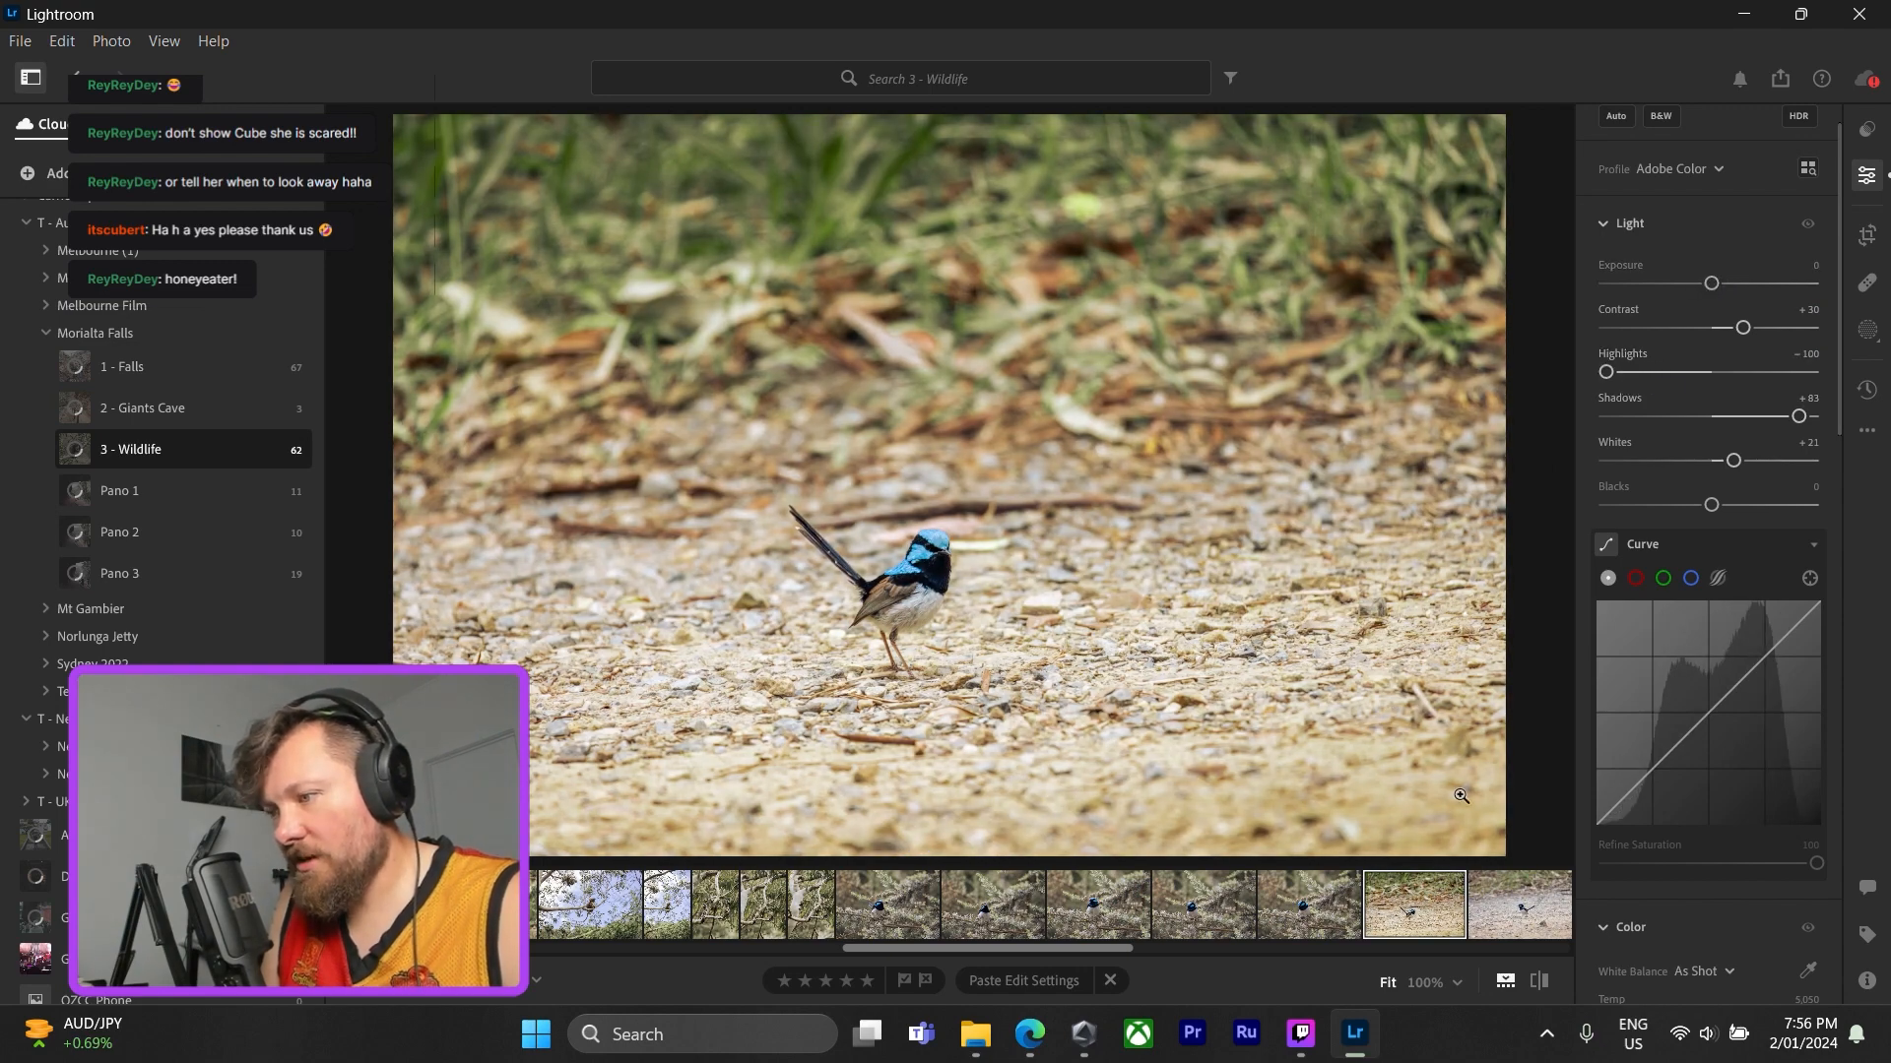
- Set whites to -13 on the first gravel wren photo and copy its edit settings onto the next two photos
left_click_drag(1054, 947, 1148, 960)
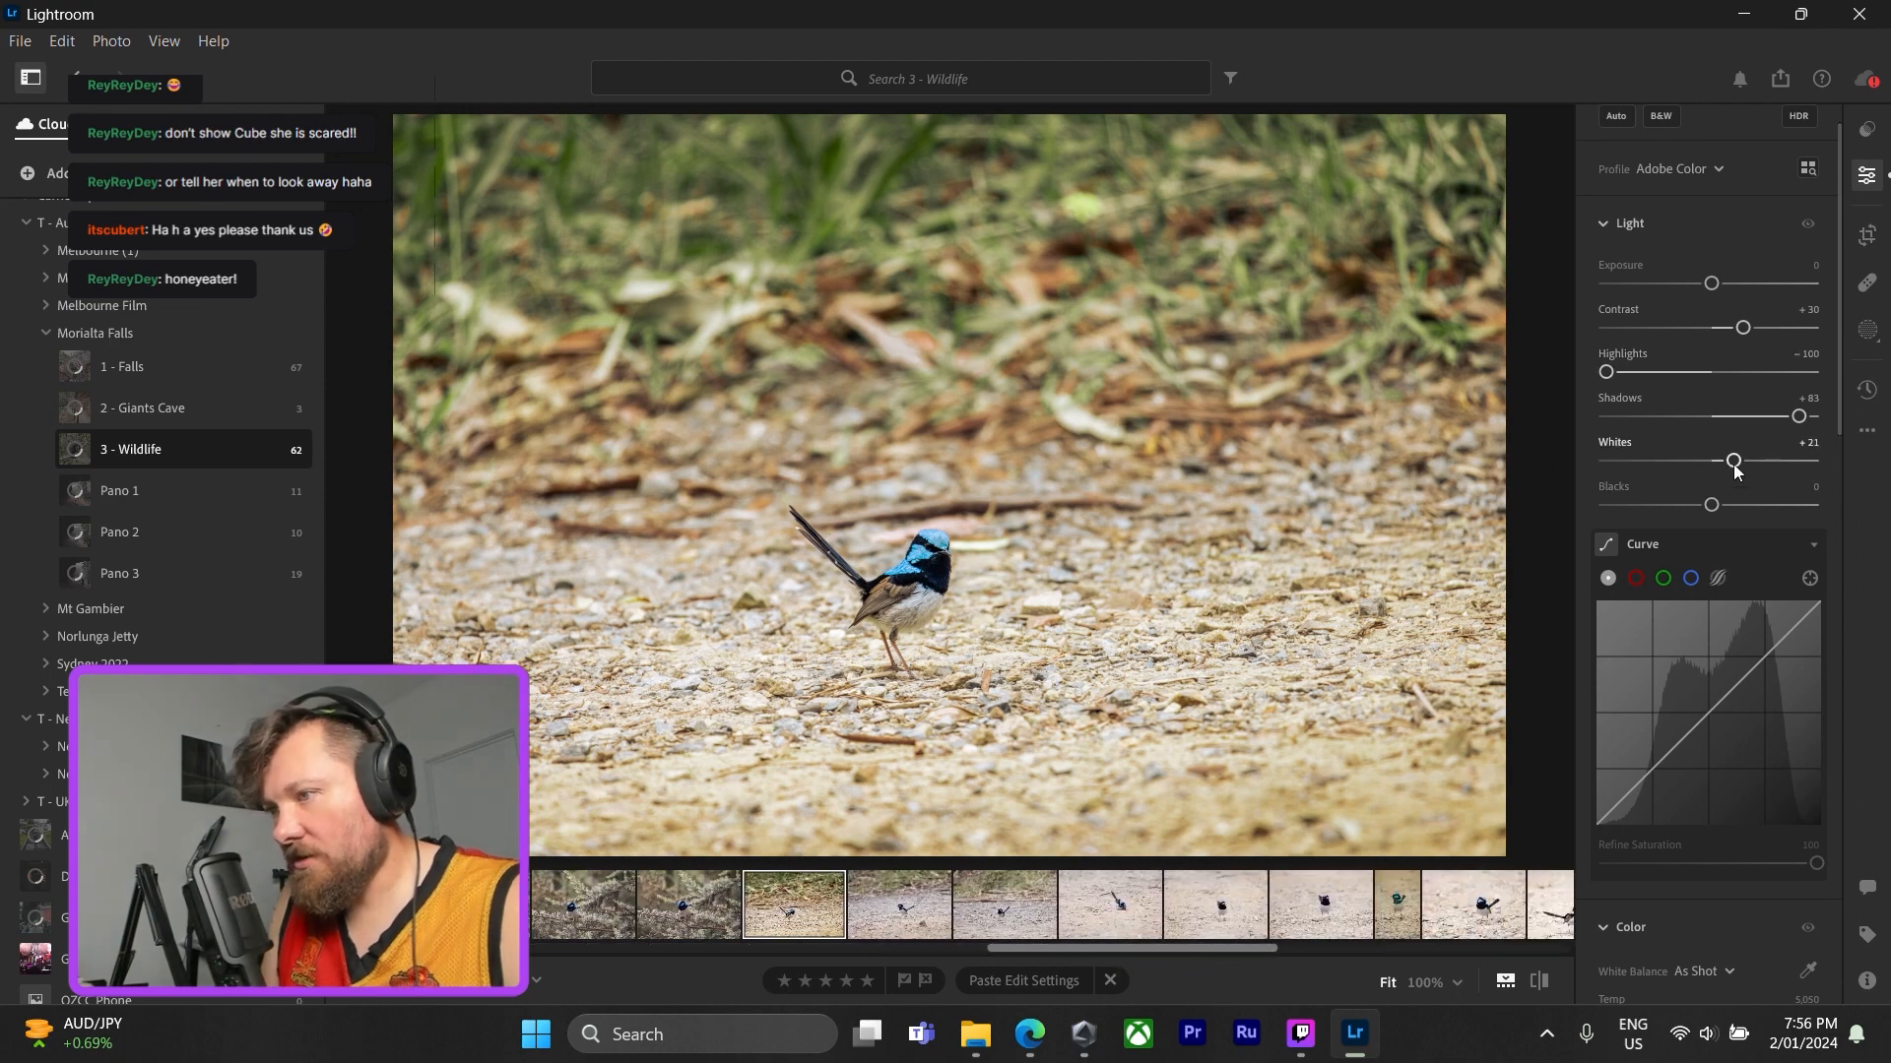
left_click_drag(1733, 462, 1685, 459)
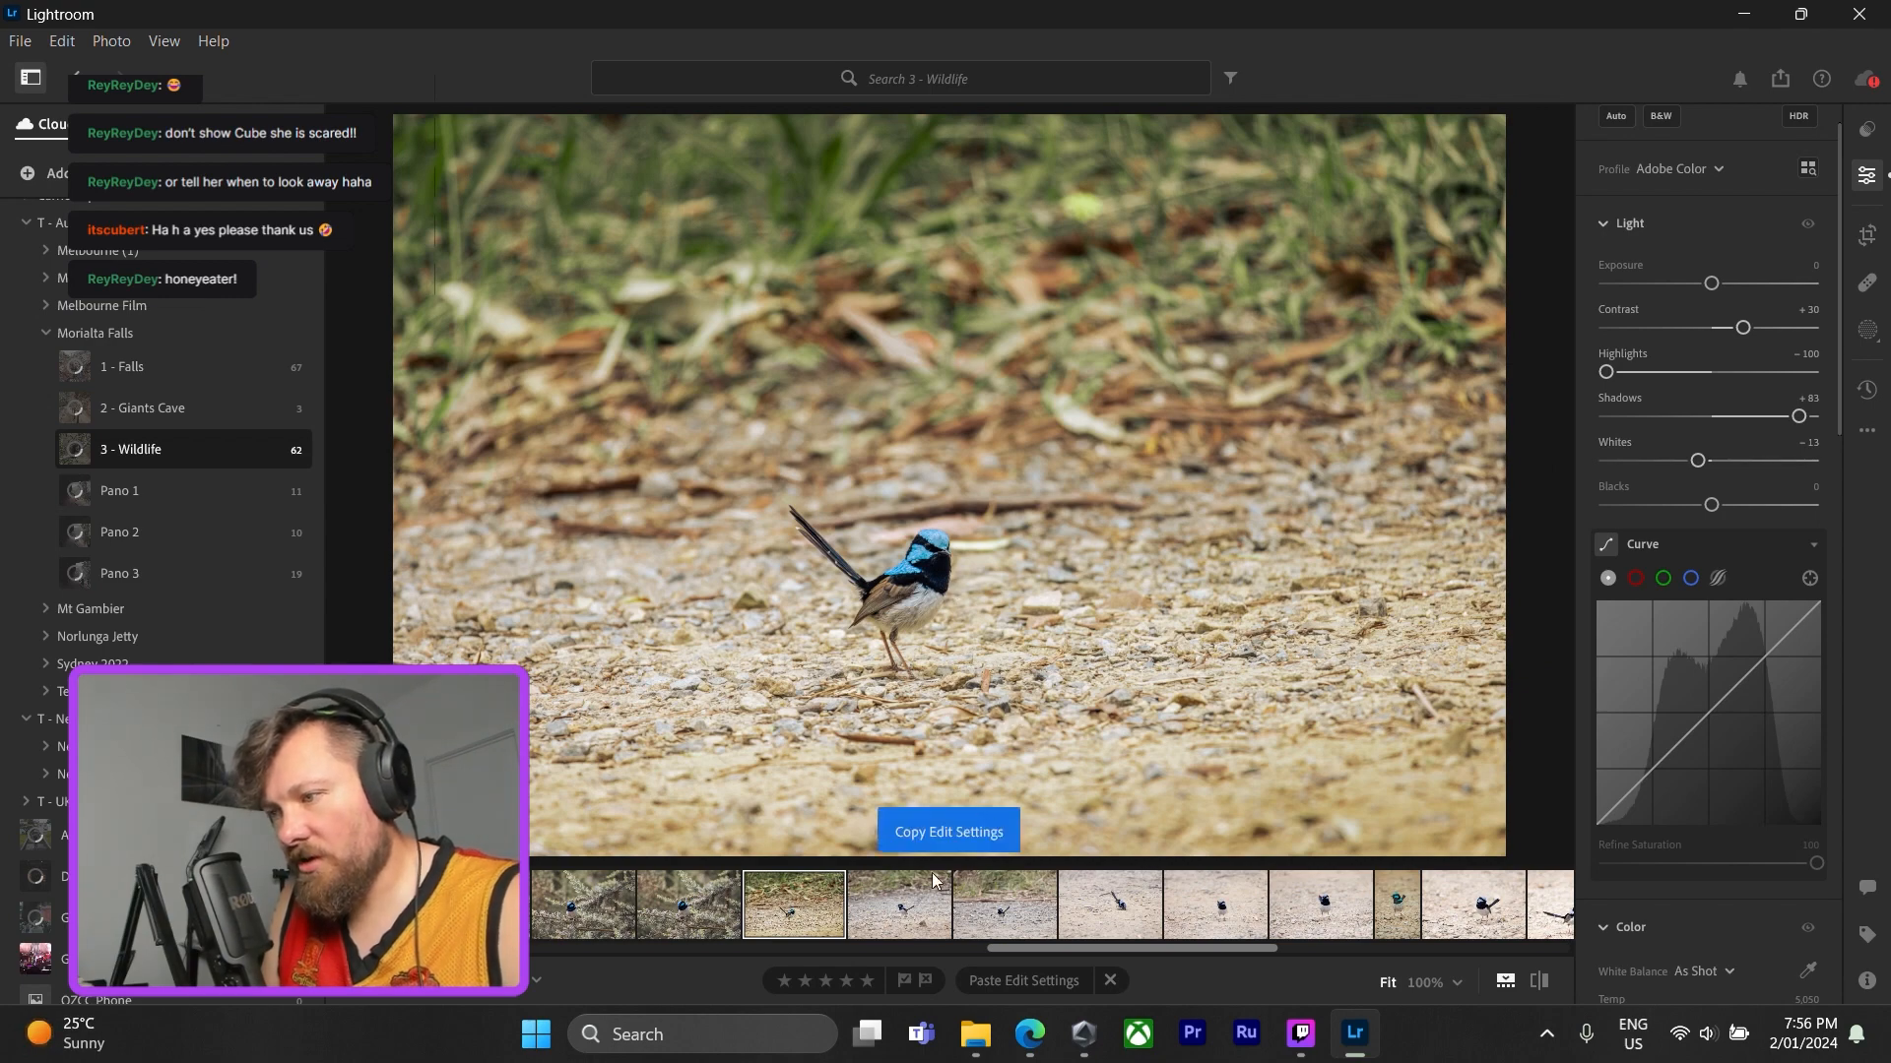
left_click(901, 922)
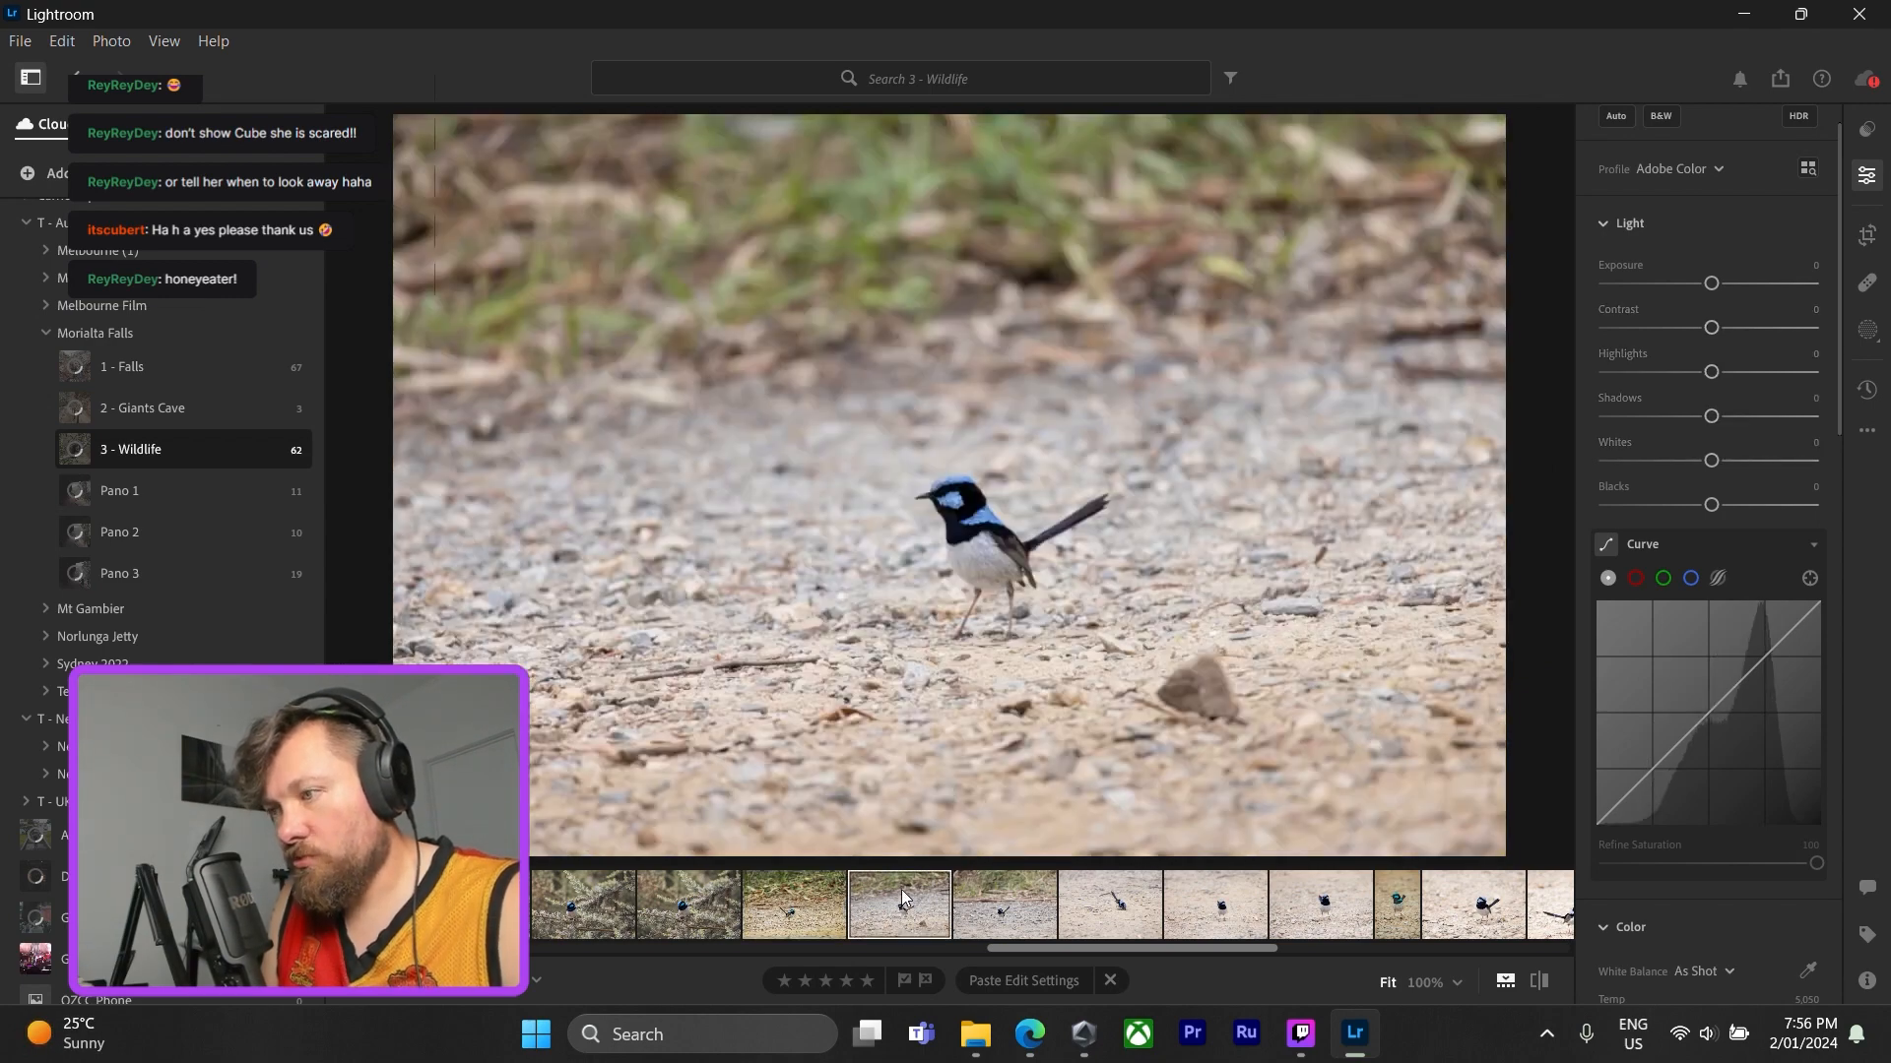
key("ctrl+v")
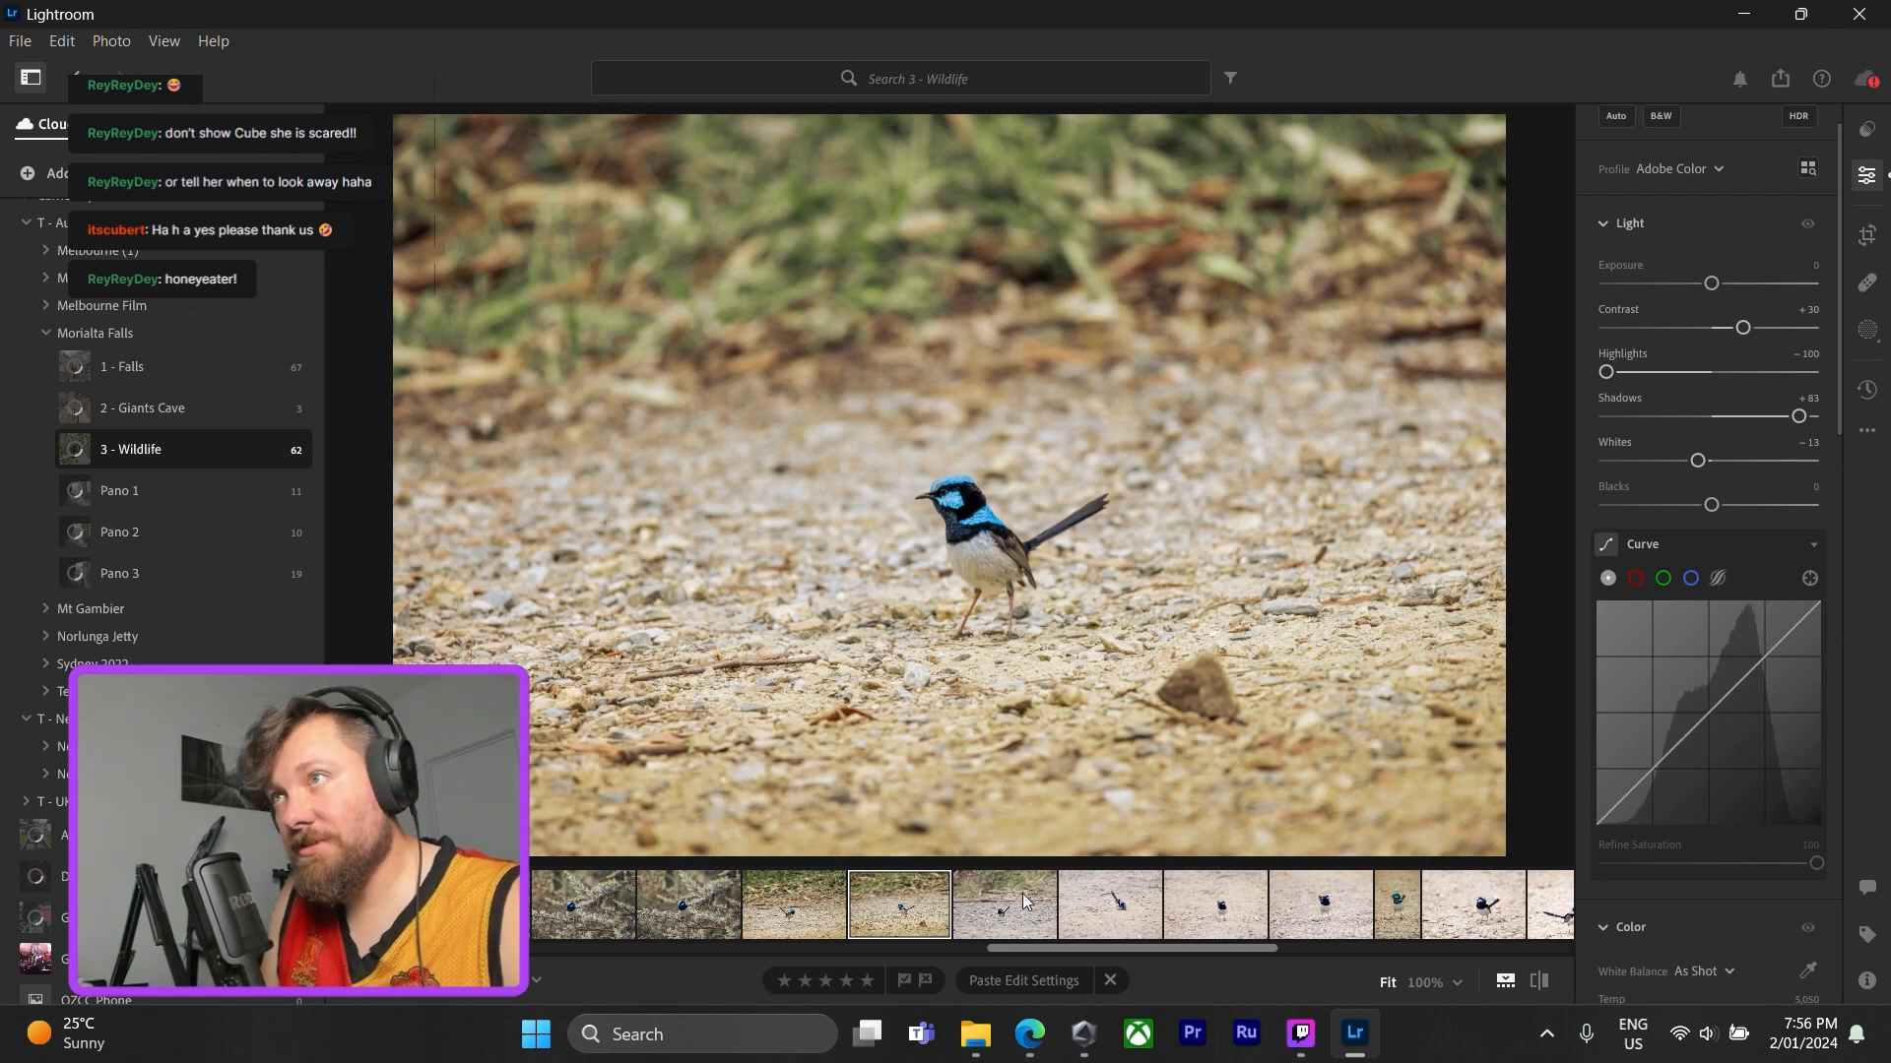
left_click(1022, 894)
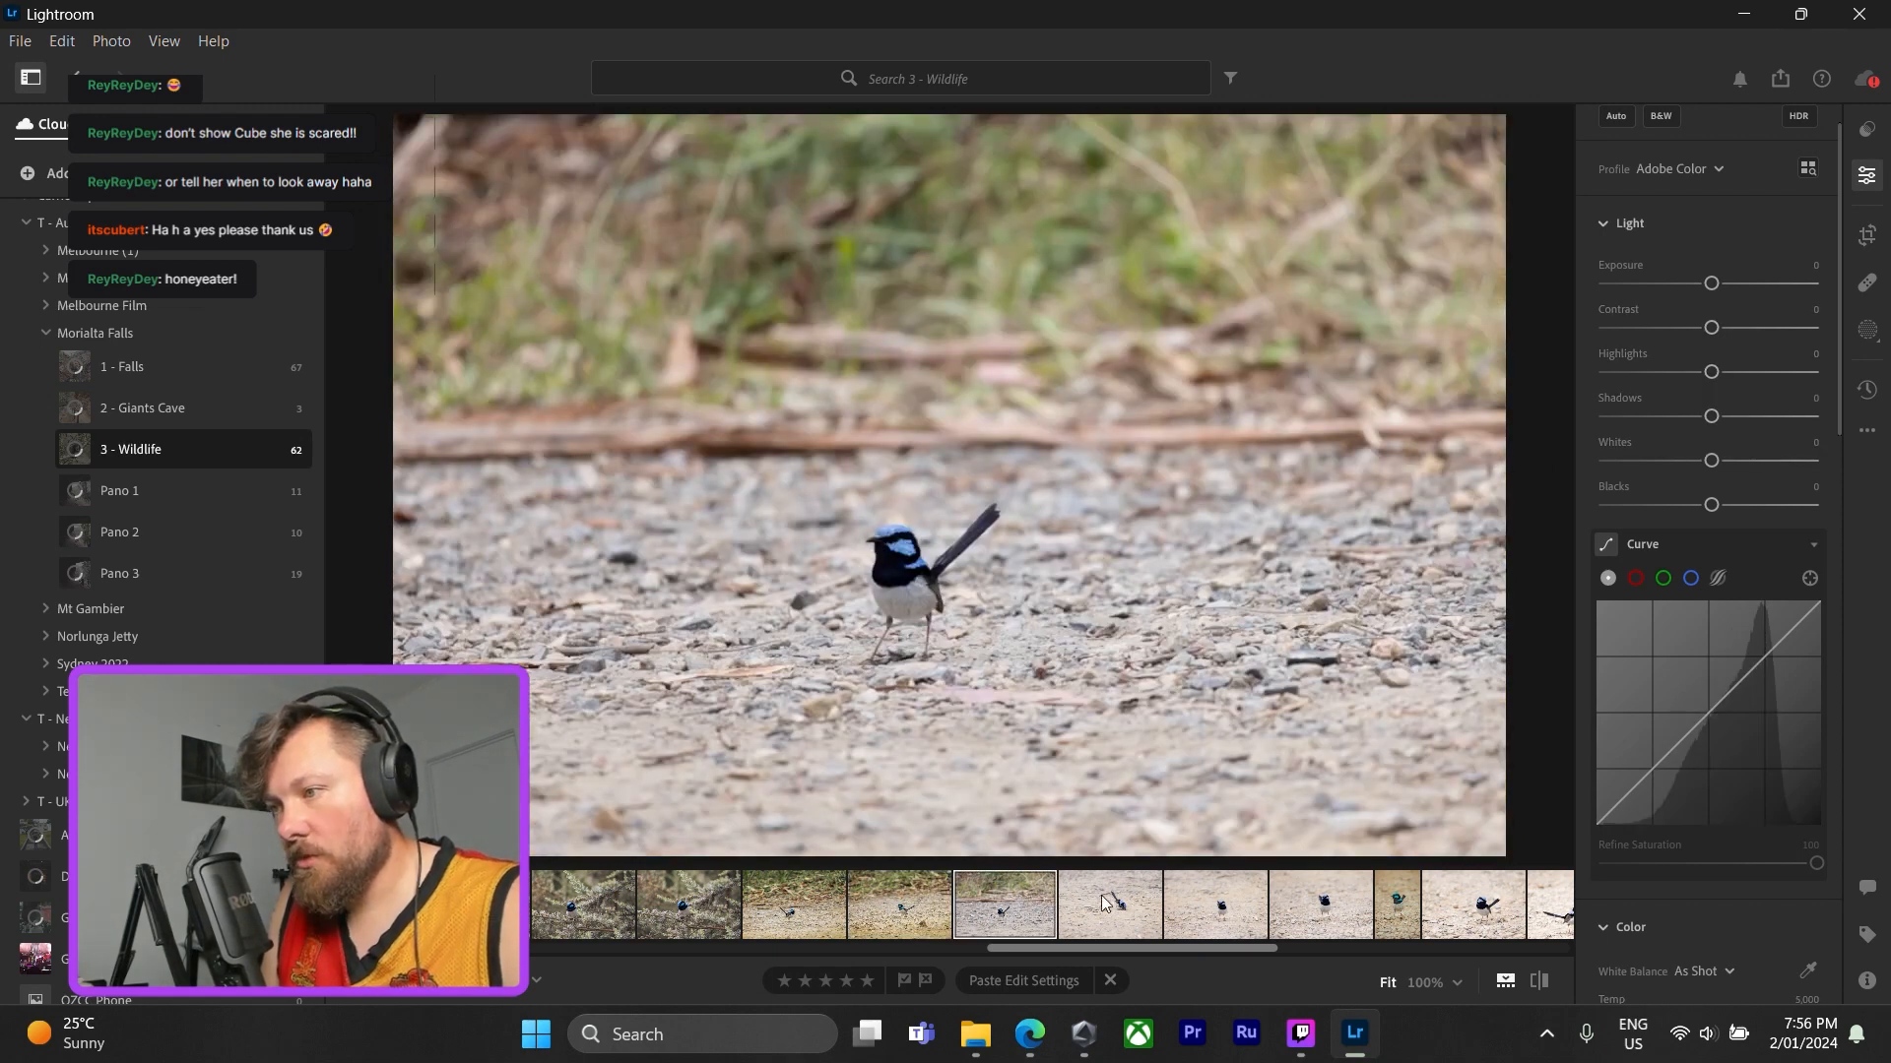
key("ctrl+v")
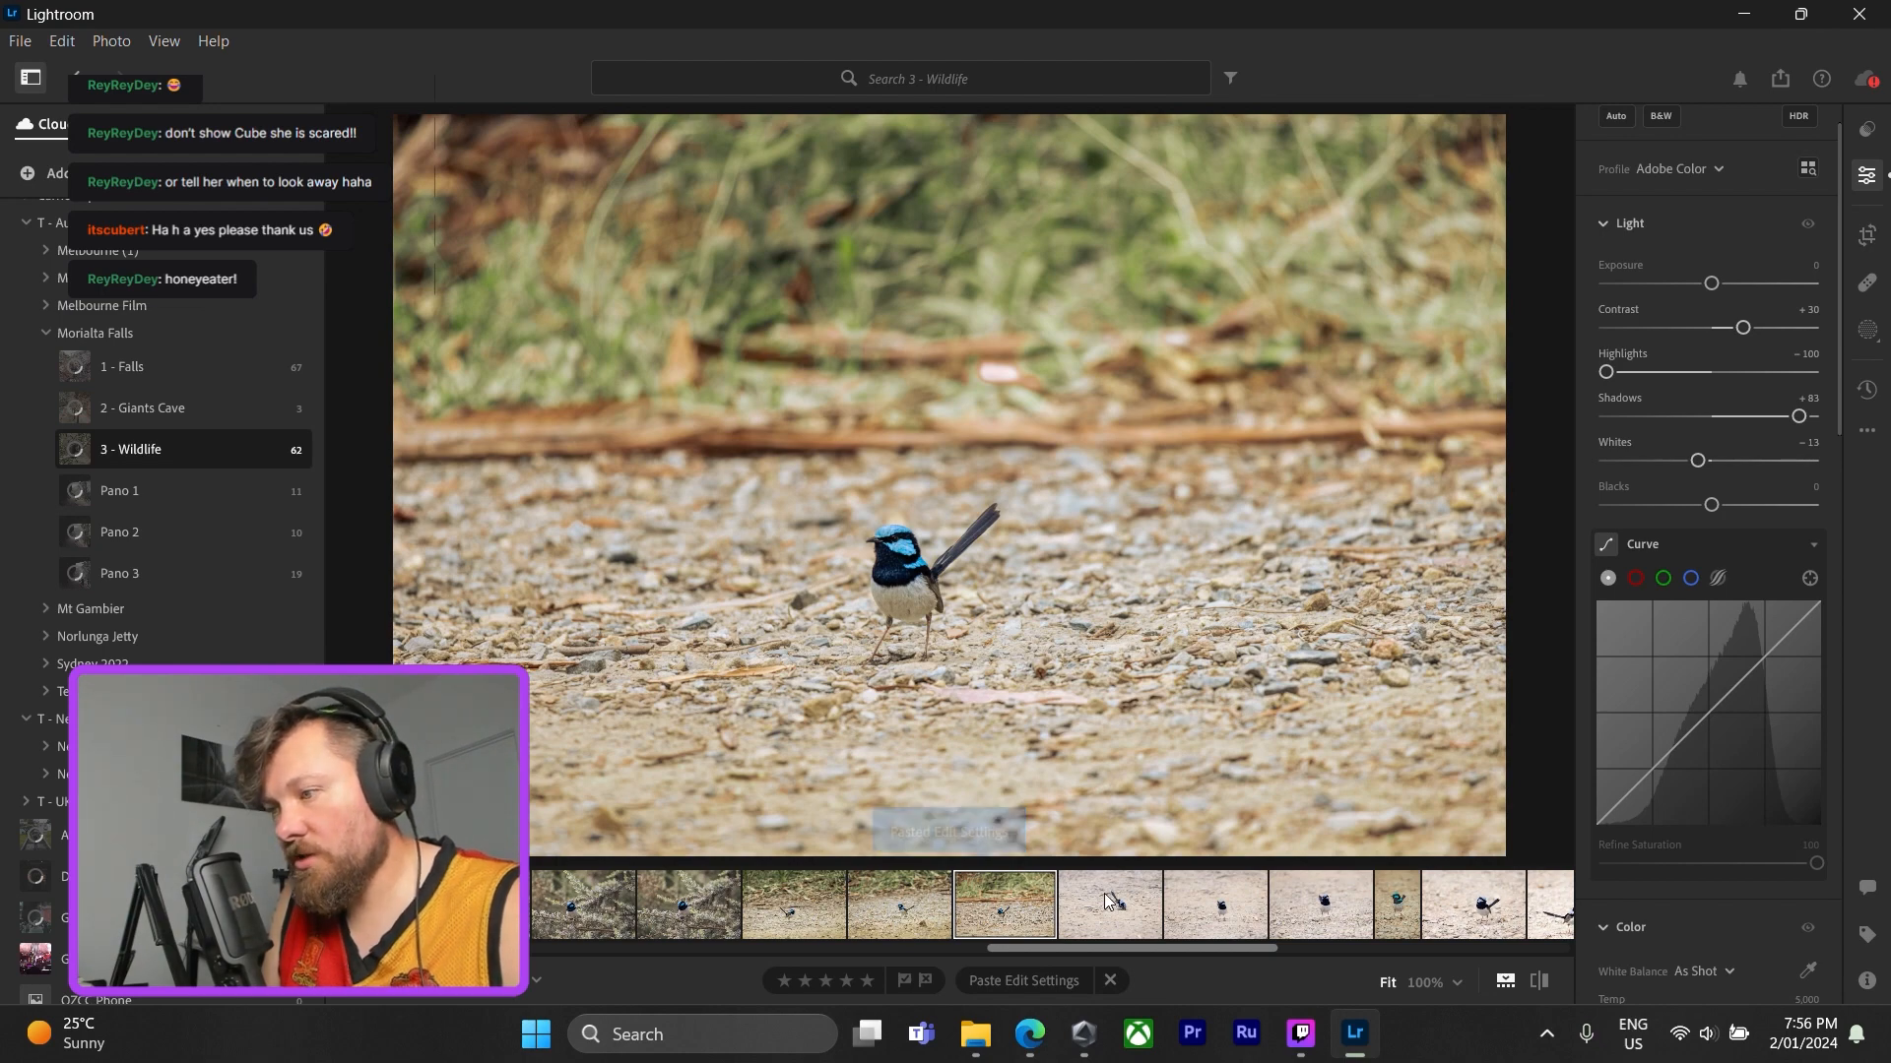
- Paste the copied edit settings onto the pecking wren photo and the front-facing one after it, checking the latter's head up close
left_click(1104, 899)
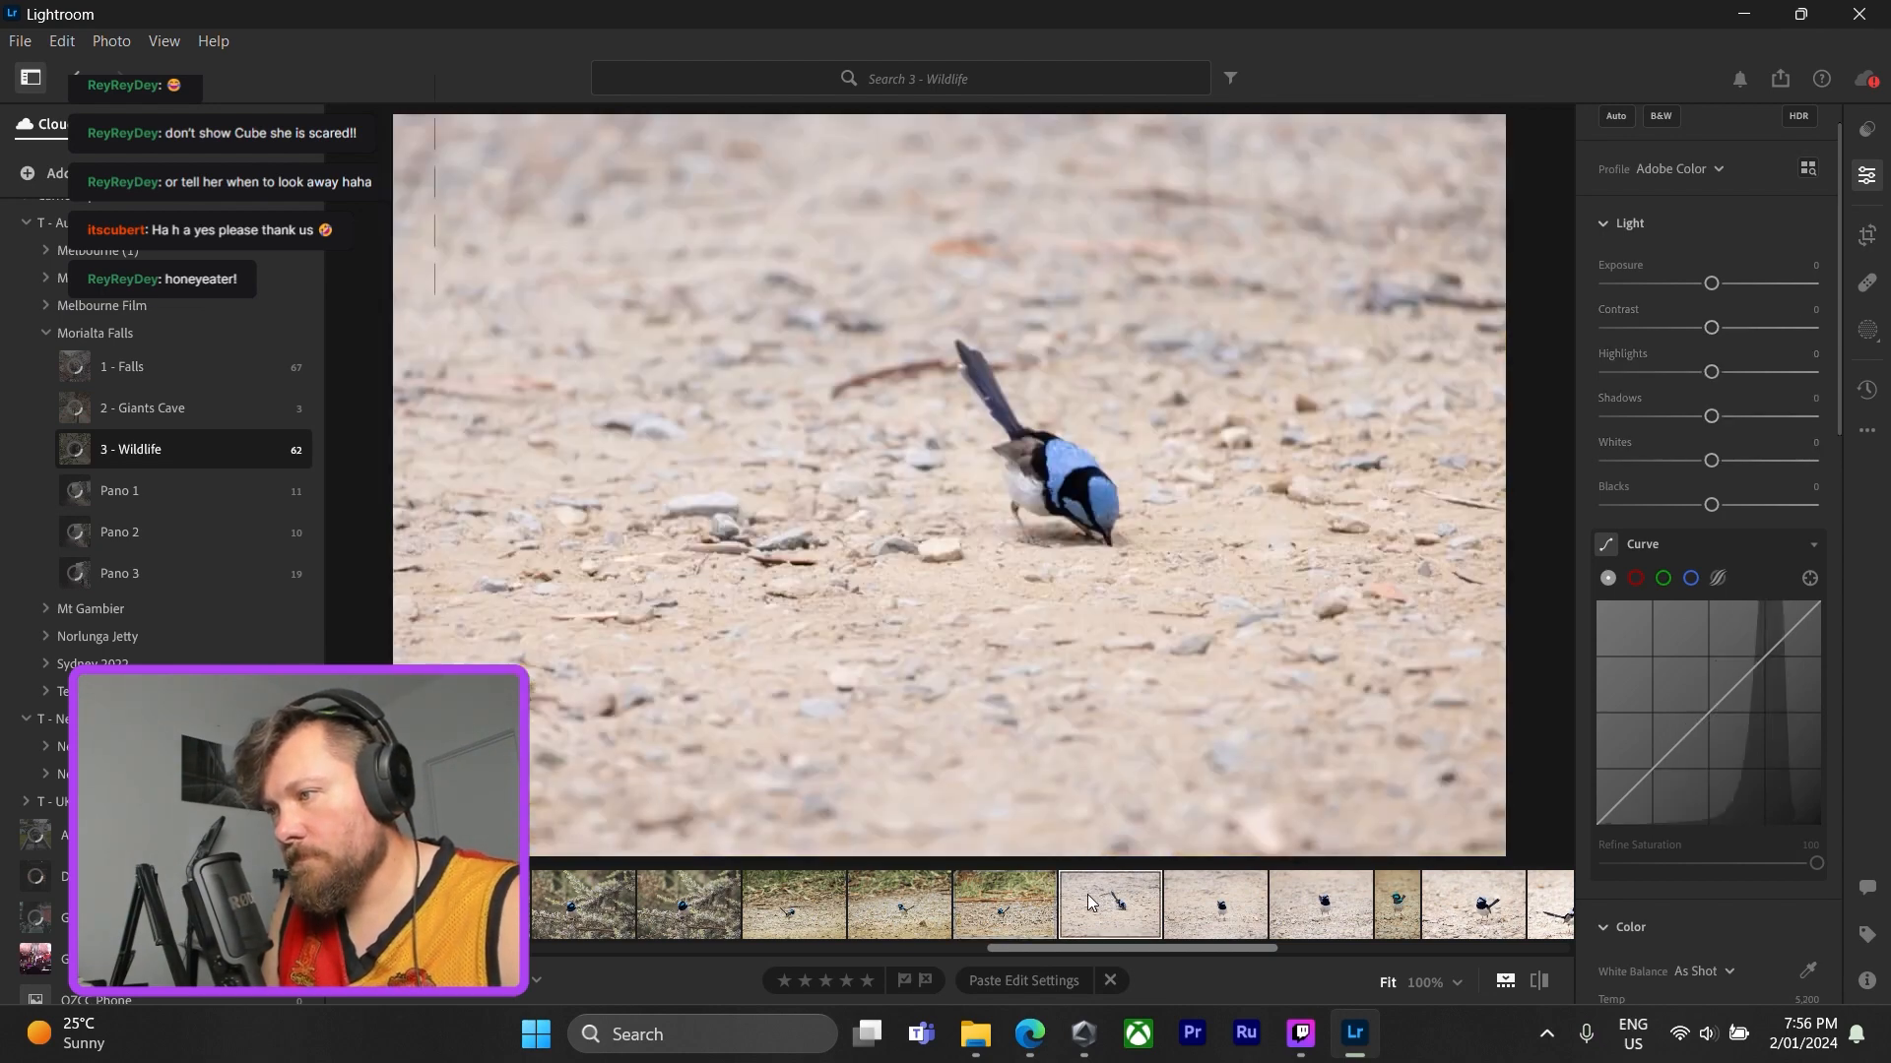
key("ctrl+v")
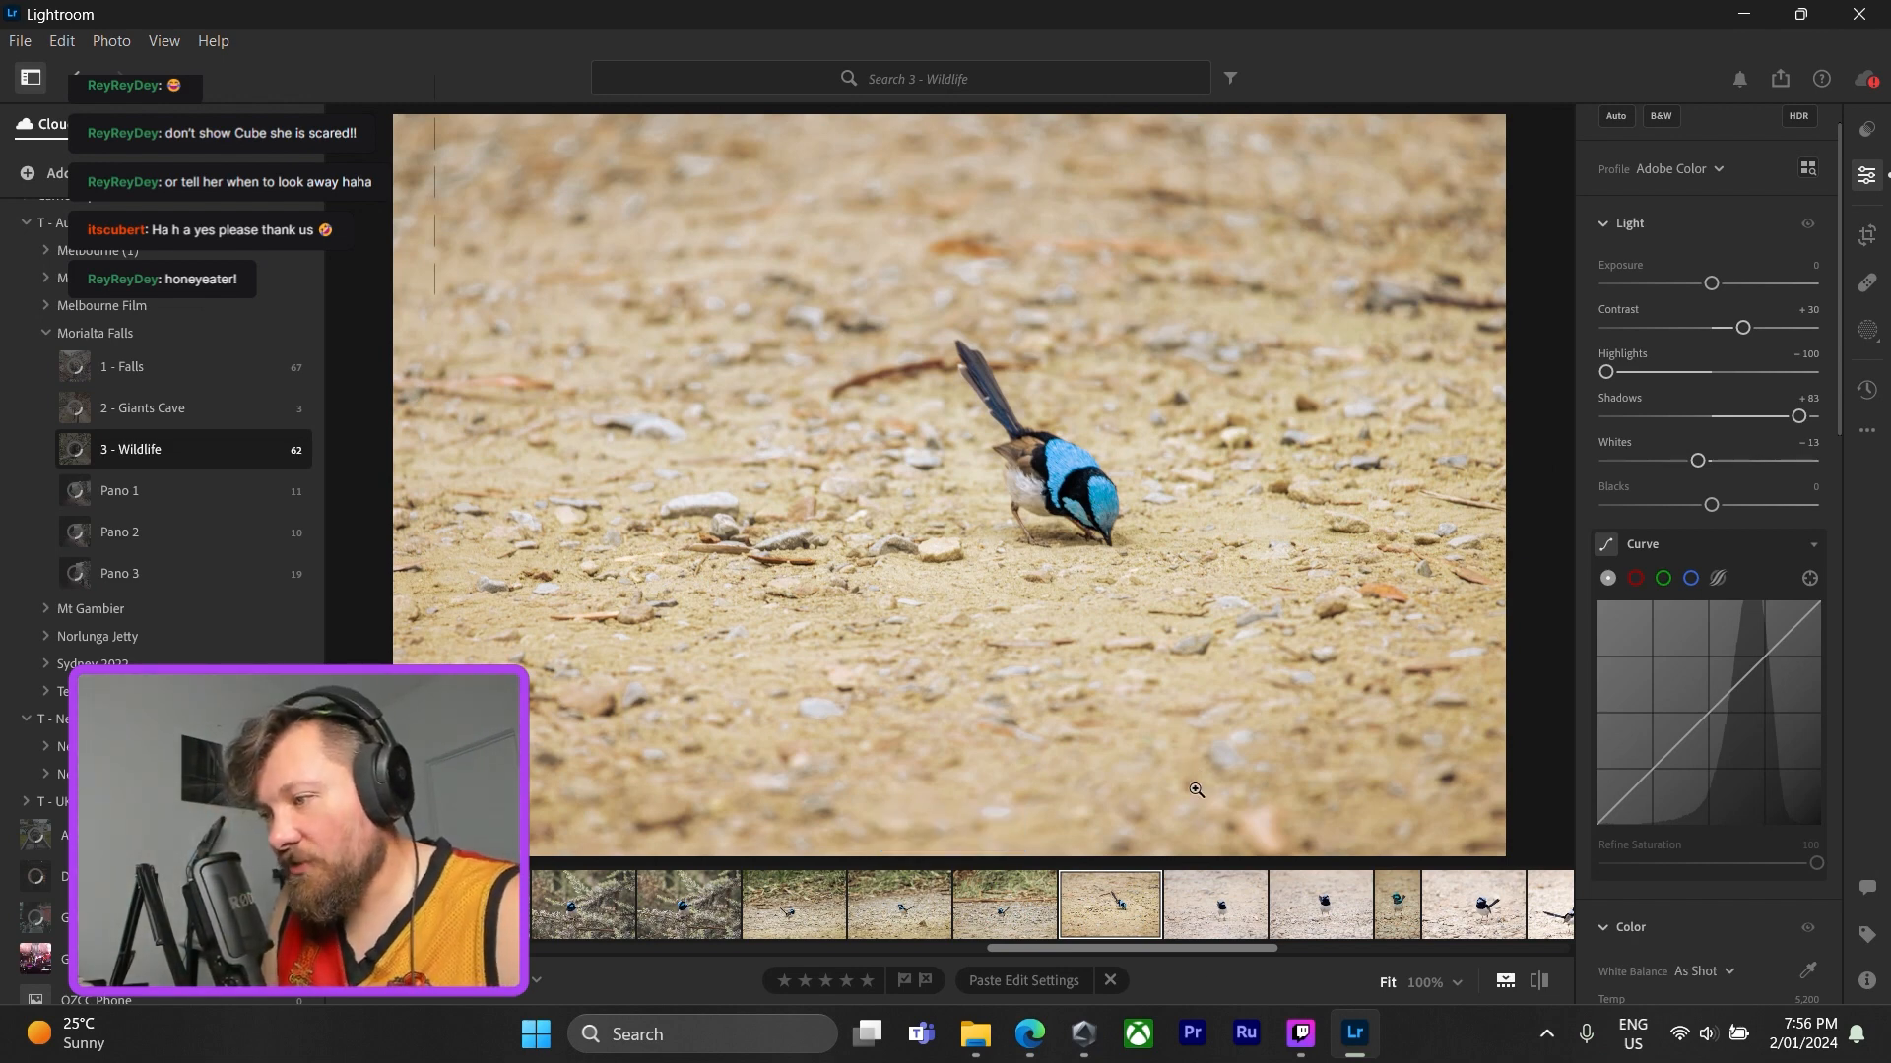
left_click(1202, 884)
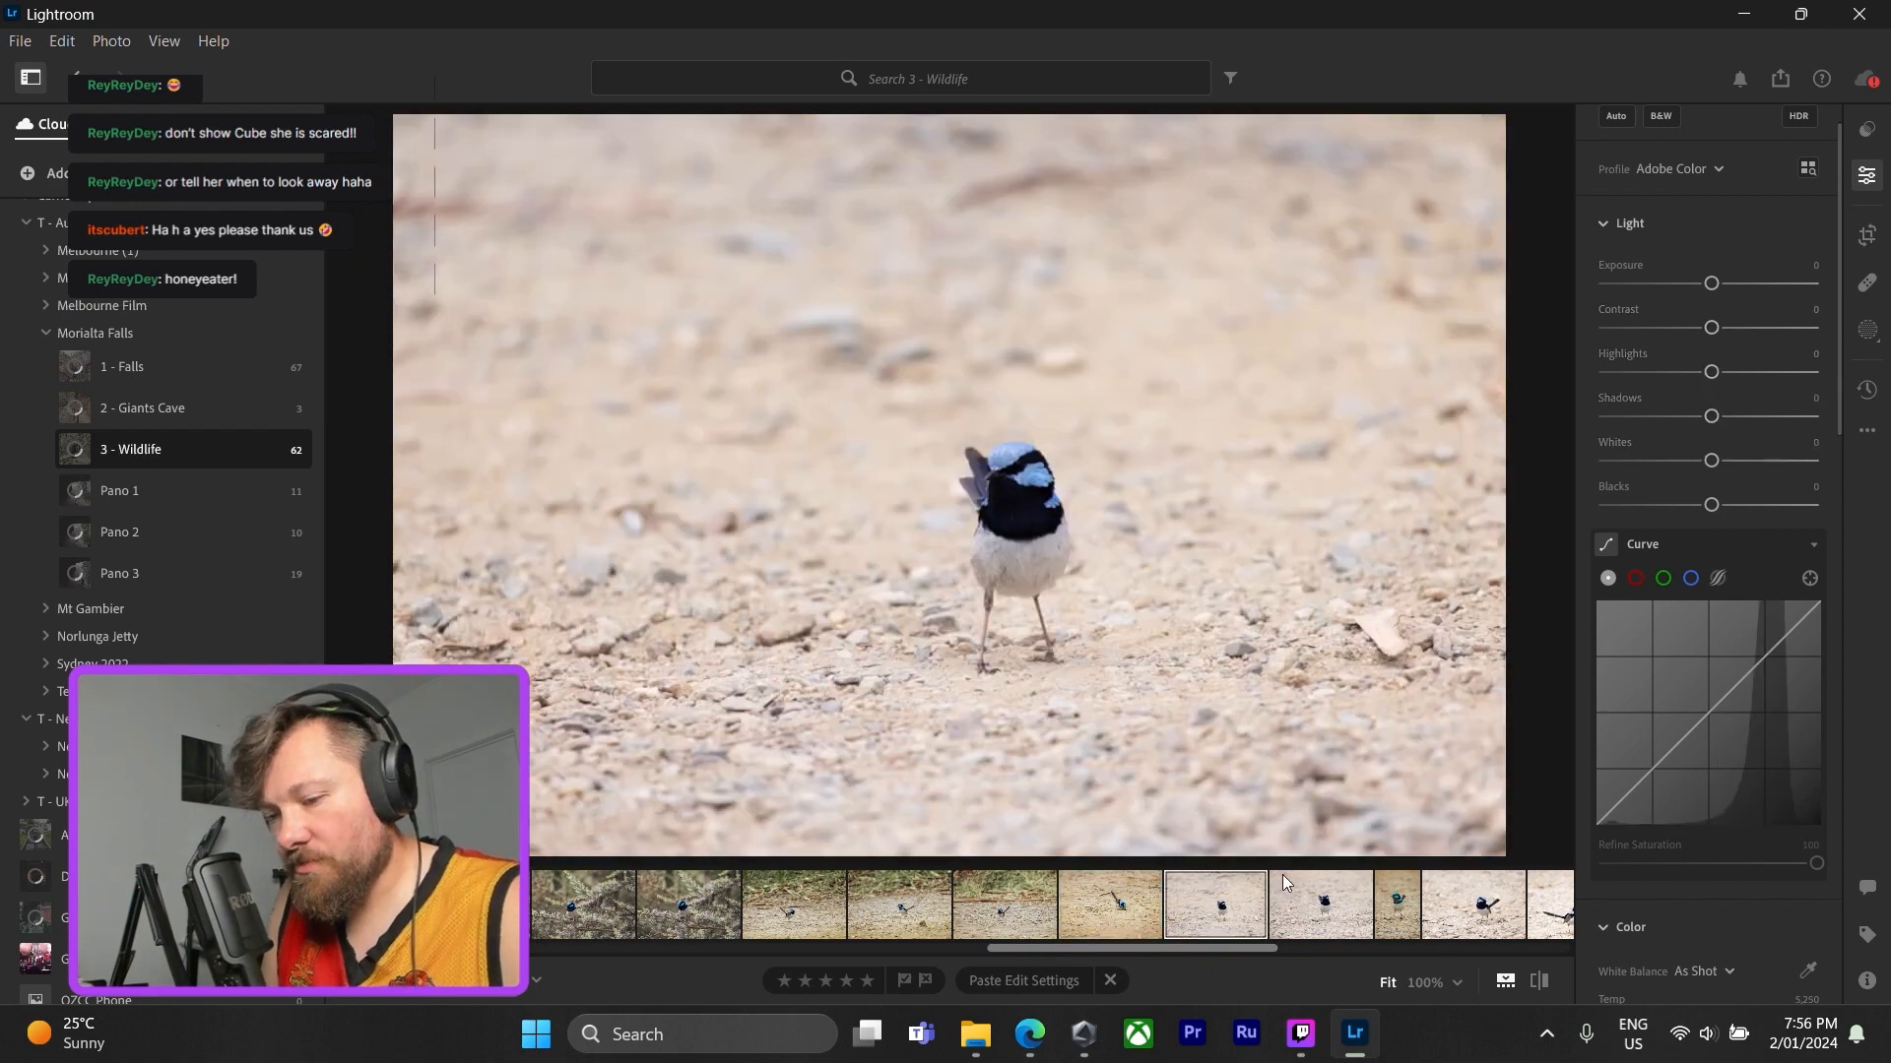
key("ctrl+v")
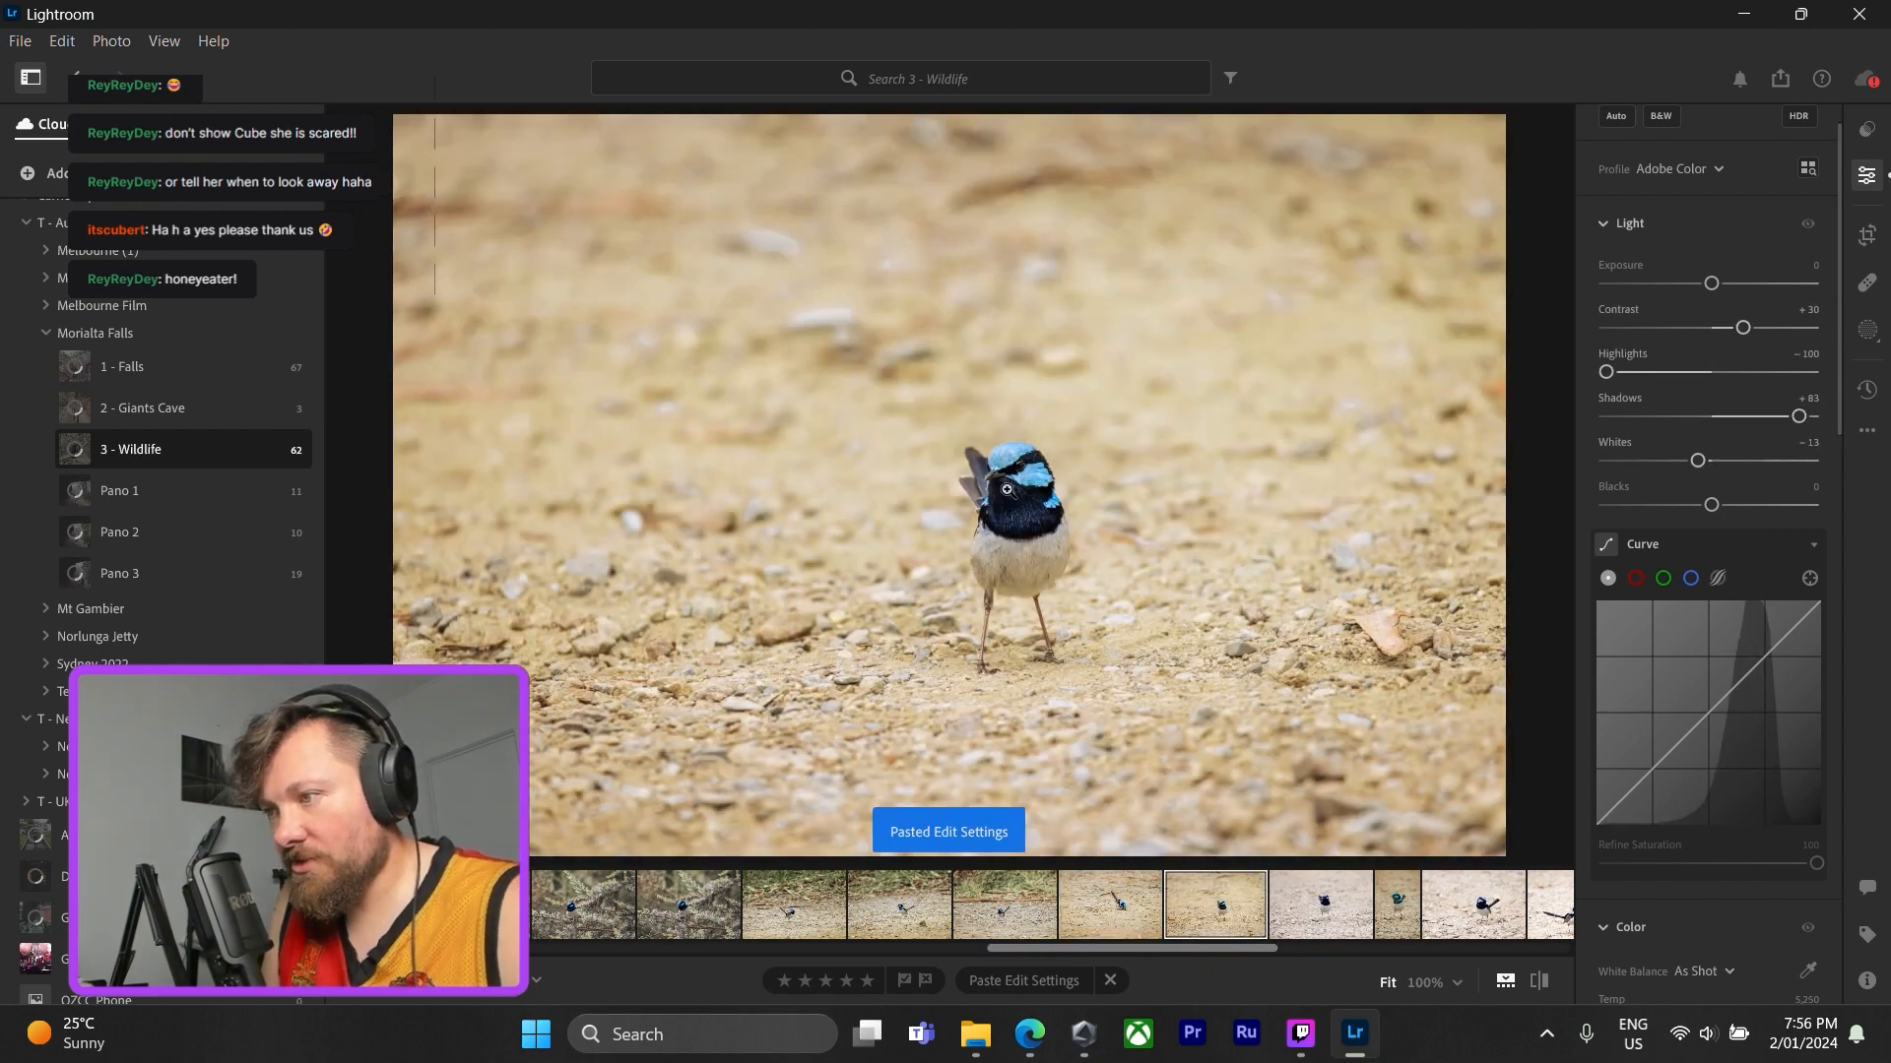
left_click(1006, 479)
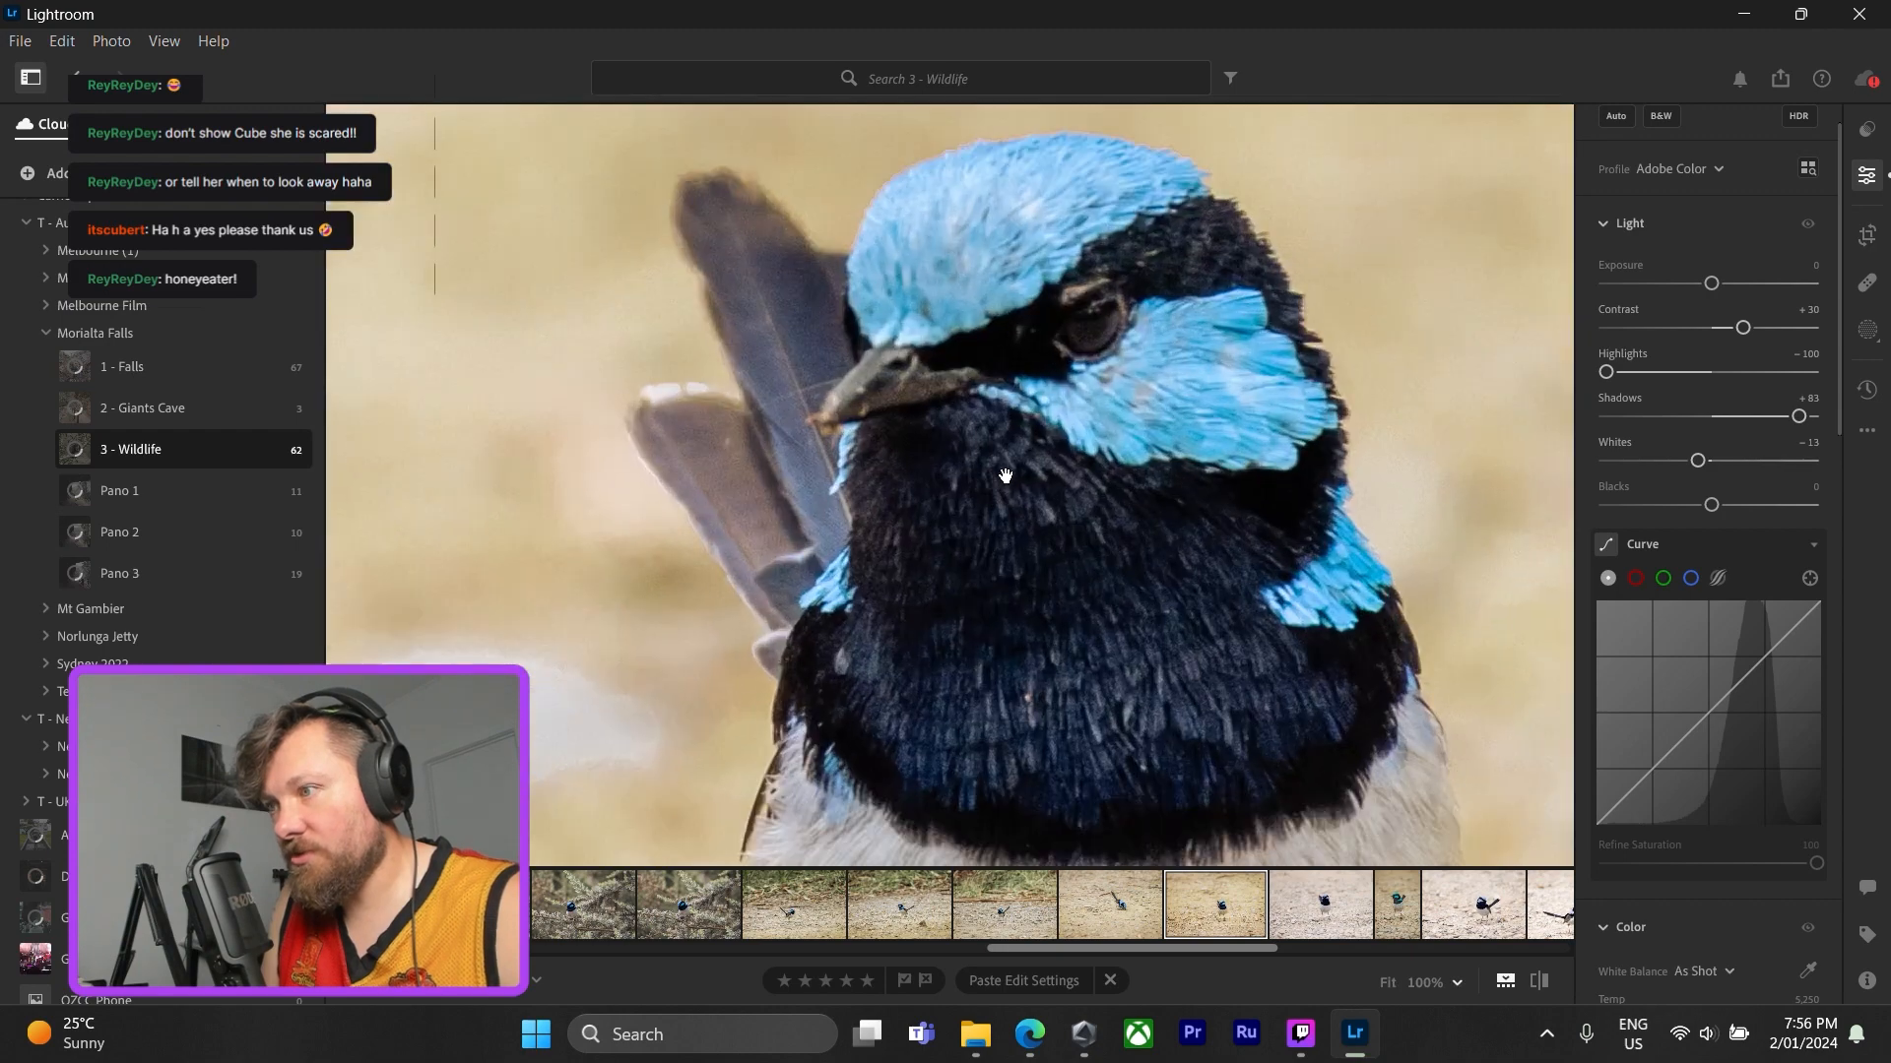
left_click_drag(1006, 477, 975, 349)
left_click(995, 399)
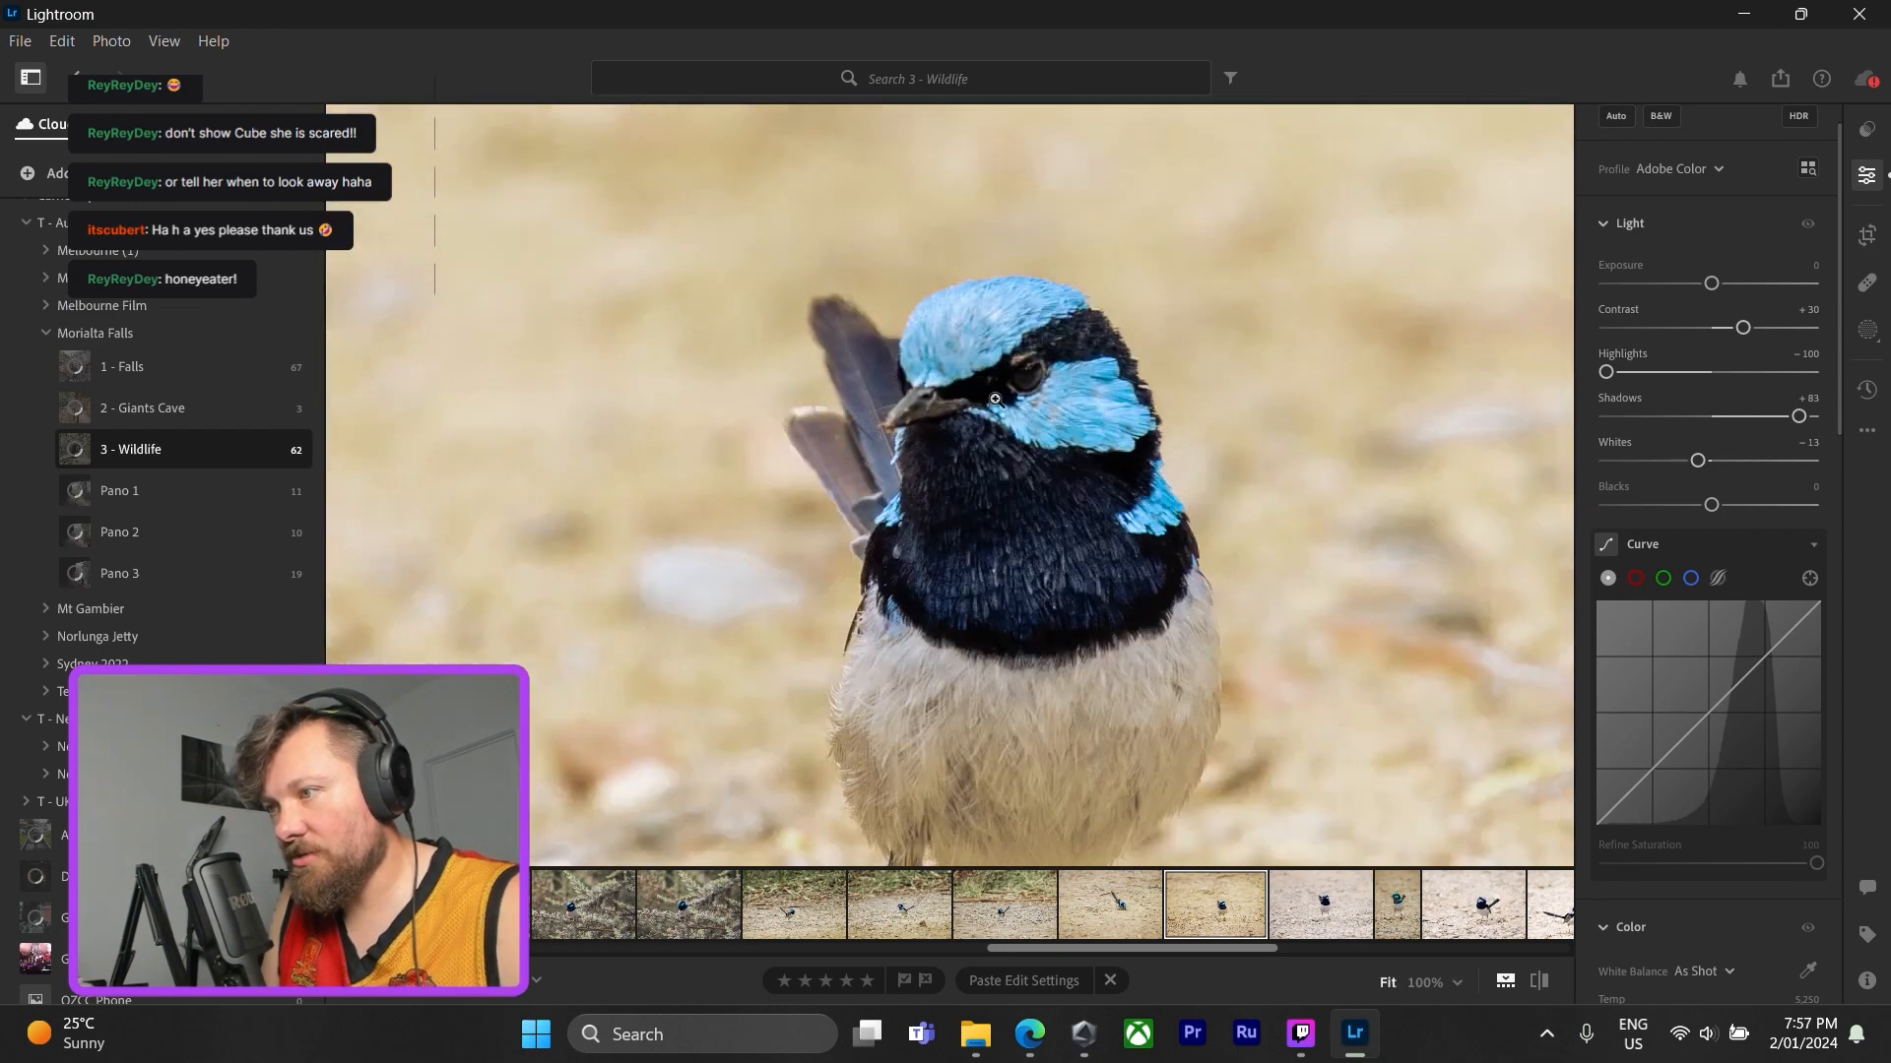
- Paste the copied edit settings onto the second front-facing wren photo and view the edited portrait-format photo beside it
left_click(1320, 908)
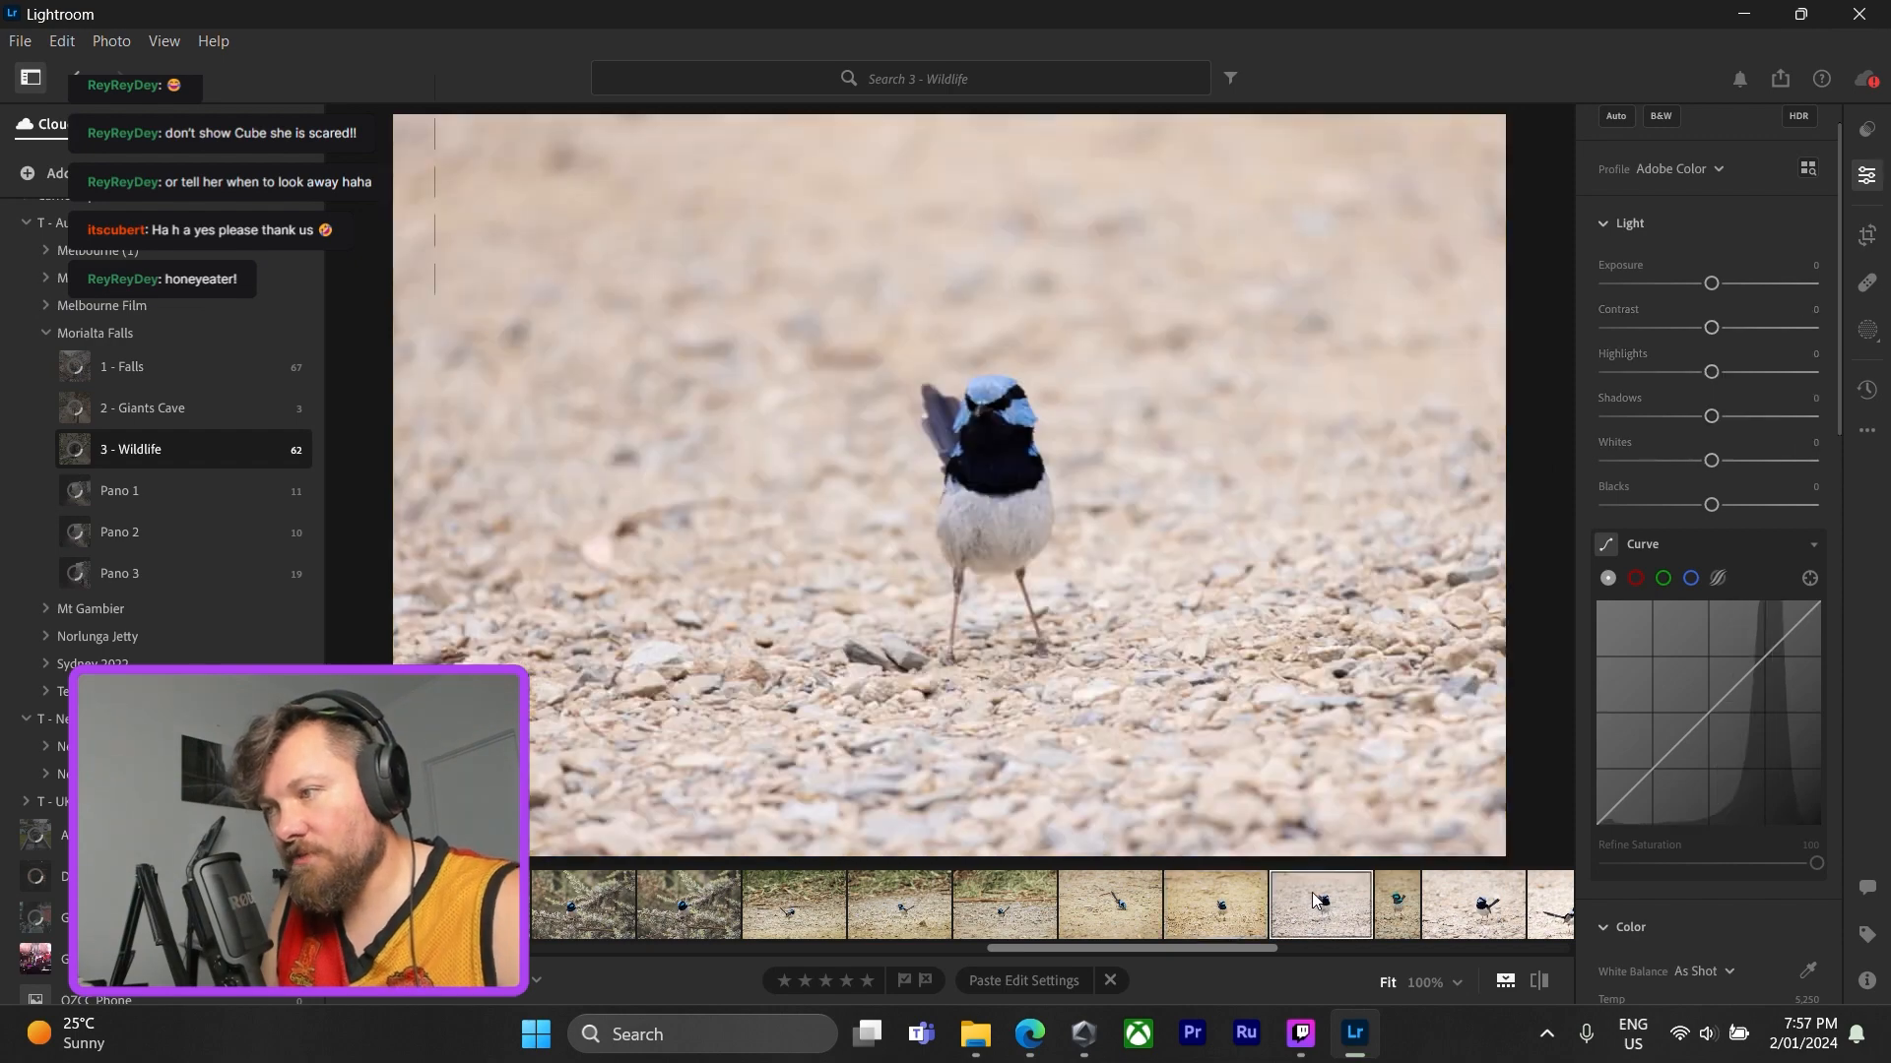
key("ctrl+v")
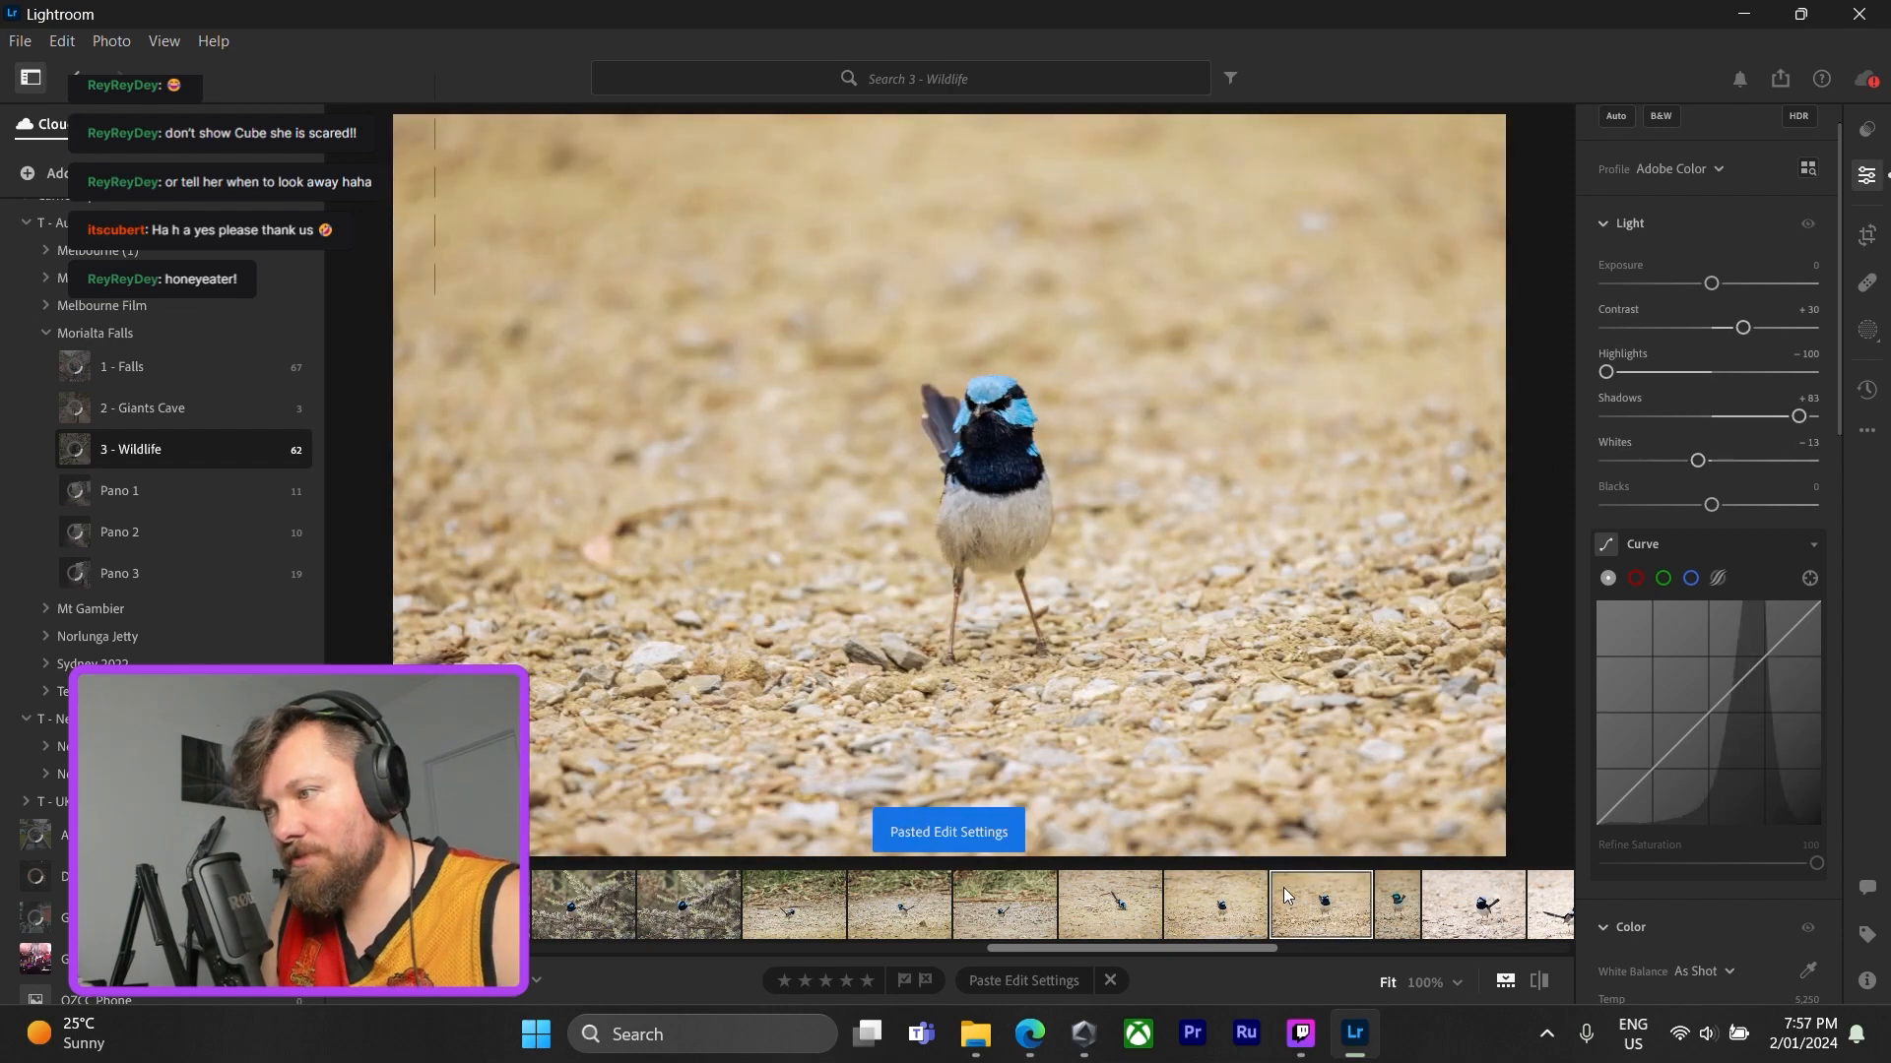
left_click(1403, 910)
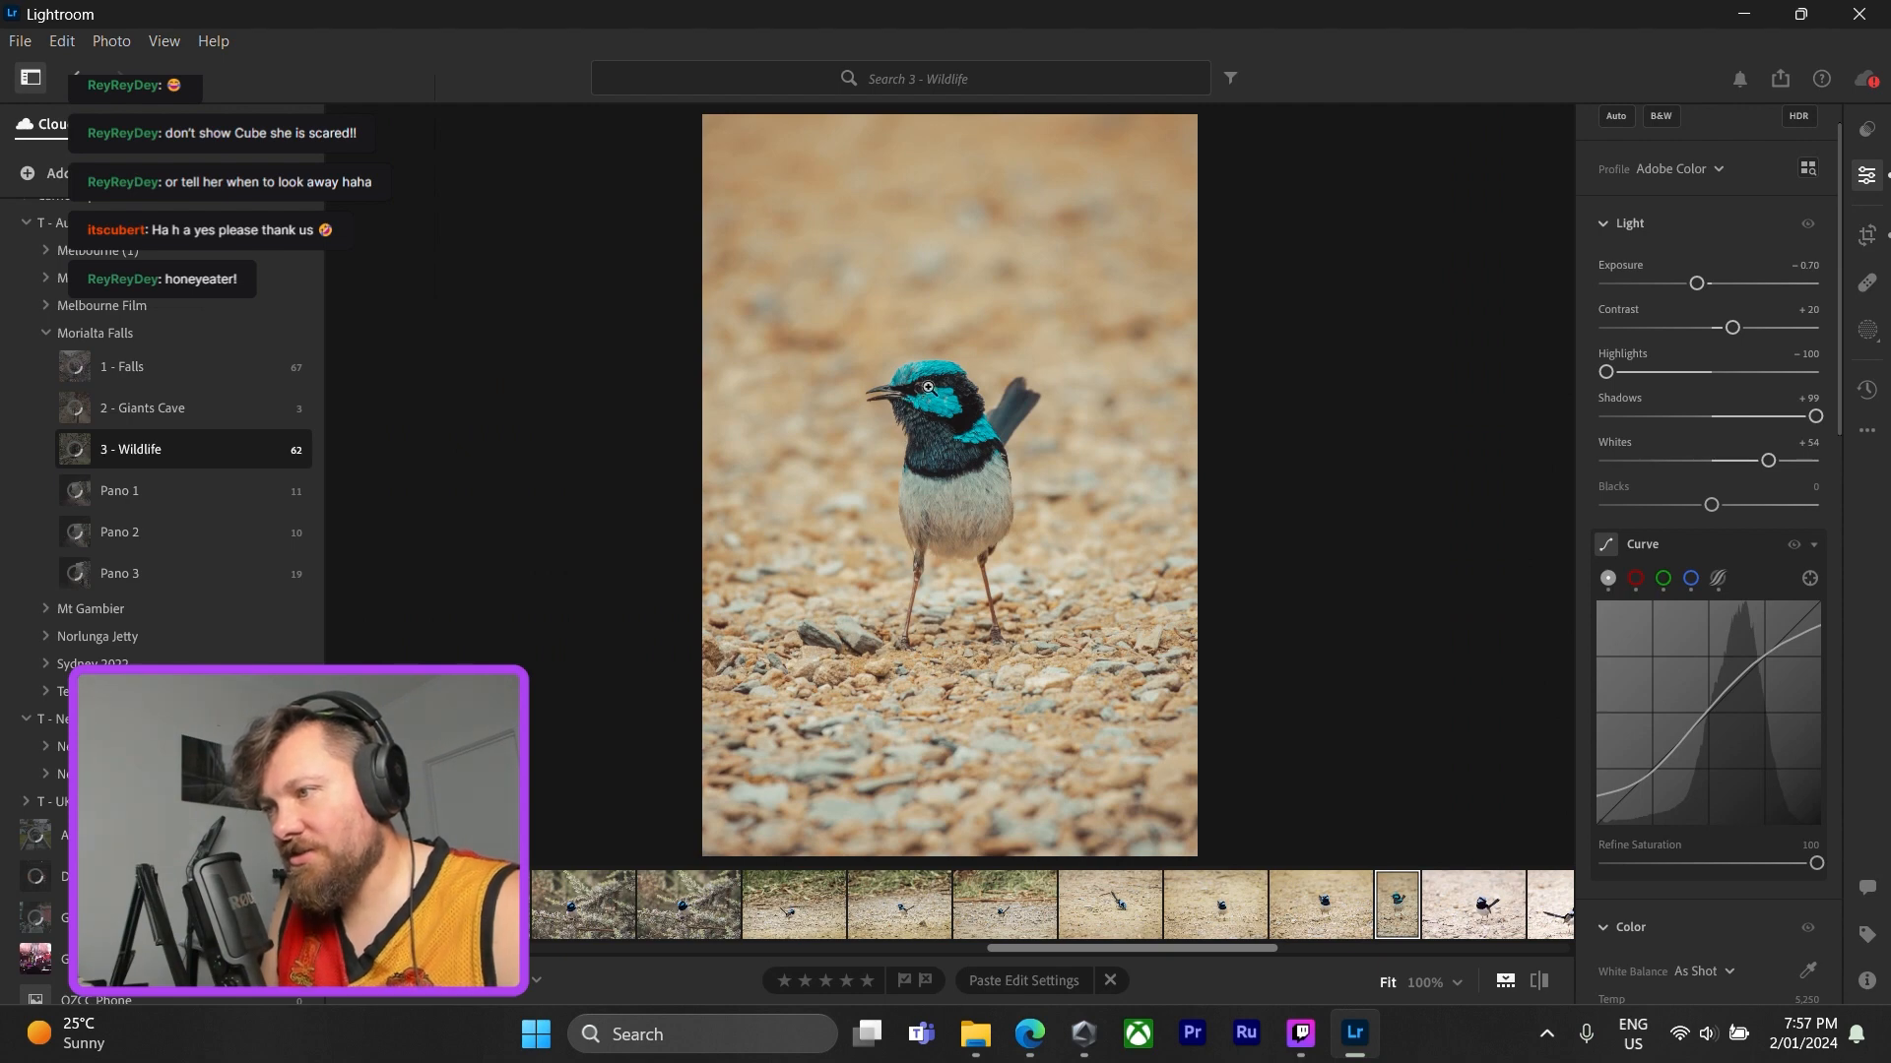
left_click_drag(928, 389, 1103, 616)
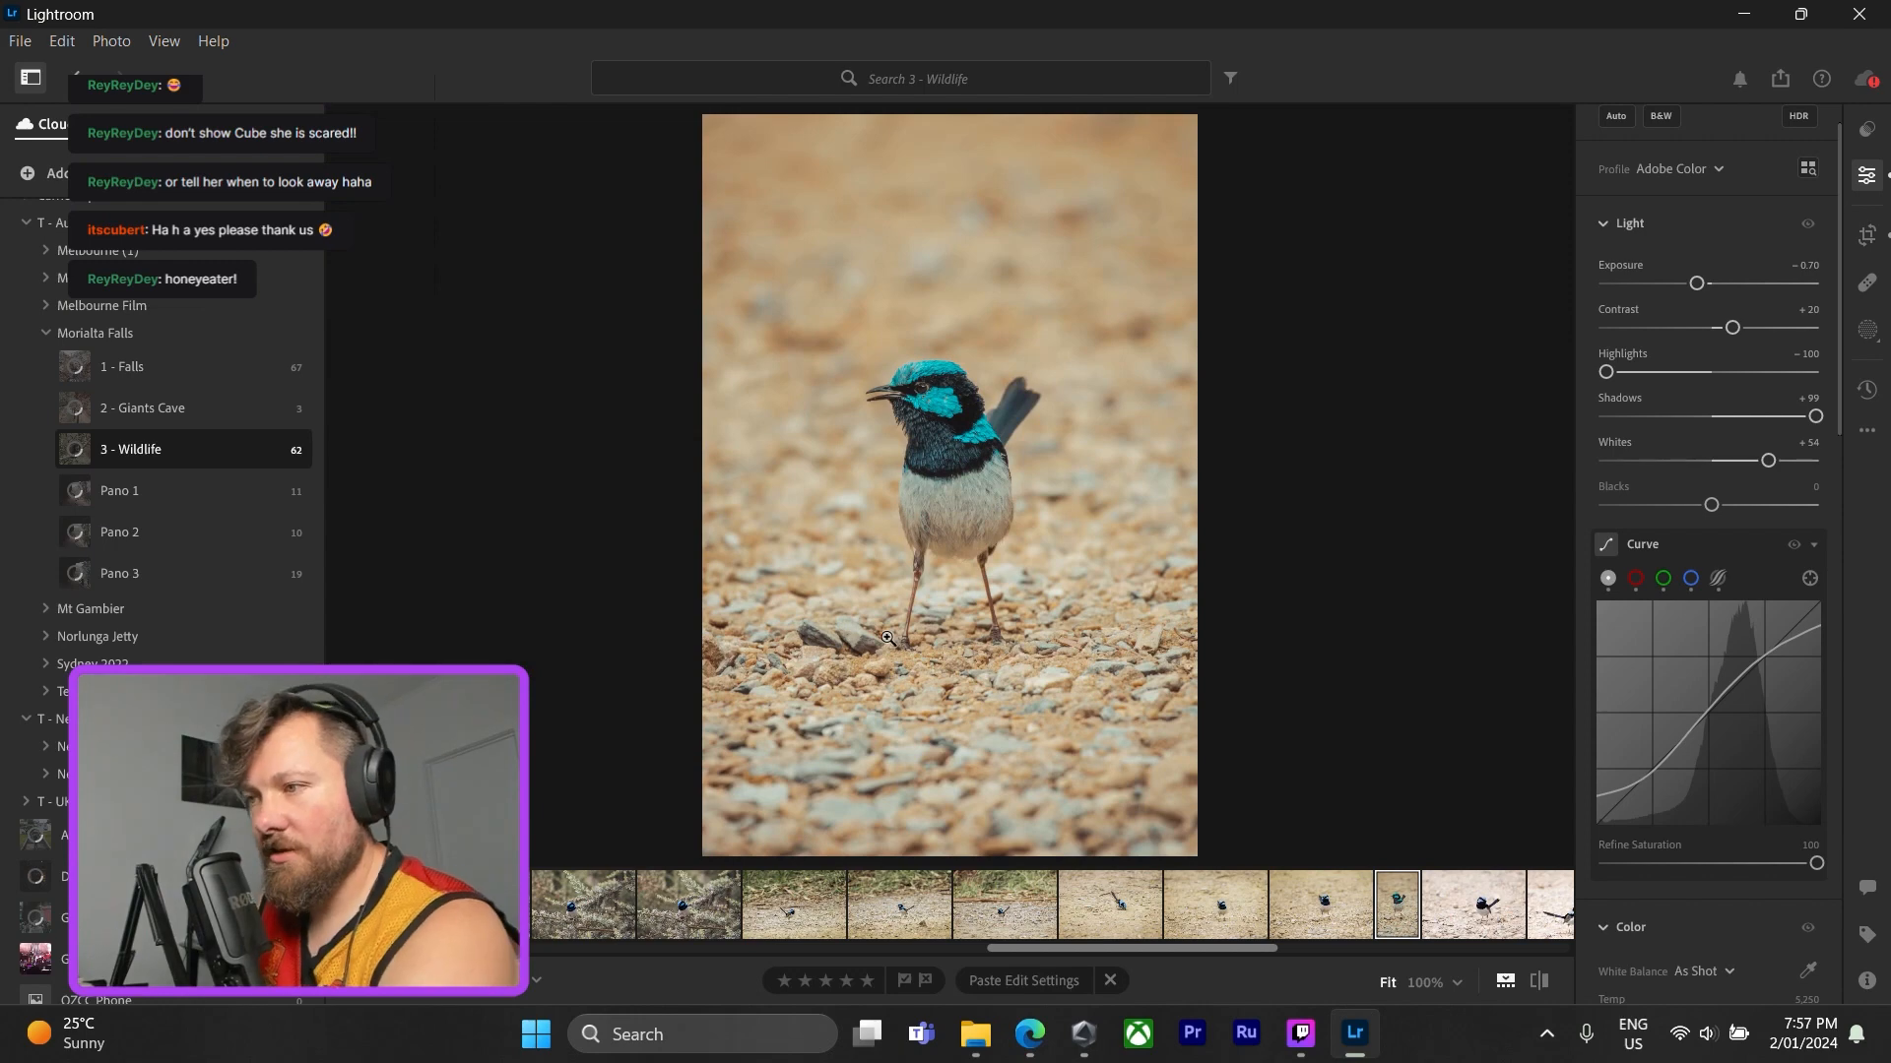
- Paste the copied edit settings onto the landscape wren photo after the portrait-format one and check the bird's head up close
left_click(1451, 903)
key("ctrl+shift+v")
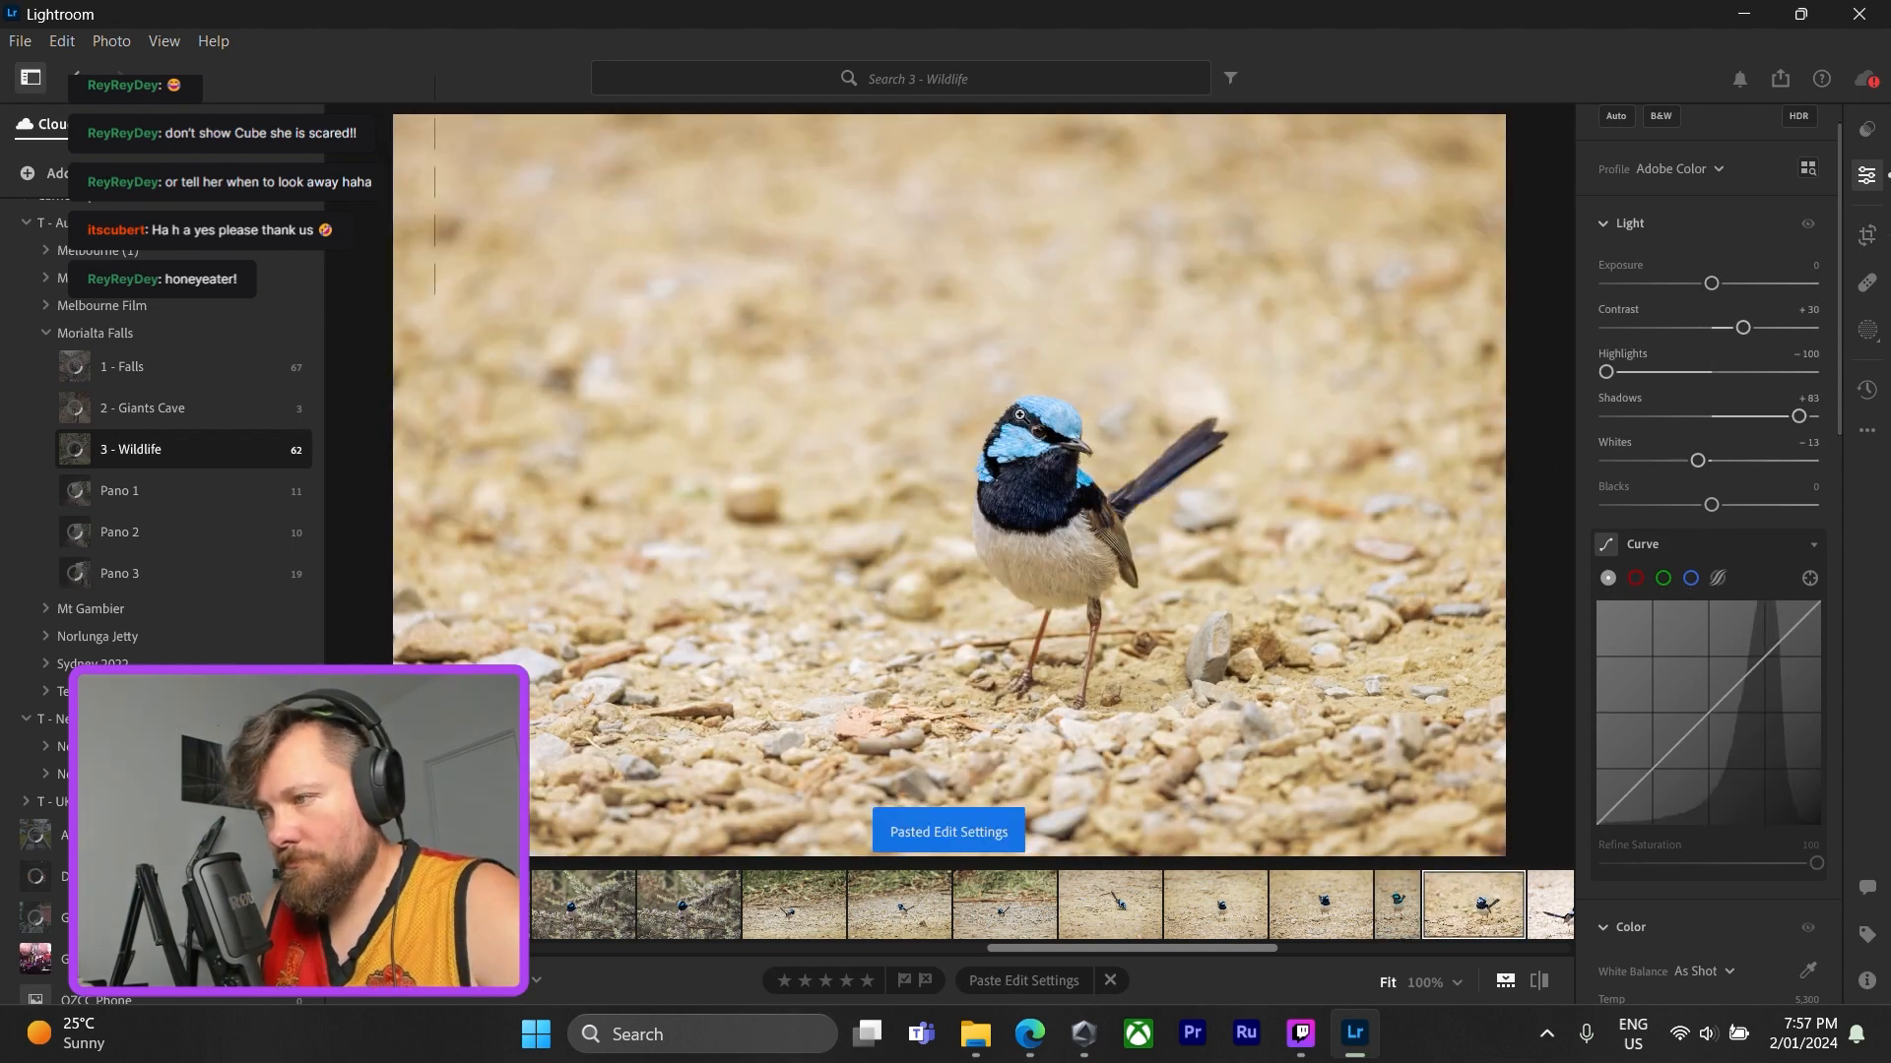
left_click(1035, 429)
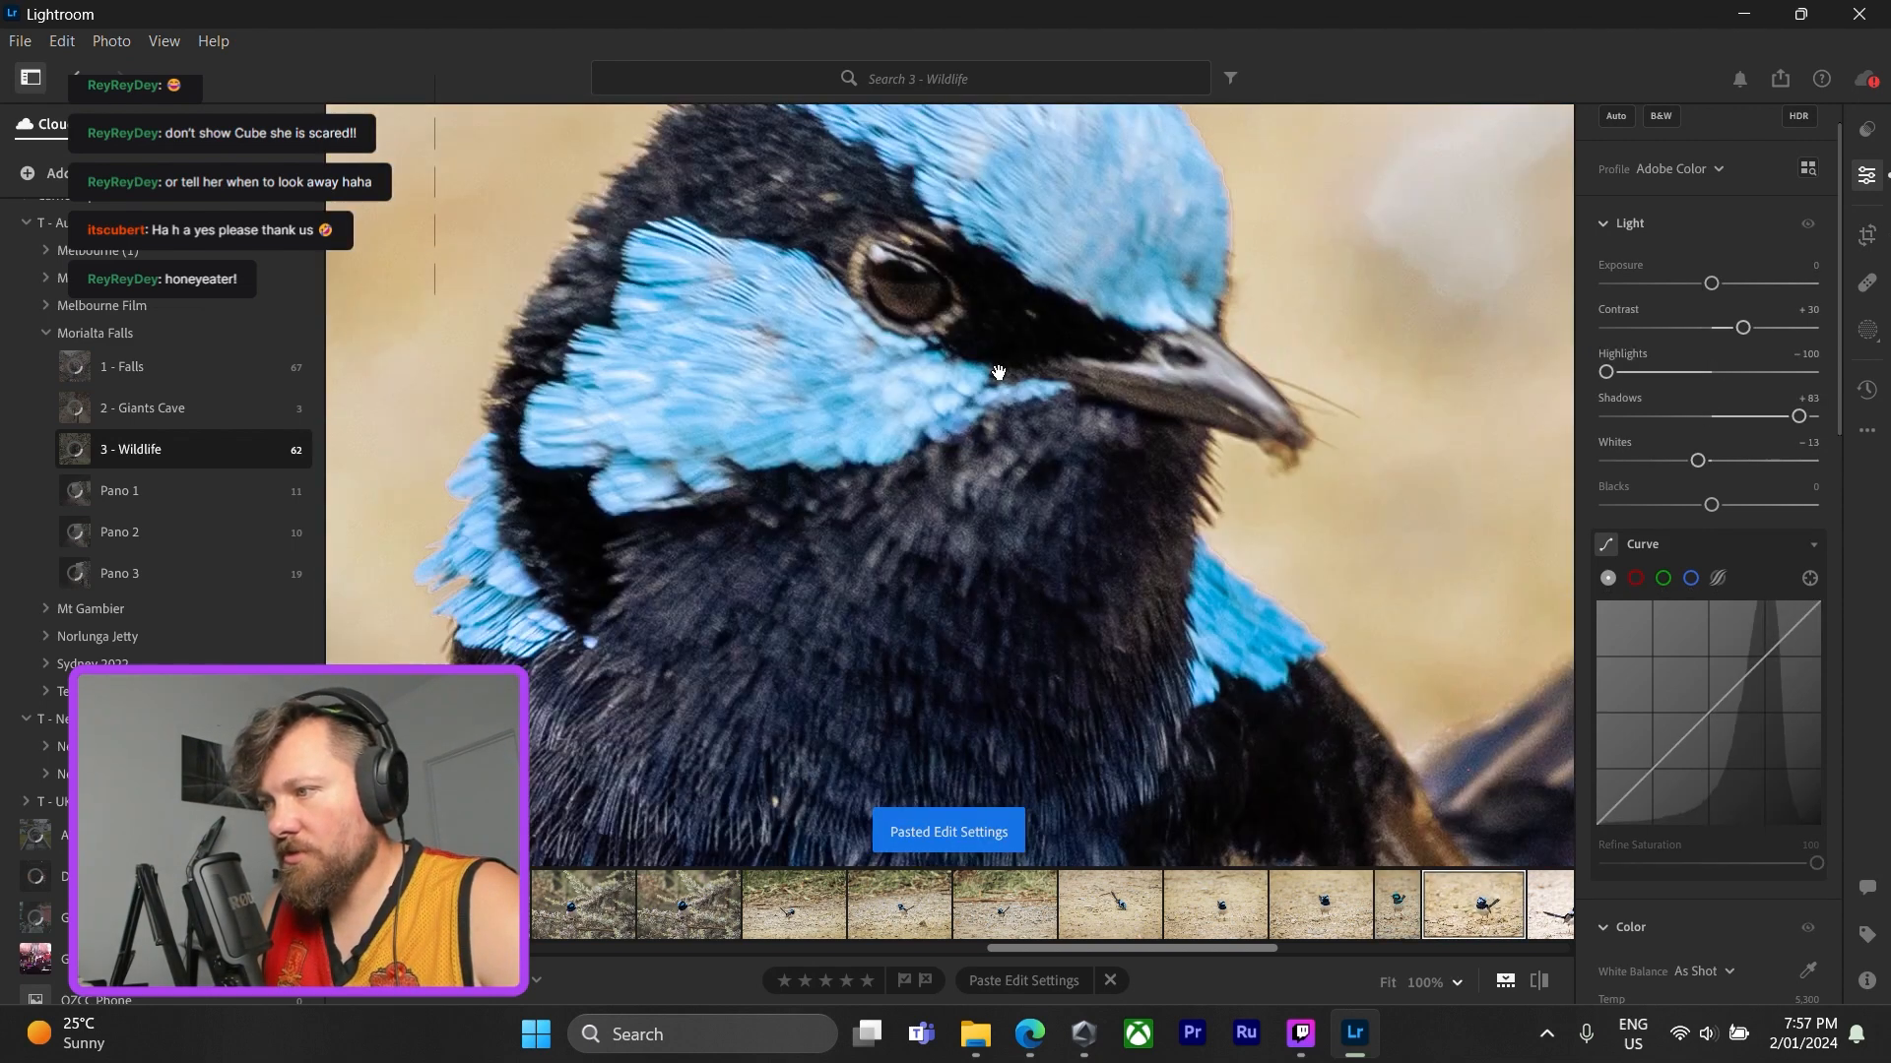
left_click(998, 373)
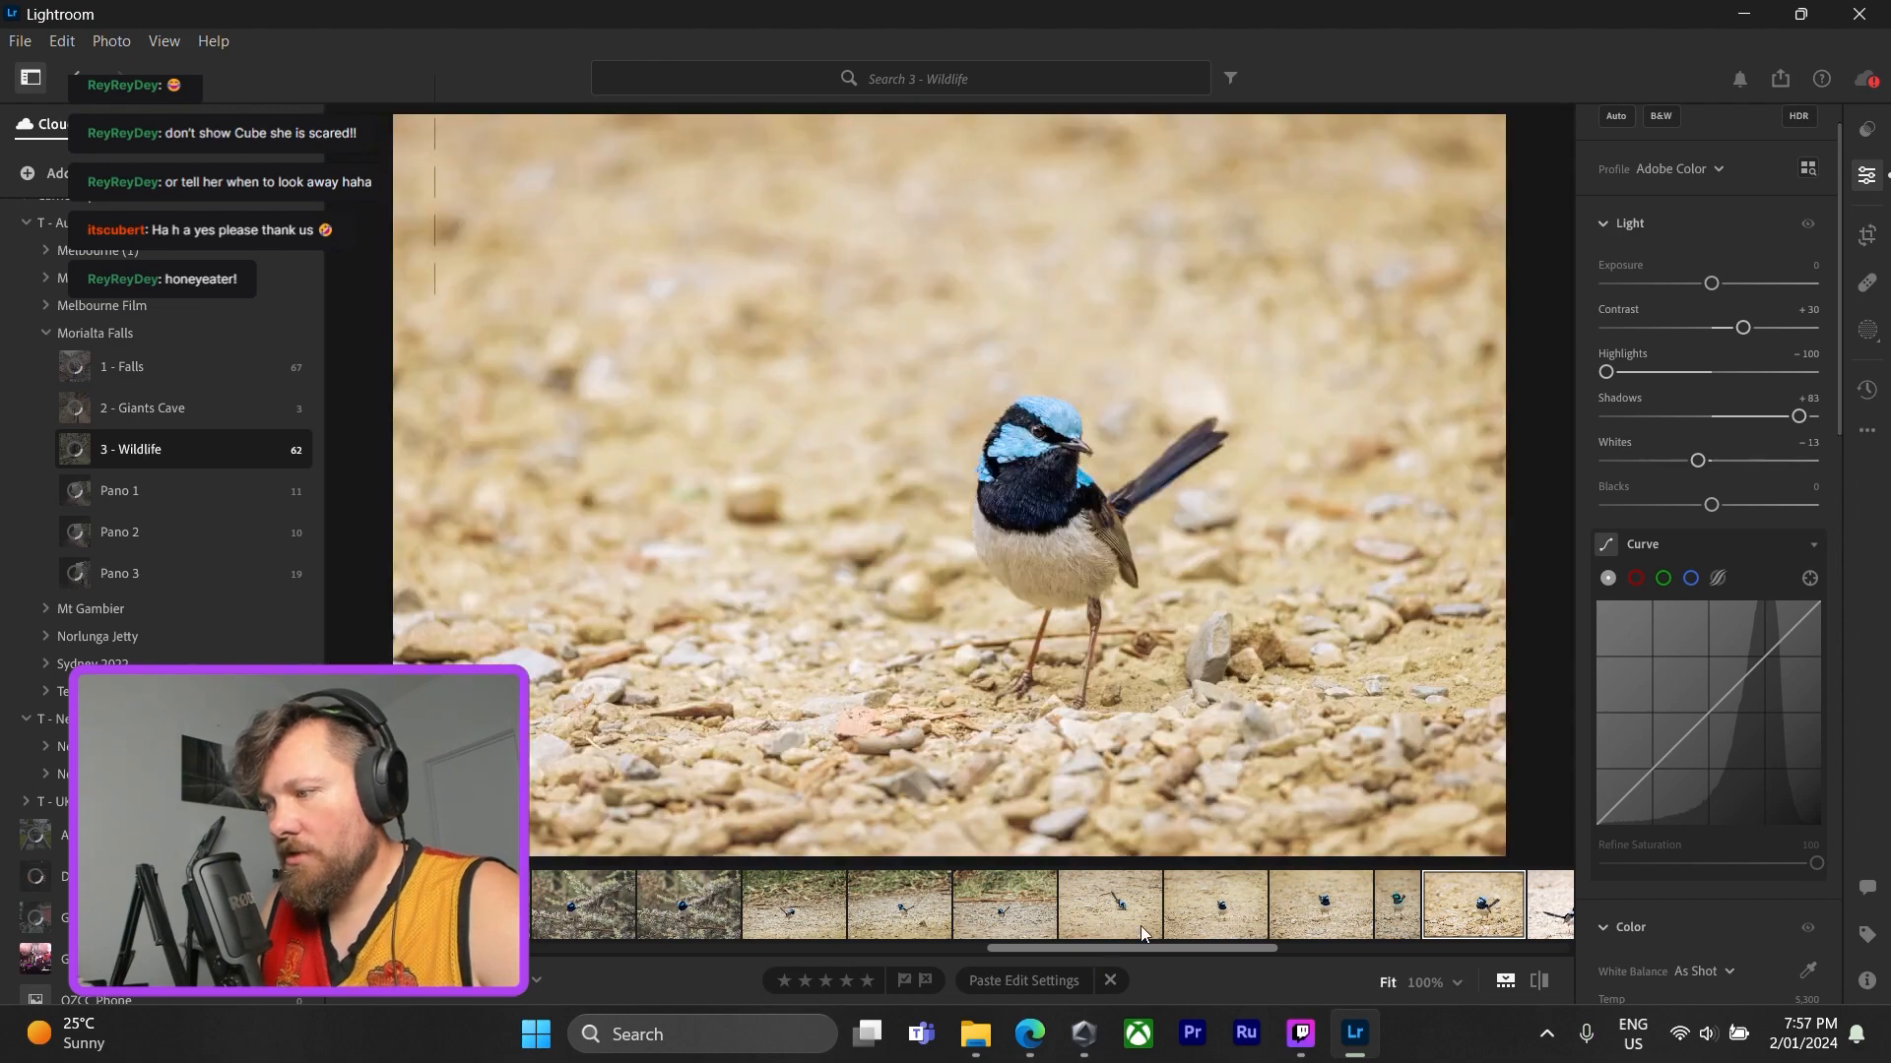
- Paste the copied edit settings onto the first of the two overexposed side-view wren photos and set exposure to -0.33
scroll(1141, 925, "right", 5)
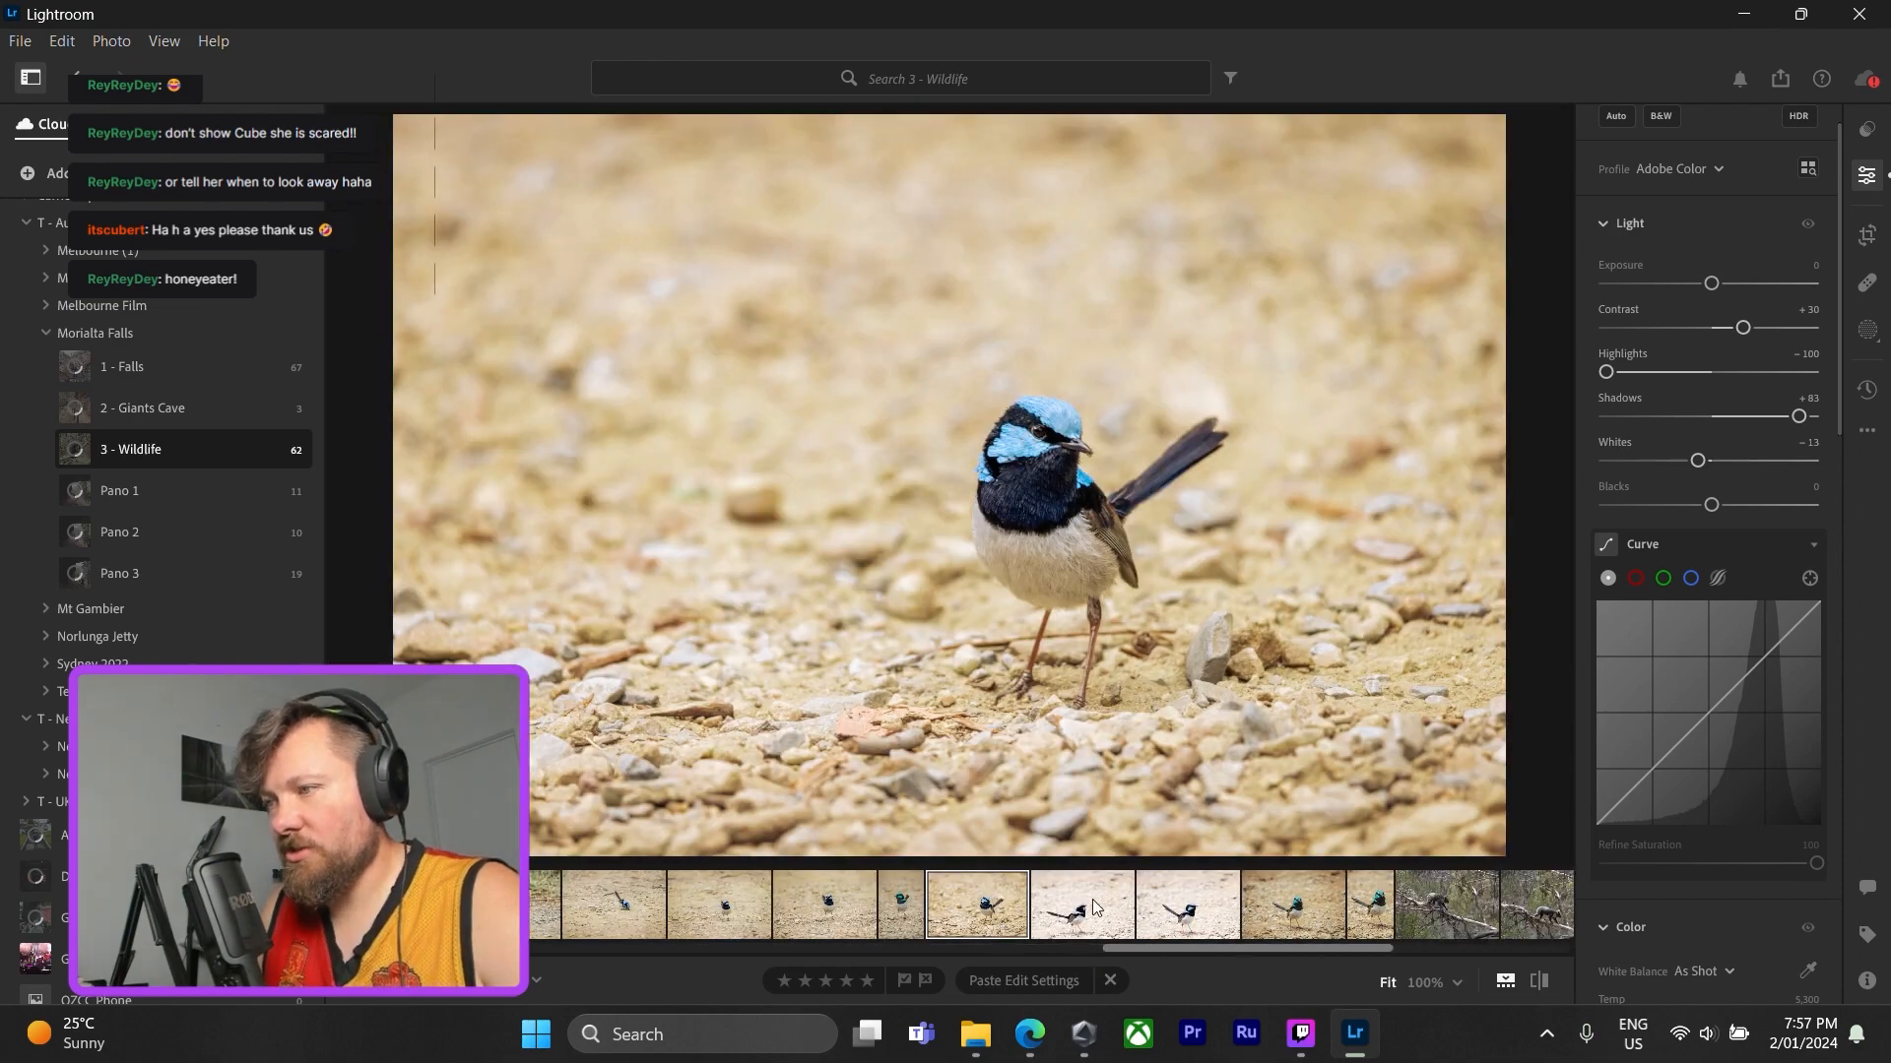
left_click(1096, 907)
left_click(975, 906)
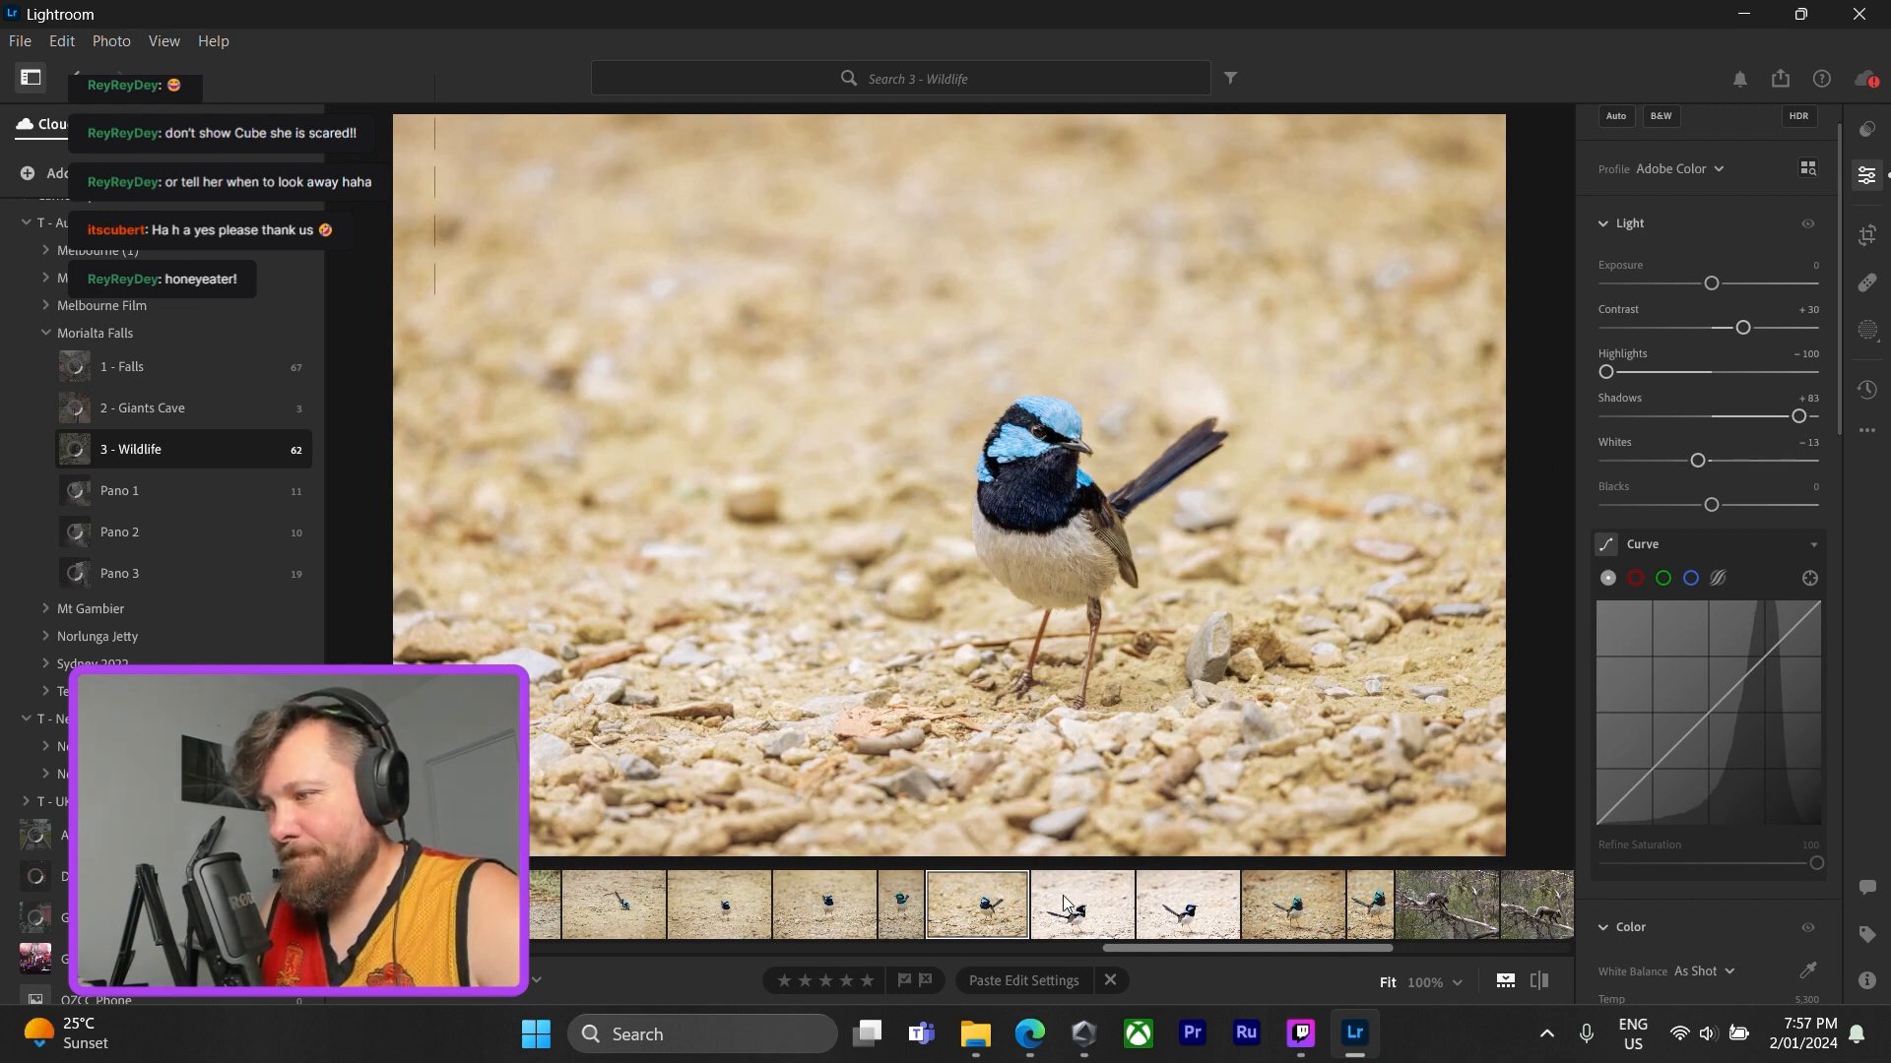
left_click(1064, 901)
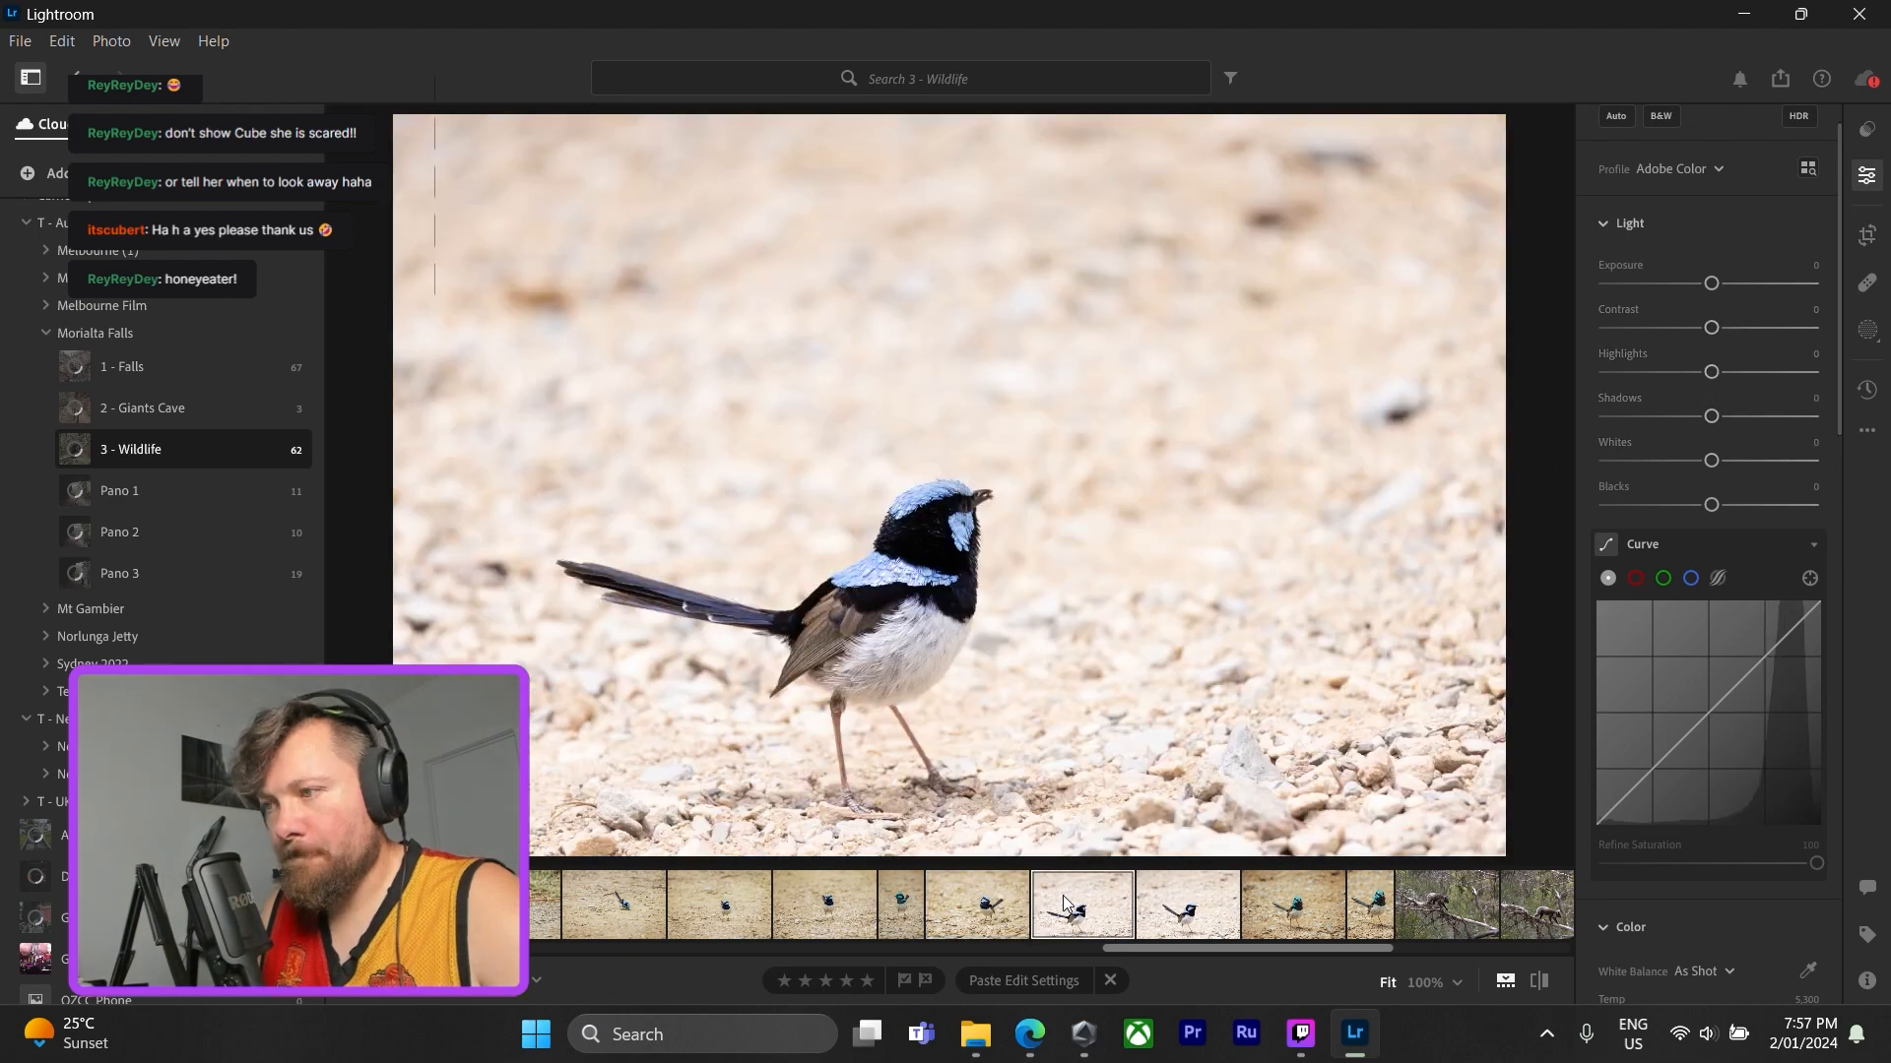
key("ctrl+v")
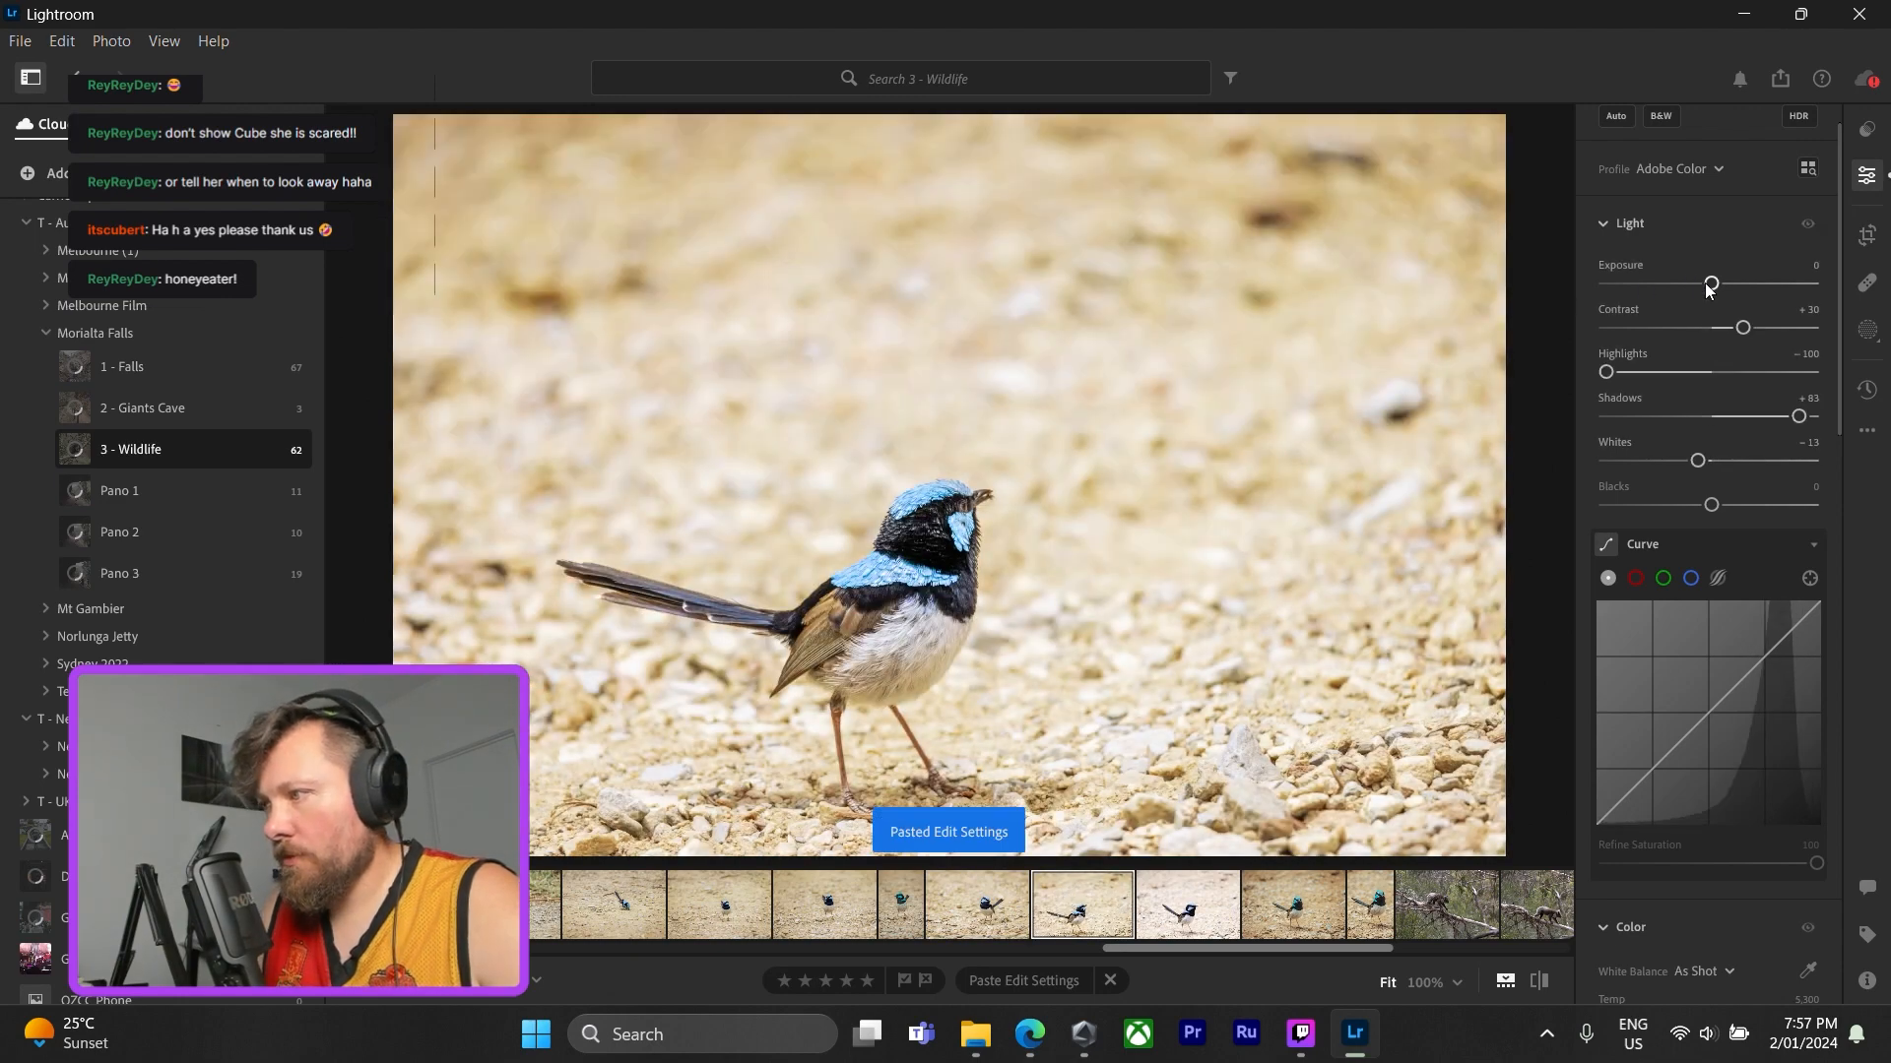
left_click_drag(1707, 286, 1701, 287)
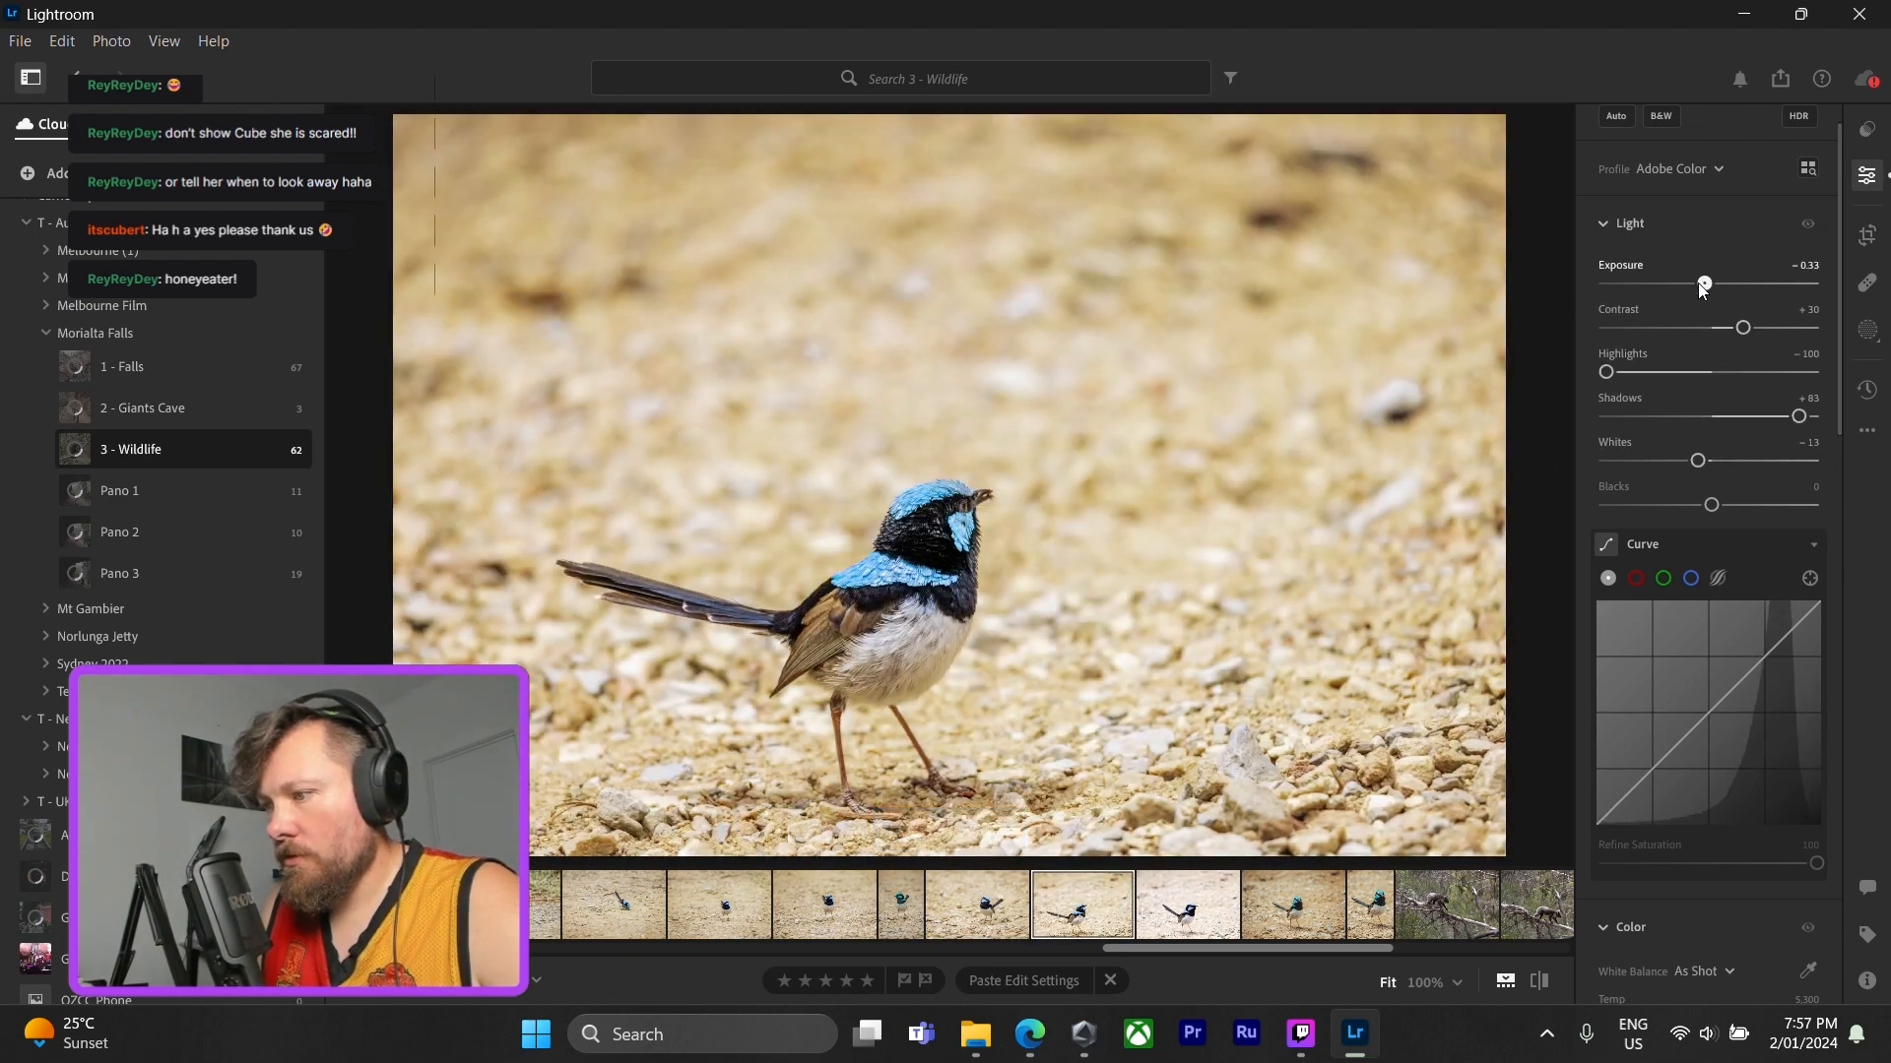
- Paste the copied edit settings onto the second overexposed side-view wren photo and set exposure to -0.33
left_click(1214, 921)
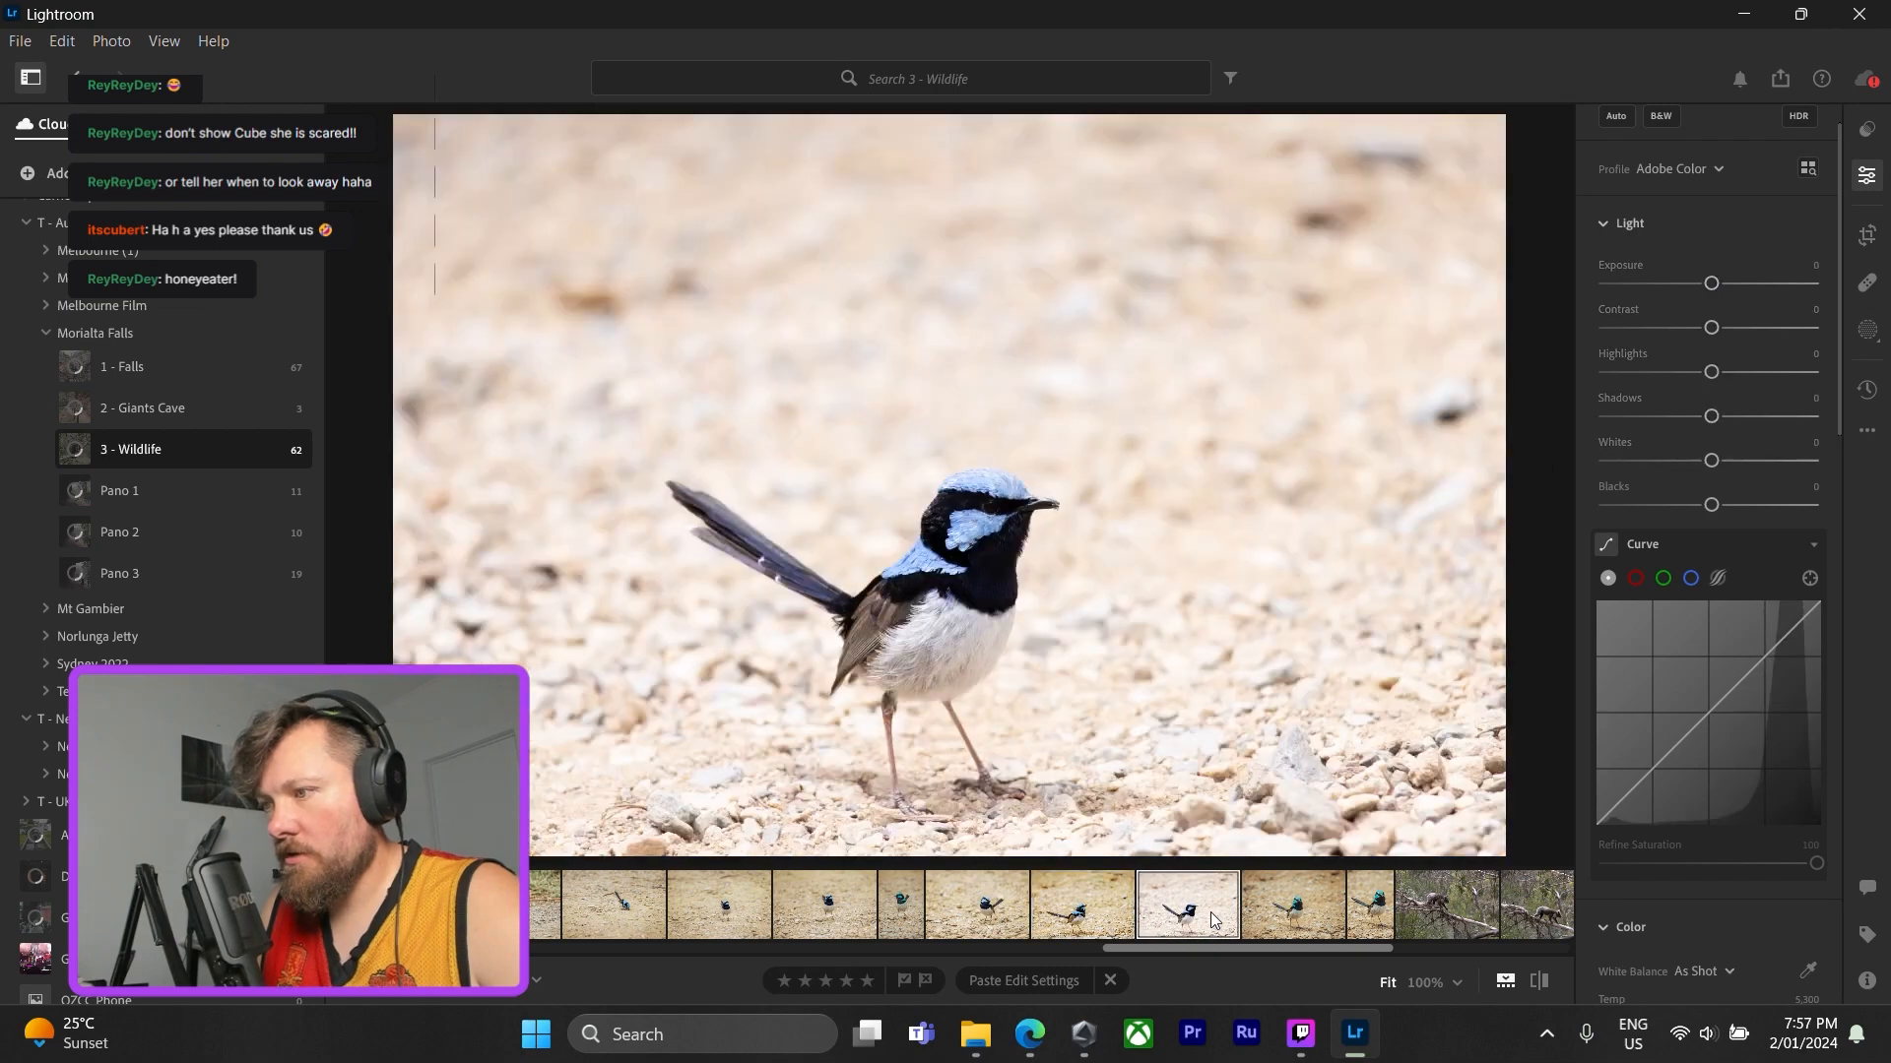
key("ctrl+shift+v")
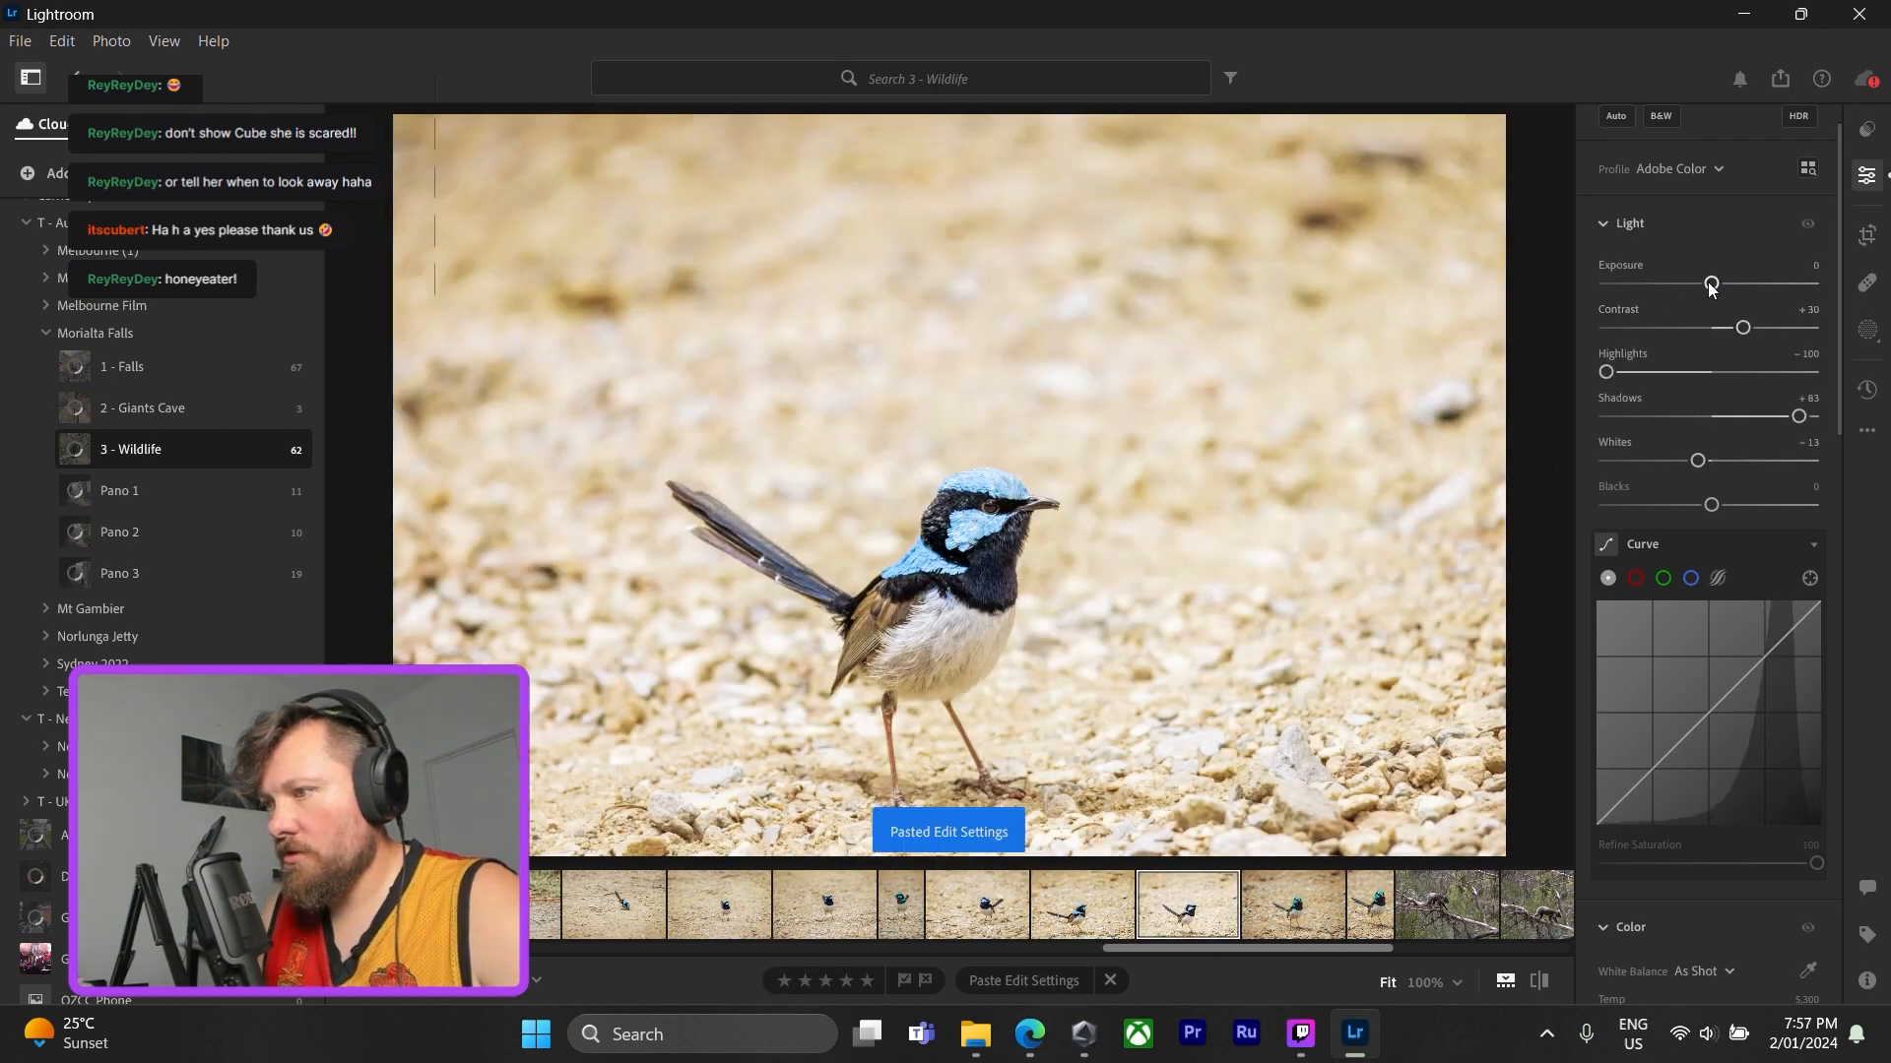
left_click_drag(1710, 285, 1704, 284)
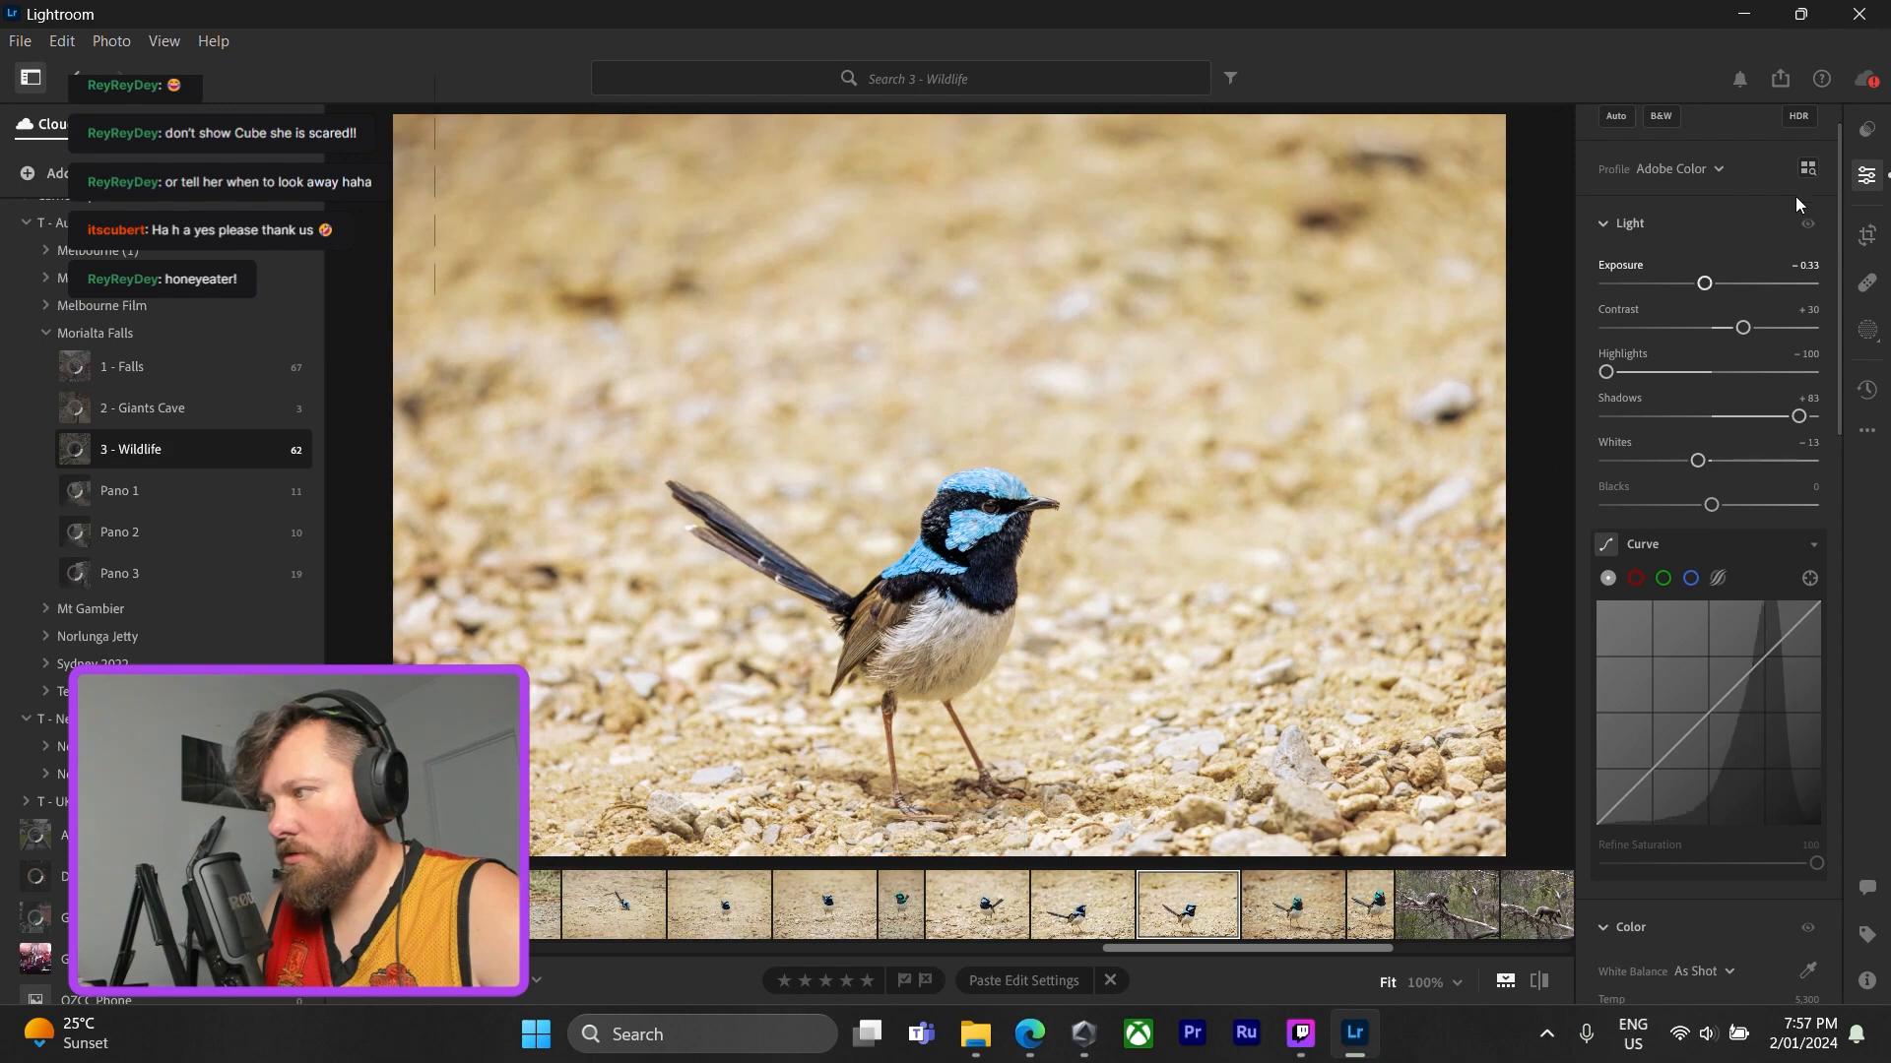
- Straighten the second side-view wren photo by +0.84 and crop it tighter around the bird at the original aspect ratio
left_click(1868, 236)
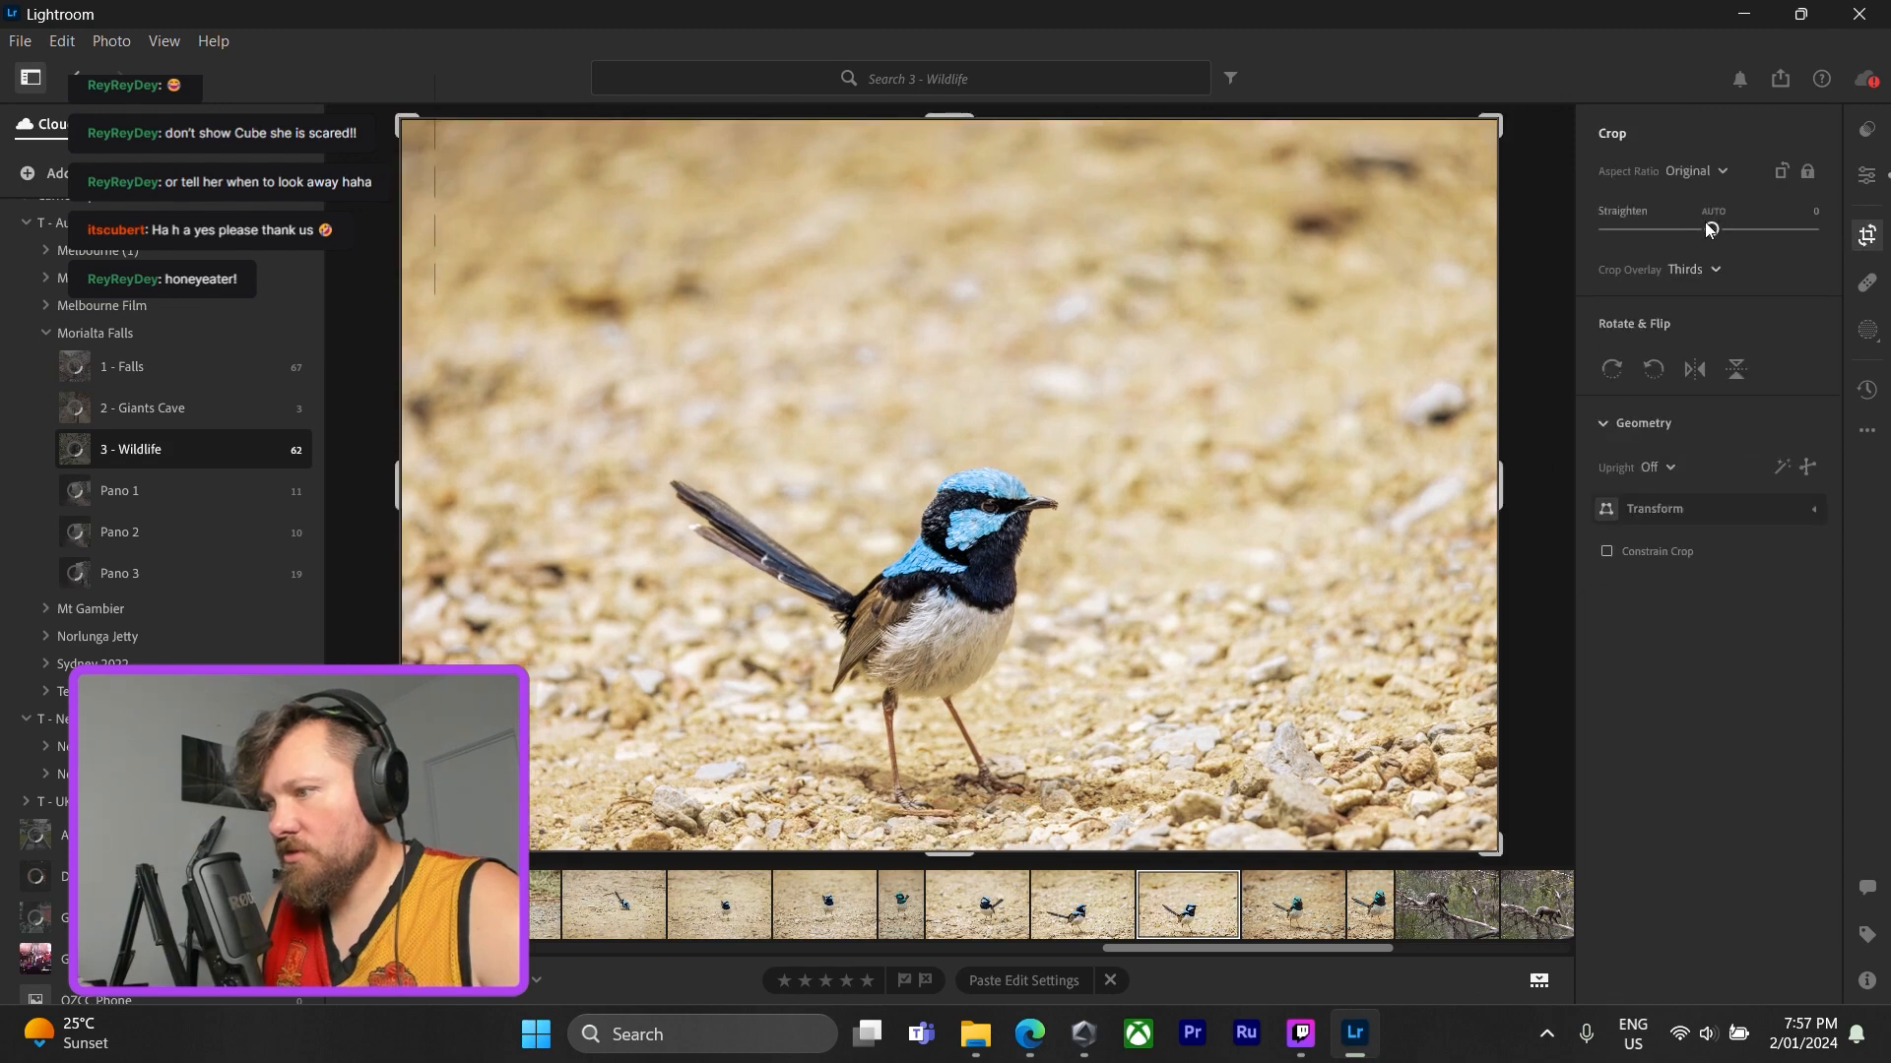
left_click_drag(1710, 229, 1714, 229)
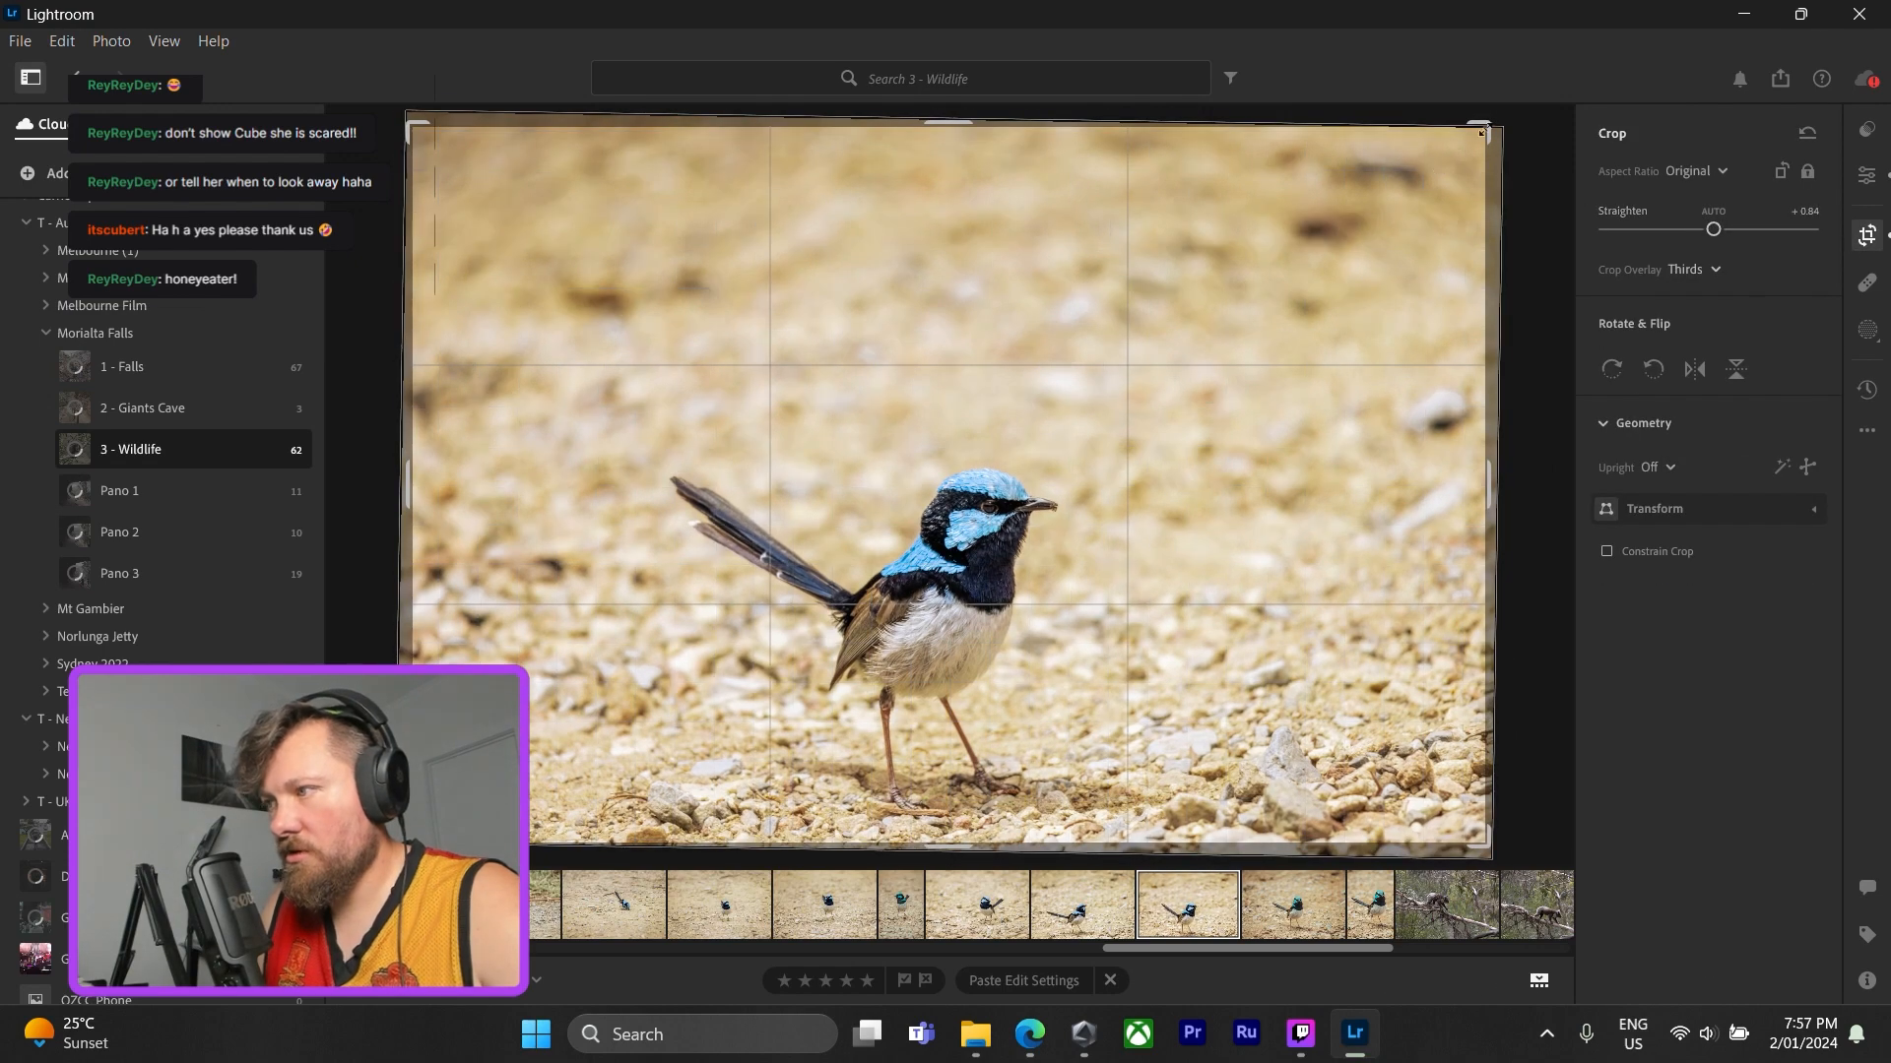
left_click_drag(1480, 131, 1335, 277)
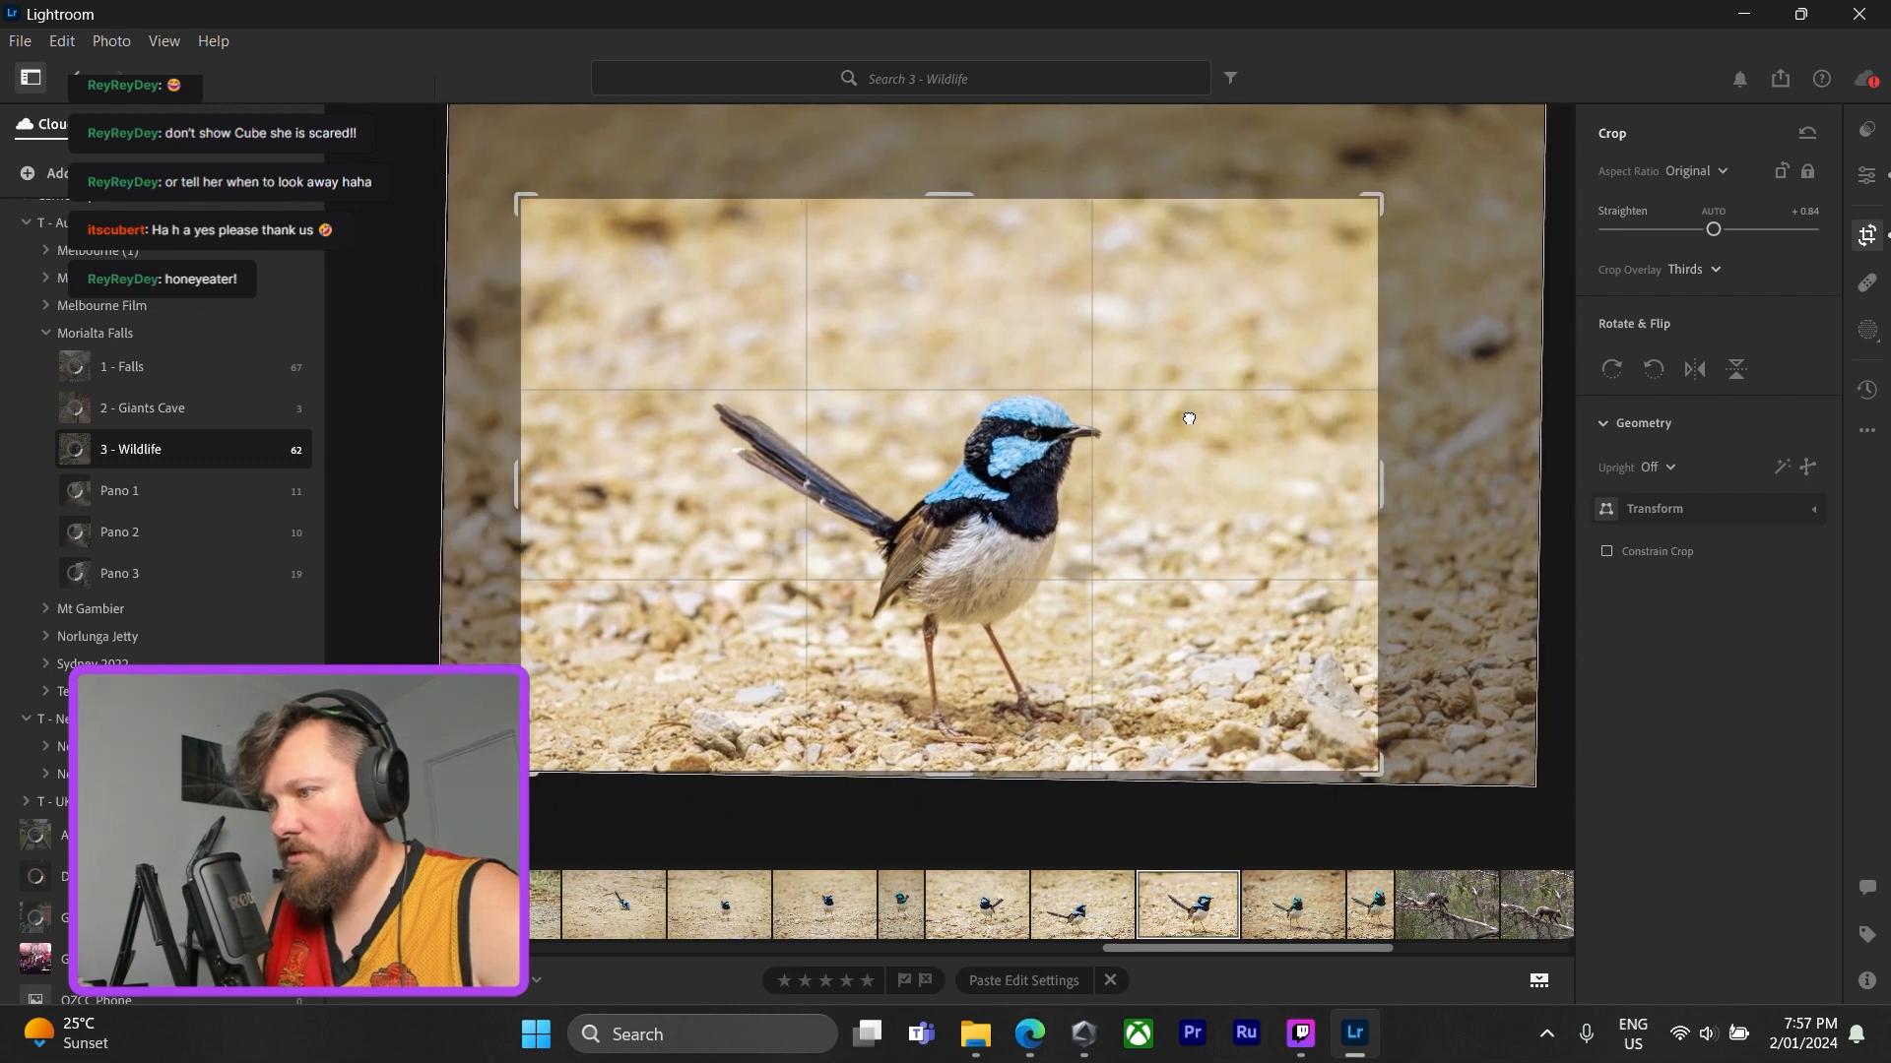
left_click_drag(1189, 418, 1188, 419)
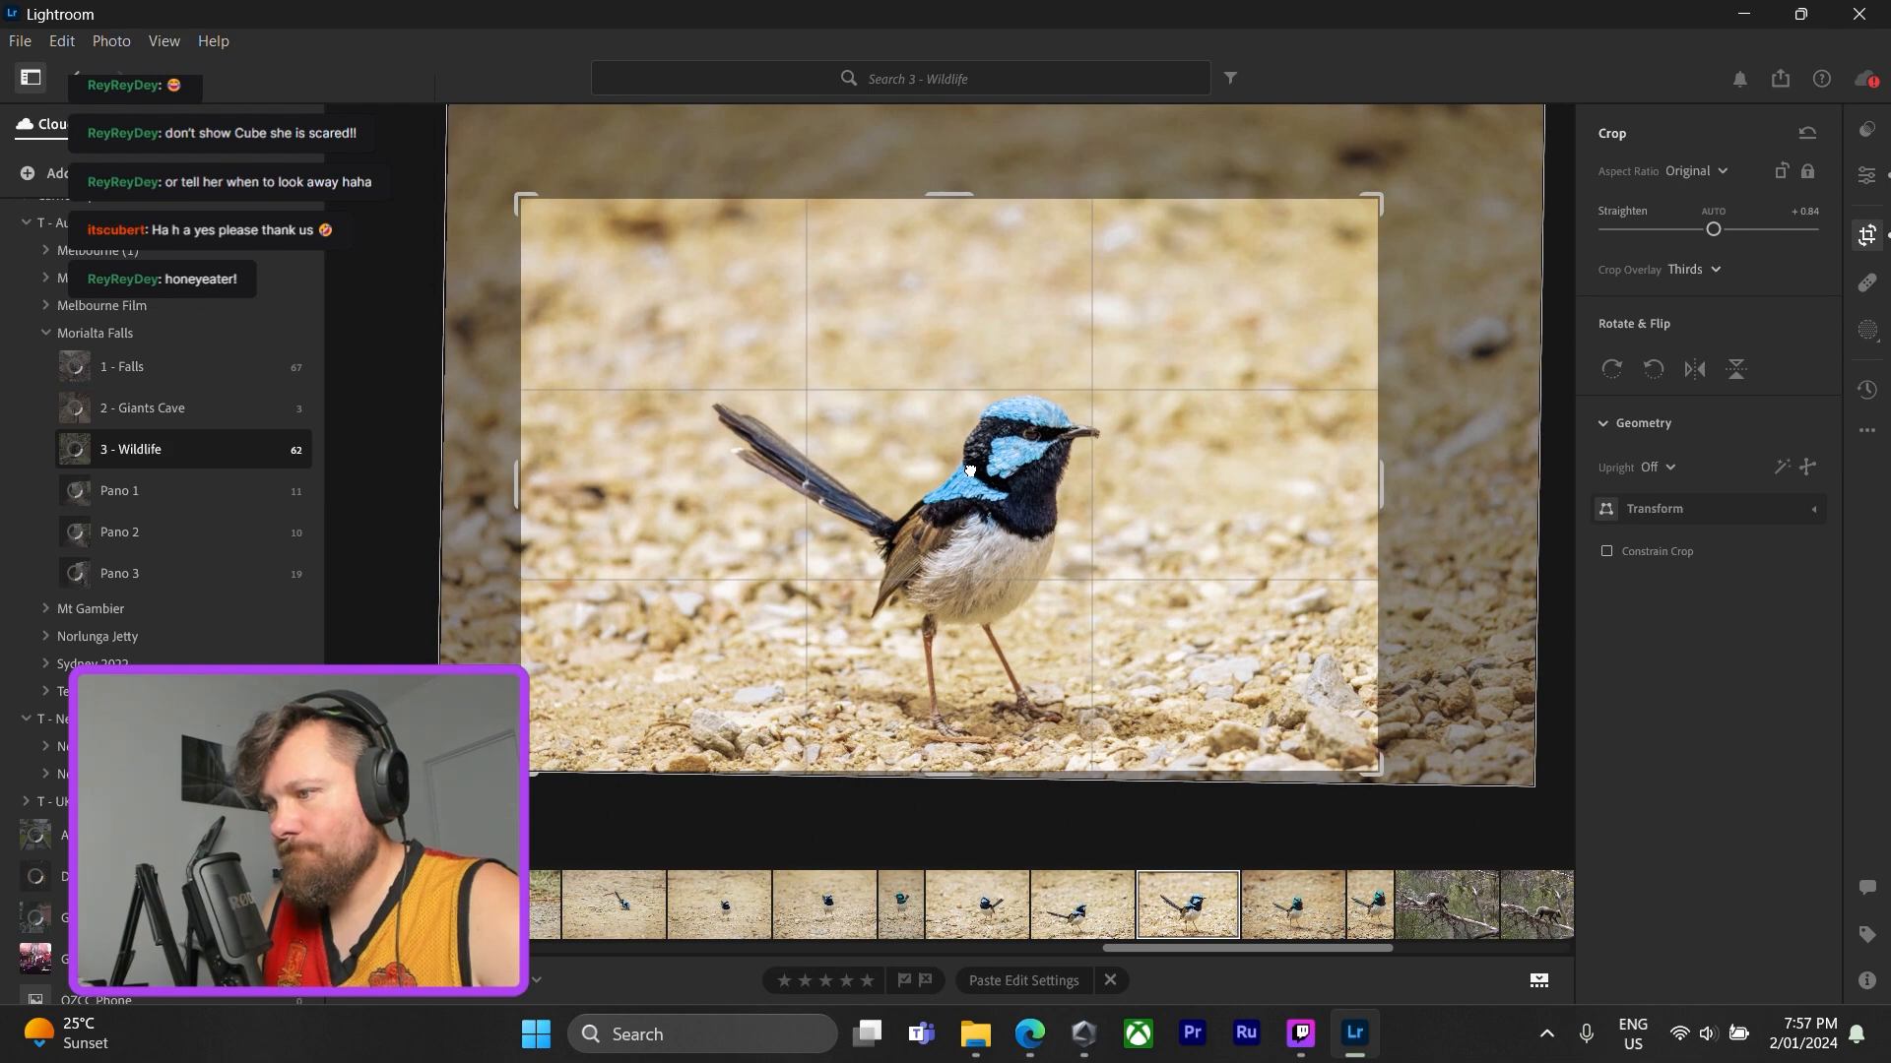
left_click(1869, 181)
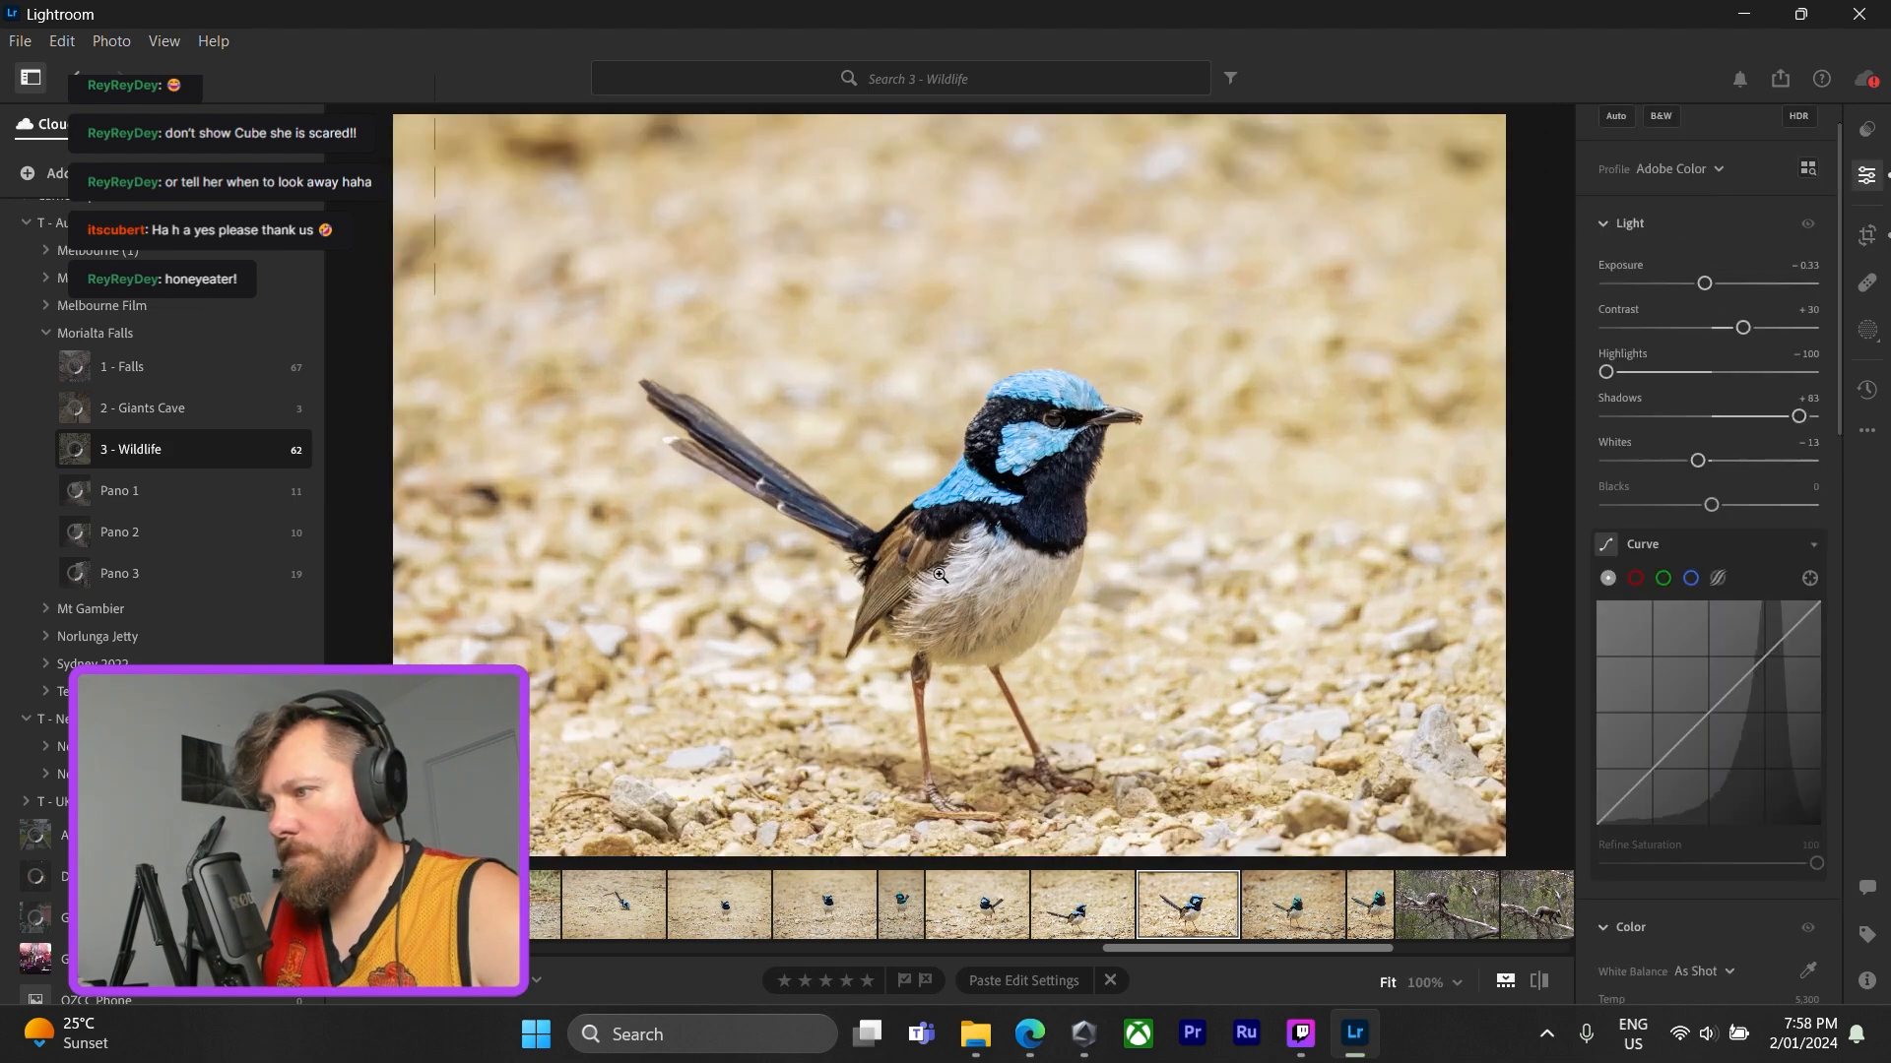
- Check the cropped wren's head up close and open the edited front-facing wren photo that follows
left_click(1060, 419)
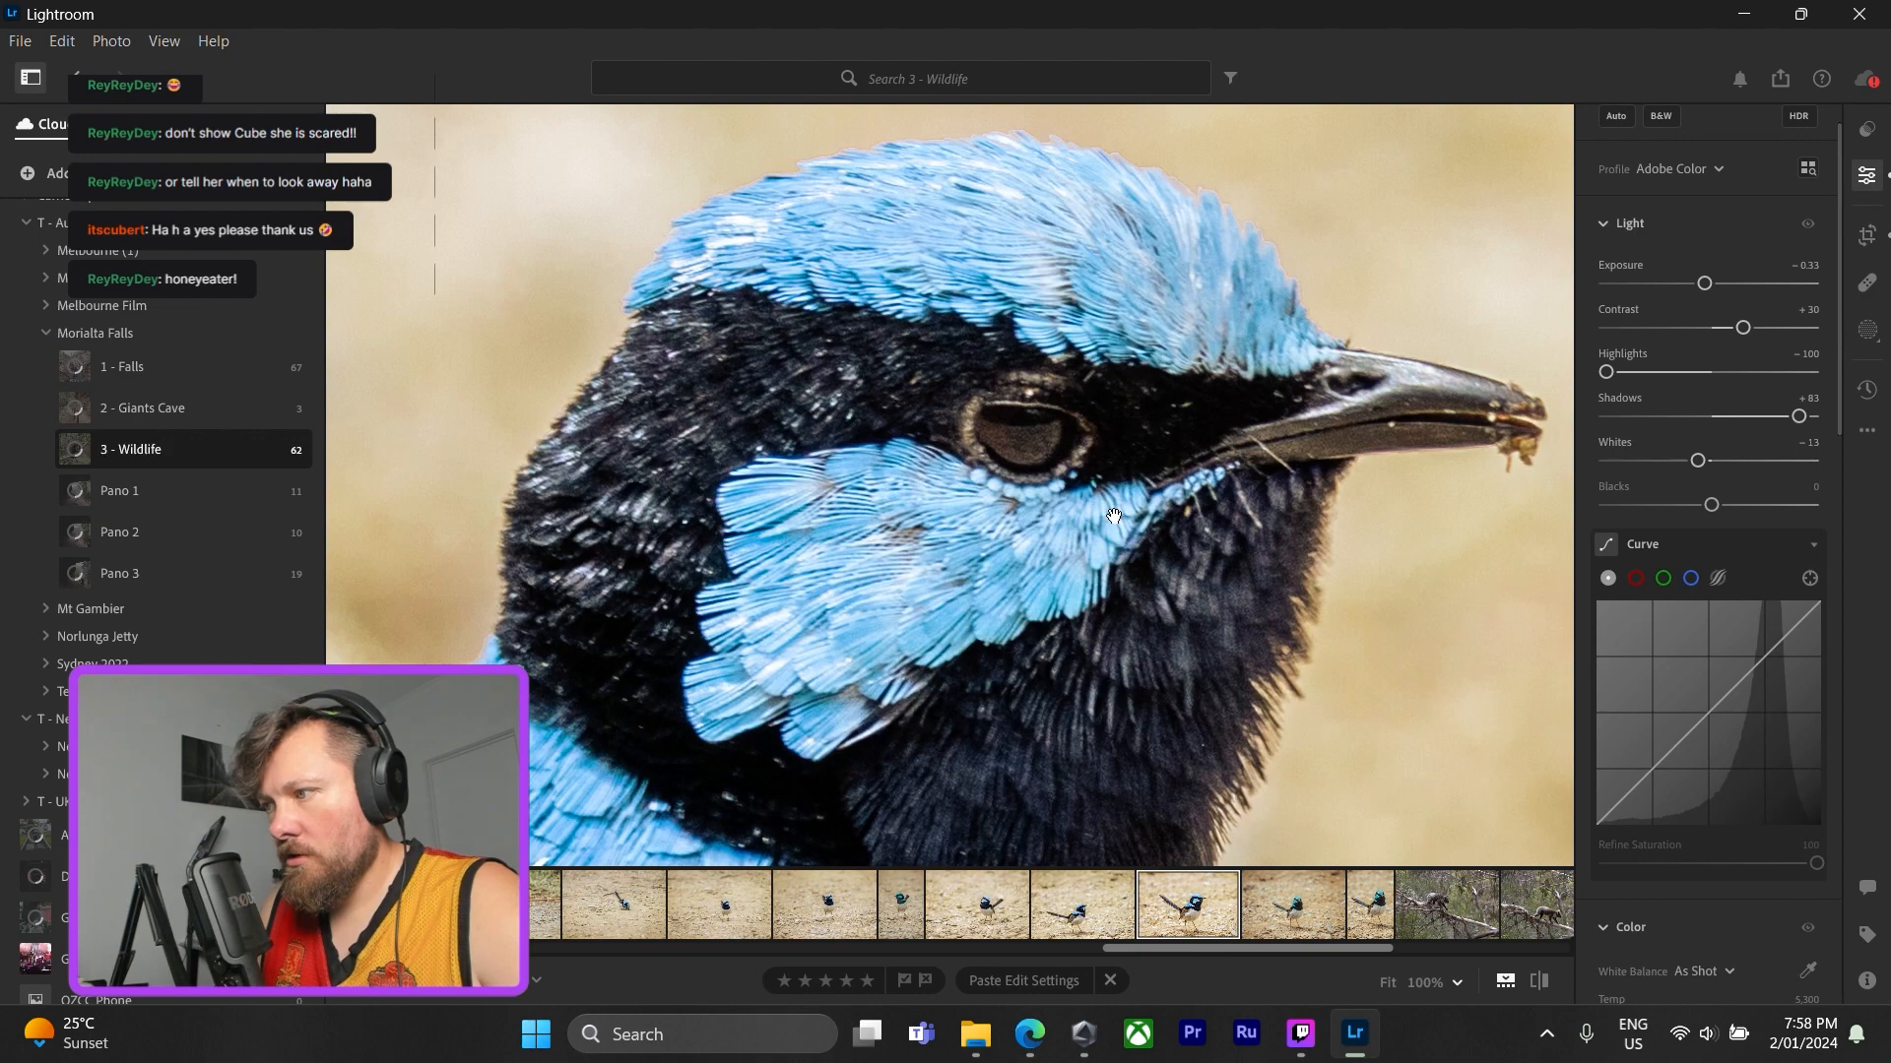
left_click(1369, 575)
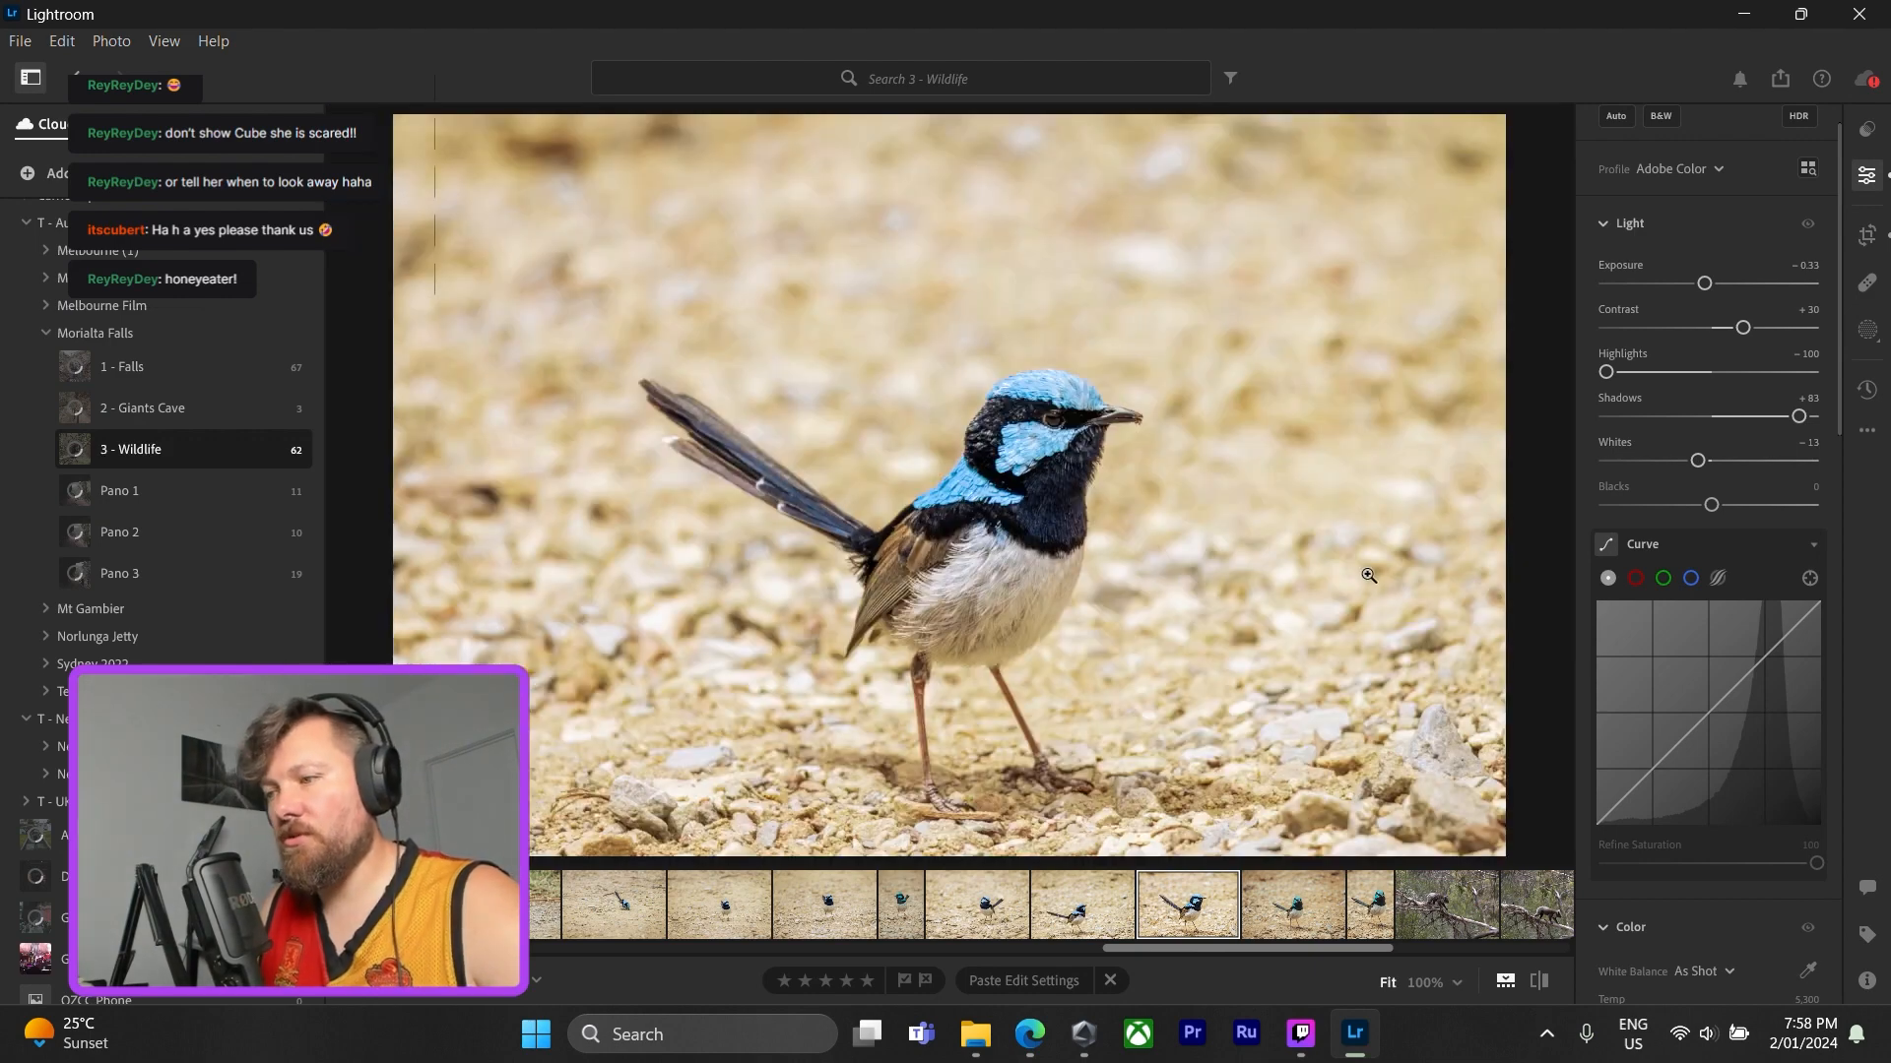
left_click(1299, 923)
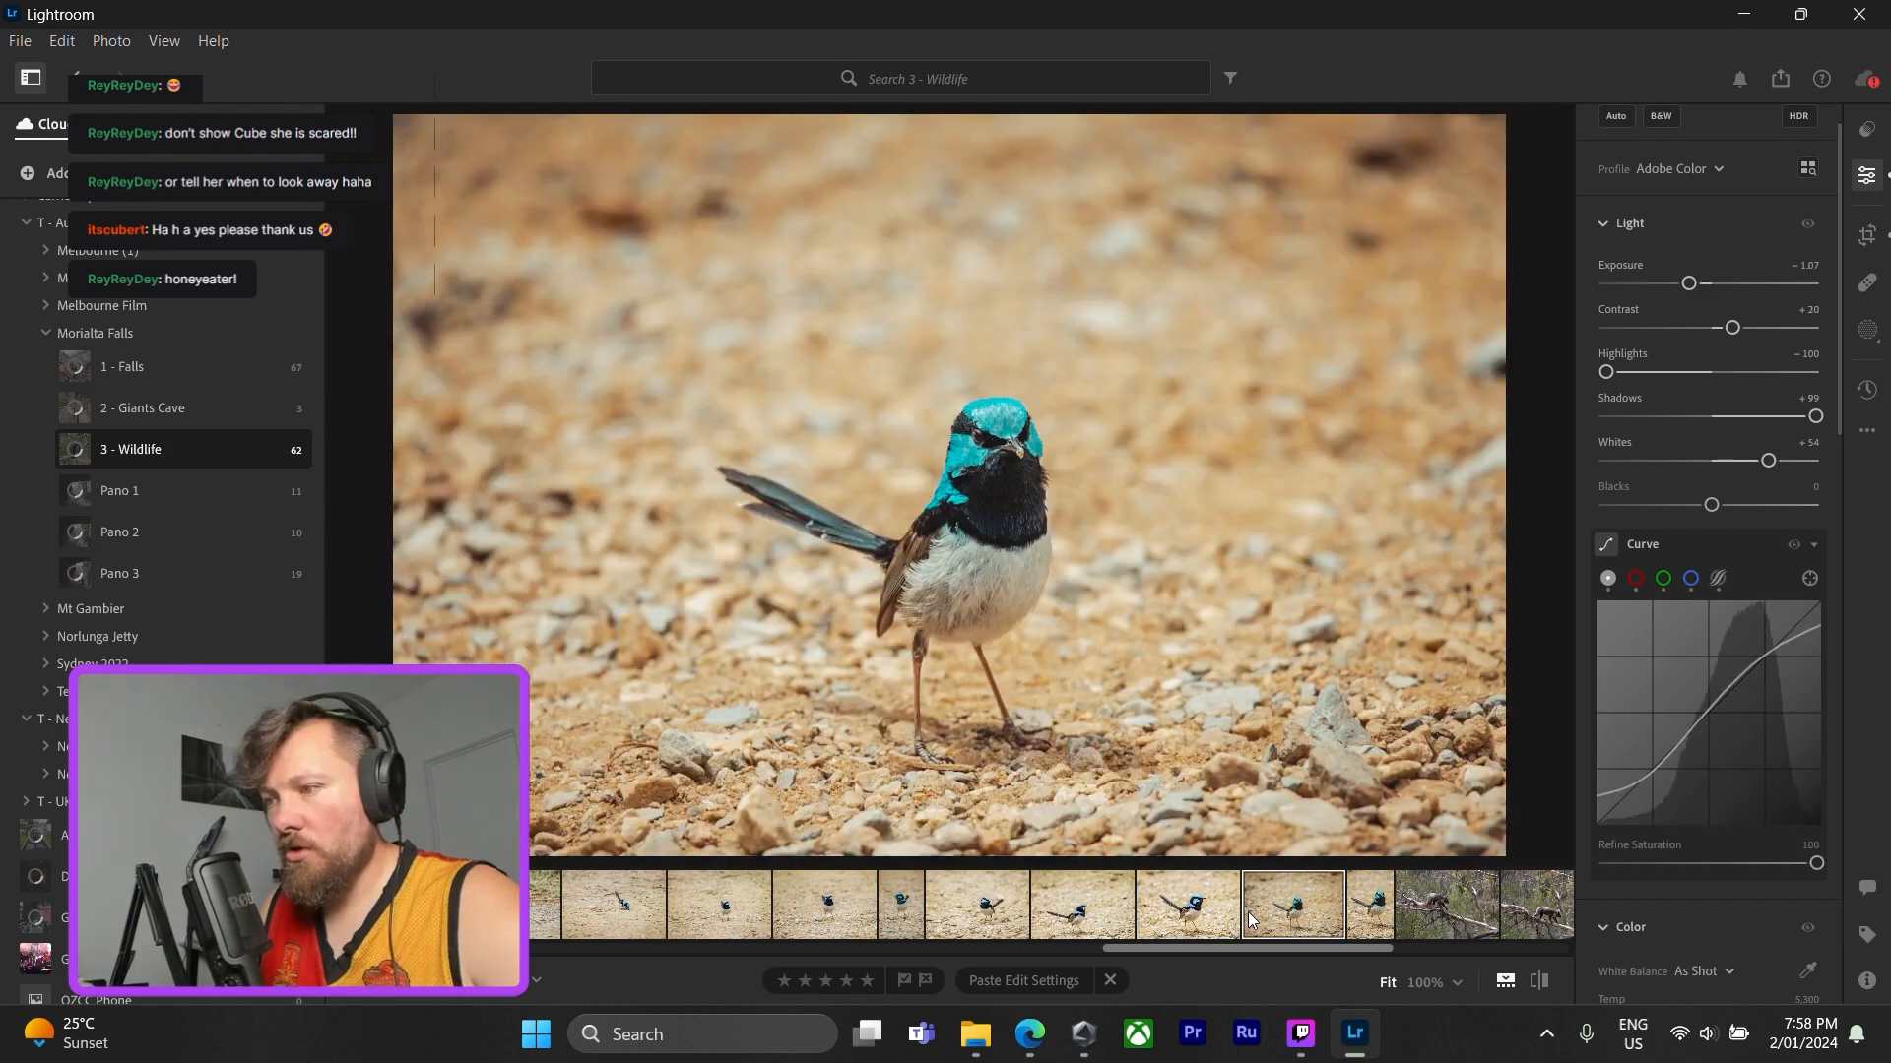
- Paste the copied edit settings onto the horizontal front-facing wren photo and set exposure to -0.61 and shadows to +87
left_click(1217, 923)
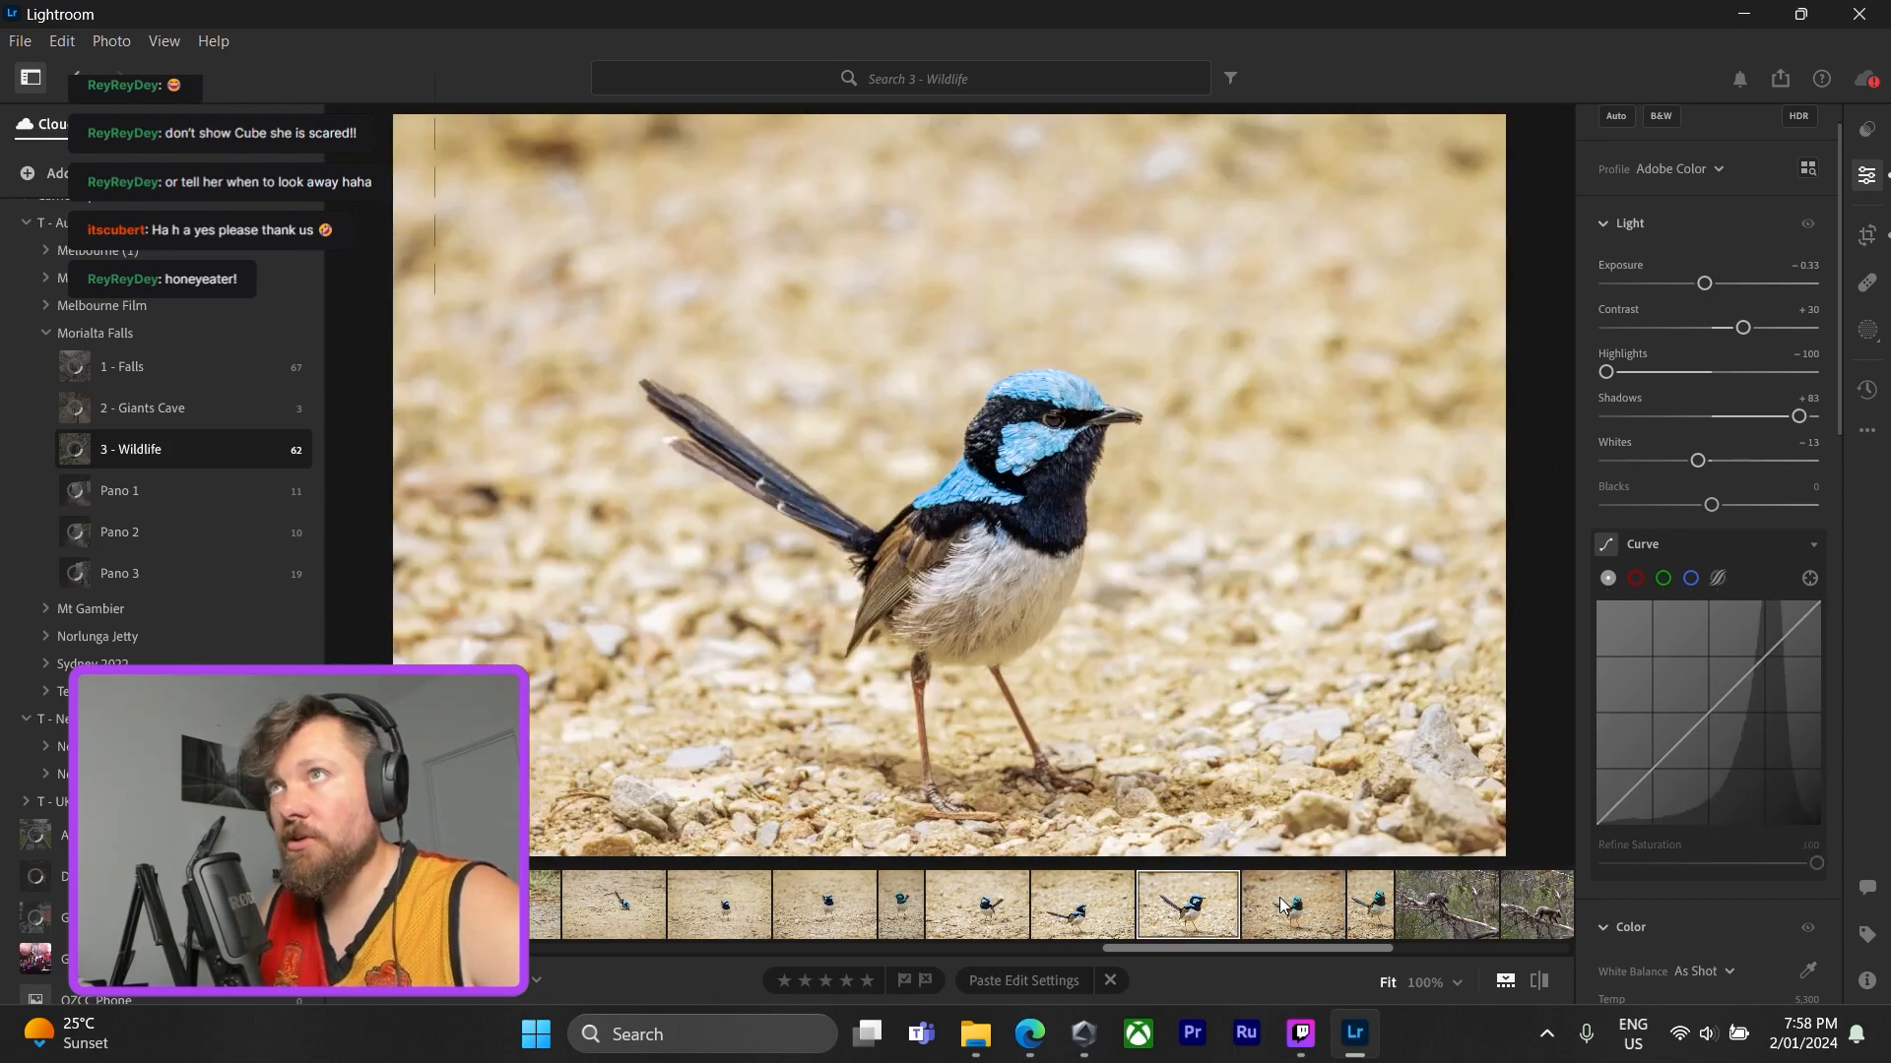
left_click(1282, 906)
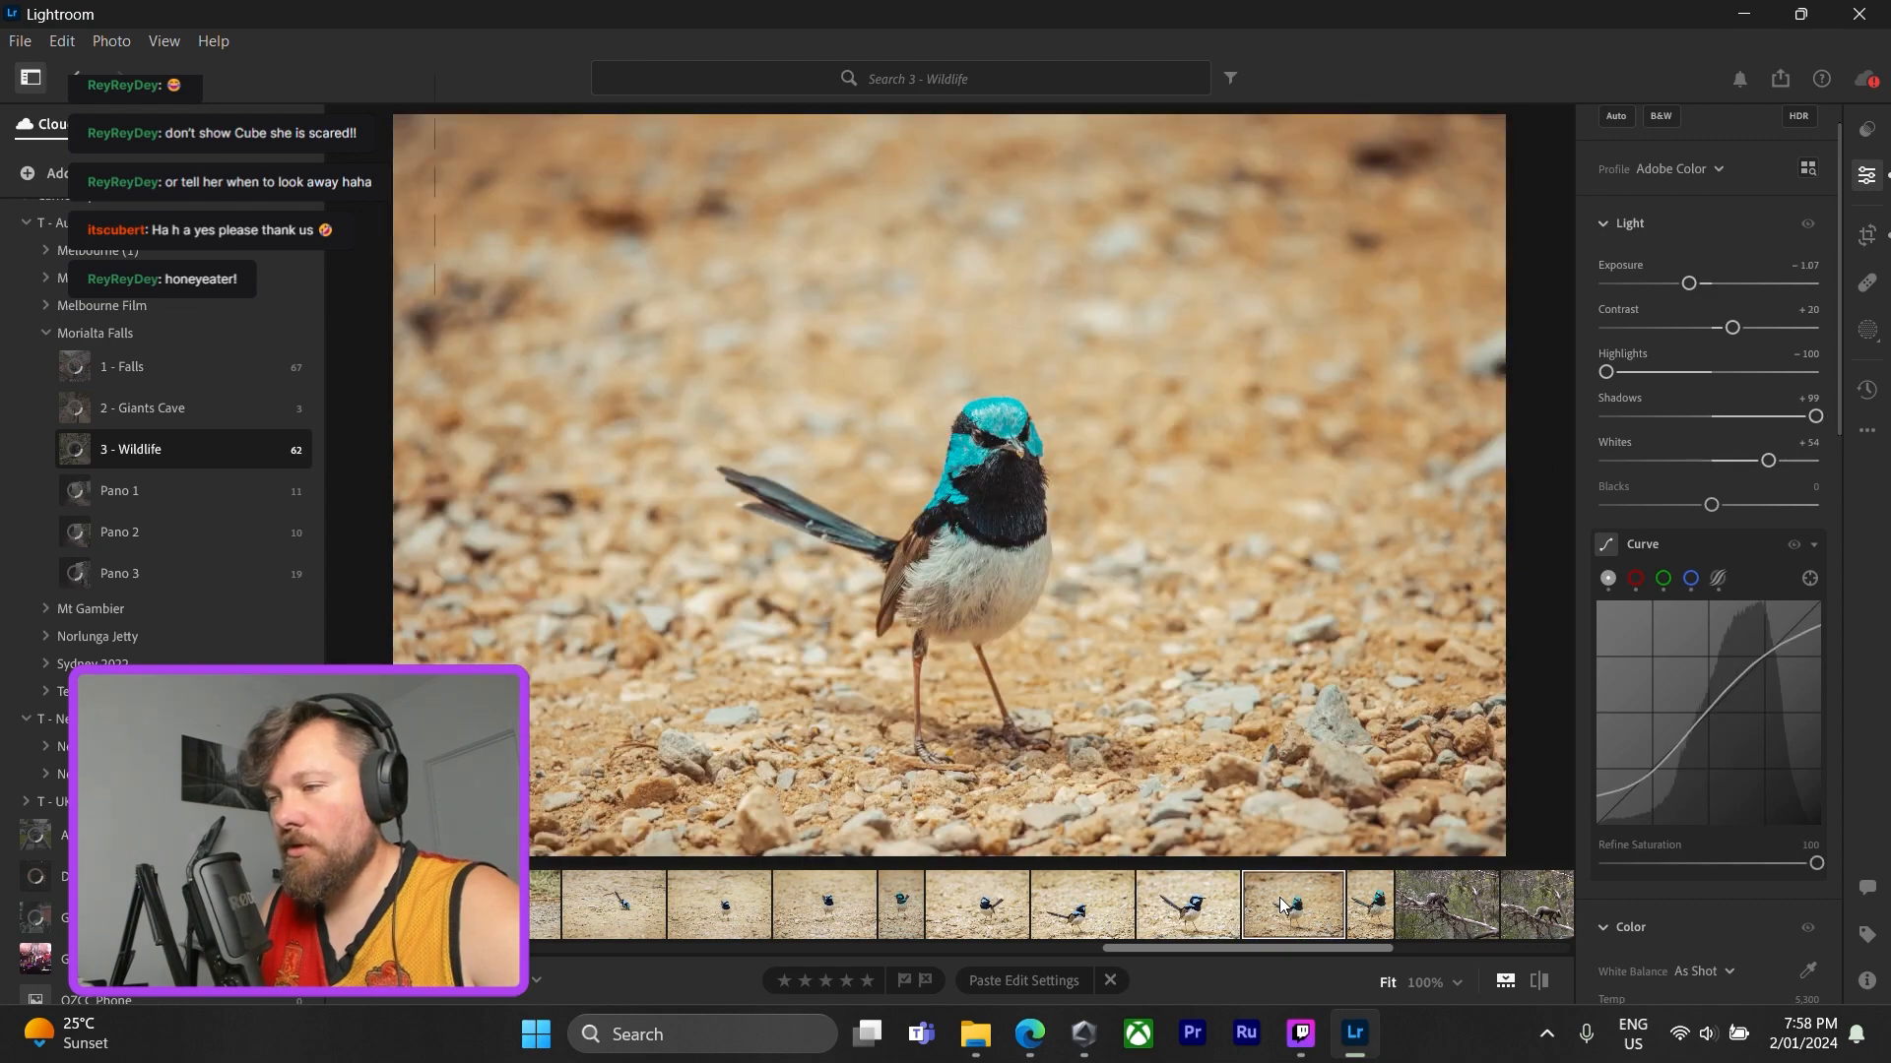
left_click(992, 449)
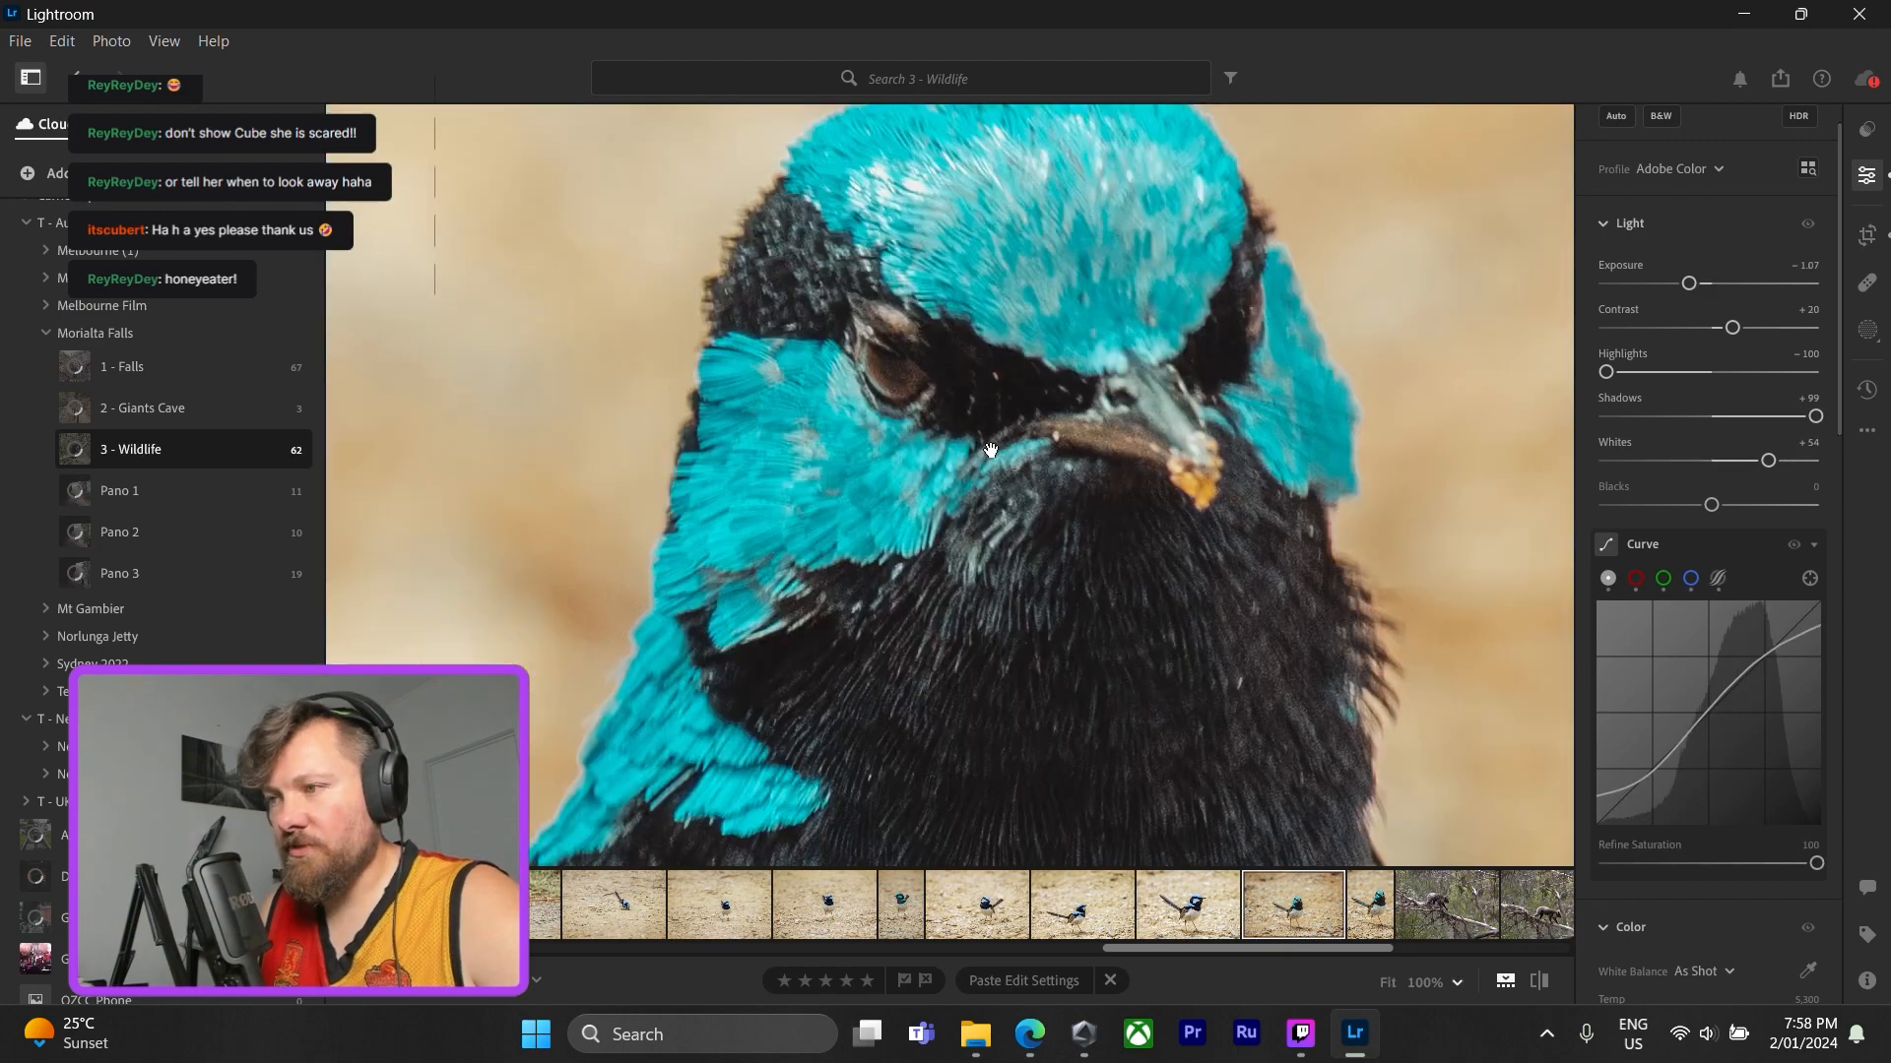
left_click(991, 449)
key("ctrl+v")
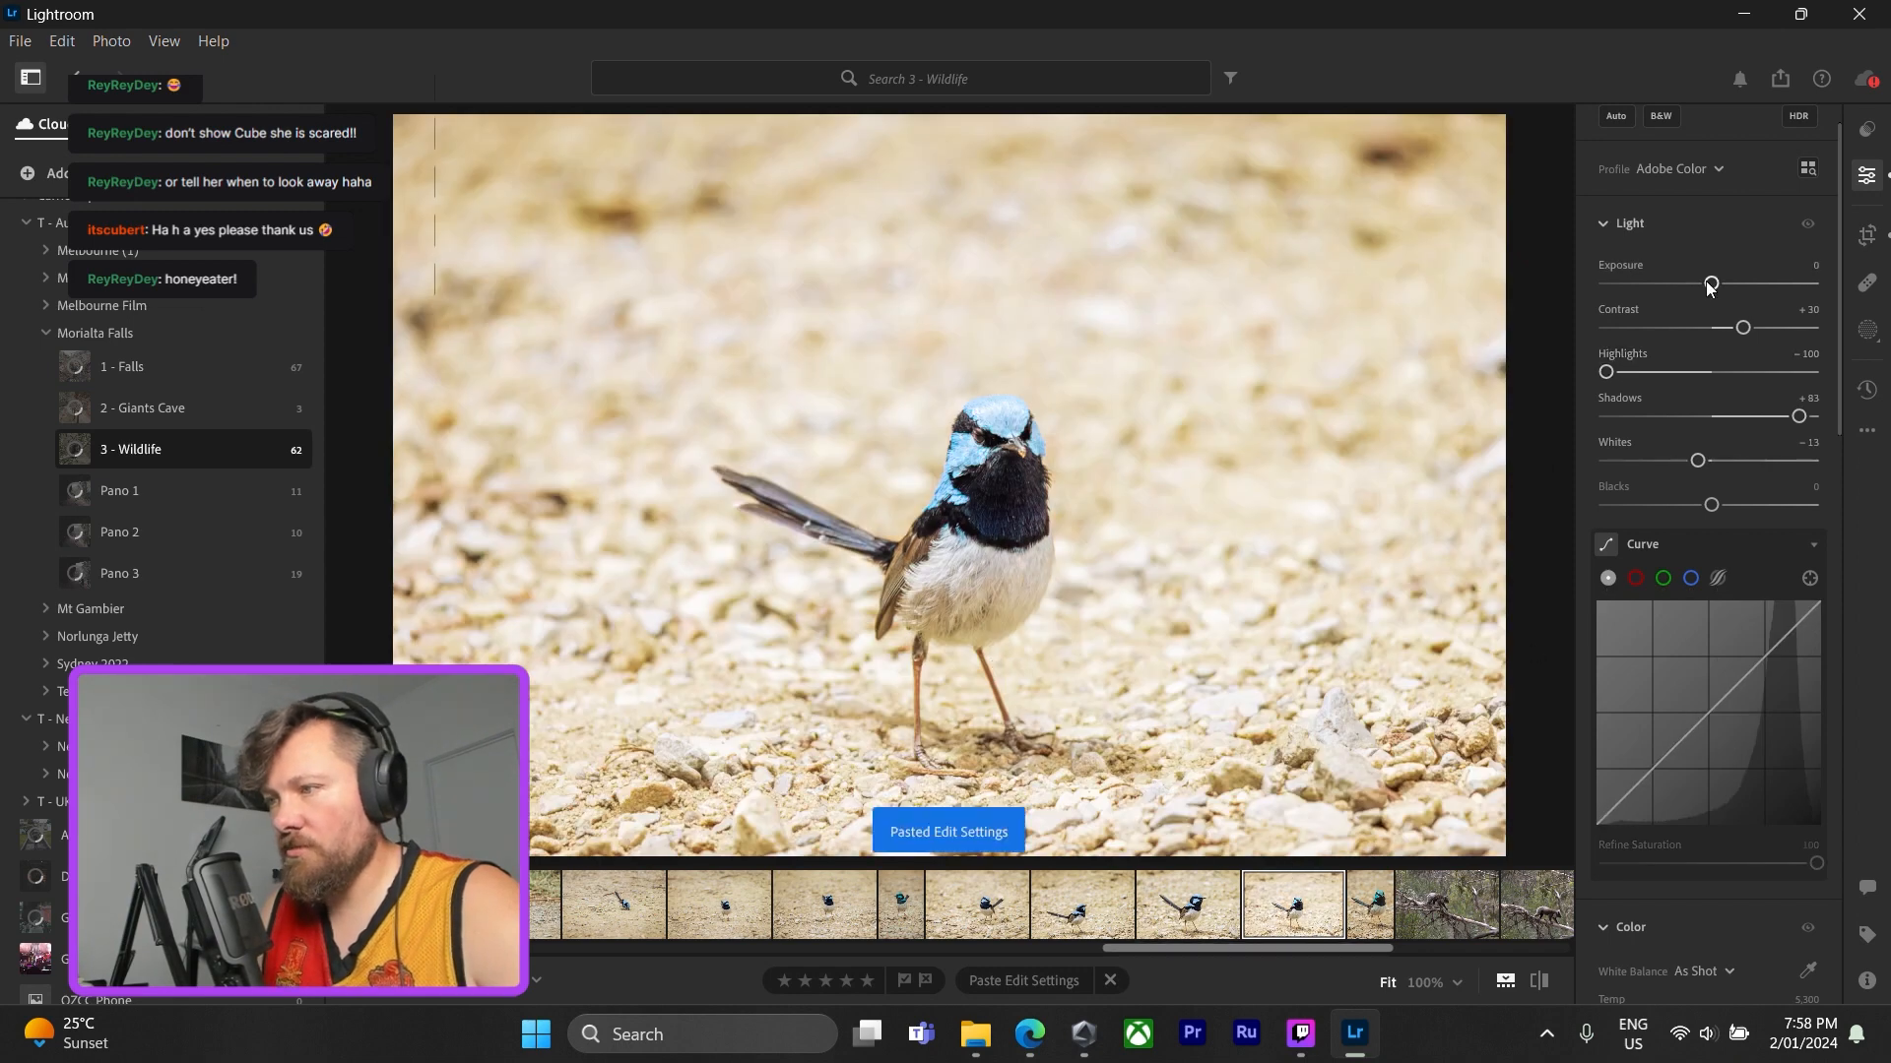
left_click_drag(1709, 285, 1701, 286)
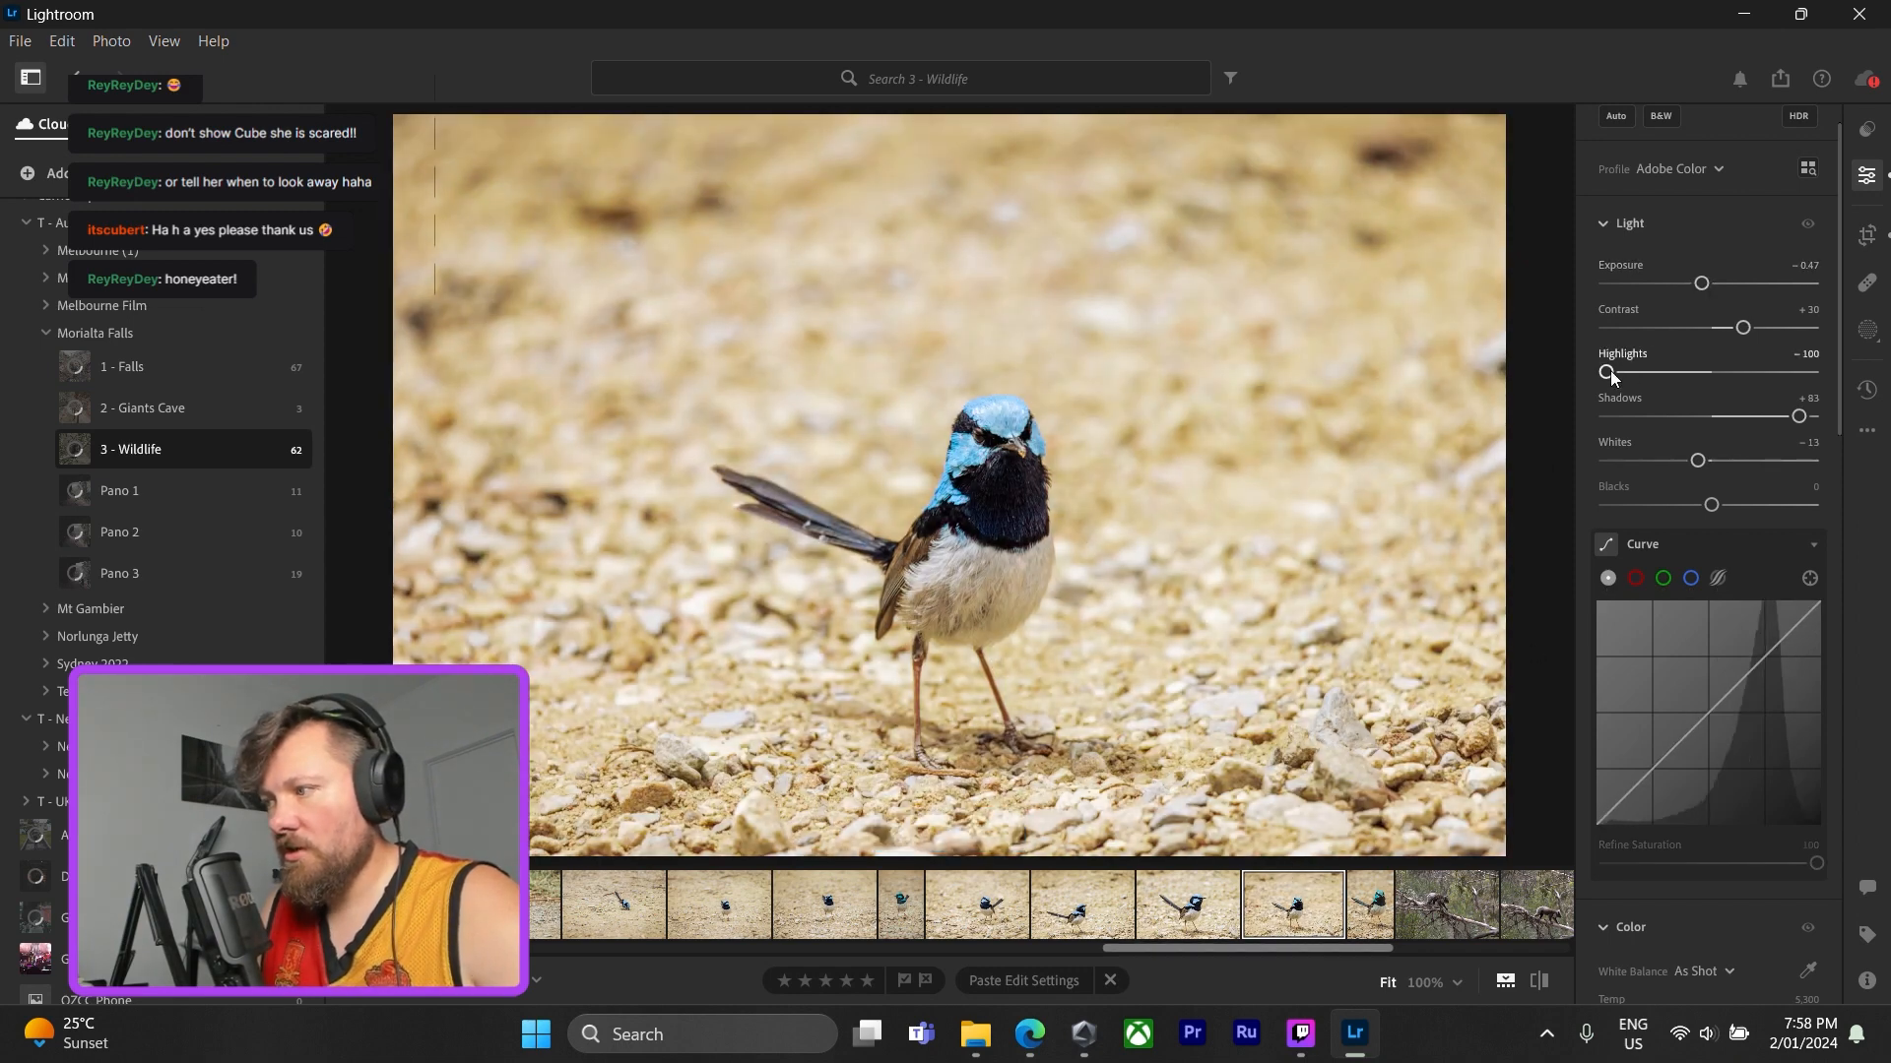
left_click_drag(1798, 421, 1804, 415)
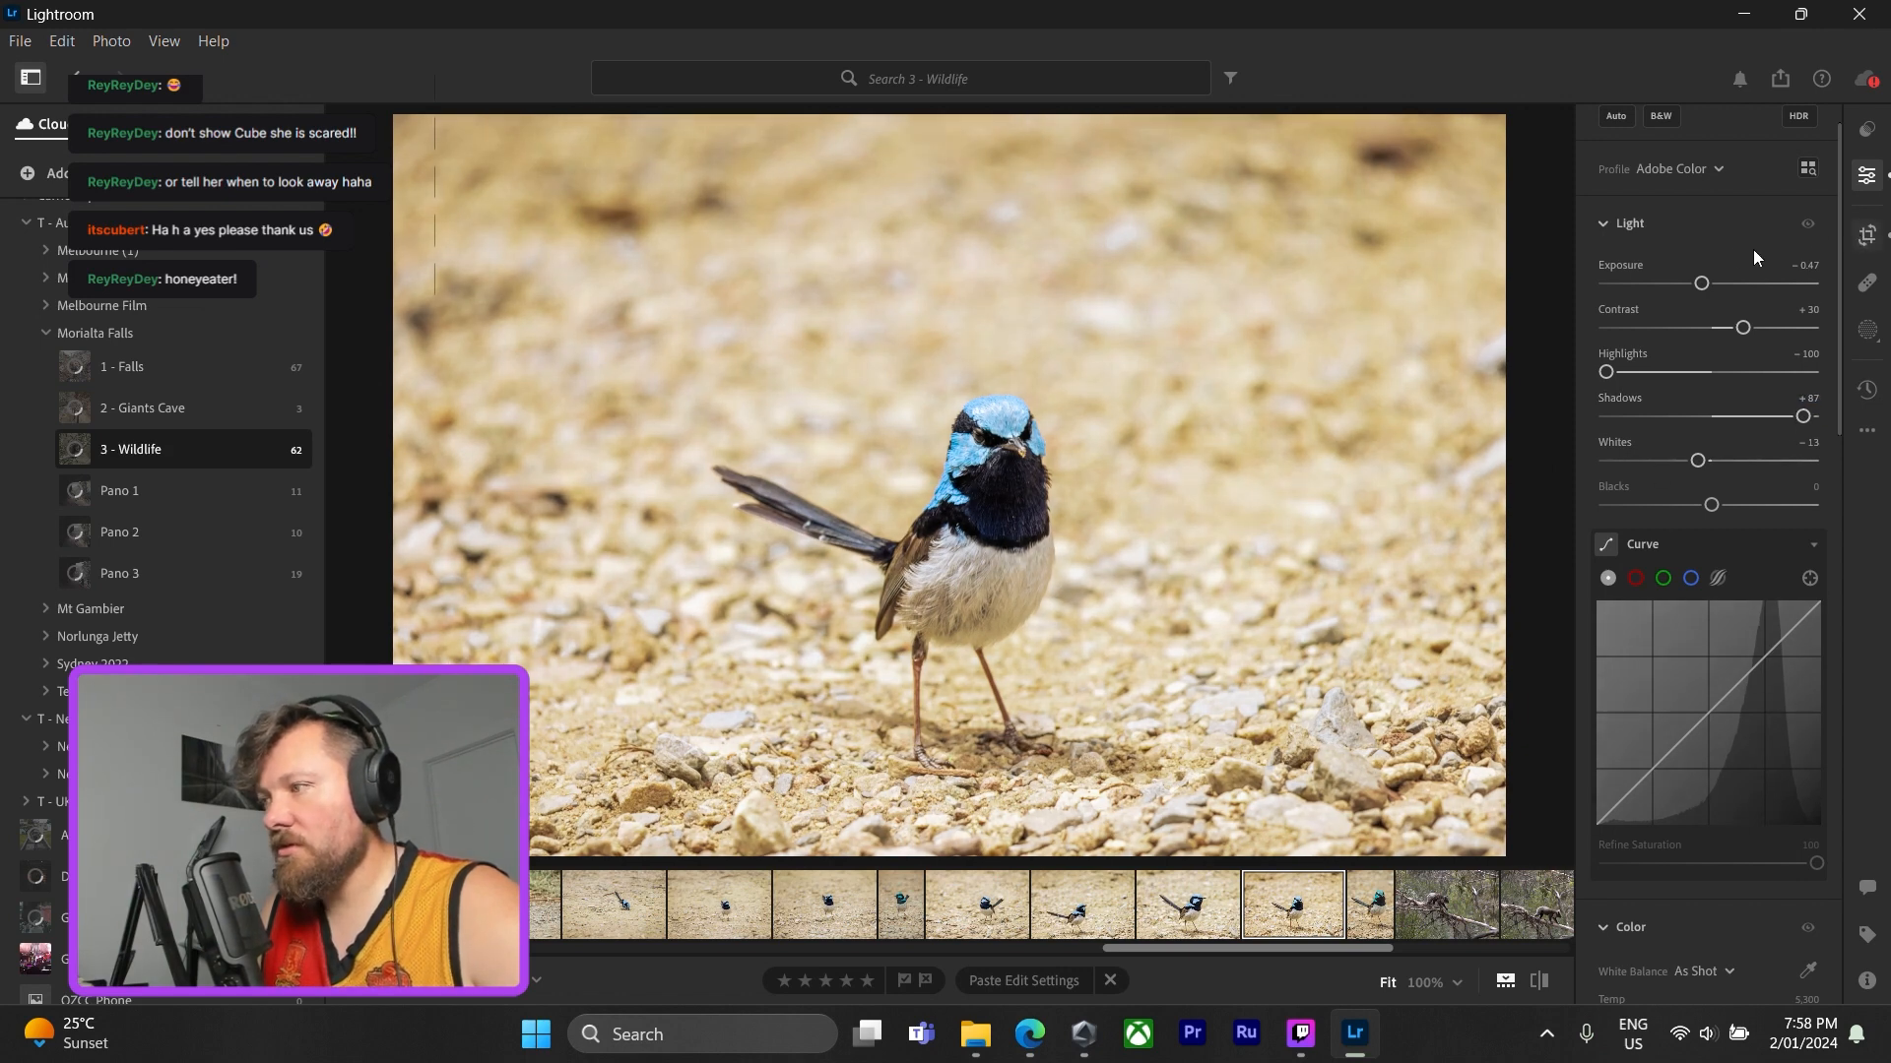
left_click_drag(1705, 288, 1701, 287)
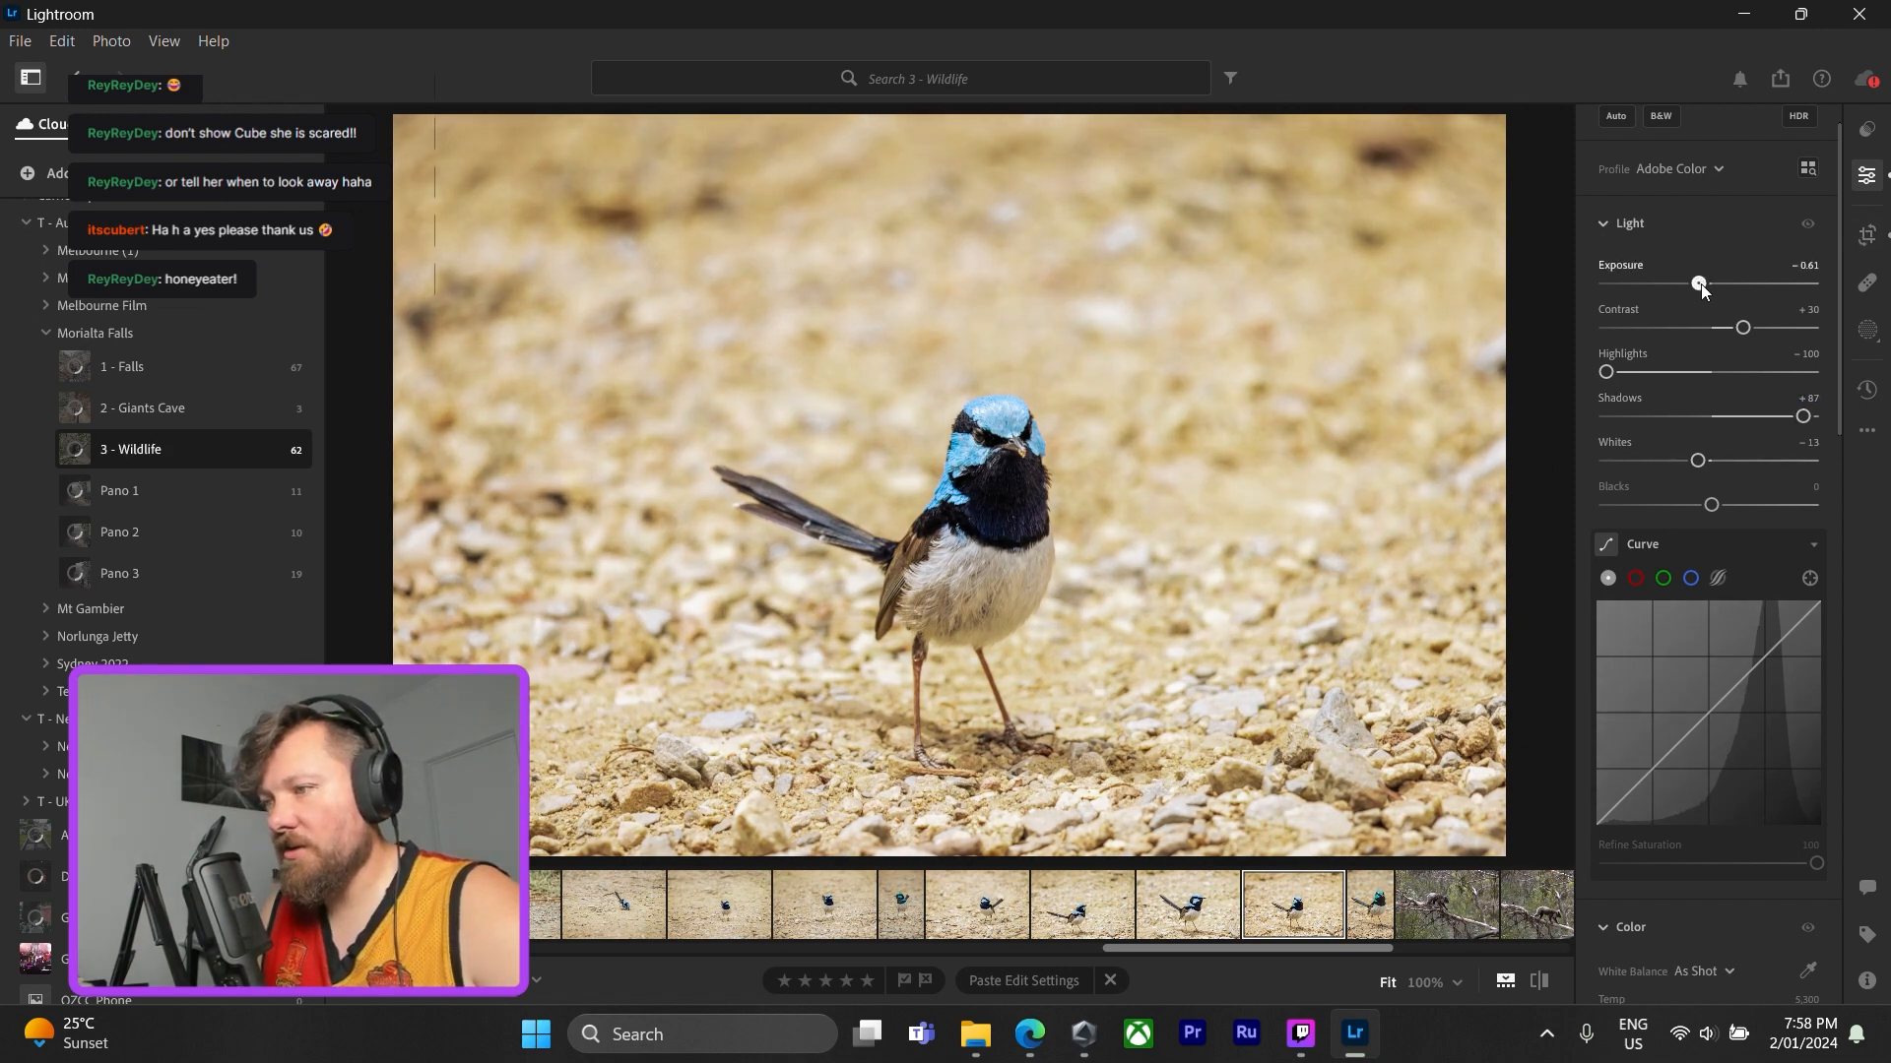
- Straighten the horizontal front-facing wren photo by +3.36 at the original aspect ratio
key("c")
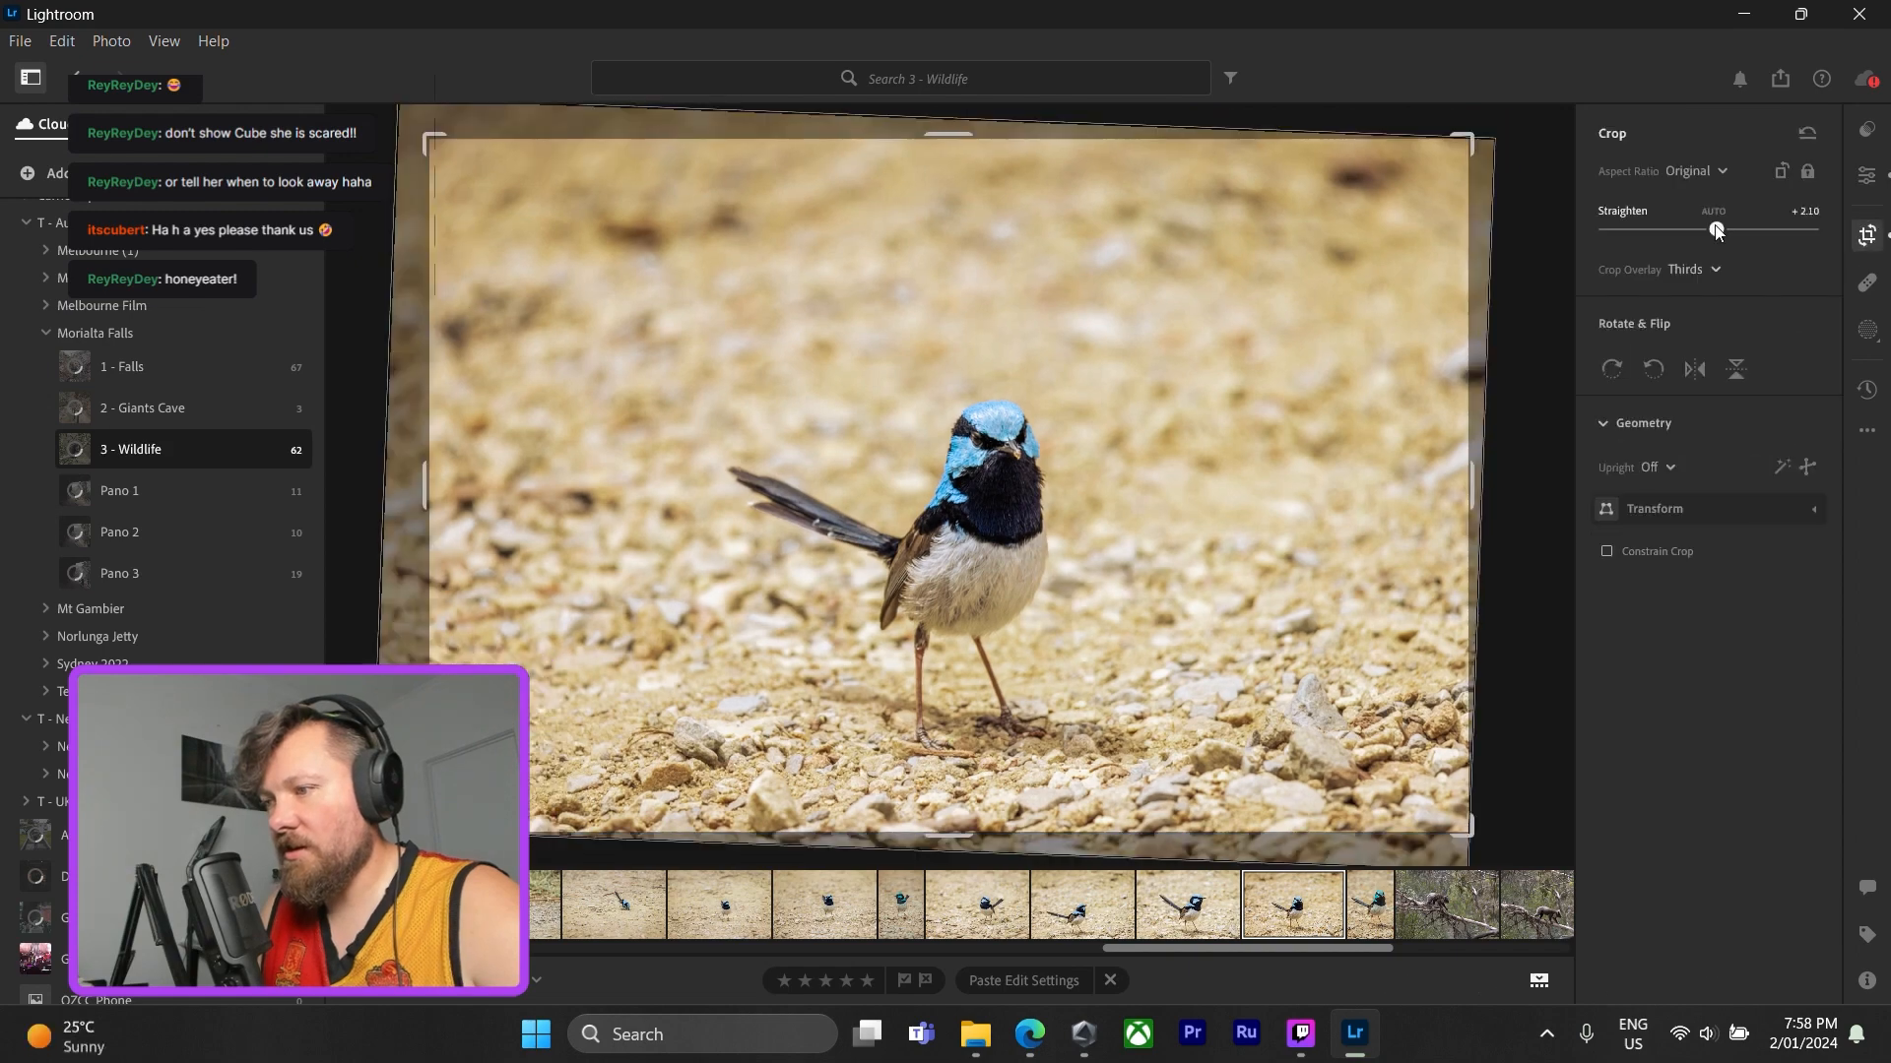
left_click_drag(1716, 229, 1719, 229)
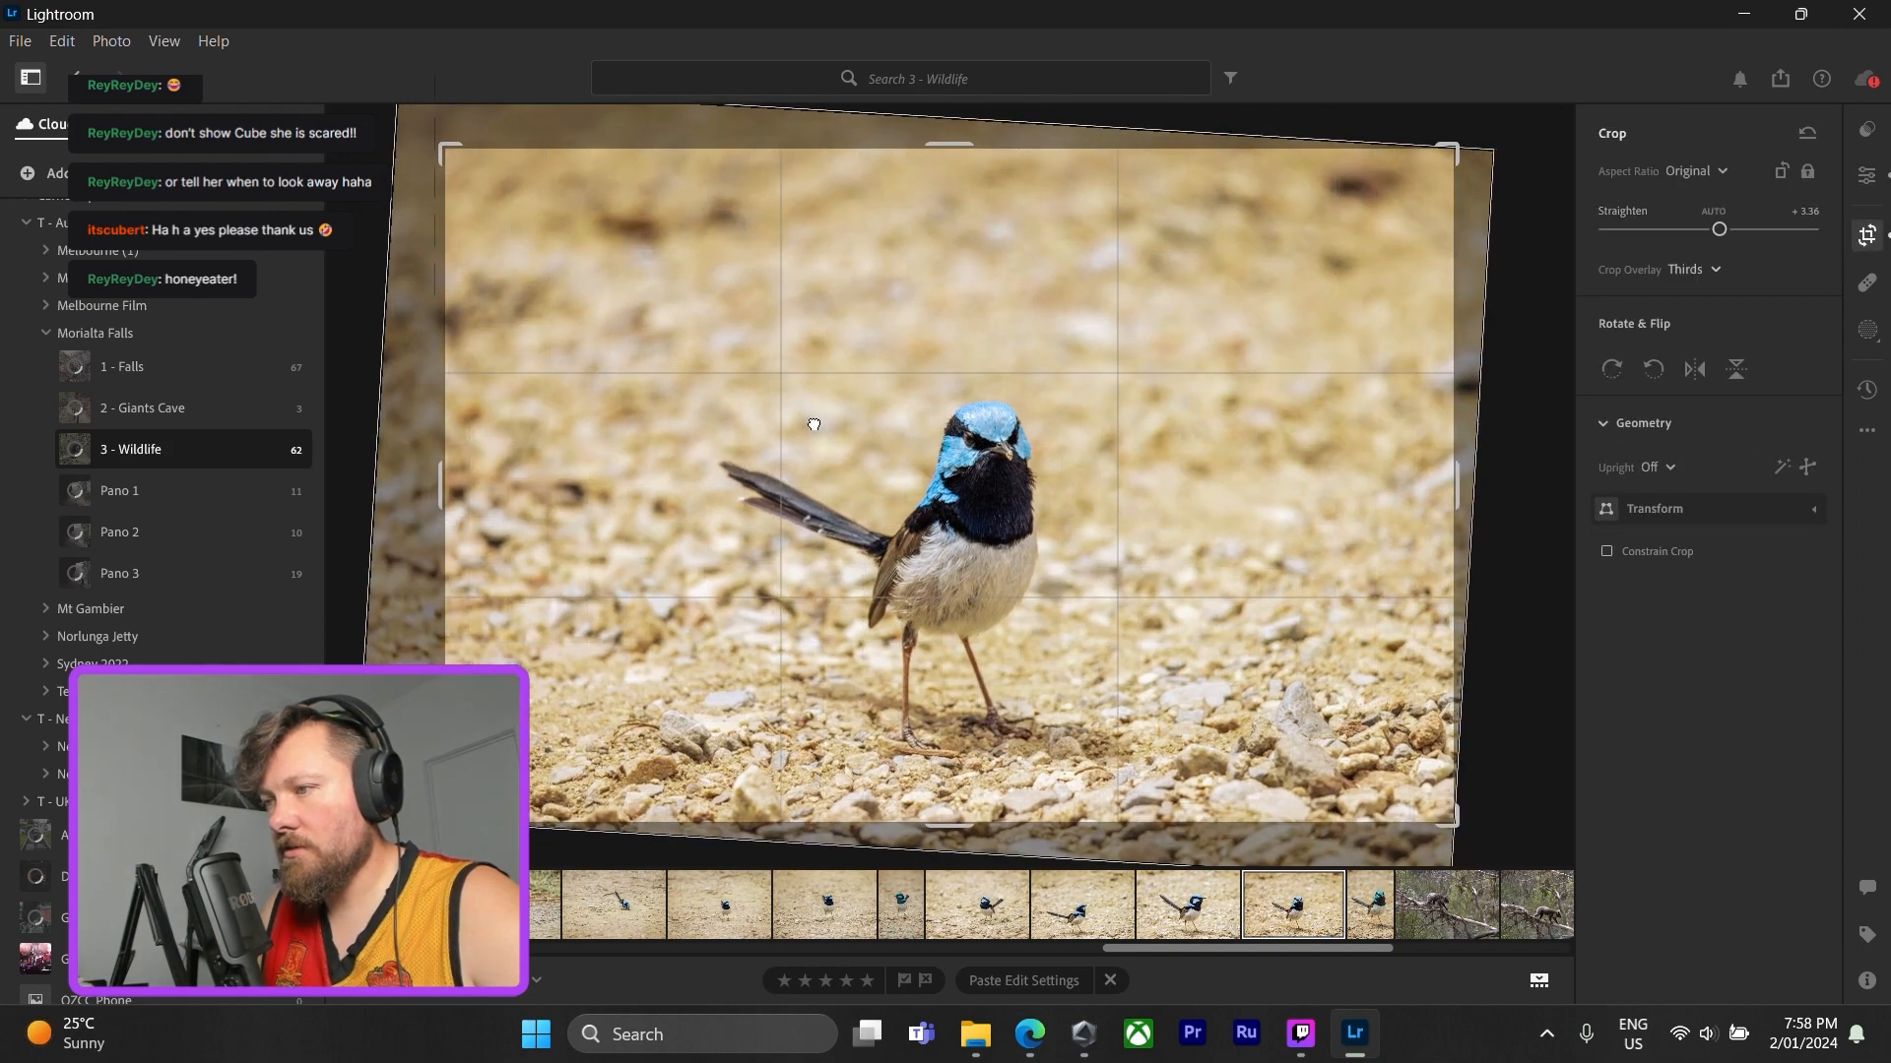
left_click(1867, 174)
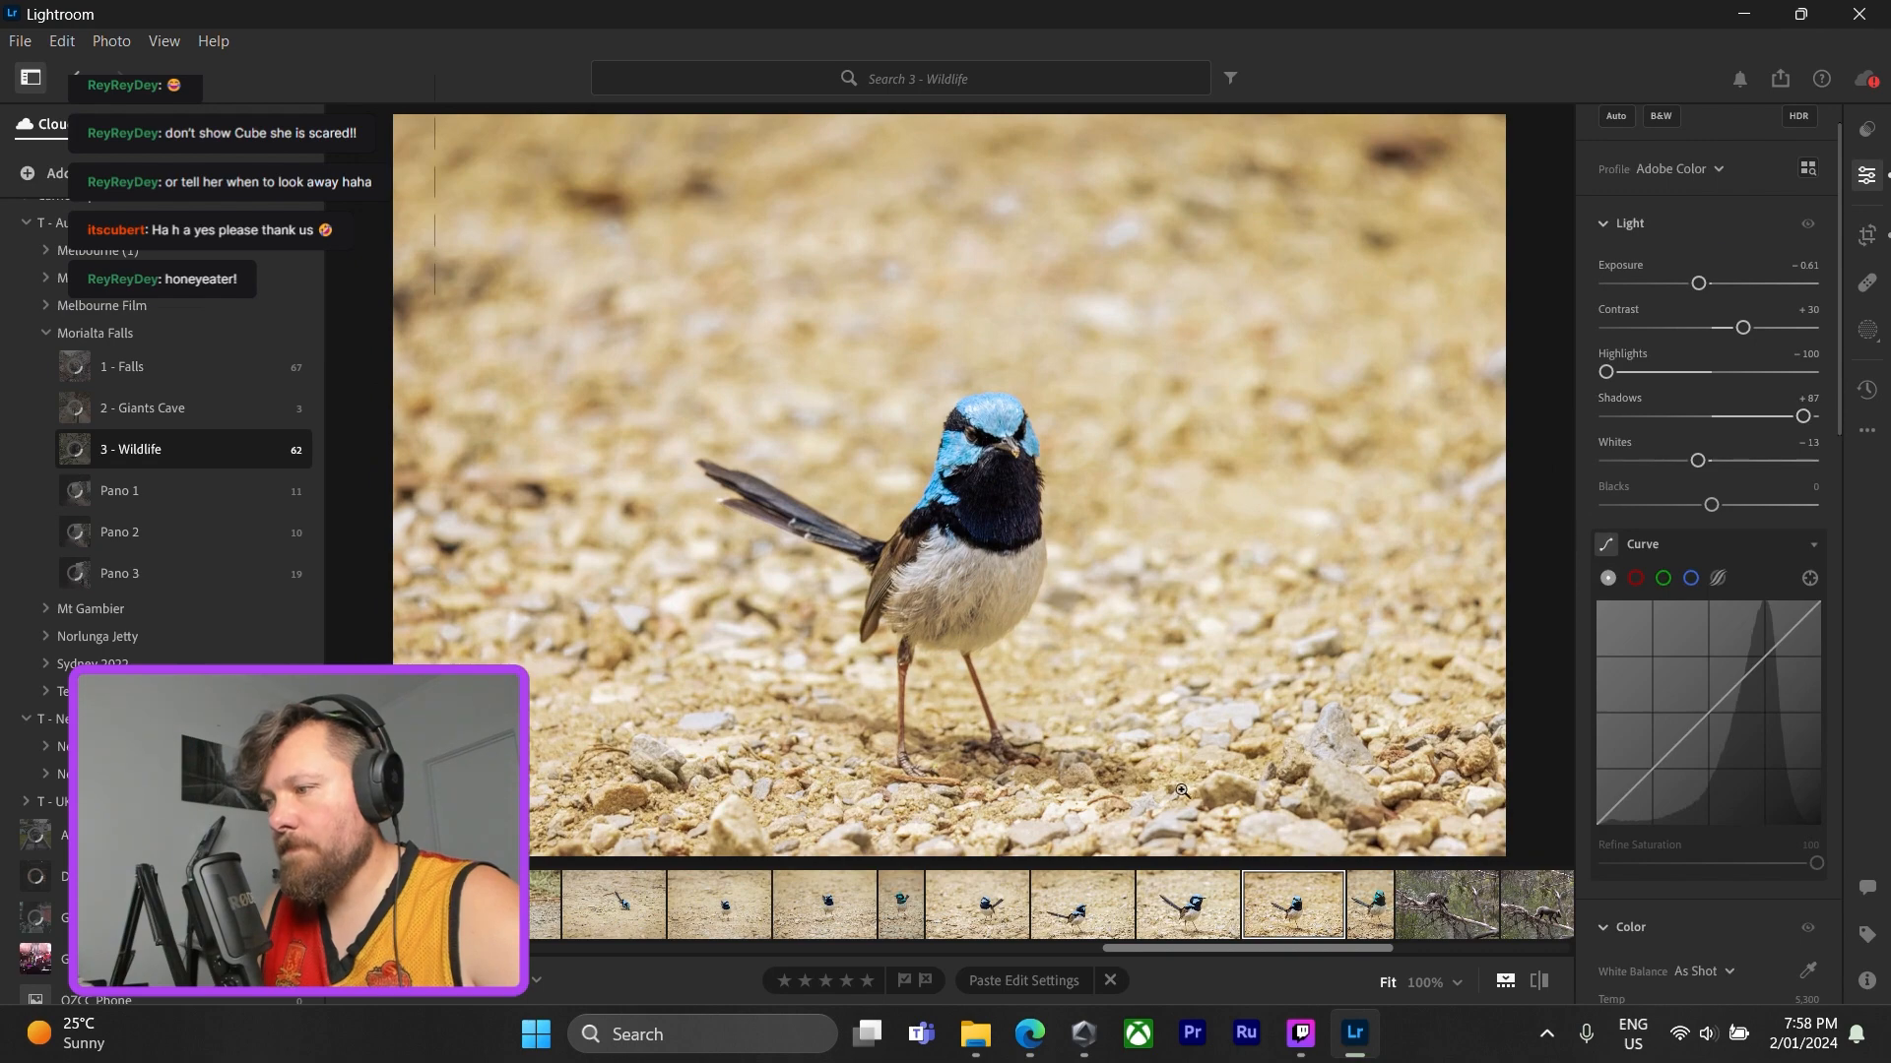
- Apply the adjusted horizontal front-facing wren photo's edit settings to the vertical wren photo that follows it
left_click(1368, 922)
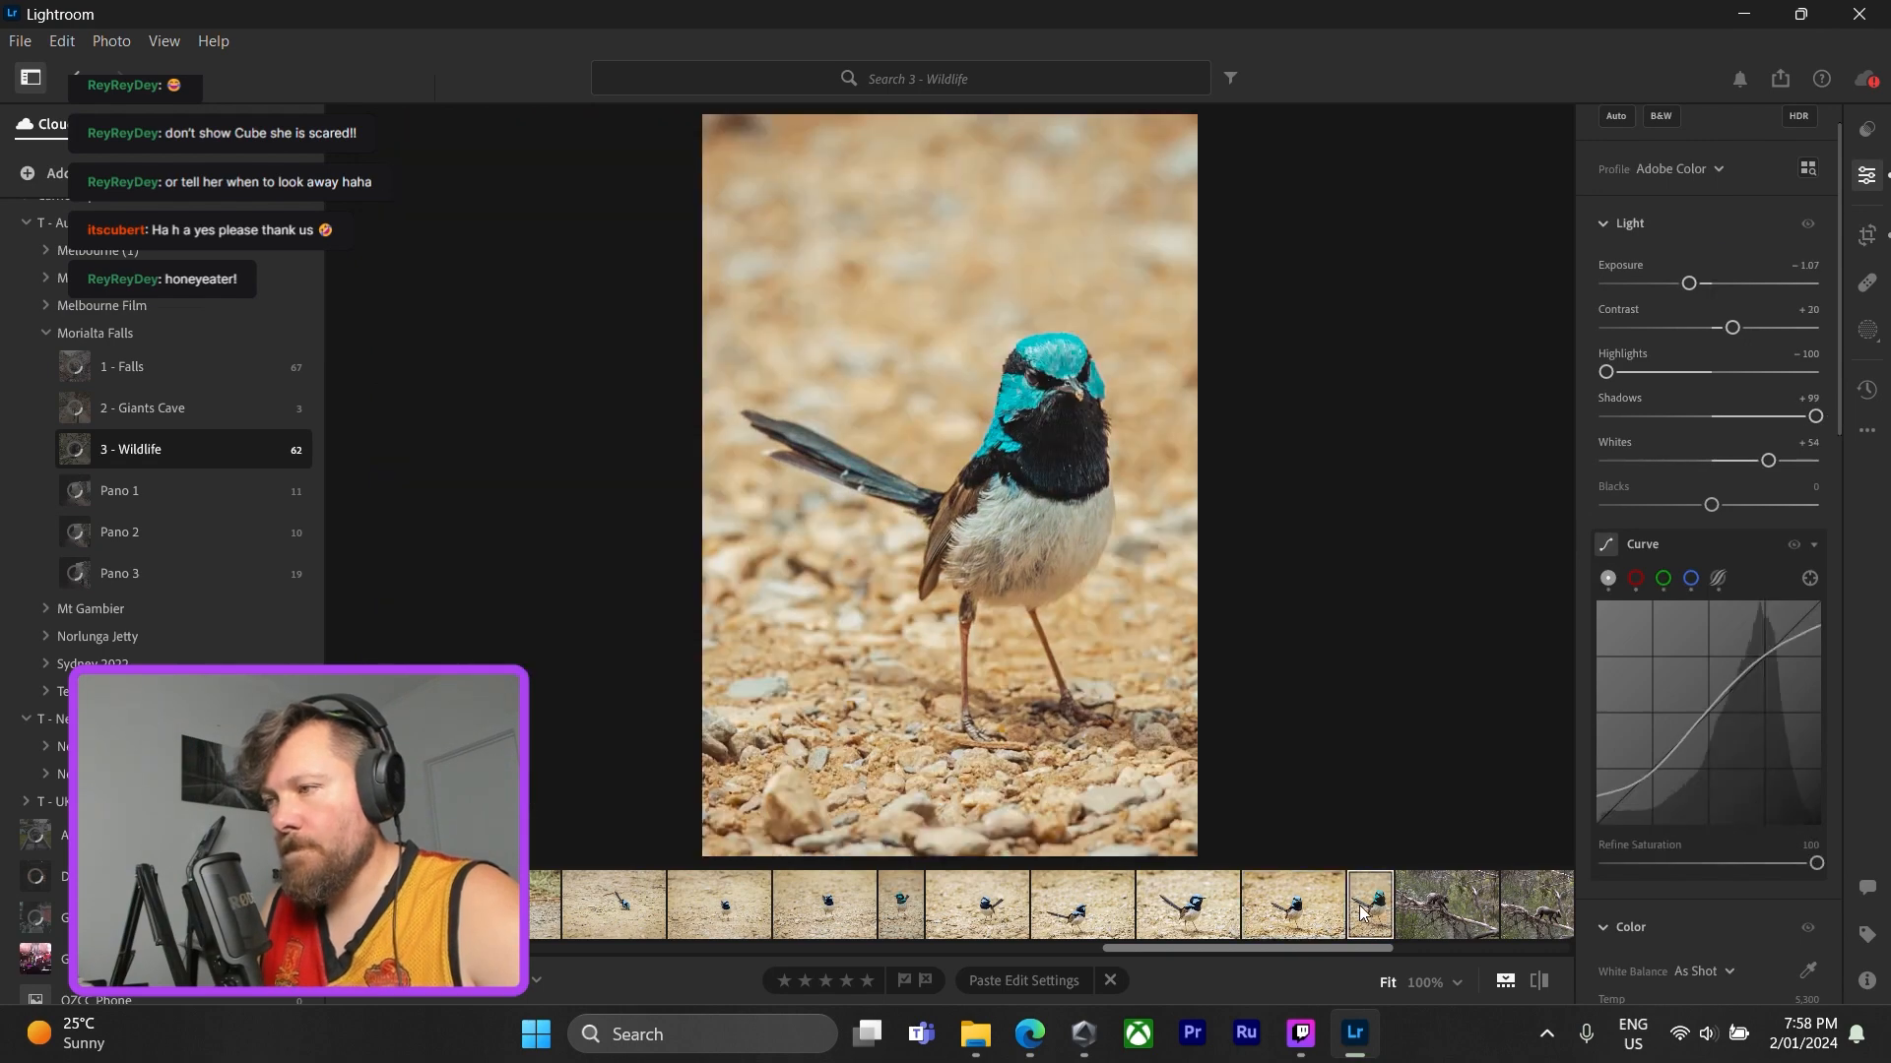
key("ctrl+v")
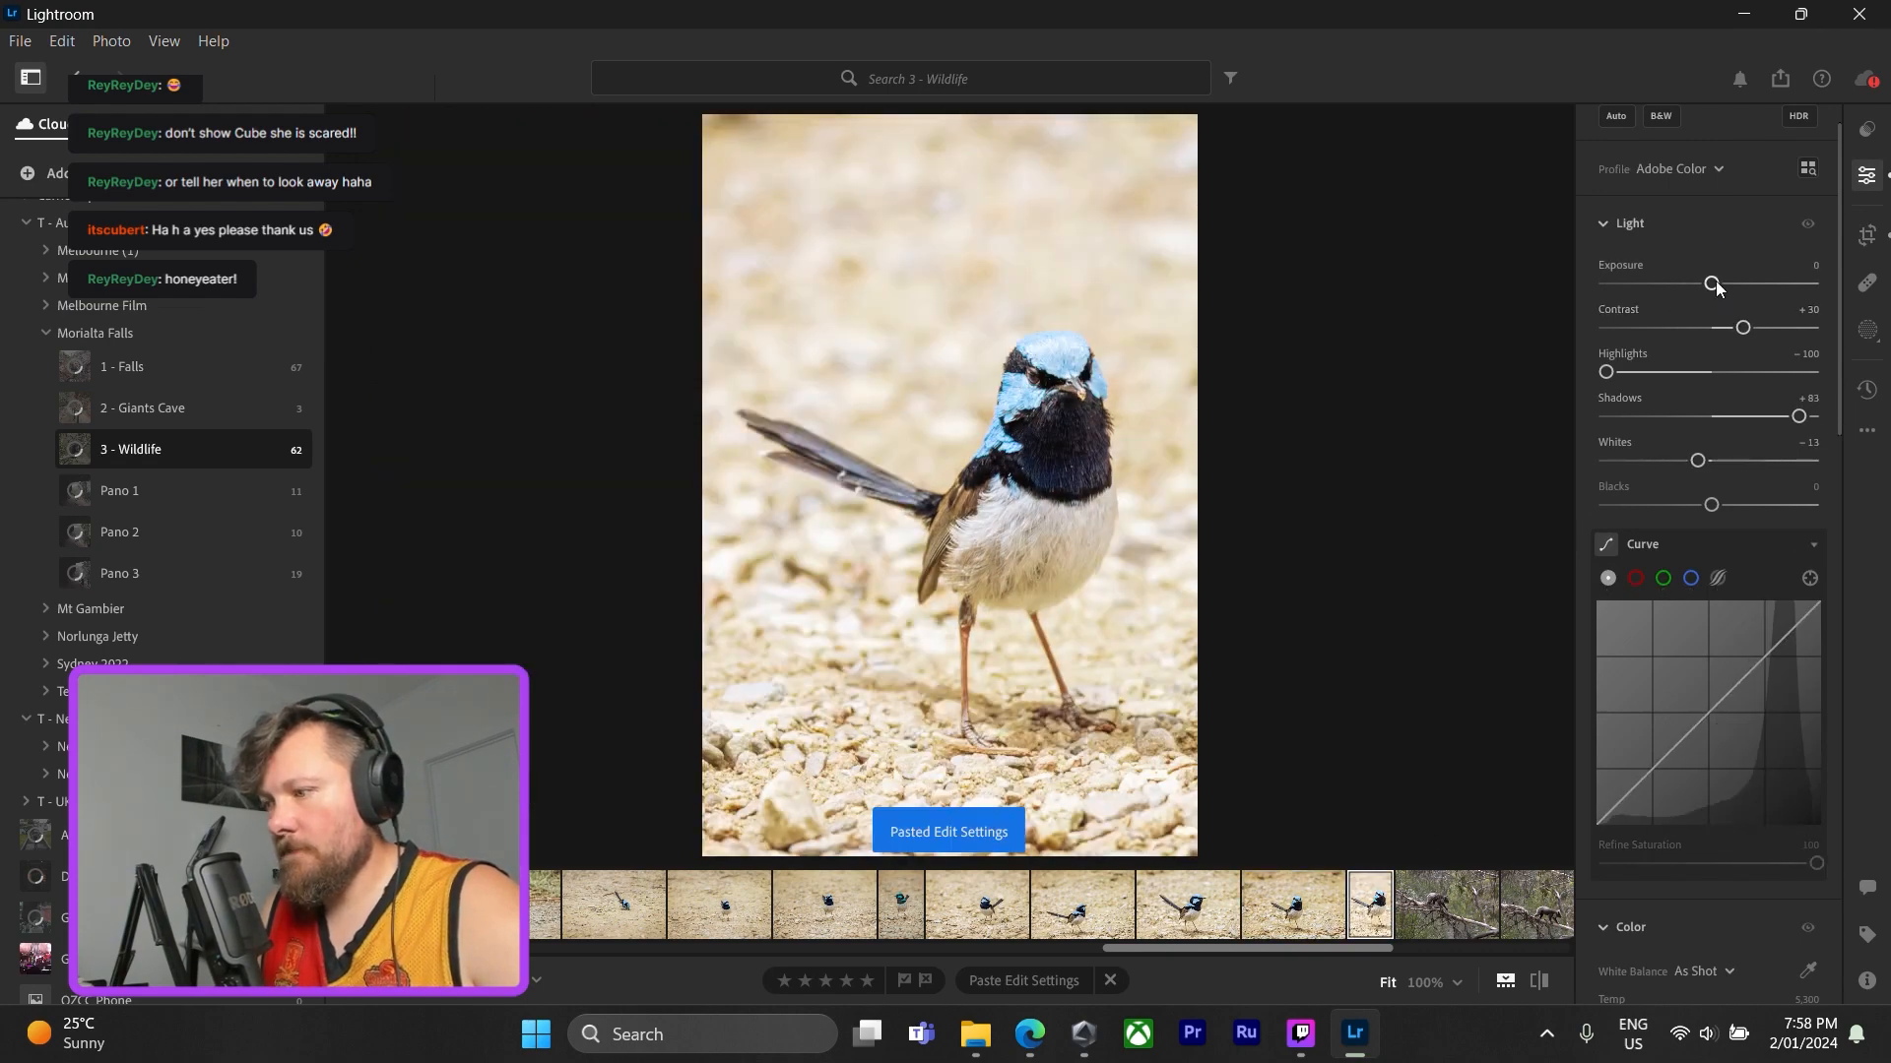
key("Left")
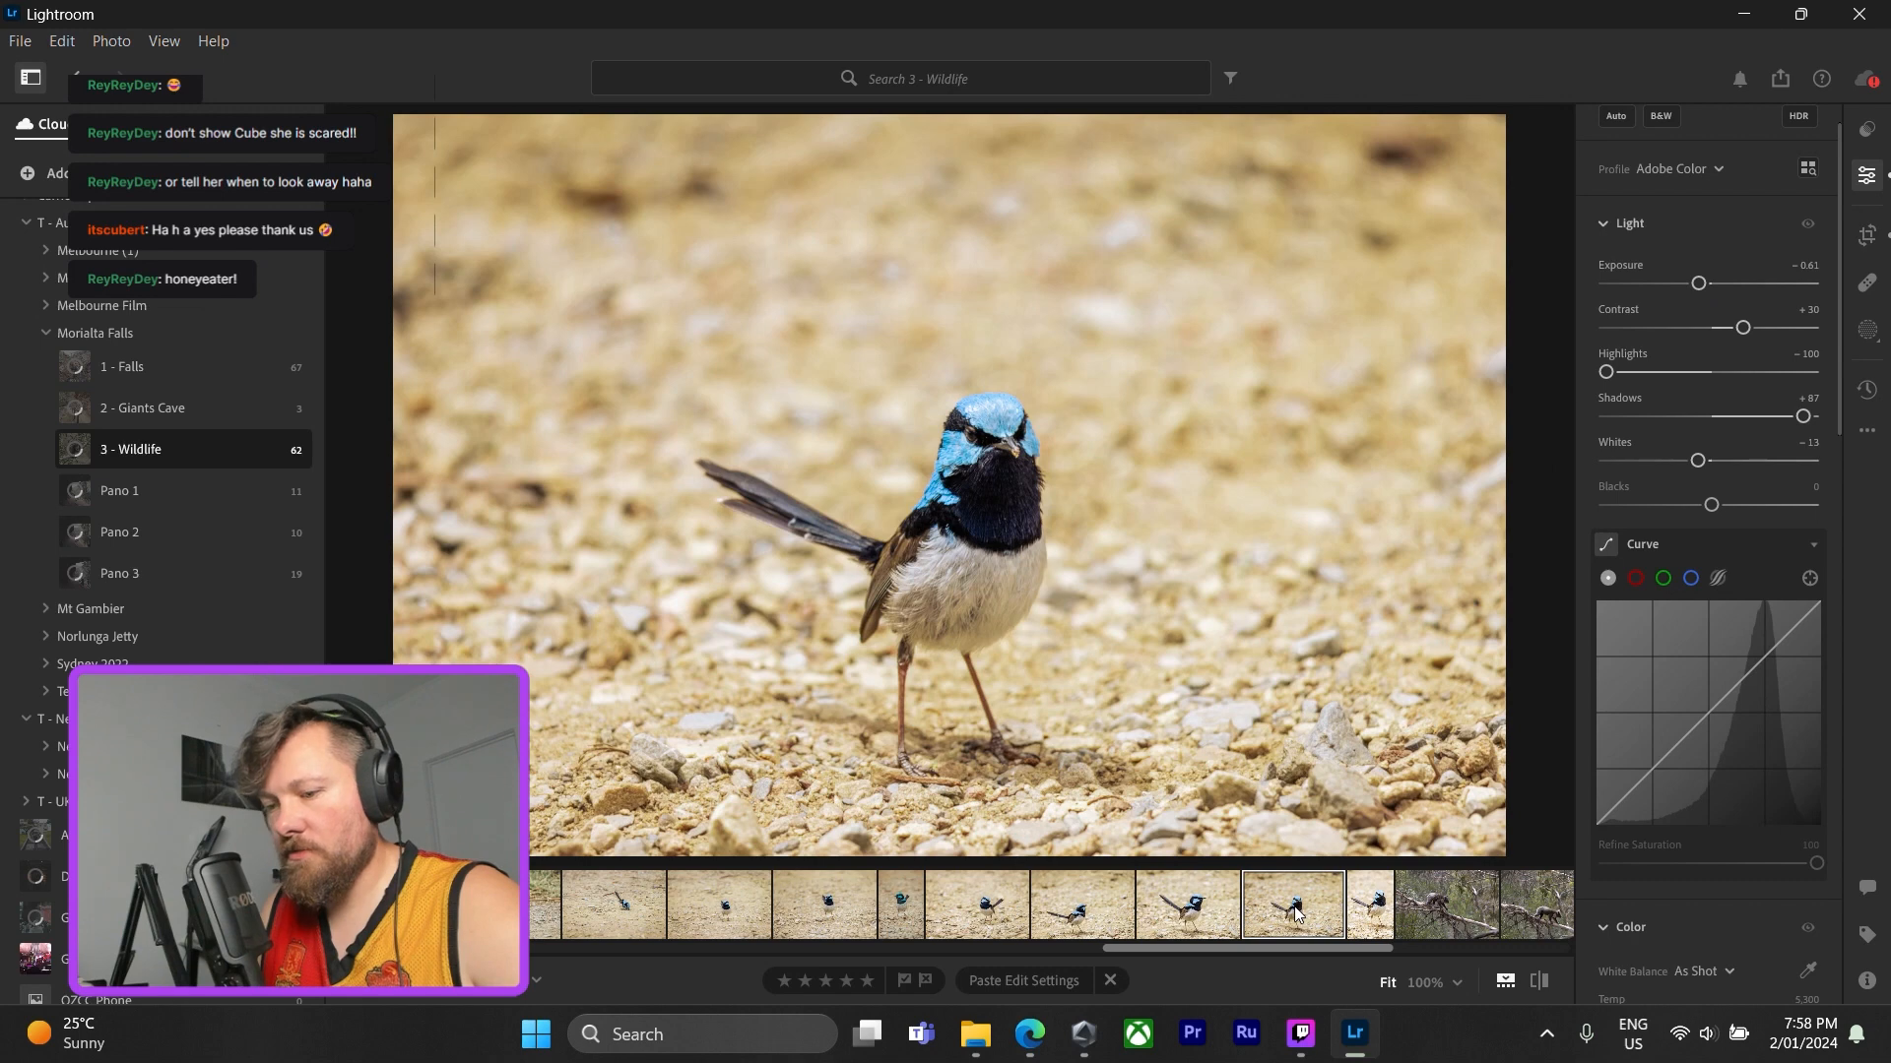
left_click(1372, 908)
key("ctrl+v")
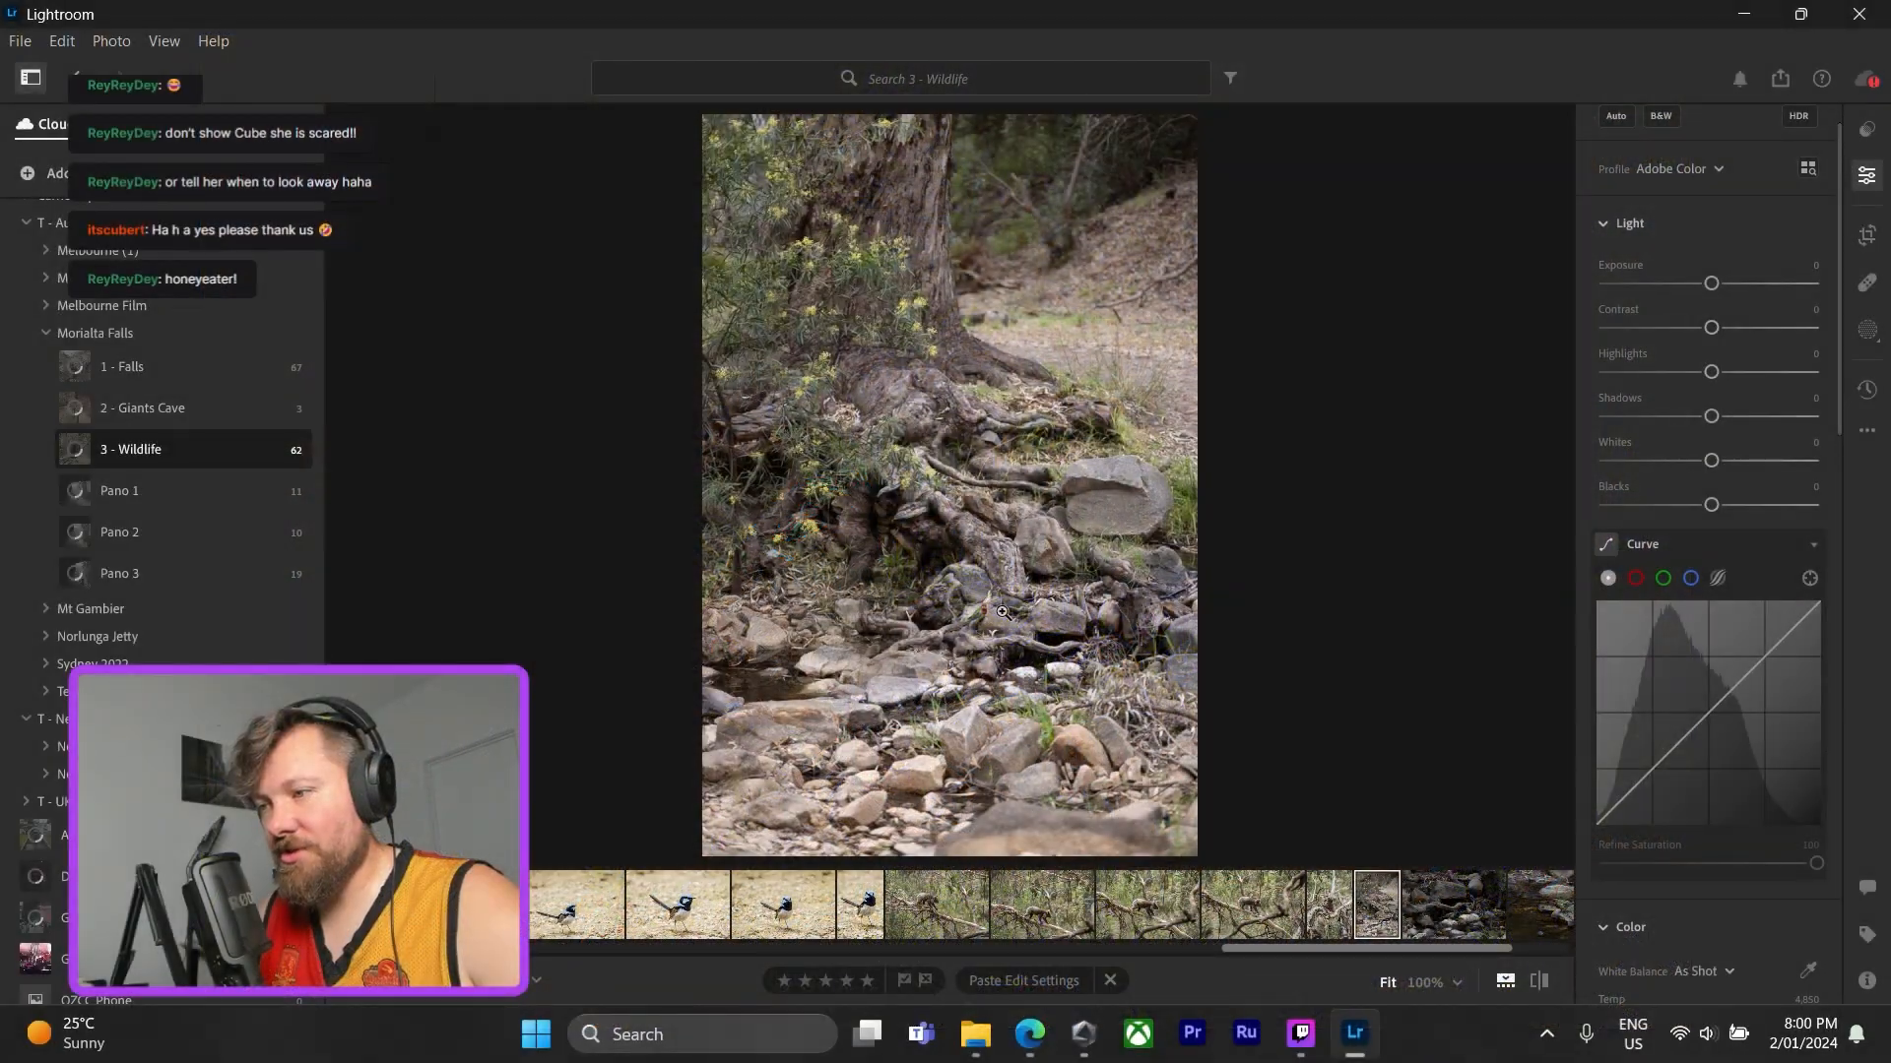
- Paste the copied edit settings onto the vertical tree-roots photo and check the parrot on the rocks up close
left_click(1003, 612)
left_click_drag(946, 658, 1103, 523)
left_click(1103, 523)
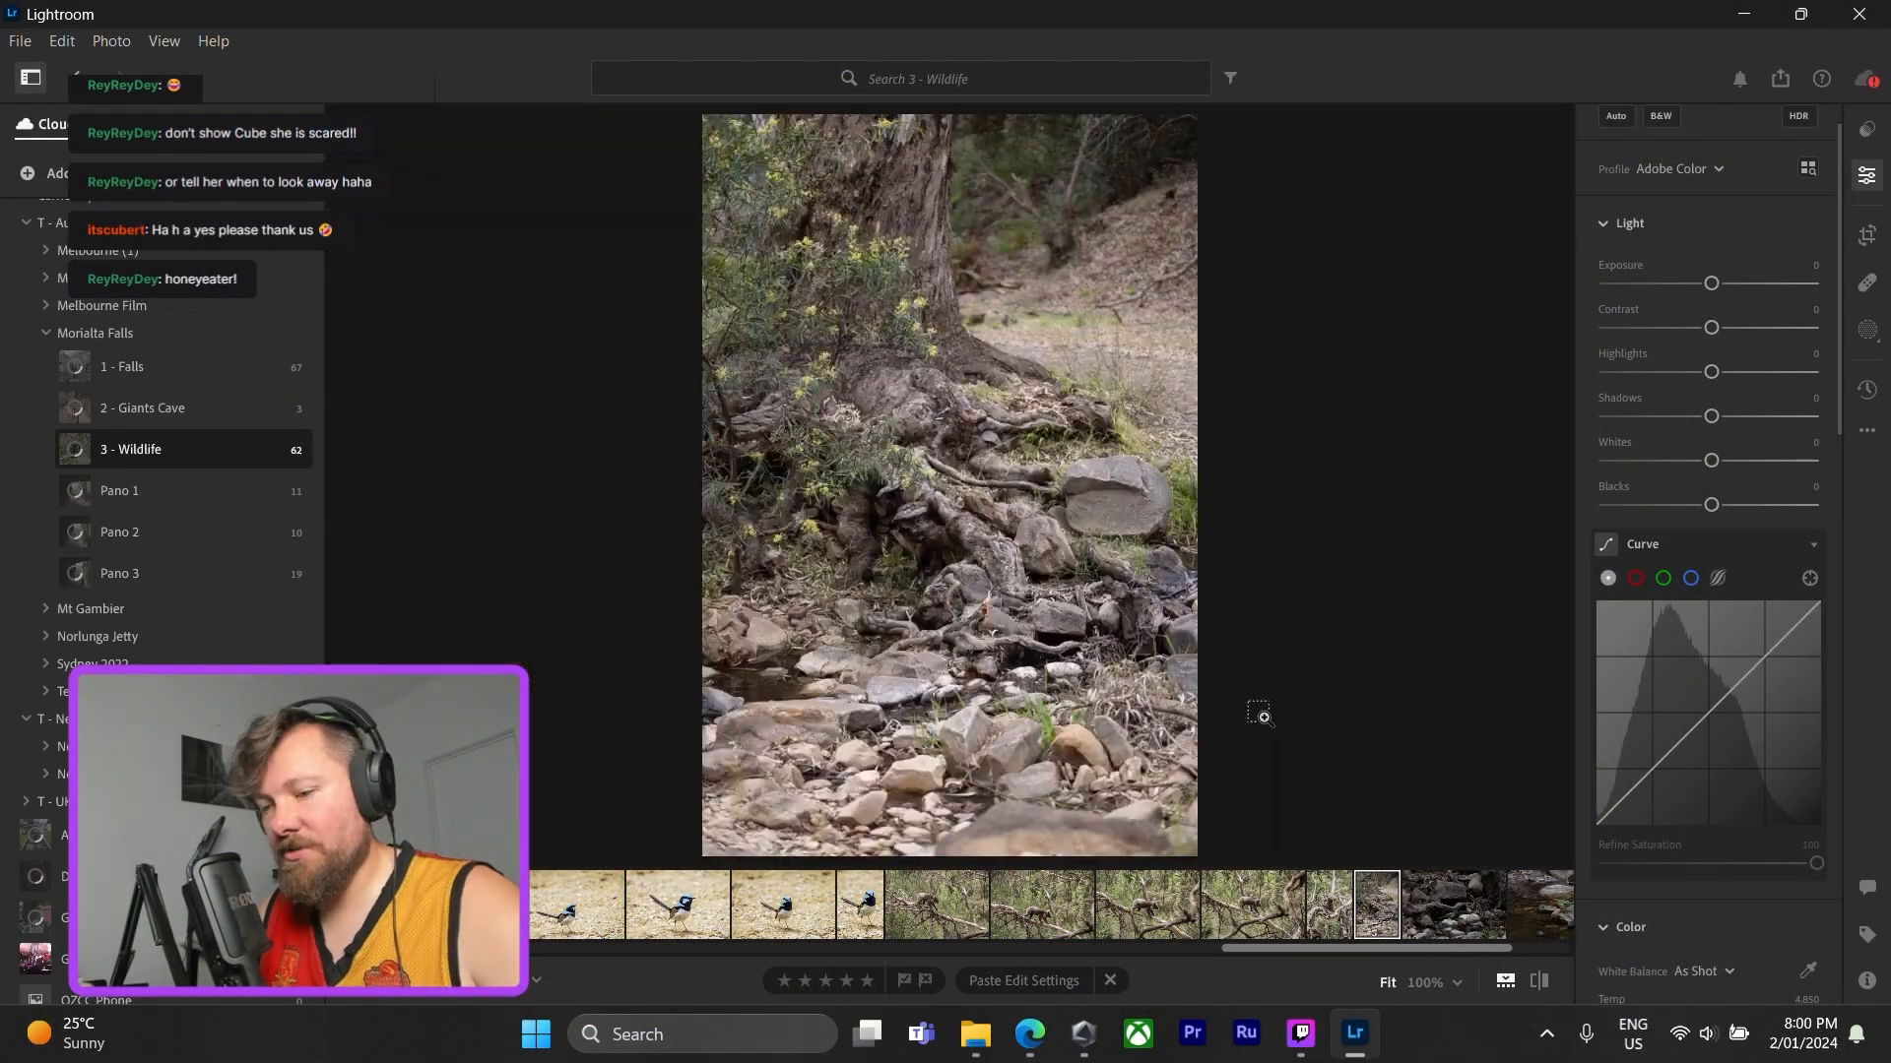
key("ctrl+v")
left_click(988, 617)
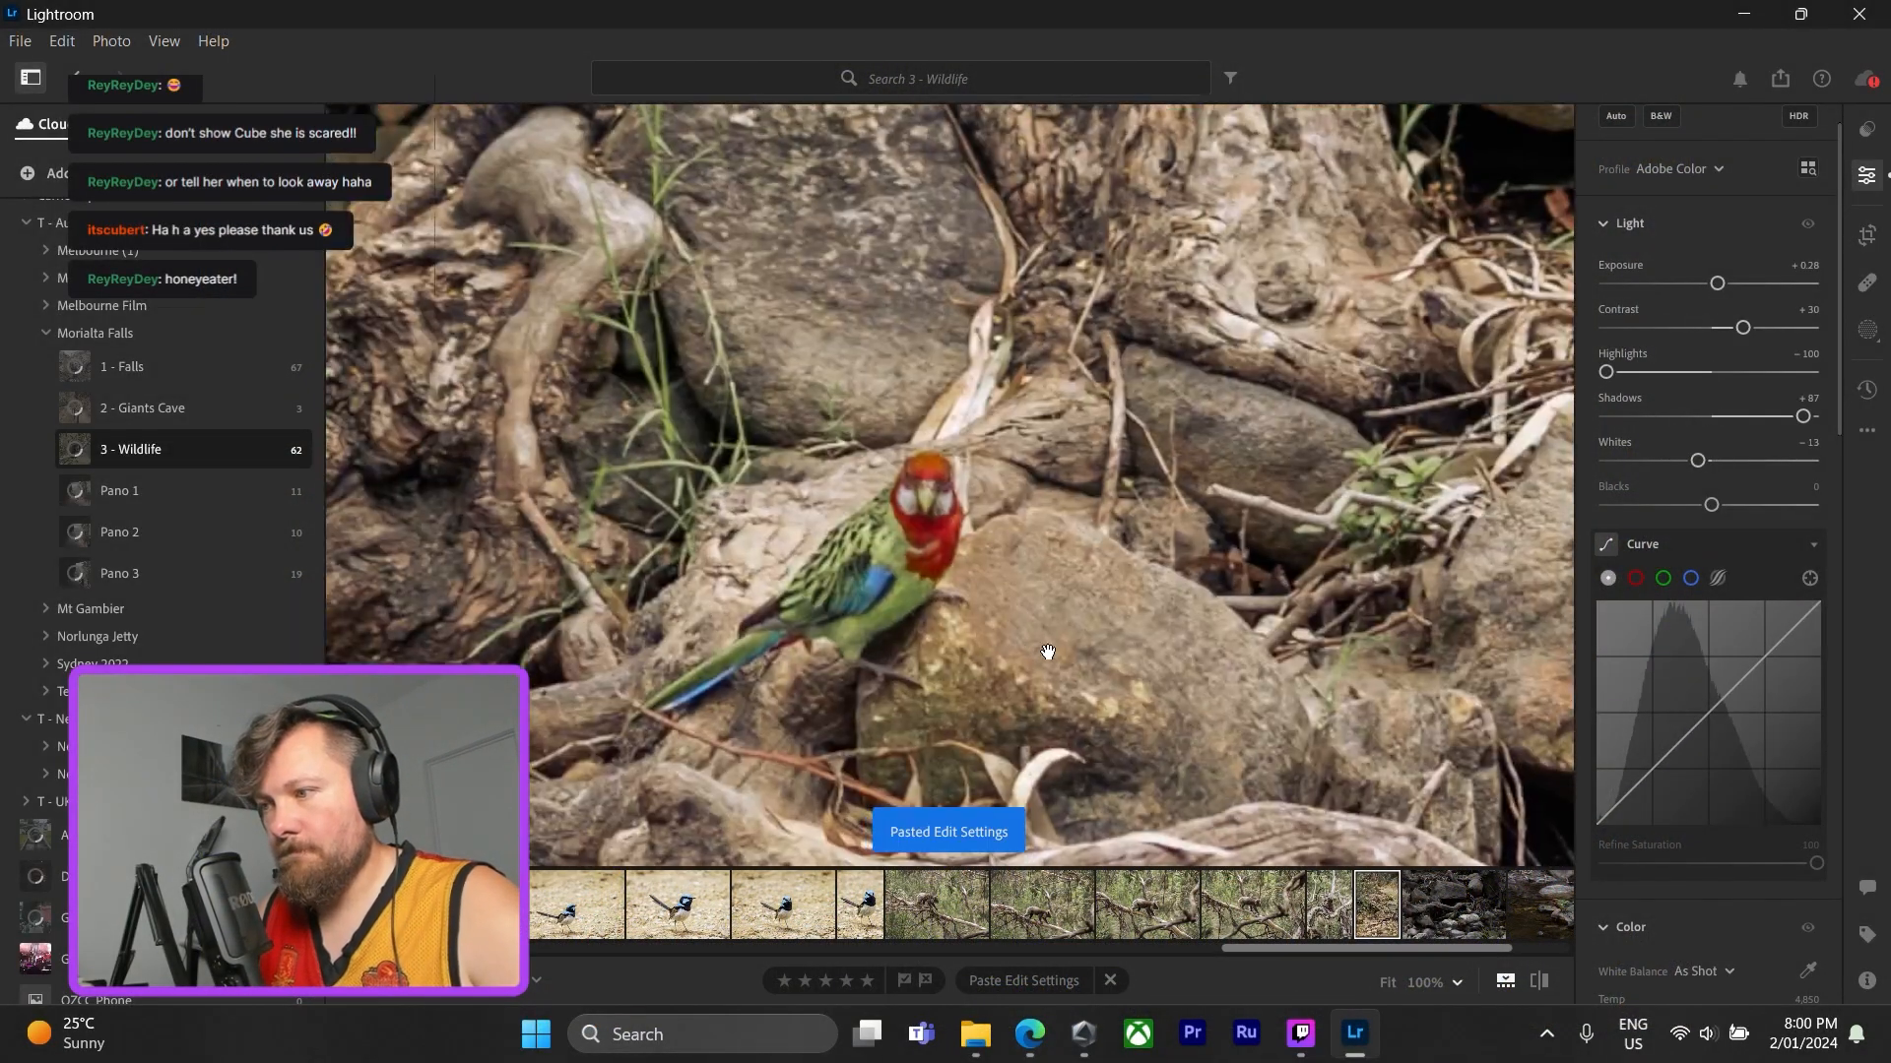
left_click_drag(988, 617, 1297, 748)
left_click_drag(1179, 385, 1026, 568)
left_click(1026, 568)
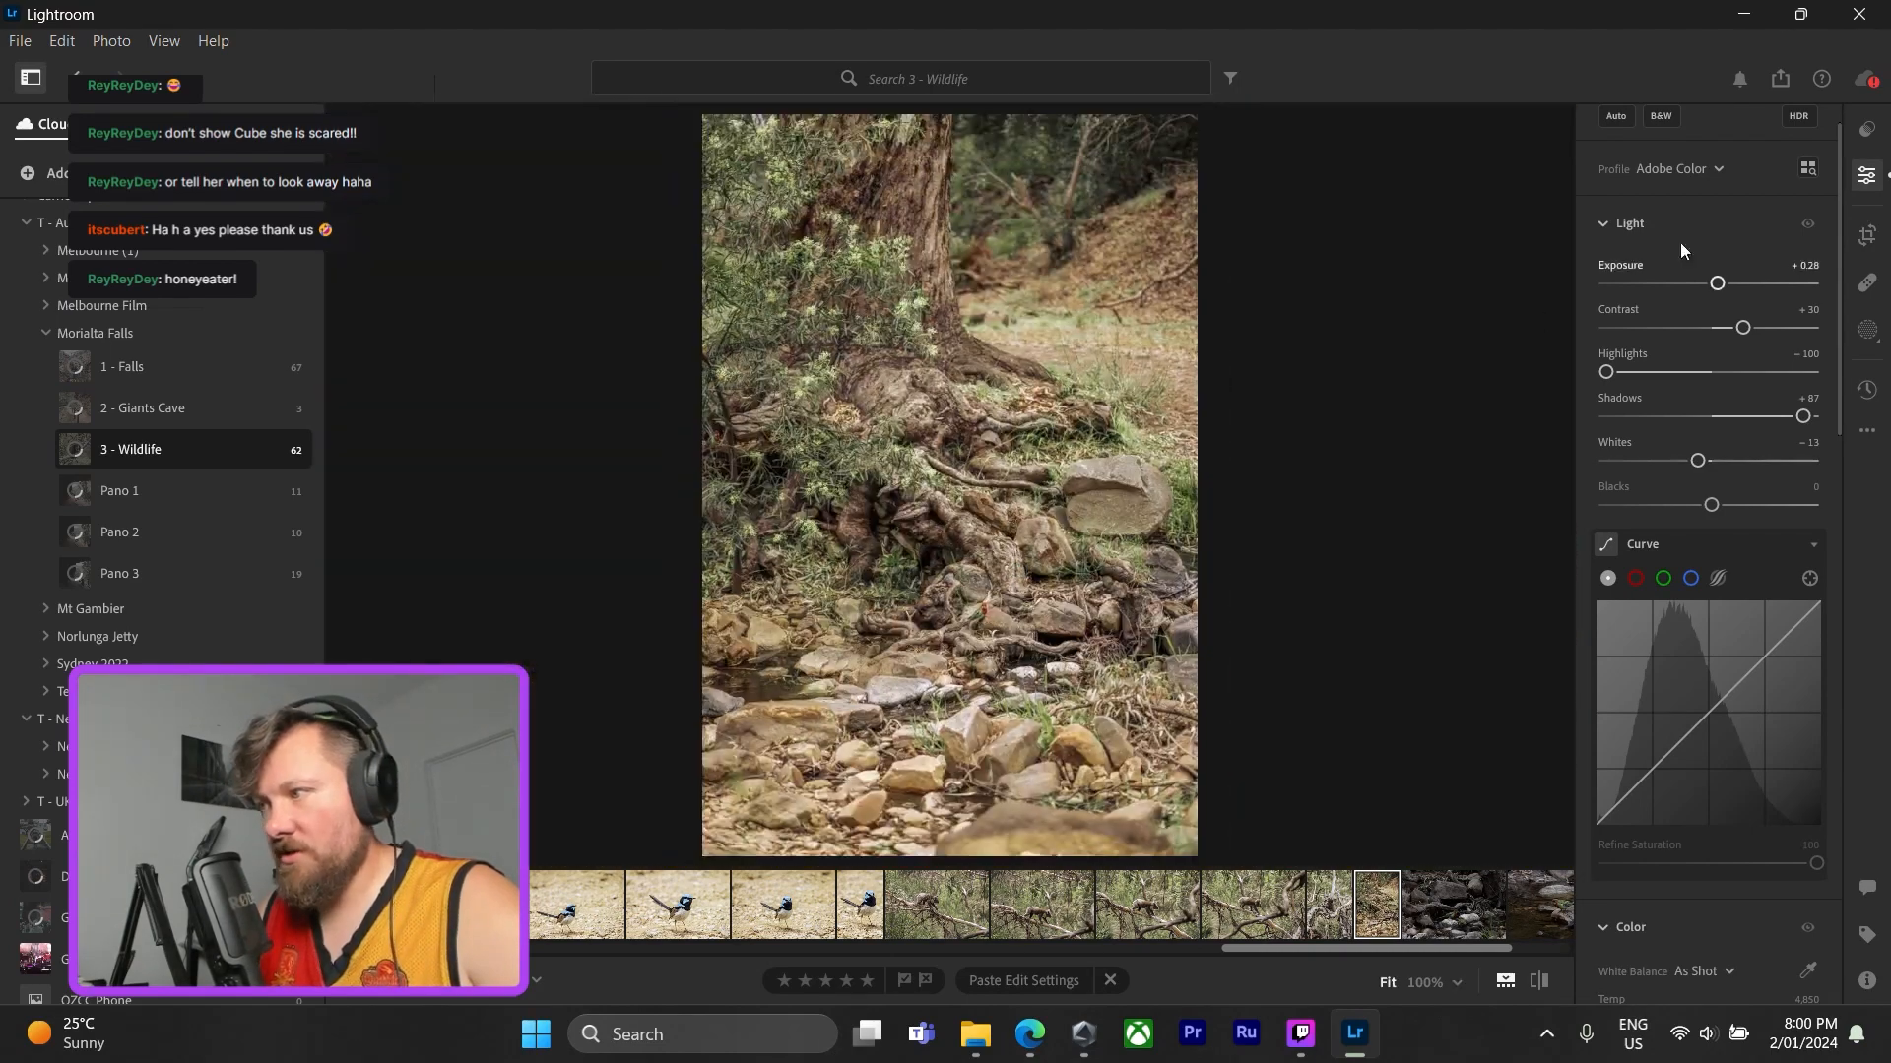
- Crop the vertical tree-roots photo slightly tighter at the original aspect ratio, reposition it in the frame, and check the parrot up close
left_click(1867, 235)
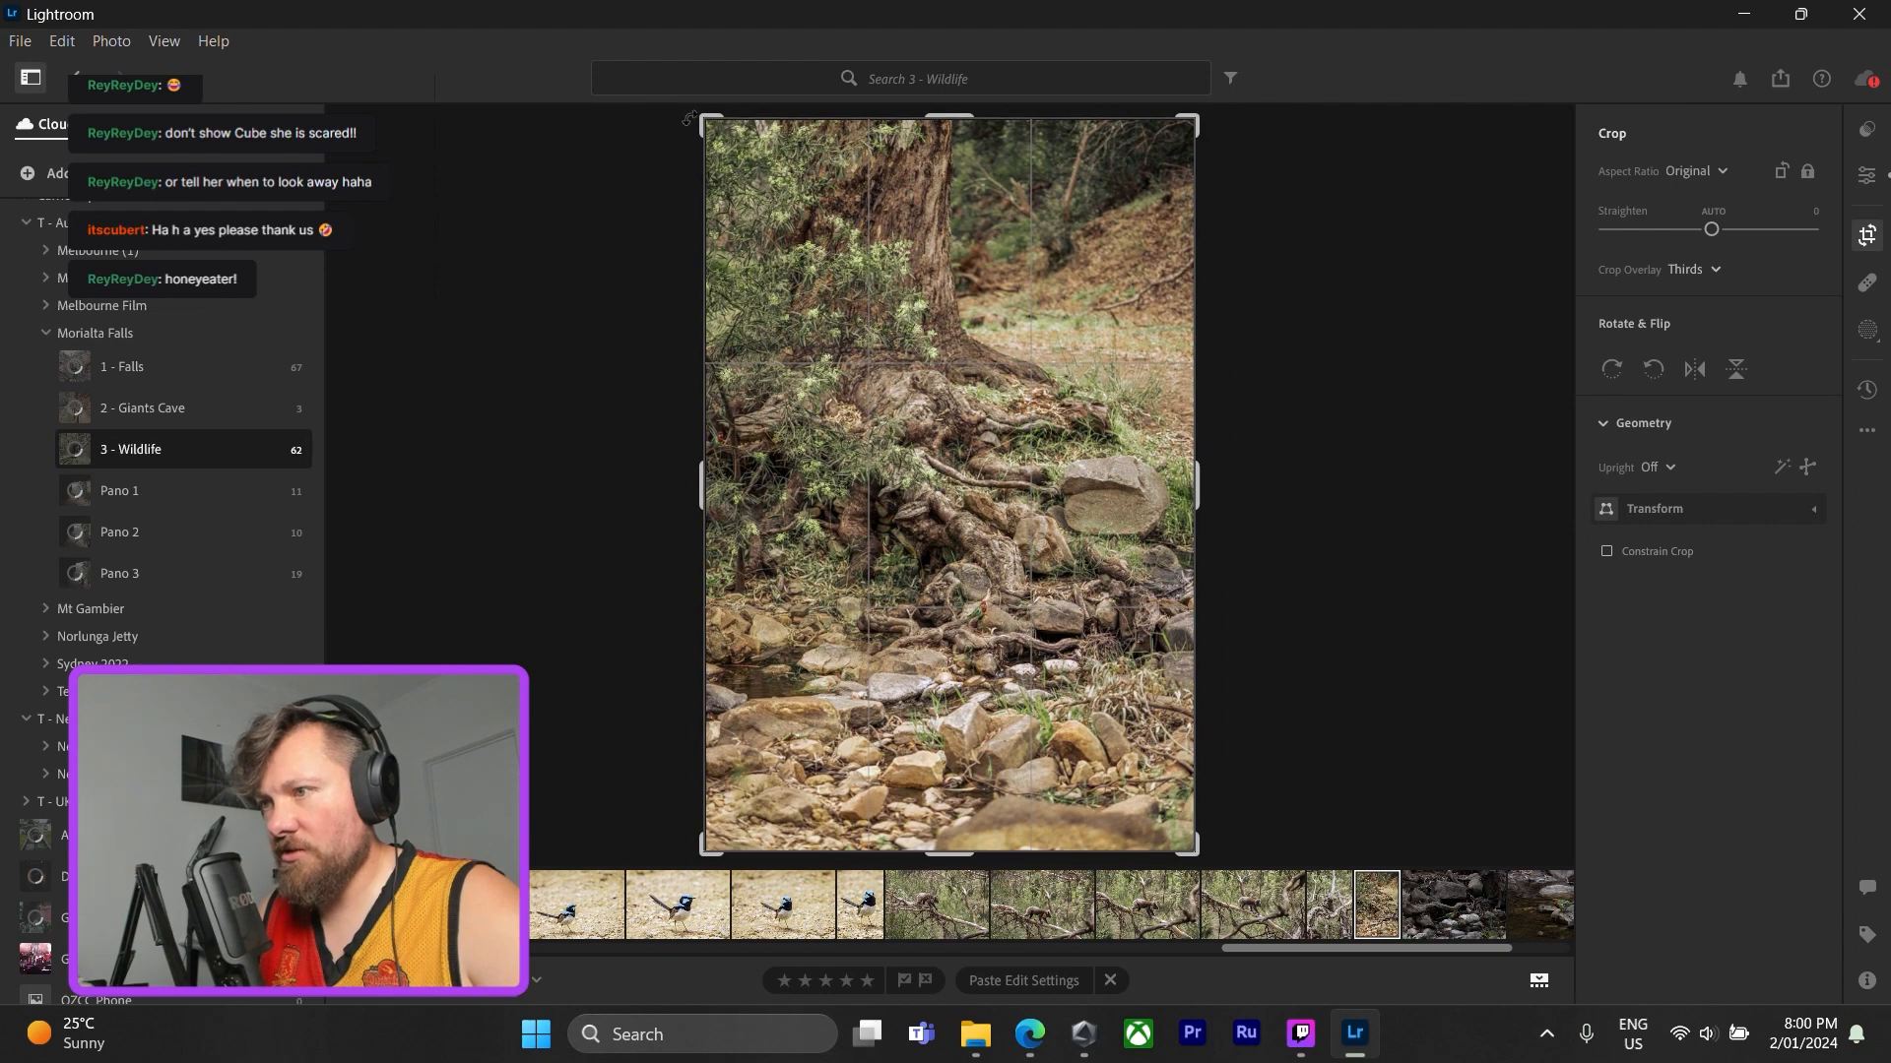
left_click_drag(703, 120, 718, 143)
left_click_drag(857, 435, 835, 490)
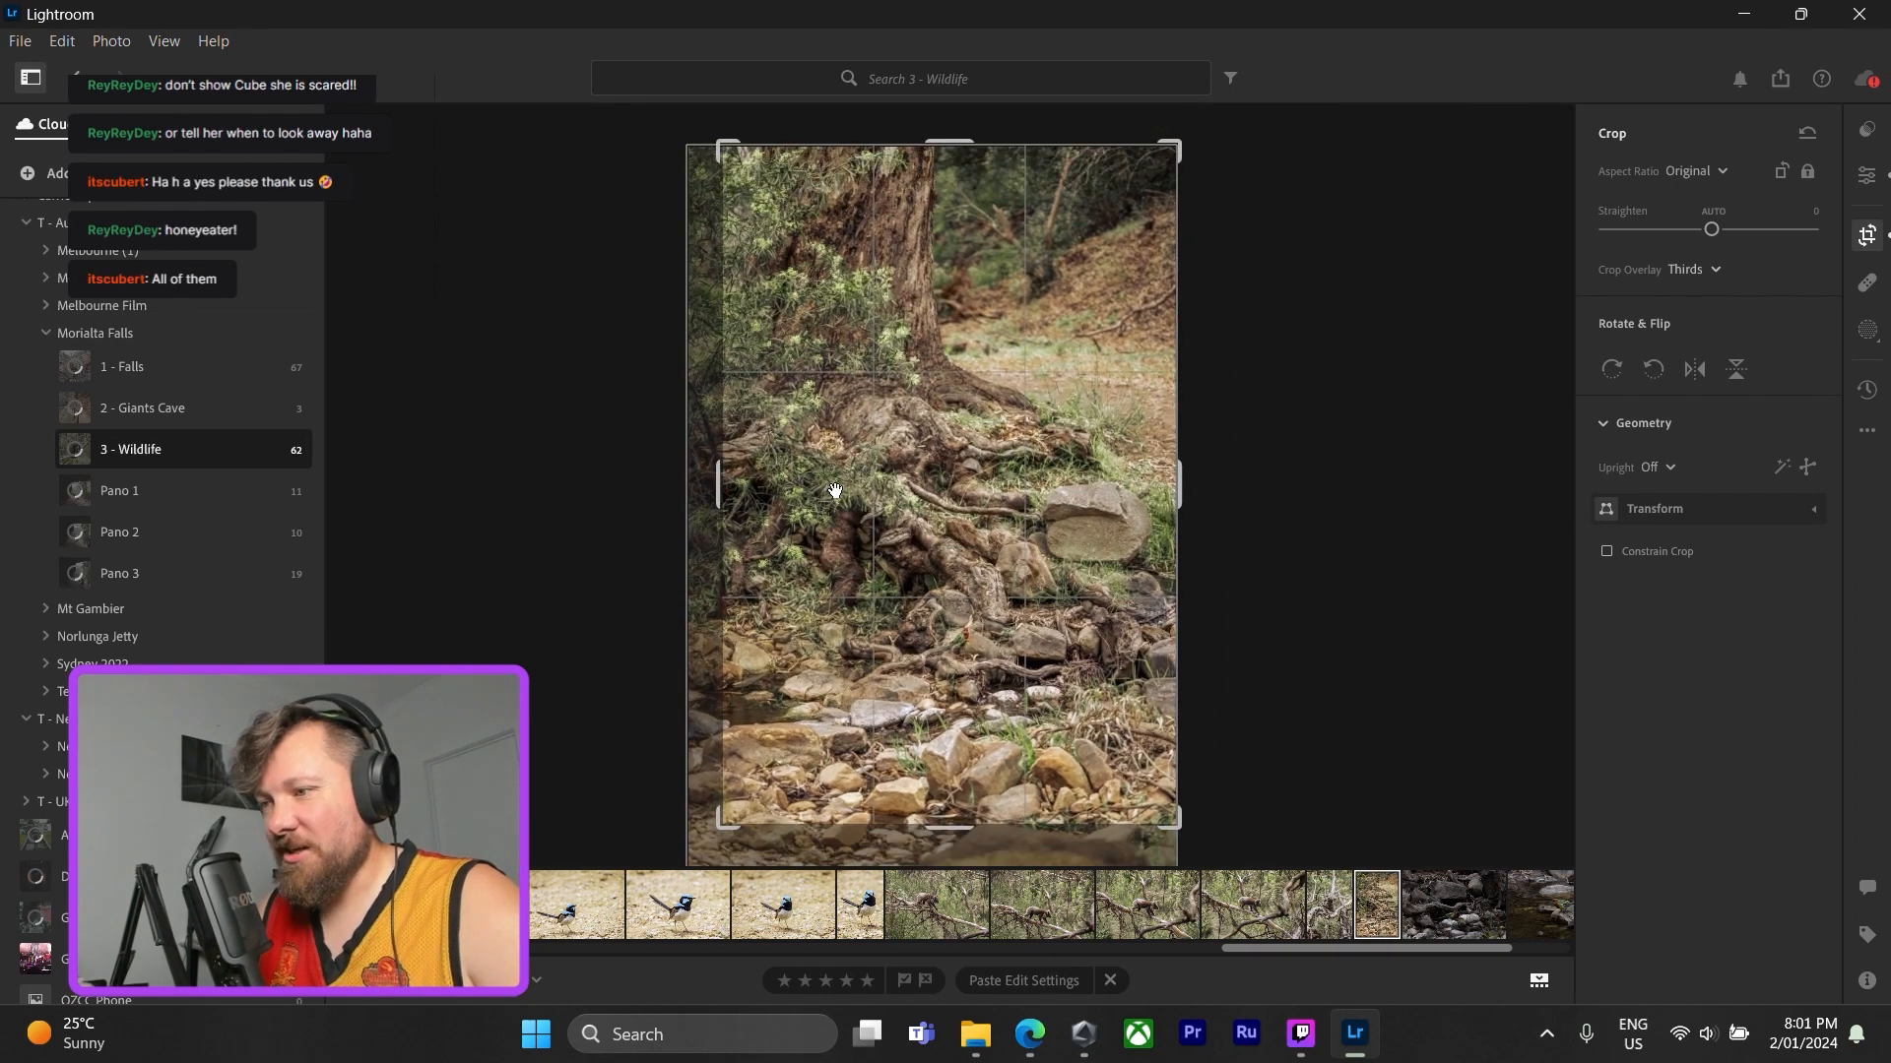
left_click_drag(925, 569, 918, 545)
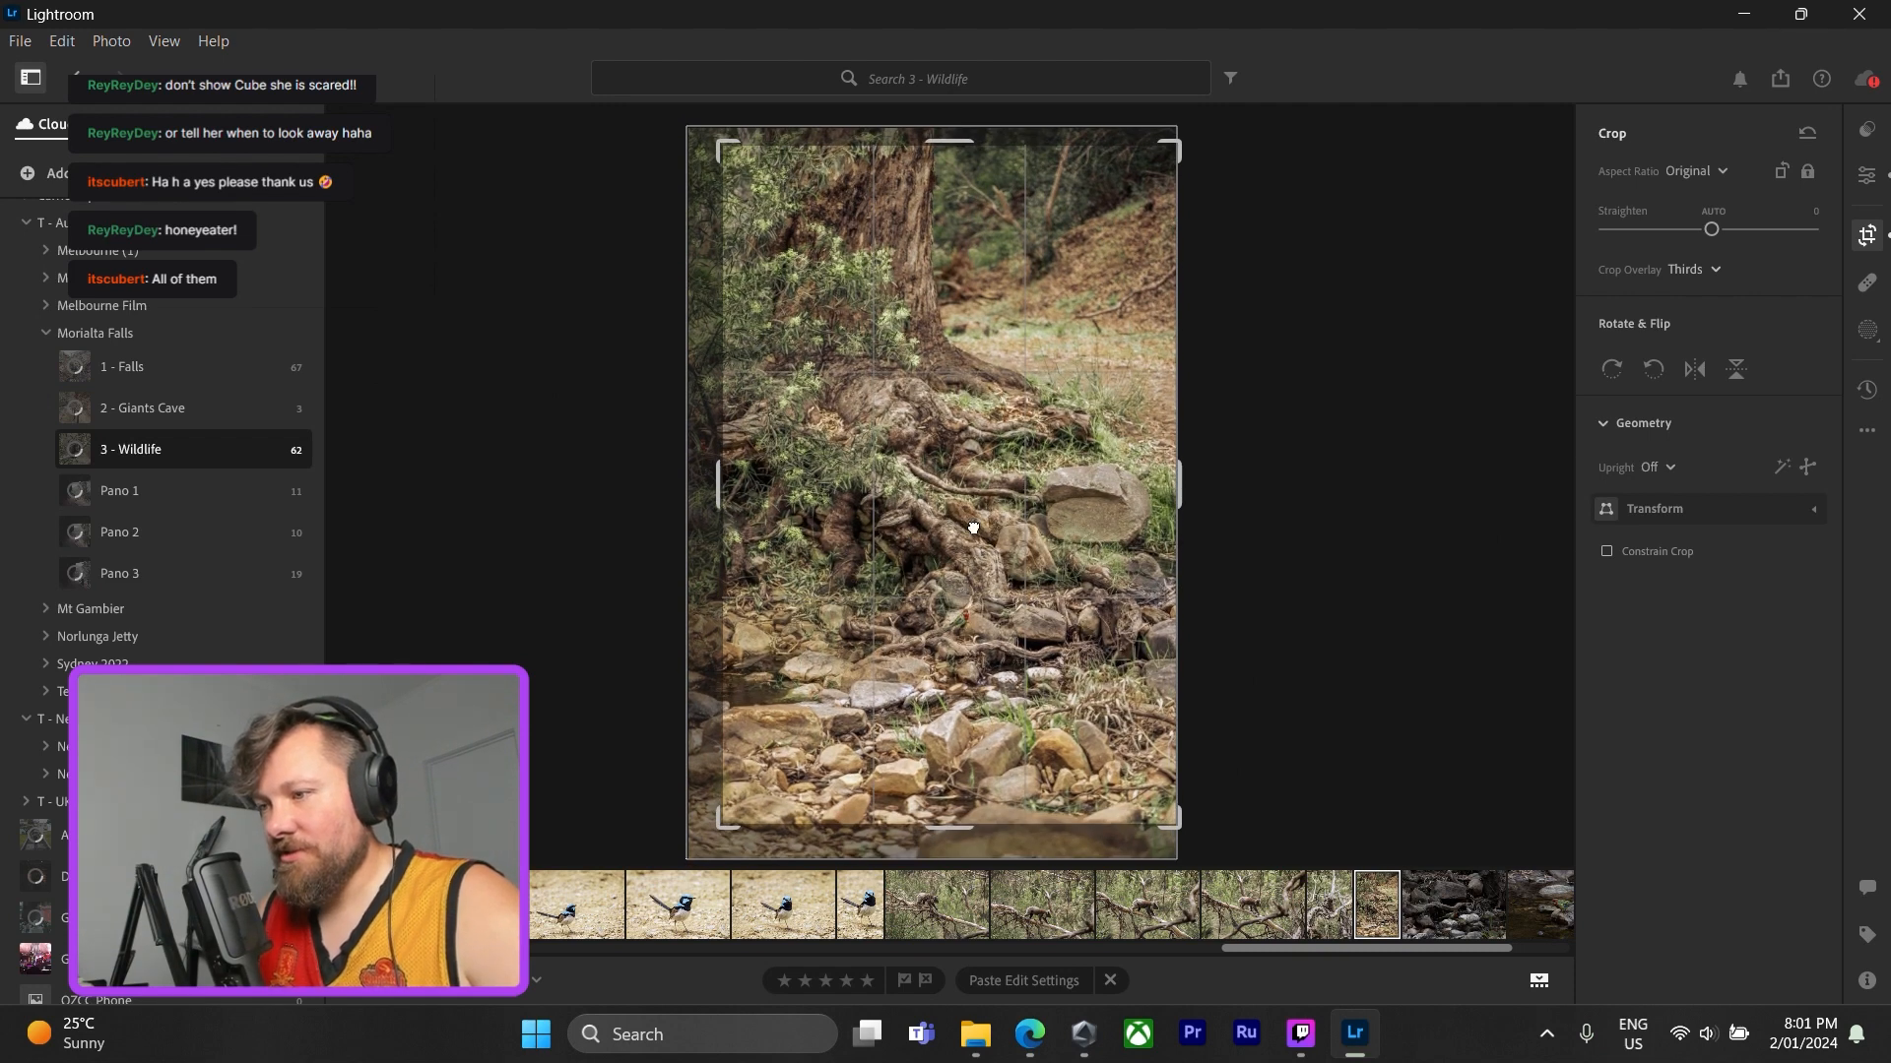
key("e")
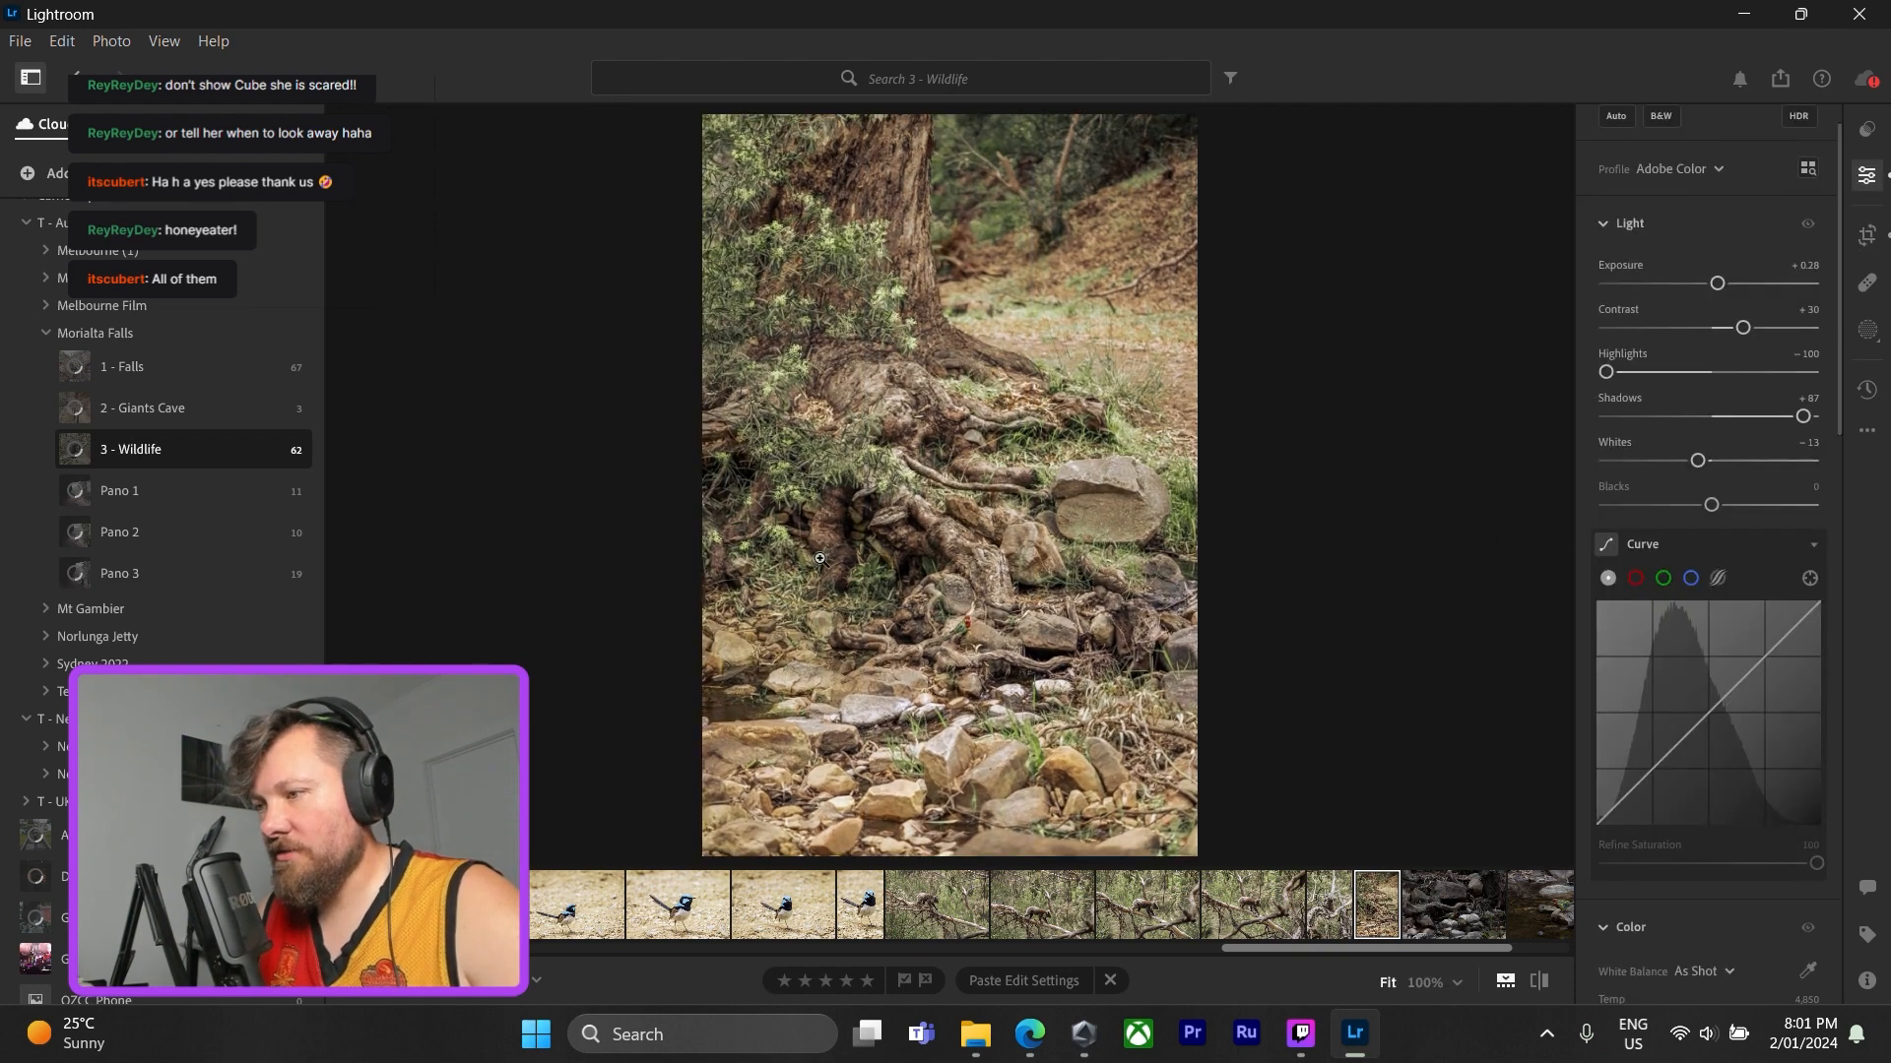
left_click(965, 647)
mouse_move(1002, 646)
left_mouse_down()
mouse_move(1045, 378)
mouse_move(1004, 680)
left_mouse_up()
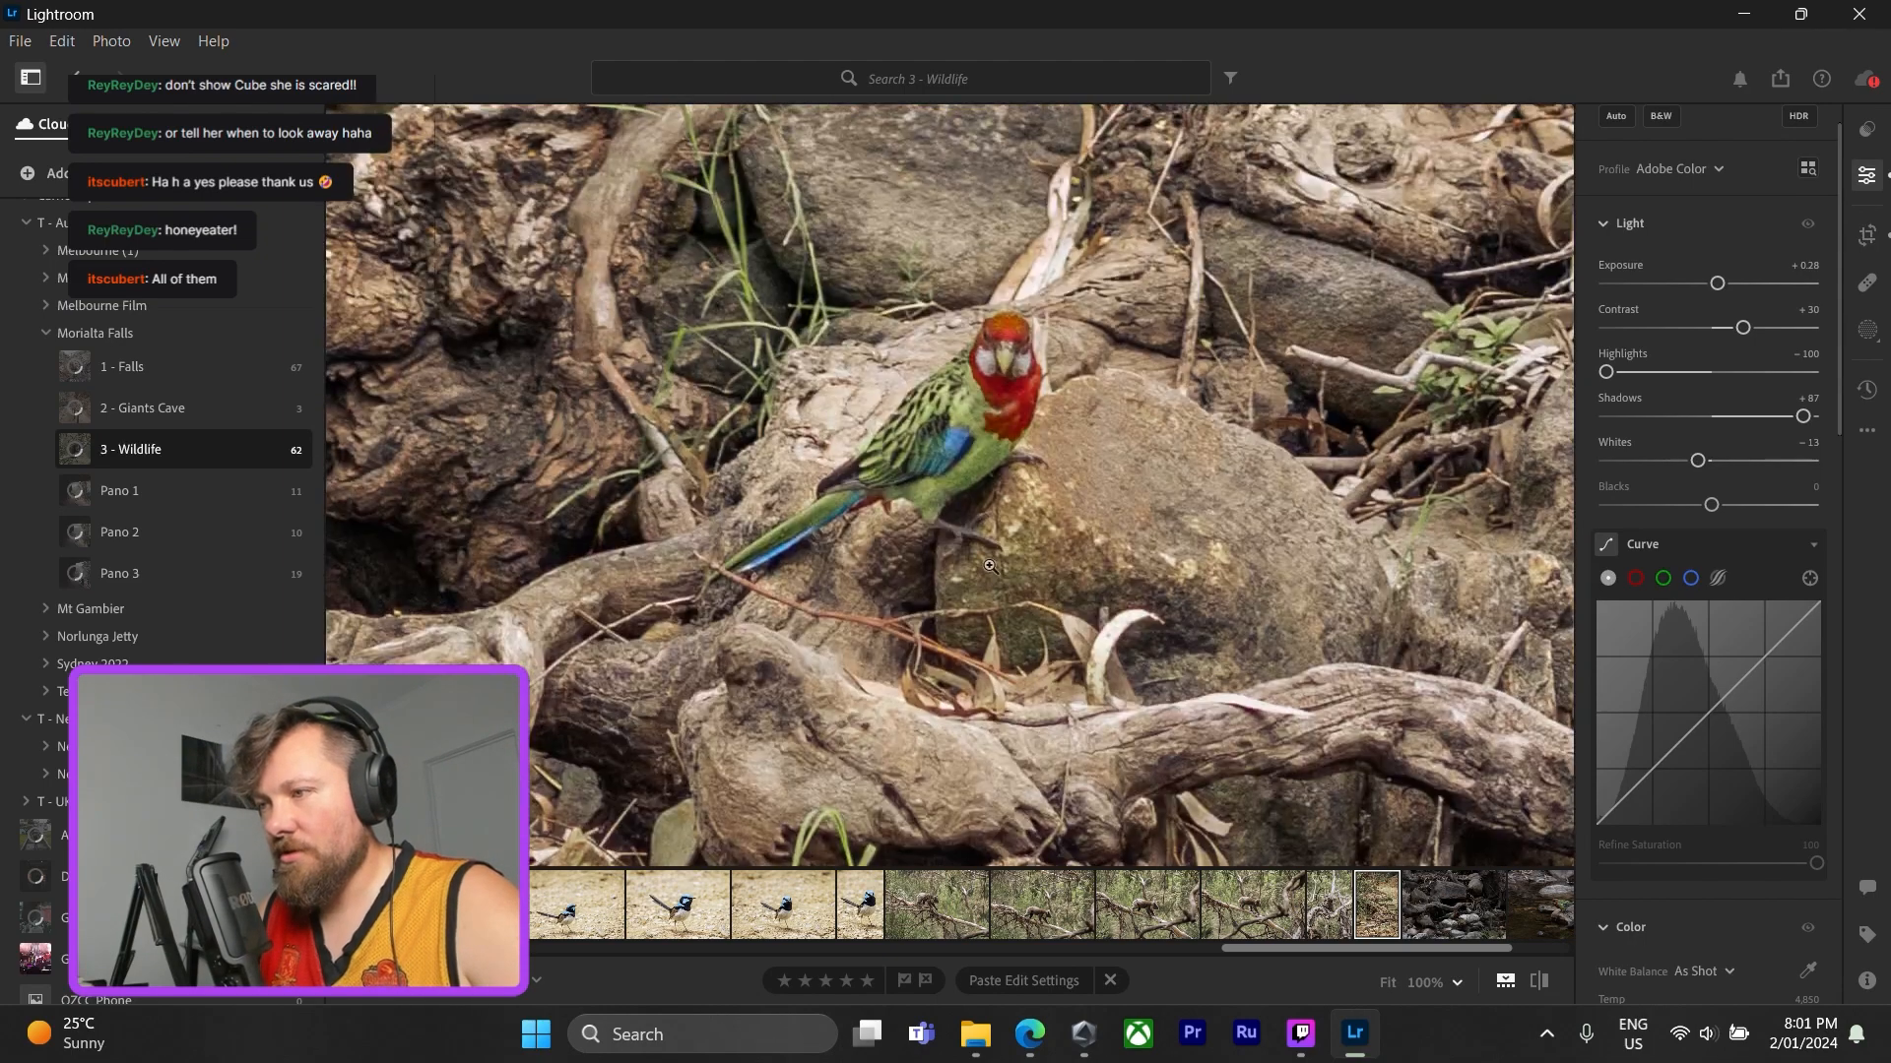
left_click(1001, 669)
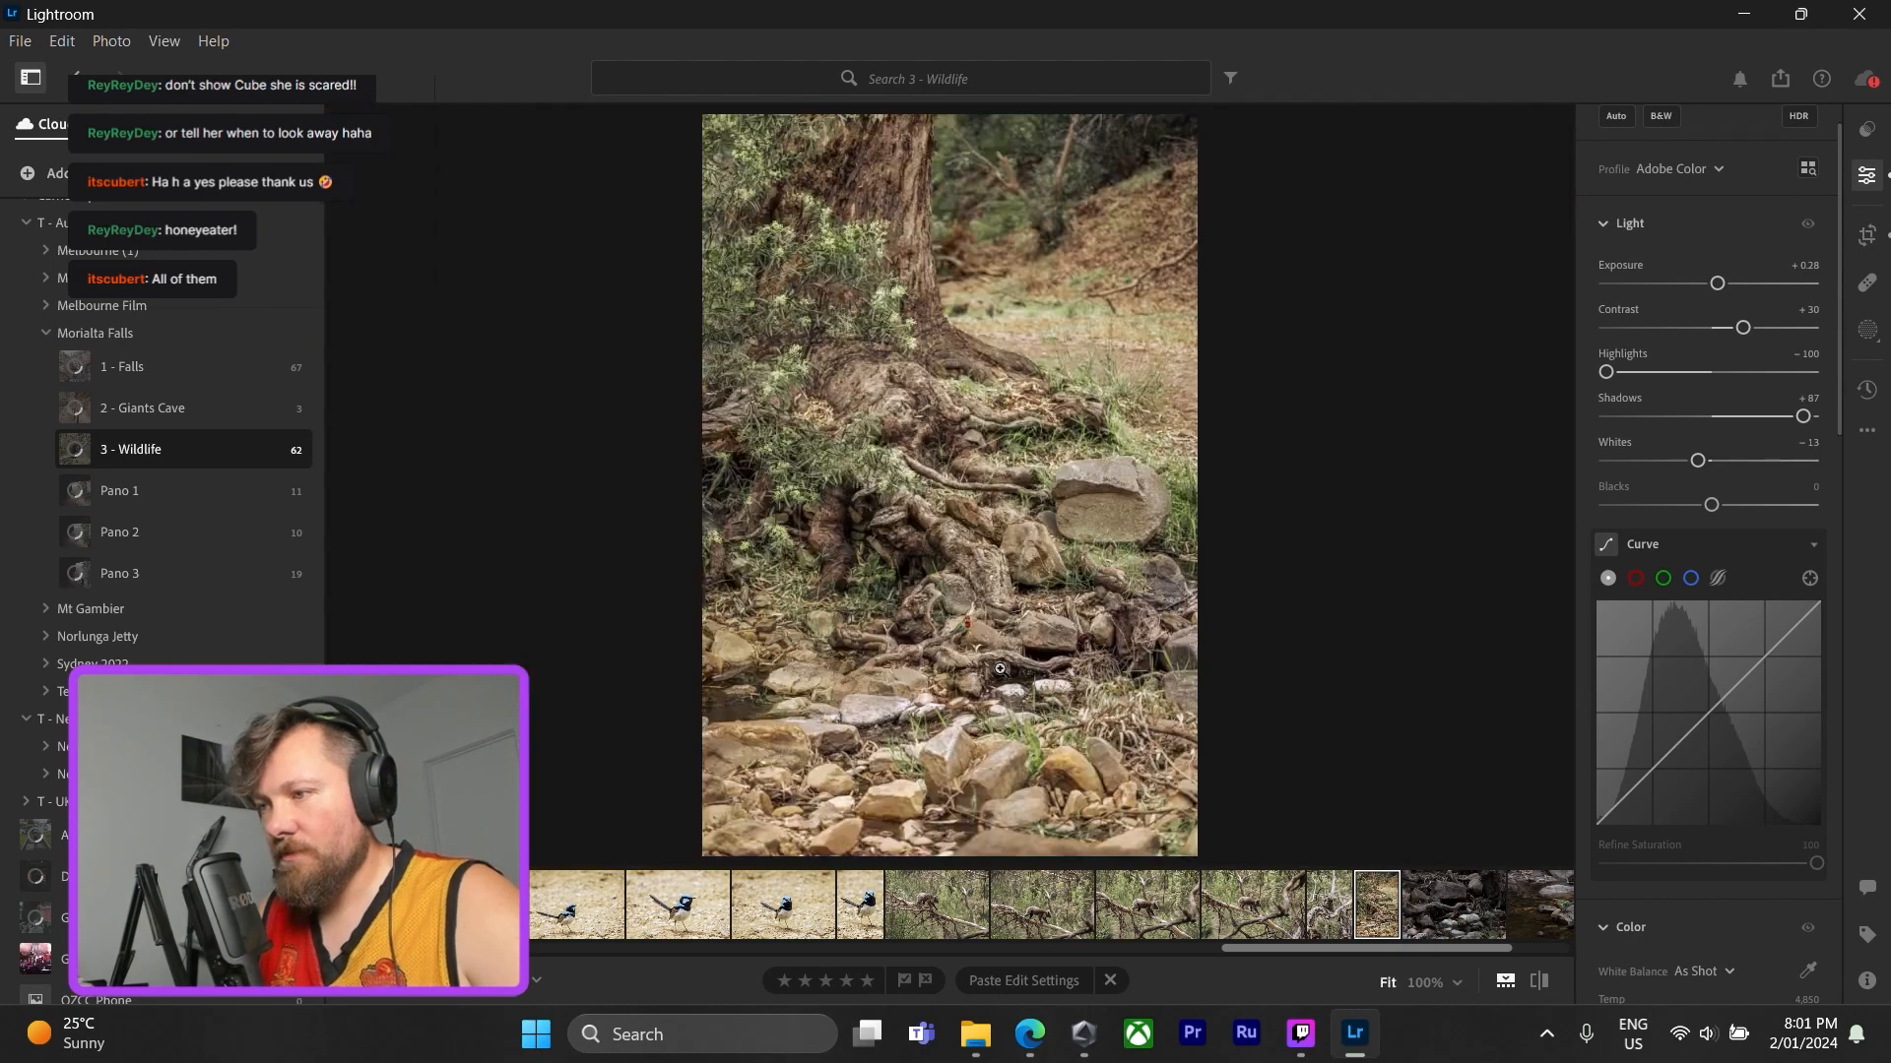
- Paste the copied edit settings onto the dark photo of two parrots at the creek and set exposure to +1.54
left_click(1439, 890)
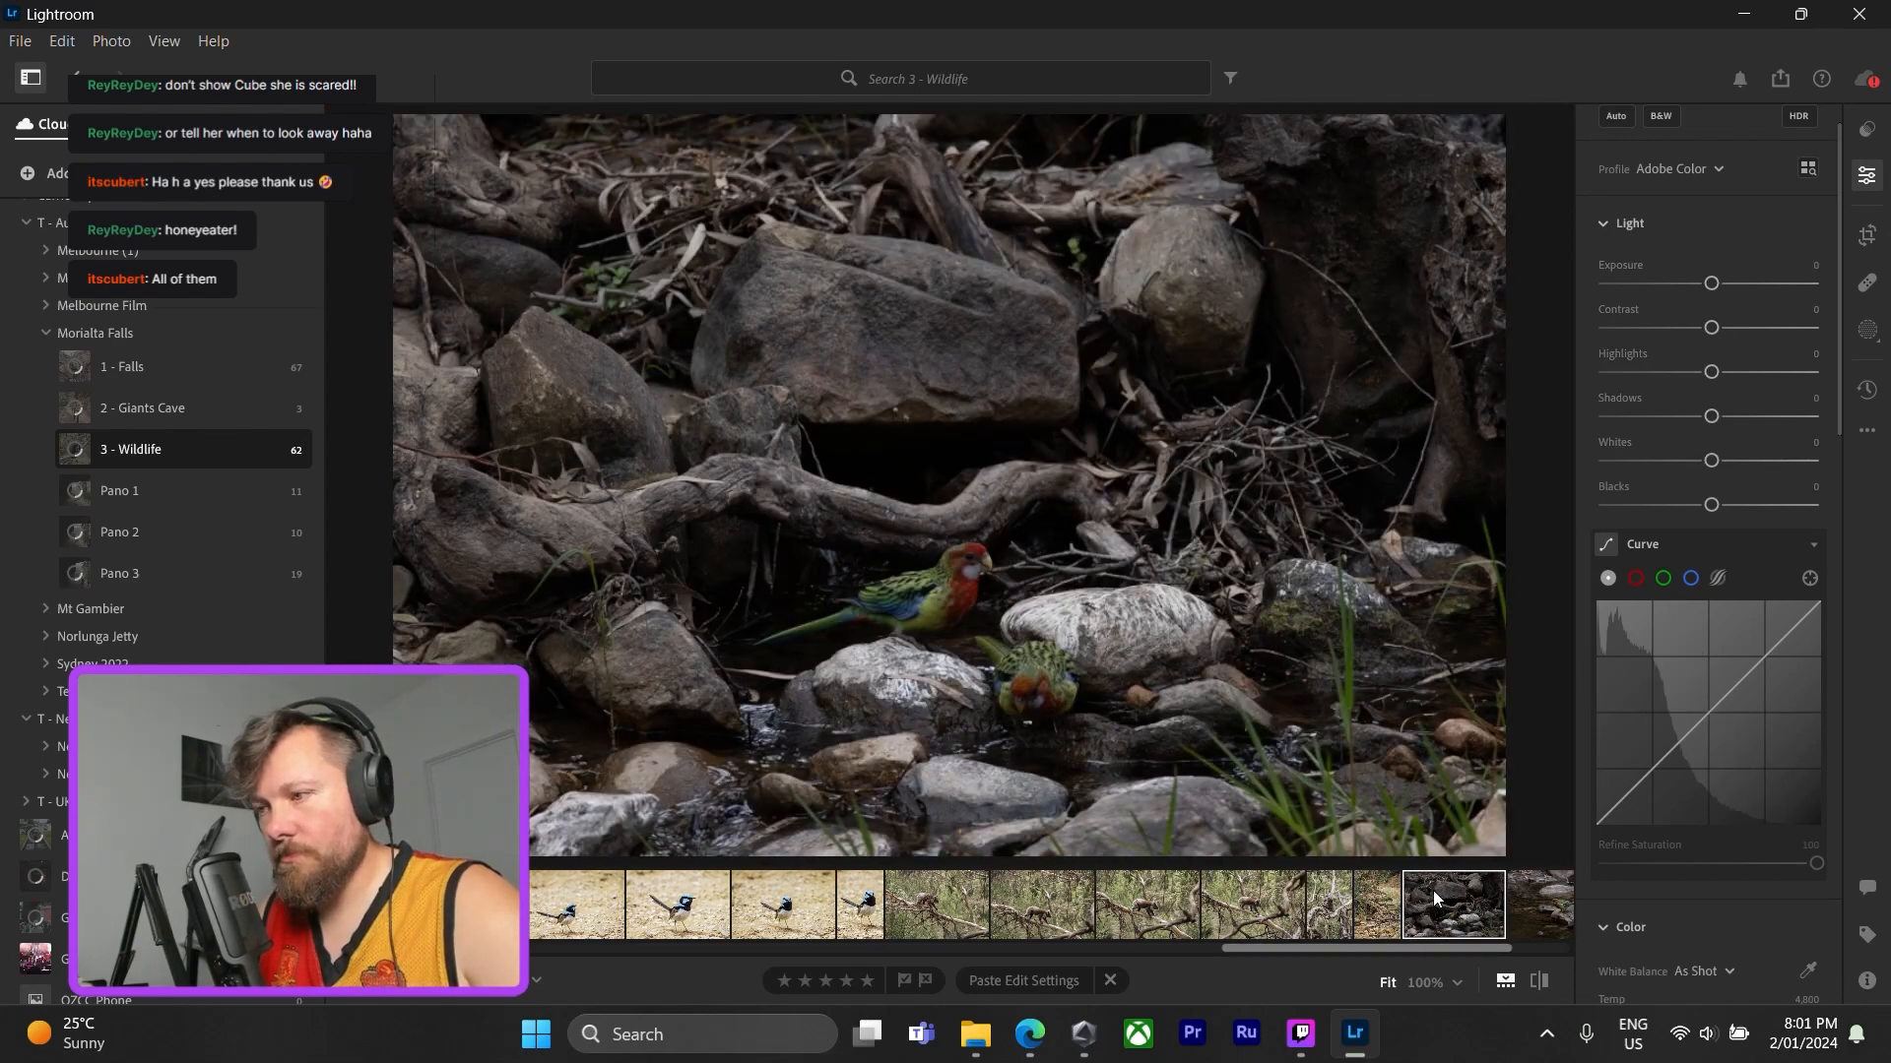
key("ctrl+v")
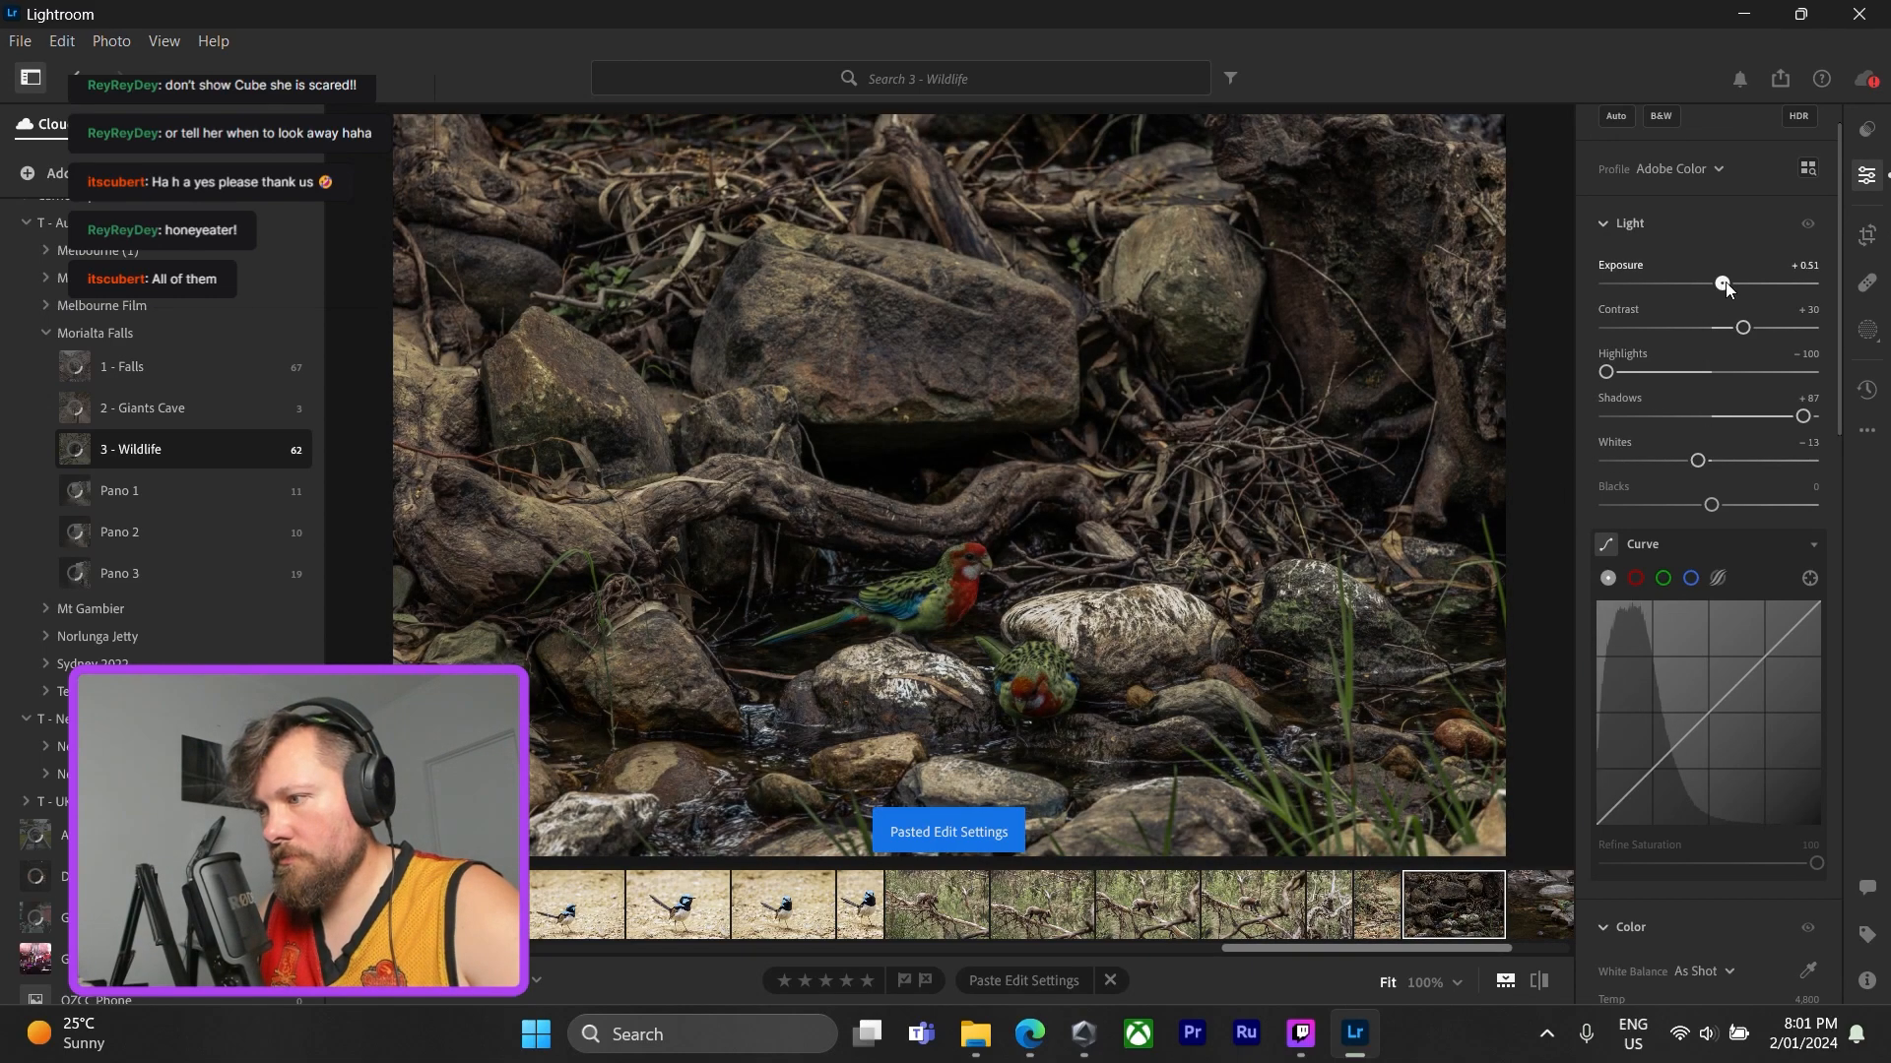
left_click_drag(1726, 285, 1742, 286)
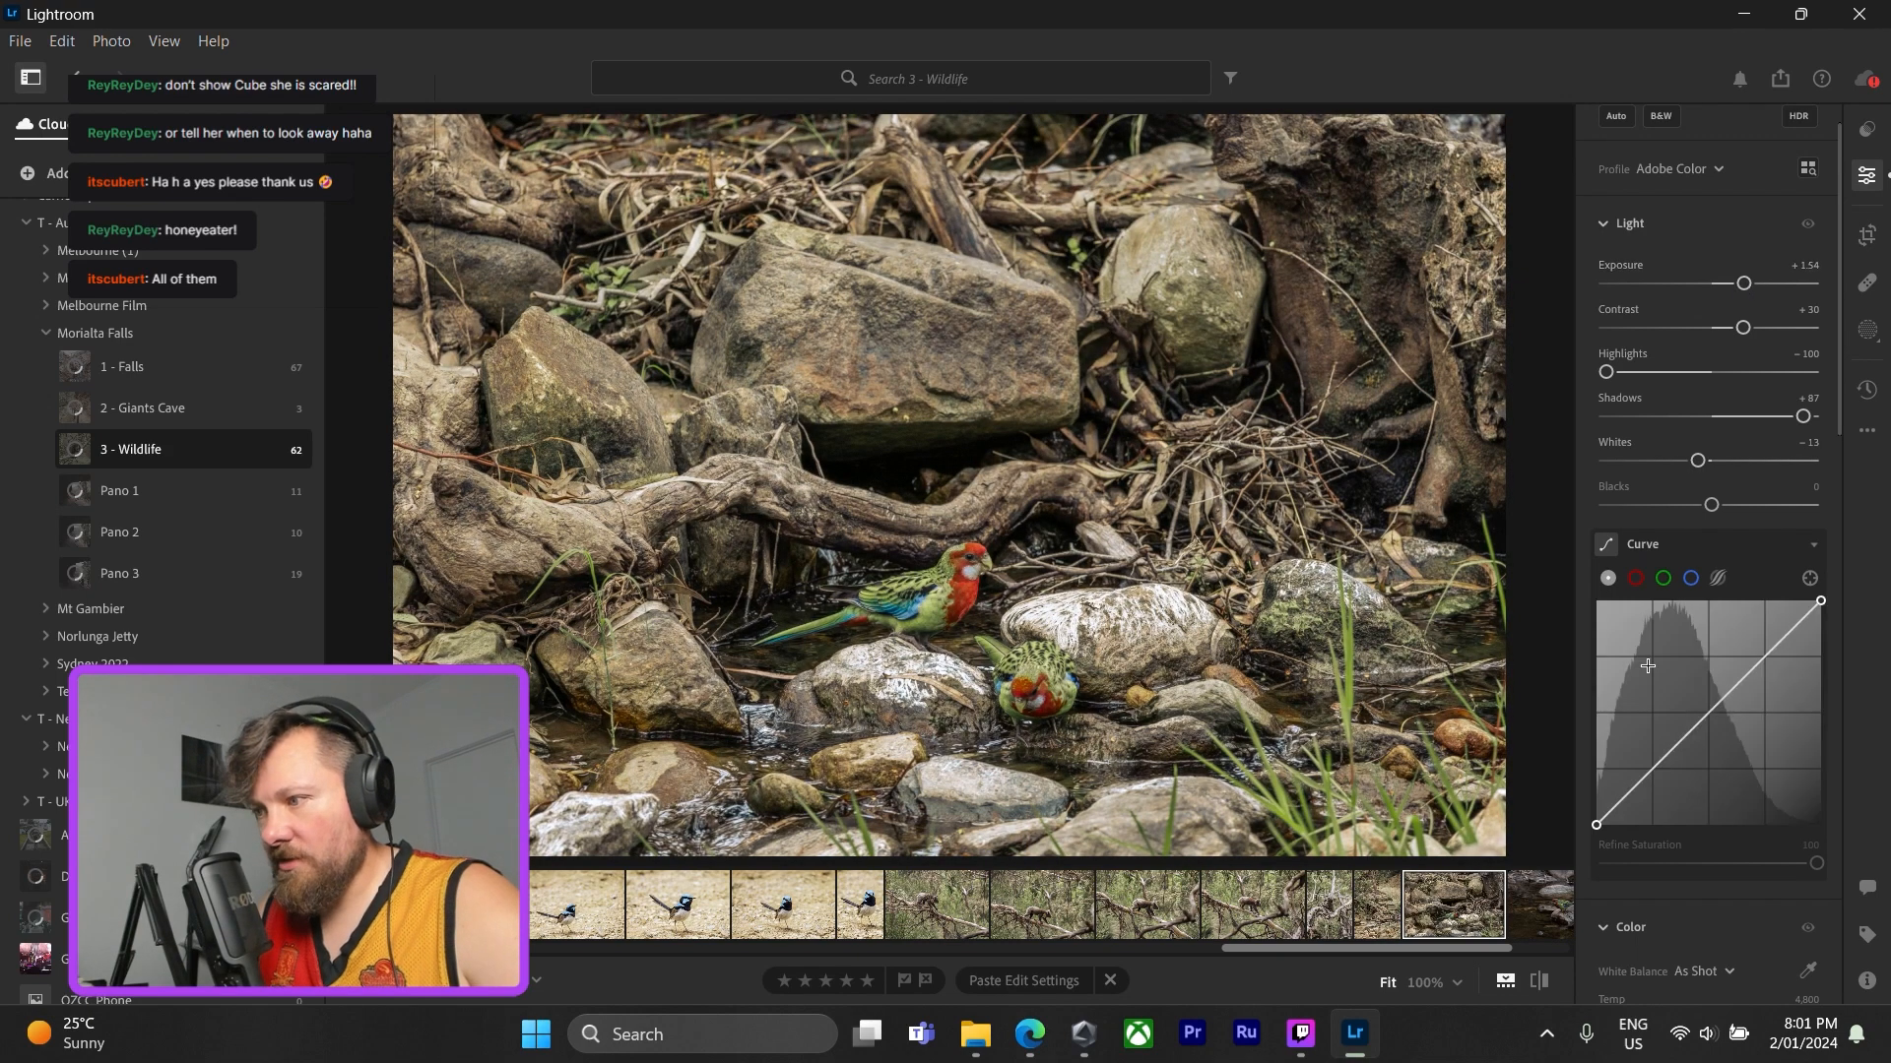
- Set the greens in the Color Mixer to saturation +57 and luminance -27, keeping hue at 0
scroll(1671, 737, "down", 10)
left_click(1691, 728)
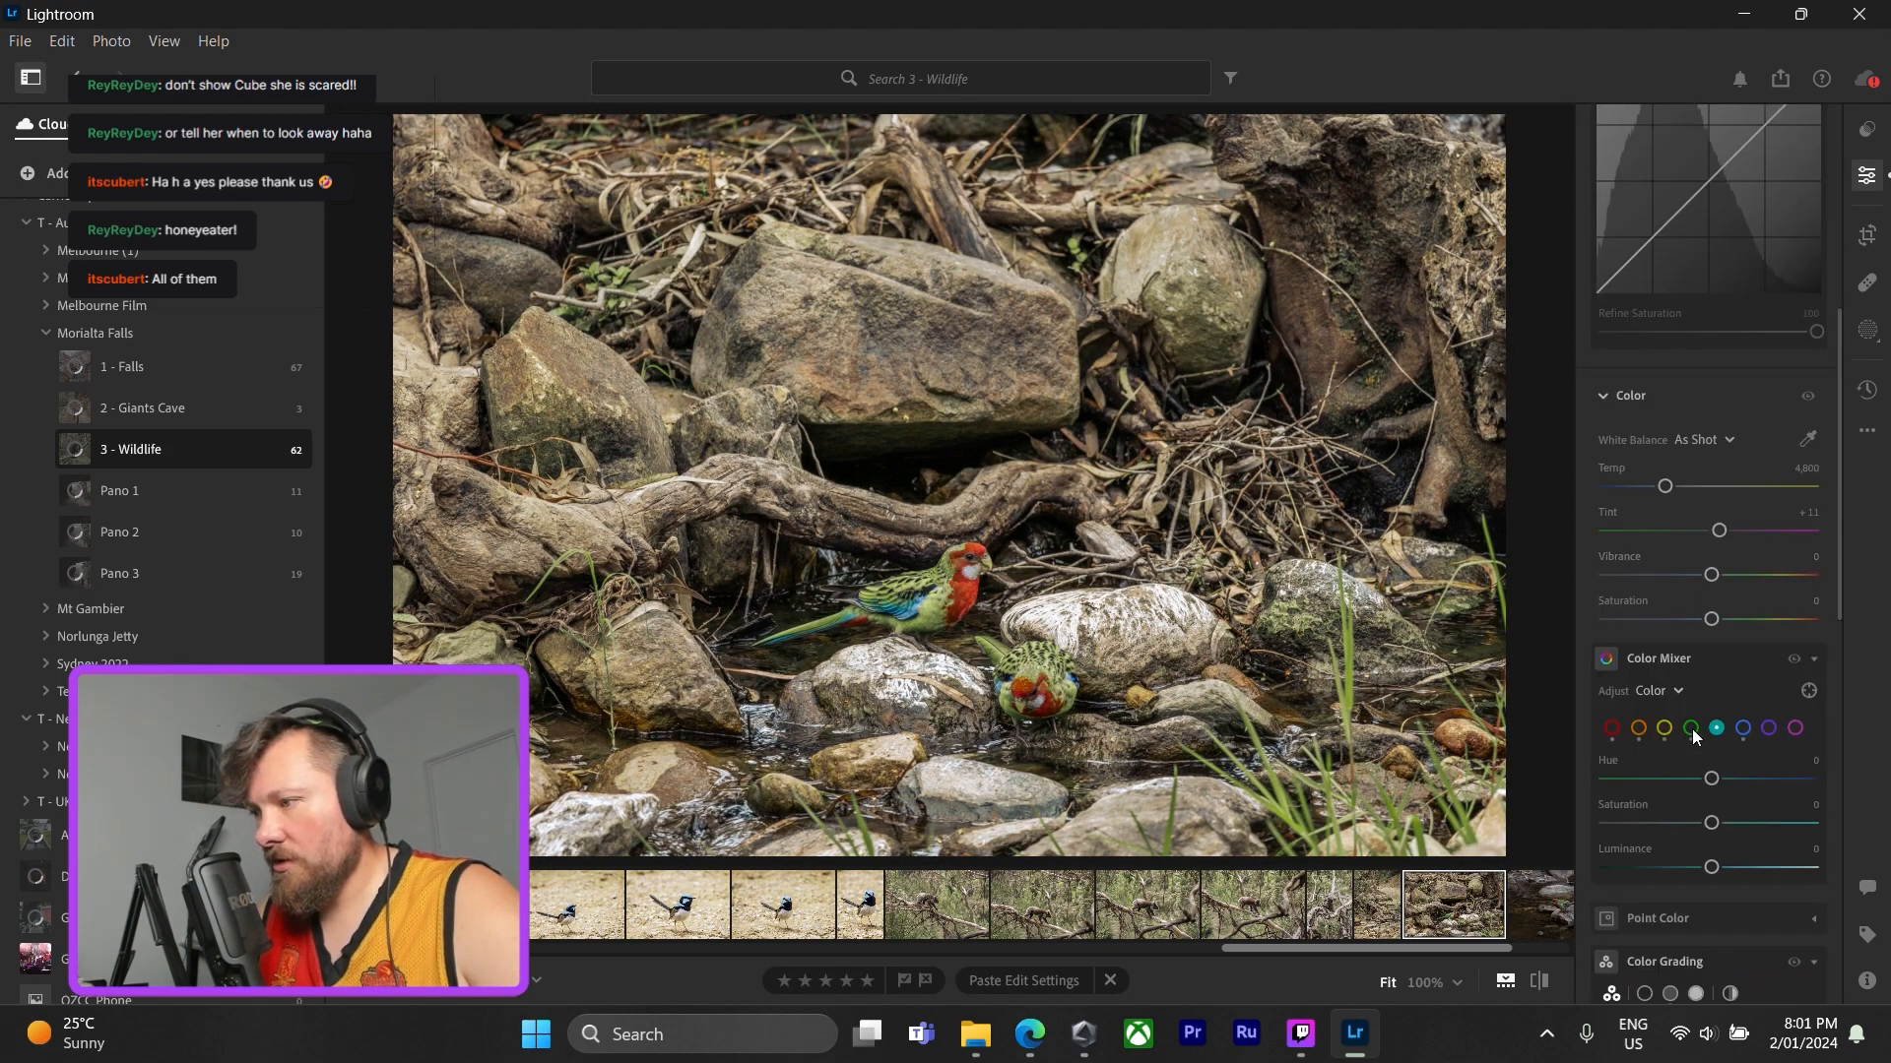
left_click_drag(1711, 822, 1683, 867)
mouse_move(1691, 778)
left_mouse_down()
mouse_move(1778, 778)
mouse_move(1711, 779)
left_mouse_up()
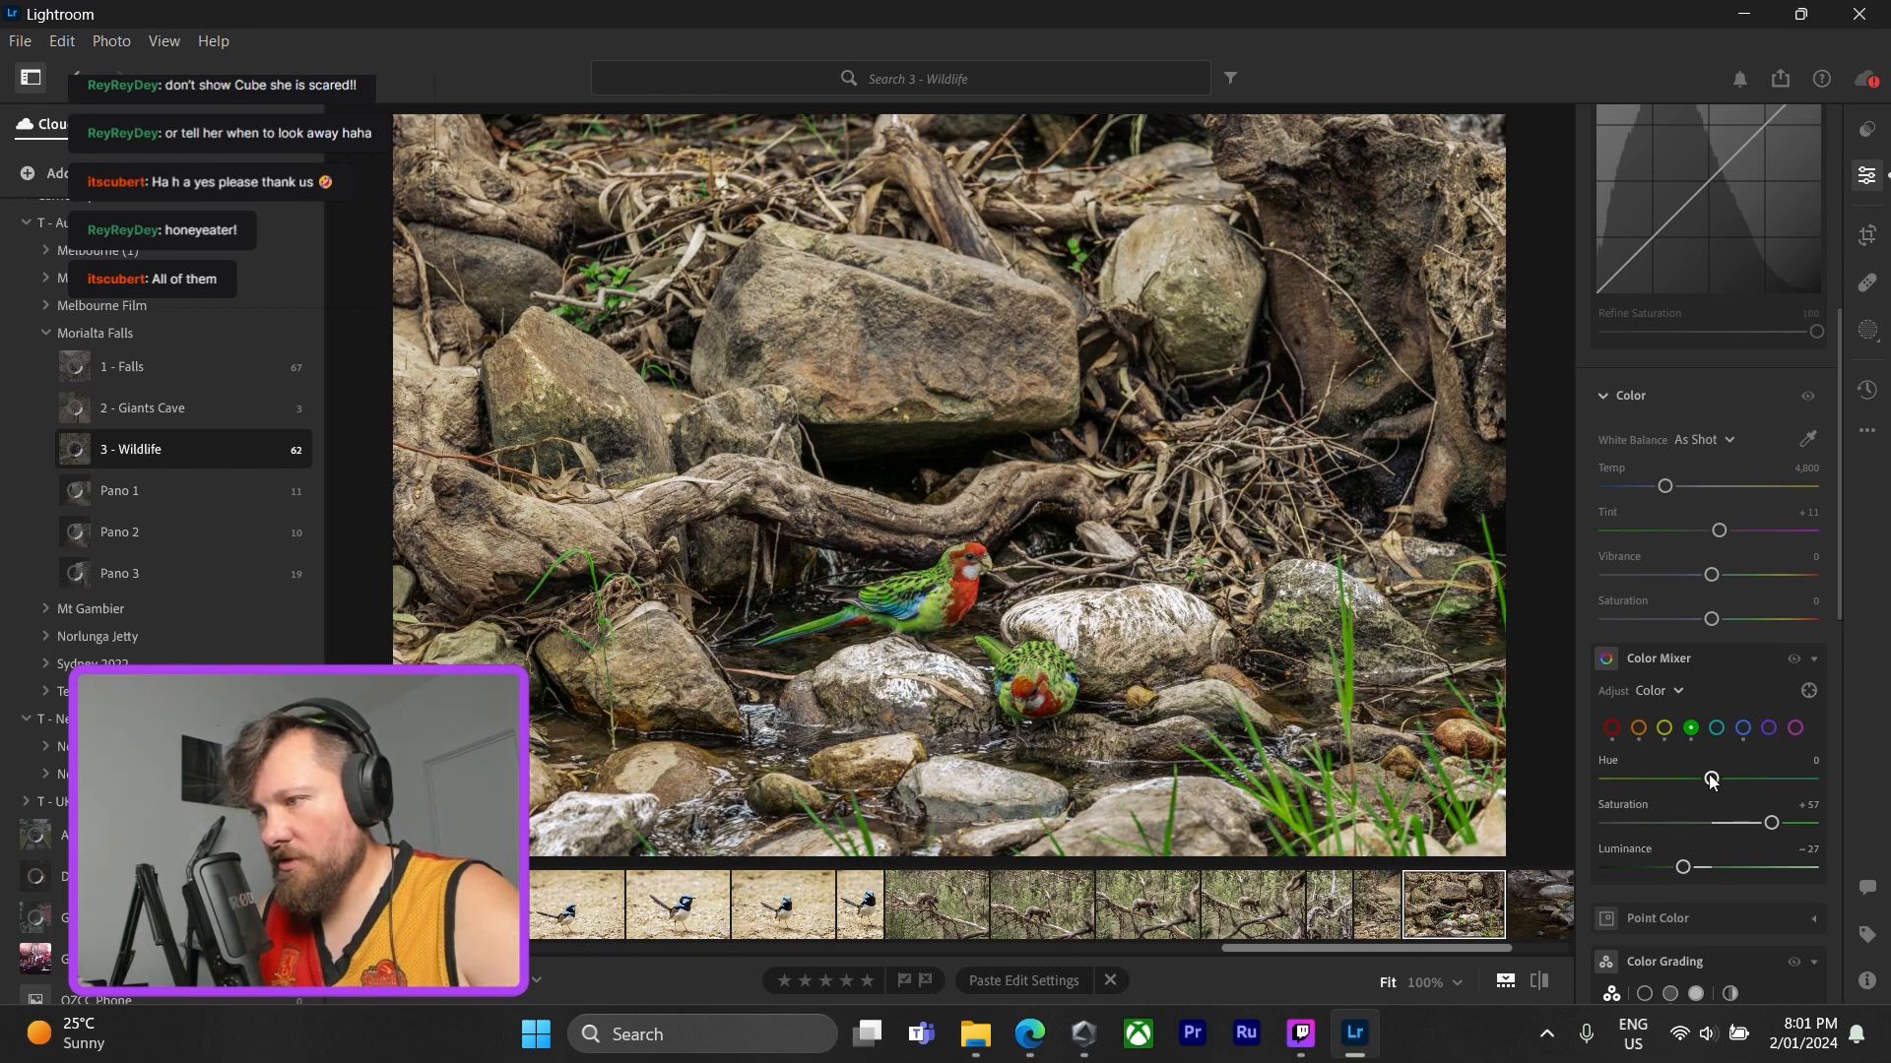
- Set the yellows in the Color Mixer to hue 0, saturation -33 and luminance +59, and check the parrot up close
left_click(1664, 727)
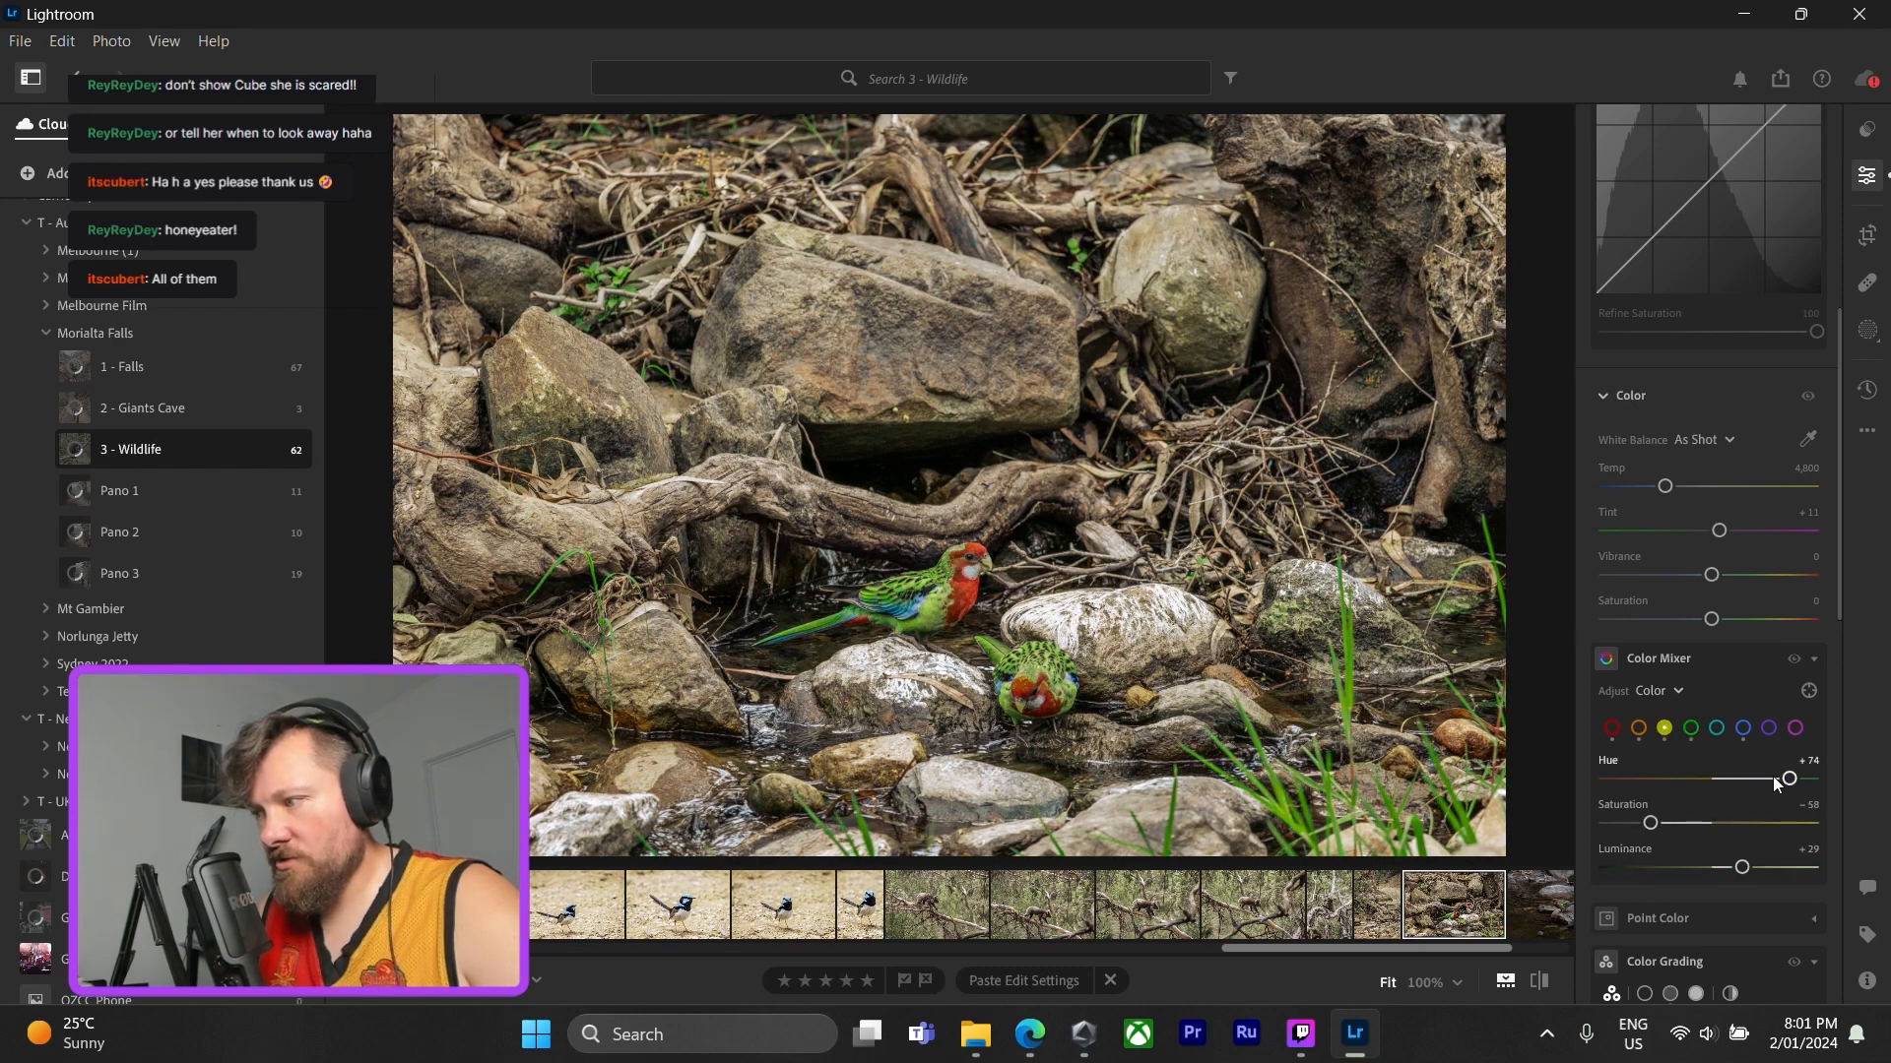
double_click(1709, 783)
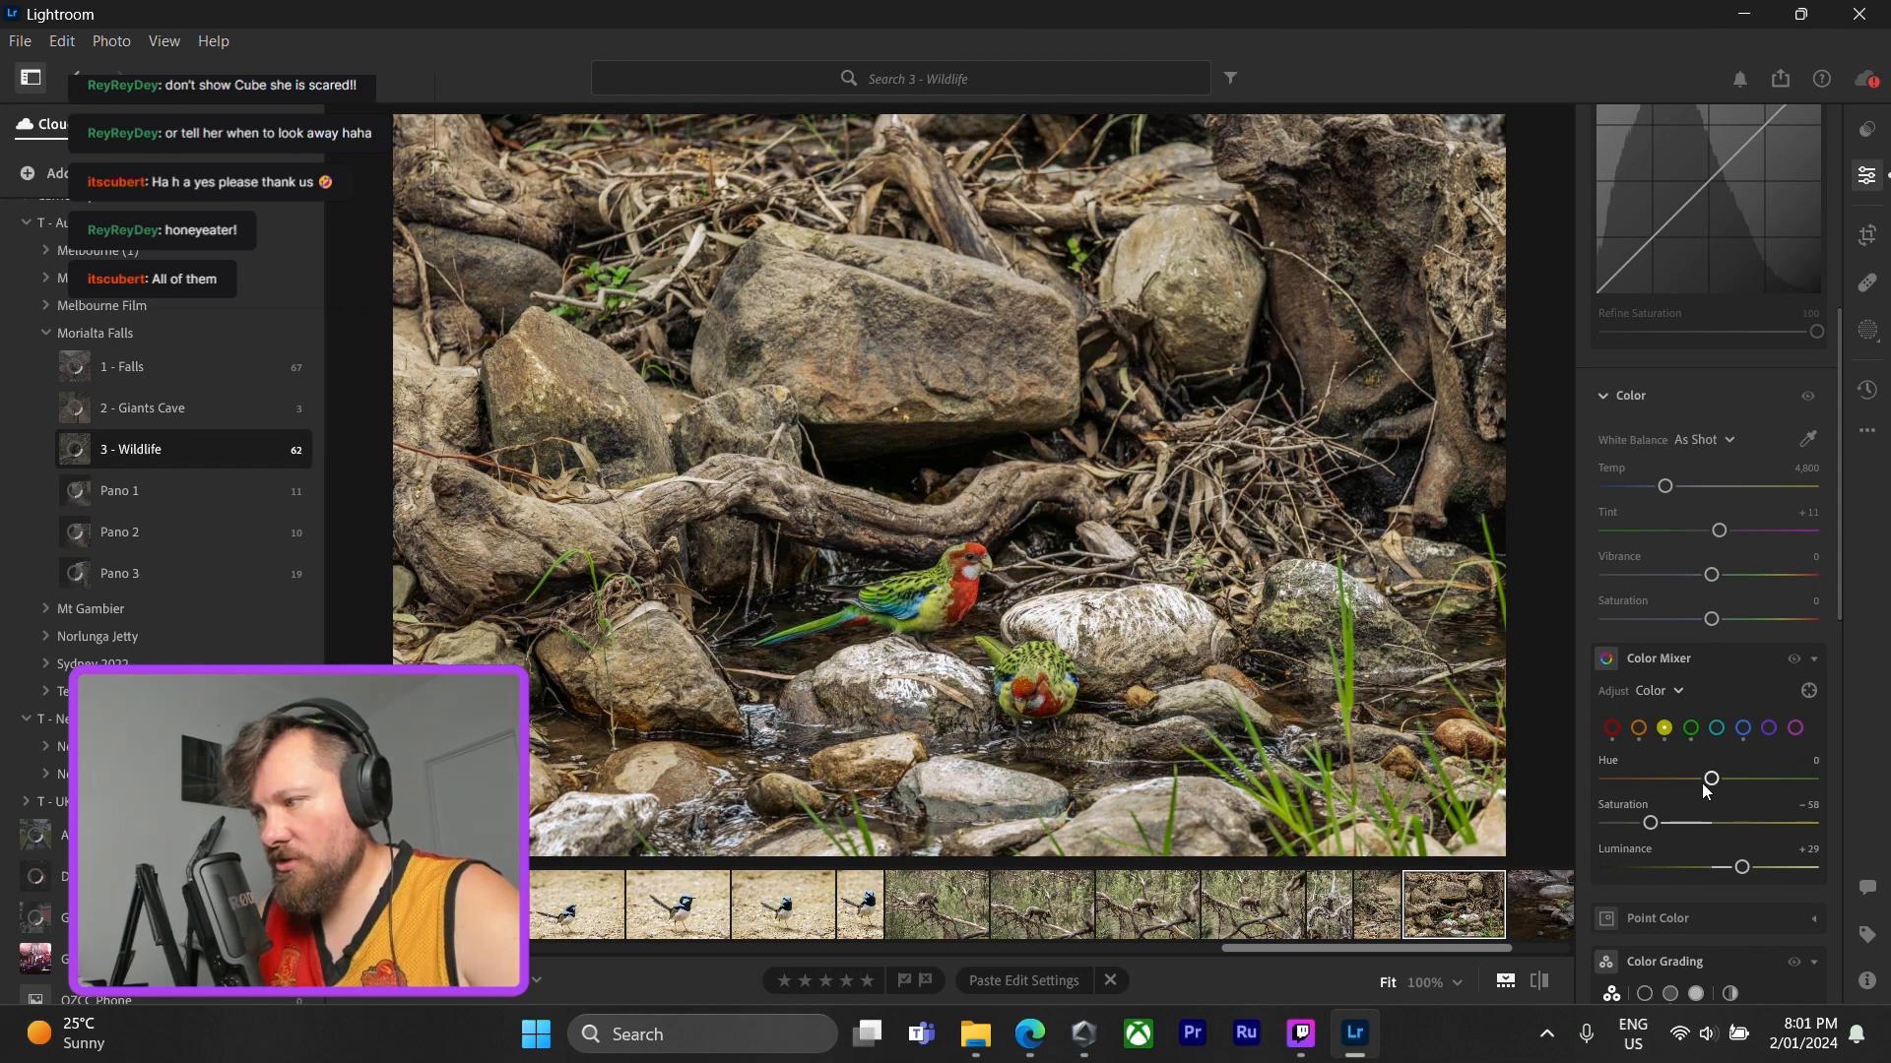
left_click_drag(1774, 813, 1782, 866)
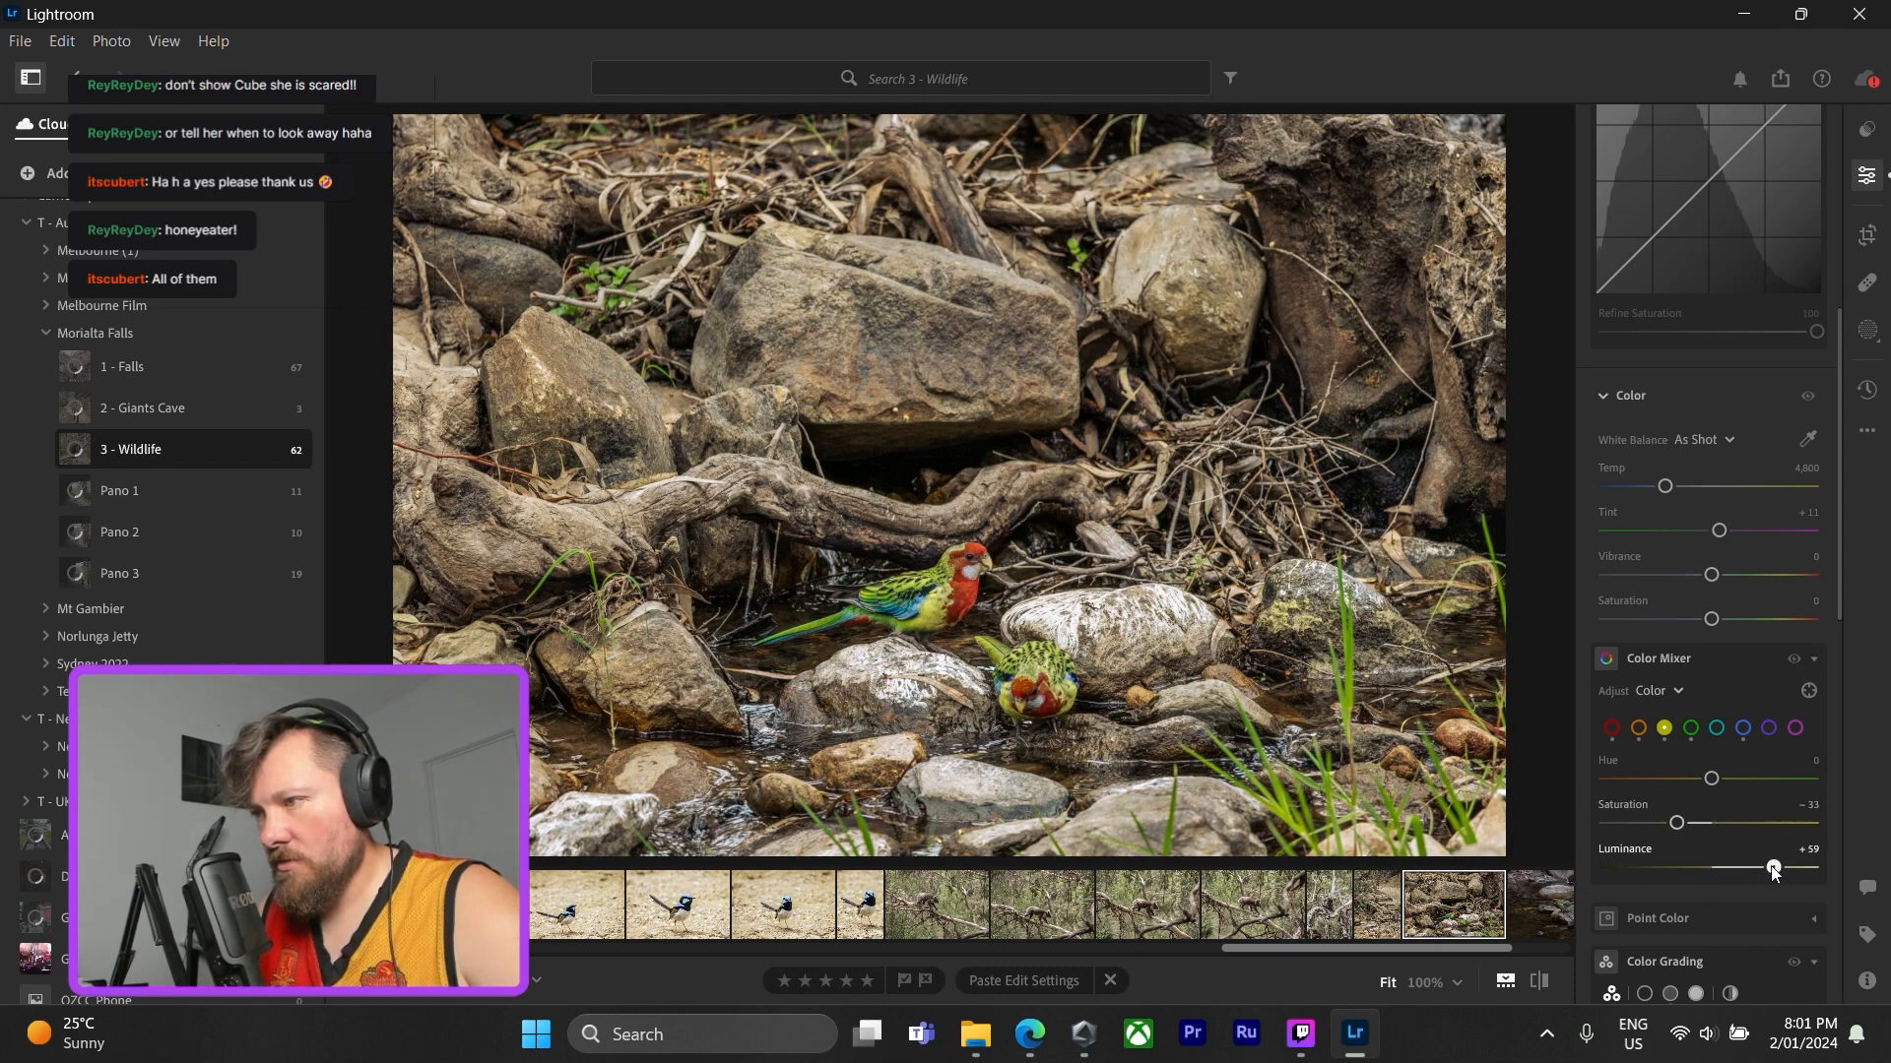
left_click(996, 574)
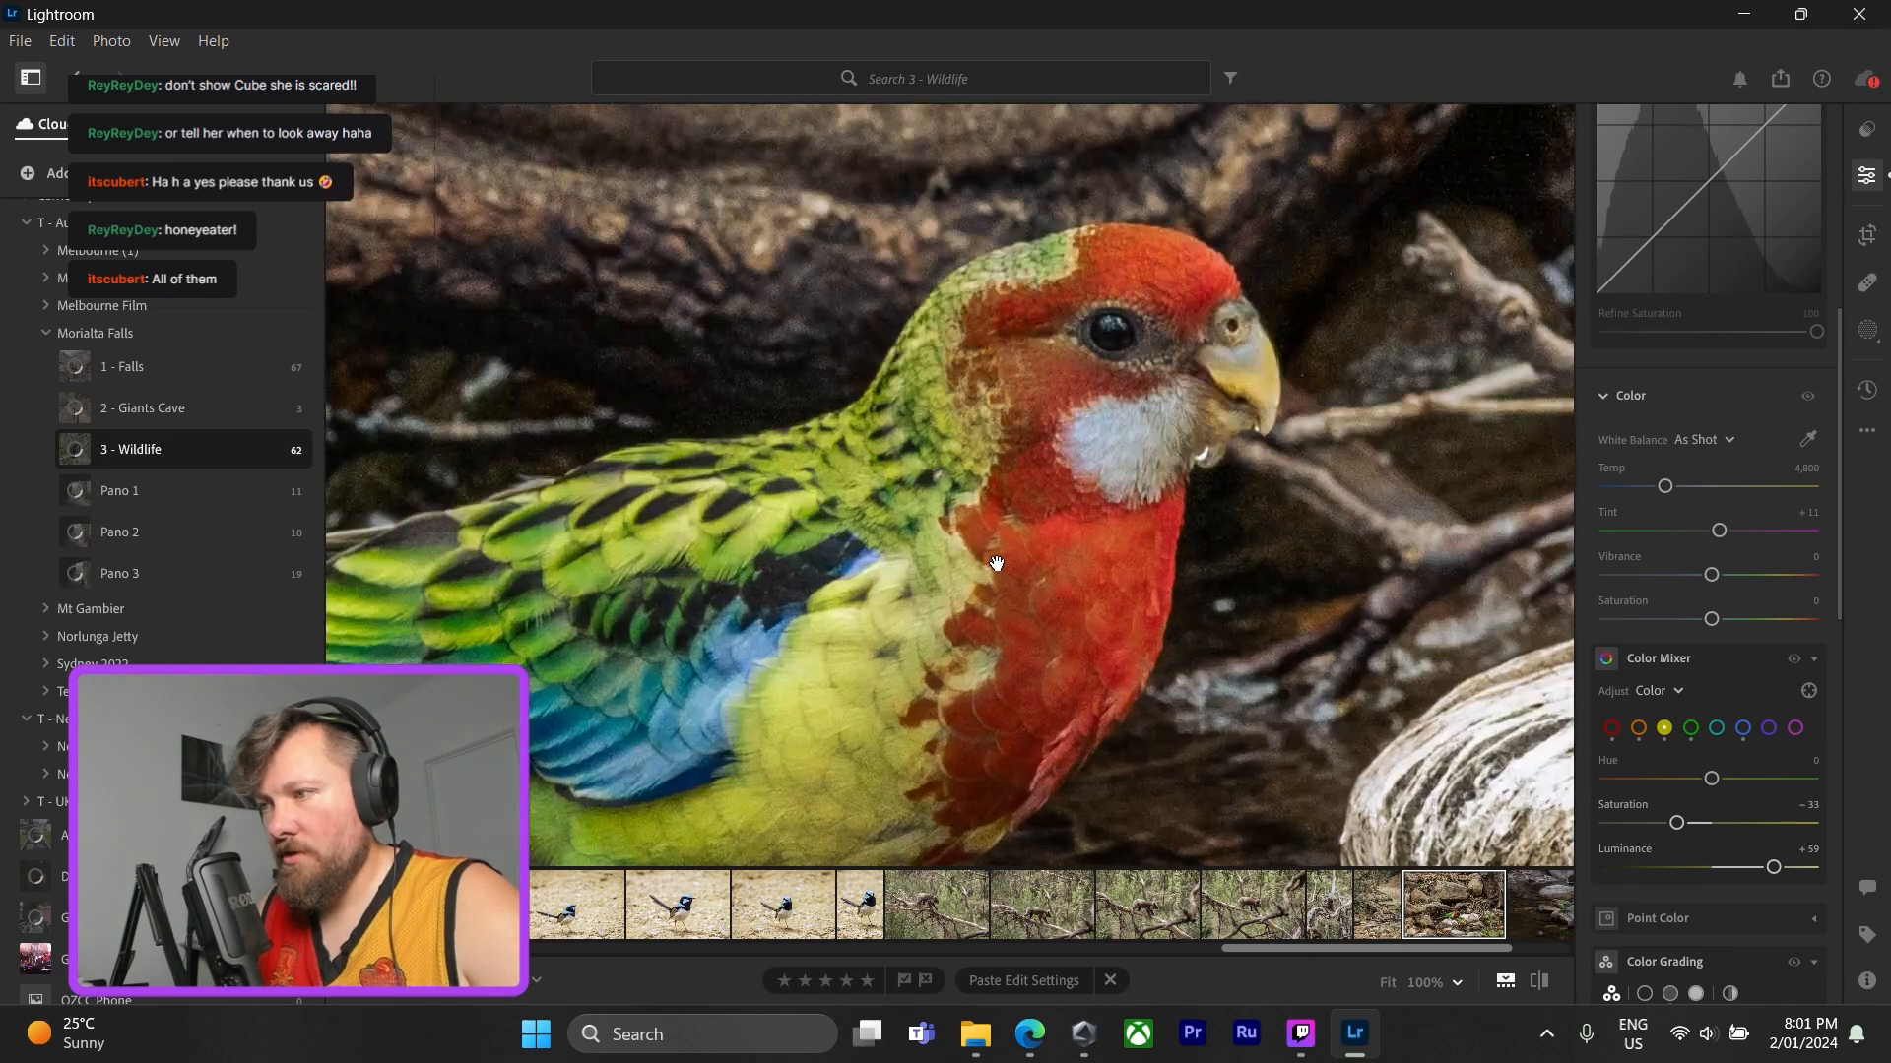
left_click(996, 566)
- Set the reds in the Color Mixer to saturation +29 and luminance +21
left_click(1612, 728)
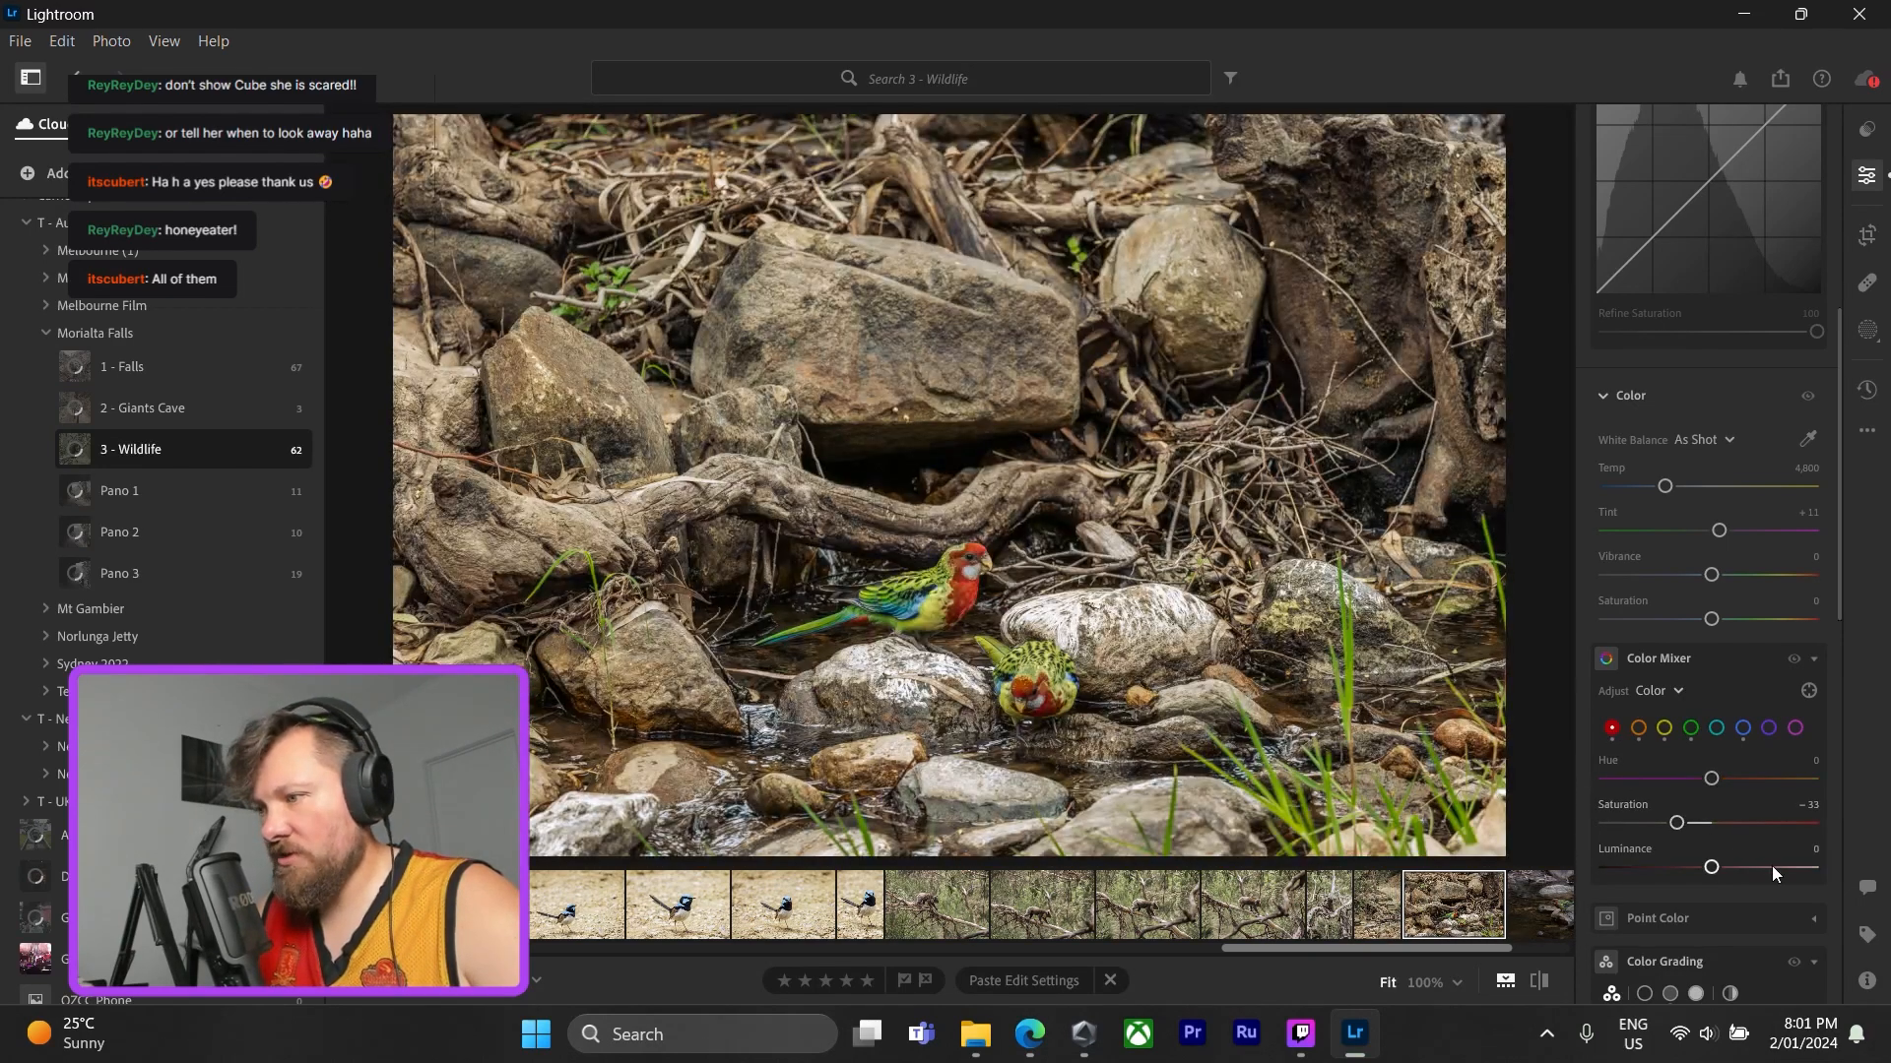
left_click(1711, 824)
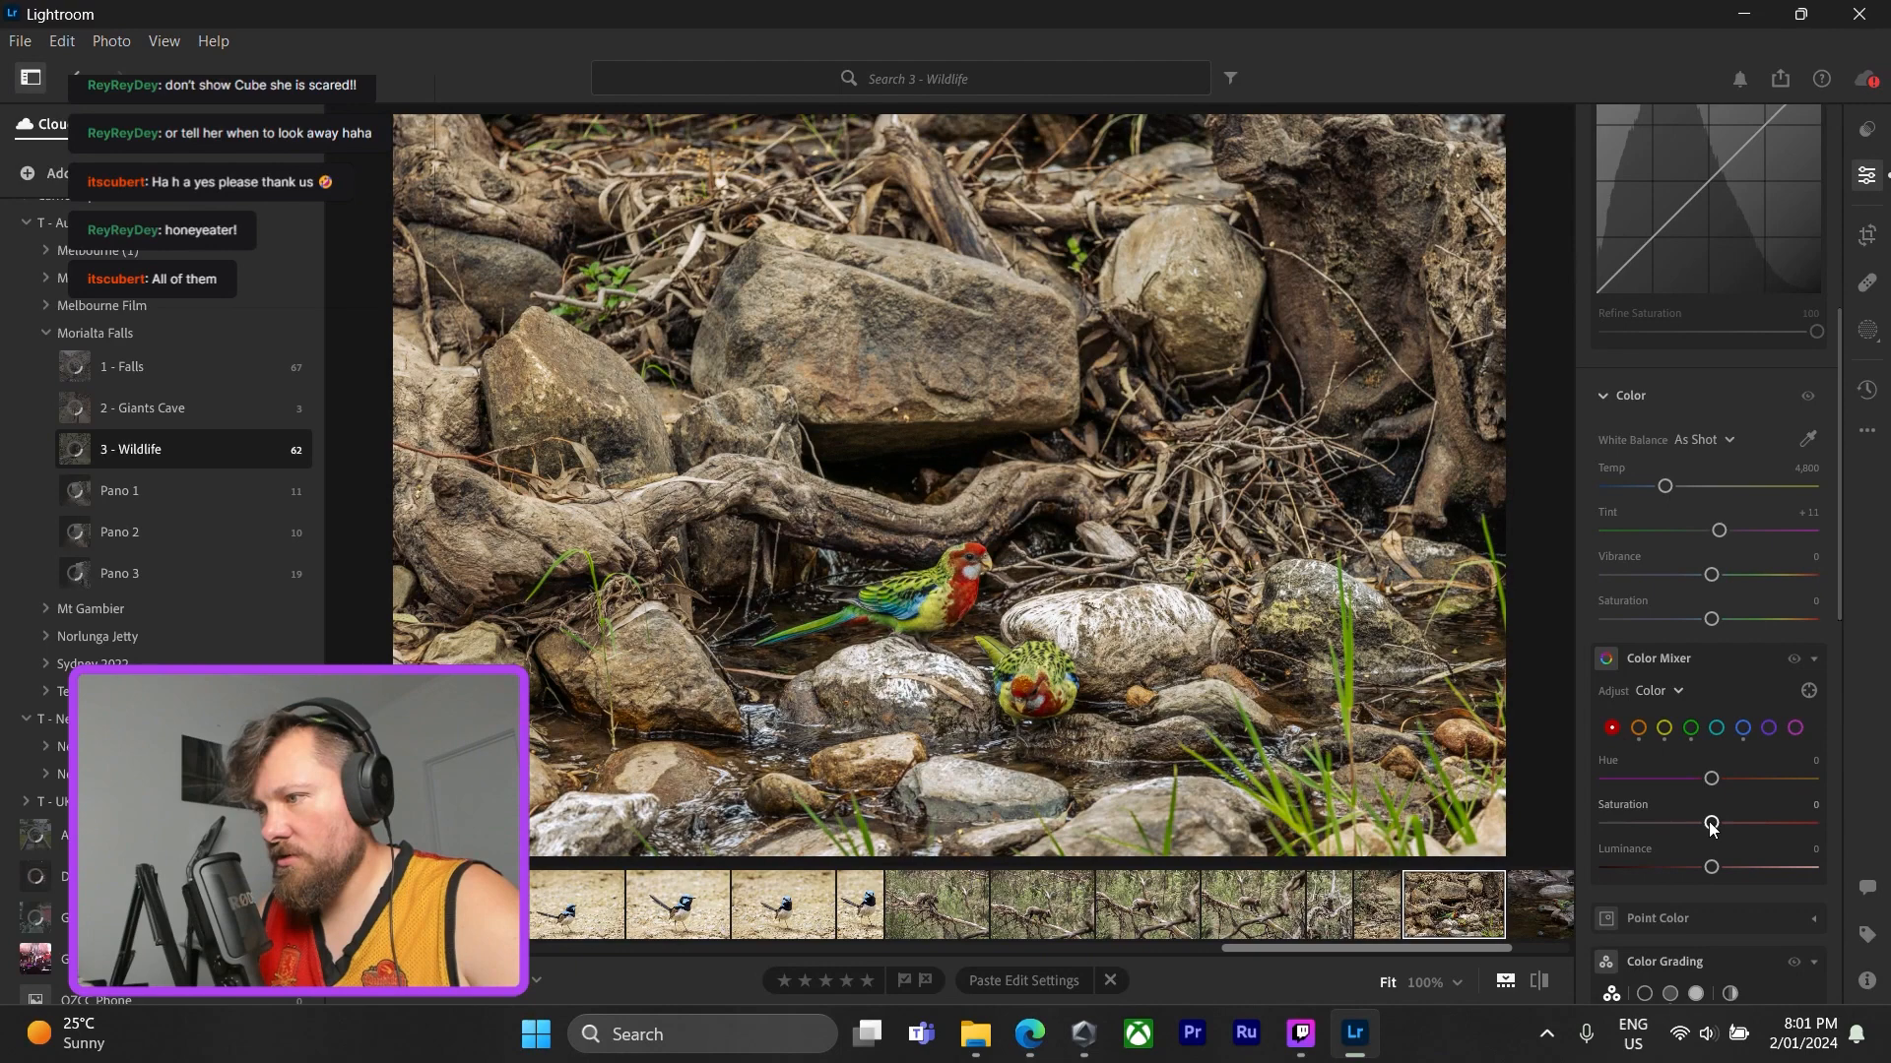
left_click_drag(1733, 825, 1733, 871)
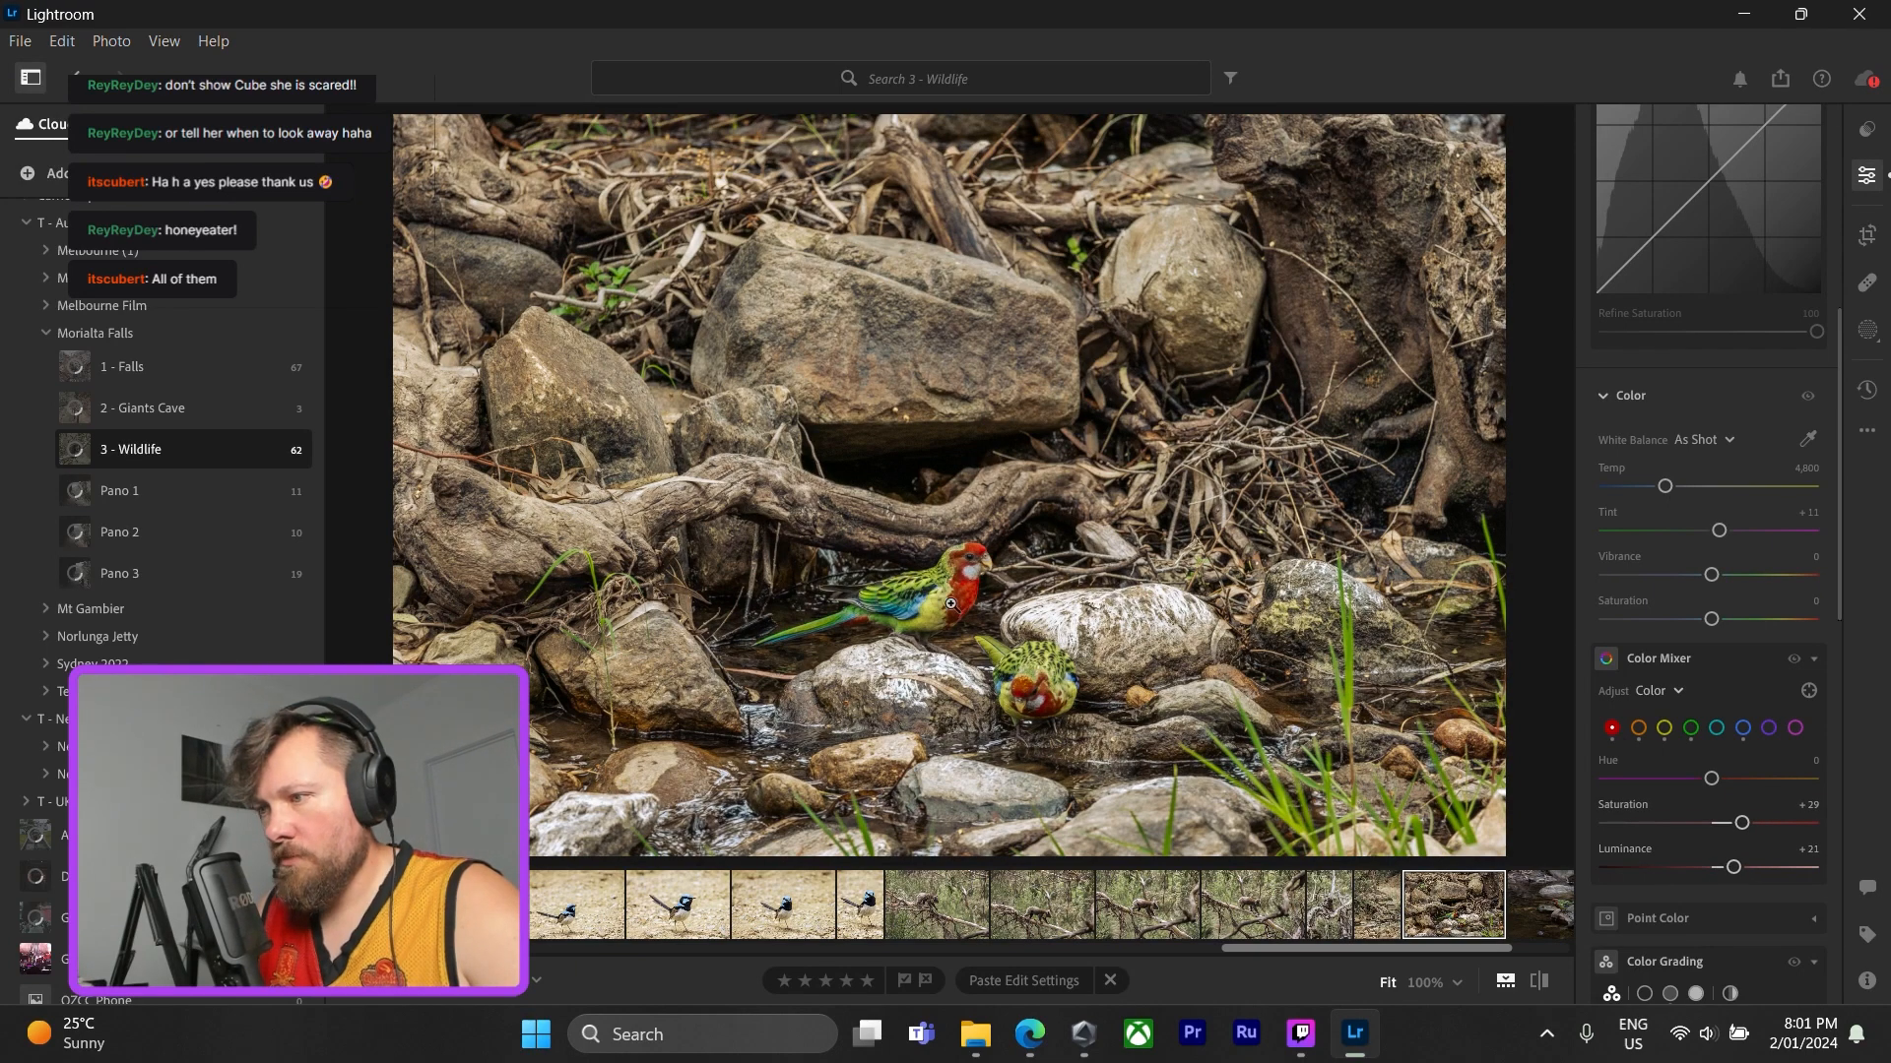
- Examine both parrots at the creek up close to check their feather colours and detail
left_click(948, 593)
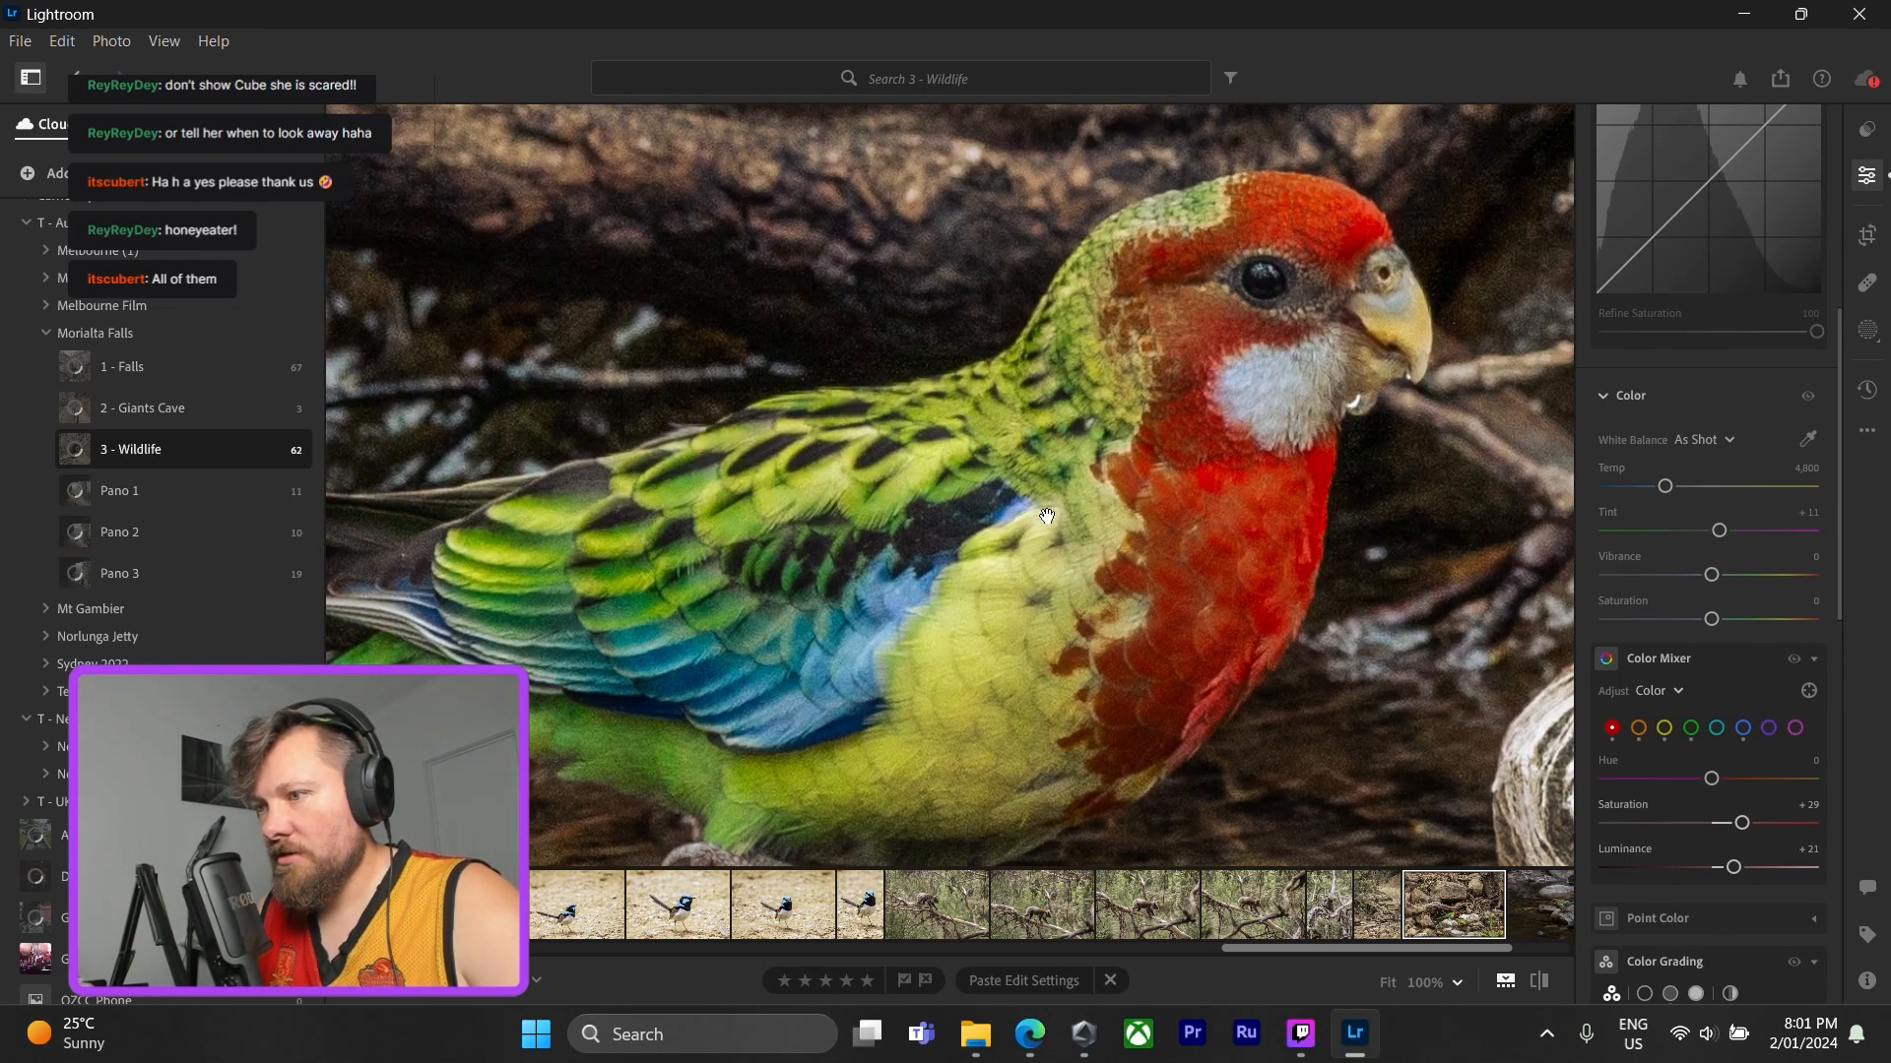
left_click_drag(1046, 517, 1308, 392)
left_click_drag(1190, 450, 1031, 608)
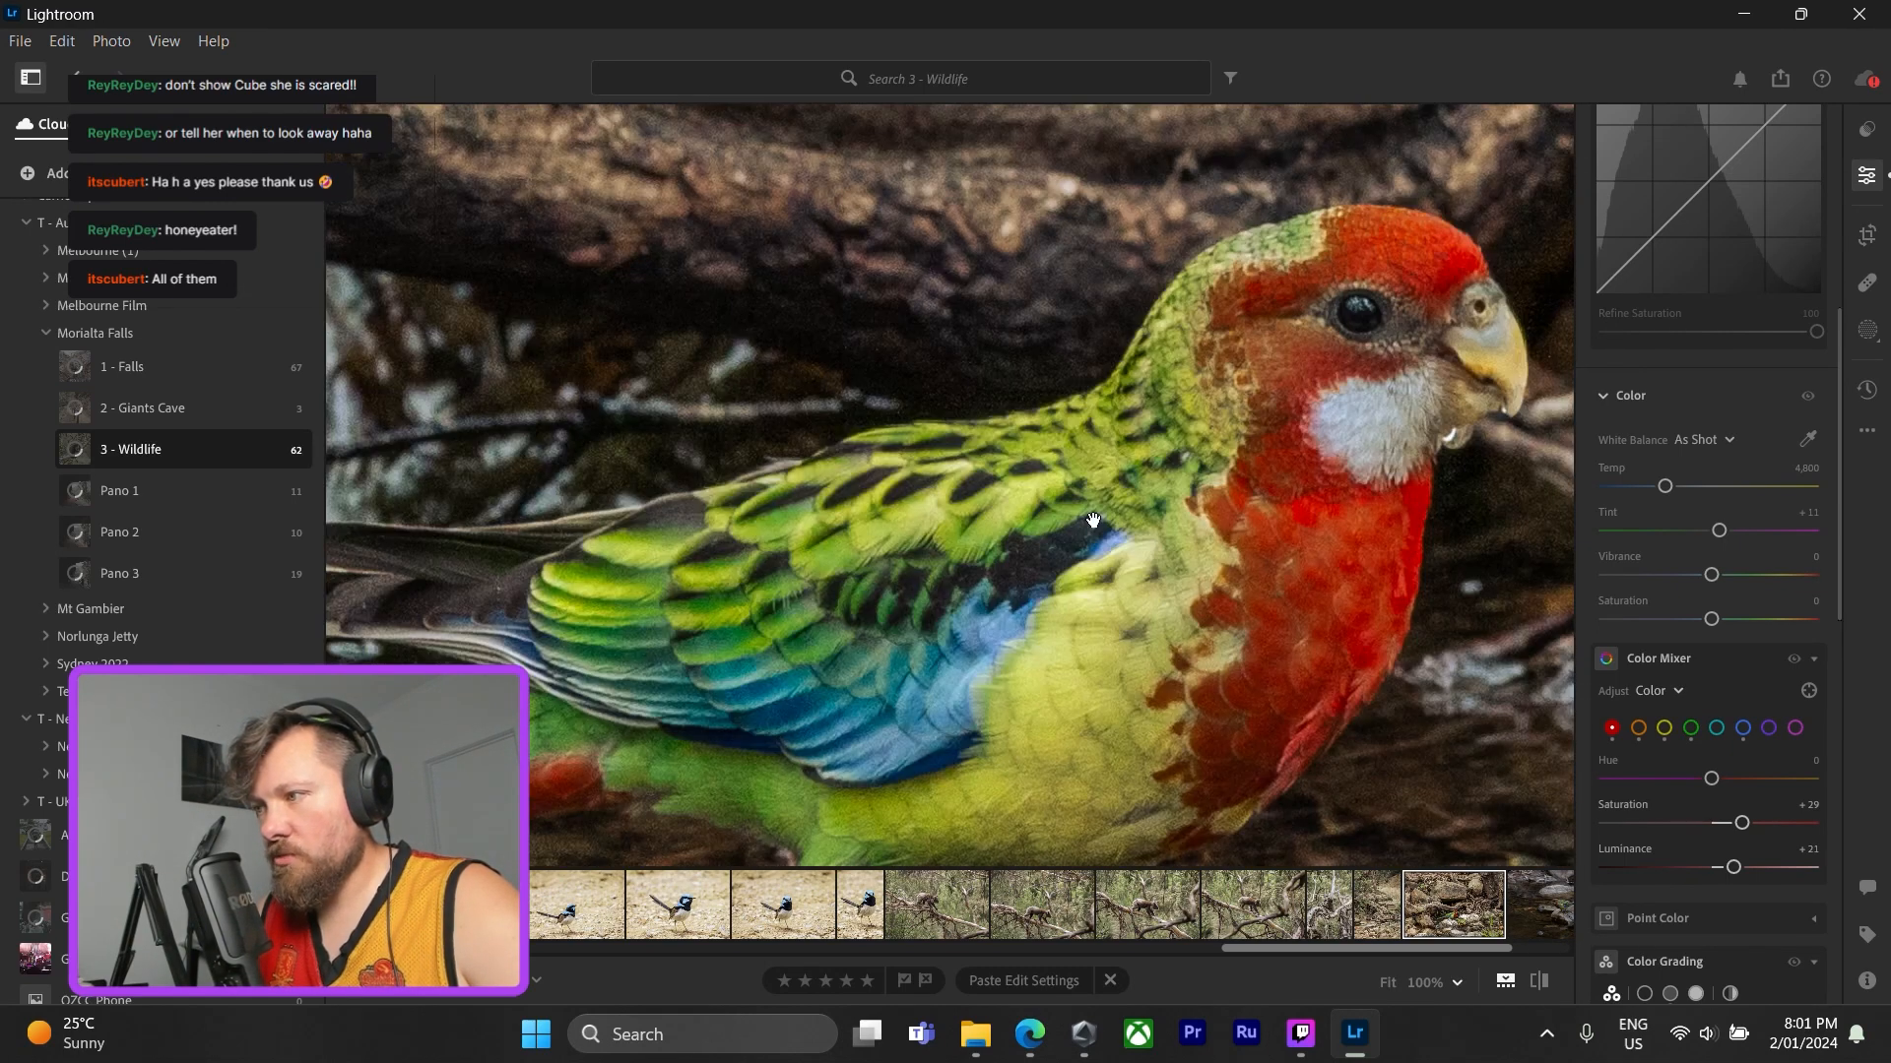
left_click(1093, 522)
left_click(1040, 717)
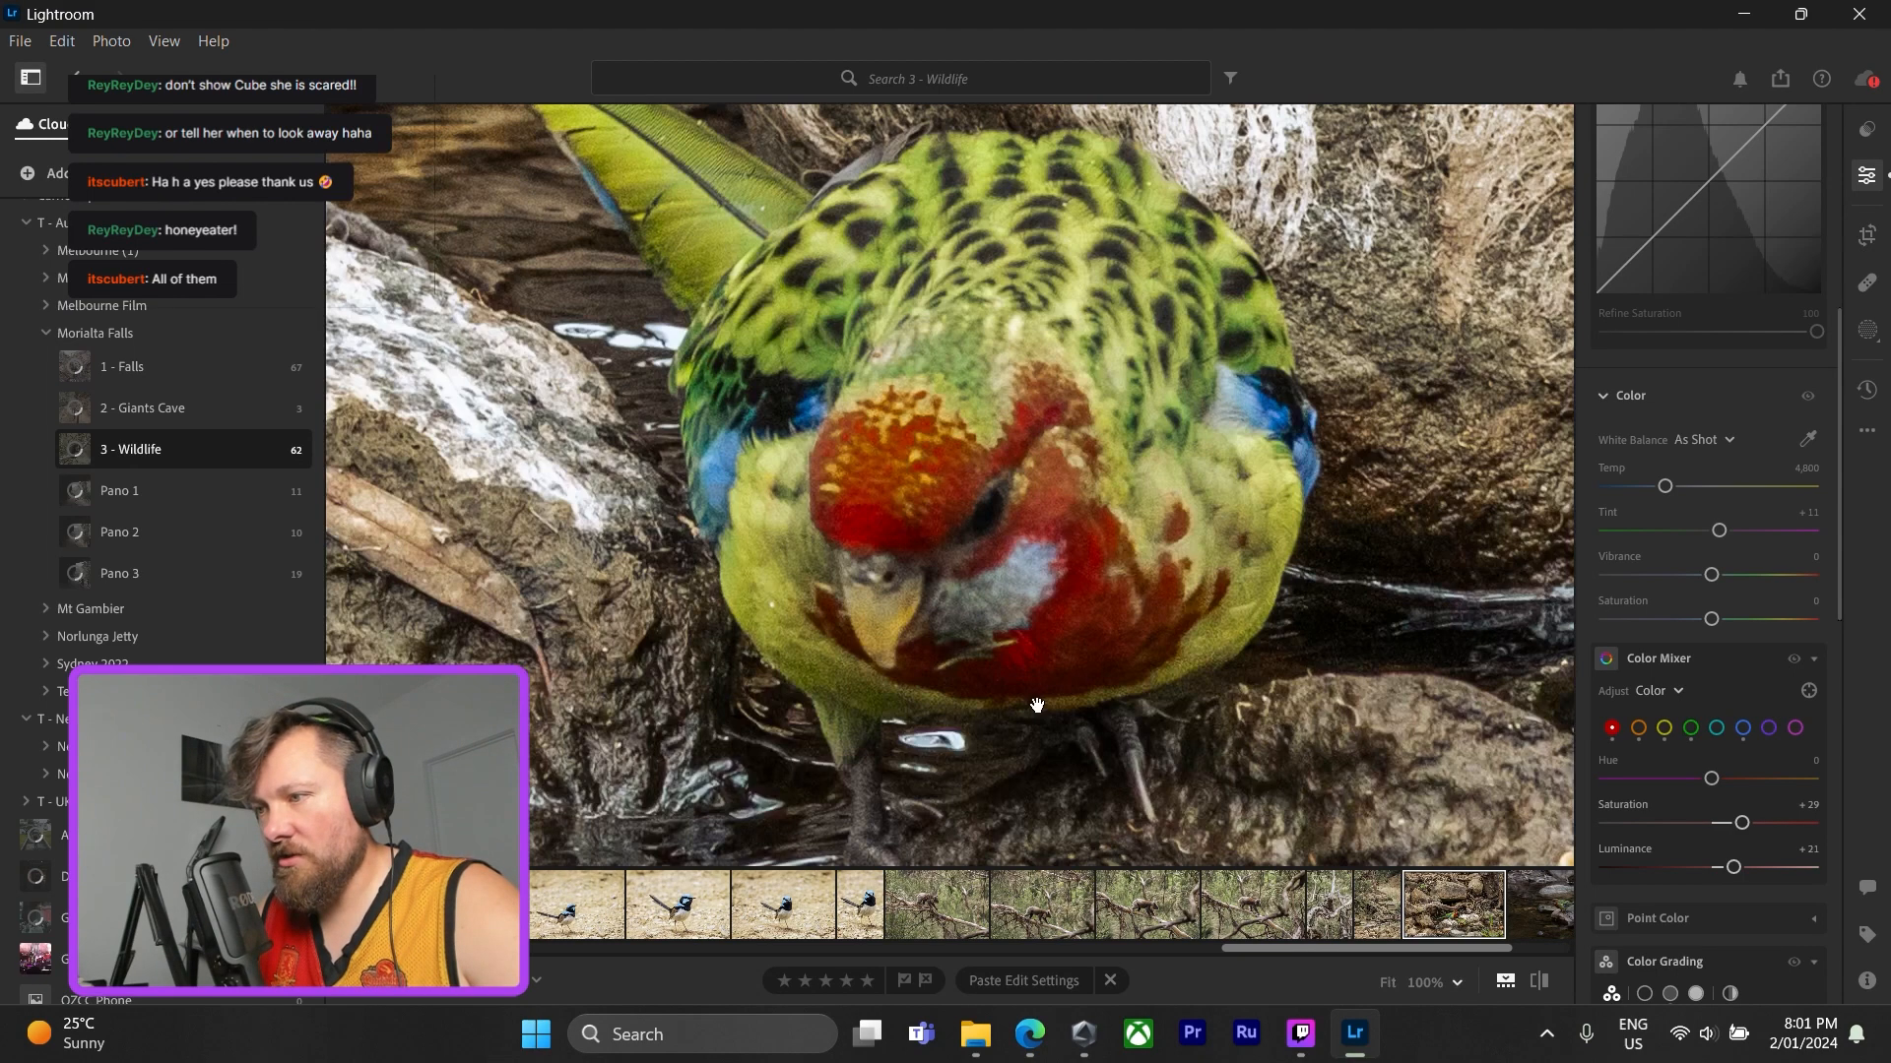
left_click(1035, 675)
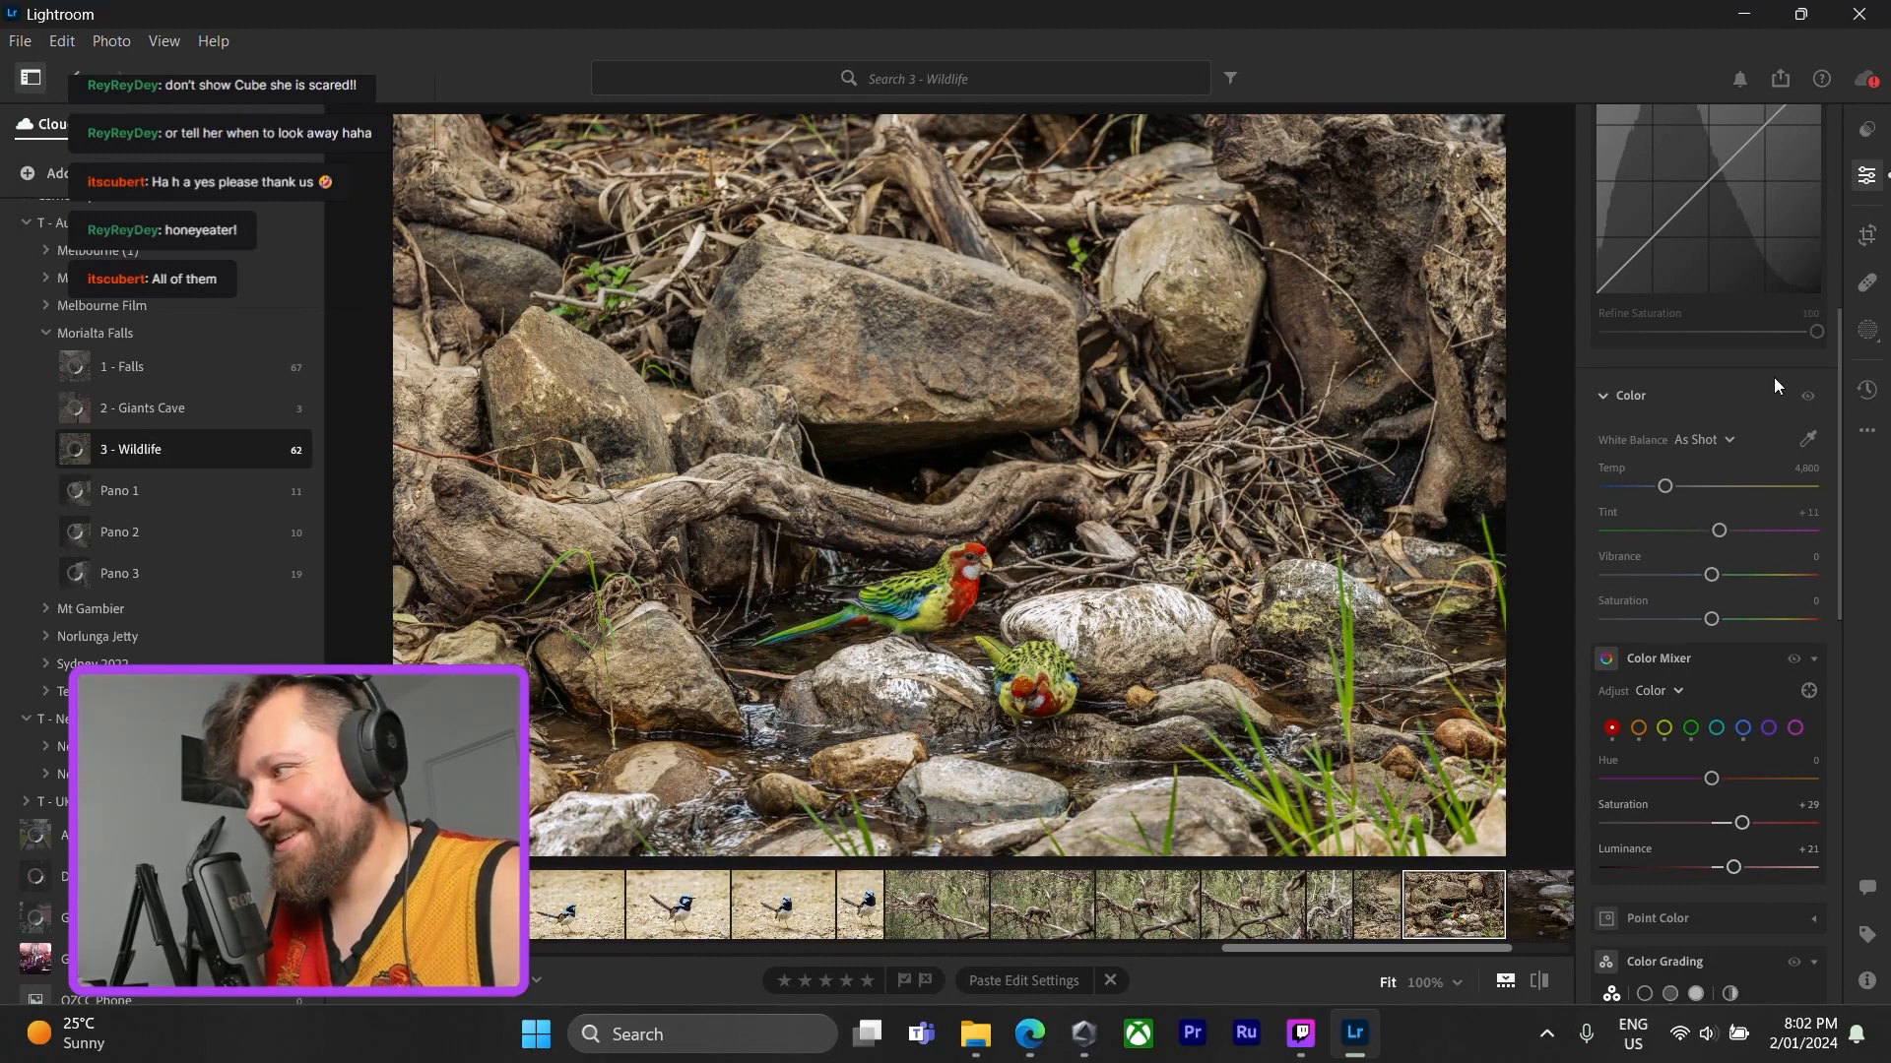
- Crop the two-parrot photo slightly tighter at the original aspect ratio, trimming the top and sides, and copy its edit settings
left_click(1866, 236)
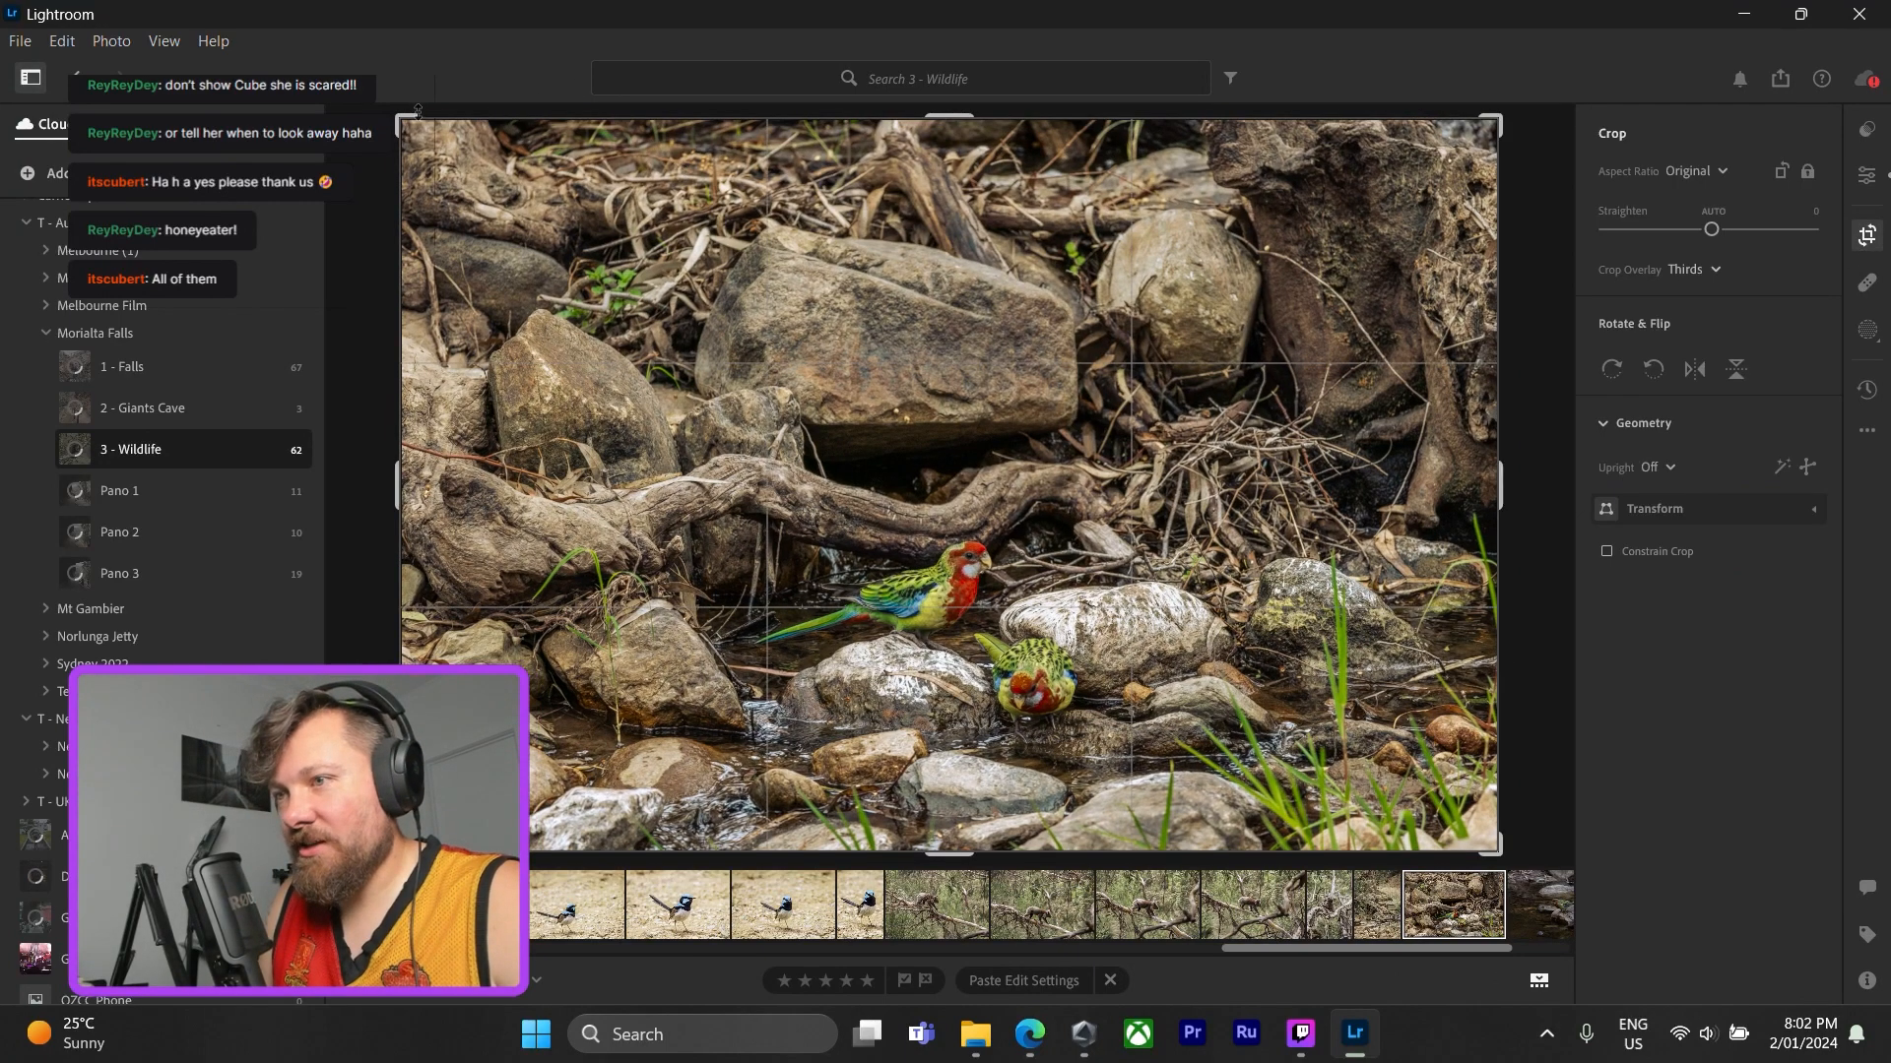
left_click_drag(406, 116, 422, 156)
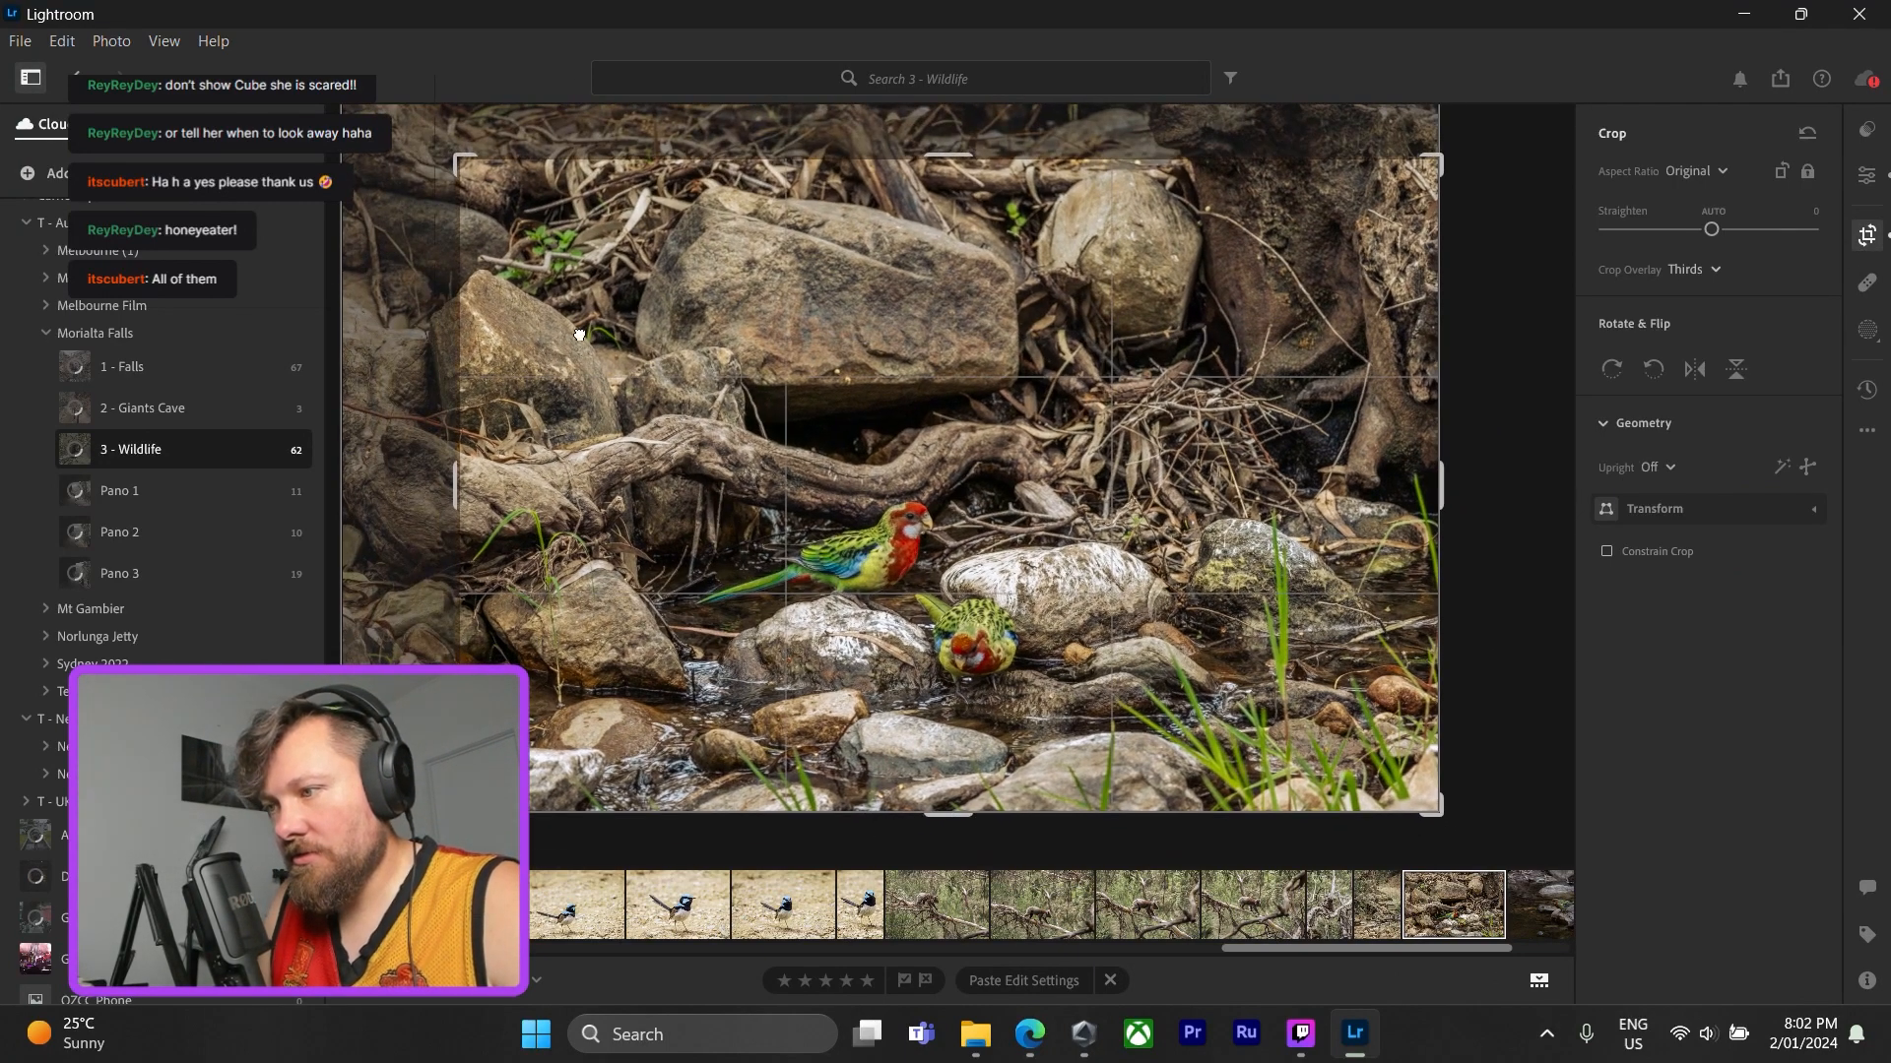
left_click_drag(602, 324, 694, 319)
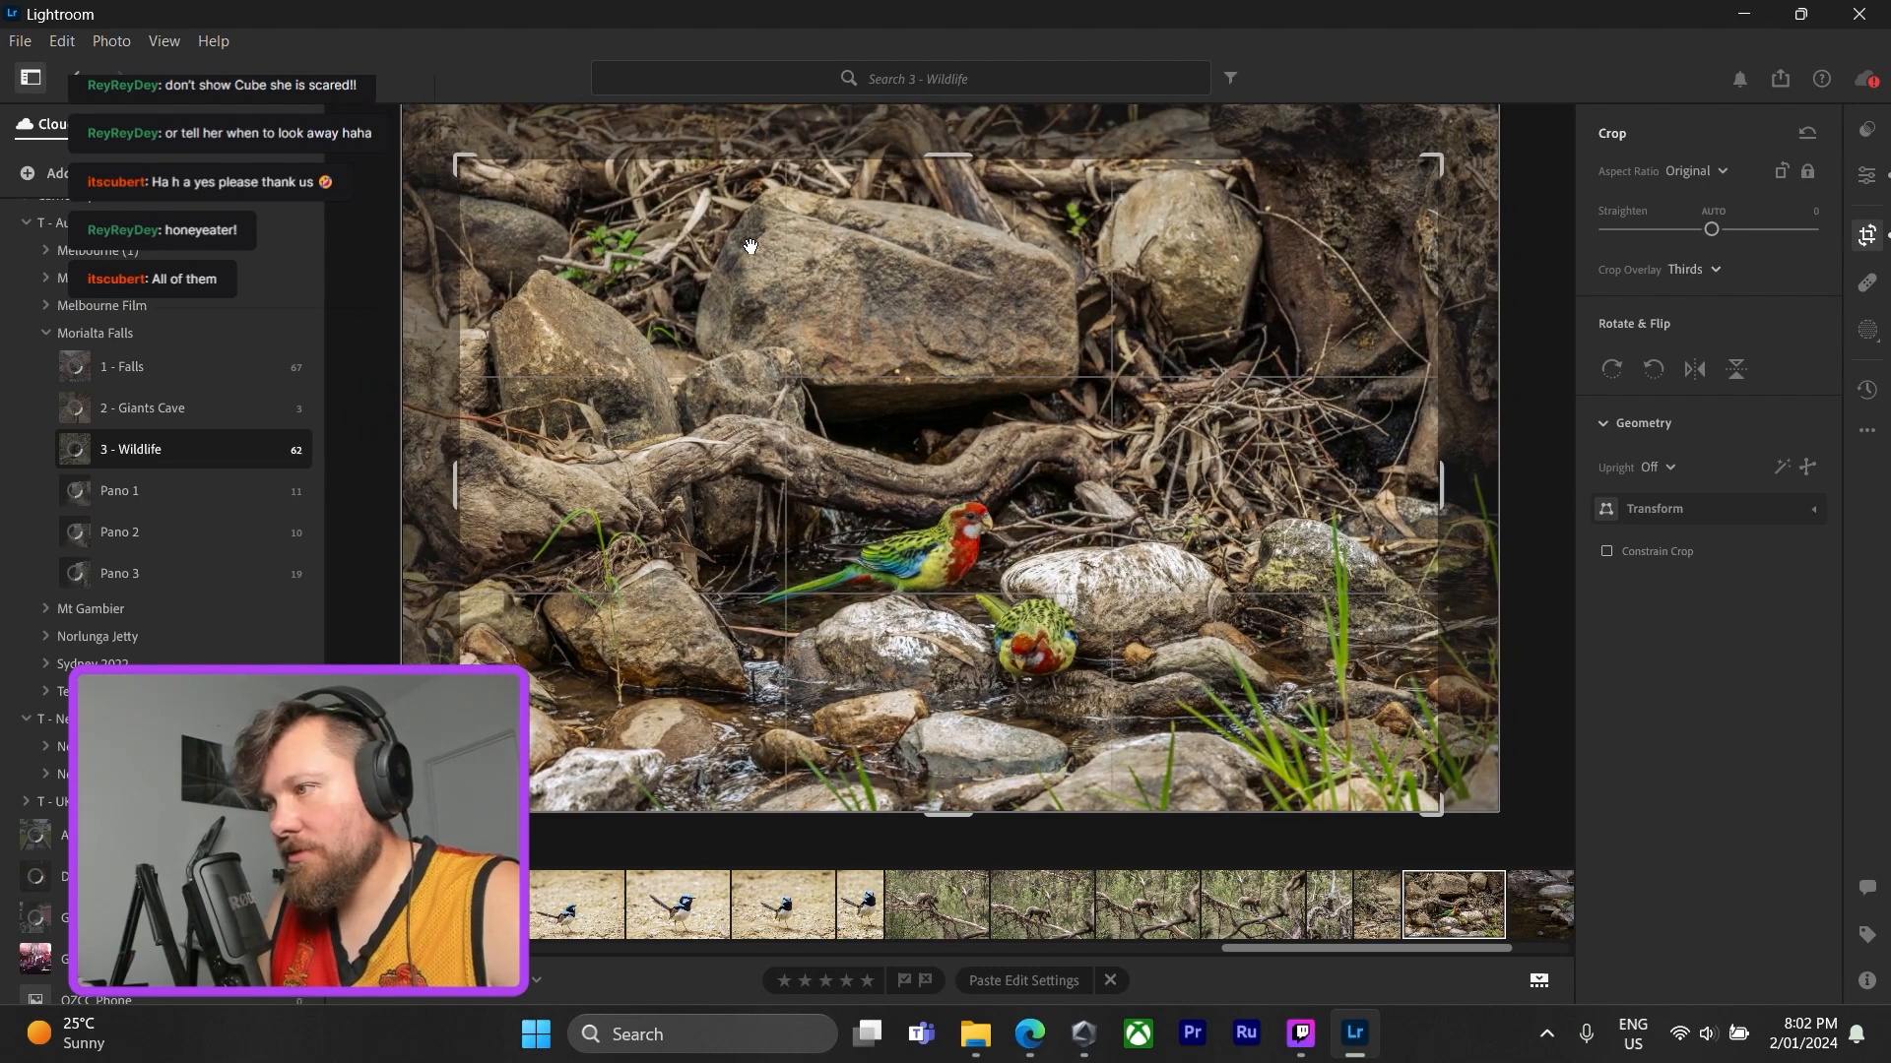
left_click(1868, 176)
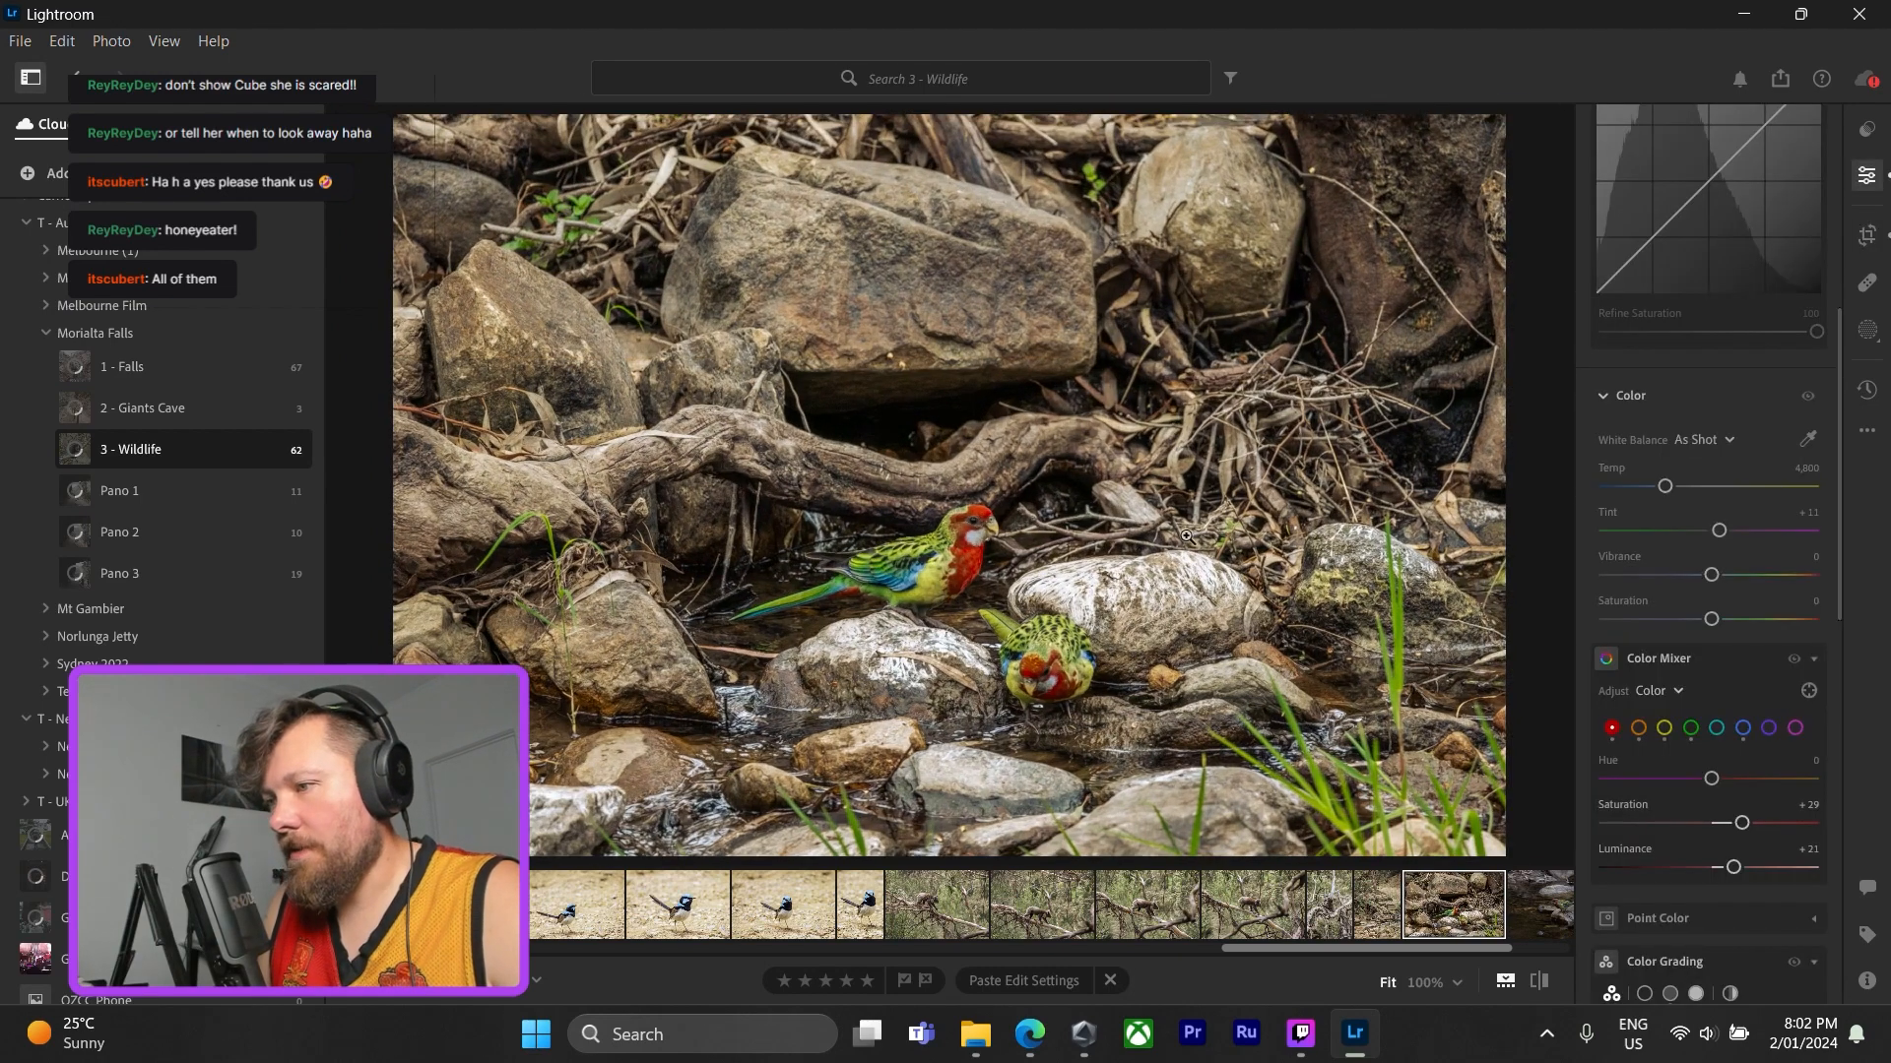
key("ctrl+c")
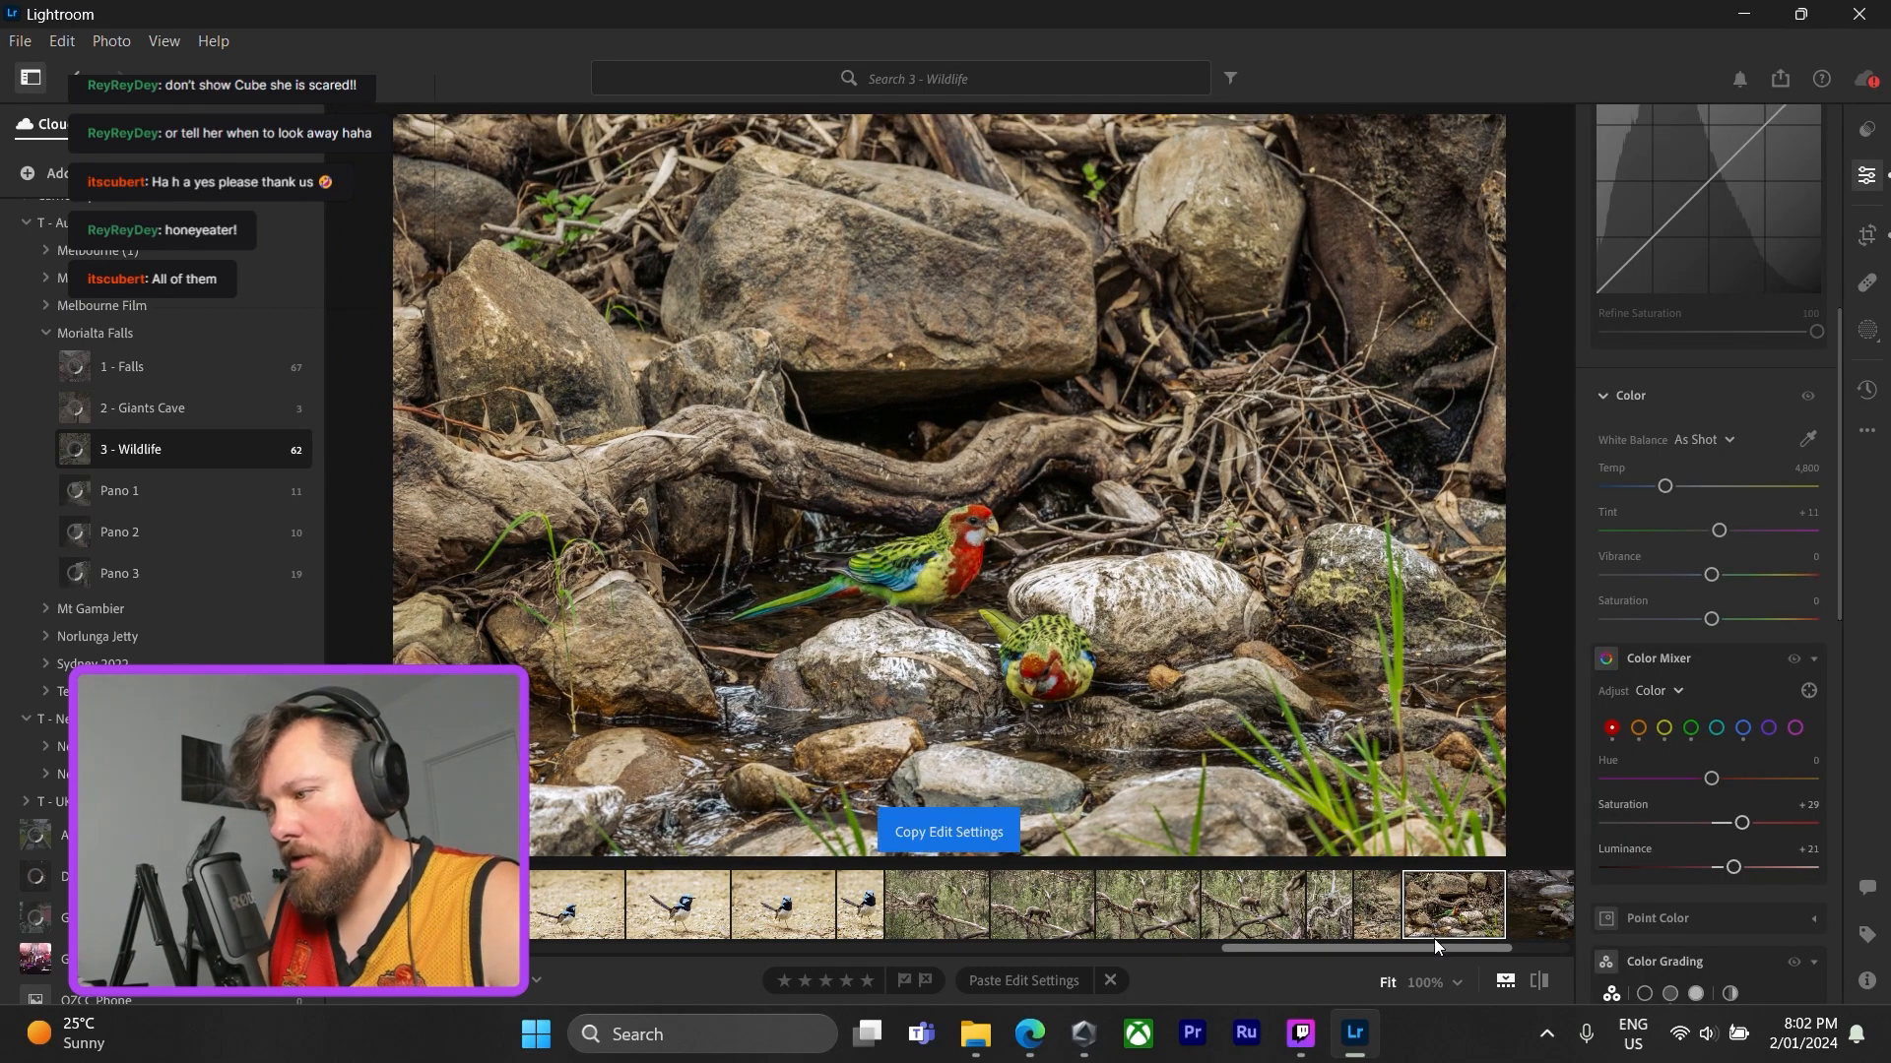
- Paste the copied edit settings onto the portrait photo of the tree roots by the creek and reset its exposure to 0
scroll(1403, 942, "down", 3)
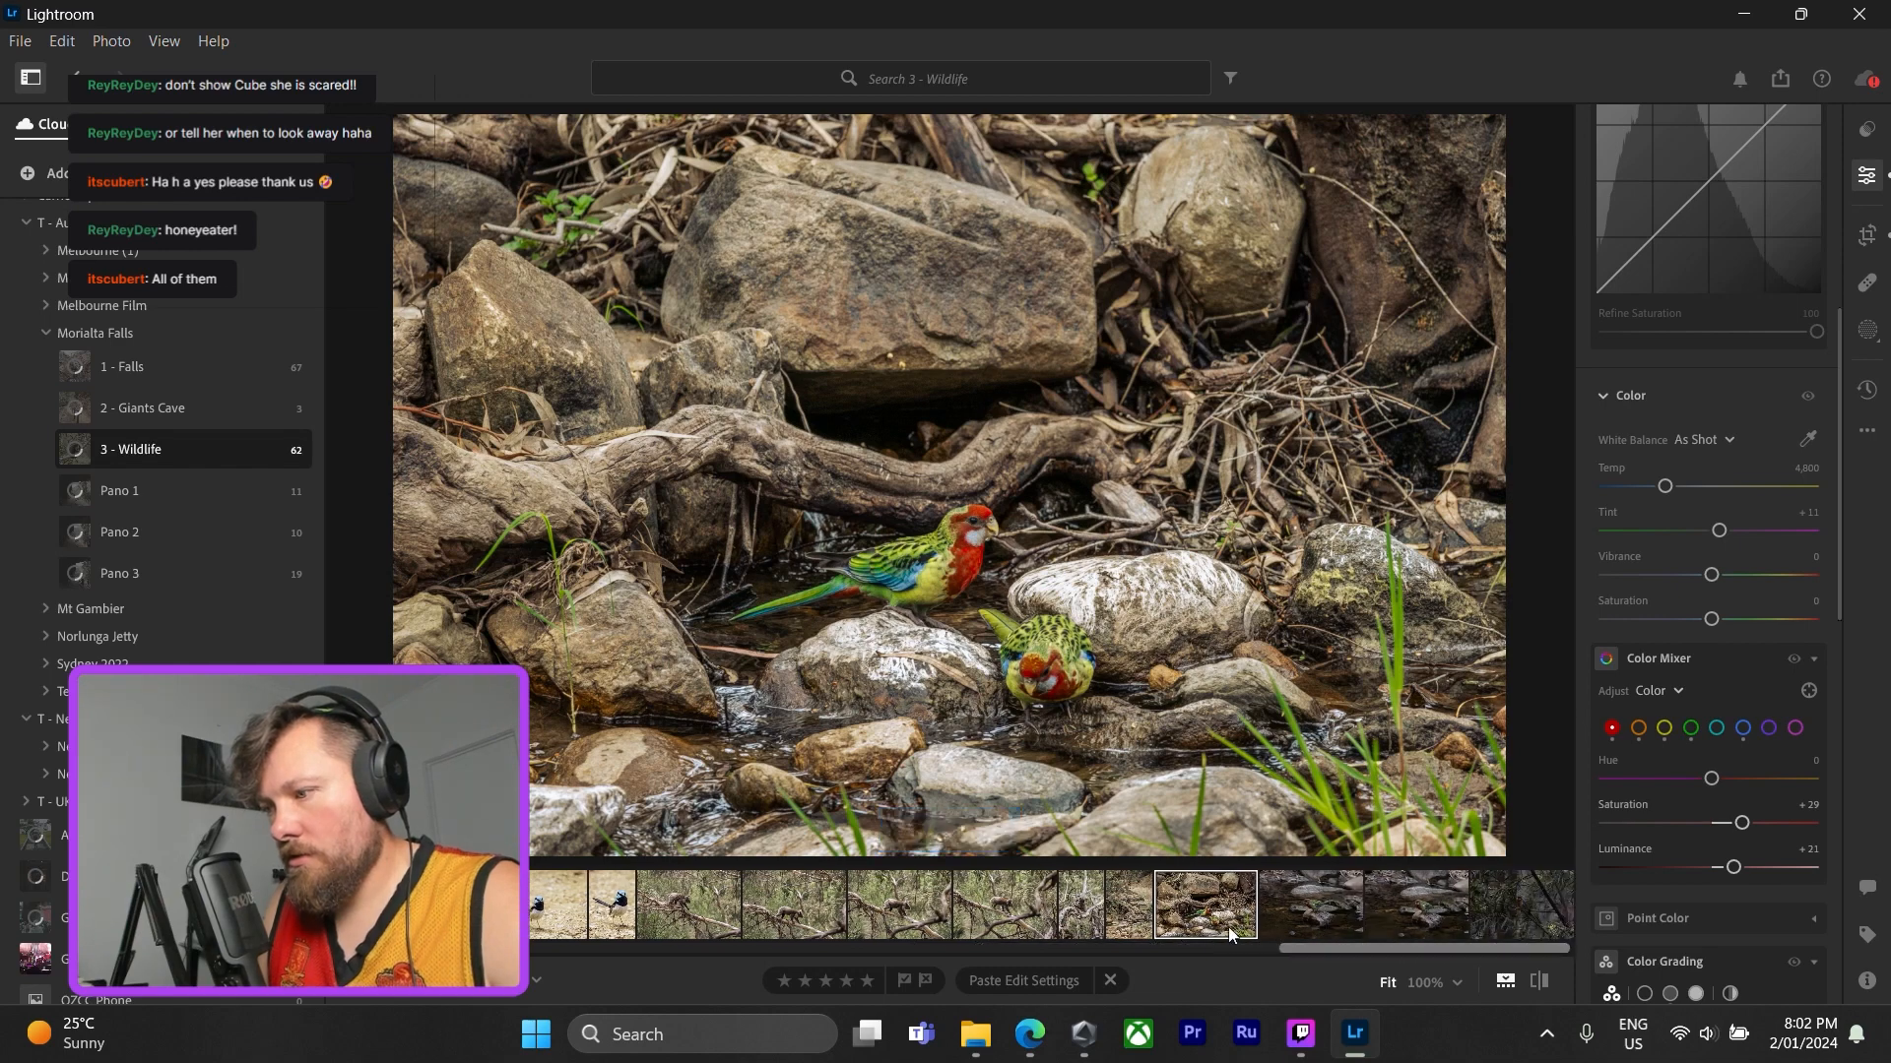
left_click(1133, 884)
key("ctrl+v")
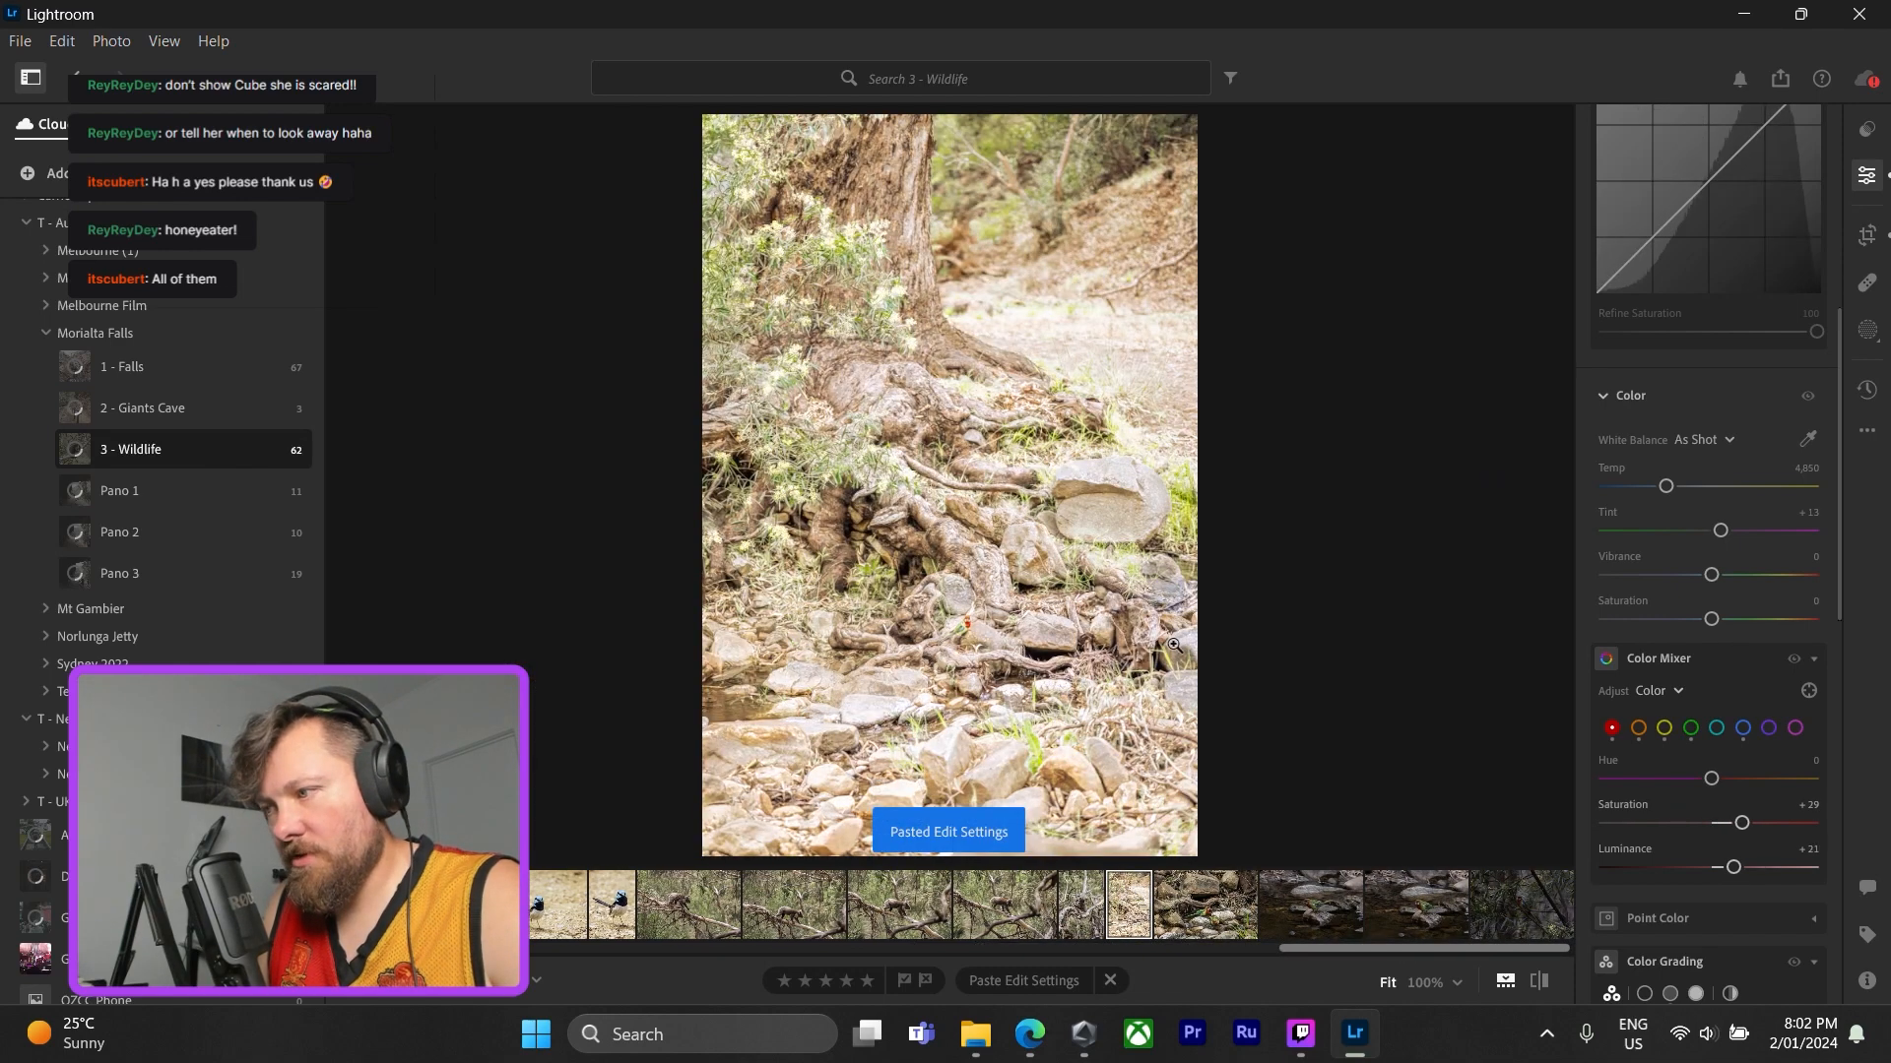
scroll(1784, 421, "up", 5)
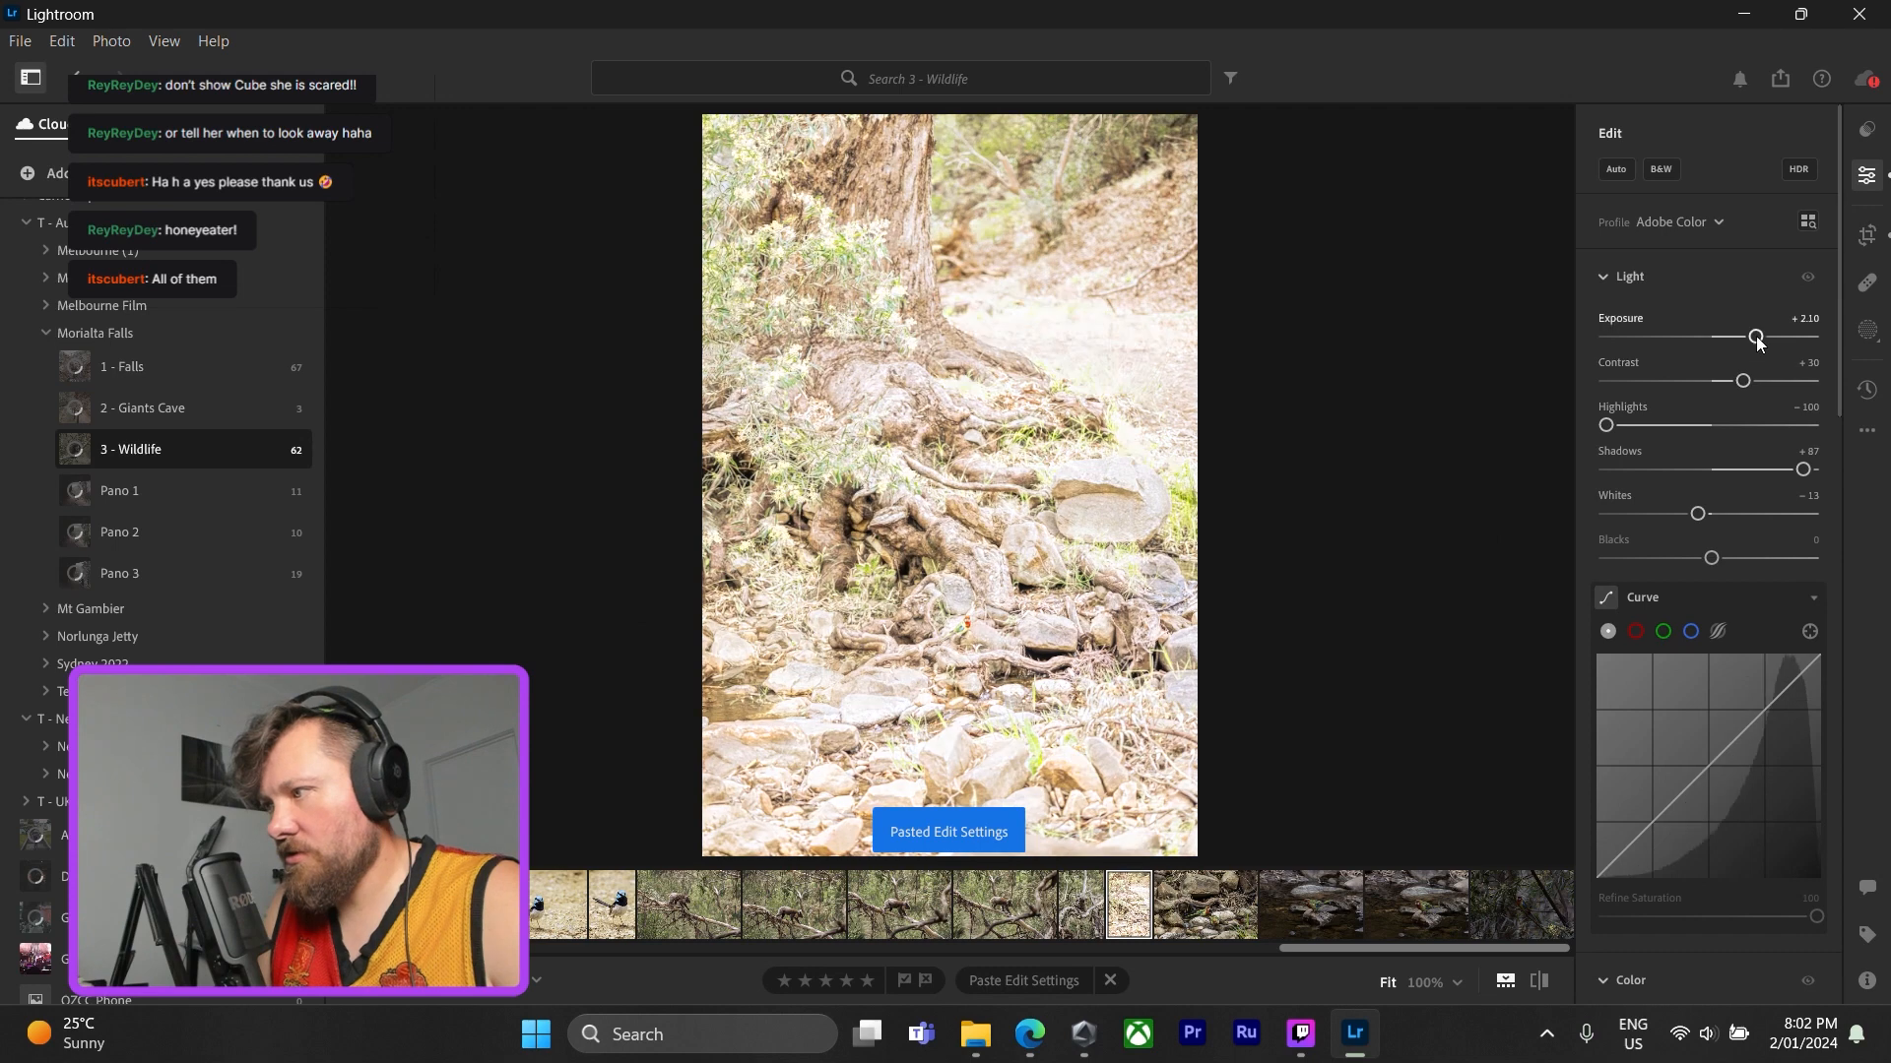
double_click(1743, 337)
left_click_drag(1712, 337, 1721, 336)
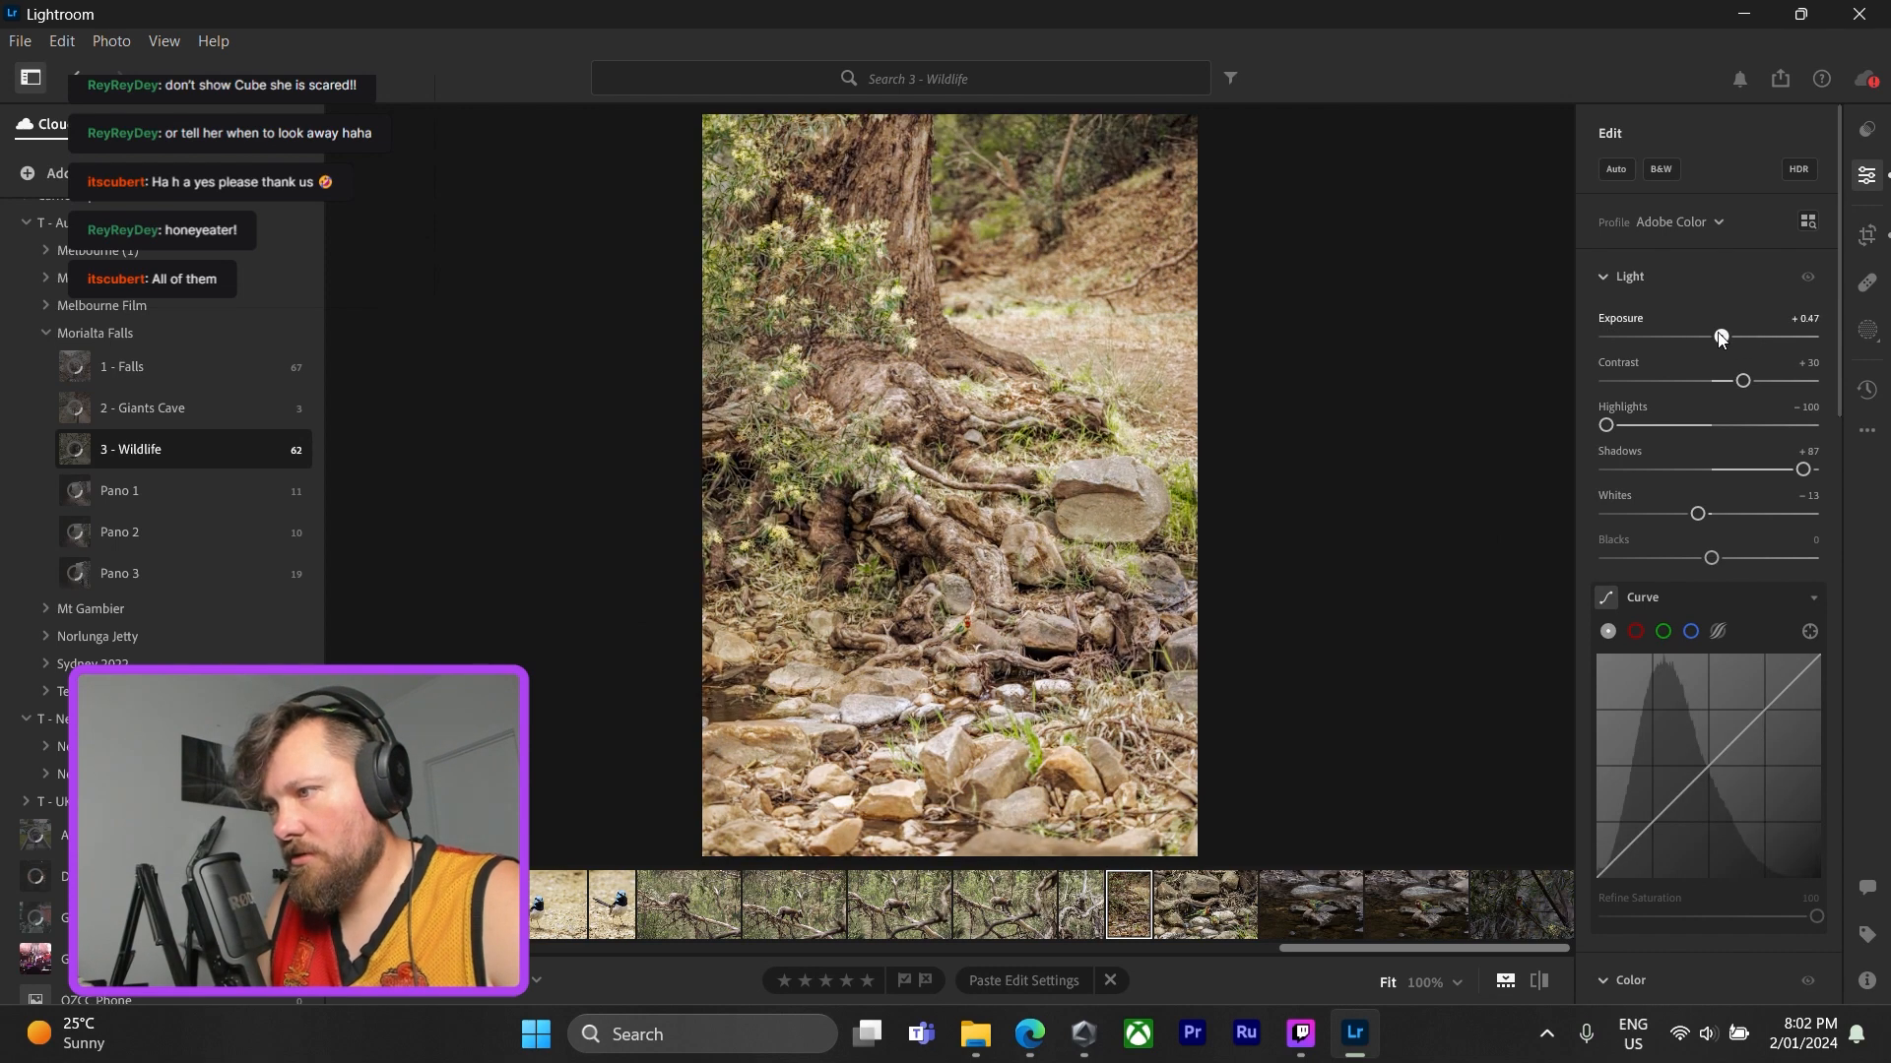
double_click(1722, 336)
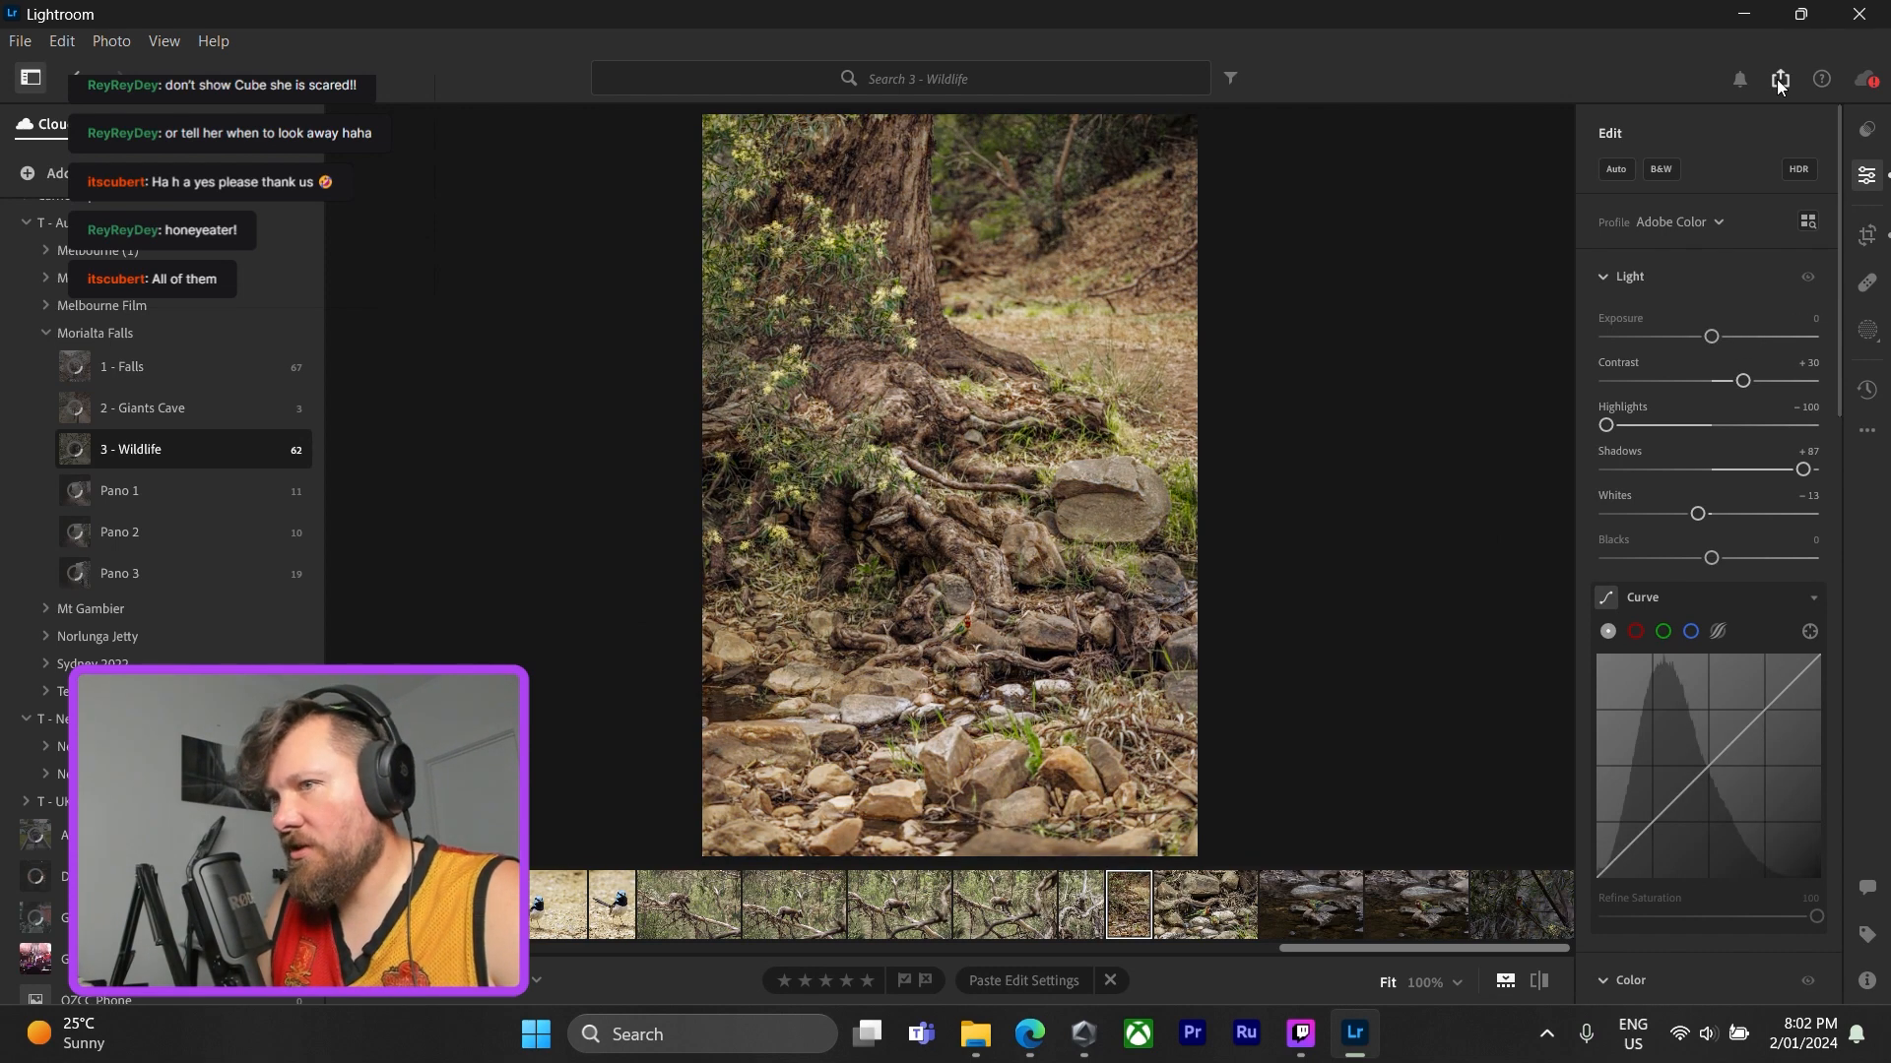
- Undo the exposure changes and the pasted edit settings on the tree-root photo
left_click(65, 42)
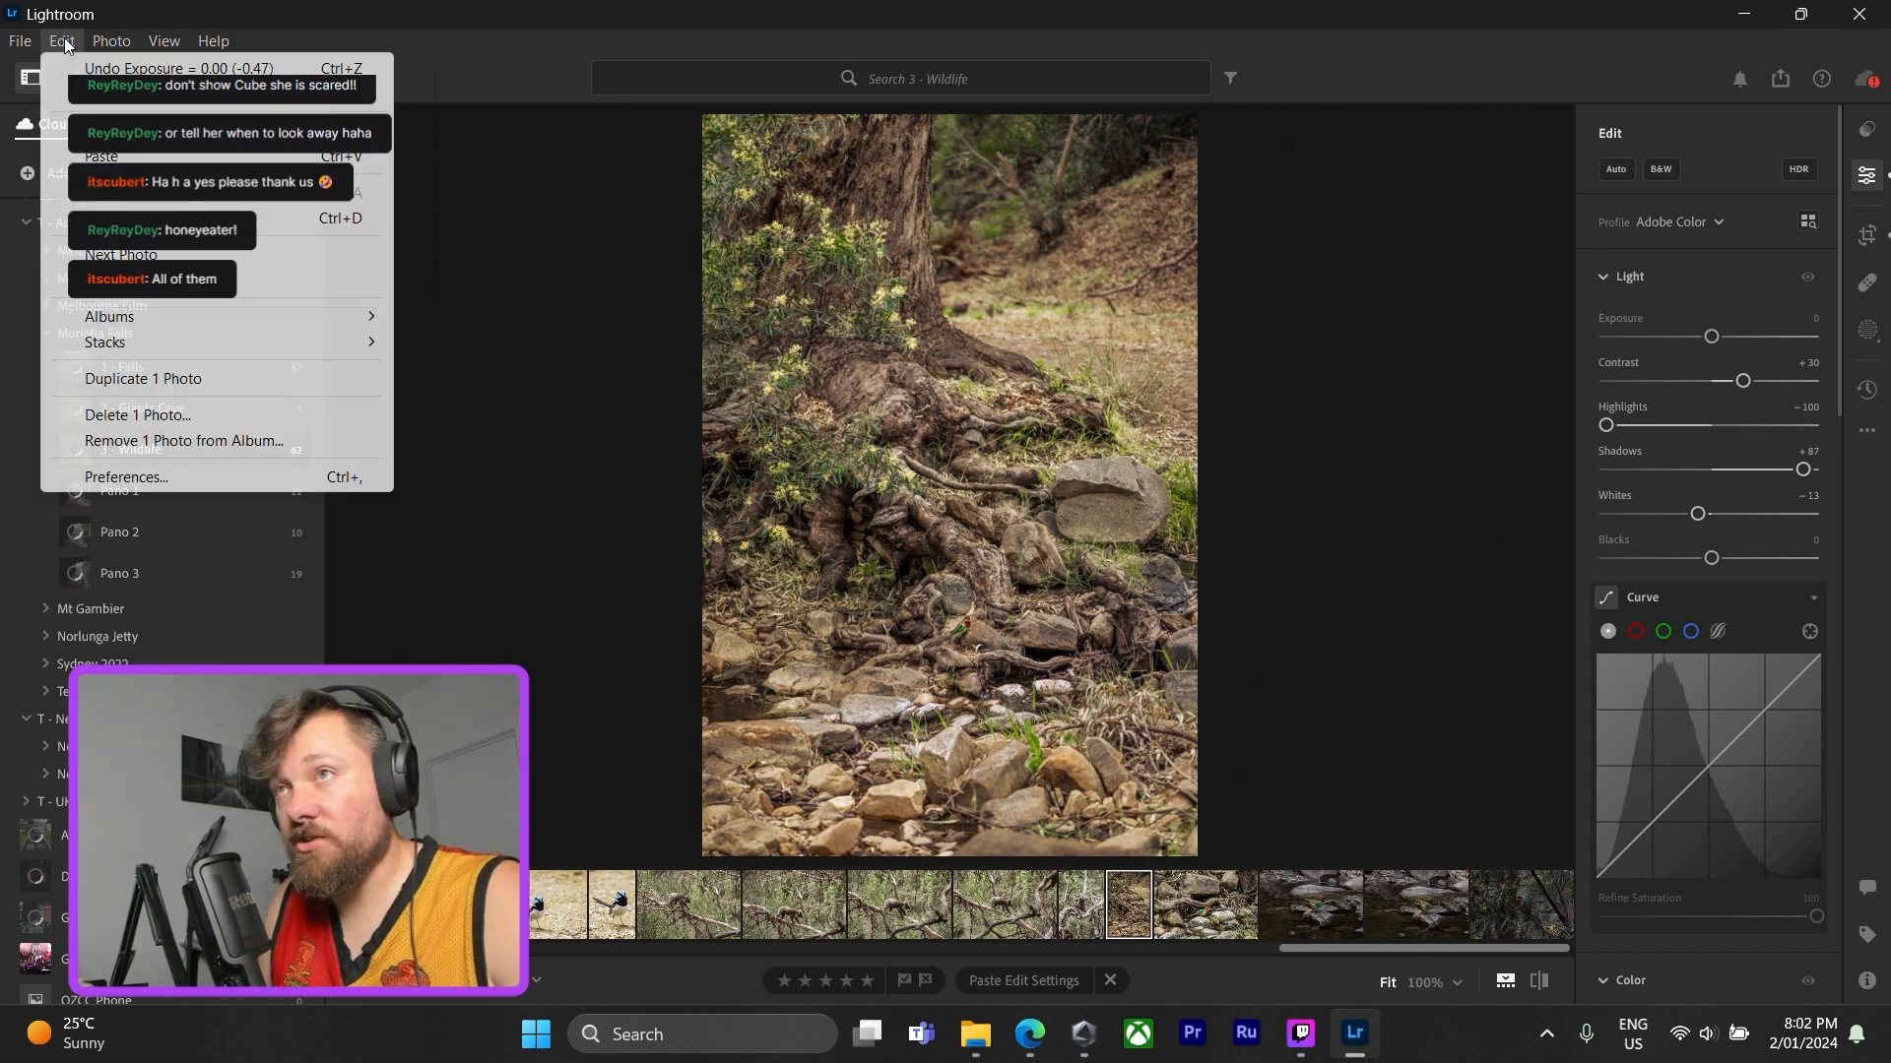
left_click(85, 67)
left_click(75, 39)
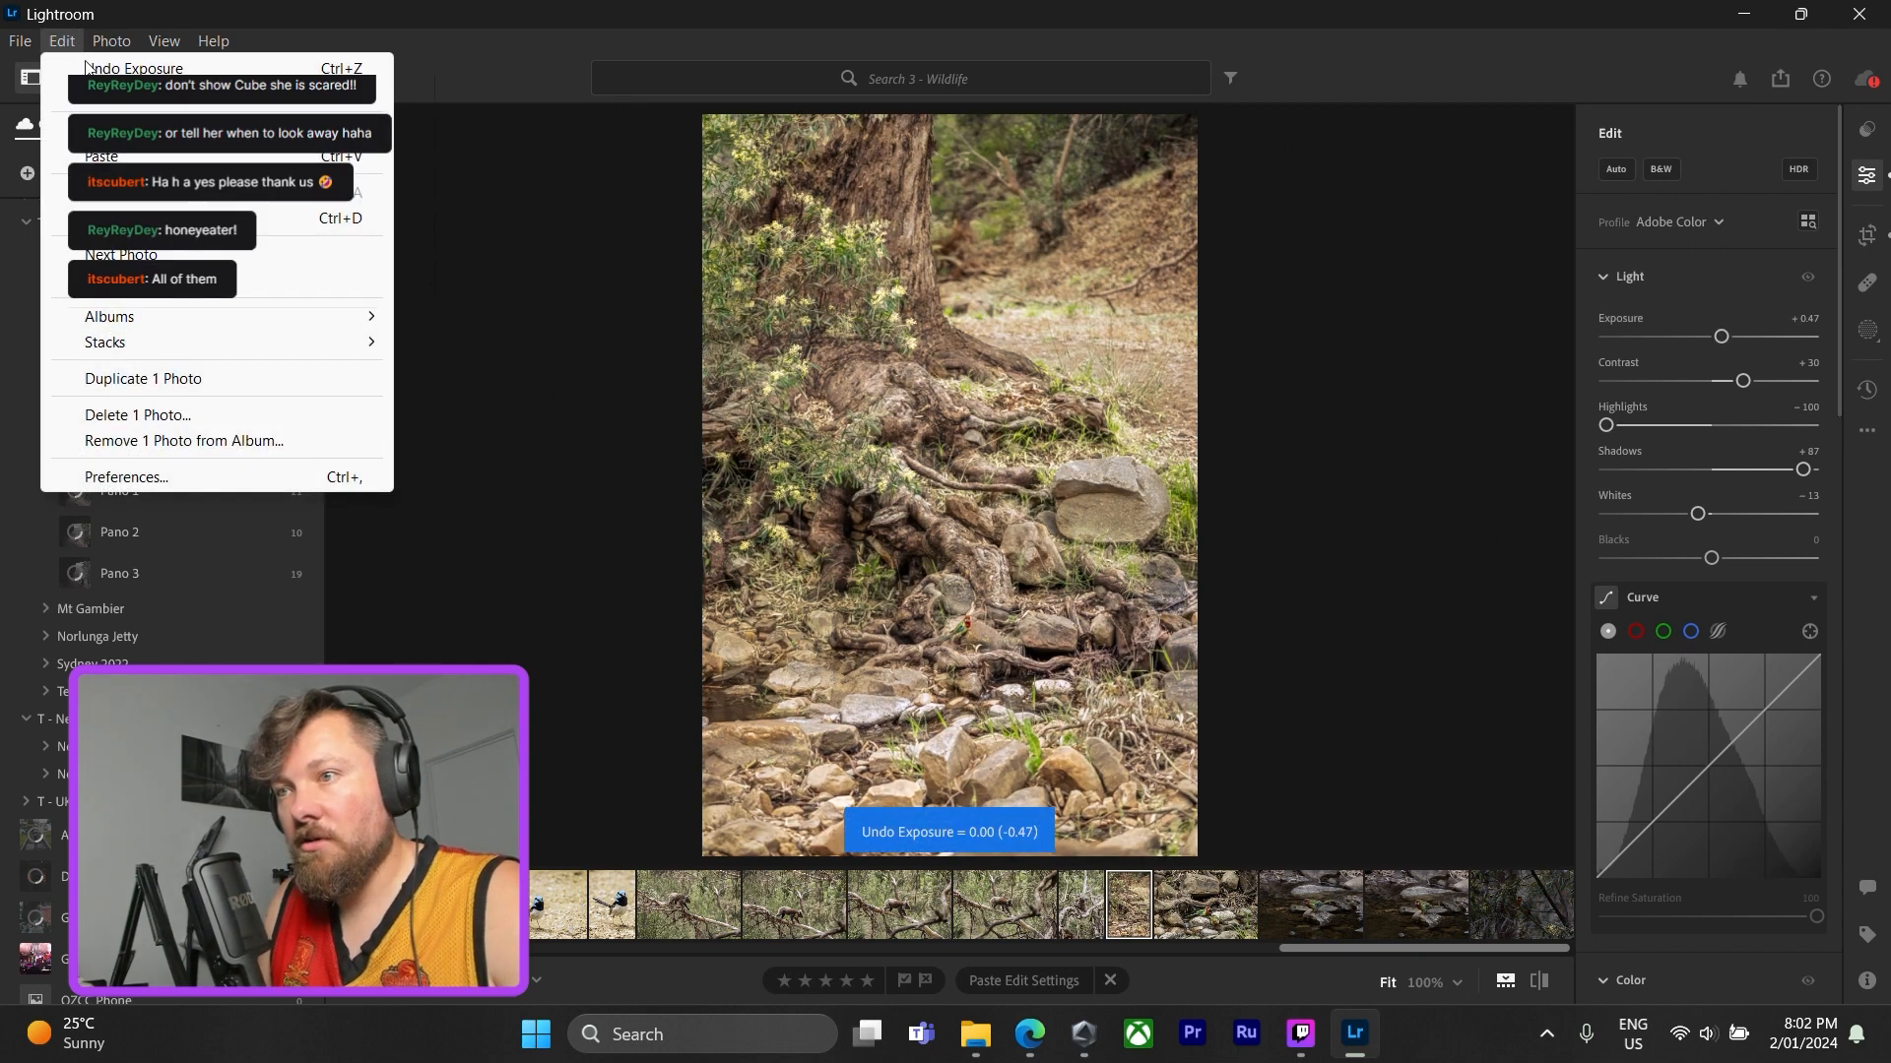
left_click(86, 67)
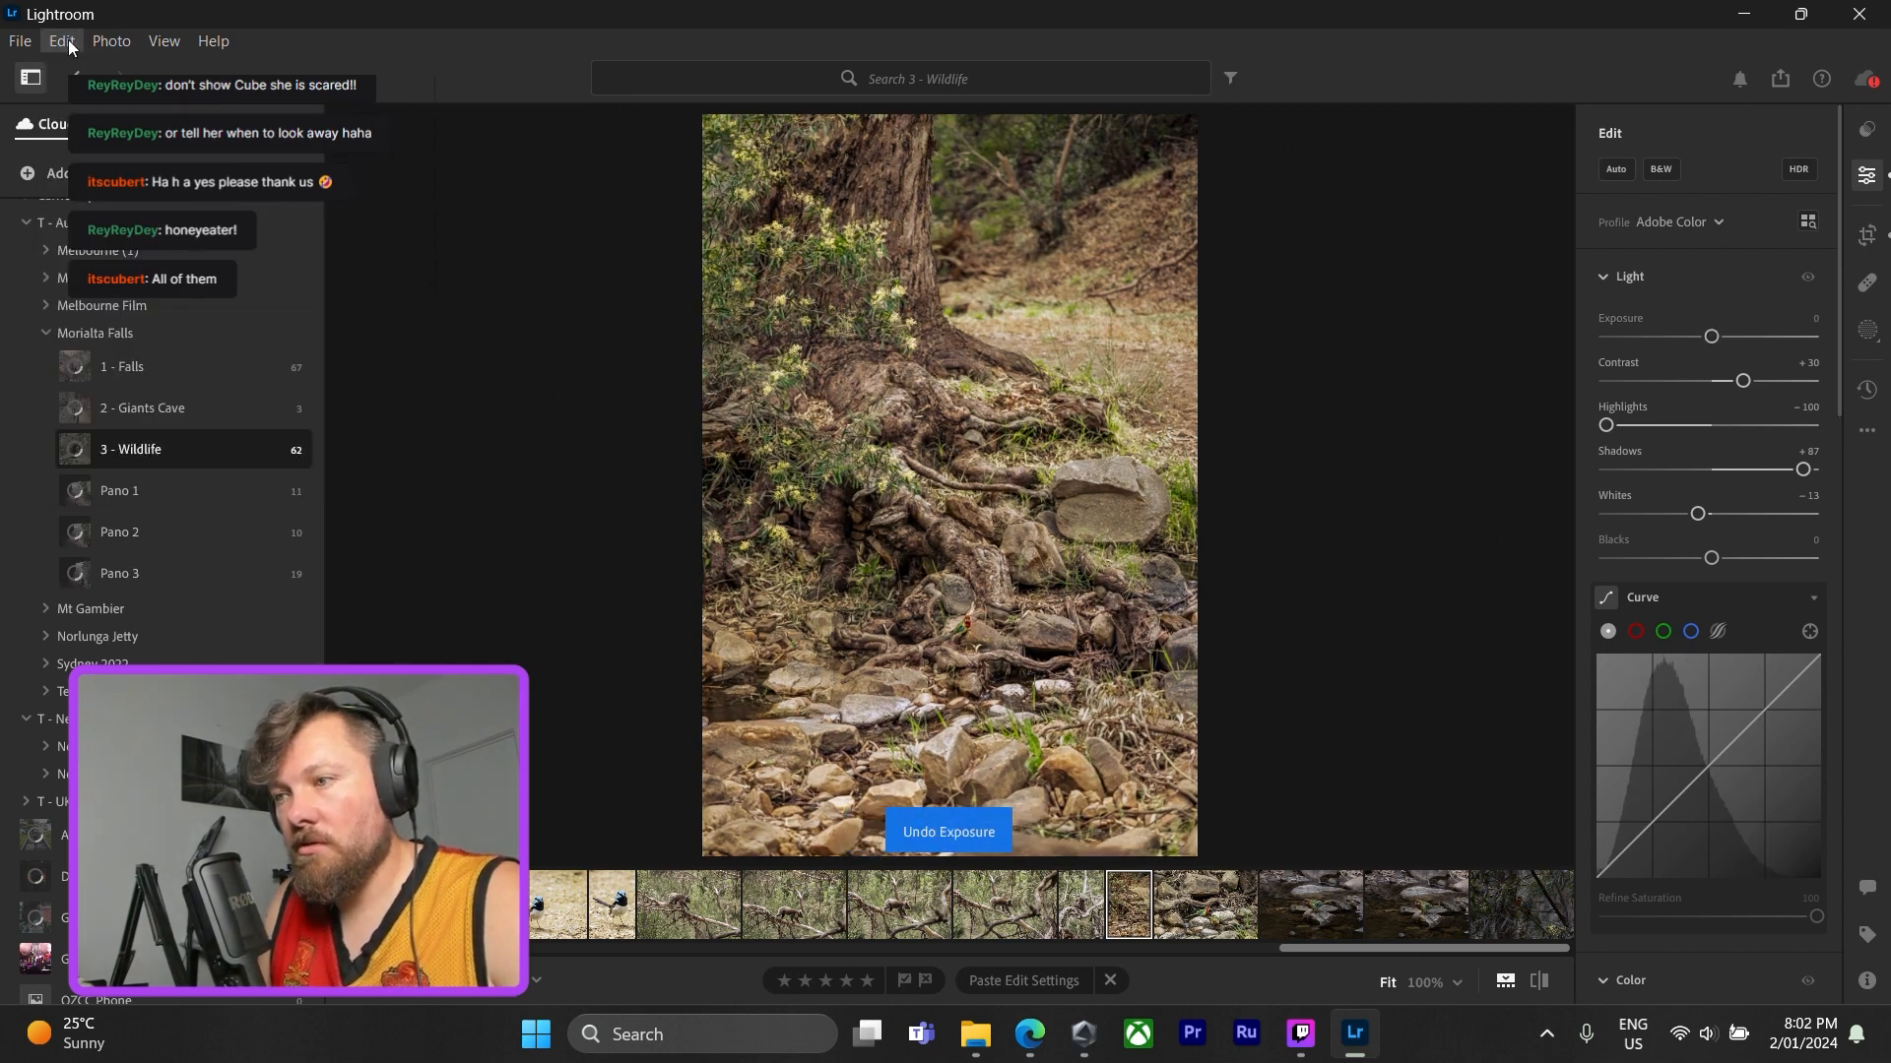
left_click(68, 40)
left_click(75, 63)
left_click(69, 47)
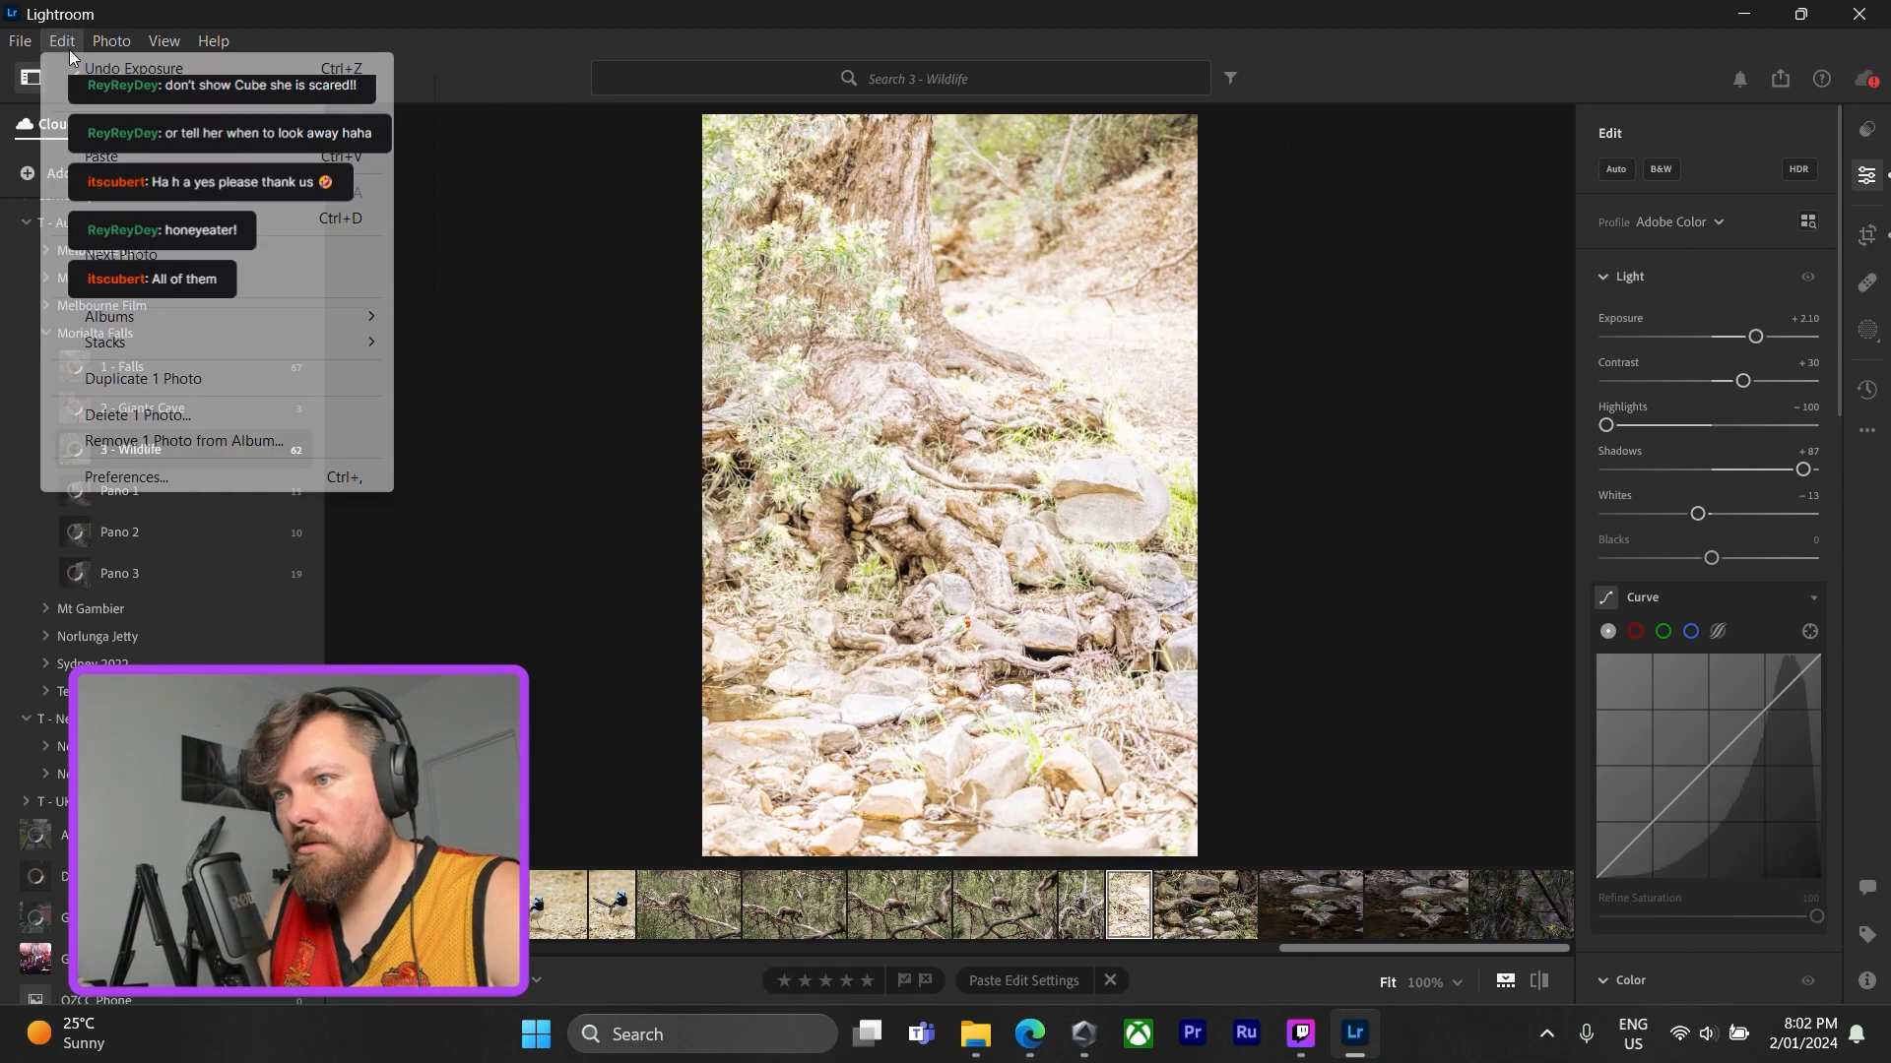
left_click(119, 69)
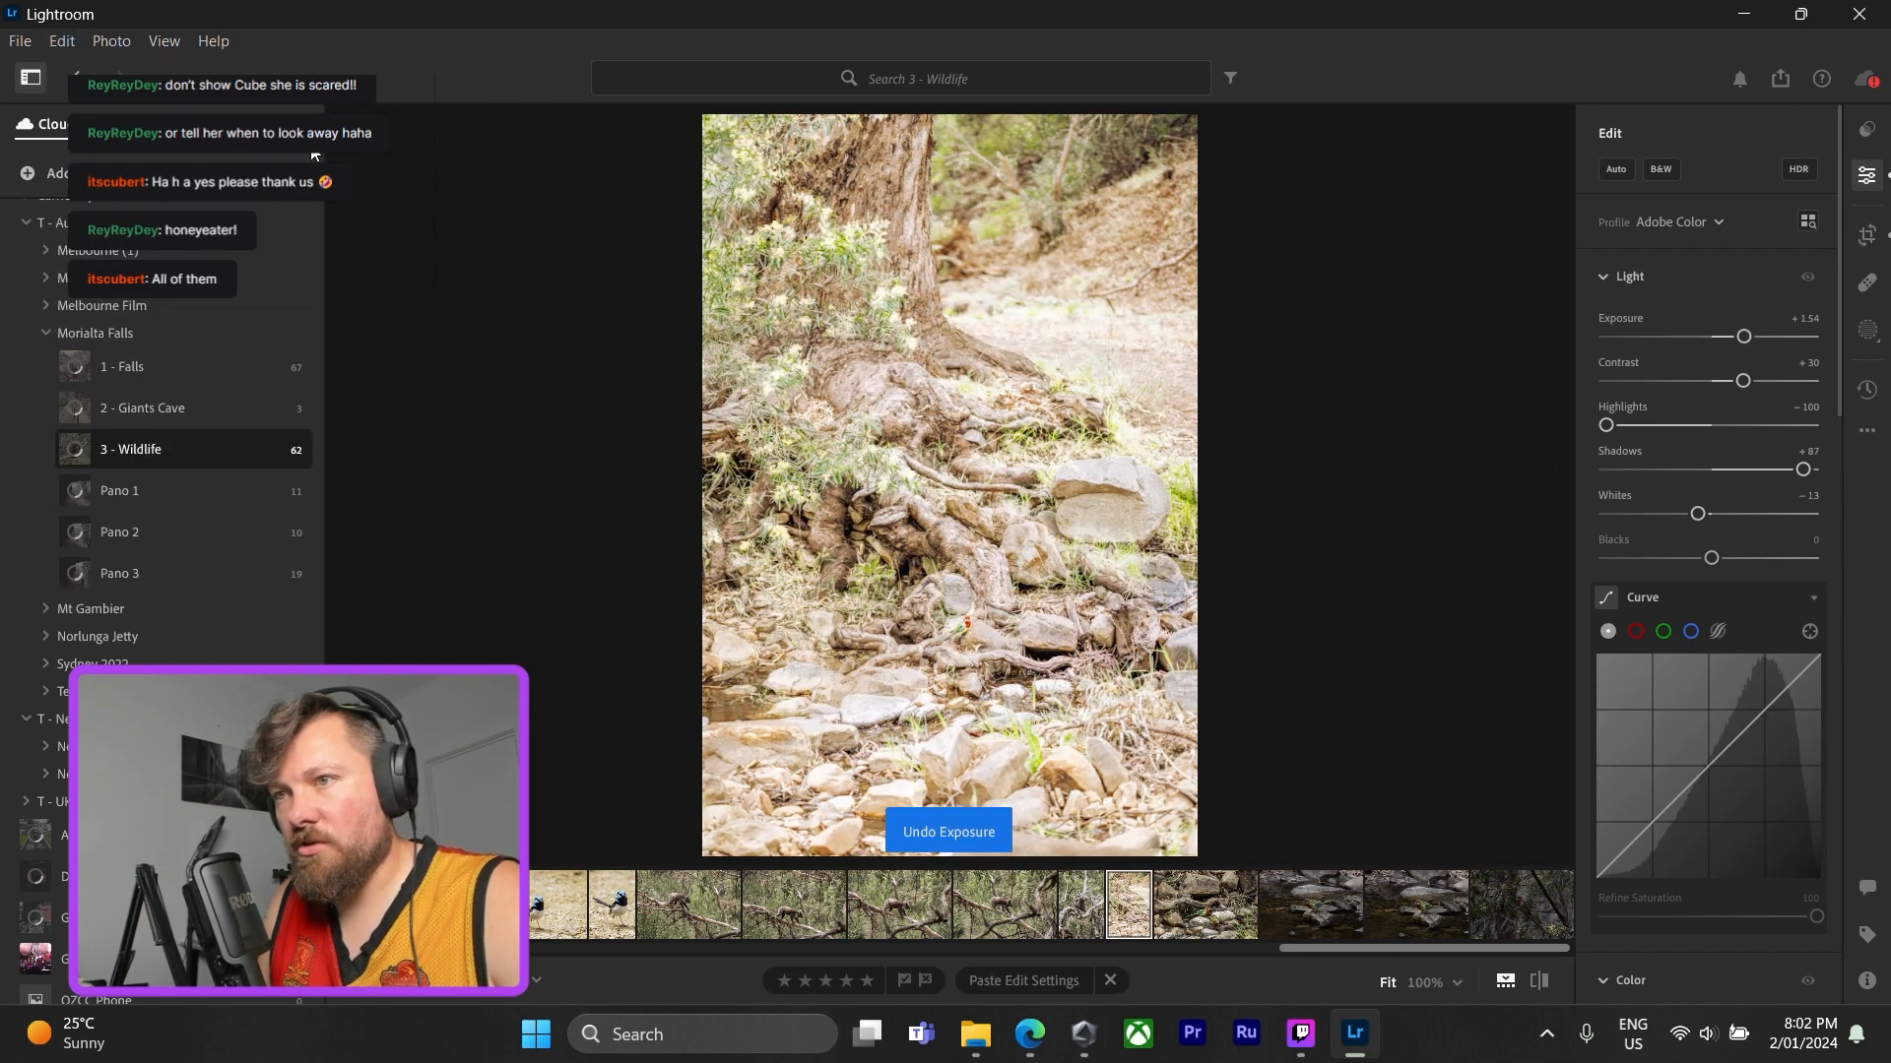
key("ctrl+v")
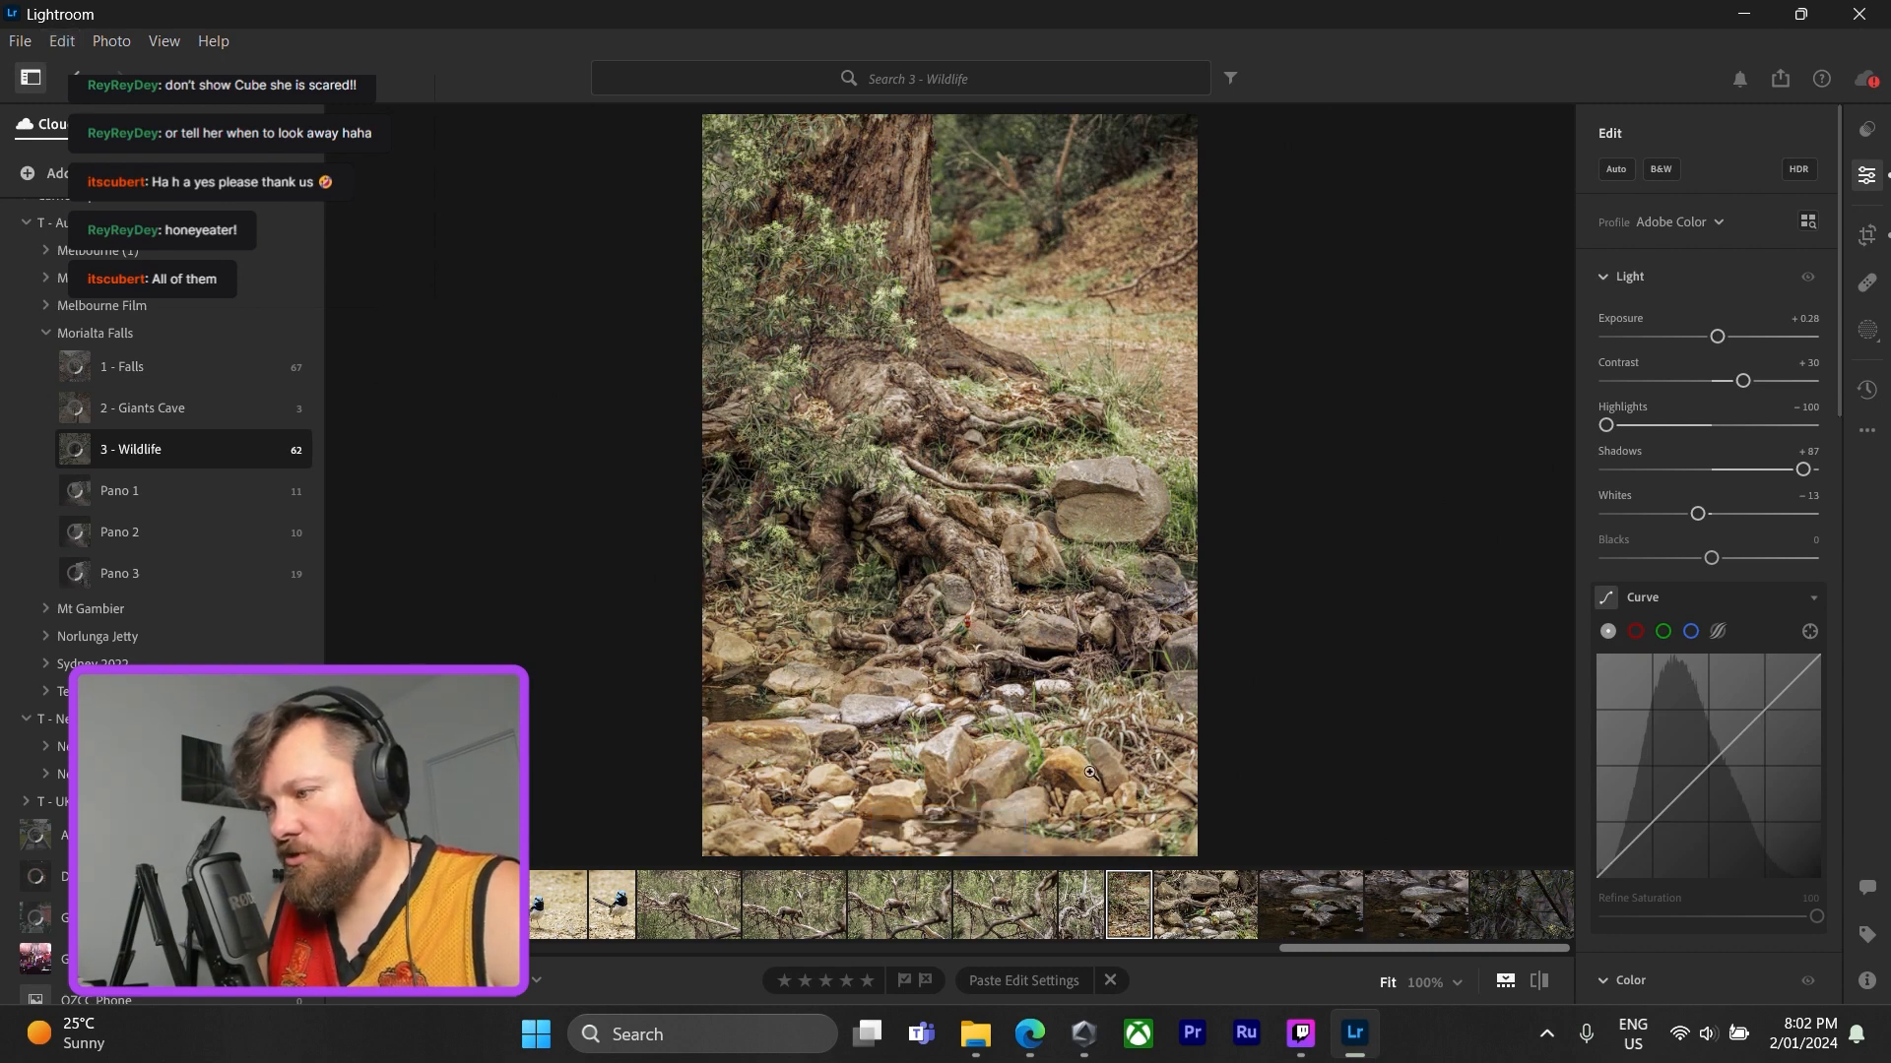
- Paste the copied edit settings onto the first dark photo of the single parrot on a rock and check the bird up close
left_click(1226, 928)
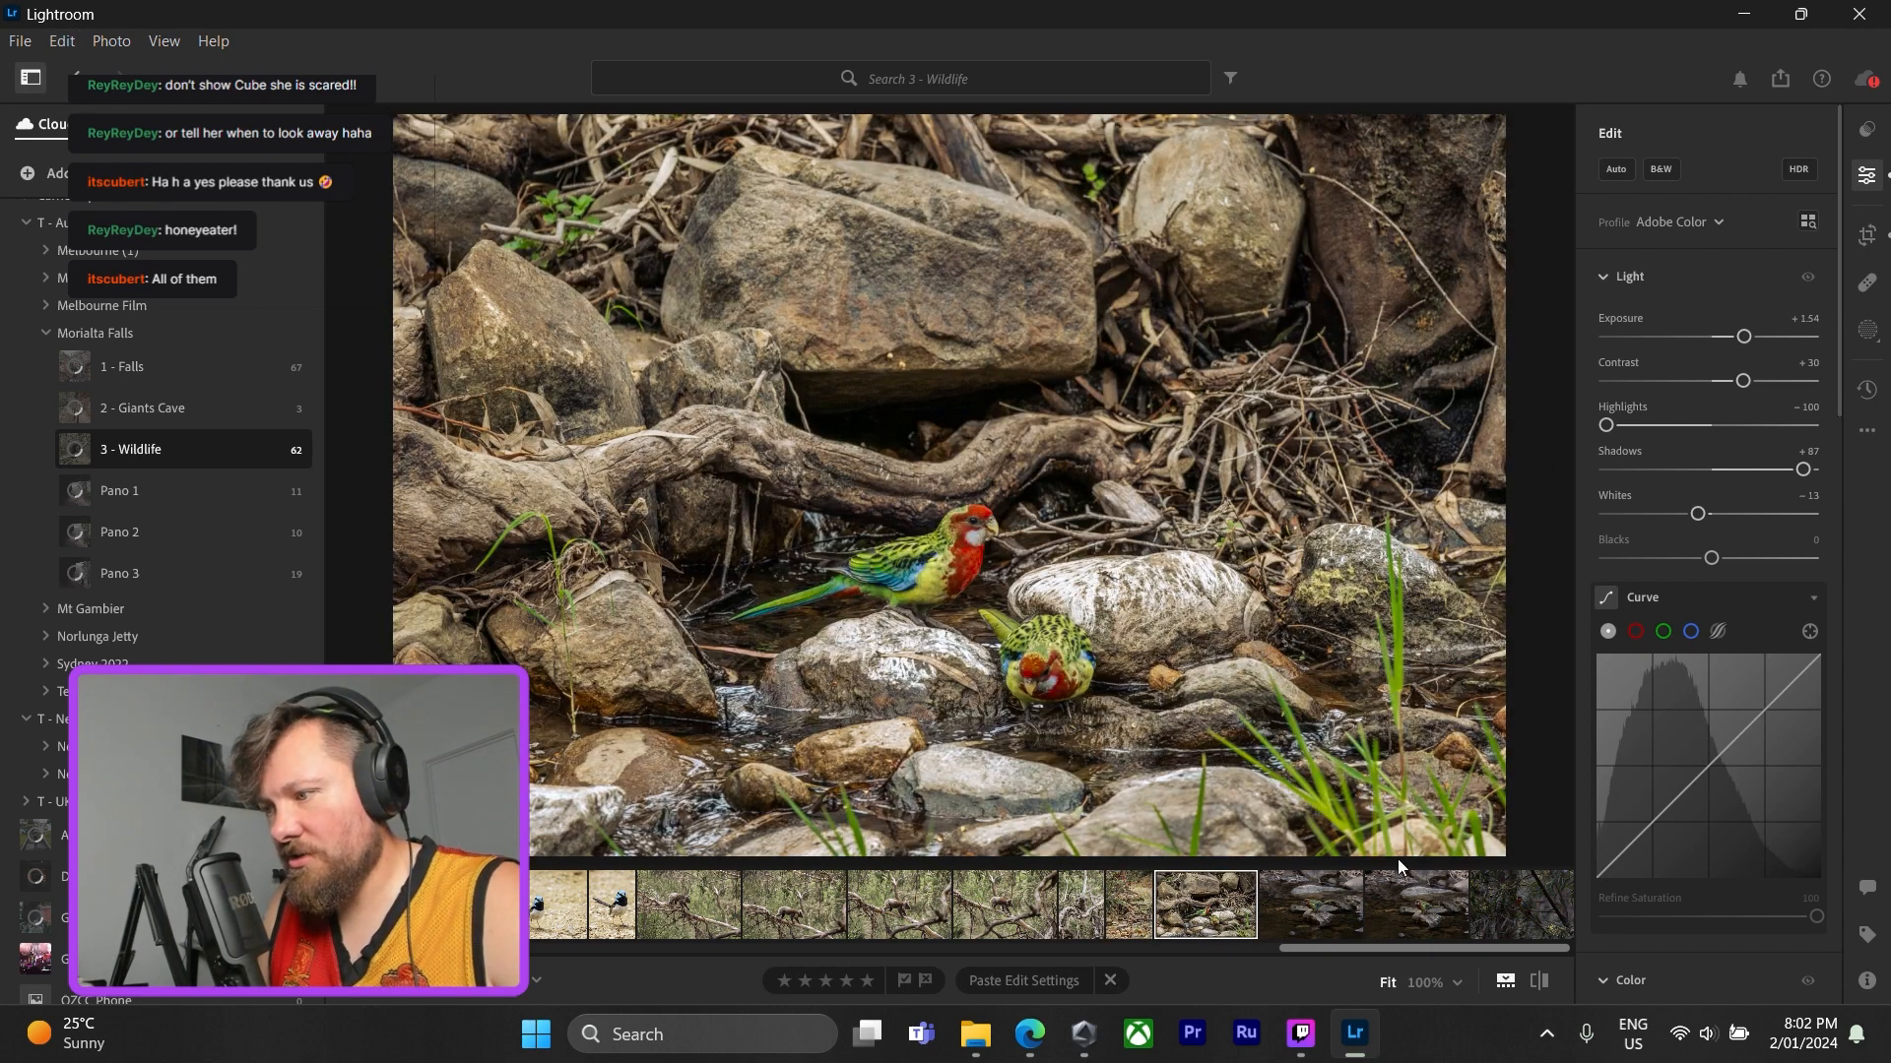
left_click(1141, 898)
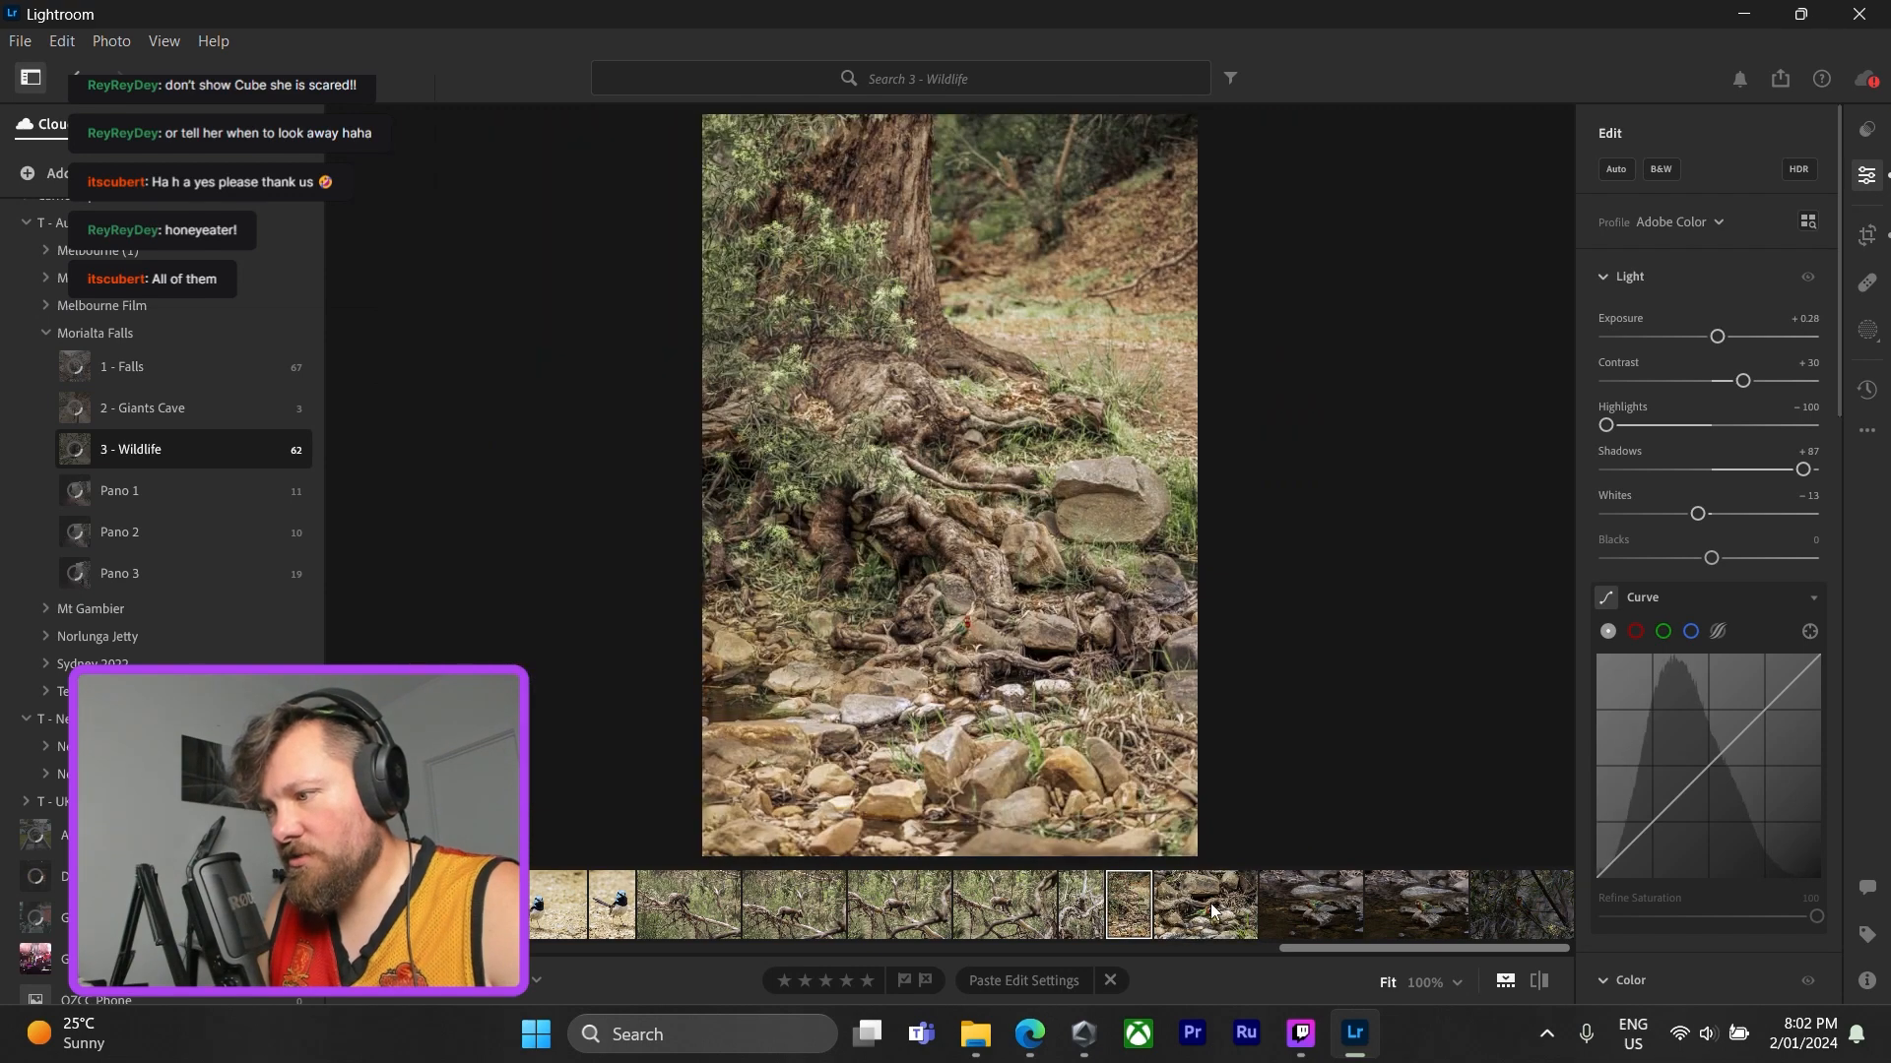
left_click(1218, 910)
left_click(1292, 902)
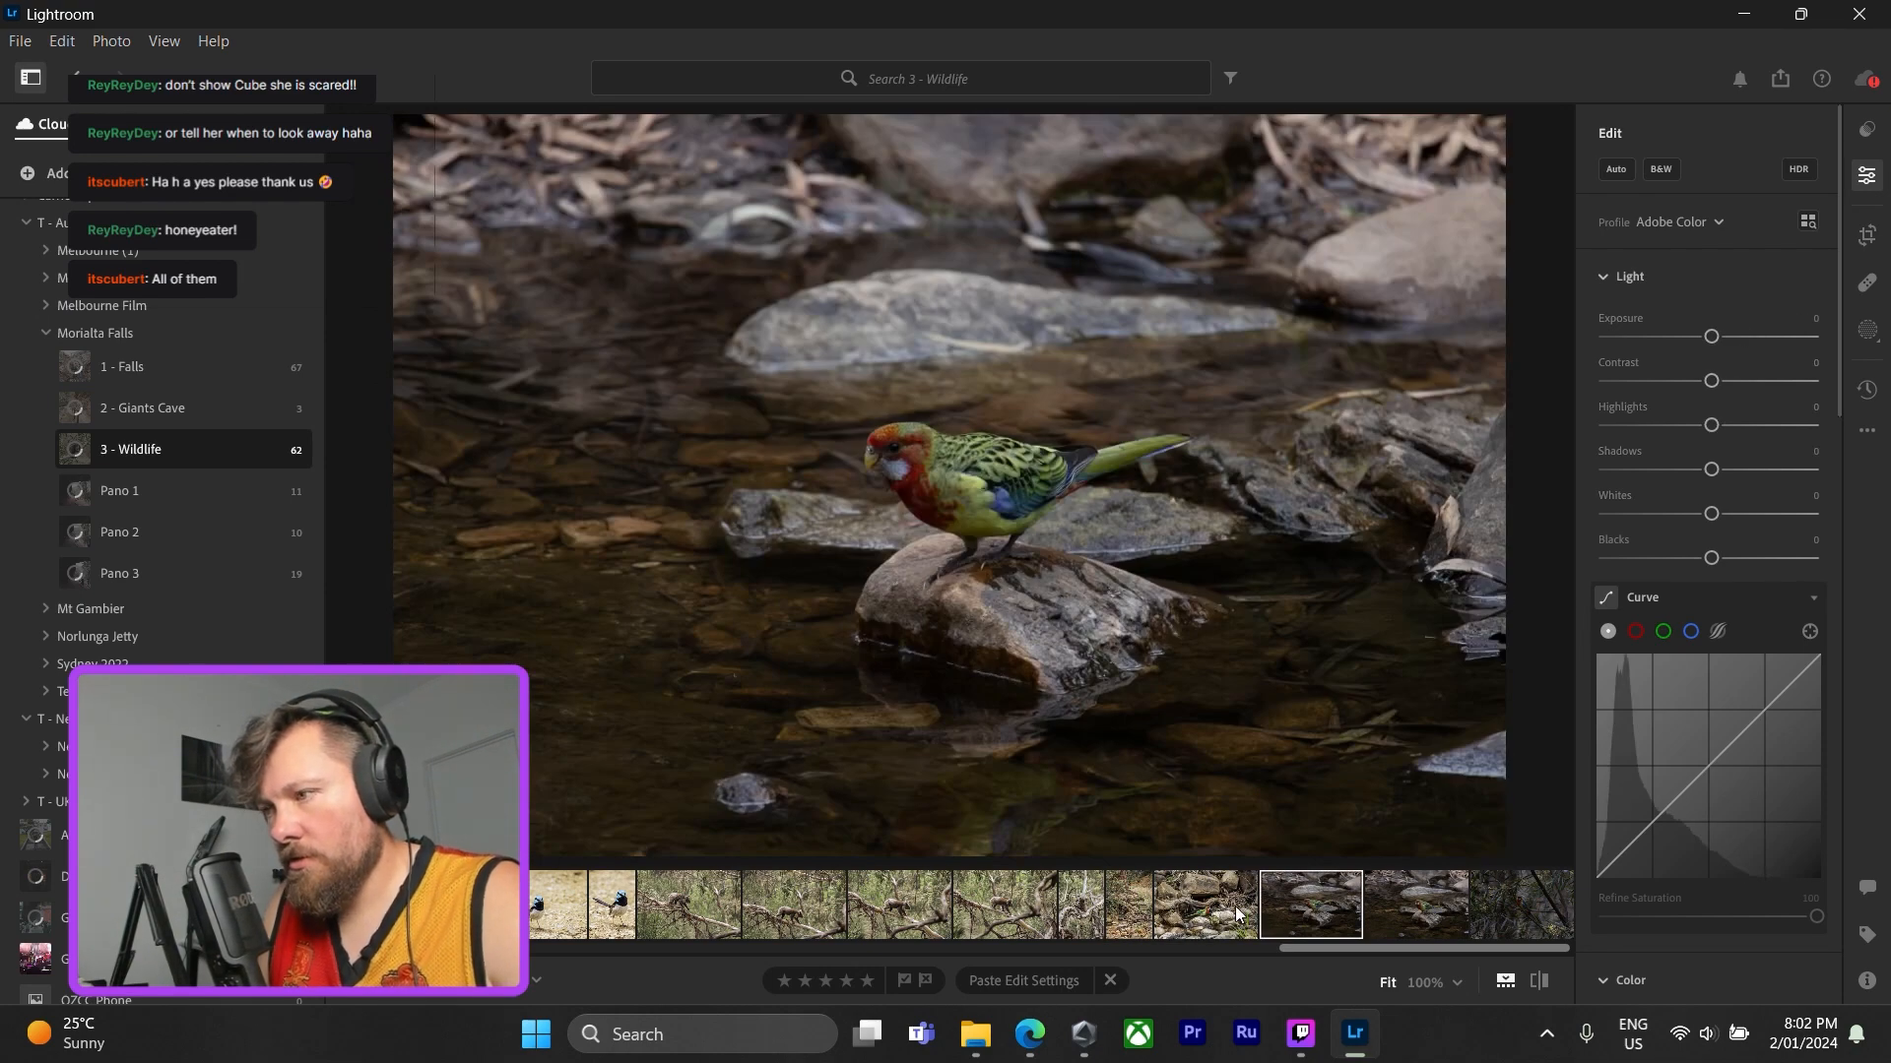
key("ctrl+v")
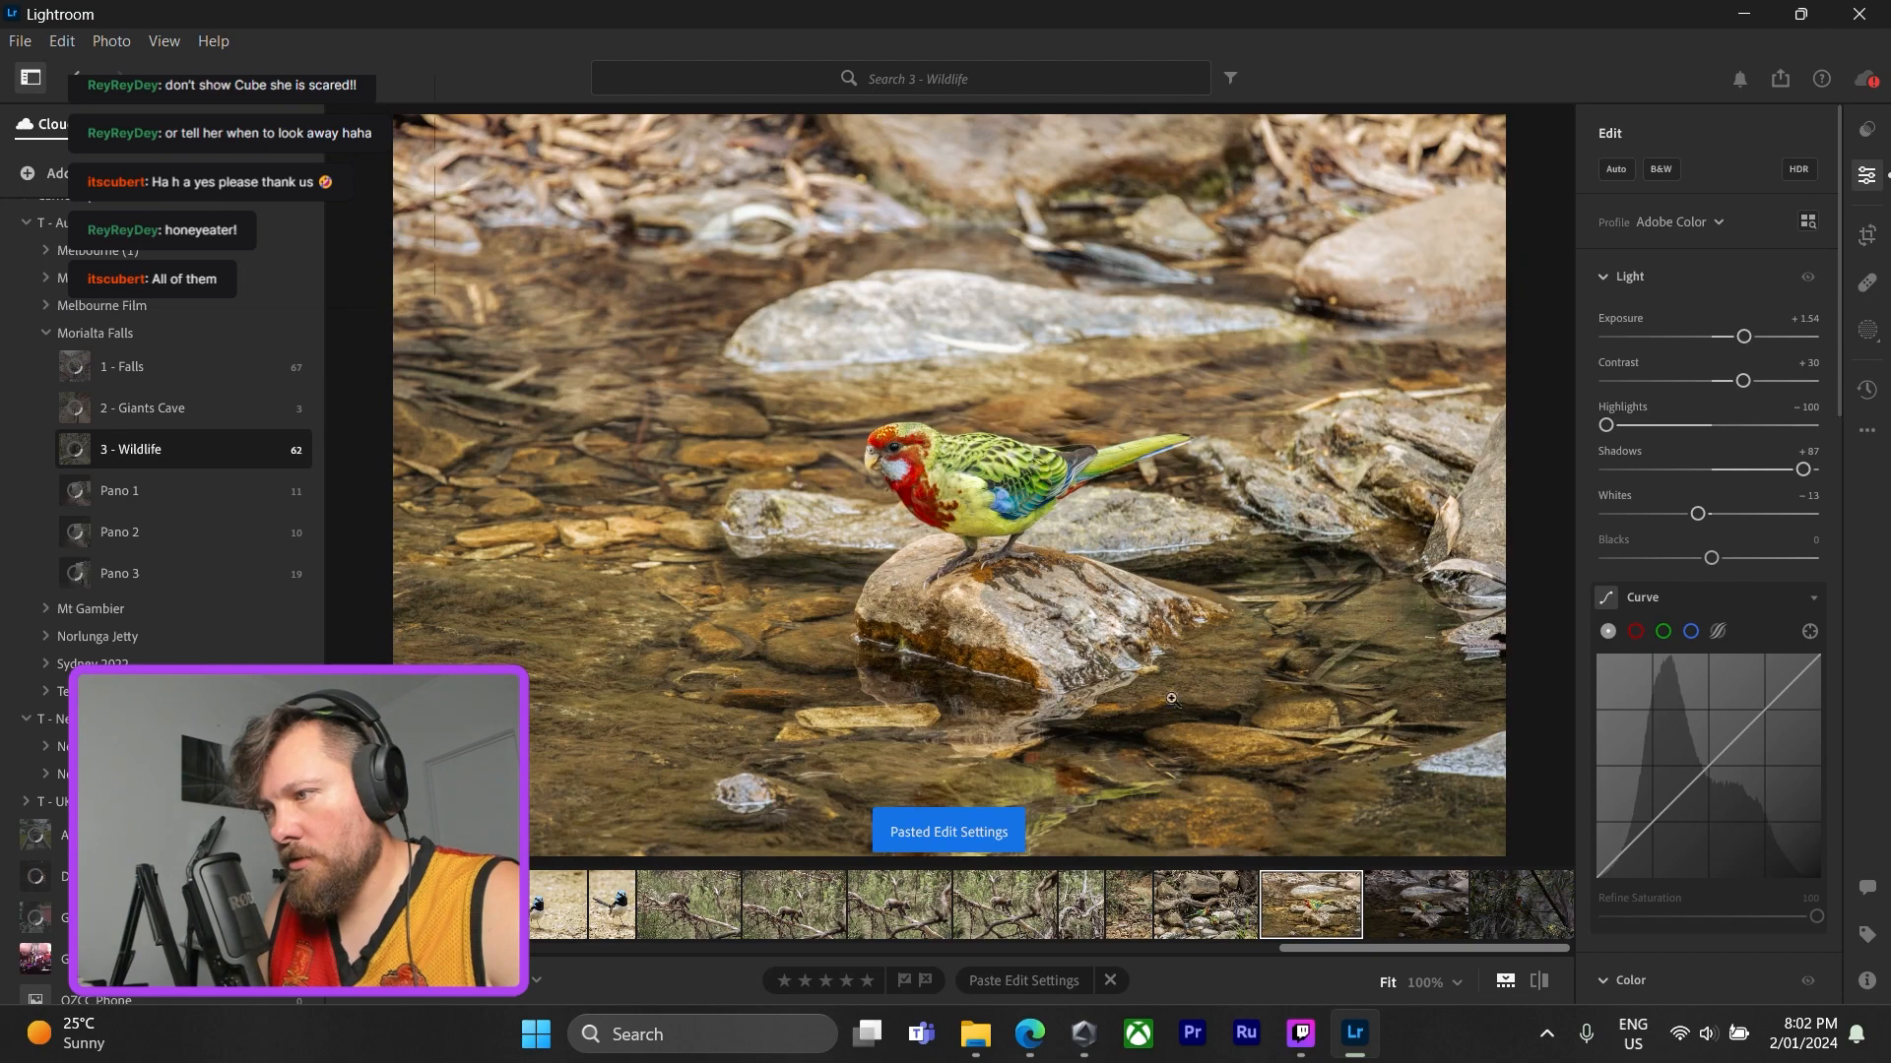
left_click(981, 499)
left_click(801, 439)
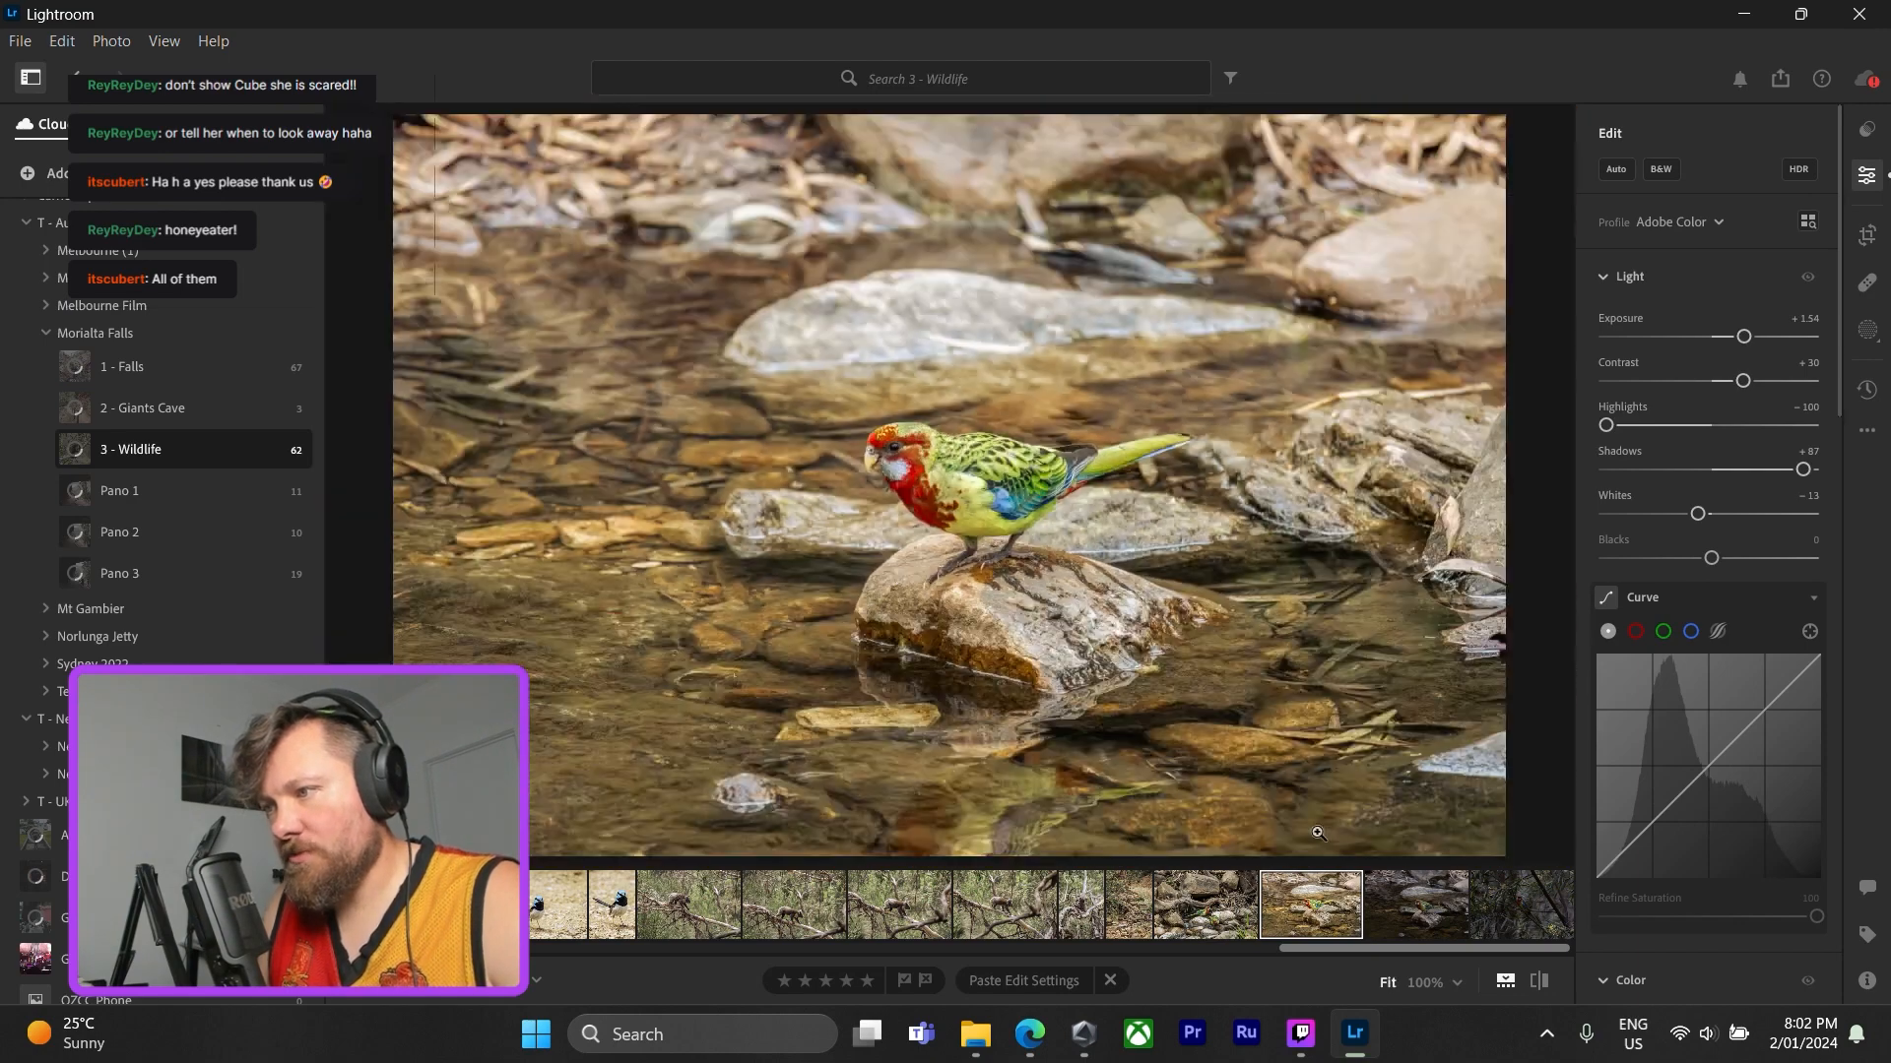
- Crop the single-parrot photo slightly tighter at the original aspect ratio, trimming its left and bottom edges
left_click(1867, 236)
left_click_drag(401, 852, 456, 815)
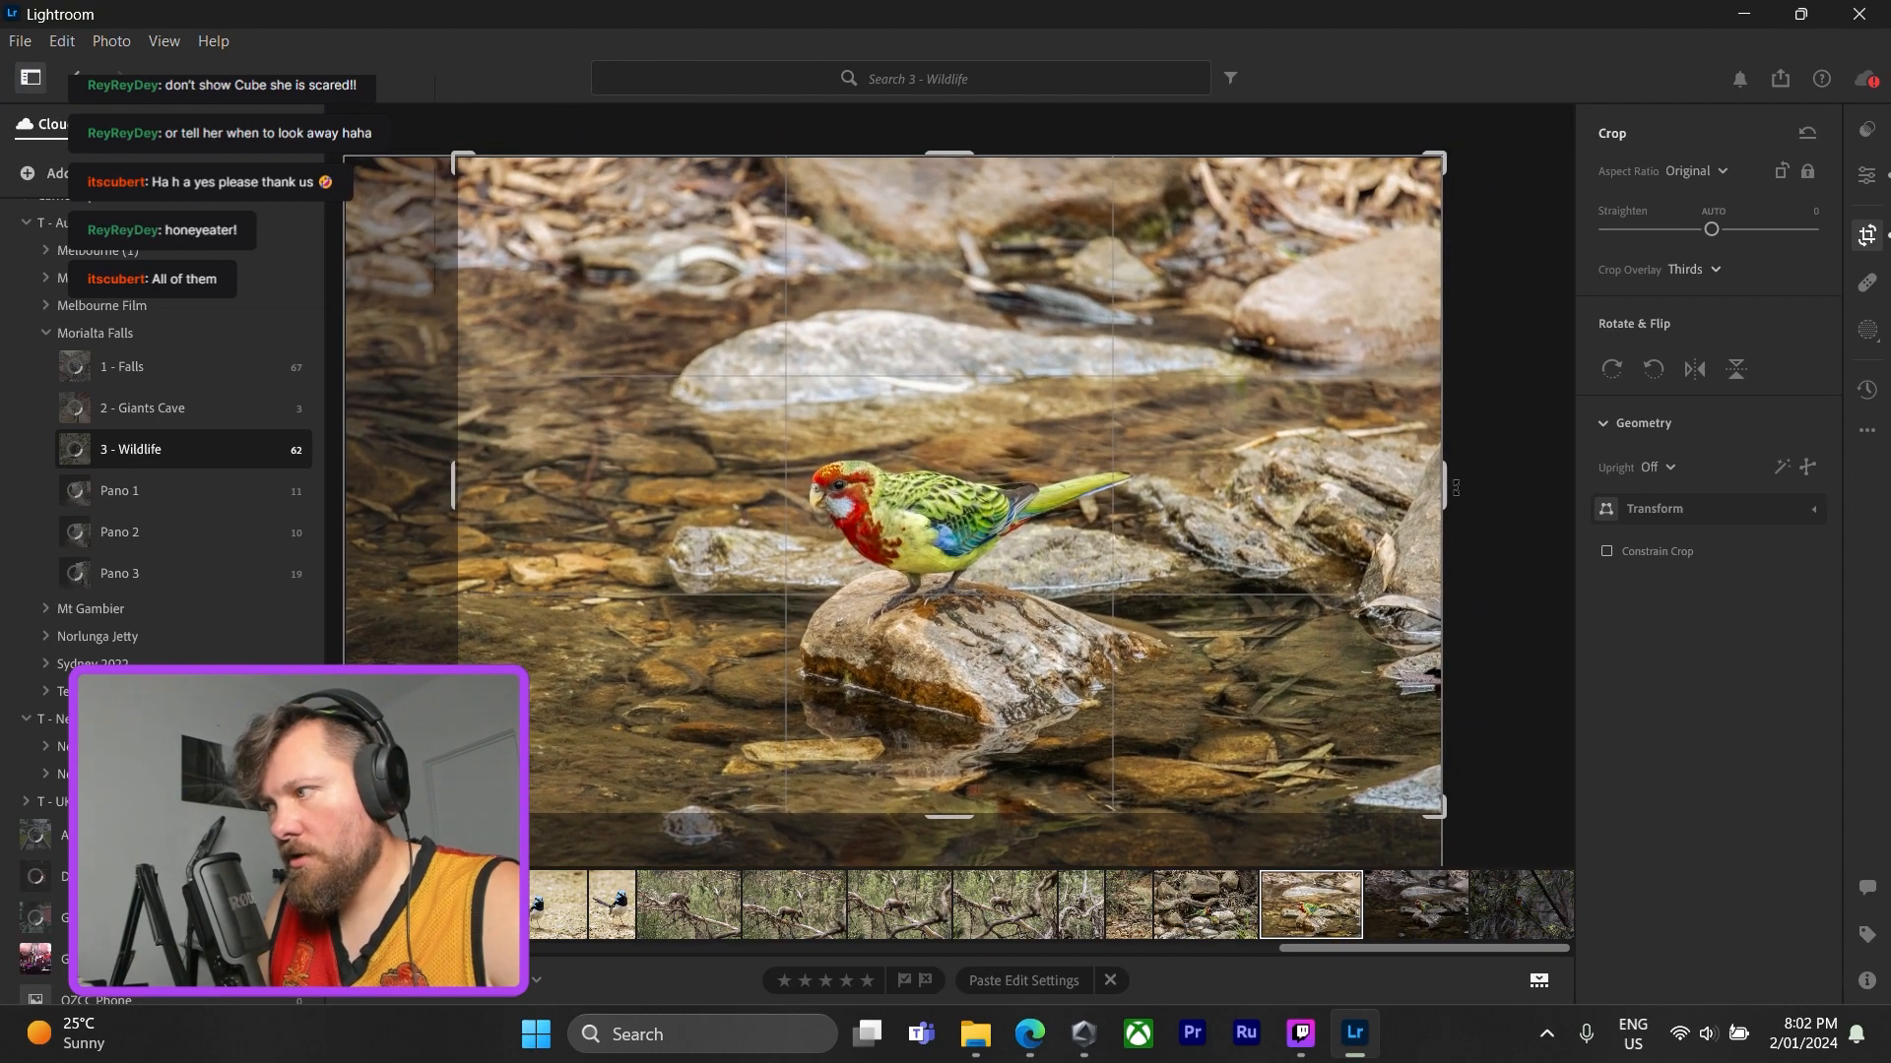
left_click(1867, 174)
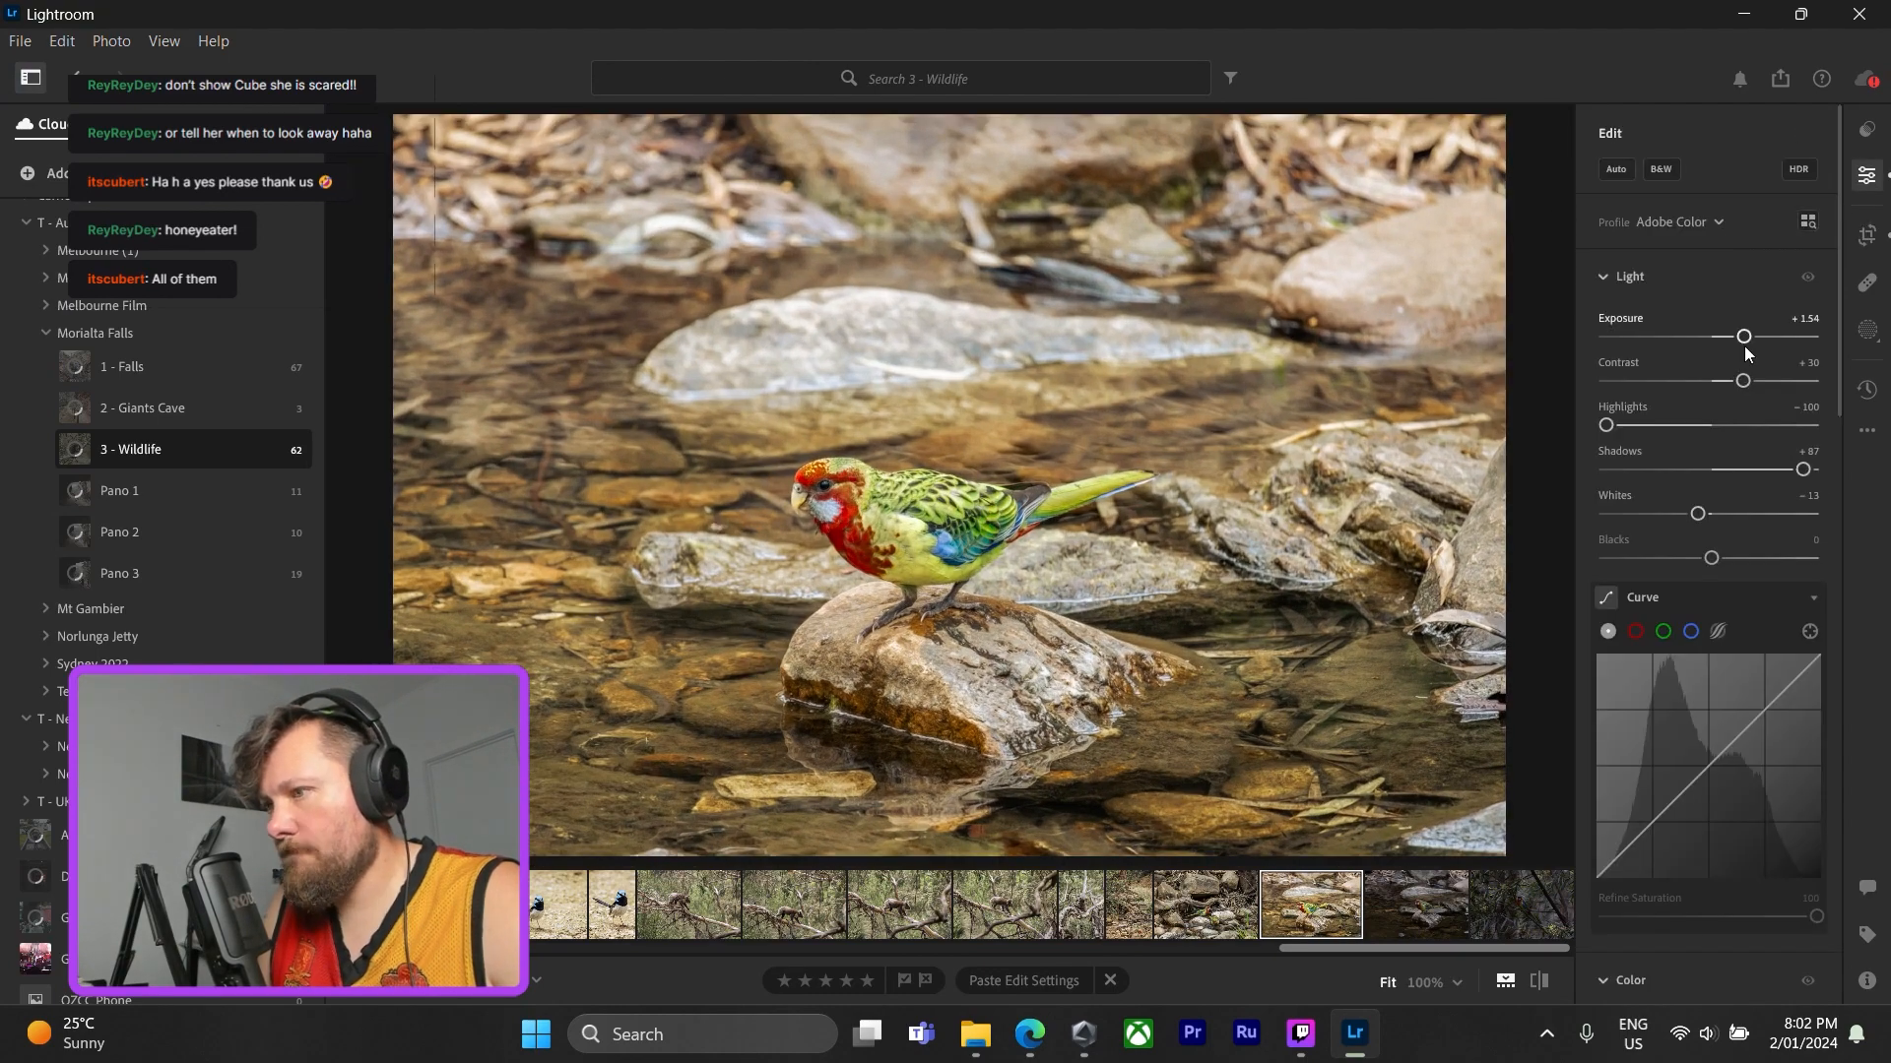
- Lower the single-parrot photo's exposure to +1.17, checking the head and chest feathers up close
left_click_drag(1744, 346, 1741, 347)
left_click(832, 495)
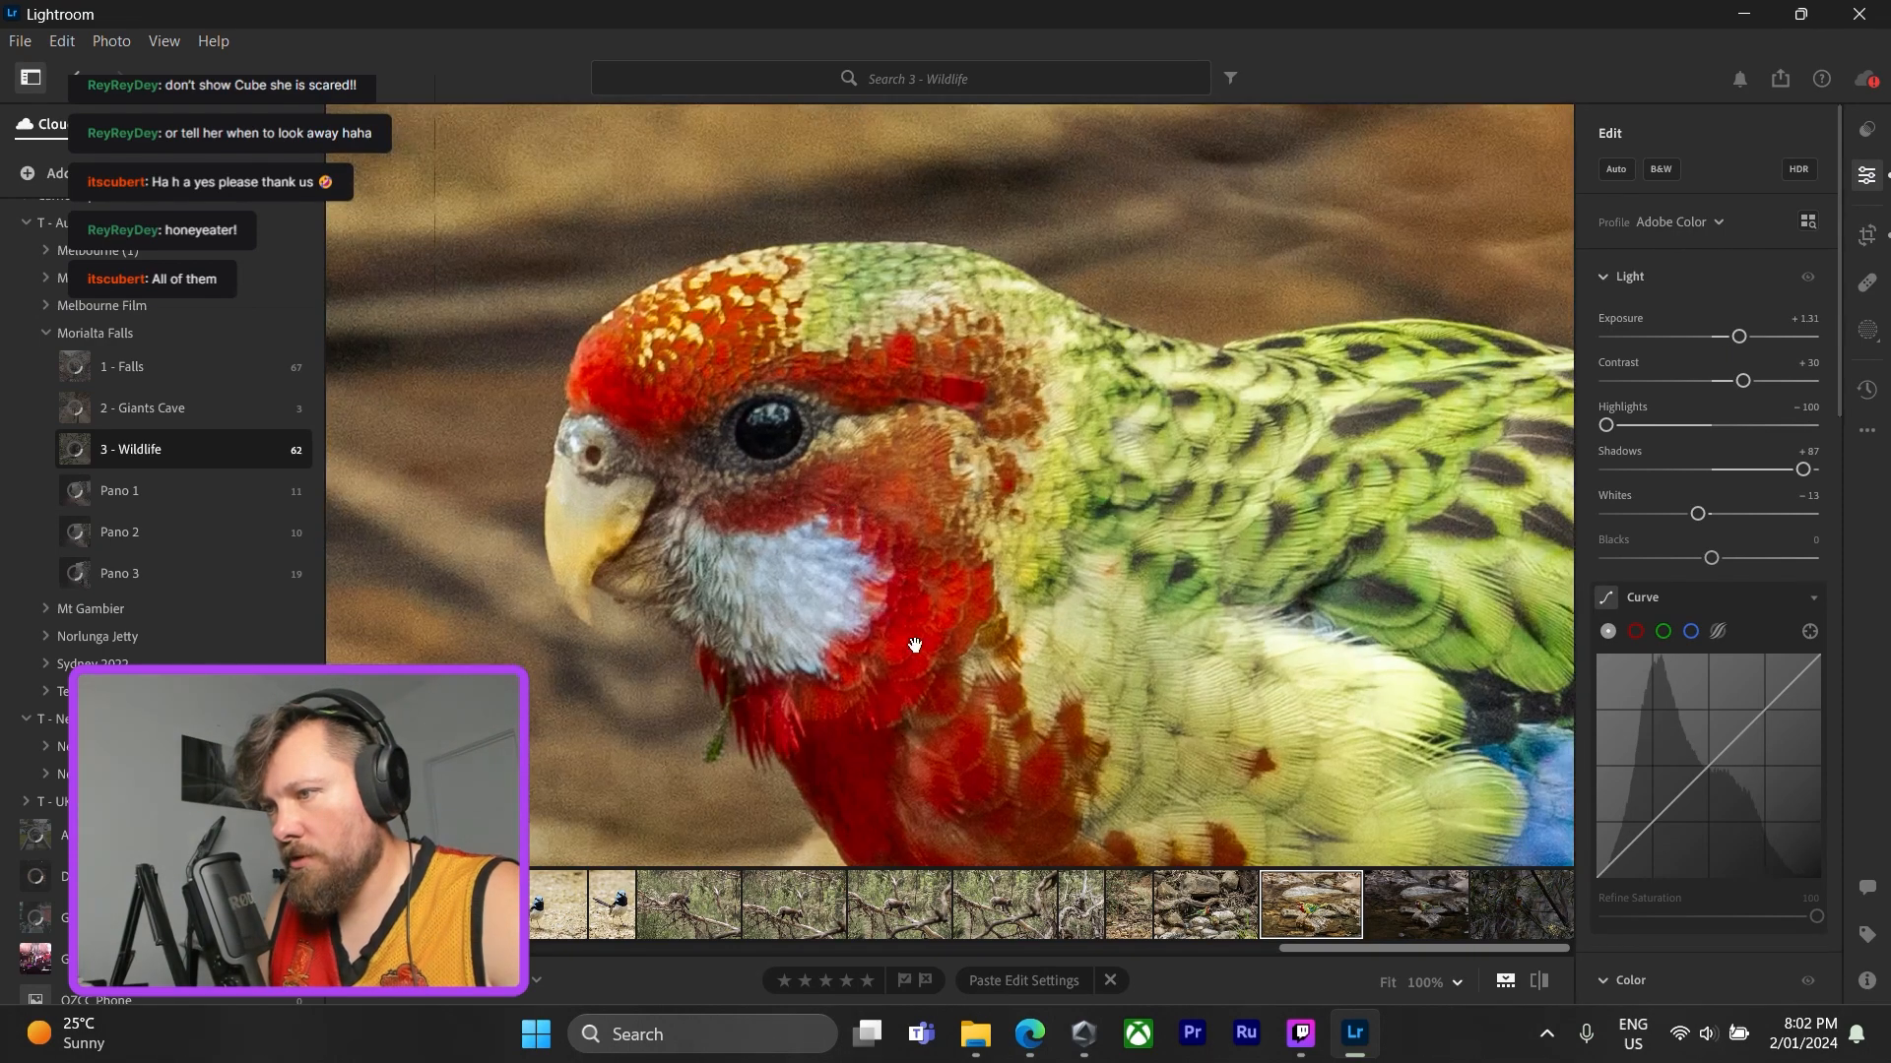
left_click_drag(936, 668, 1010, 524)
left_click(1009, 524)
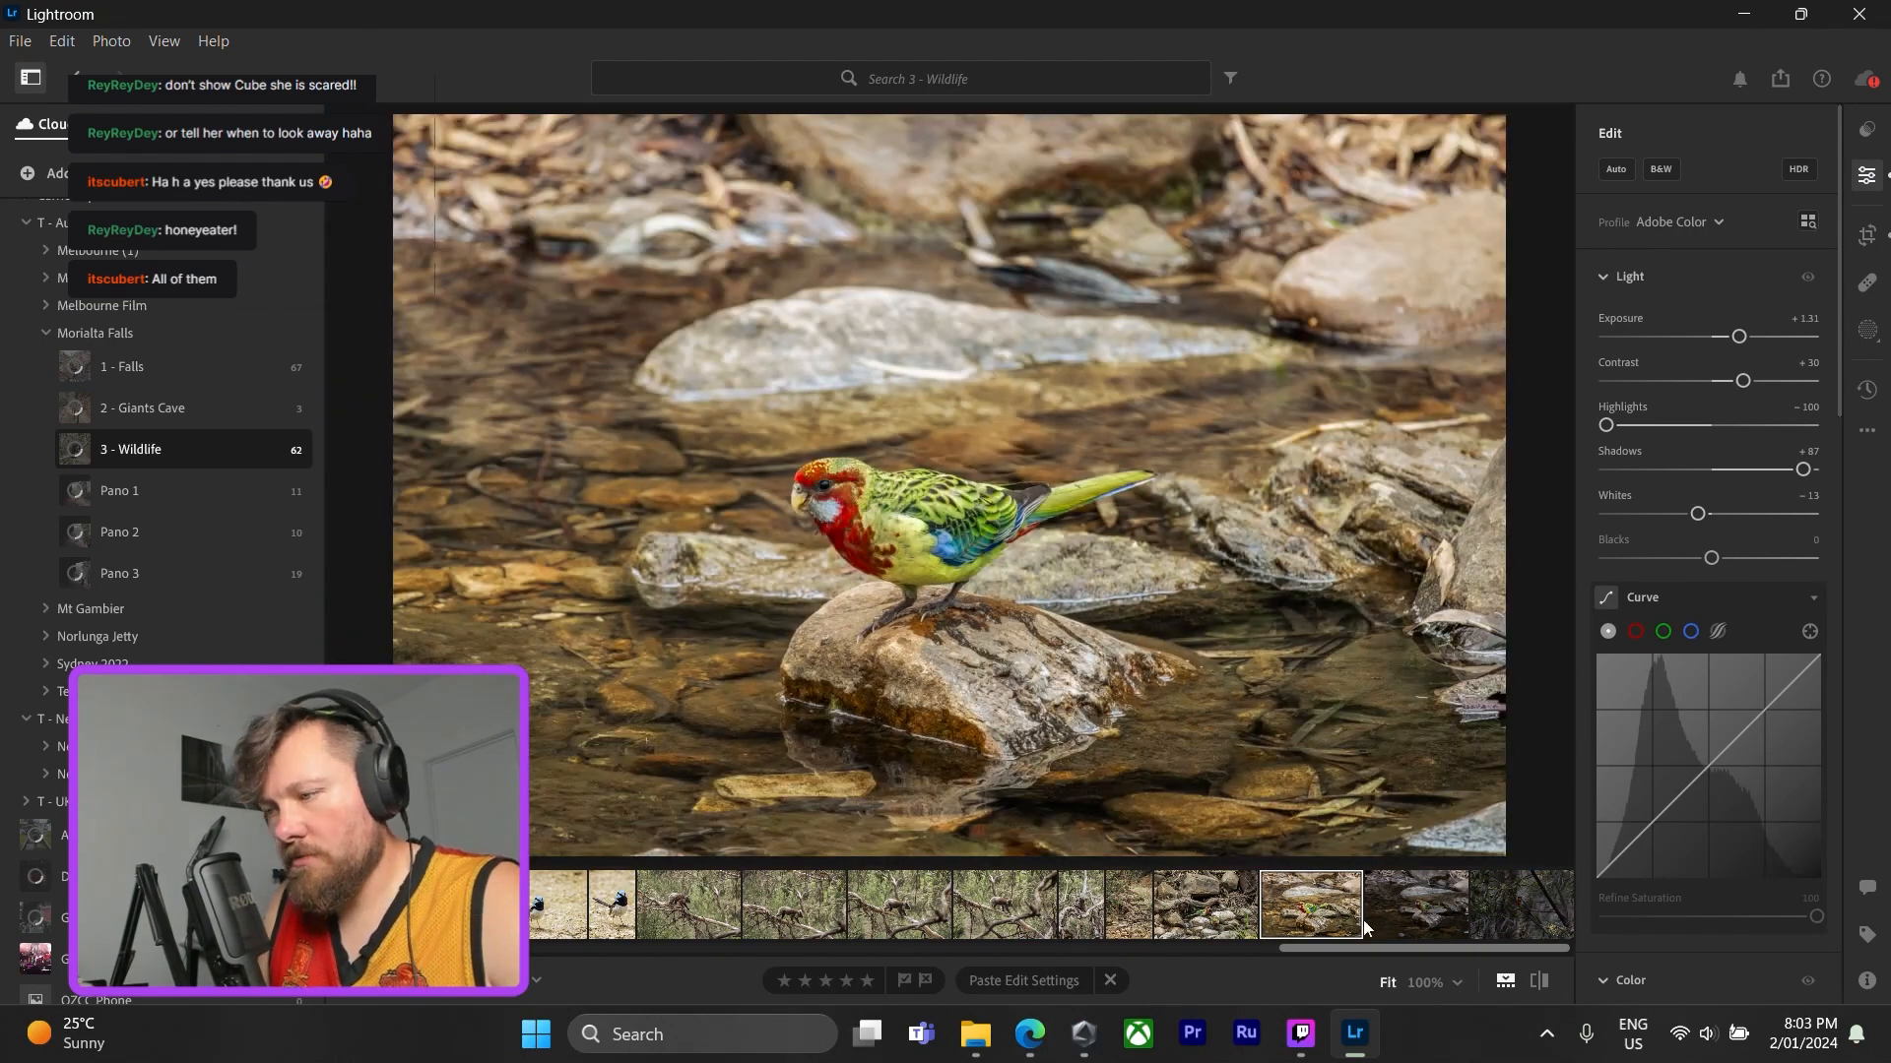
left_click_drag(1733, 340, 1729, 340)
- Copy this photo's edit settings and paste them onto the next dark photo of the parrot on the rock
key("ctrl+c")
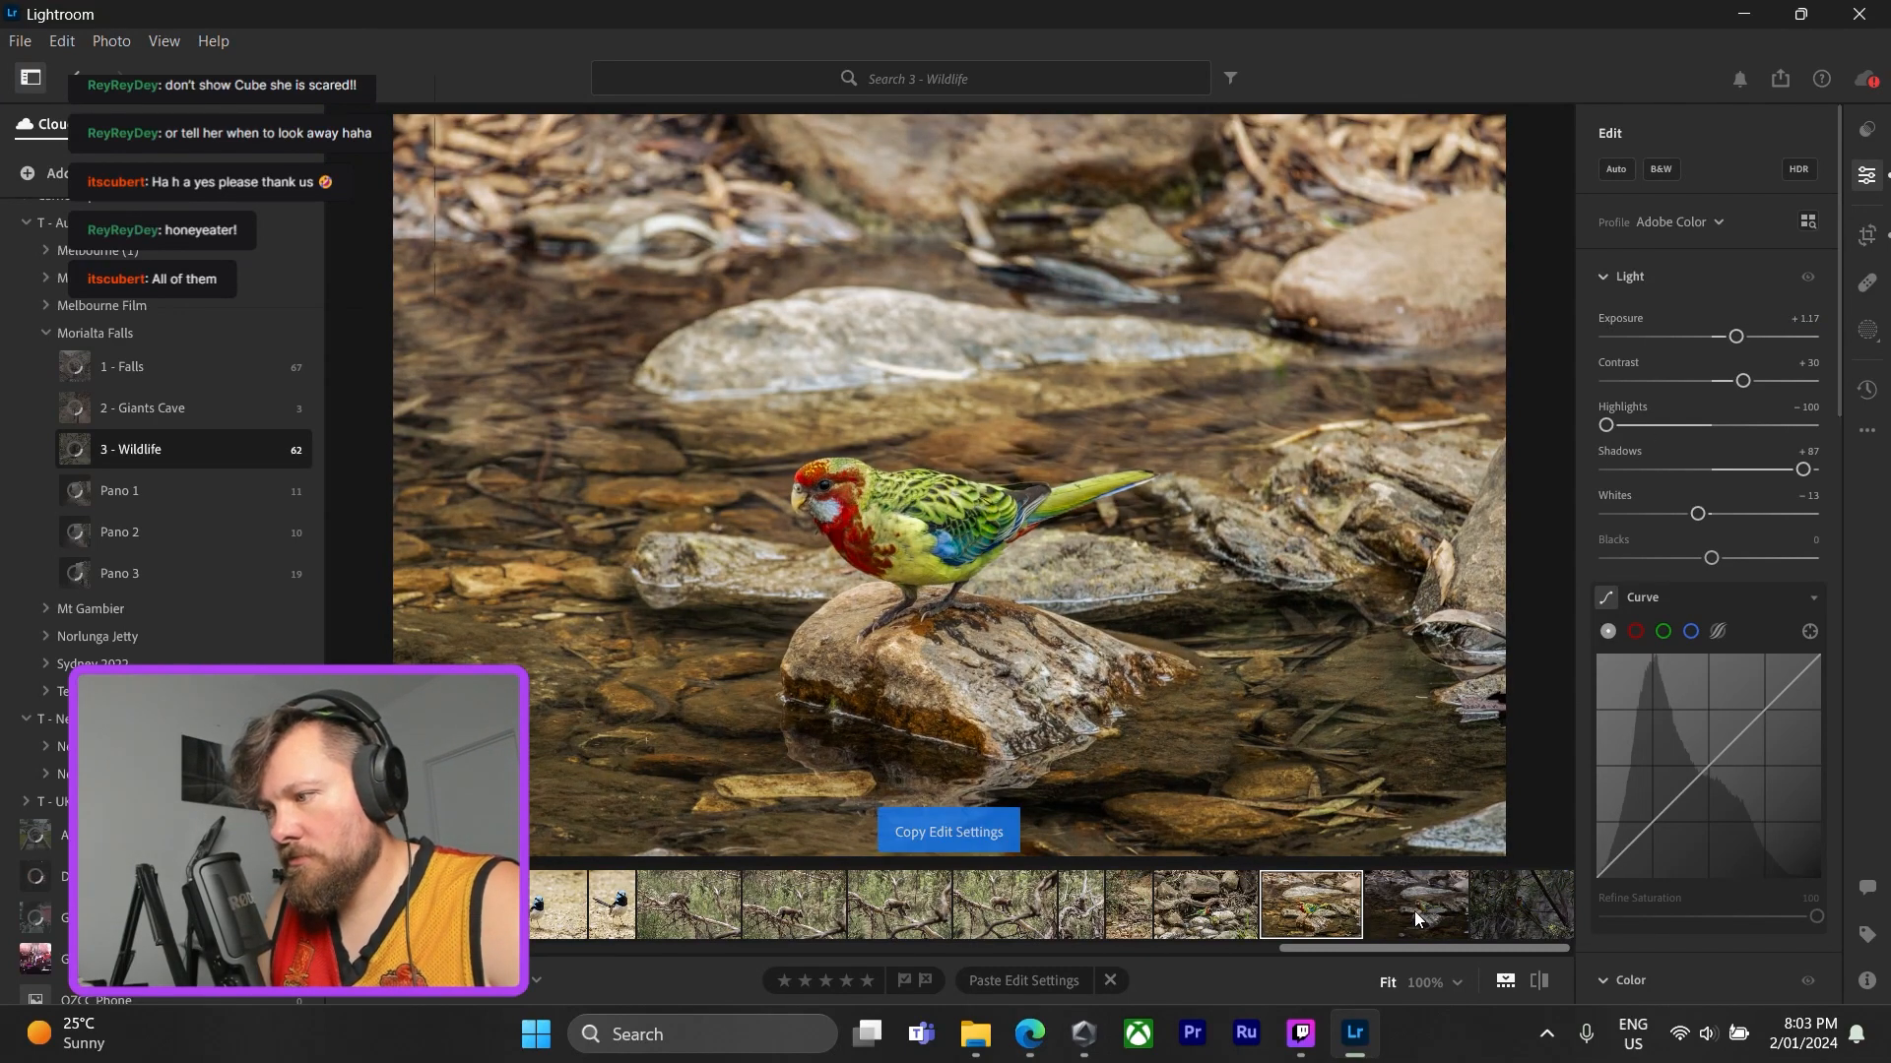
left_click(1409, 916)
key("ctrl+v")
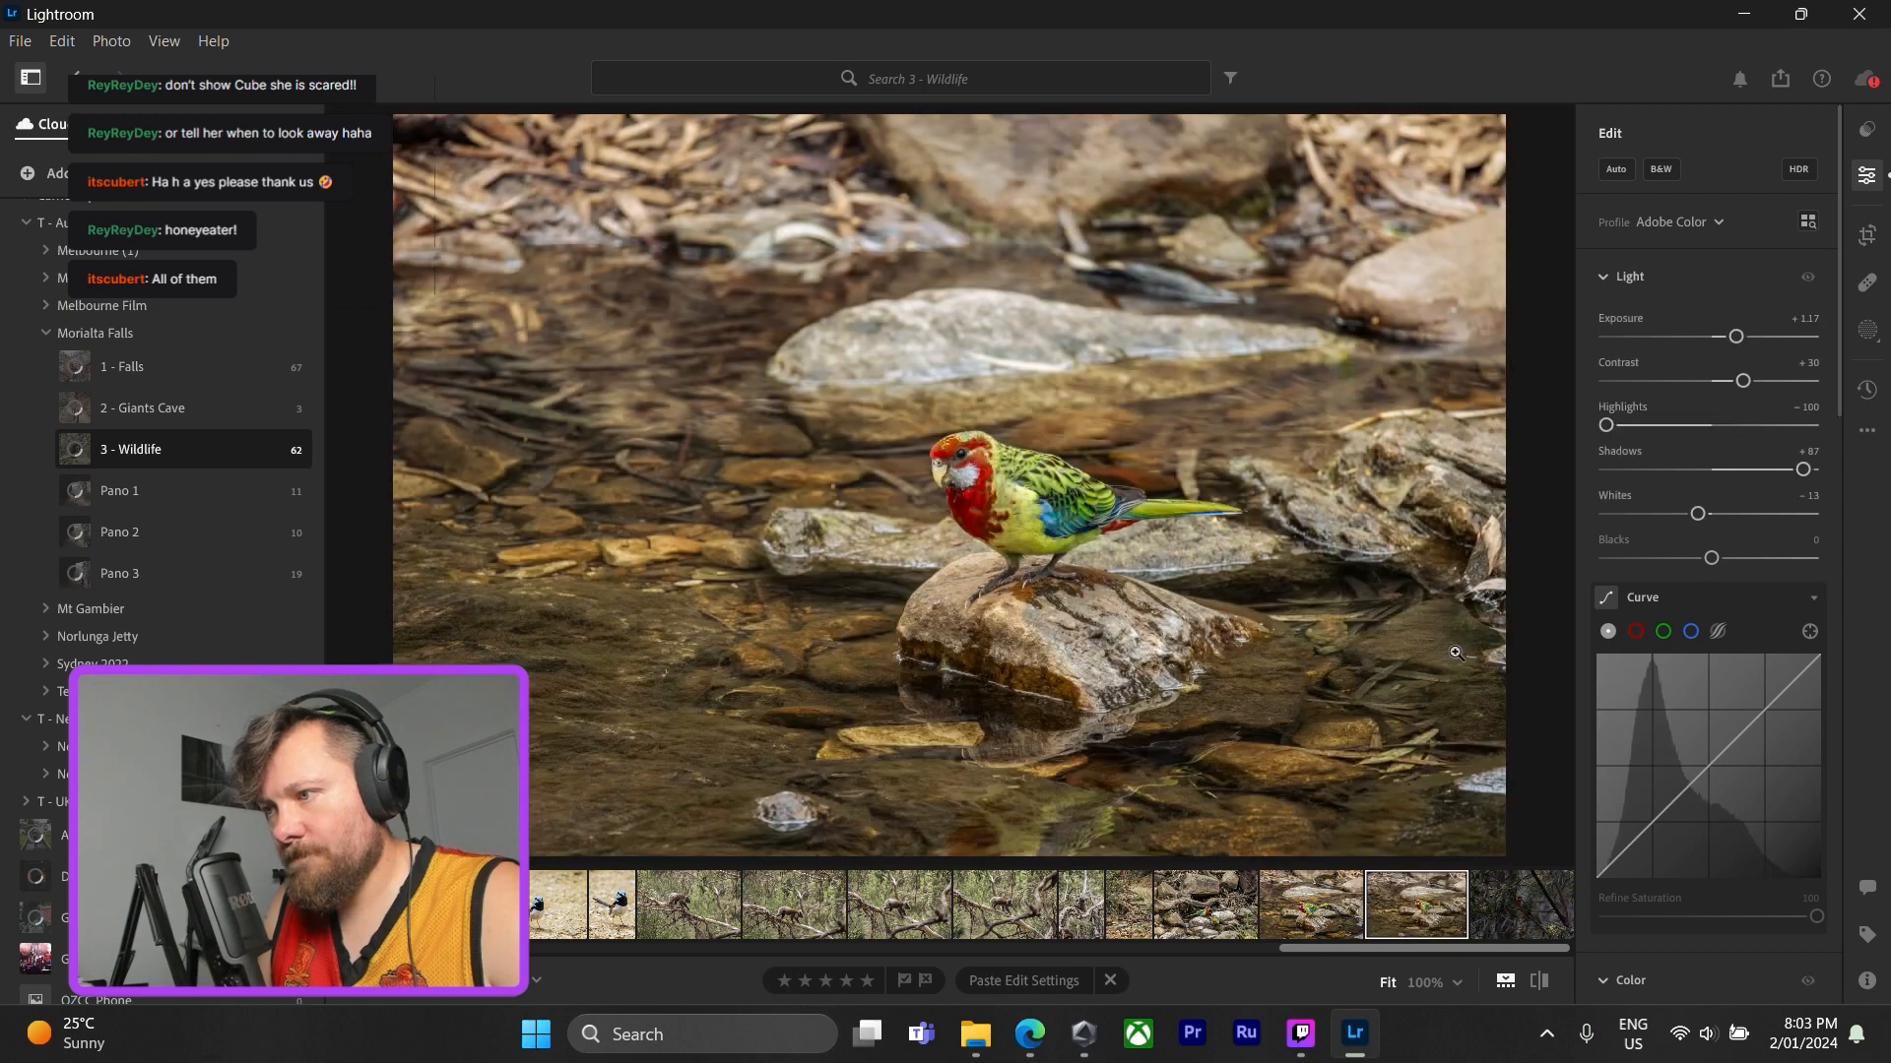
- Crop the second single-parrot photo tighter around the bird and its rock, keeping the original aspect ratio
left_click(1871, 239)
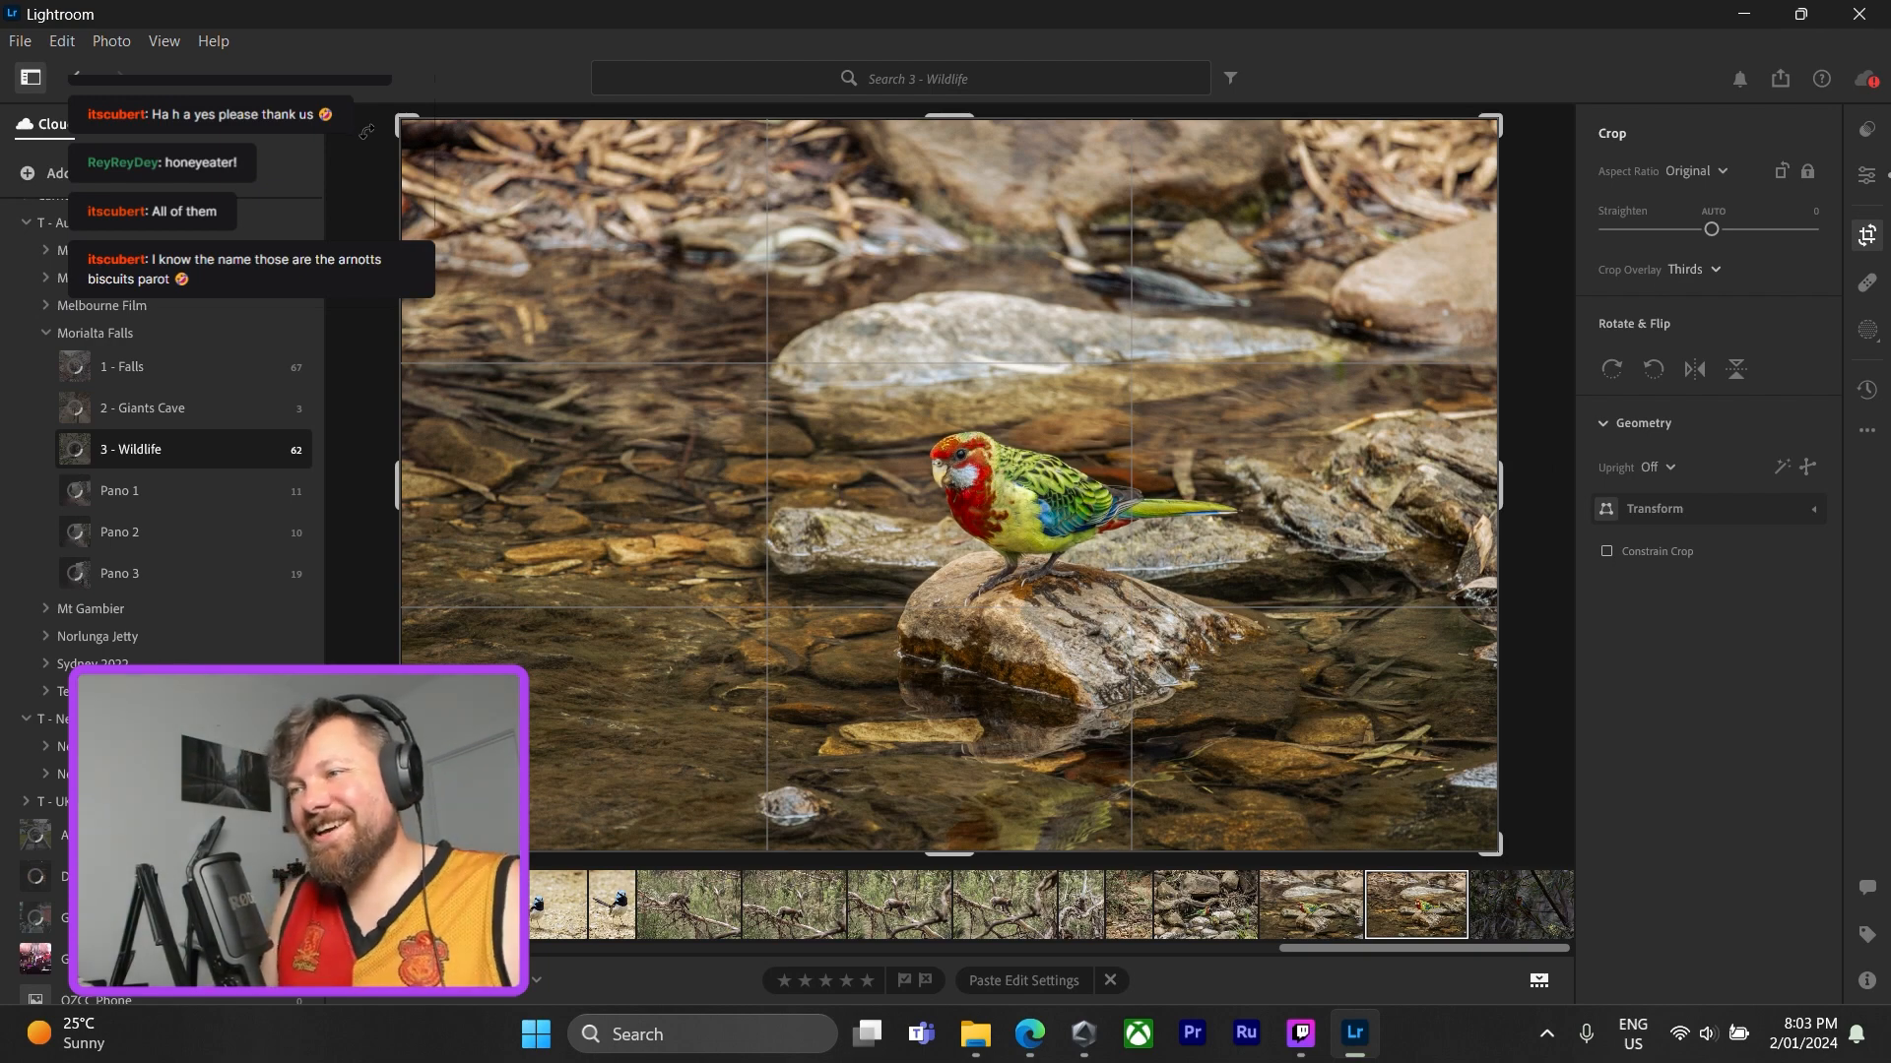
left_click_drag(405, 124, 629, 272)
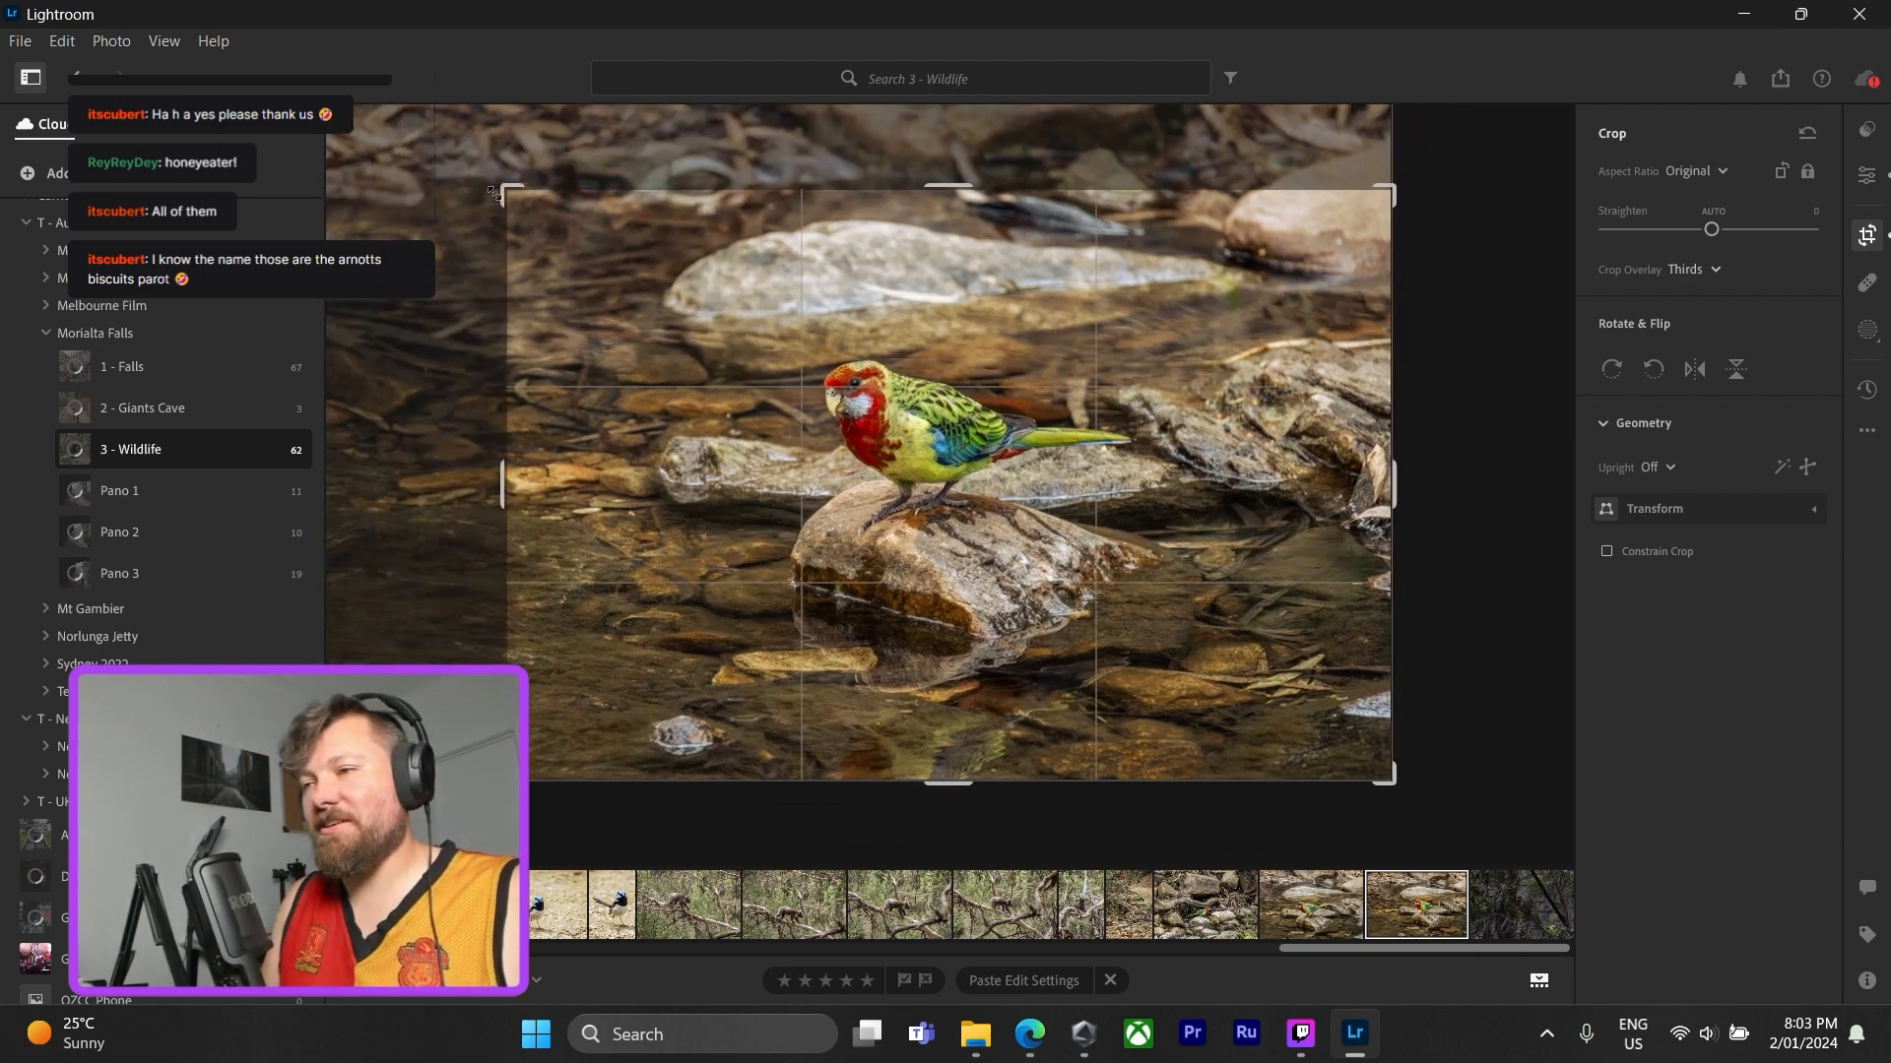
left_click_drag(944, 596, 951, 648)
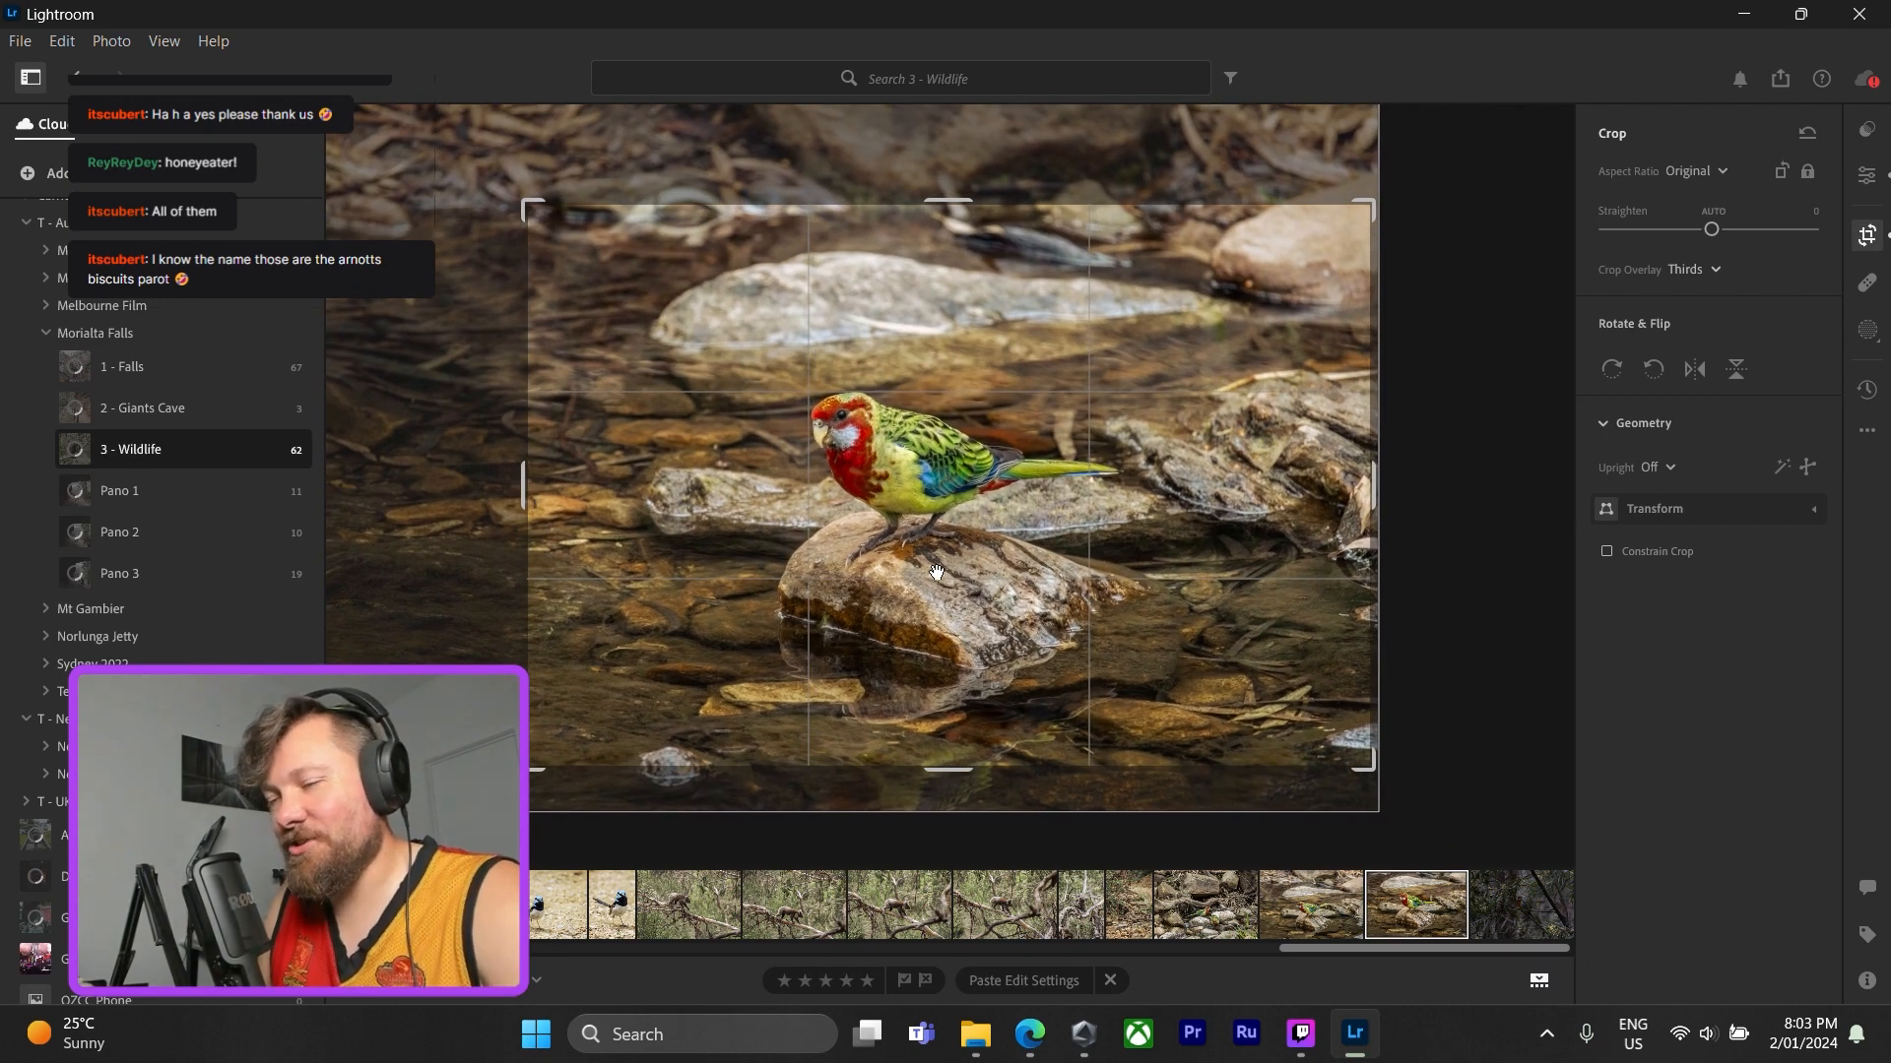
key("e")
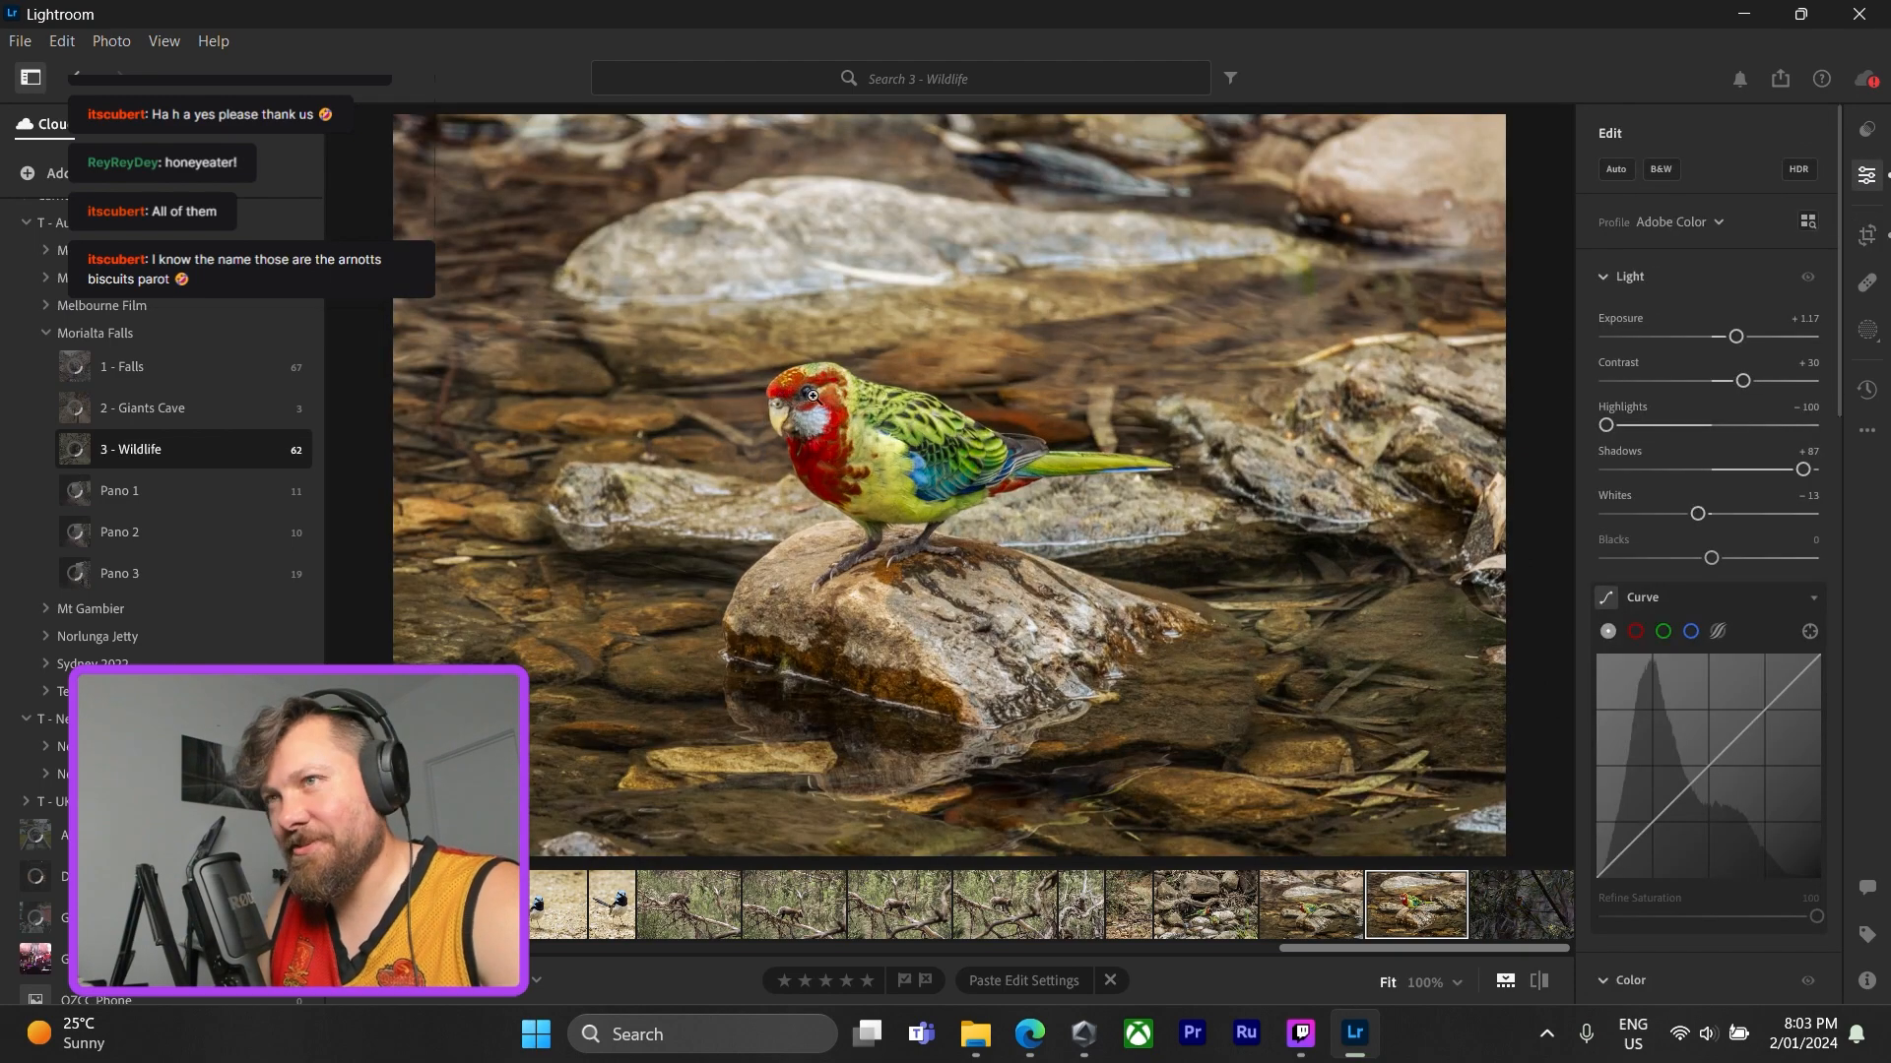
- Paste the copied edit settings onto the album's last photo, the parrot among the branches, and raise its exposure to +1.31
left_click(811, 395)
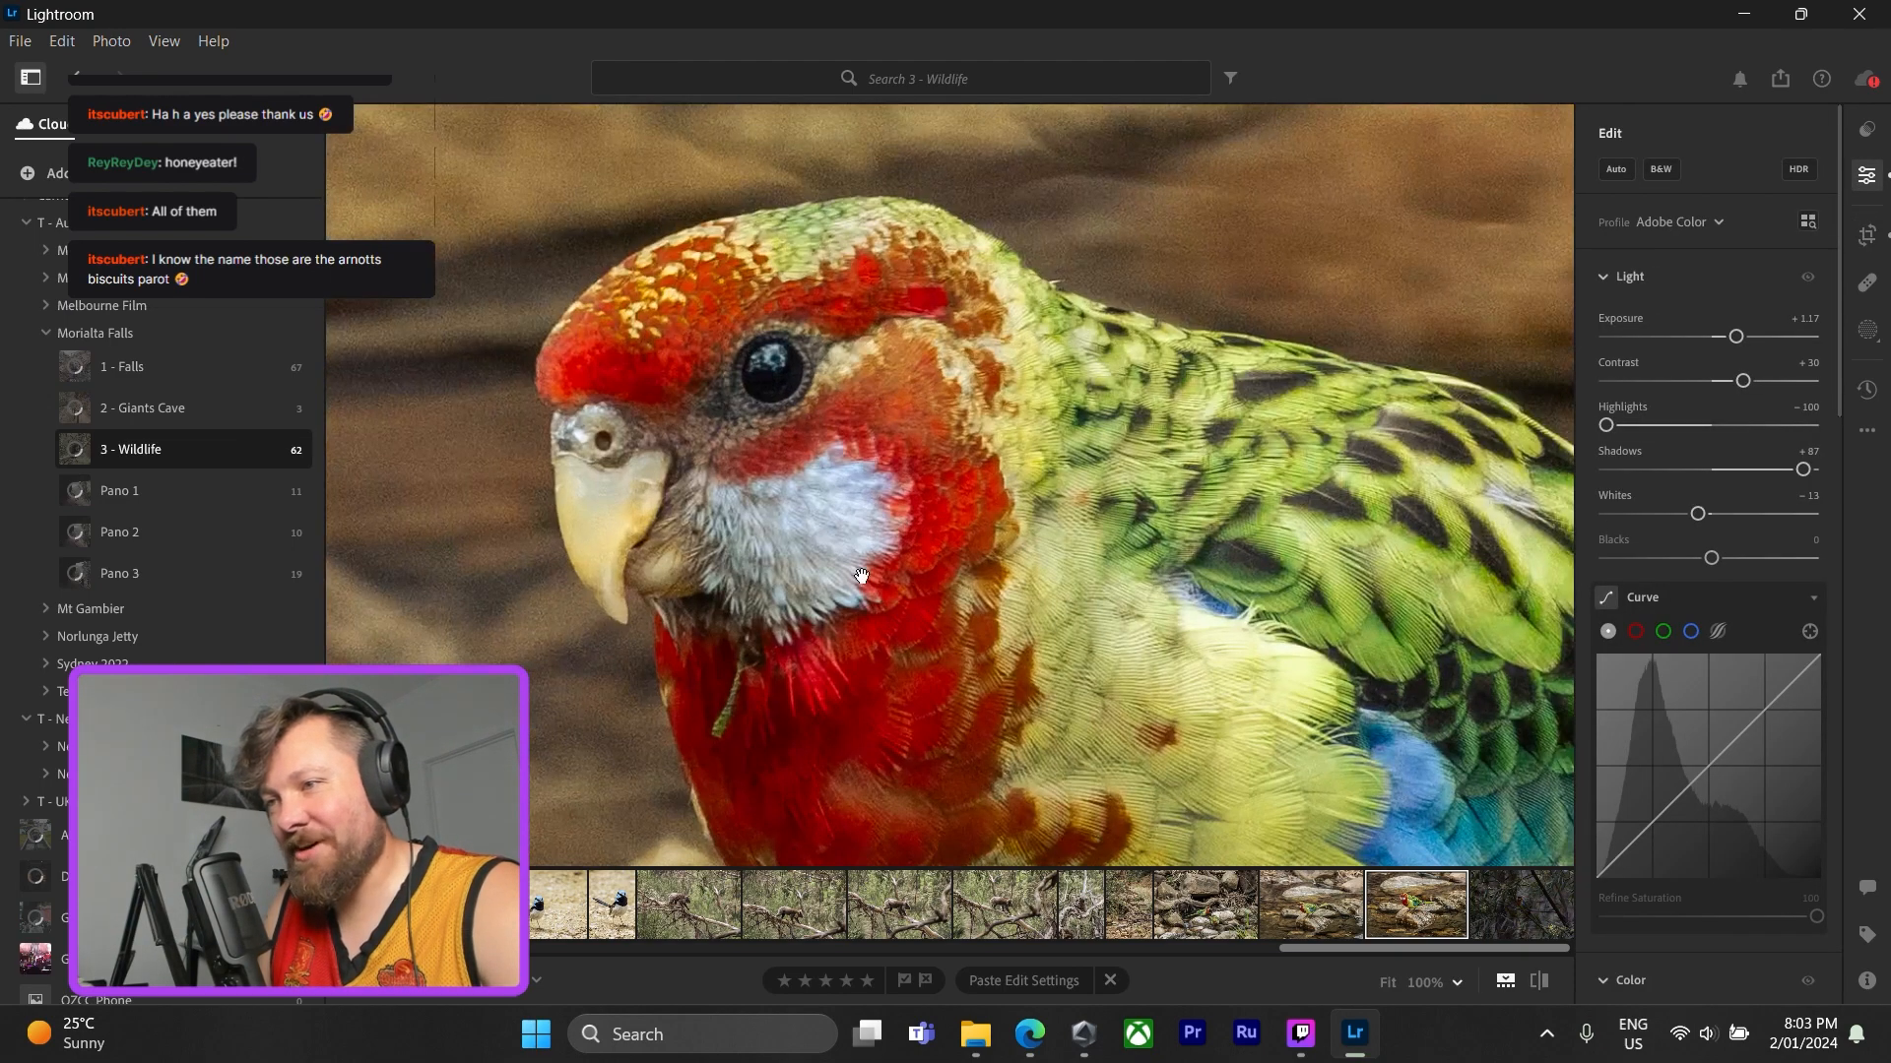
left_click(791, 709)
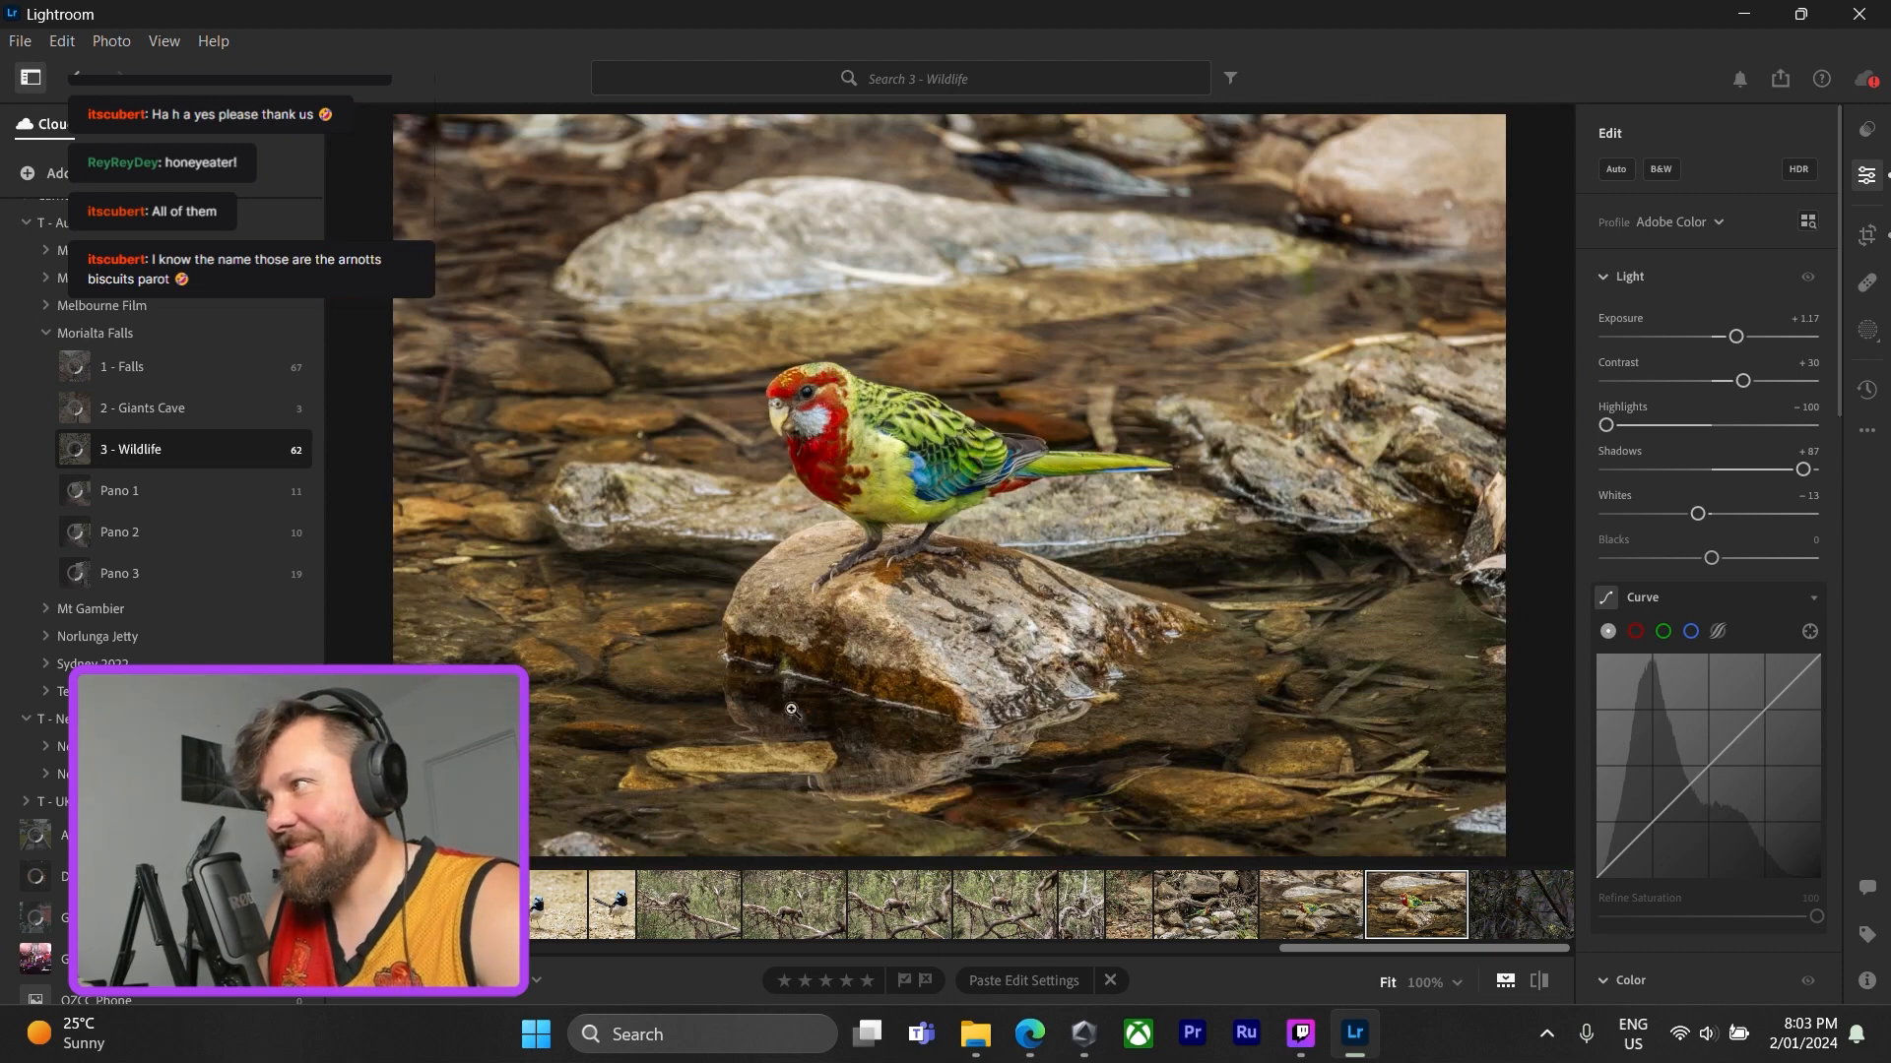
left_click(1502, 899)
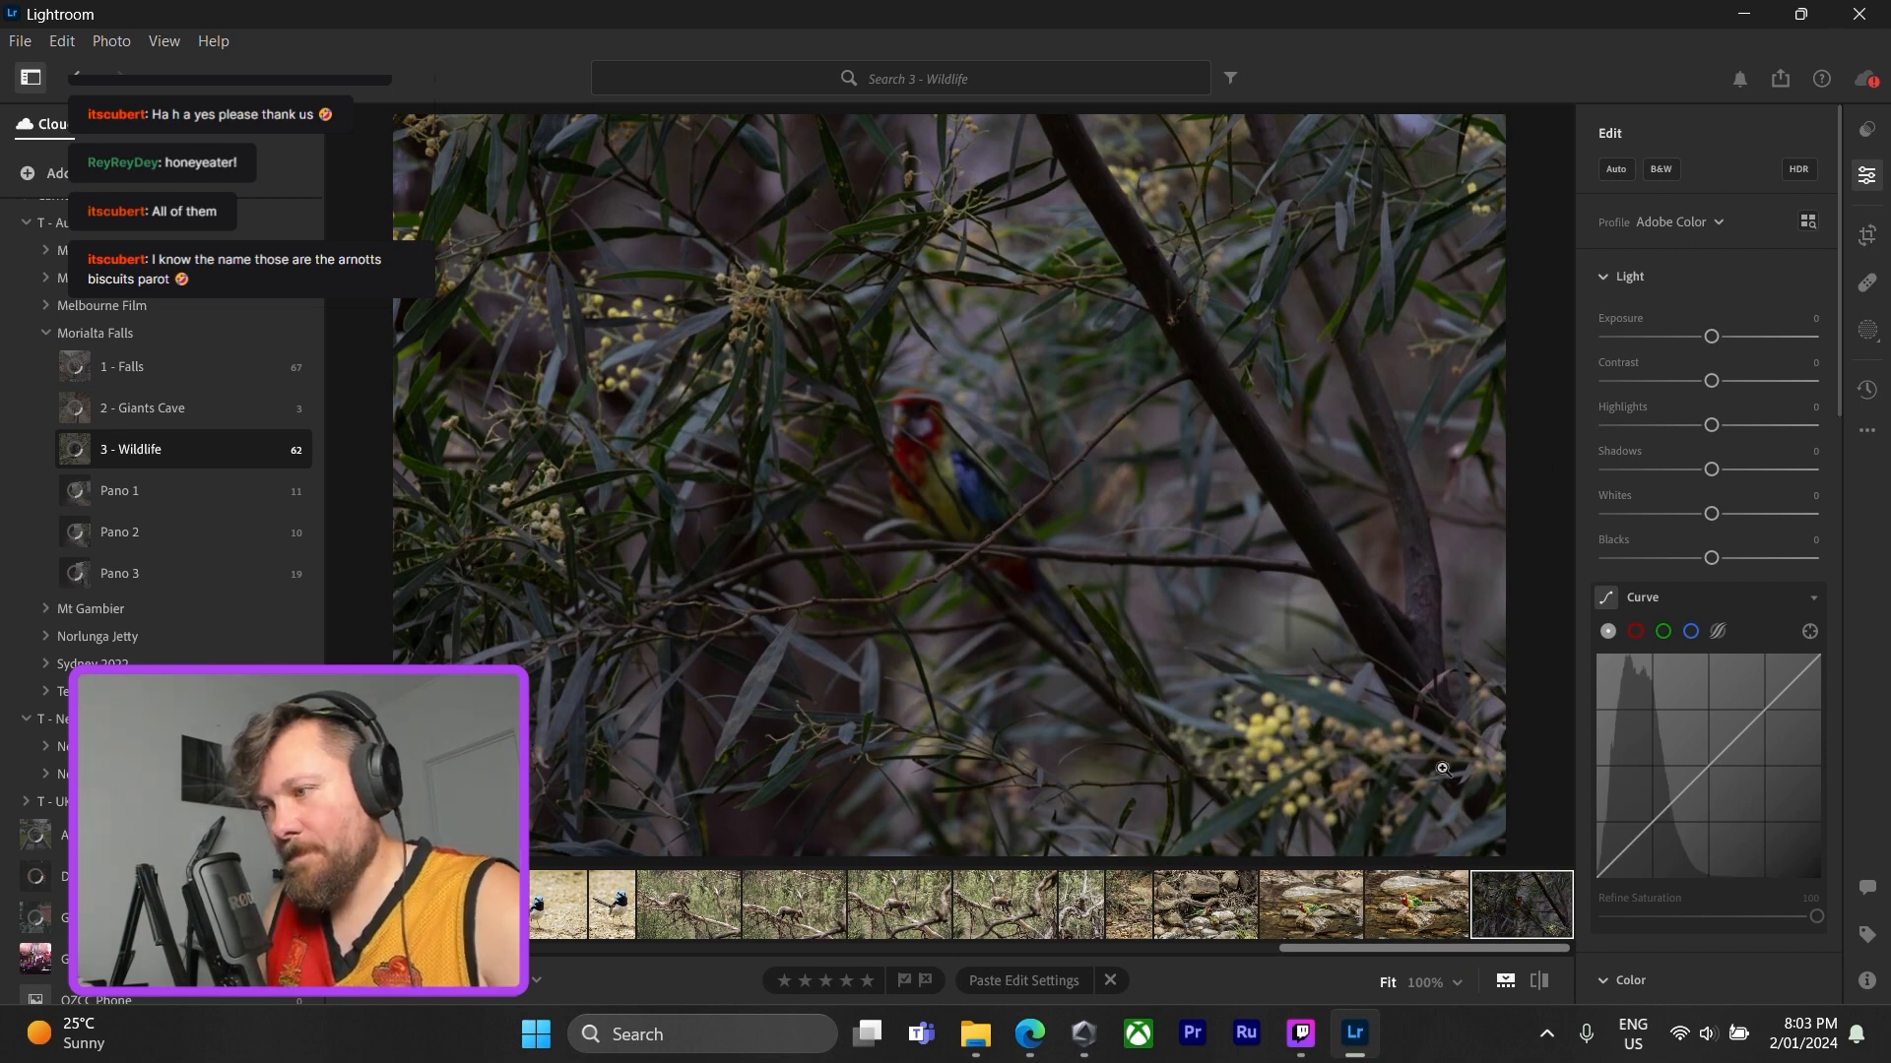
key("ctrl+v")
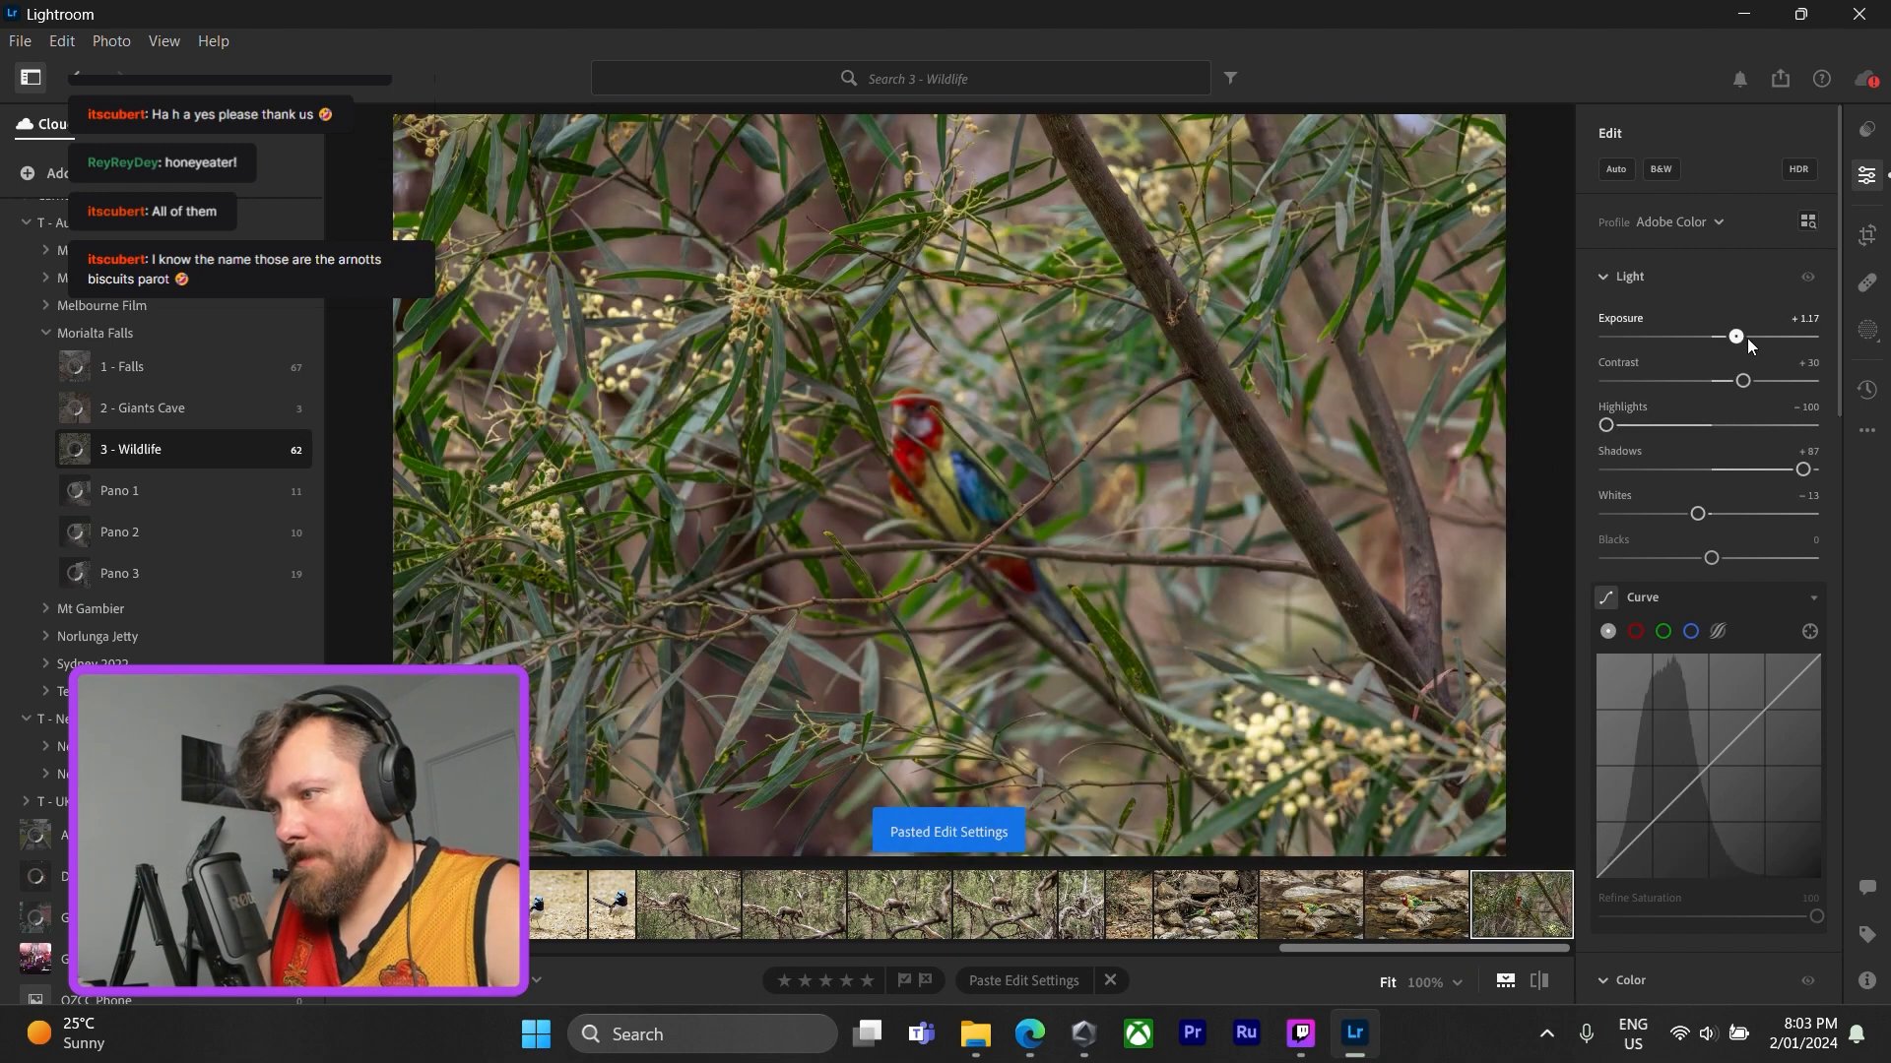
left_click_drag(1746, 338, 1740, 339)
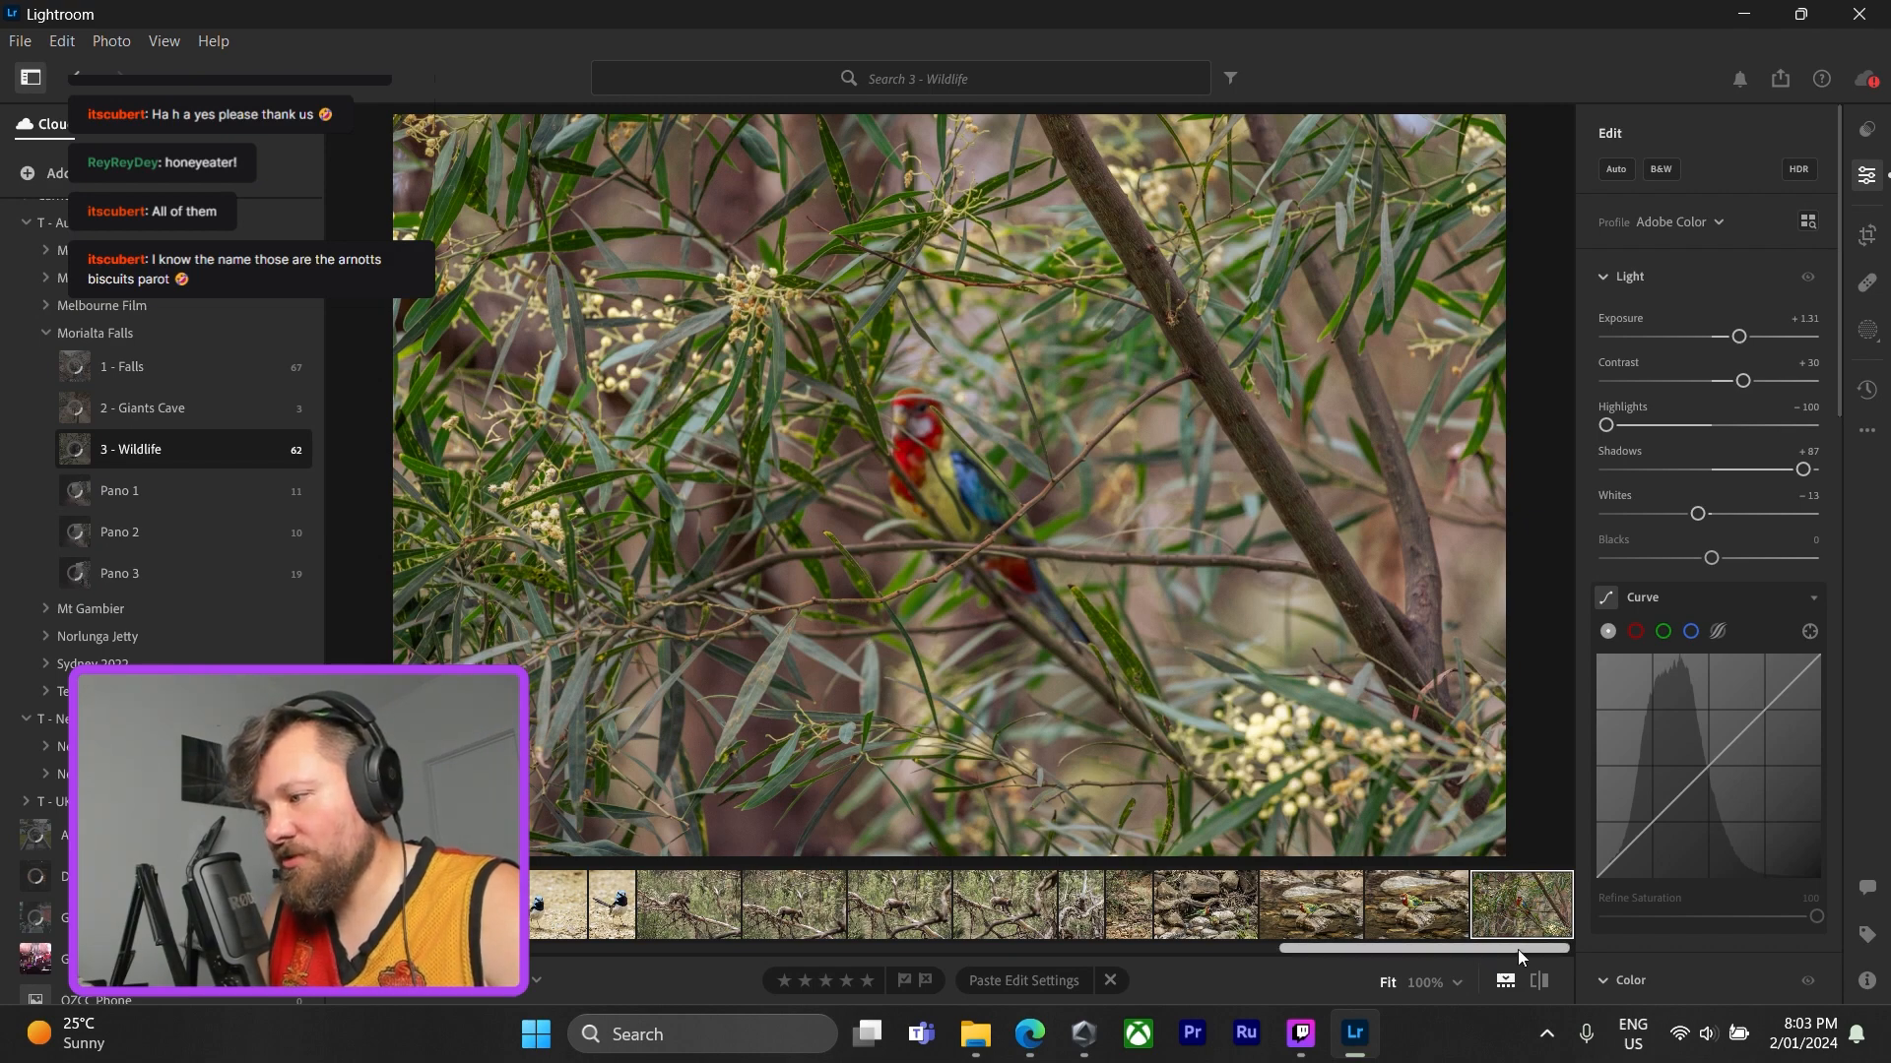
mouse_move(1516, 950)
left_mouse_down()
mouse_move(777, 932)
mouse_move(1508, 955)
left_mouse_up()
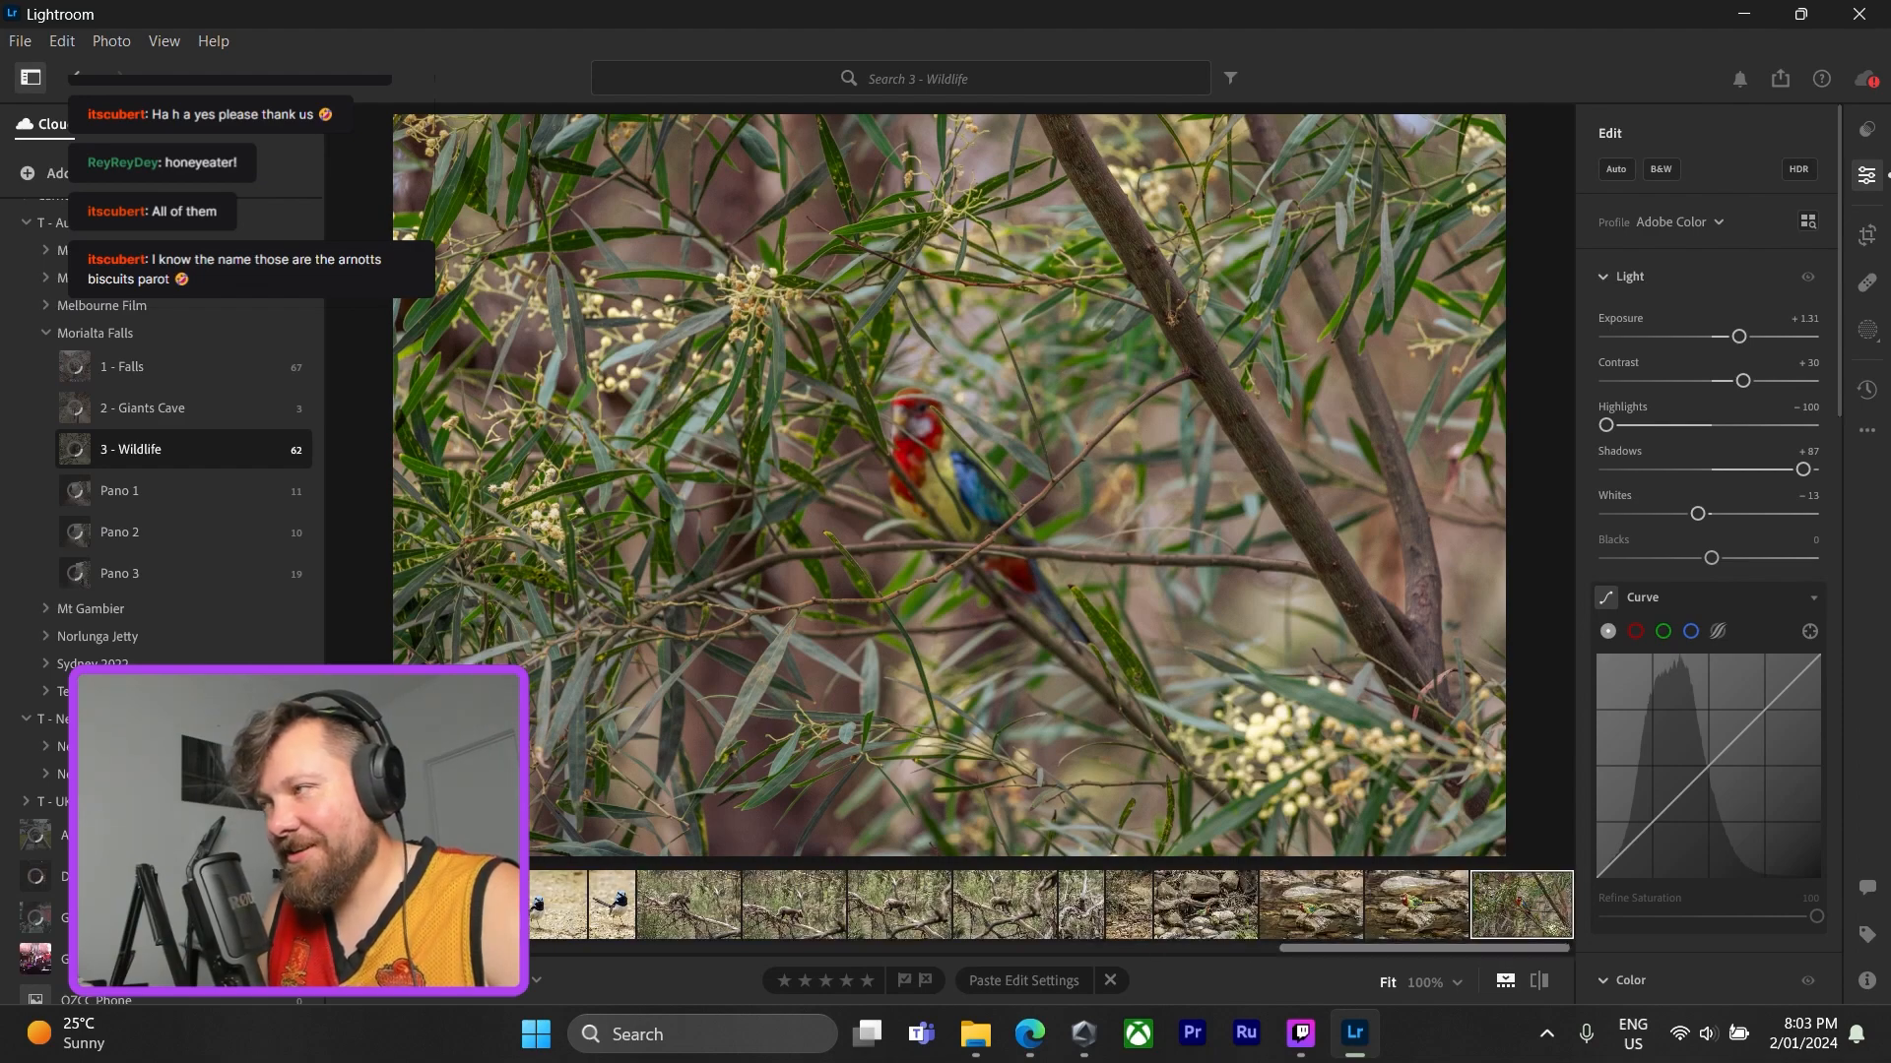
- Review the edited photos of the 3 - Wildlife album in the grid, from the koala shots through to the parrots
key("g")
scroll(951, 742, "up", 6)
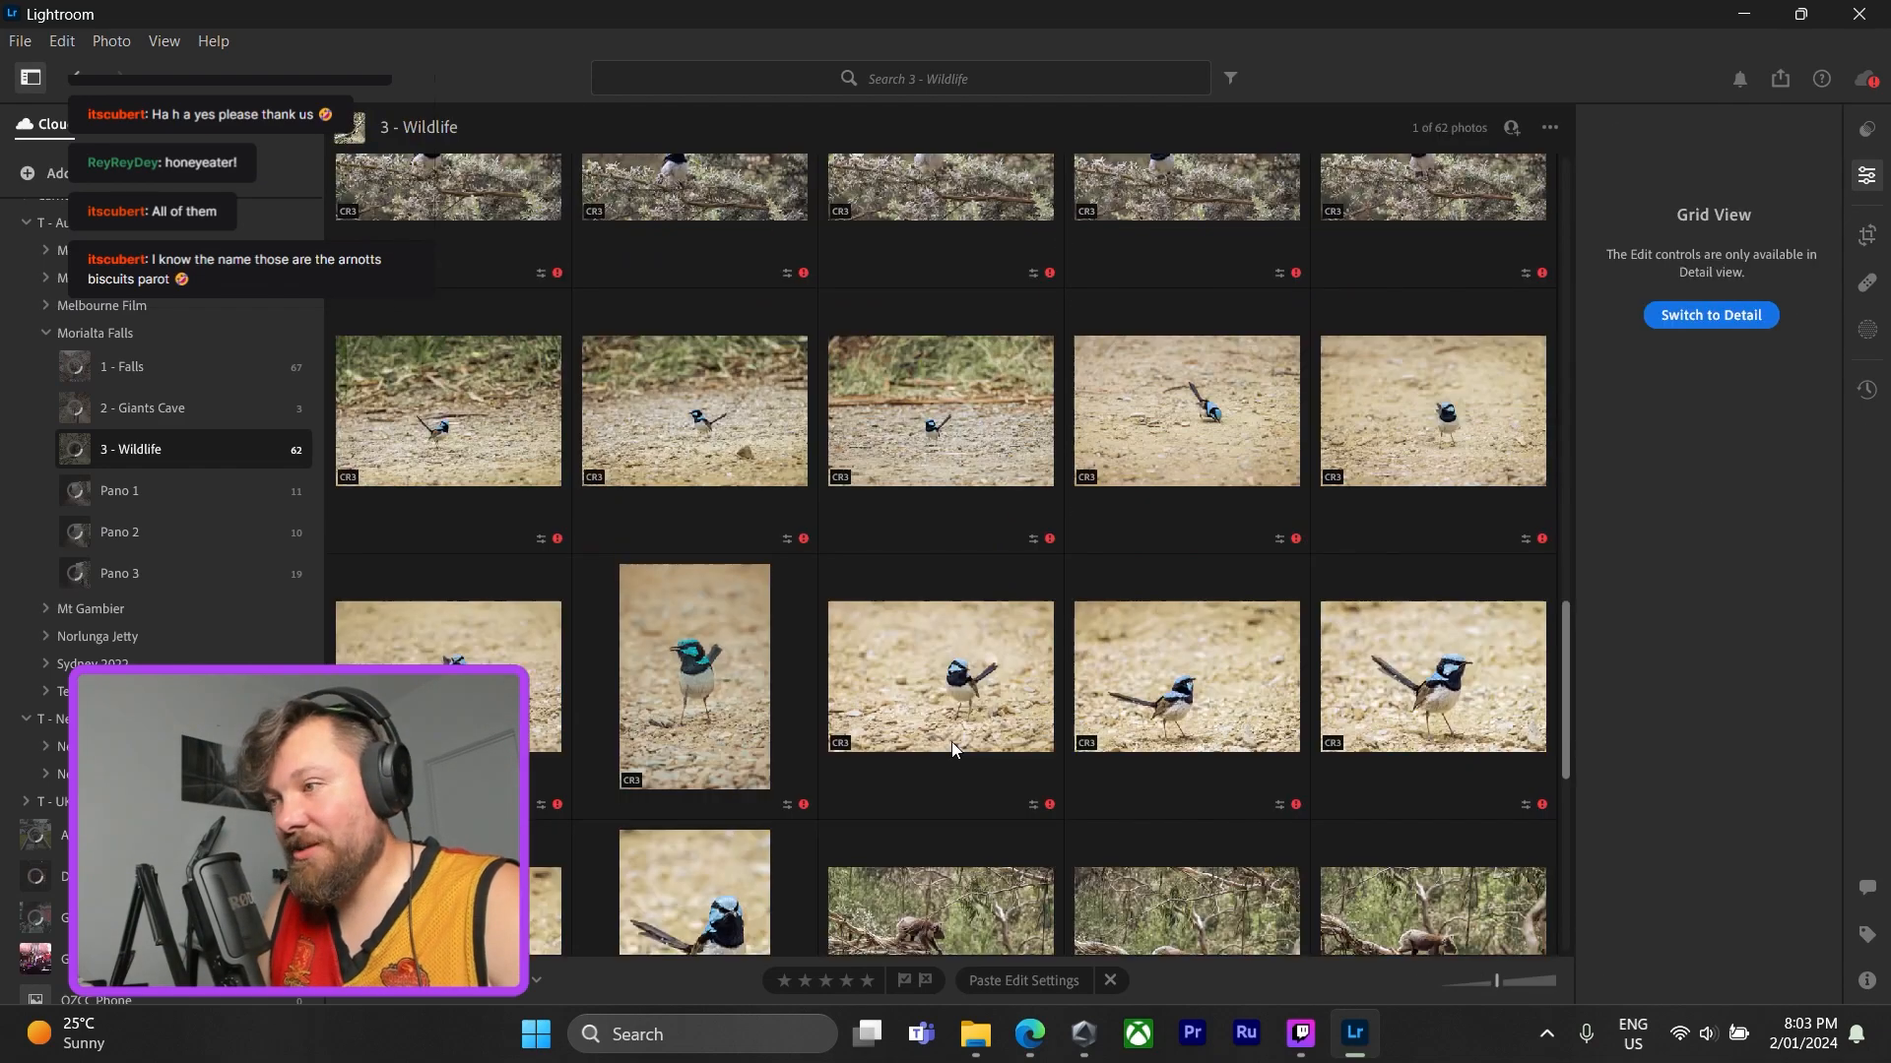
scroll(1010, 790, "up", 10)
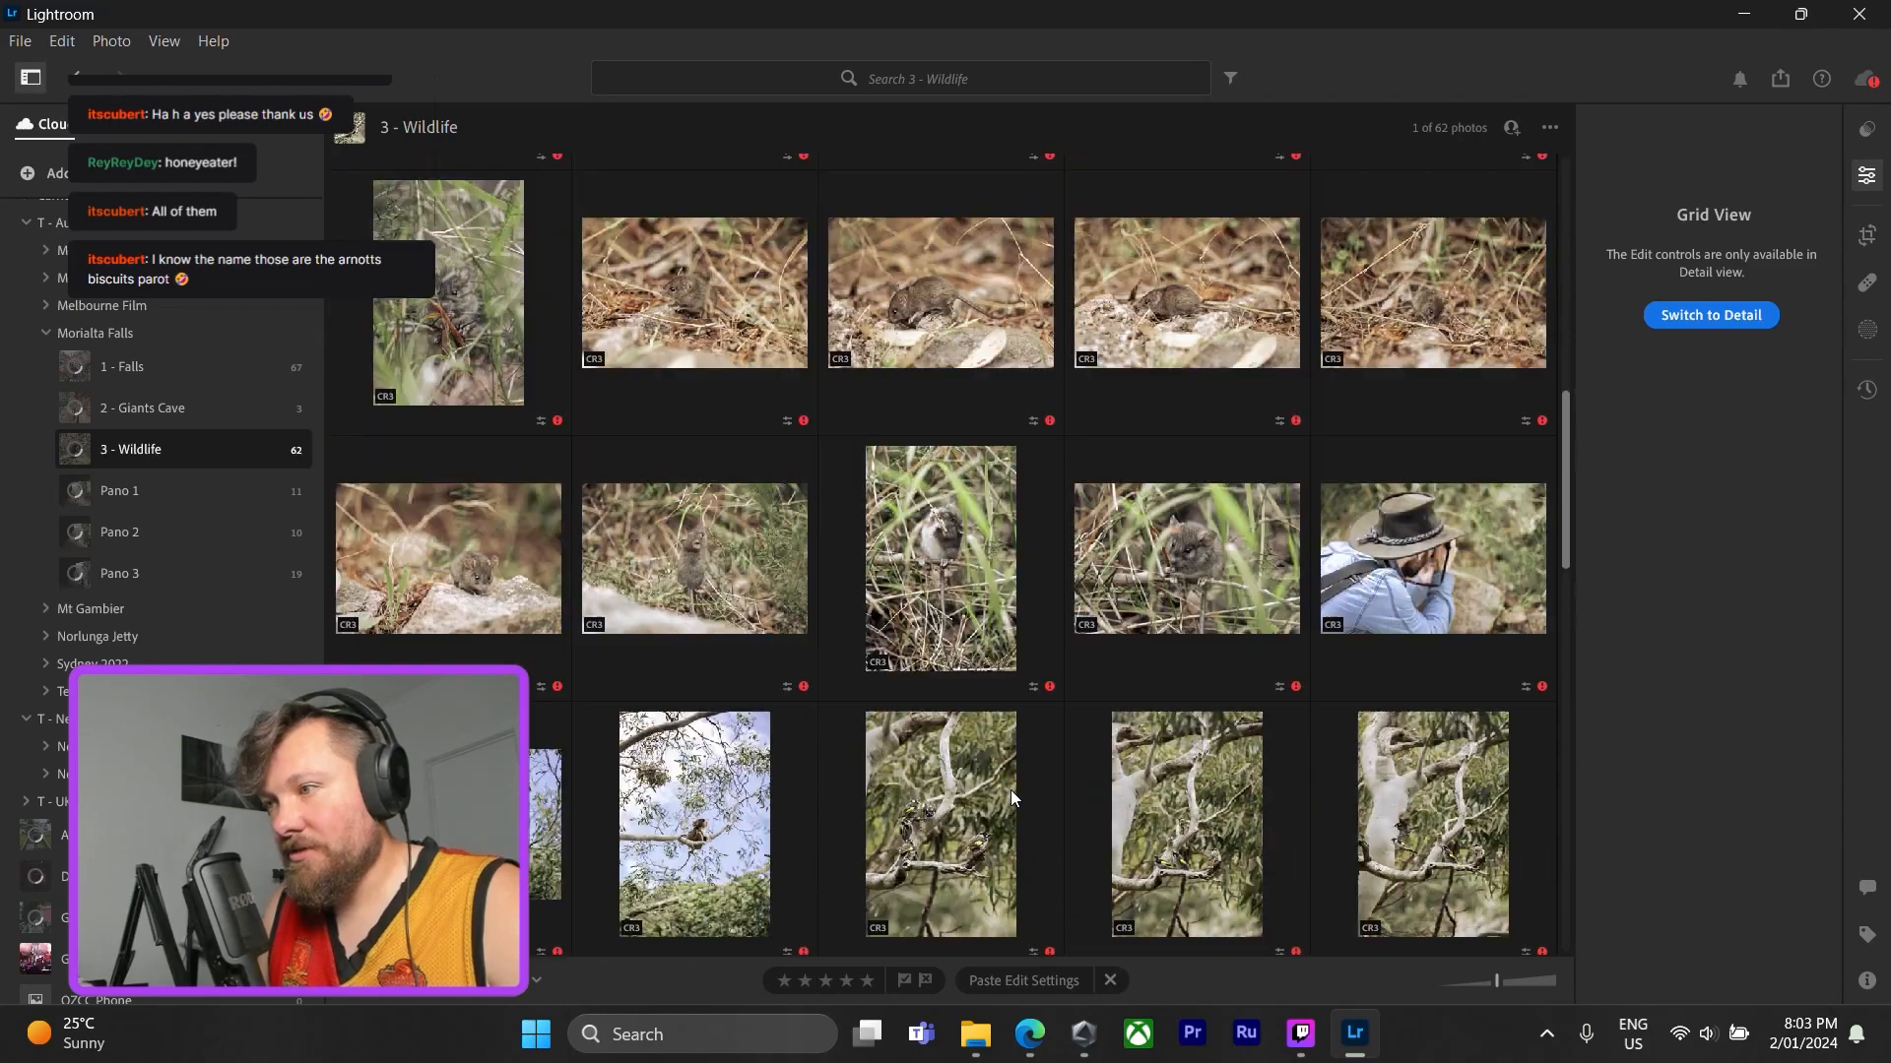
scroll(1010, 790, "up", 8)
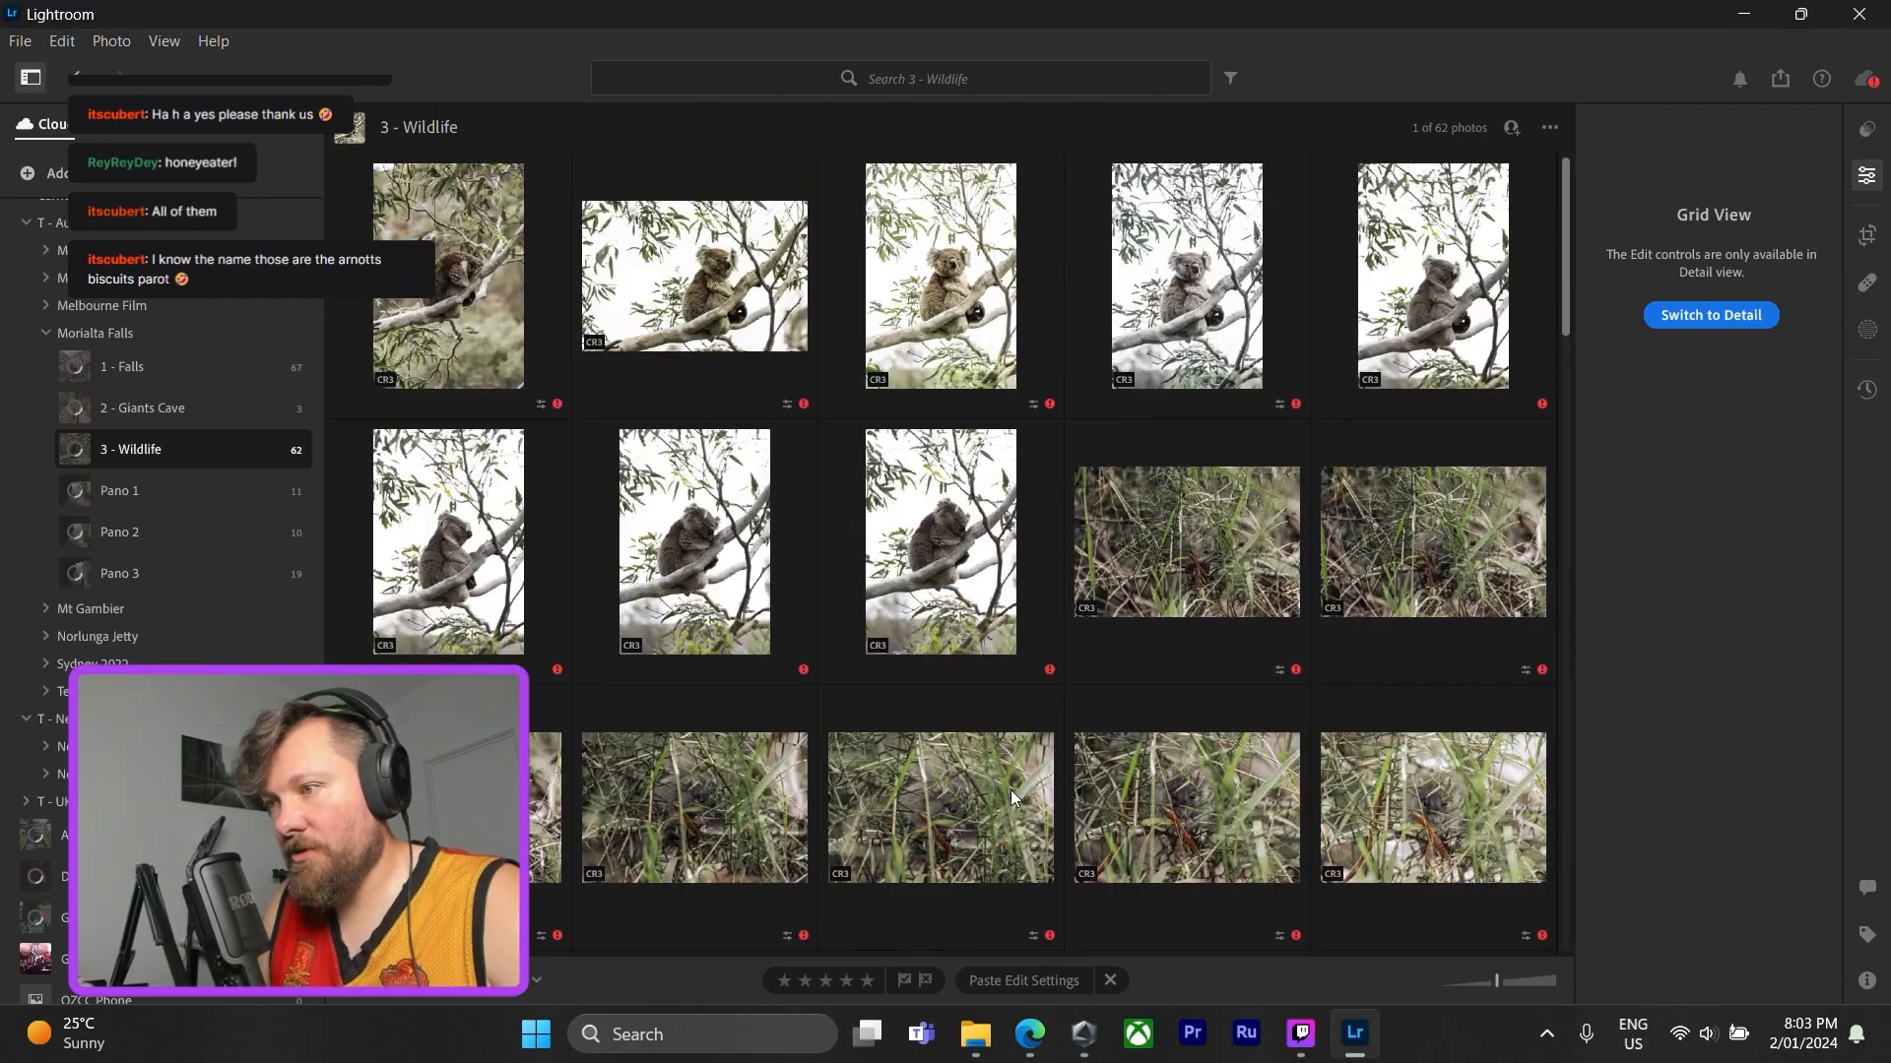
scroll(1045, 746, "down", 5)
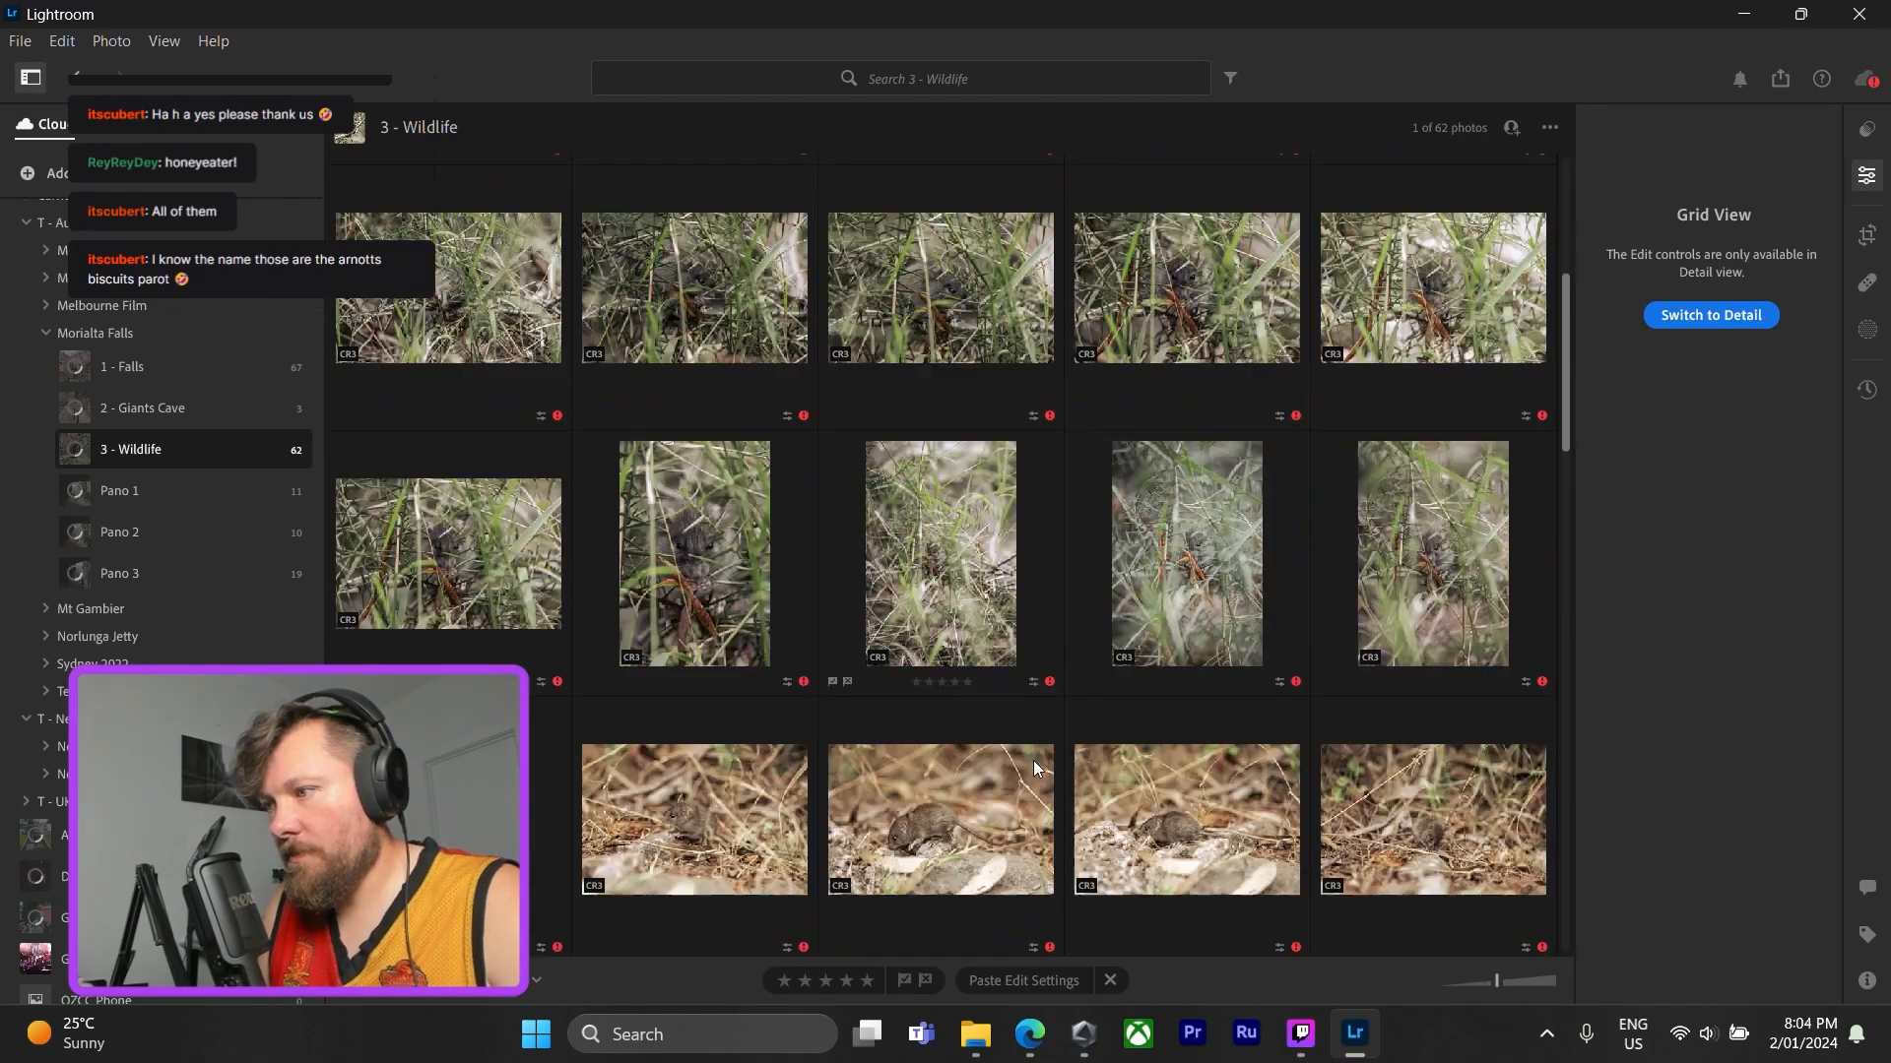
scroll(1032, 760, "down", 8)
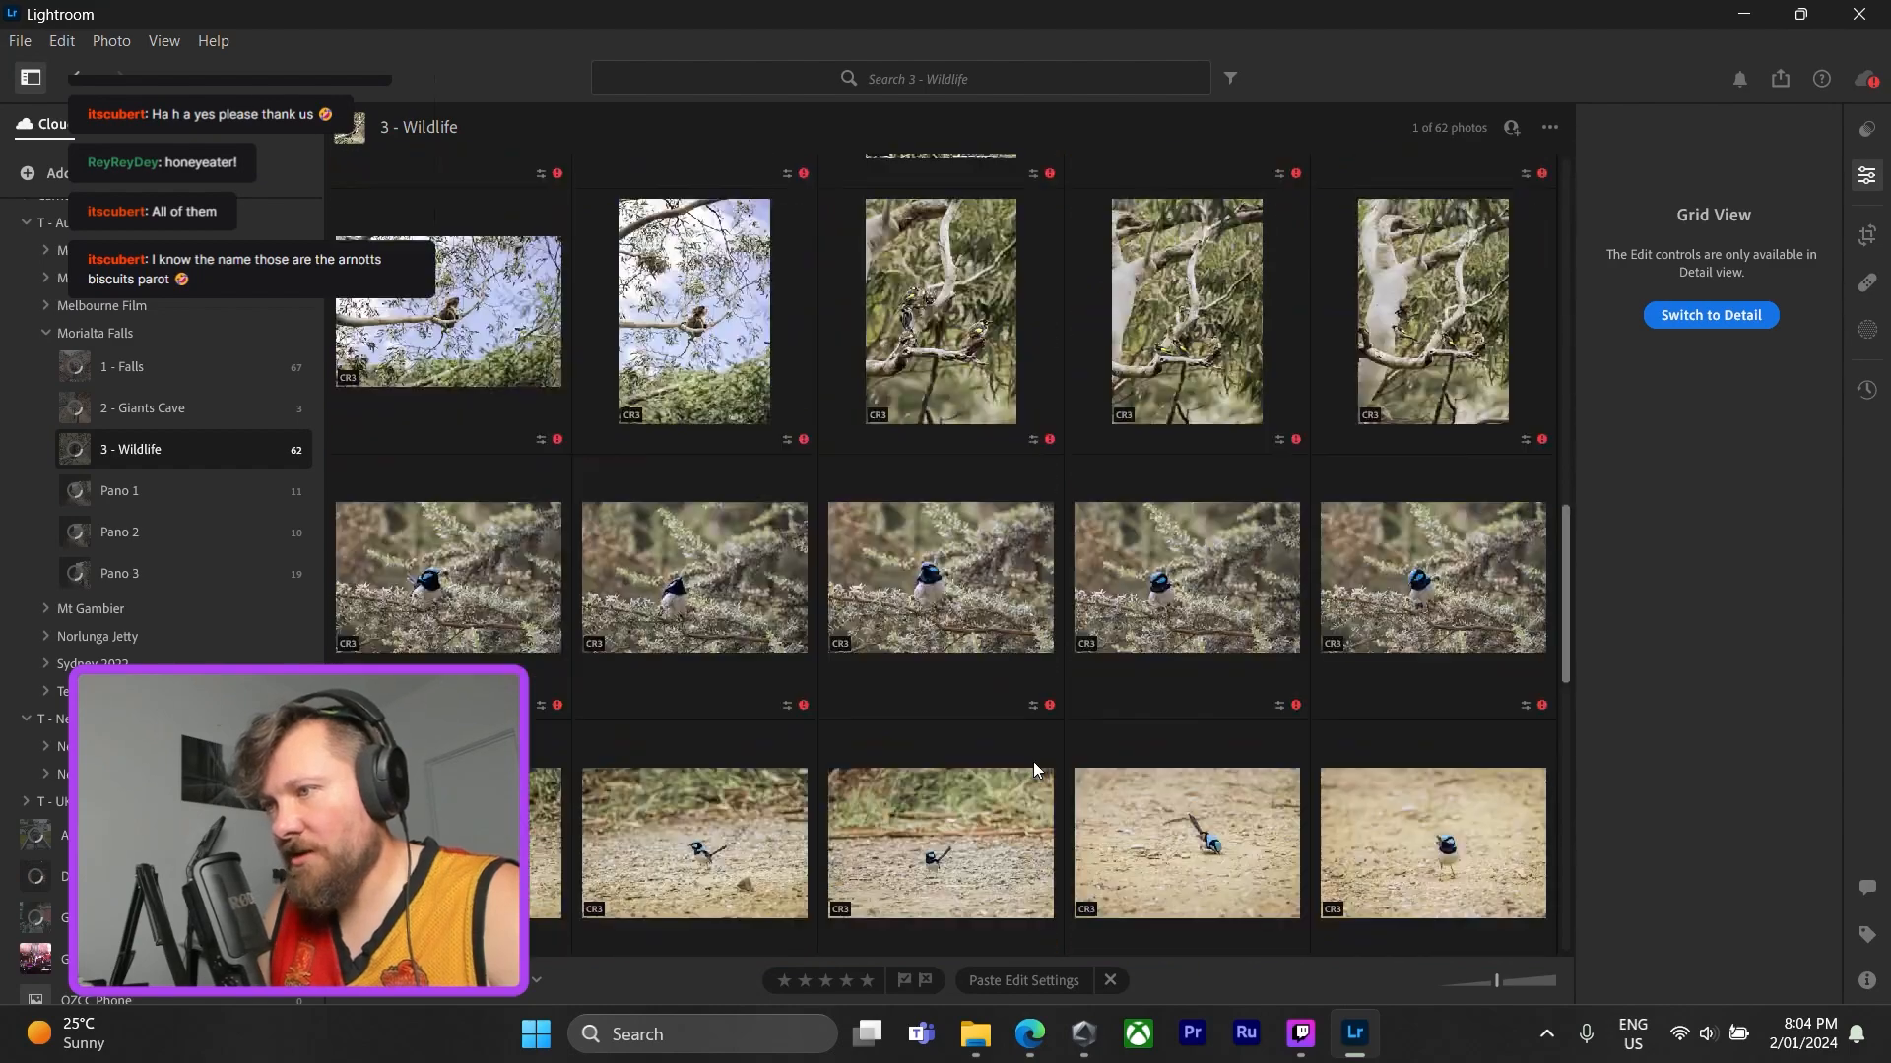
scroll(1032, 760, "down", 8)
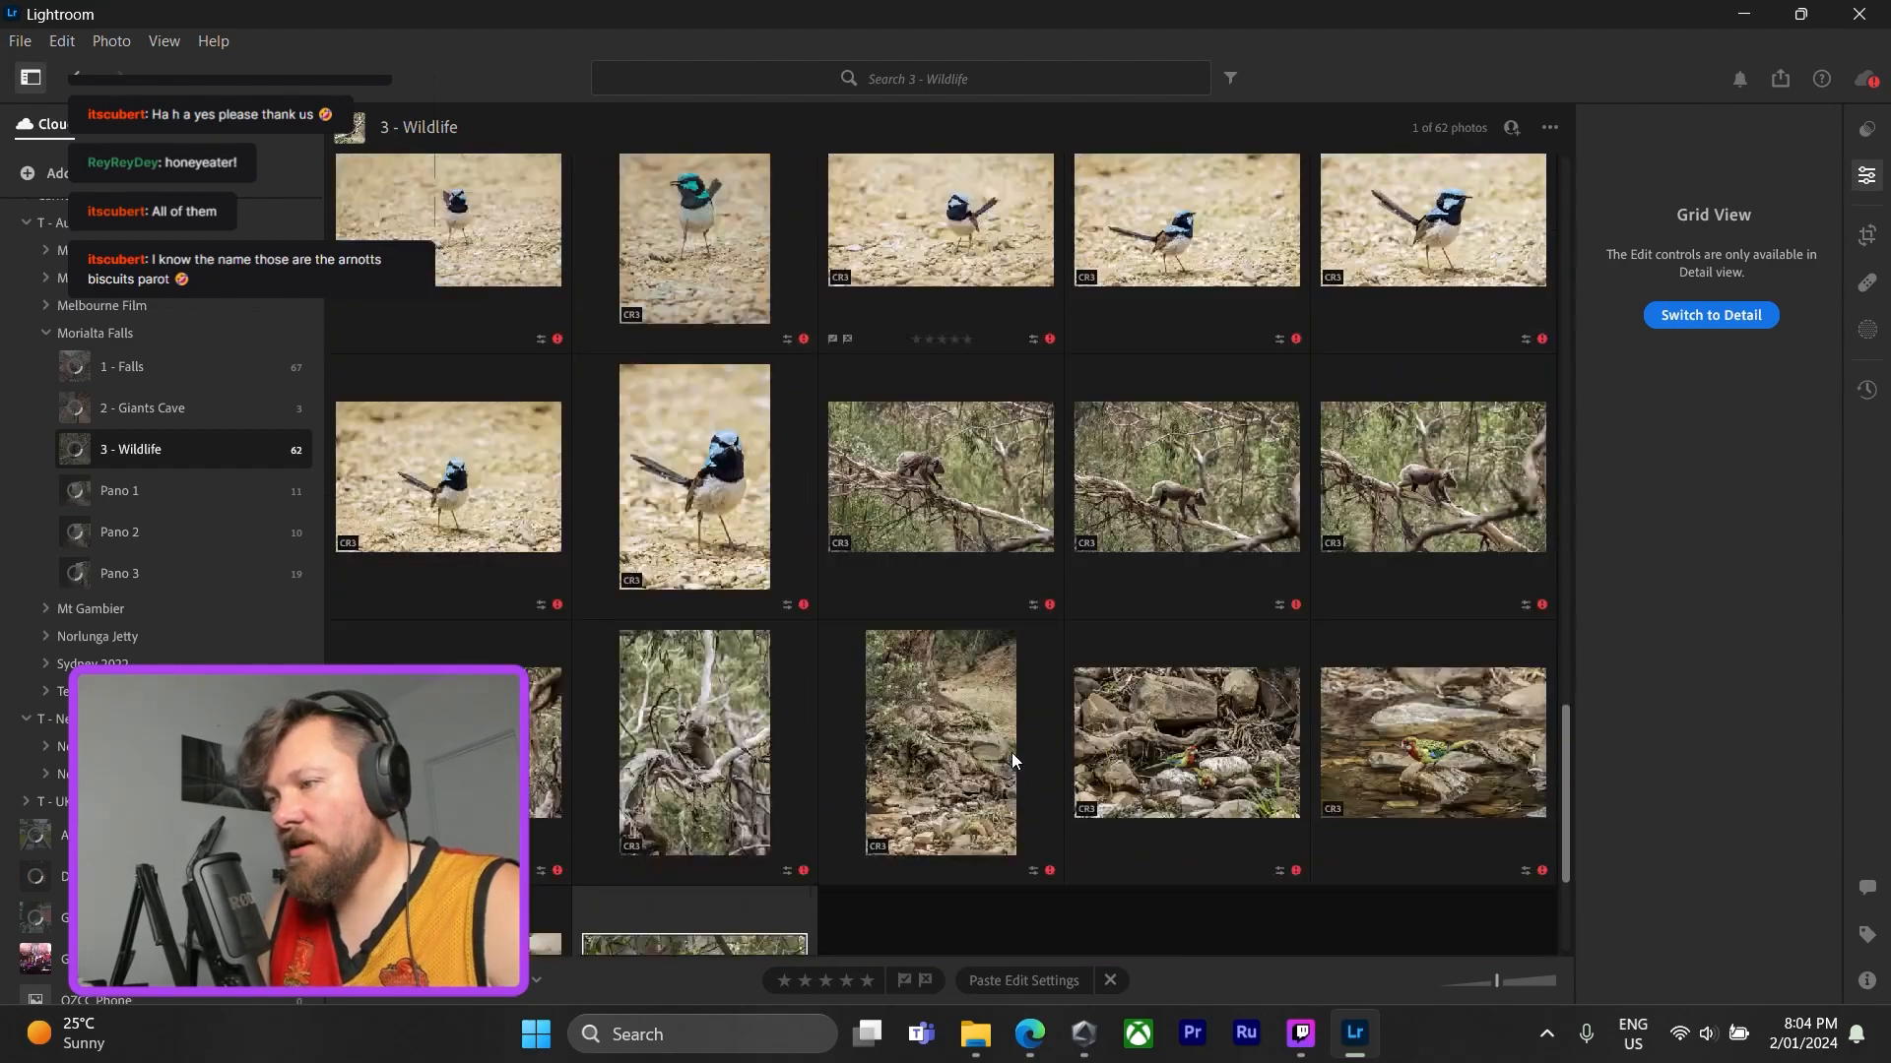
scroll(1012, 752, "down", 3)
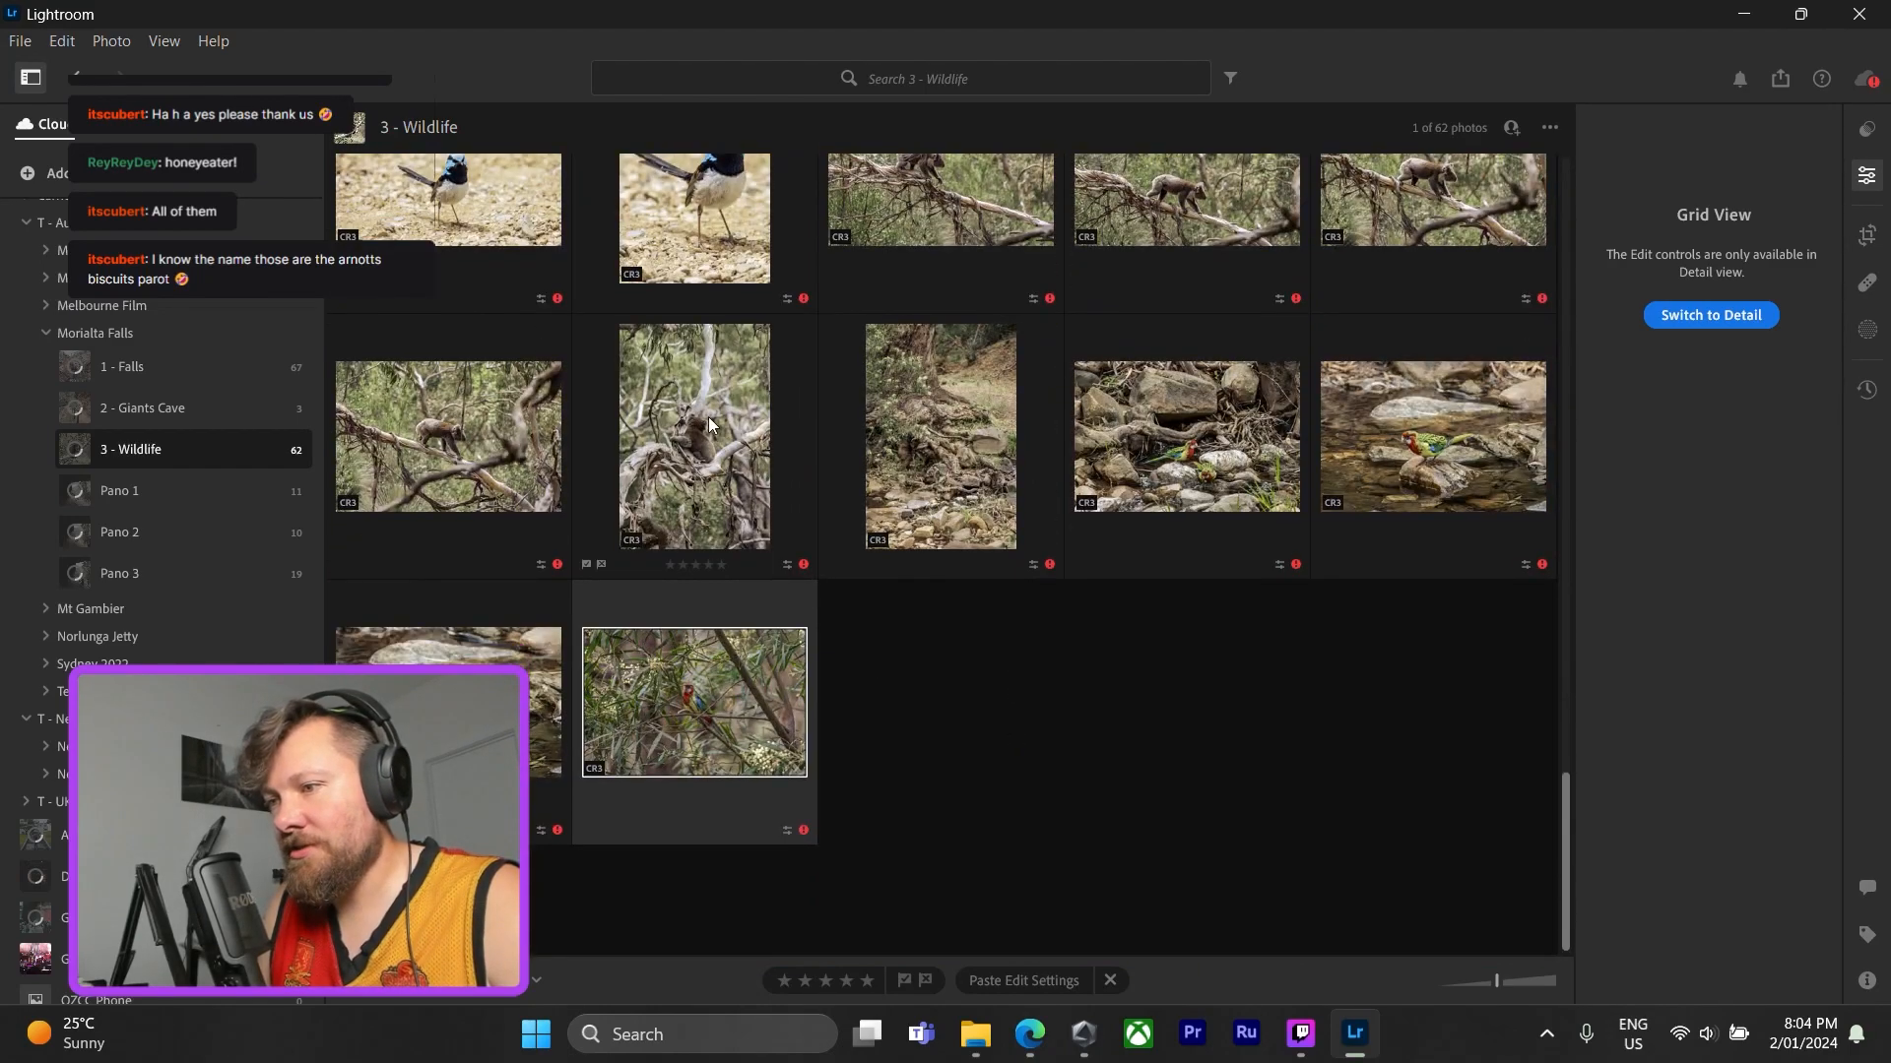
scroll(786, 475, "up", 5)
scroll(1134, 614, "up", 5)
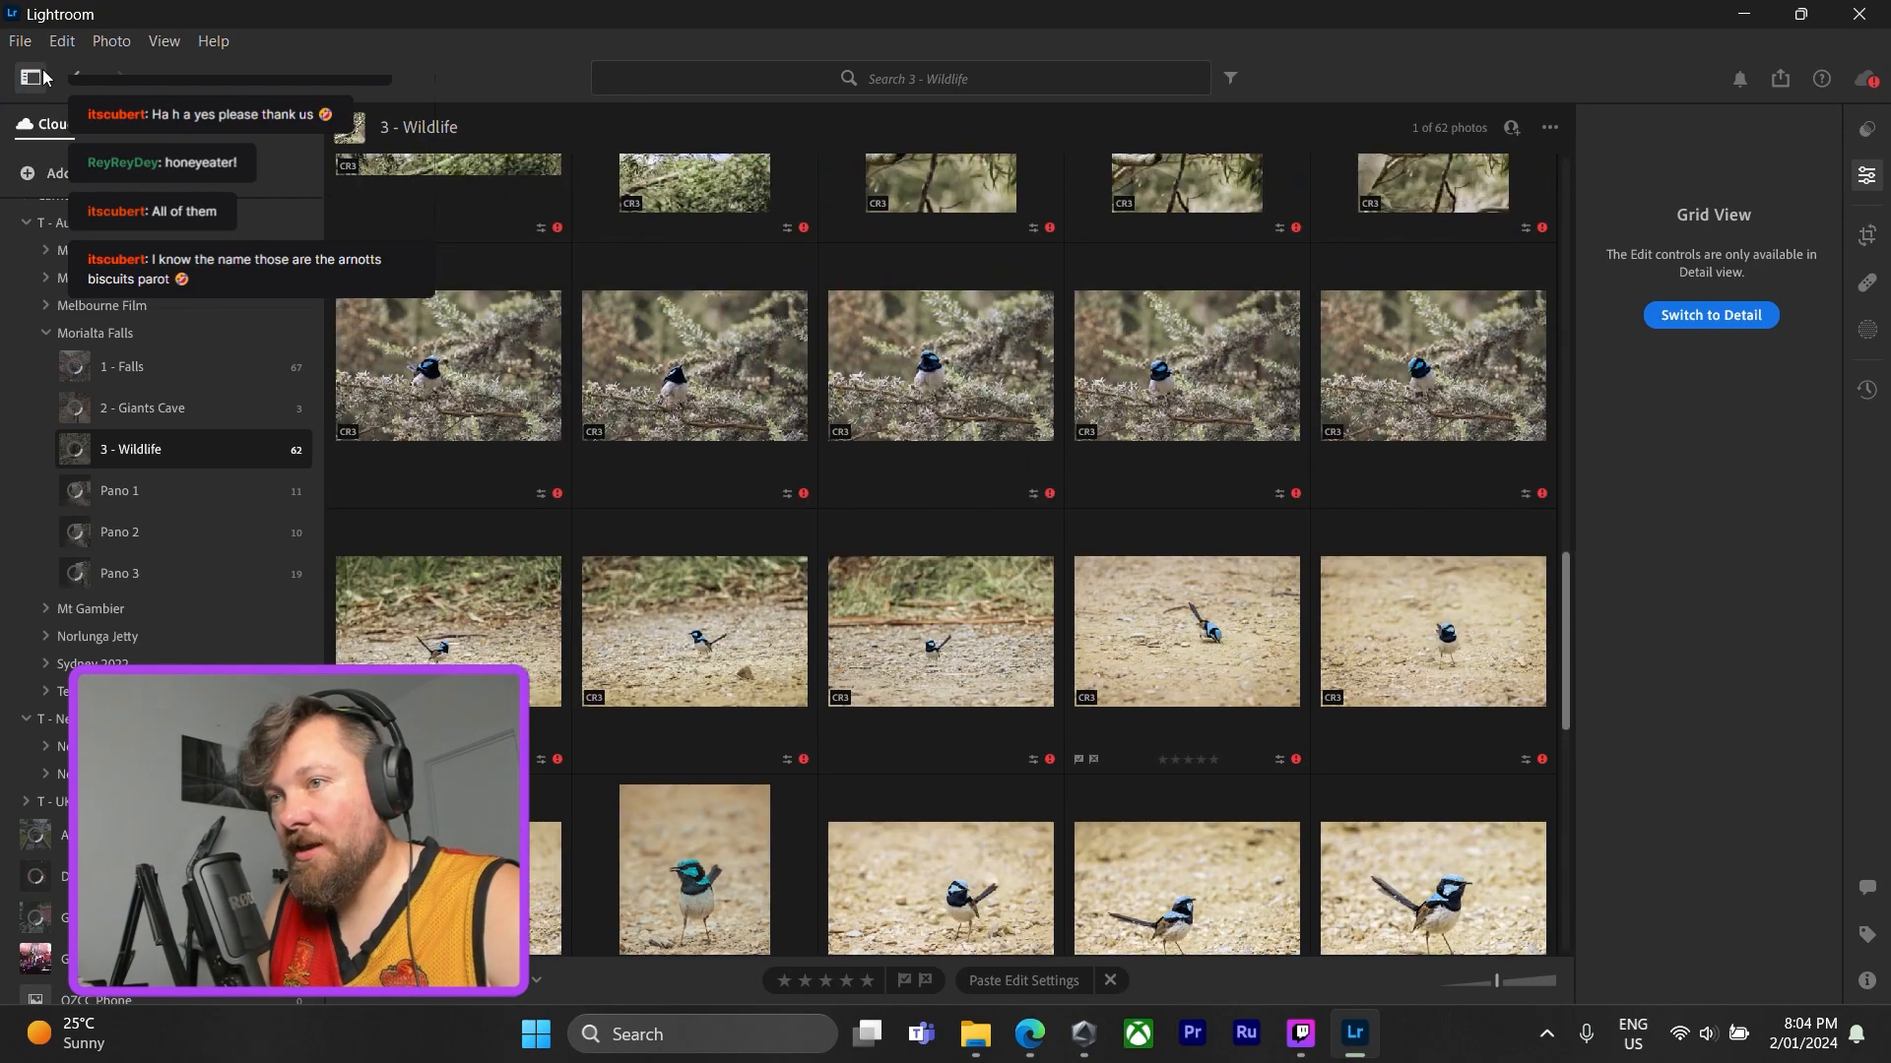
left_click(185, 410)
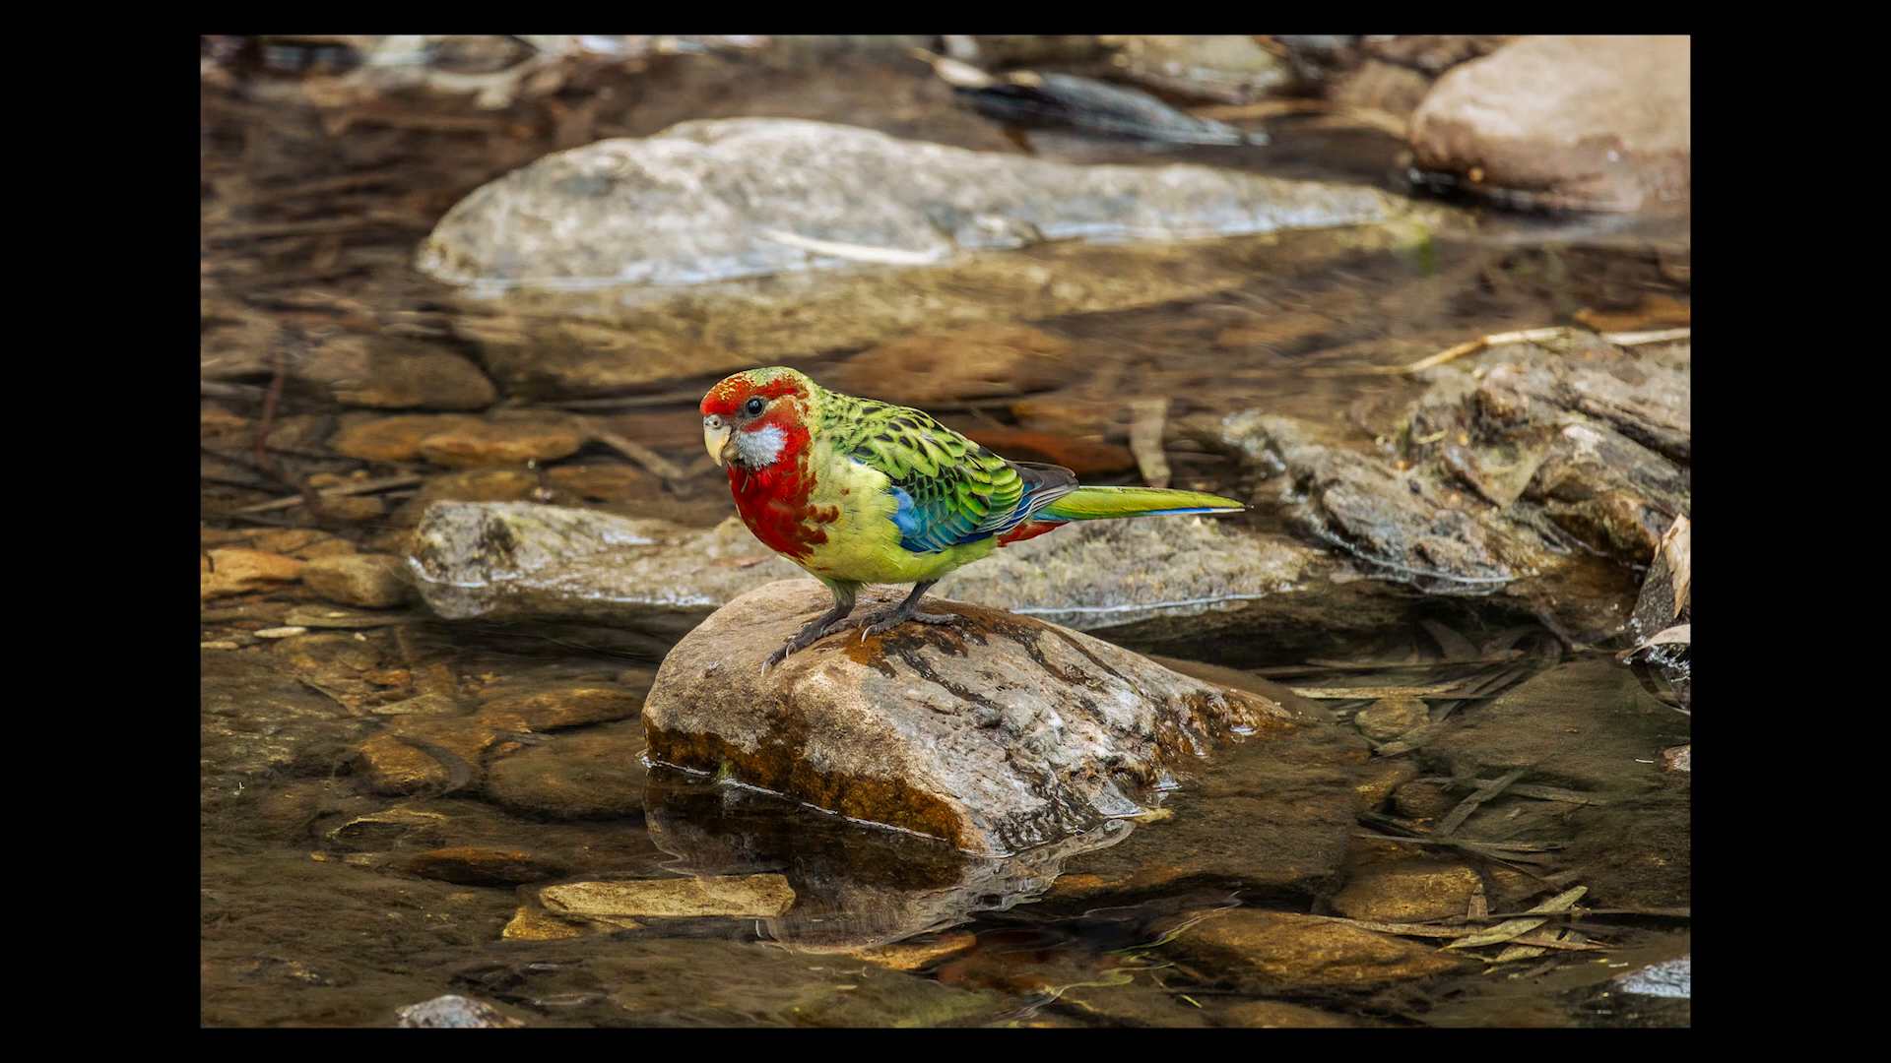